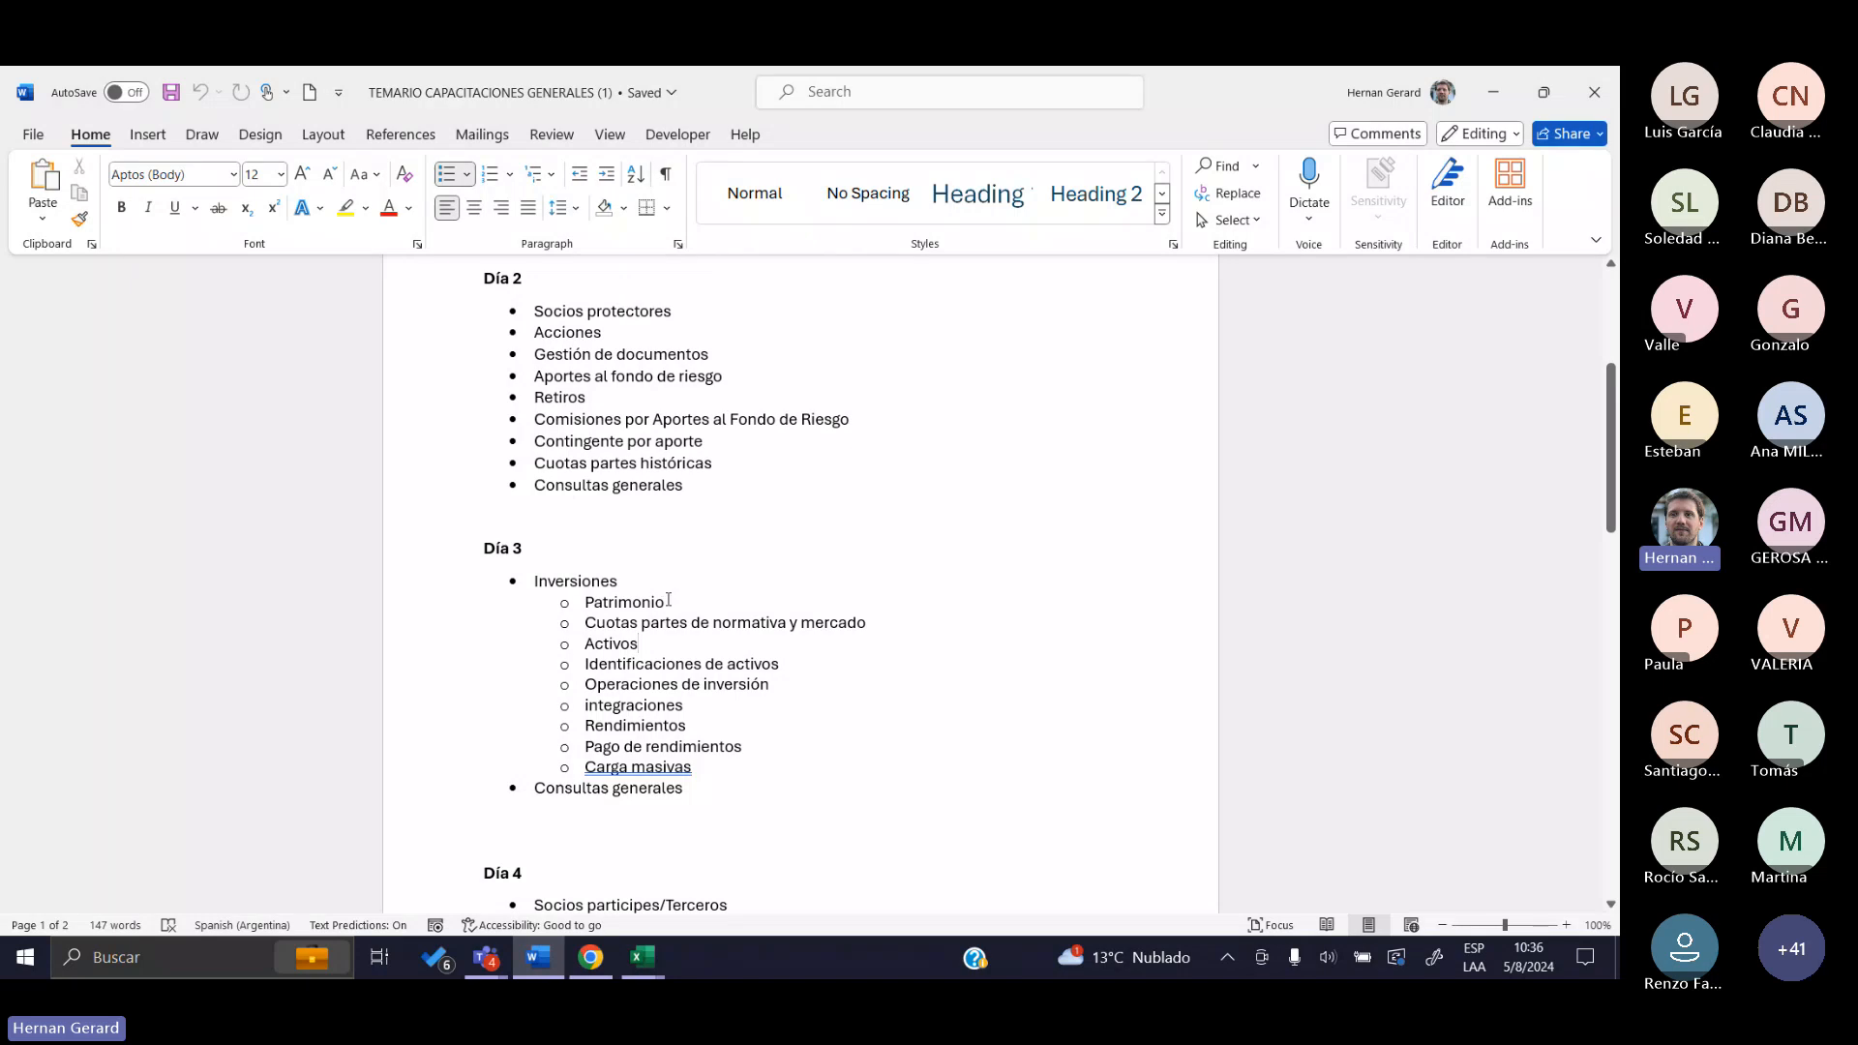
Switch to SGR One Click in Chrome and open the Aportes de Fondos list in the Fondo de Riesgo area
{"action": "scroll", "coordinate": [668, 591], "scroll_direction": "down", "scroll_amount": 1}
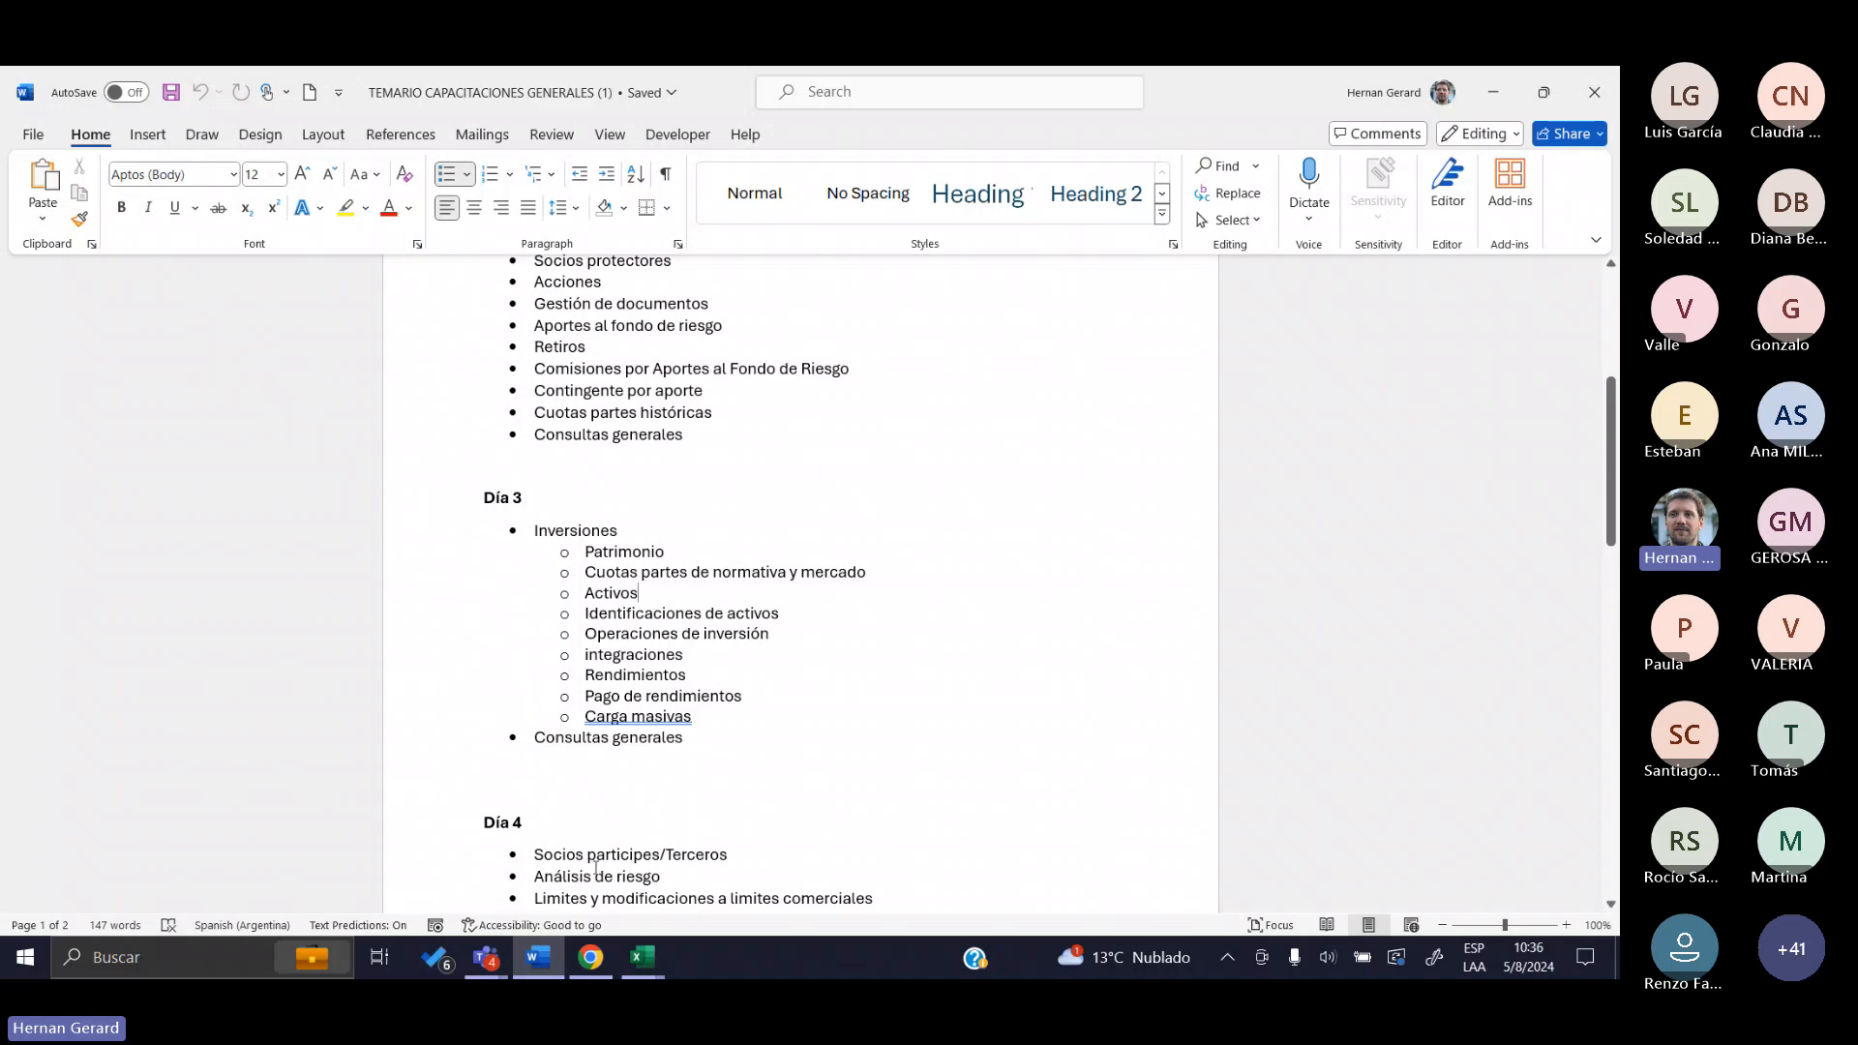
{"action": "left_click", "coordinate": [591, 958]}
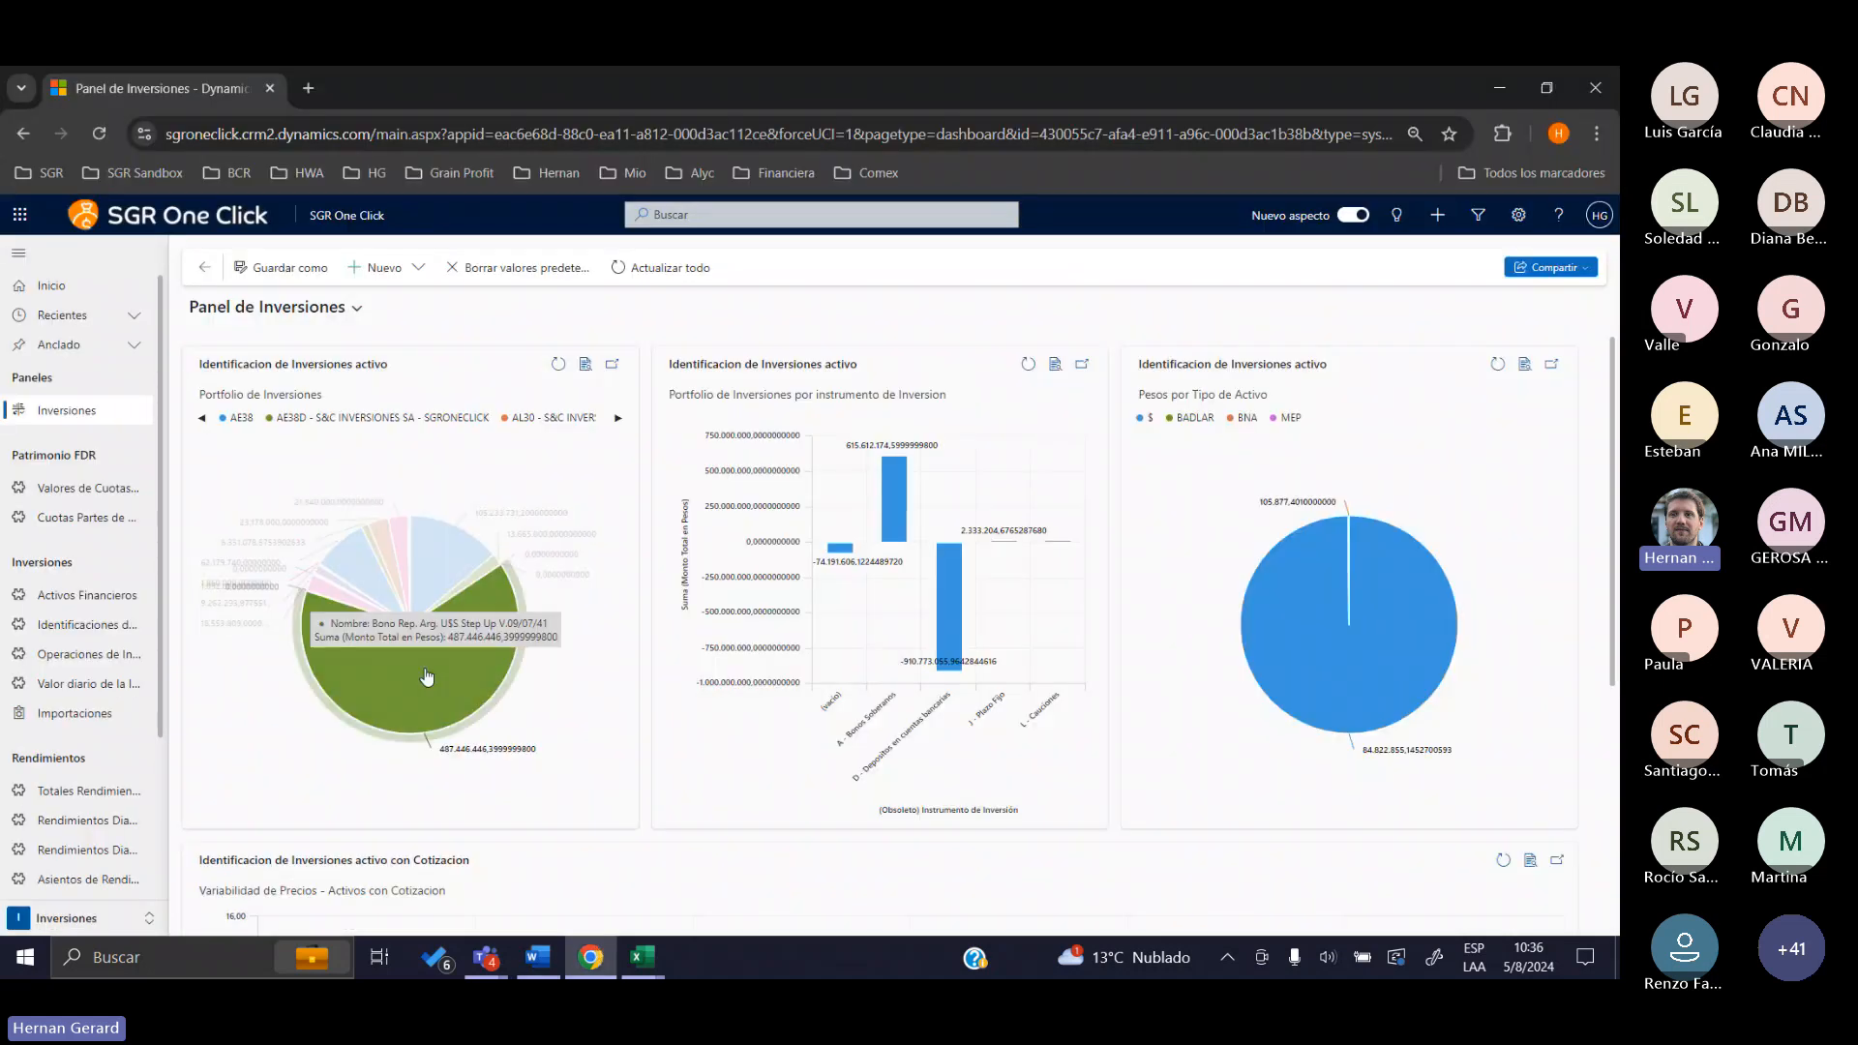
{"action": "left_click", "coordinate": [105, 924]}
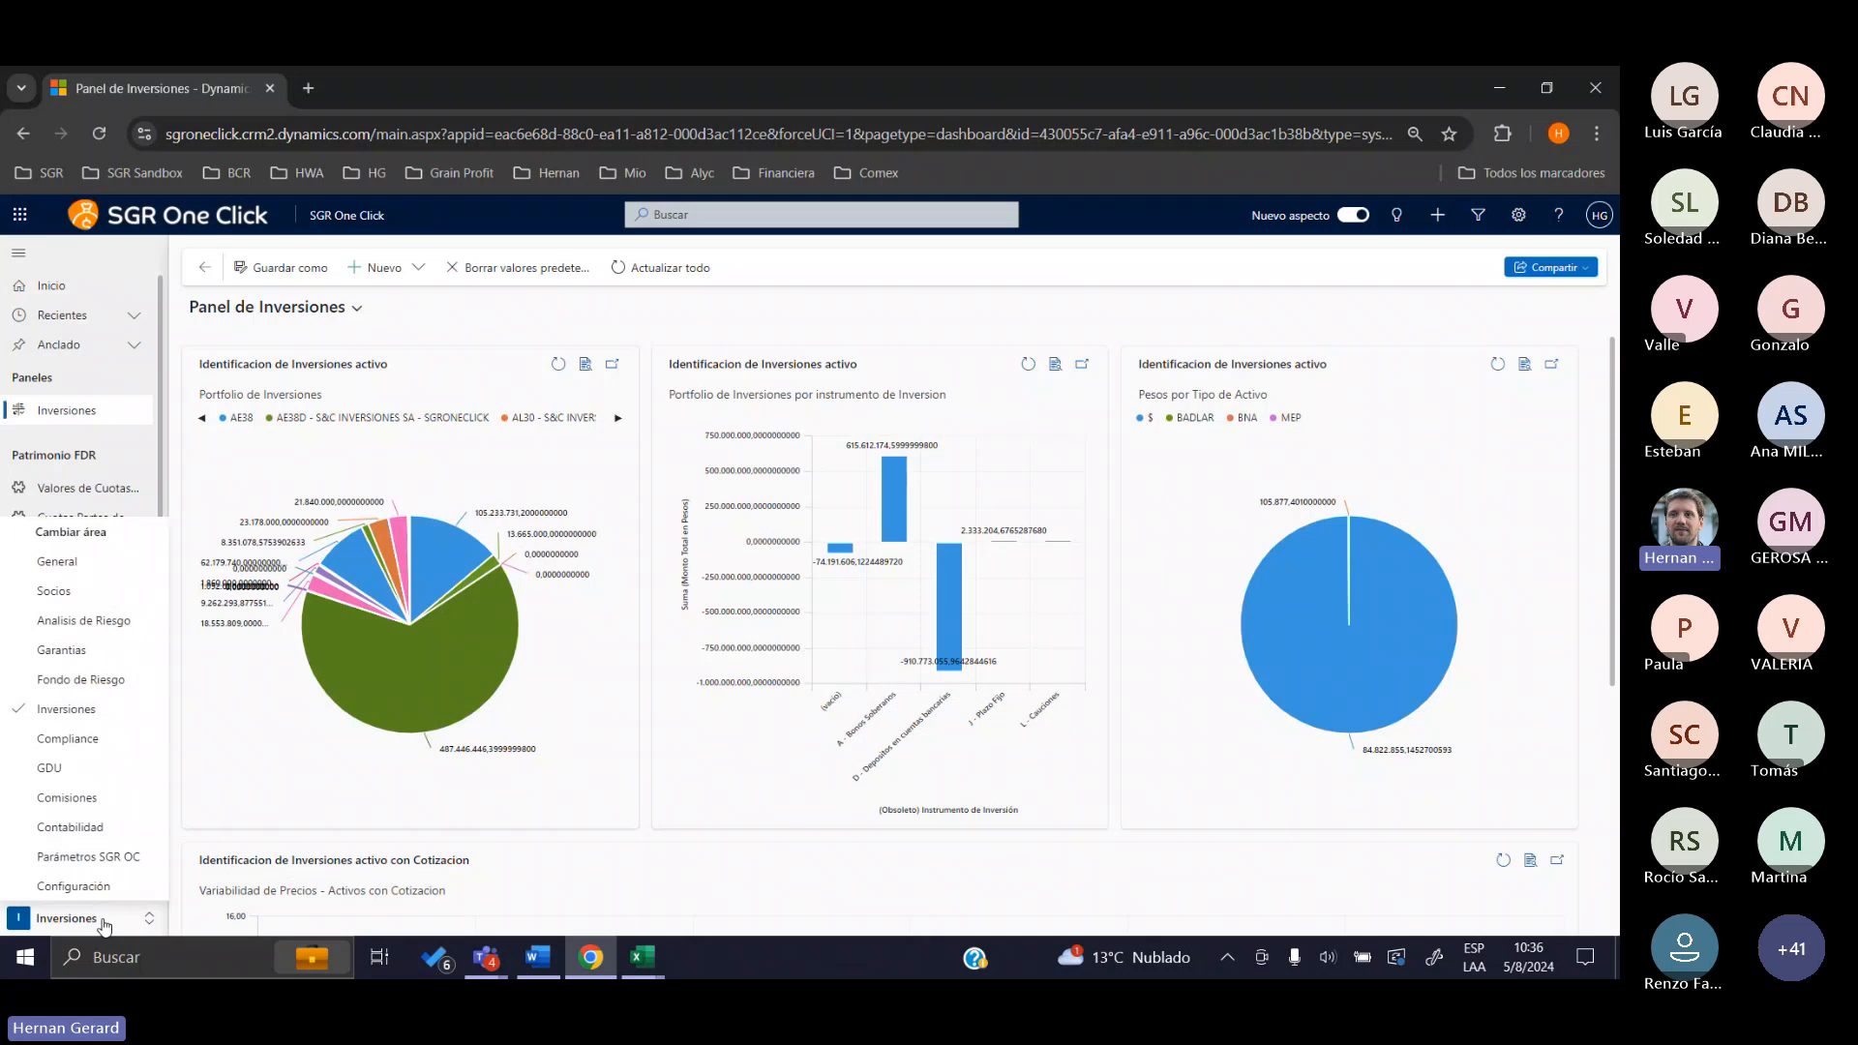
{"action": "left_click", "coordinate": [49, 682]}
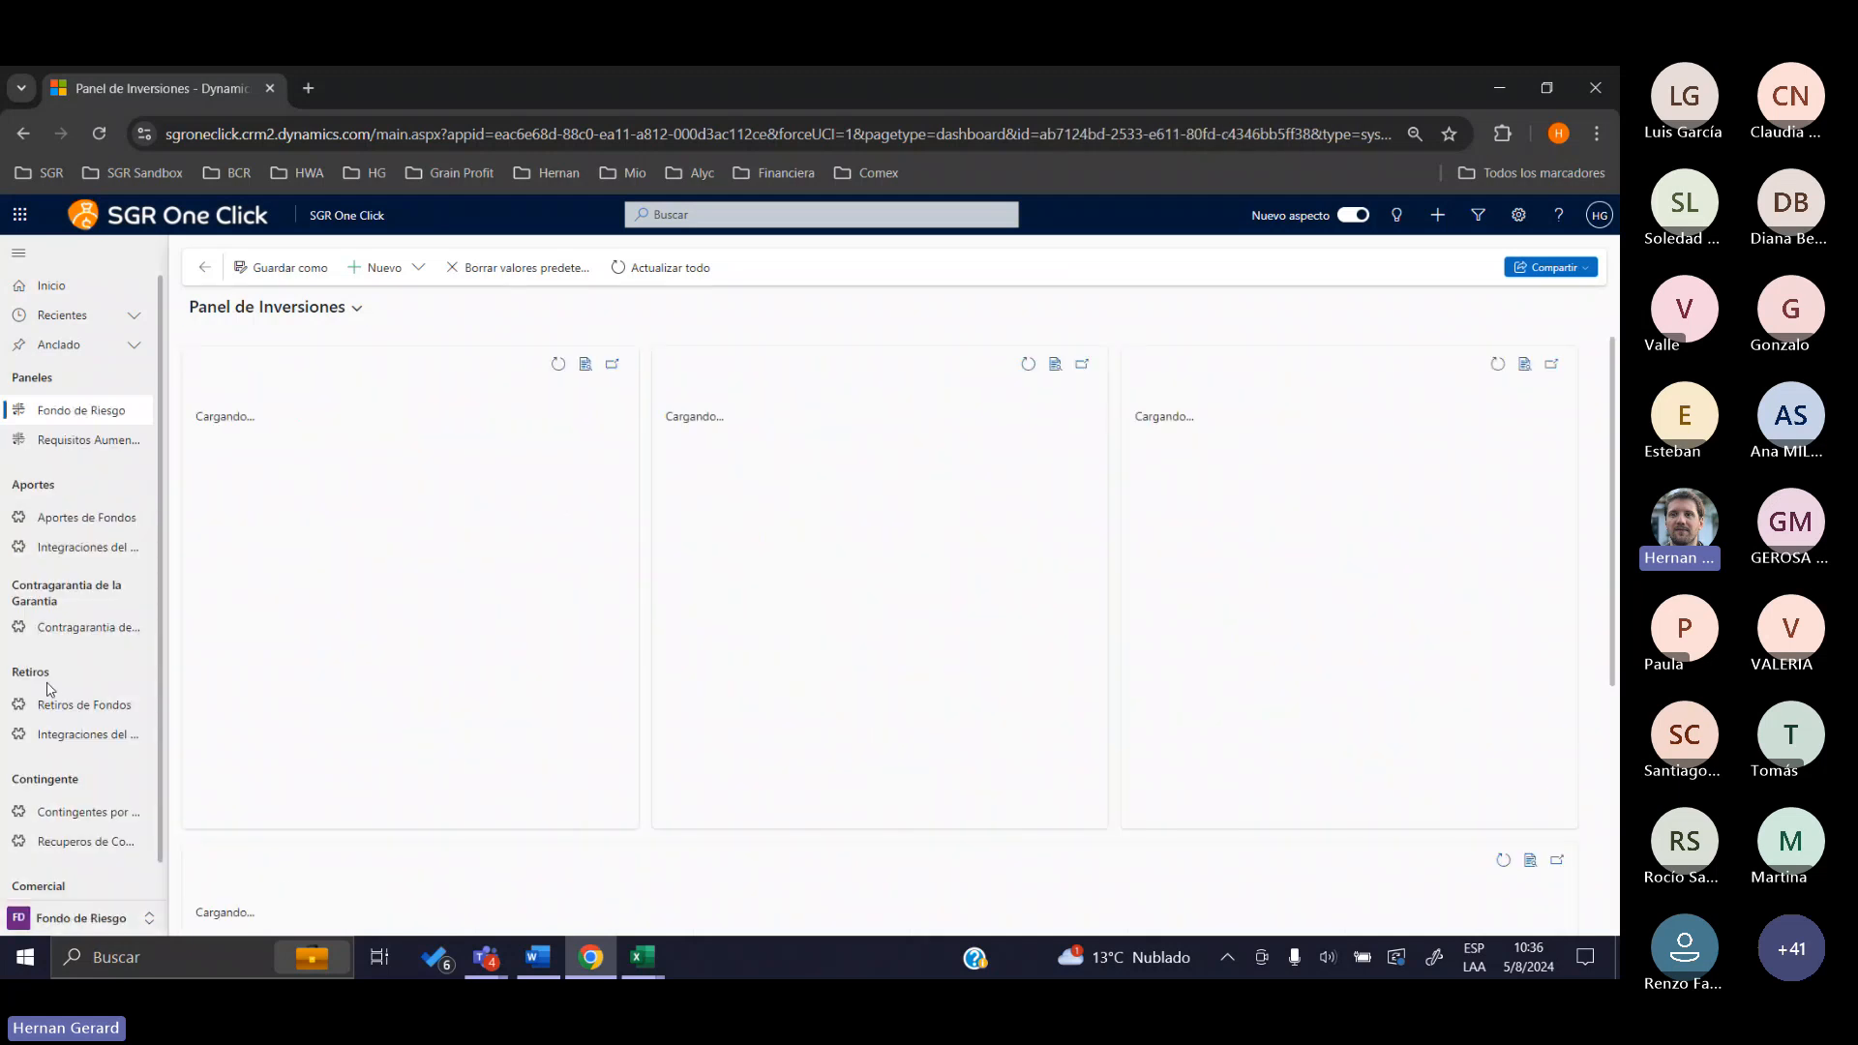
{"action": "left_click", "coordinate": [107, 525]}
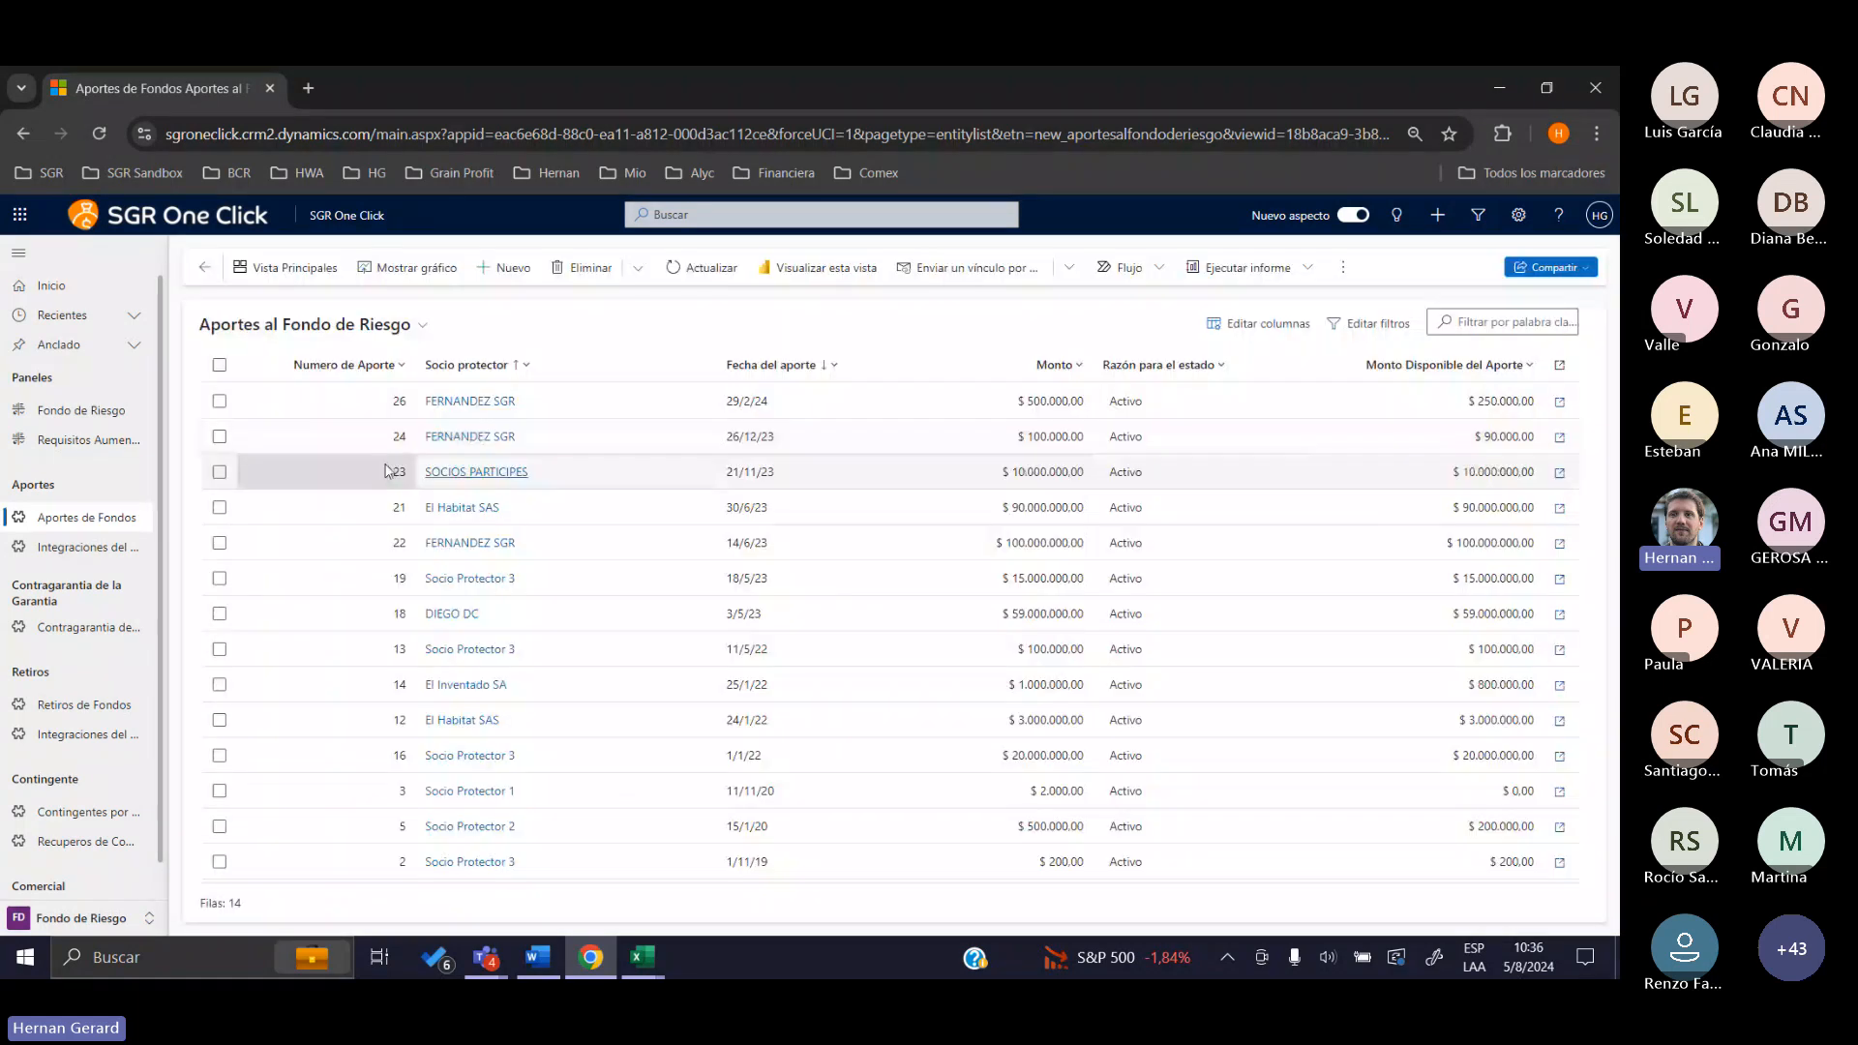
Open the contribution dated 29/2/24 and its integration record for Bono Rep. Arg. U$S Step Up V.09/07/41
{"action": "double_click", "coordinate": [346, 406]}
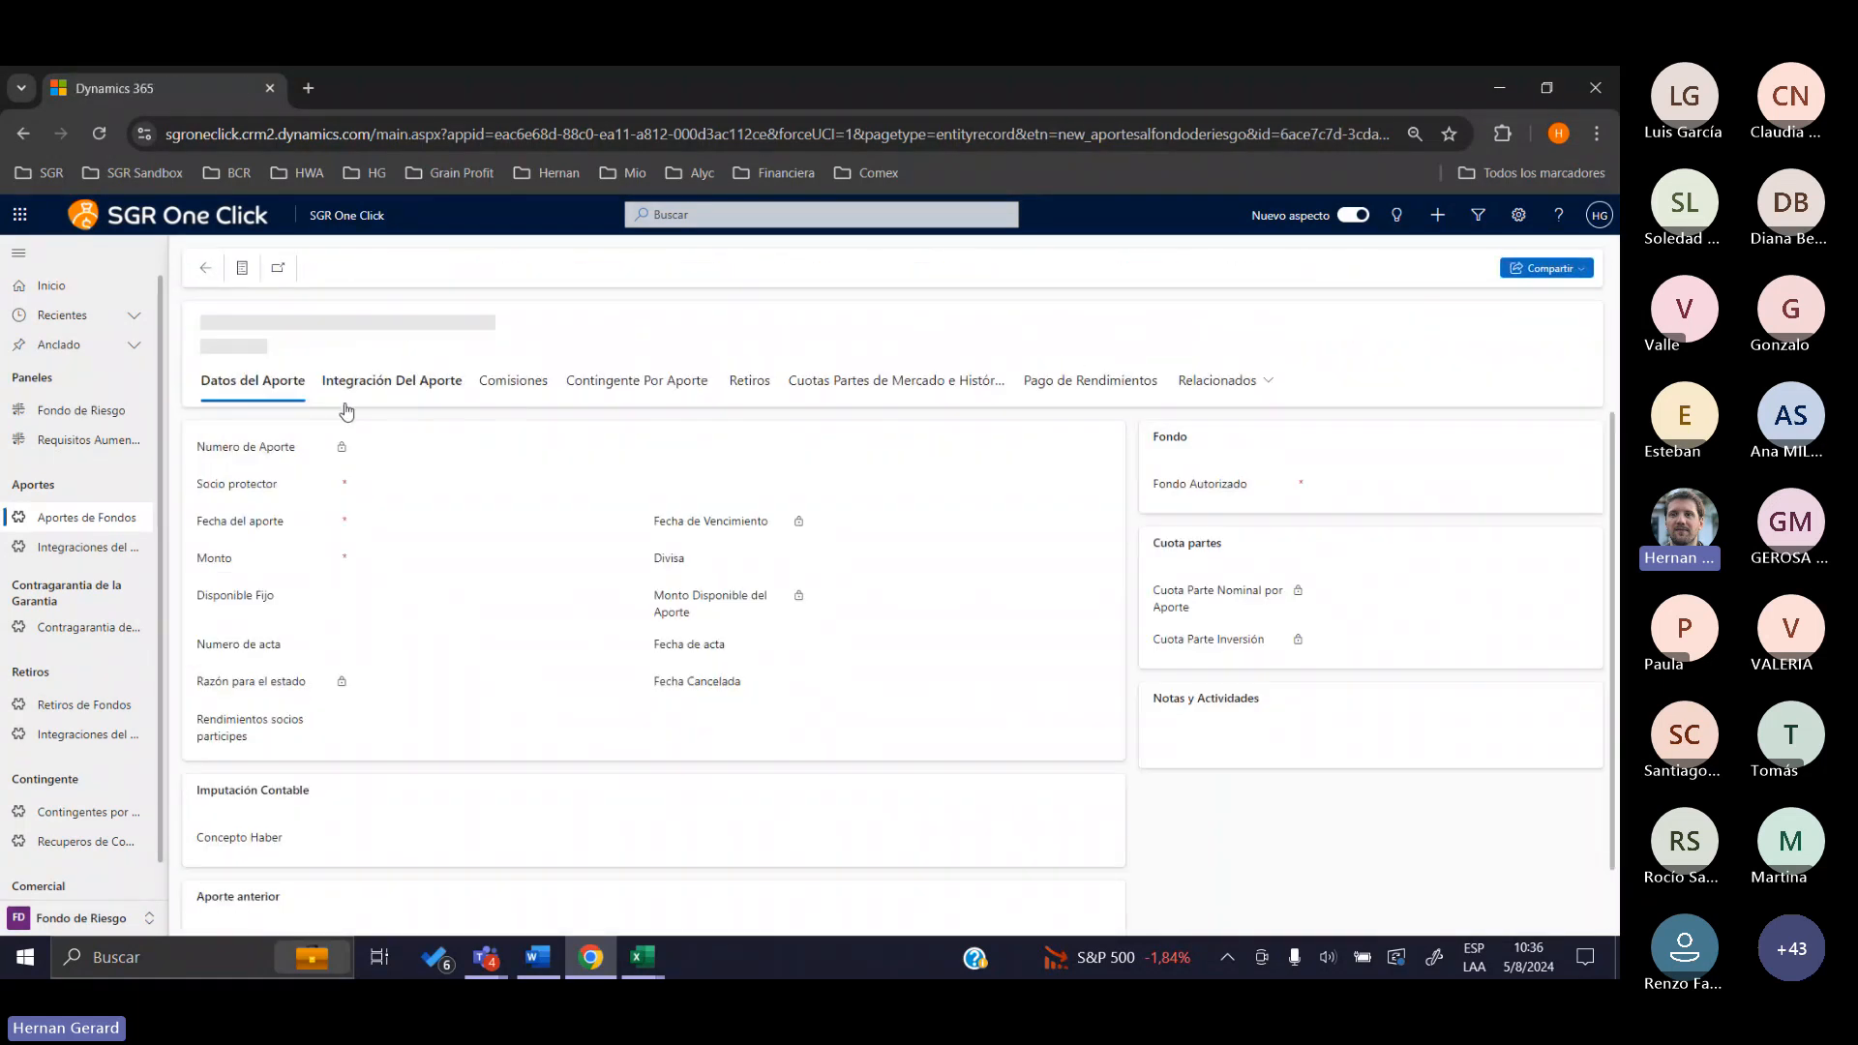
{"action": "left_click", "coordinate": [363, 385]}
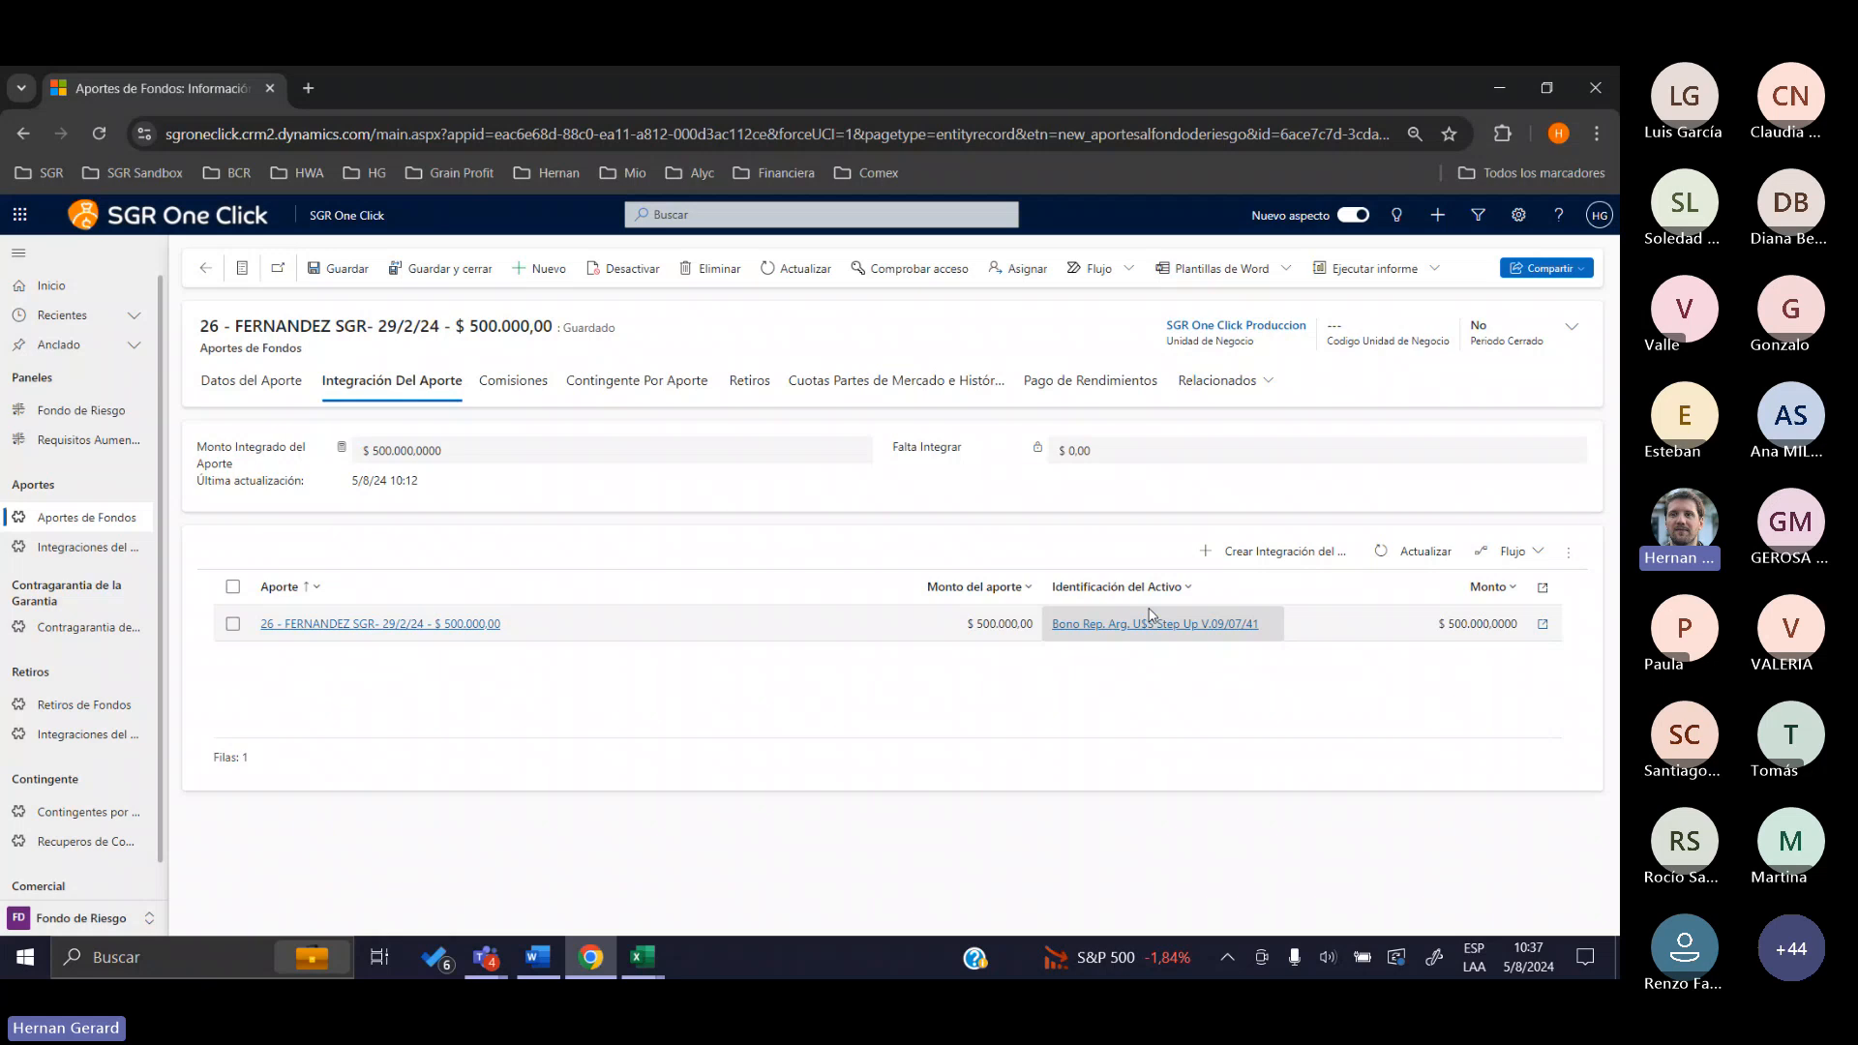
{"action": "left_click", "coordinate": [900, 631]}
{"action": "double_click", "coordinate": [899, 630]}
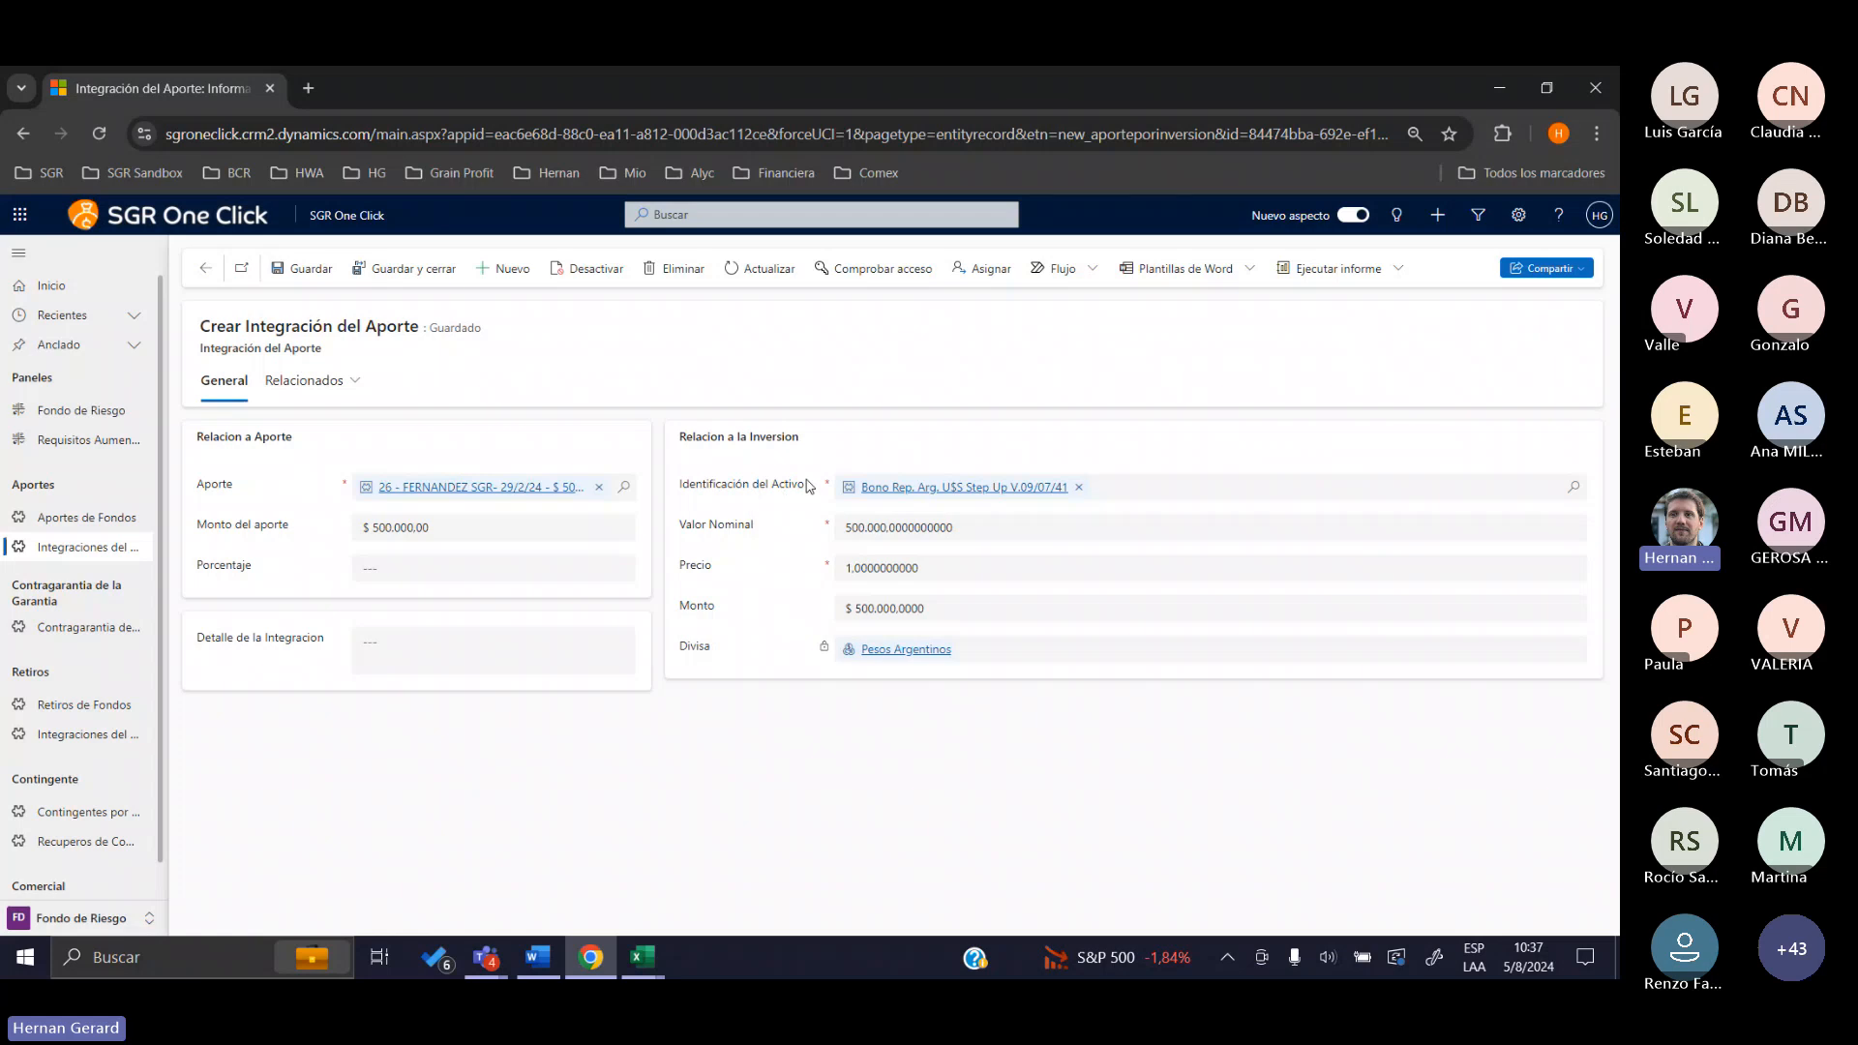
Review the Identificación del Activo, Valor Nominal and Precio fields, and return to the linked contribution
{"action": "left_click_drag", "start_coordinate": [810, 485], "coordinate": [680, 478]}
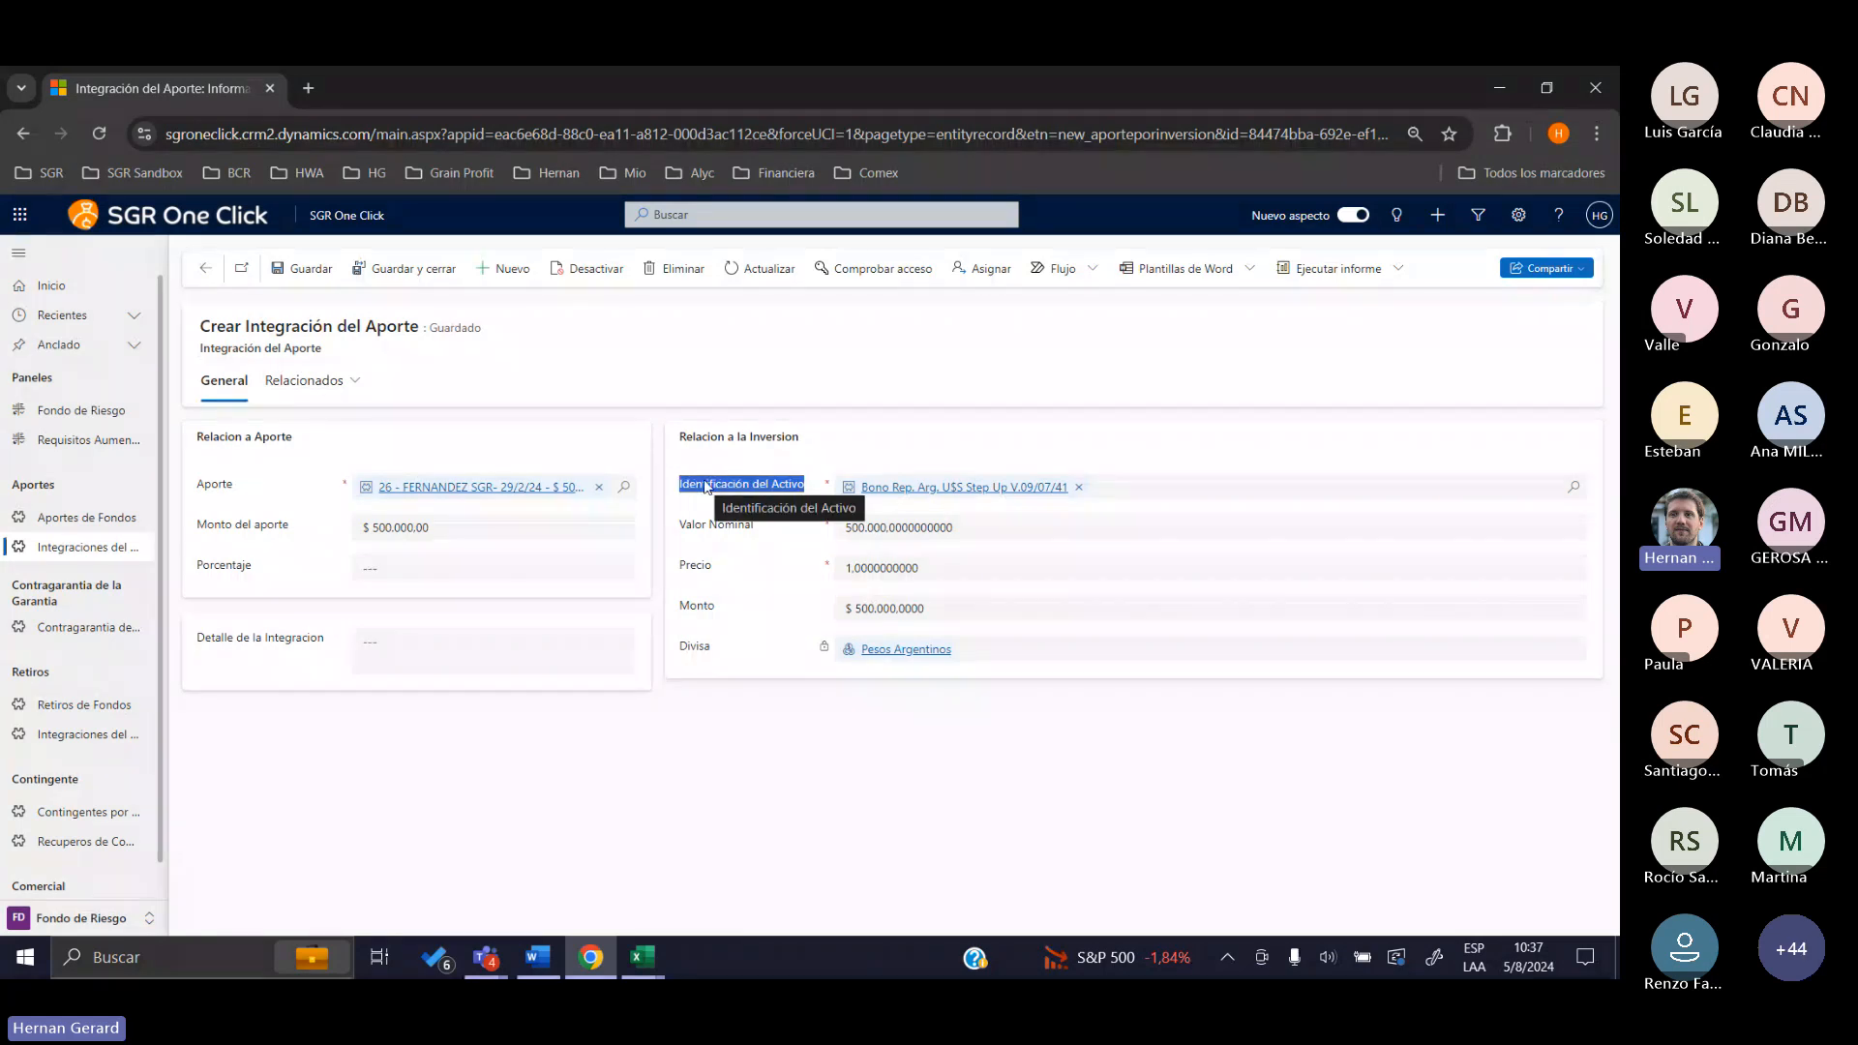
{"action": "left_click", "coordinate": [738, 540]}
{"action": "left_click_drag", "start_coordinate": [754, 532], "coordinate": [686, 560]}
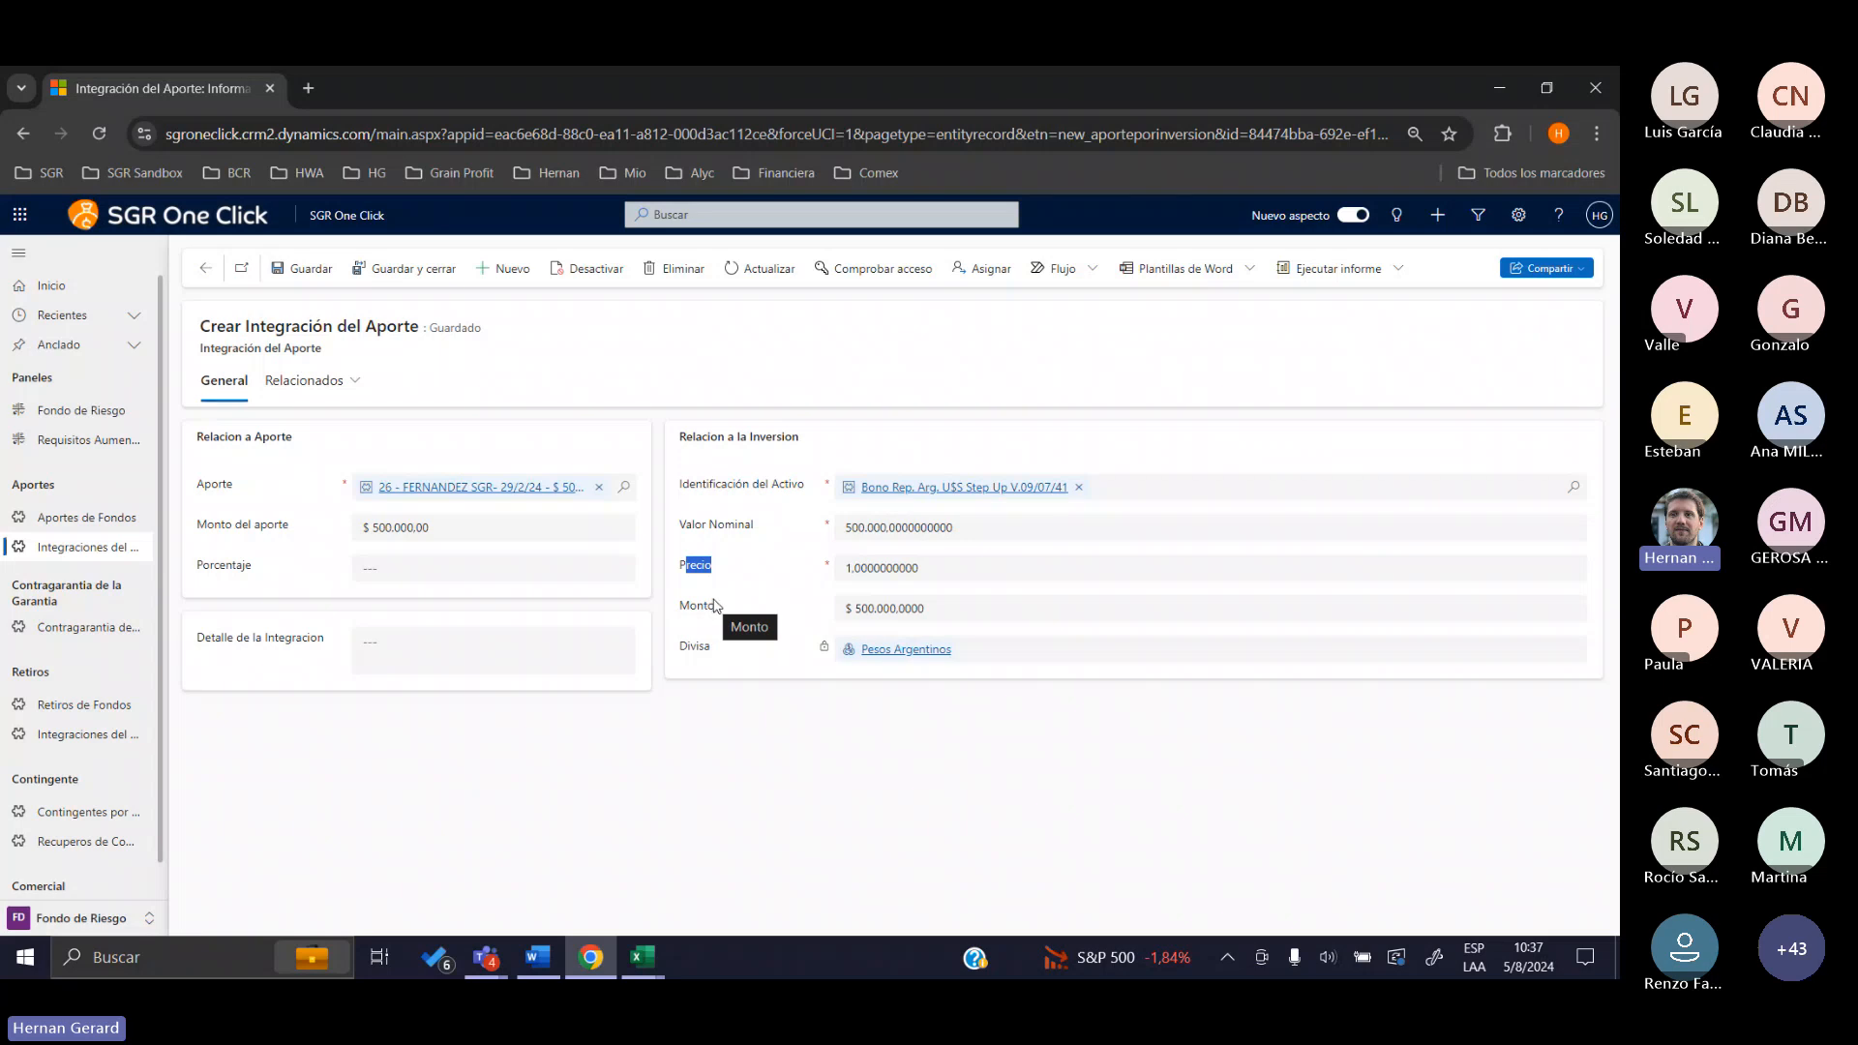
{"action": "left_click", "coordinate": [502, 486]}
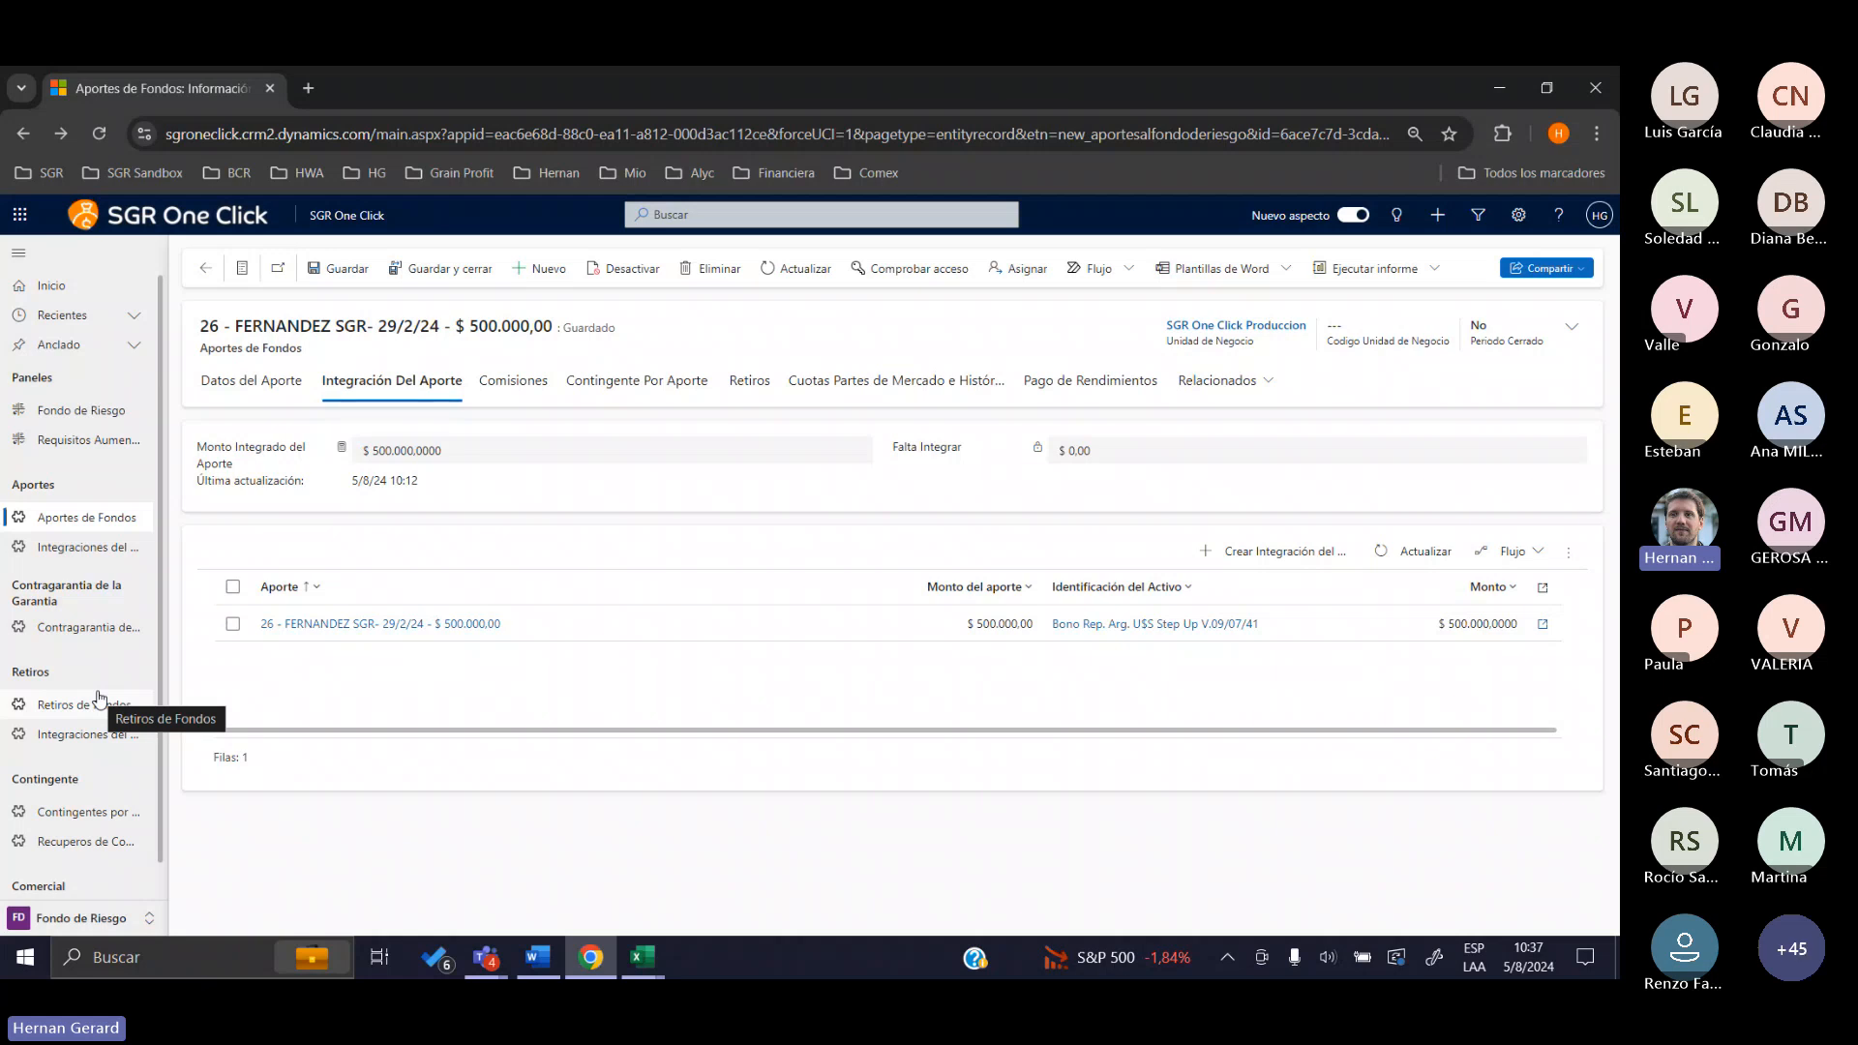
Switch to the Inversiones area and open the 2/11/21 record in the Valores de Cuotas Partes list
{"action": "left_click", "coordinate": [94, 925]}
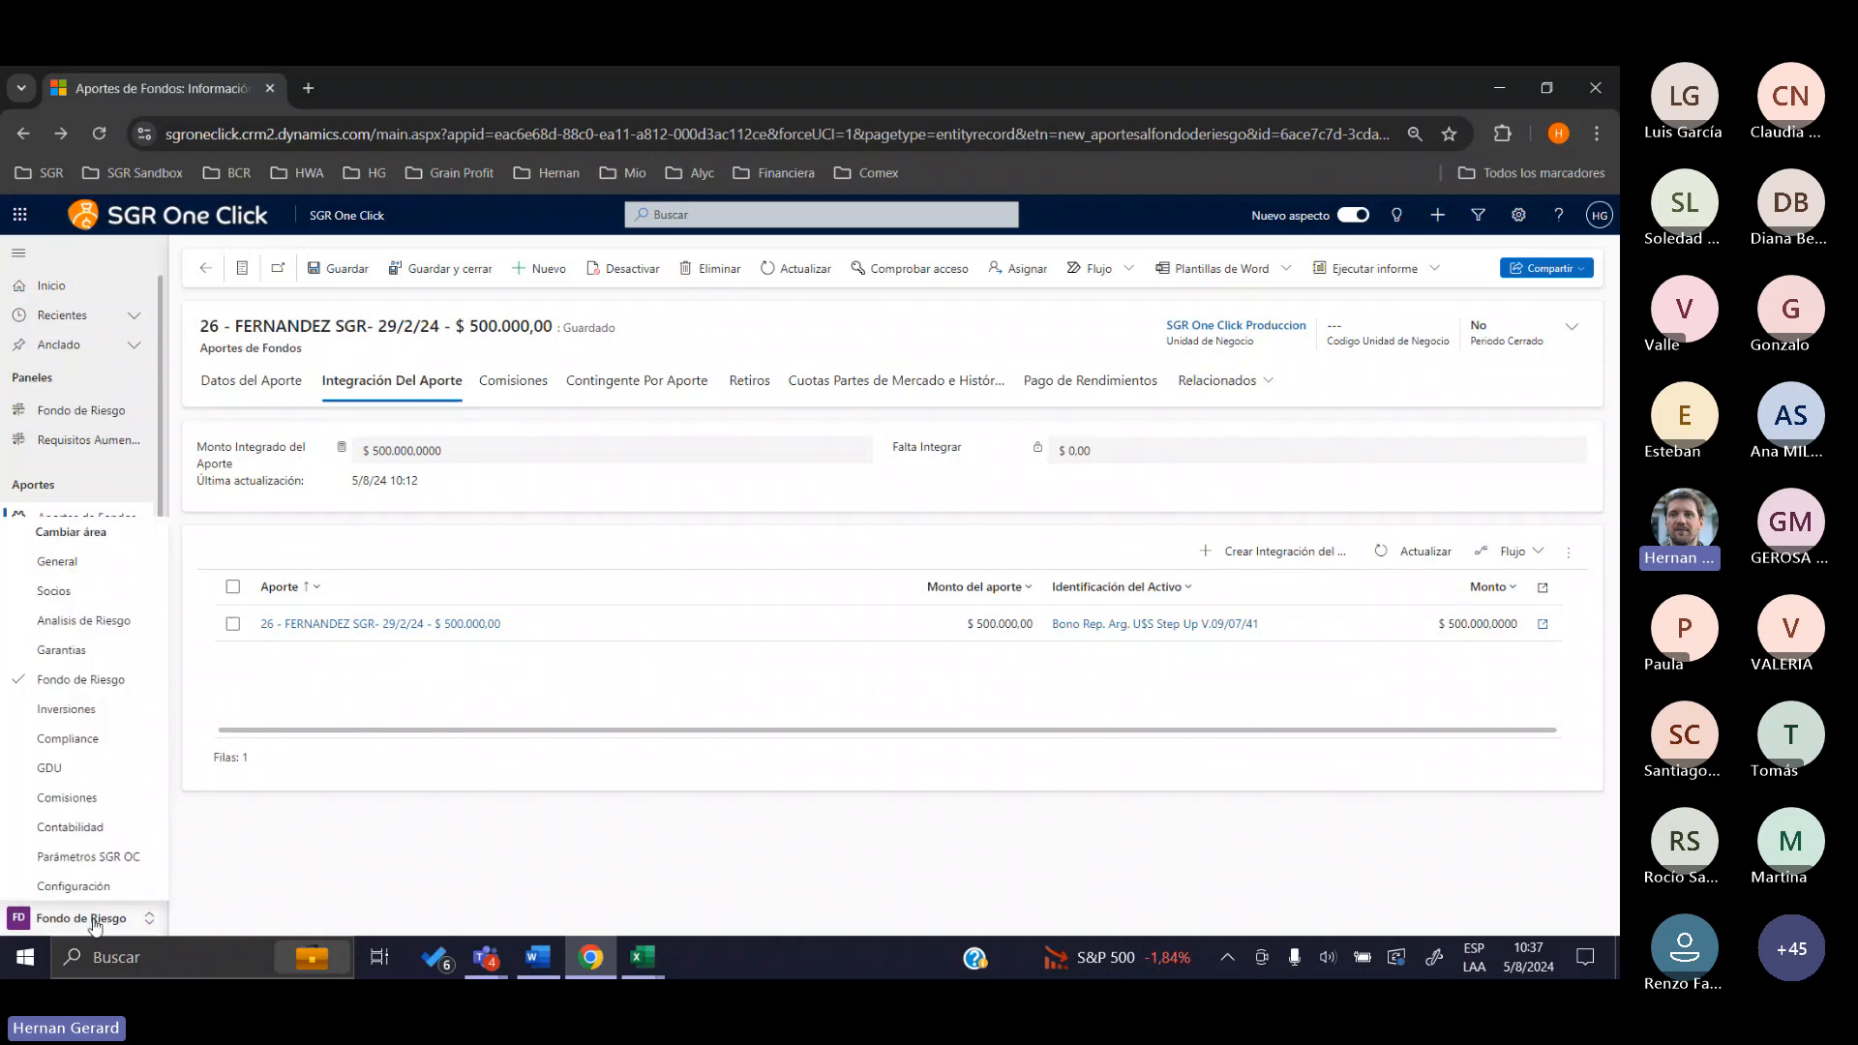
{"action": "left_click", "coordinate": [94, 712]}
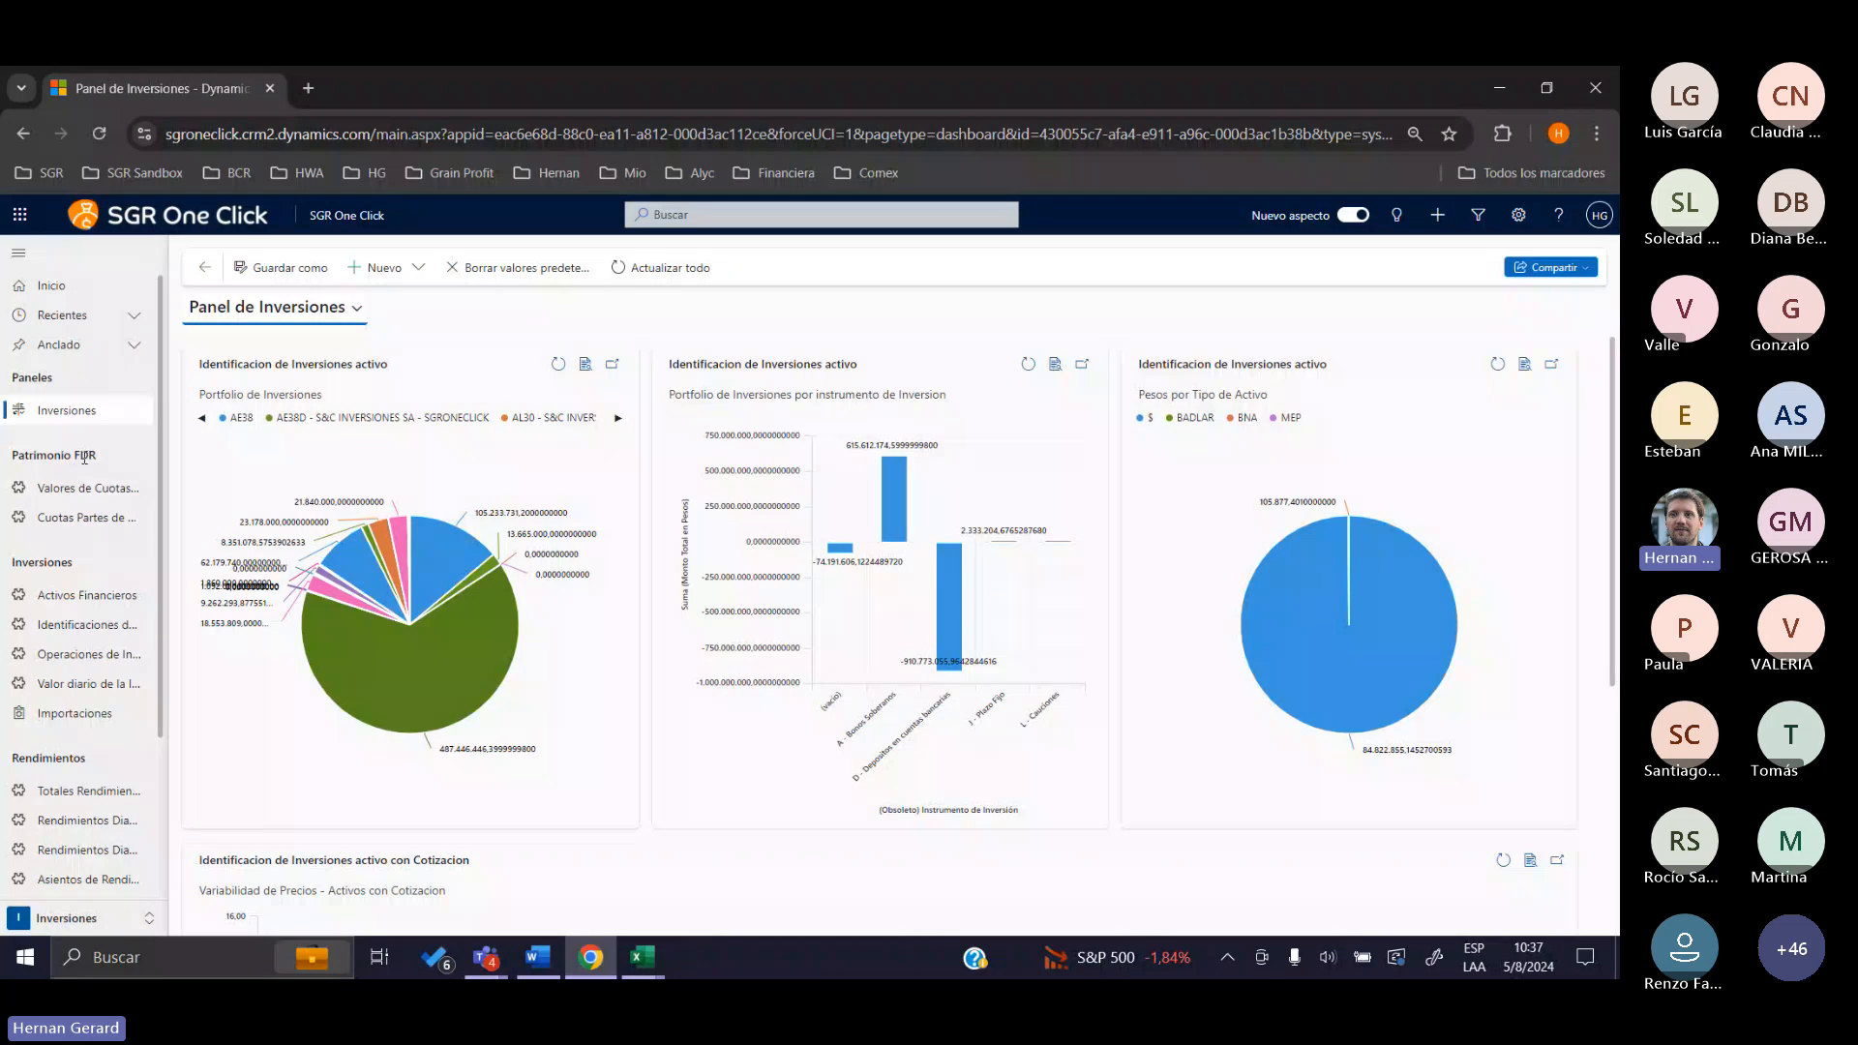
{"action": "left_click", "coordinate": [92, 919]}
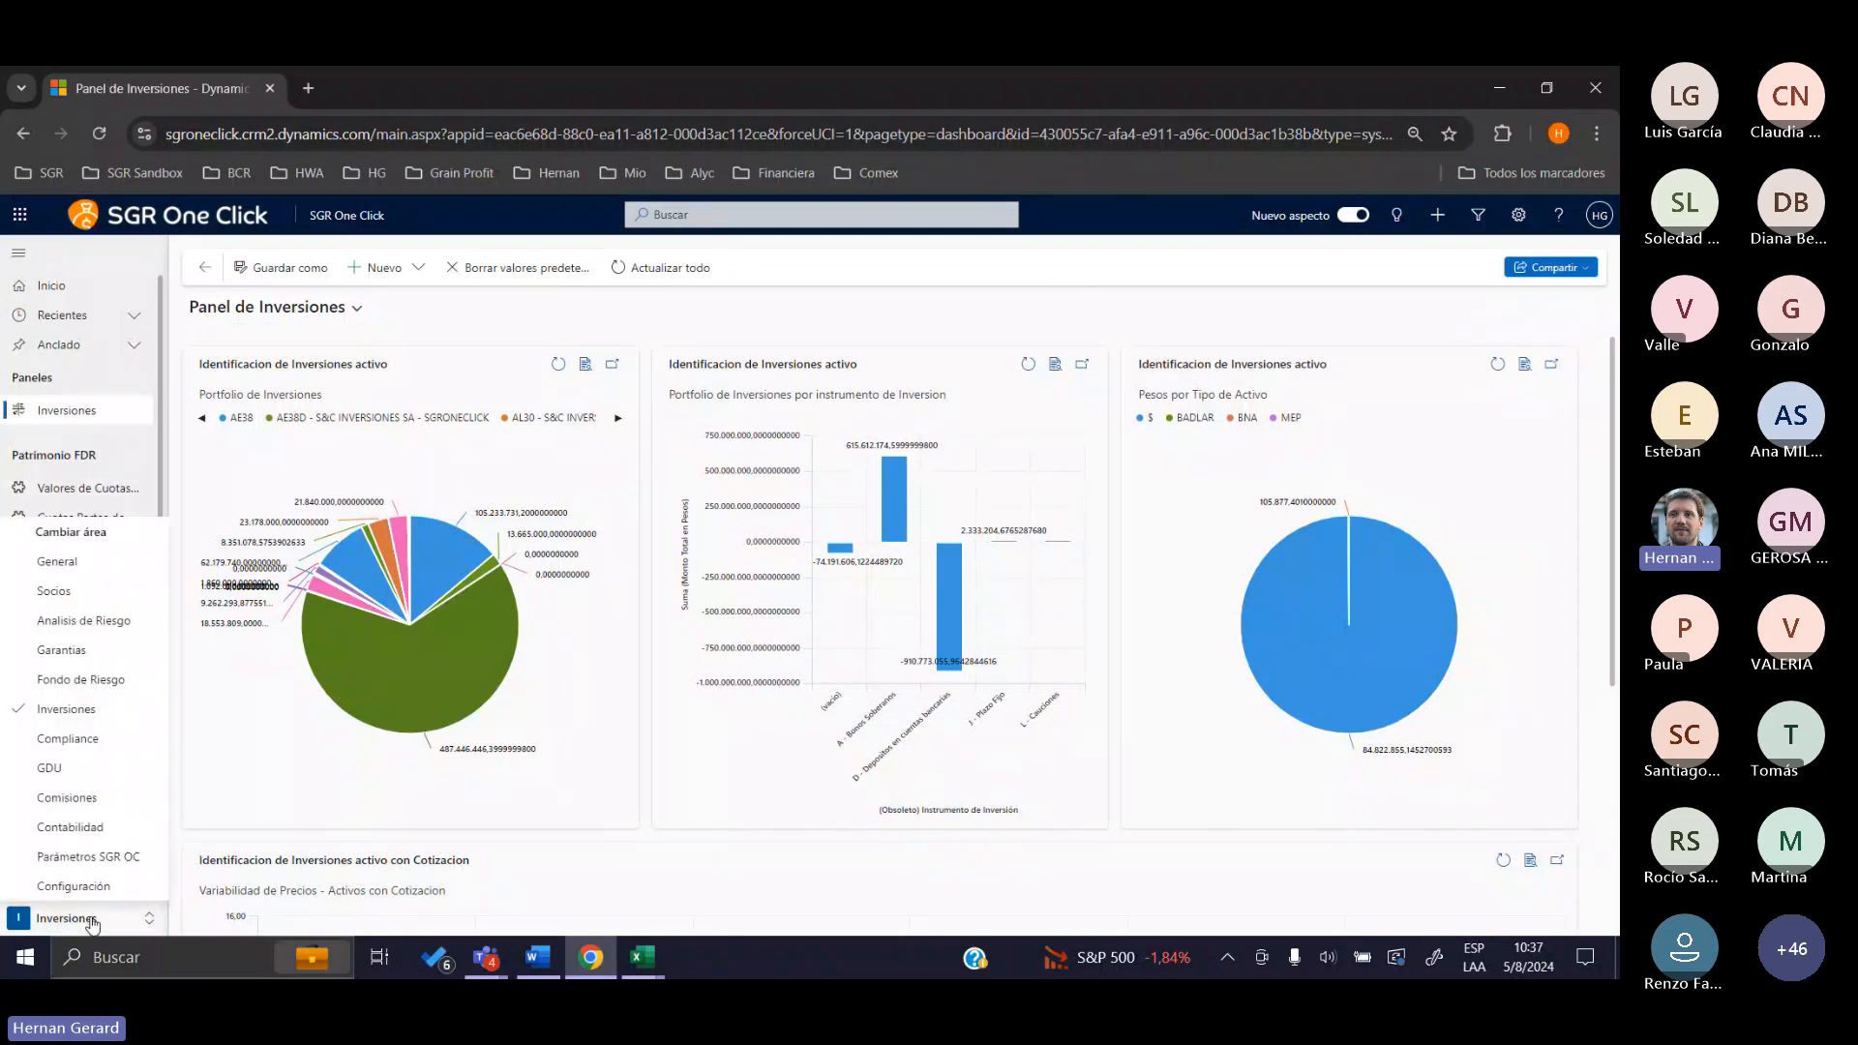
{"action": "left_click", "coordinate": [101, 721]}
{"action": "left_click_drag", "start_coordinate": [92, 476], "coordinate": [8, 451]}
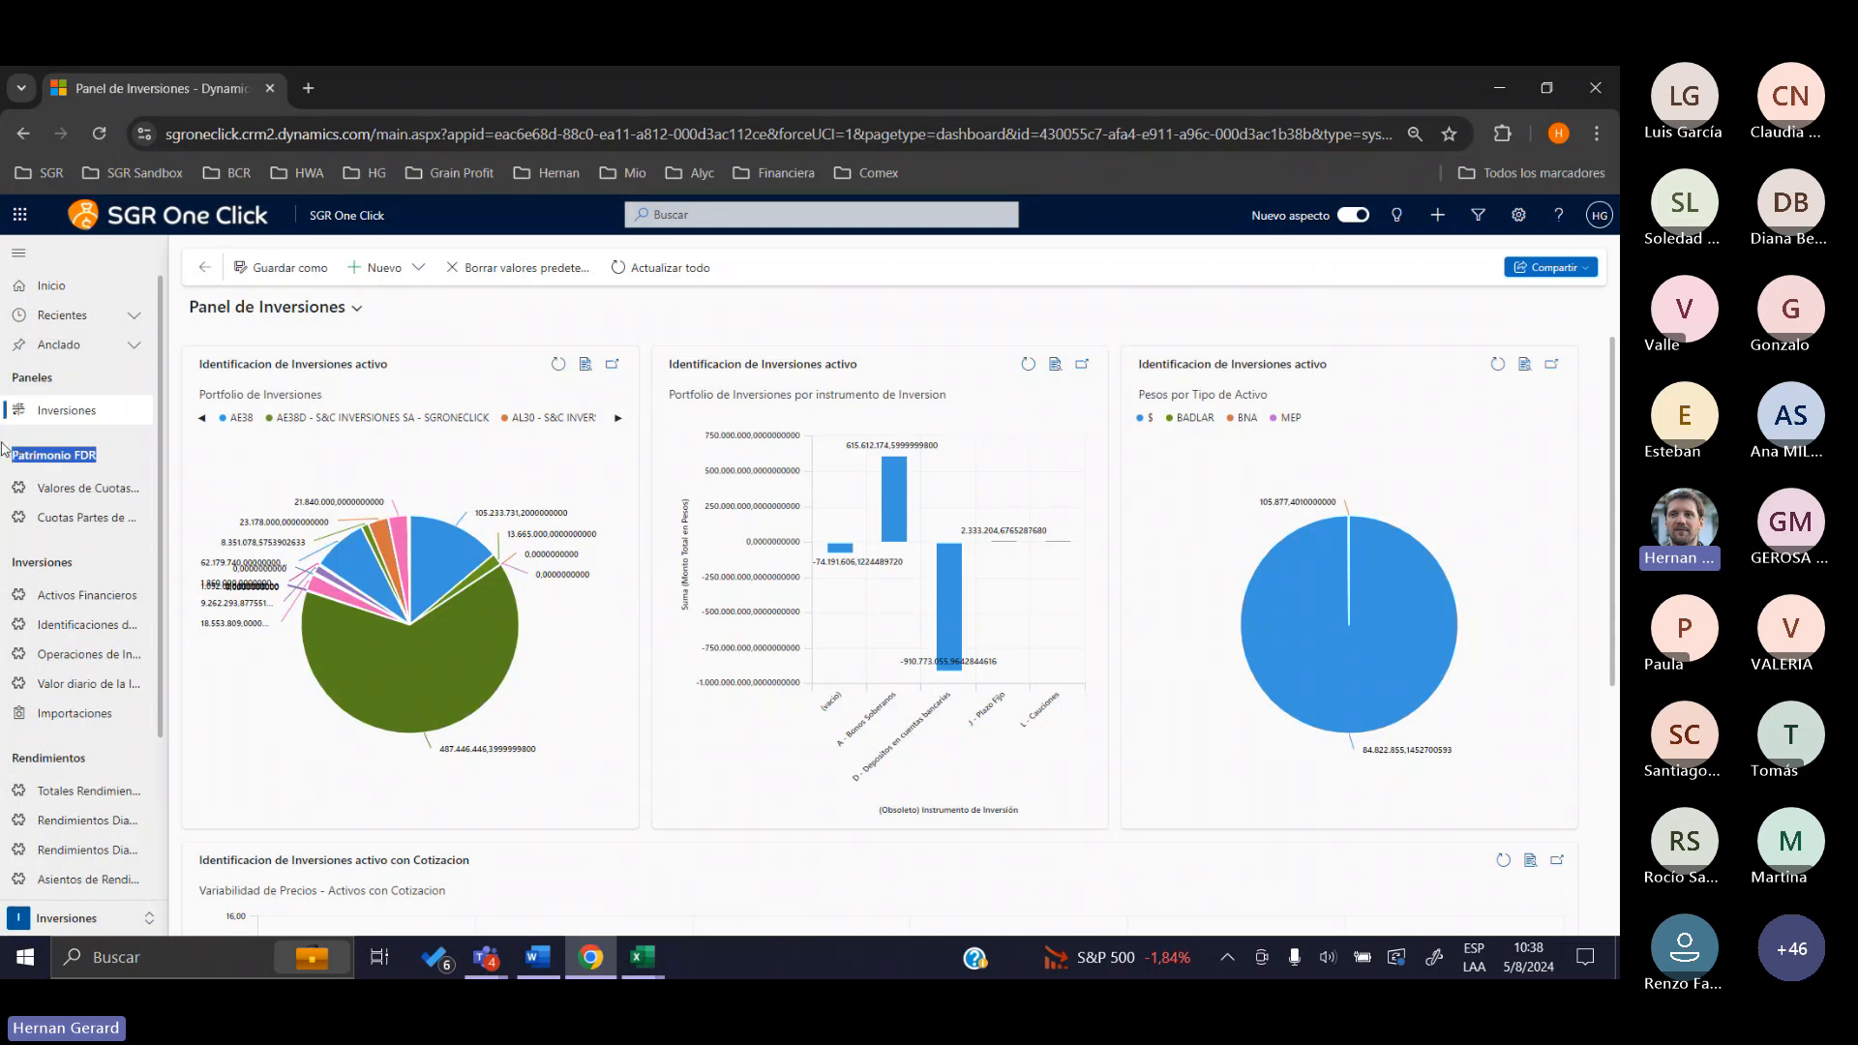
{"action": "left_click", "coordinate": [58, 490]}
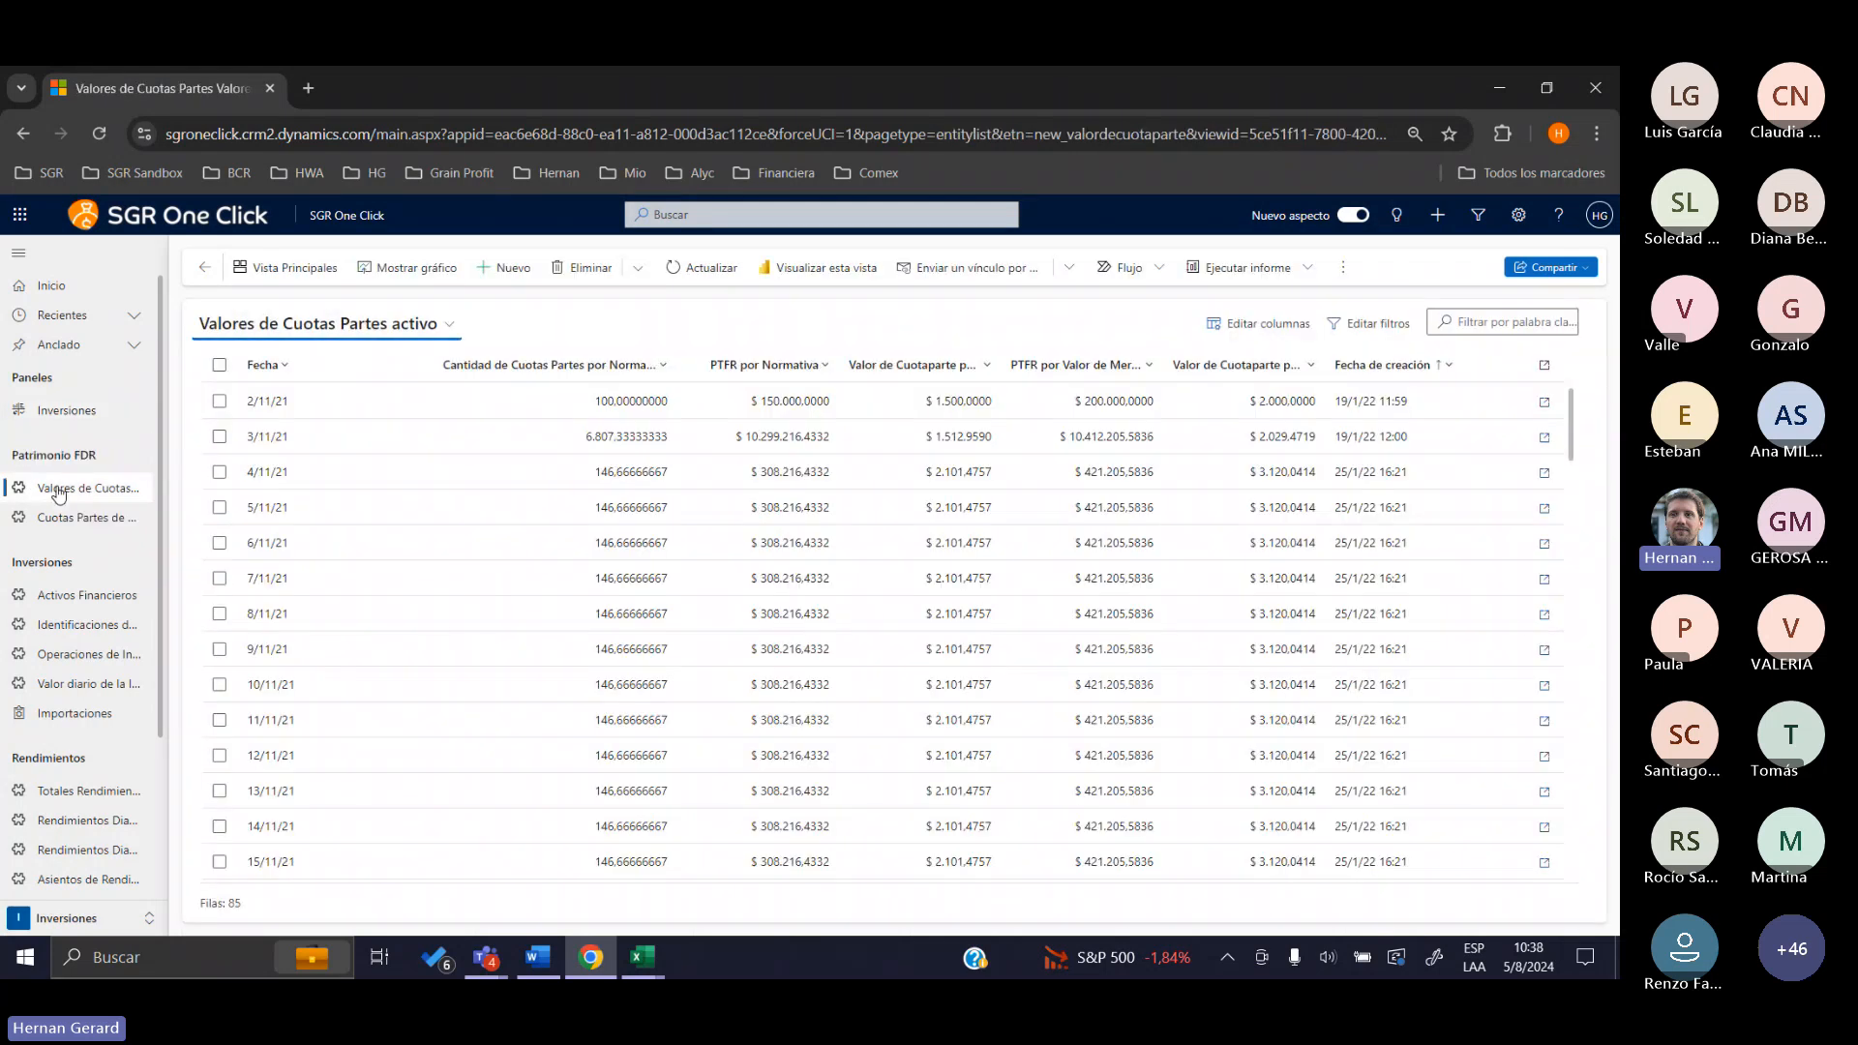
{"action": "double_click", "coordinate": [323, 415]}
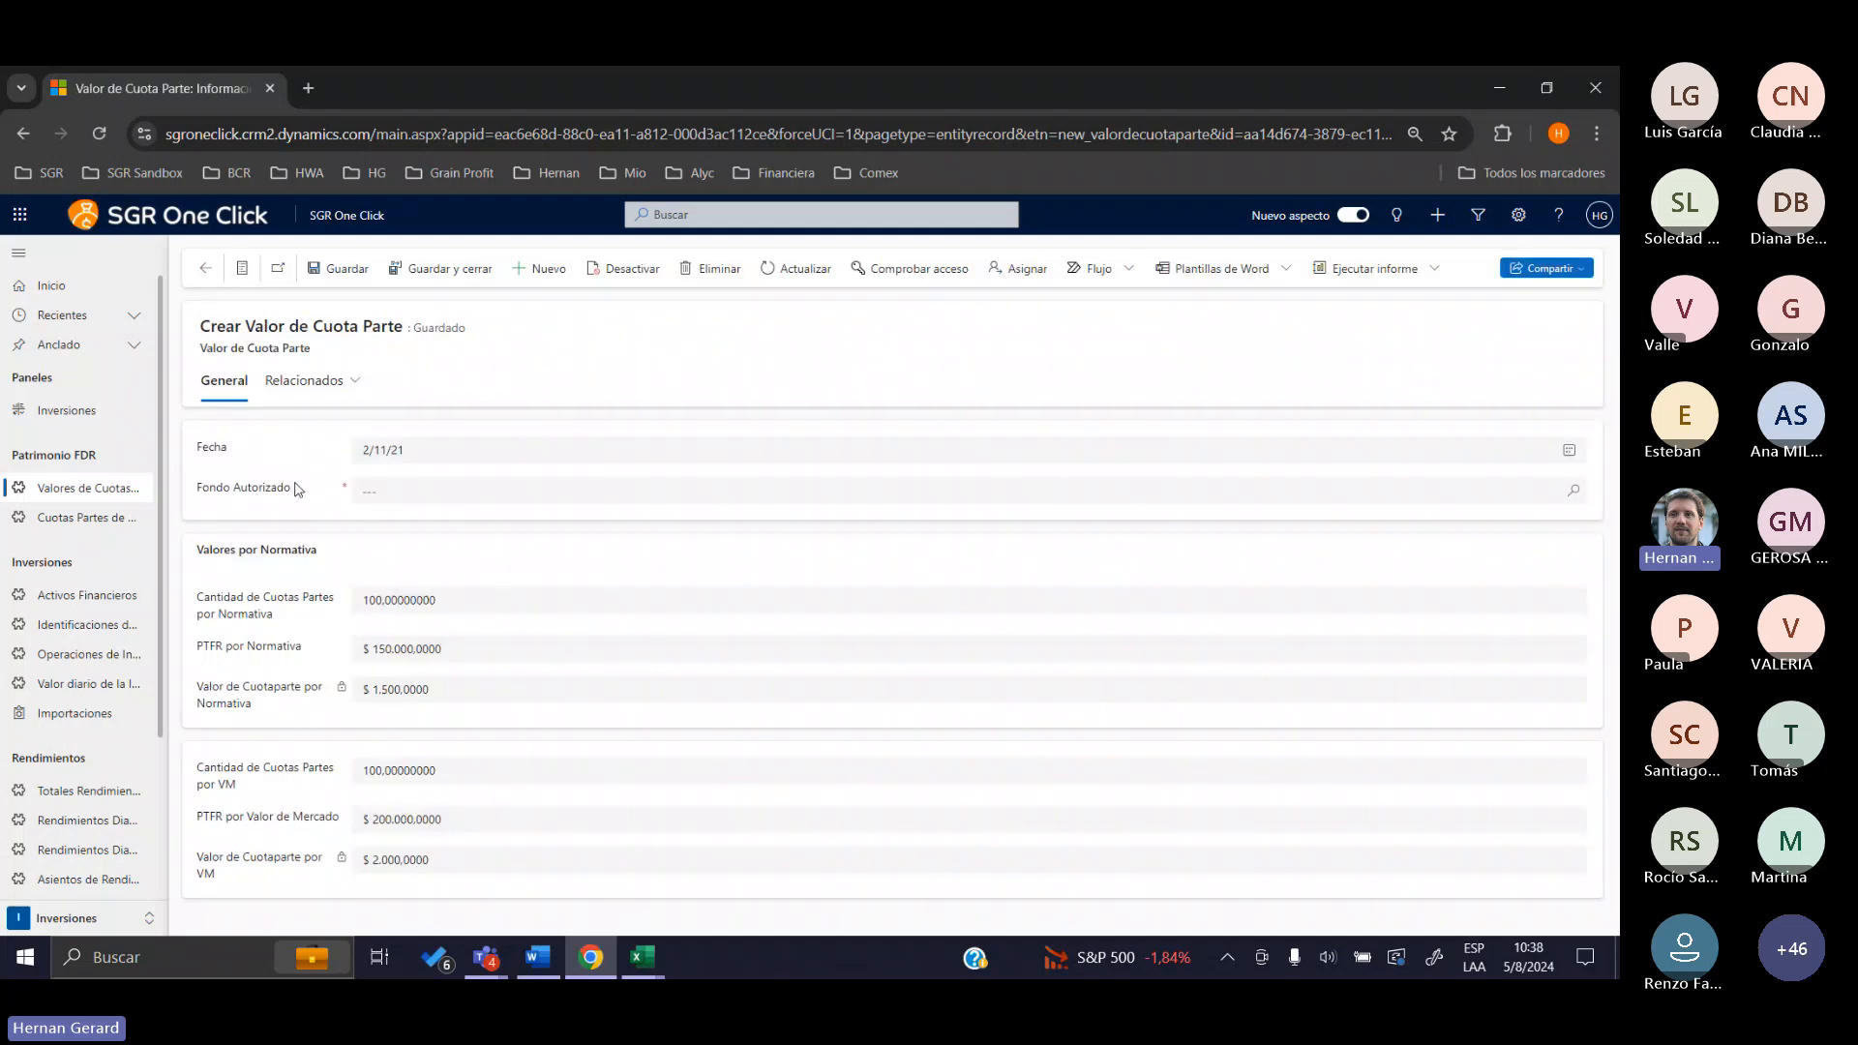
Set the record's Fondo Autorizado to SGRONECLICK
{"action": "left_click_drag", "start_coordinate": [297, 489], "coordinate": [197, 491]}
{"action": "left_click", "coordinate": [425, 490]}
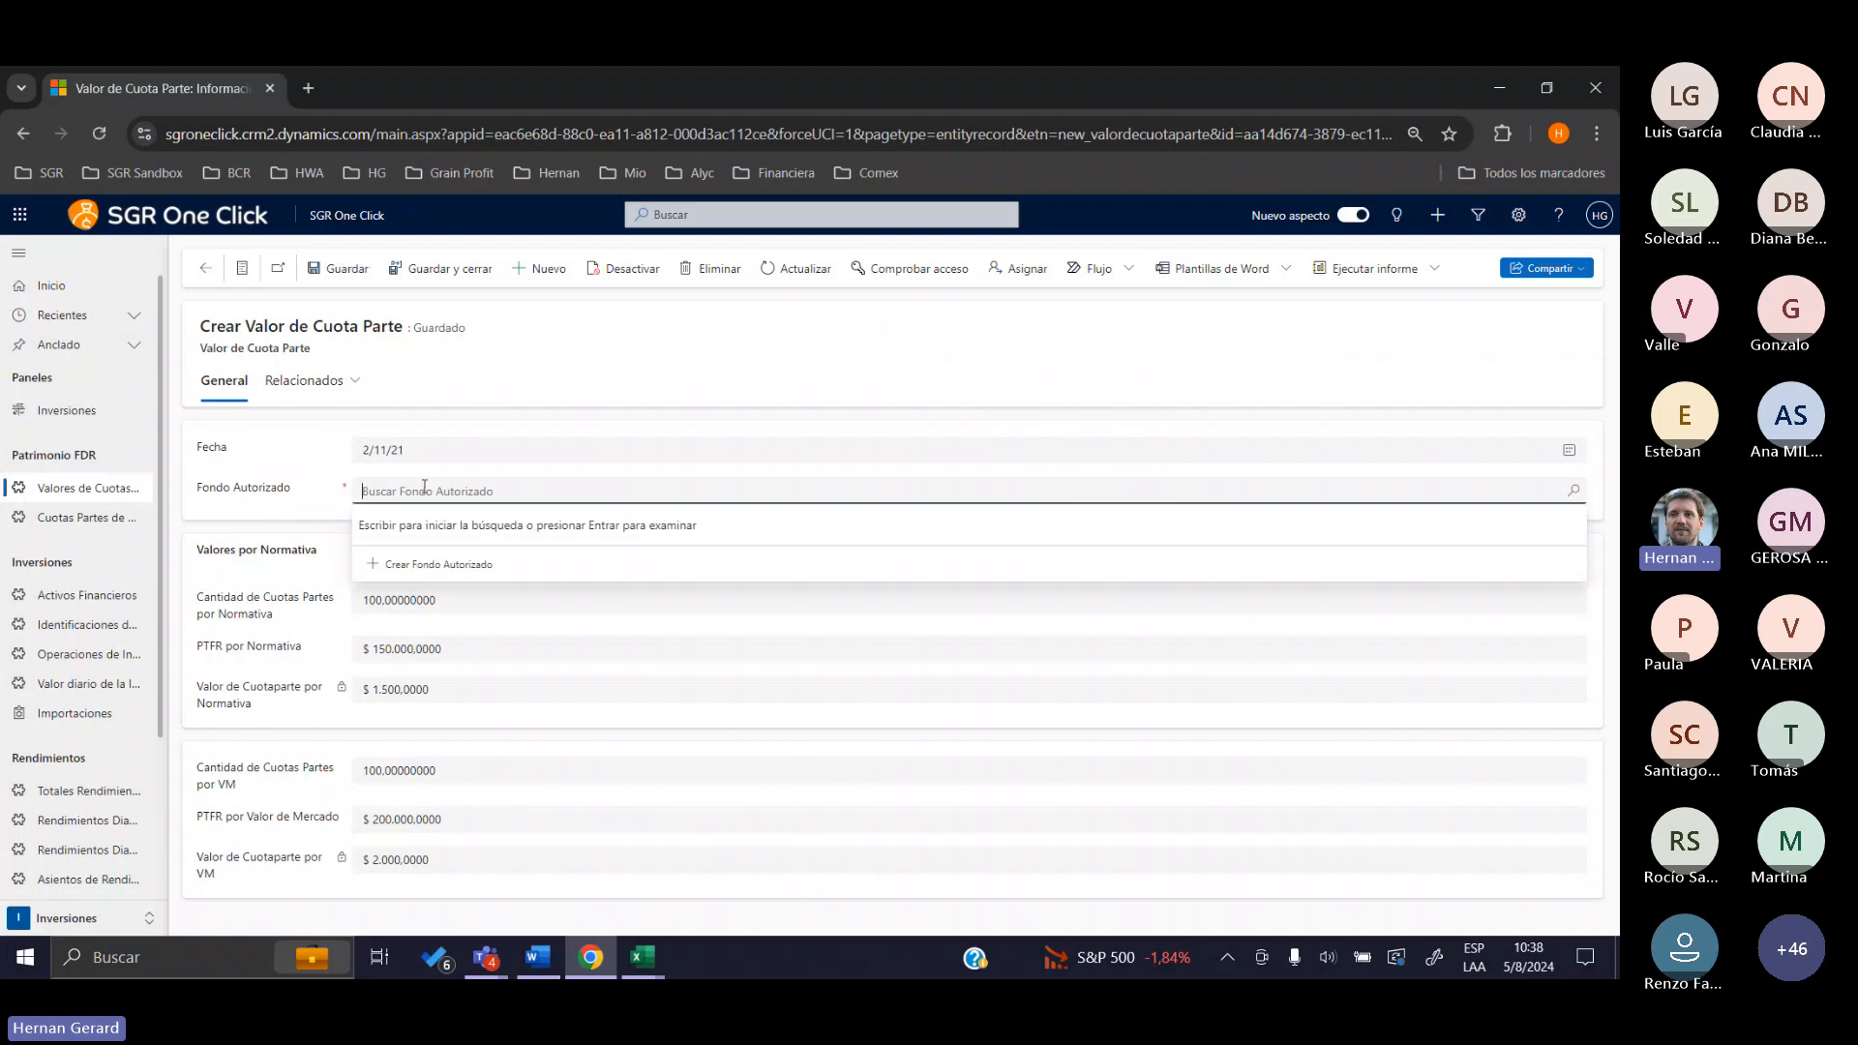
{"action": "left_click", "coordinate": [416, 677]}
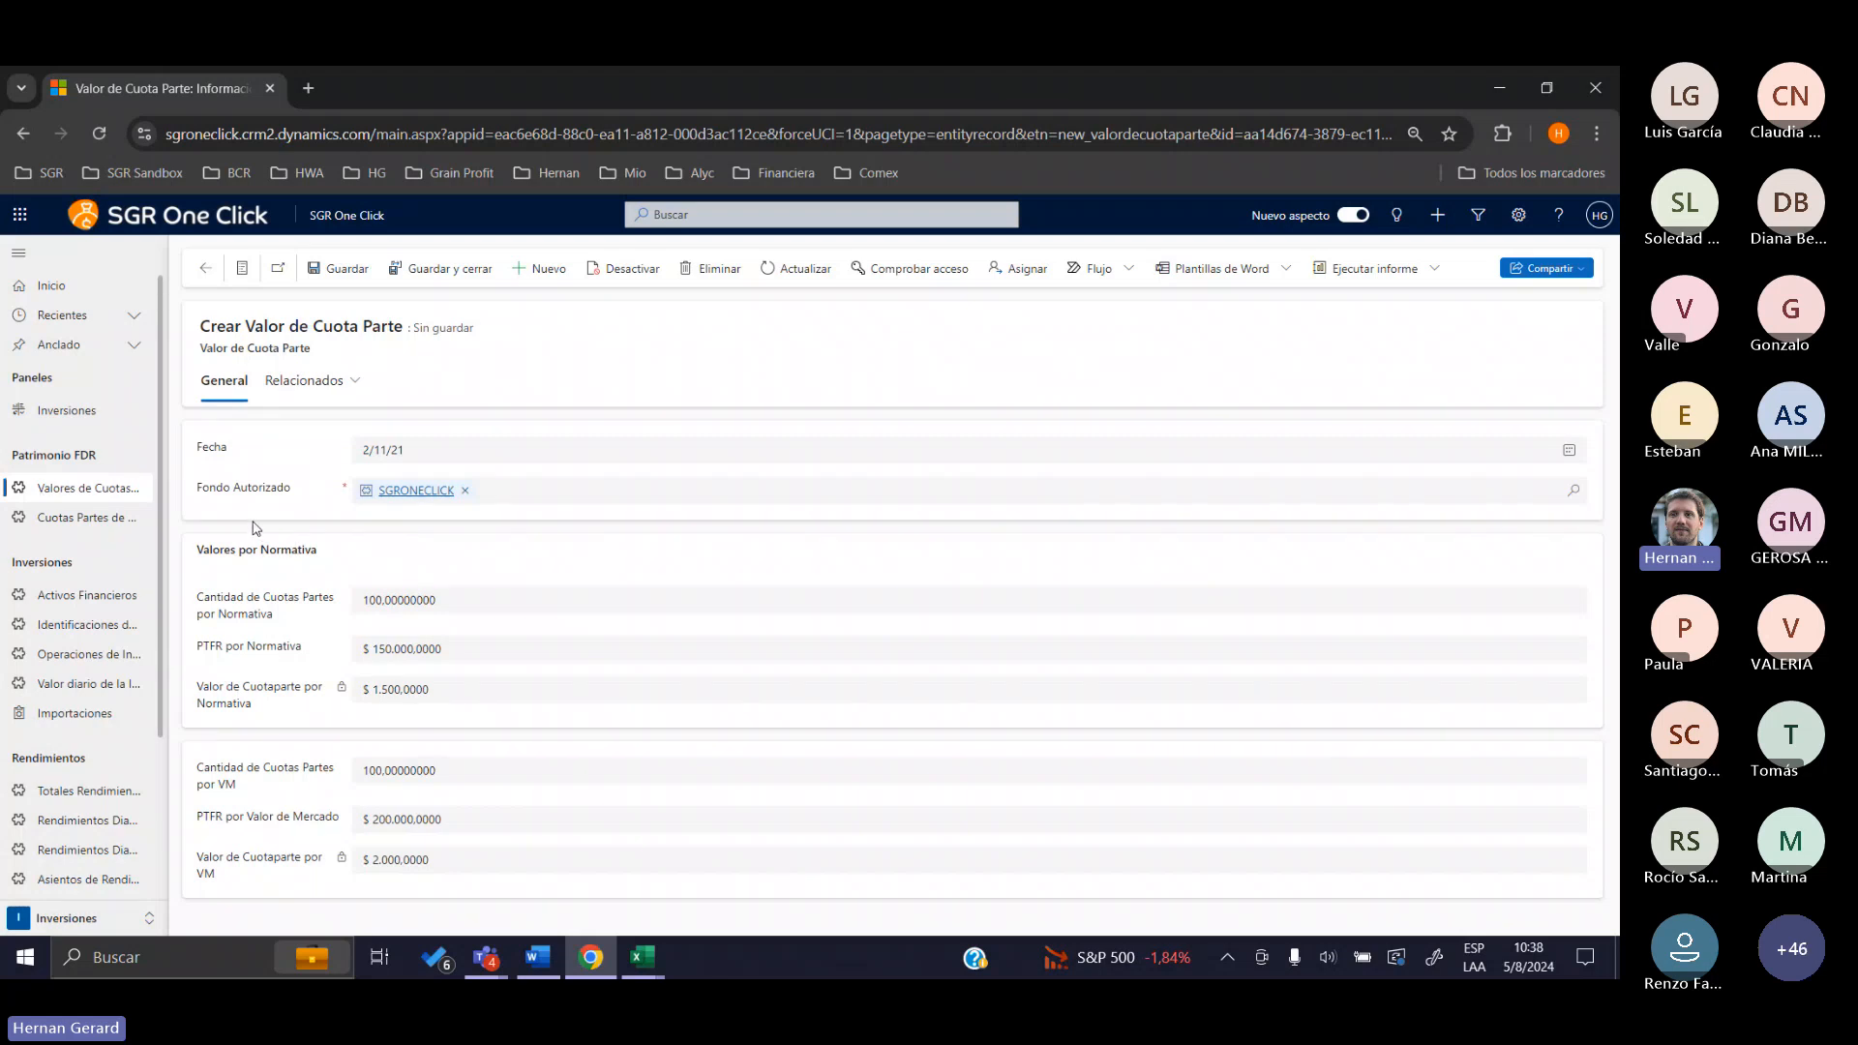
Examine the Valores por Normativa fields: Cantidad de Cuotas Partes, PTFR and Valor de Cuotaparte por Normativa
{"action": "triple_click", "coordinate": [271, 615]}
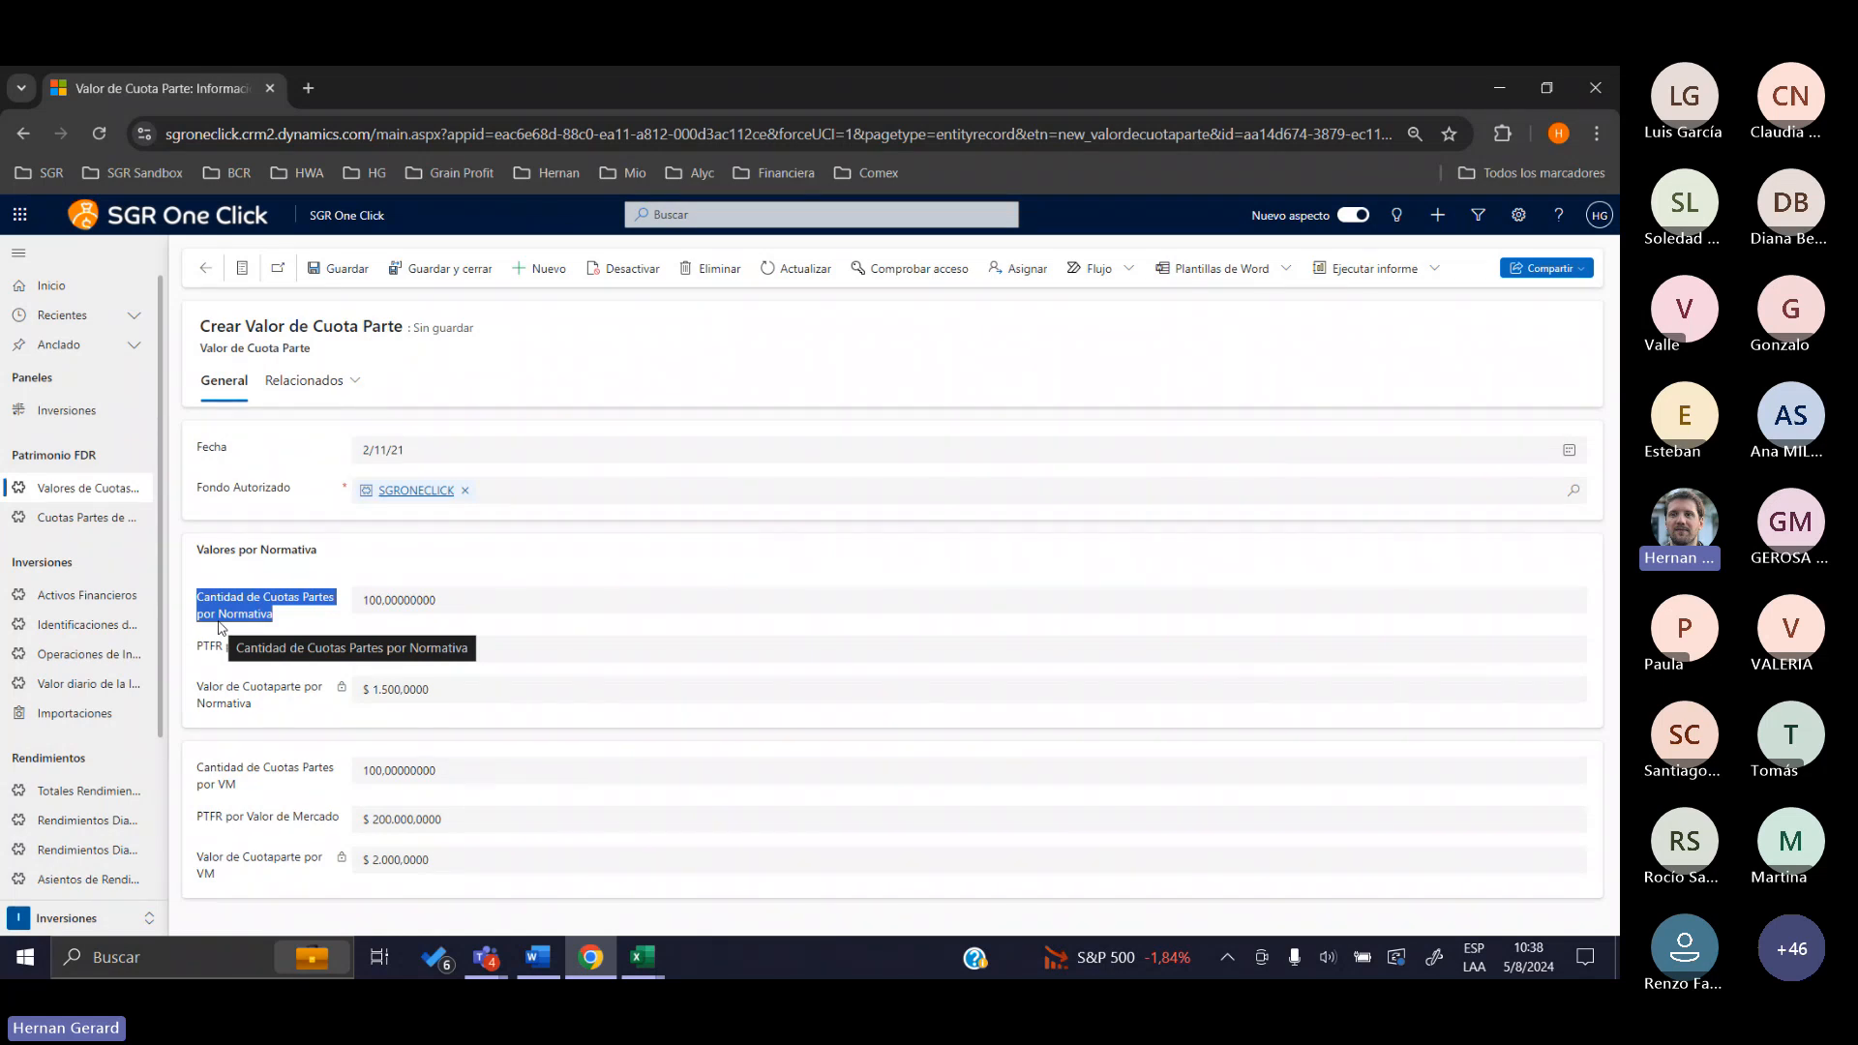
{"action": "left_click_drag", "start_coordinate": [306, 650], "coordinate": [198, 648]}
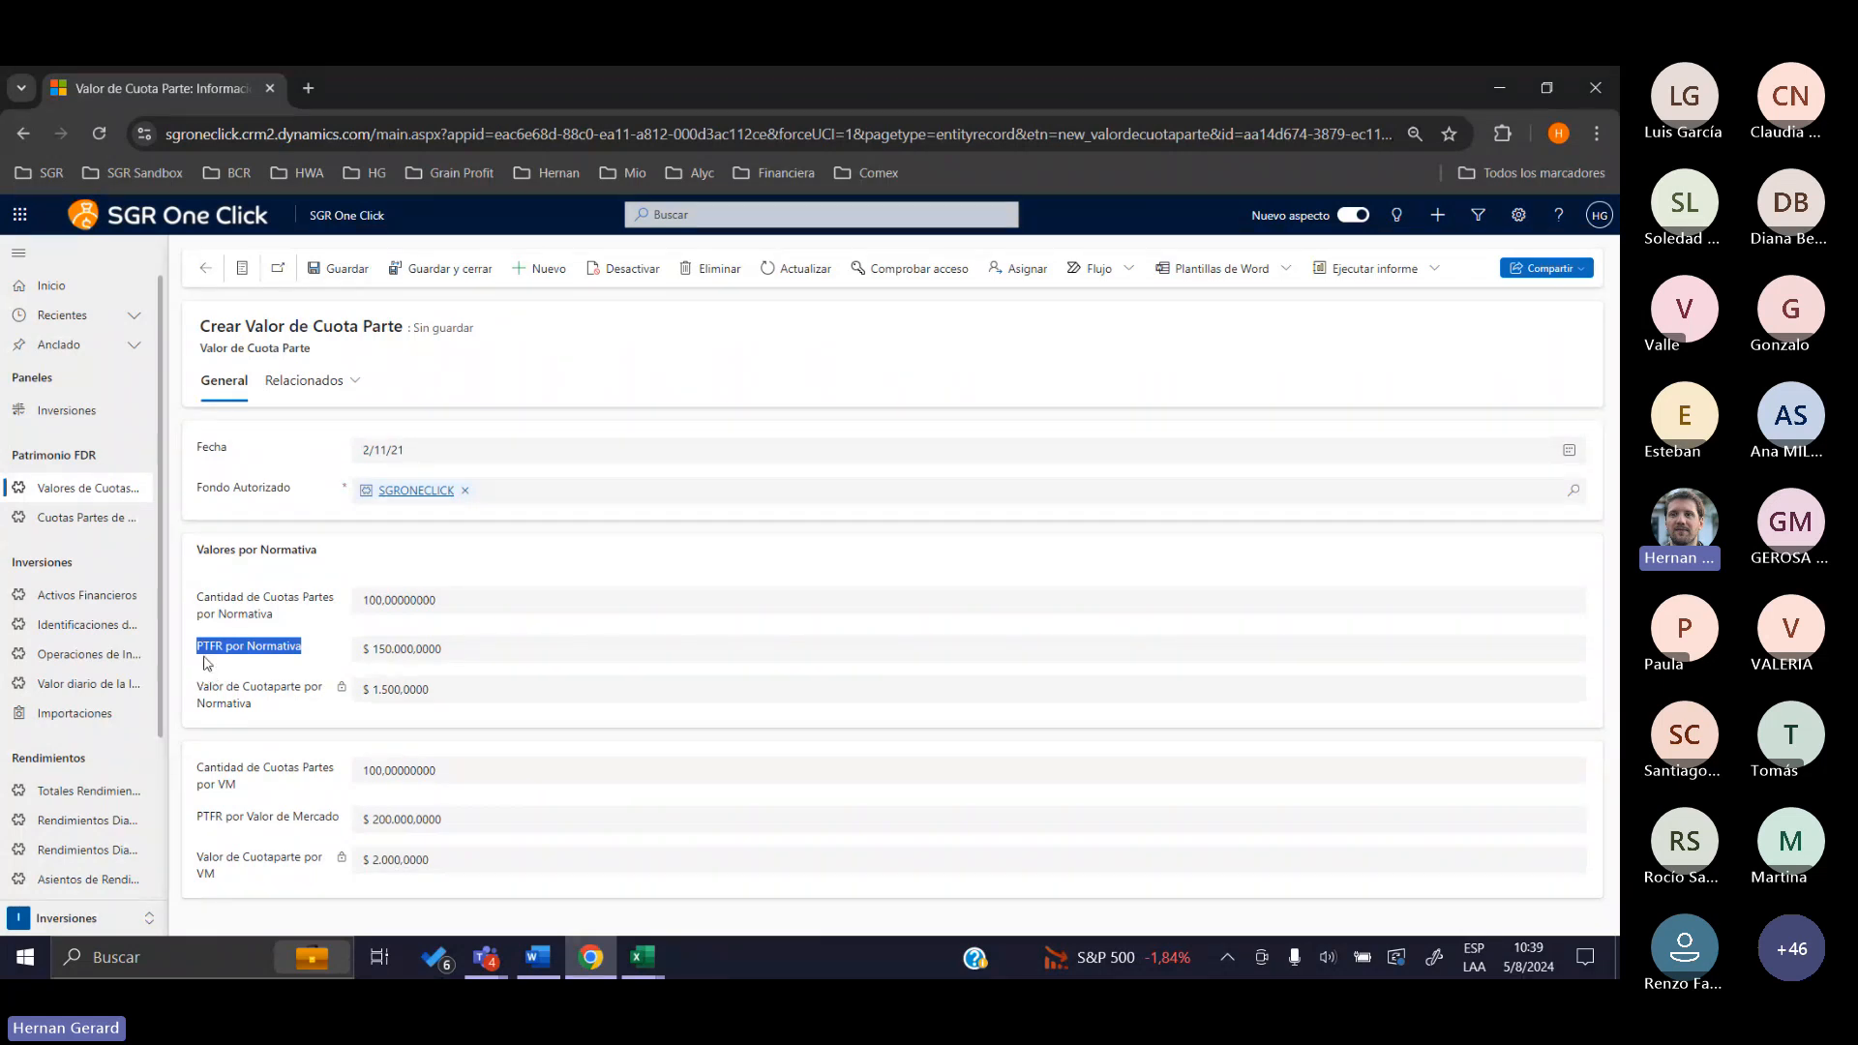
{"action": "left_click", "coordinate": [251, 651]}
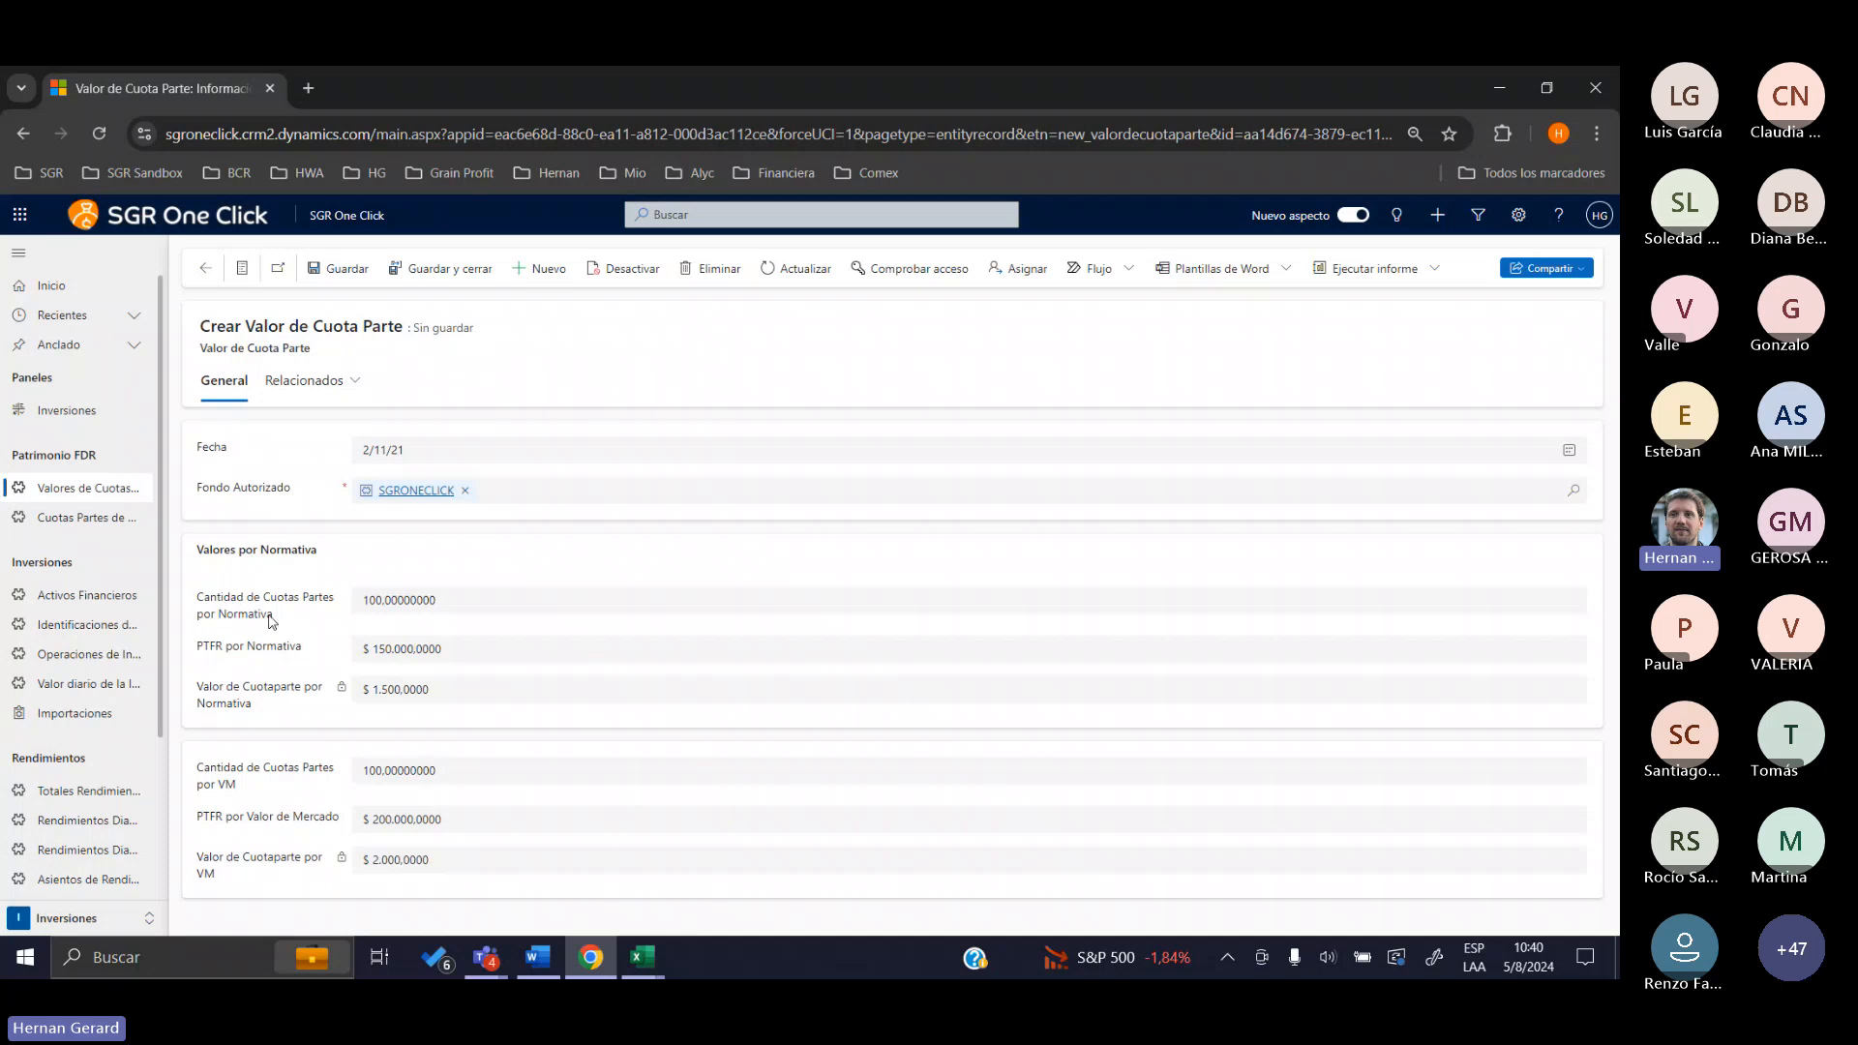
{"action": "left_click_drag", "start_coordinate": [275, 622], "coordinate": [194, 598]}
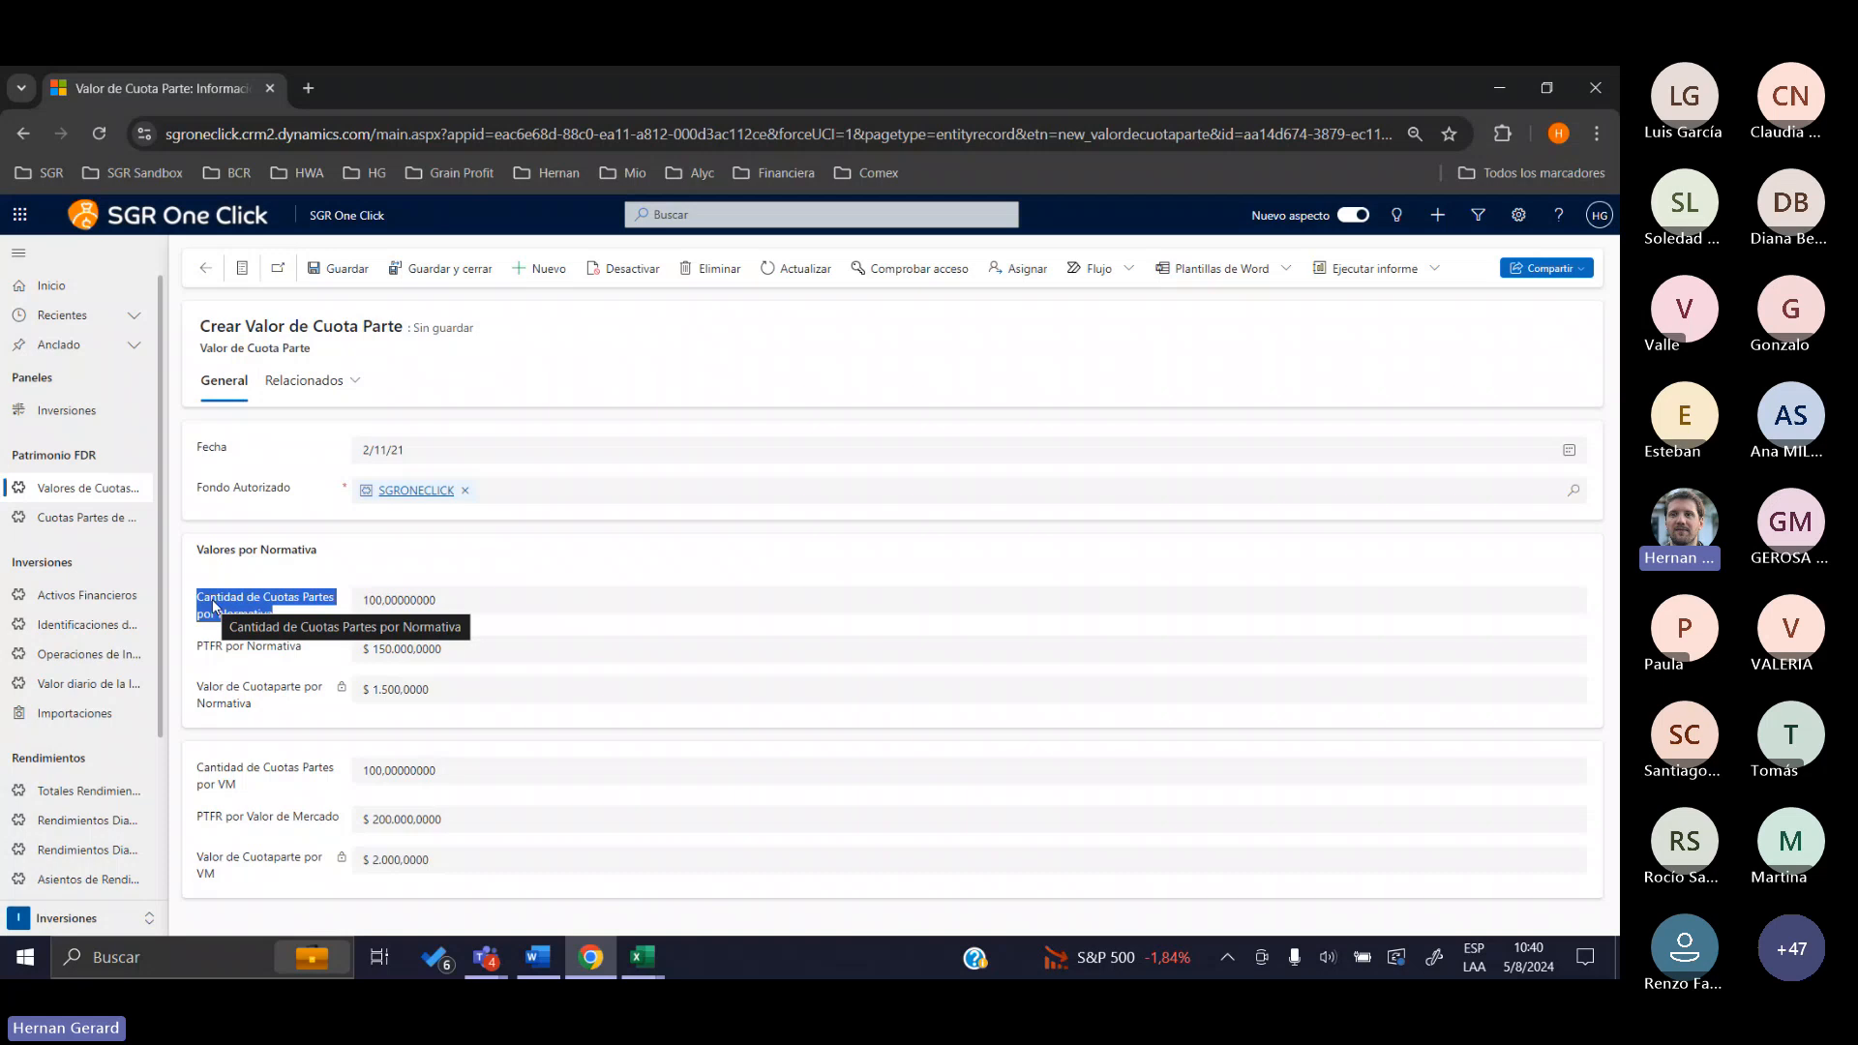
{"action": "left_click", "coordinate": [214, 606]}
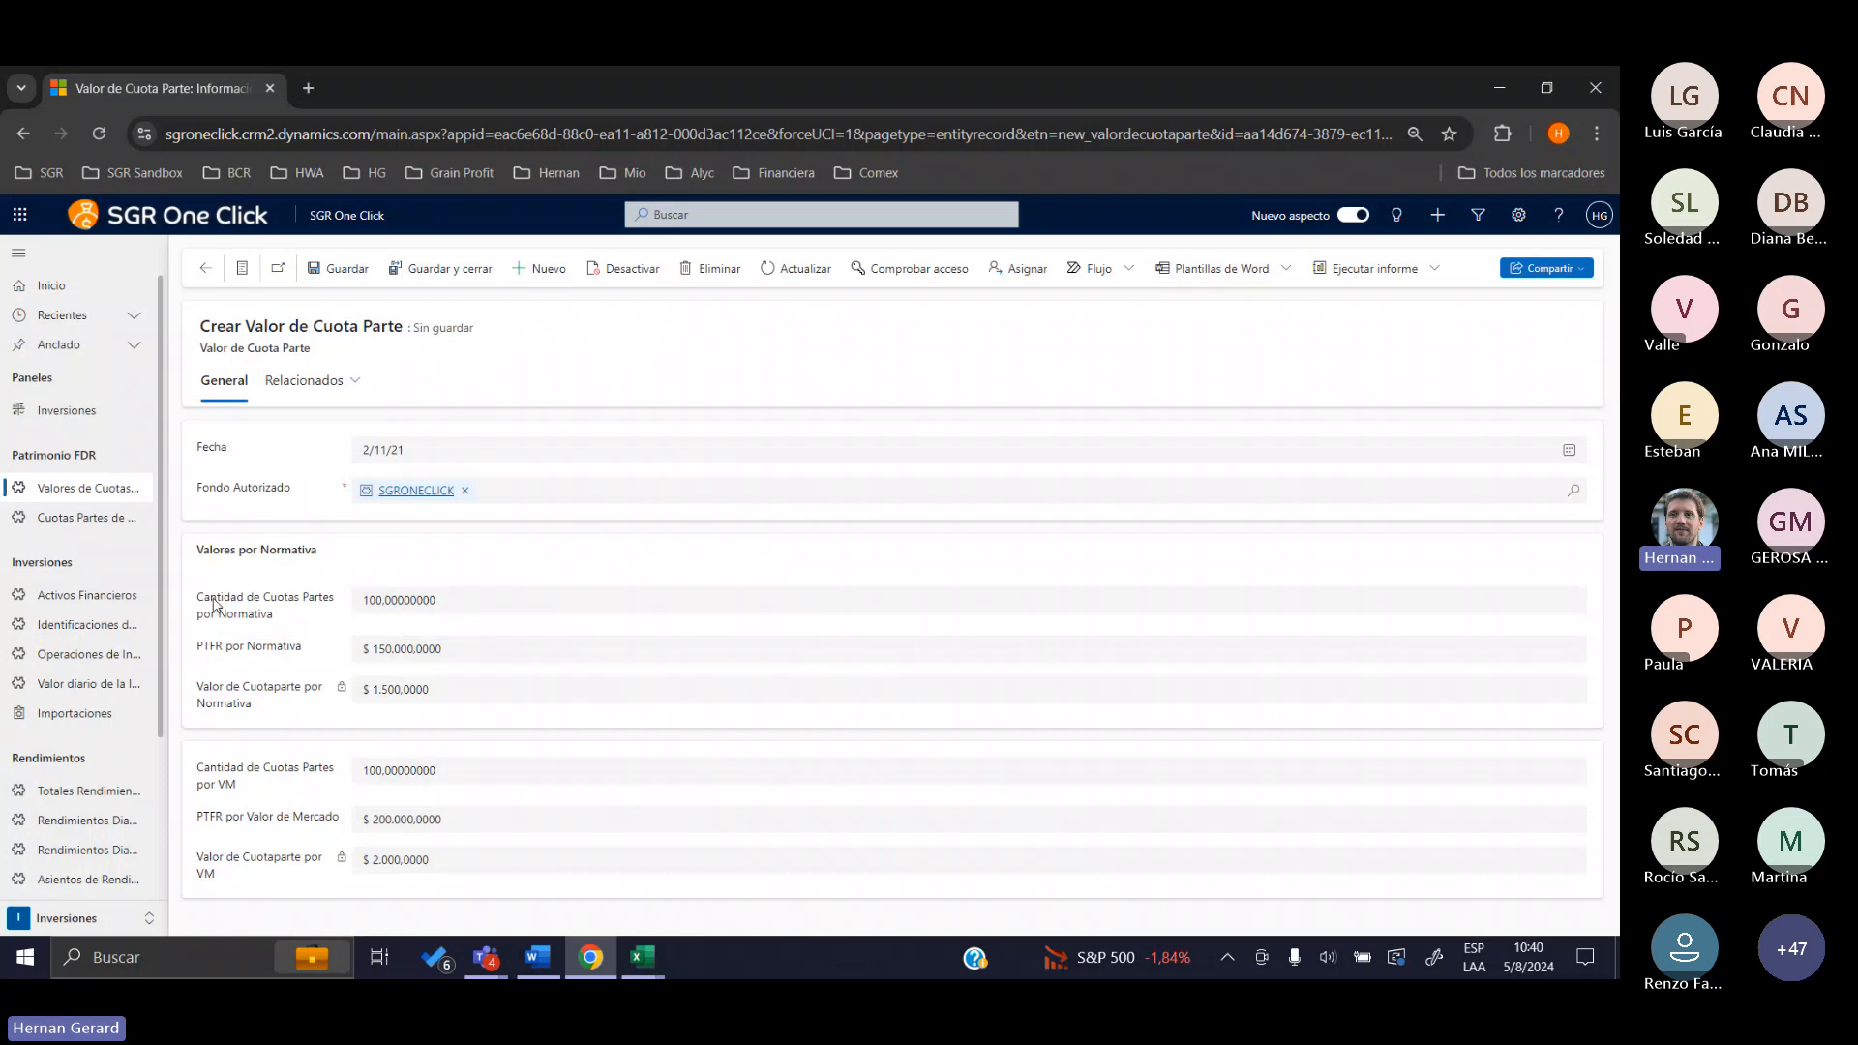
{"action": "left_click_drag", "start_coordinate": [306, 653], "coordinate": [199, 651]}
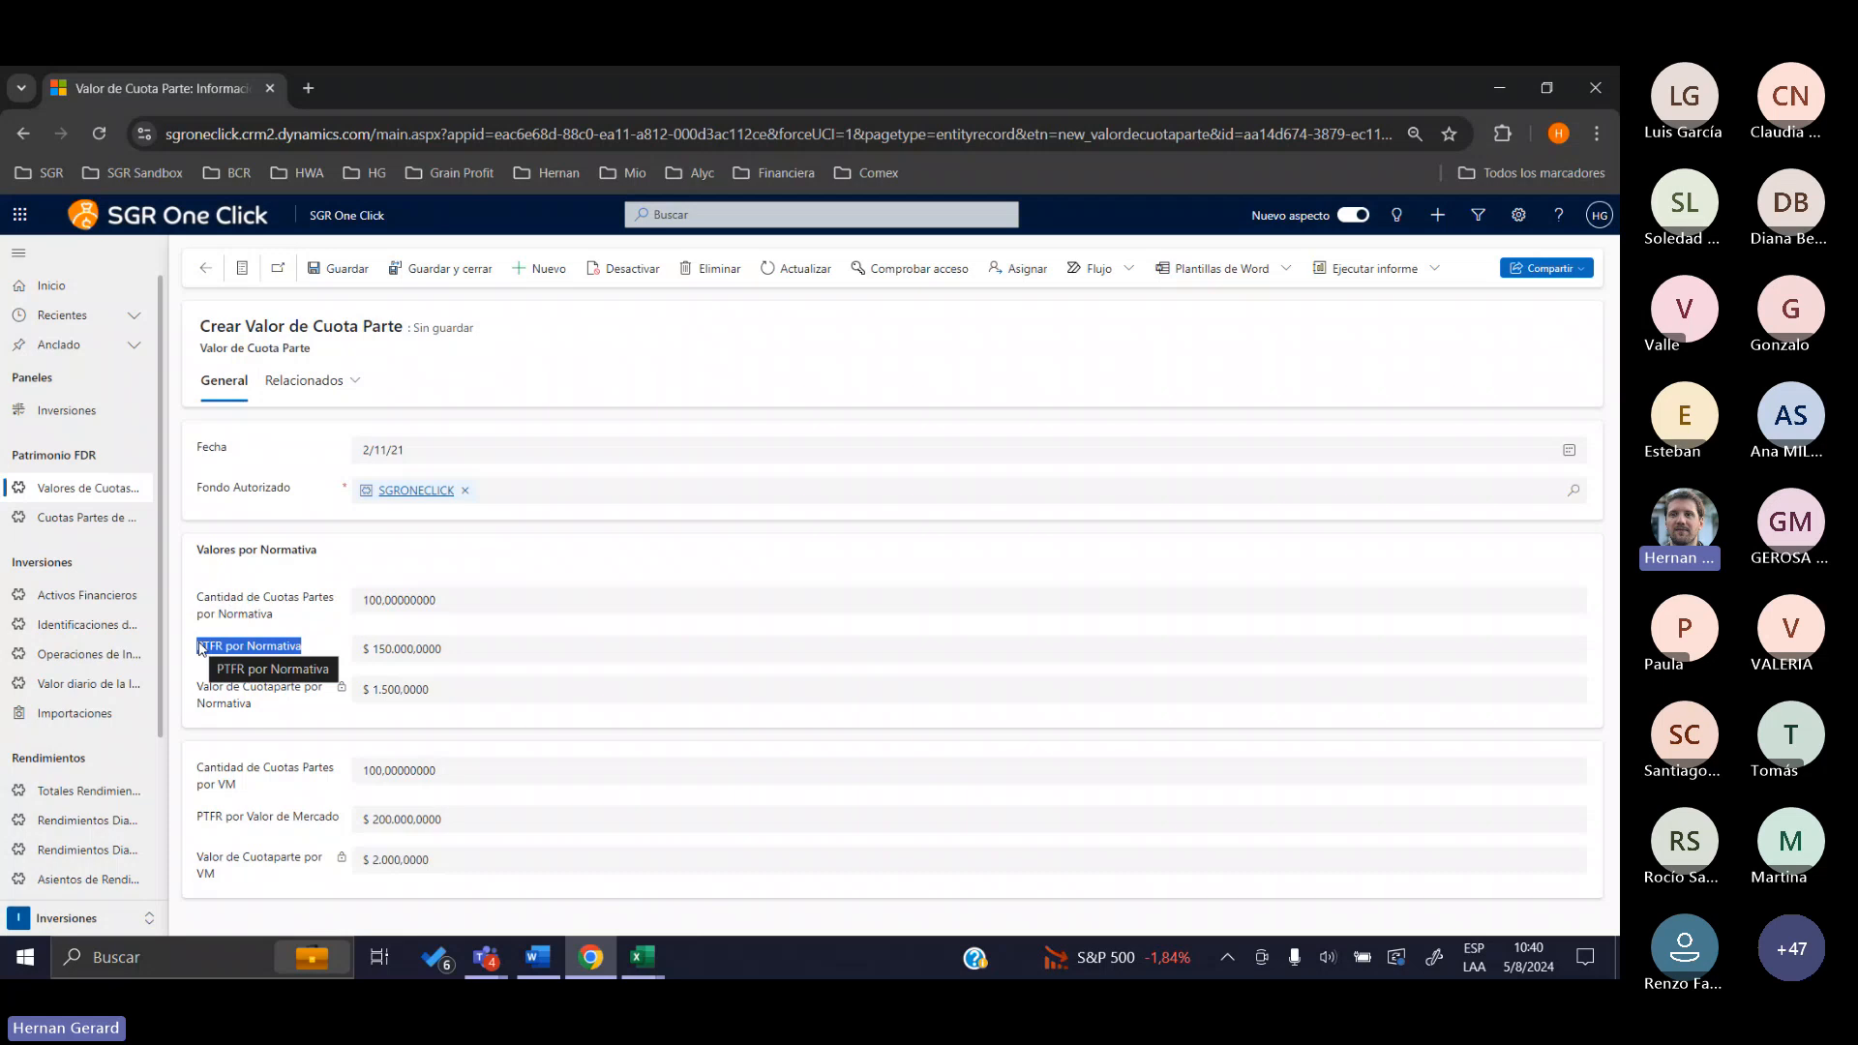
{"action": "left_click", "coordinate": [222, 659]}
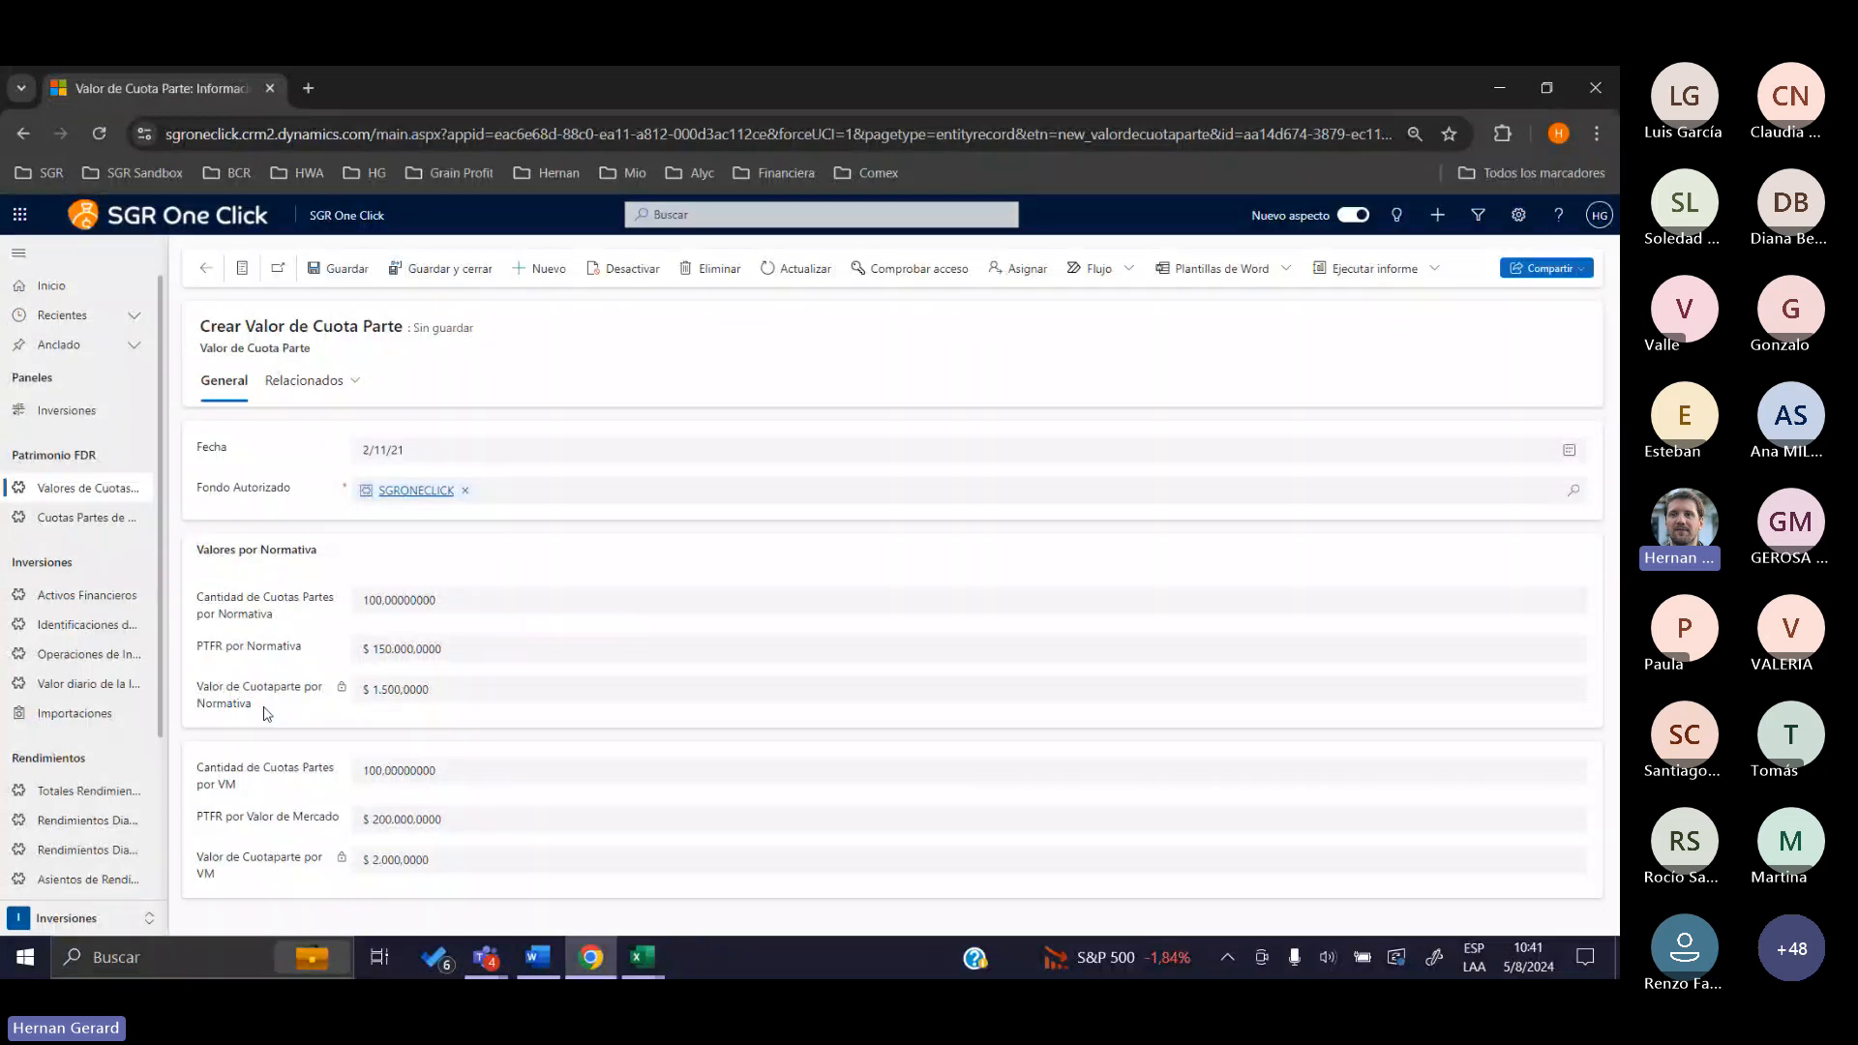
{"action": "left_click_drag", "start_coordinate": [260, 705], "coordinate": [197, 689]}
{"action": "left_click", "coordinate": [308, 689]}
{"action": "left_click", "coordinate": [277, 699]}
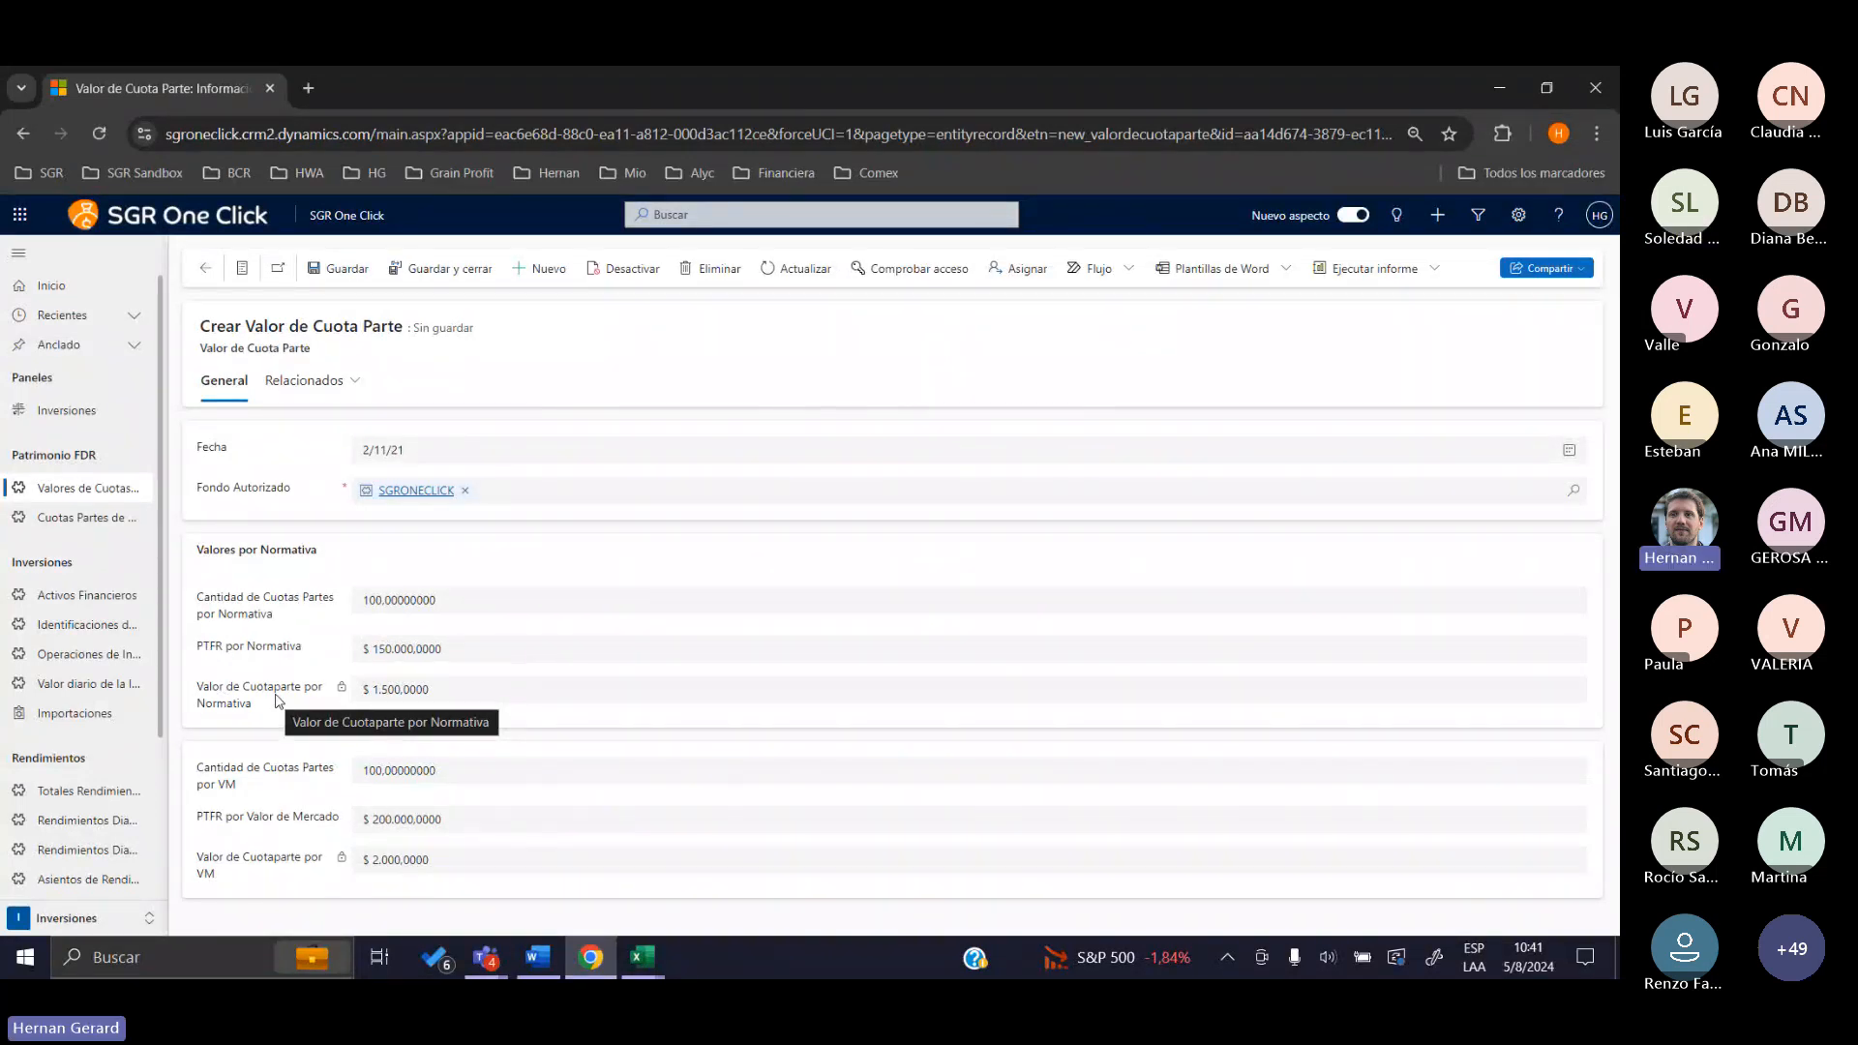
{"action": "left_click_drag", "start_coordinate": [274, 616], "coordinate": [190, 605]}
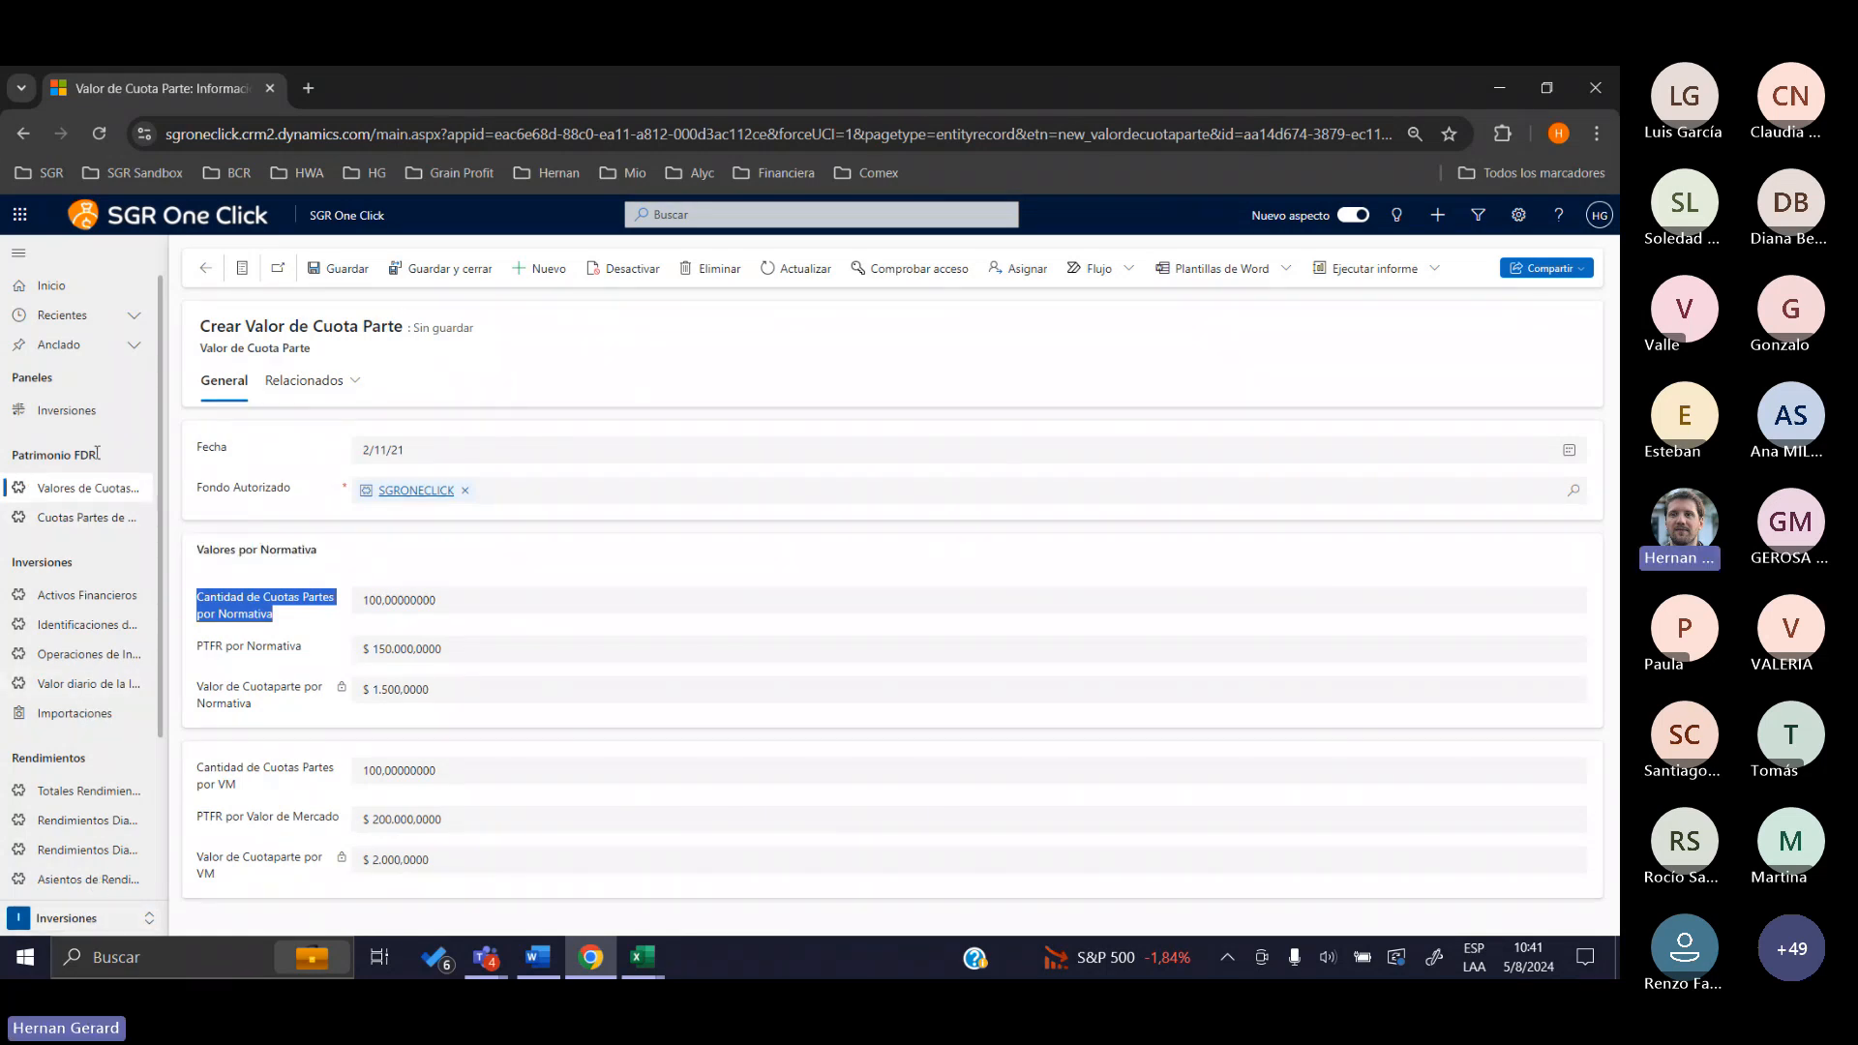
Discard the unsaved changes and open El Habitat SAS's 3/11/21 record in the Cuotas Partes de Mercado por Aportes list
{"action": "left_click_drag", "start_coordinate": [109, 457], "coordinate": [3, 457]}
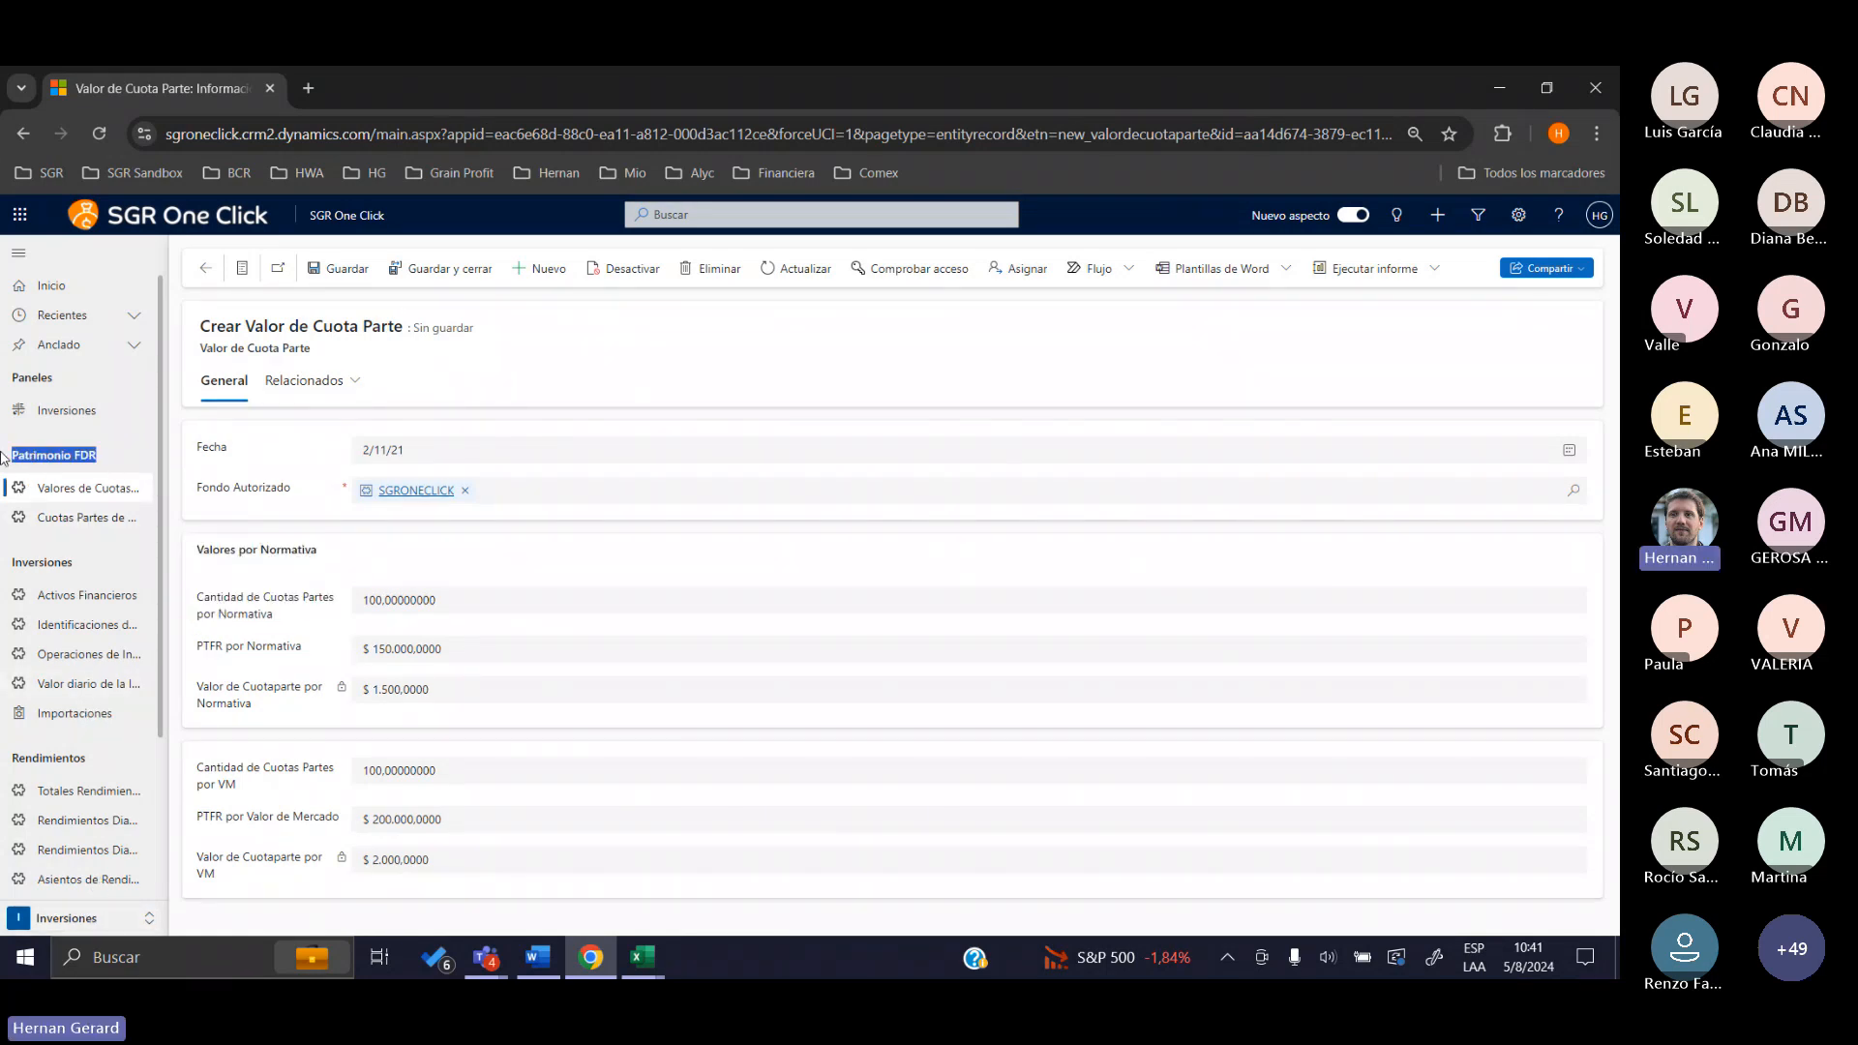
{"action": "left_click", "coordinate": [75, 520]}
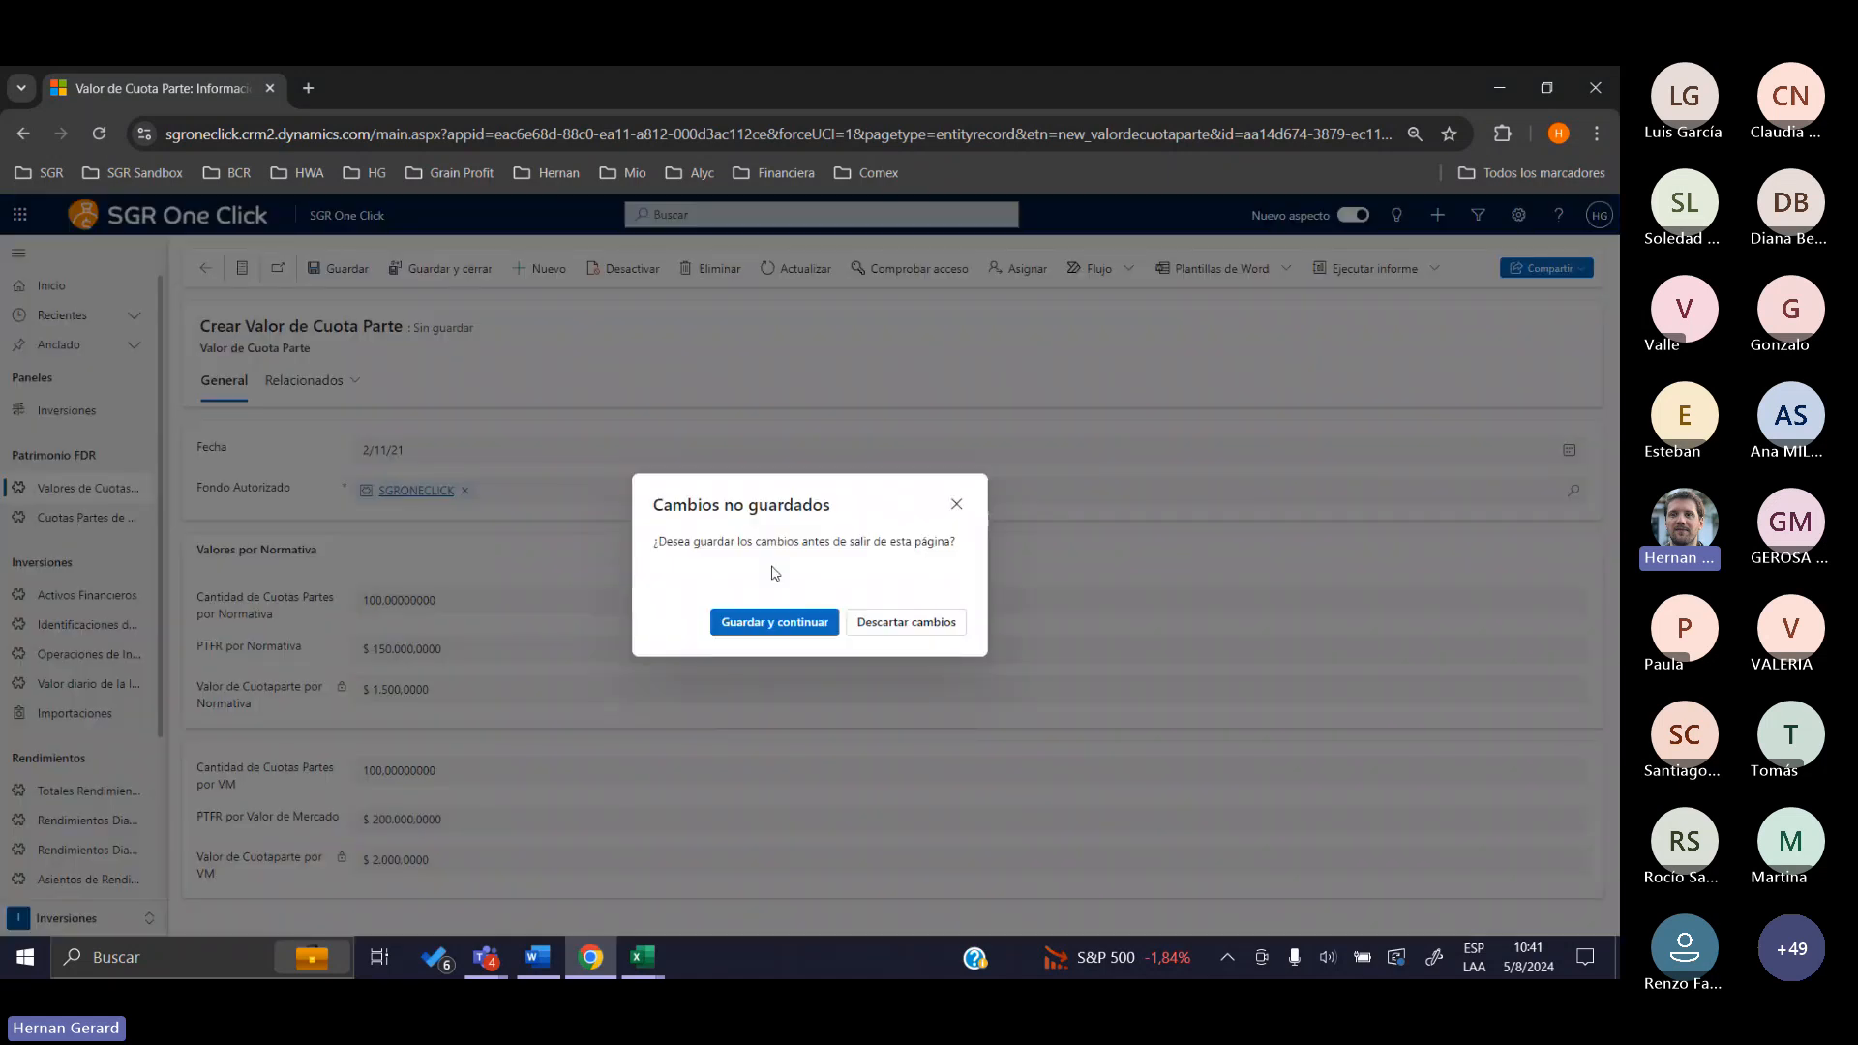
{"action": "left_click", "coordinate": [874, 628]}
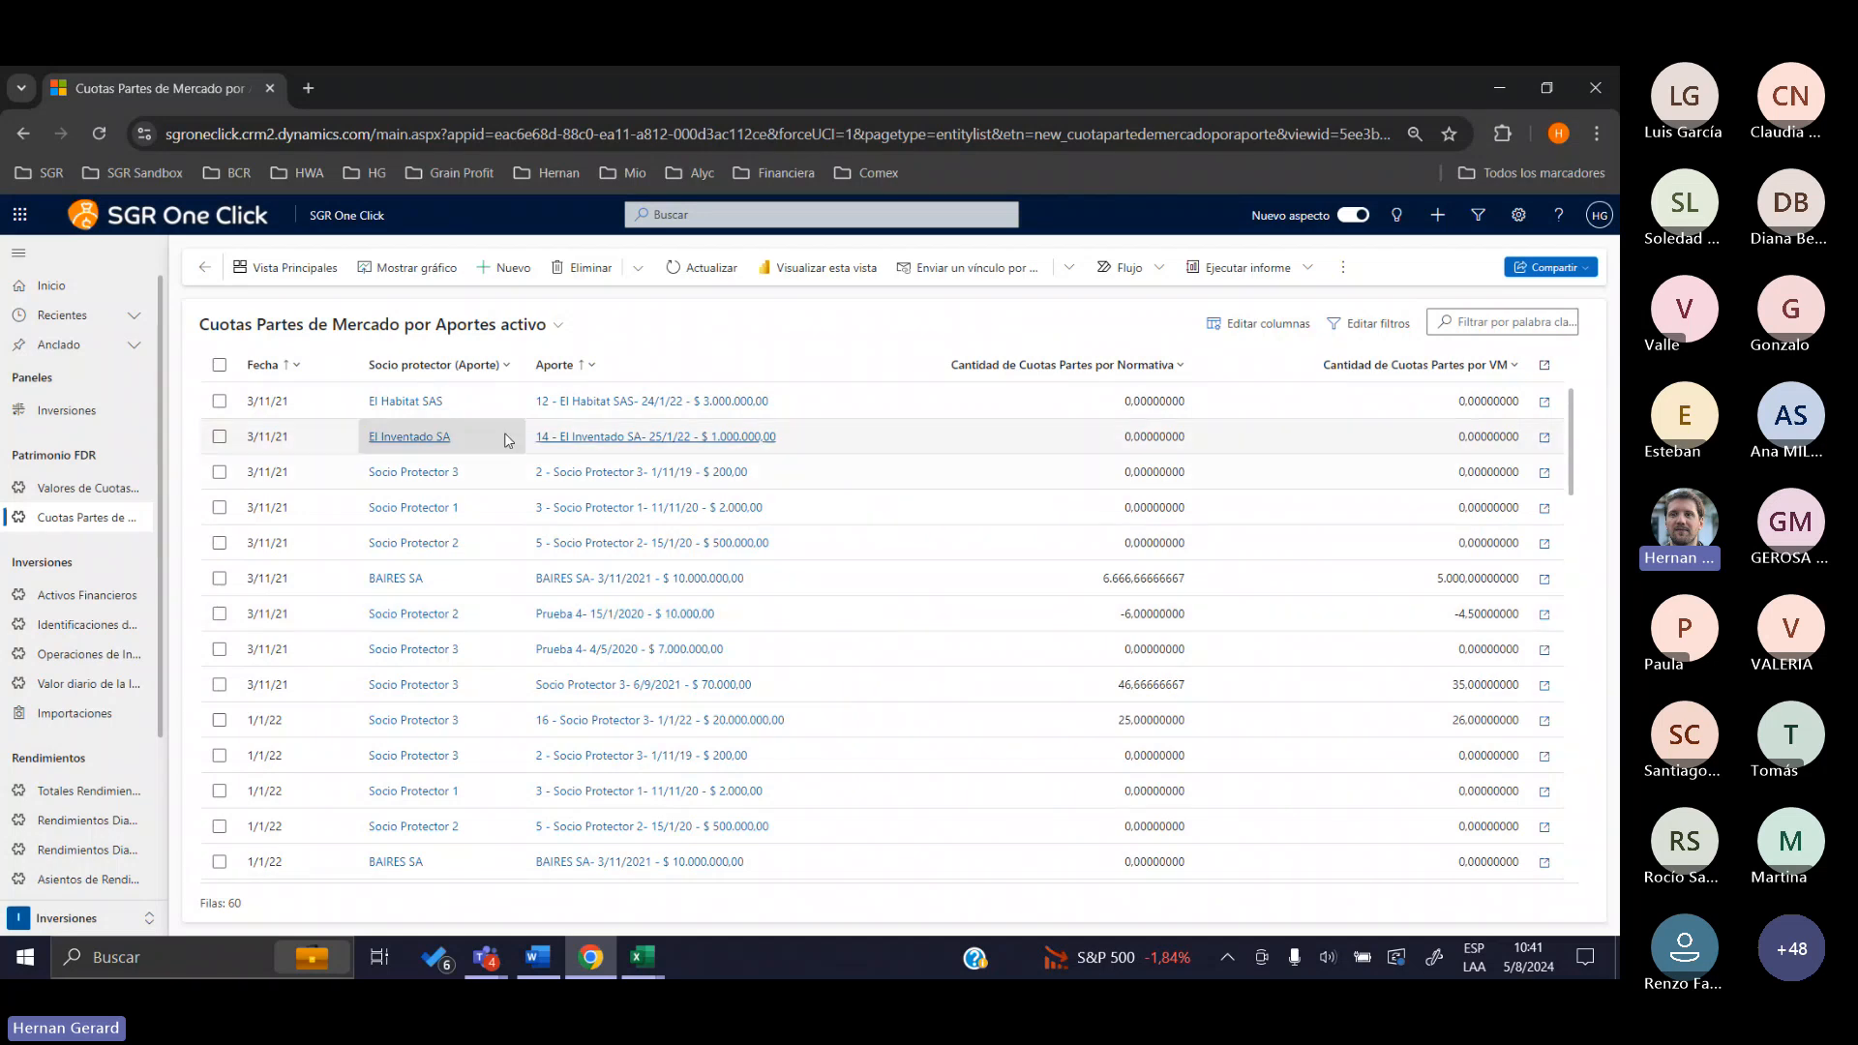
{"action": "double_click", "coordinate": [468, 402]}
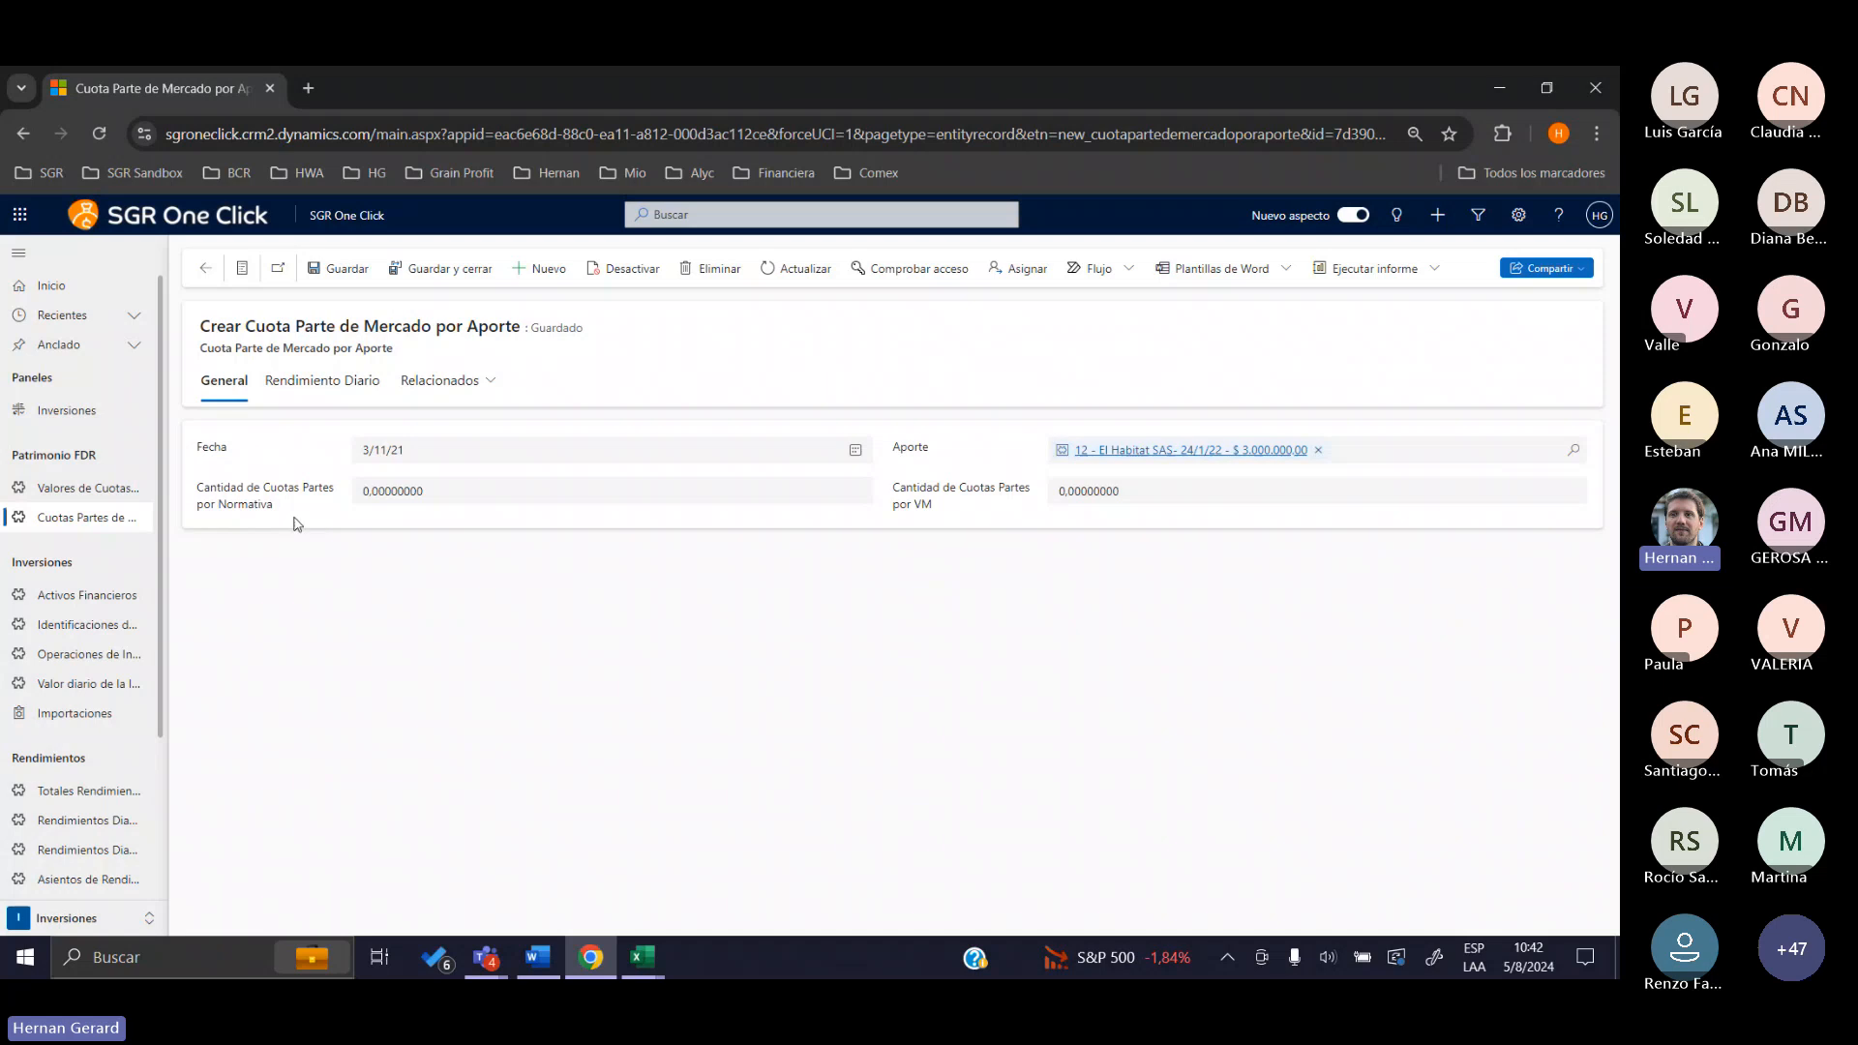
Review the Cantidad de Cuotas Partes por Normativa and Fecha fields of the contribution's share record
{"action": "left_click_drag", "start_coordinate": [282, 517], "coordinate": [215, 487]}
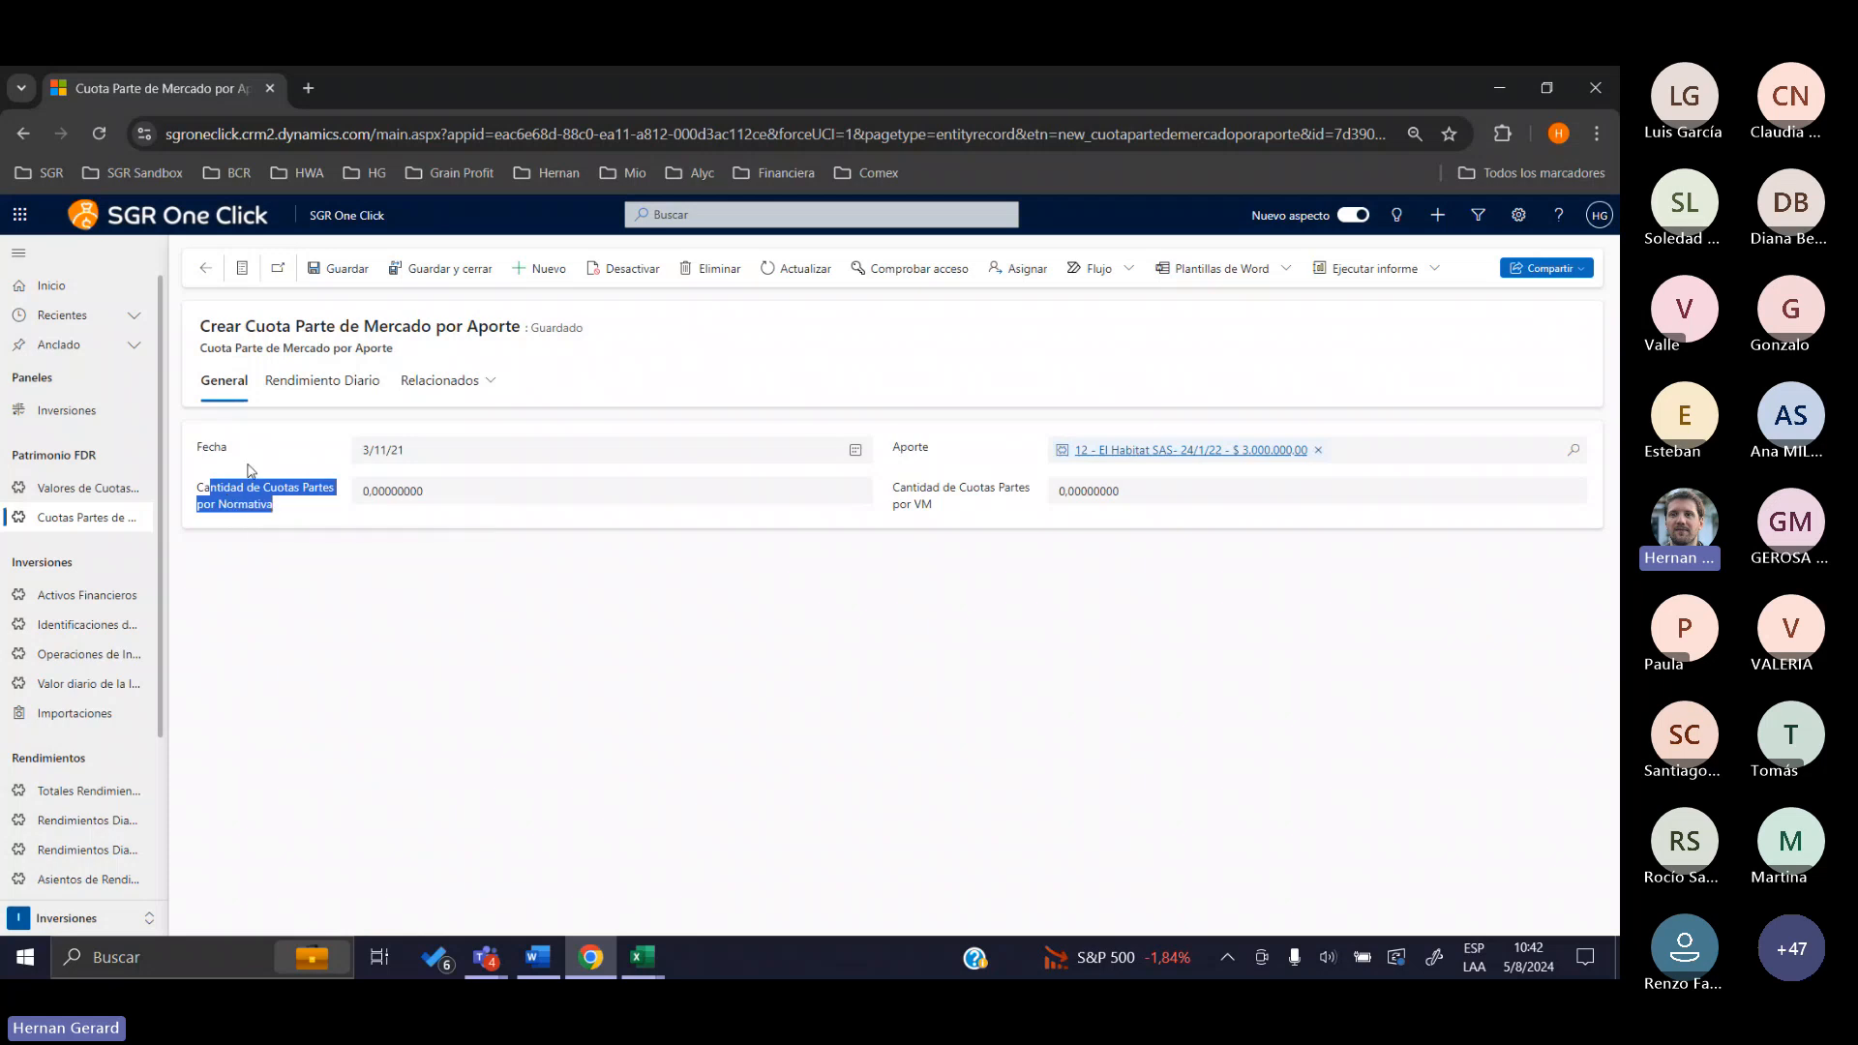
{"action": "left_click_drag", "start_coordinate": [250, 465], "coordinate": [190, 459]}
{"action": "left_click", "coordinate": [242, 463]}
{"action": "key", "text": "ctrl+a"}
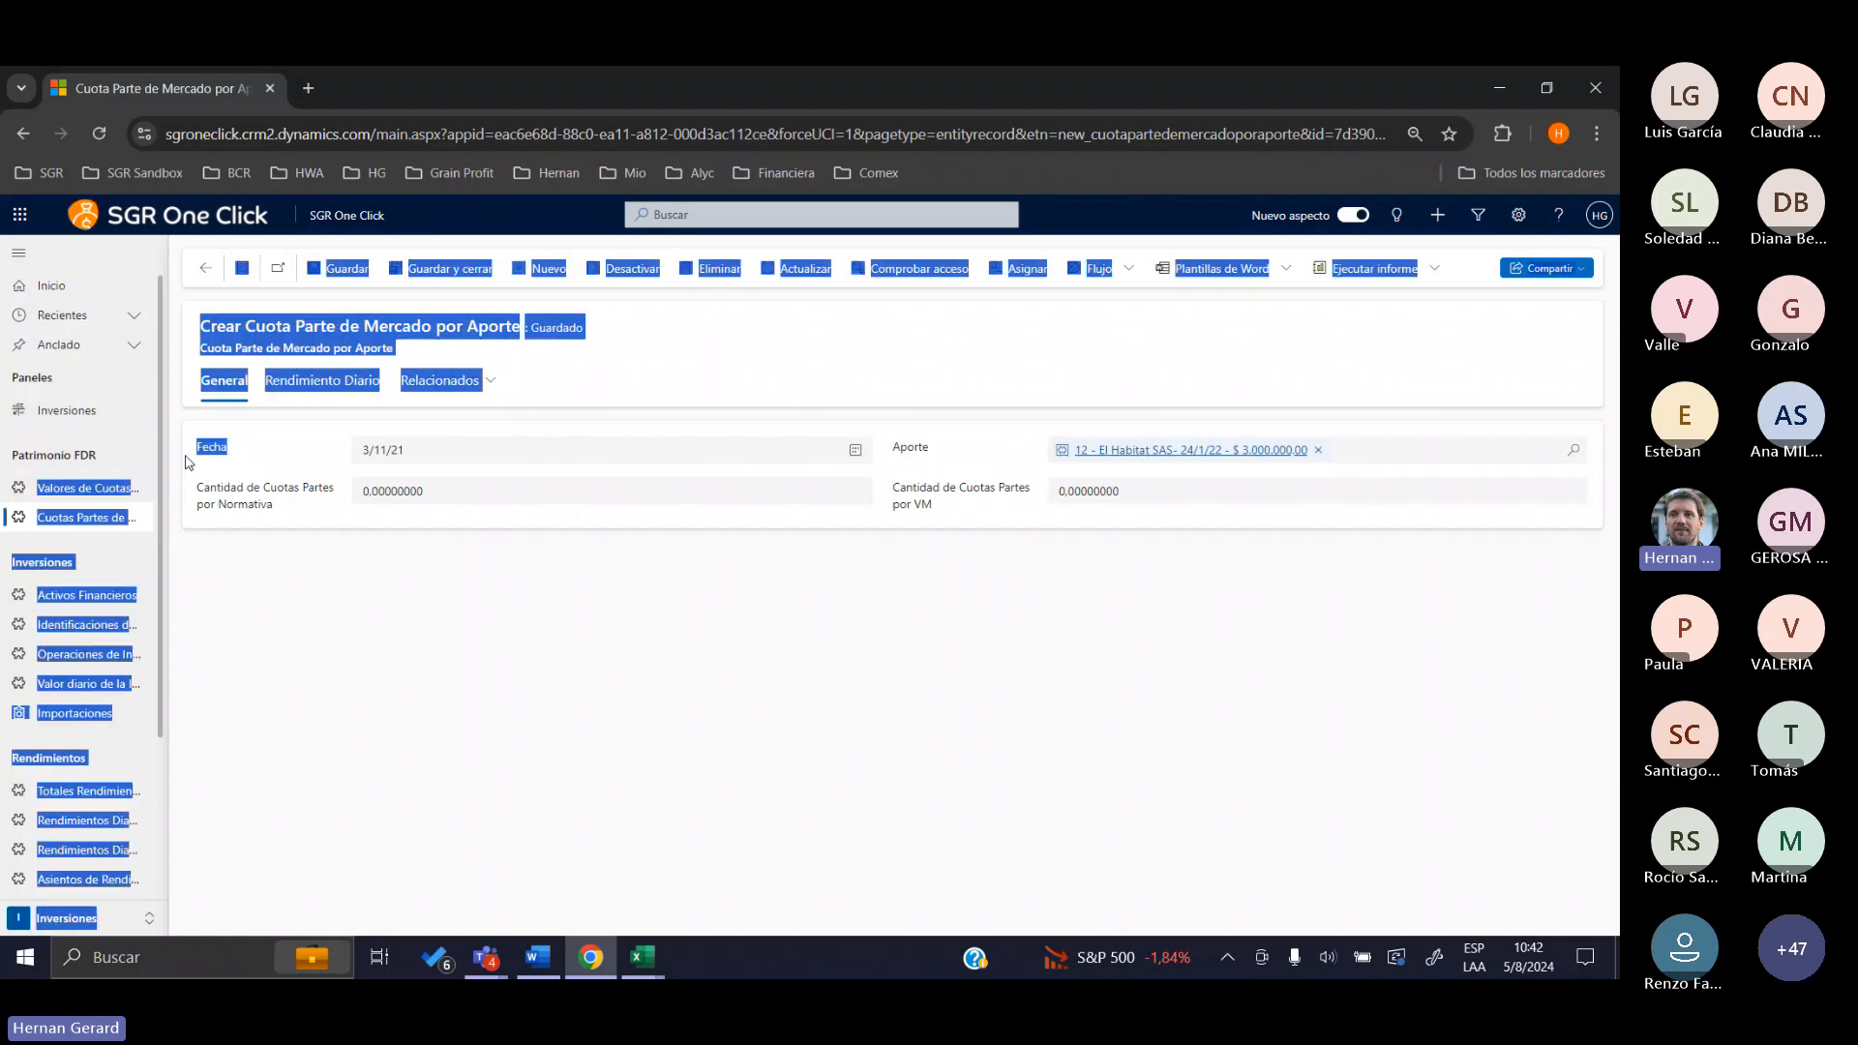
{"action": "left_click", "coordinate": [215, 448]}
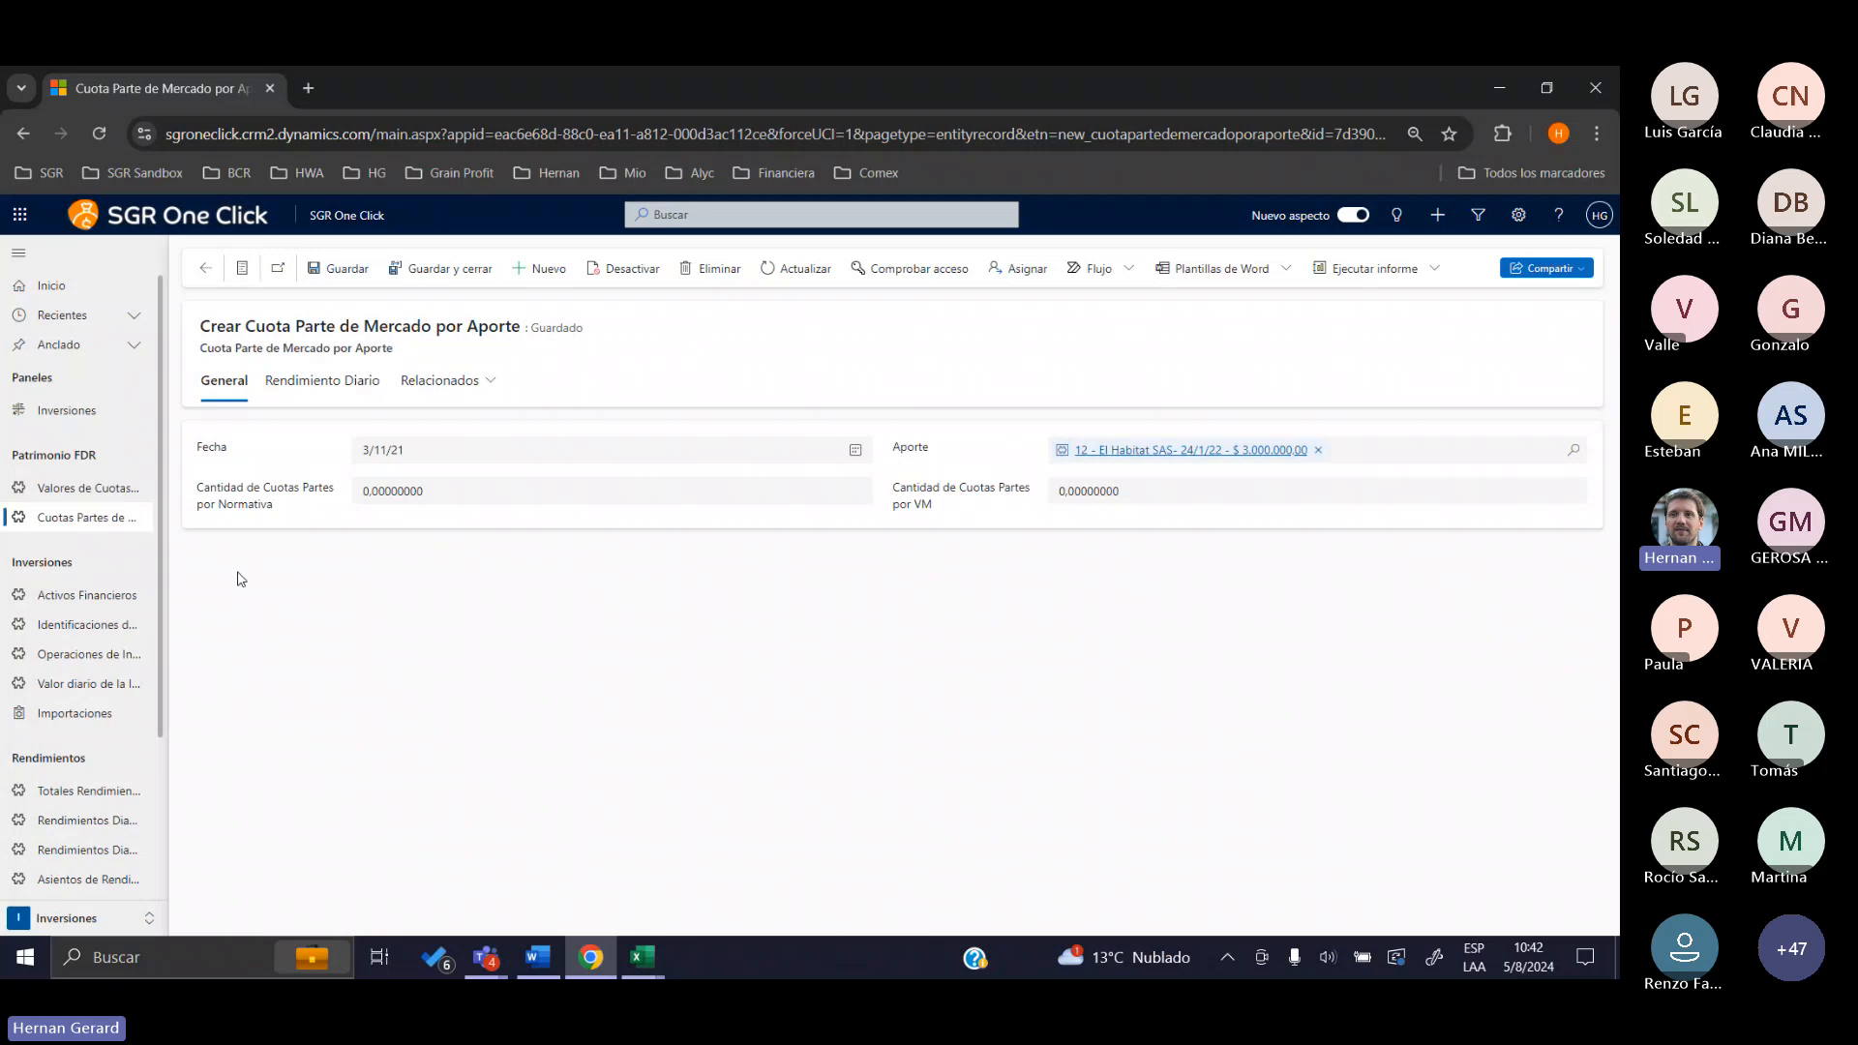
Open the 2/11/21 record in Valores de Cuotas Partes and review its Cantidad de Cuotas Partes por Normativa
{"action": "left_click", "coordinate": [80, 490]}
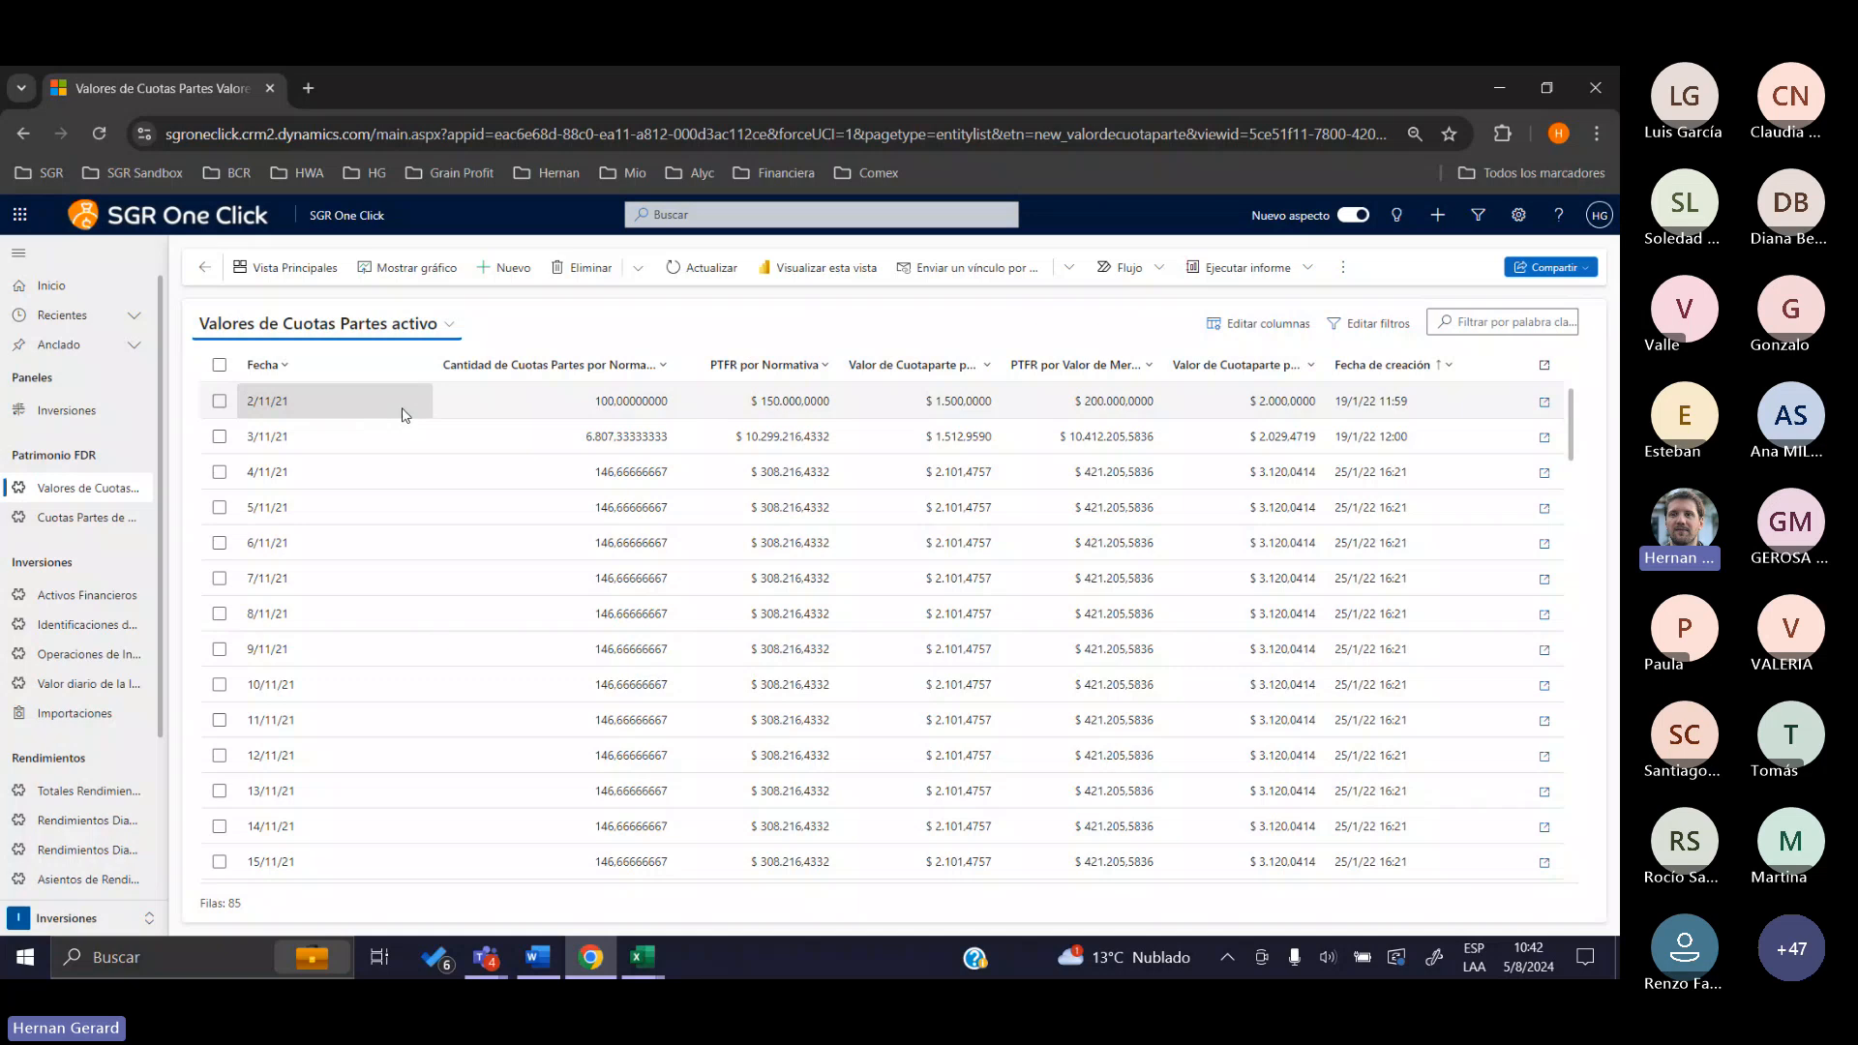
{"action": "double_click", "coordinate": [403, 415]}
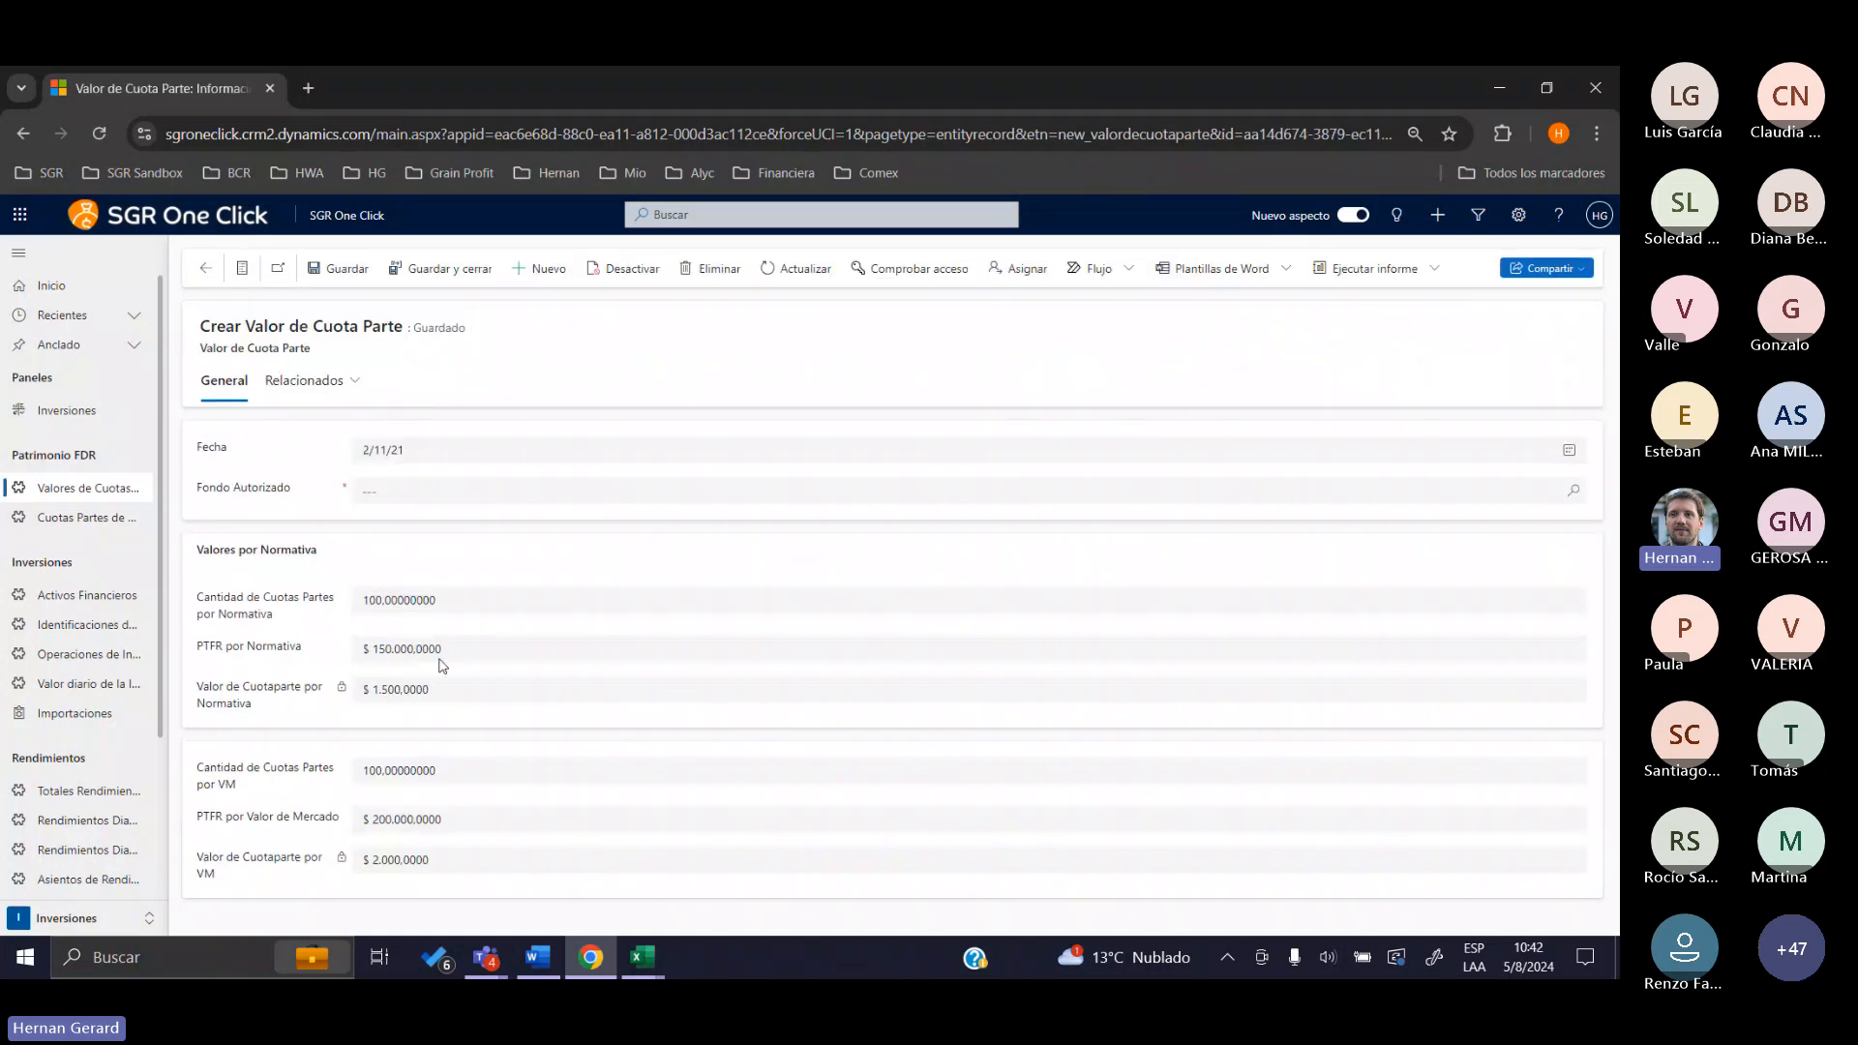
{"action": "left_click", "coordinate": [358, 602]}
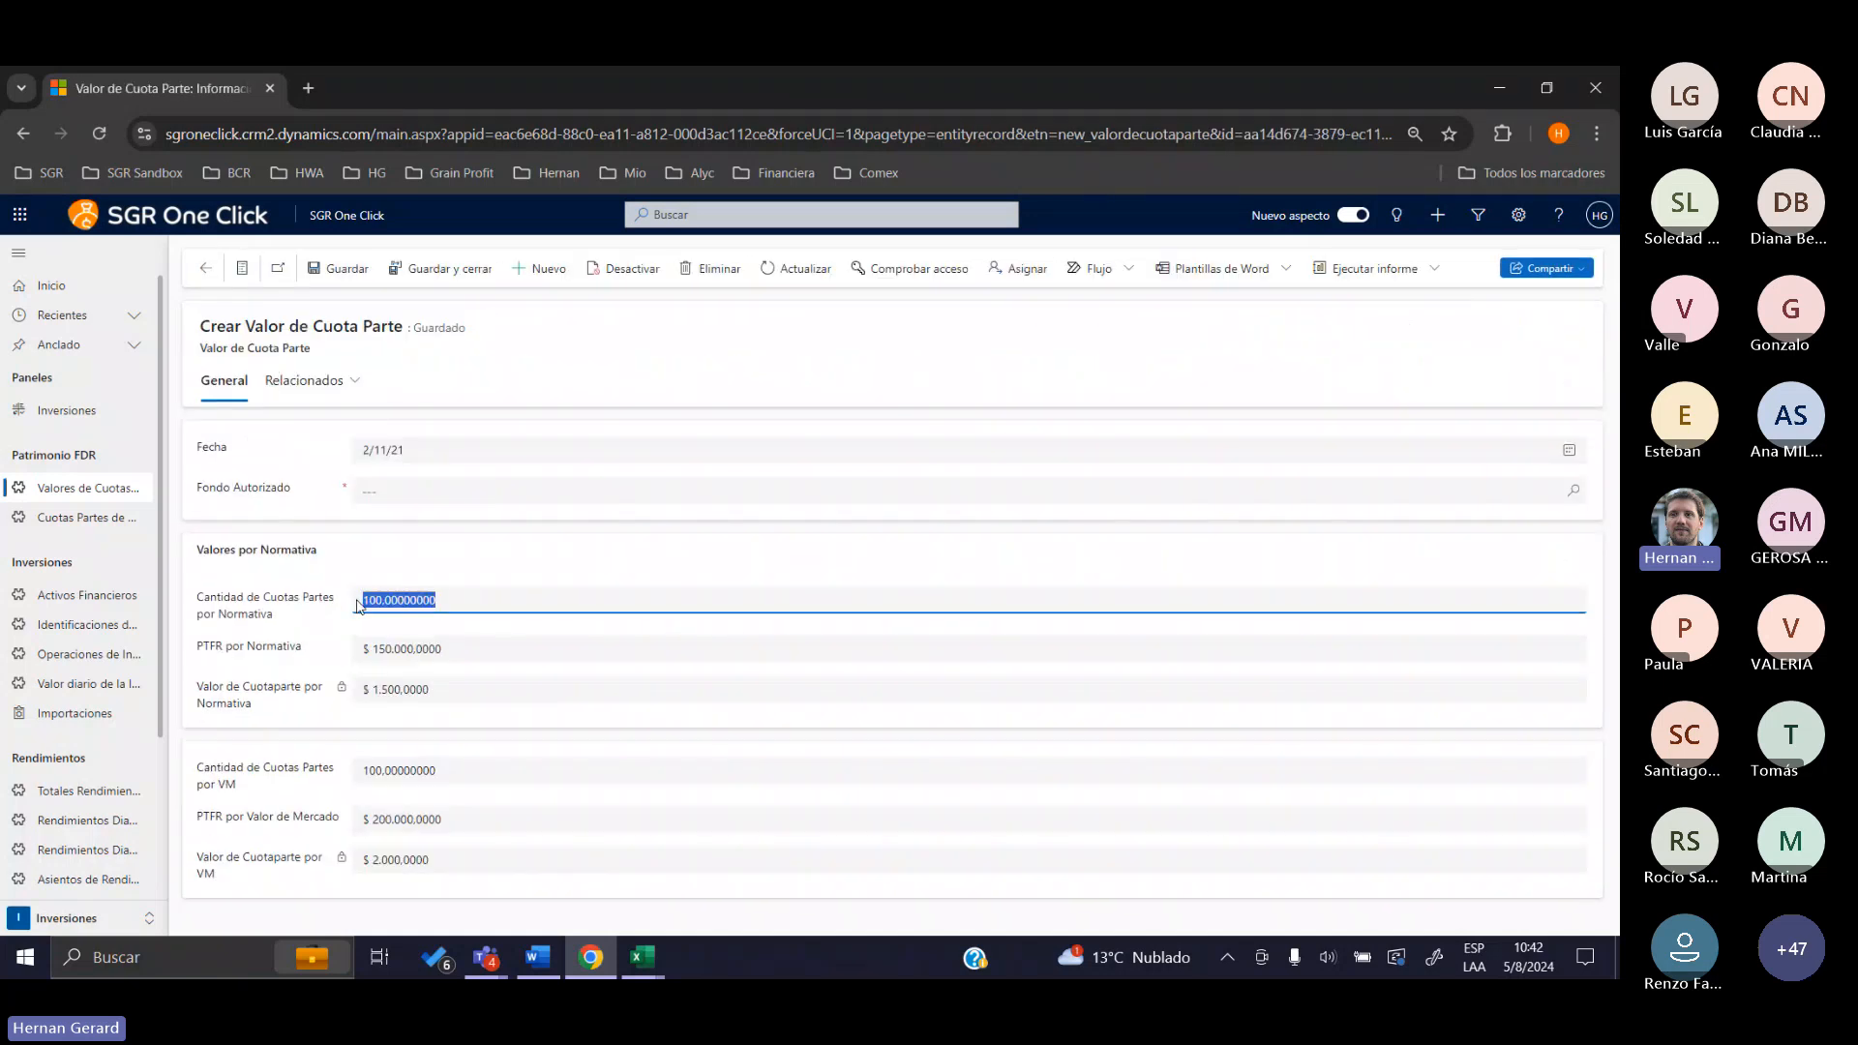
Open El Habitat SAS's contribution 12 from Cuotas Partes de Mercado por Aportes and review its market and historical share lists
{"action": "left_click", "coordinate": [110, 521]}
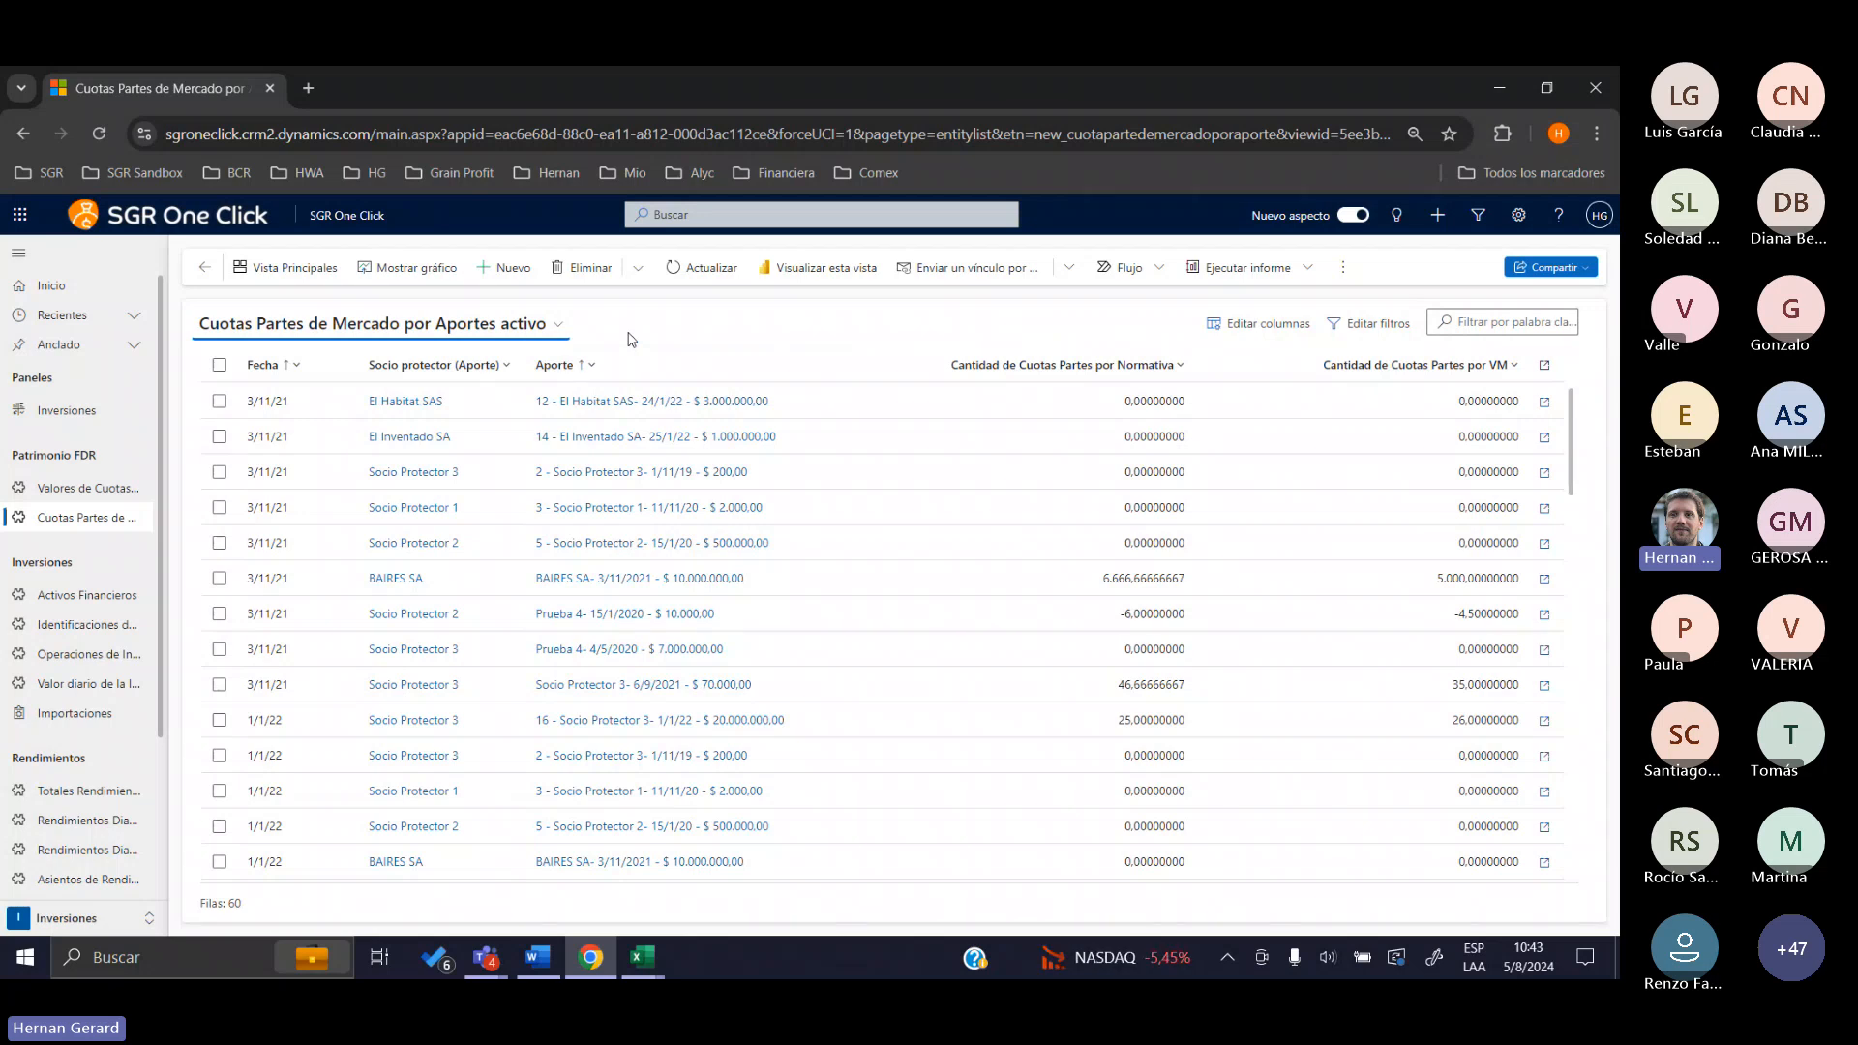
{"action": "left_click", "coordinate": [629, 402]}
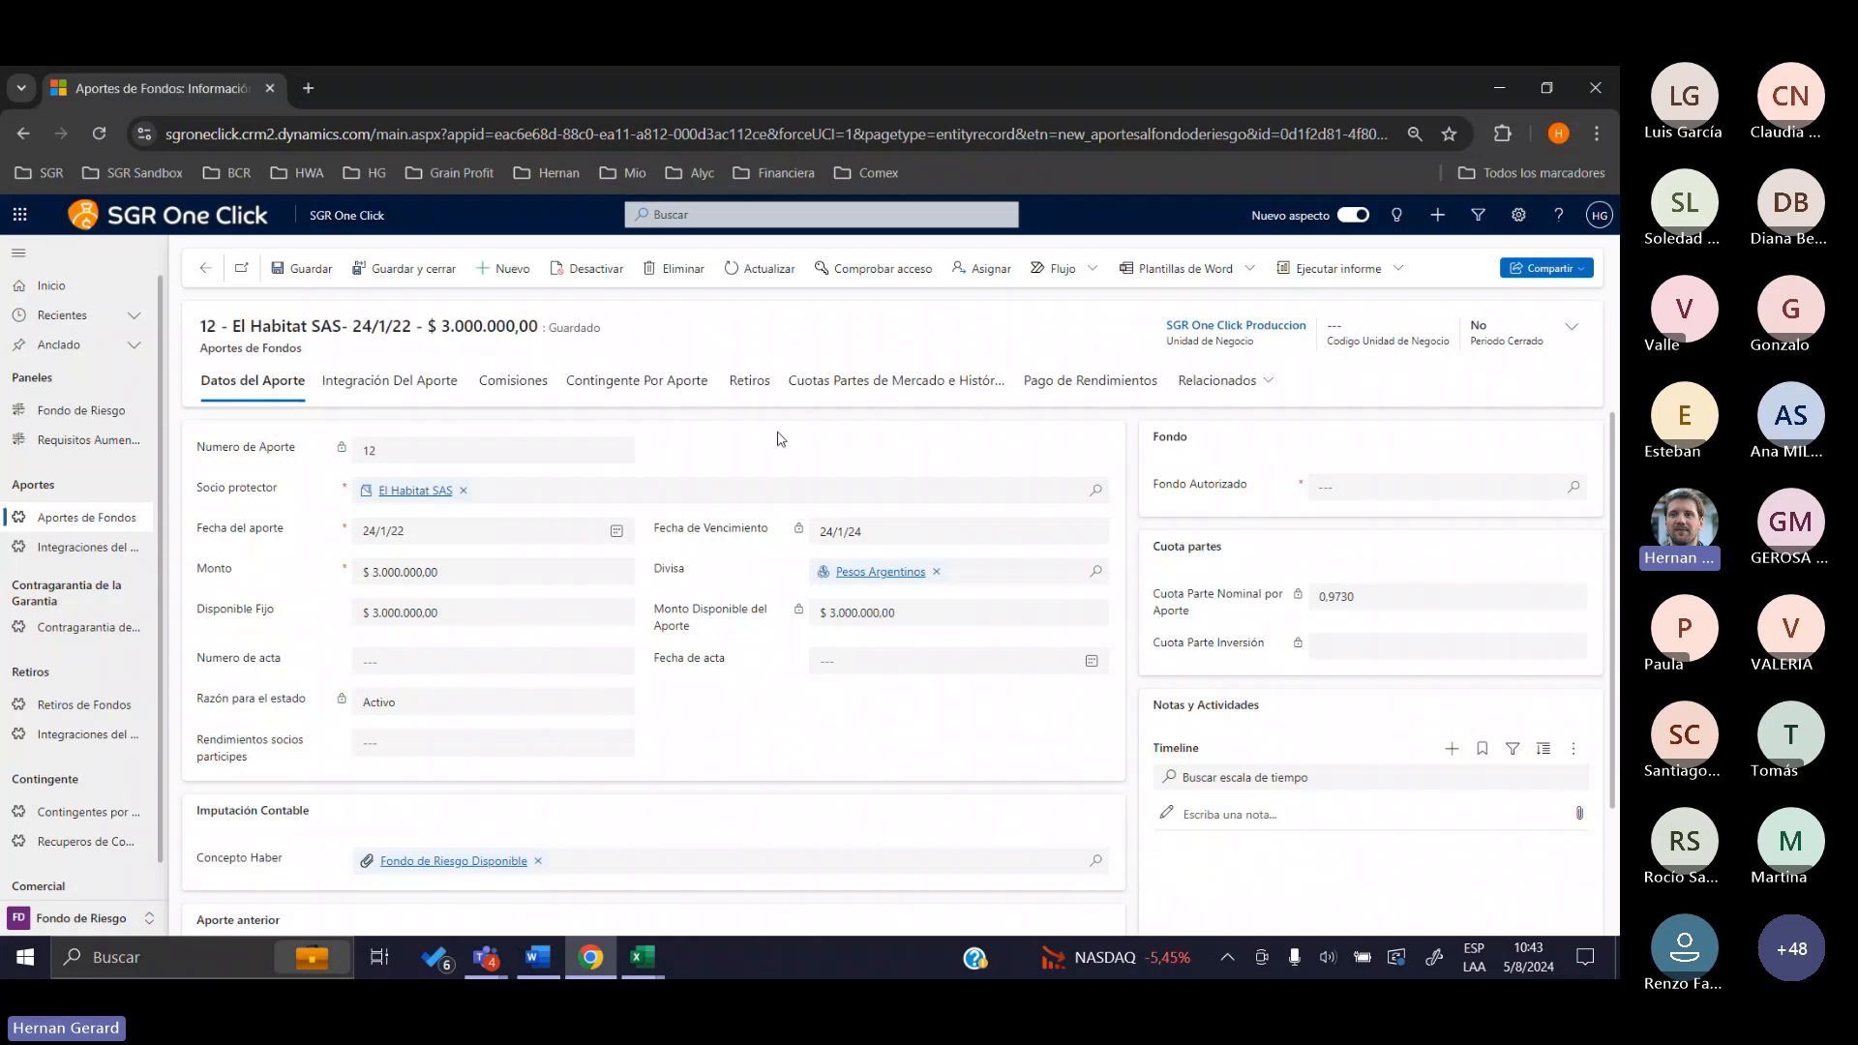
{"action": "left_click", "coordinate": [945, 401]}
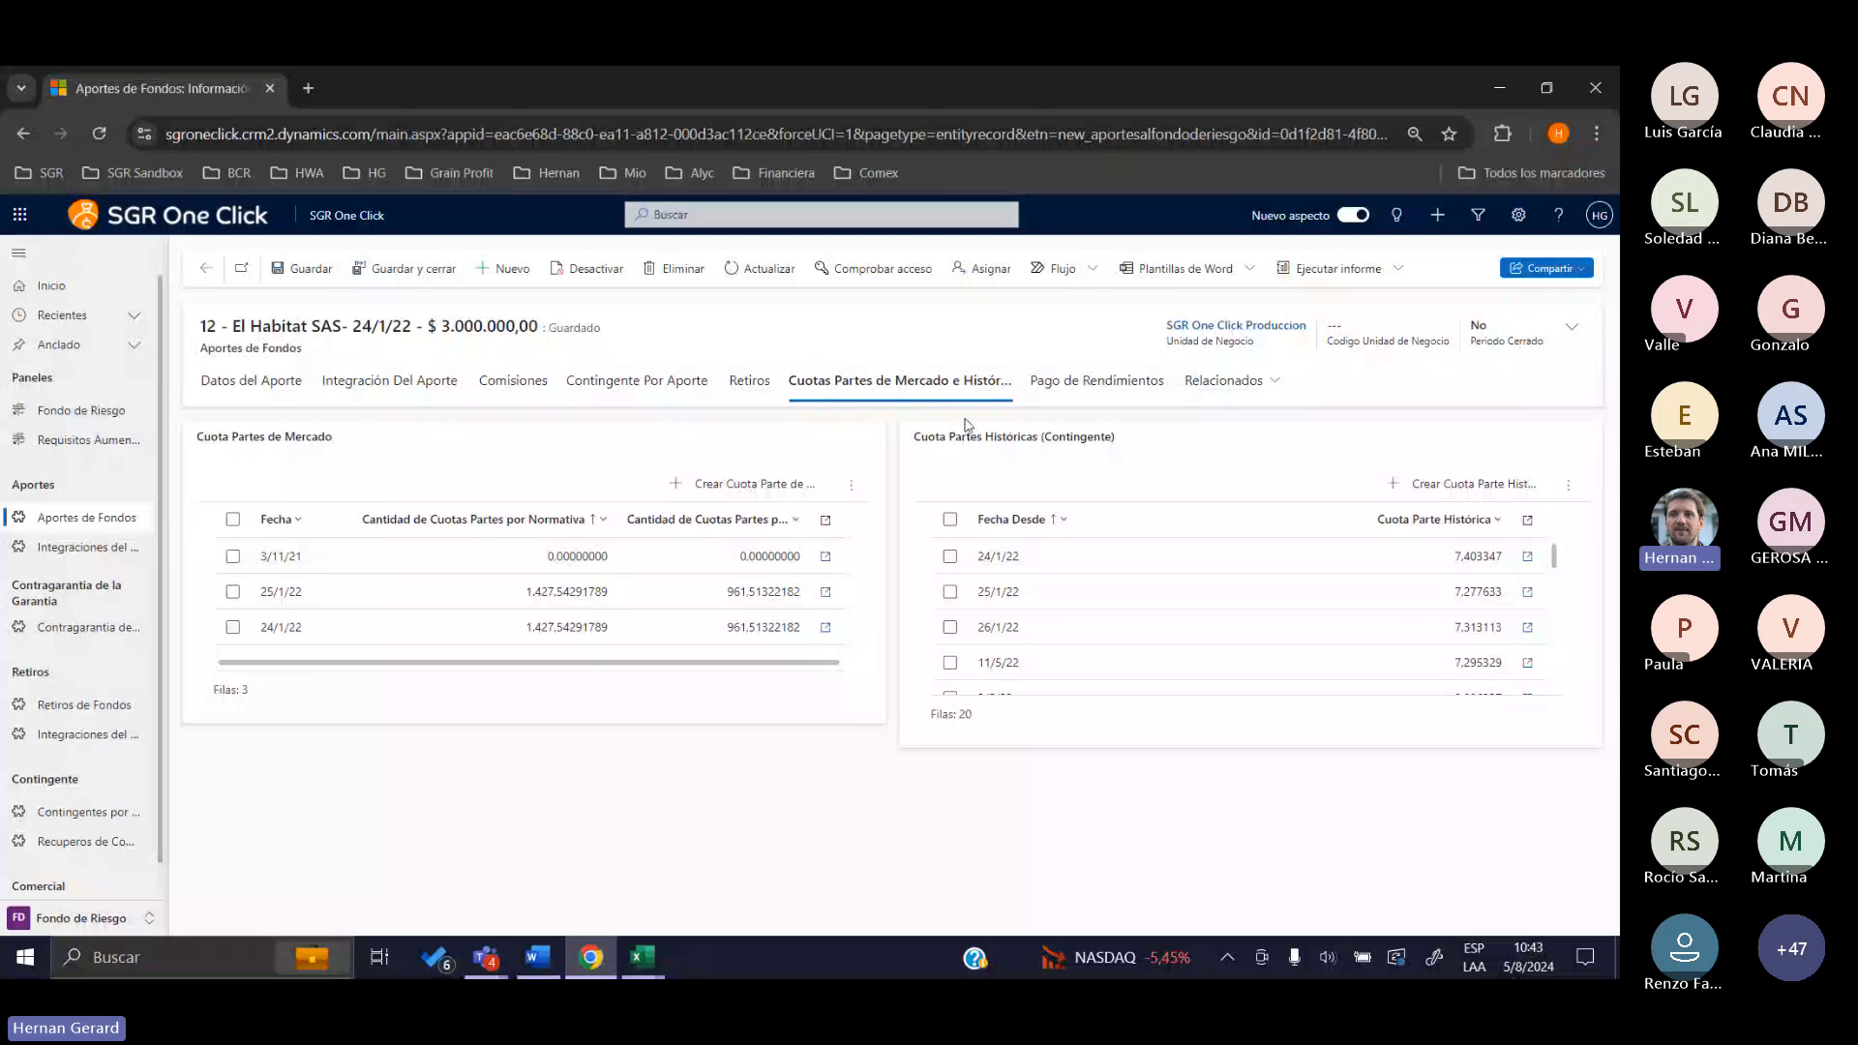
{"action": "left_click_drag", "start_coordinate": [919, 438], "coordinate": [1118, 445]}
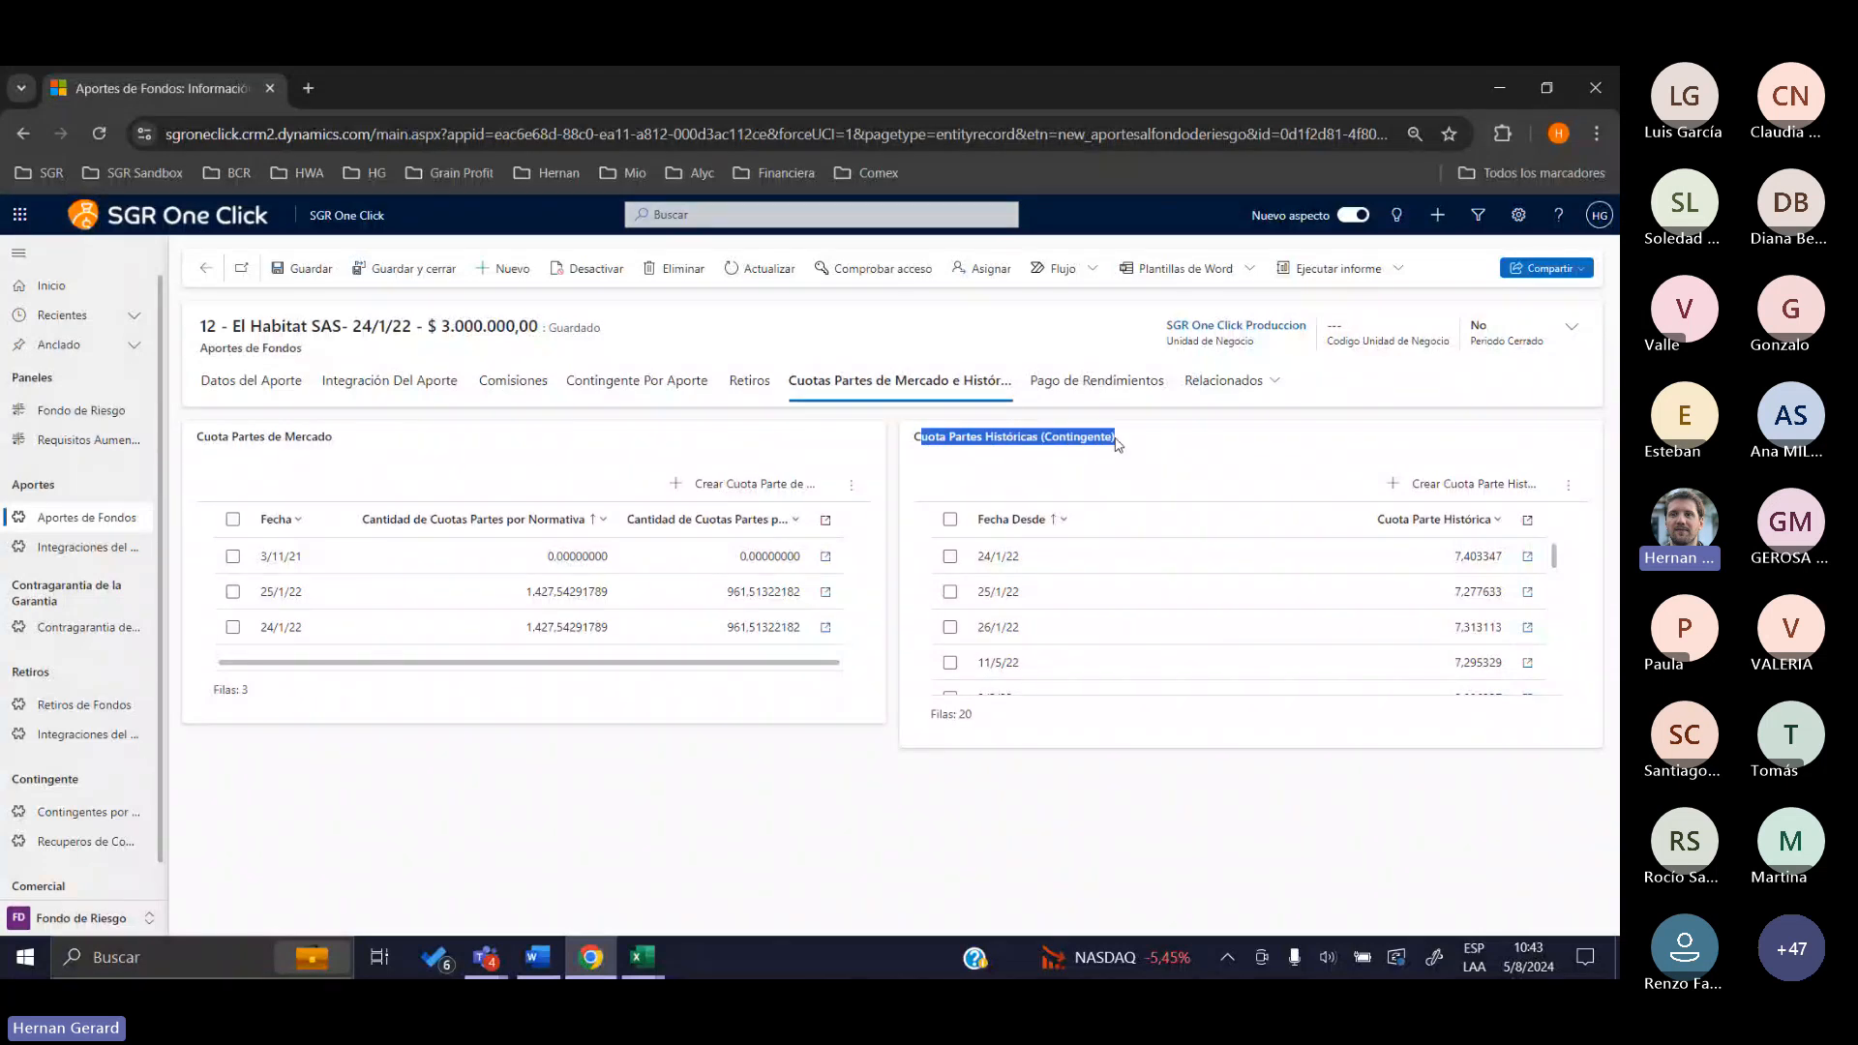
{"action": "left_click", "coordinate": [1113, 441]}
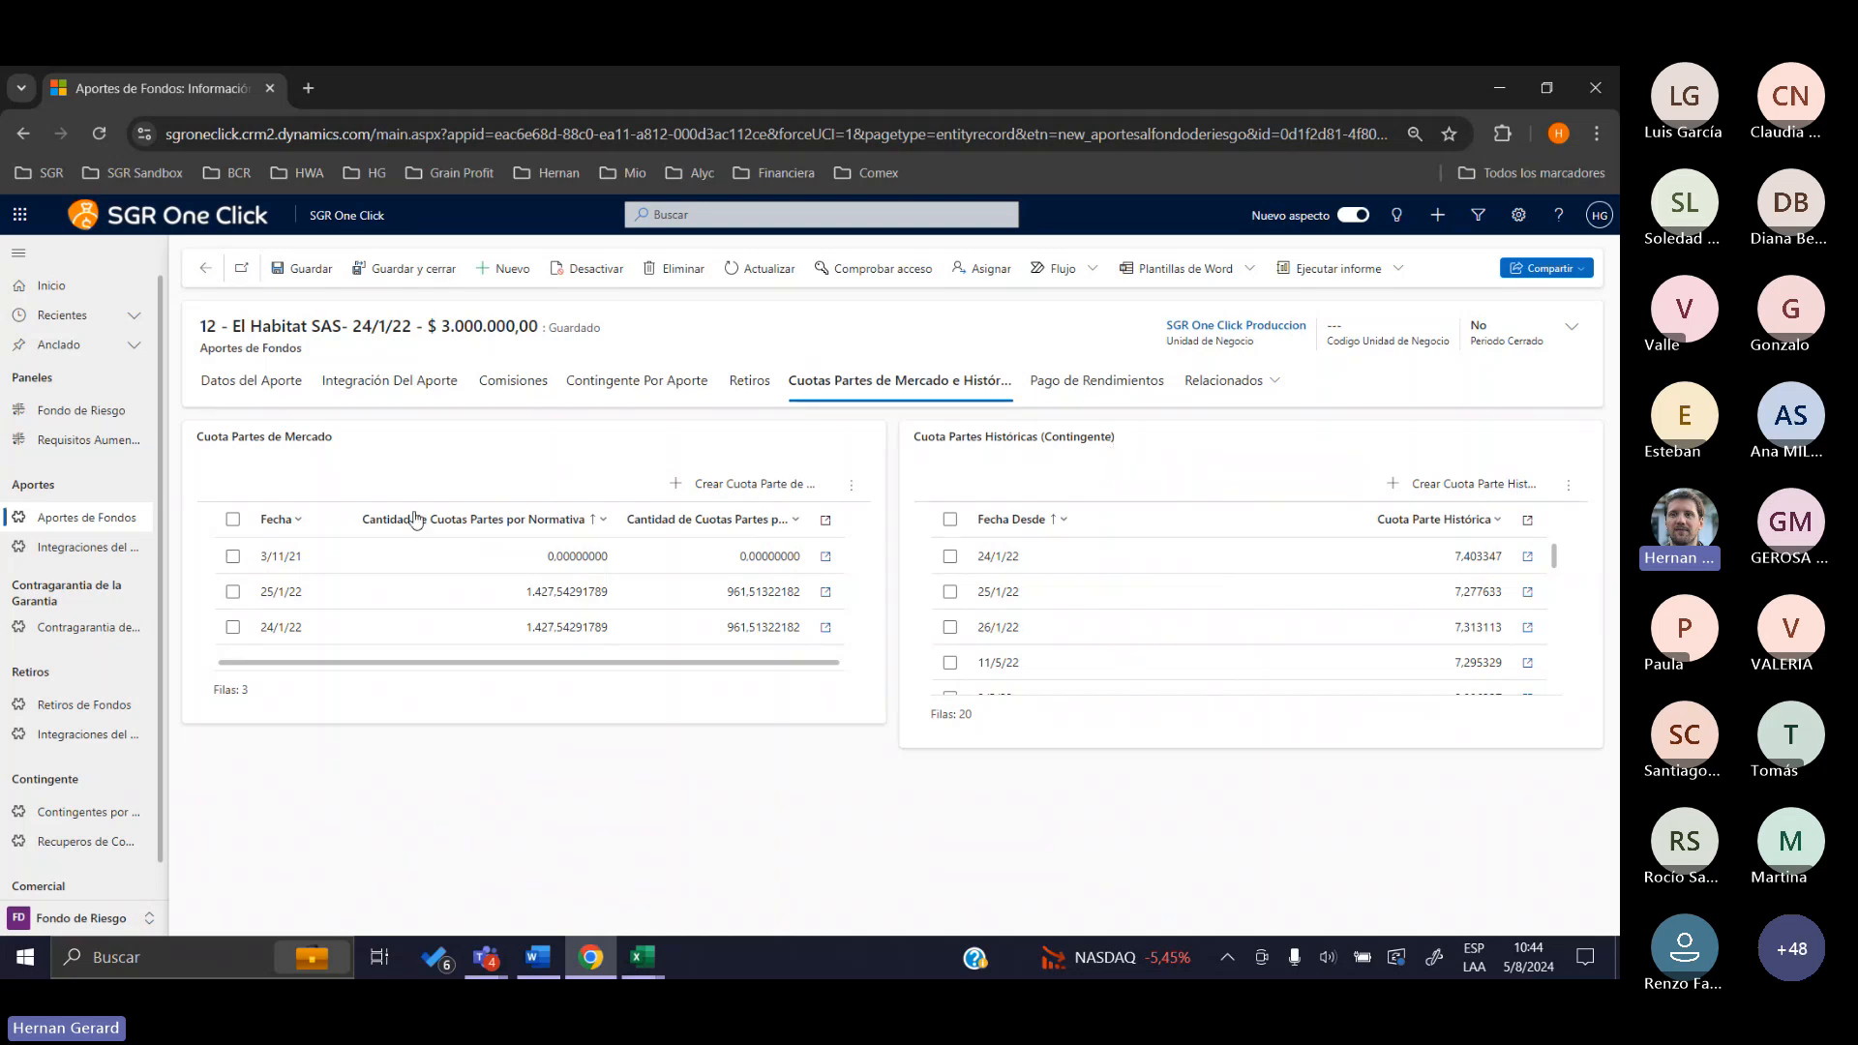
{"action": "left_click_drag", "start_coordinate": [332, 448], "coordinate": [206, 487]}
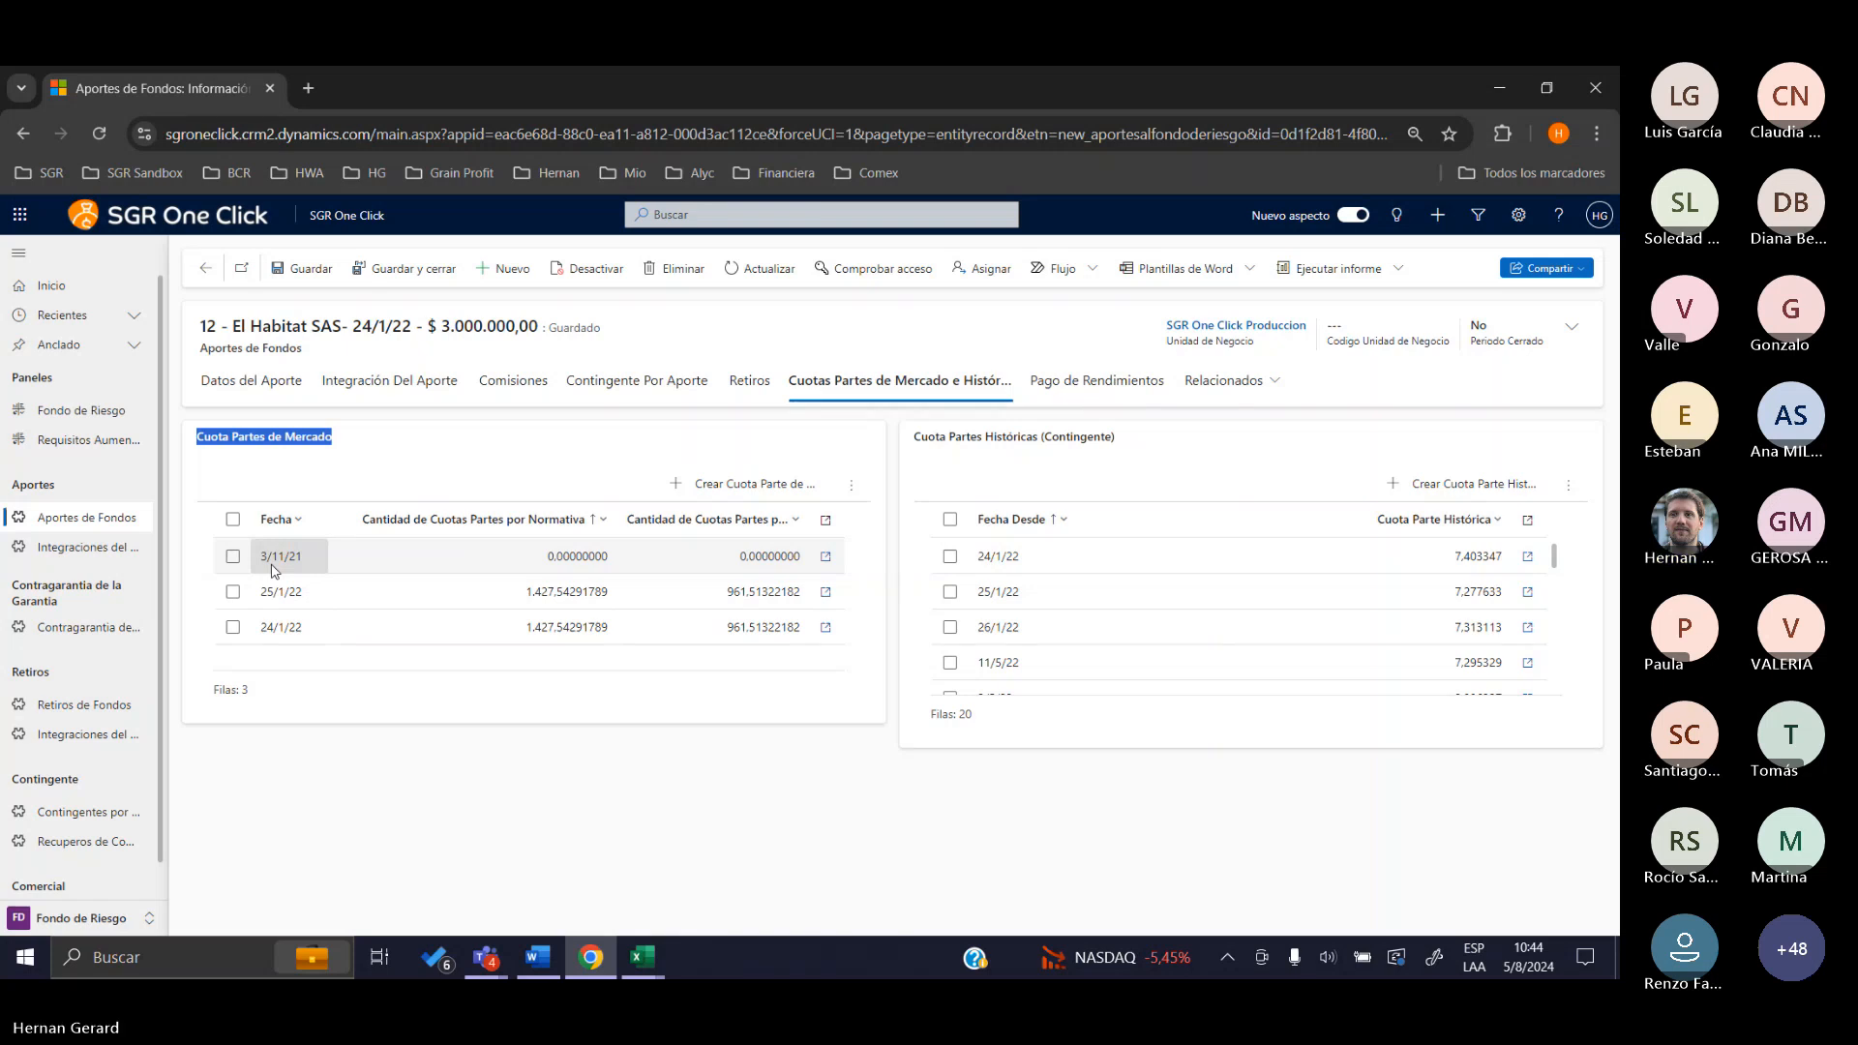
Return to Valores de Cuotas Partes and review the PTFR por Normativa field of the 2/11/21 record
{"action": "left_click", "coordinate": [202, 270]}
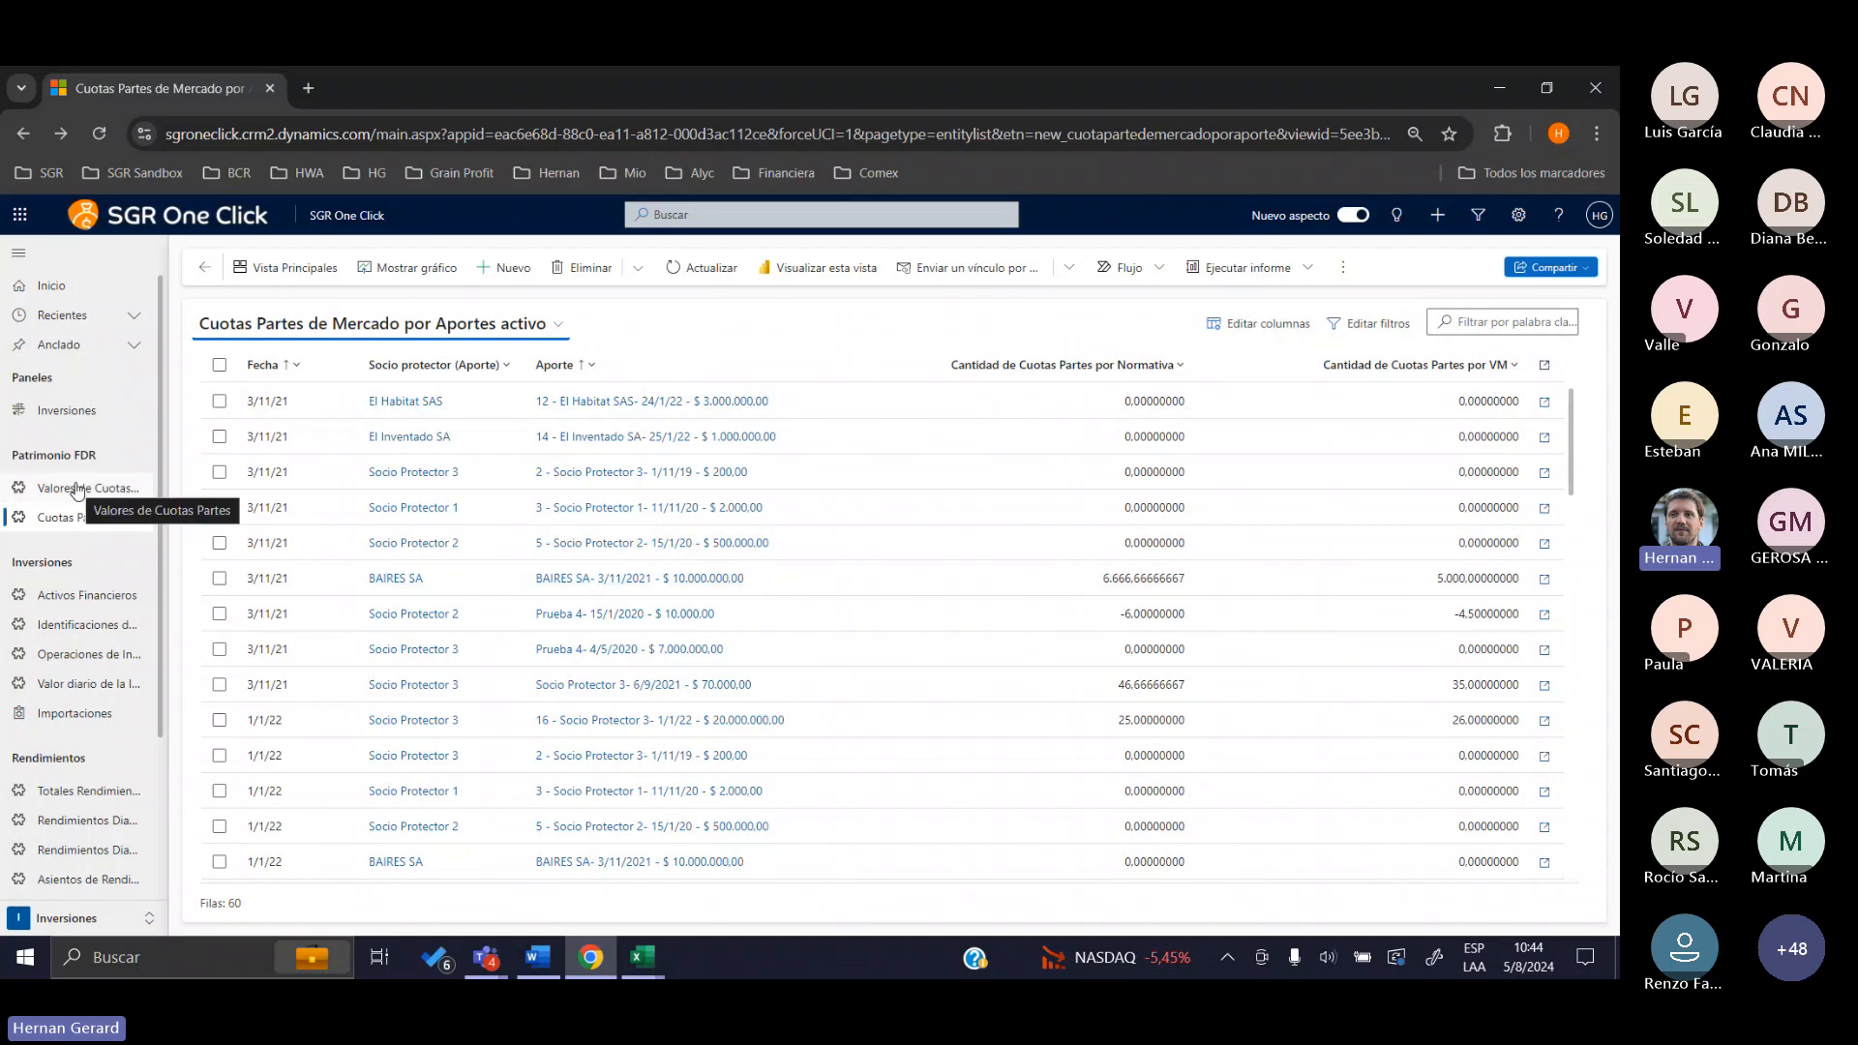
{"action": "left_click_drag", "start_coordinate": [96, 571], "coordinate": [11, 565]}
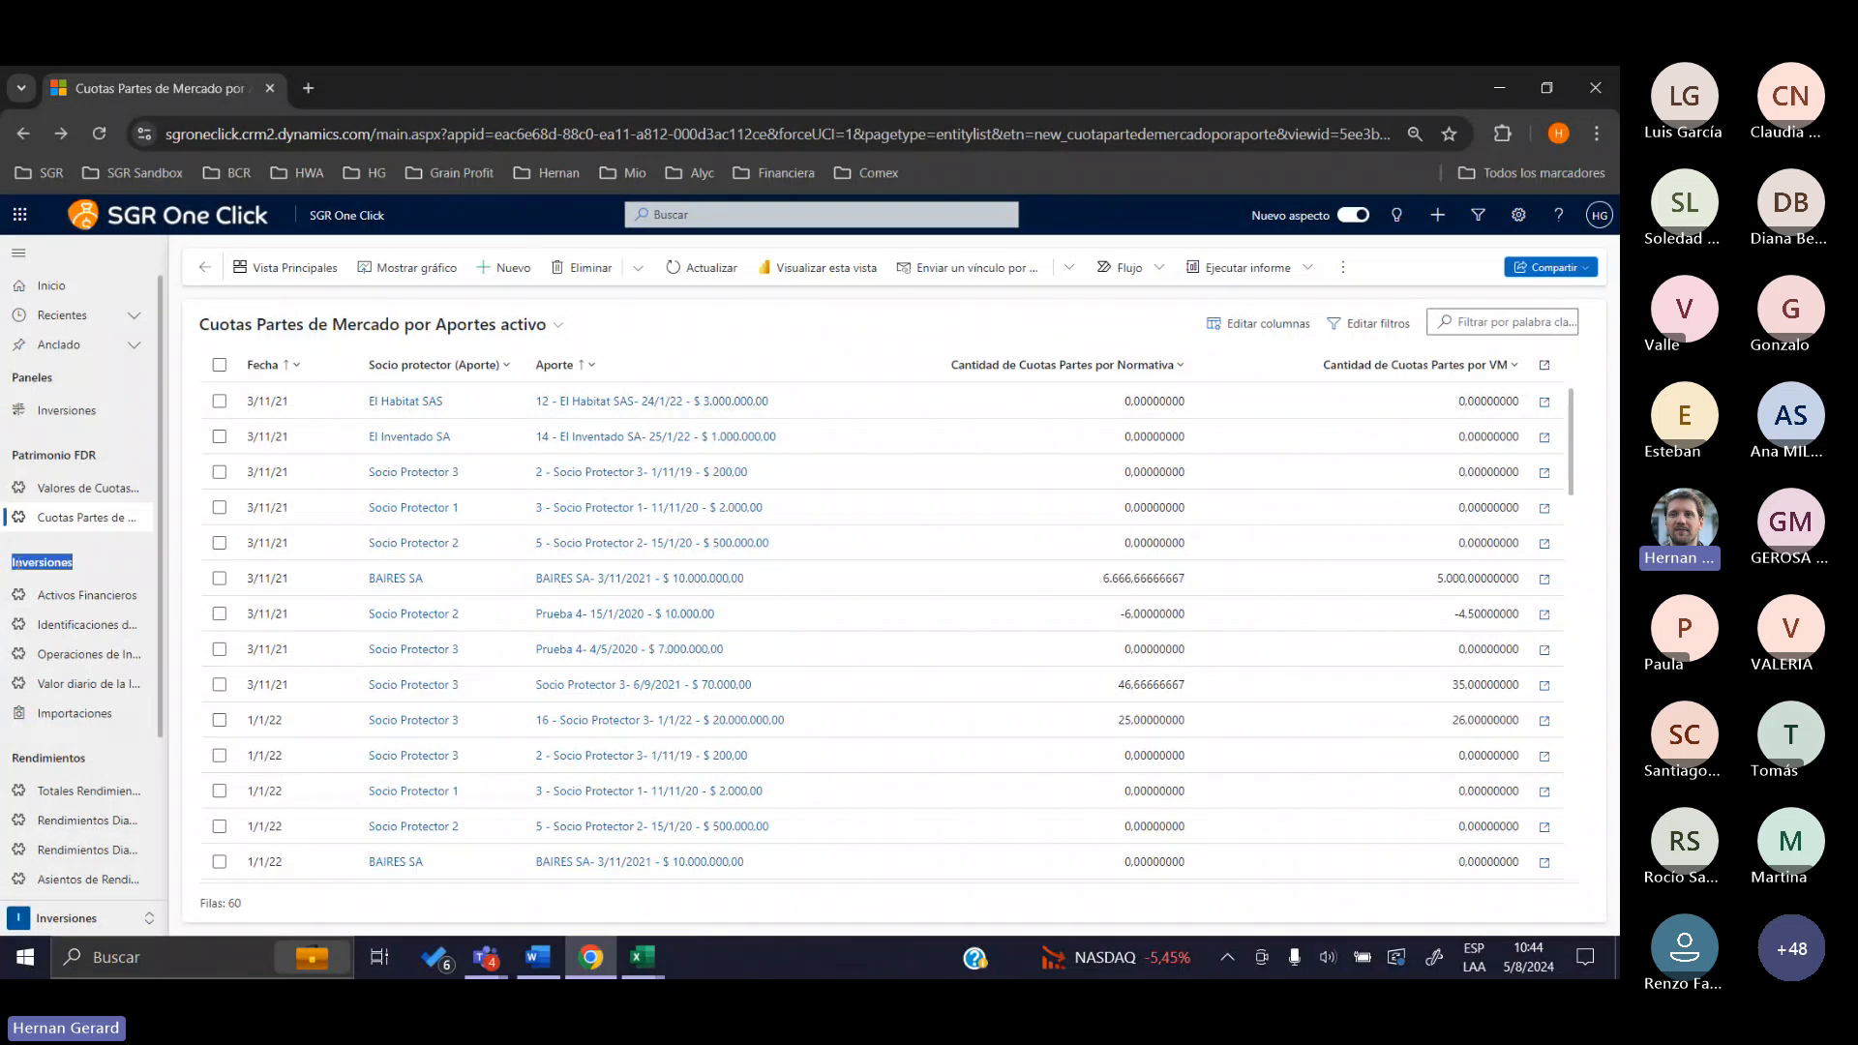
{"action": "left_click", "coordinate": [77, 488]}
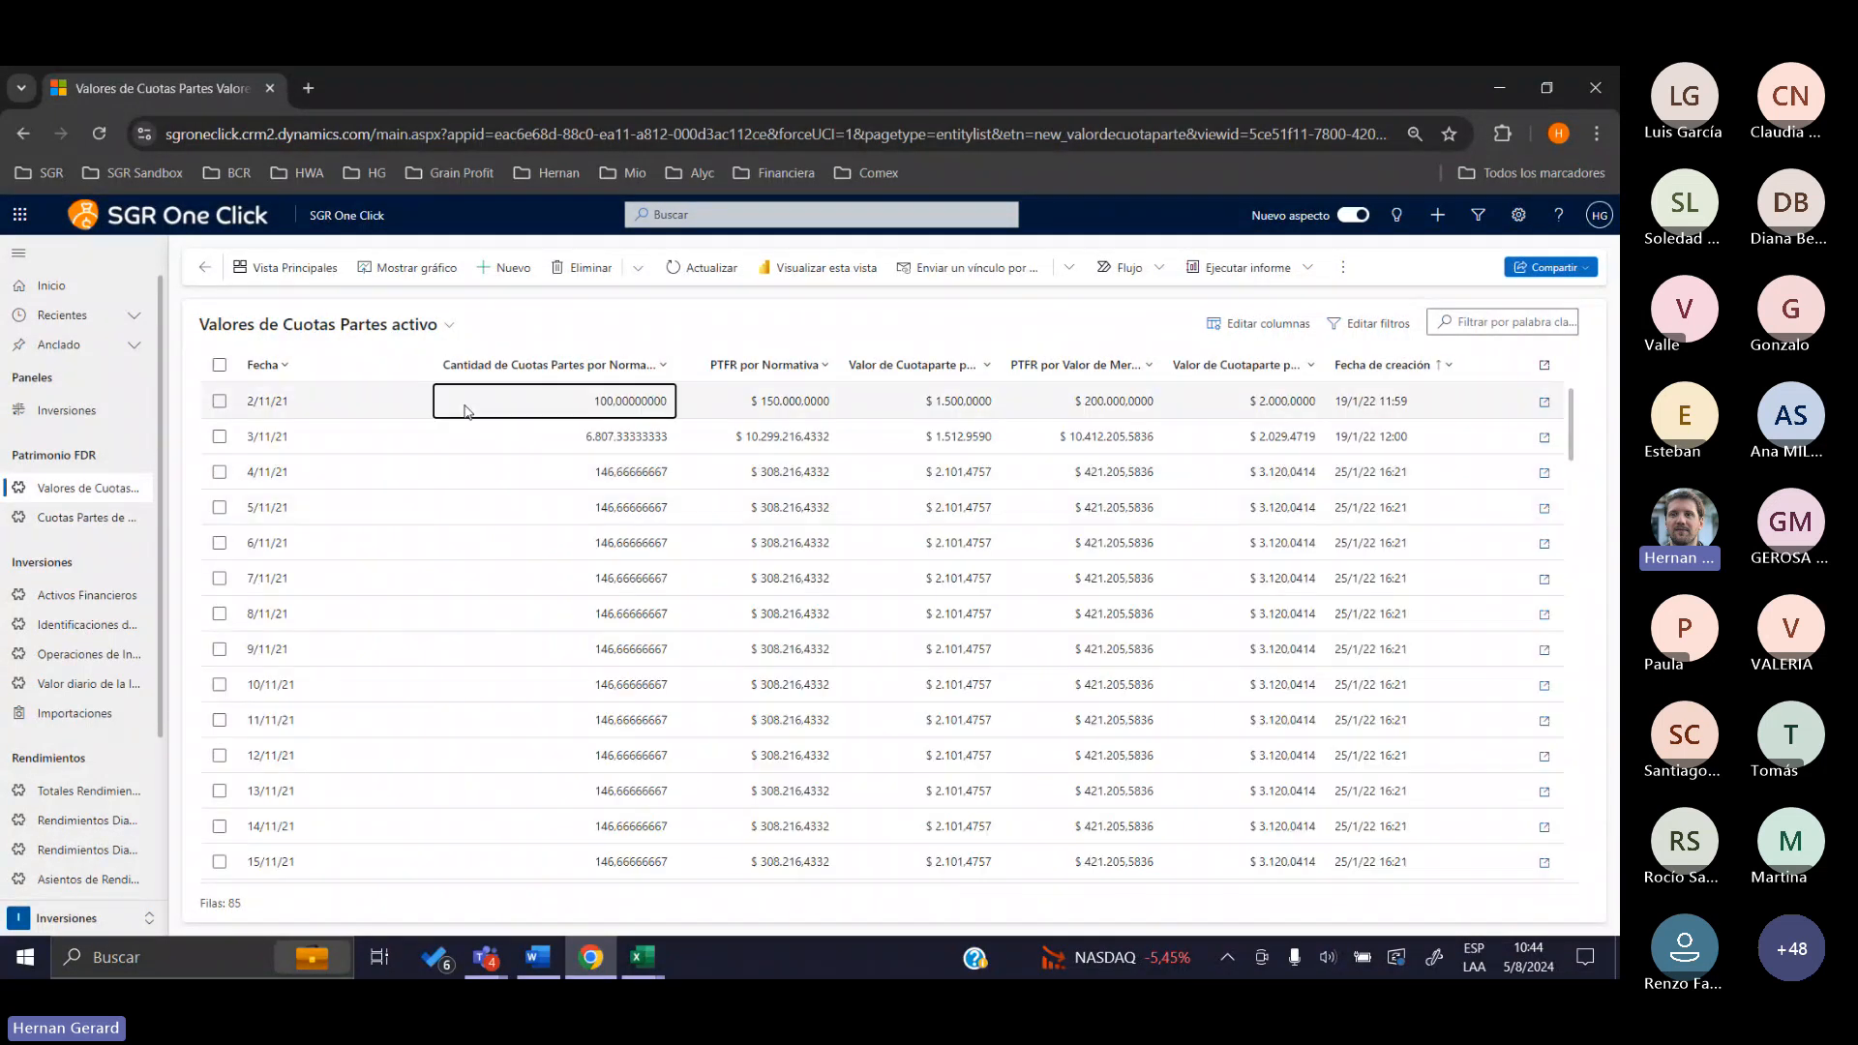
{"action": "double_click", "coordinate": [466, 411]}
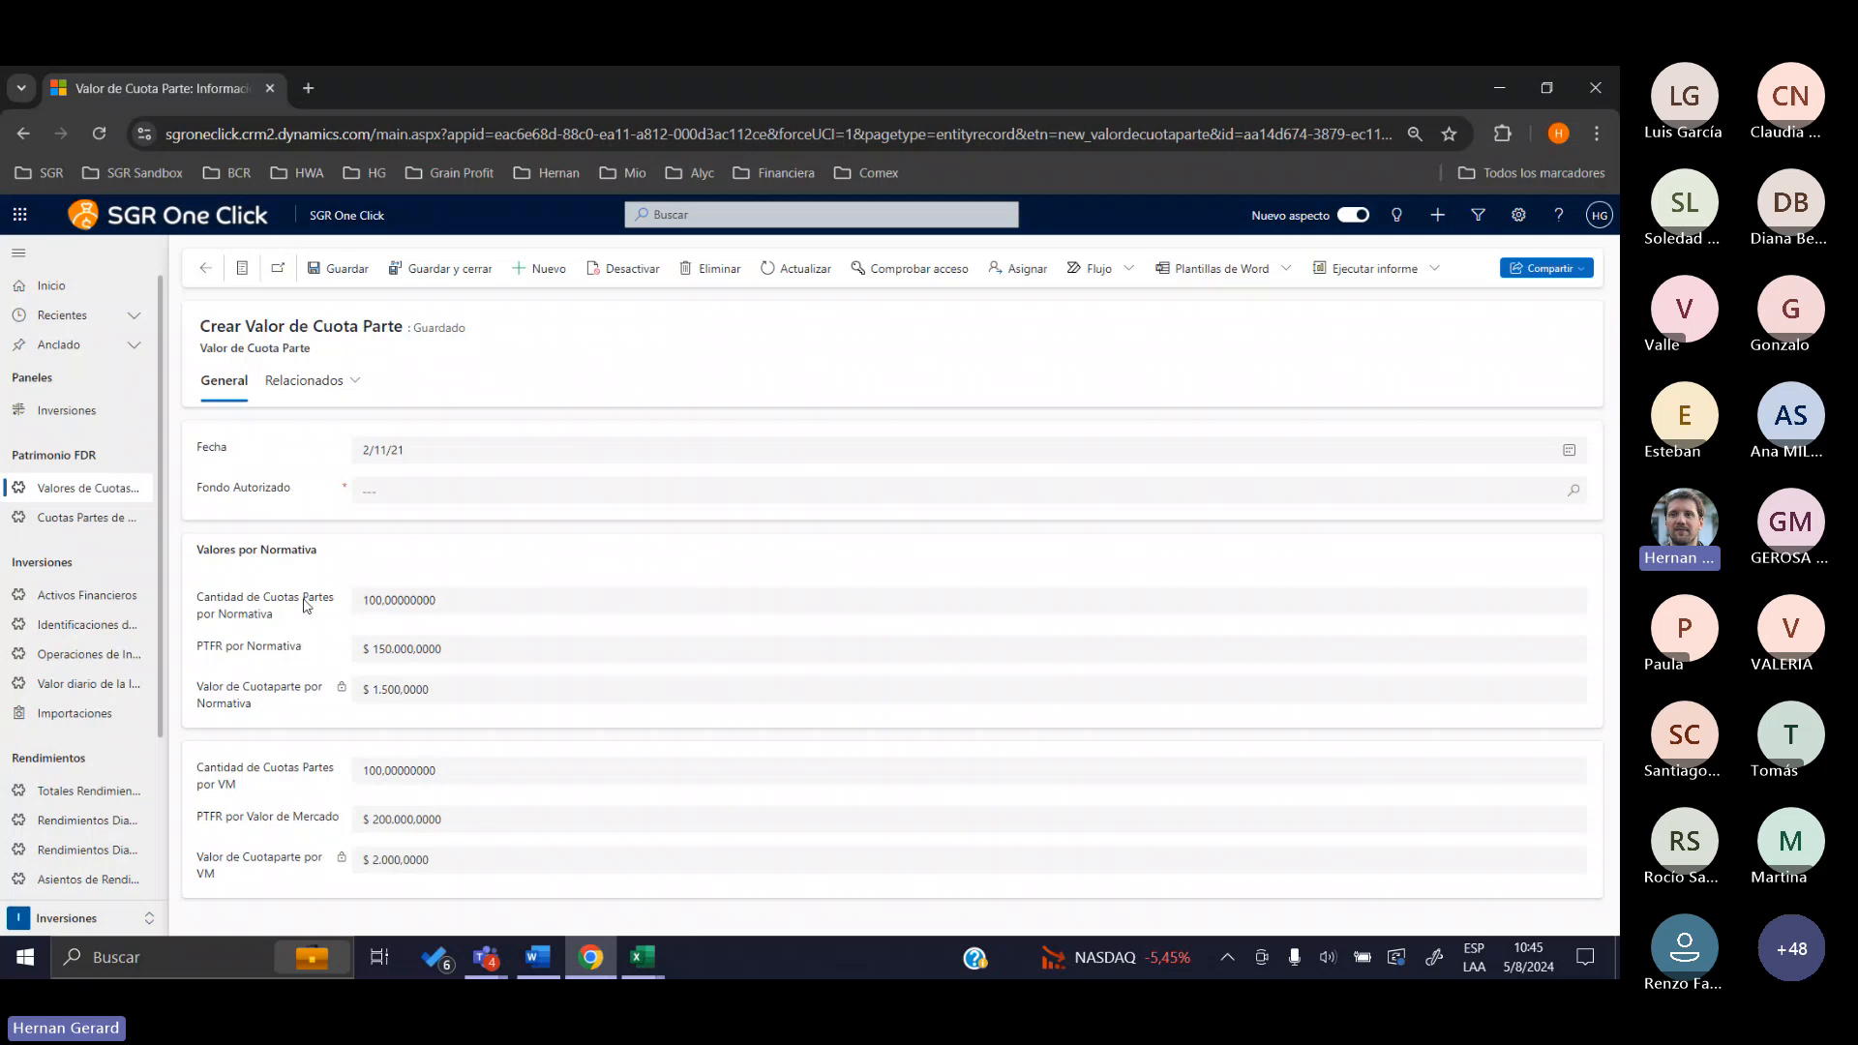
{"action": "left_click_drag", "start_coordinate": [303, 653], "coordinate": [188, 639]}
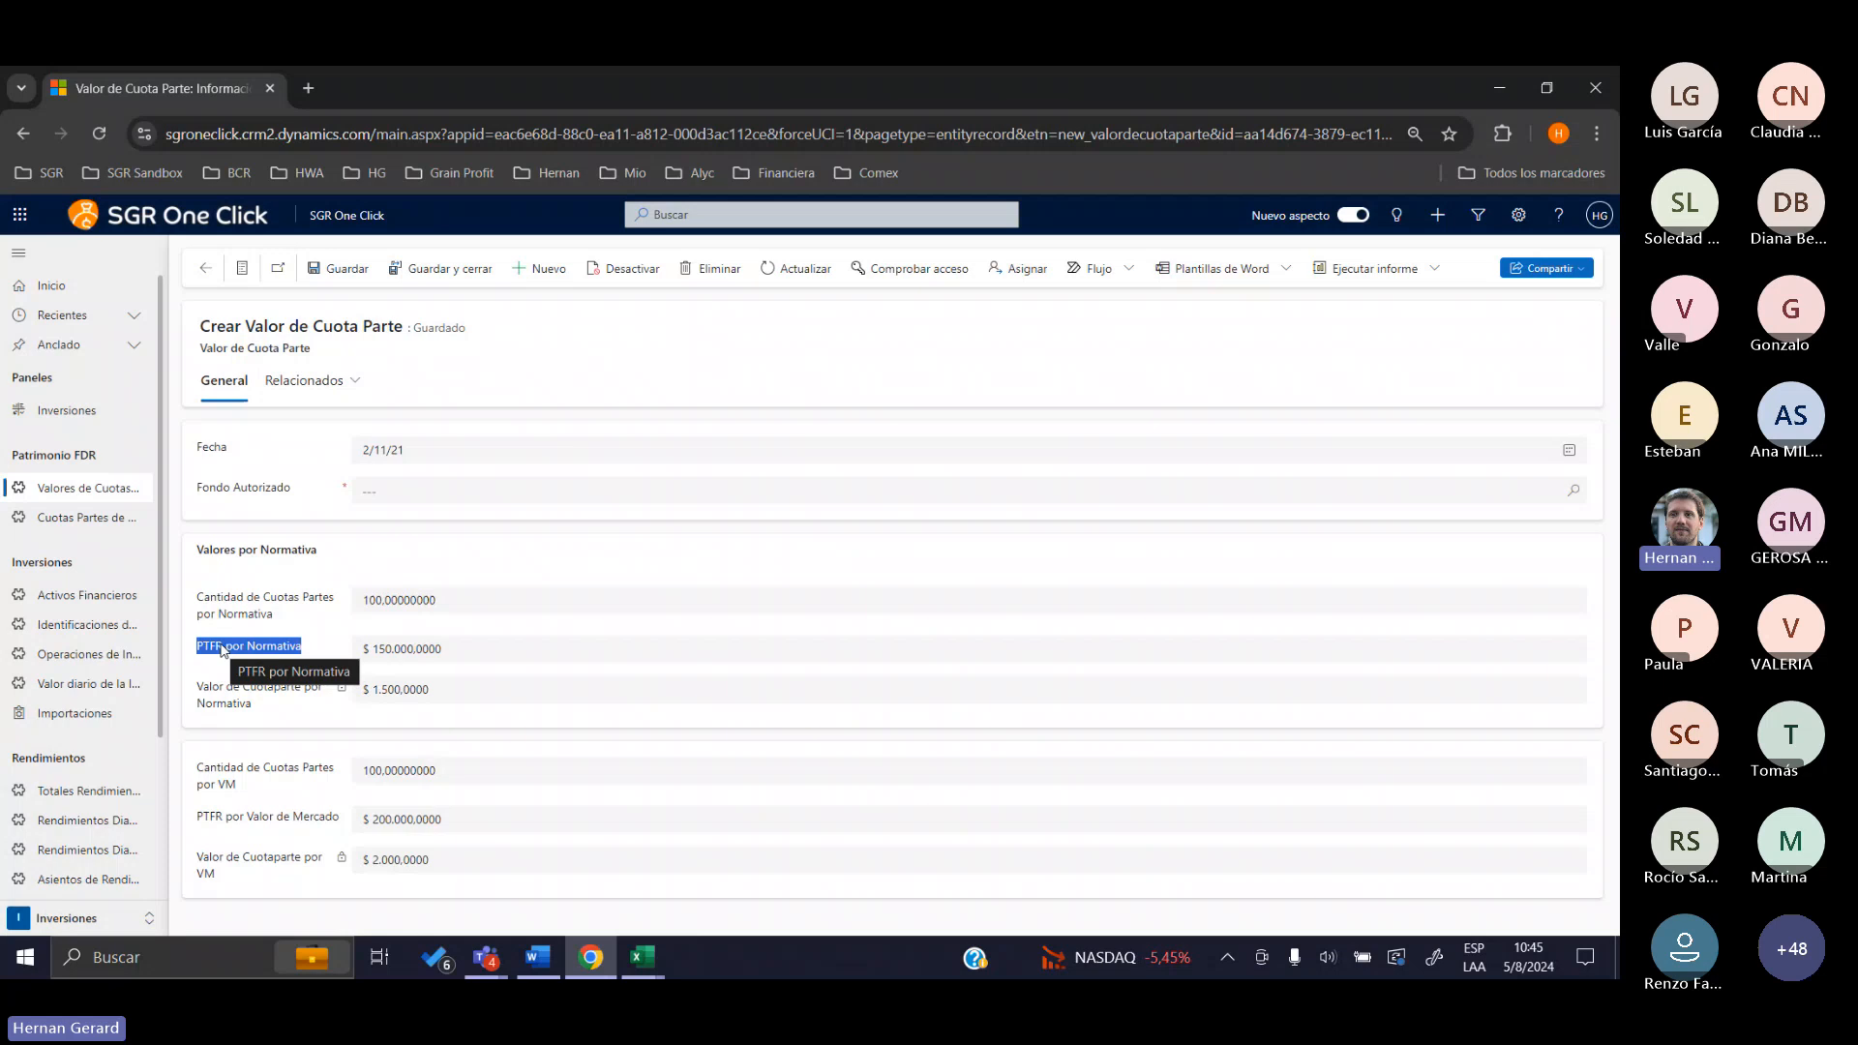
Open the Activos Financieros list in the Inversiones section
{"action": "left_click", "coordinate": [79, 924]}
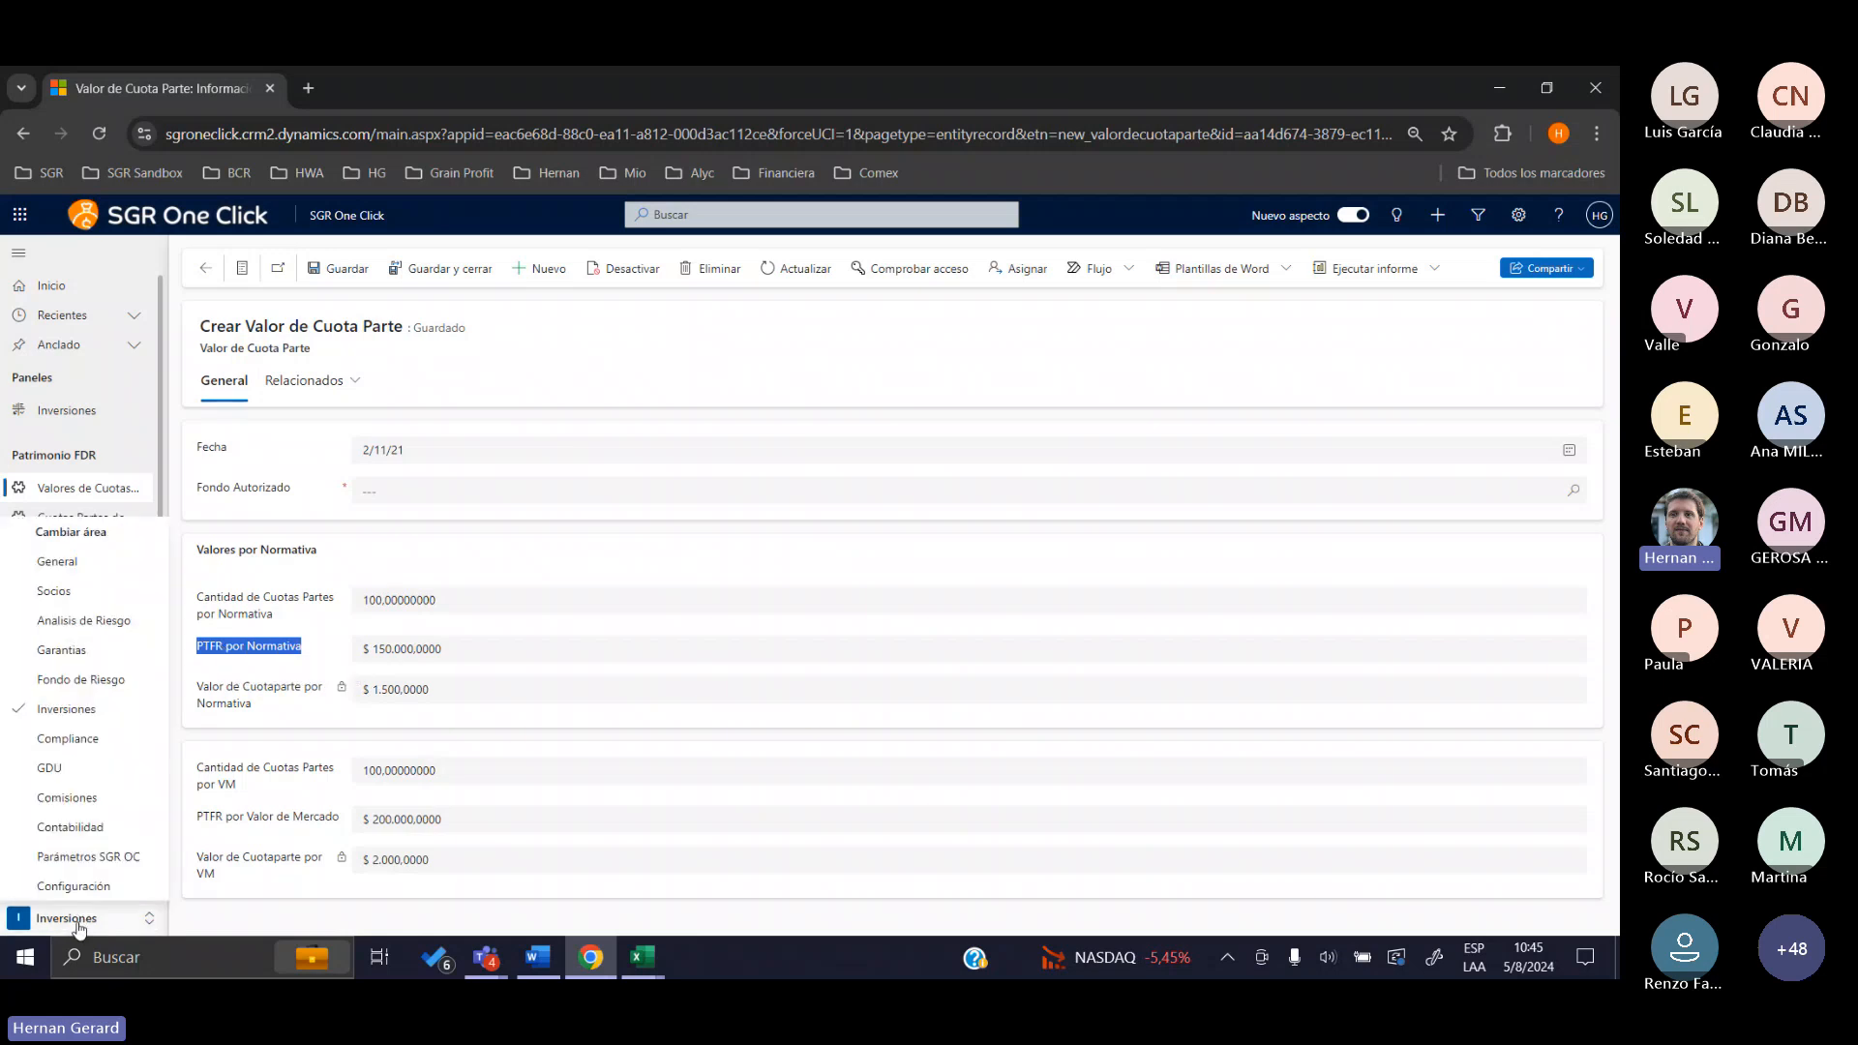
{"action": "left_click", "coordinate": [80, 929]}
{"action": "left_click_drag", "start_coordinate": [78, 569], "coordinate": [7, 572]}
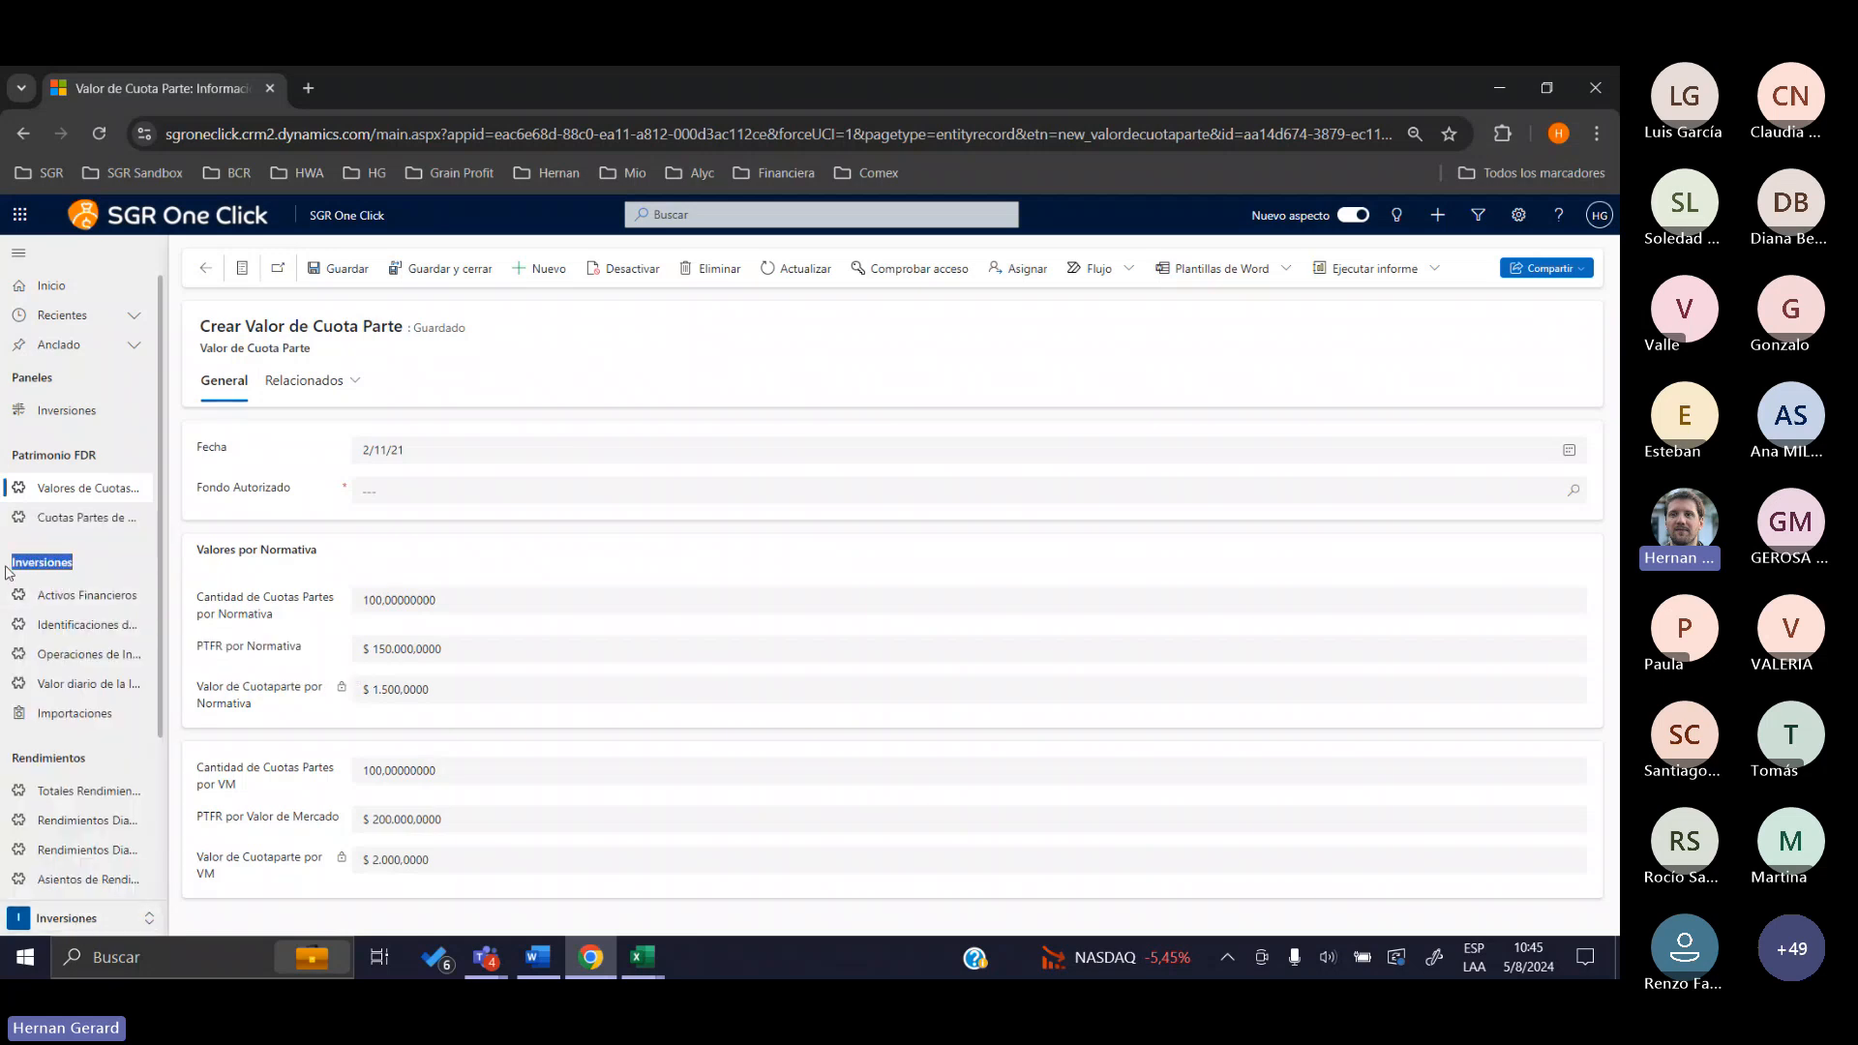
{"action": "left_click", "coordinate": [49, 605]}
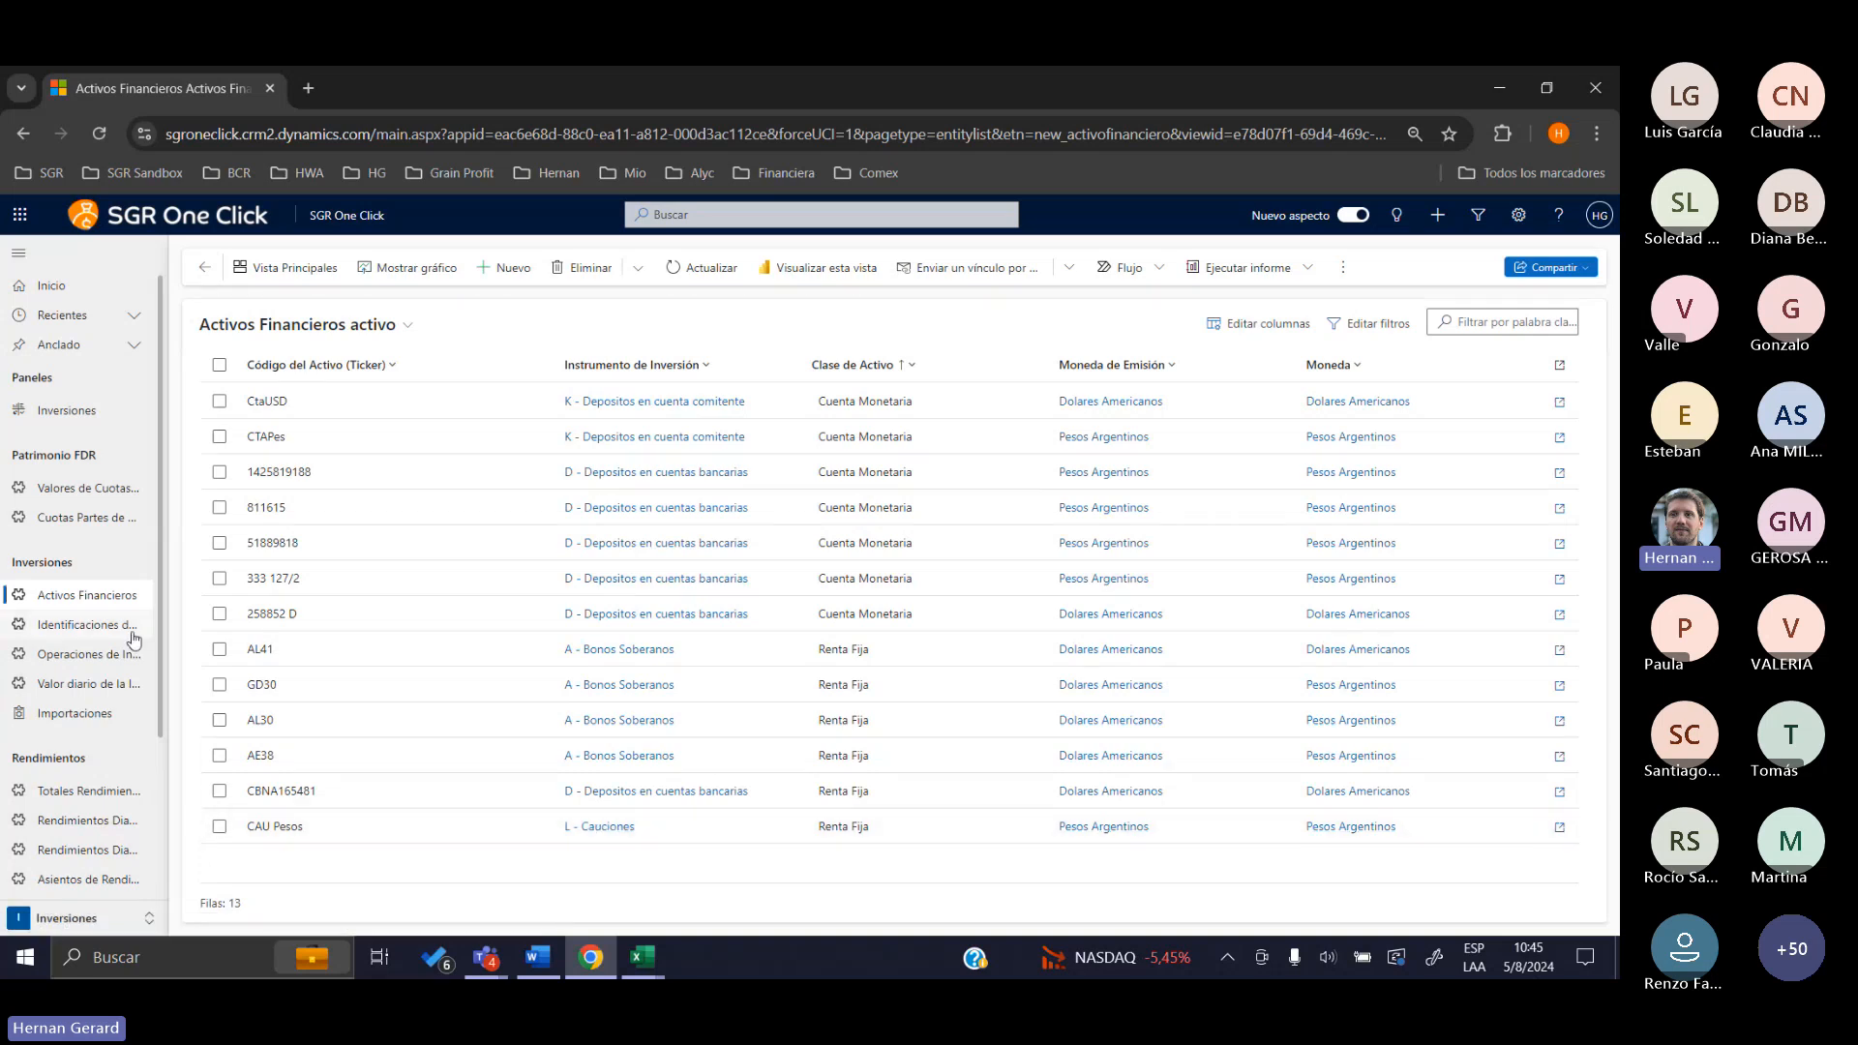
Open the A - Bonos Soberanos record in Instrumentos de Inversión and review its Inciso field and Tipo options
{"action": "scroll", "coordinate": [103, 613], "scroll_direction": "down", "scroll_amount": 3}
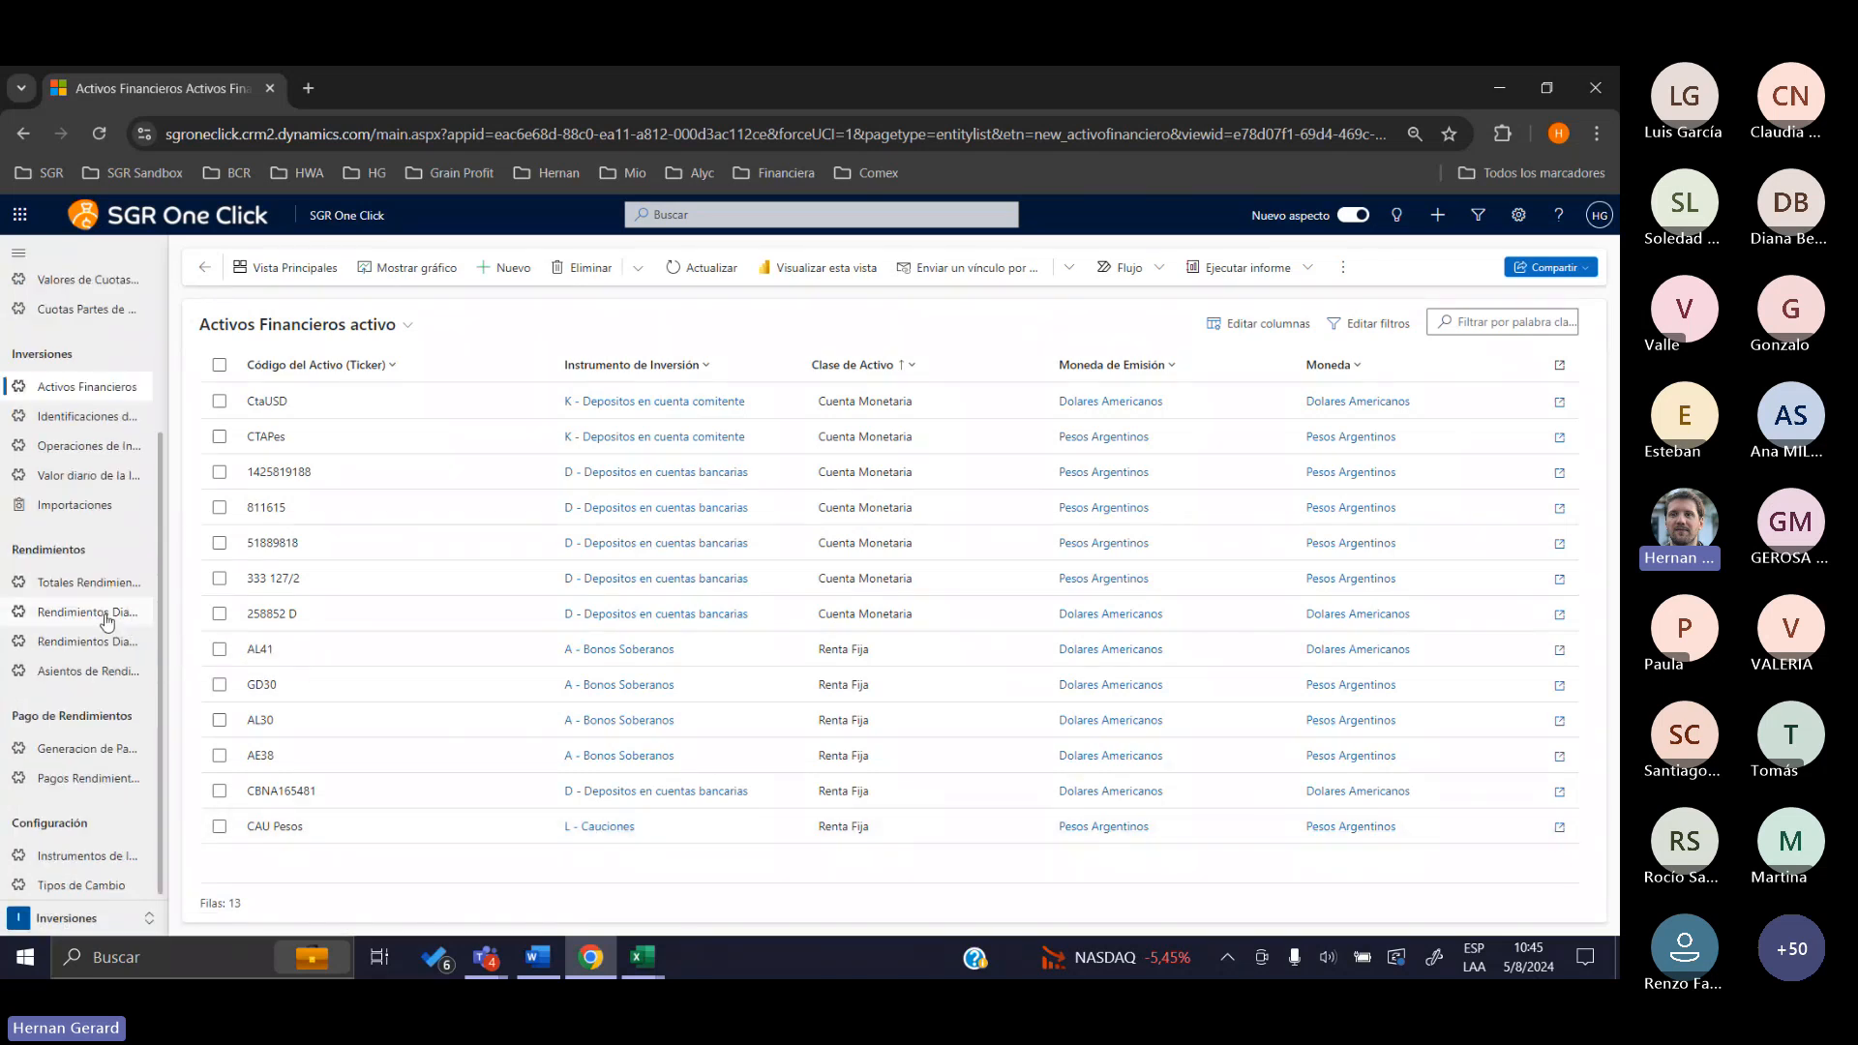
{"action": "left_click", "coordinate": [119, 859]}
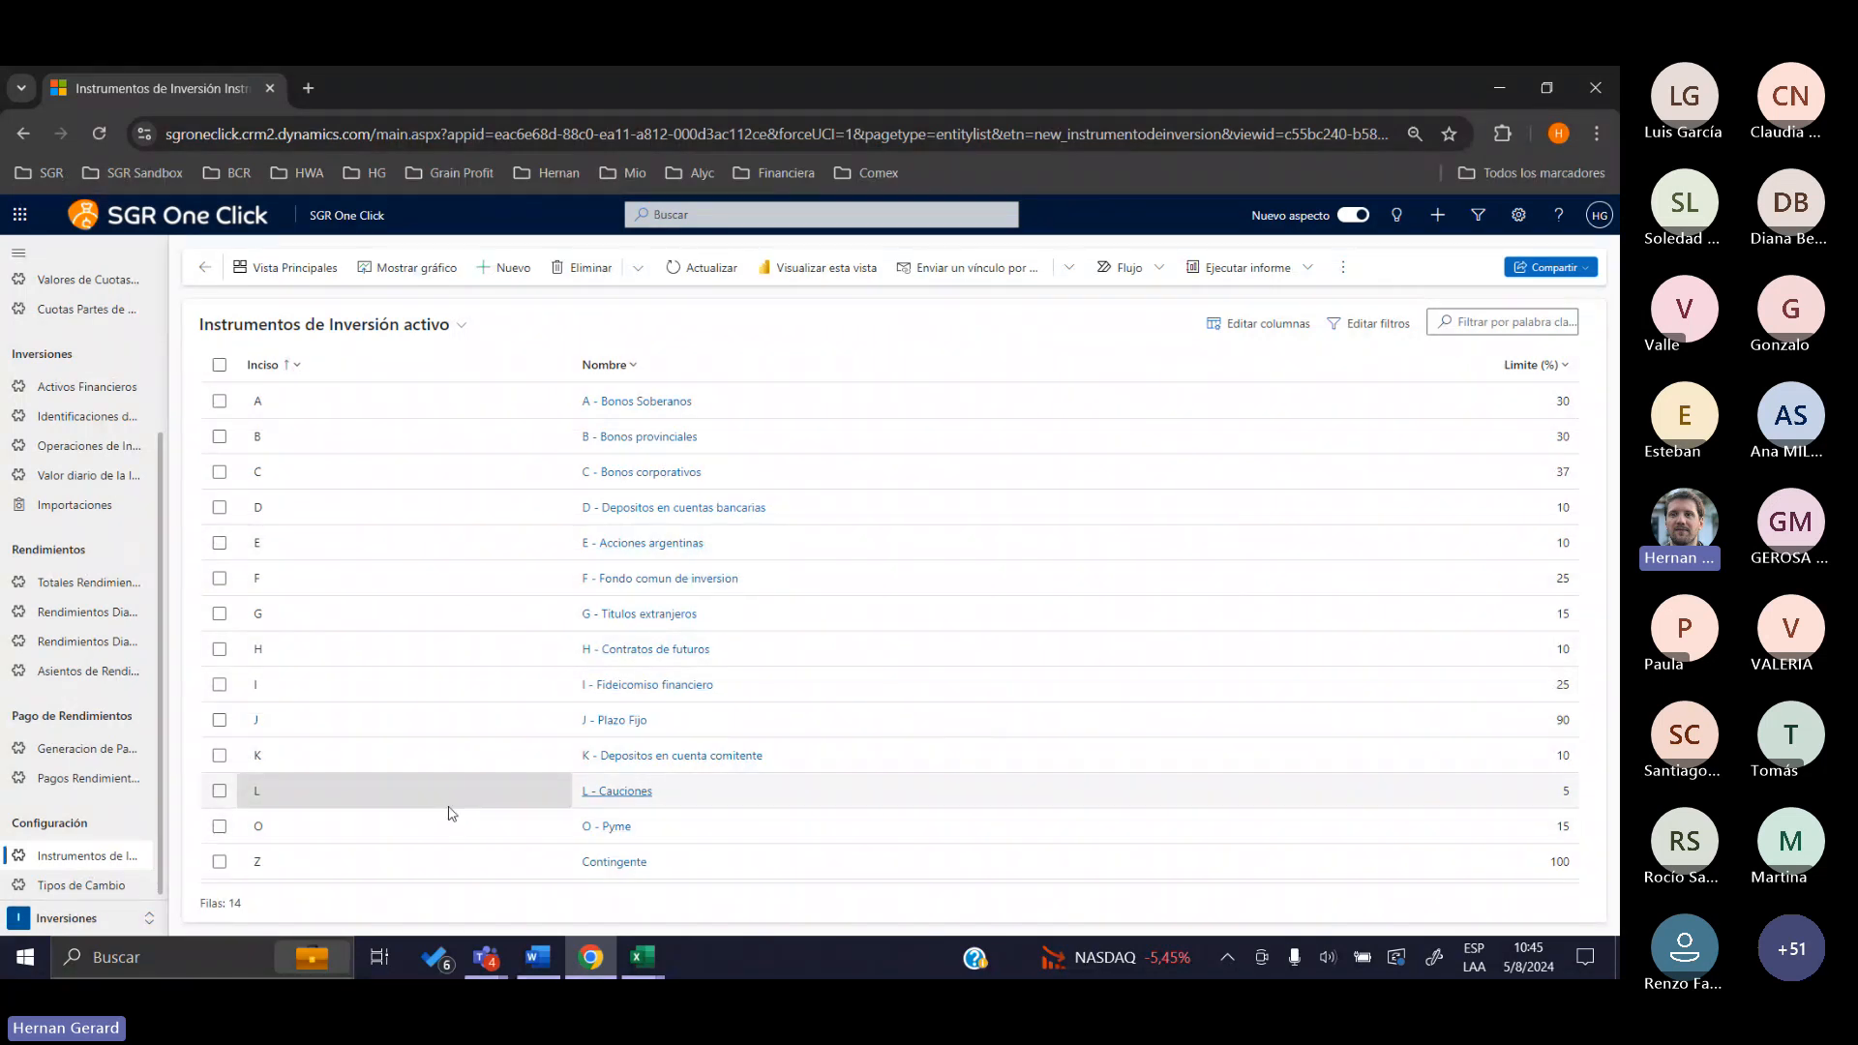
{"action": "double_click", "coordinate": [433, 392]}
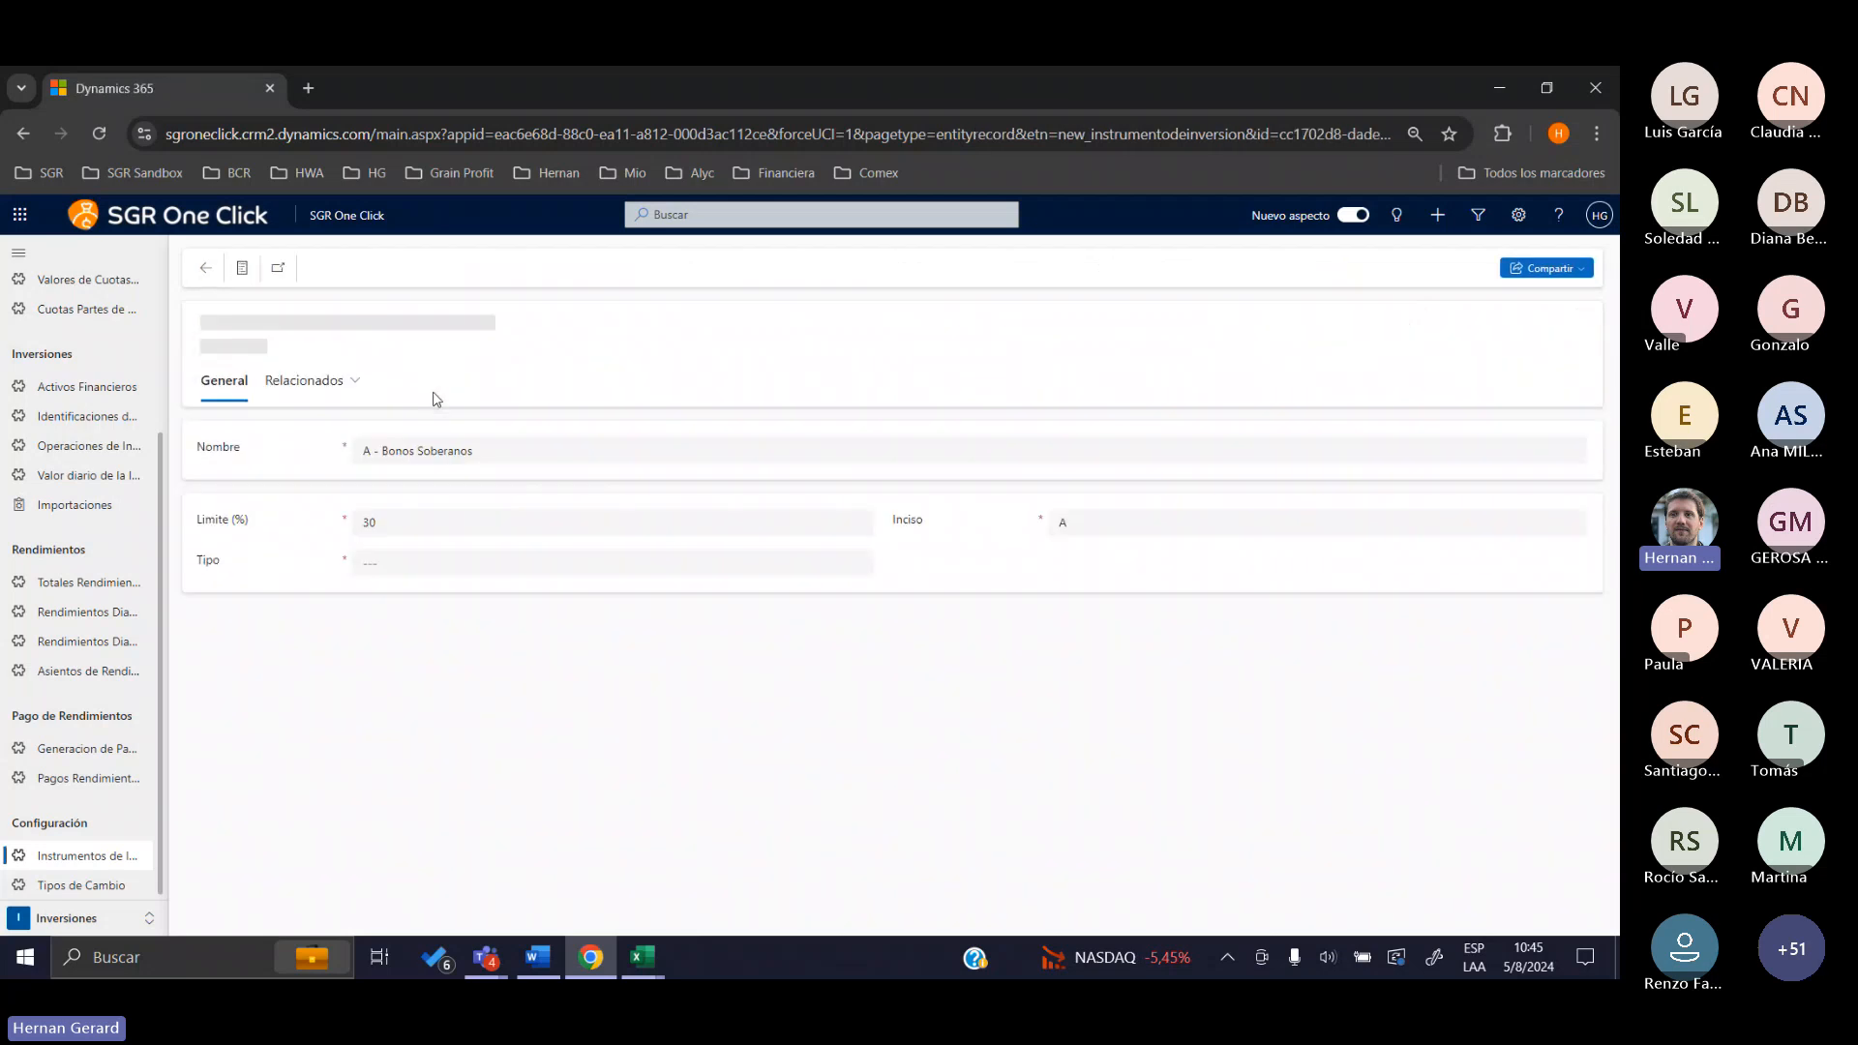
{"action": "left_click_drag", "start_coordinate": [910, 520], "coordinate": [892, 524]}
{"action": "left_click", "coordinate": [915, 526]}
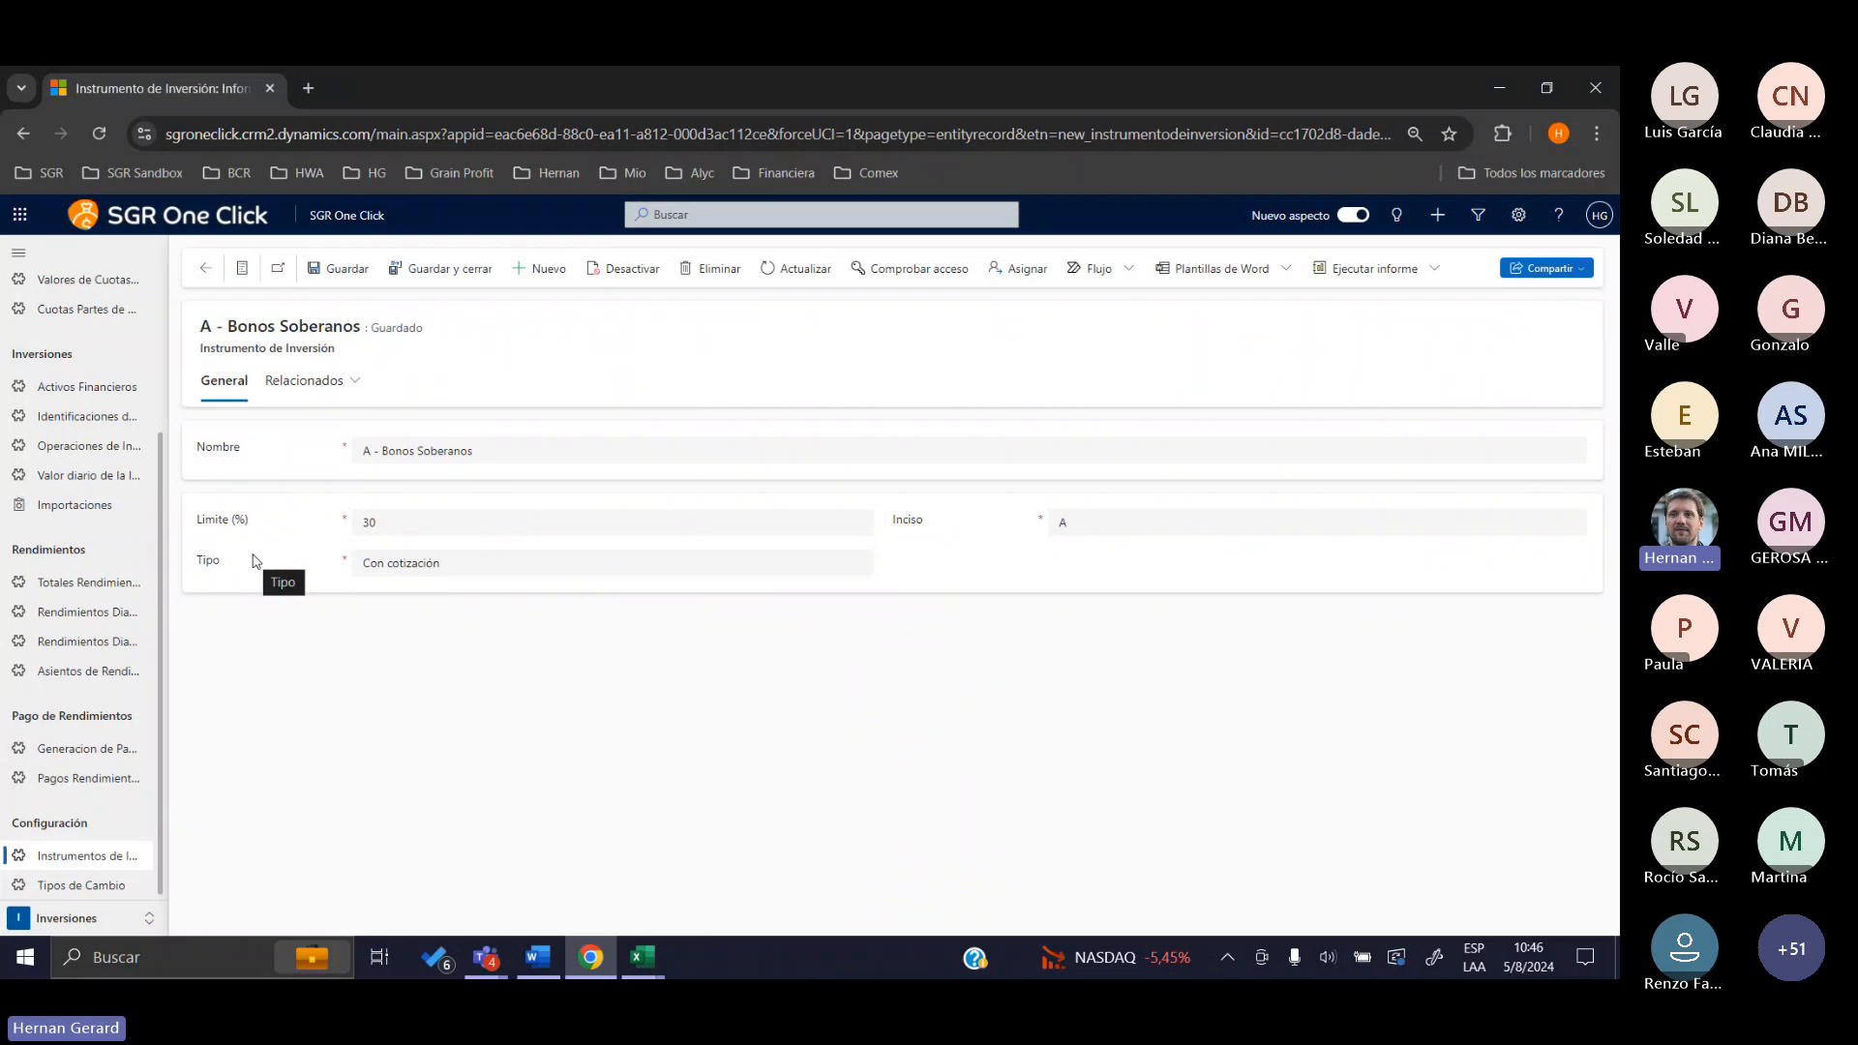
{"action": "left_click", "coordinate": [397, 569]}
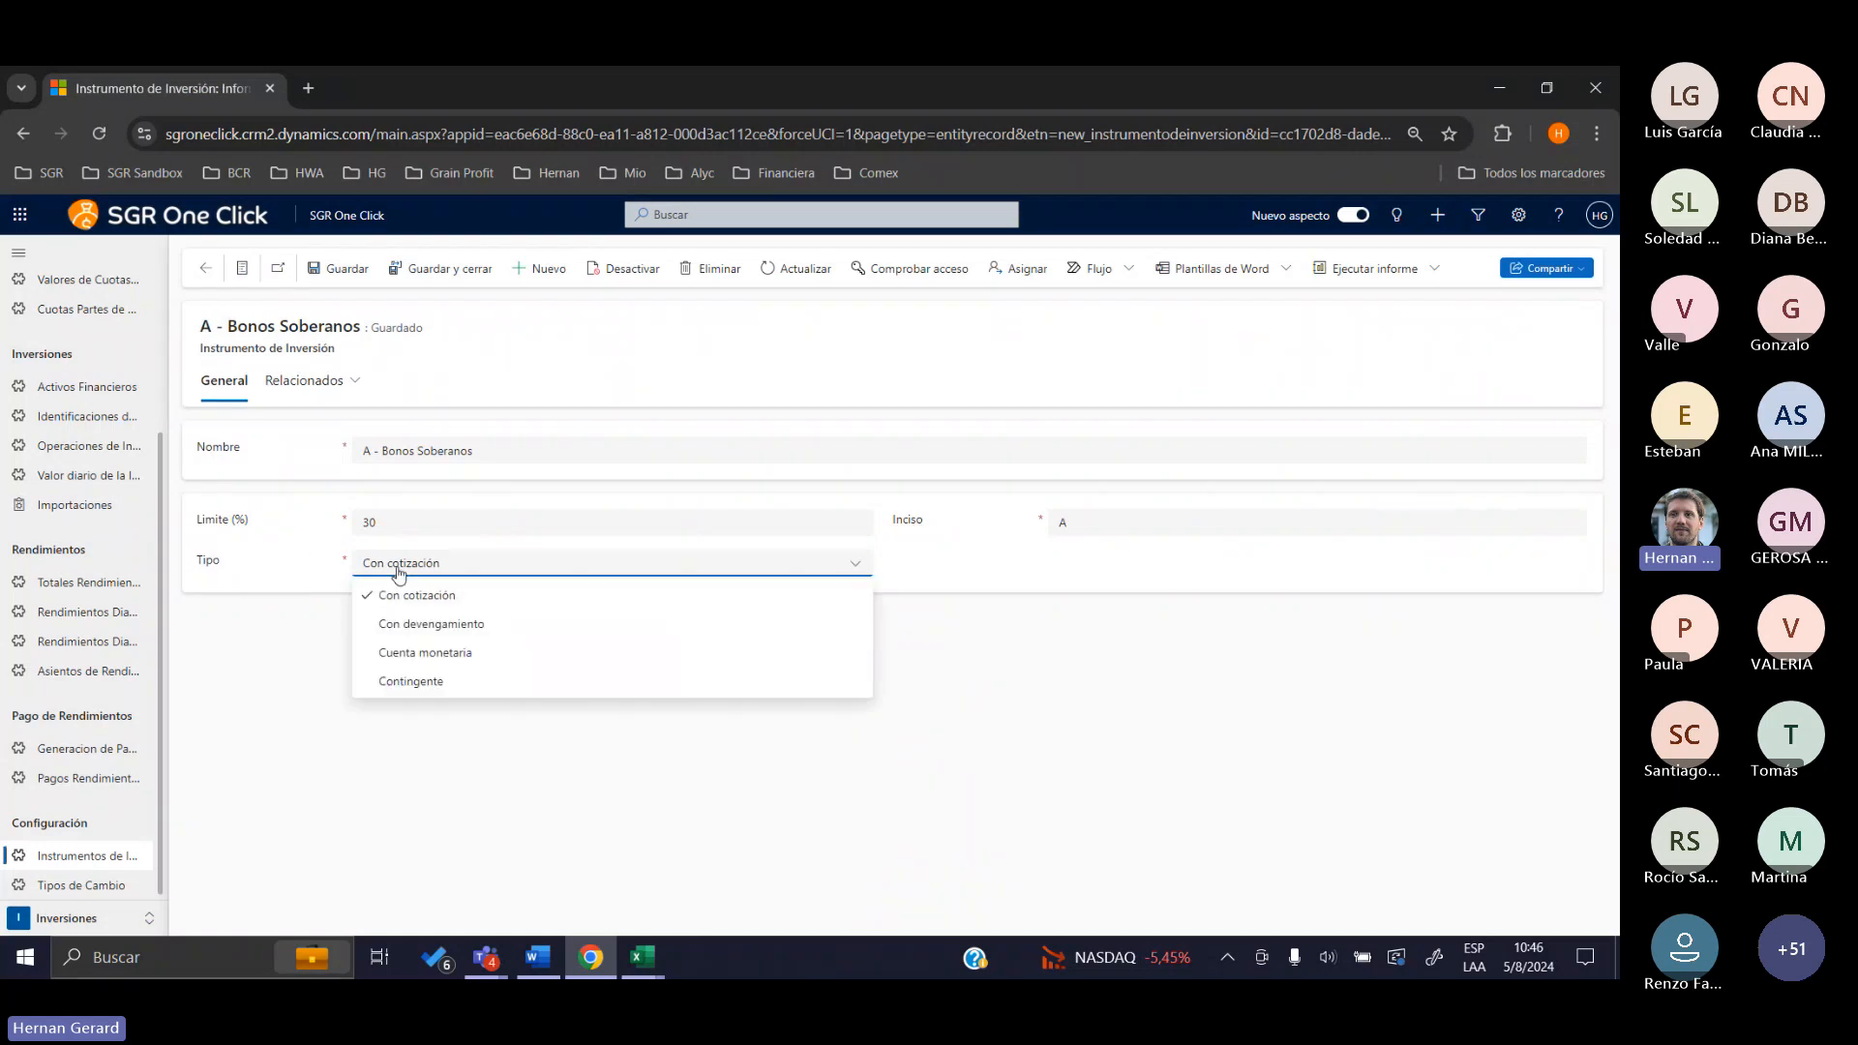
{"action": "left_click", "coordinate": [364, 570]}
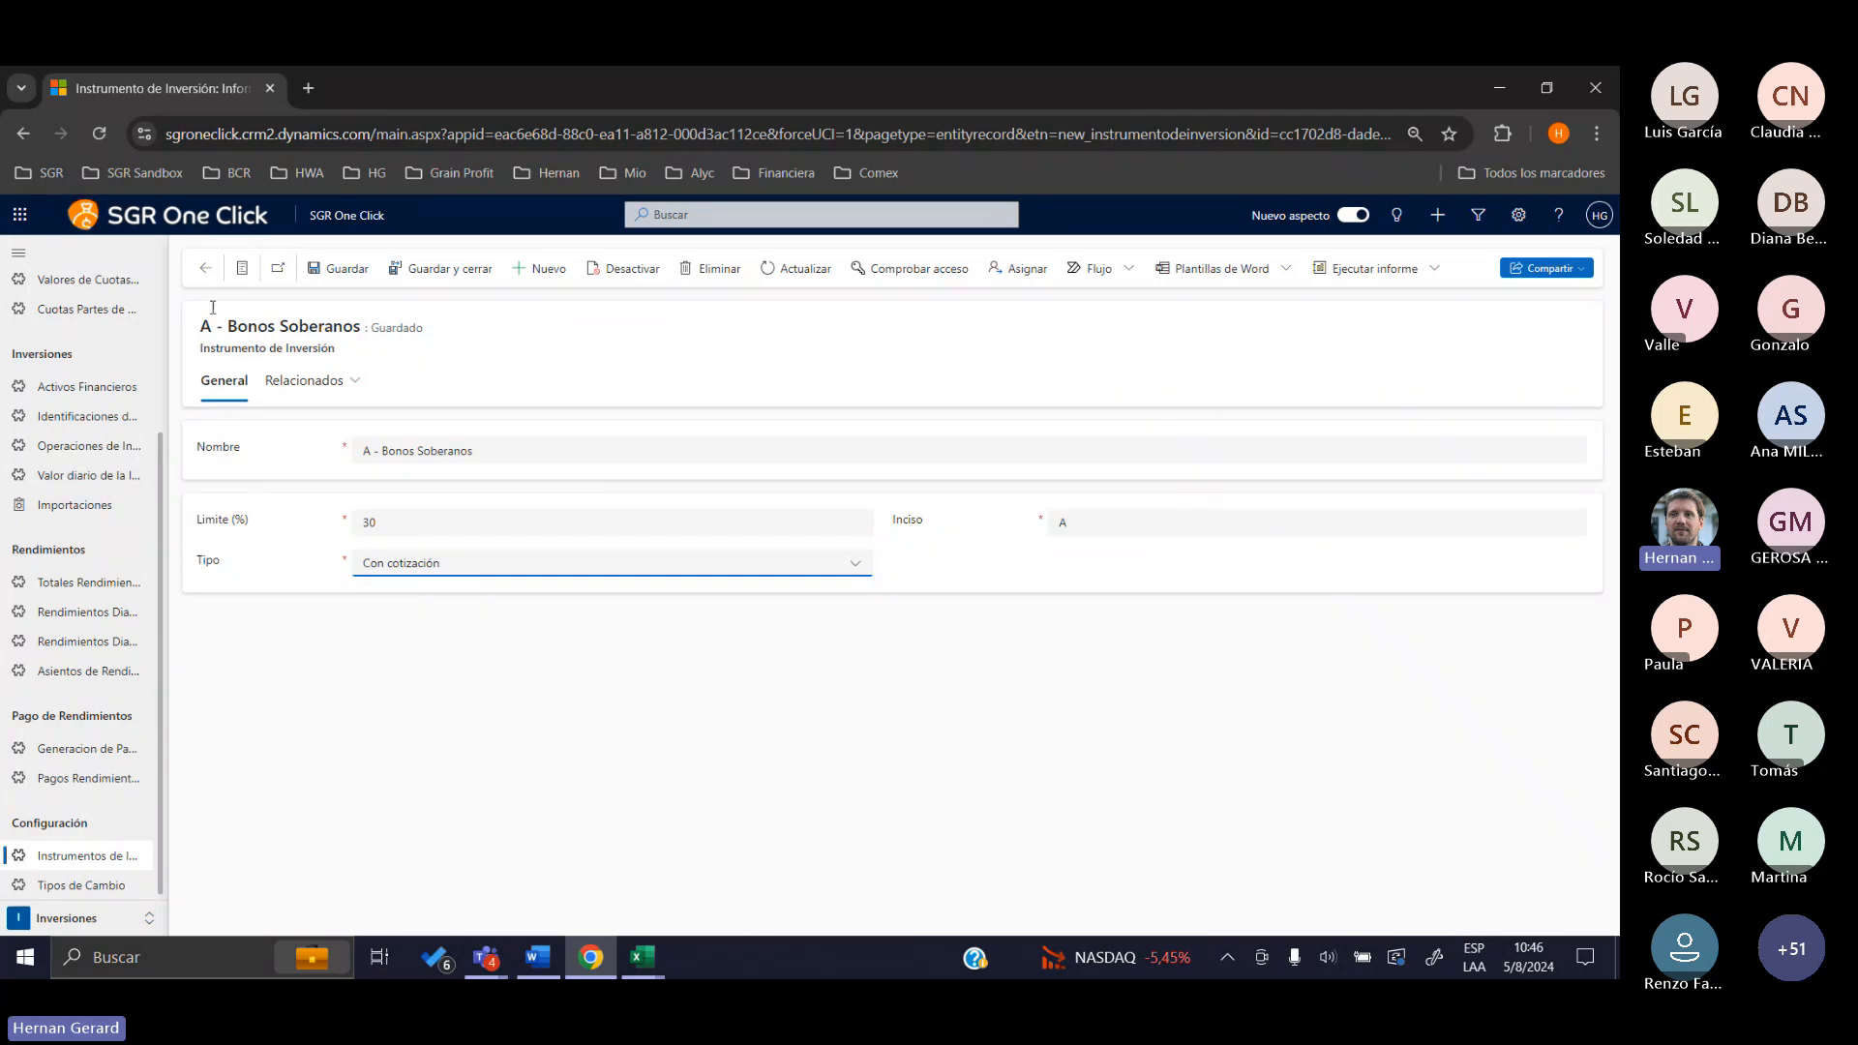
Check the Tipo of the L - Cauciones, J - Plazo Fijo and D - Depositos en cuentas bancarias investment instruments
{"action": "left_click", "coordinate": [205, 268]}
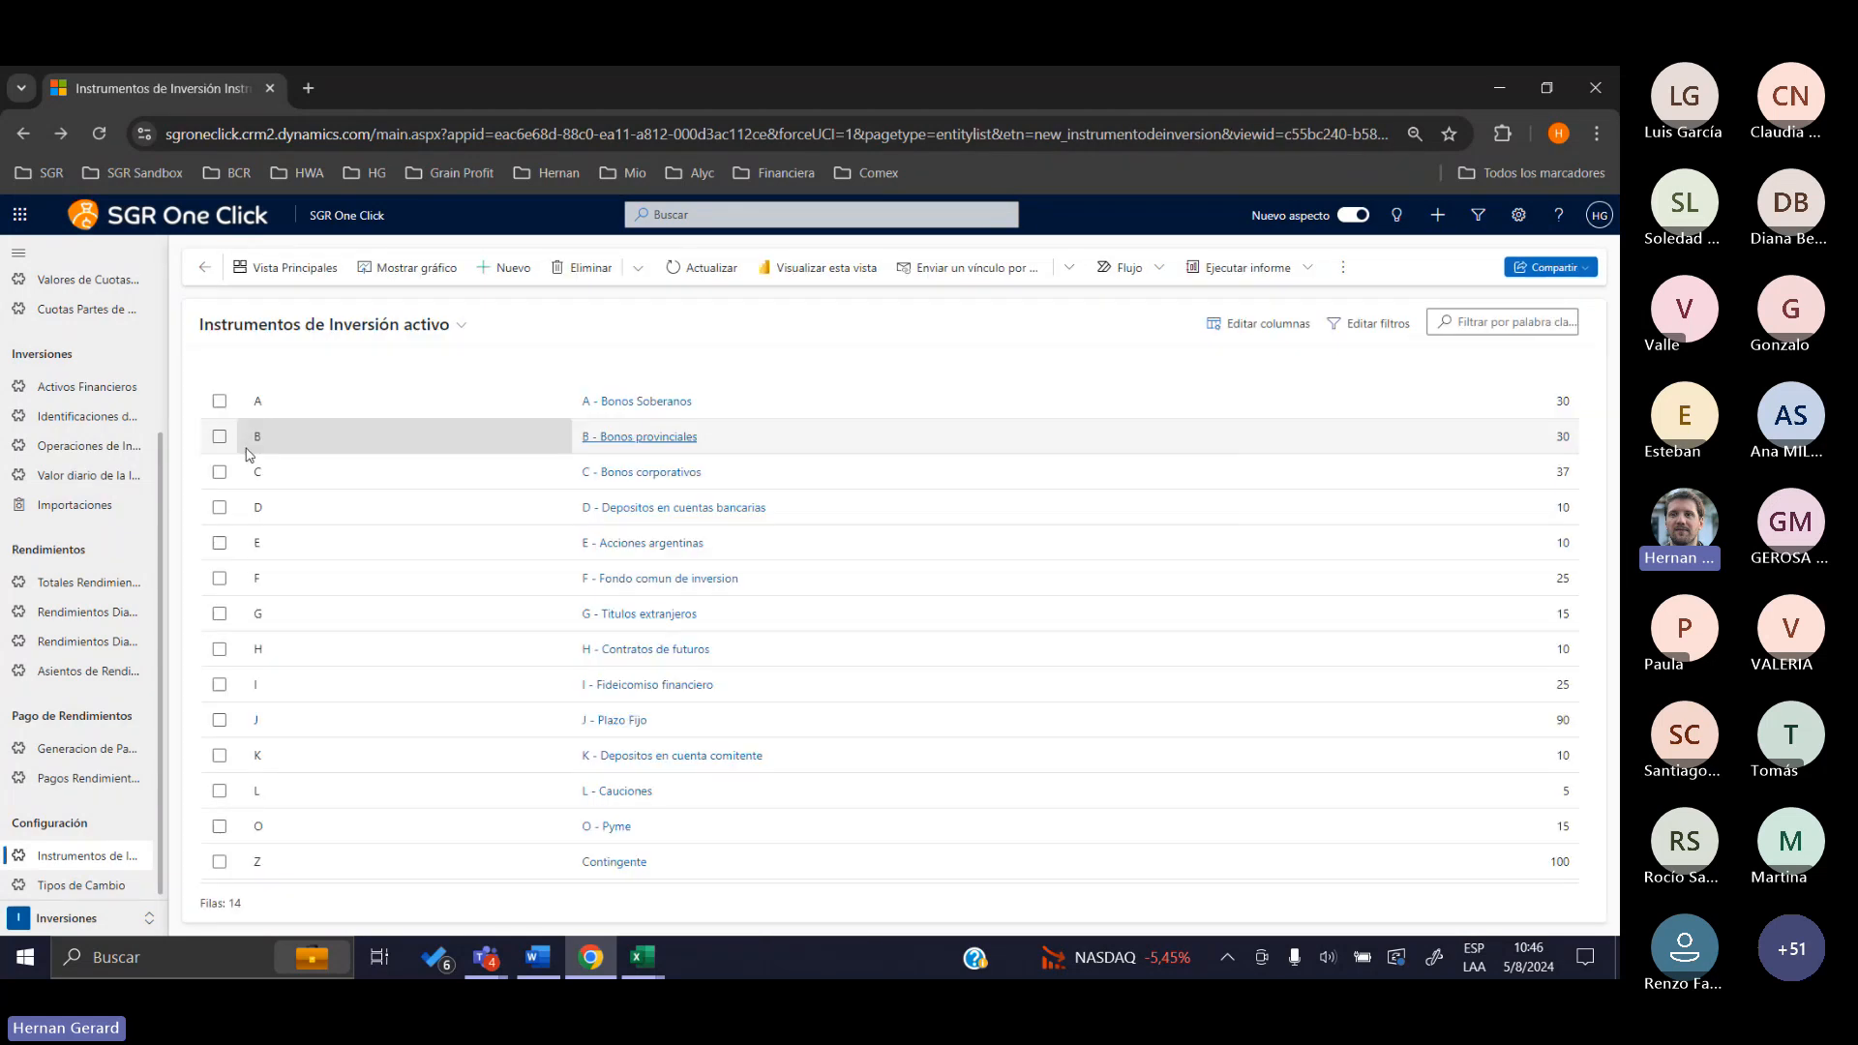
{"action": "double_click", "coordinate": [366, 789]}
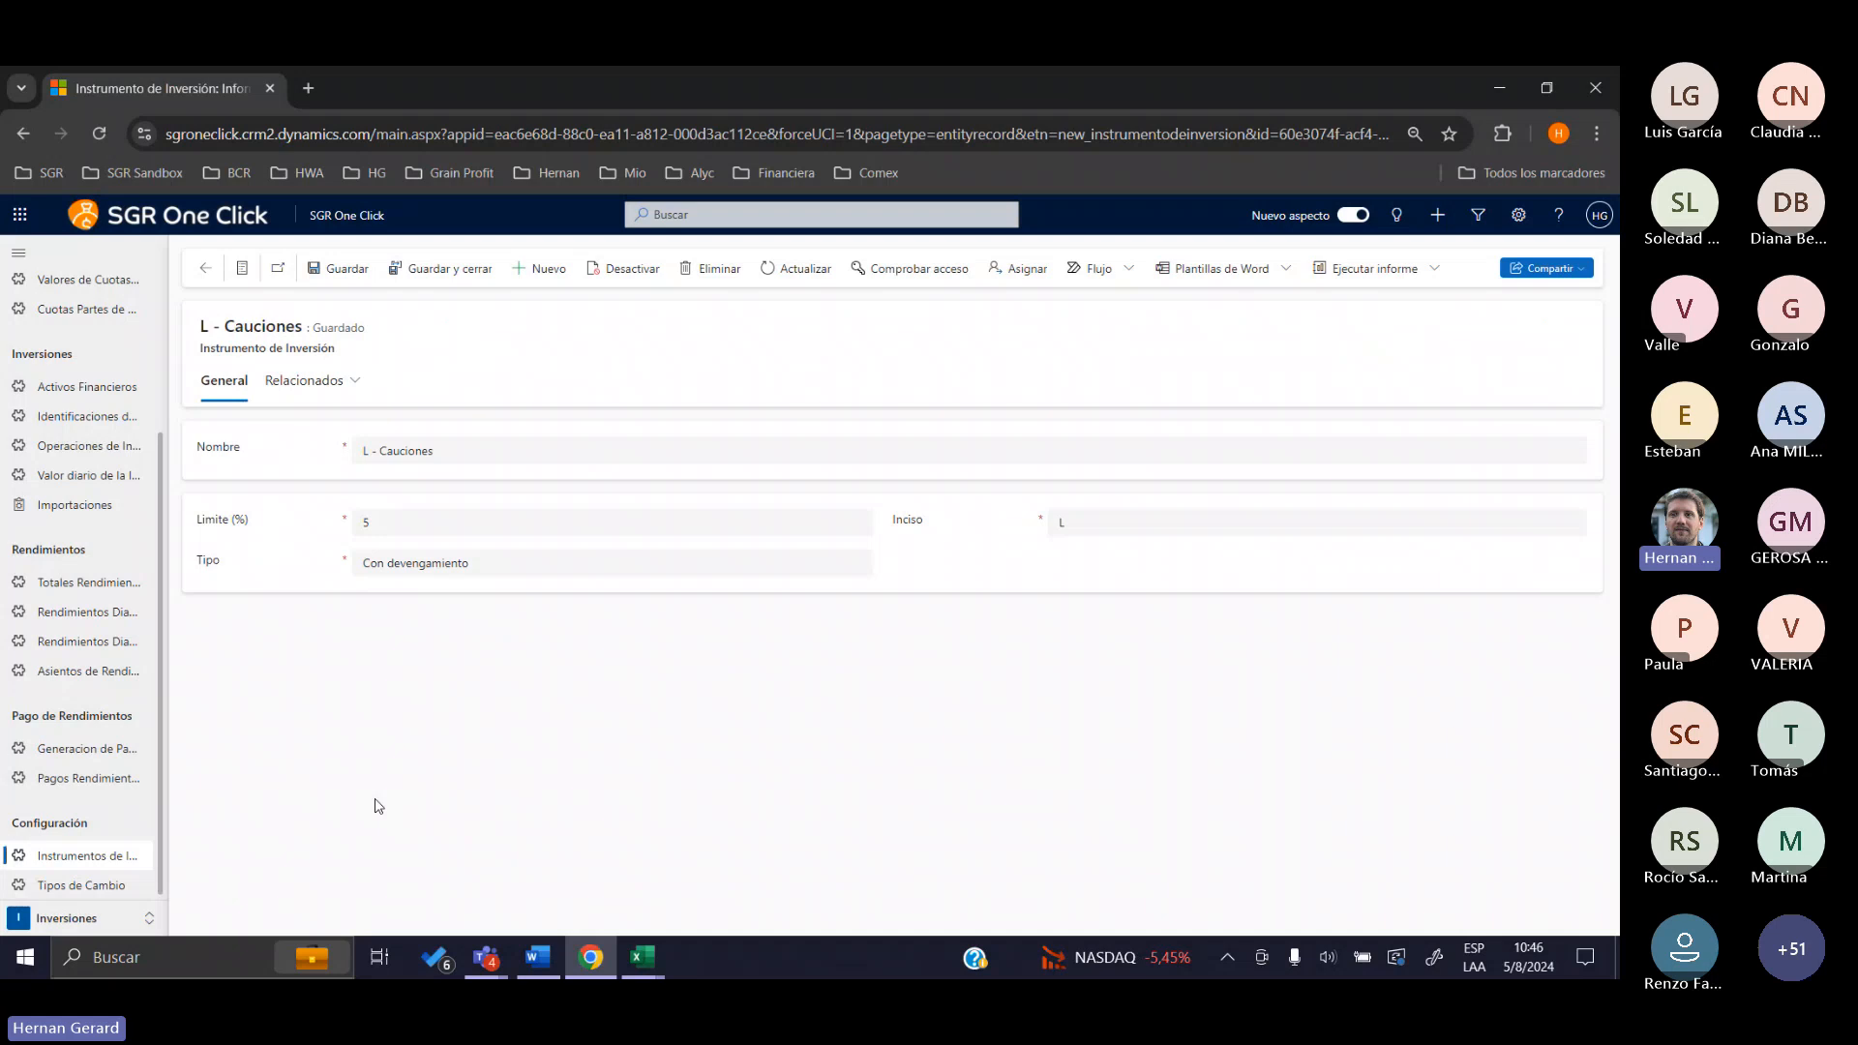
{"action": "left_click", "coordinate": [205, 268]}
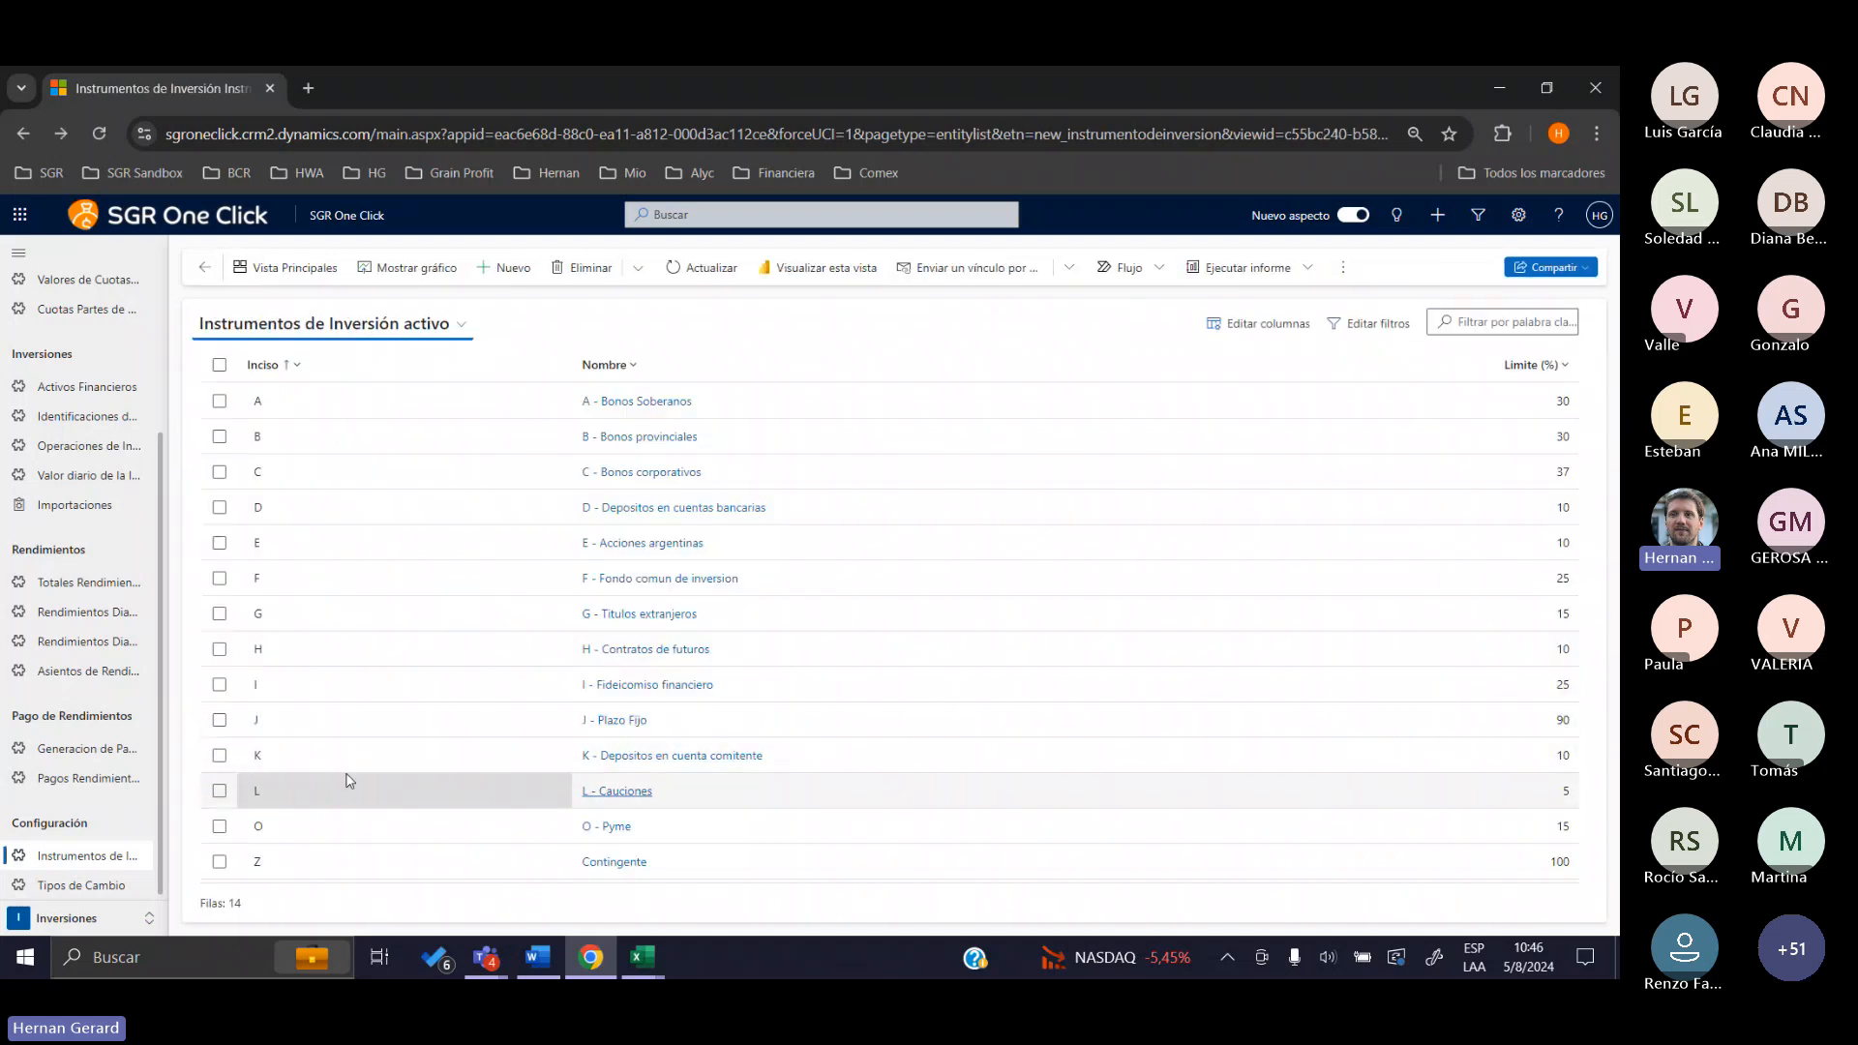
{"action": "left_click", "coordinate": [406, 724]}
{"action": "double_click", "coordinate": [407, 724]}
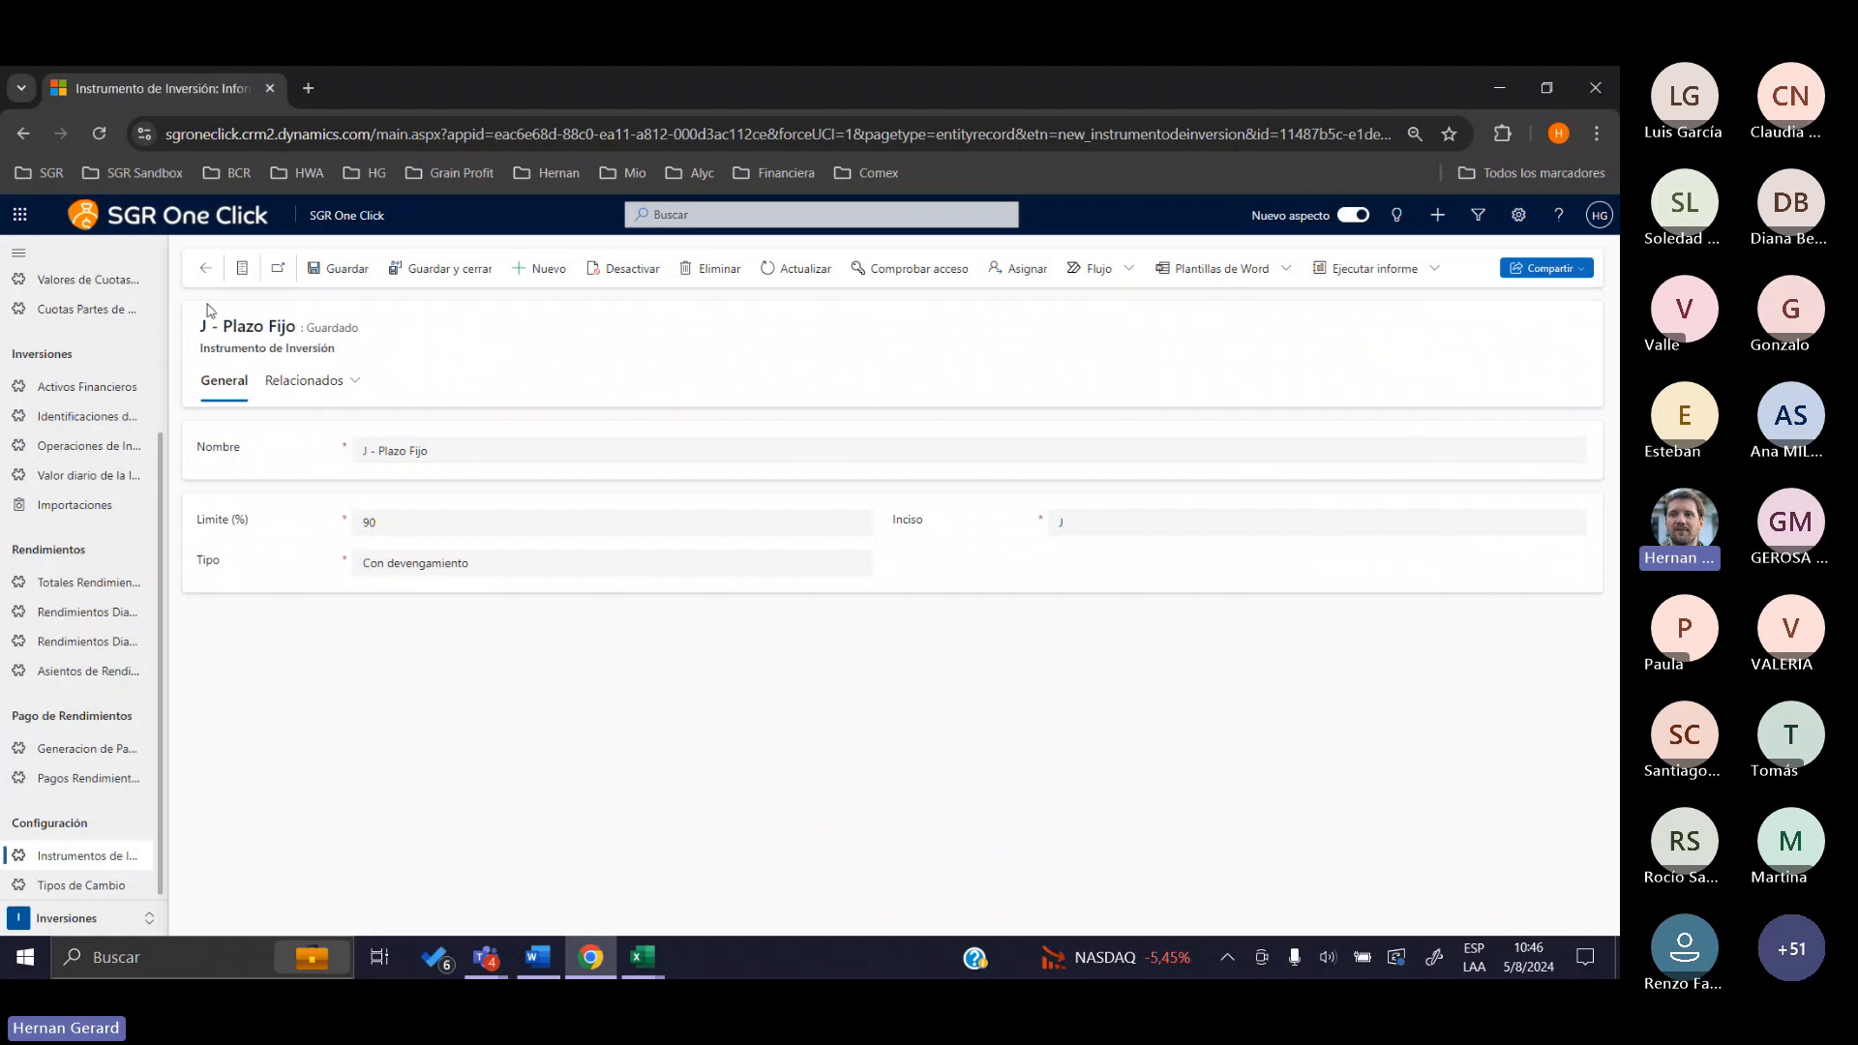
{"action": "left_click", "coordinate": [205, 268]}
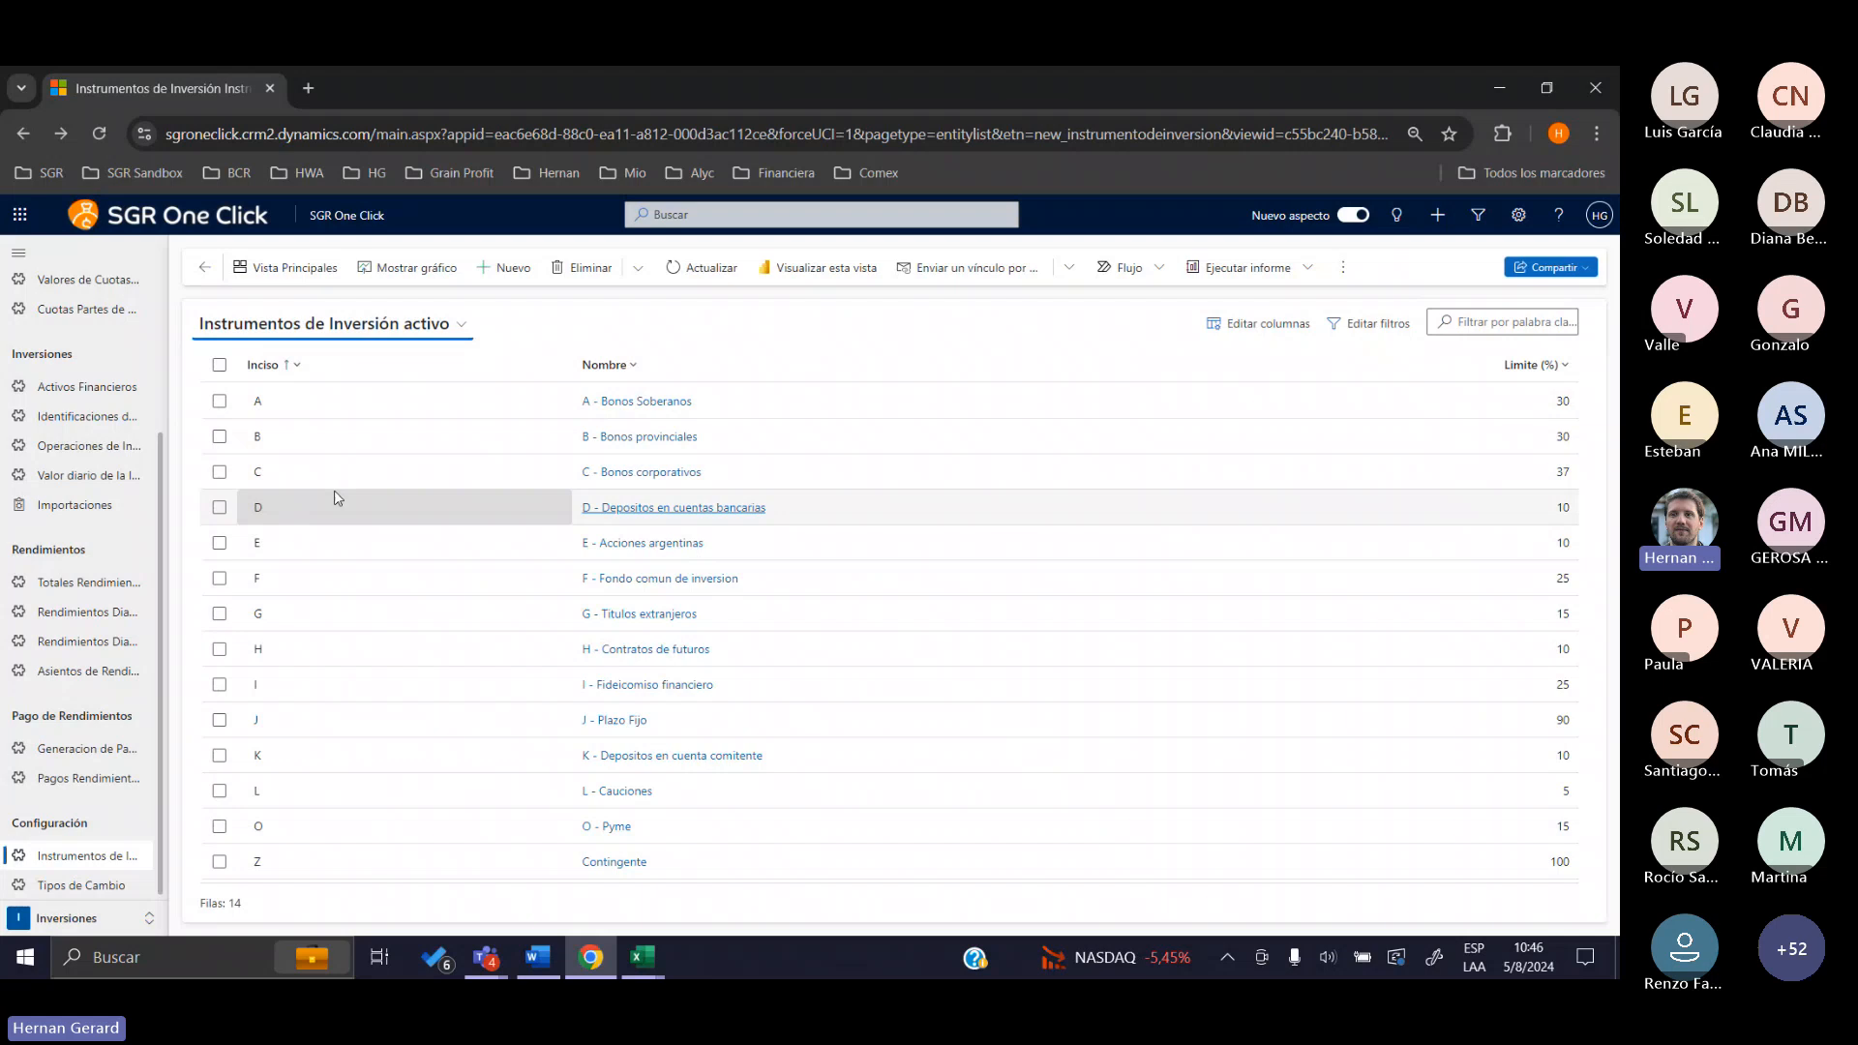
{"action": "double_click", "coordinate": [394, 518]}
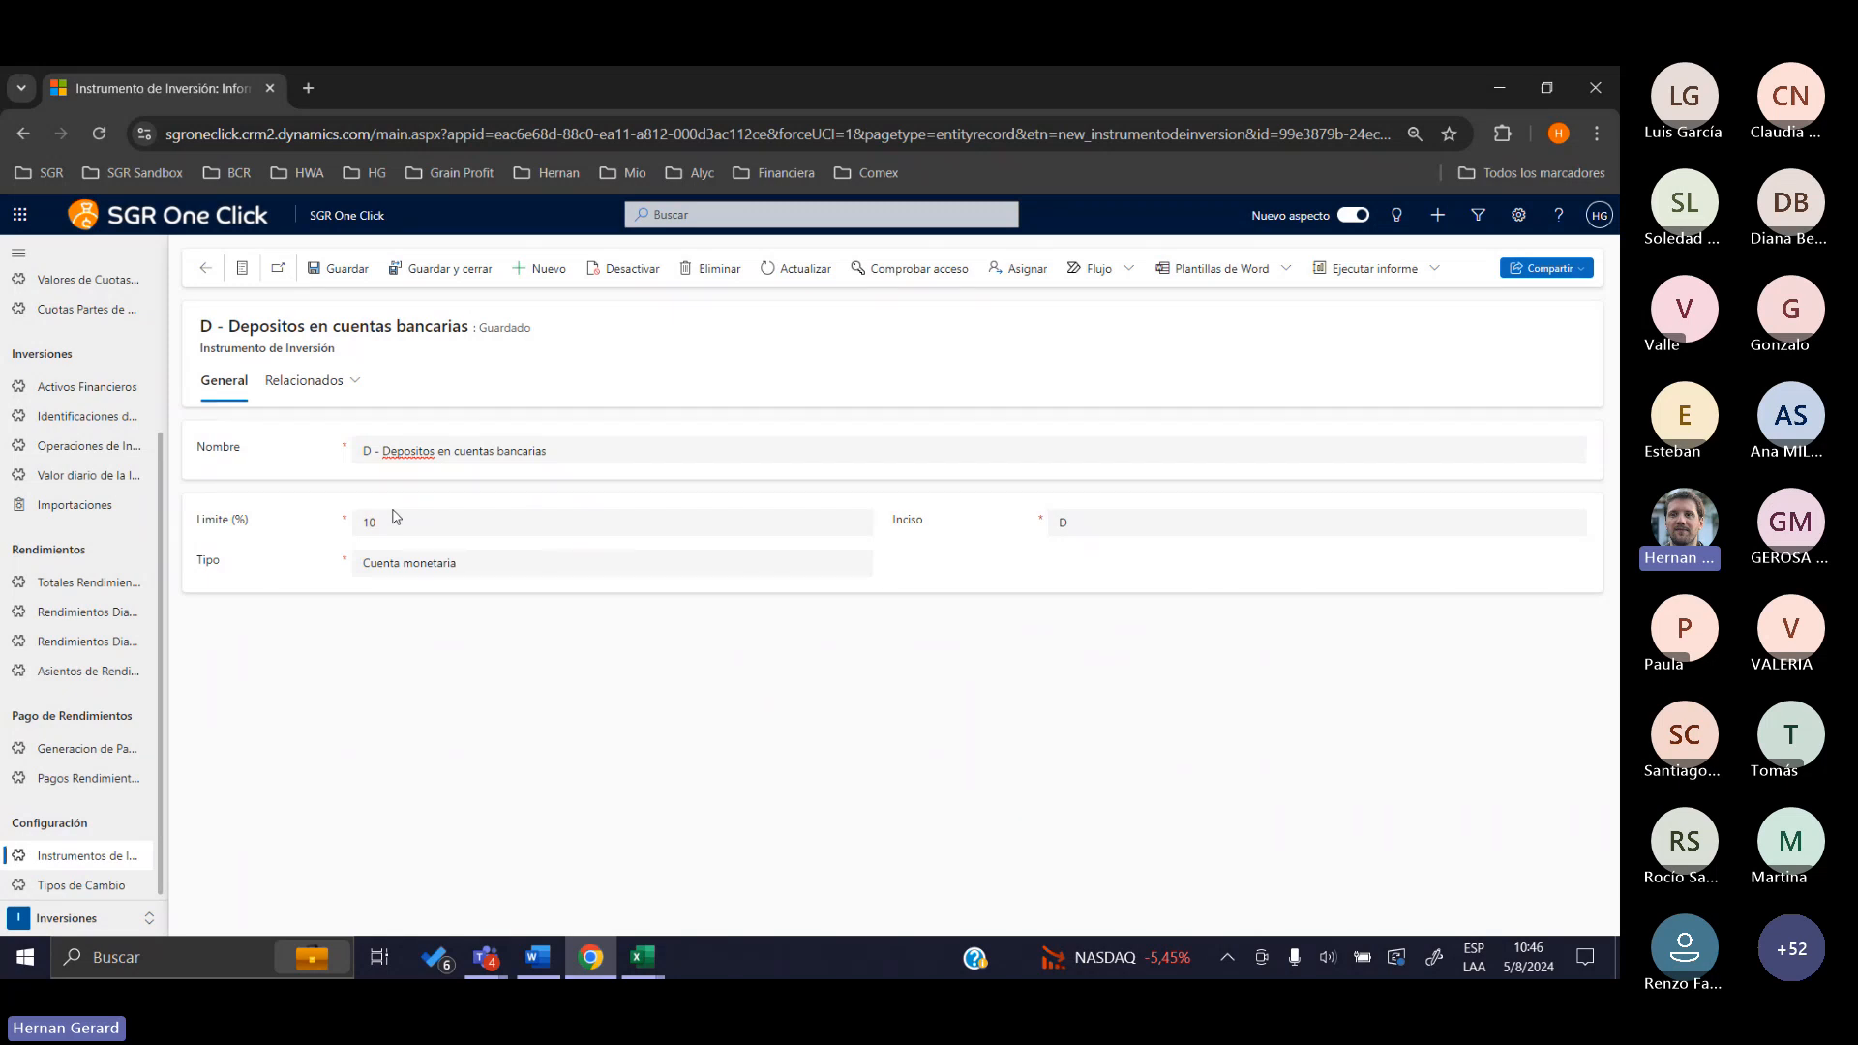
{"action": "left_click", "coordinate": [205, 268]}
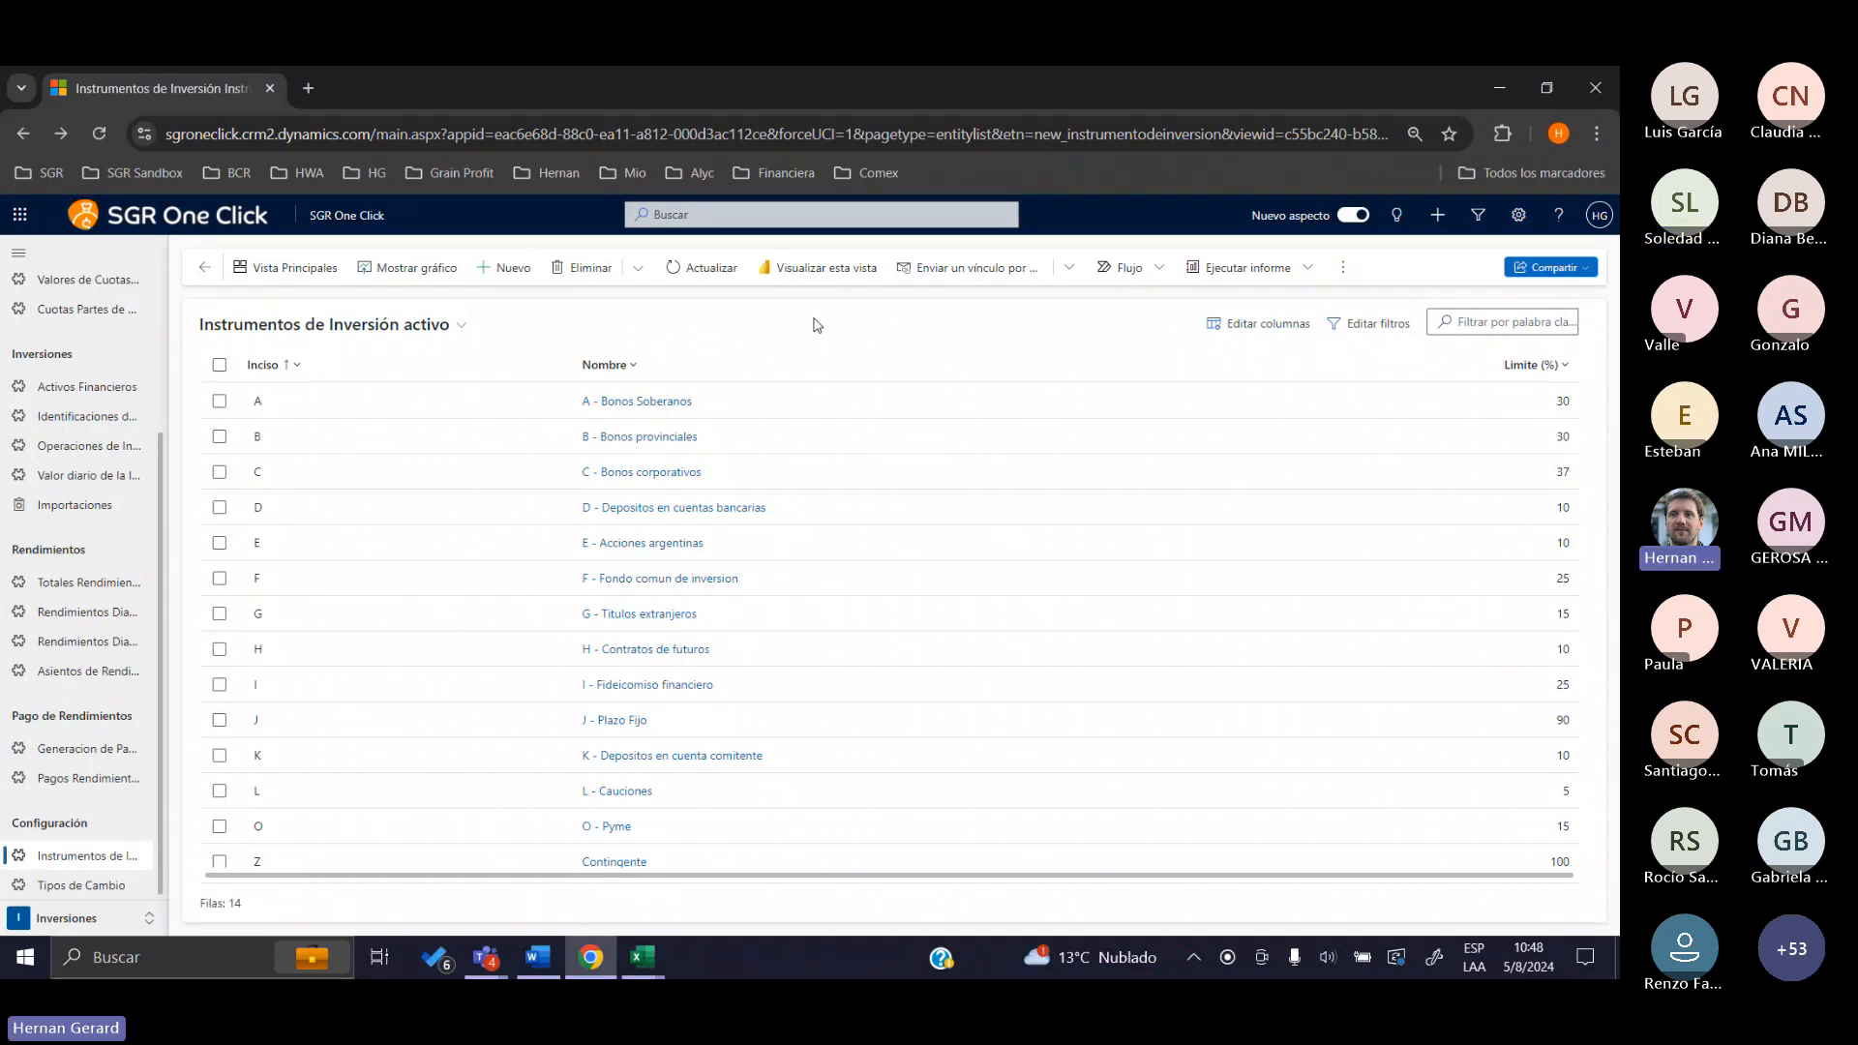
Reopen El Habitat SAS's contribution 12 from Cuotas Partes de Mercado por Aportes and examine its share lists and contribution amount
{"action": "left_click", "coordinate": [69, 309]}
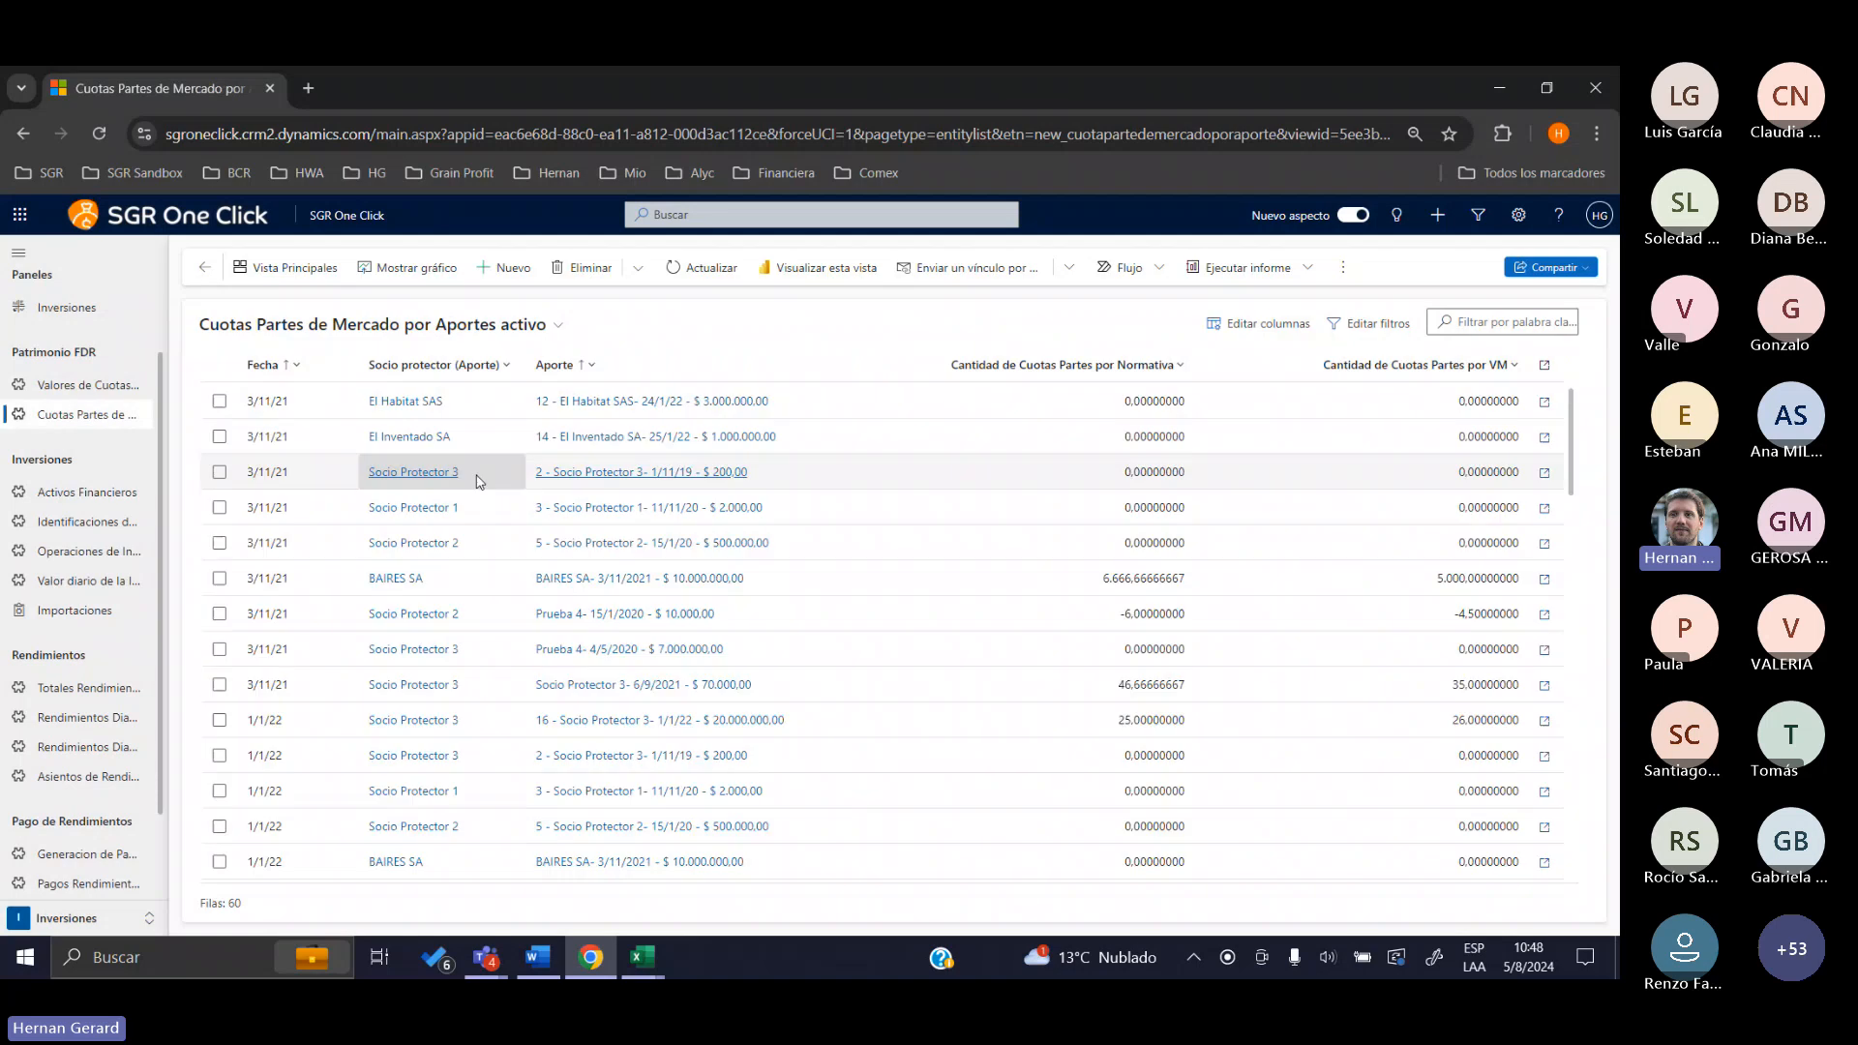
{"action": "left_click", "coordinate": [716, 406]}
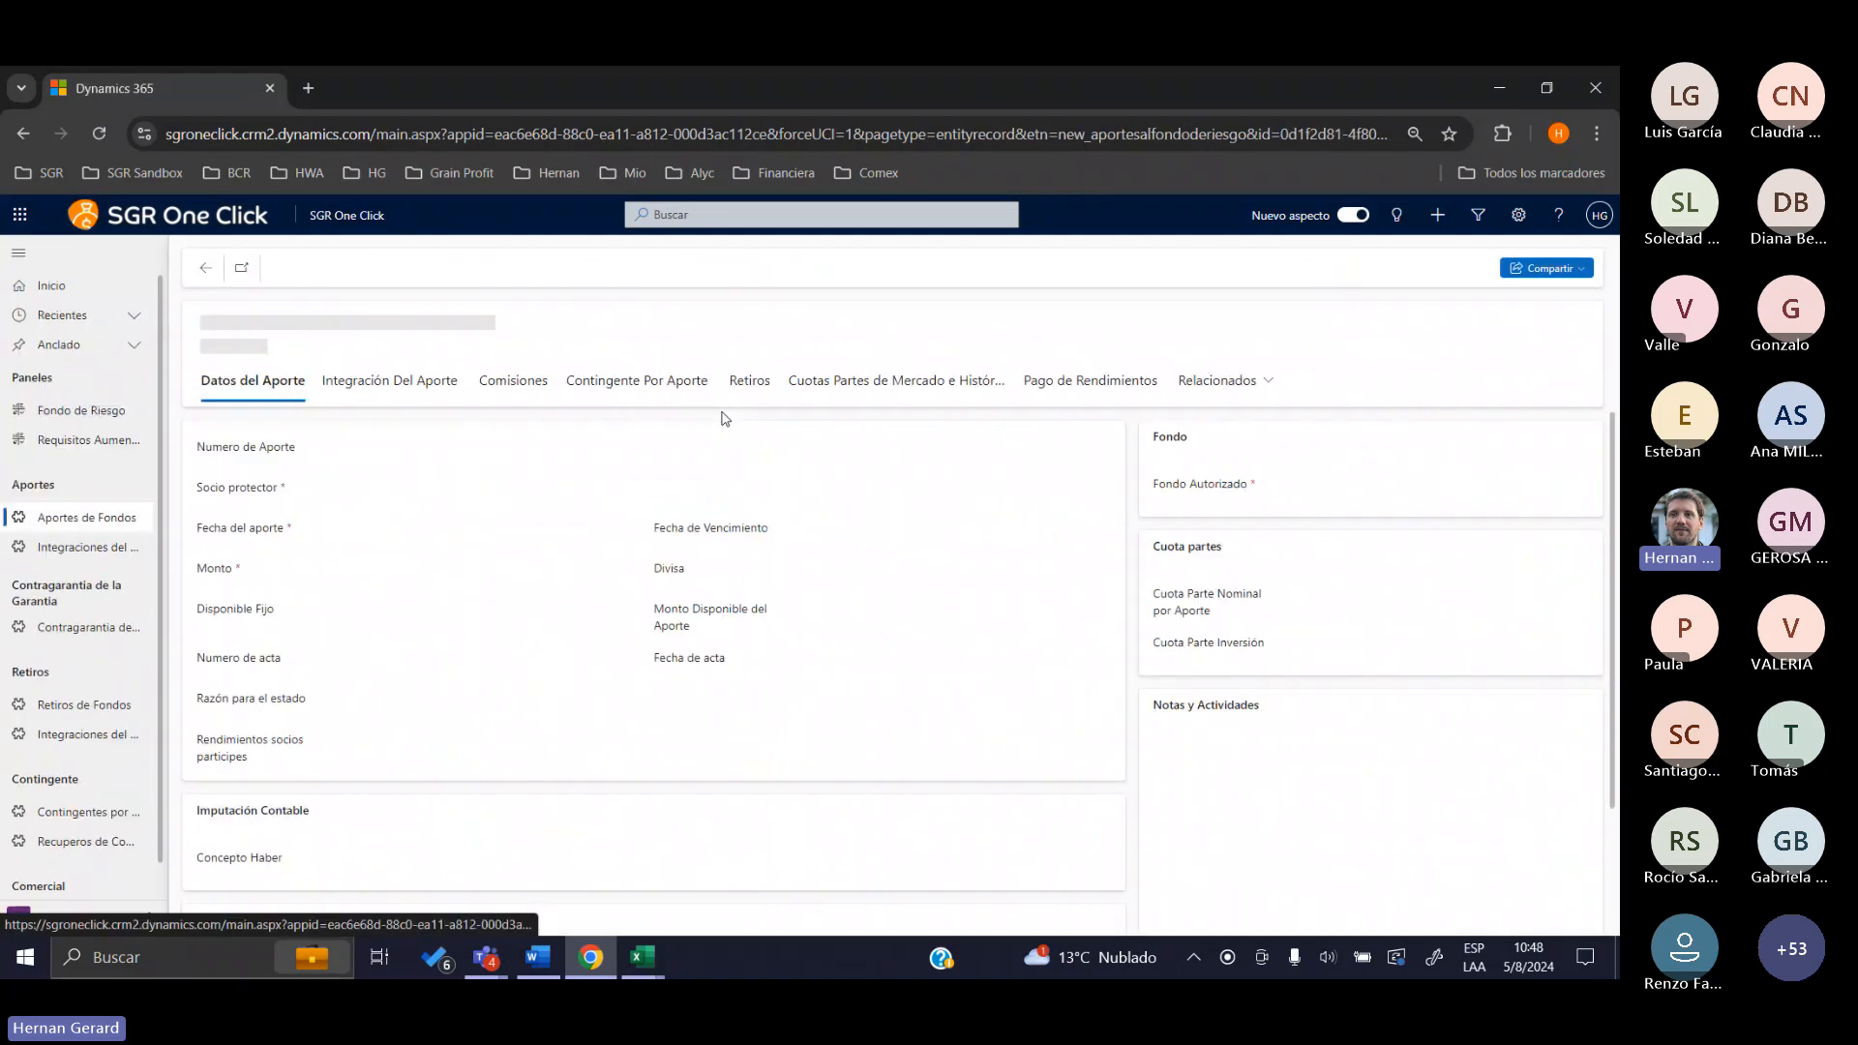
{"action": "left_click", "coordinate": [797, 387]}
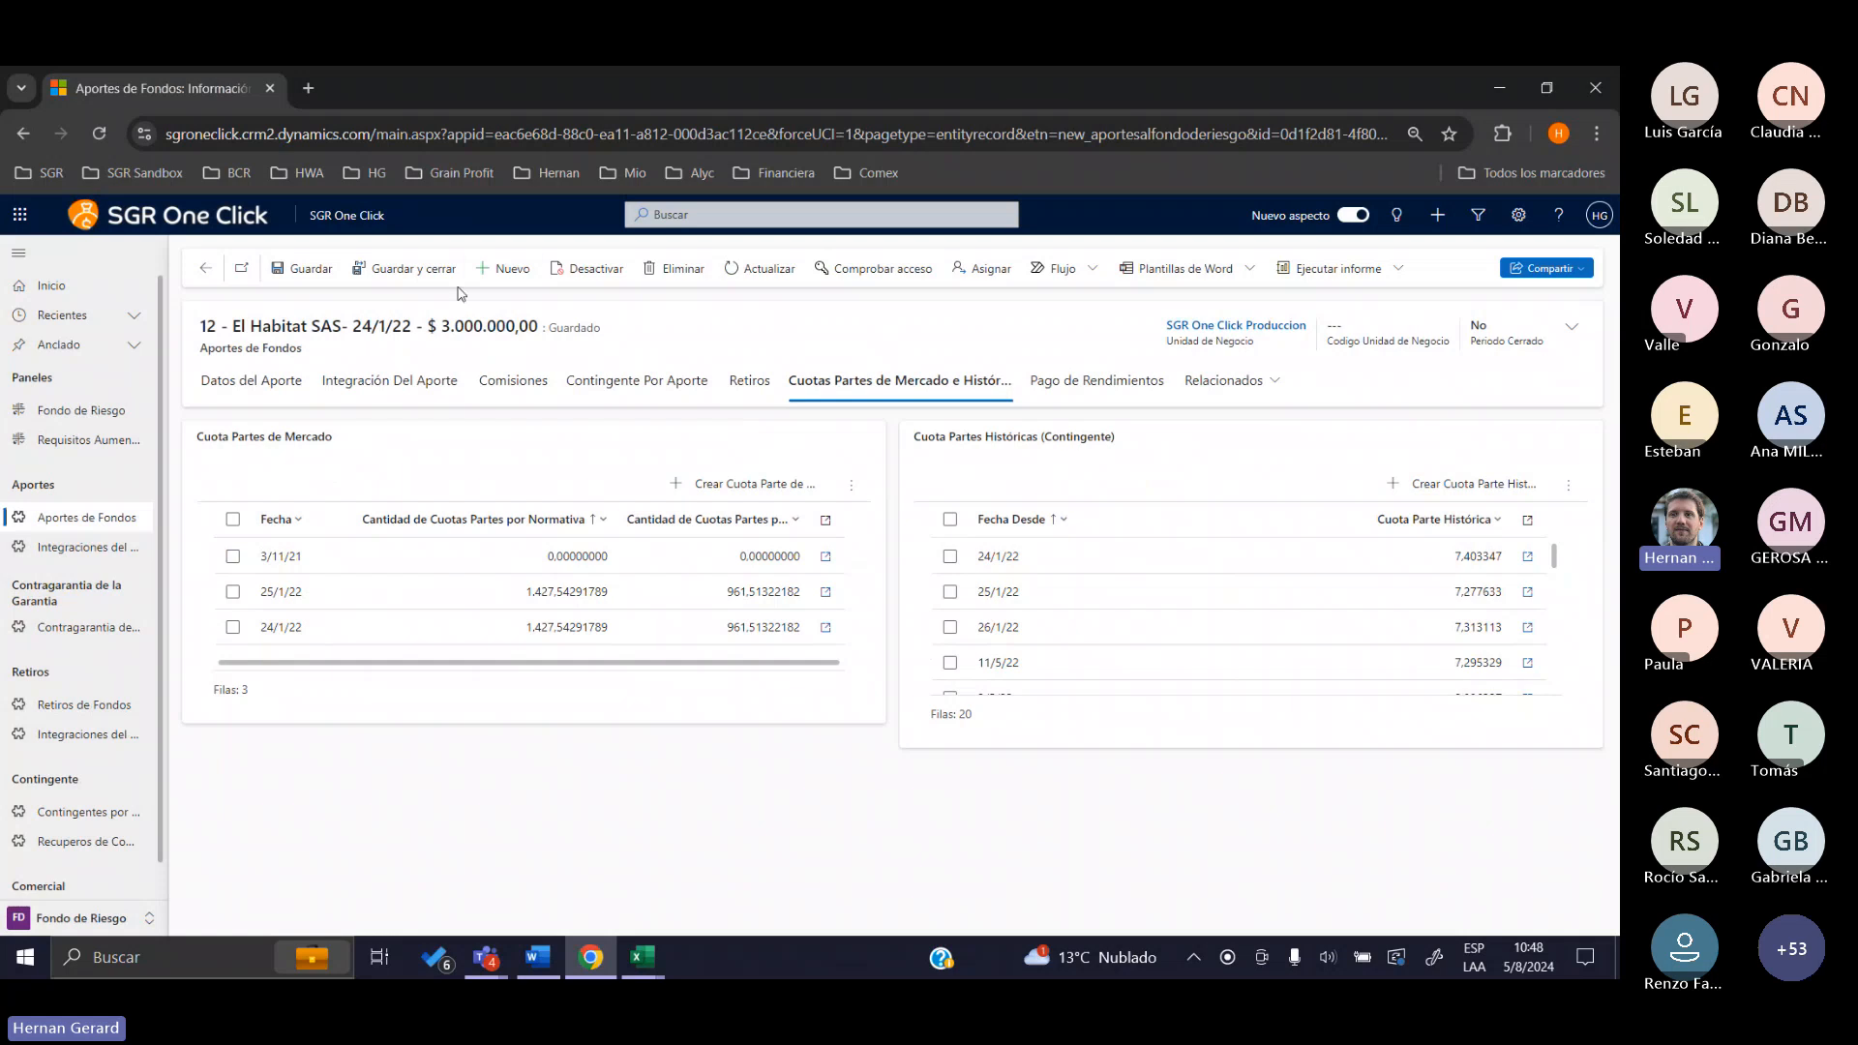
{"action": "left_click_drag", "start_coordinate": [441, 330], "coordinate": [539, 329]}
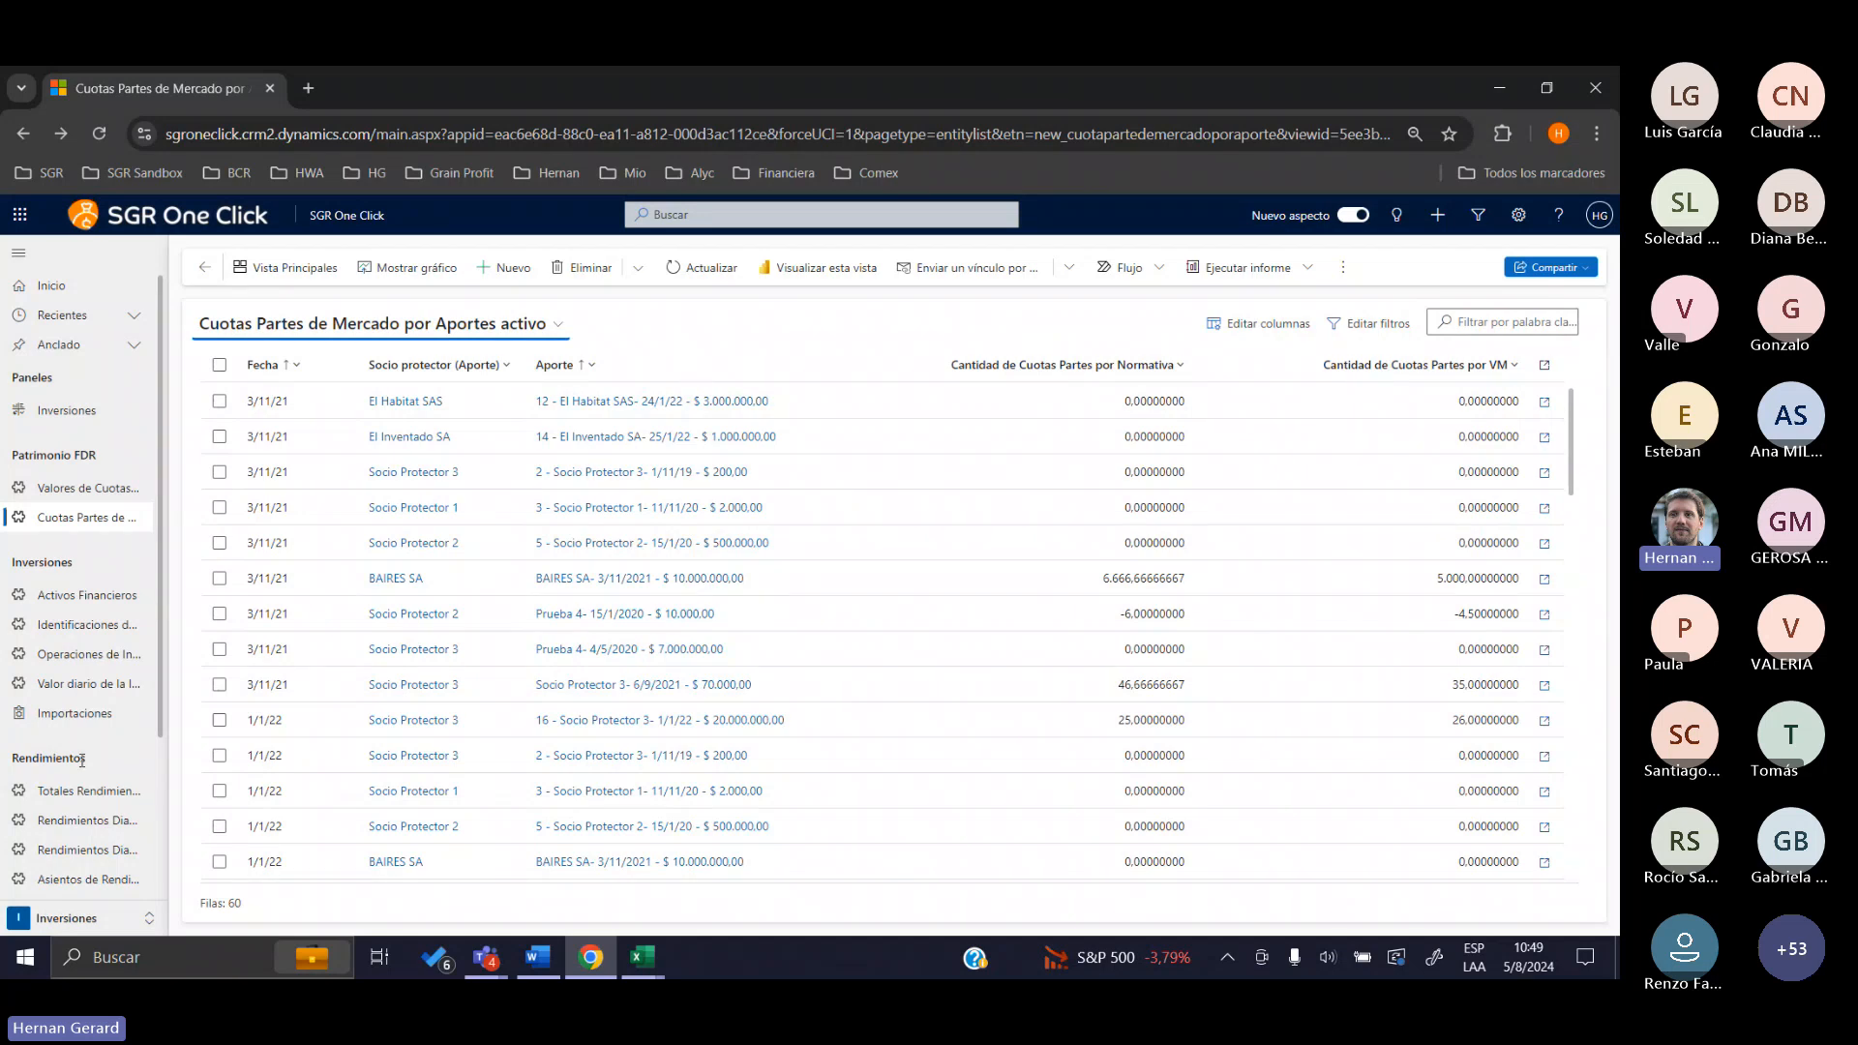
{"action": "left_click_drag", "start_coordinate": [82, 758], "coordinate": [12, 758]}
{"action": "left_click", "coordinate": [12, 758]}
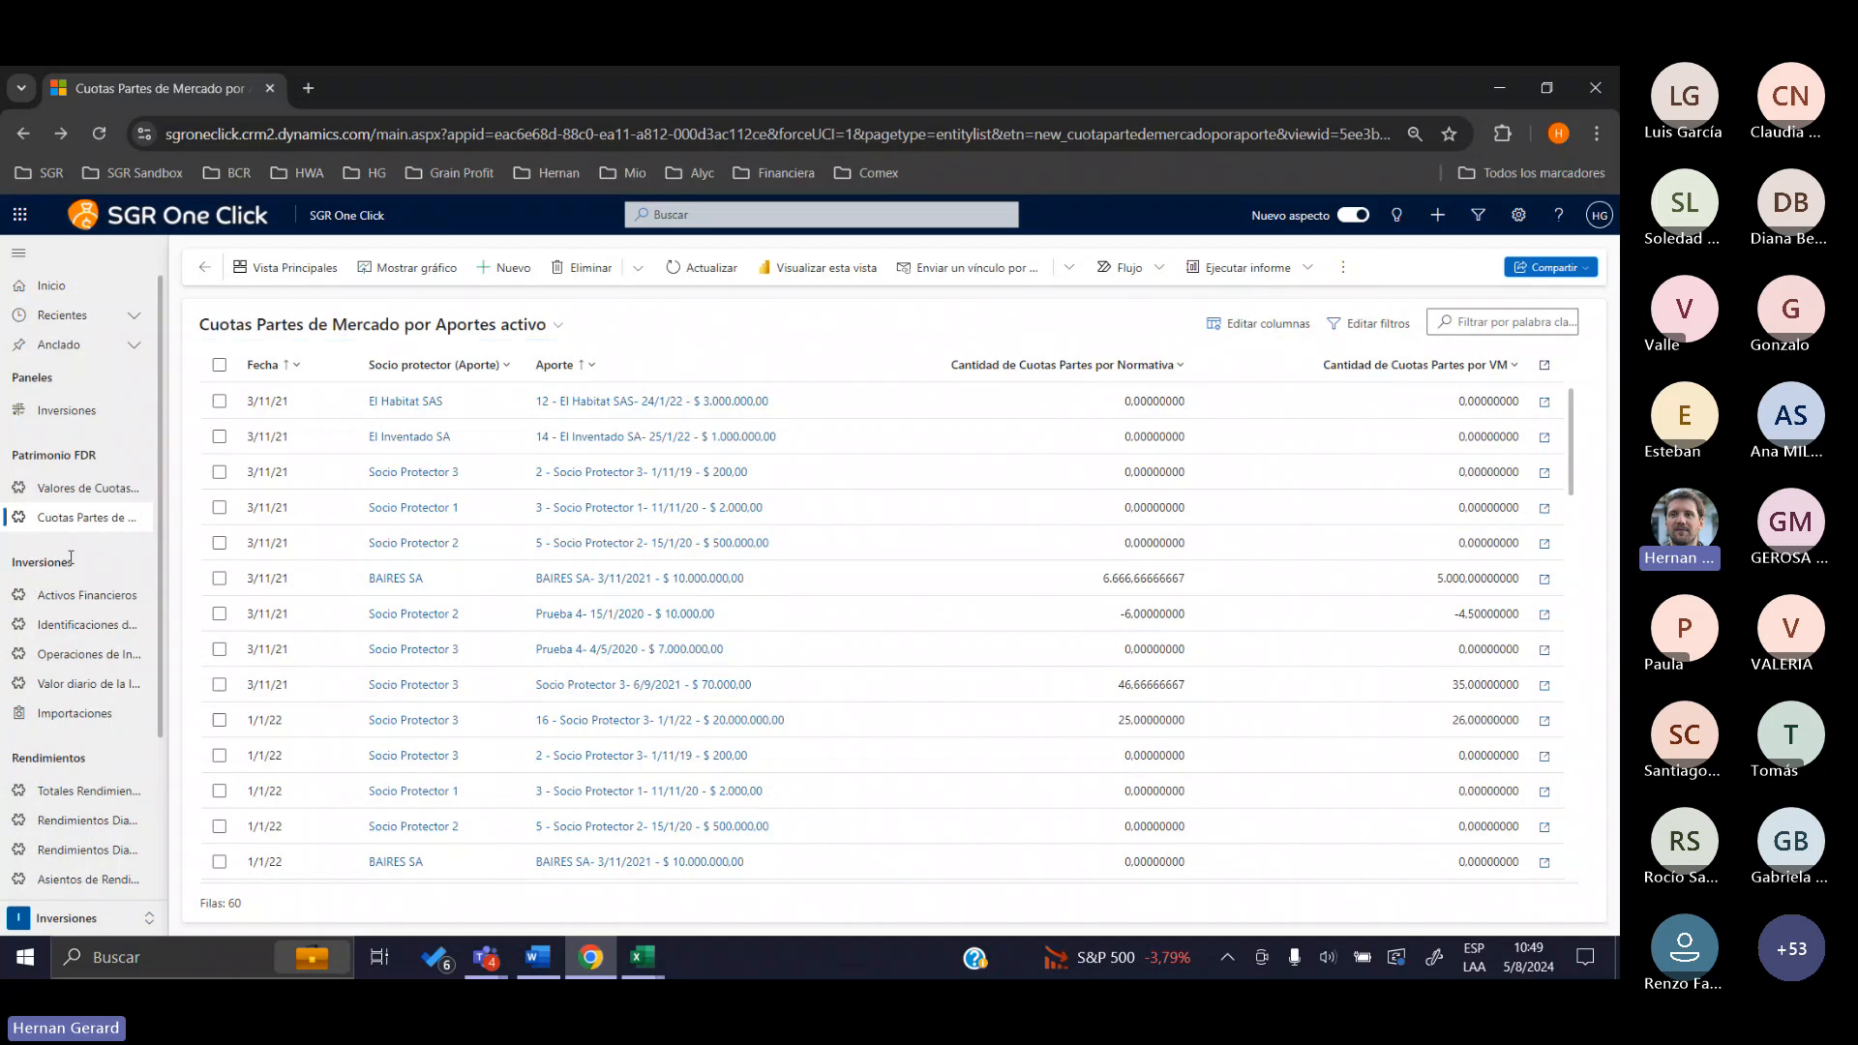
Open the AL41 sovereign bond record from the Activos Financieros list in the Inversiones section
{"action": "left_click_drag", "start_coordinate": [71, 558], "coordinate": [9, 561]}
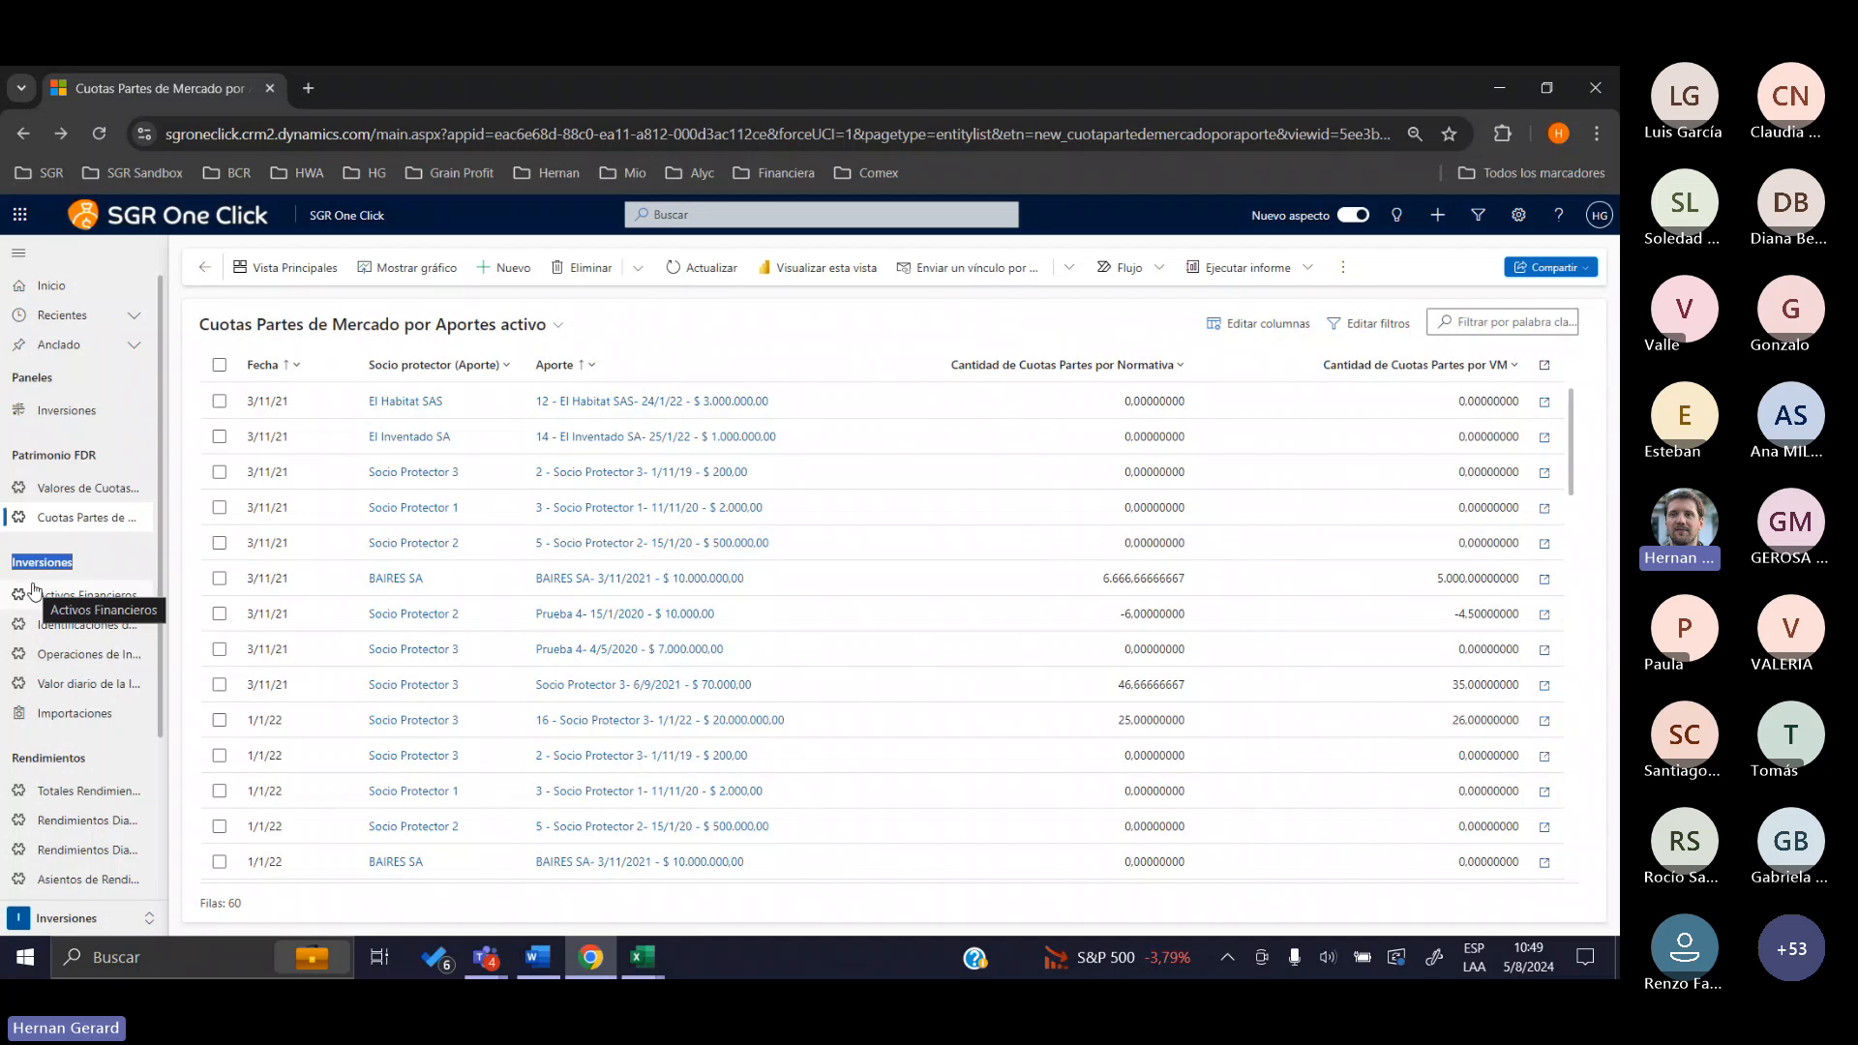
{"action": "left_click", "coordinate": [87, 564]}
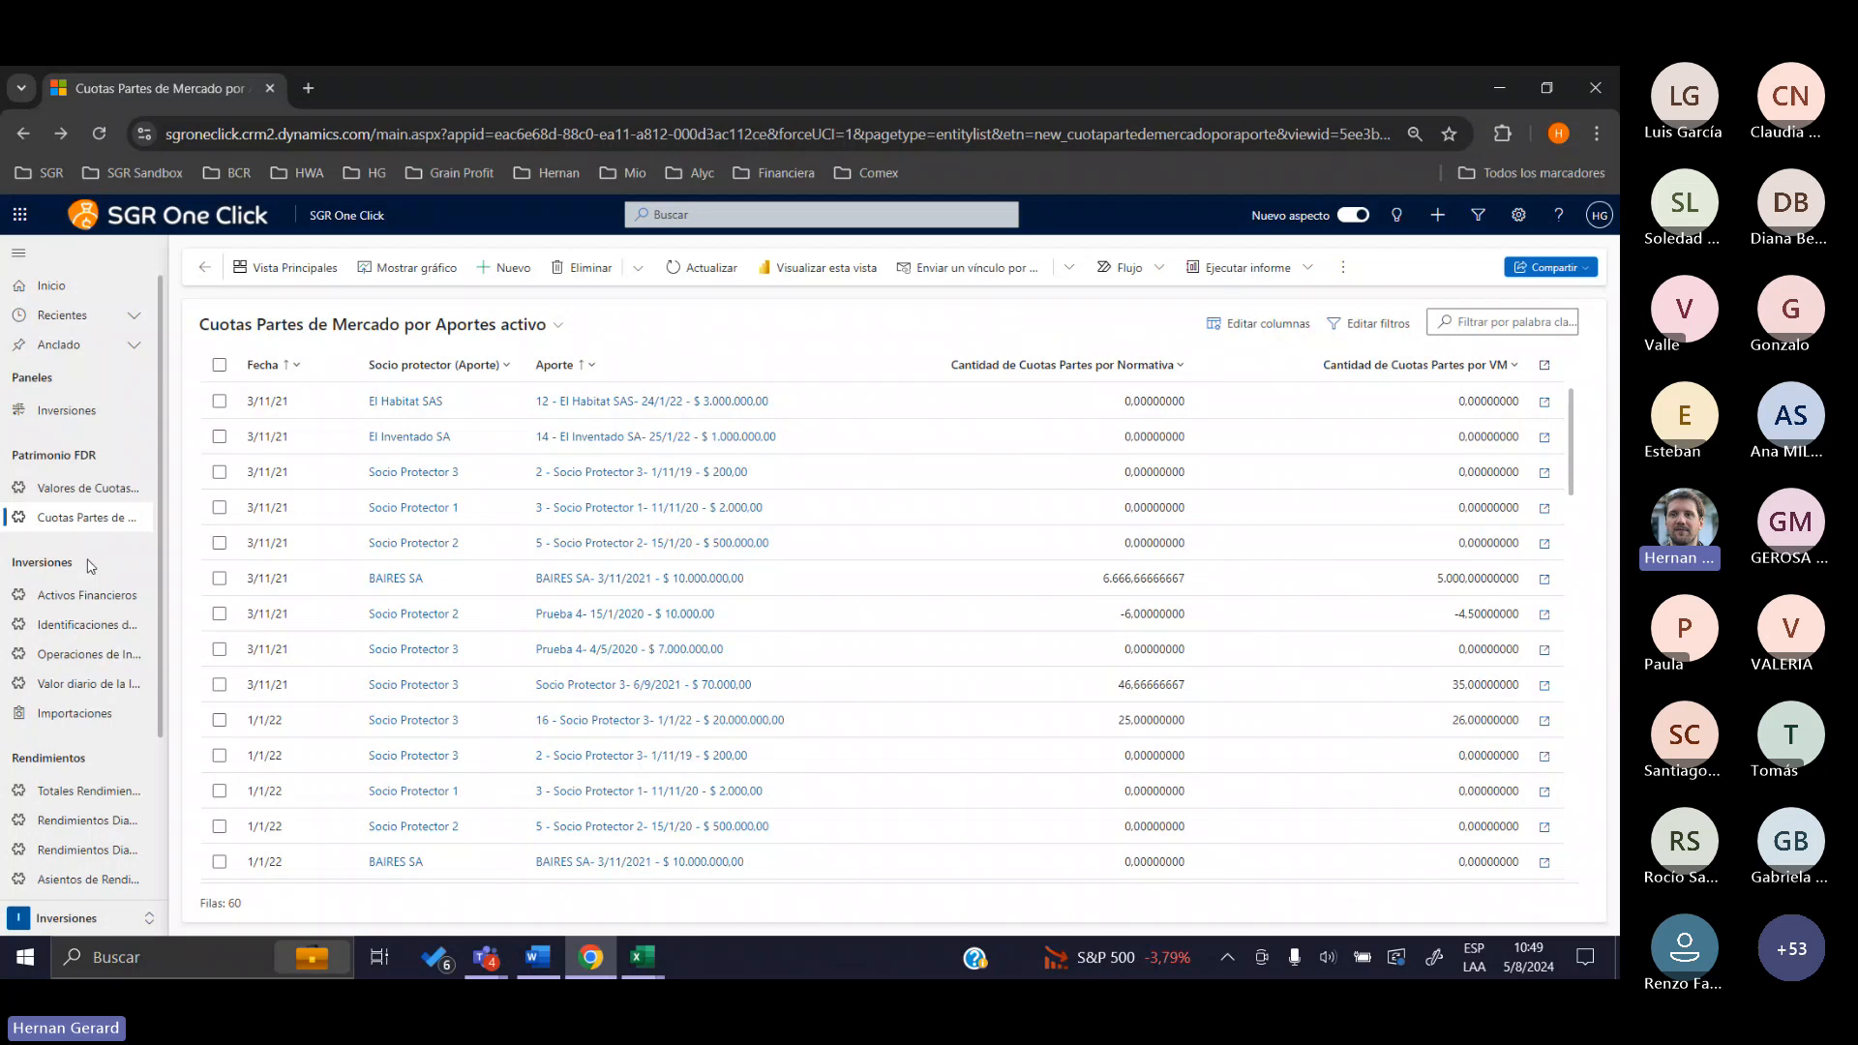
{"action": "left_click", "coordinate": [89, 597]}
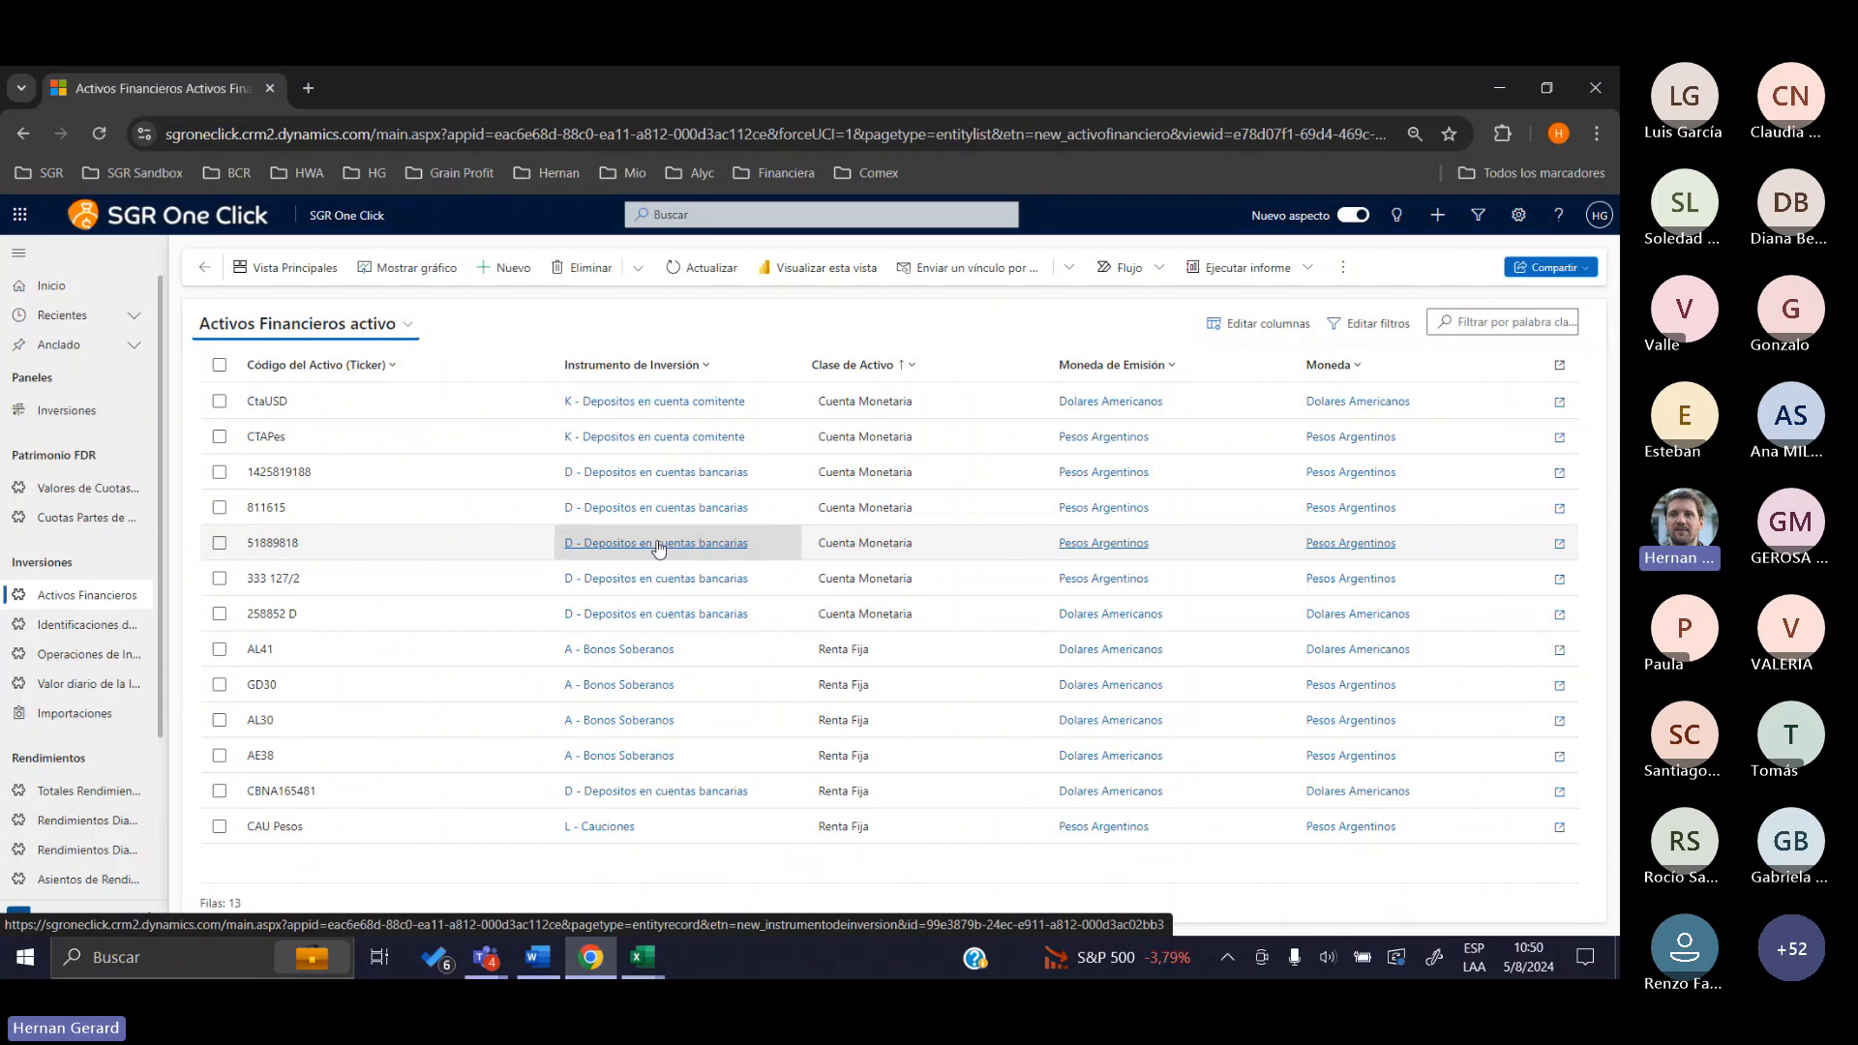
{"action": "double_click", "coordinate": [467, 648]}
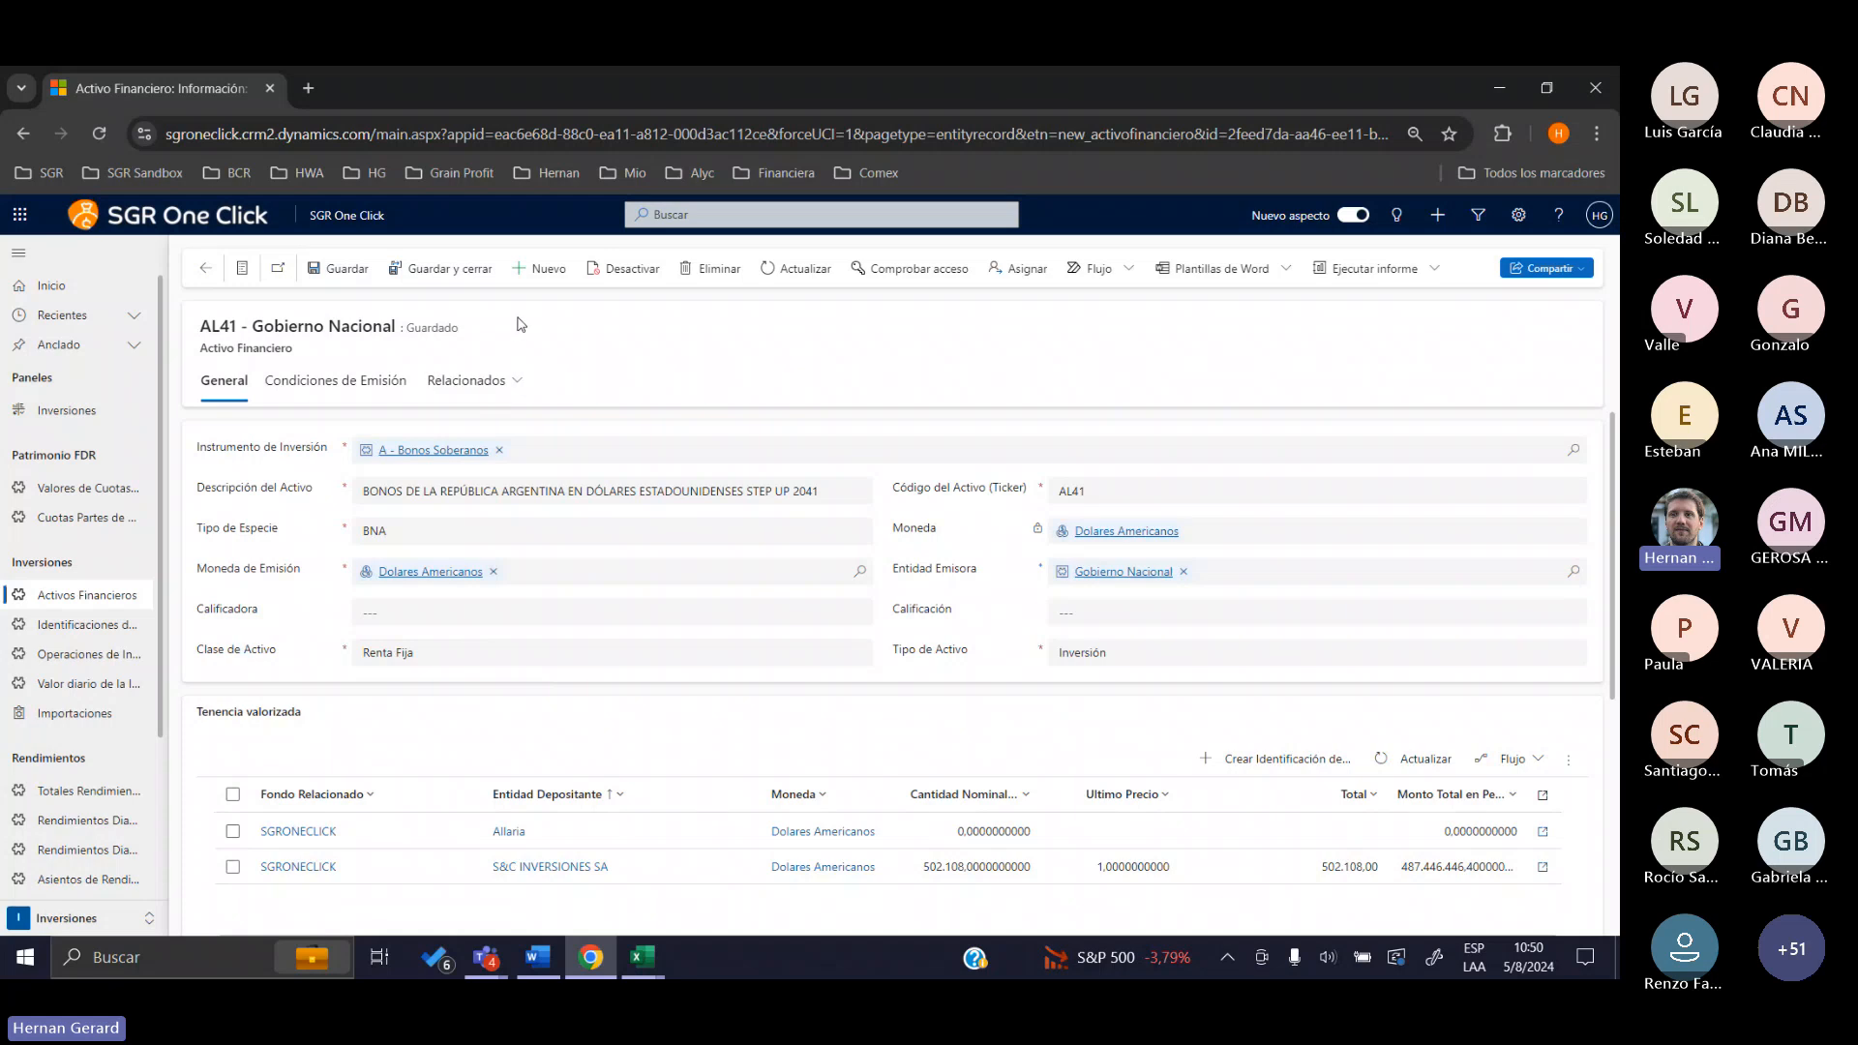
View a blank Activo Financiero form, then return to AL41 and review its Instrumento de Inversión and Descripción del Activo fields
{"action": "left_click", "coordinate": [534, 281]}
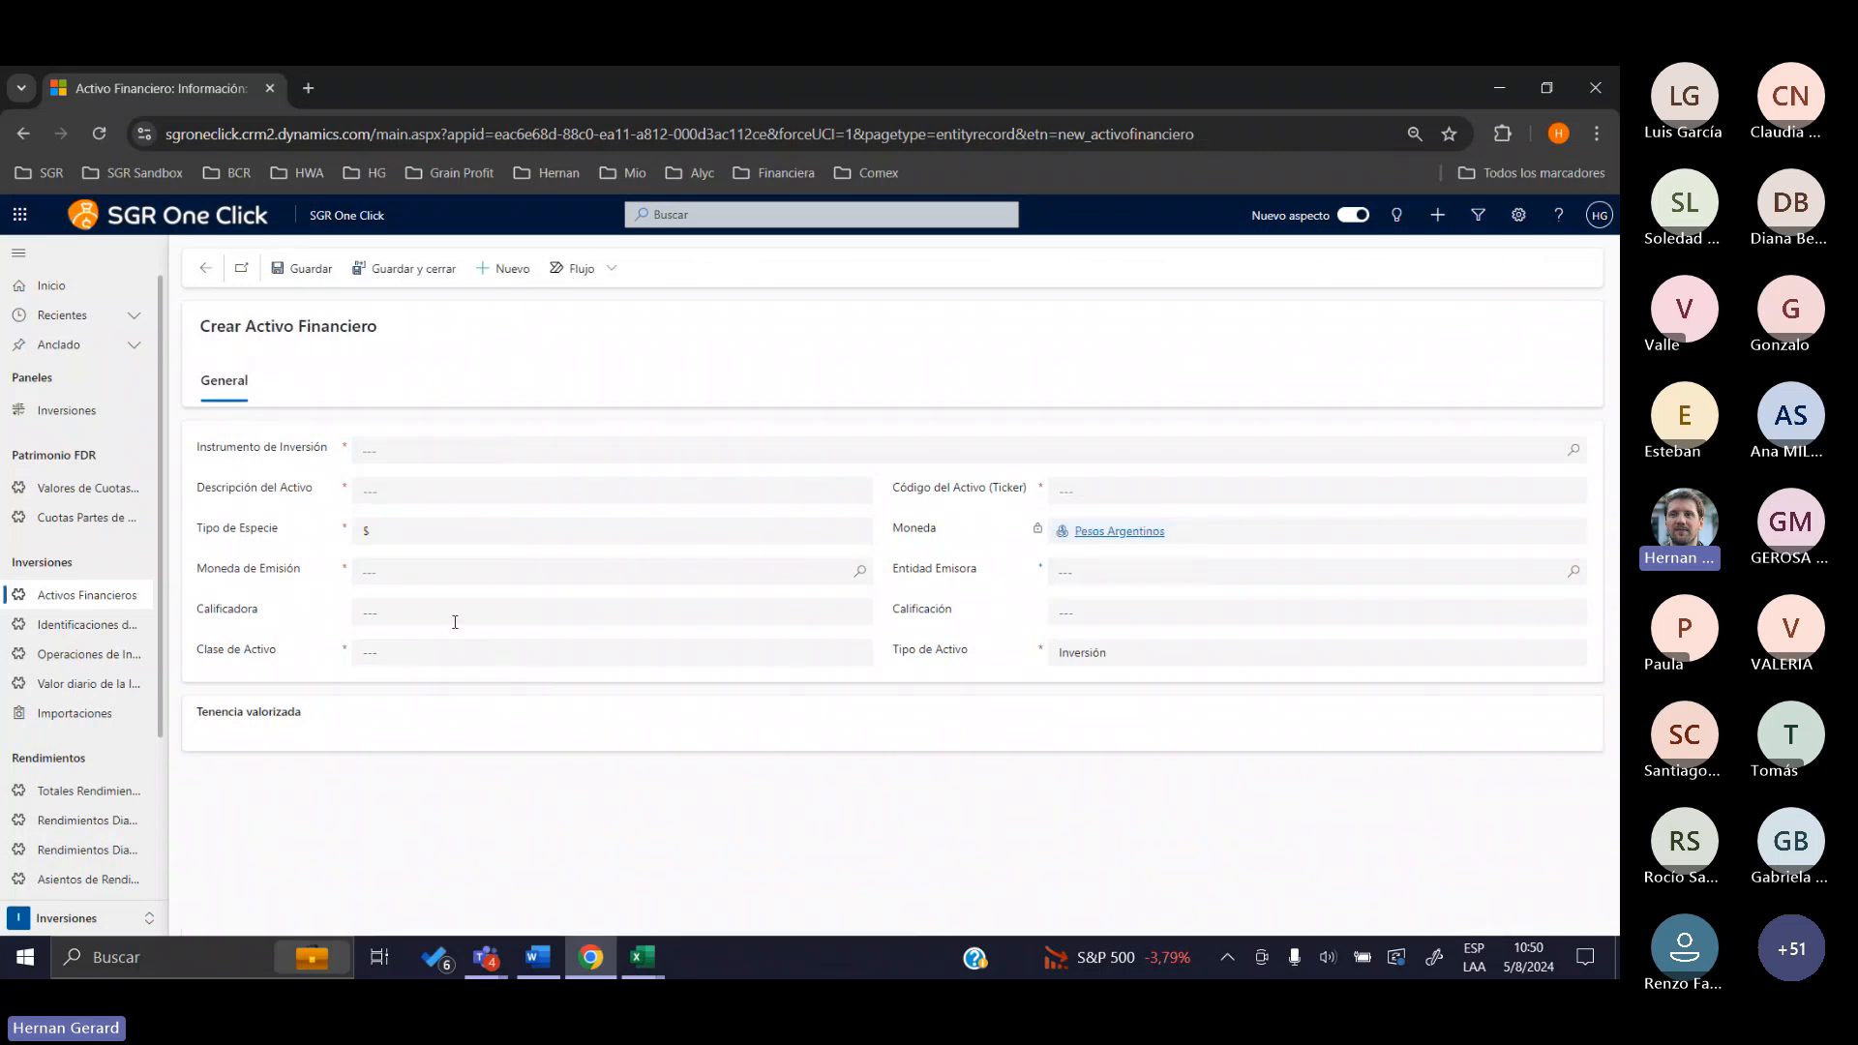
{"action": "left_click", "coordinate": [204, 271]}
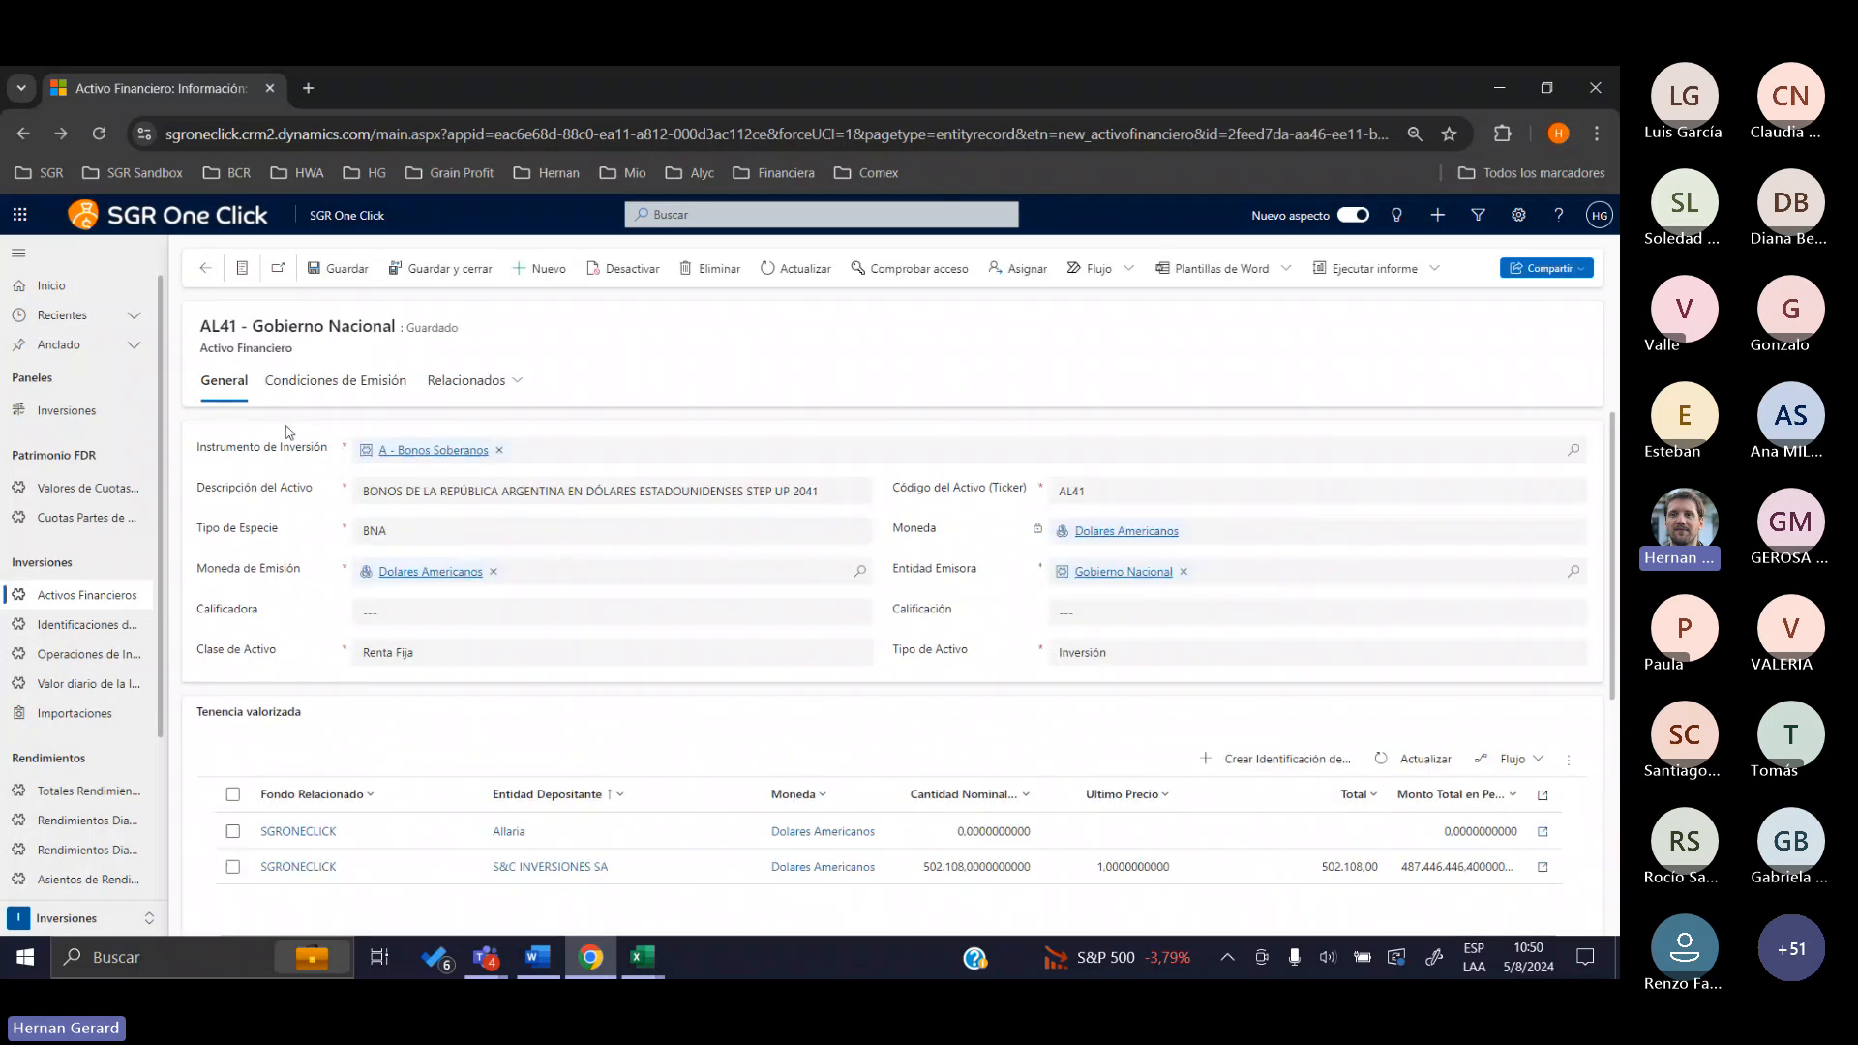
{"action": "left_click_drag", "start_coordinate": [329, 451], "coordinate": [236, 469]}
{"action": "left_click", "coordinate": [191, 494], "text": "shift"}
{"action": "left_click", "coordinate": [241, 503]}
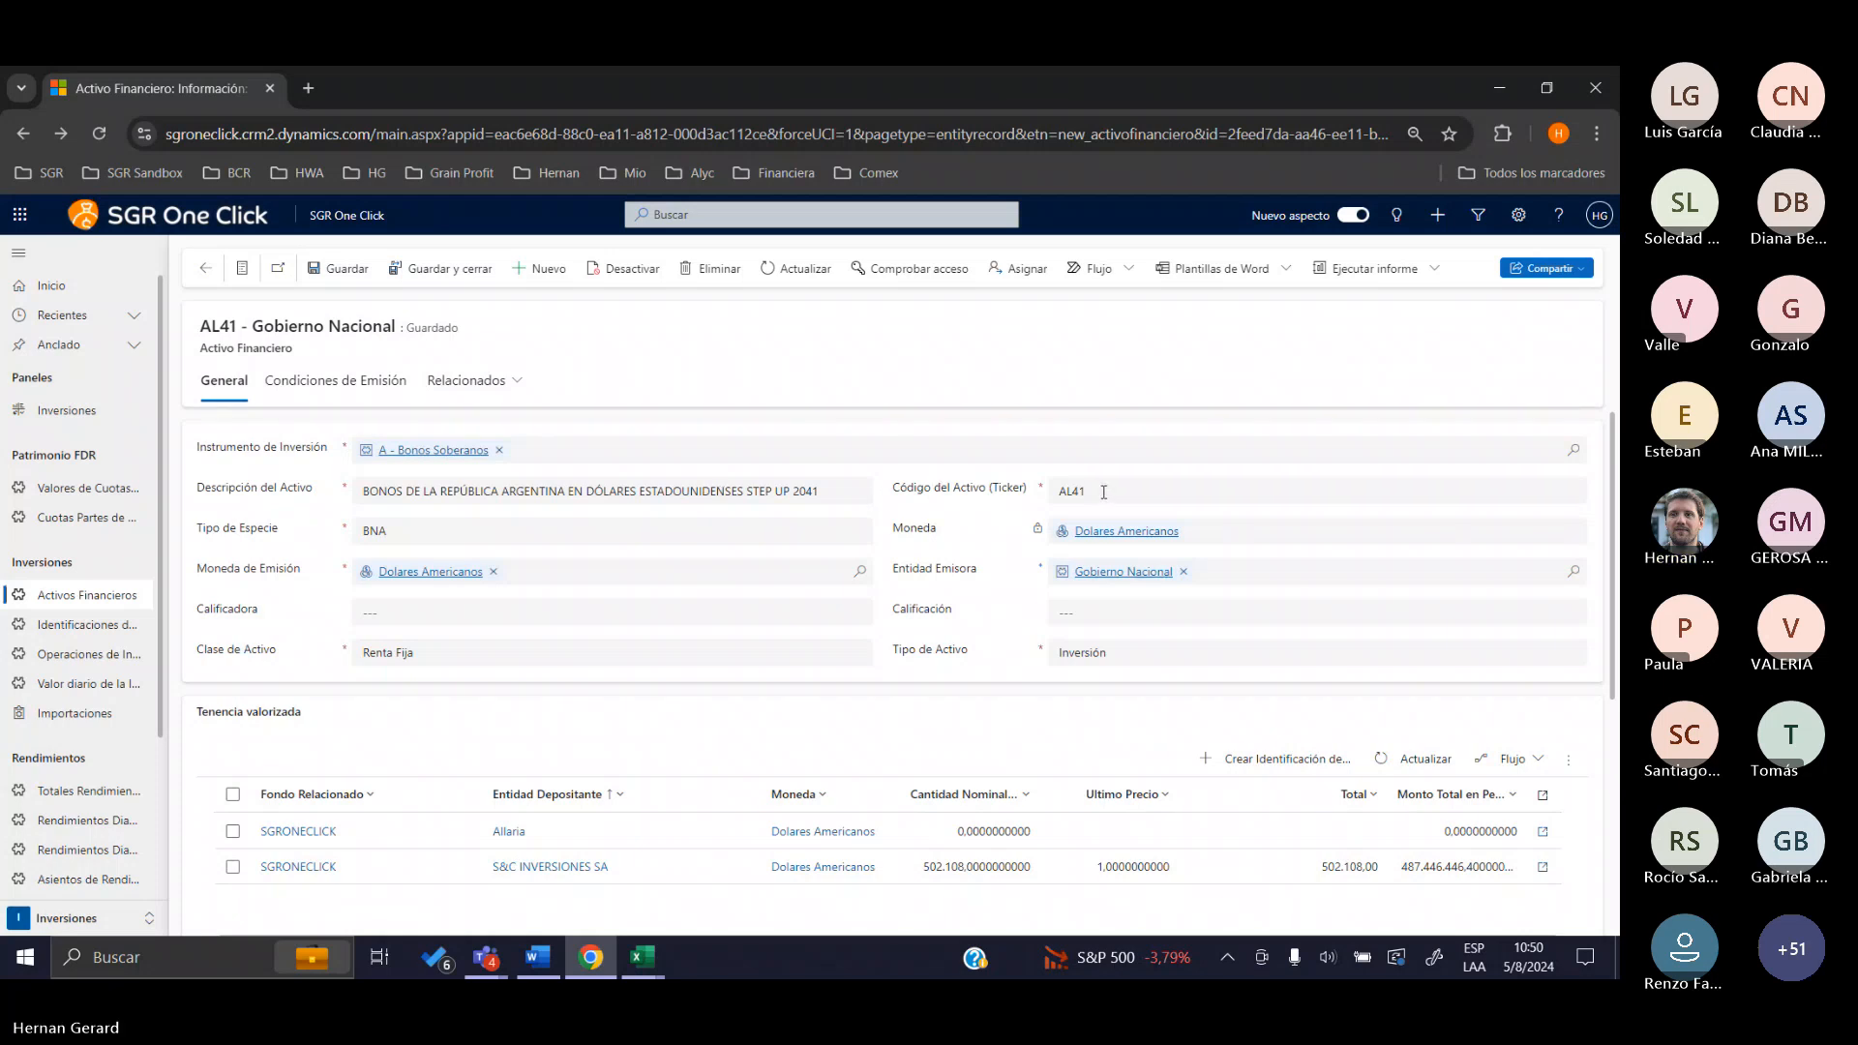
Review AL41's Tipo de Especie options, keeping BNA selected, and look over its Precios de Cierre list
{"action": "left_click", "coordinate": [682, 531]}
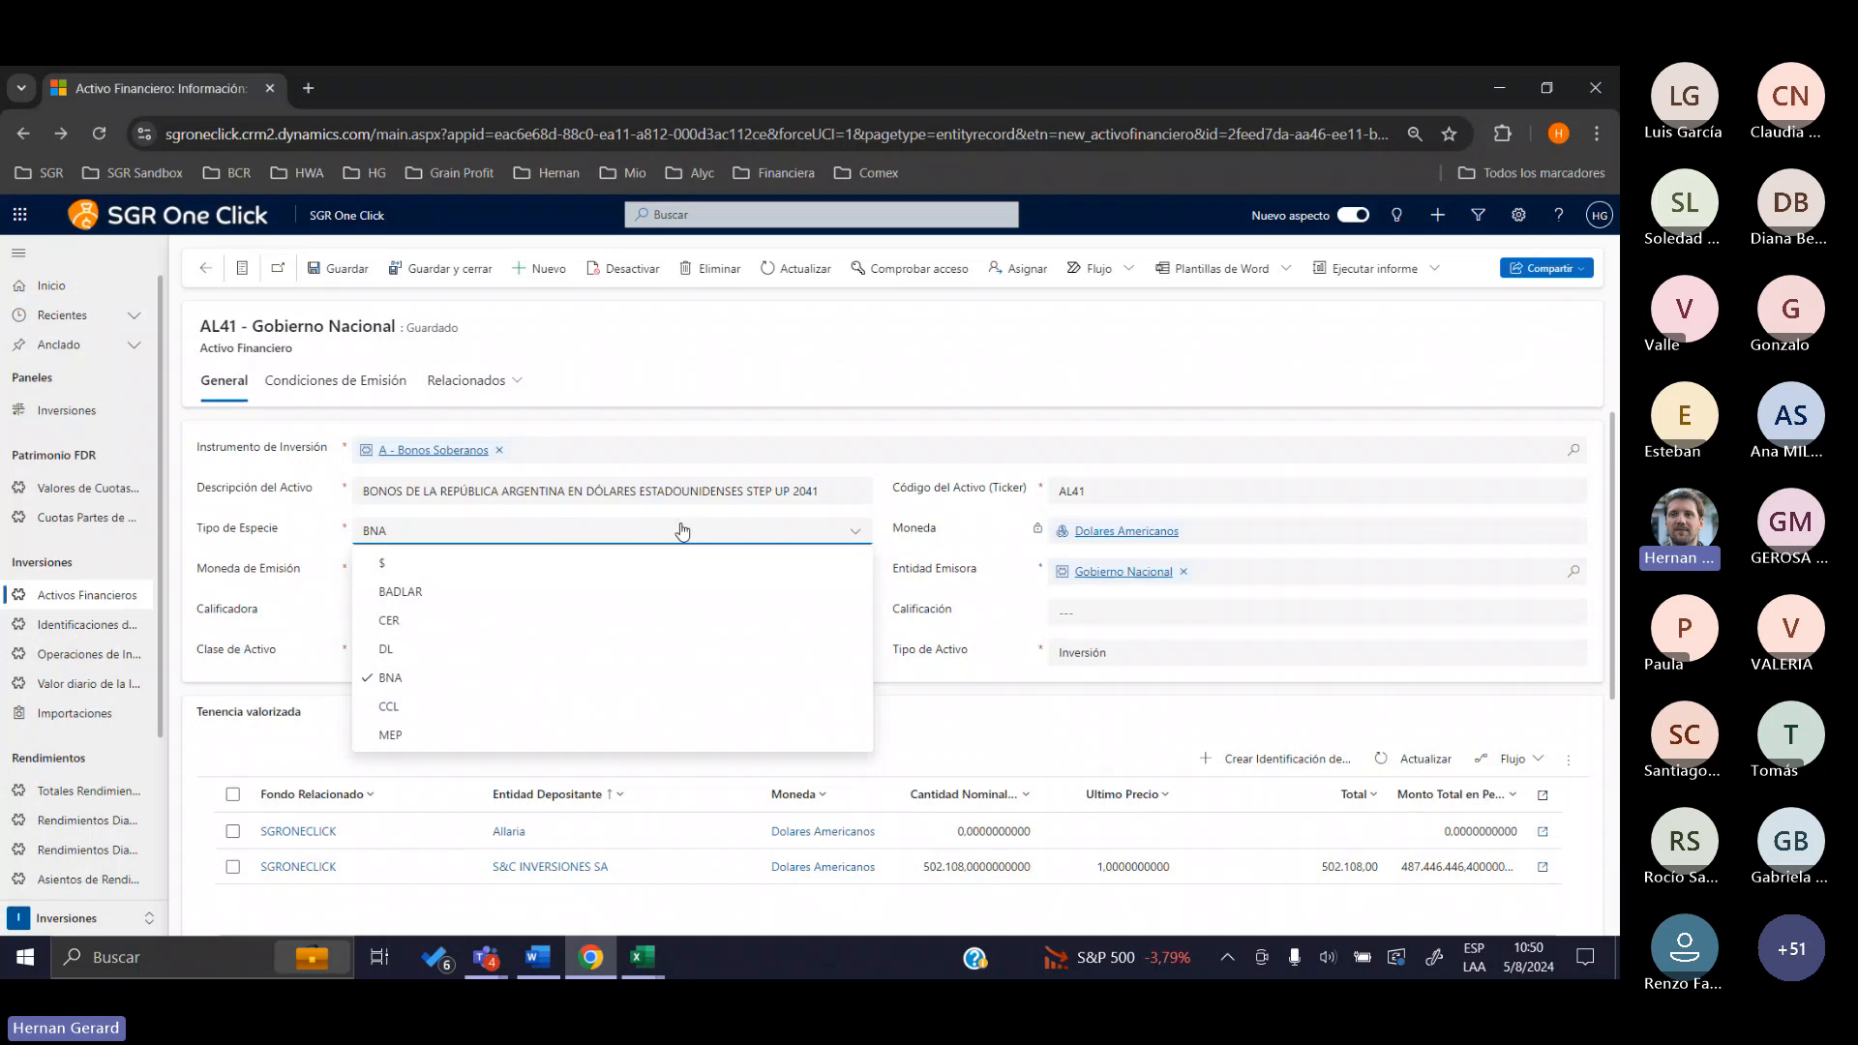
{"action": "left_click", "coordinate": [684, 532]}
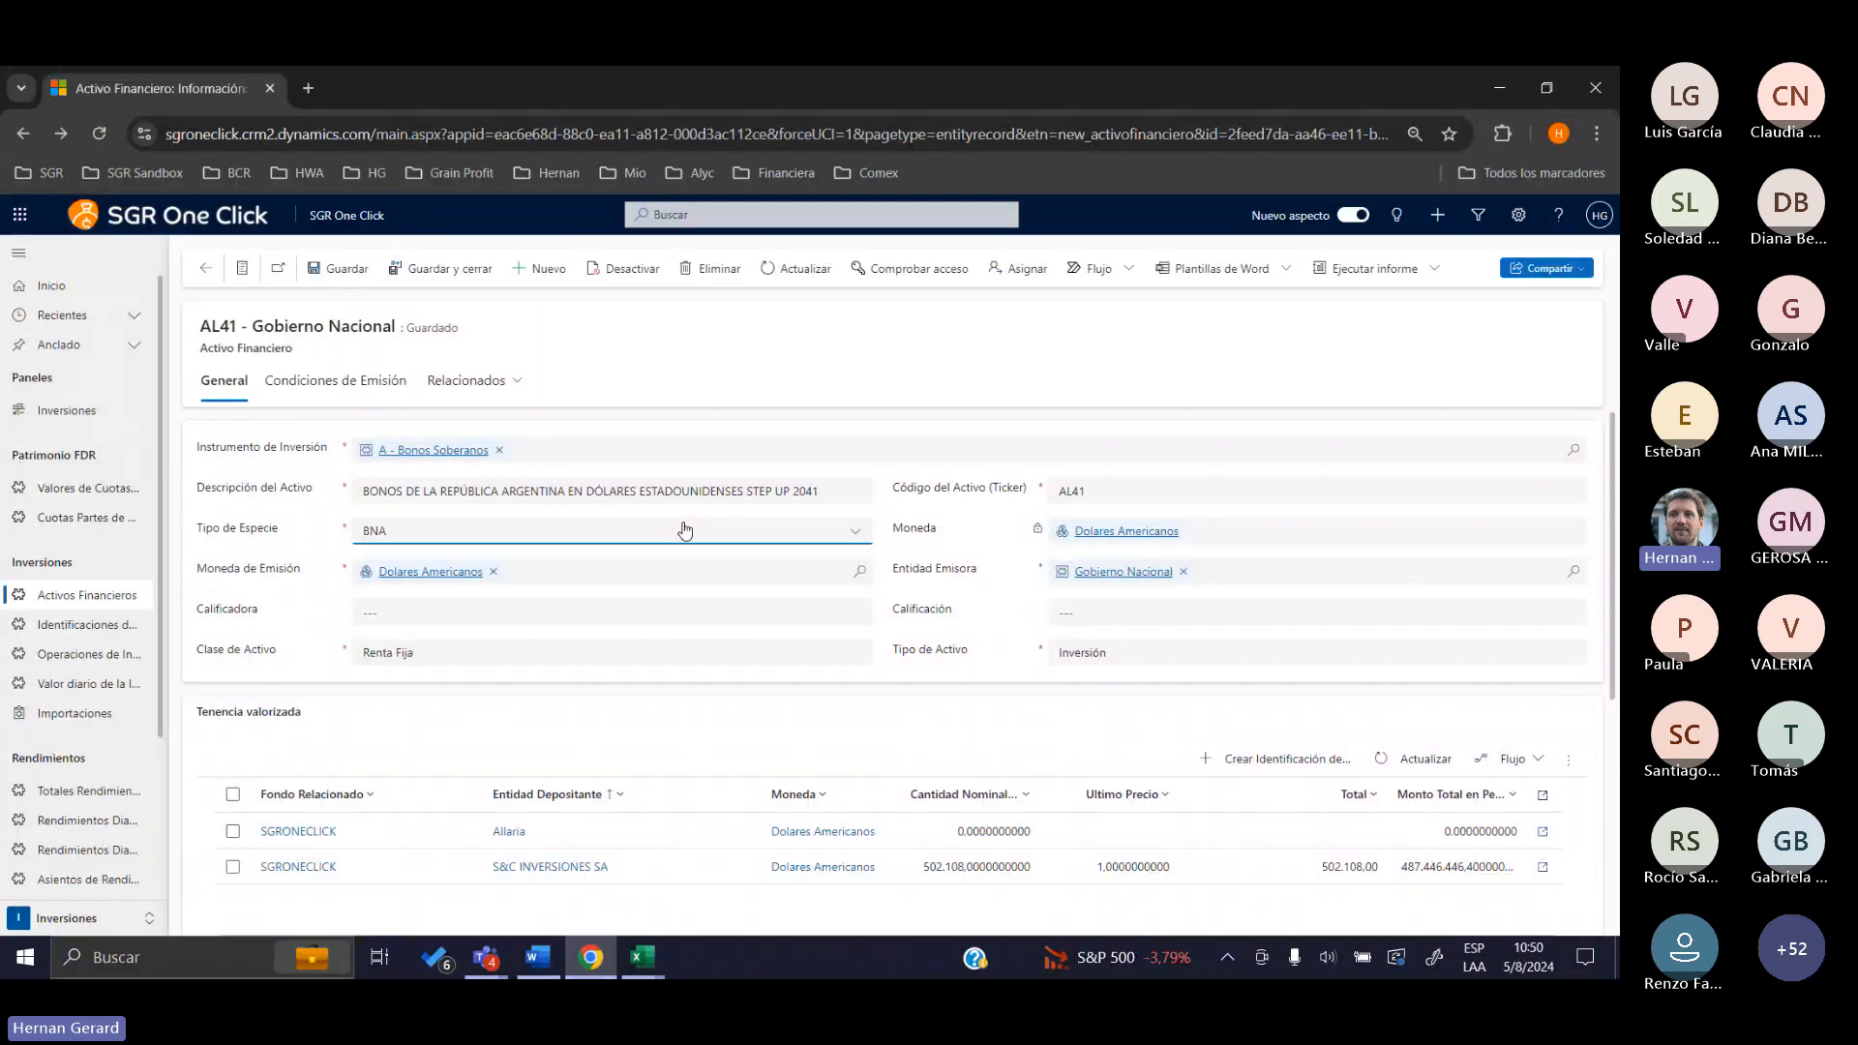
{"action": "left_click", "coordinate": [685, 529]}
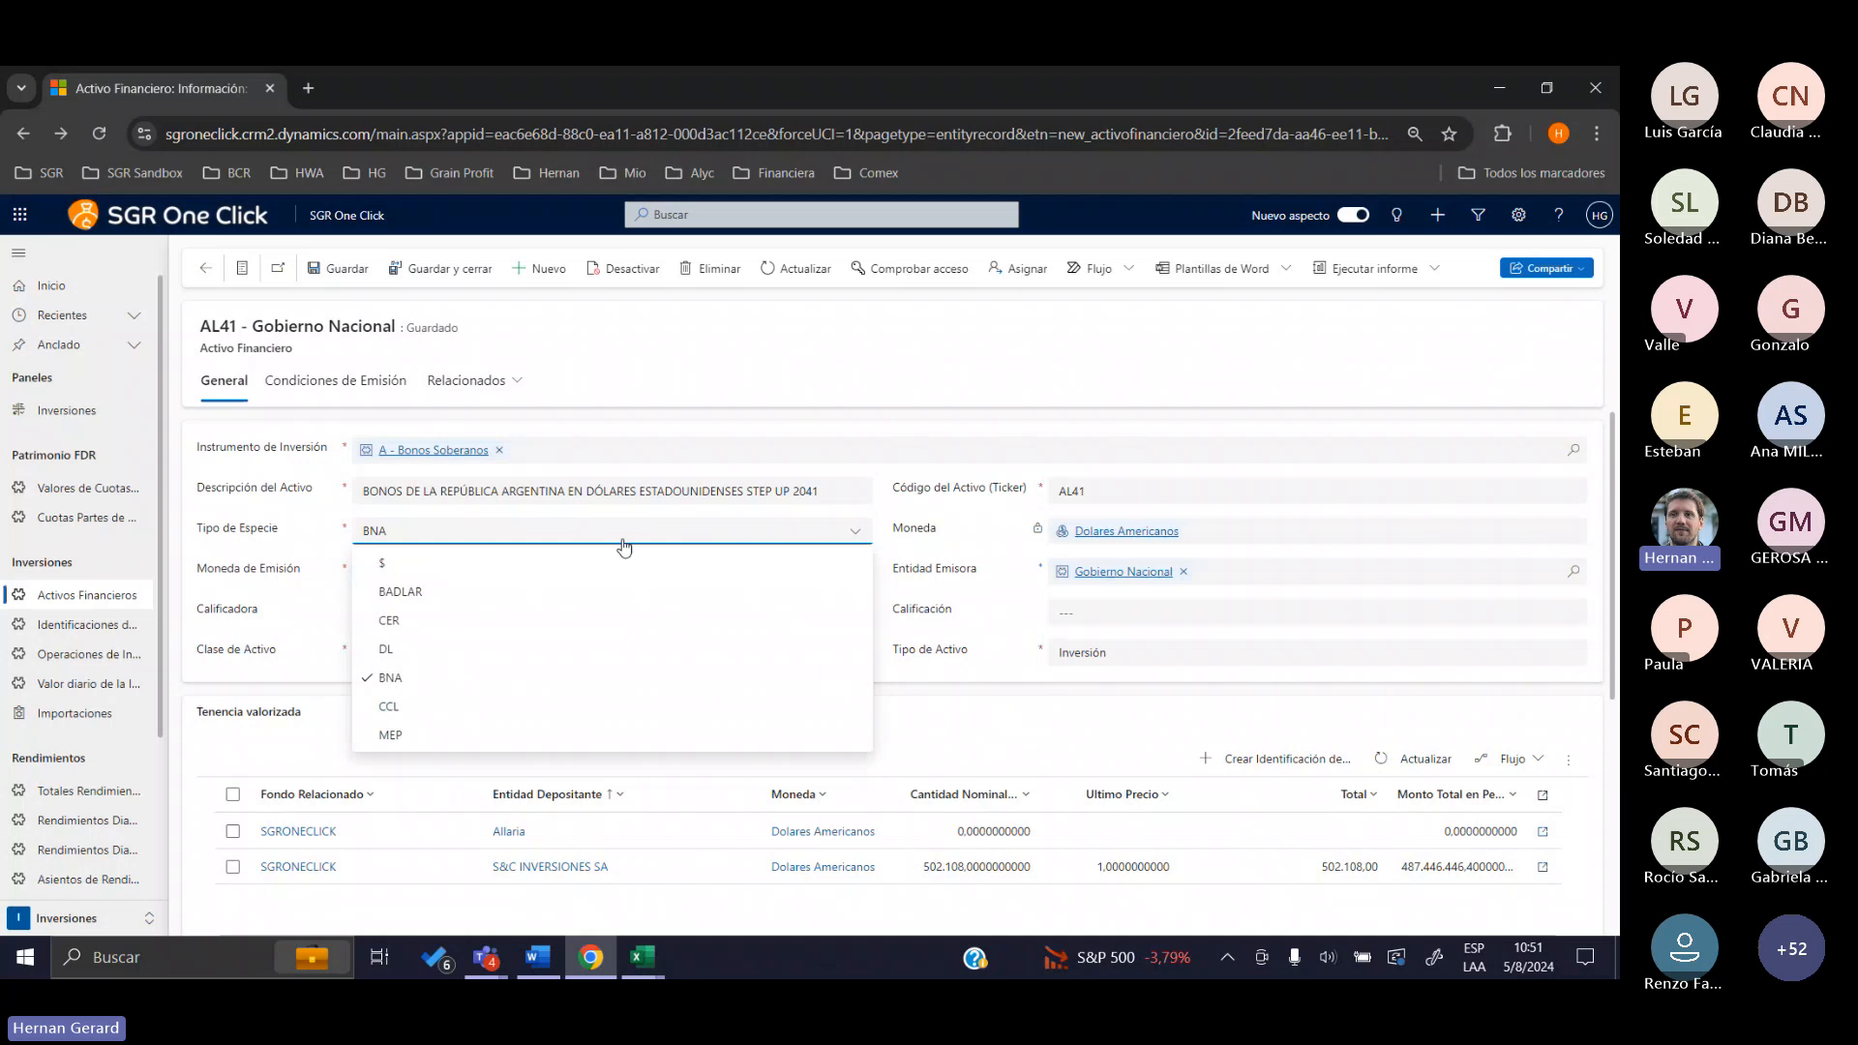
{"action": "left_click", "coordinate": [388, 681]}
{"action": "scroll", "coordinate": [320, 617], "scroll_direction": "down", "scroll_amount": 4}
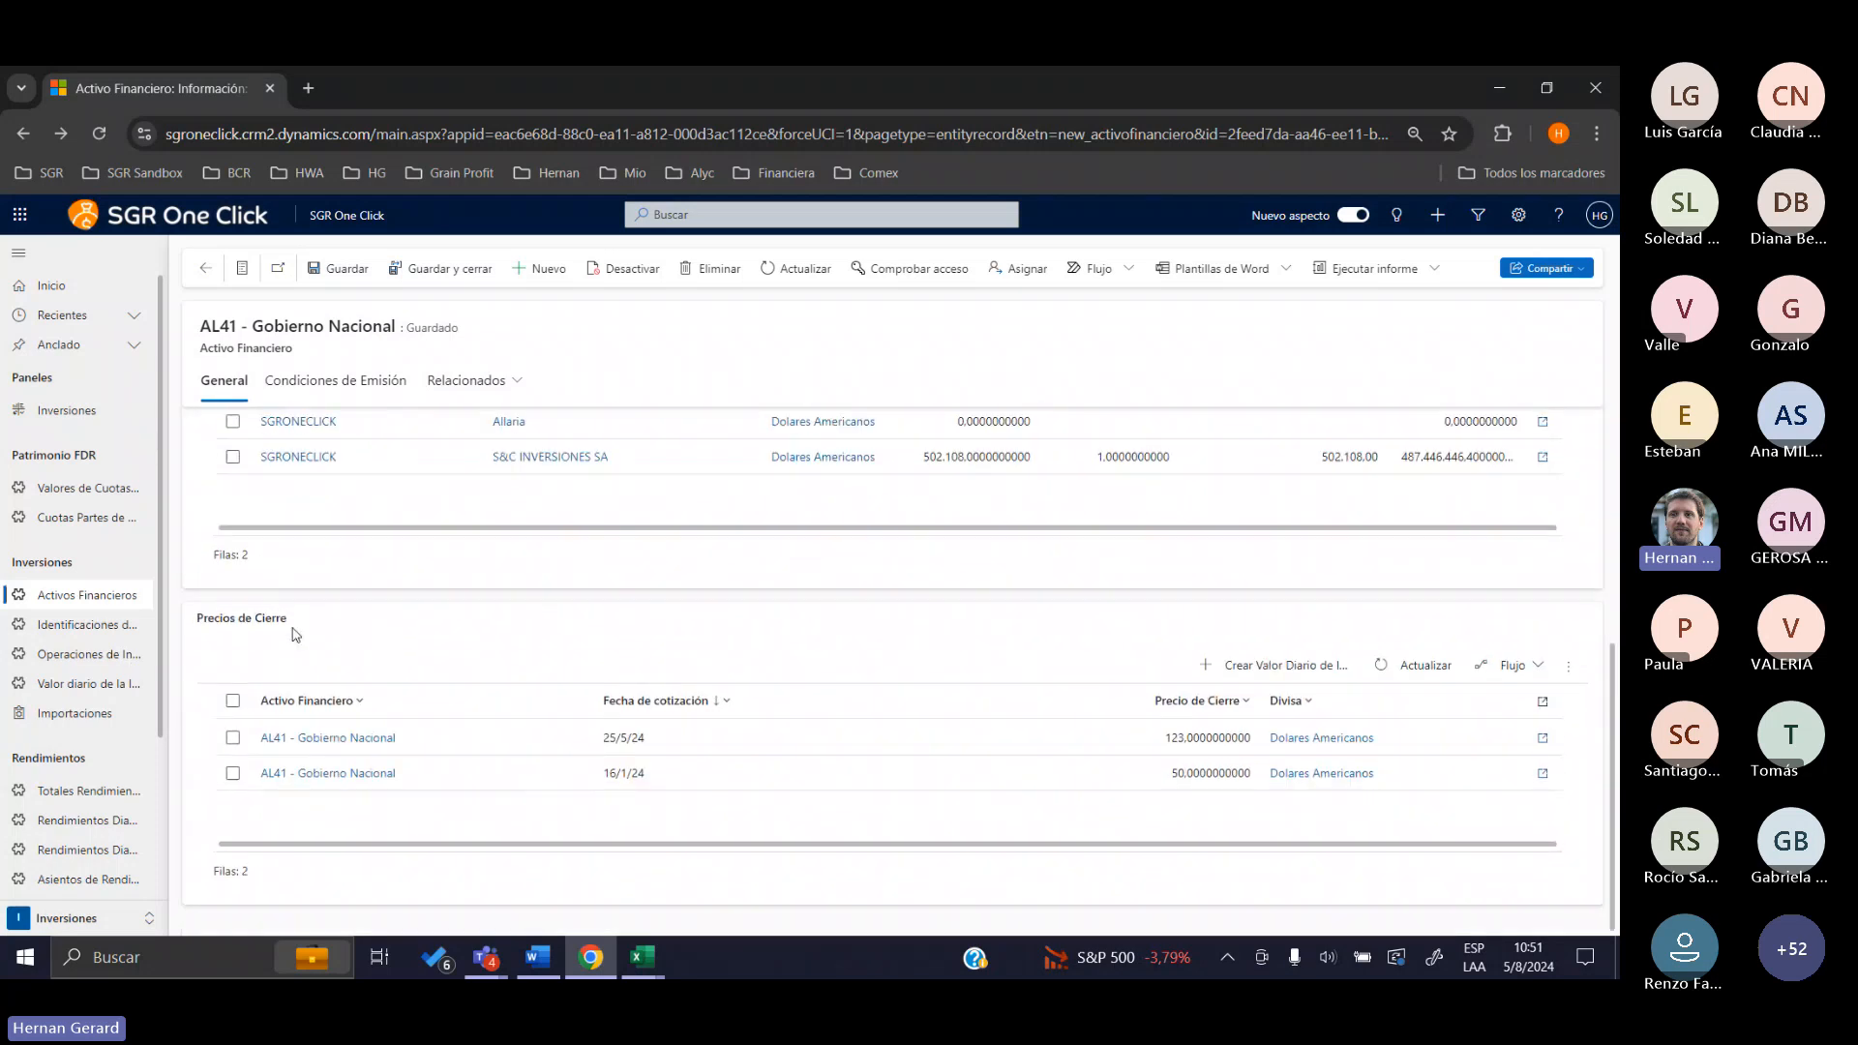
{"action": "scroll", "coordinate": [441, 765], "scroll_direction": "up", "scroll_amount": 4}
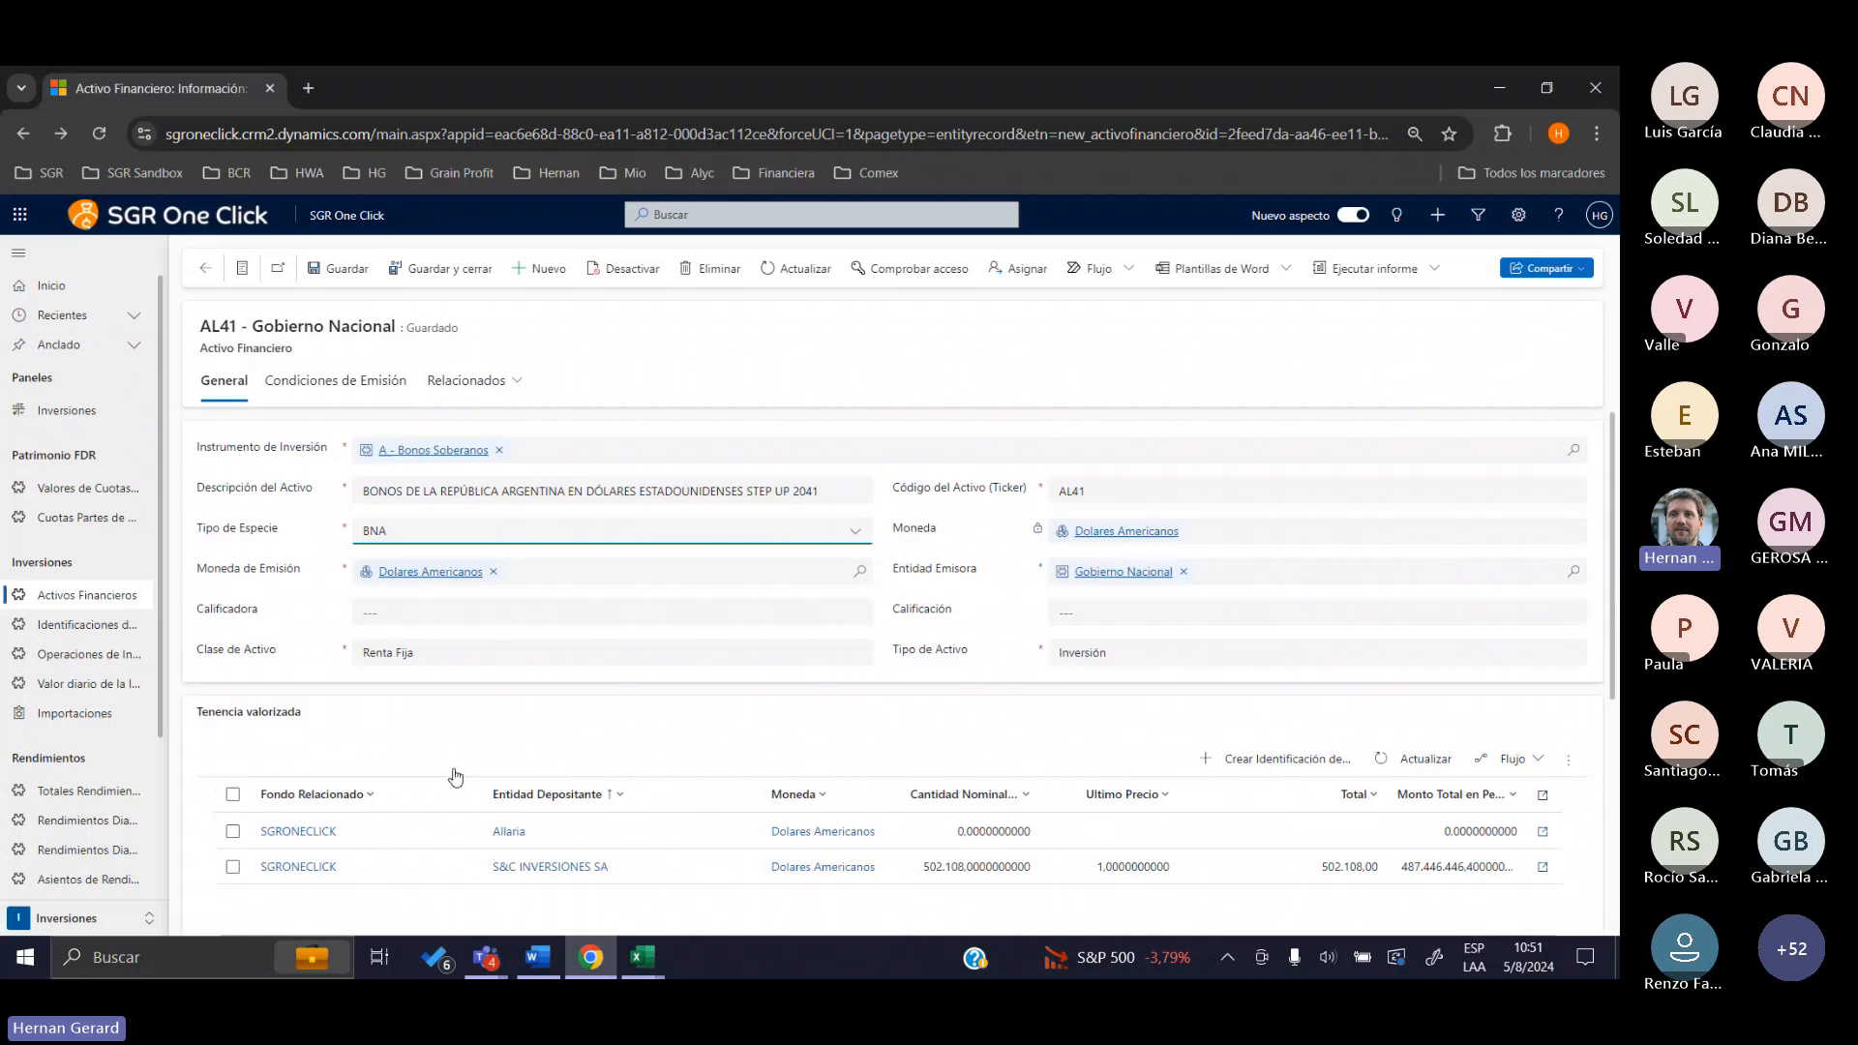
Reexamine the Tipo de Especie choices for AL41, including DL, BNA, CCL and MEP, without changing the selection
{"action": "left_click", "coordinate": [450, 531]}
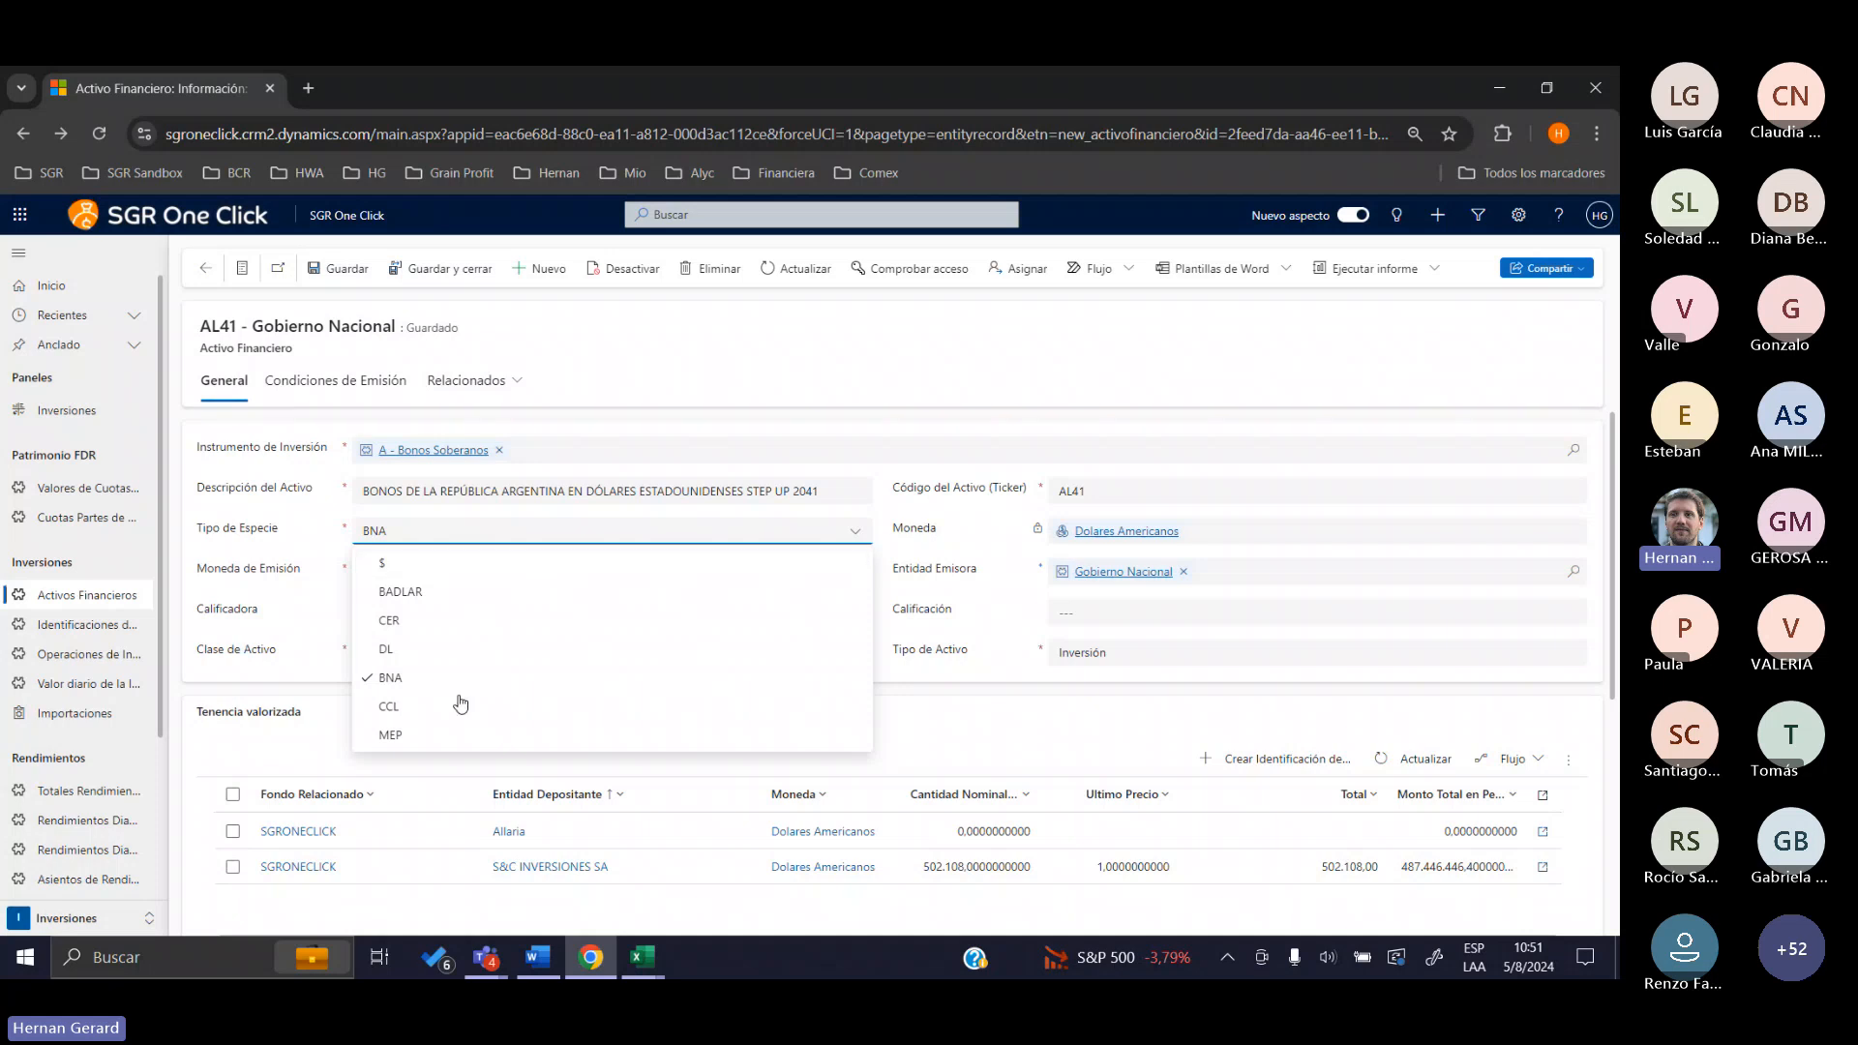
{"action": "left_click", "coordinate": [272, 530]}
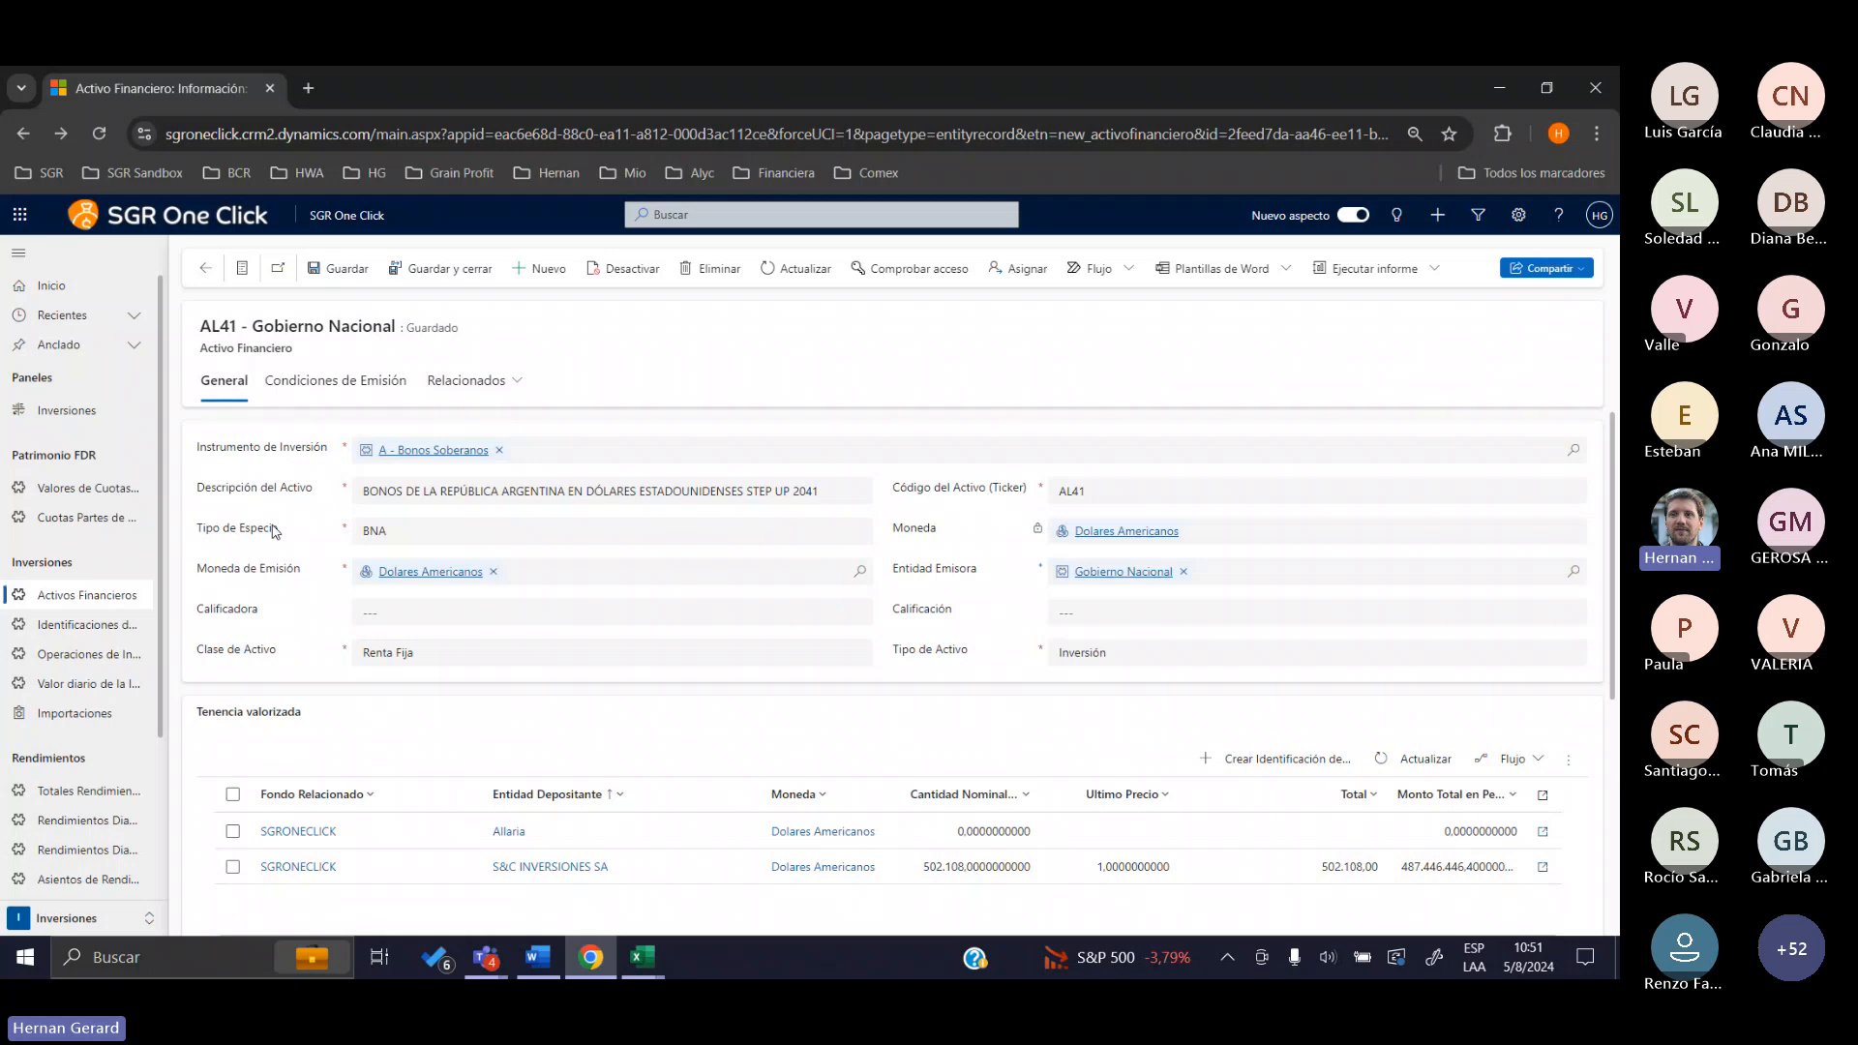
{"action": "left_click", "coordinate": [365, 538]}
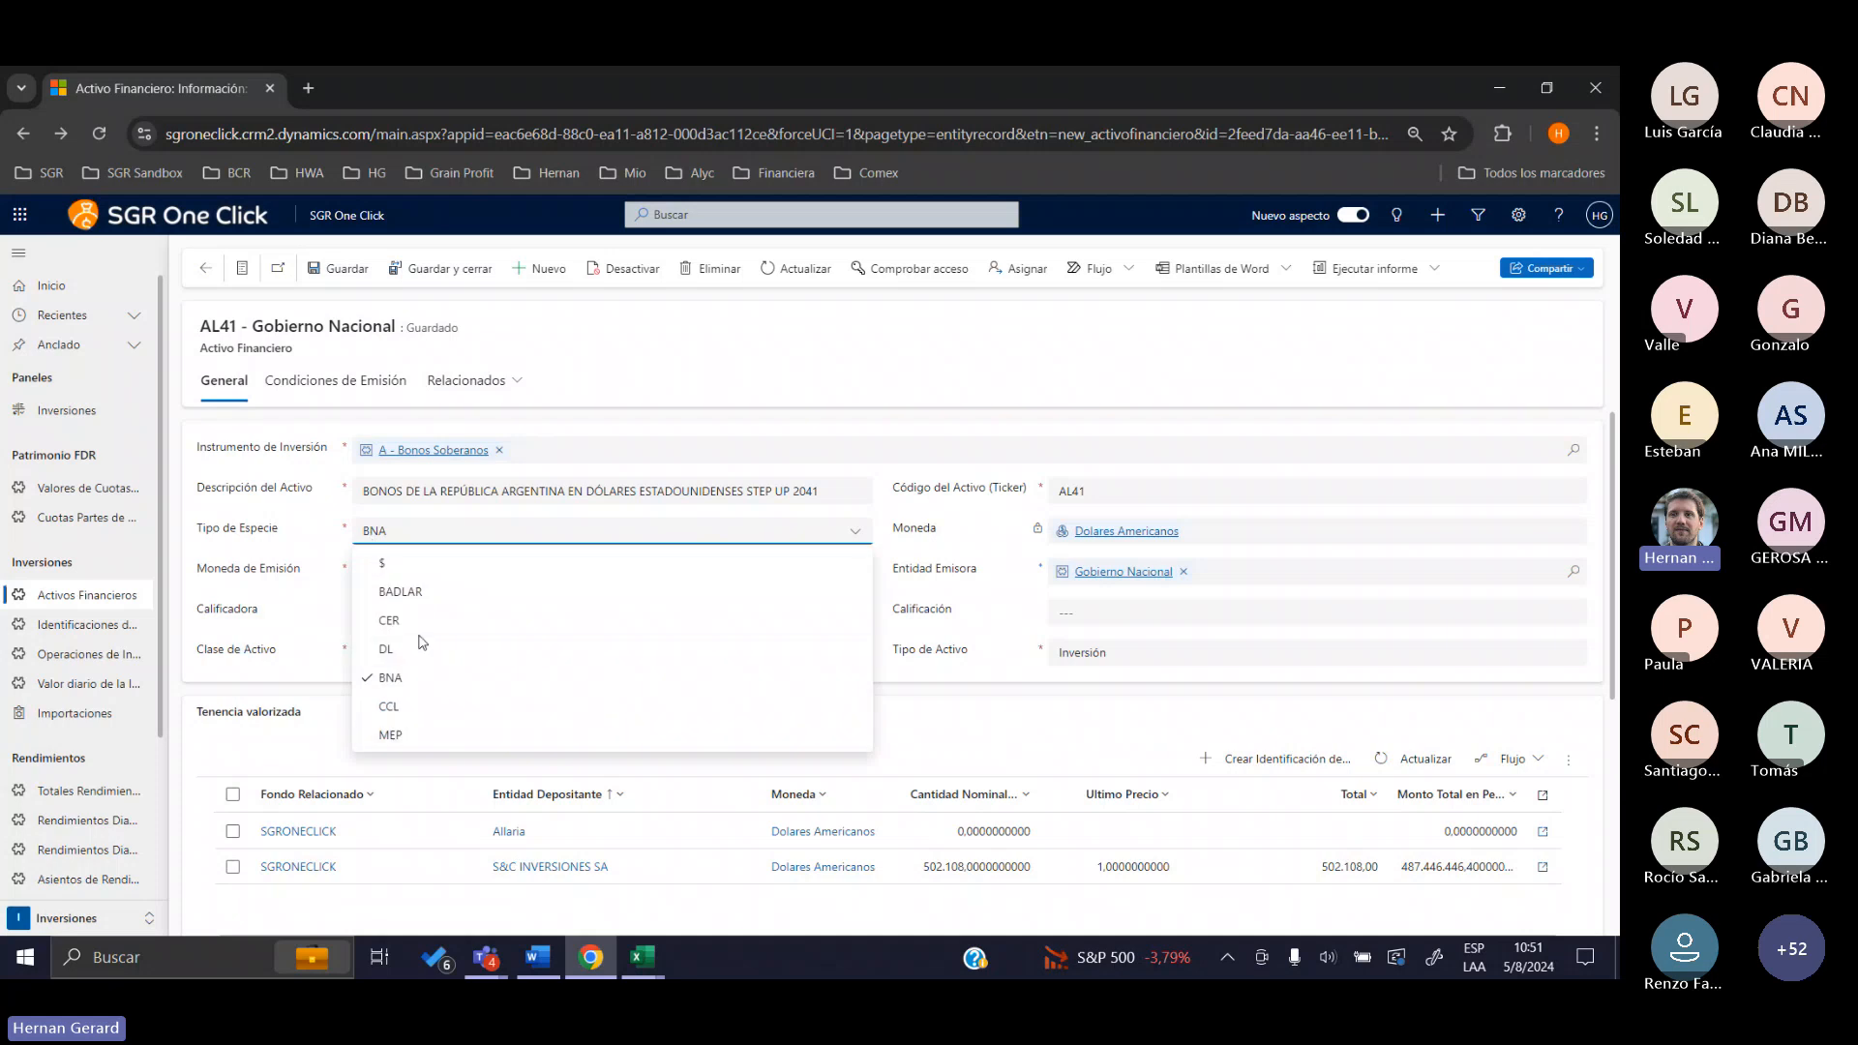
{"action": "left_click", "coordinate": [256, 584]}
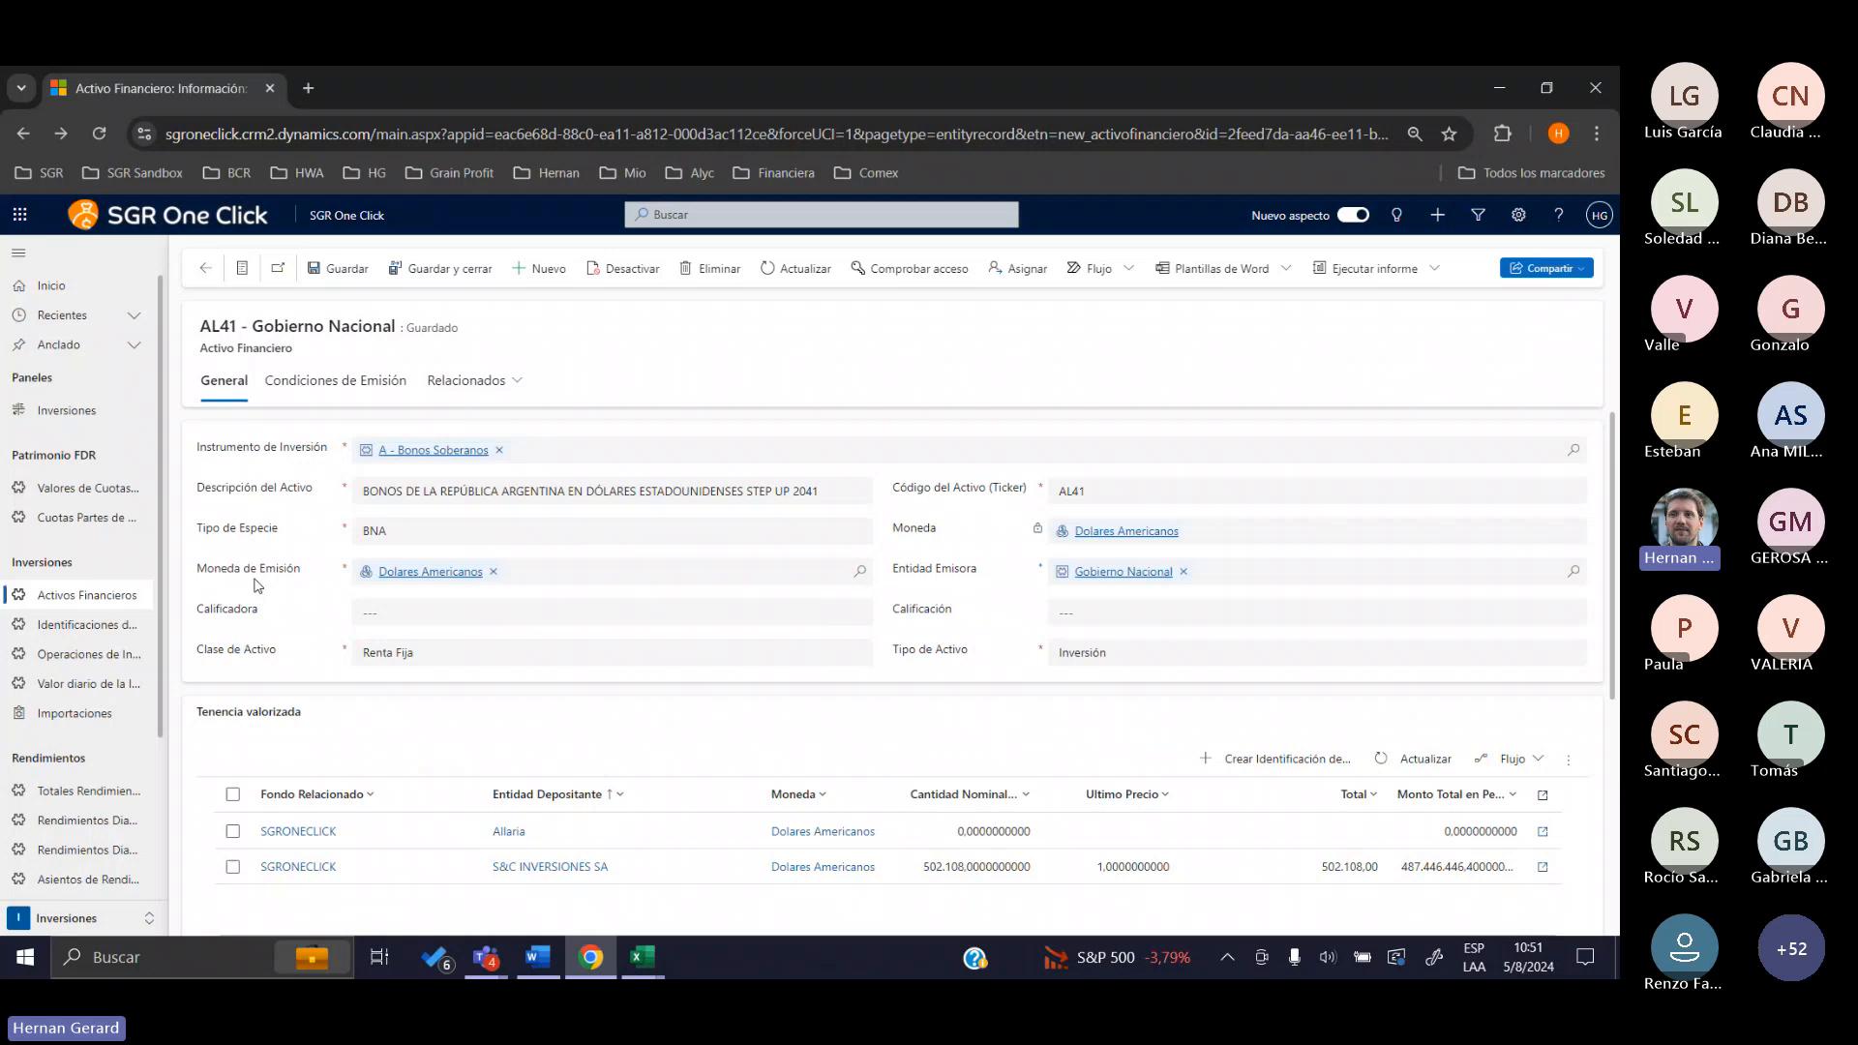
{"action": "left_click", "coordinate": [370, 533]}
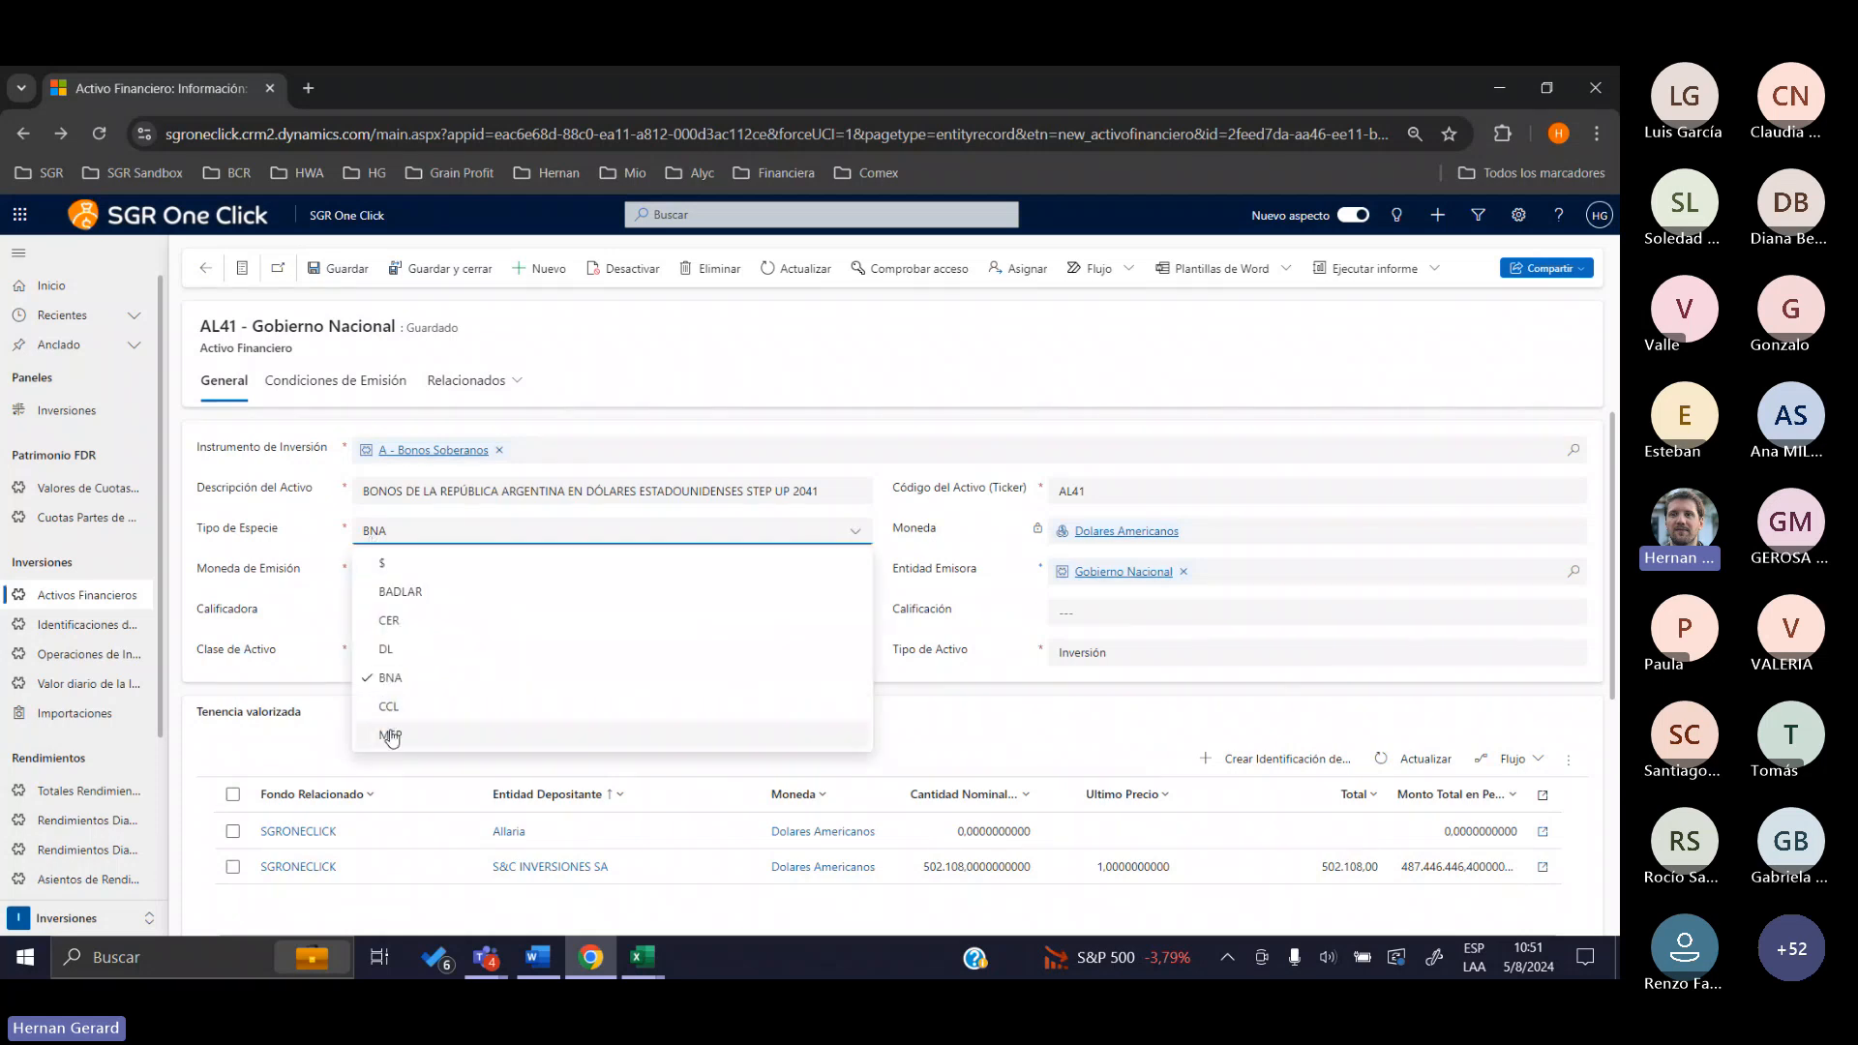
{"action": "left_click", "coordinate": [256, 630]}
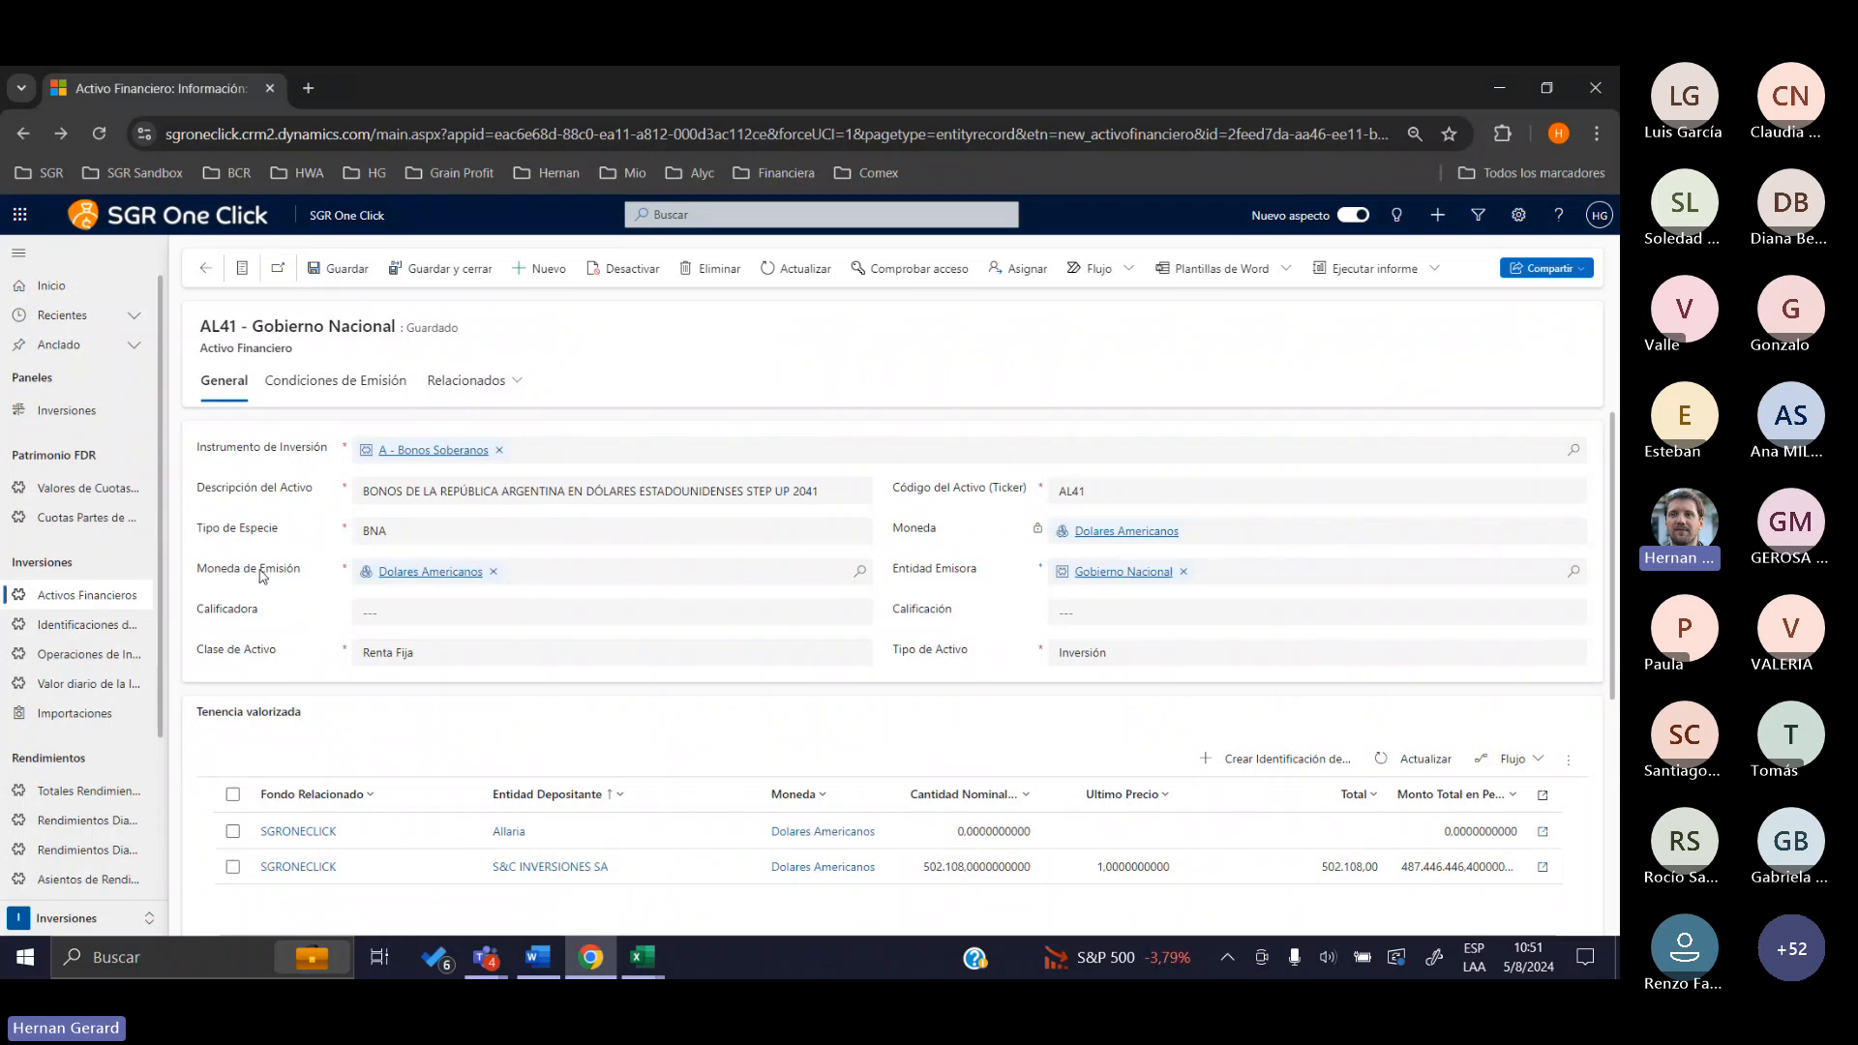
Examine AL41's Moneda de Emisión field and the available Clase de Activo options
{"action": "left_click_drag", "start_coordinate": [301, 571], "coordinate": [211, 571]}
{"action": "left_click", "coordinate": [211, 572]}
{"action": "left_click_drag", "start_coordinate": [196, 571], "coordinate": [295, 571]}
{"action": "left_click", "coordinate": [294, 569]}
{"action": "left_click_drag", "start_coordinate": [301, 570], "coordinate": [207, 569]}
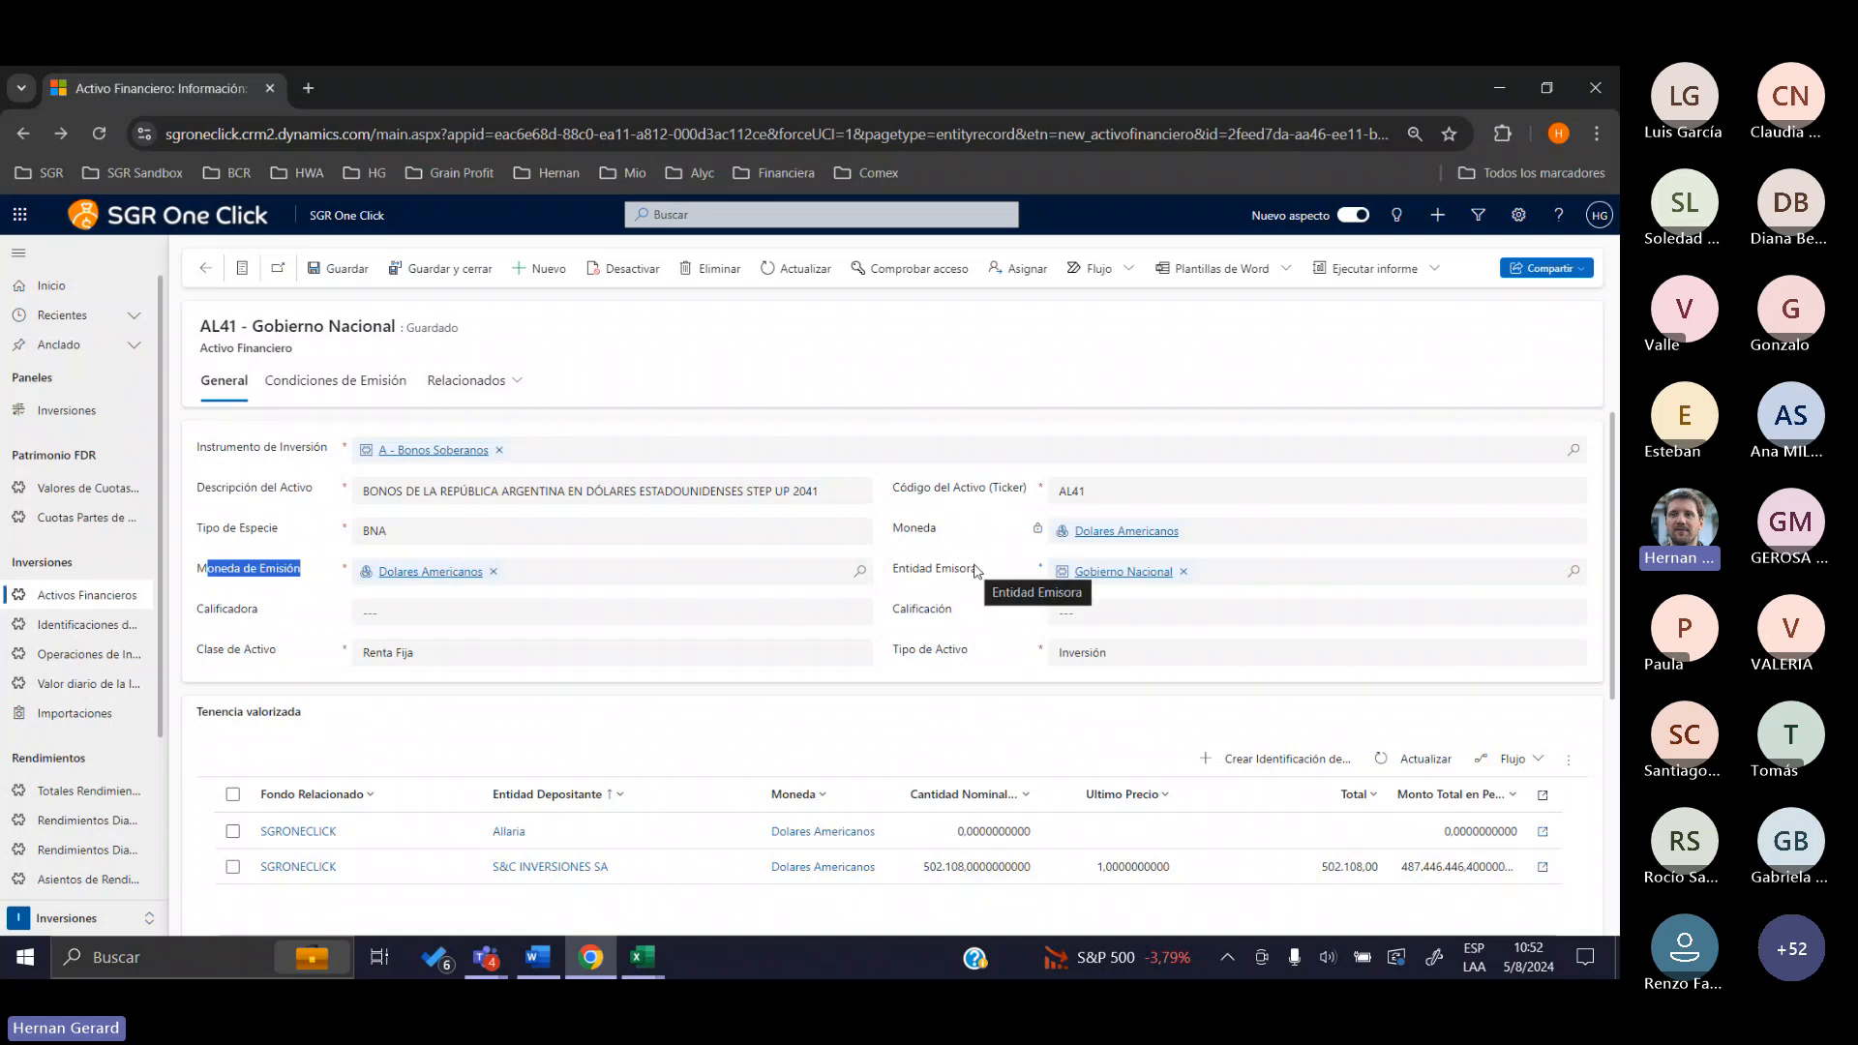
{"action": "left_click", "coordinate": [436, 656]}
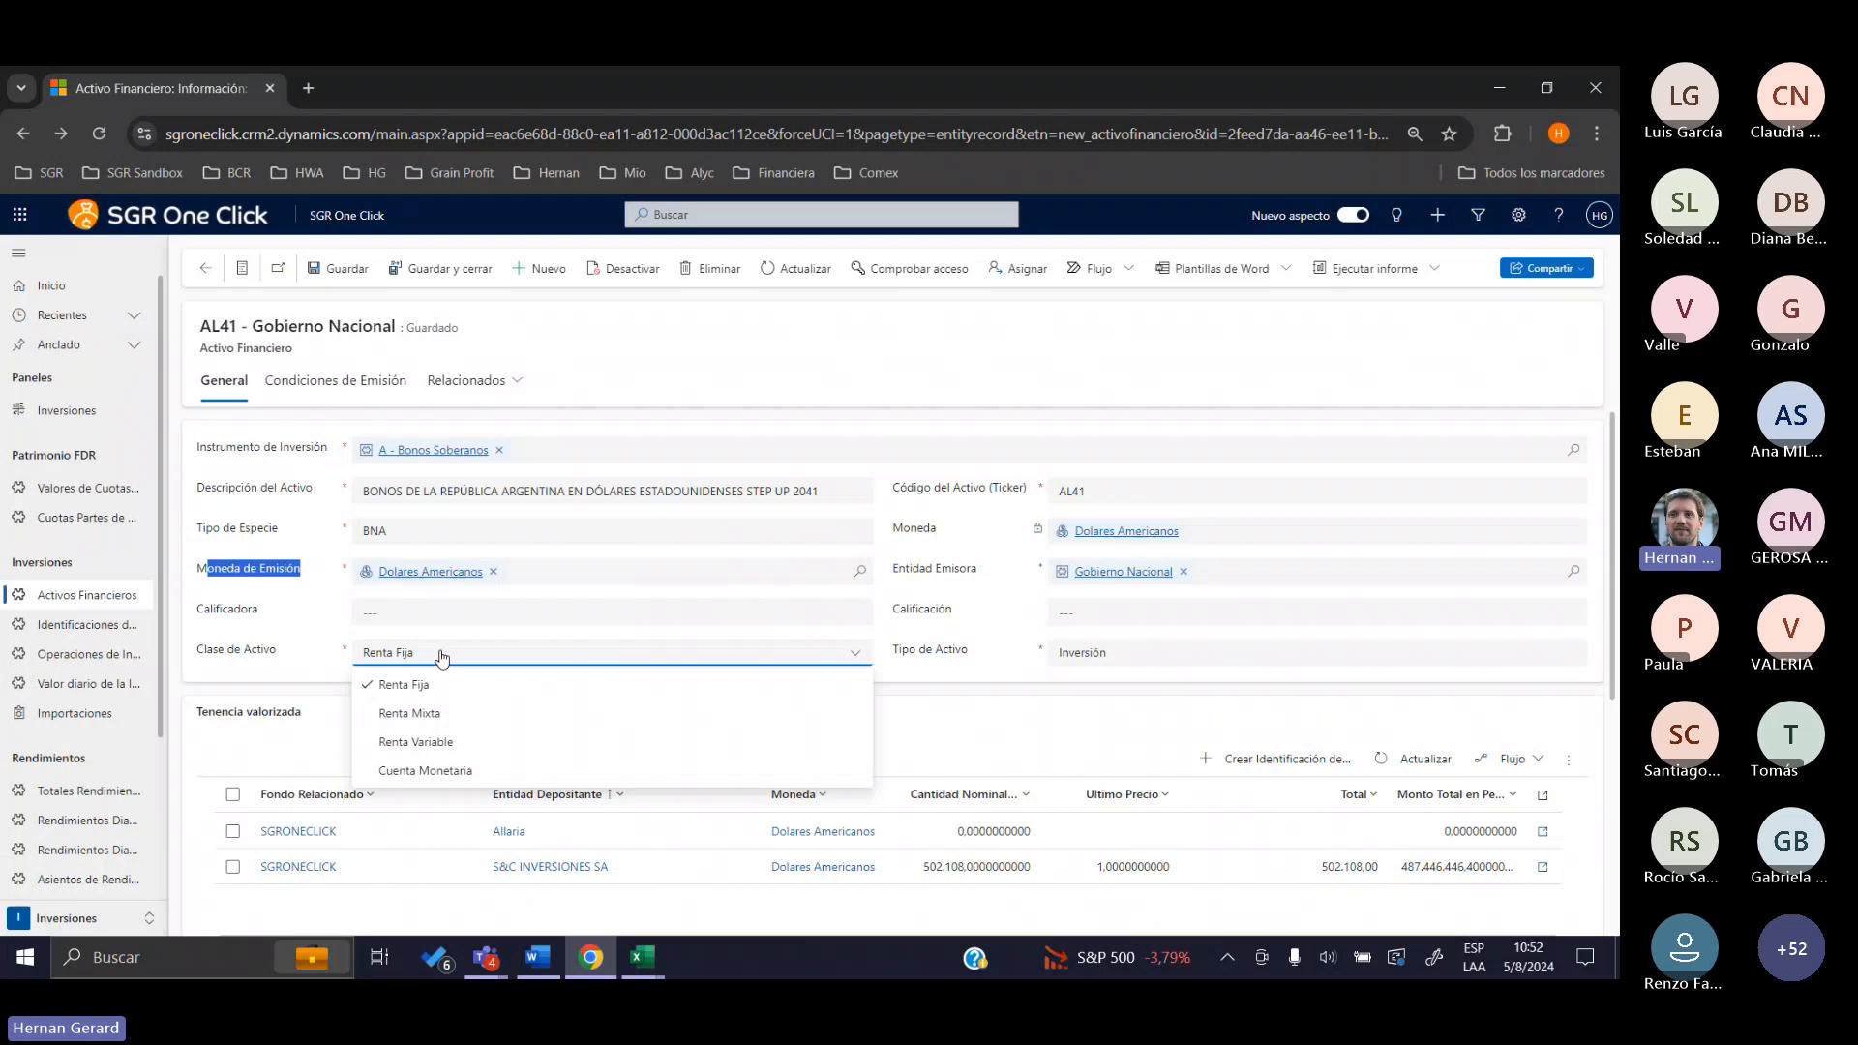
{"action": "left_click", "coordinate": [398, 658]}
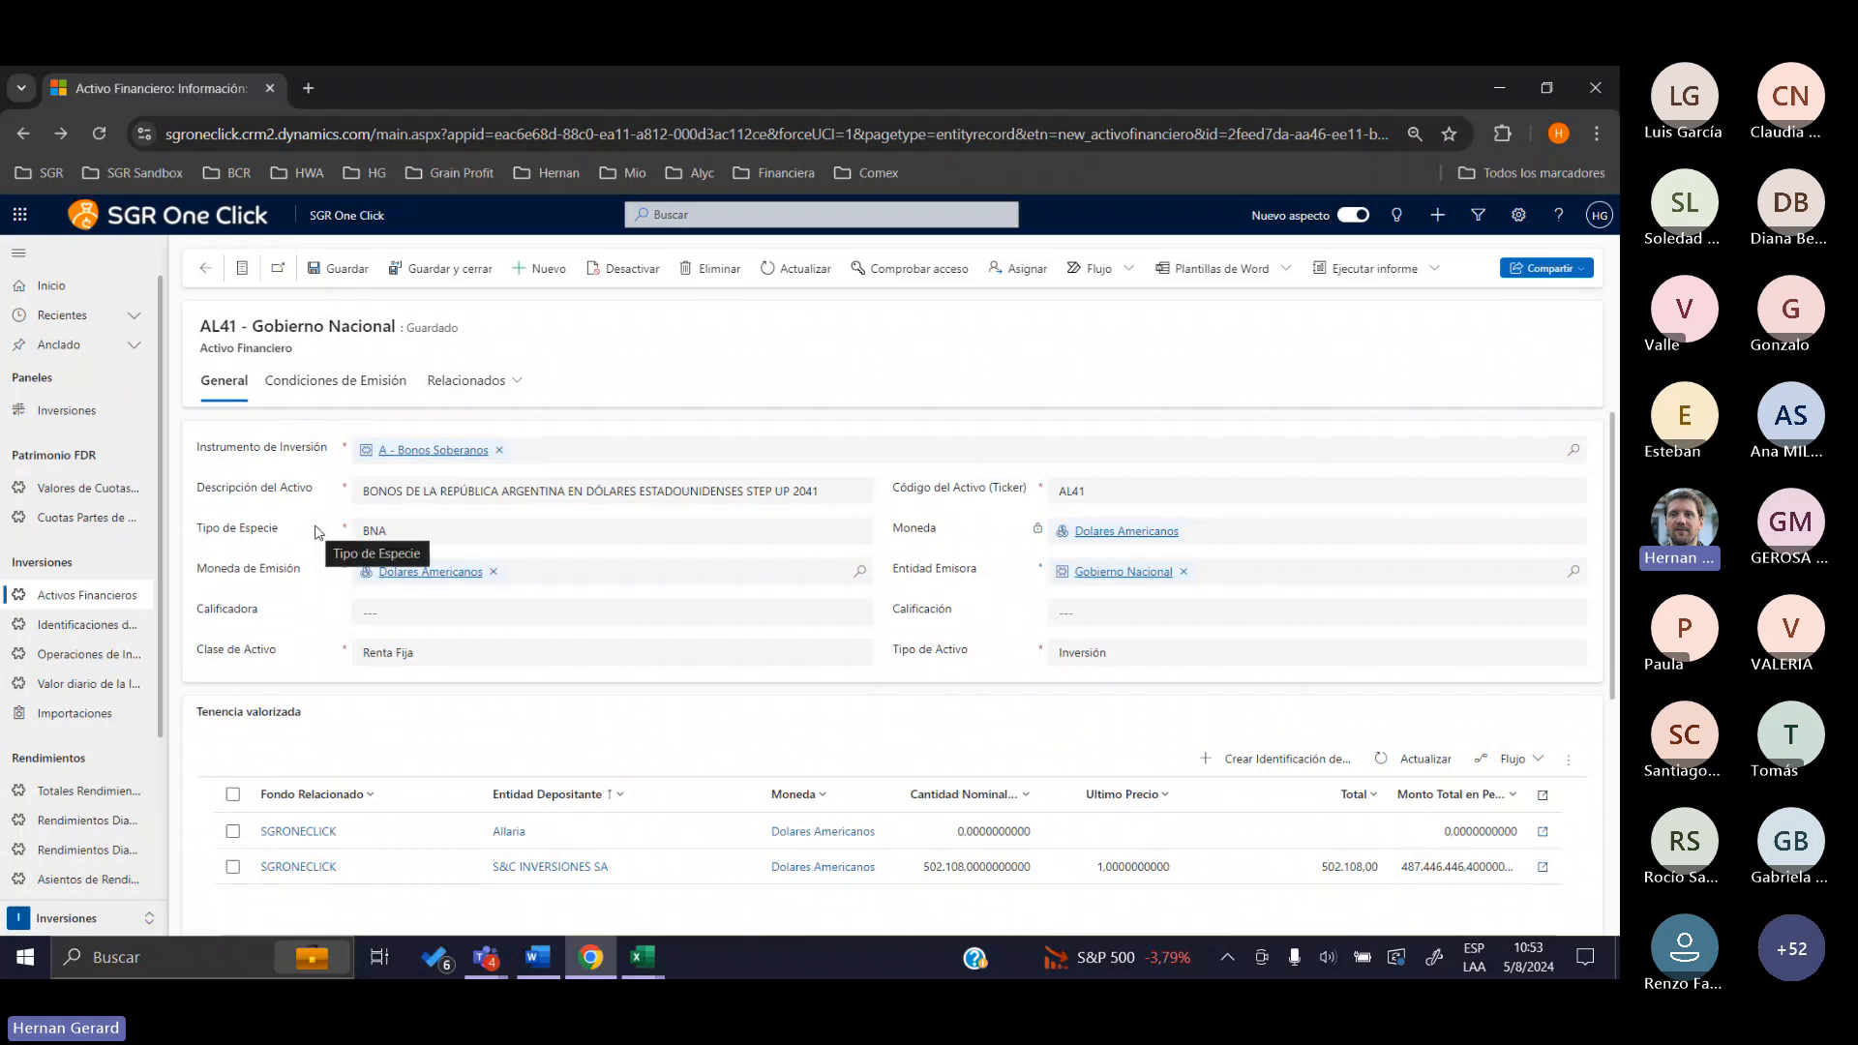
Examine AL41's Condiciones de Emisión, including the Fecha de Vencimiento, Interes and Amortización fields
{"action": "left_click", "coordinate": [300, 387]}
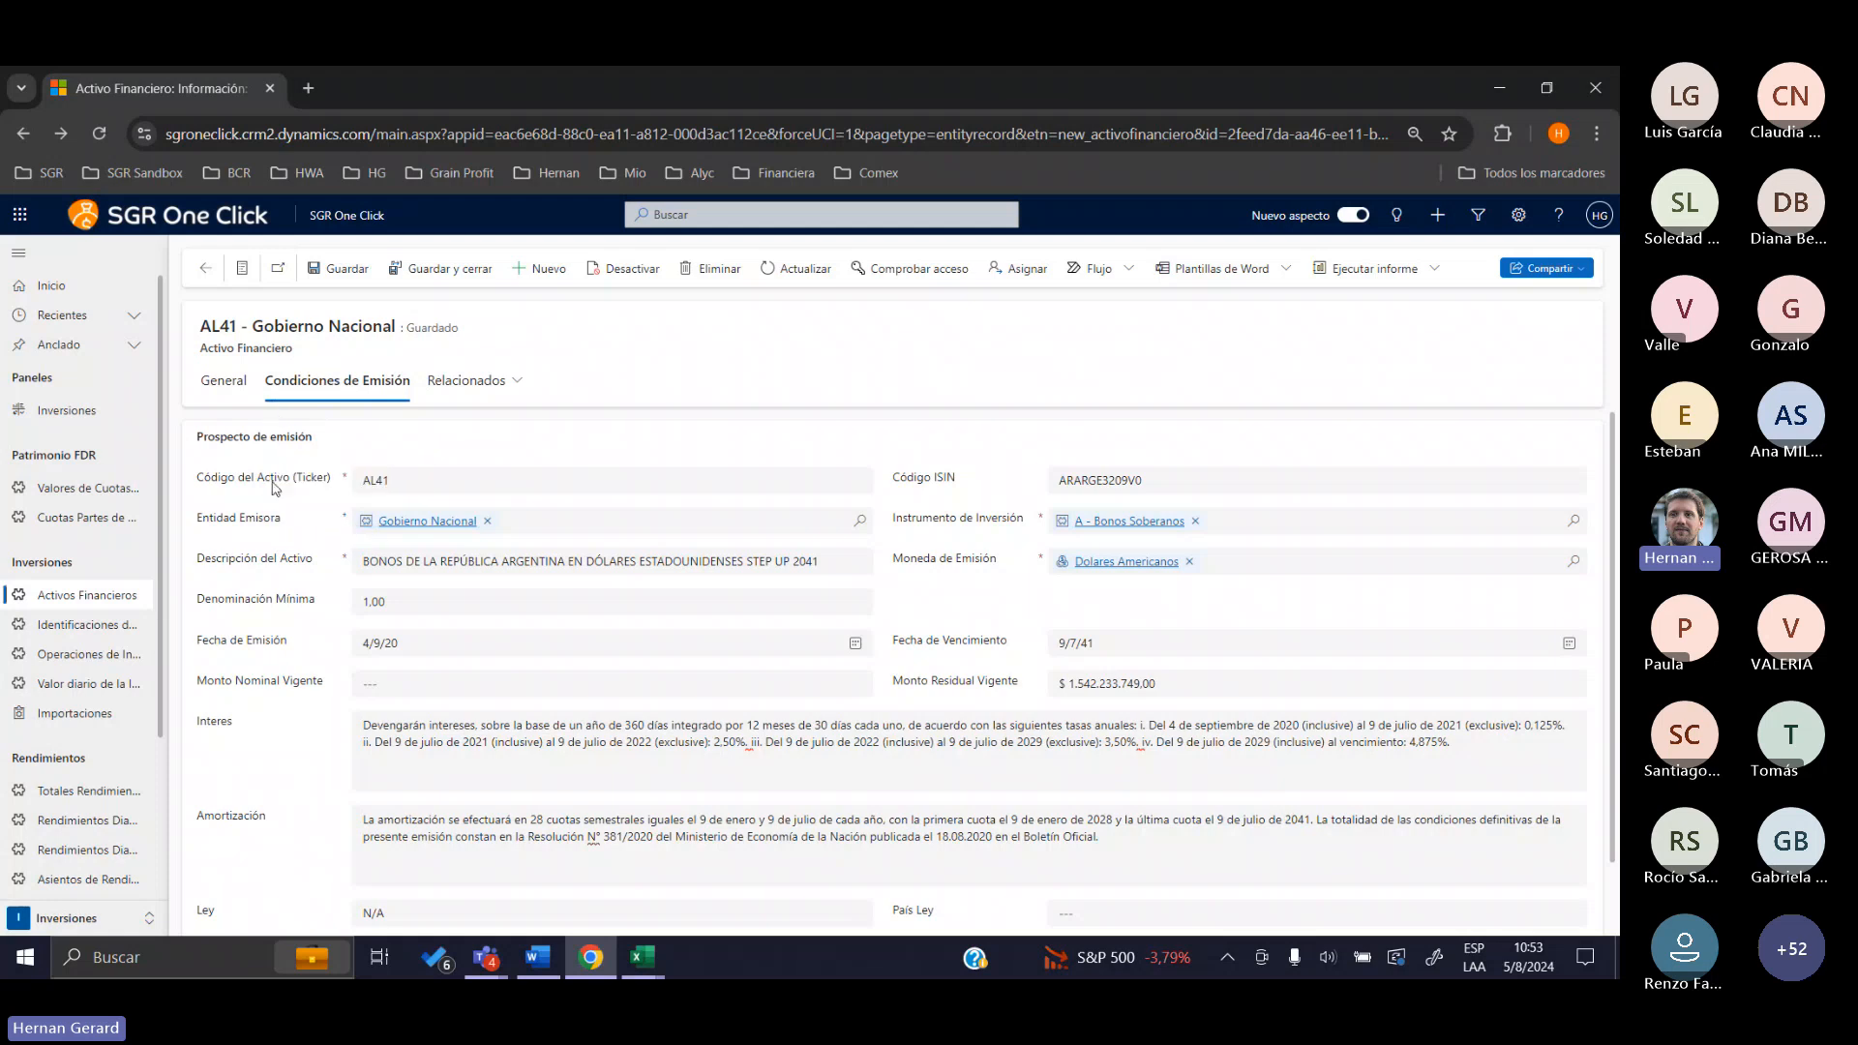
{"action": "scroll", "coordinate": [389, 765], "scroll_direction": "down", "scroll_amount": 1}
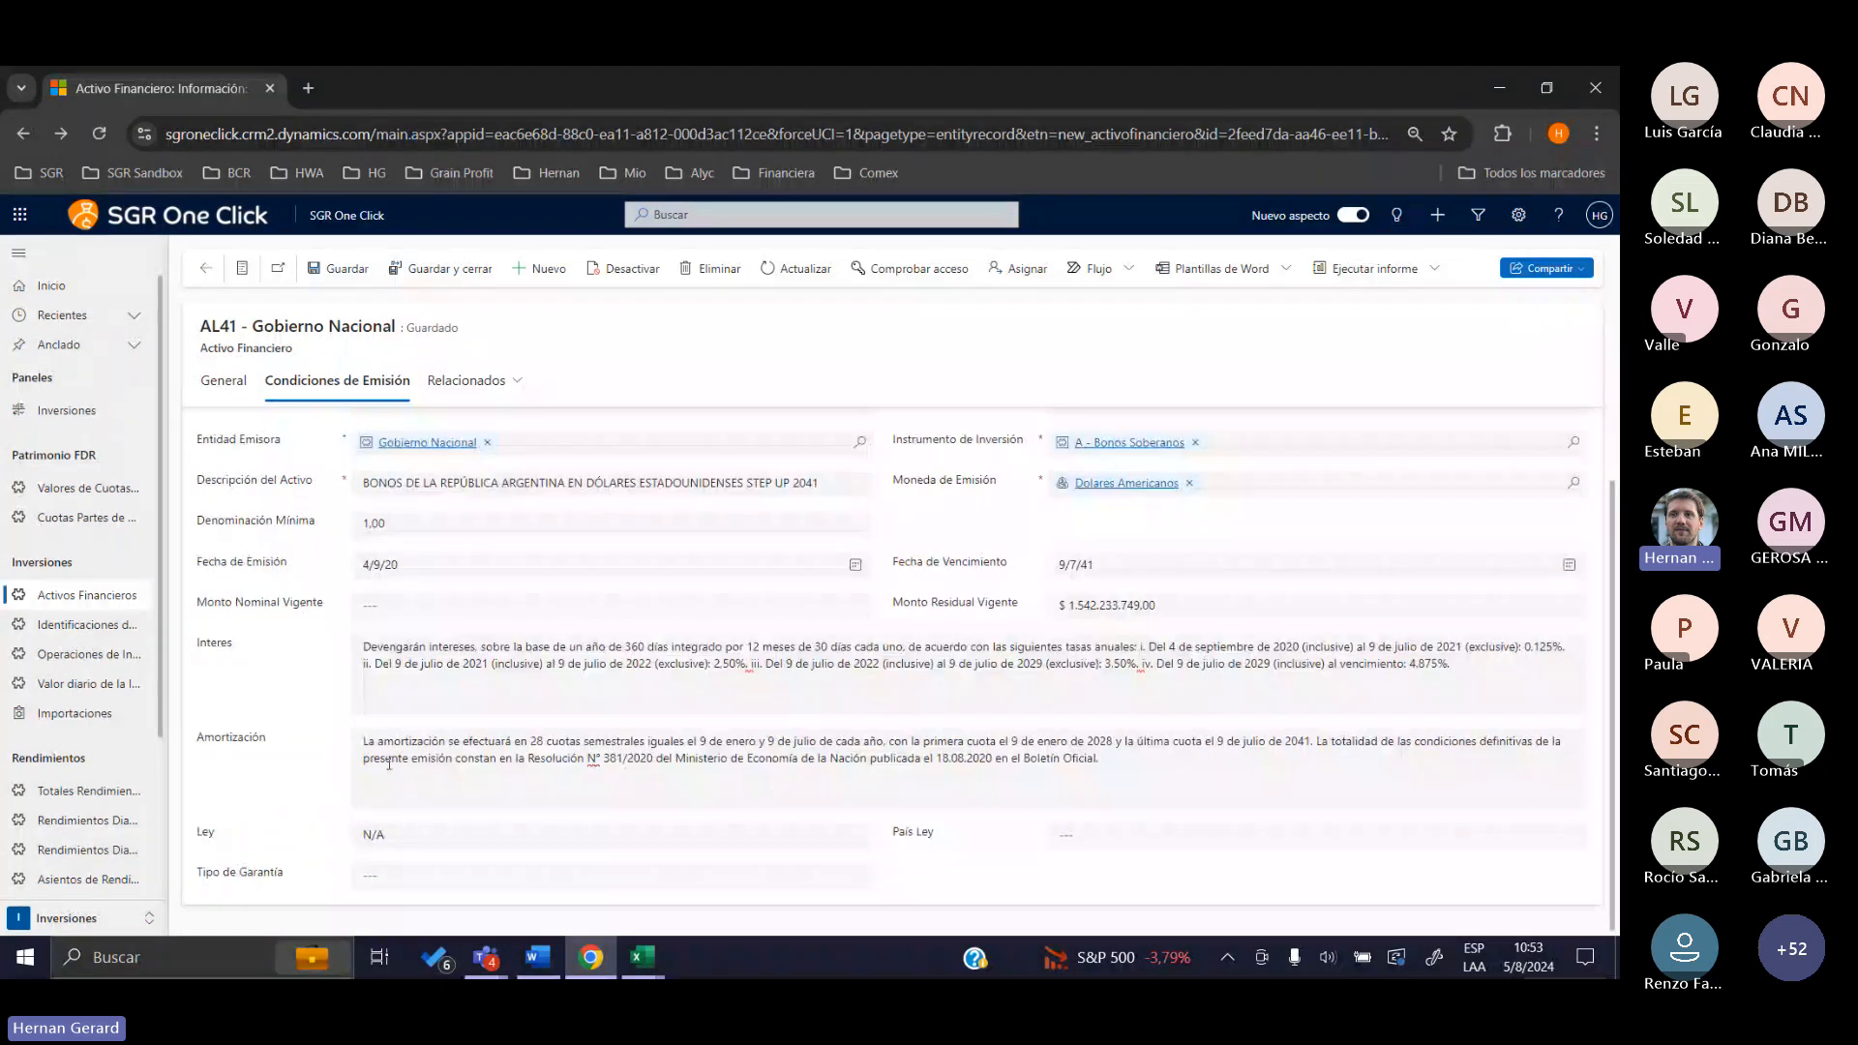
{"action": "scroll", "coordinate": [389, 765], "scroll_direction": "up", "scroll_amount": 1}
{"action": "scroll", "coordinate": [867, 789], "scroll_direction": "down", "scroll_amount": 1}
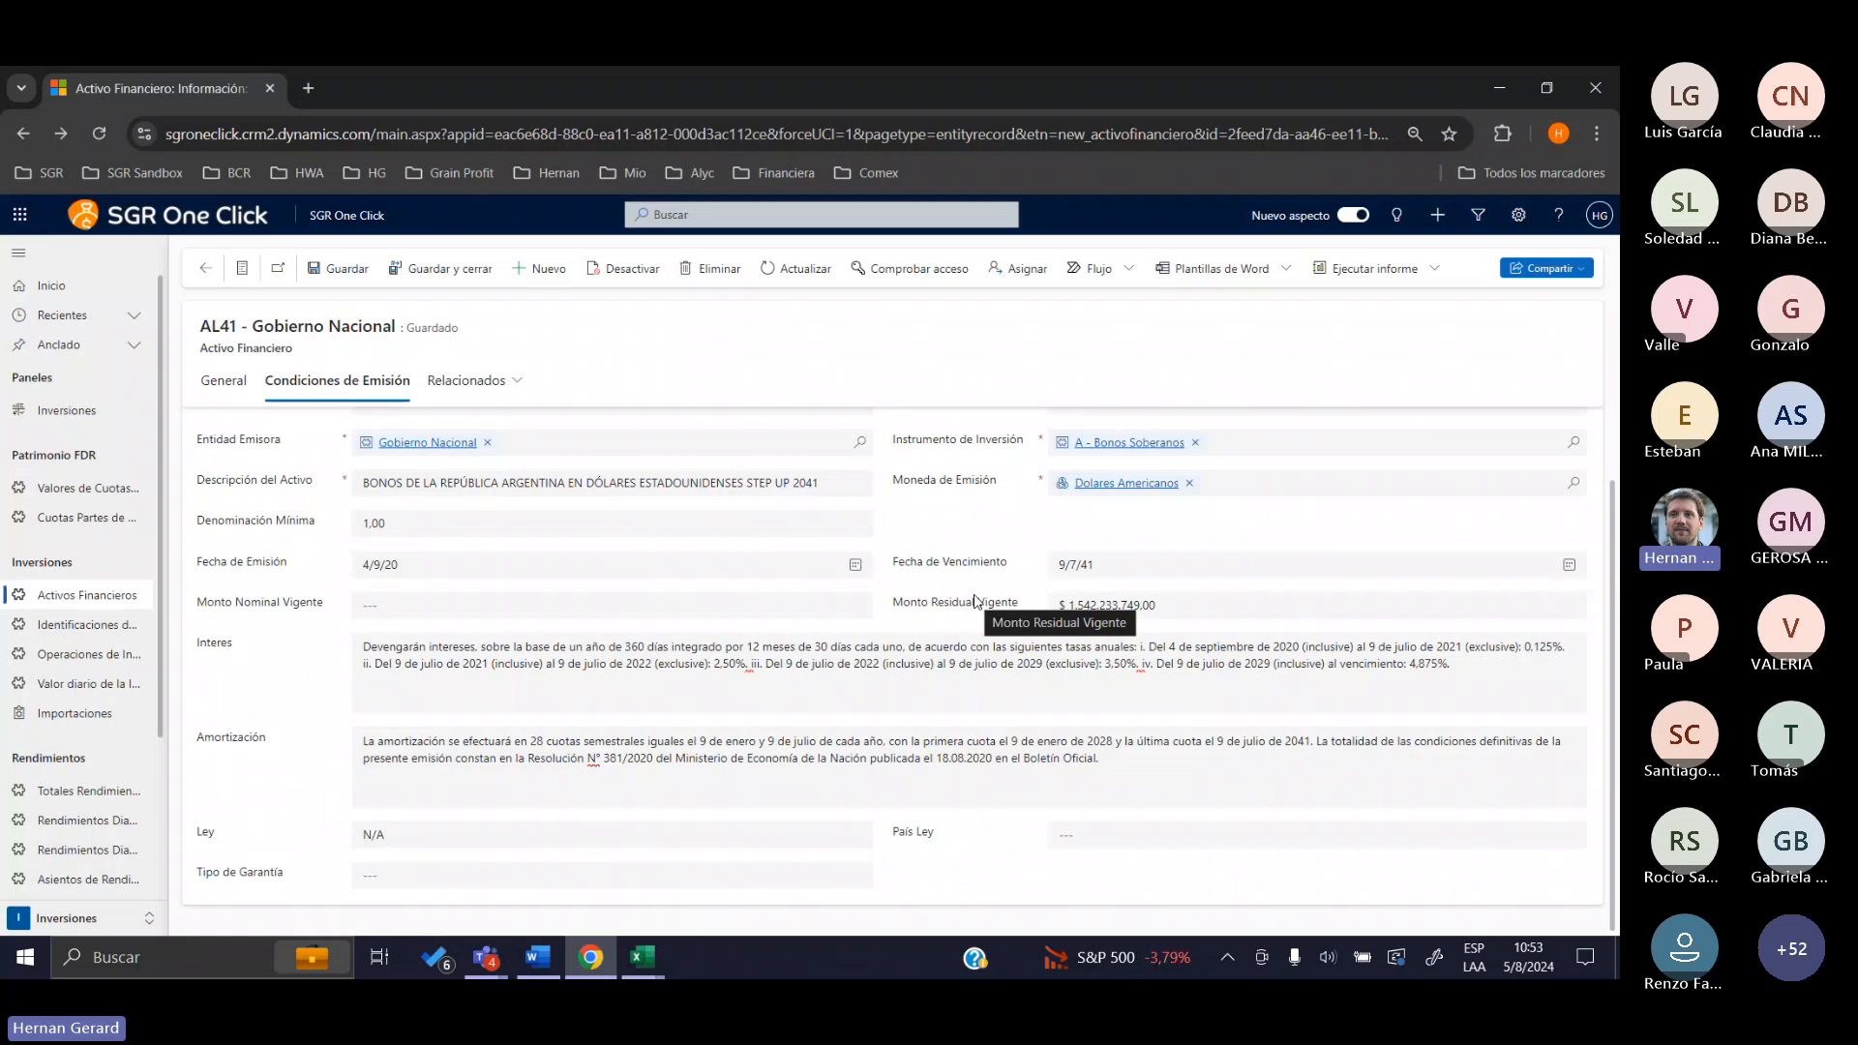
{"action": "left_click_drag", "start_coordinate": [1006, 561], "coordinate": [902, 552]}
{"action": "left_click", "coordinate": [918, 569]}
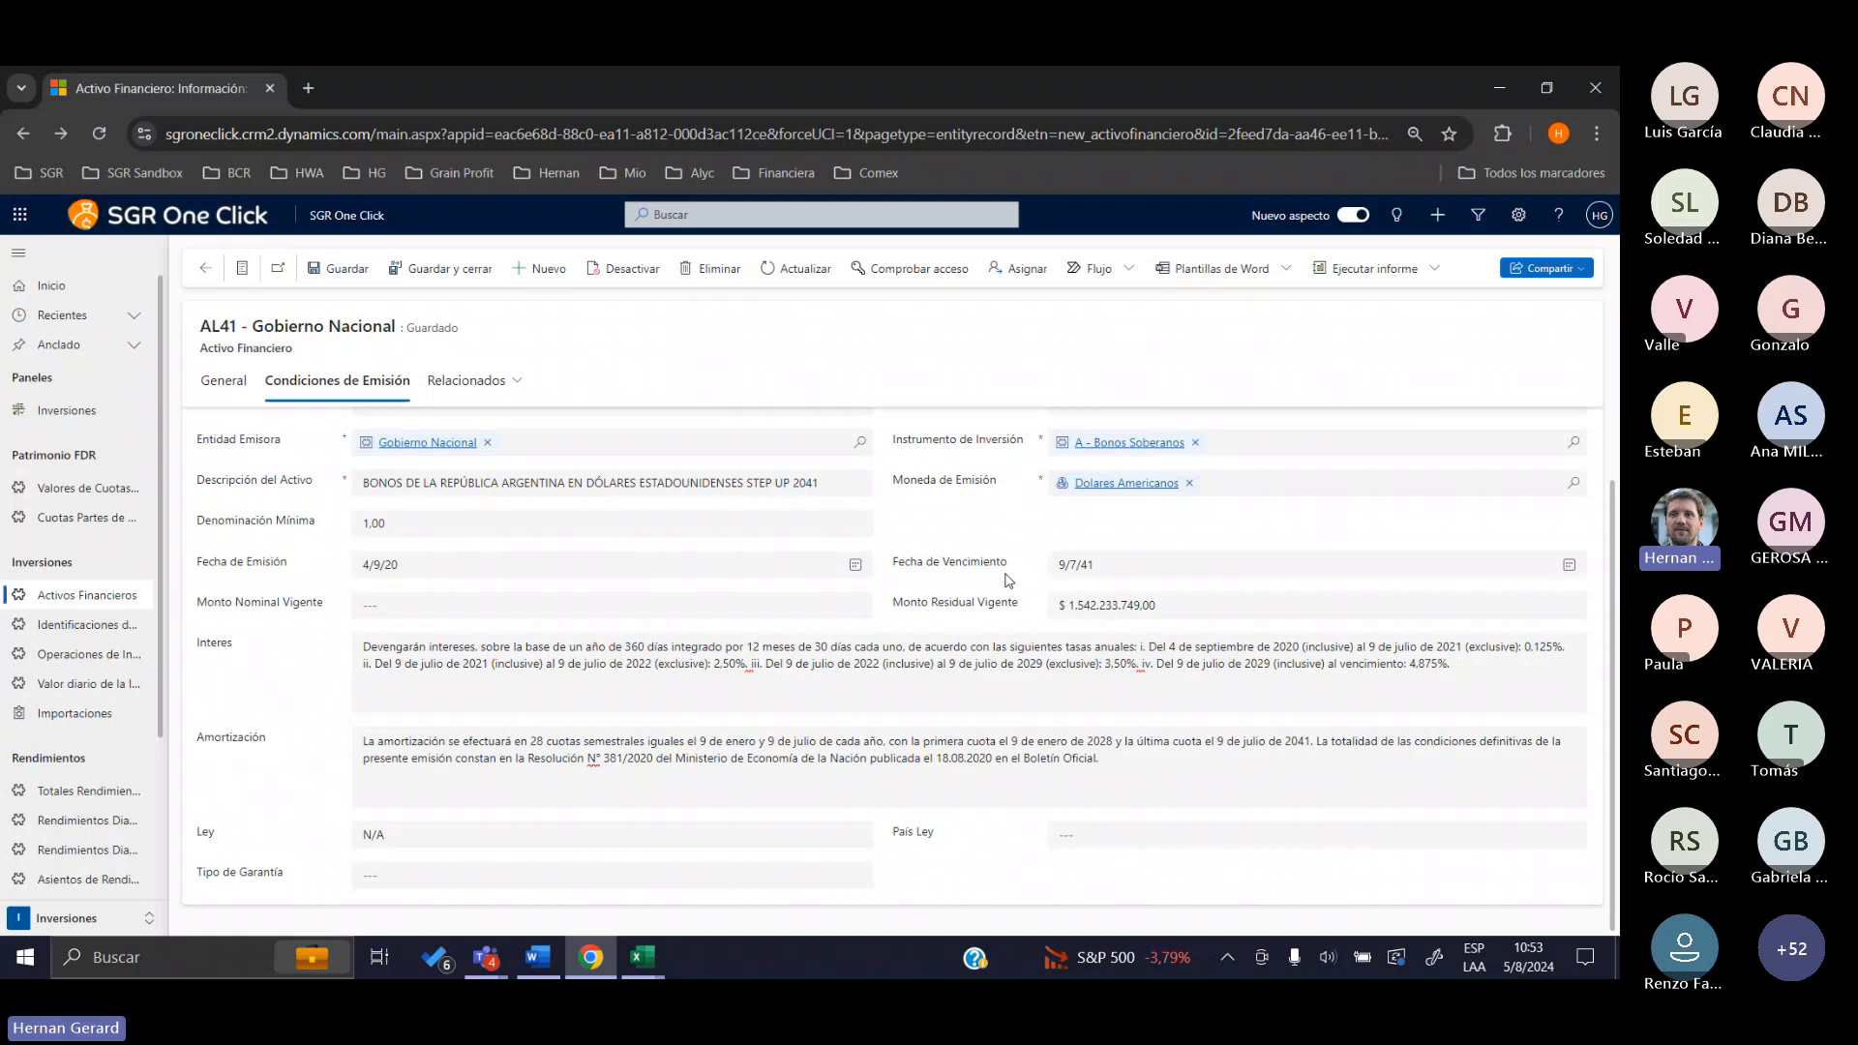
{"action": "left_click_drag", "start_coordinate": [1100, 760], "coordinate": [365, 697]}
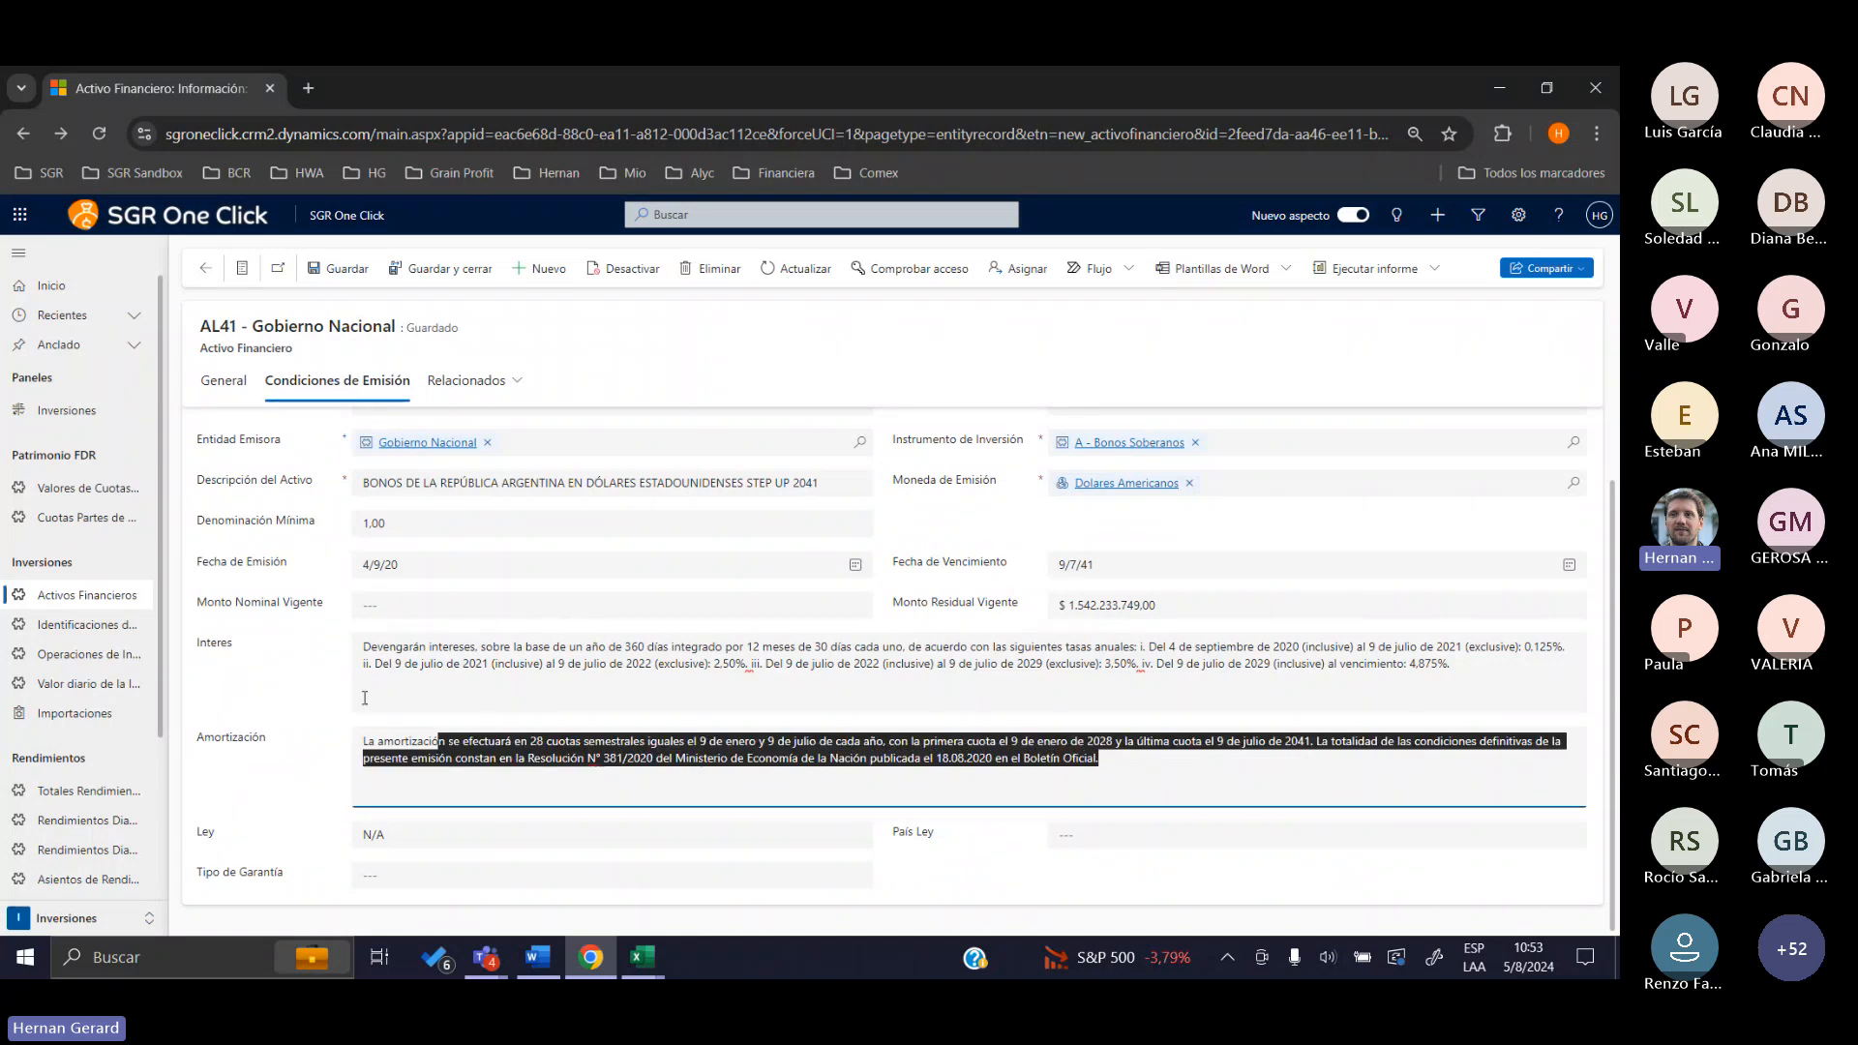
{"action": "scroll", "coordinate": [365, 698], "scroll_direction": "up", "scroll_amount": 1}
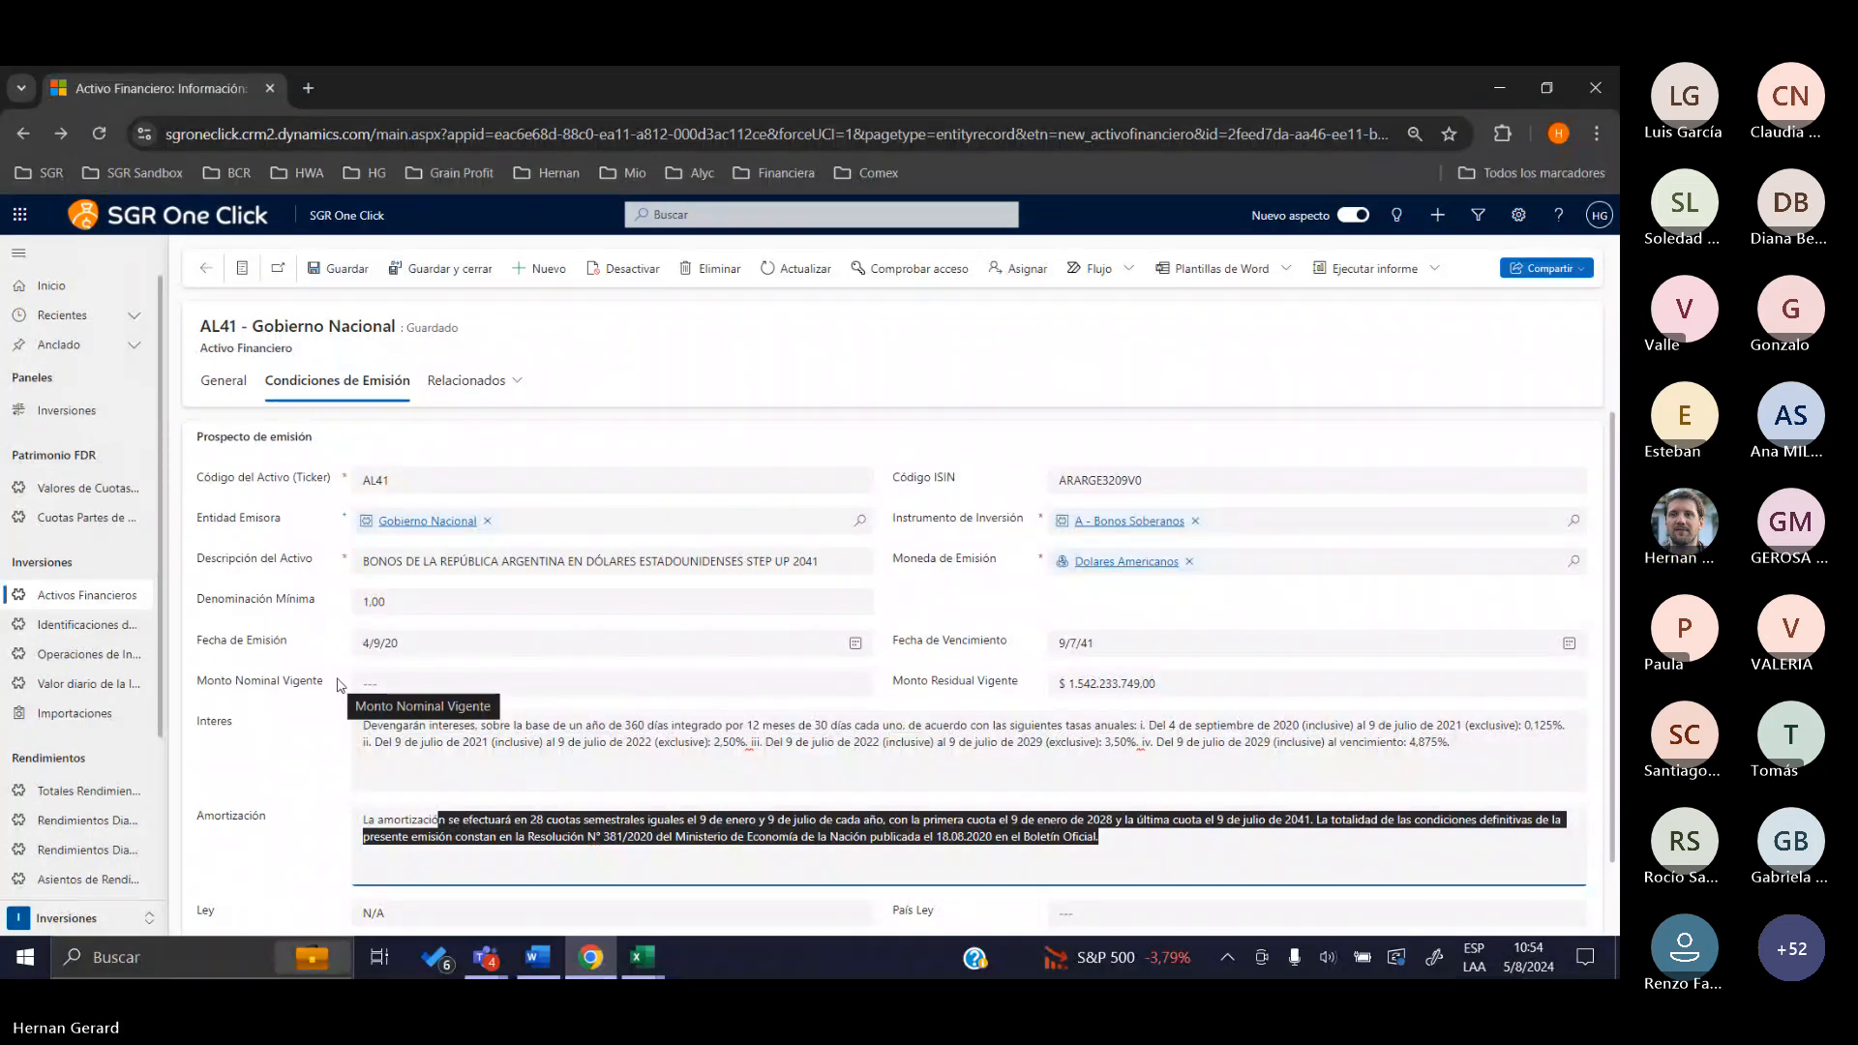
Return to AL41's general information and review its Tenencia valorizada and Precios de Cierre lists
{"action": "left_click", "coordinate": [216, 379]}
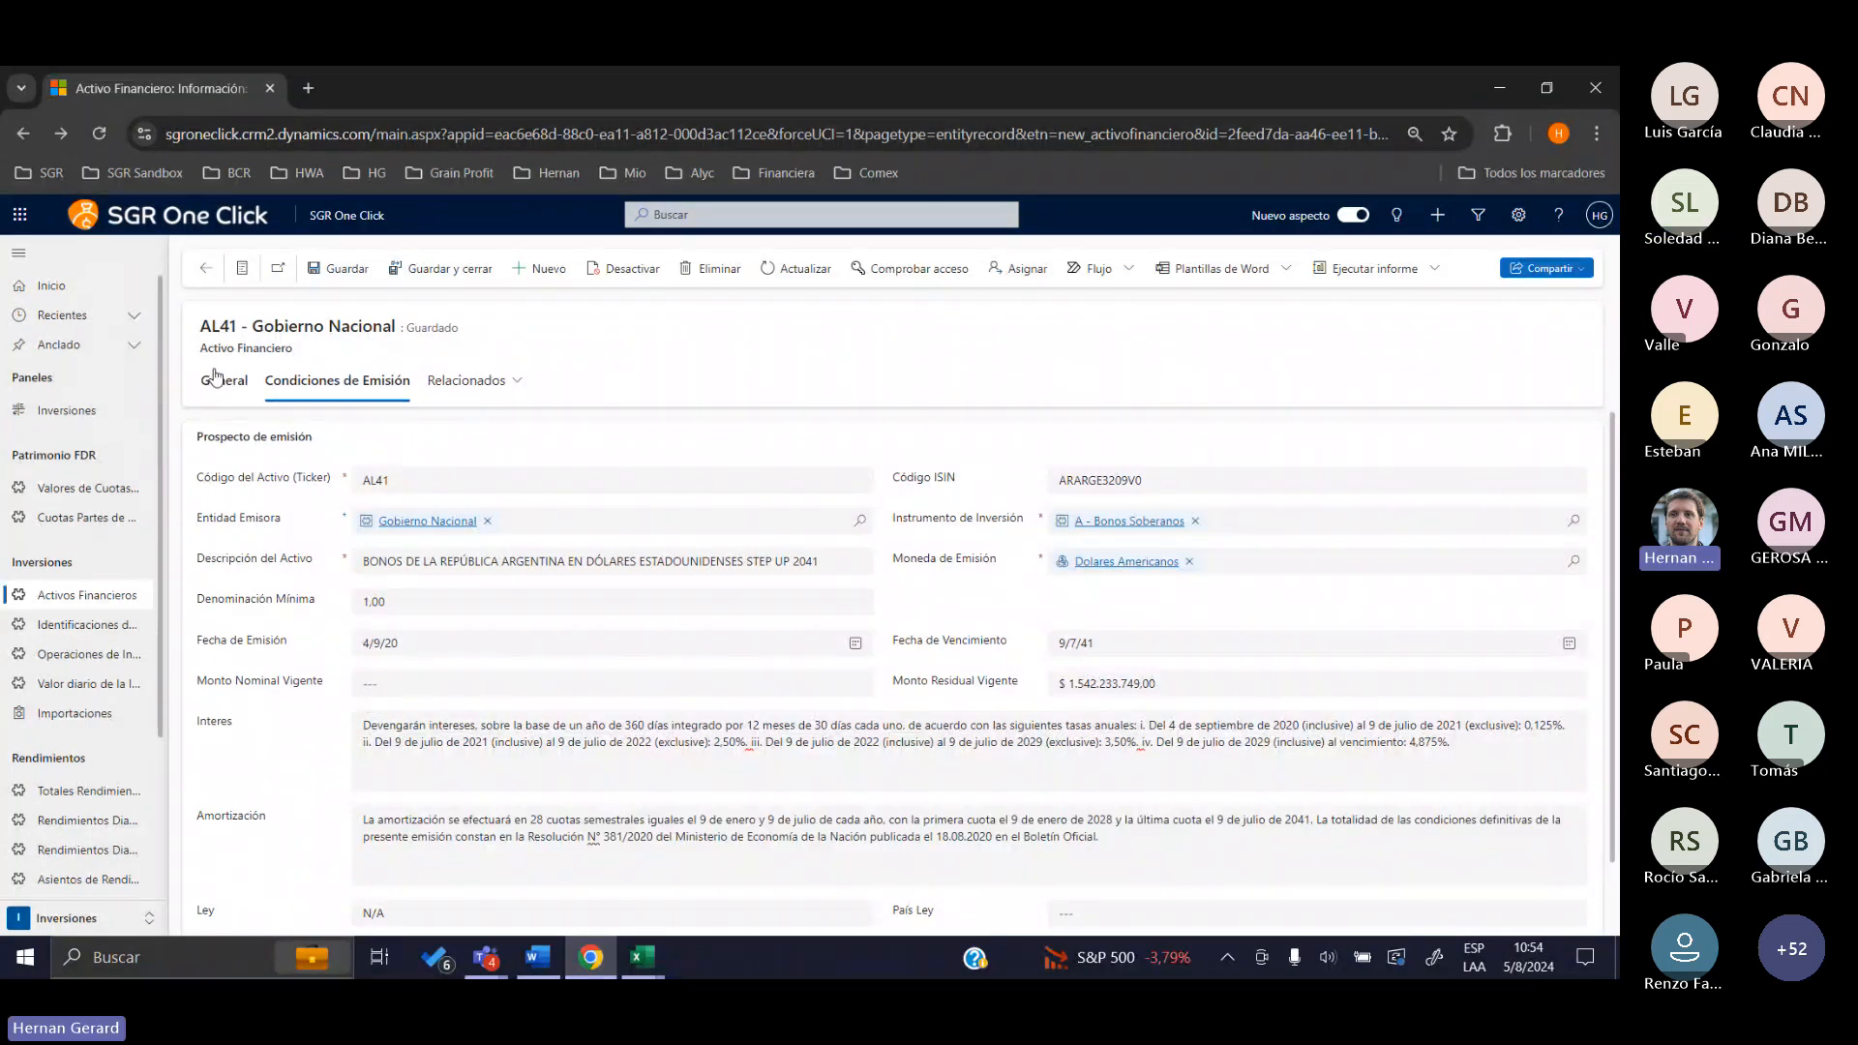
{"action": "scroll", "coordinate": [330, 539], "scroll_direction": "down", "scroll_amount": 2}
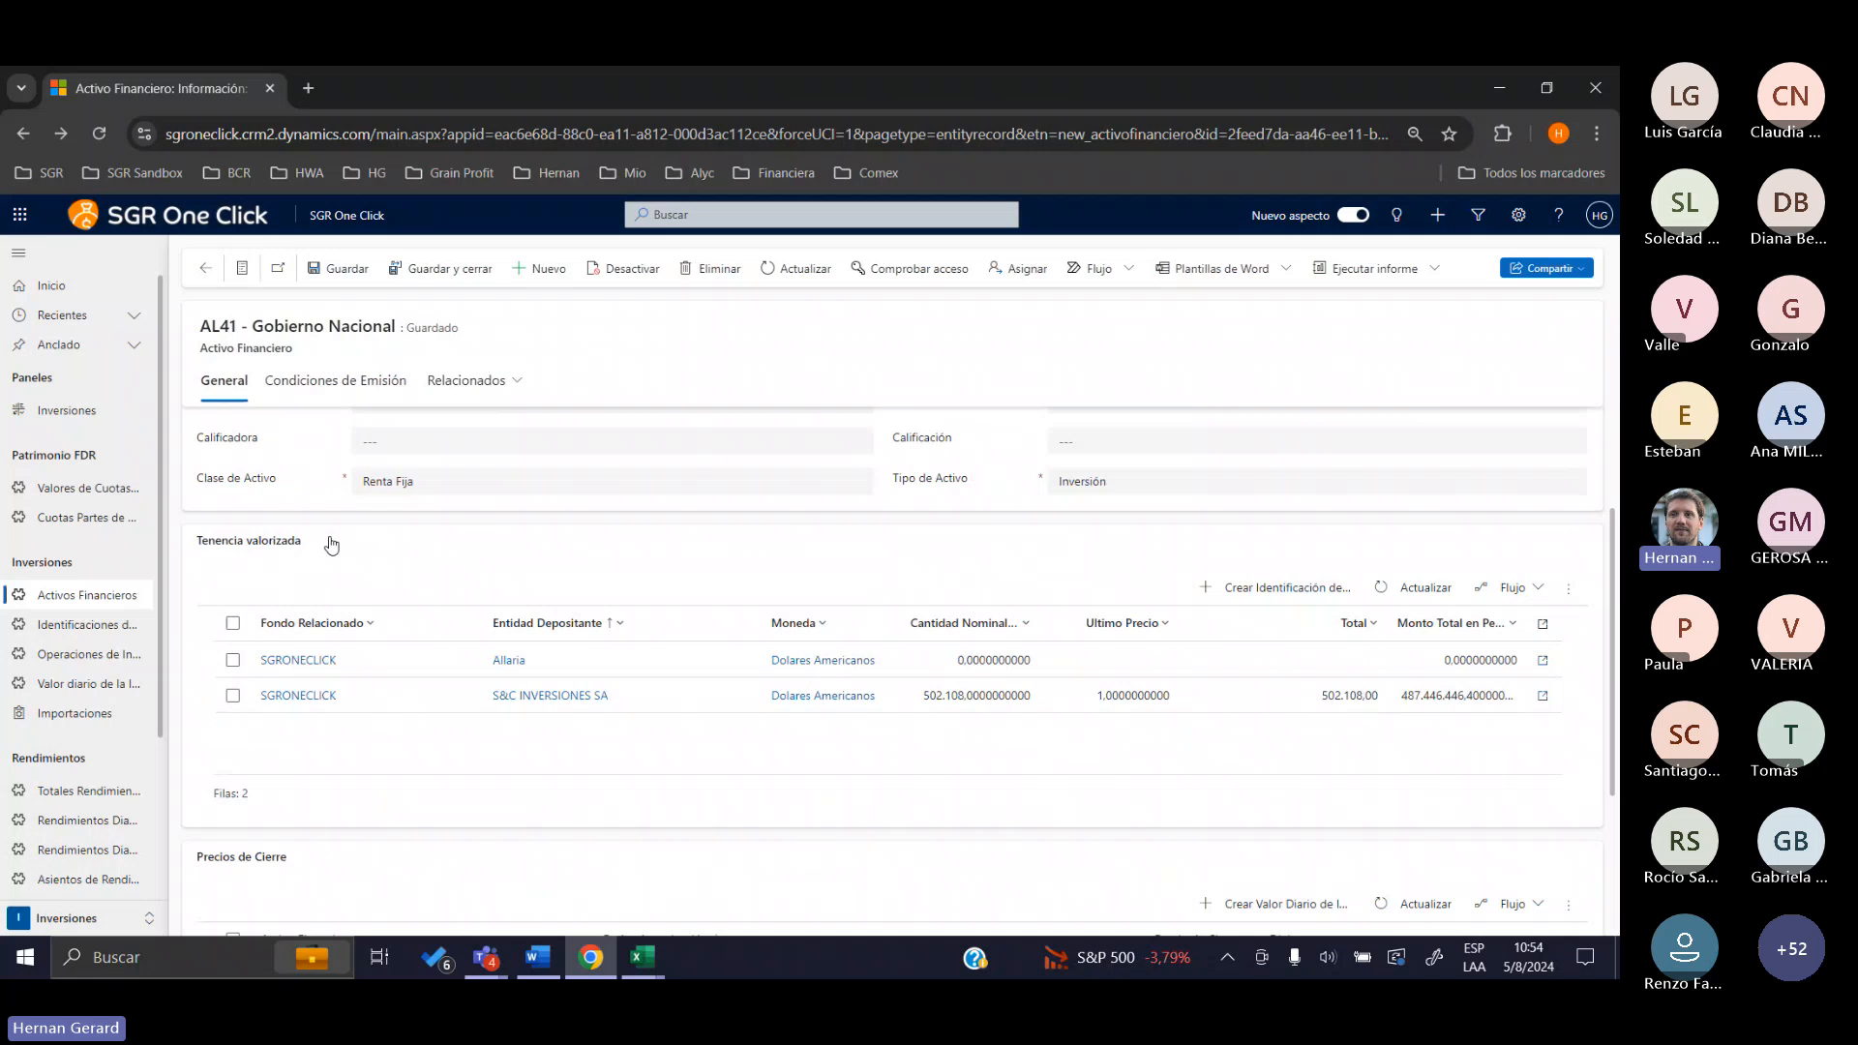
{"action": "scroll", "coordinate": [330, 544], "scroll_direction": "down", "scroll_amount": 2}
{"action": "scroll", "coordinate": [470, 644], "scroll_direction": "up", "scroll_amount": 3}
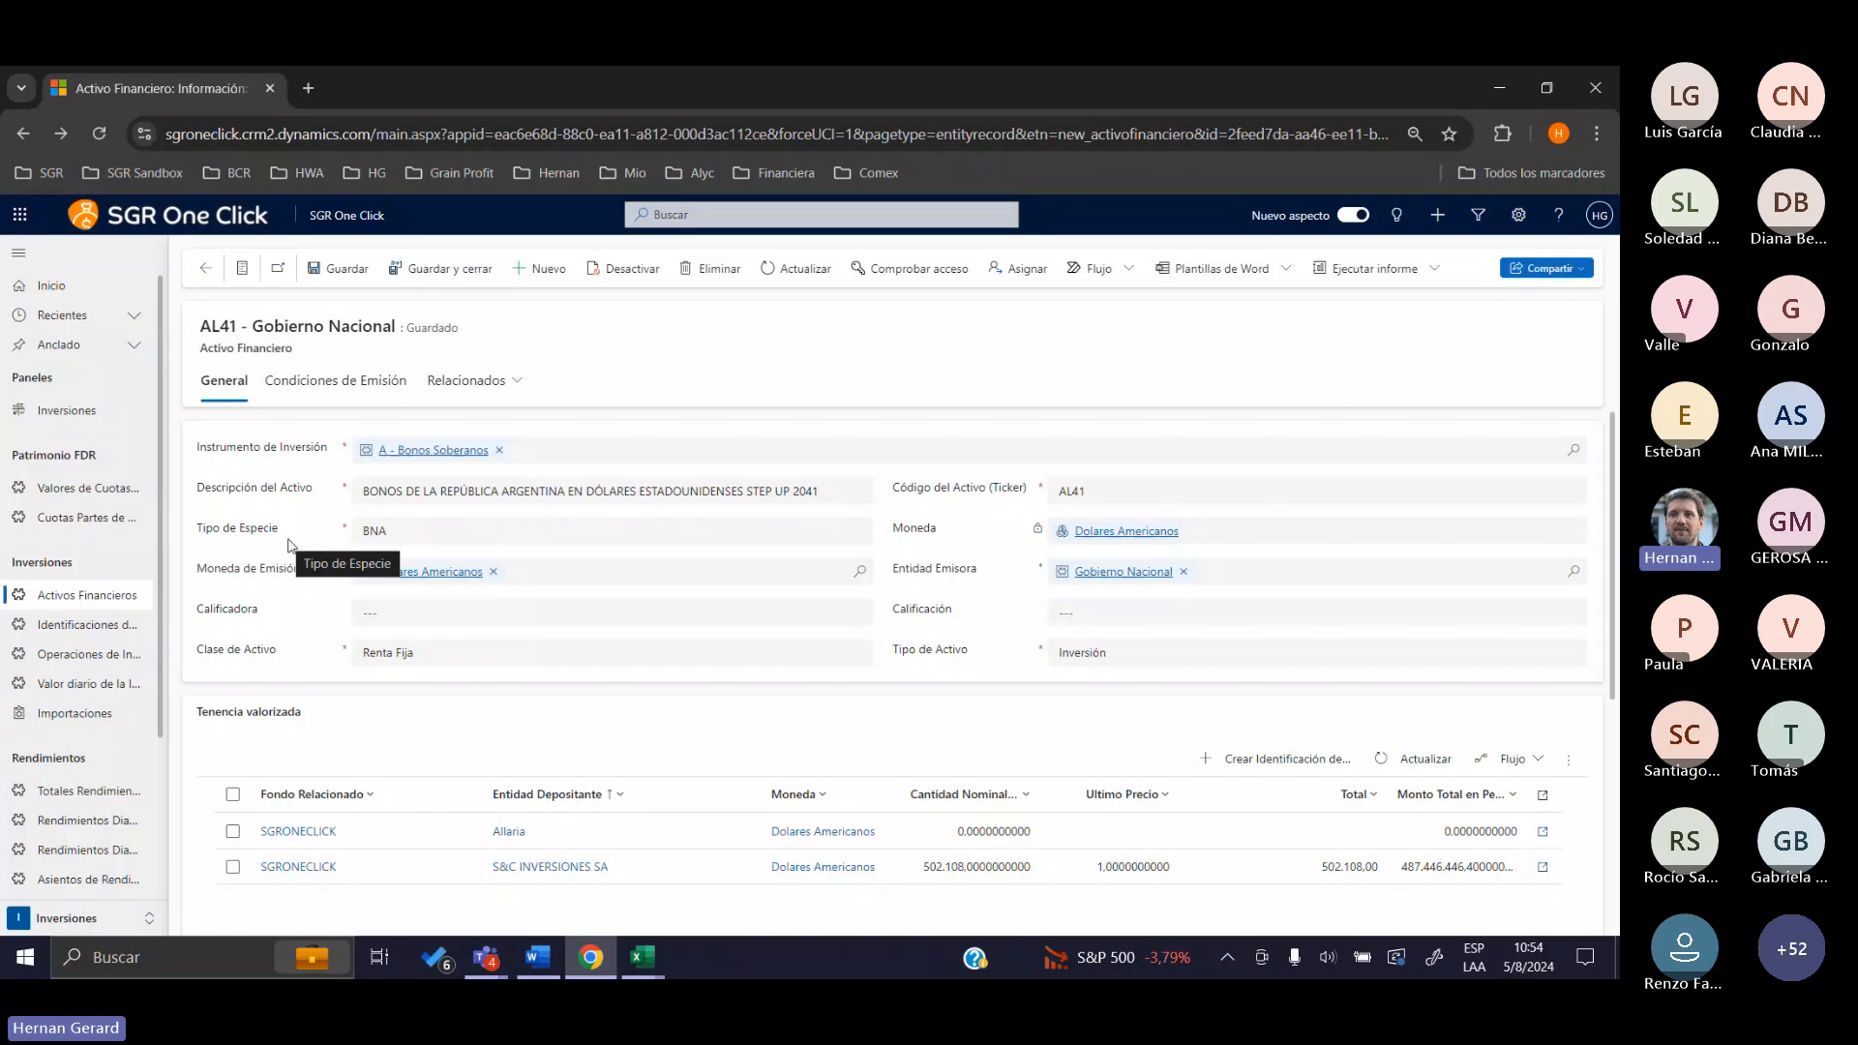
Open AL41's 25/5/24 closing price record, save and close it, and recheck the asset's closing price and holdings lists
{"action": "scroll", "coordinate": [288, 544], "scroll_direction": "down", "scroll_amount": 3}
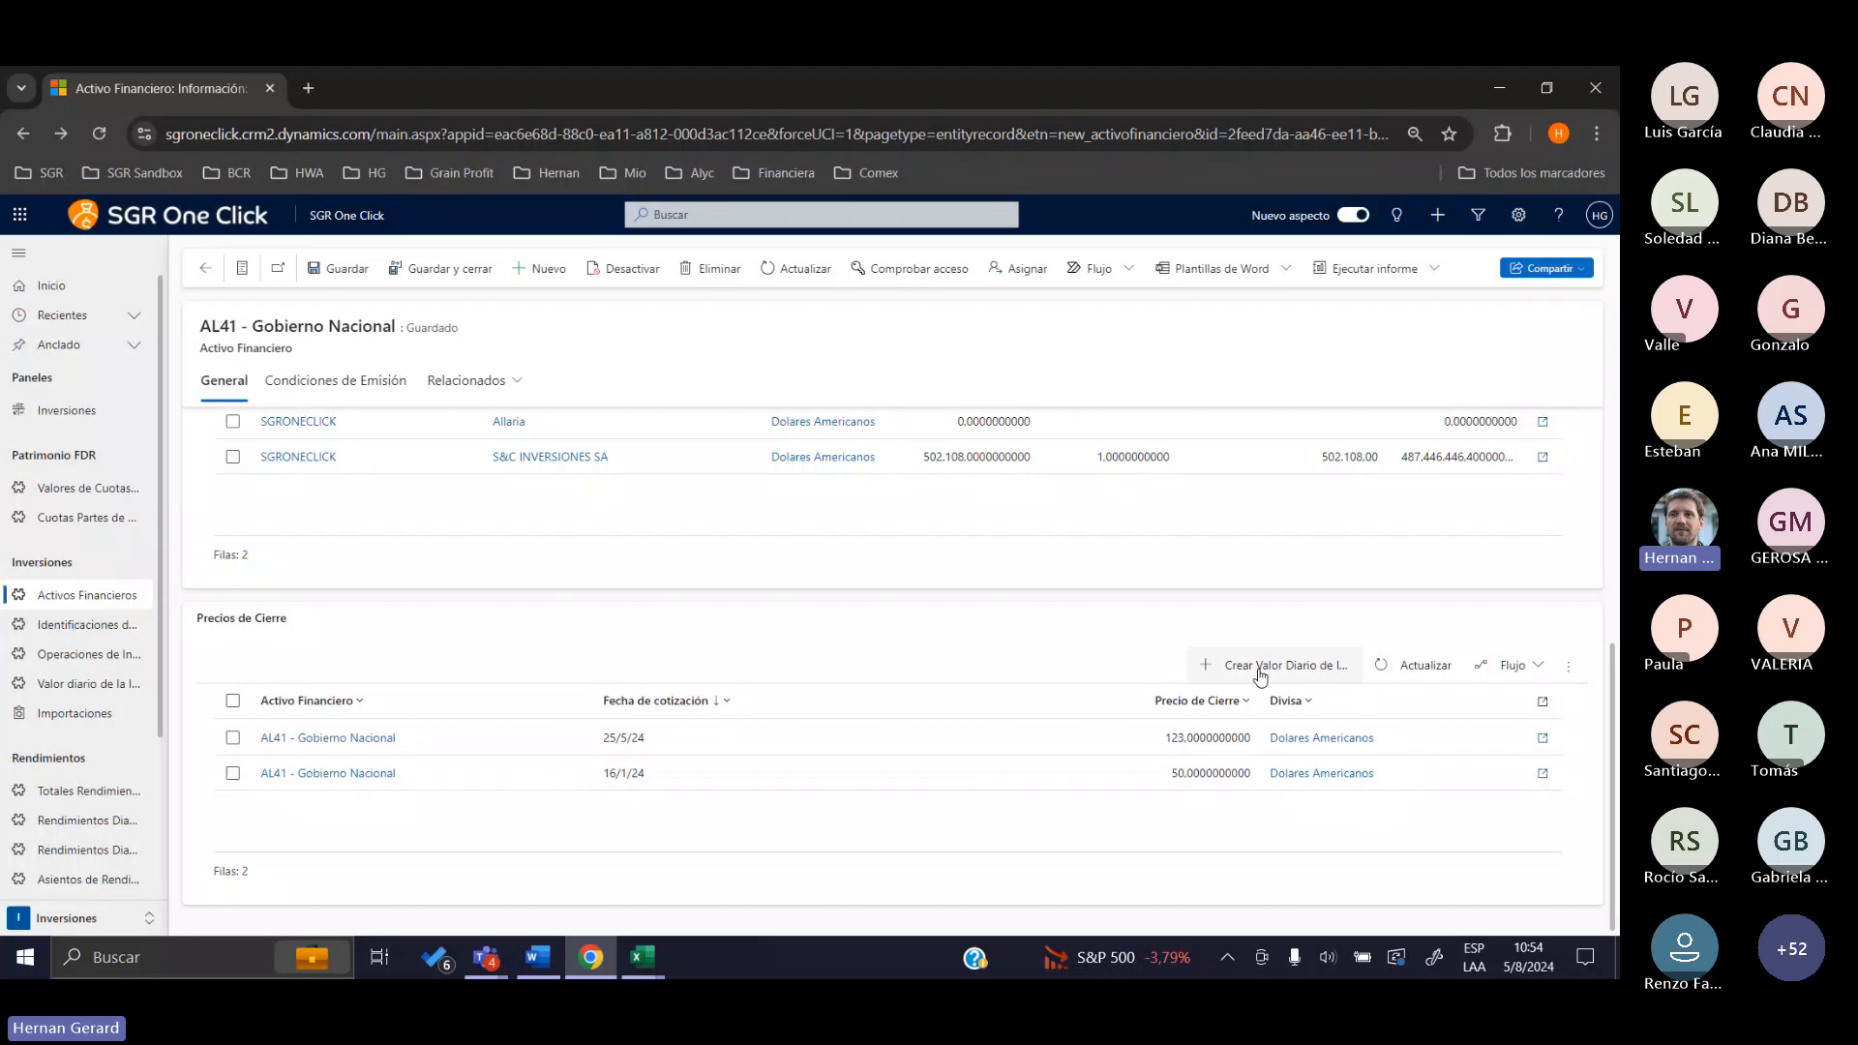
{"action": "double_click", "coordinate": [869, 753]}
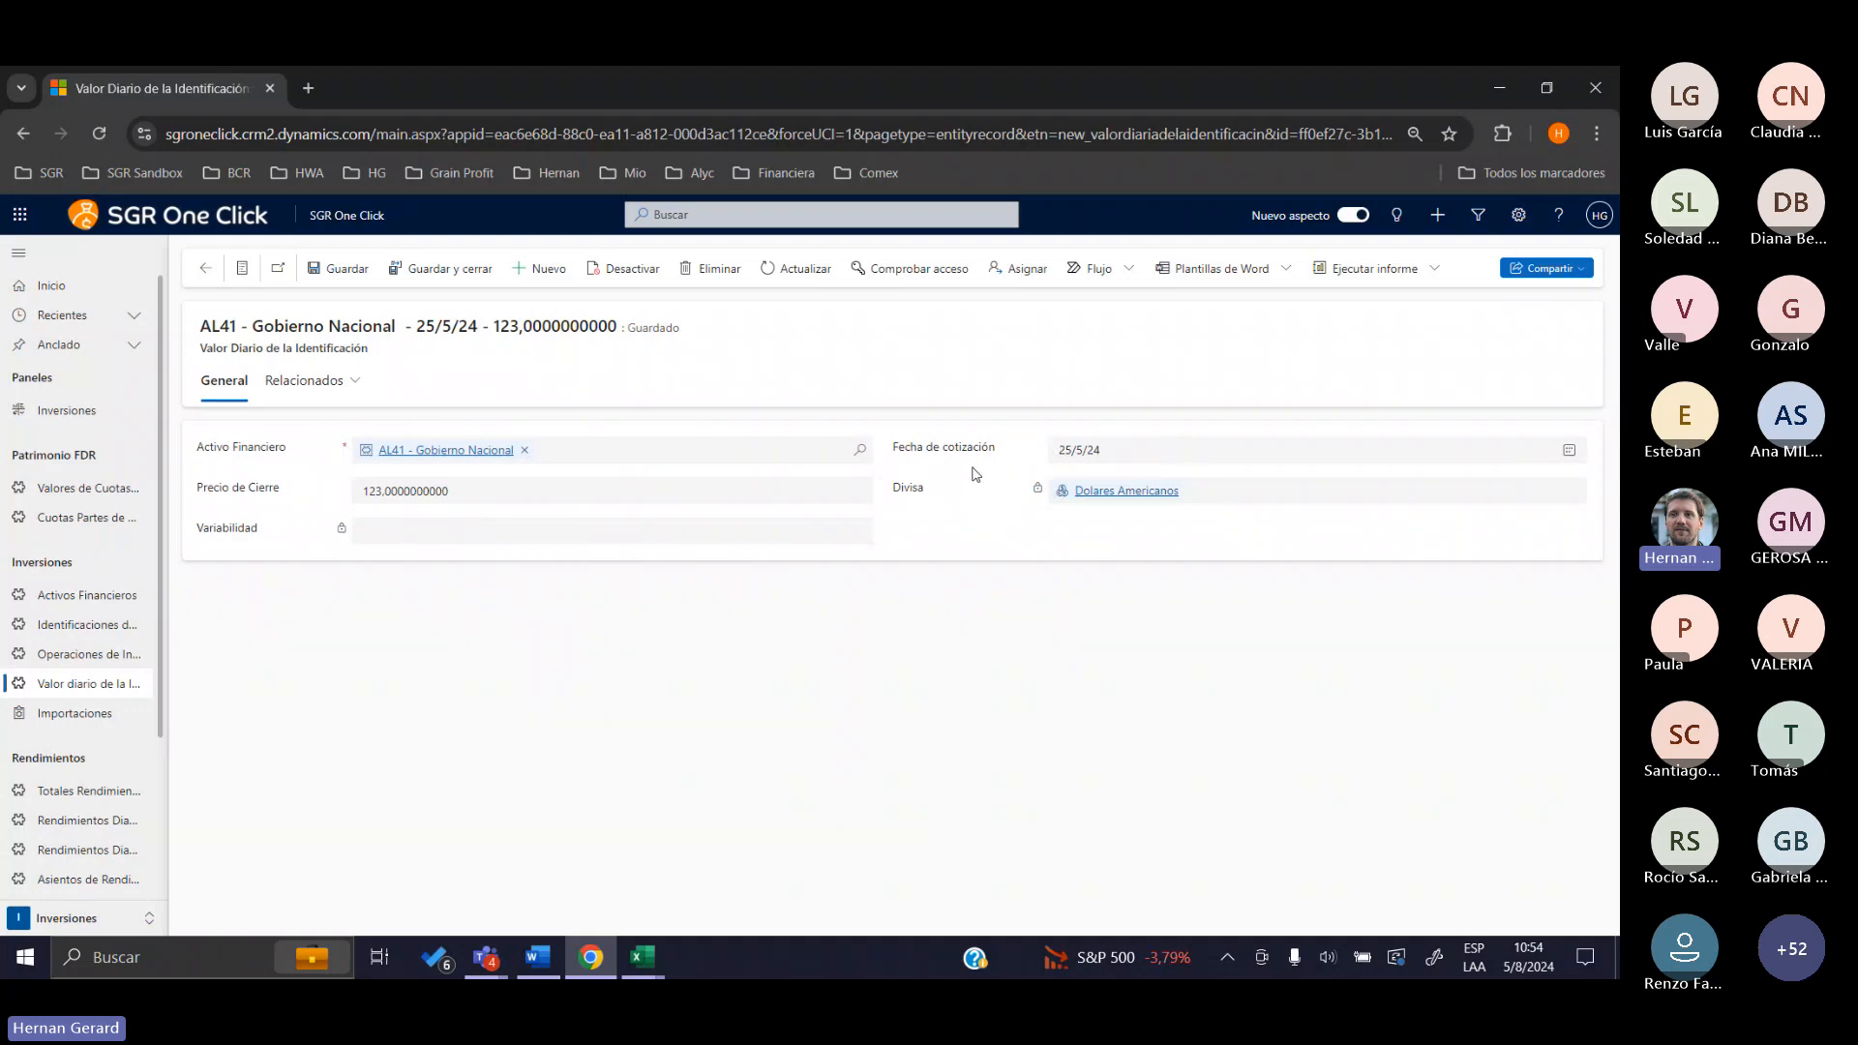
{"action": "left_click", "coordinate": [450, 270]}
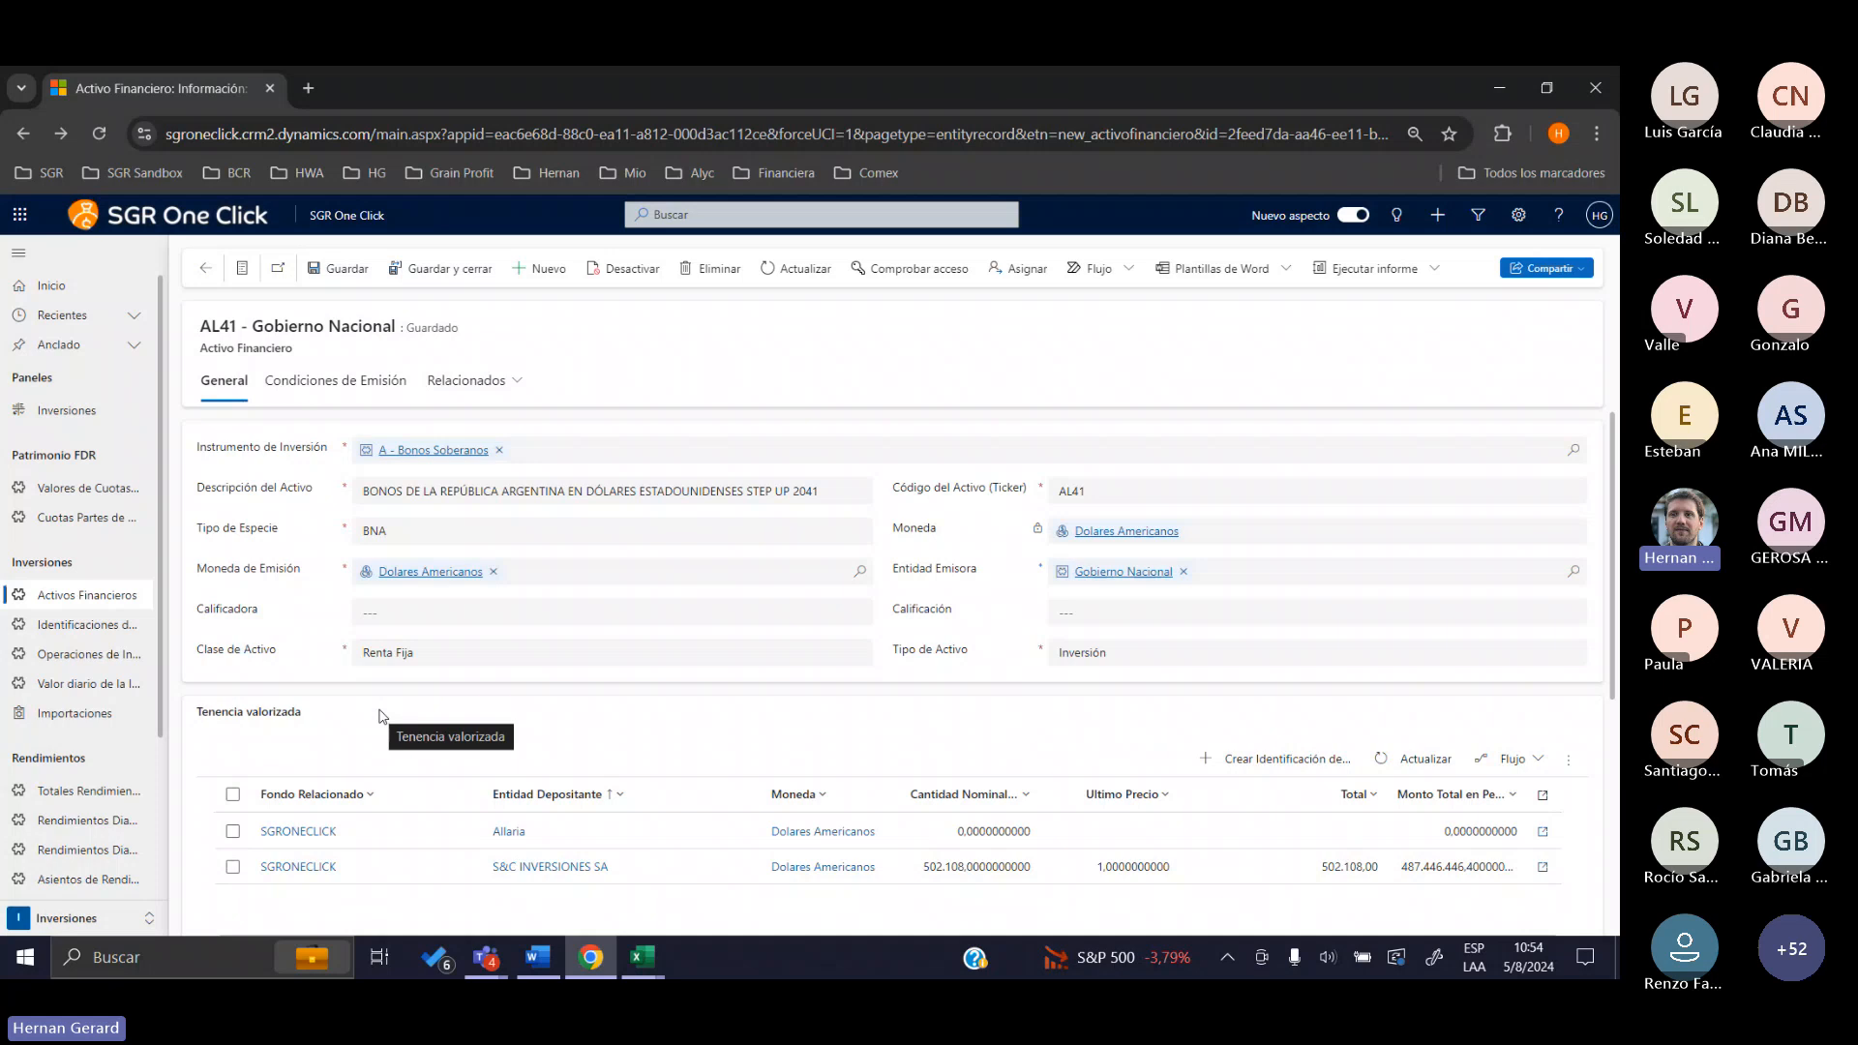
{"action": "scroll", "coordinate": [381, 717], "scroll_direction": "down", "scroll_amount": 4}
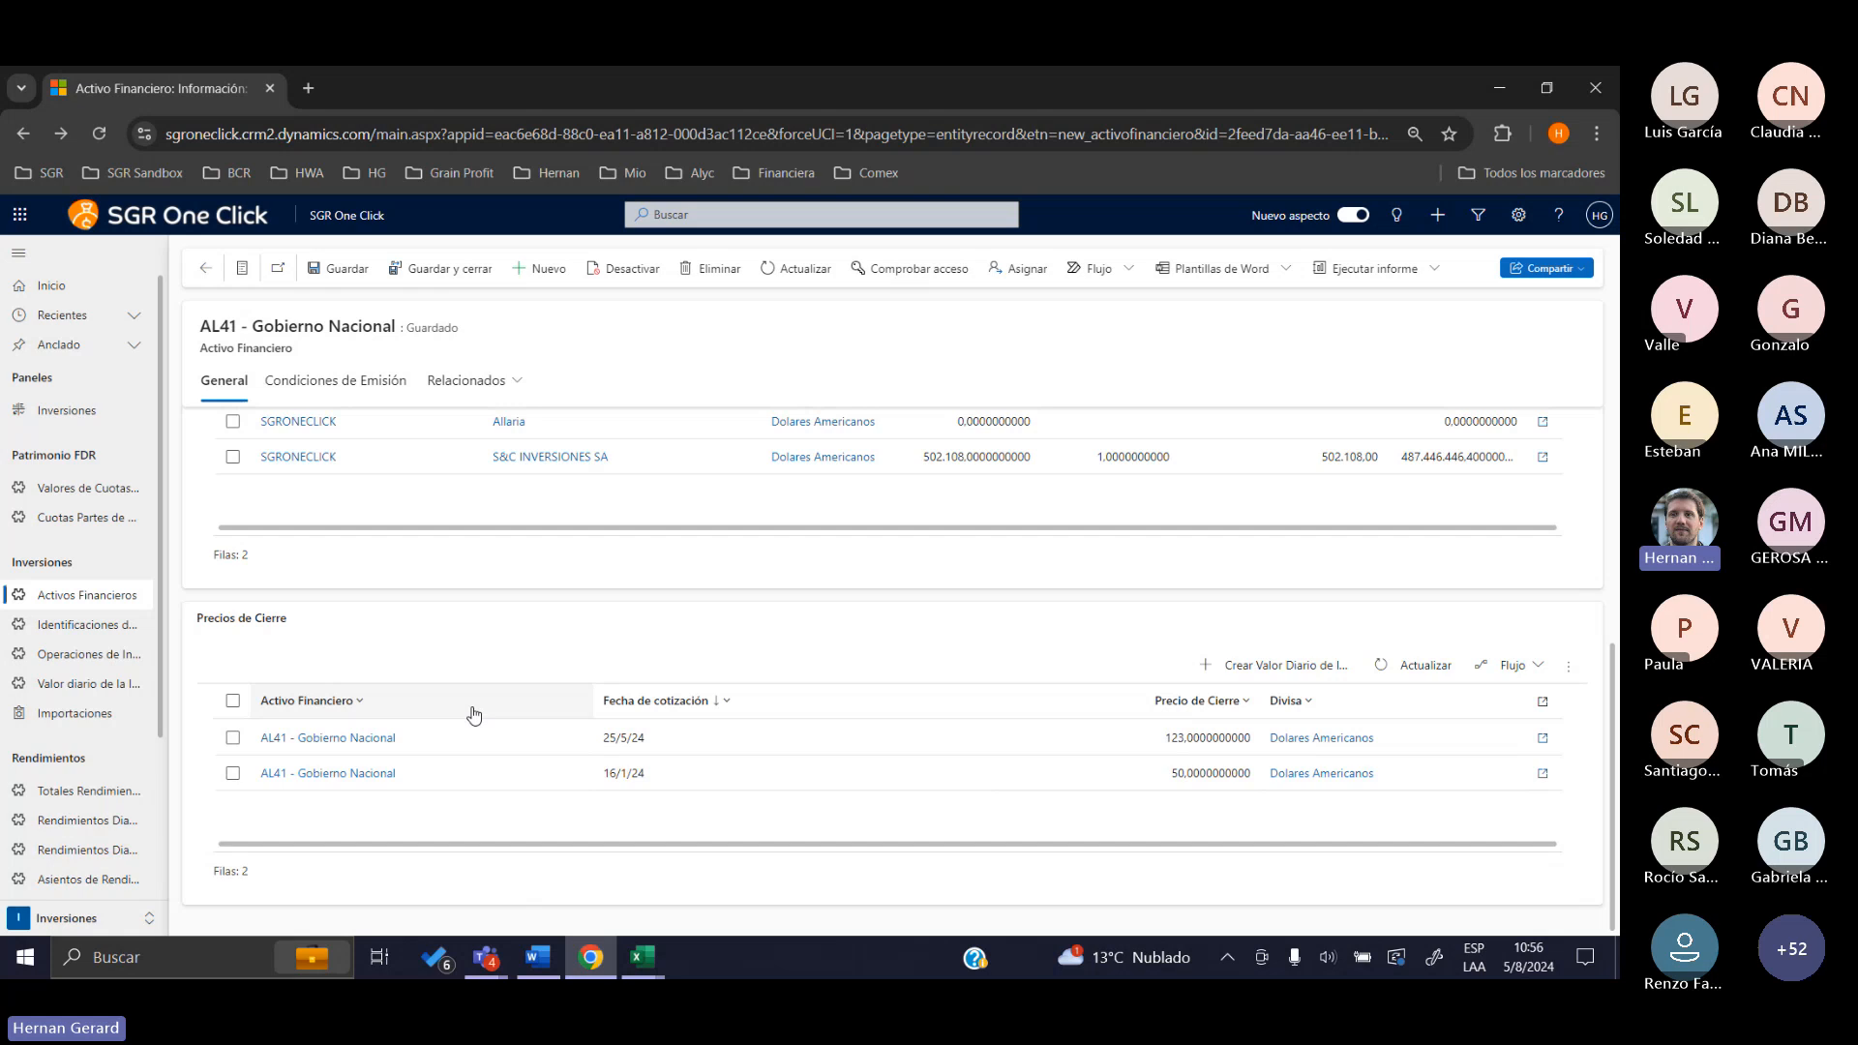
{"action": "scroll", "coordinate": [474, 715], "scroll_direction": "up", "scroll_amount": 3}
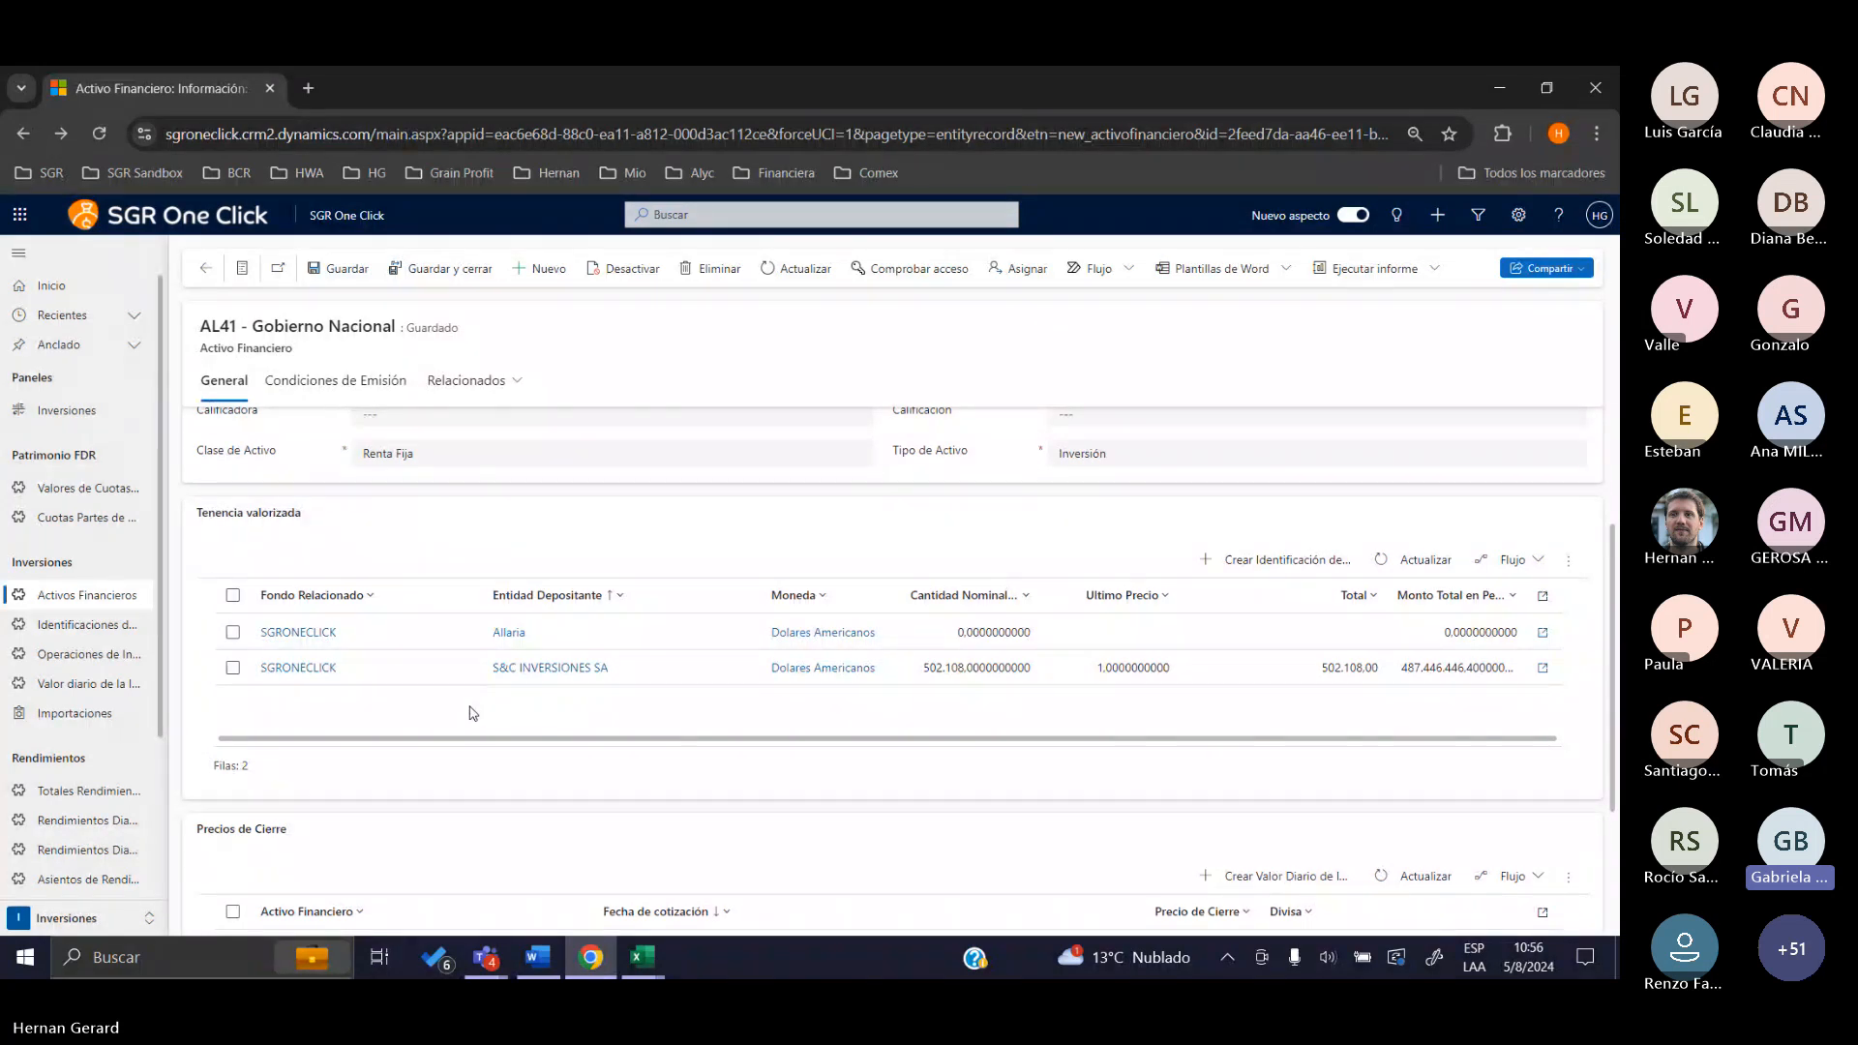
Examine AL41's Precios de Cierre records against the holdings per depositary entity in Tenencia valorizada
{"action": "scroll", "coordinate": [473, 713], "scroll_direction": "down", "scroll_amount": 3}
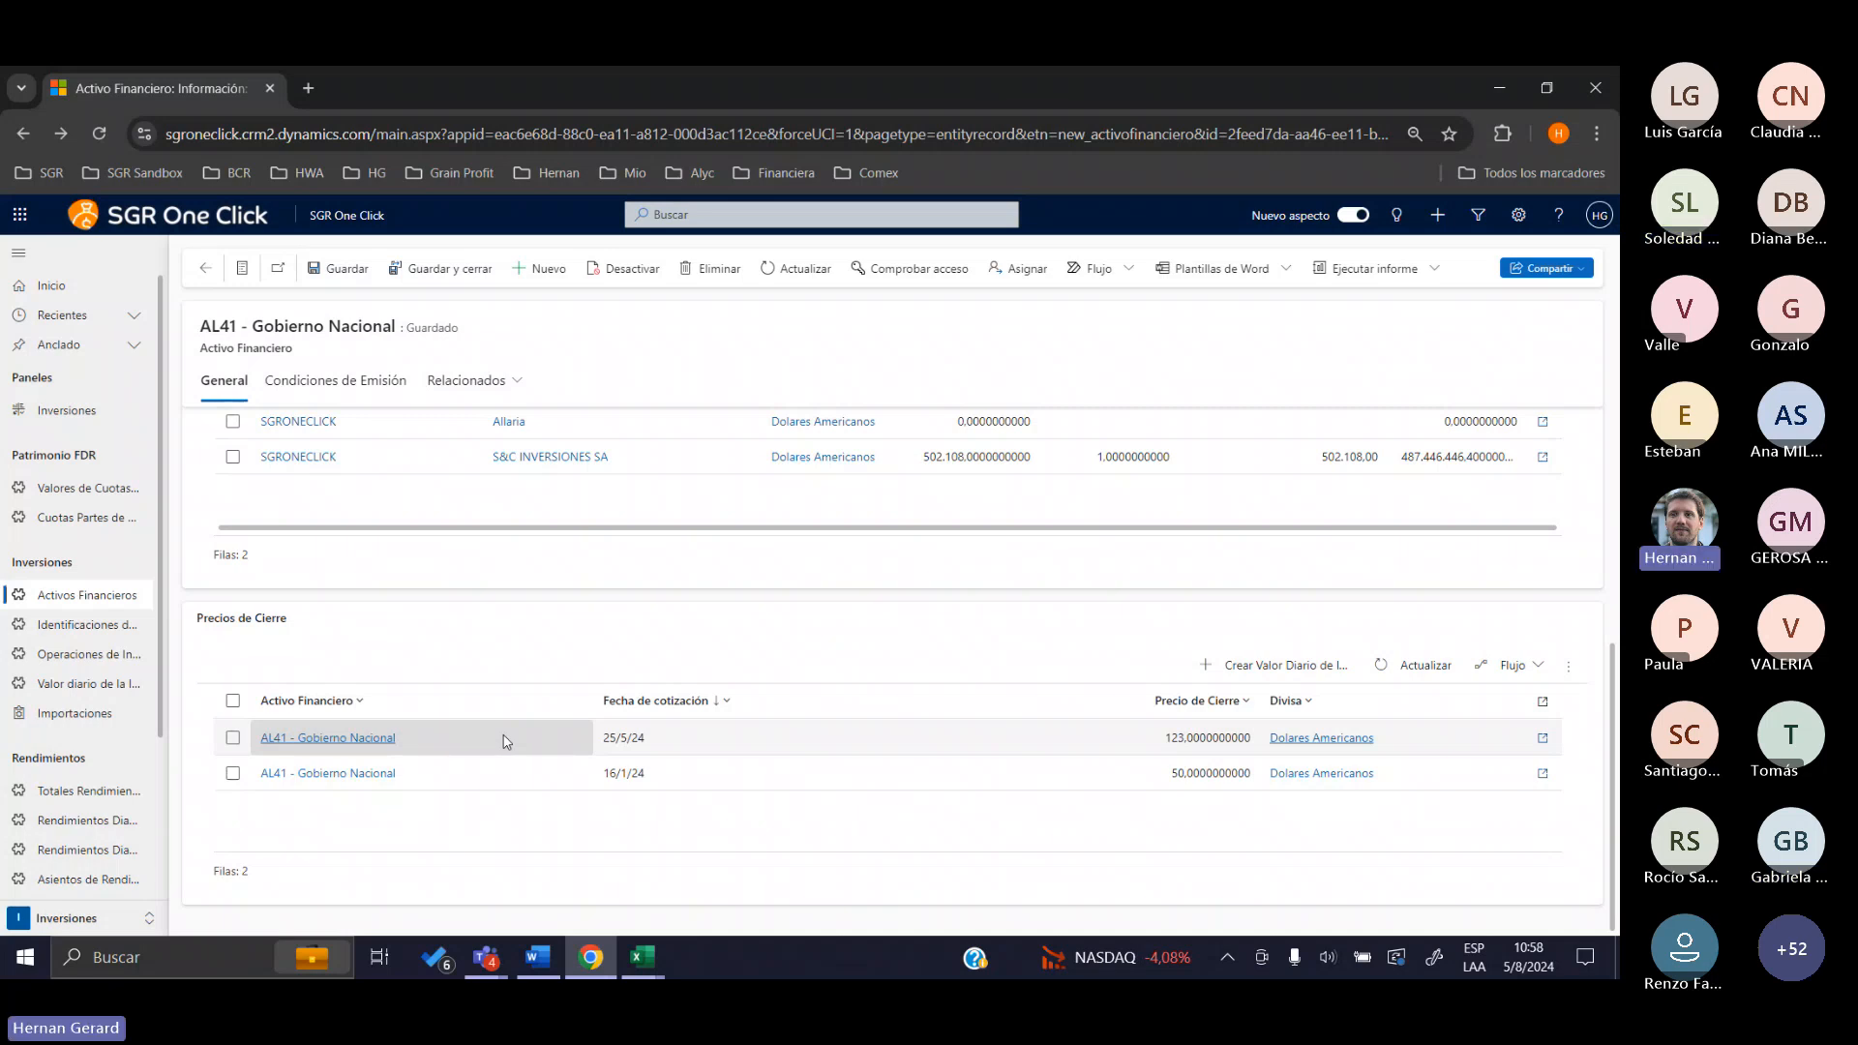
{"action": "scroll", "coordinate": [503, 742], "scroll_direction": "up", "scroll_amount": 3}
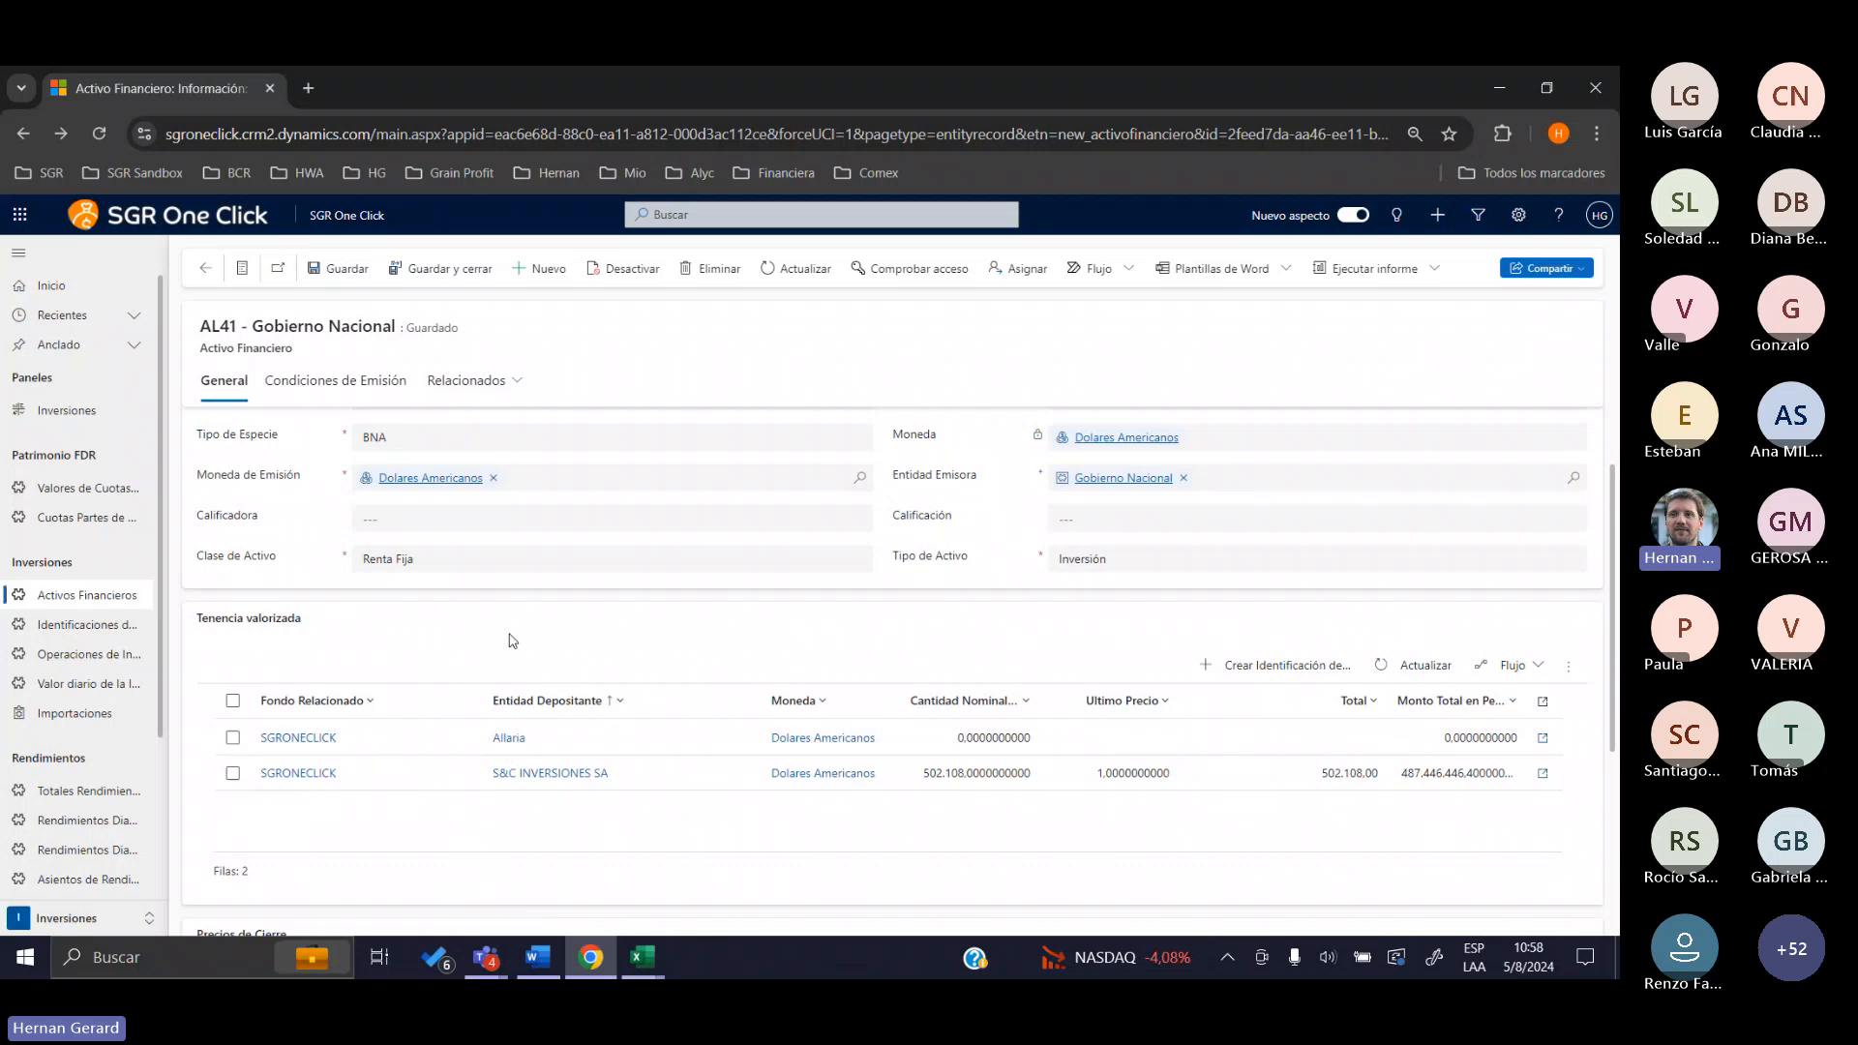
{"action": "scroll", "coordinate": [506, 648], "scroll_direction": "down", "scroll_amount": 3}
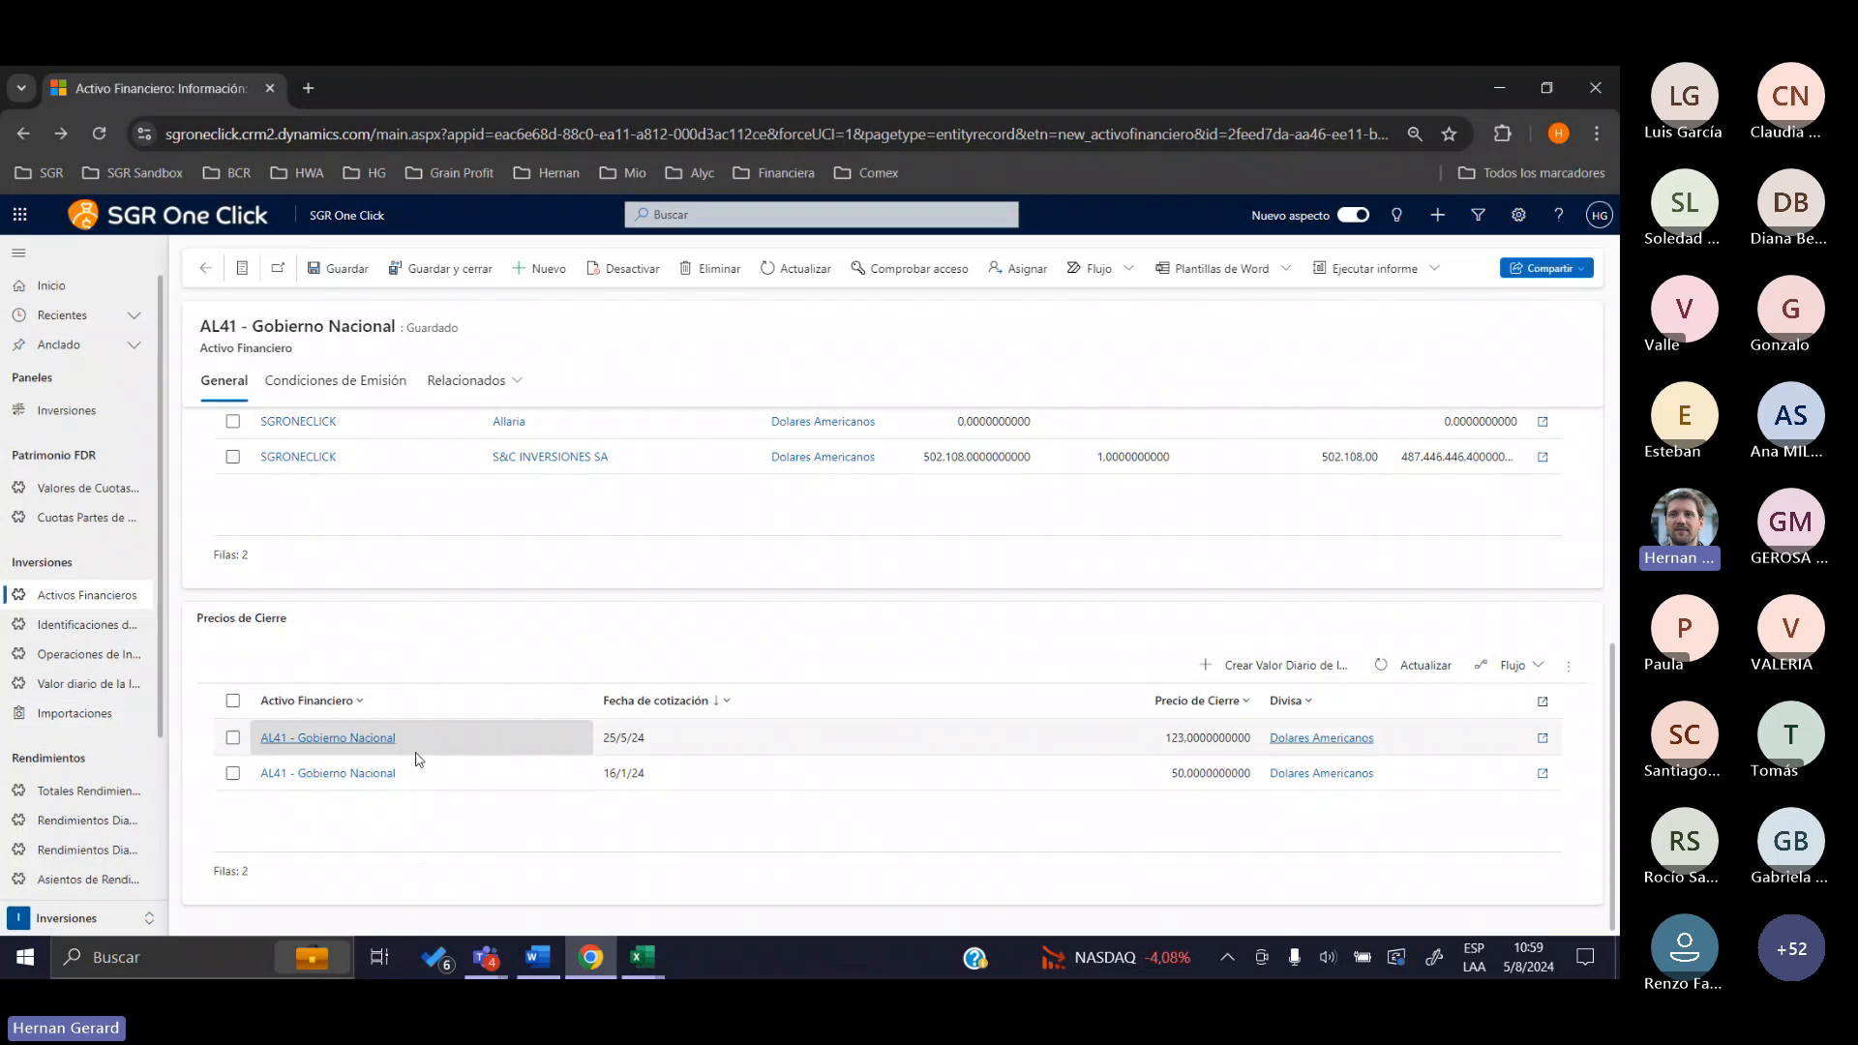
{"action": "scroll", "coordinate": [416, 759], "scroll_direction": "up", "scroll_amount": 3}
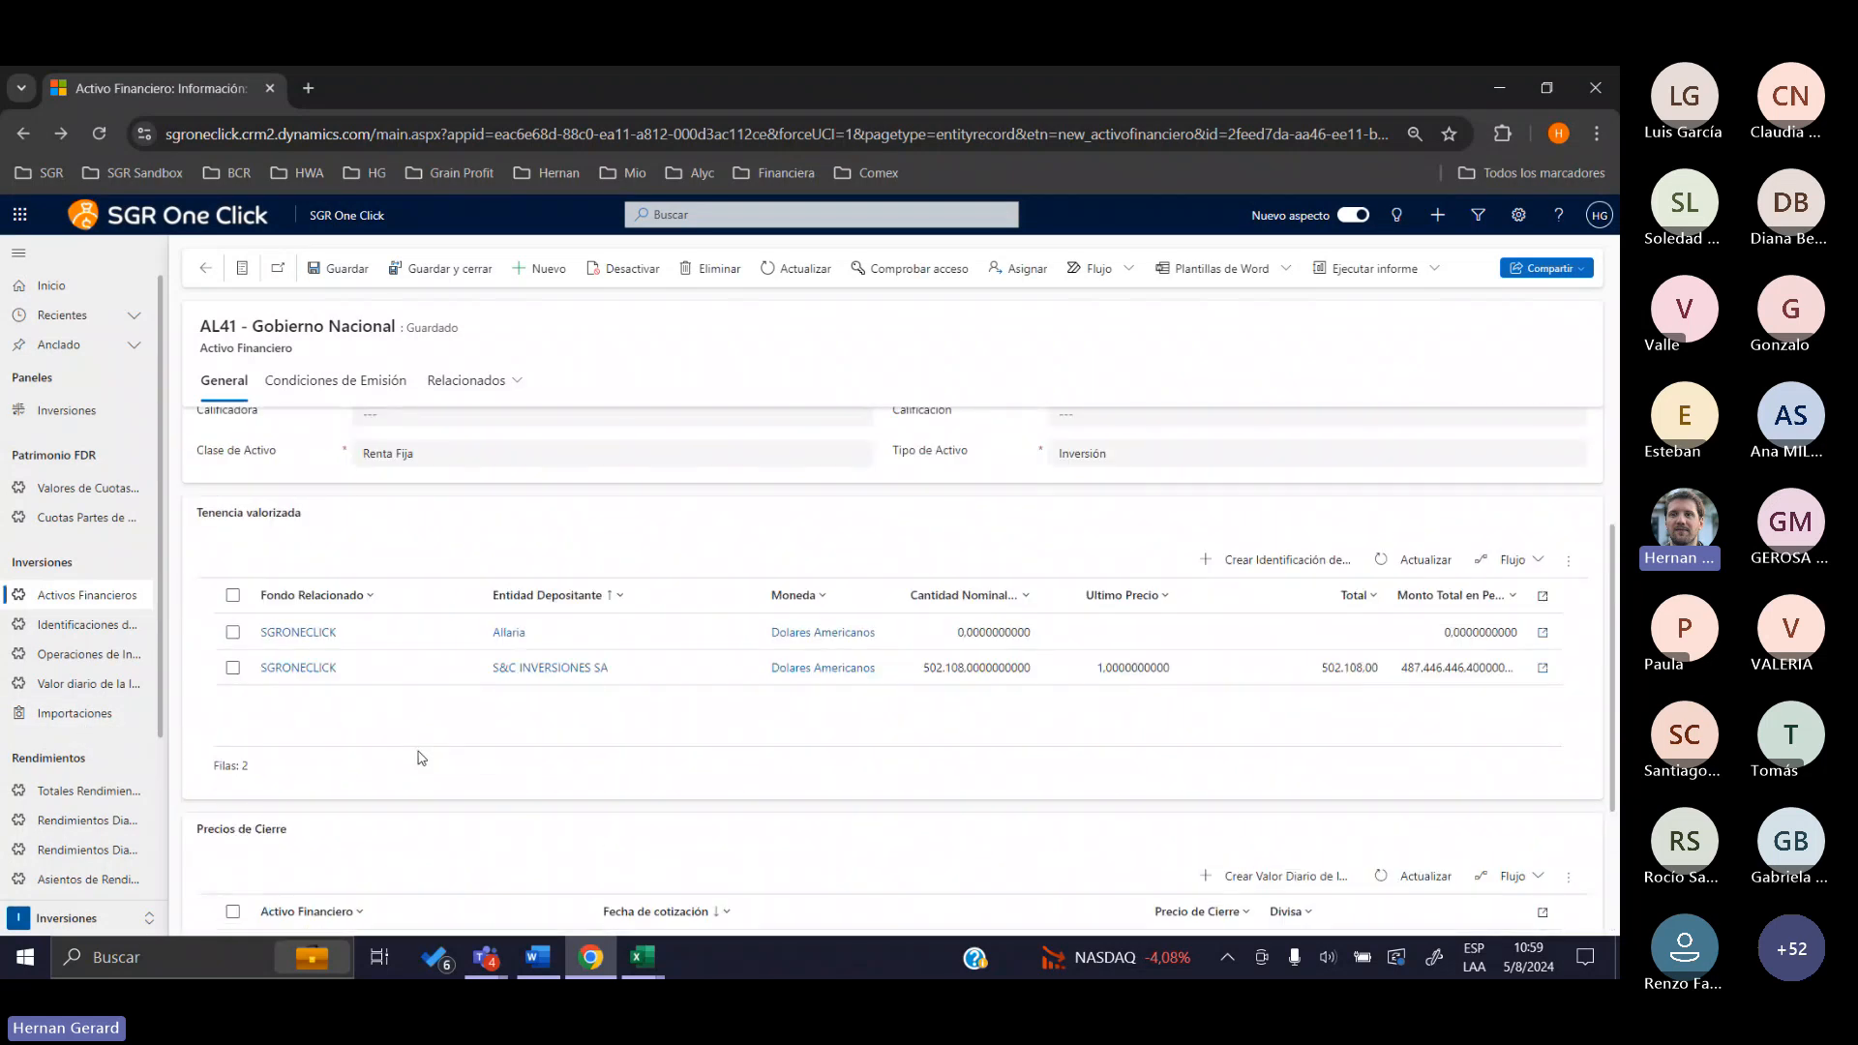
{"action": "scroll", "coordinate": [422, 758], "scroll_direction": "down", "scroll_amount": 1}
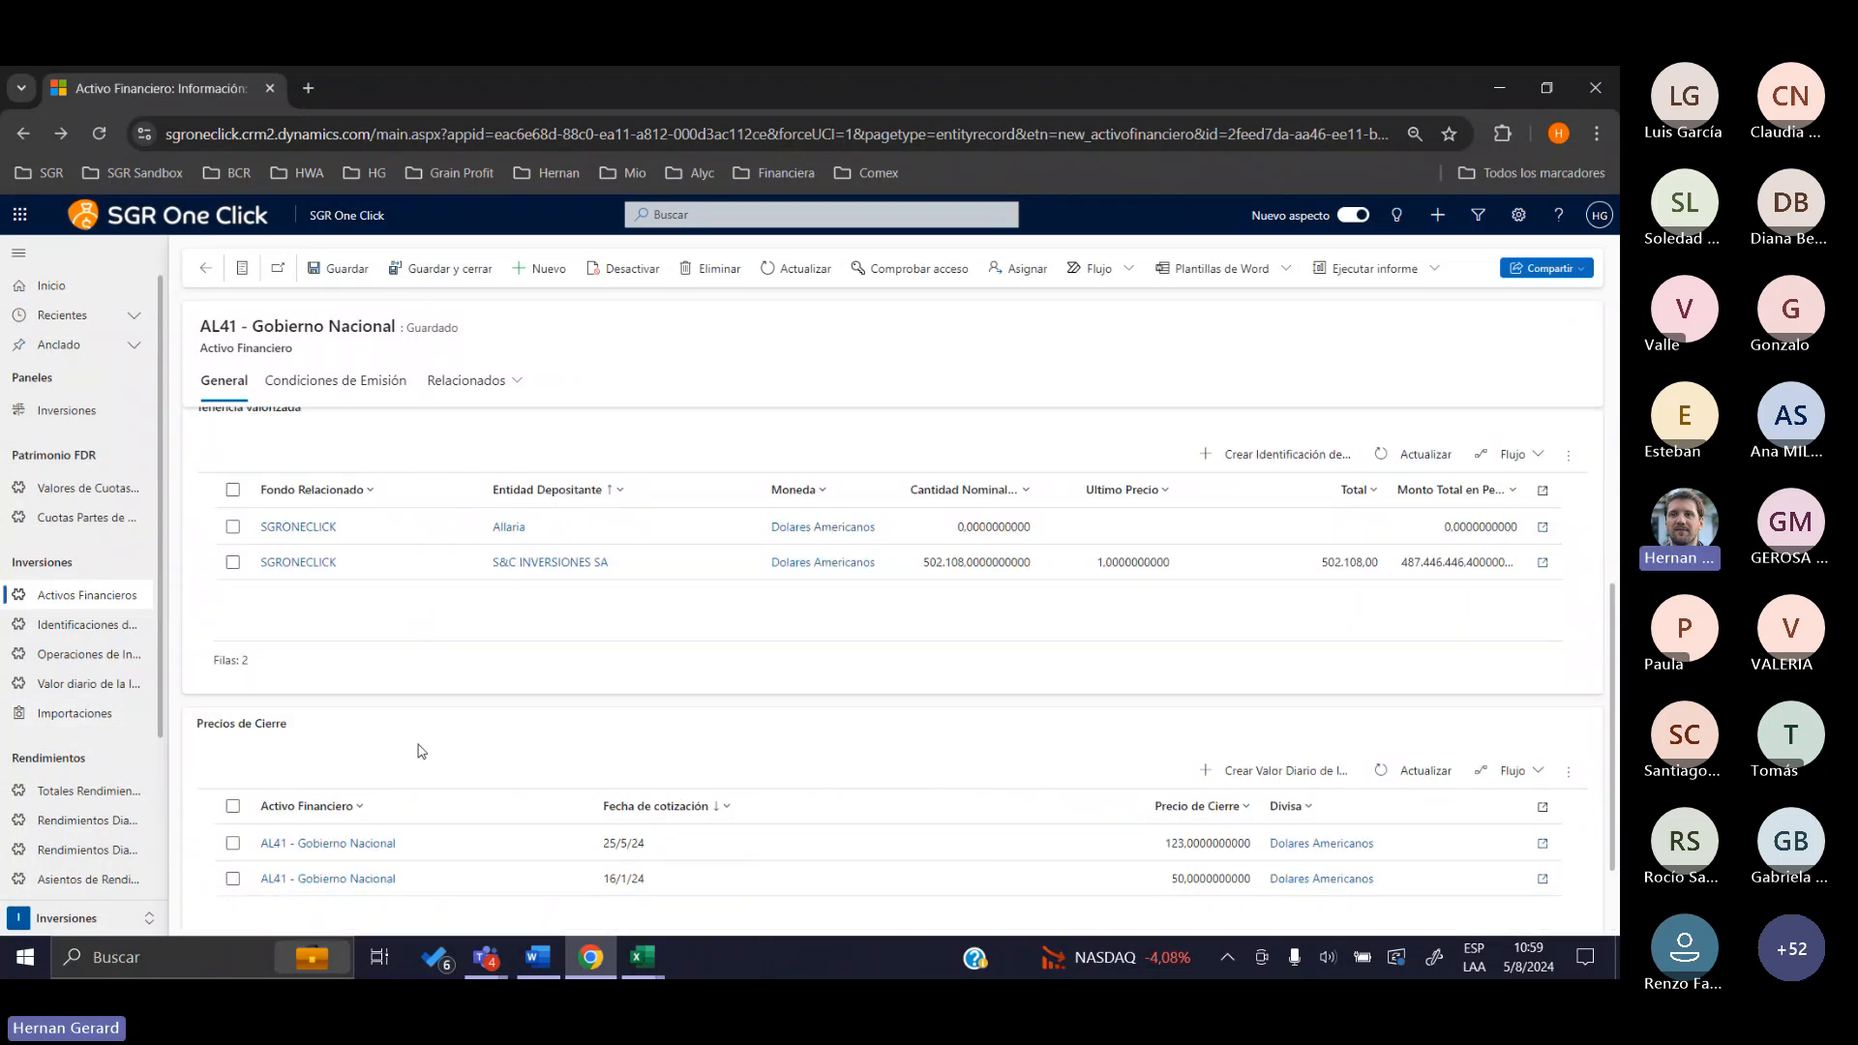
{"action": "scroll", "coordinate": [419, 751], "scroll_direction": "up", "scroll_amount": 3}
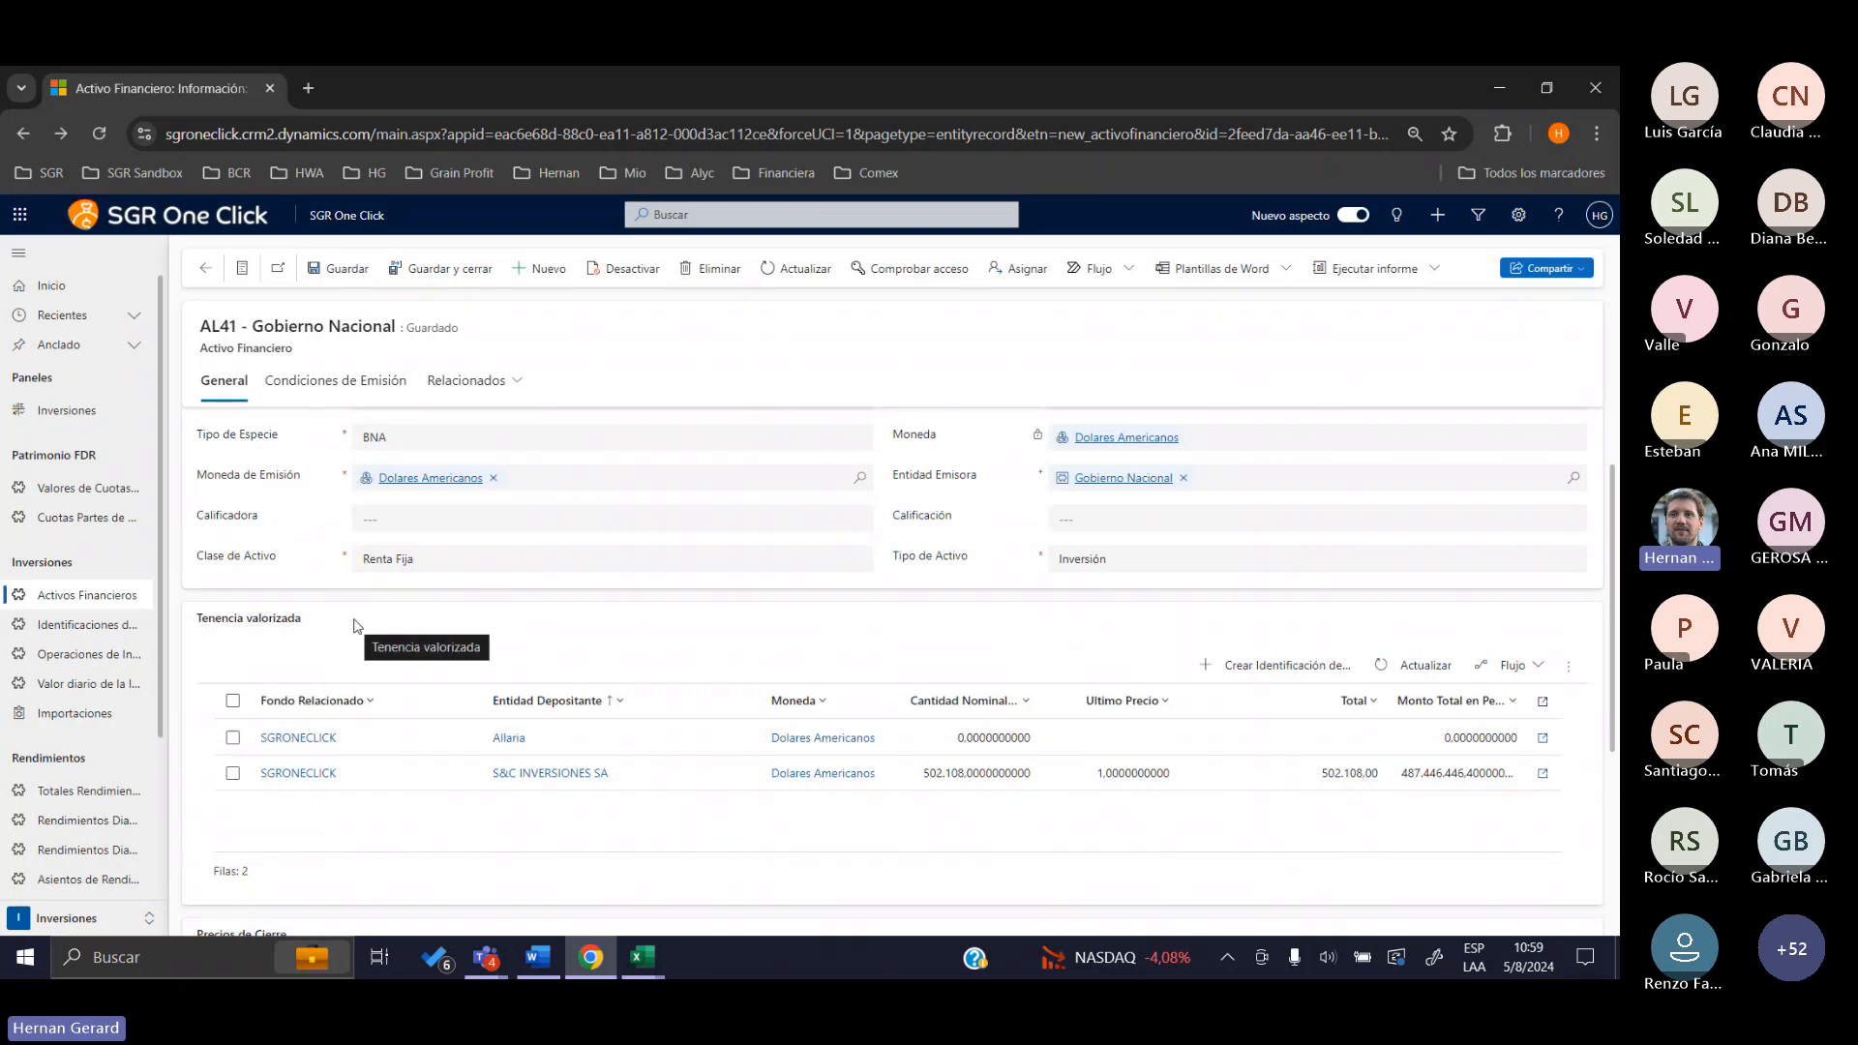
{"action": "left_click_drag", "start_coordinate": [334, 618], "coordinate": [203, 613]}
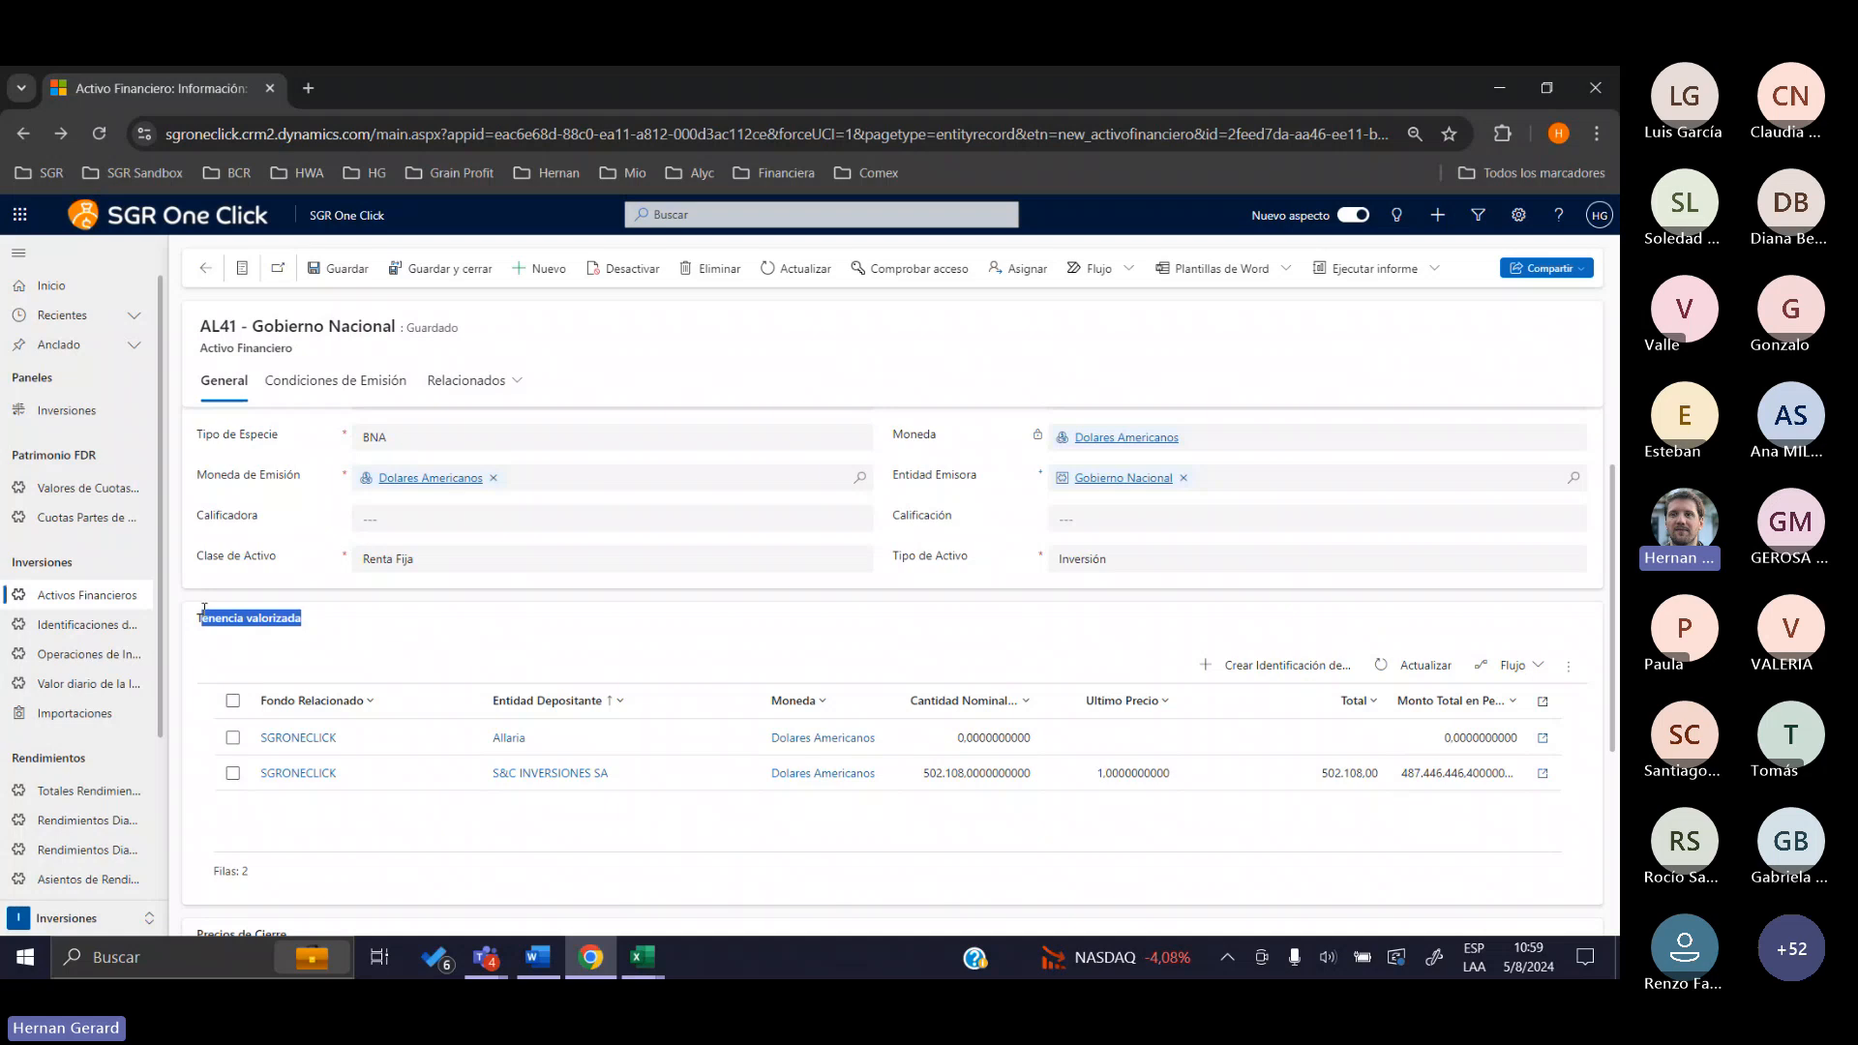
{"action": "left_click", "coordinate": [438, 647]}
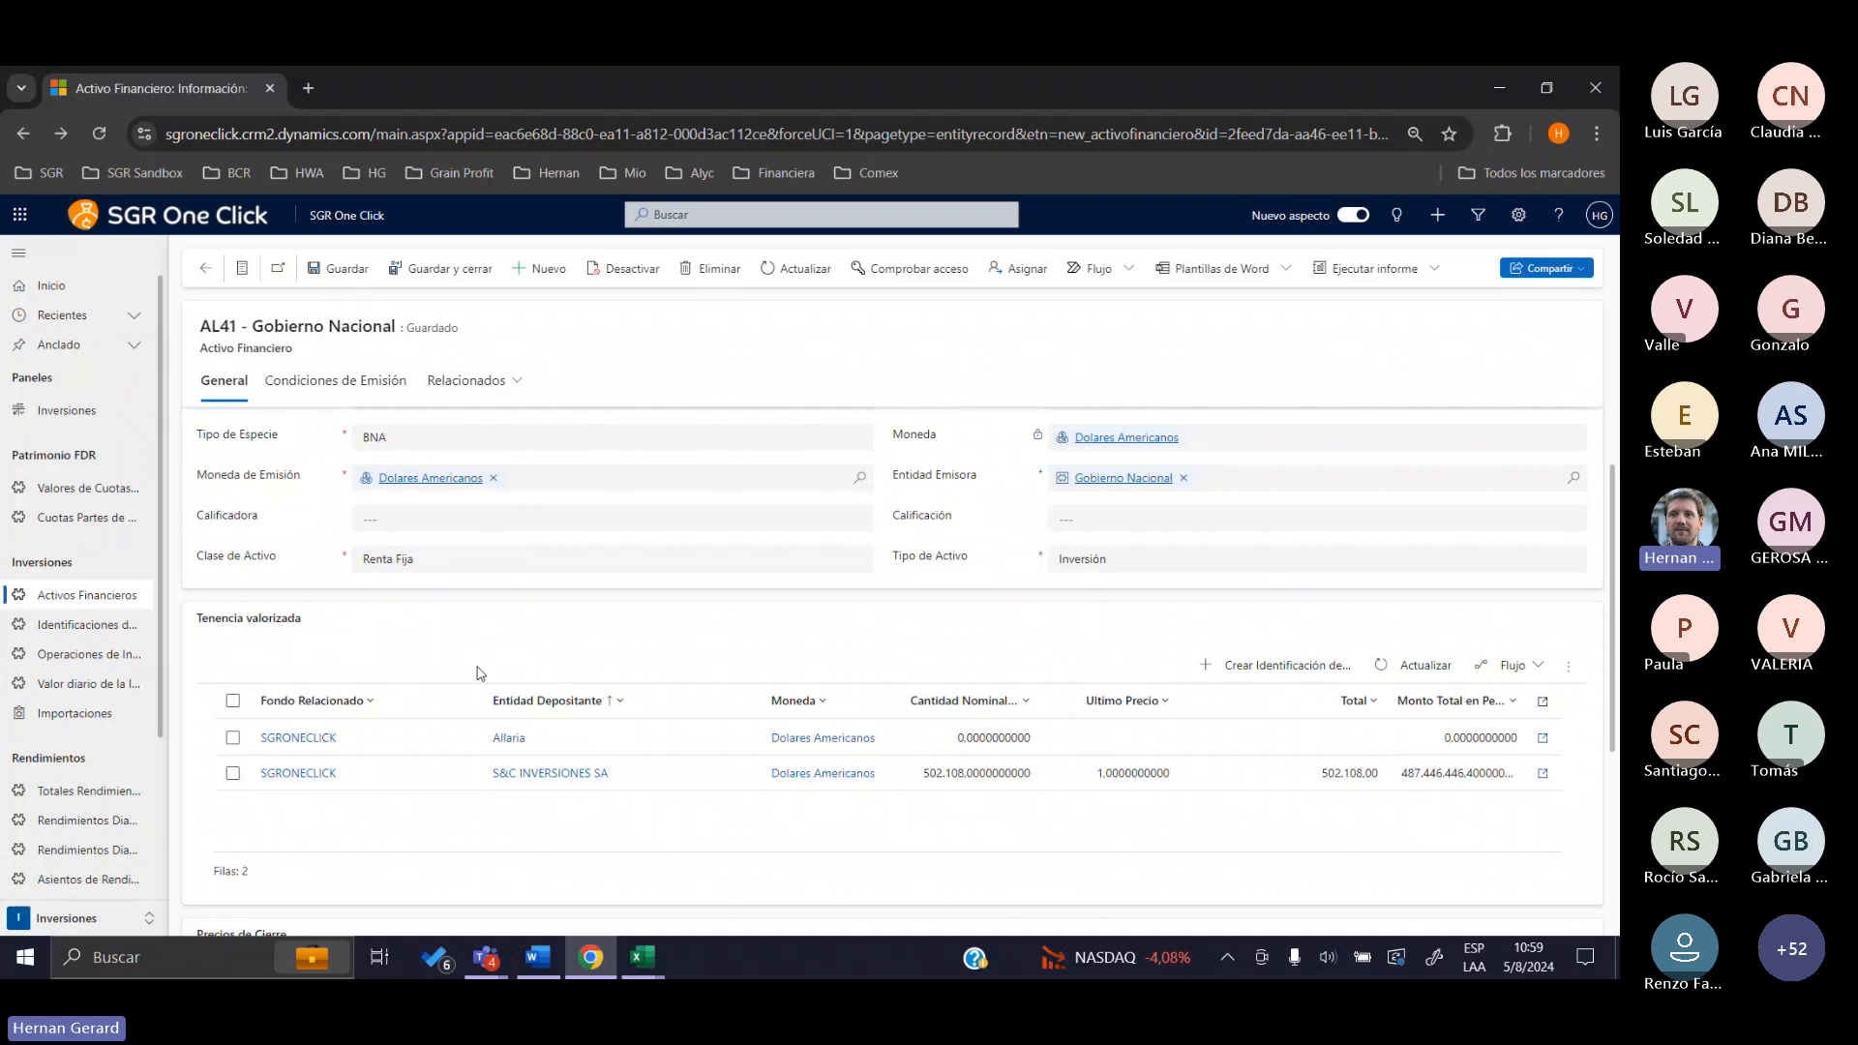
{"action": "scroll", "coordinate": [487, 668], "scroll_direction": "up", "scroll_amount": 1}
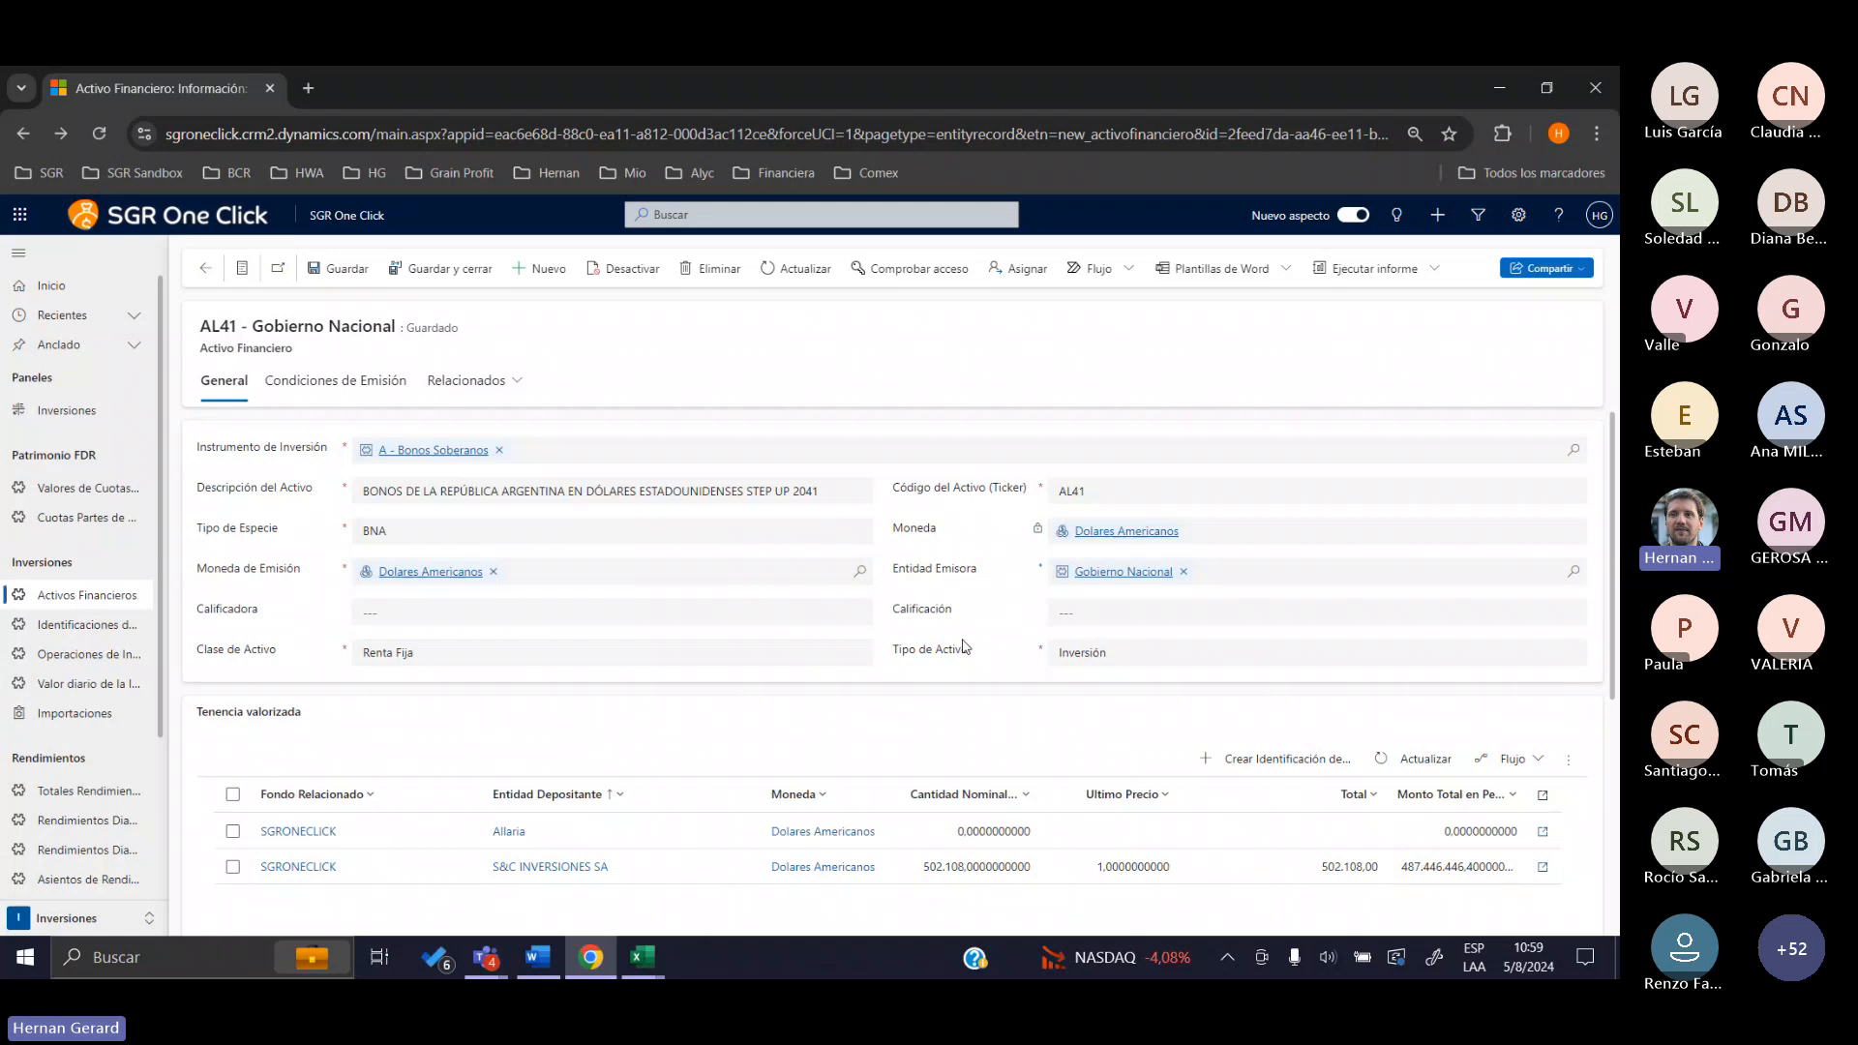
{"action": "scroll", "coordinate": [939, 624], "scroll_direction": "down", "scroll_amount": 1}
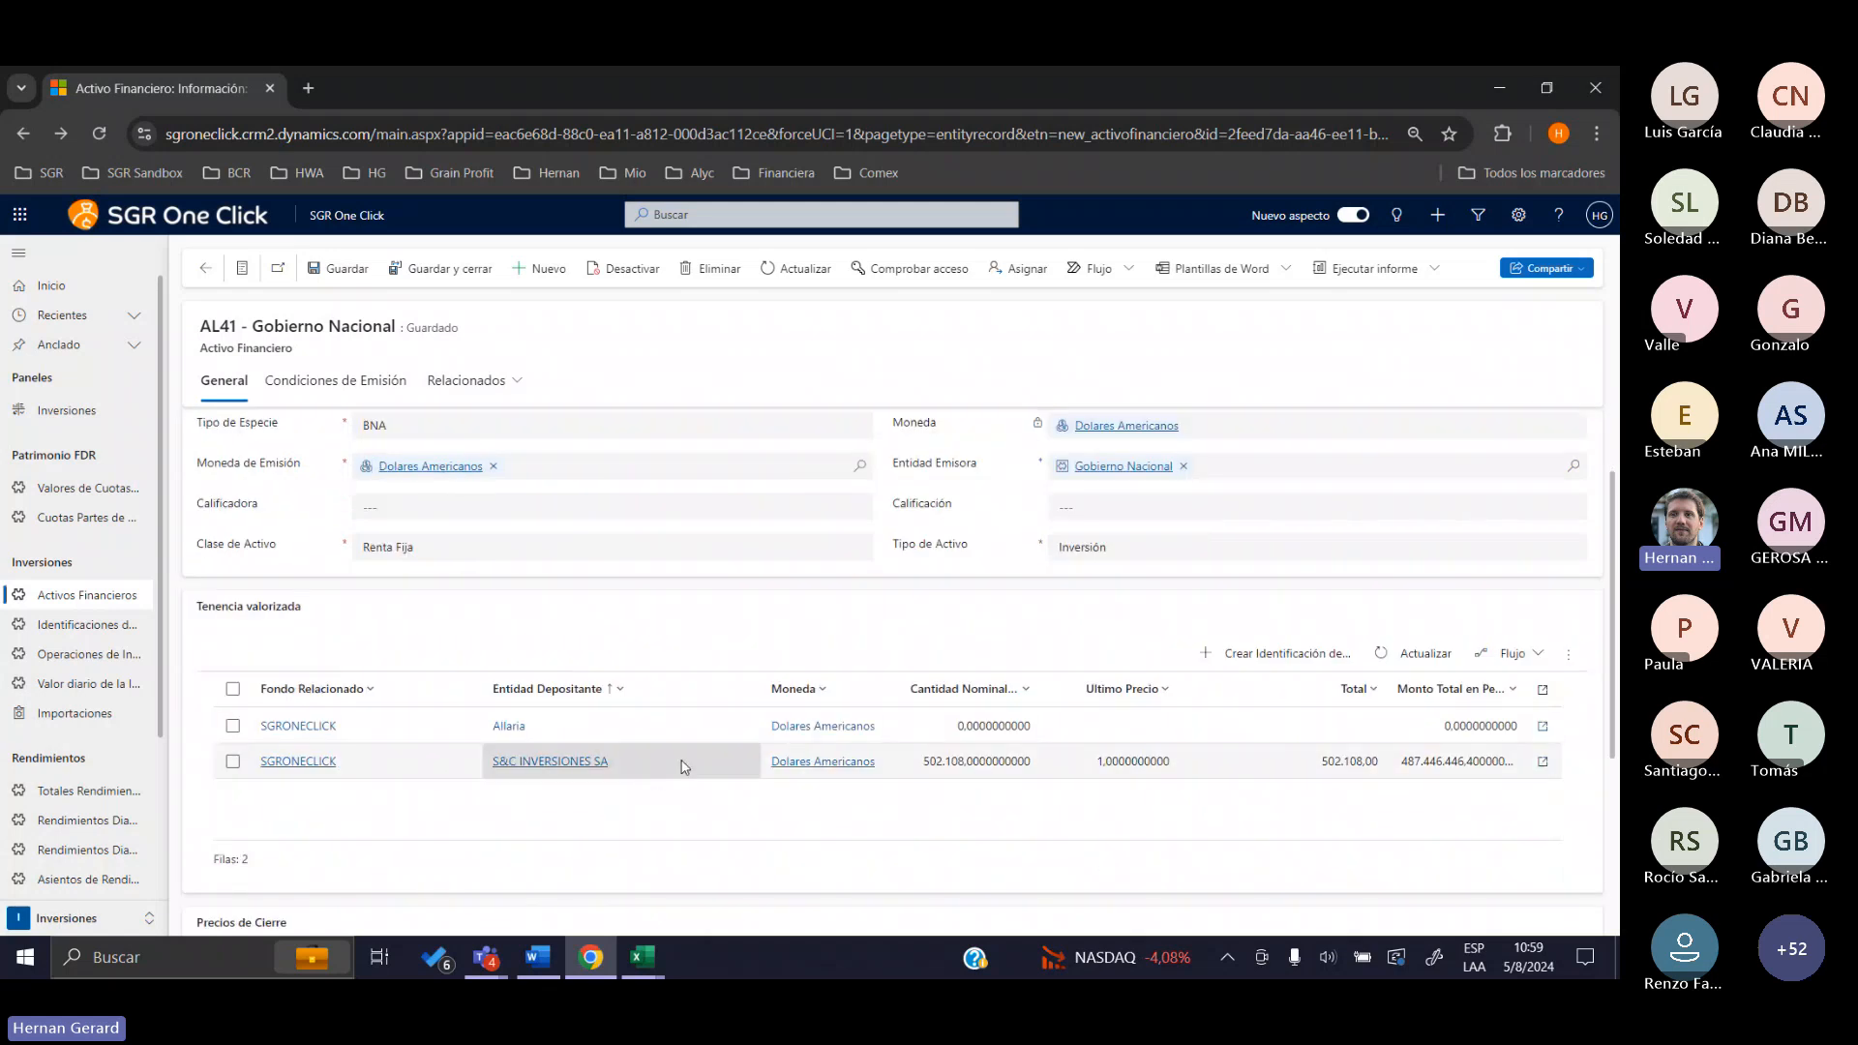
Open the S&C INVERSIONES SA holding, check its Cantidad Nominal Total, and view its operations with the Tipo de Operacion column widened
{"action": "double_click", "coordinate": [683, 766]}
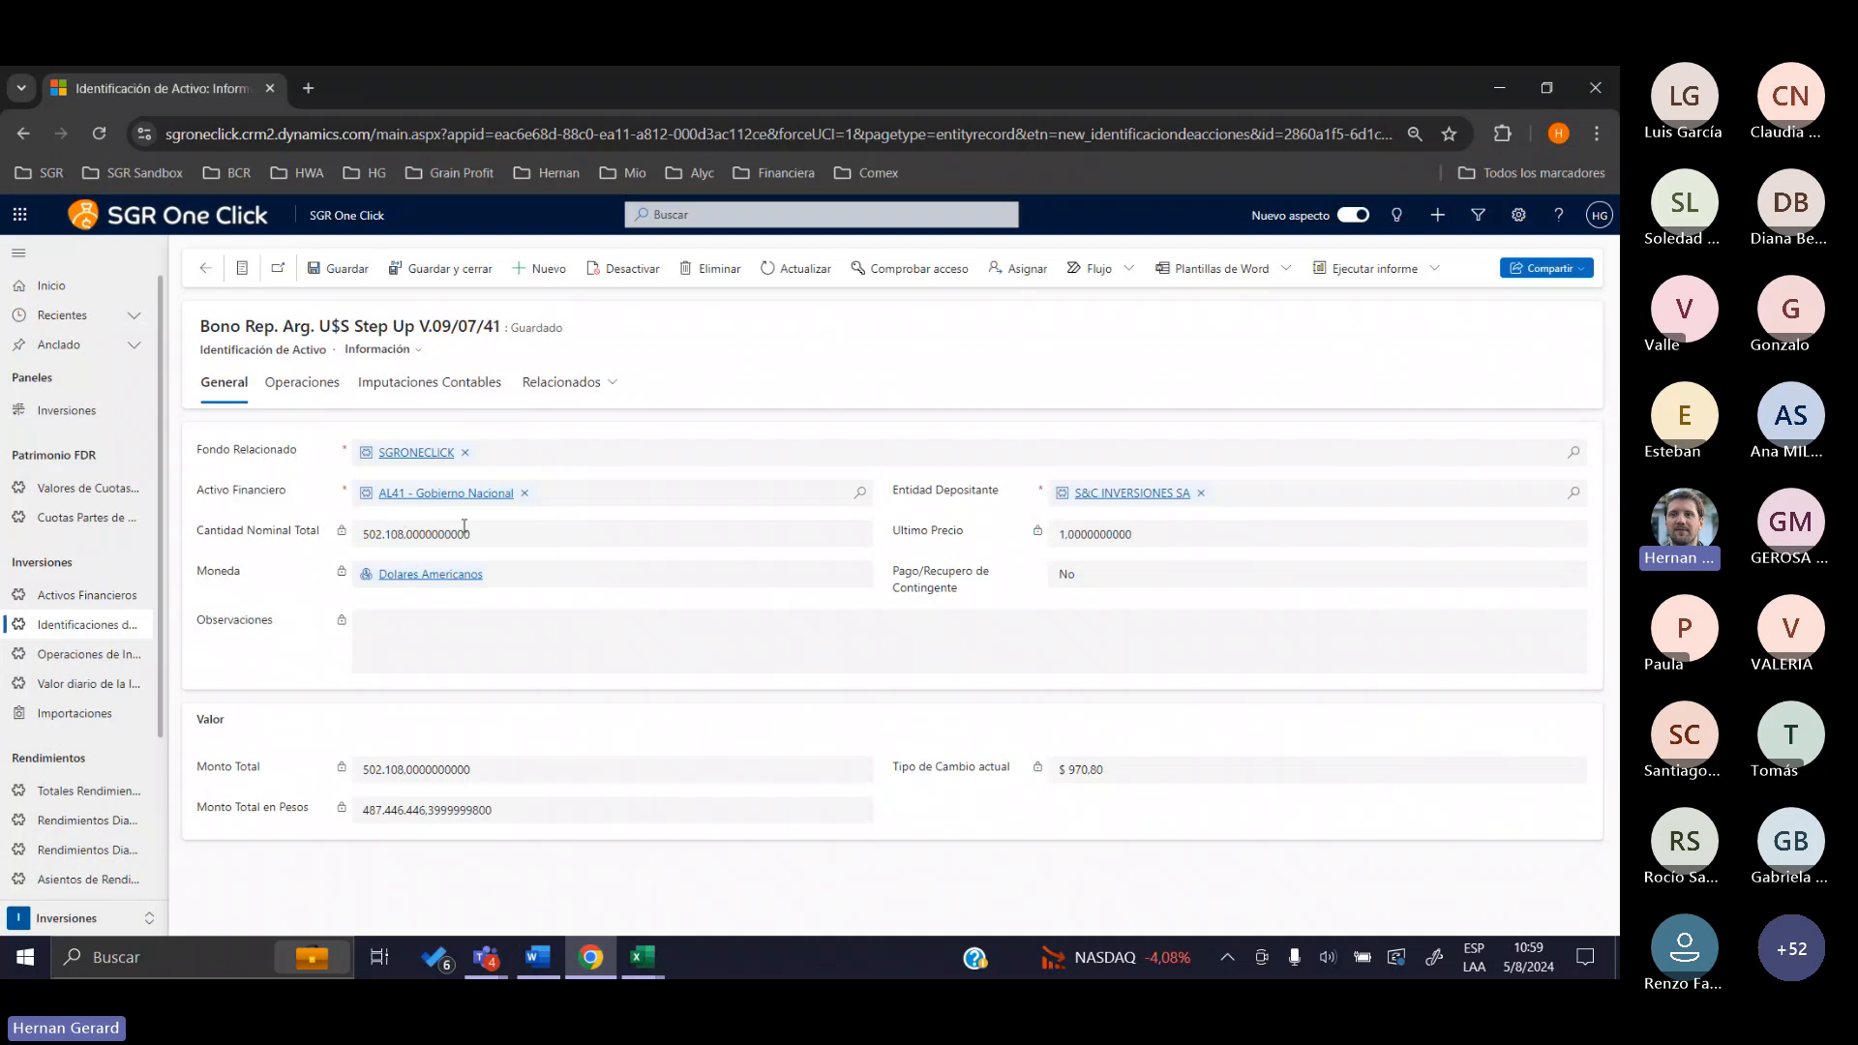
{"action": "left_click_drag", "start_coordinate": [479, 538], "coordinate": [312, 525]}
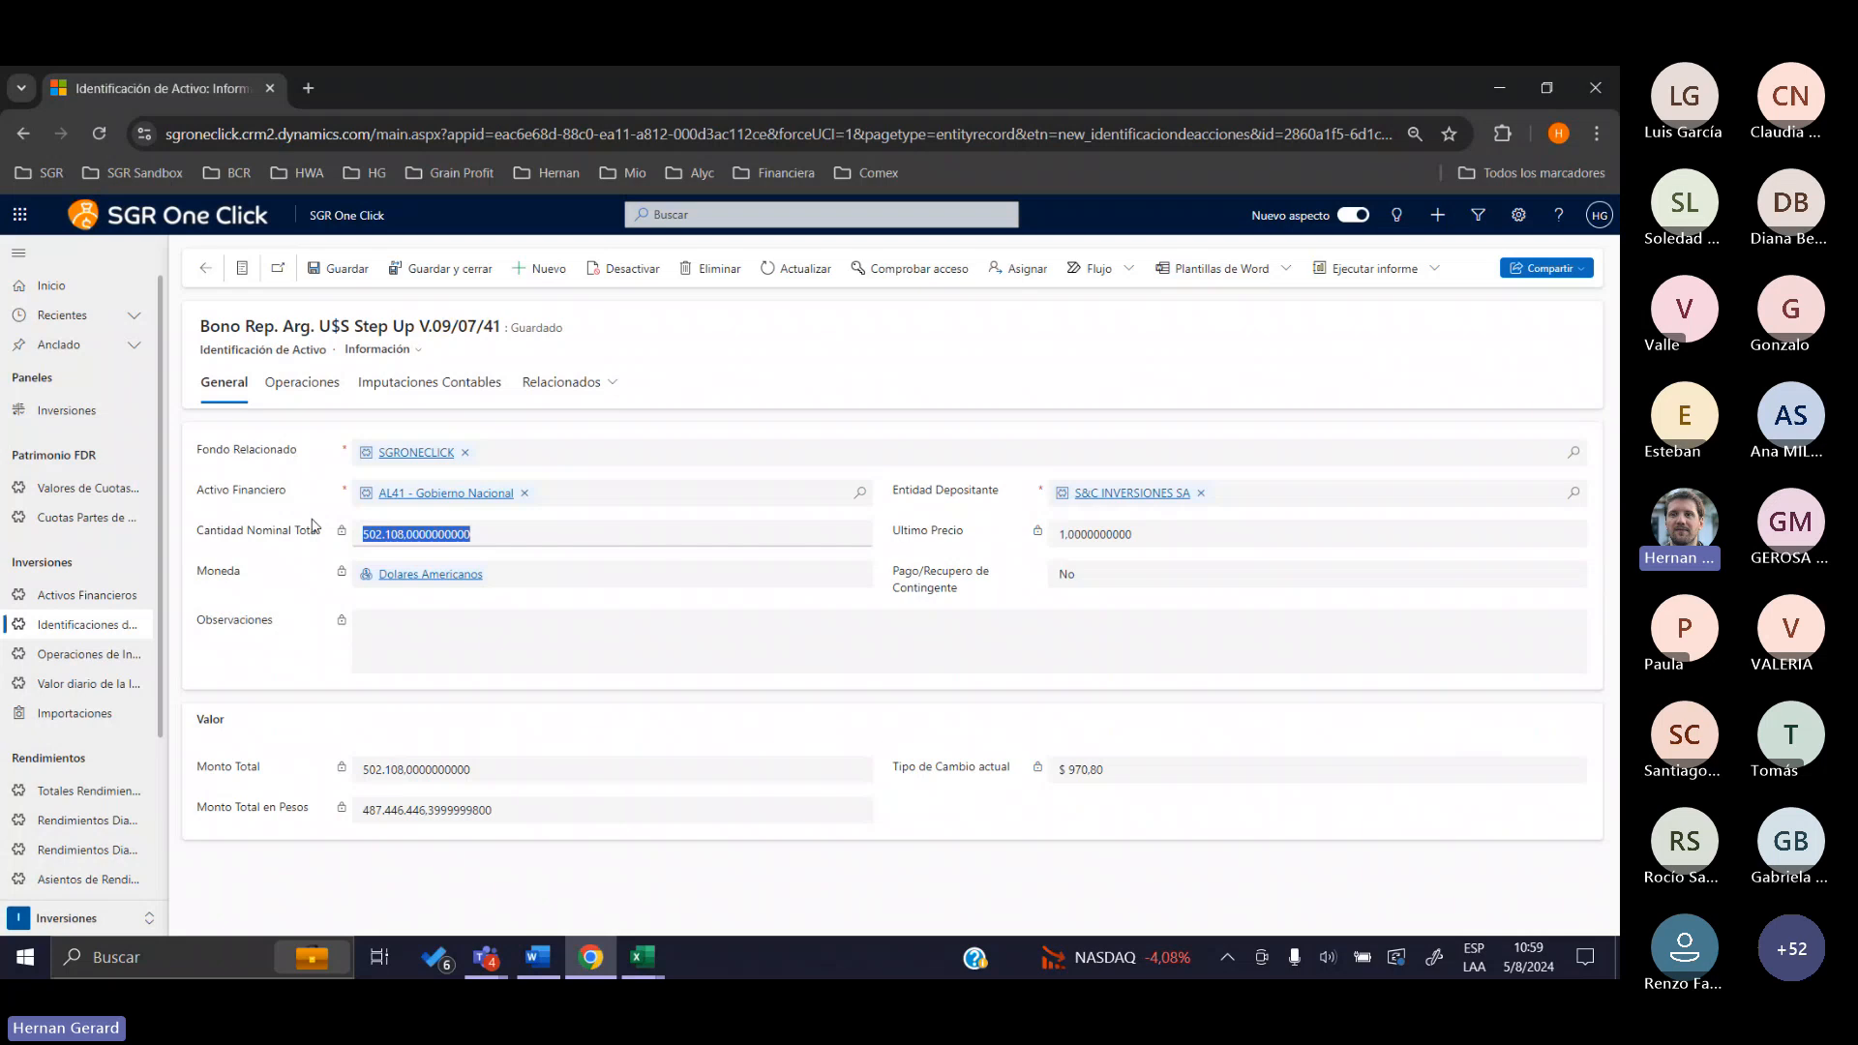
{"action": "left_click", "coordinate": [290, 385]}
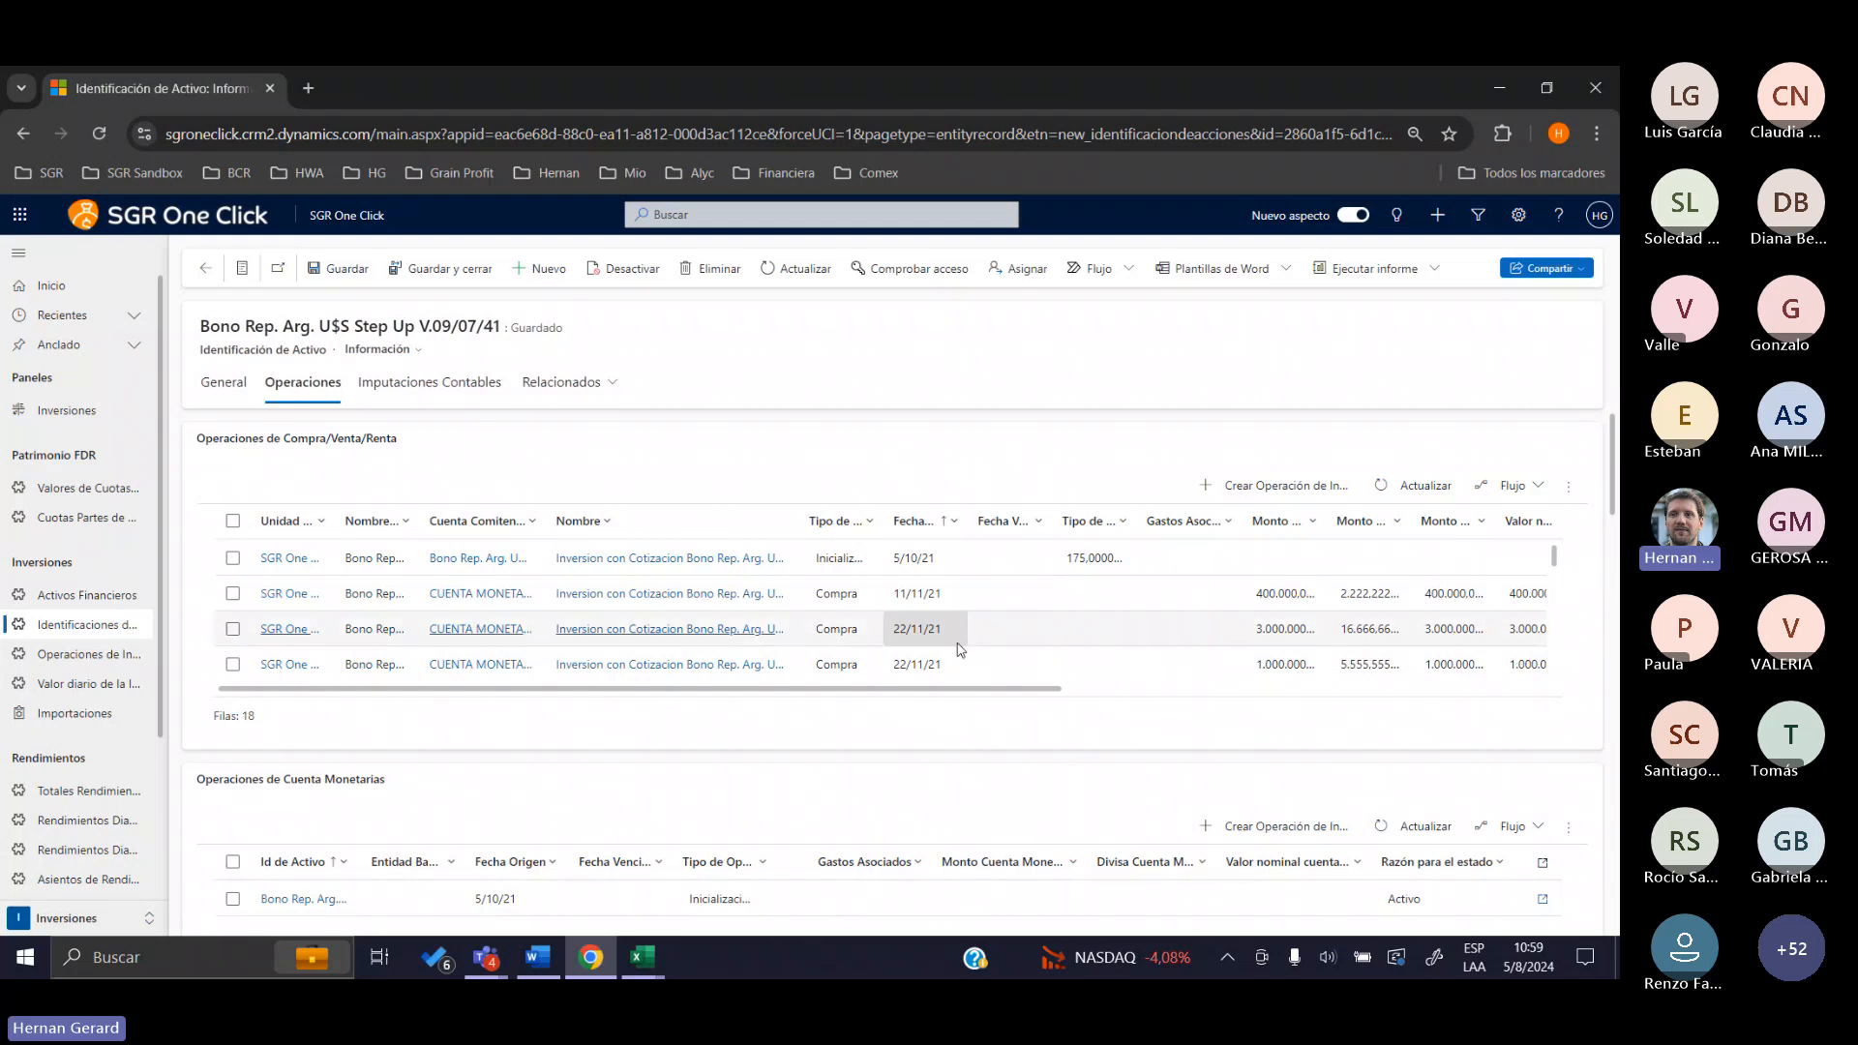
{"action": "left_click_drag", "start_coordinate": [883, 515], "coordinate": [947, 509]}
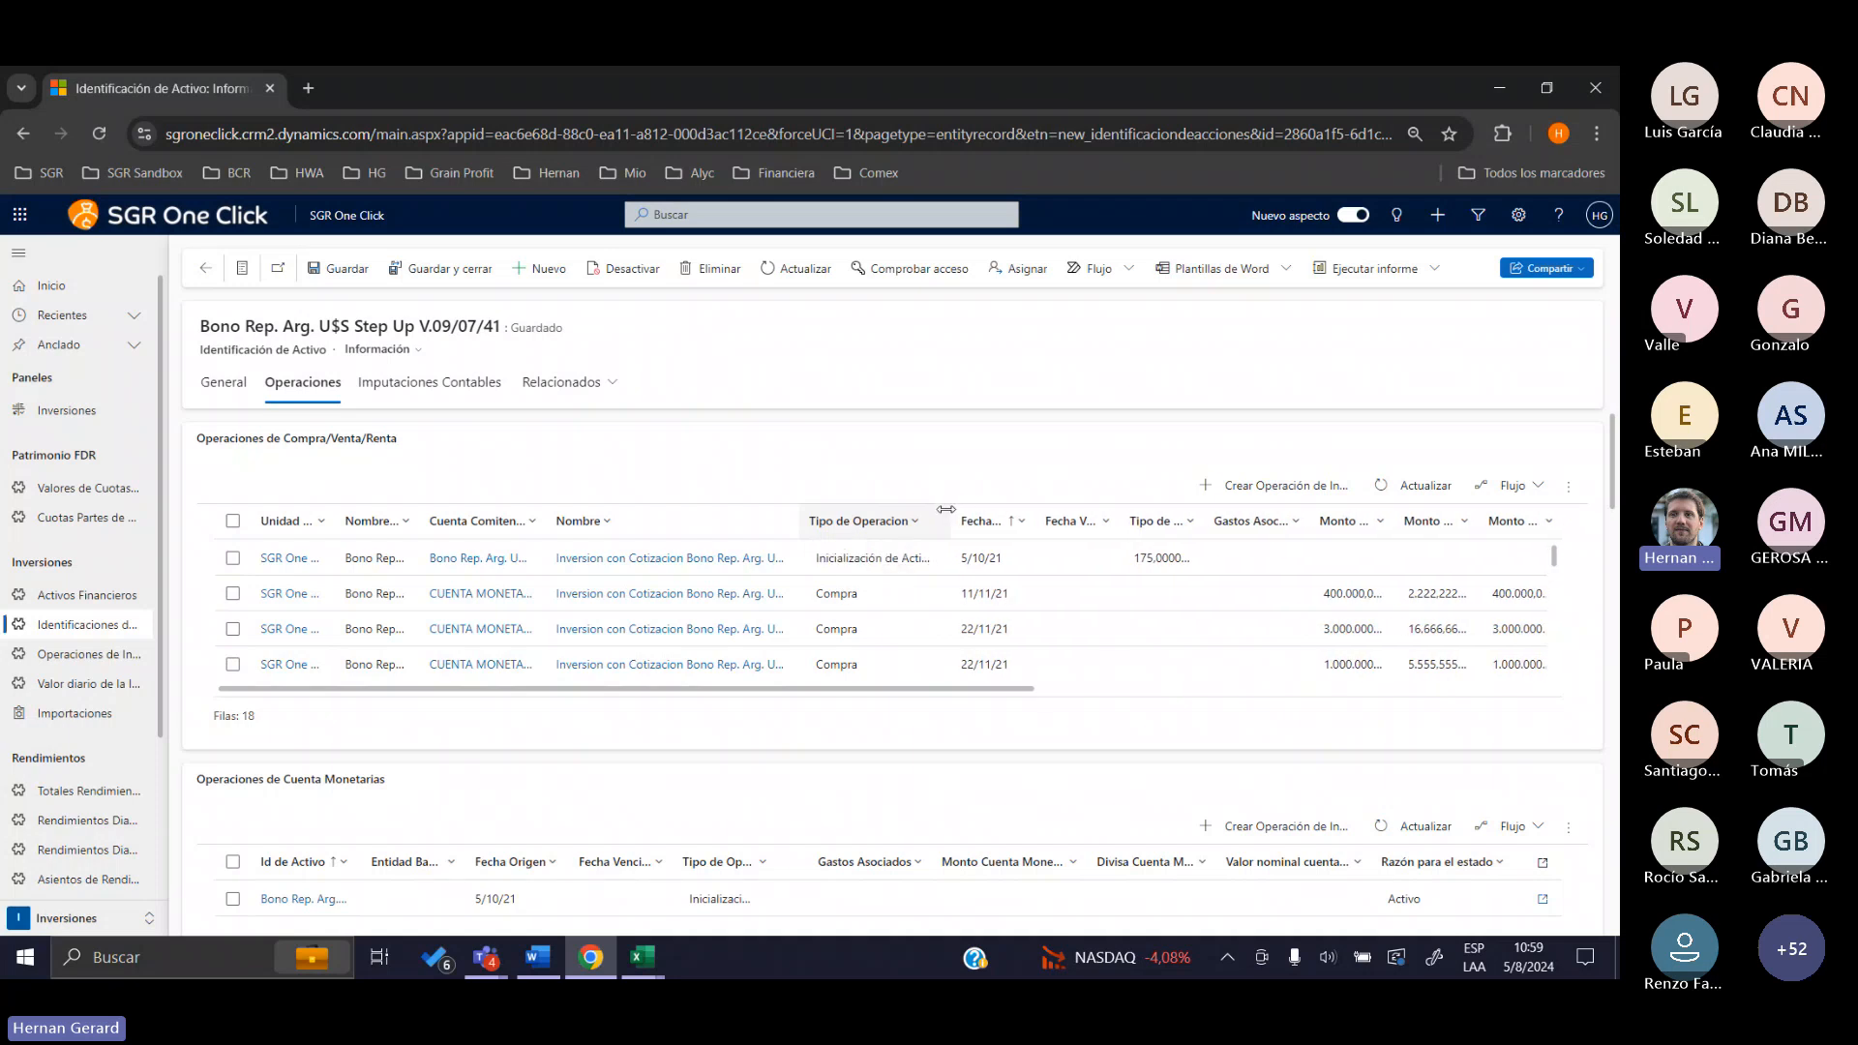
Open the Inicialización de Activo operation dated 5/10/21, examine its Valor Nominal, and return to the holding's operations
{"action": "double_click", "coordinate": [1009, 563]}
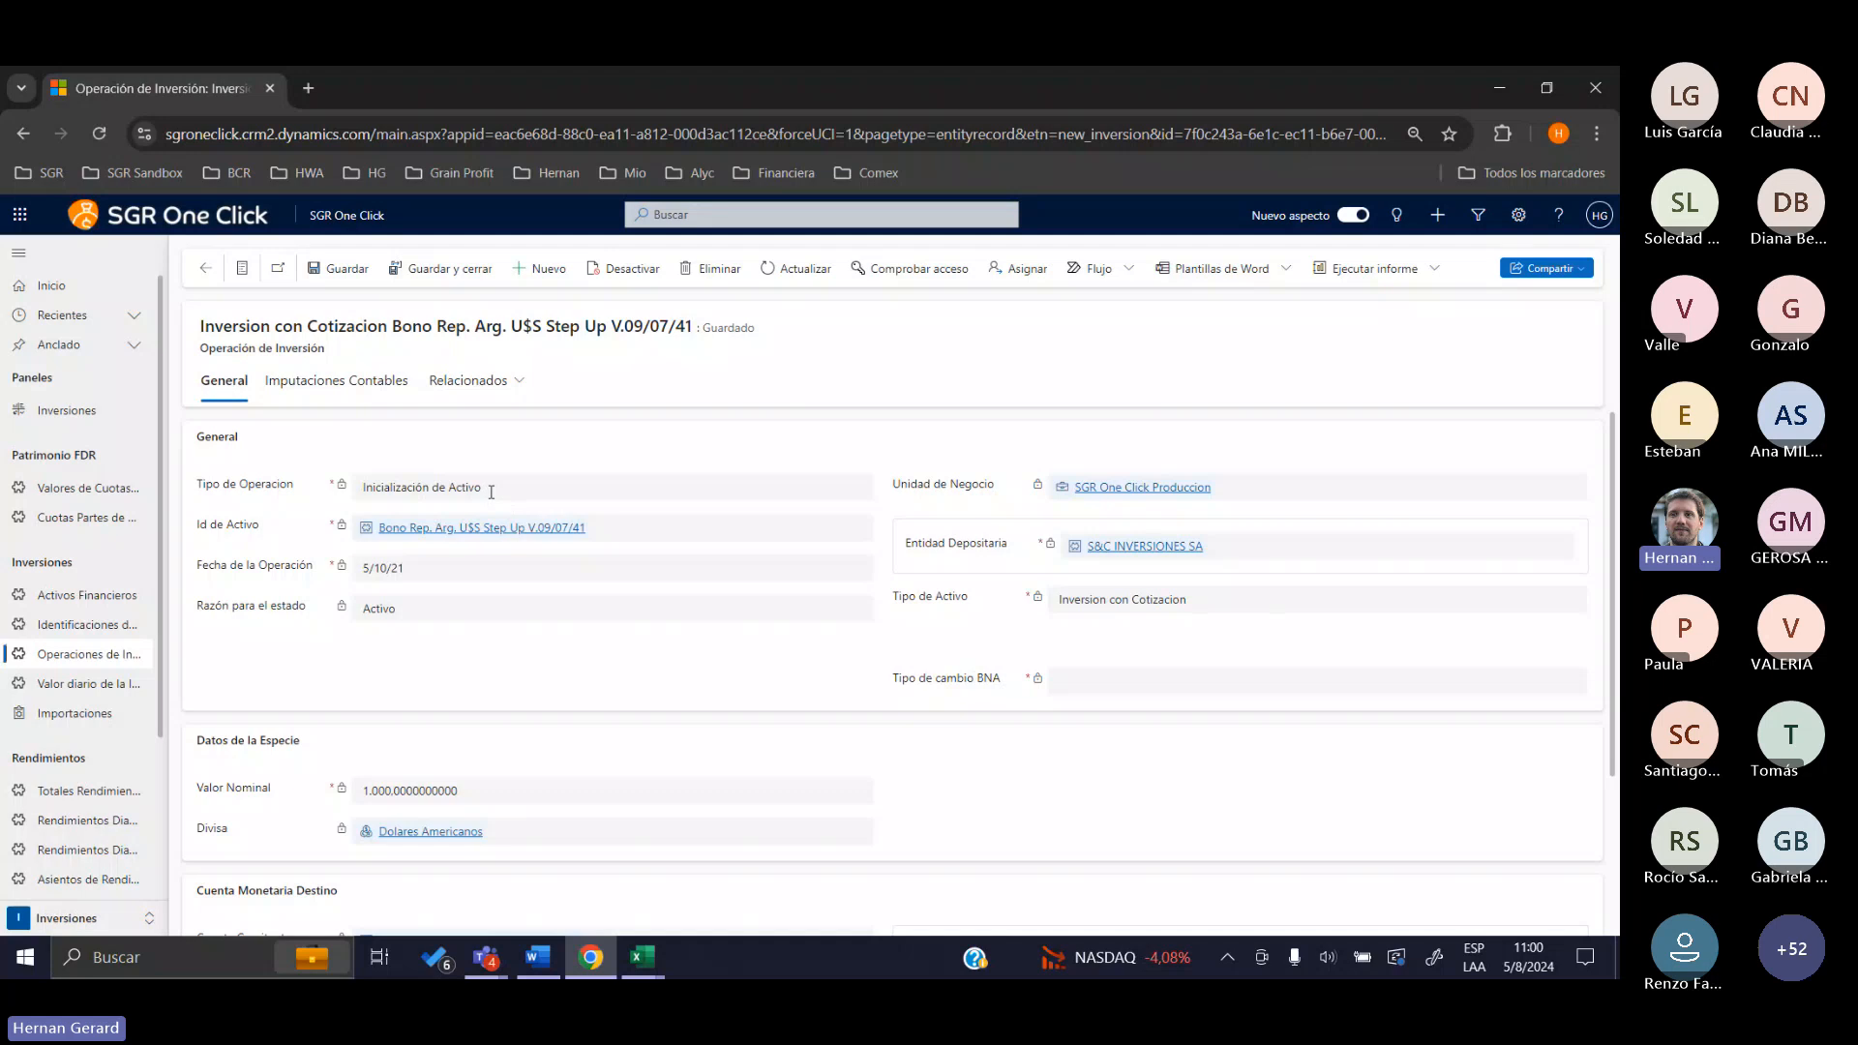
{"action": "scroll", "coordinate": [466, 586], "scroll_direction": "down", "scroll_amount": 2}
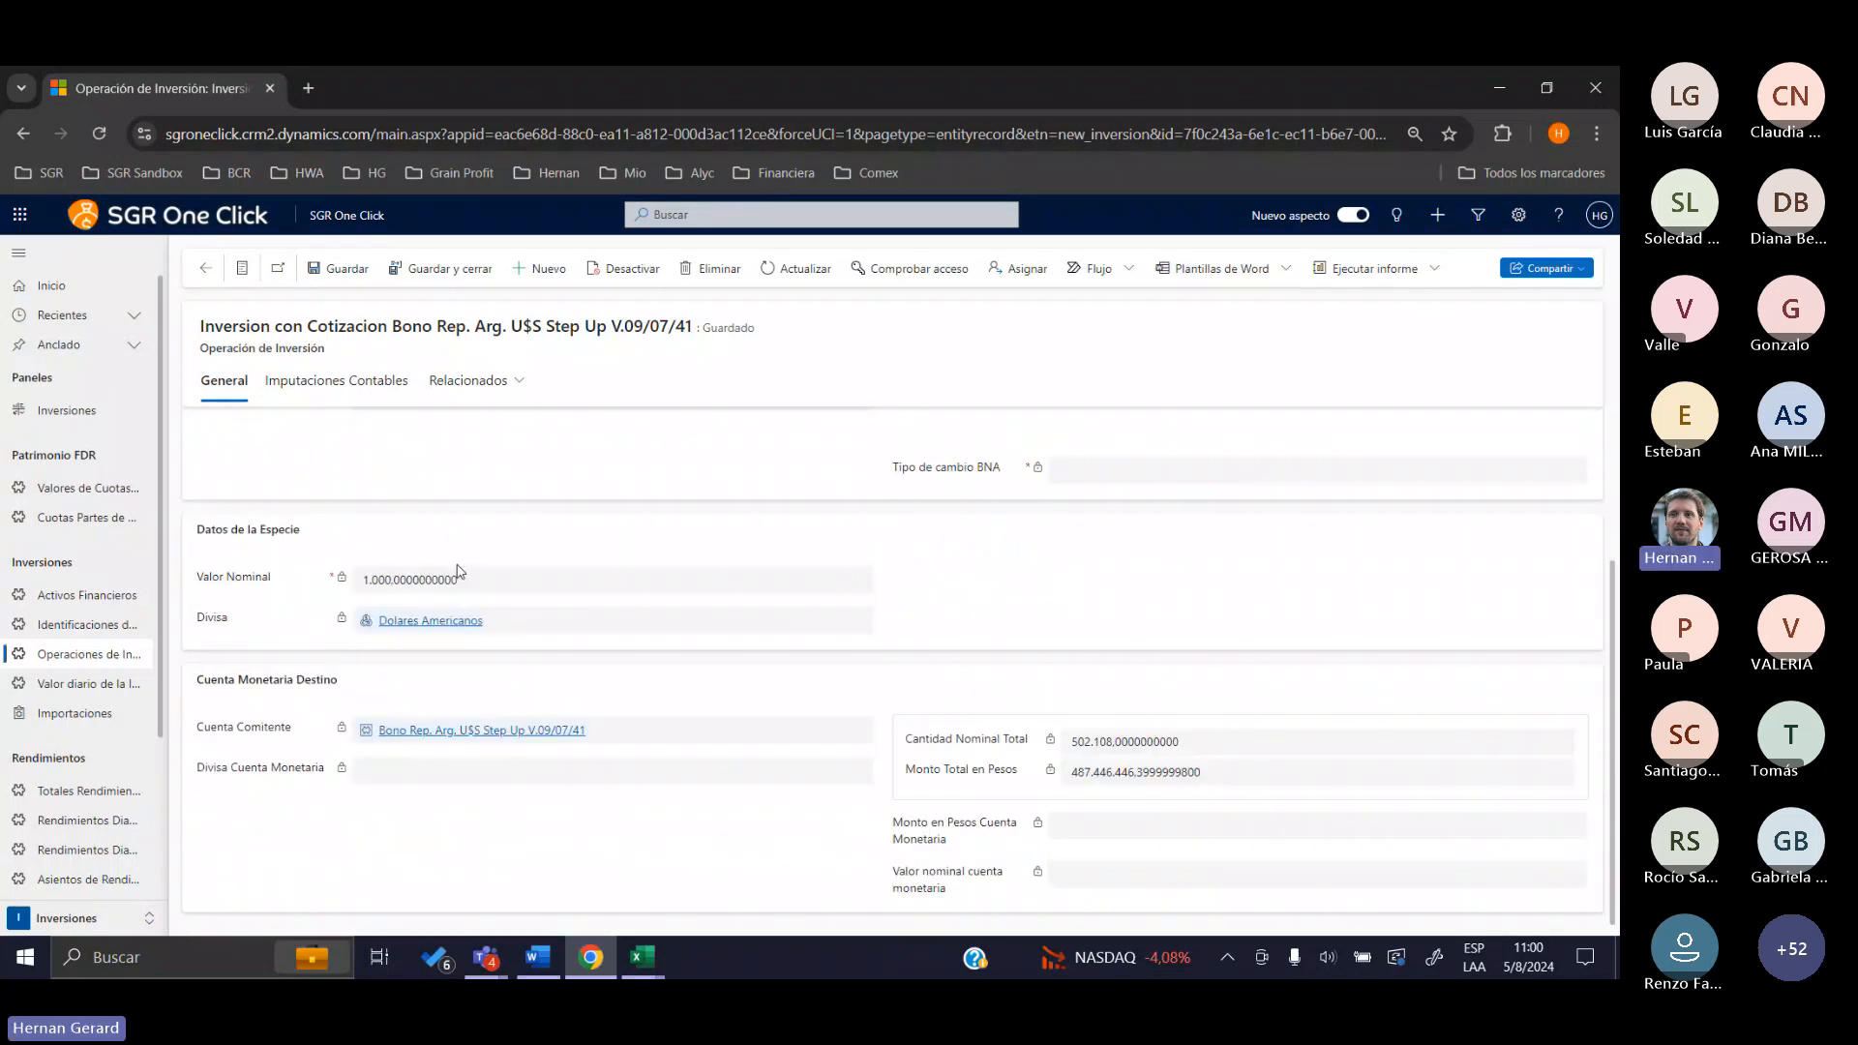
{"action": "left_click", "coordinate": [469, 580]}
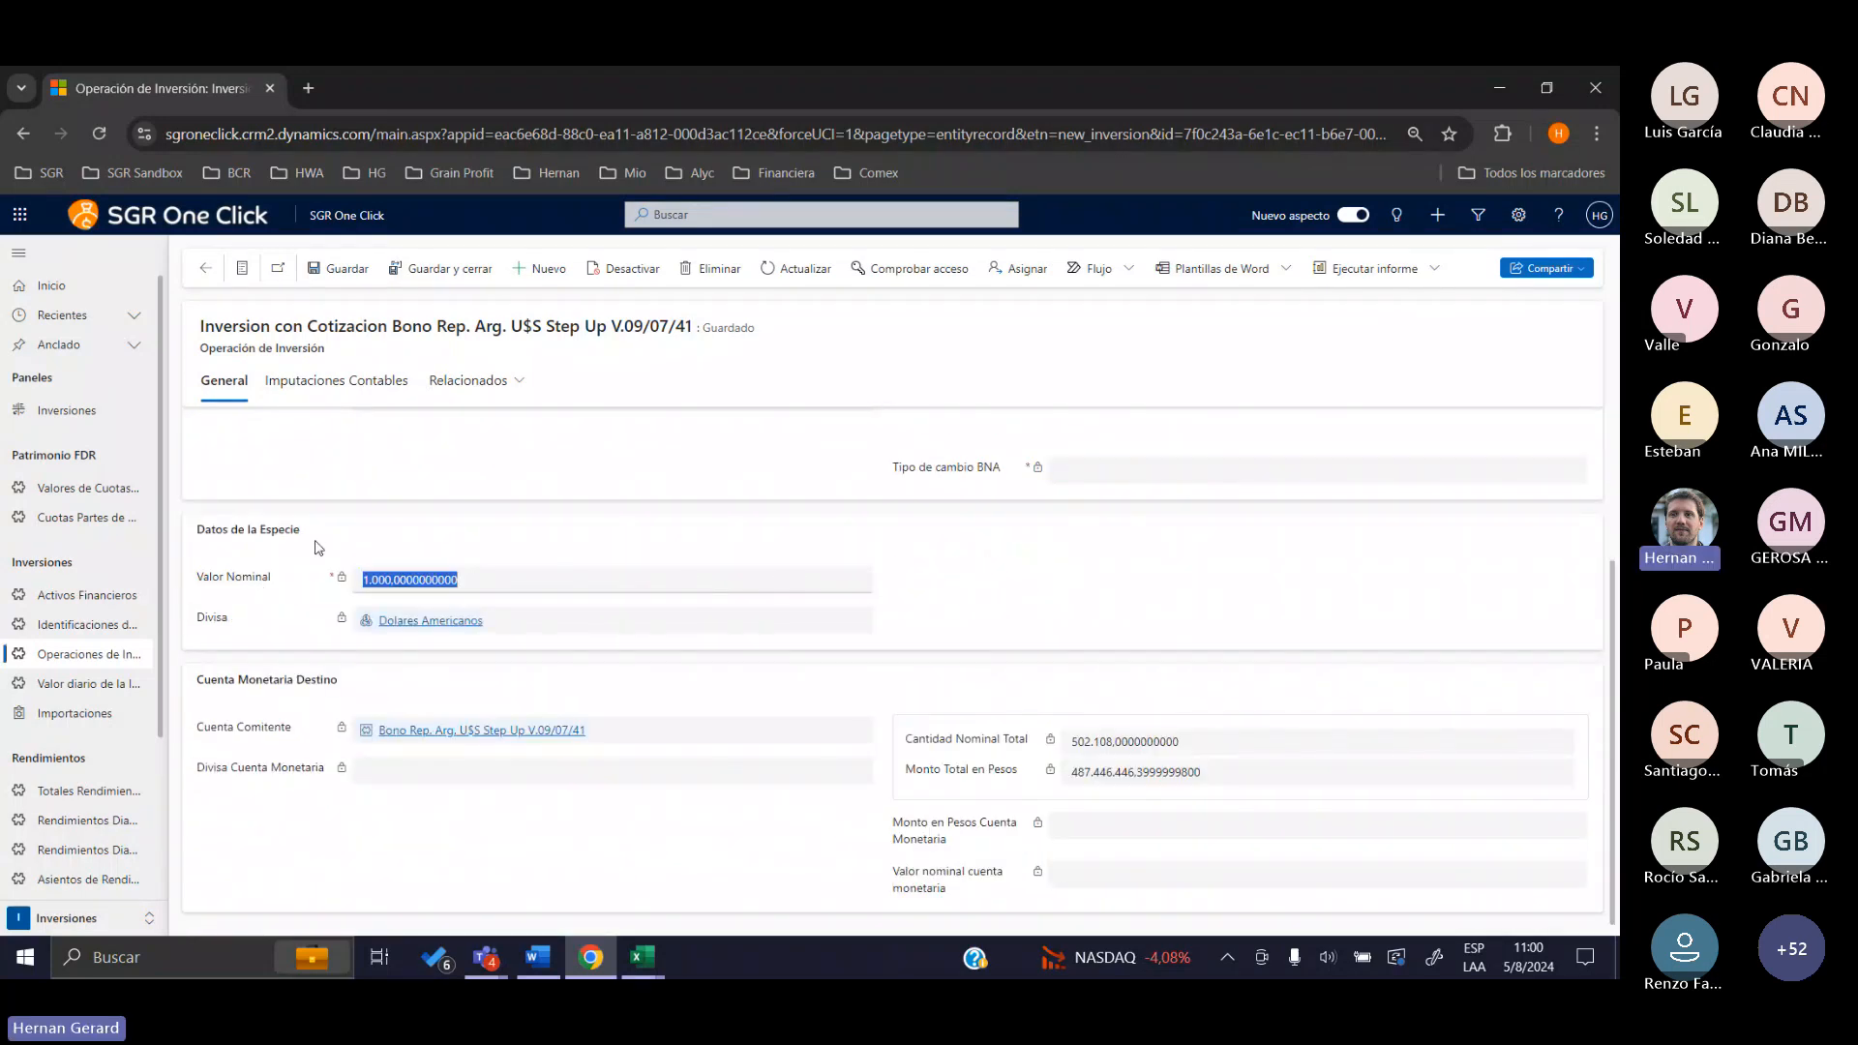
{"action": "scroll", "coordinate": [314, 556], "scroll_direction": "up", "scroll_amount": 2}
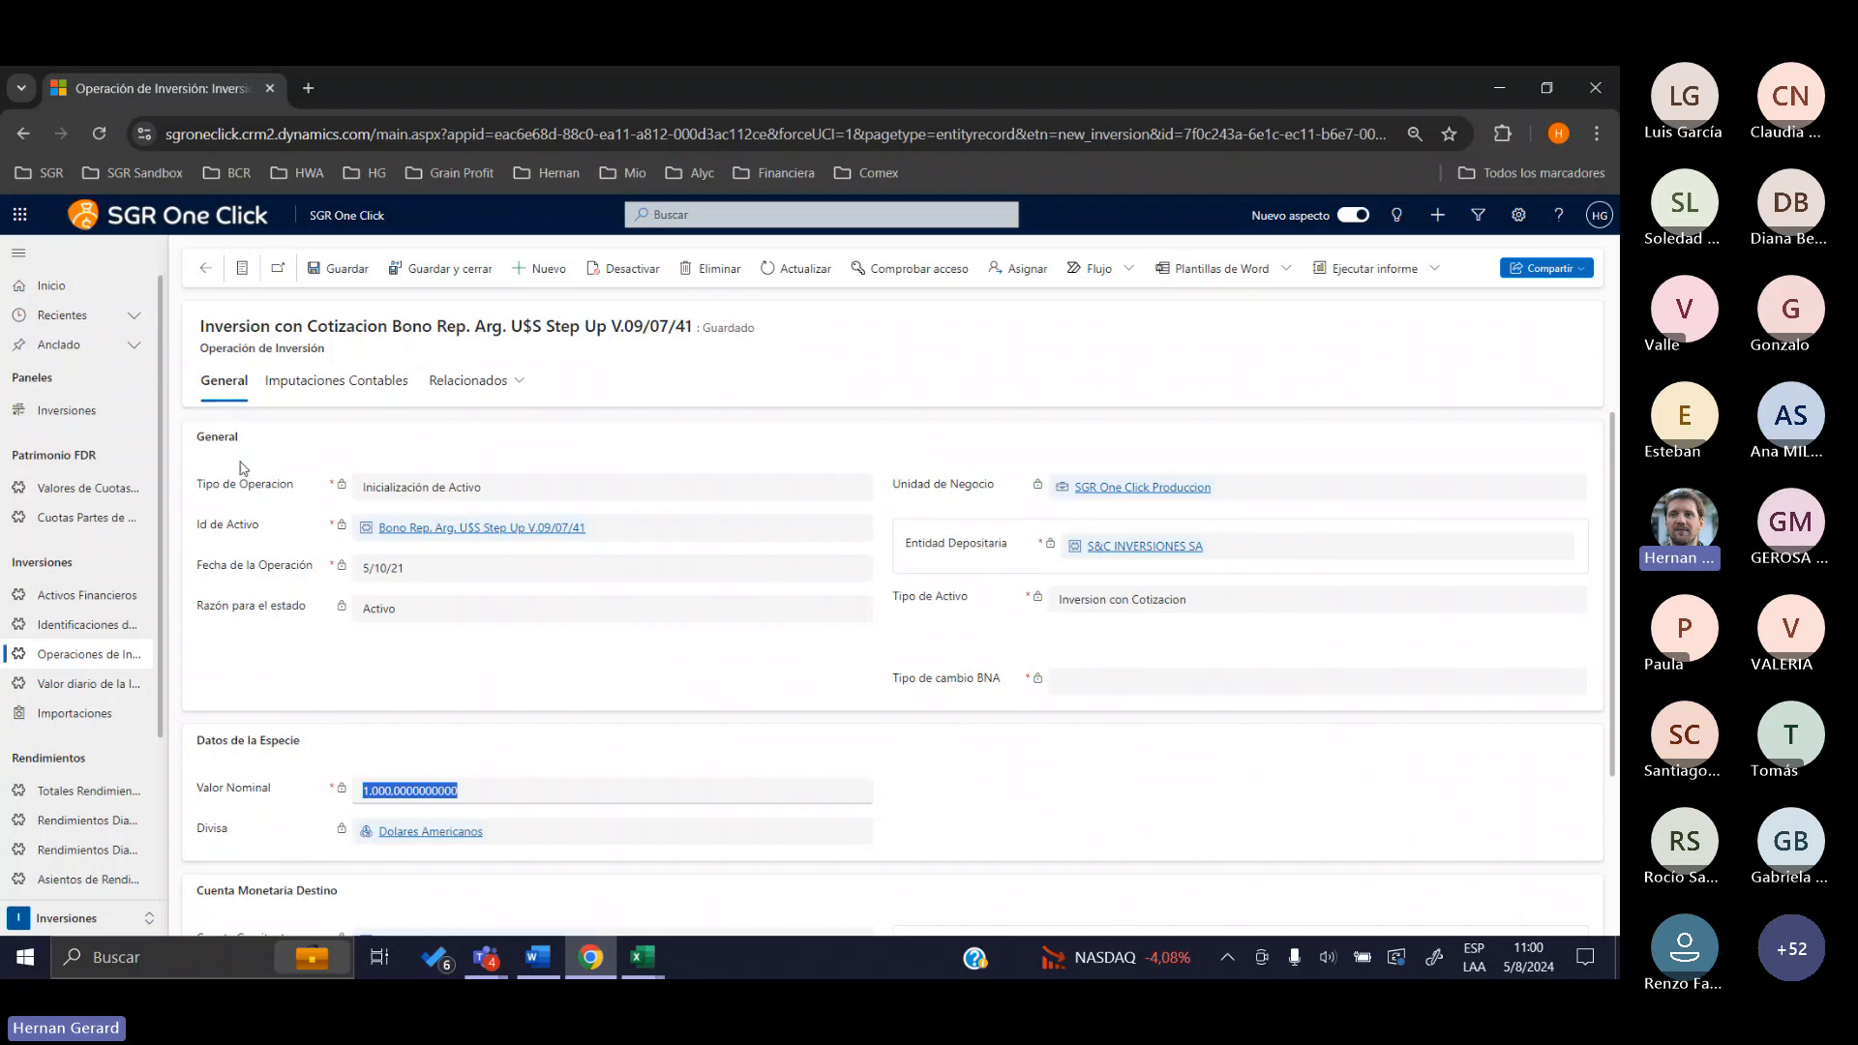
{"action": "left_click", "coordinate": [205, 268]}
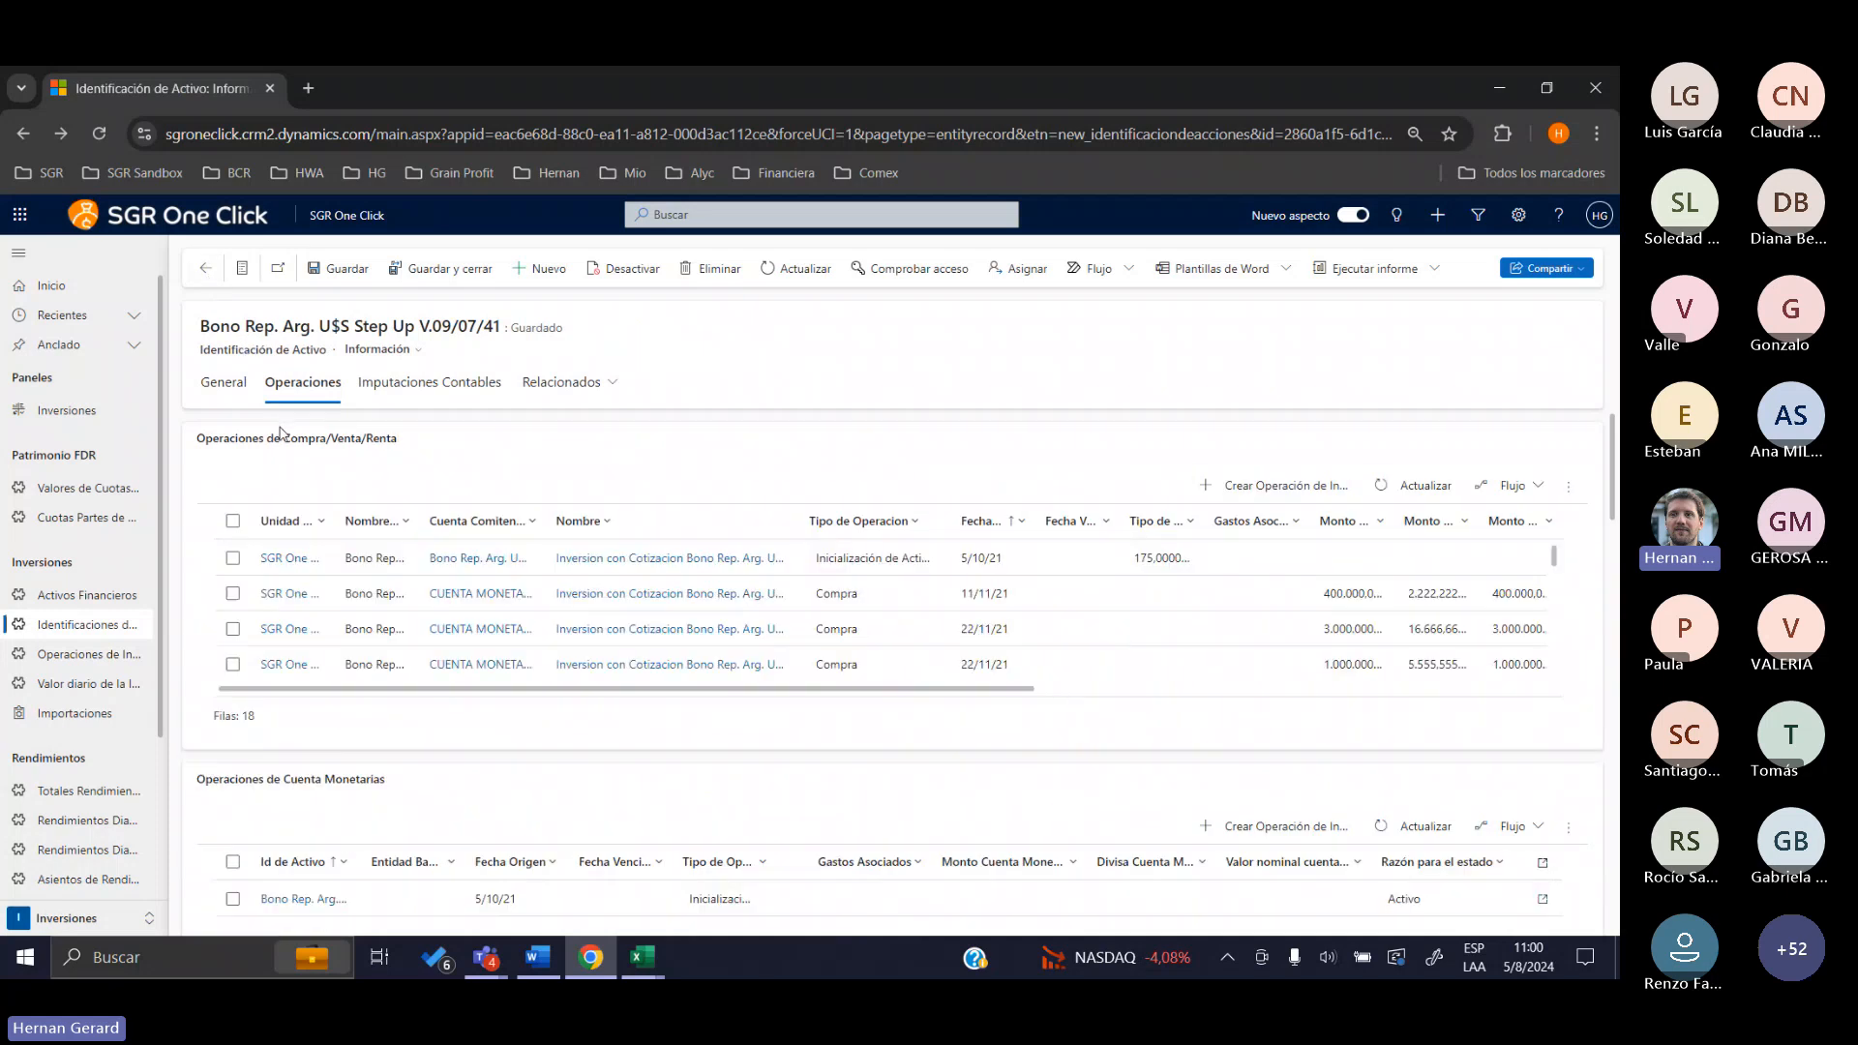
{"action": "left_click", "coordinate": [1303, 488]}
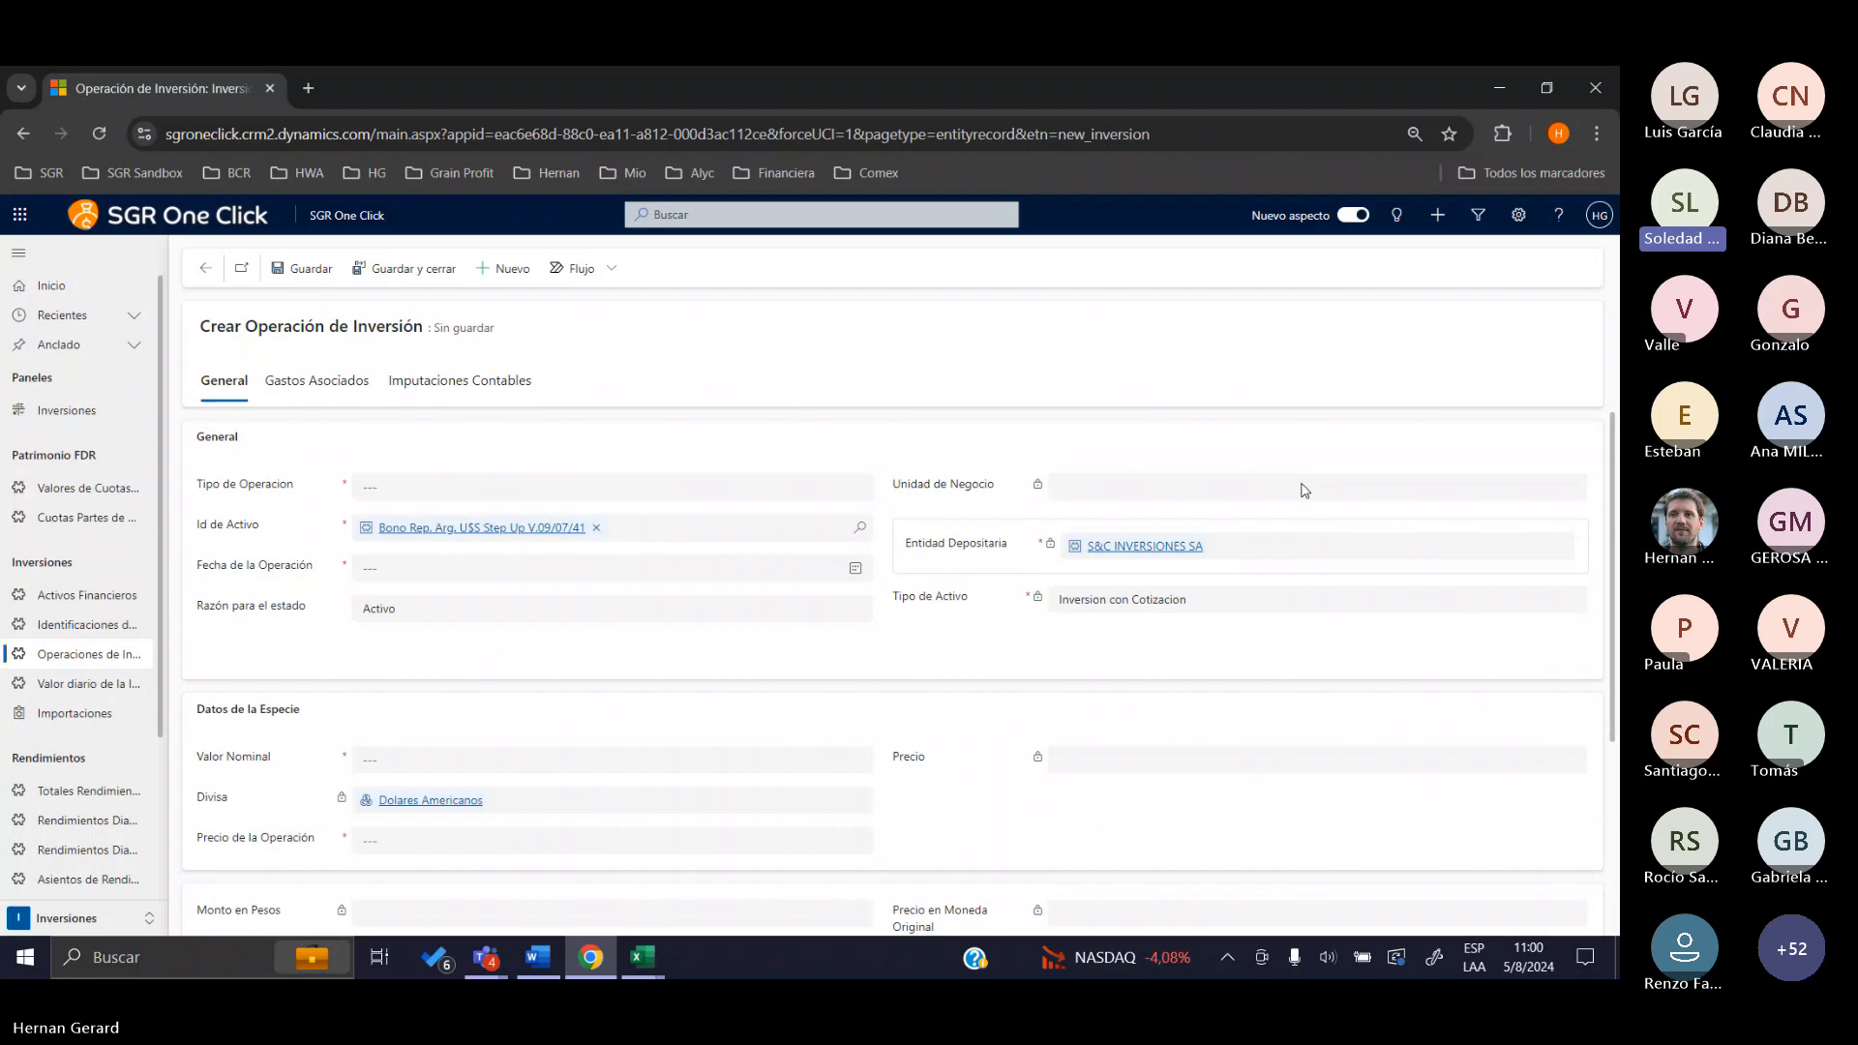
{"action": "left_click", "coordinate": [771, 494]}
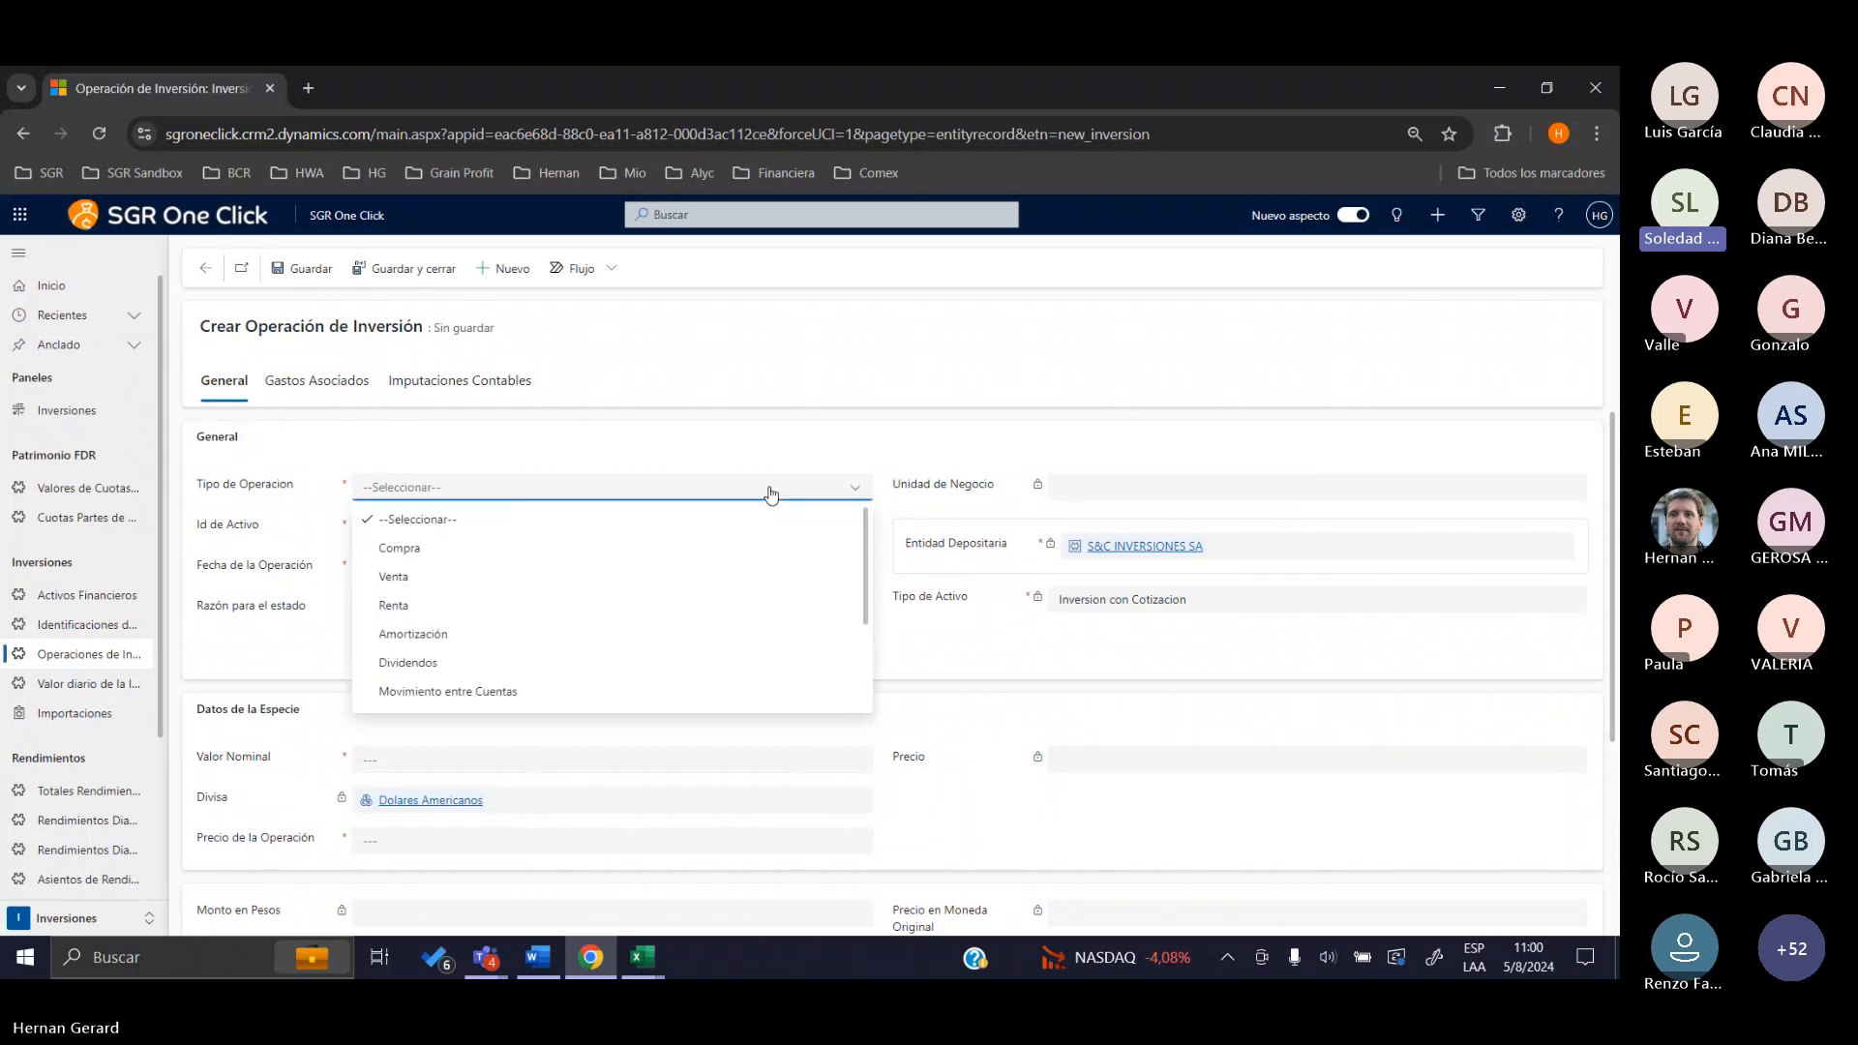
{"action": "left_click", "coordinate": [771, 493]}
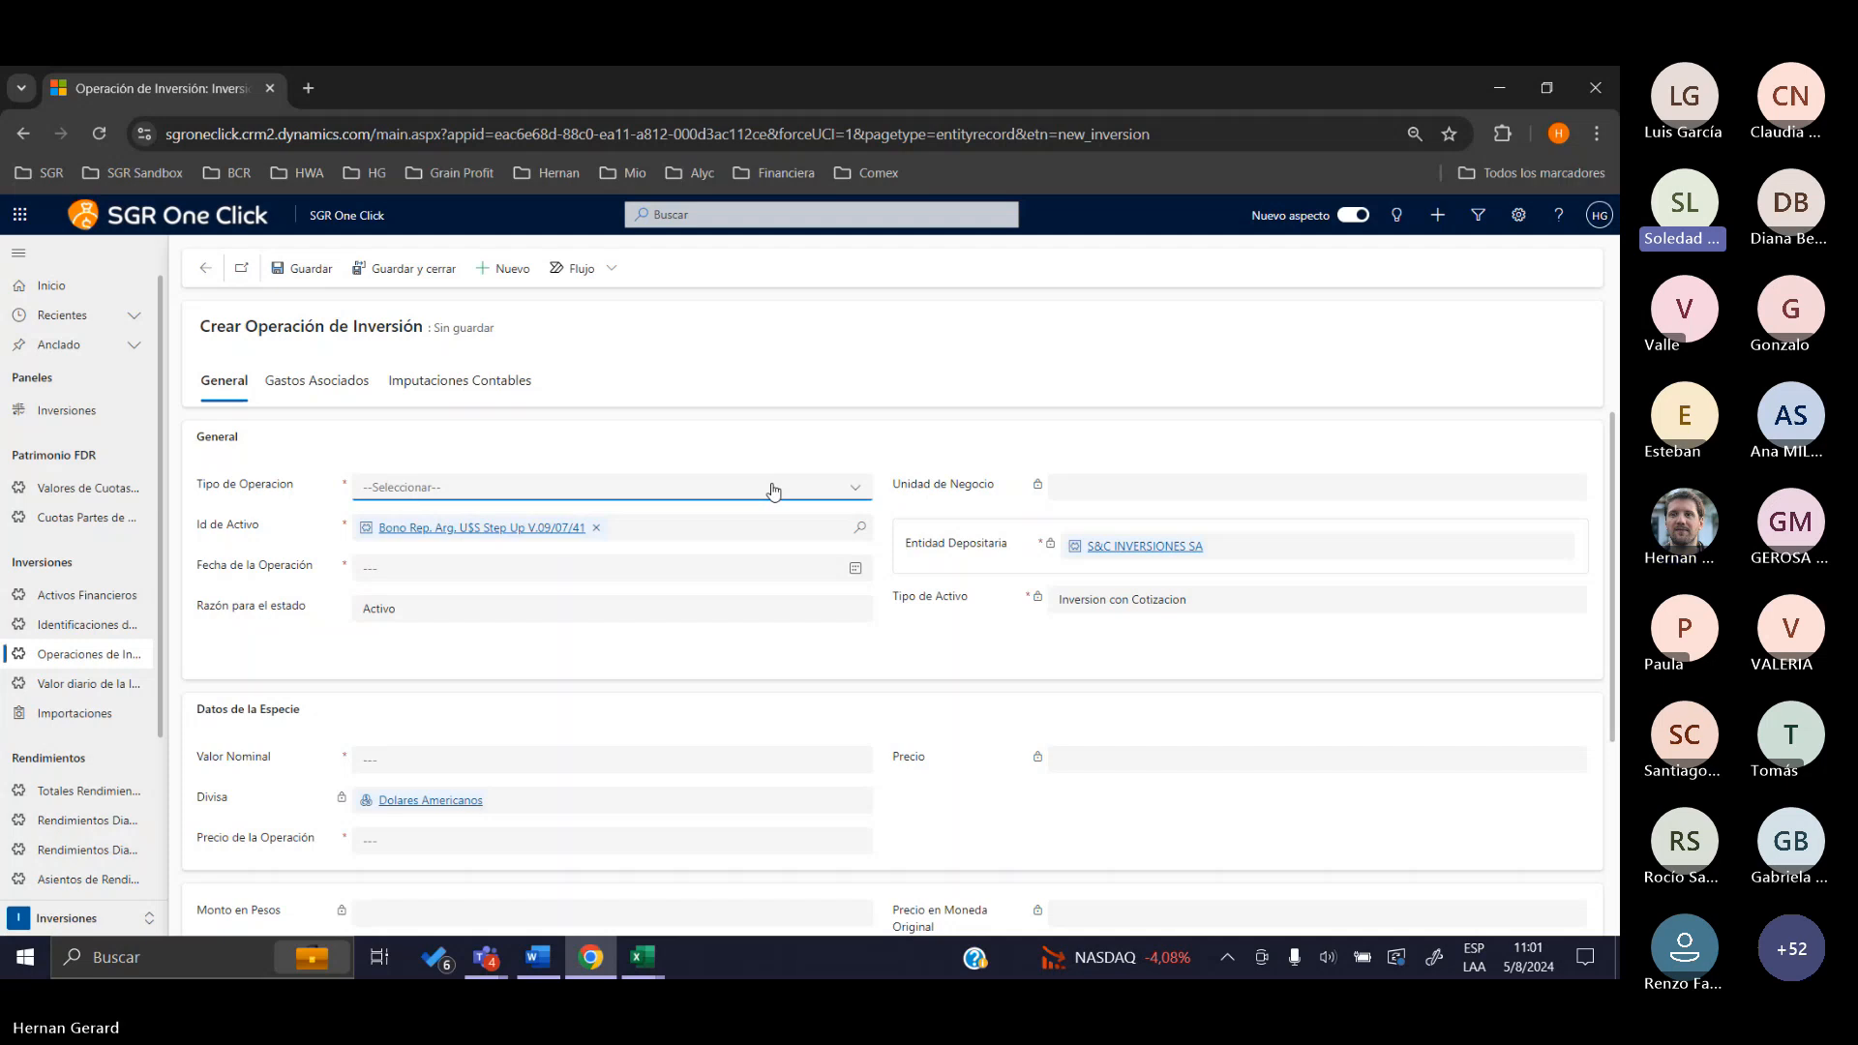
{"action": "left_click", "coordinate": [772, 491]}
{"action": "left_click", "coordinate": [643, 542]}
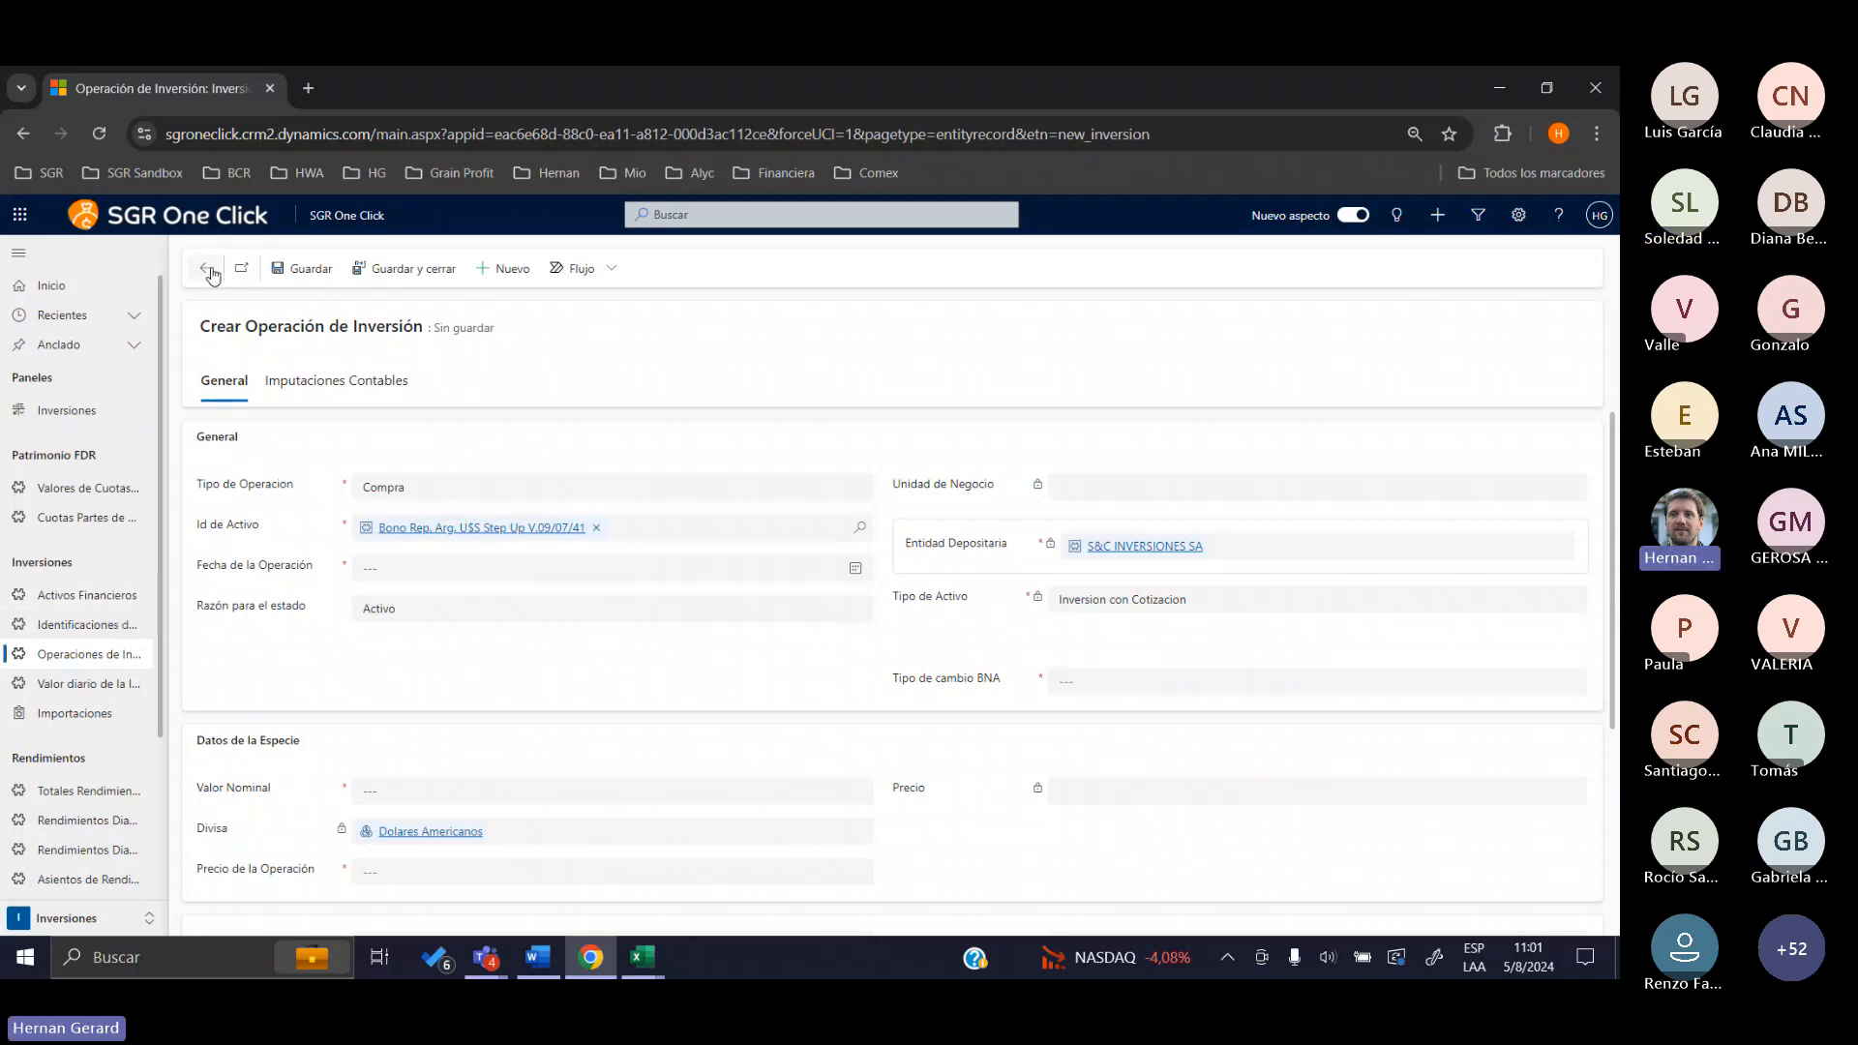
{"action": "left_click", "coordinate": [206, 268]}
{"action": "left_click", "coordinate": [897, 624]}
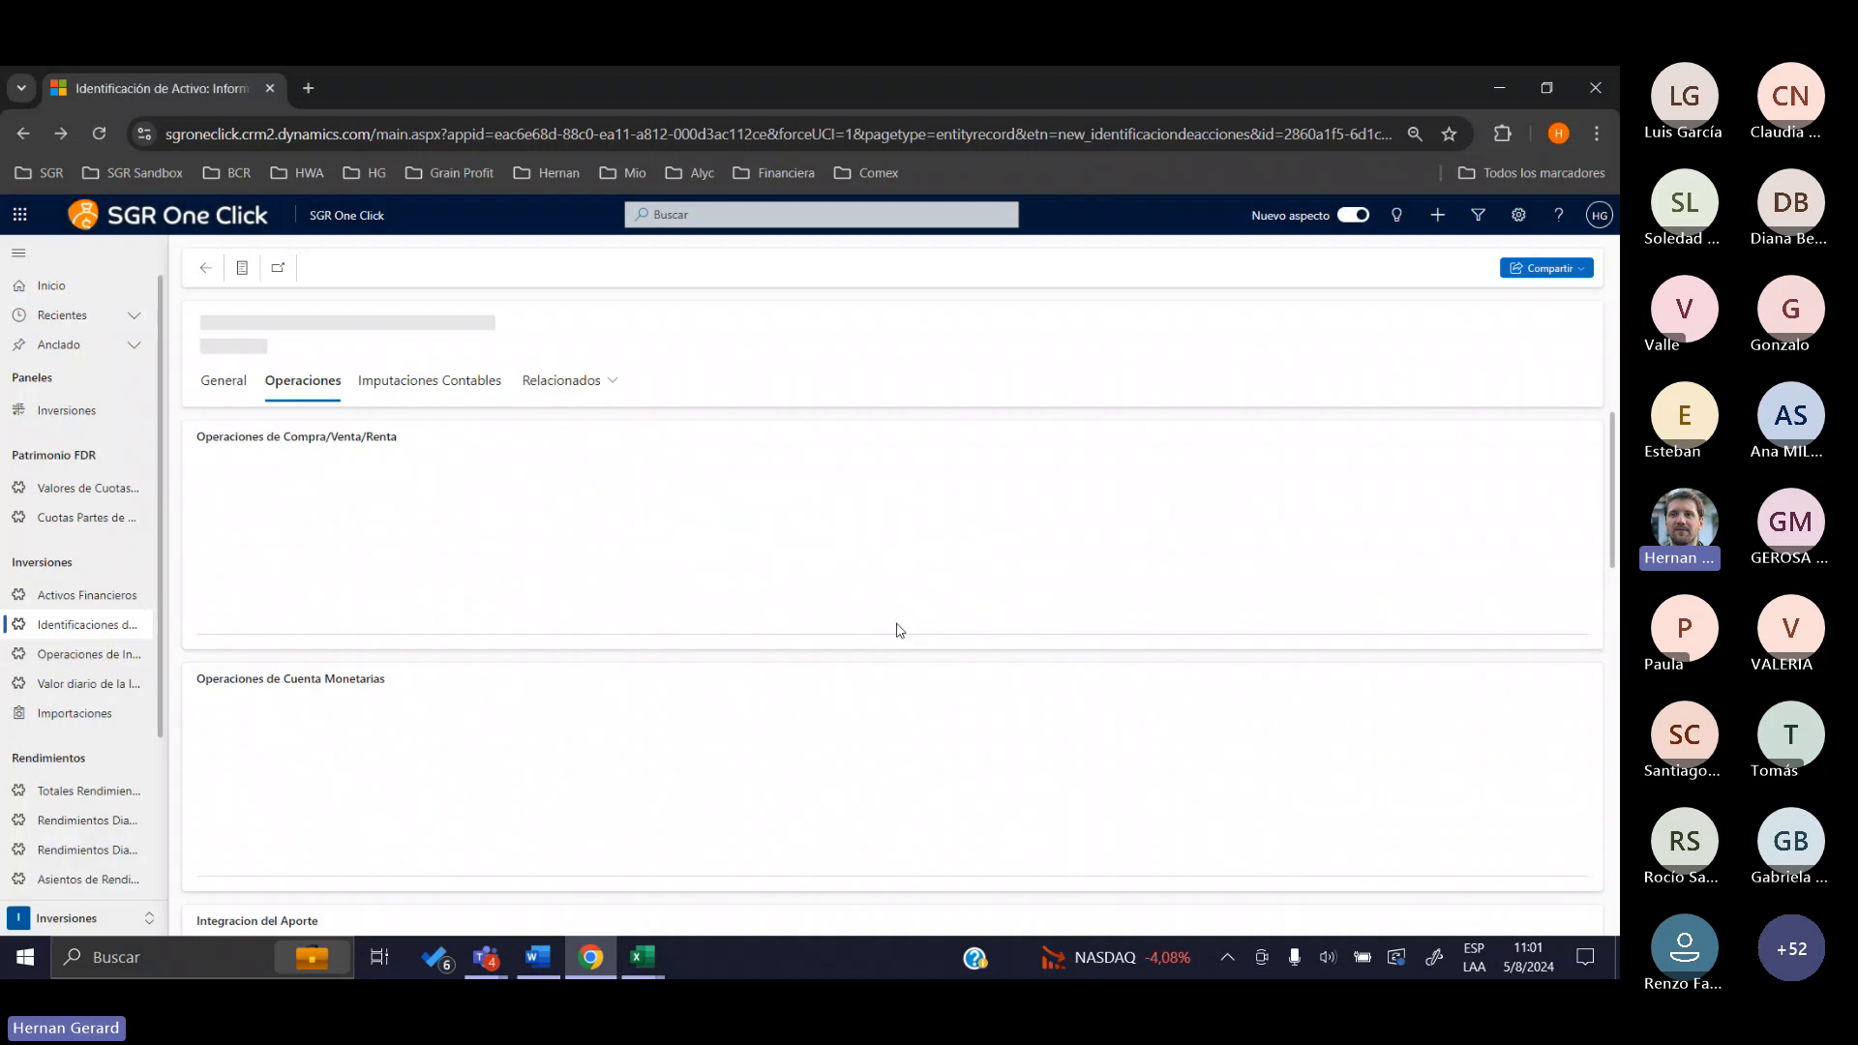
Return to the AL41 financial asset and review its general data and Tenencia valorizada list
{"action": "left_click", "coordinate": [207, 272]}
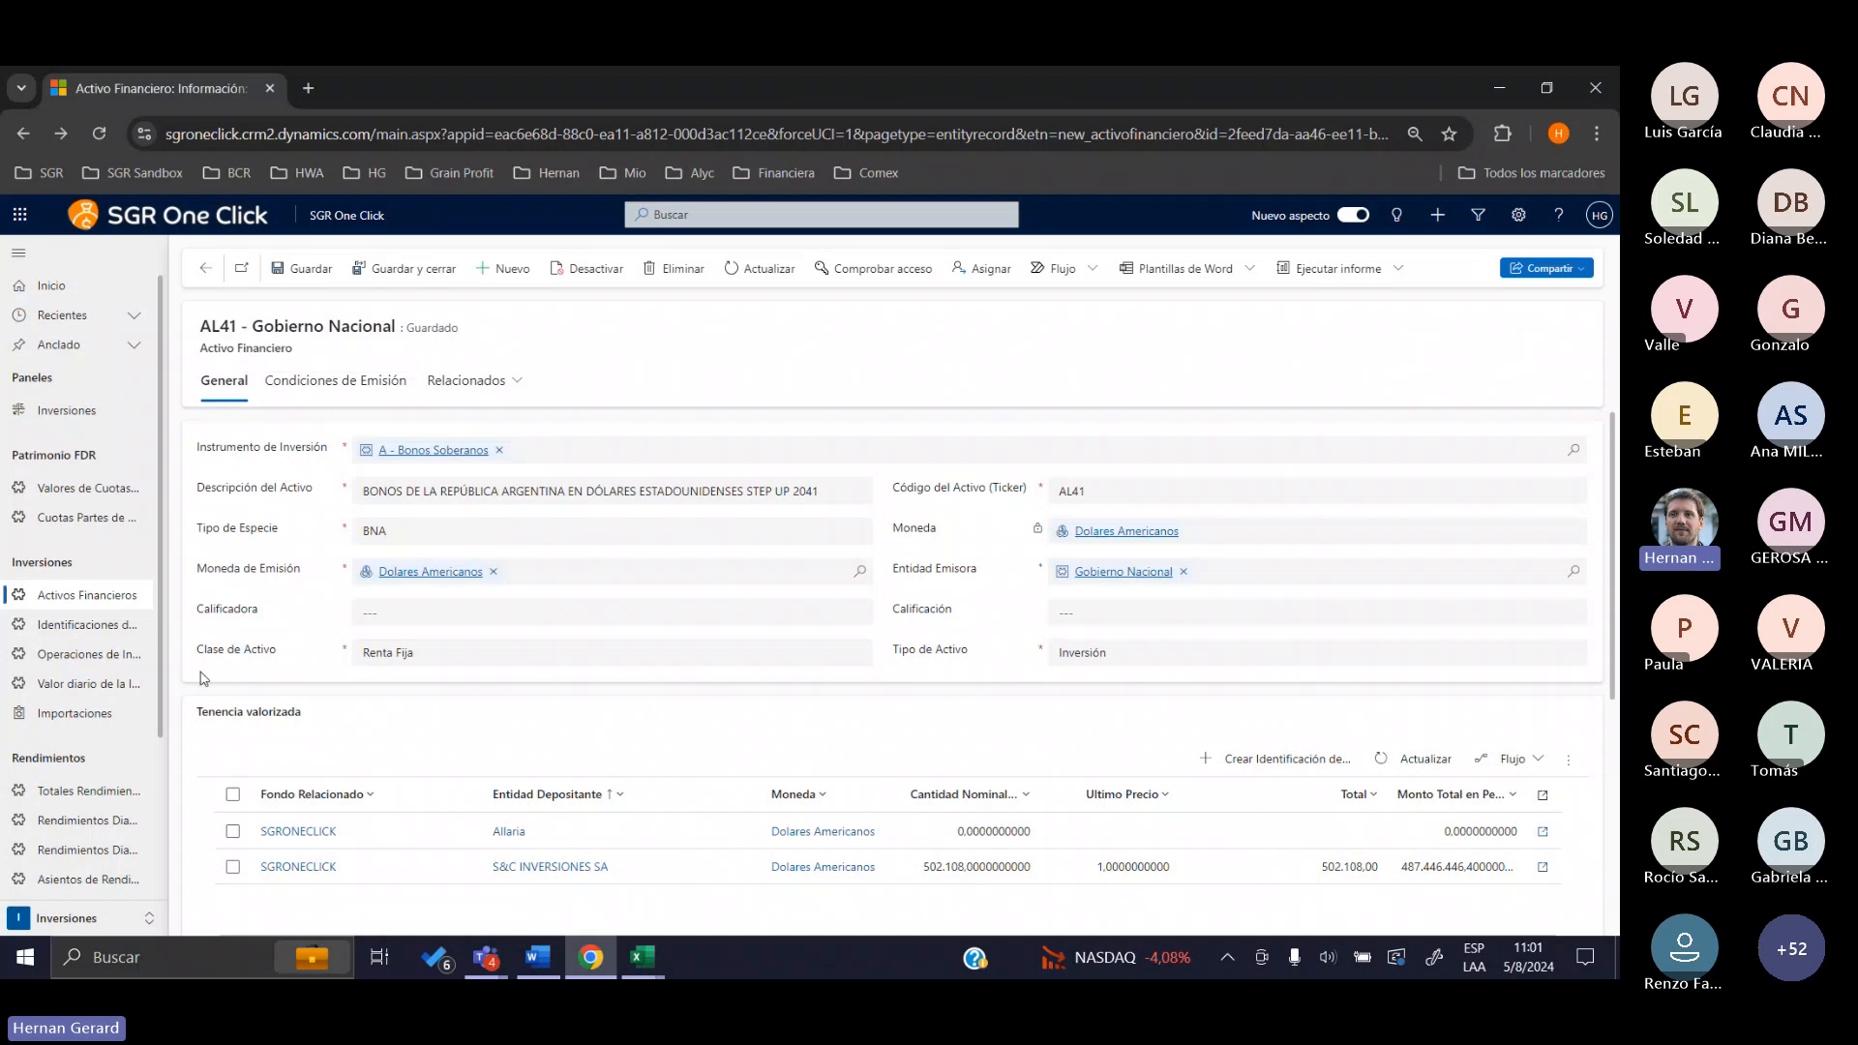
{"action": "left_click_drag", "start_coordinate": [304, 714], "coordinate": [209, 716]}
{"action": "scroll", "coordinate": [426, 653], "scroll_direction": "down", "scroll_amount": 1}
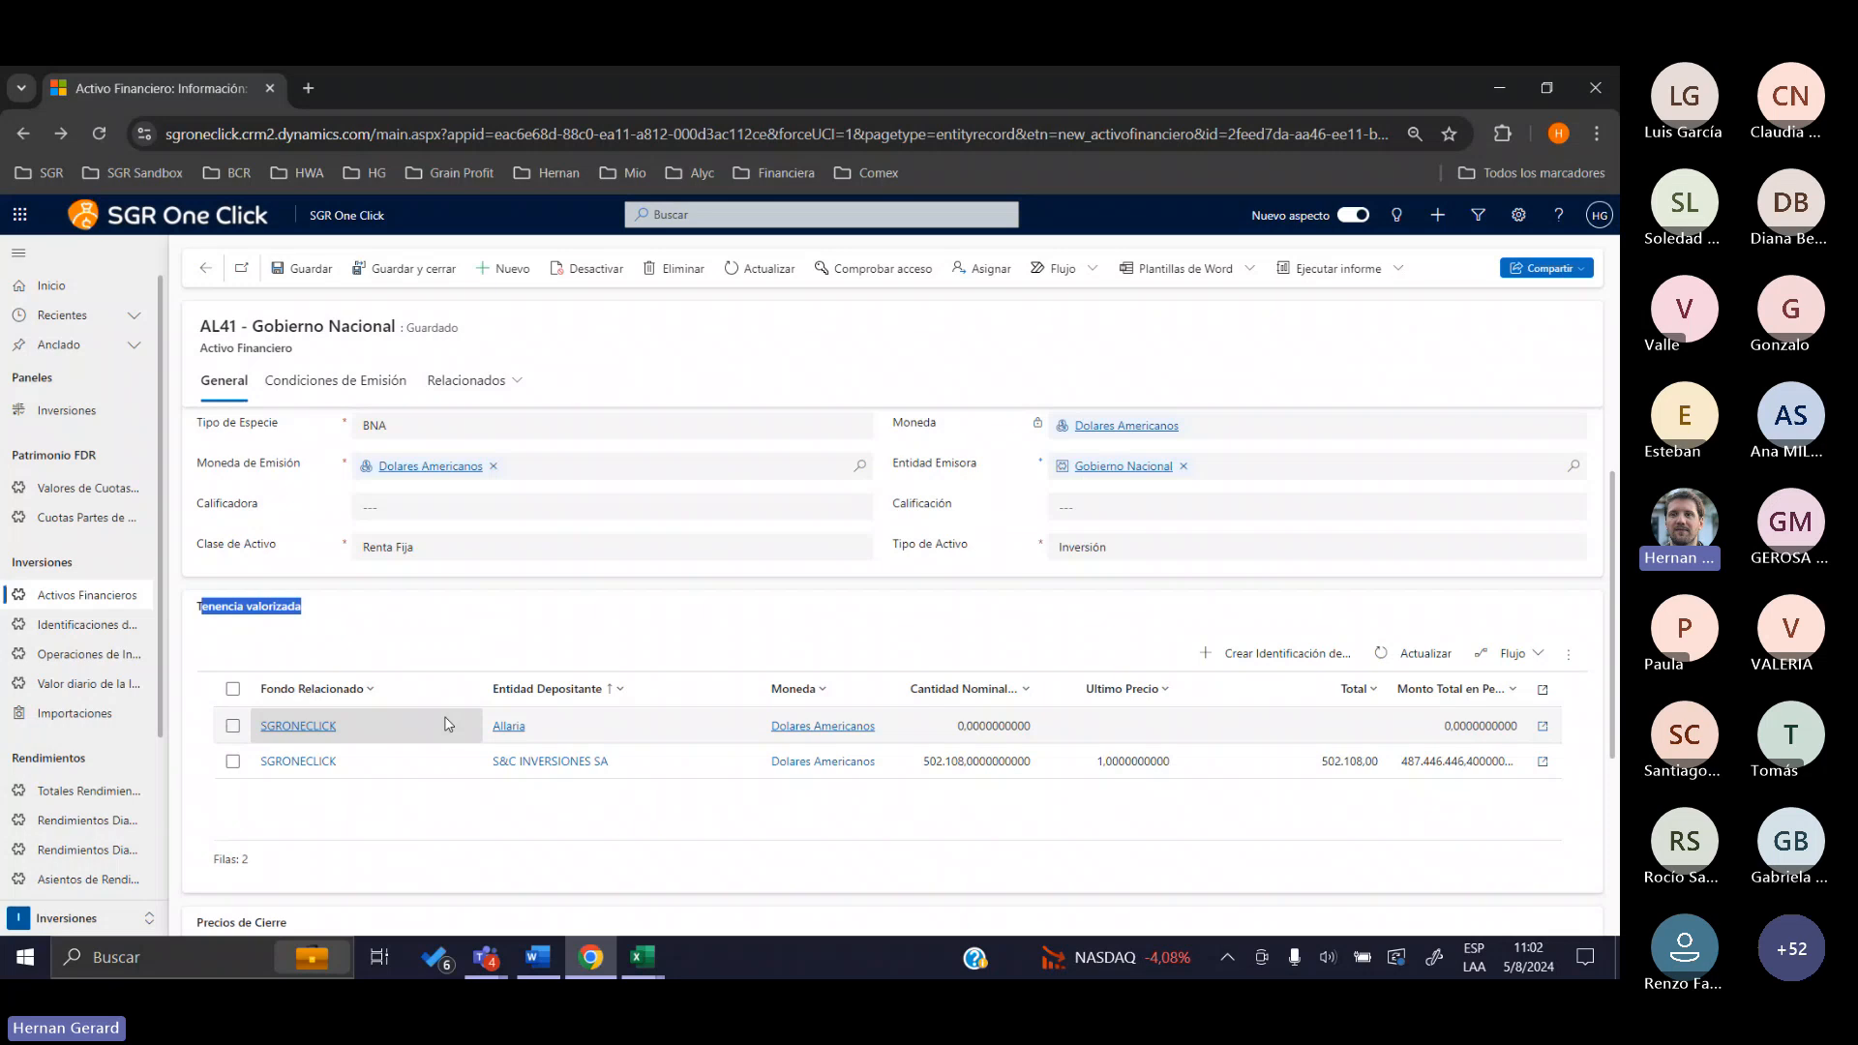
{"action": "scroll", "coordinate": [441, 721], "scroll_direction": "up", "scroll_amount": 1}
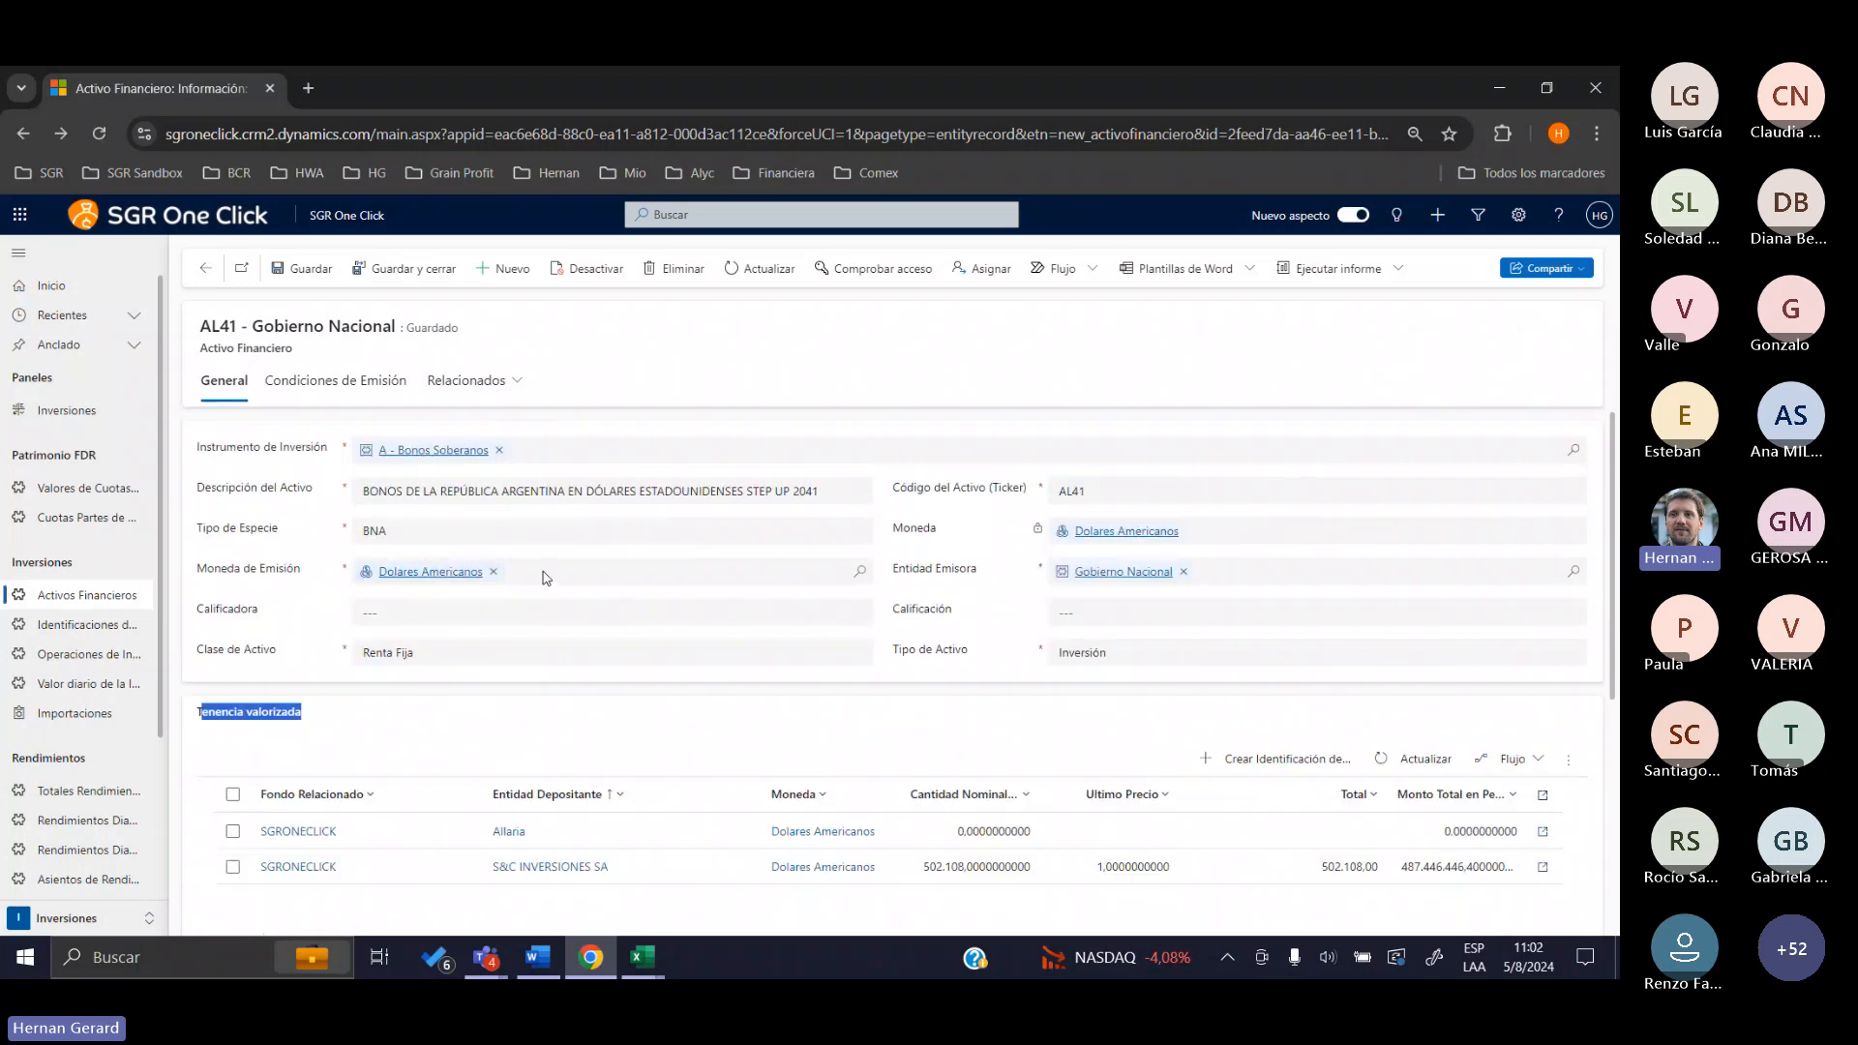
{"action": "scroll", "coordinate": [542, 585], "scroll_direction": "down", "scroll_amount": 1}
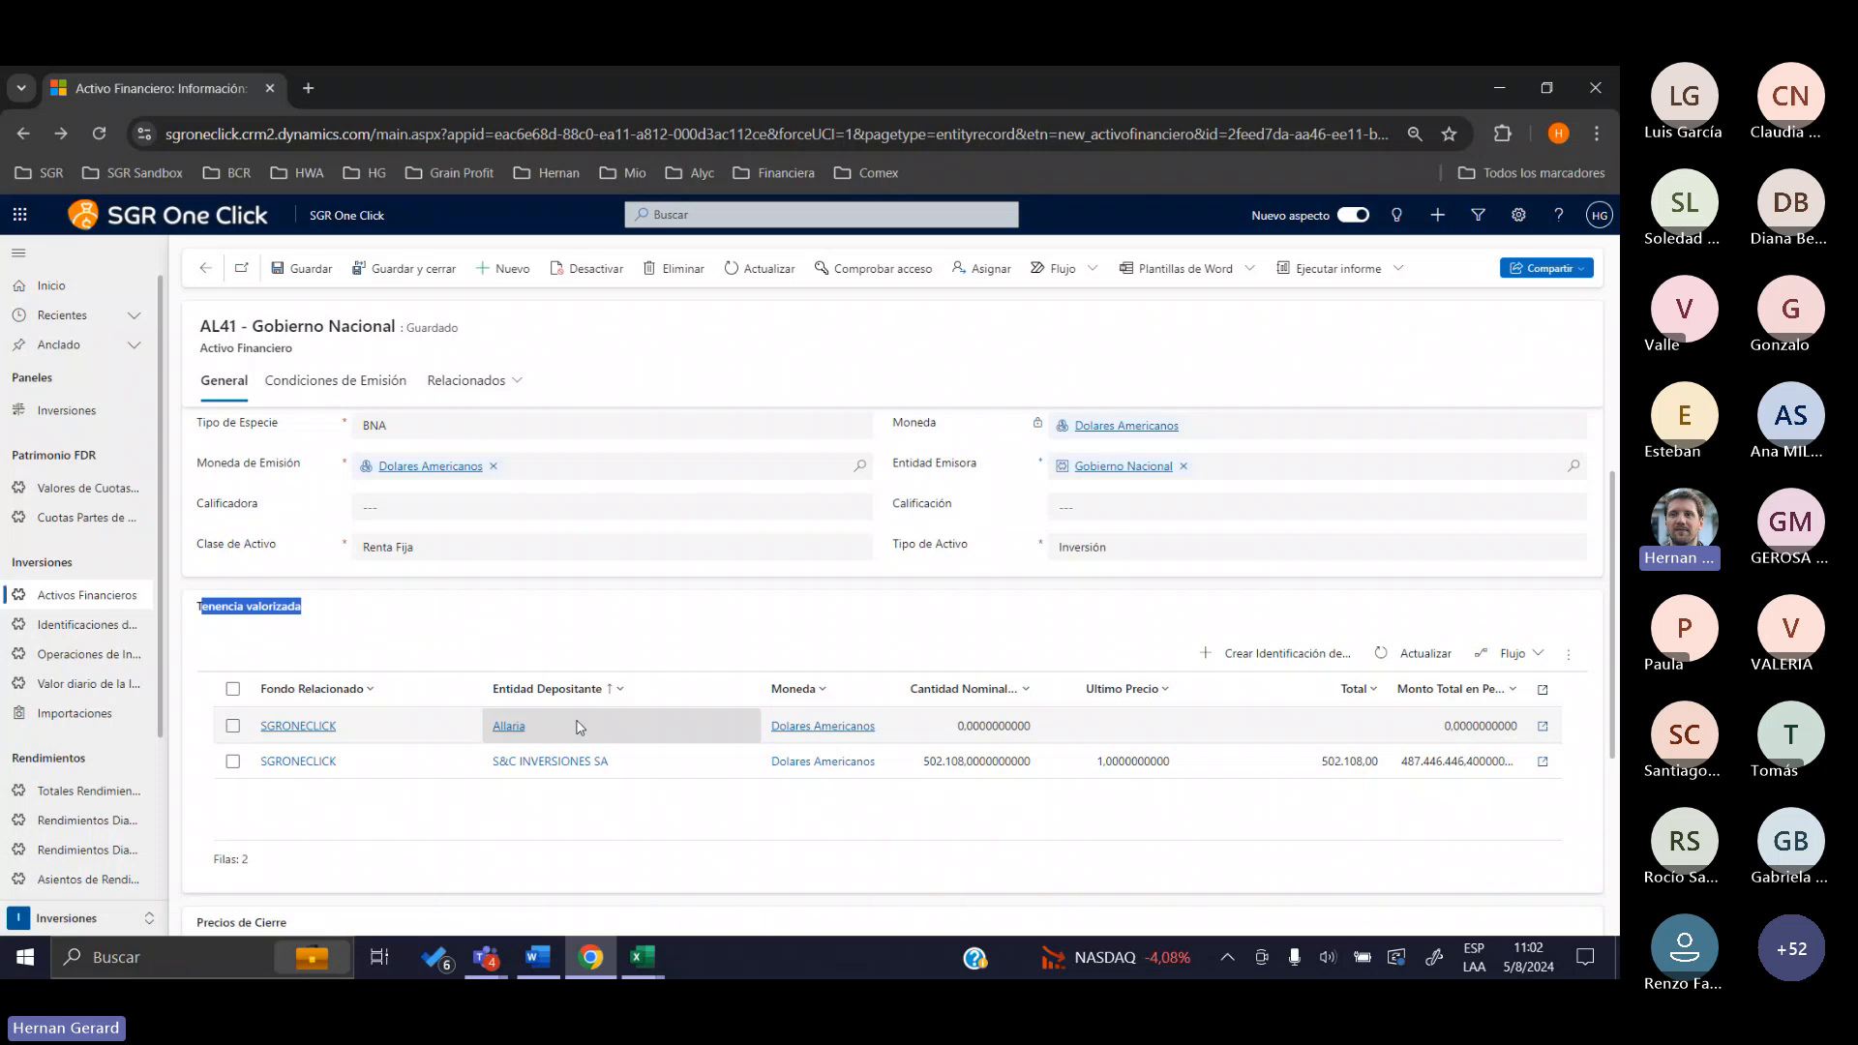
Start a new investment operation from the S&C INVERSIONES SA holding's operations and set its Tipo de Operacion to Compra
{"action": "double_click", "coordinate": [652, 759]}
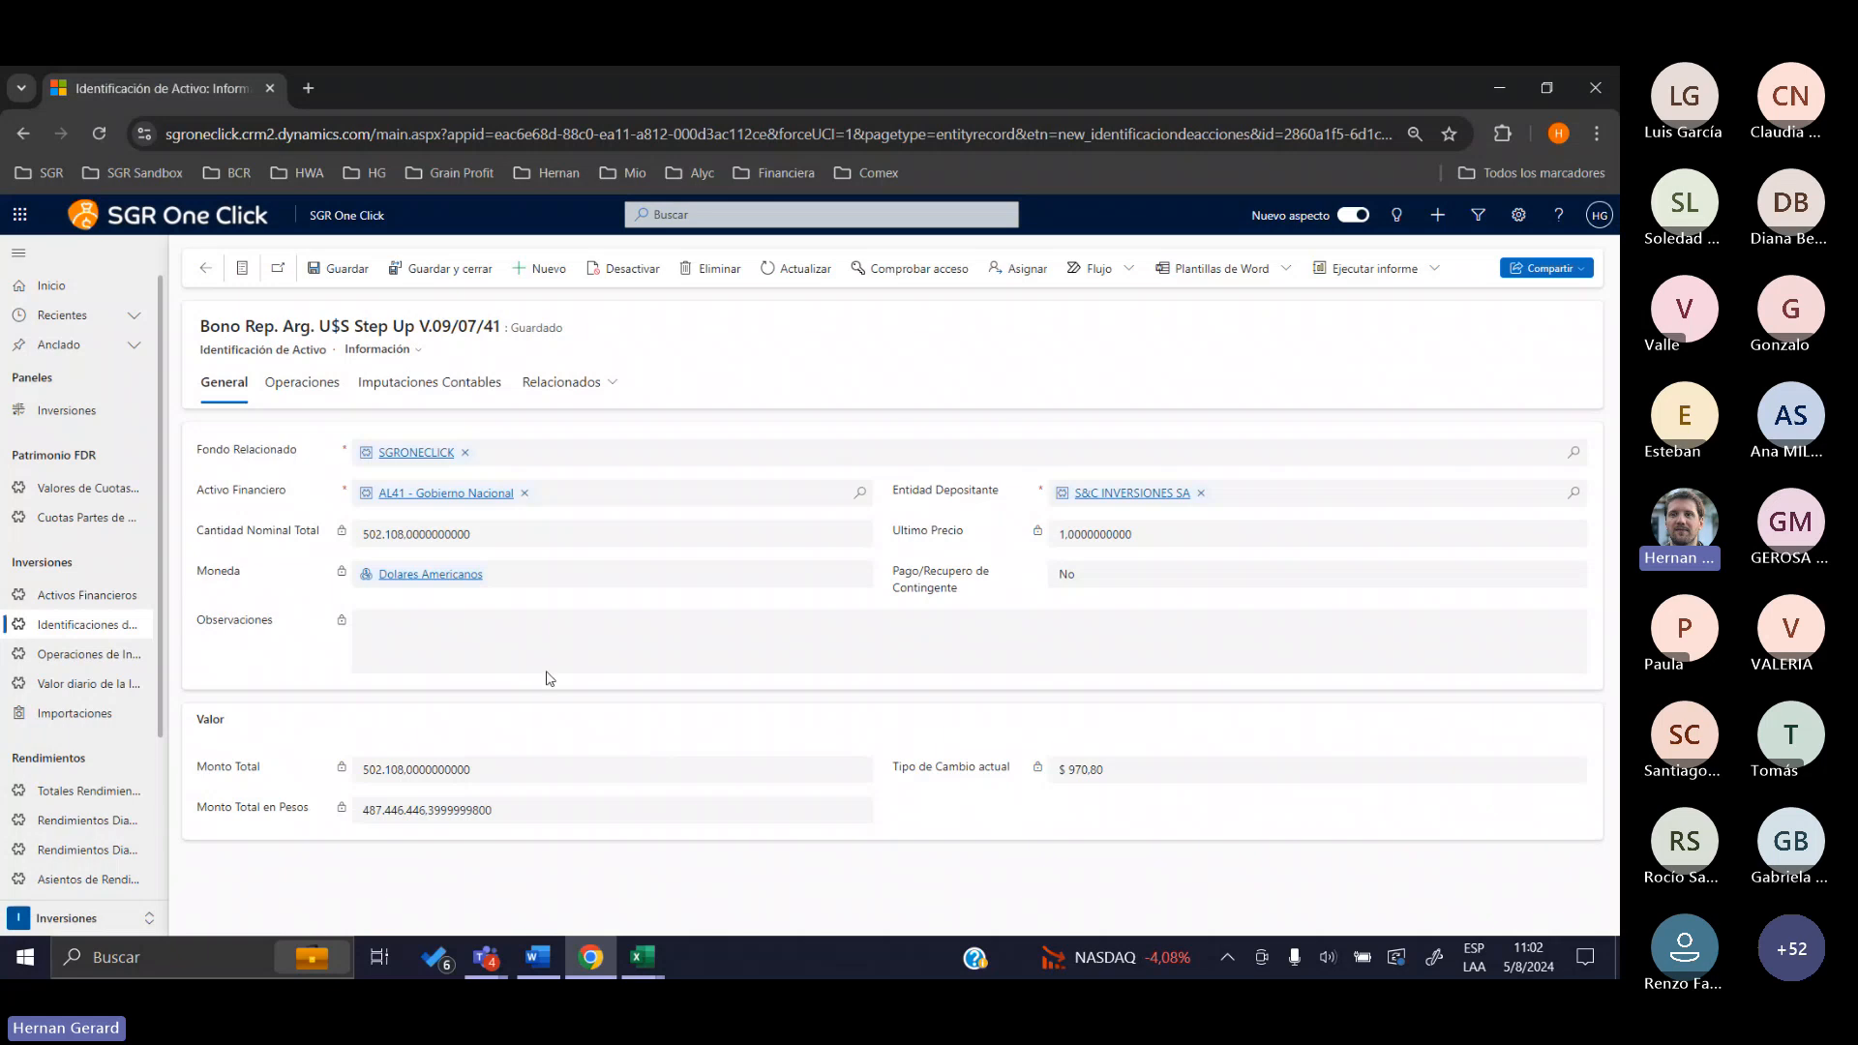
{"action": "left_click", "coordinate": [320, 382]}
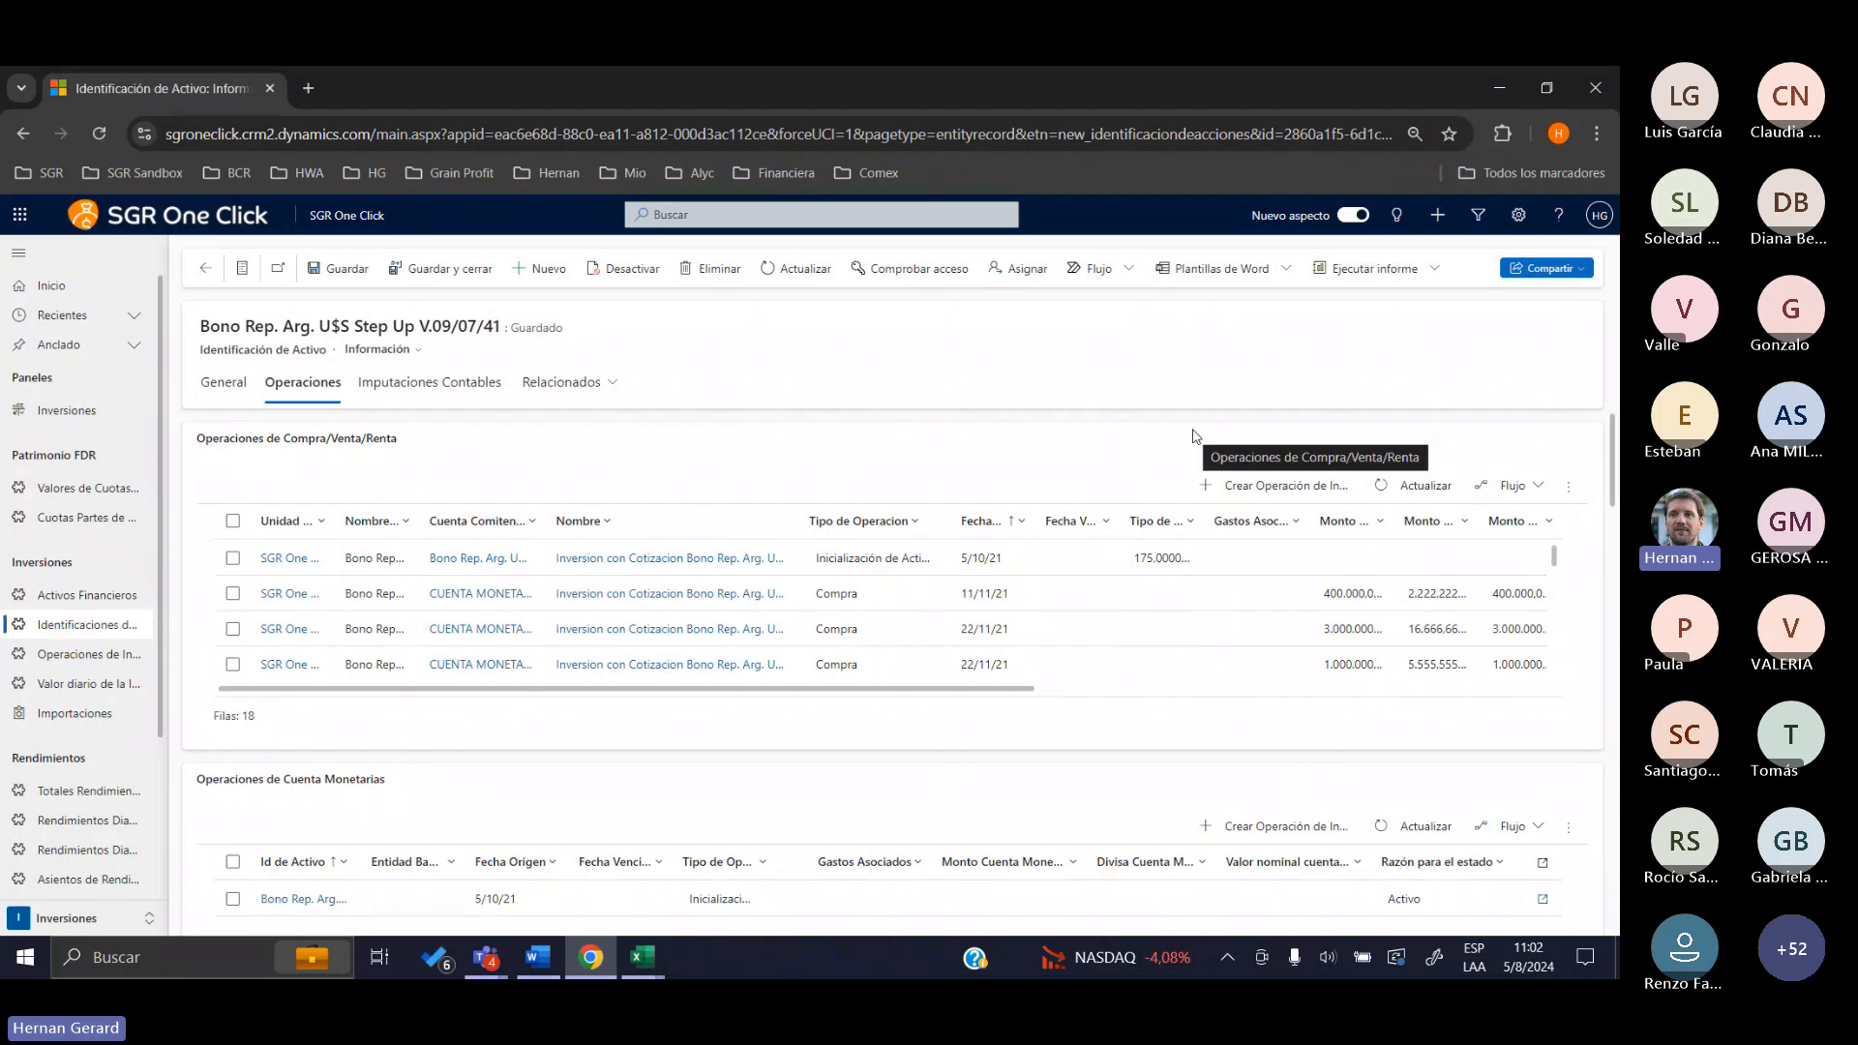
{"action": "left_click", "coordinate": [1236, 485]}
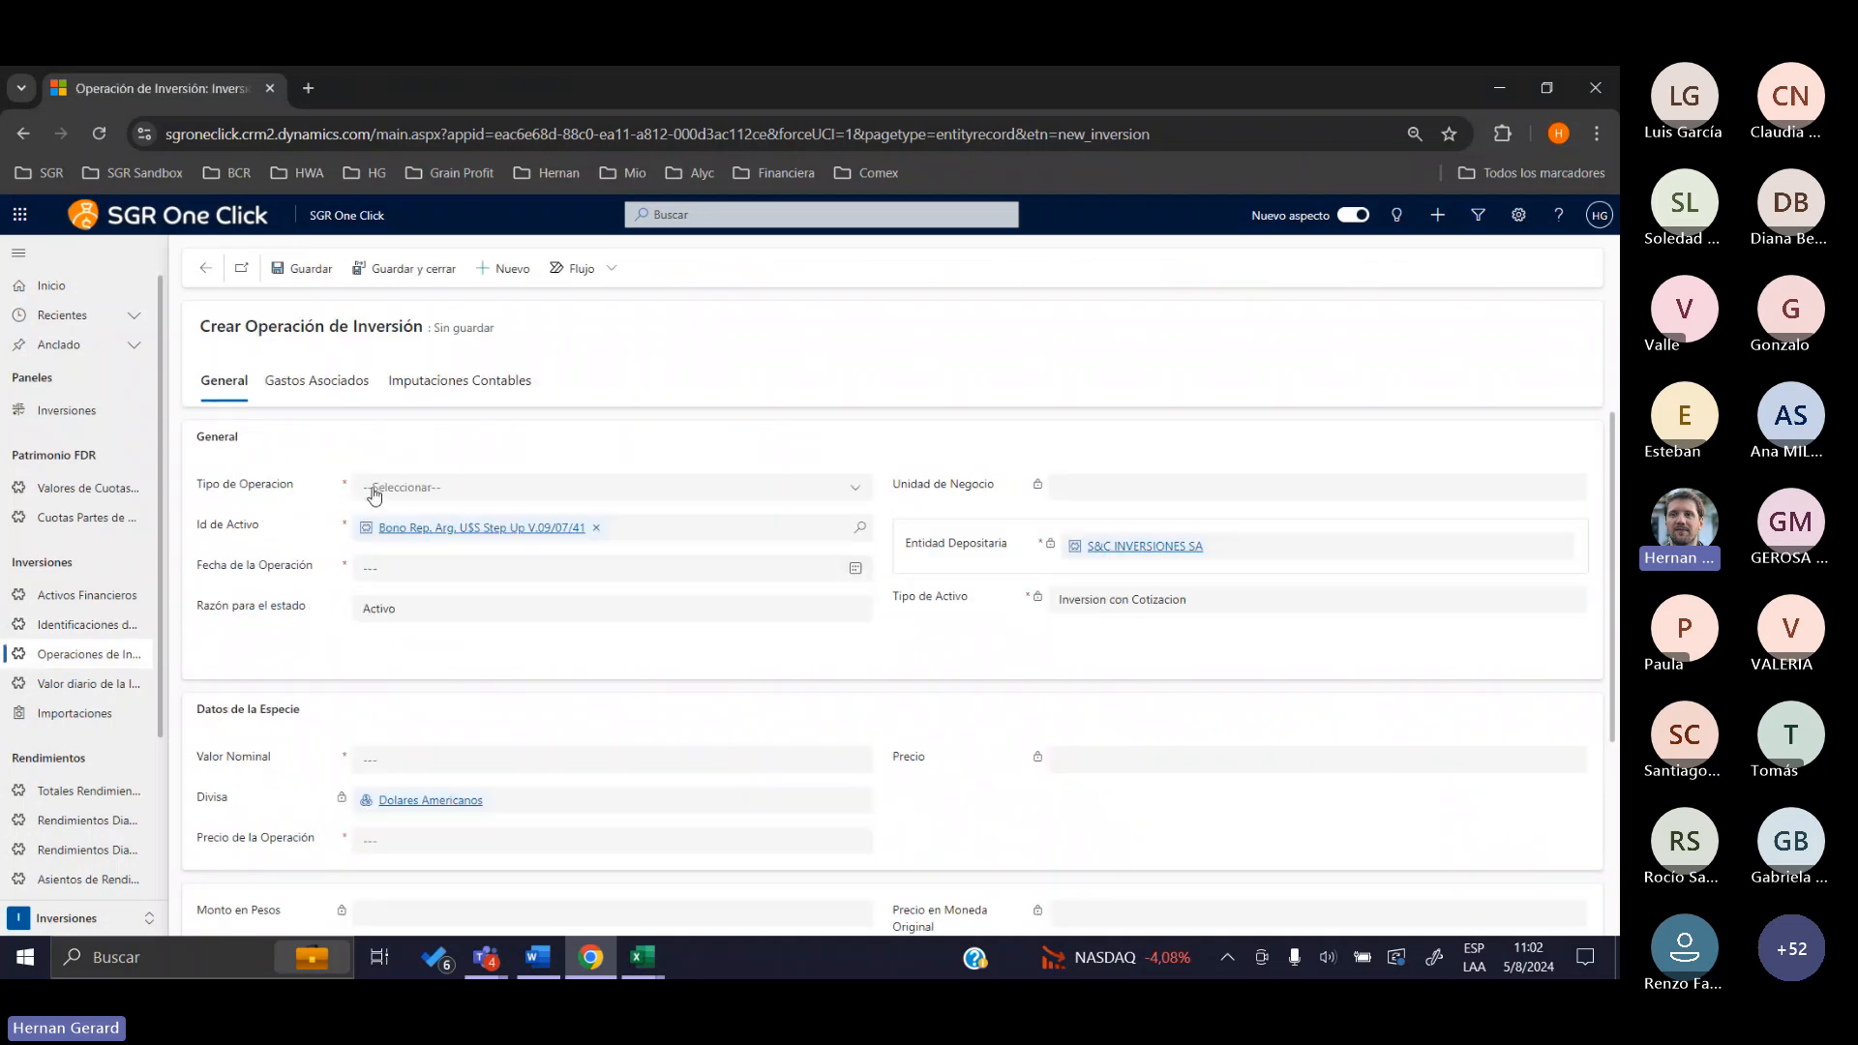
{"action": "left_click", "coordinate": [373, 491]}
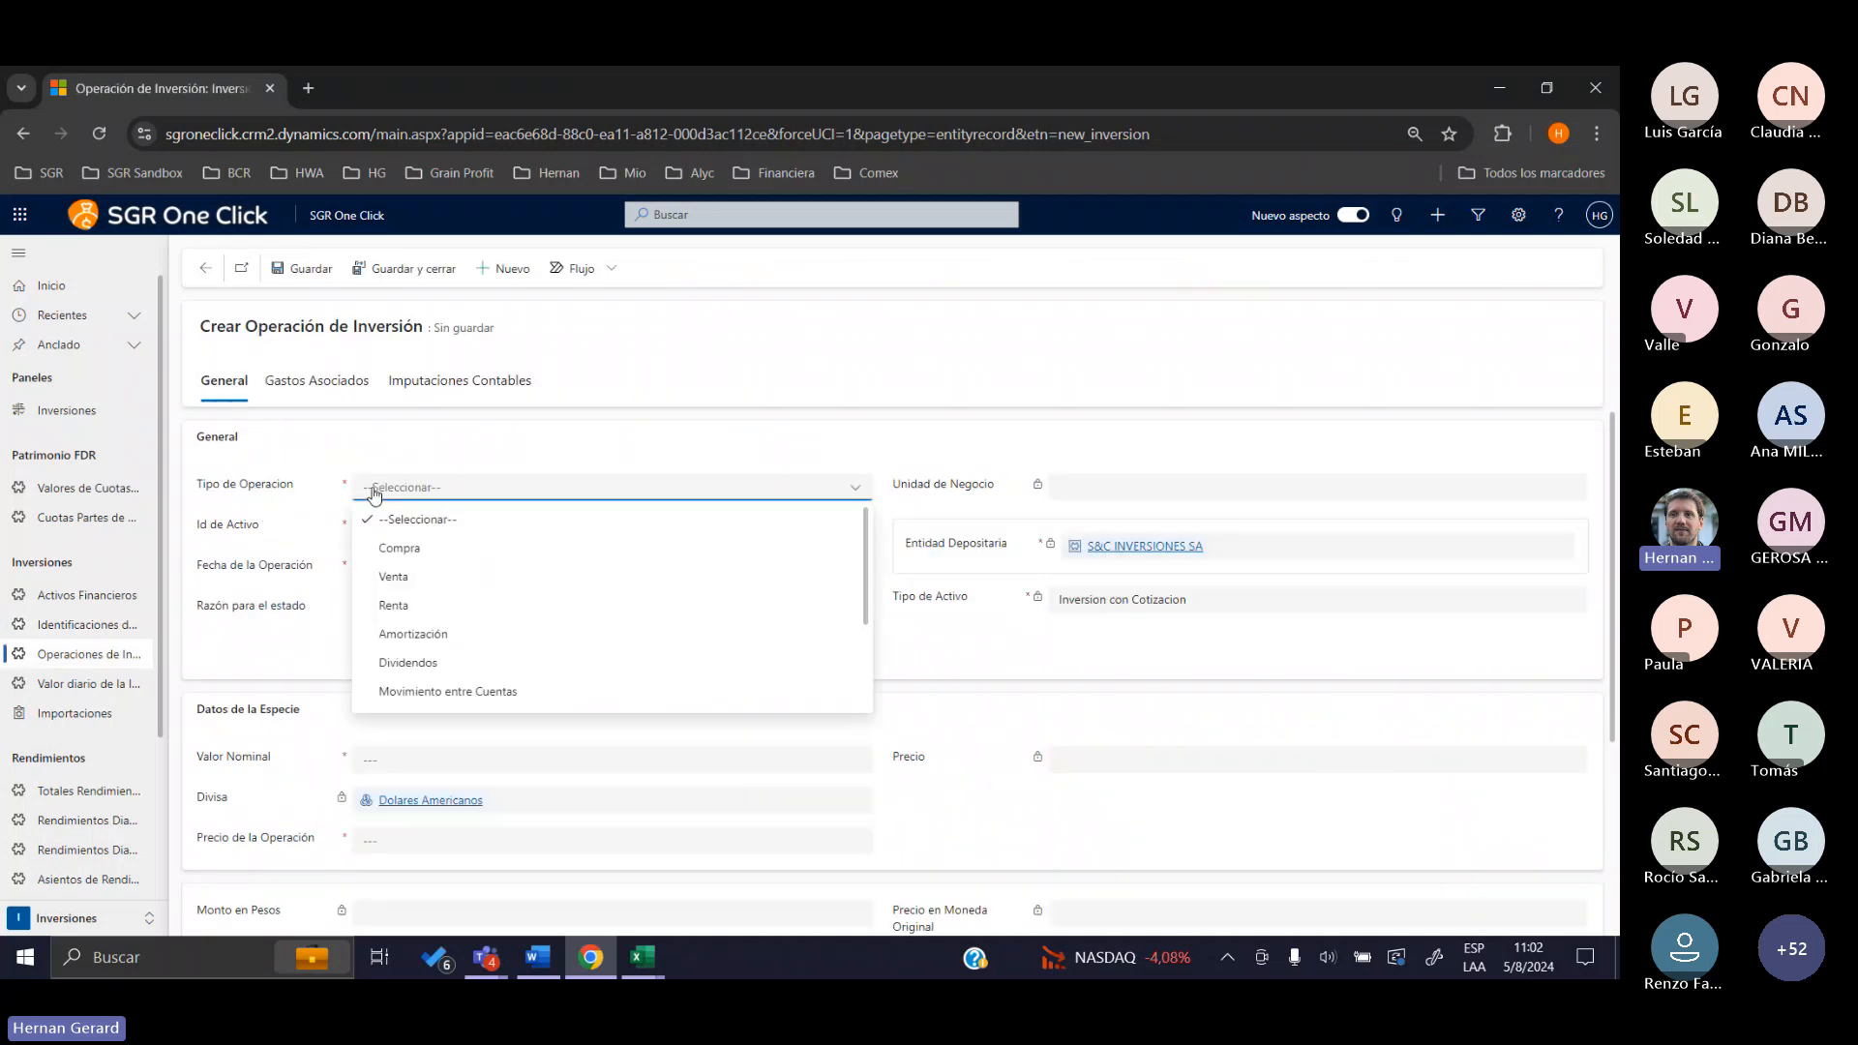
{"action": "left_click", "coordinate": [397, 550]}
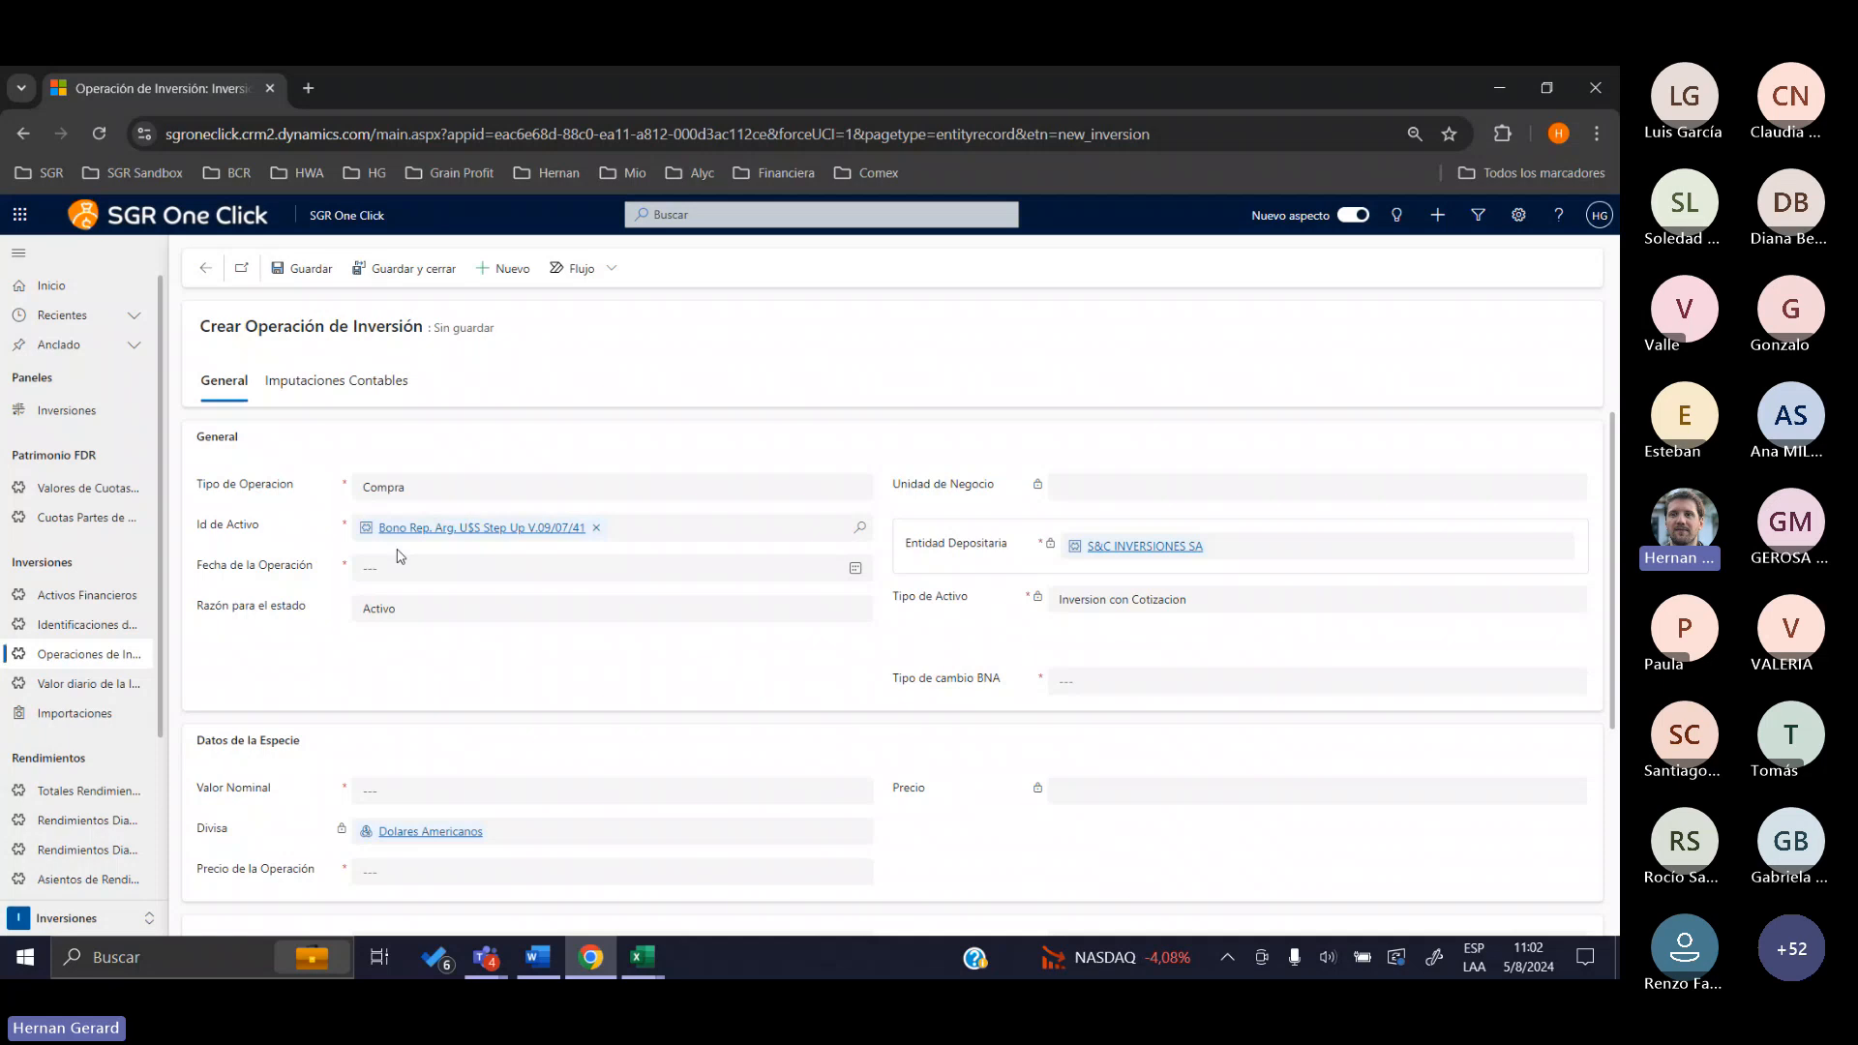
{"action": "left_click", "coordinate": [402, 573]}
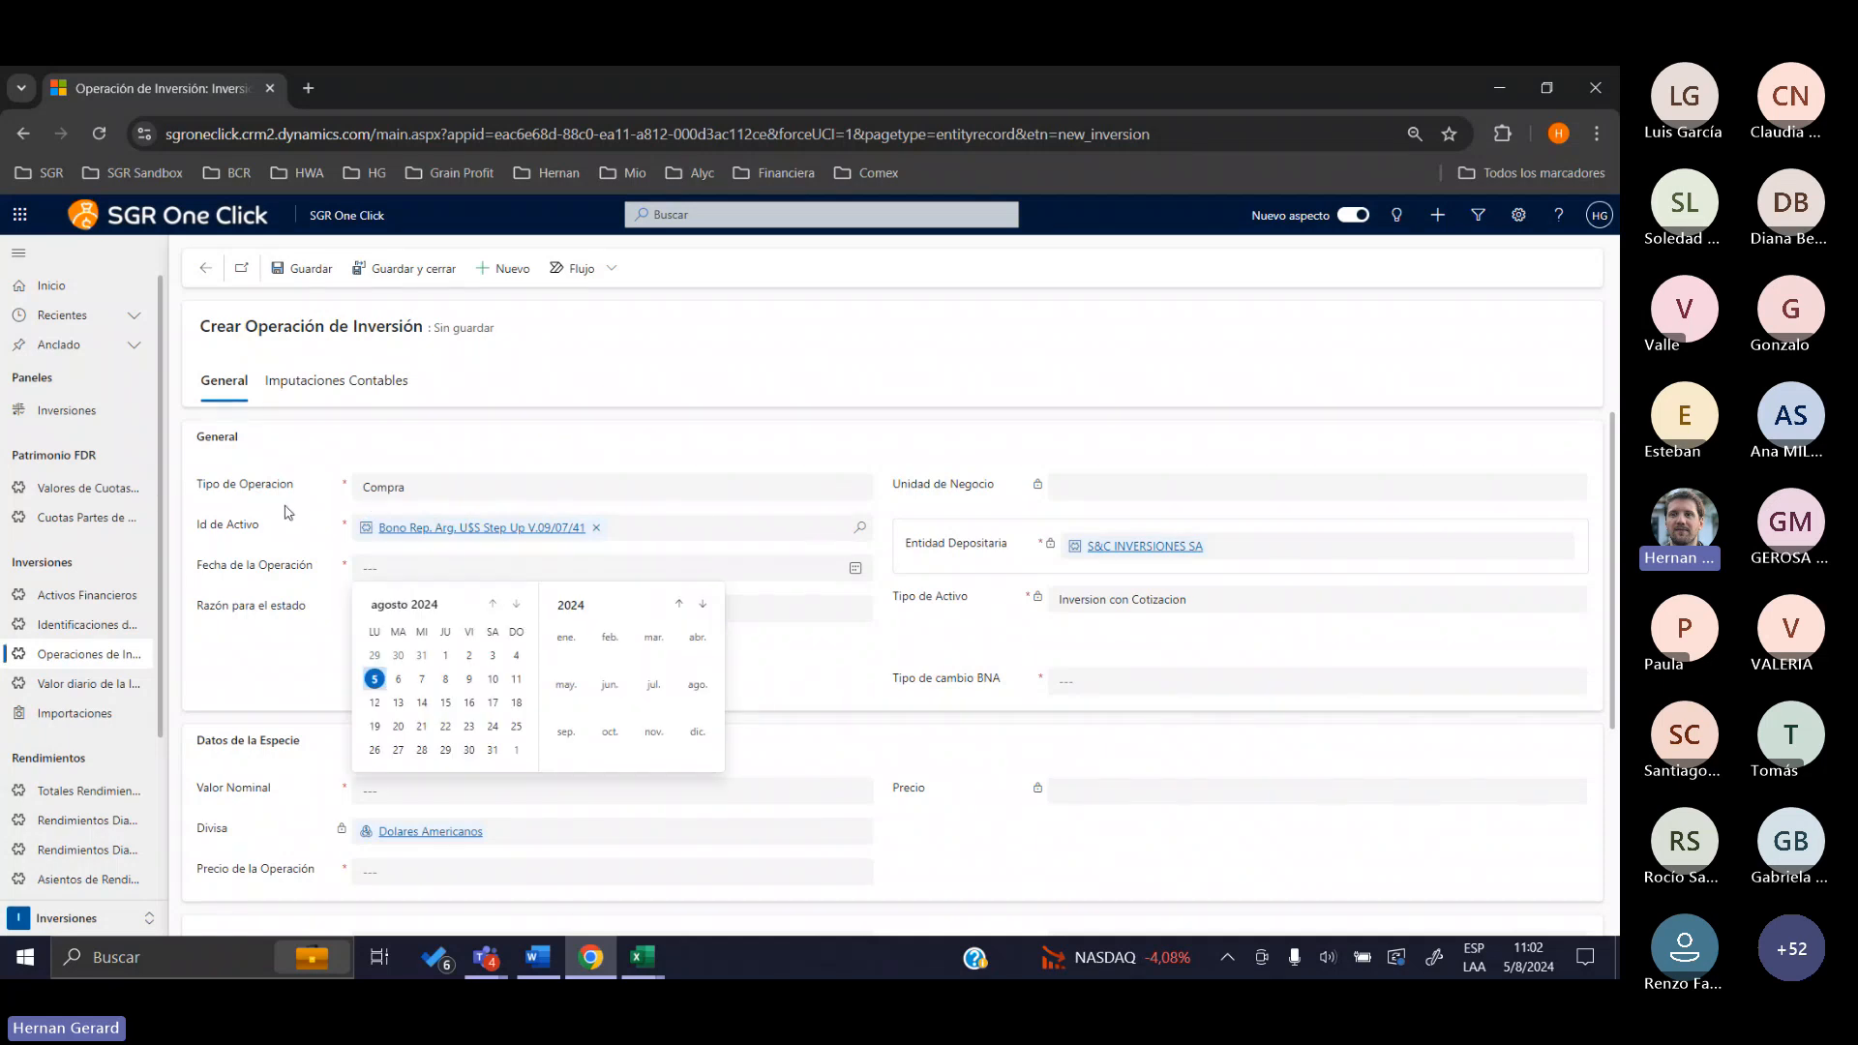
{"action": "key", "text": "Escape"}
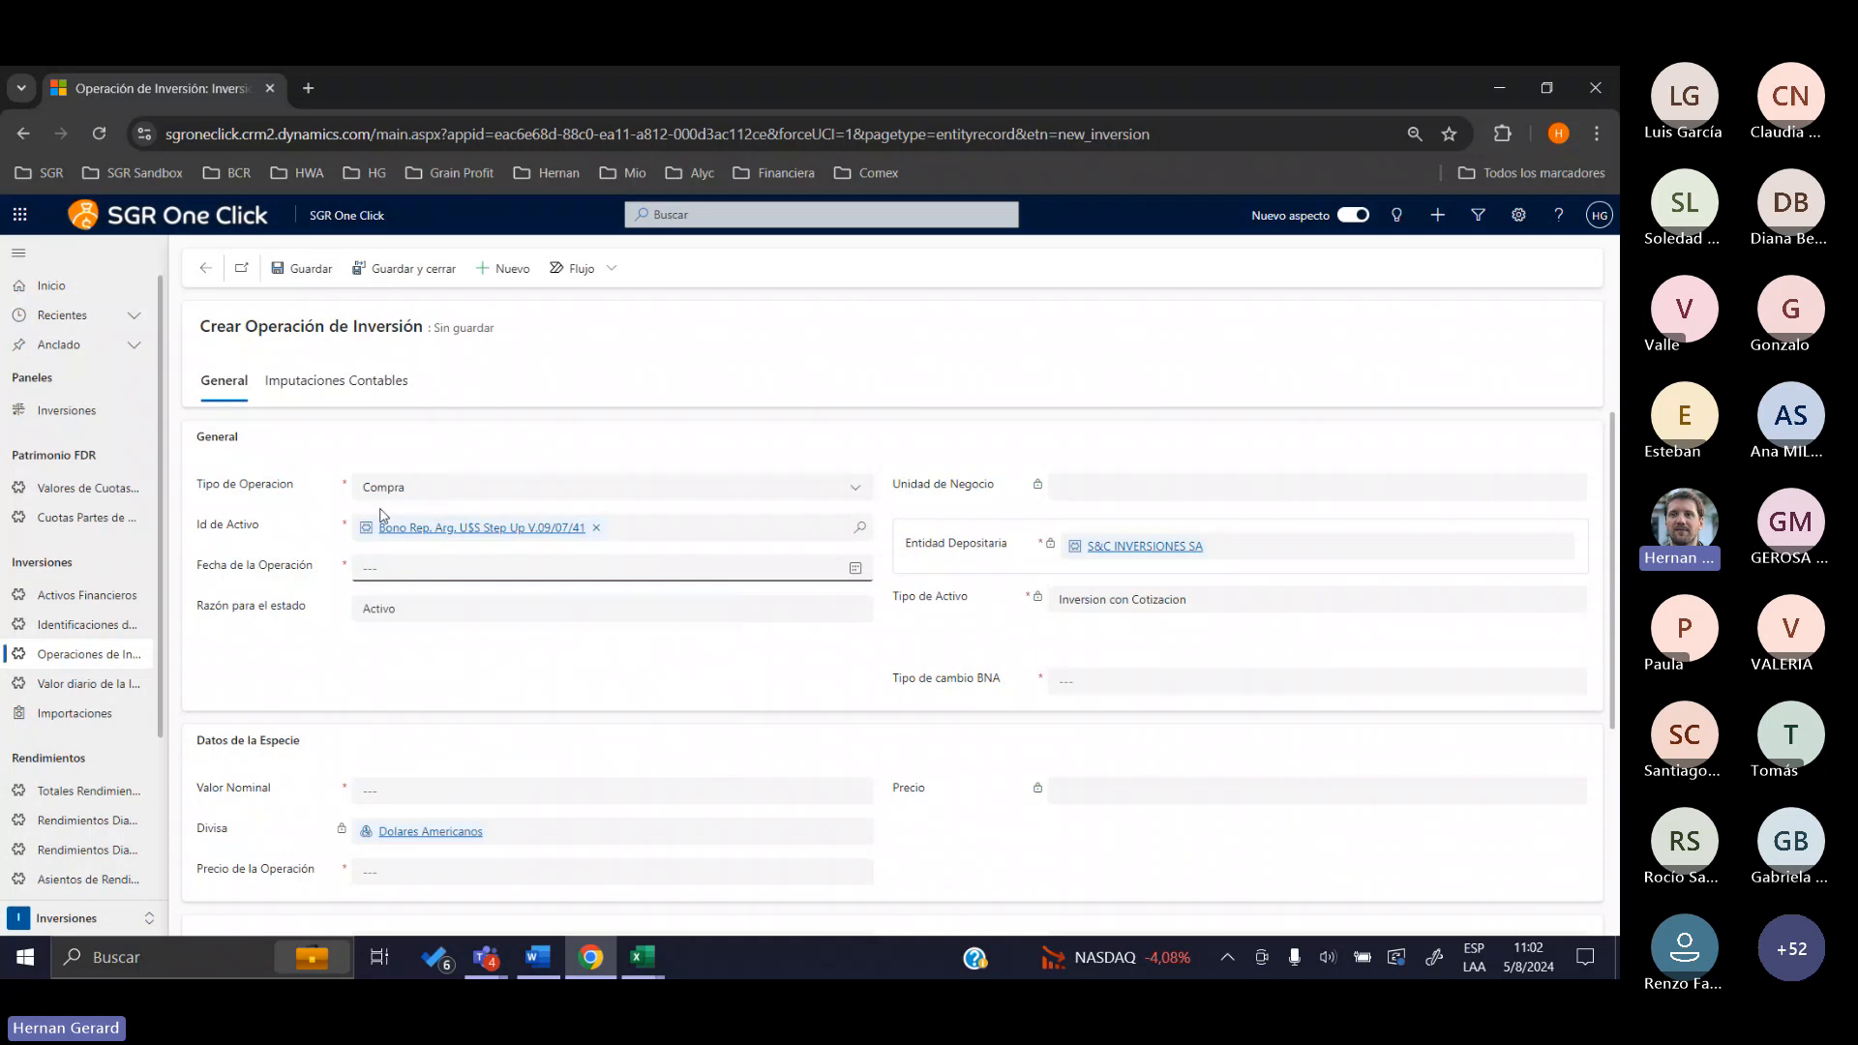
Set the purchase operation's Fecha de la Operación to 5/8/24
{"action": "left_click", "coordinate": [378, 576]}
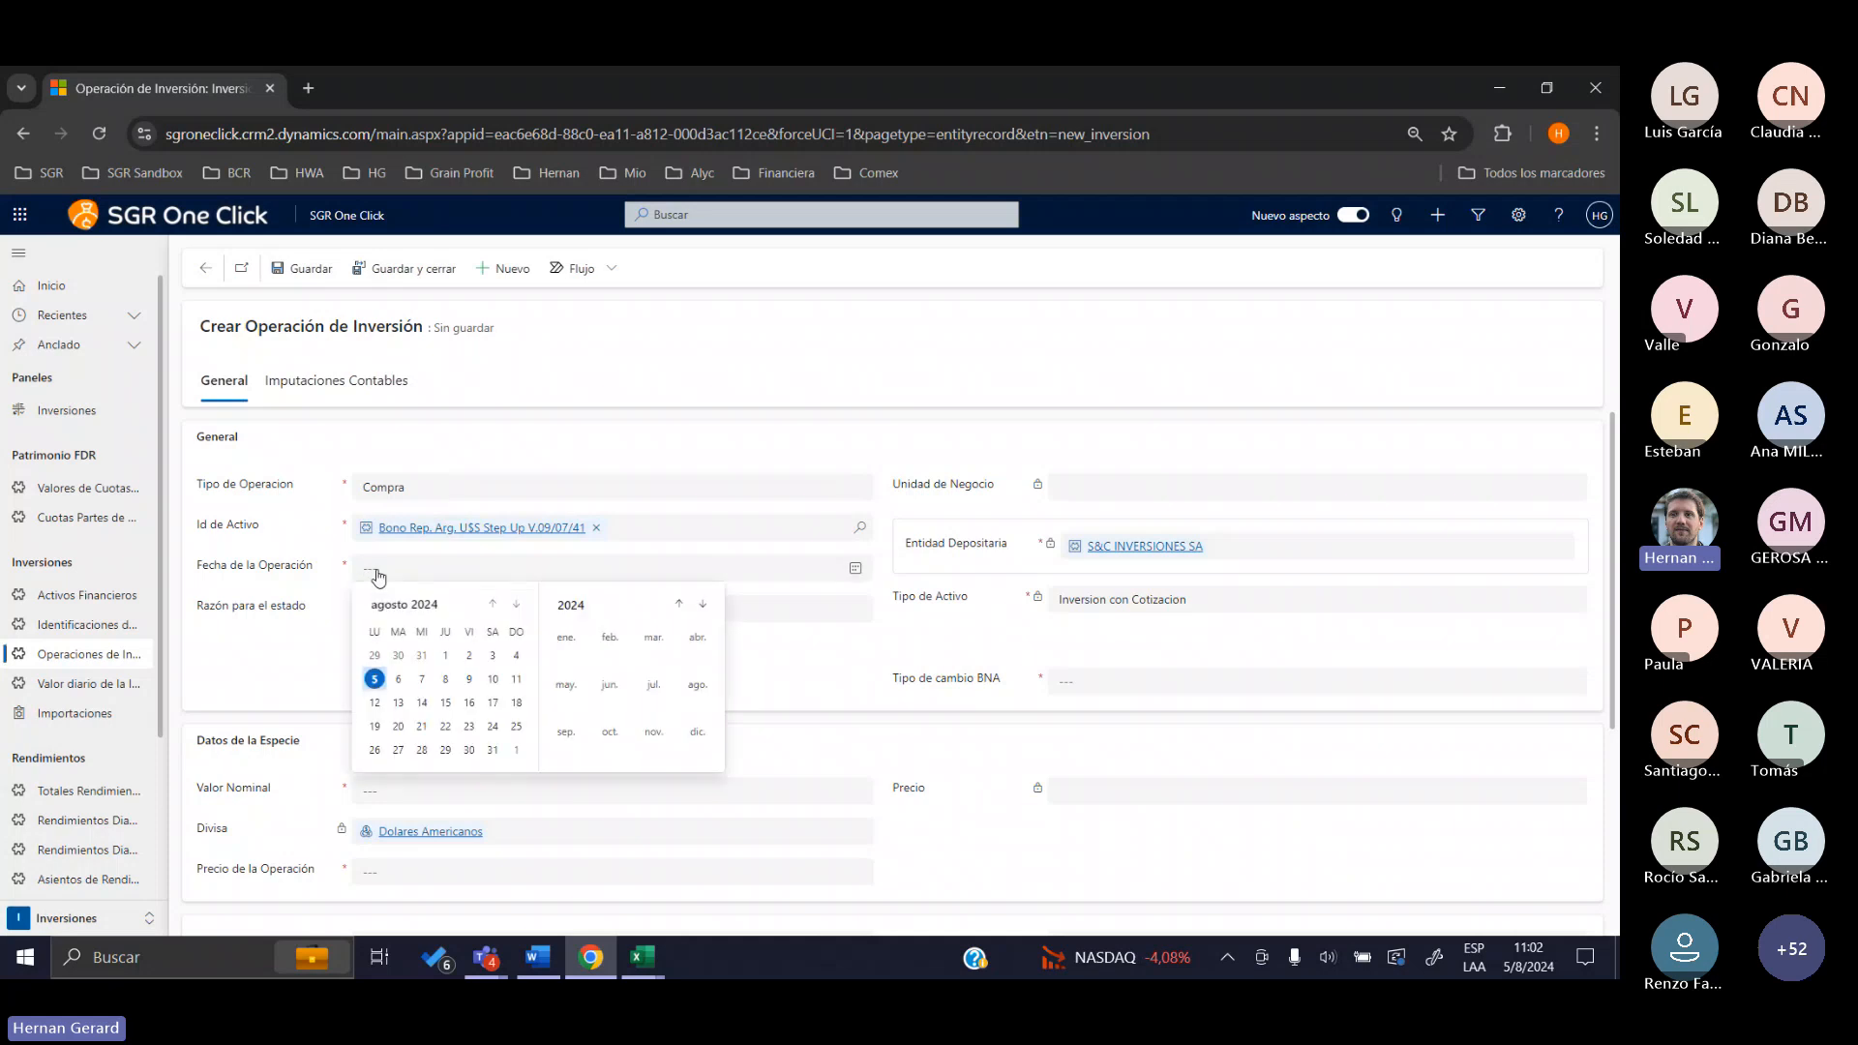
{"action": "left_click", "coordinate": [378, 679]}
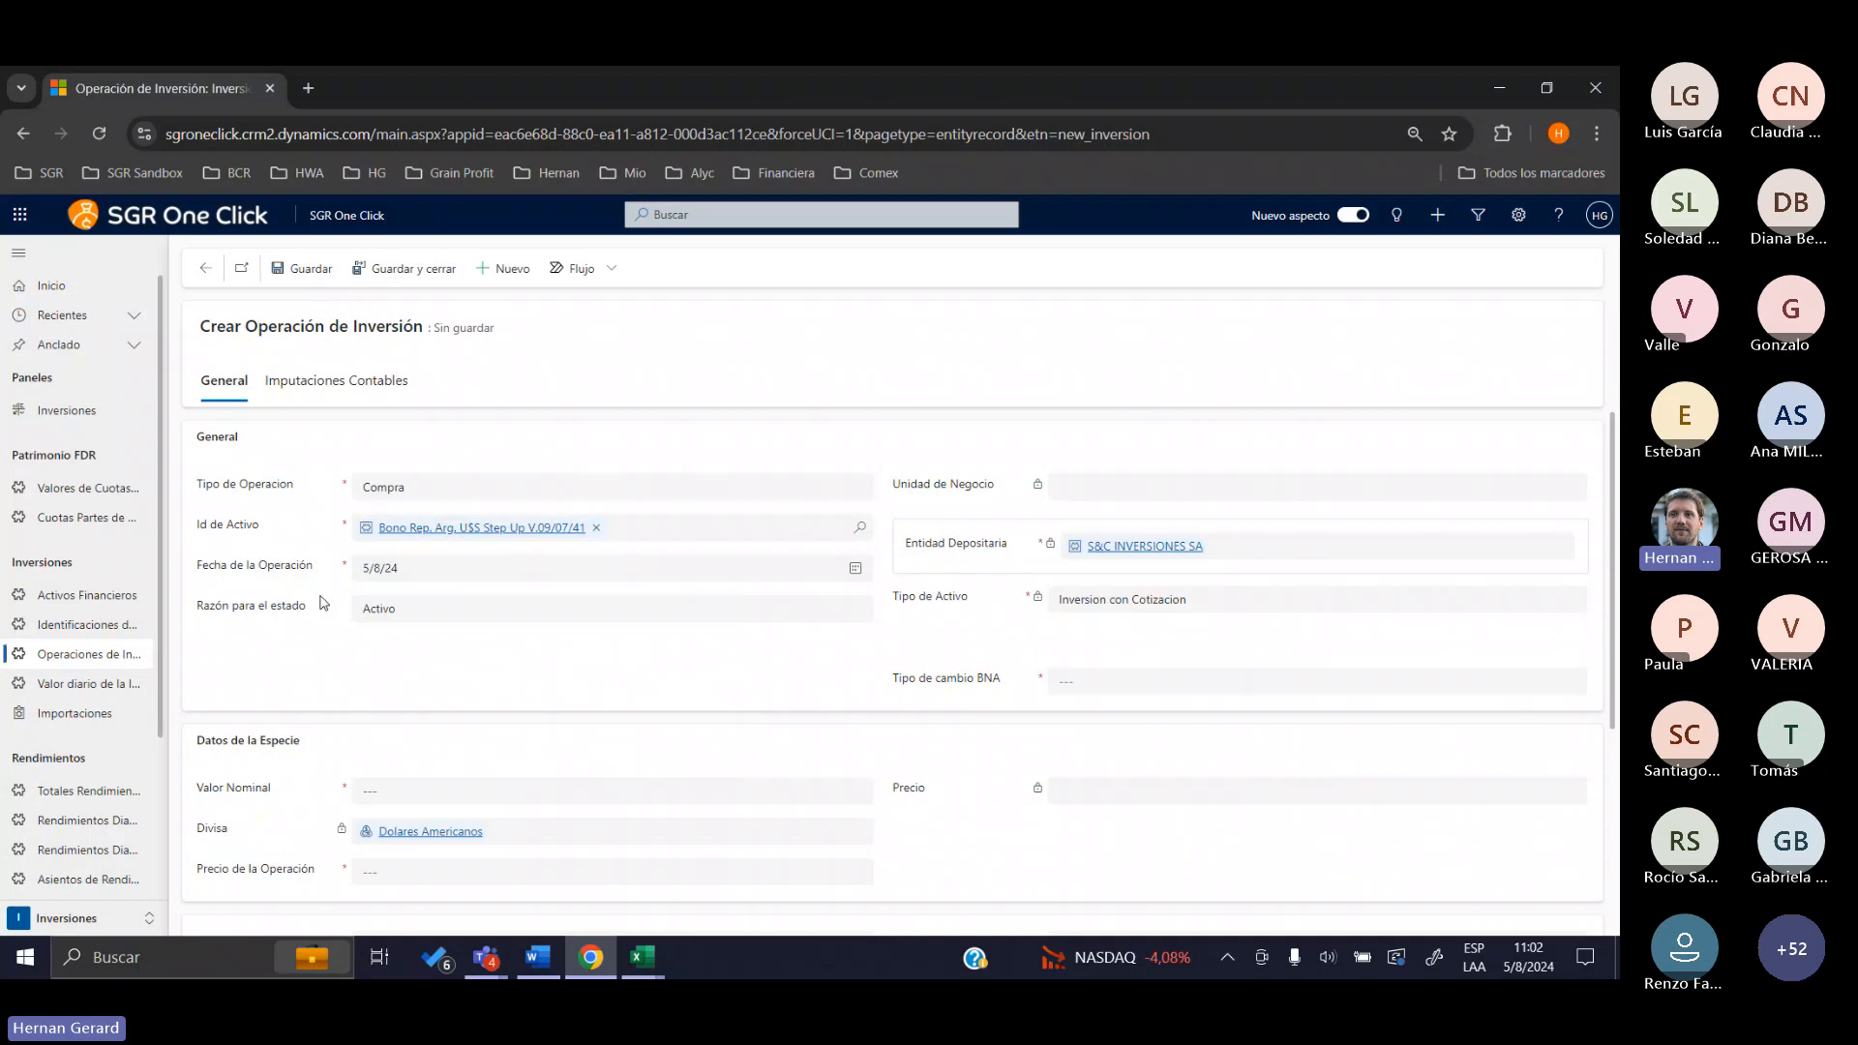
{"action": "scroll", "coordinate": [365, 593], "scroll_direction": "down", "scroll_amount": 3}
{"action": "scroll", "coordinate": [387, 593], "scroll_direction": "up", "scroll_amount": 2}
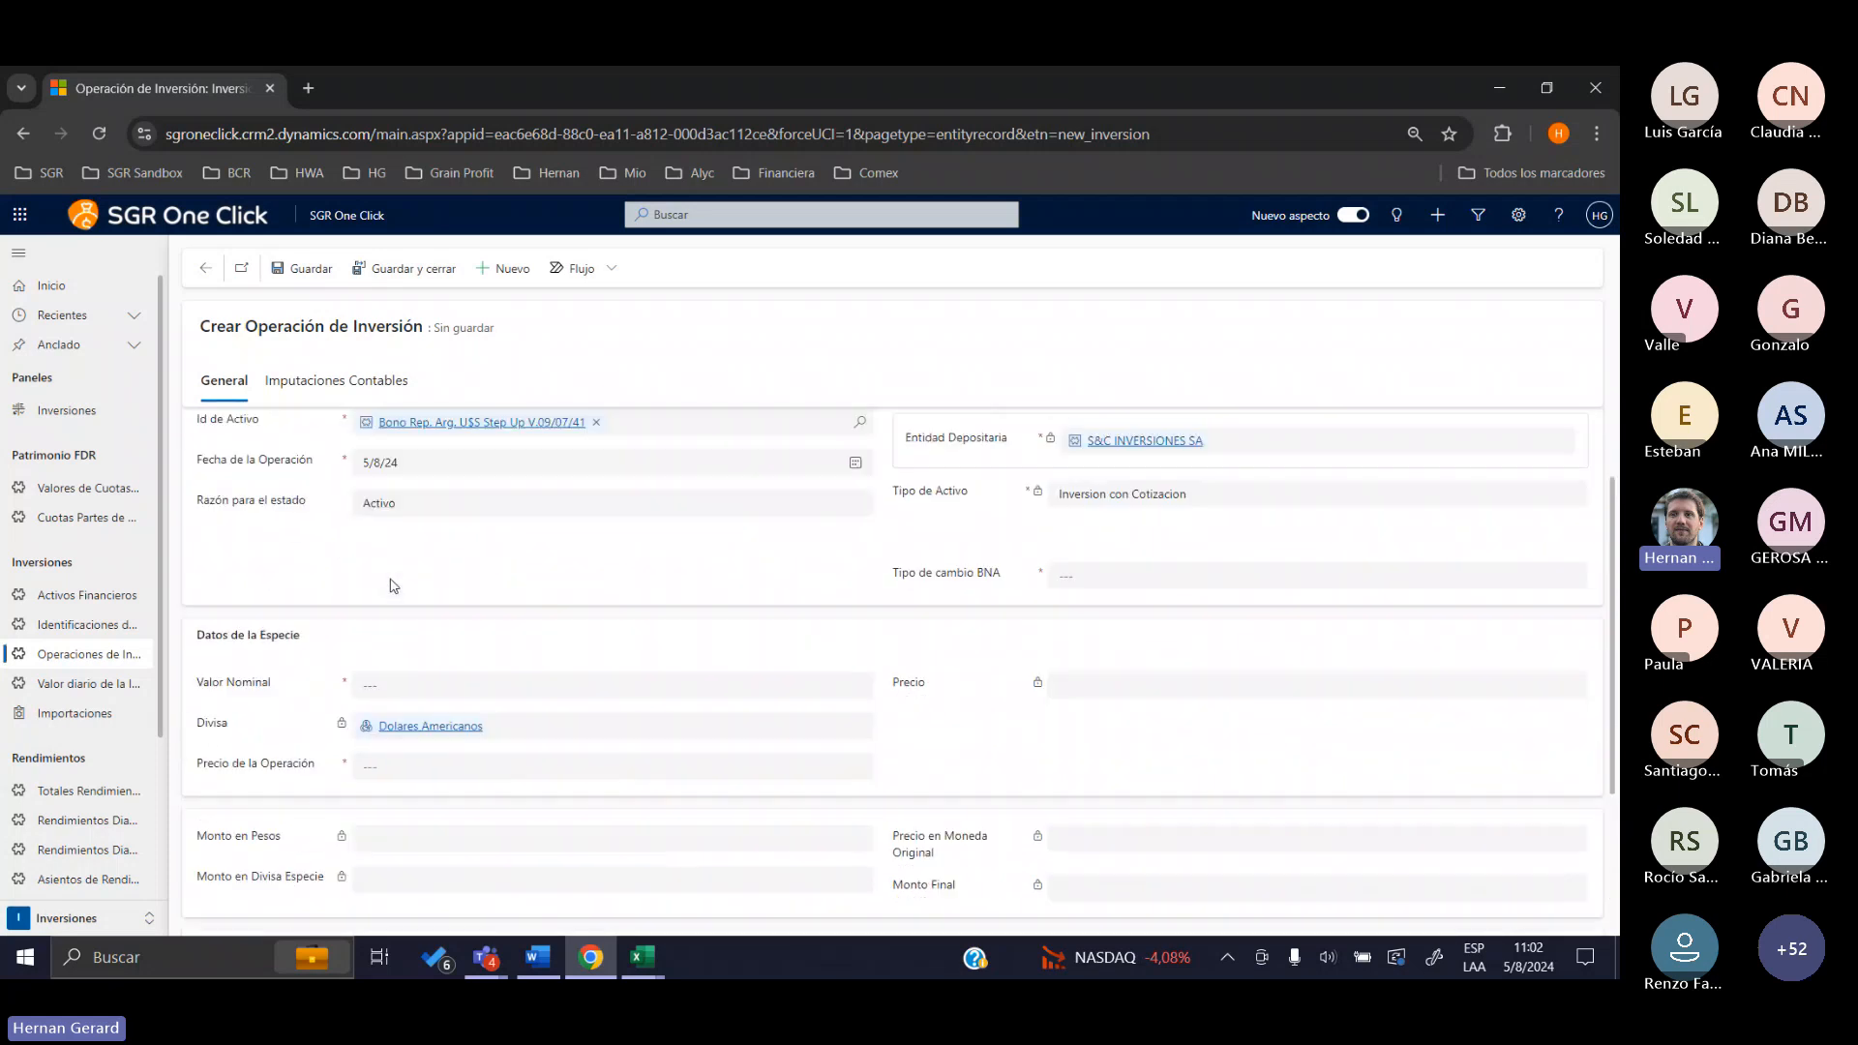
{"action": "scroll", "coordinate": [394, 586], "scroll_direction": "up", "scroll_amount": 1}
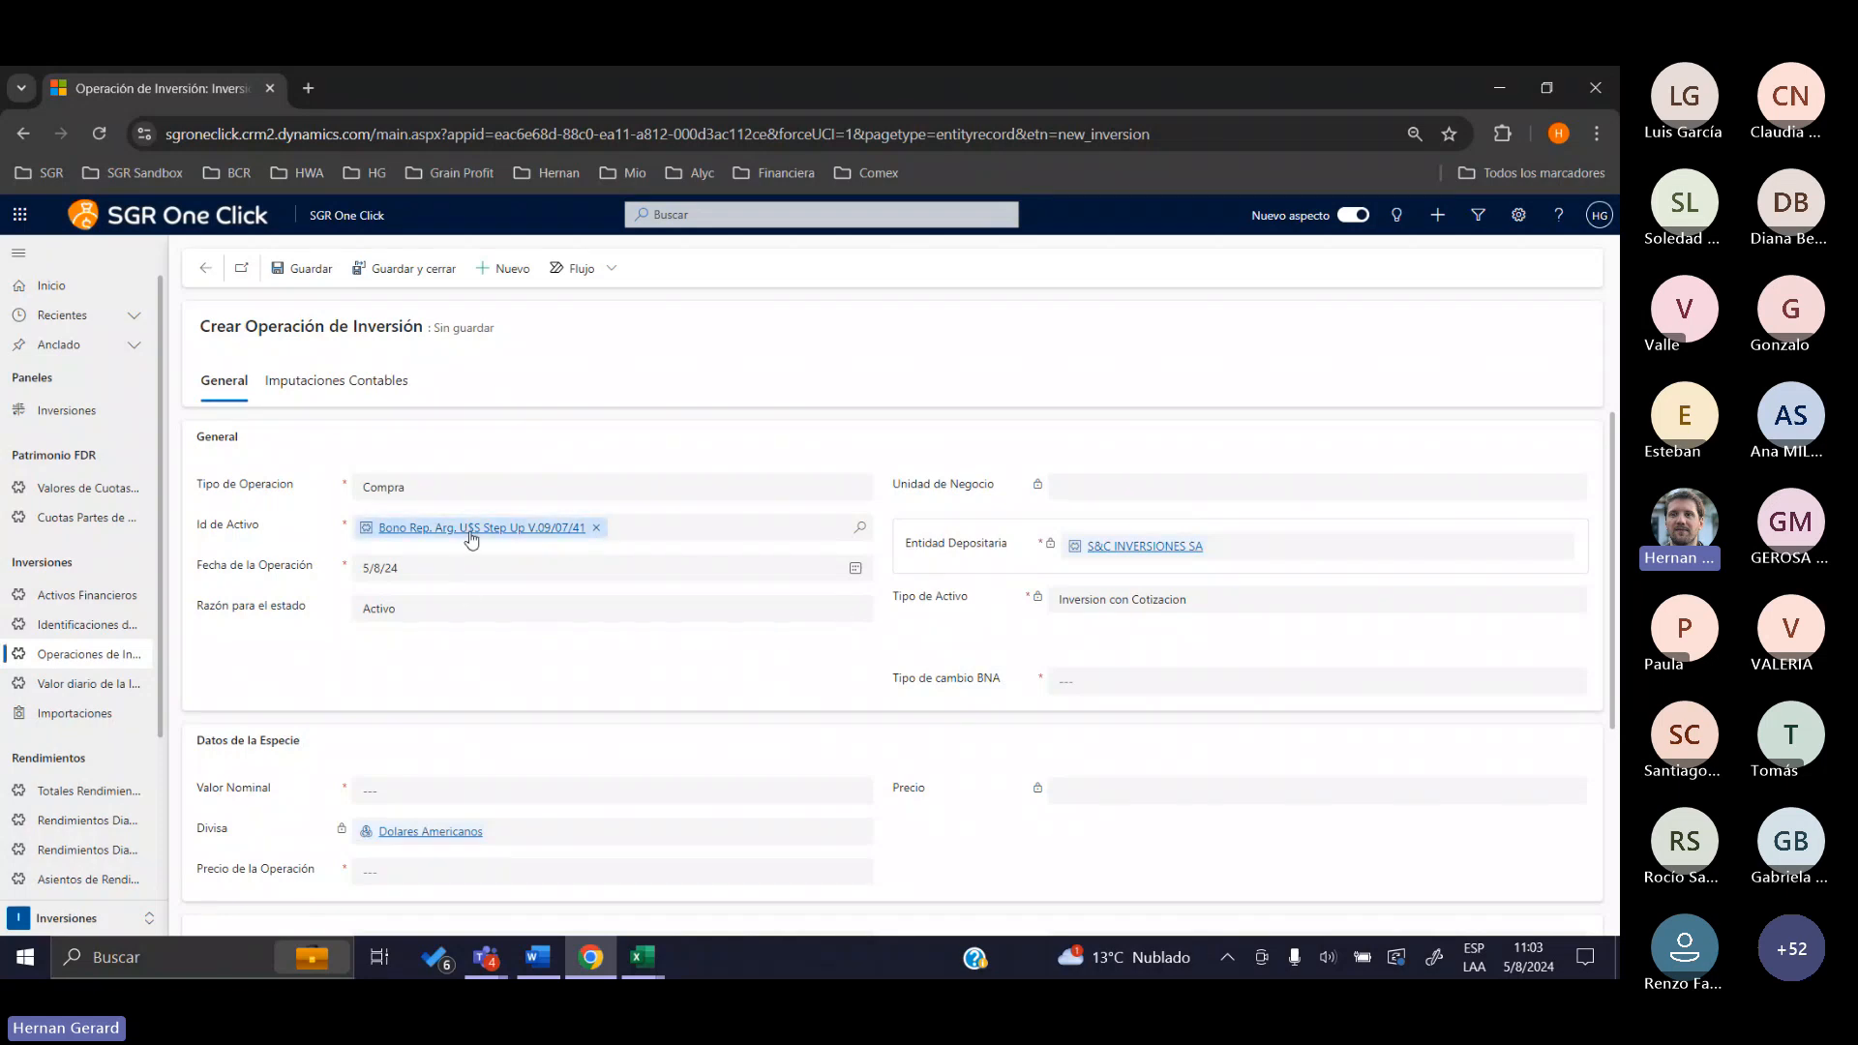
Set the operation's Valor Nominal to 10 and its Precio de la Operación to 5
{"action": "scroll", "coordinate": [471, 538], "scroll_direction": "down", "scroll_amount": 2}
{"action": "left_click", "coordinate": [470, 581]}
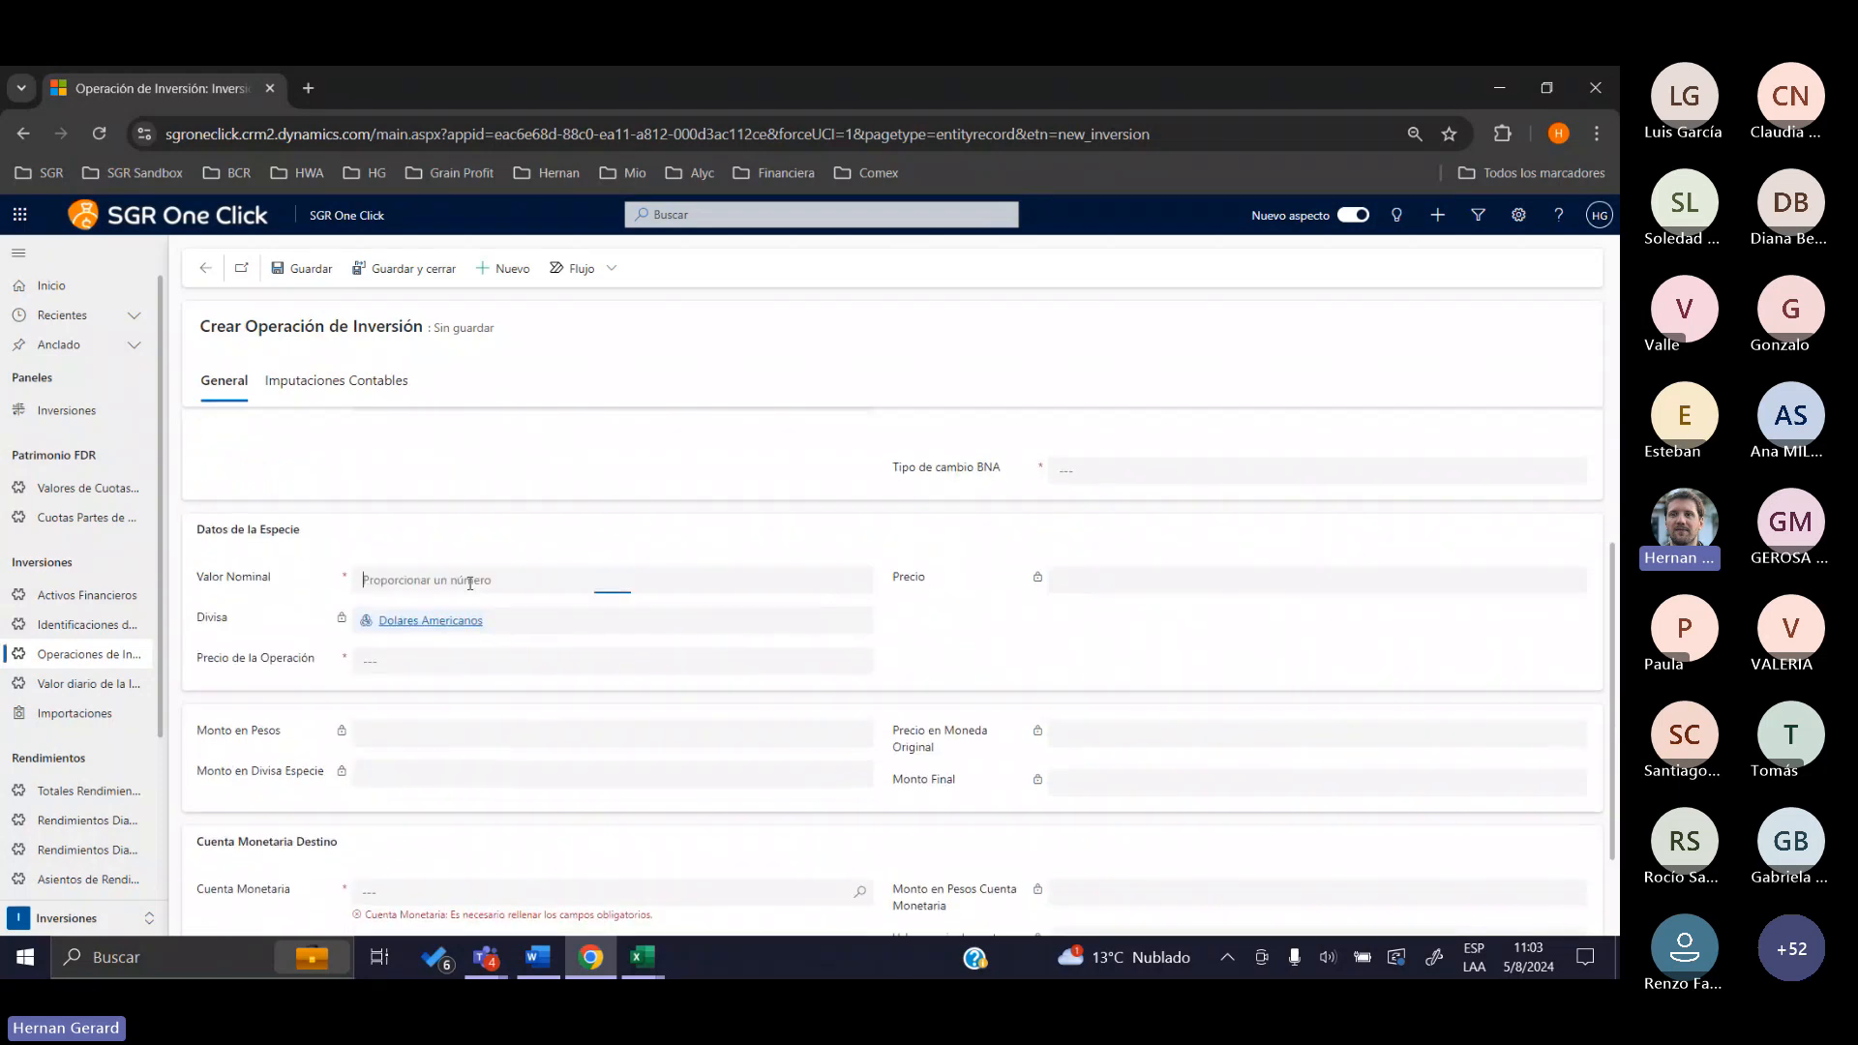
{"action": "type", "text": "10"}
{"action": "left_click", "coordinate": [230, 610]}
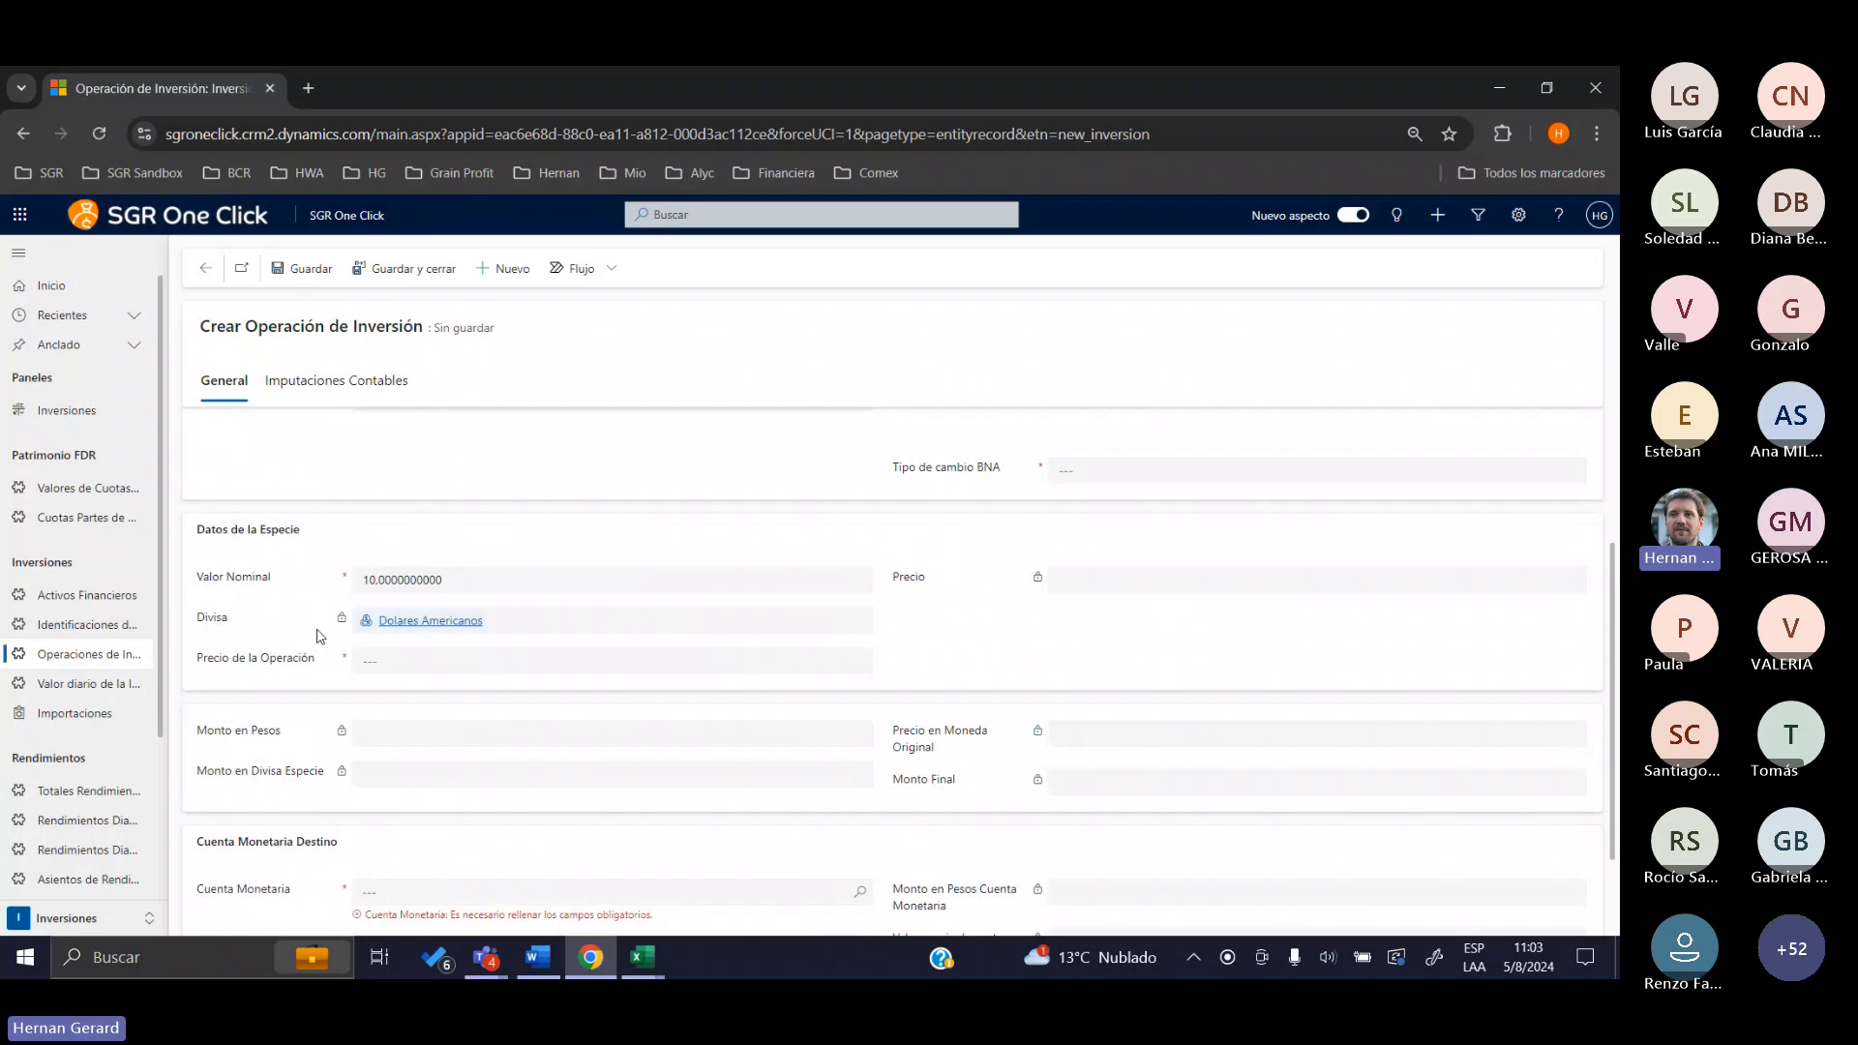
{"action": "left_click", "coordinate": [427, 671]}
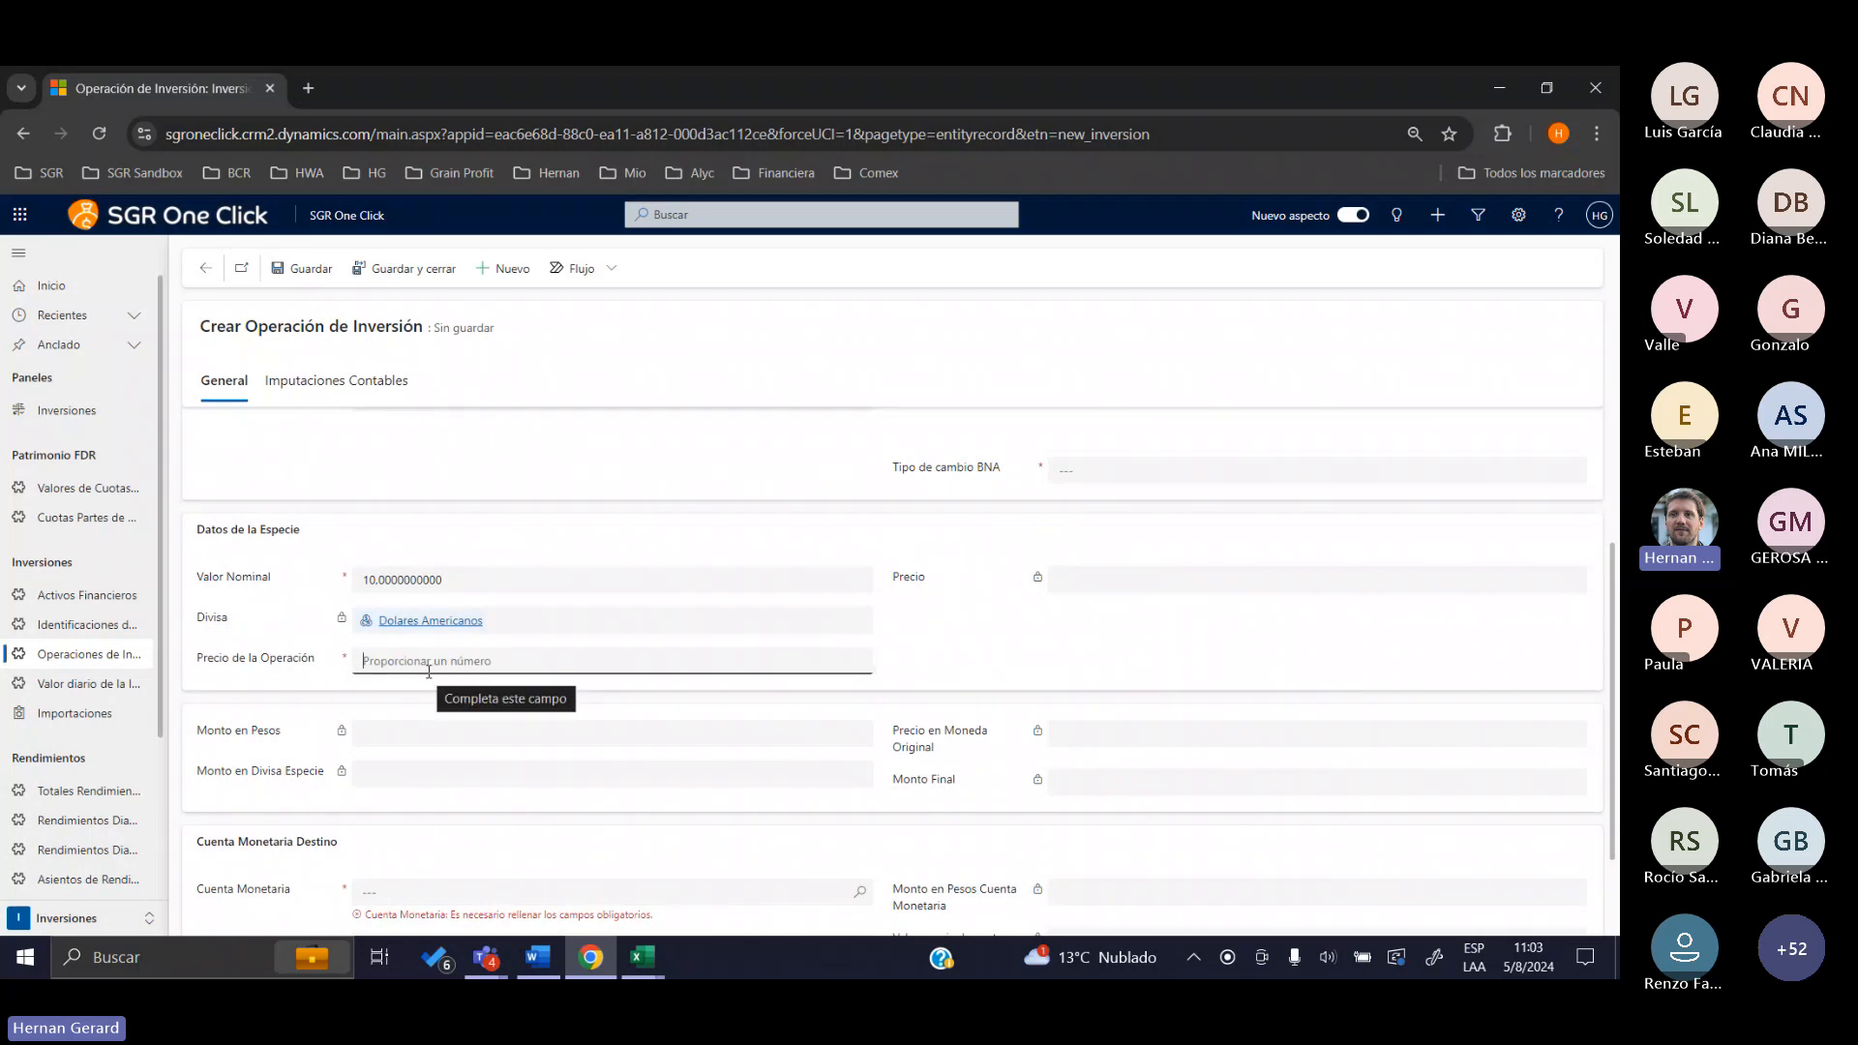
{"action": "type", "text": "5"}
{"action": "left_click", "coordinate": [341, 661]}
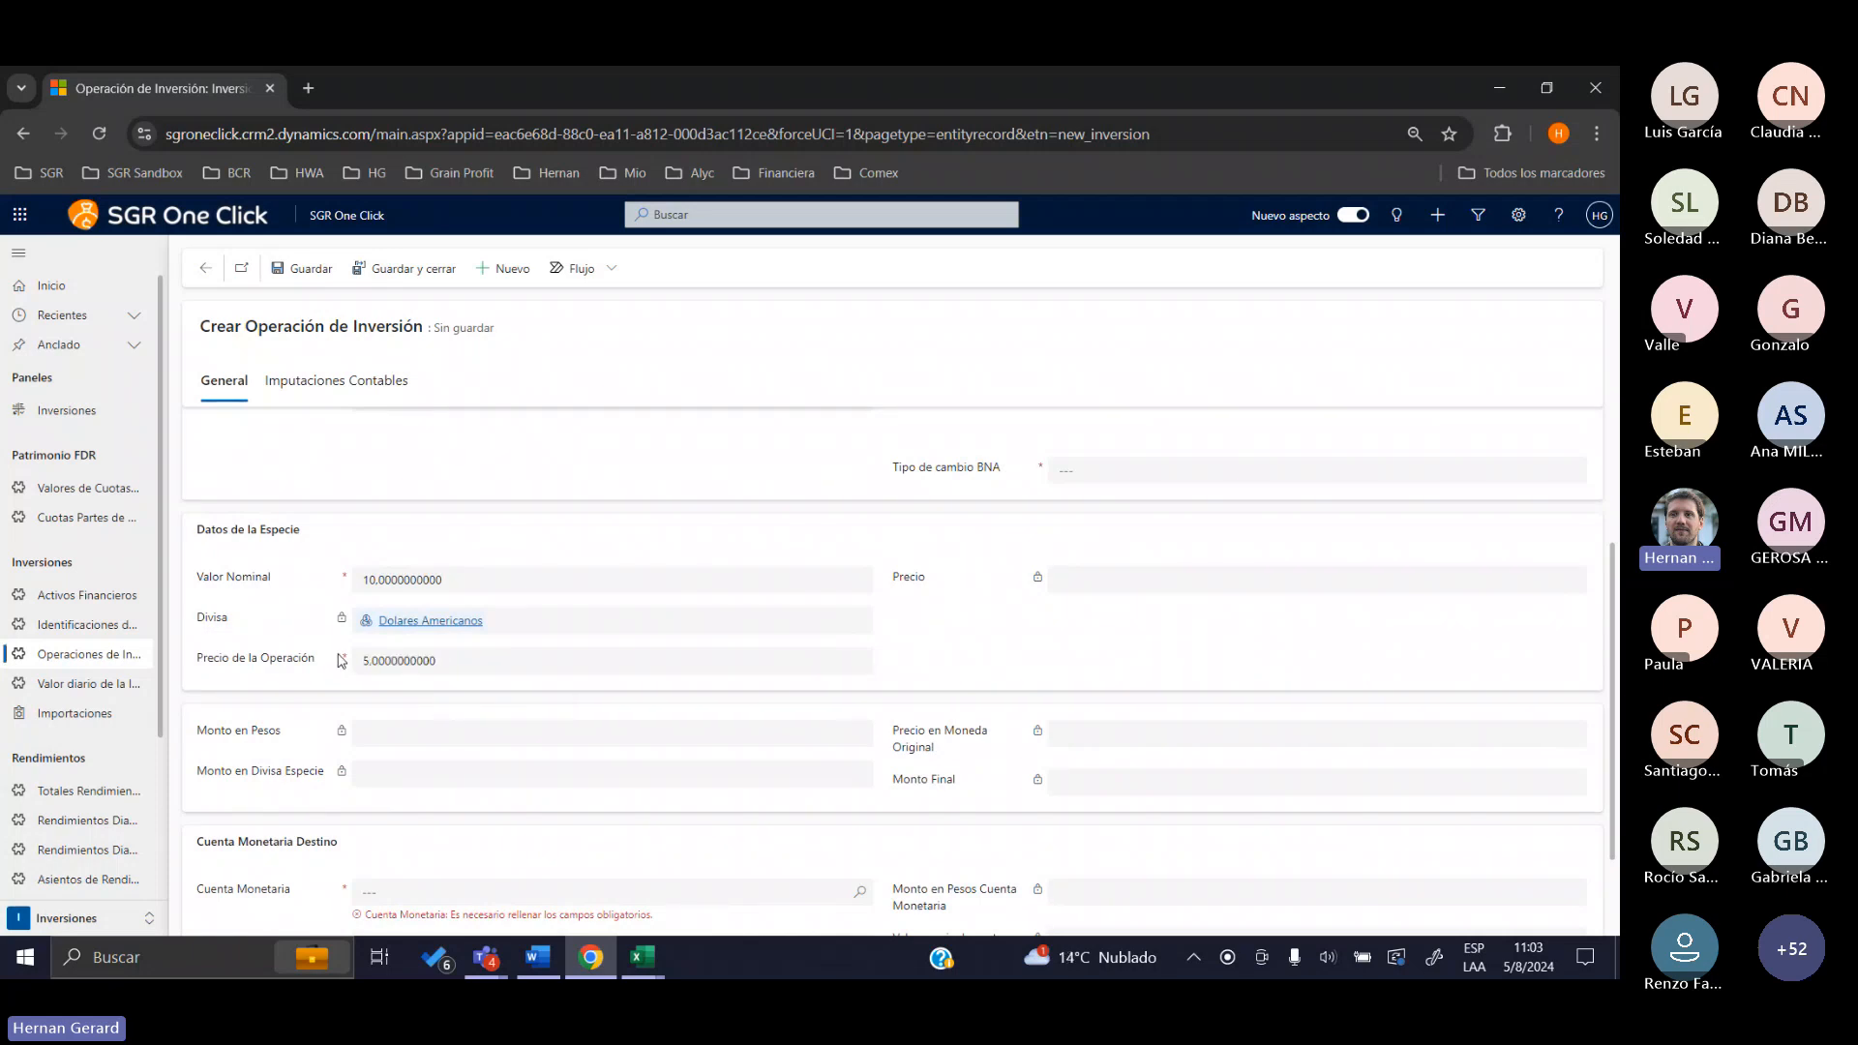
{"action": "scroll", "coordinate": [340, 661], "scroll_direction": "down", "scroll_amount": 2}
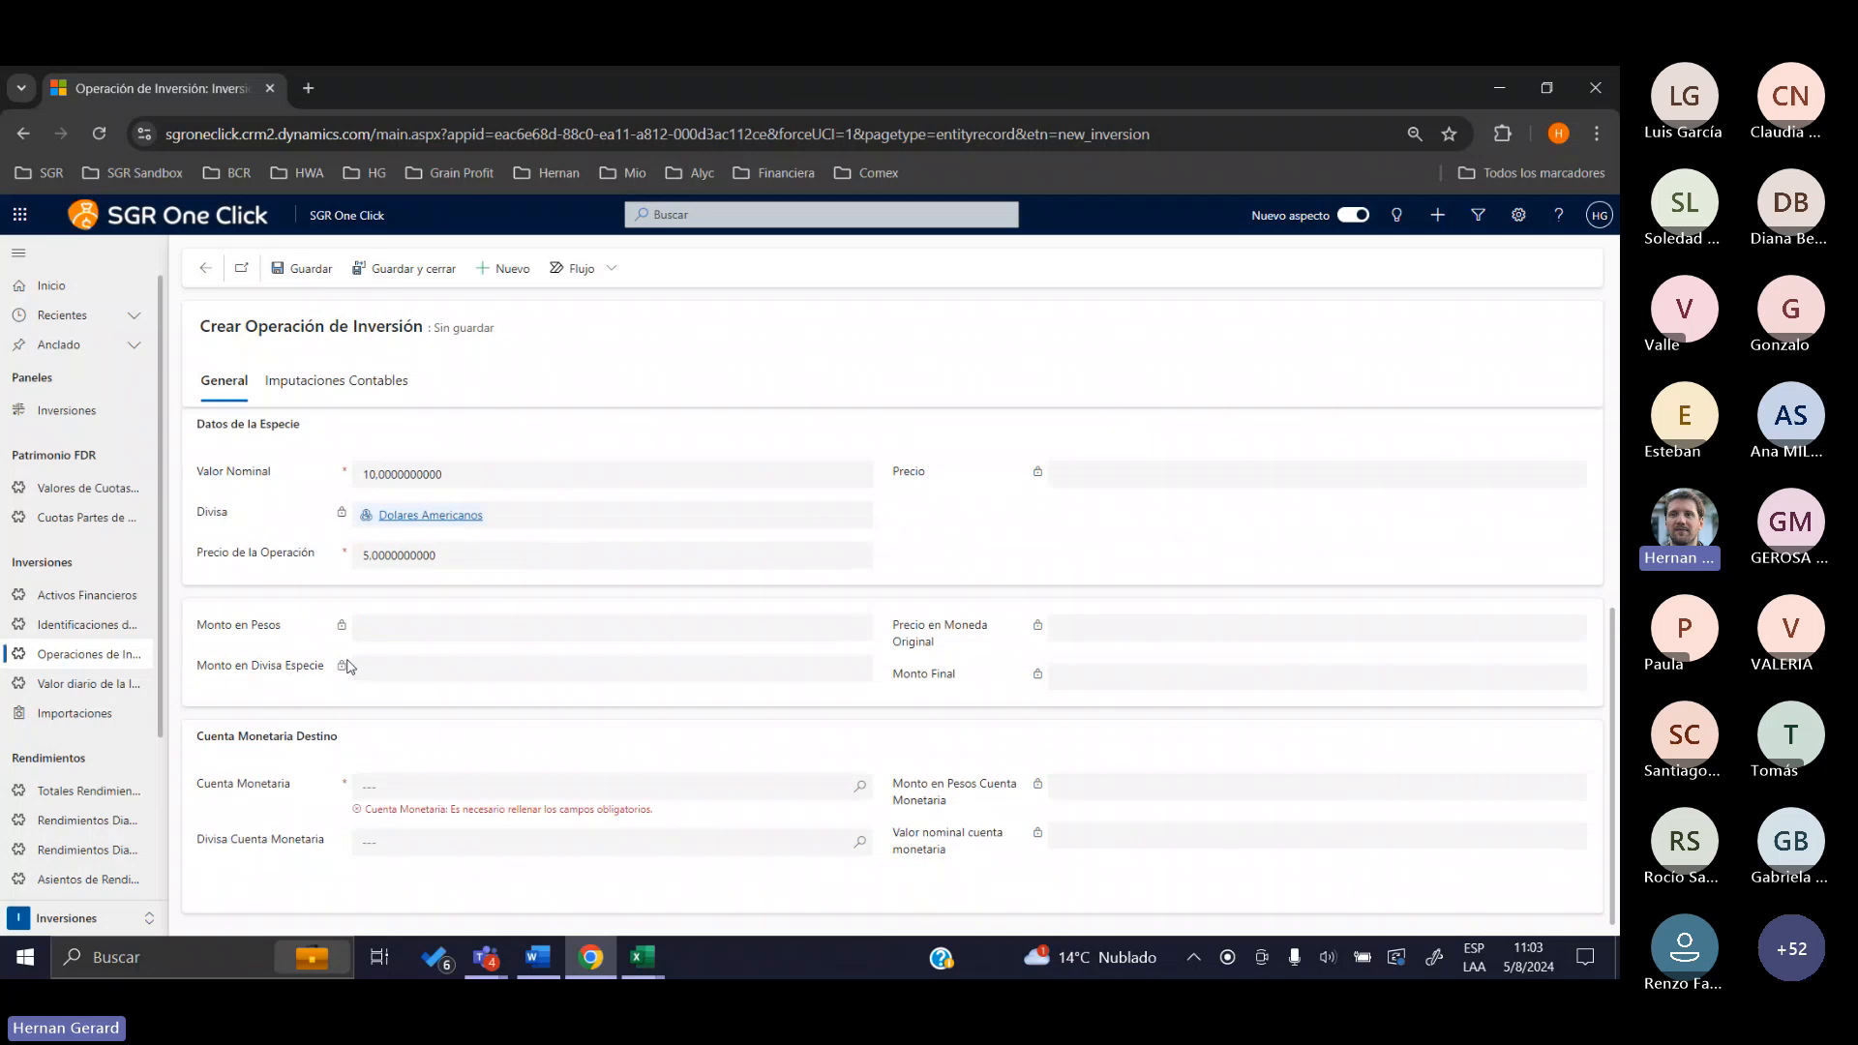
Search the Cuenta Monetaria lookup for pesos accounts and assign Cuenta Pesos as the destination monetary account
{"action": "scroll", "coordinate": [346, 666], "scroll_direction": "up", "scroll_amount": 5}
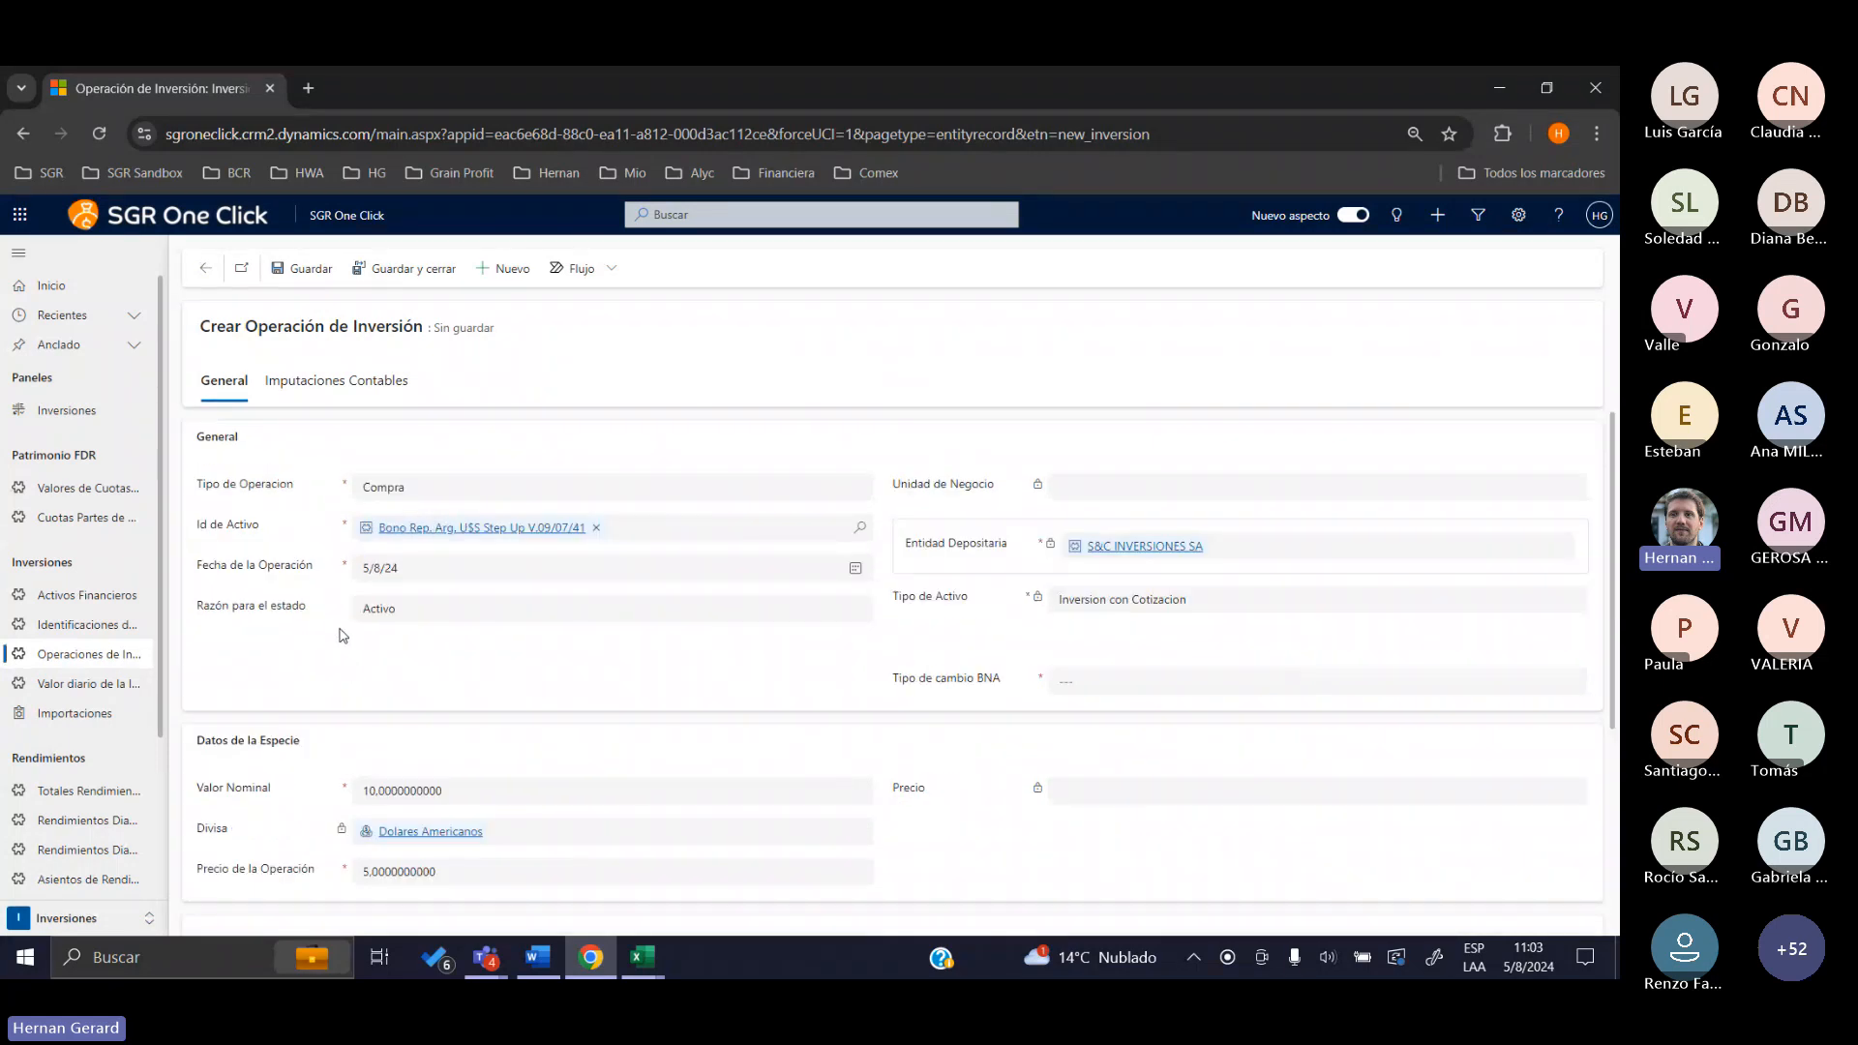
{"action": "scroll", "coordinate": [341, 636], "scroll_direction": "down", "scroll_amount": 1}
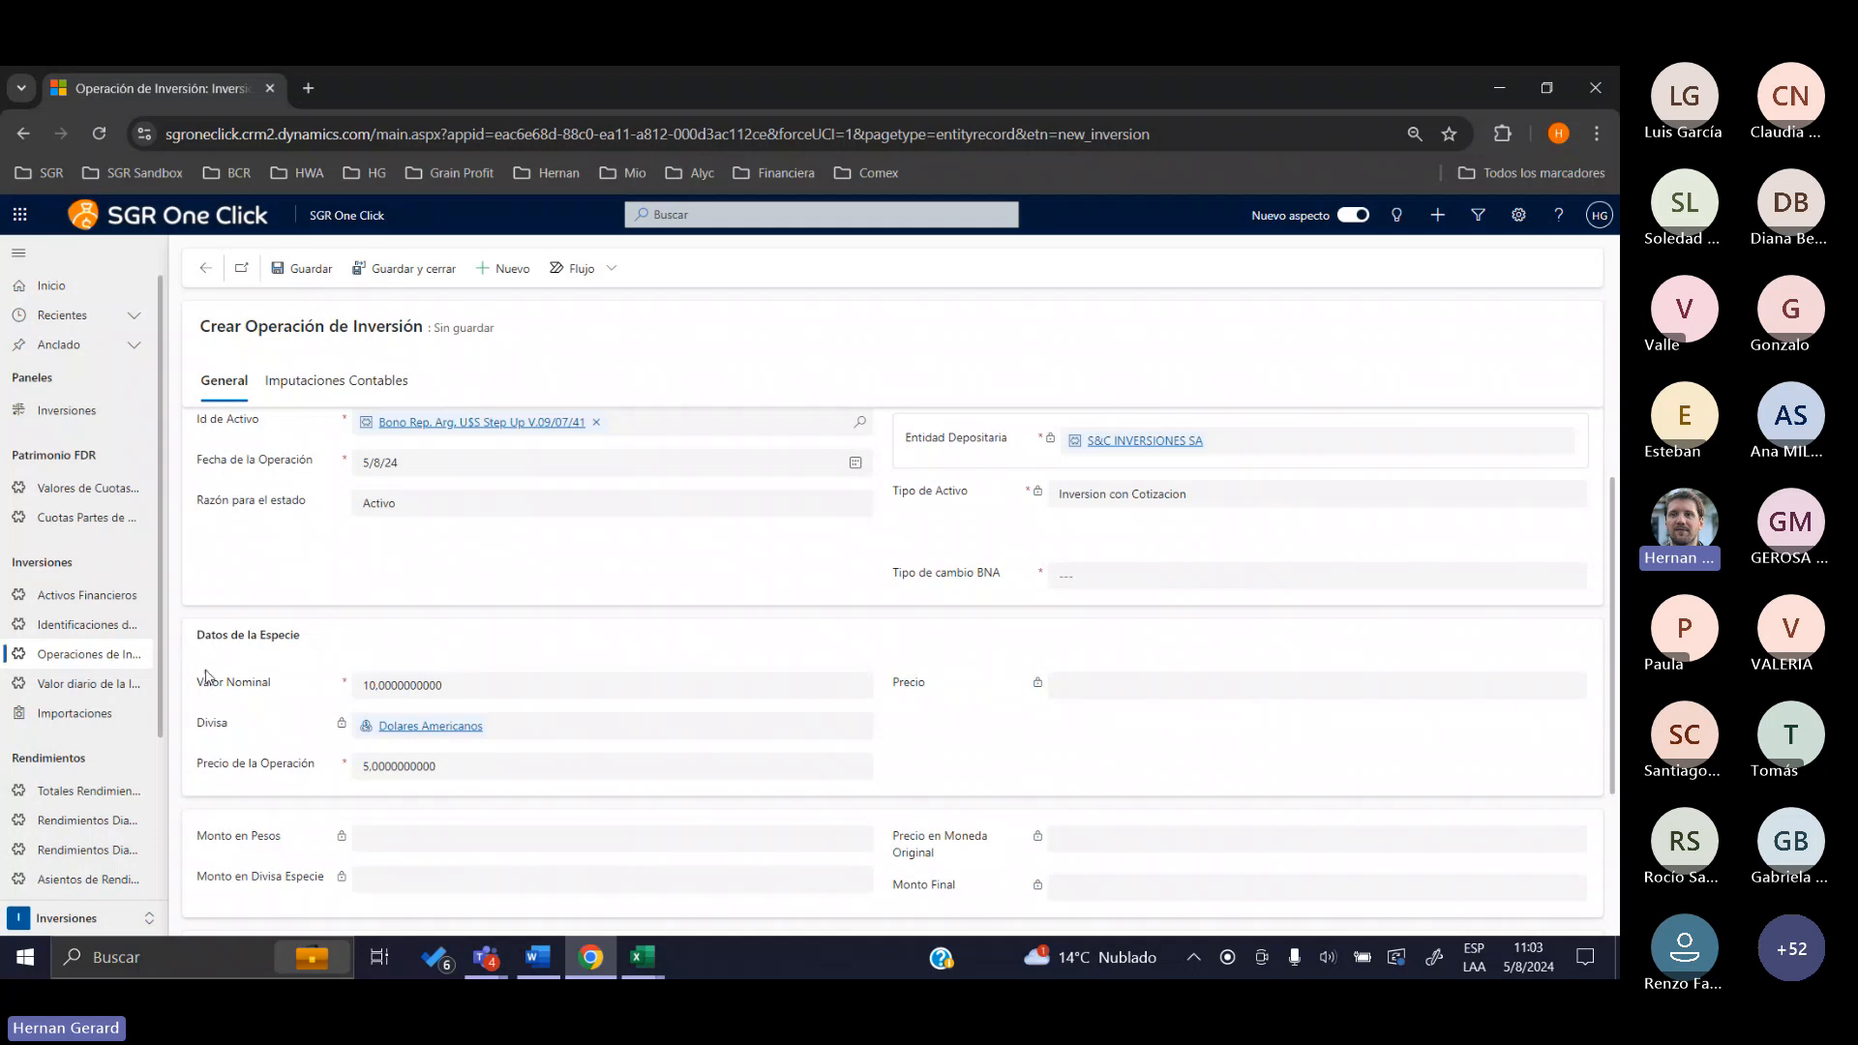
{"action": "scroll", "coordinate": [255, 702], "scroll_direction": "down", "scroll_amount": 2}
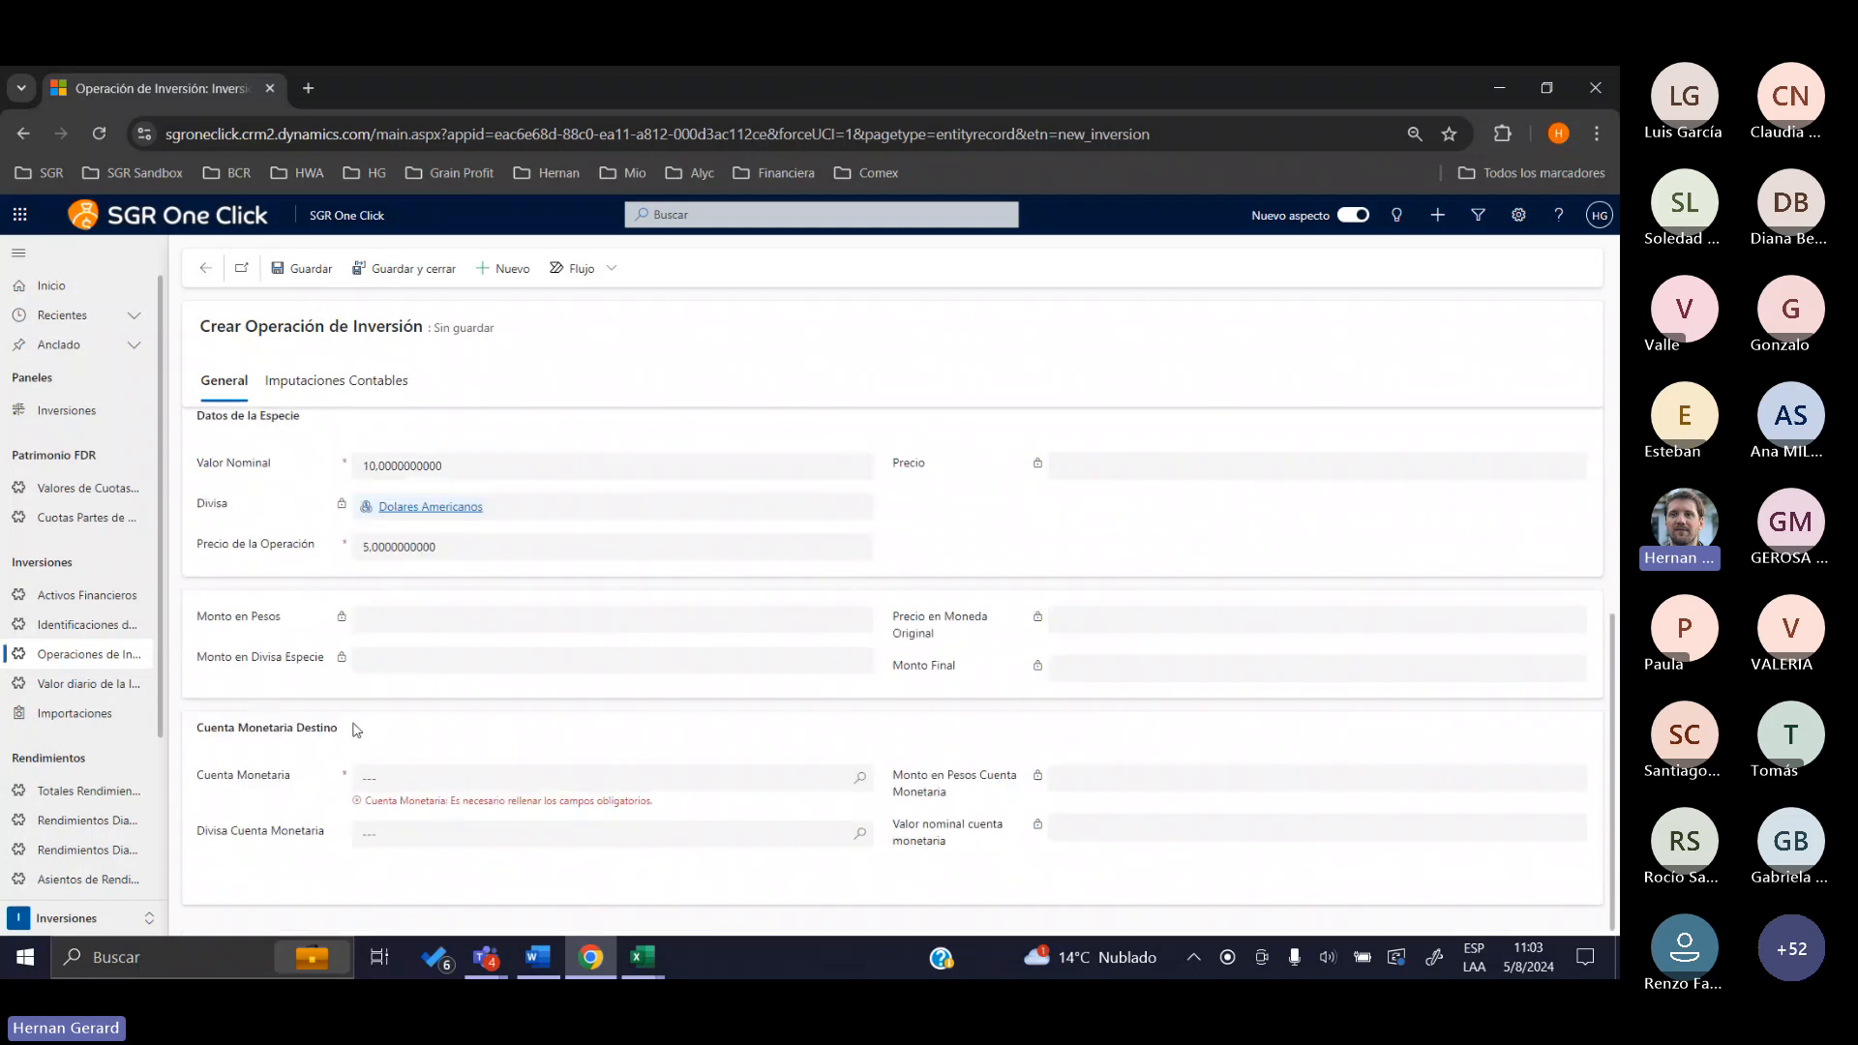
{"action": "left_click_drag", "start_coordinate": [341, 732], "coordinate": [196, 738]}
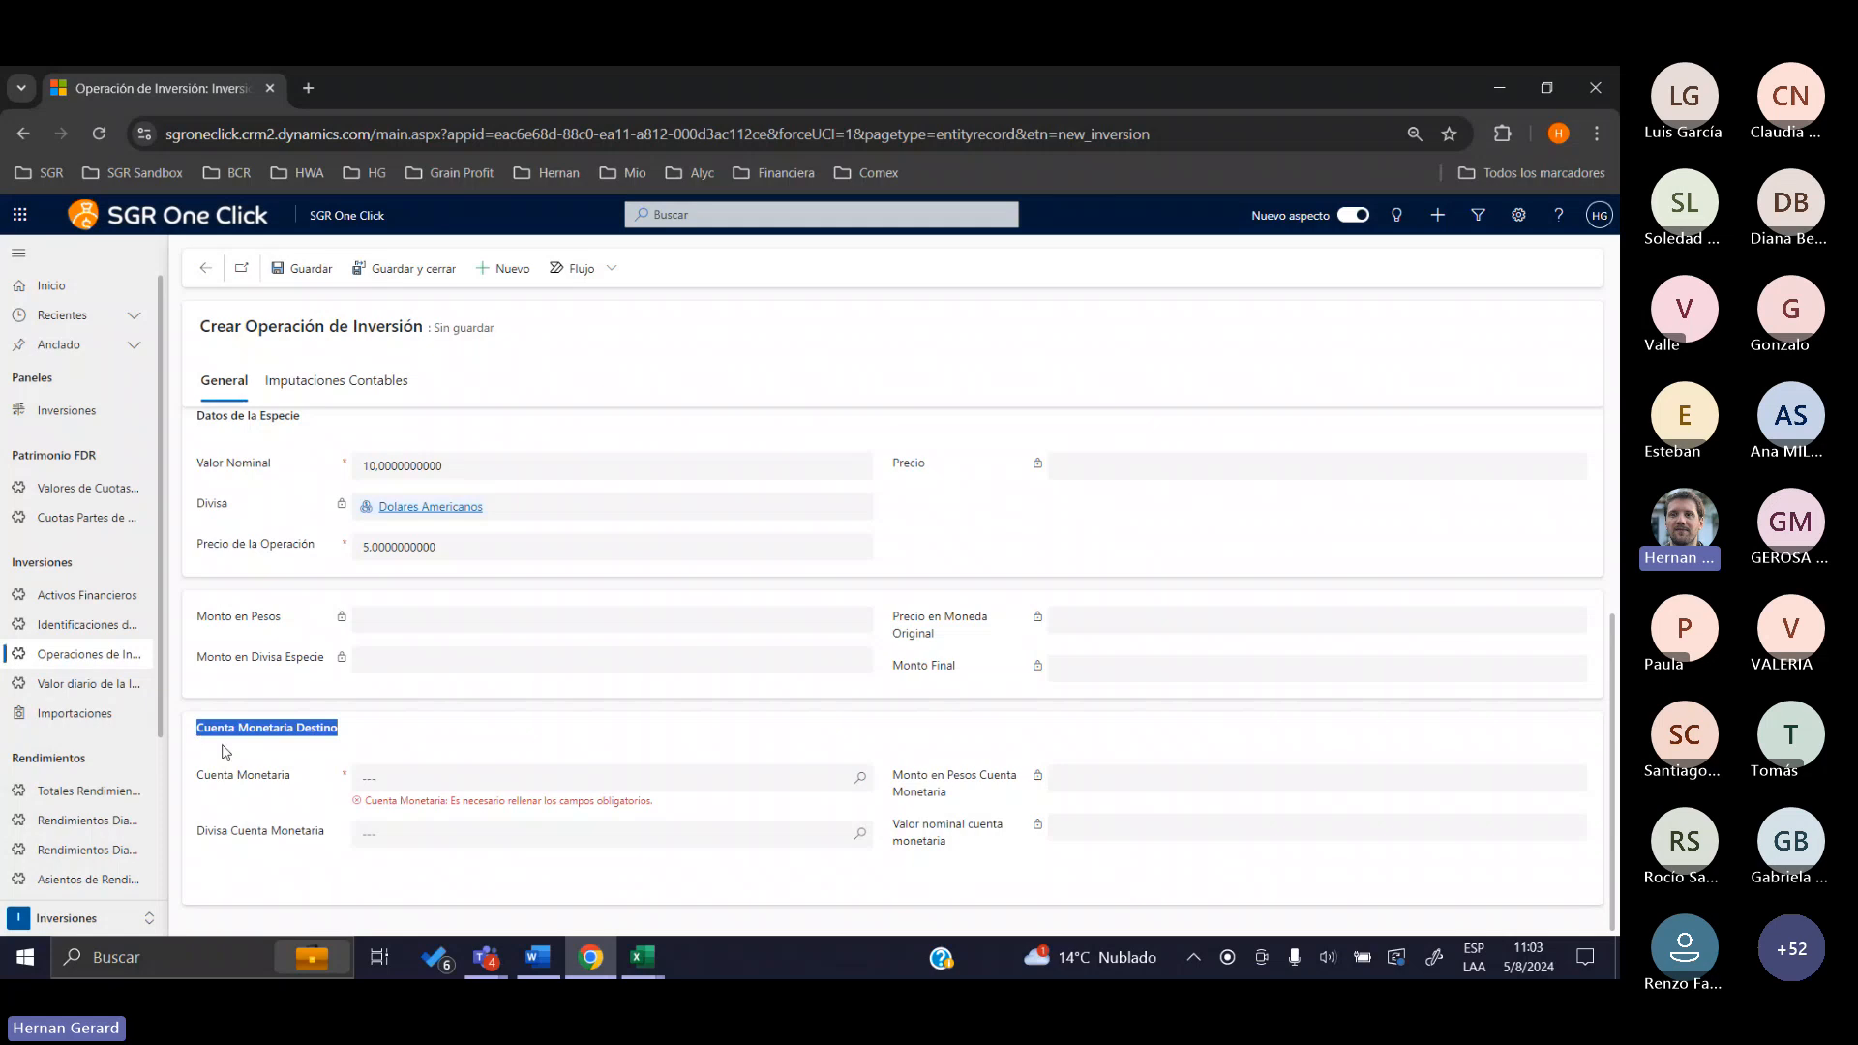
{"action": "left_click", "coordinate": [224, 747]}
{"action": "left_click", "coordinate": [411, 777]}
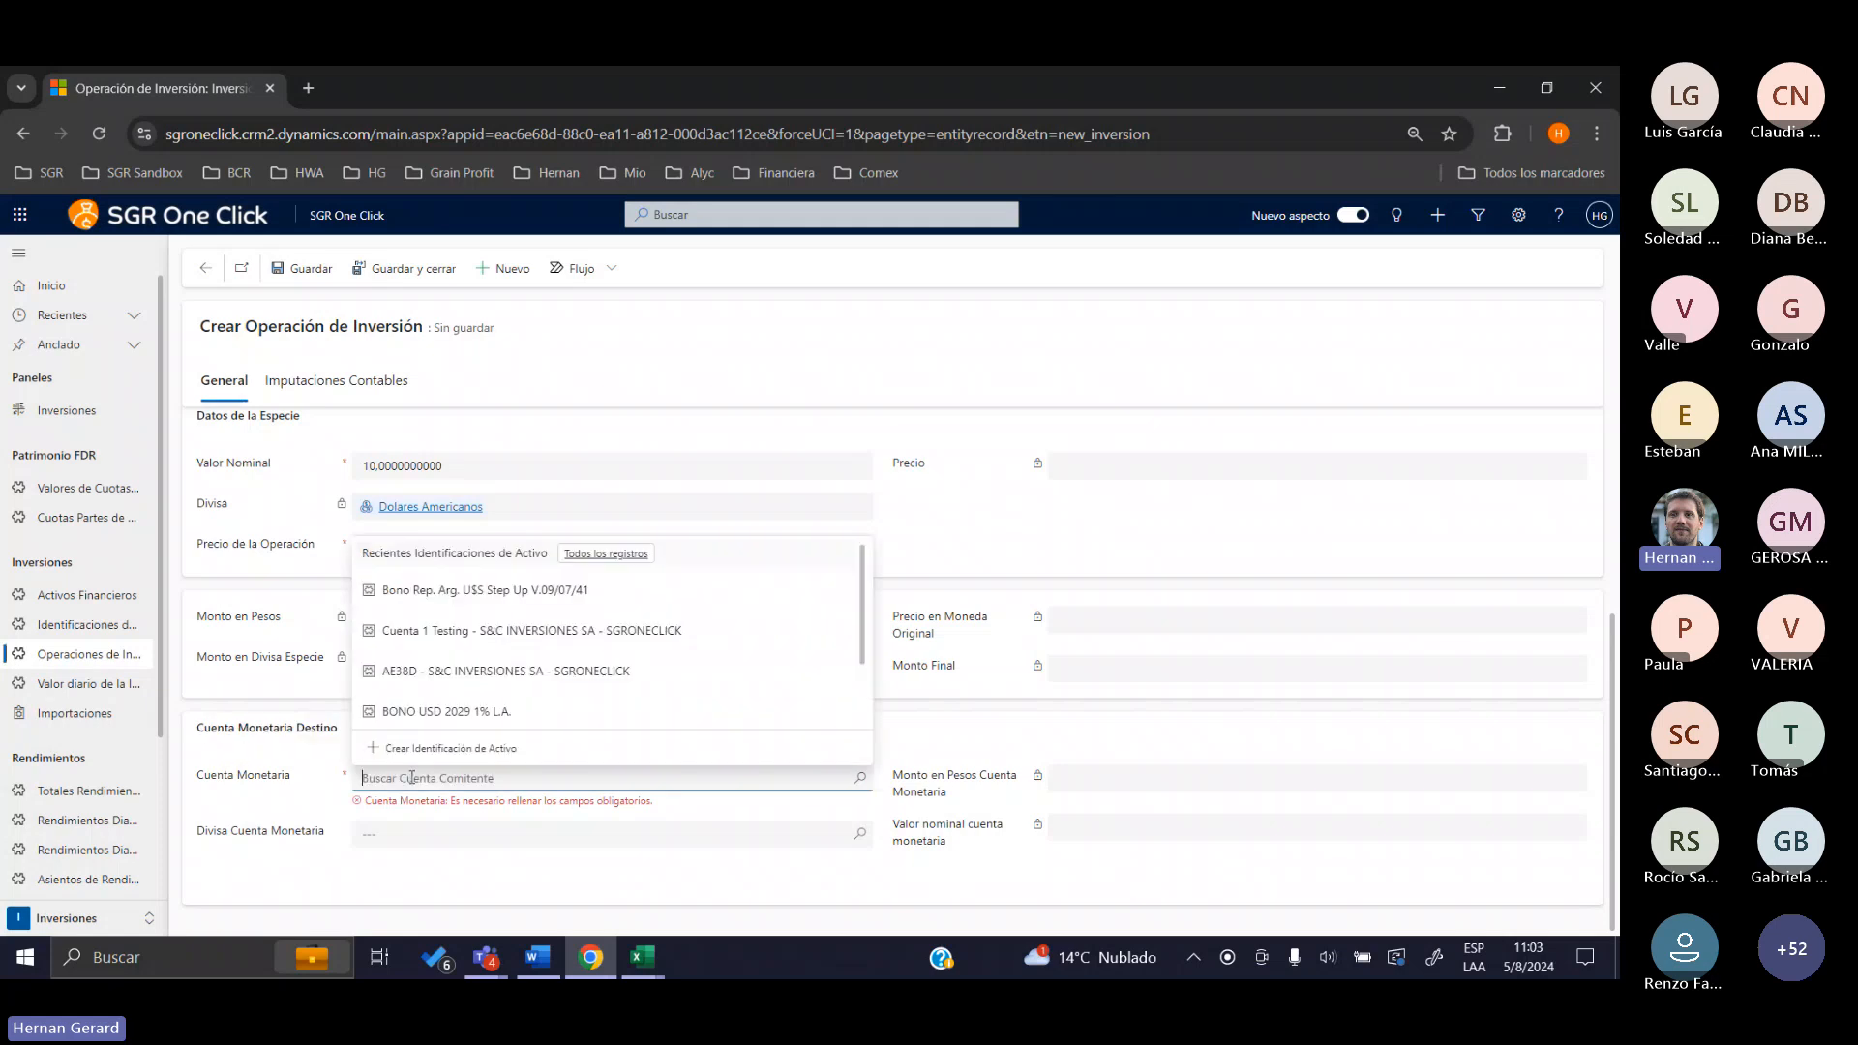
{"action": "type", "text": "1"}
{"action": "type", "text": "pesos"}
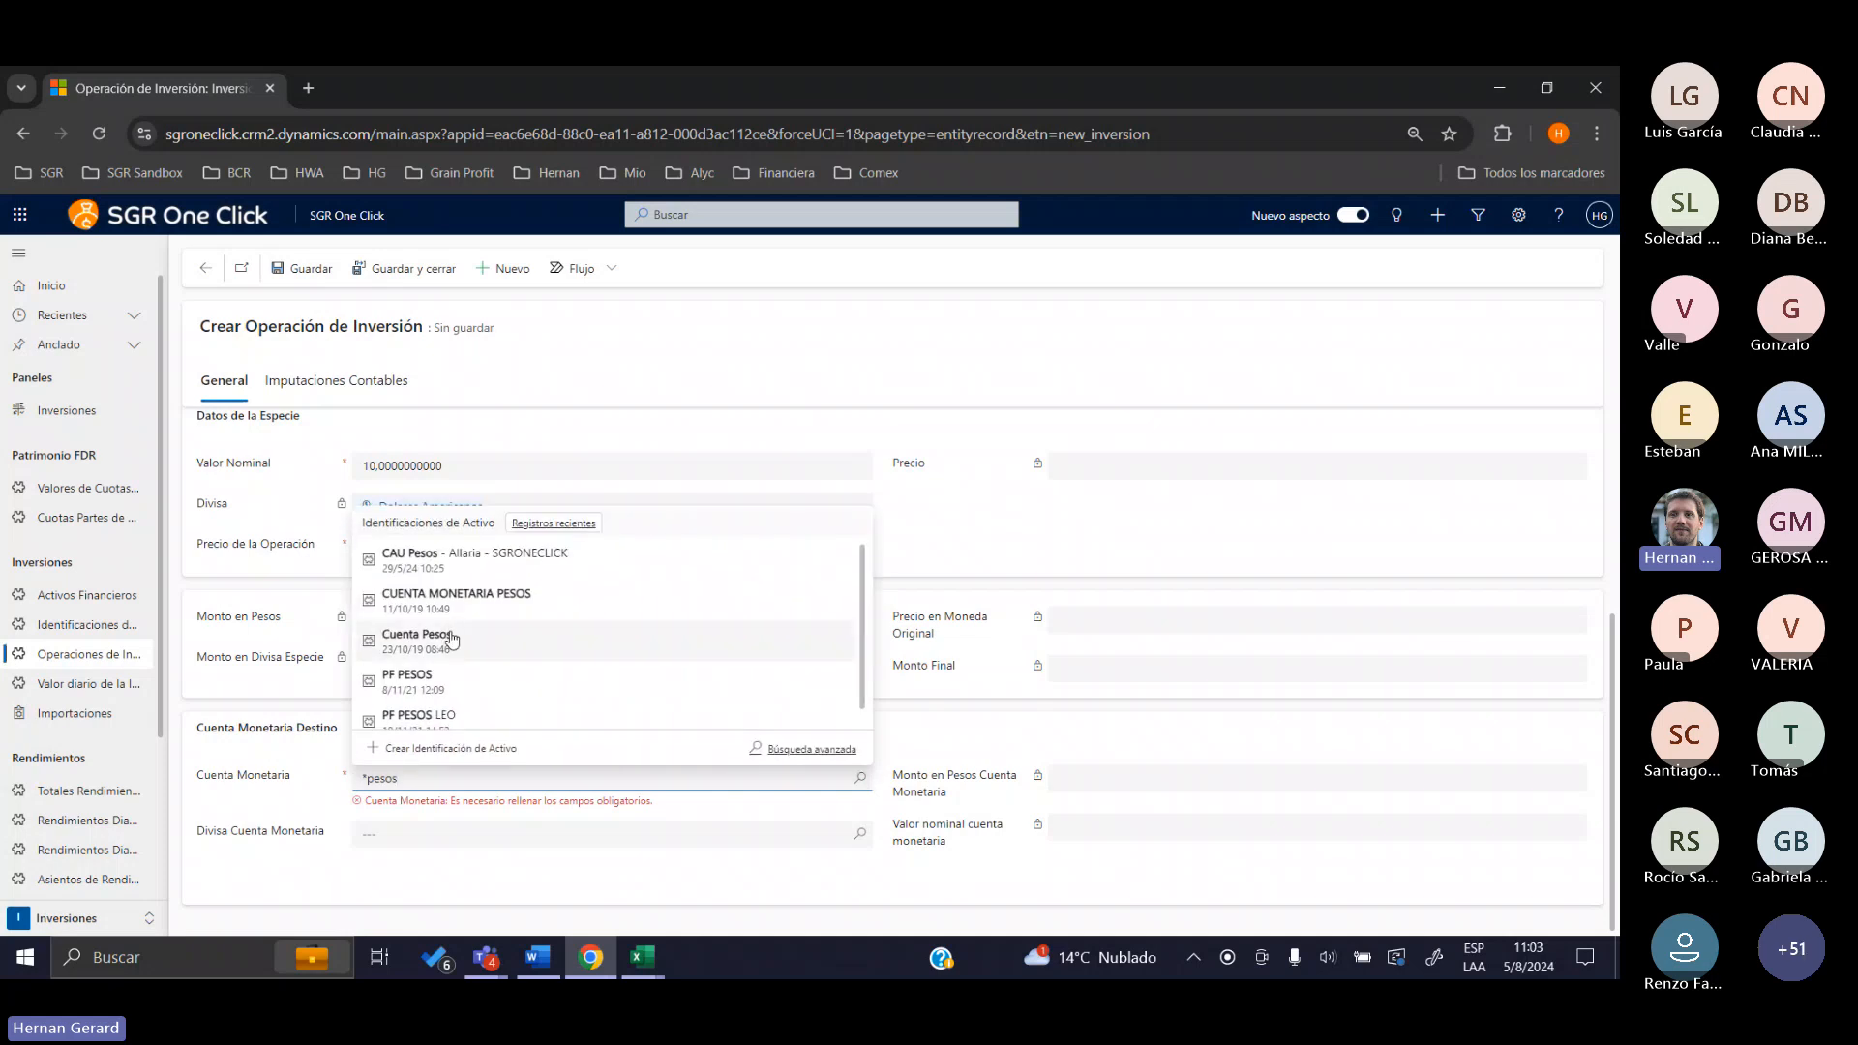
{"action": "left_click", "coordinate": [417, 645]}
{"action": "left_click", "coordinate": [267, 783]}
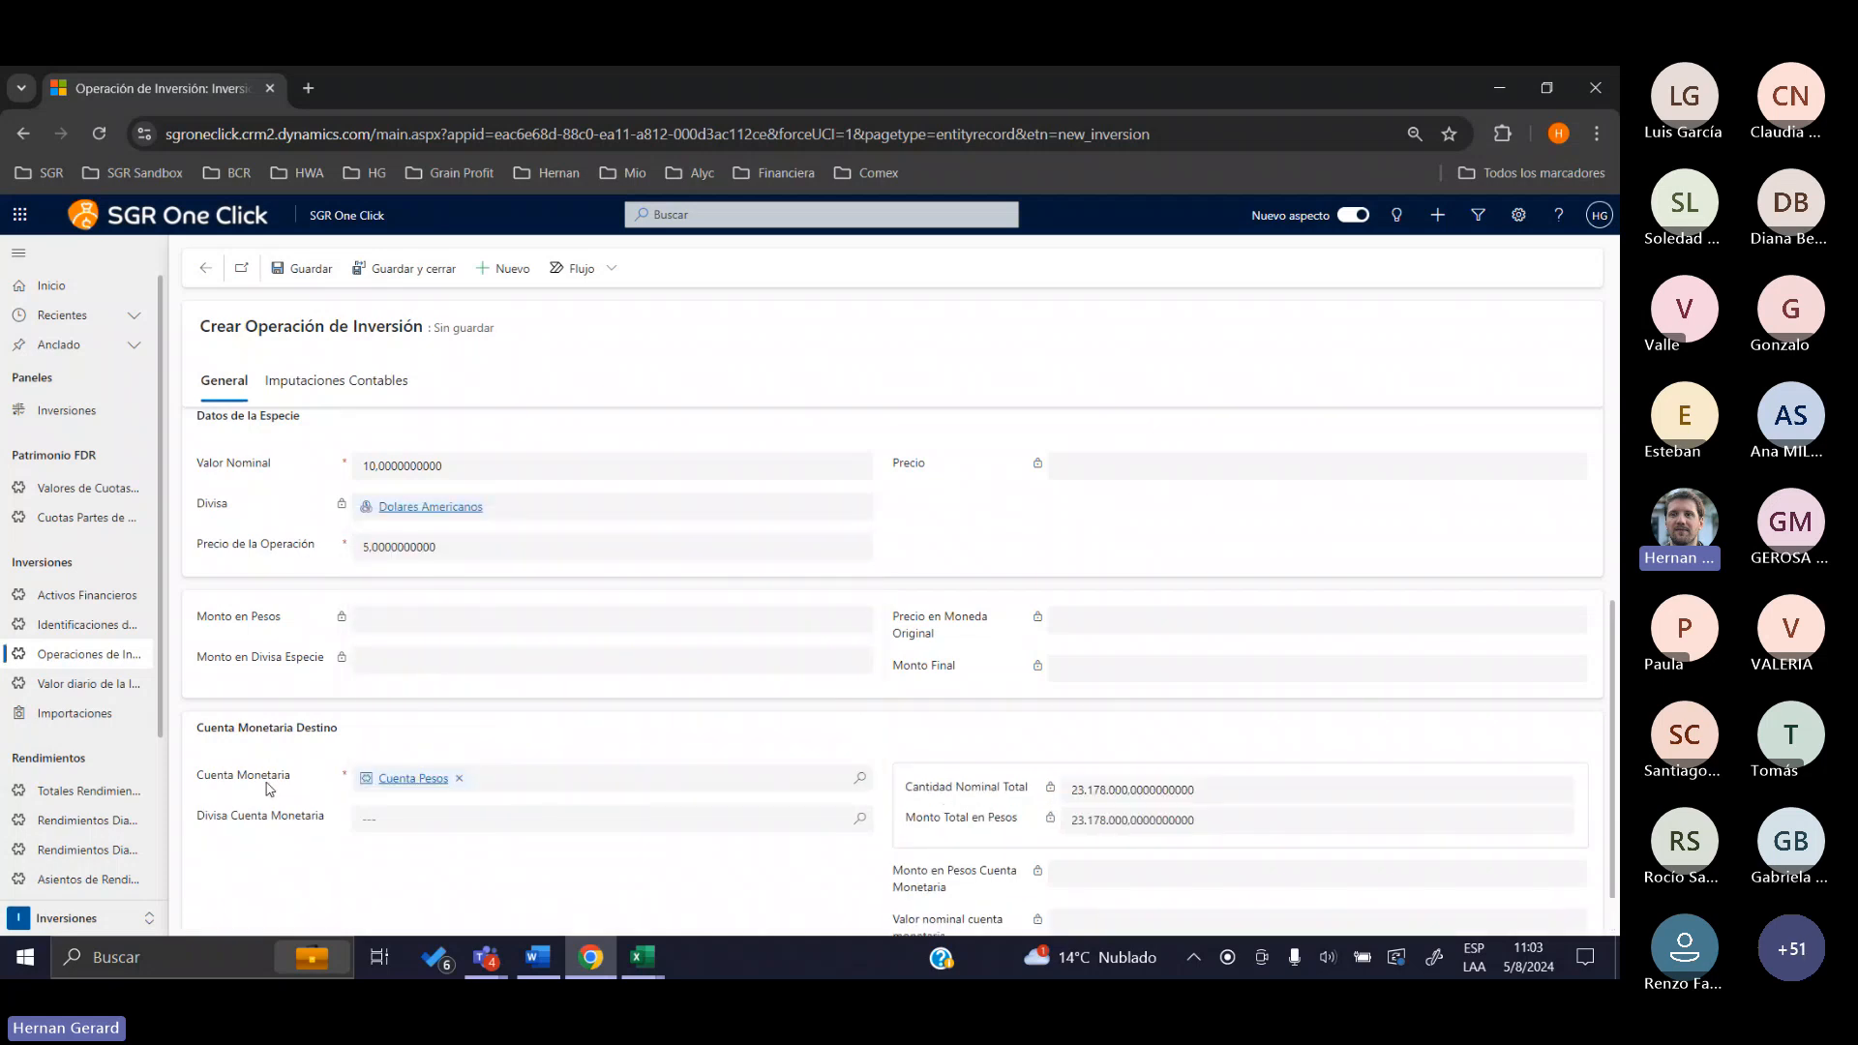
Review the unsaved purchase's Precio de la Operación alongside its general data and destination monetary account
{"action": "scroll", "coordinate": [267, 786], "scroll_direction": "up", "scroll_amount": 2}
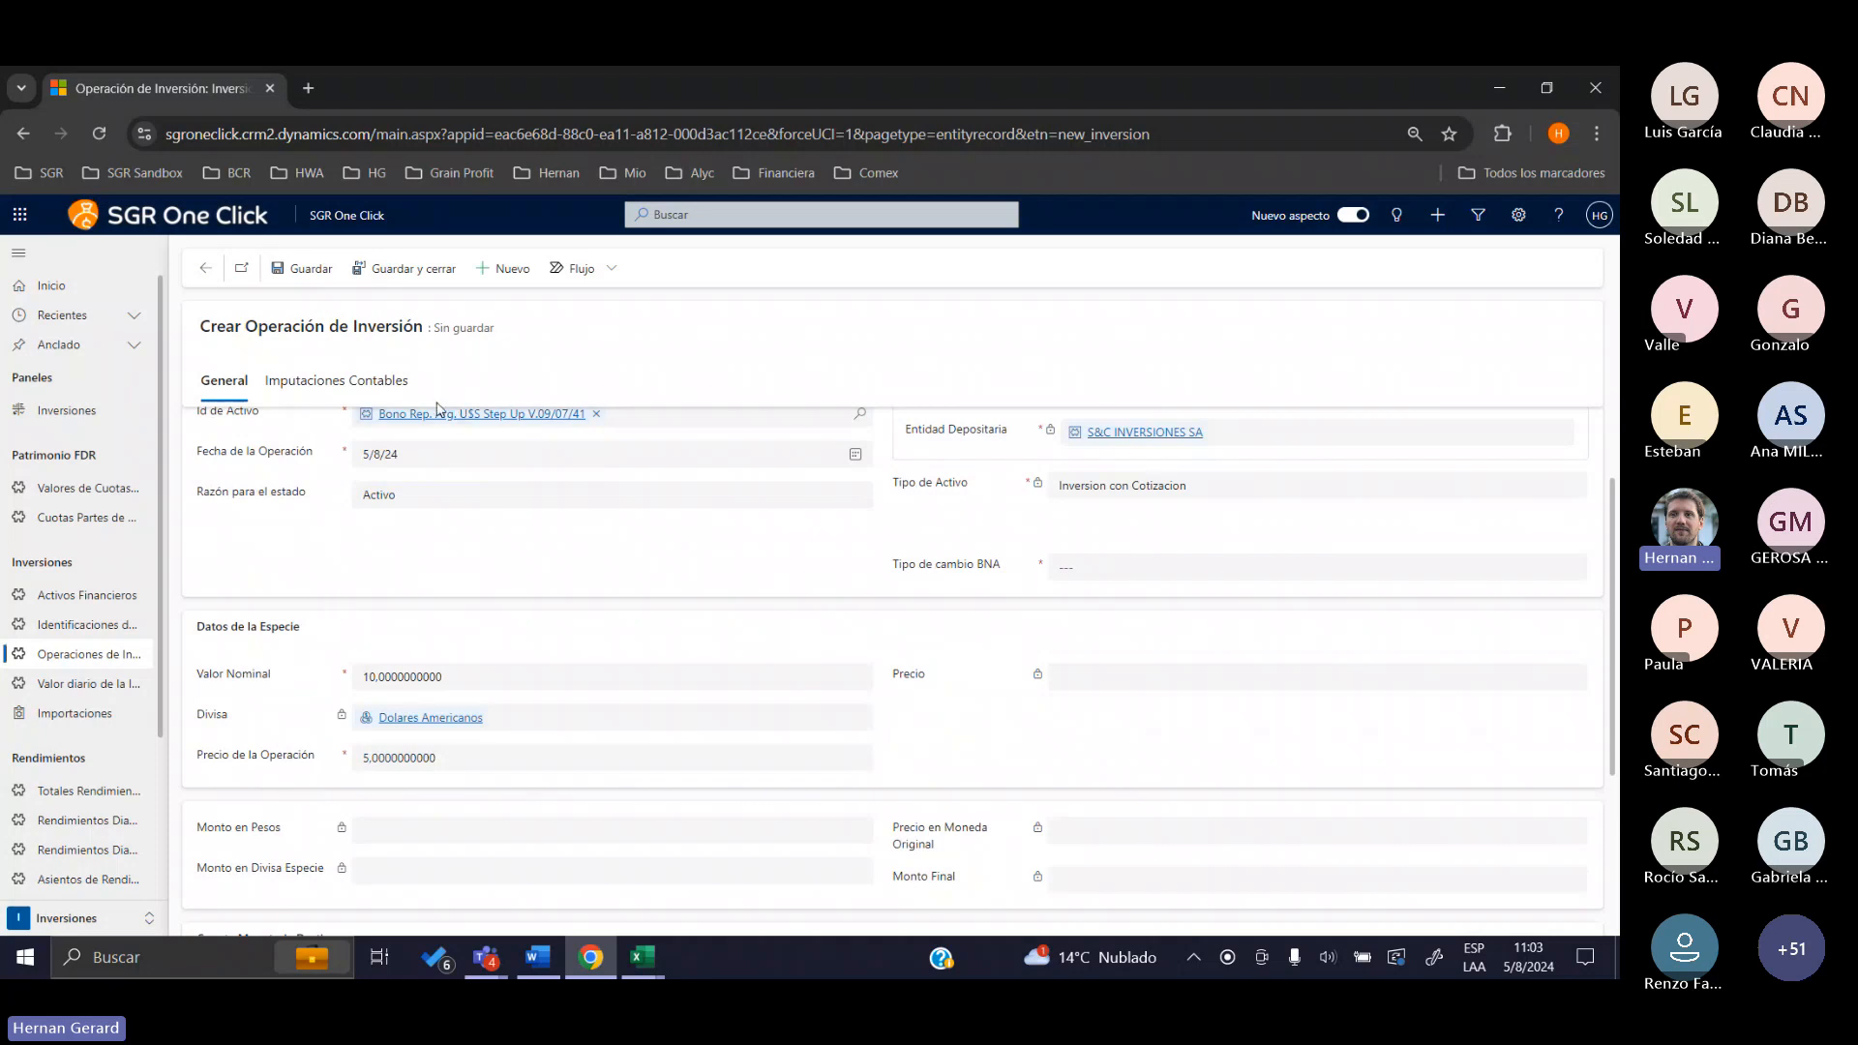
{"action": "scroll", "coordinate": [320, 504], "scroll_direction": "down", "scroll_amount": 3}
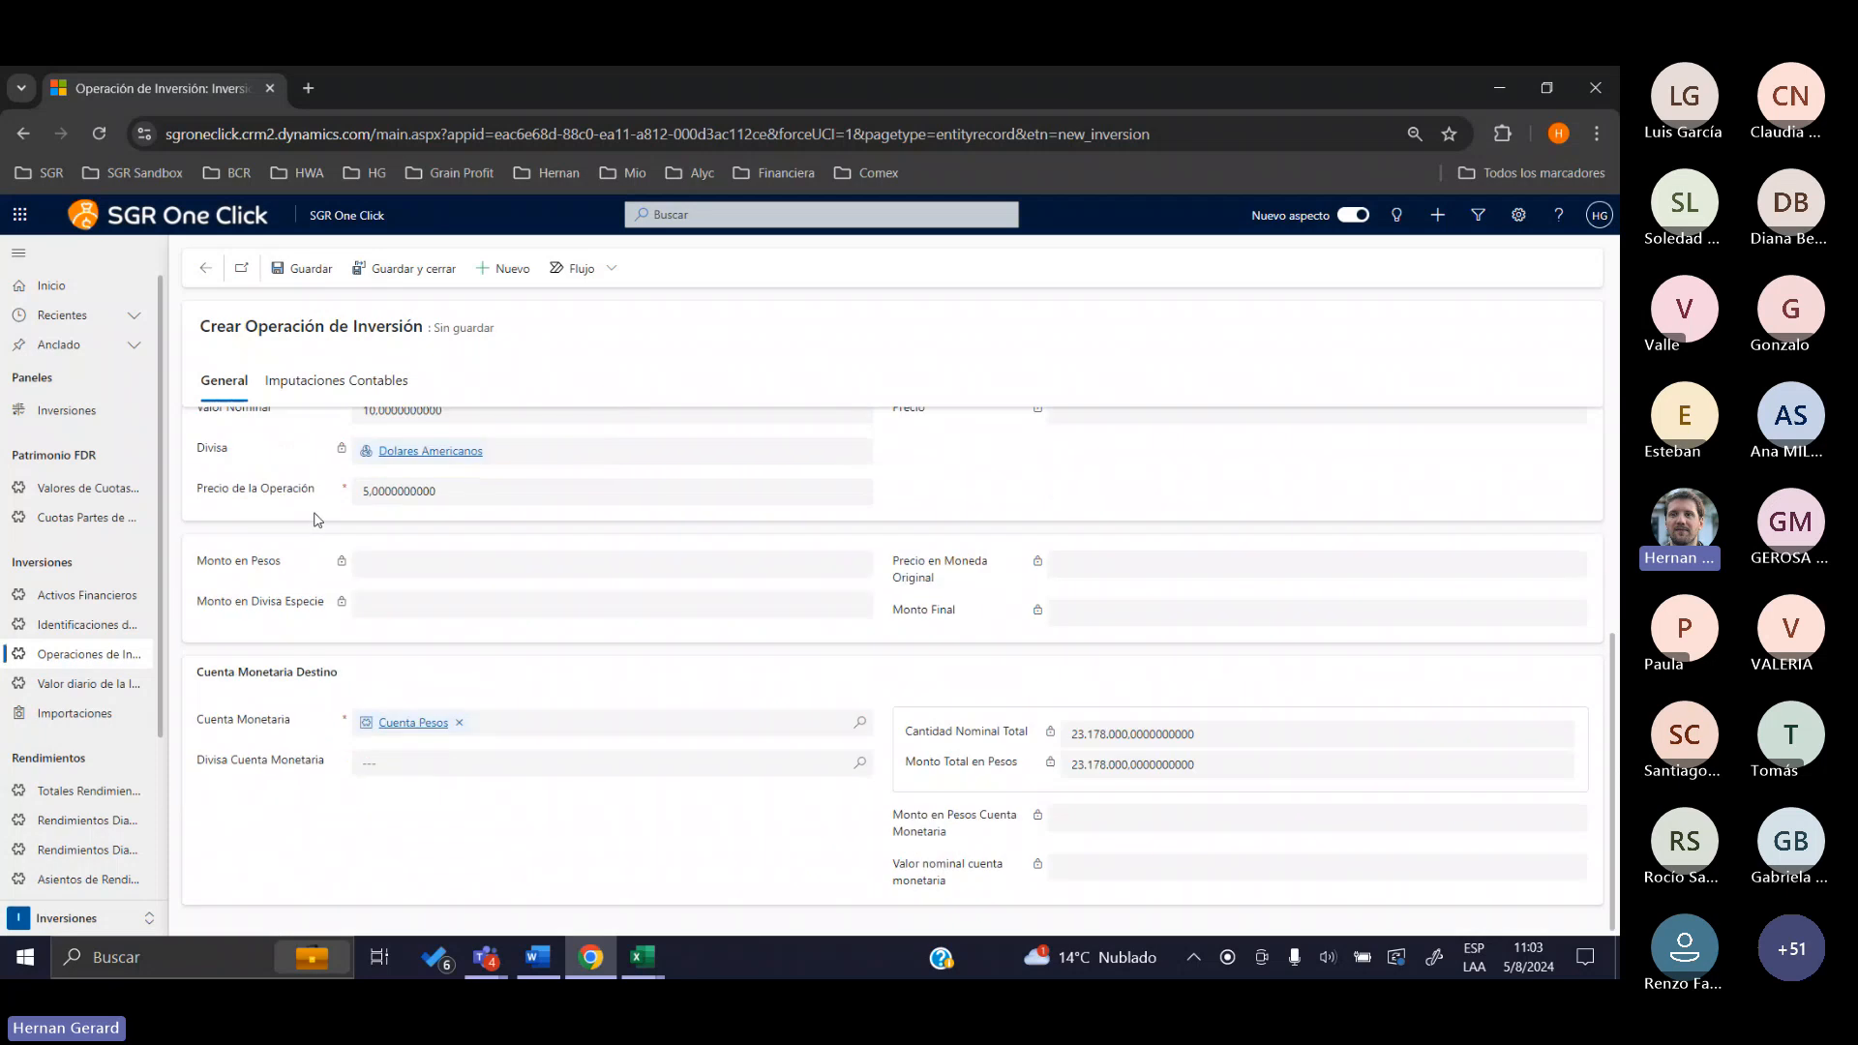
{"action": "left_click_drag", "start_coordinate": [320, 494], "coordinate": [227, 493]}
{"action": "left_click", "coordinate": [216, 492]}
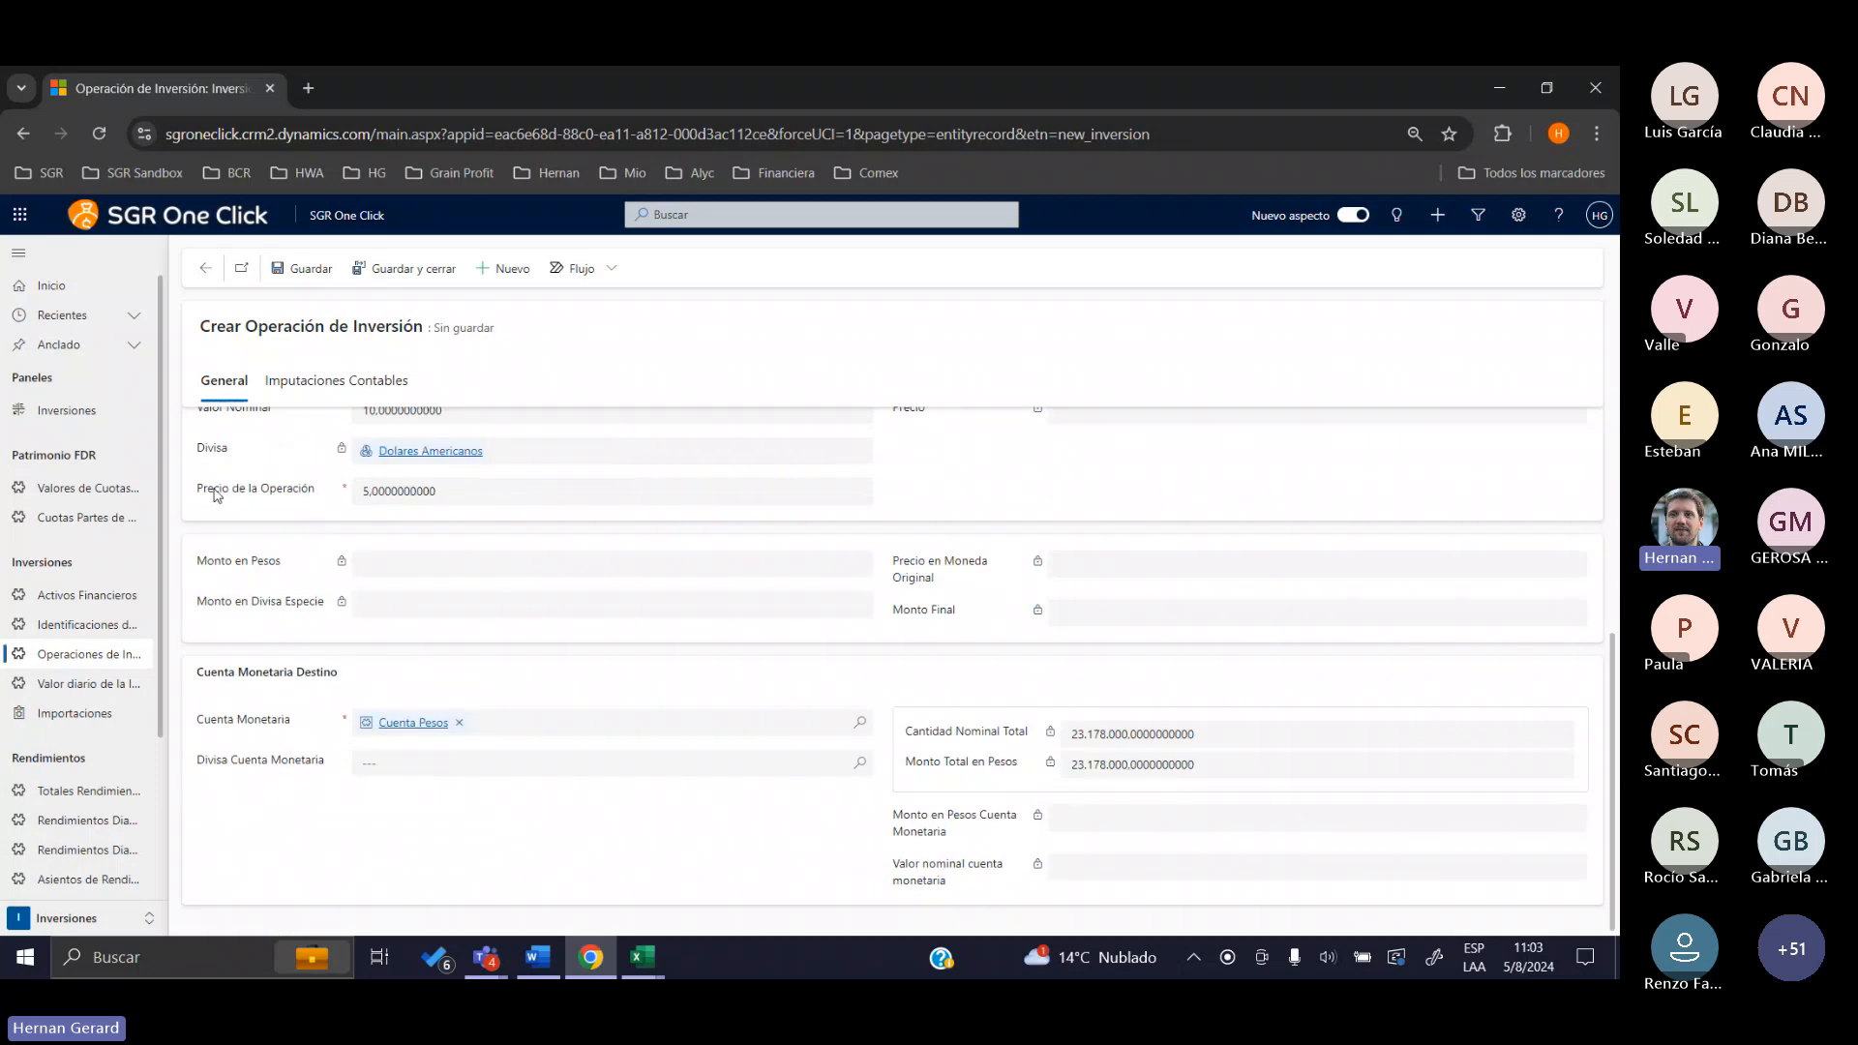
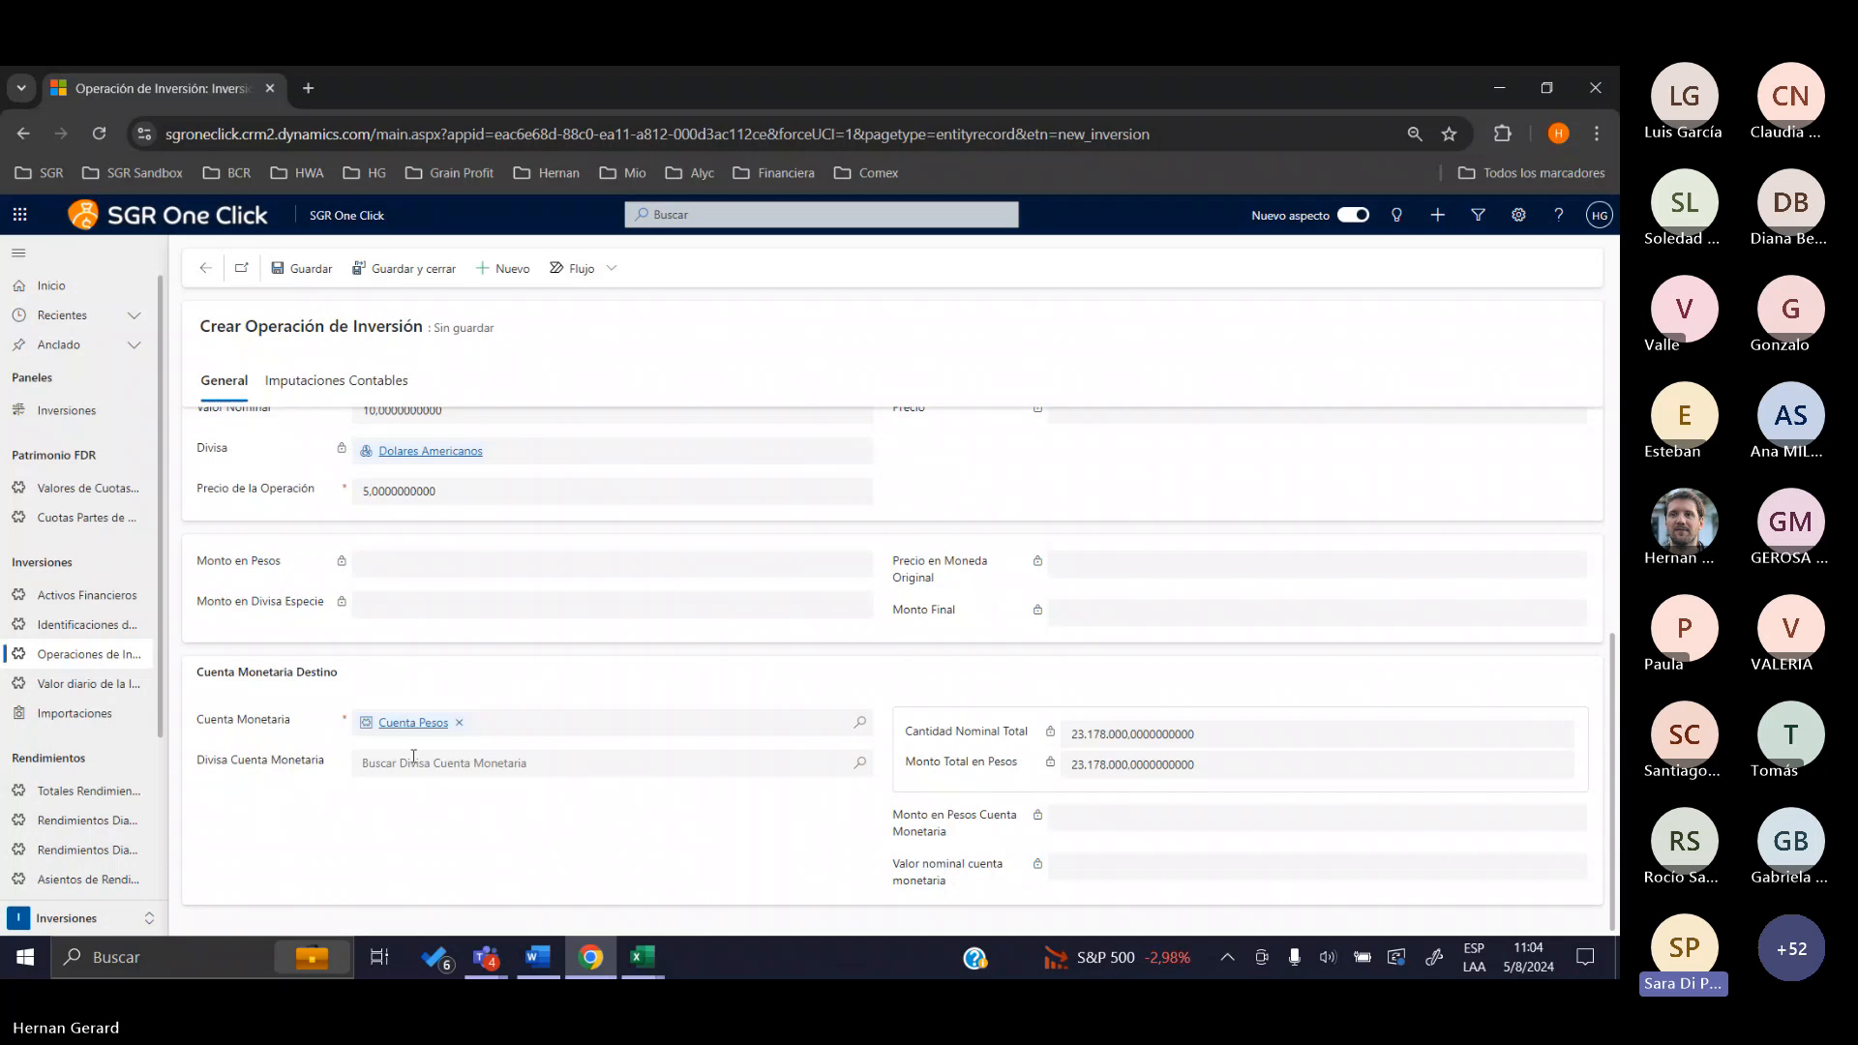
{"action": "scroll", "coordinate": [414, 756], "scroll_direction": "up", "scroll_amount": 3}
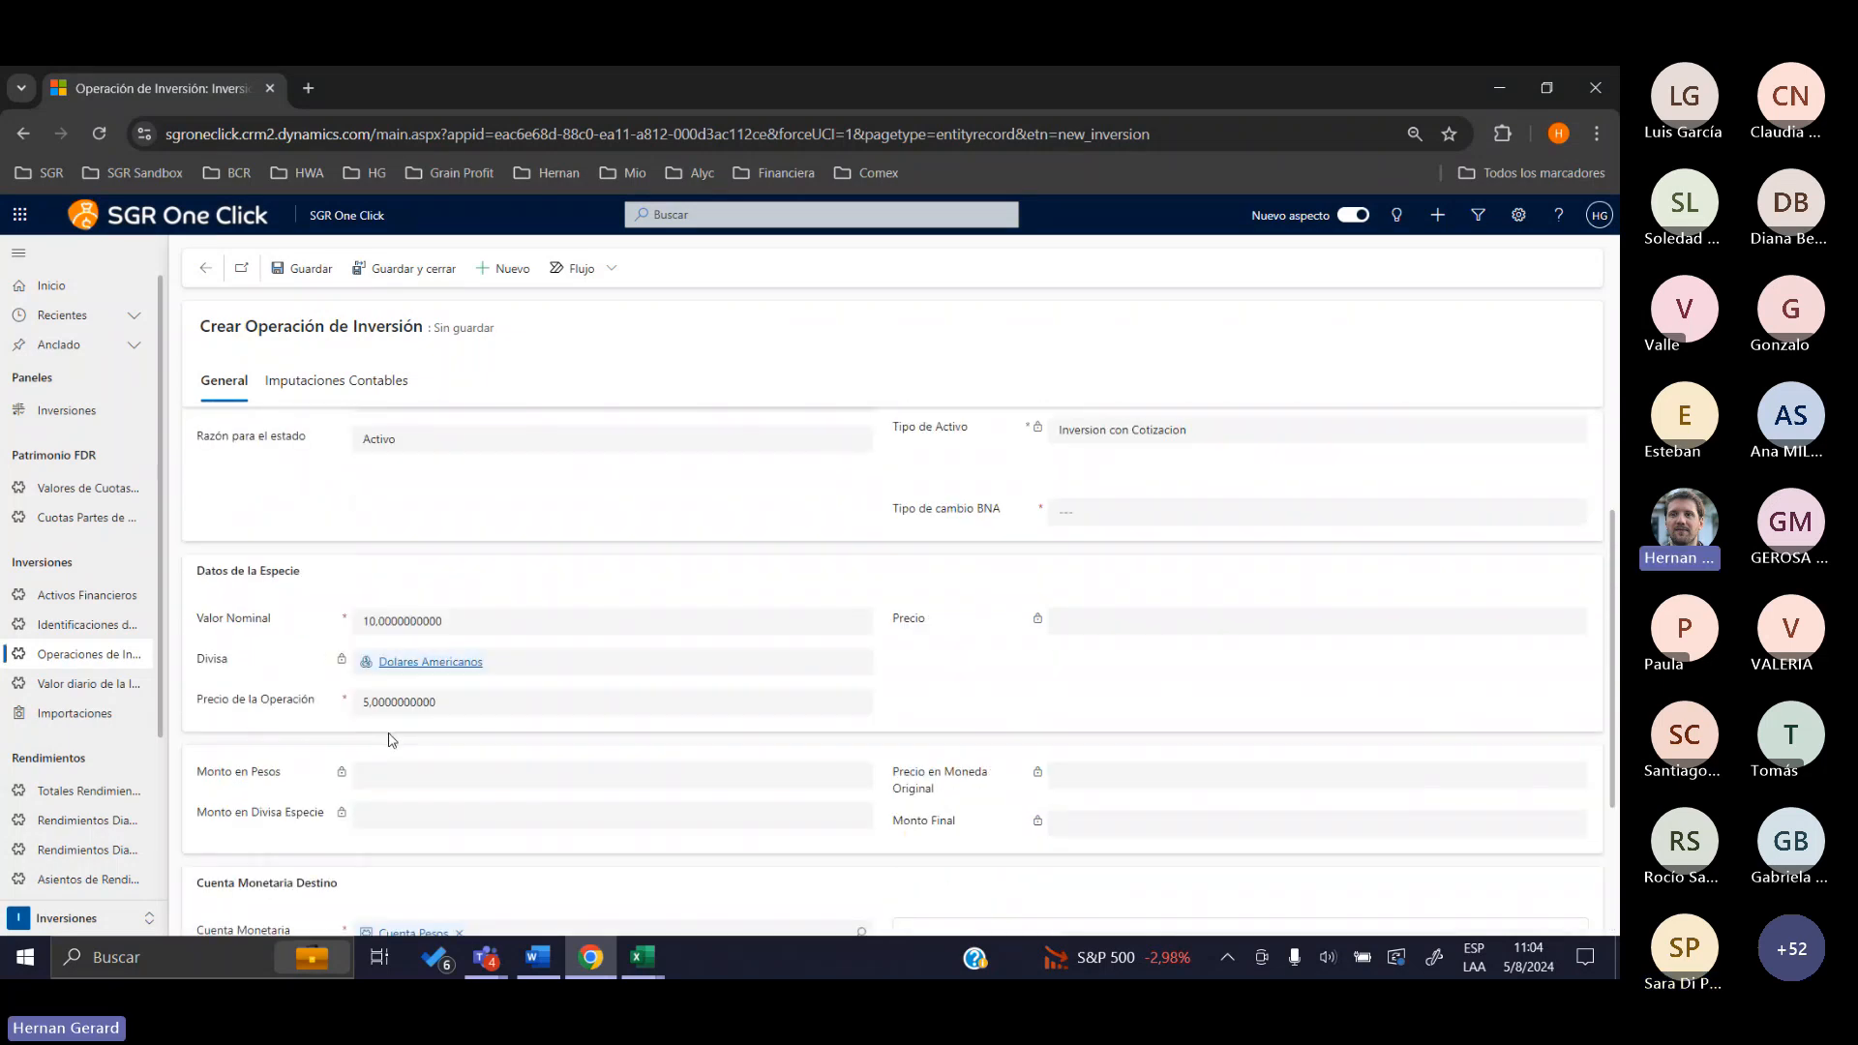
{"action": "left_click", "coordinate": [378, 702]}
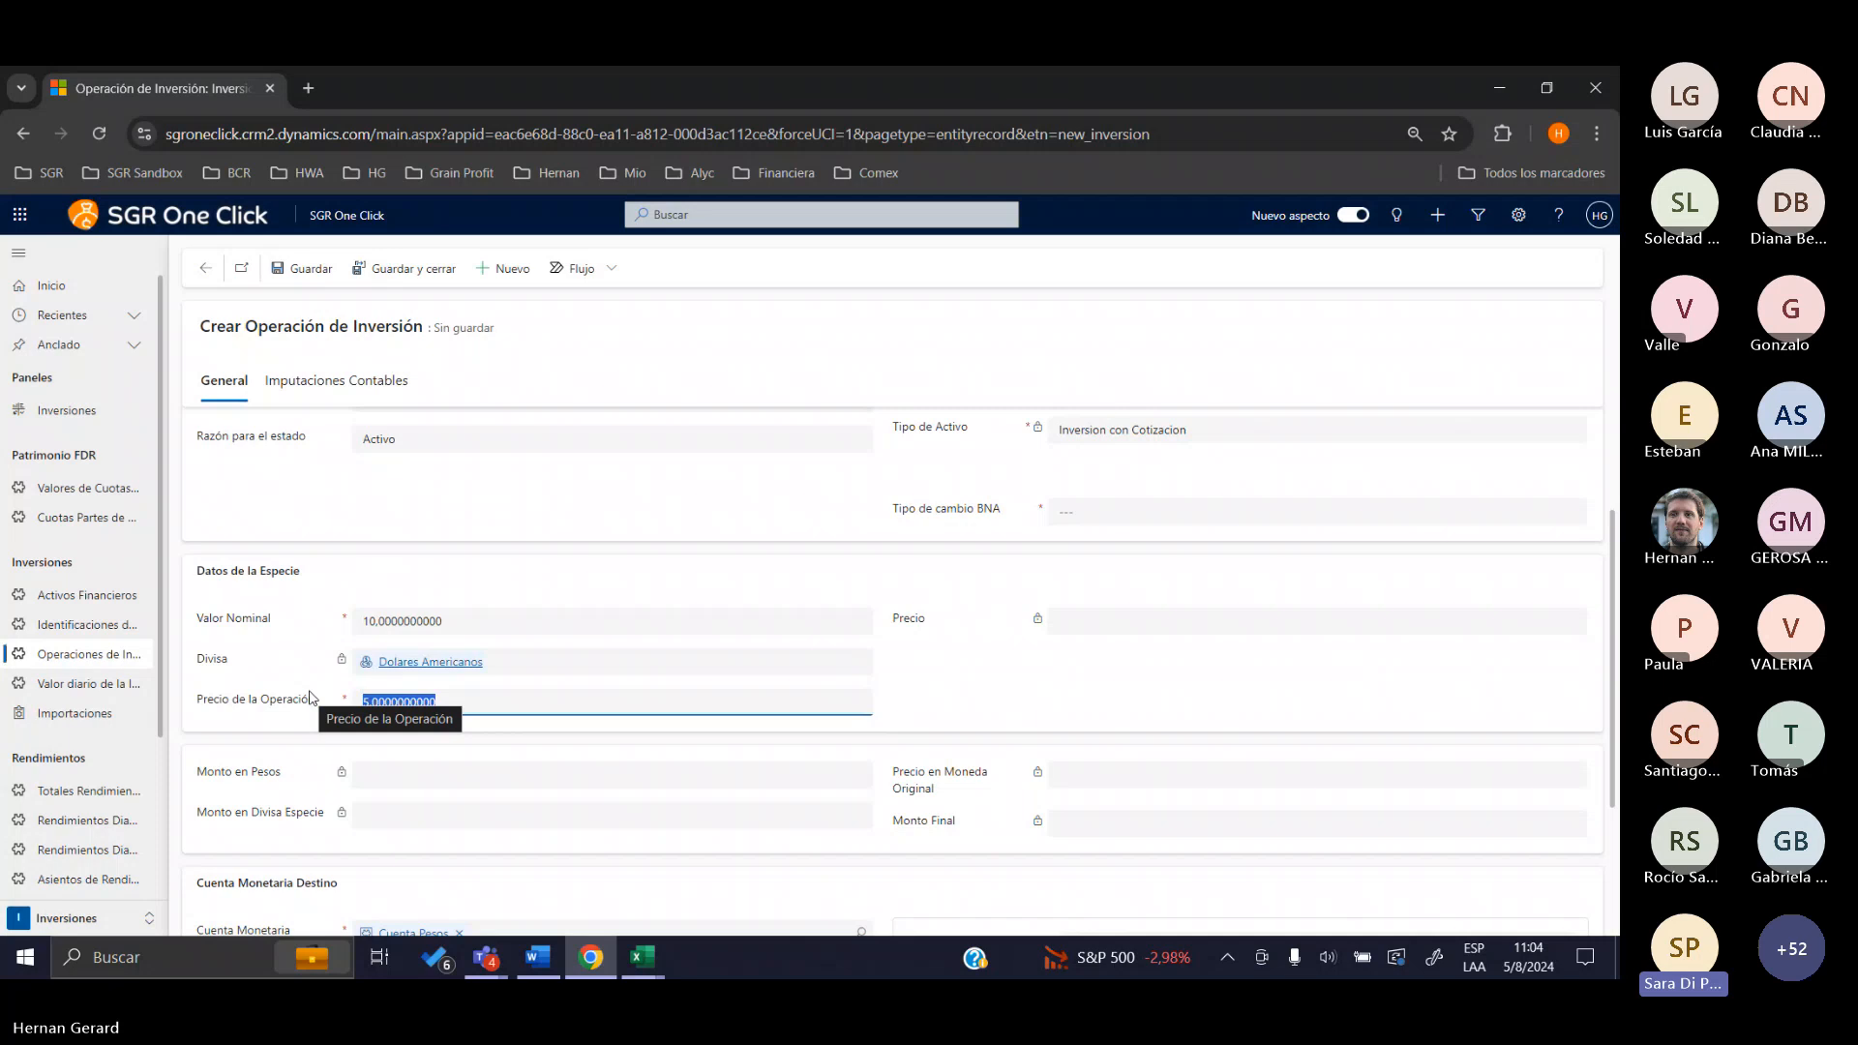
{"action": "scroll", "coordinate": [363, 605], "scroll_direction": "up", "scroll_amount": 2}
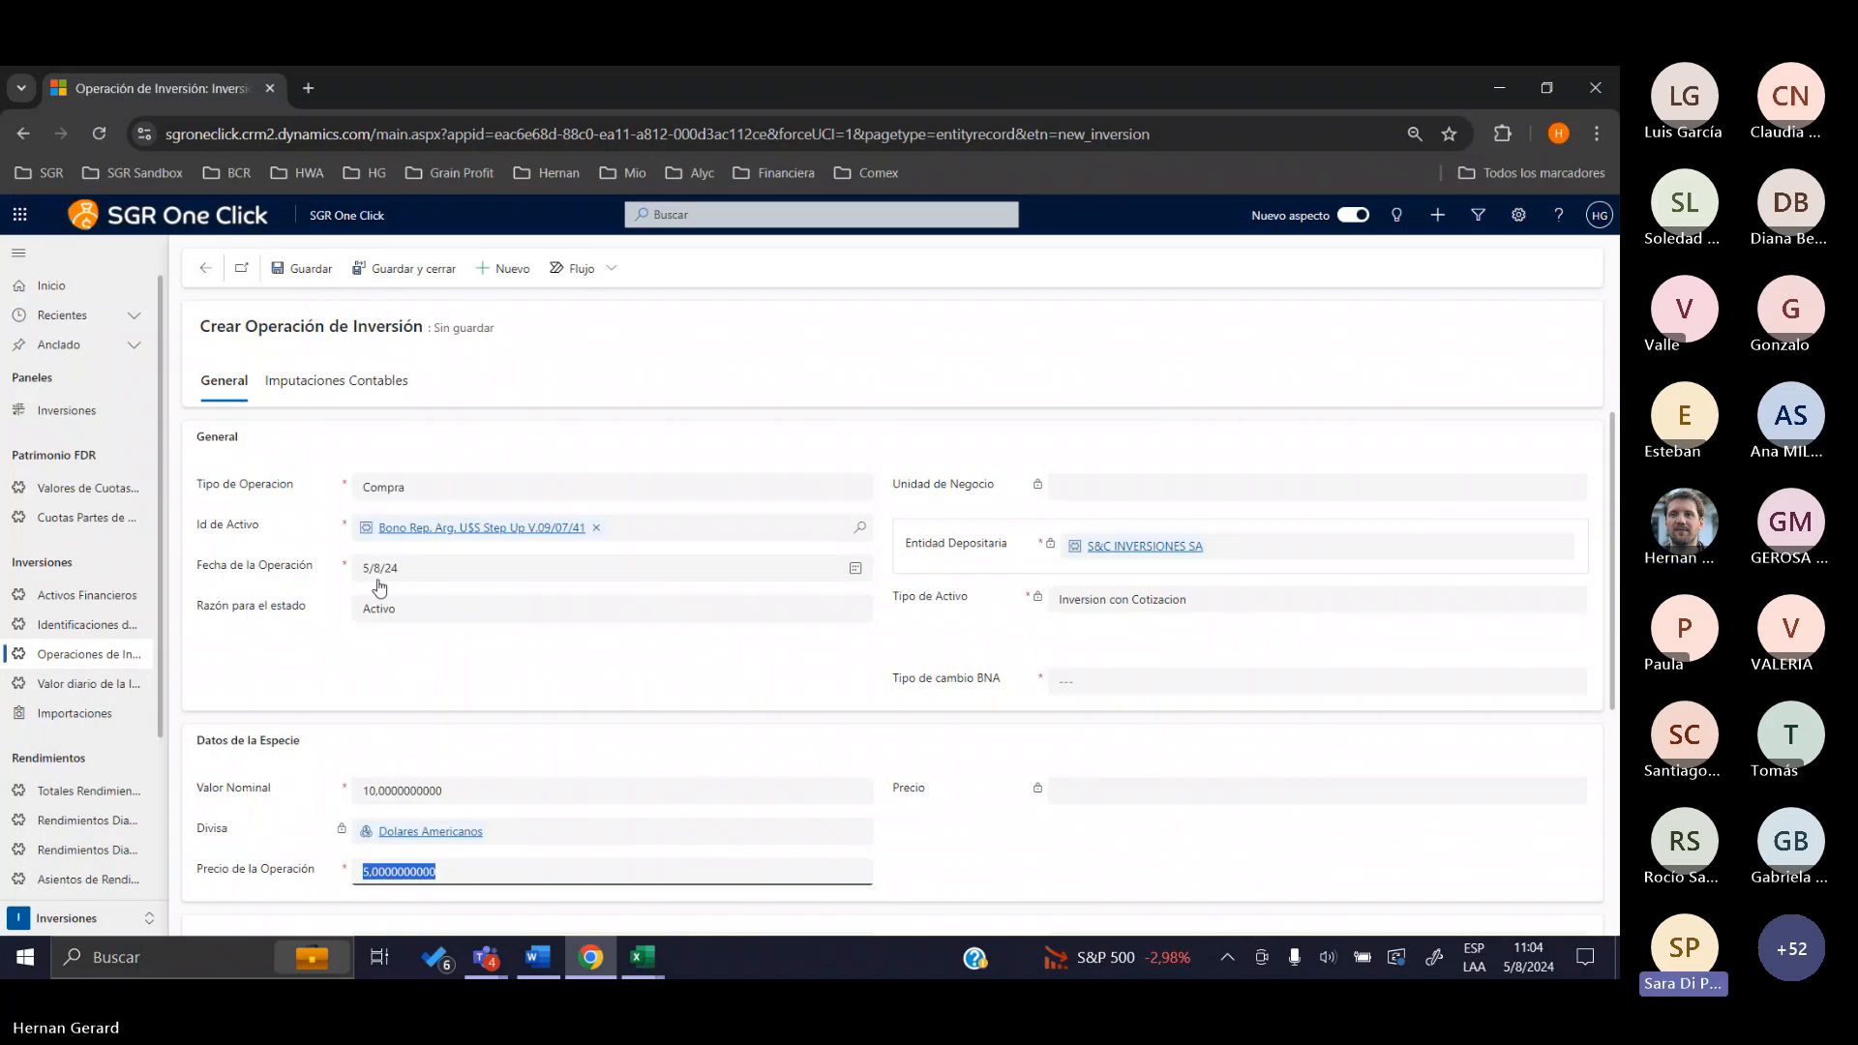
Replace Cuenta Pesos with the Alaria cuenta mep account as the operation's Cuenta Monetaria
{"action": "scroll", "coordinate": [382, 588], "scroll_direction": "down", "scroll_amount": 4}
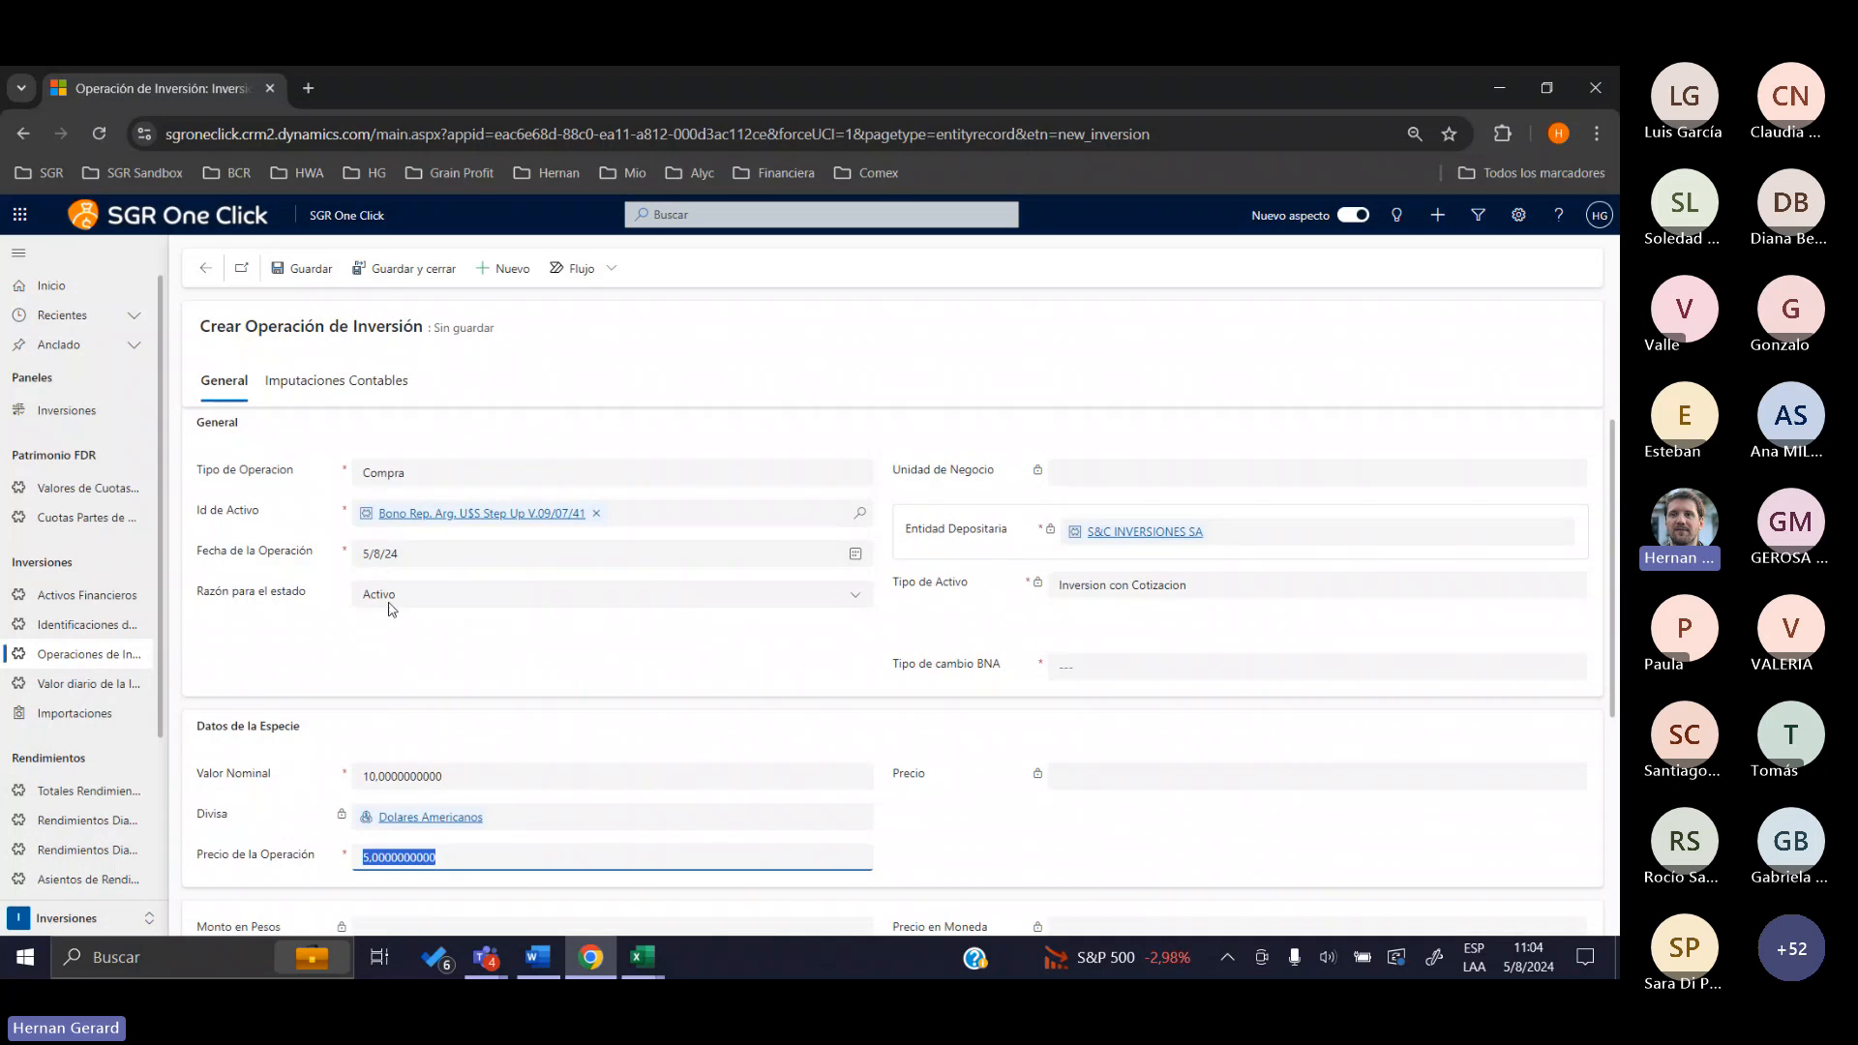
{"action": "left_click", "coordinate": [459, 726]}
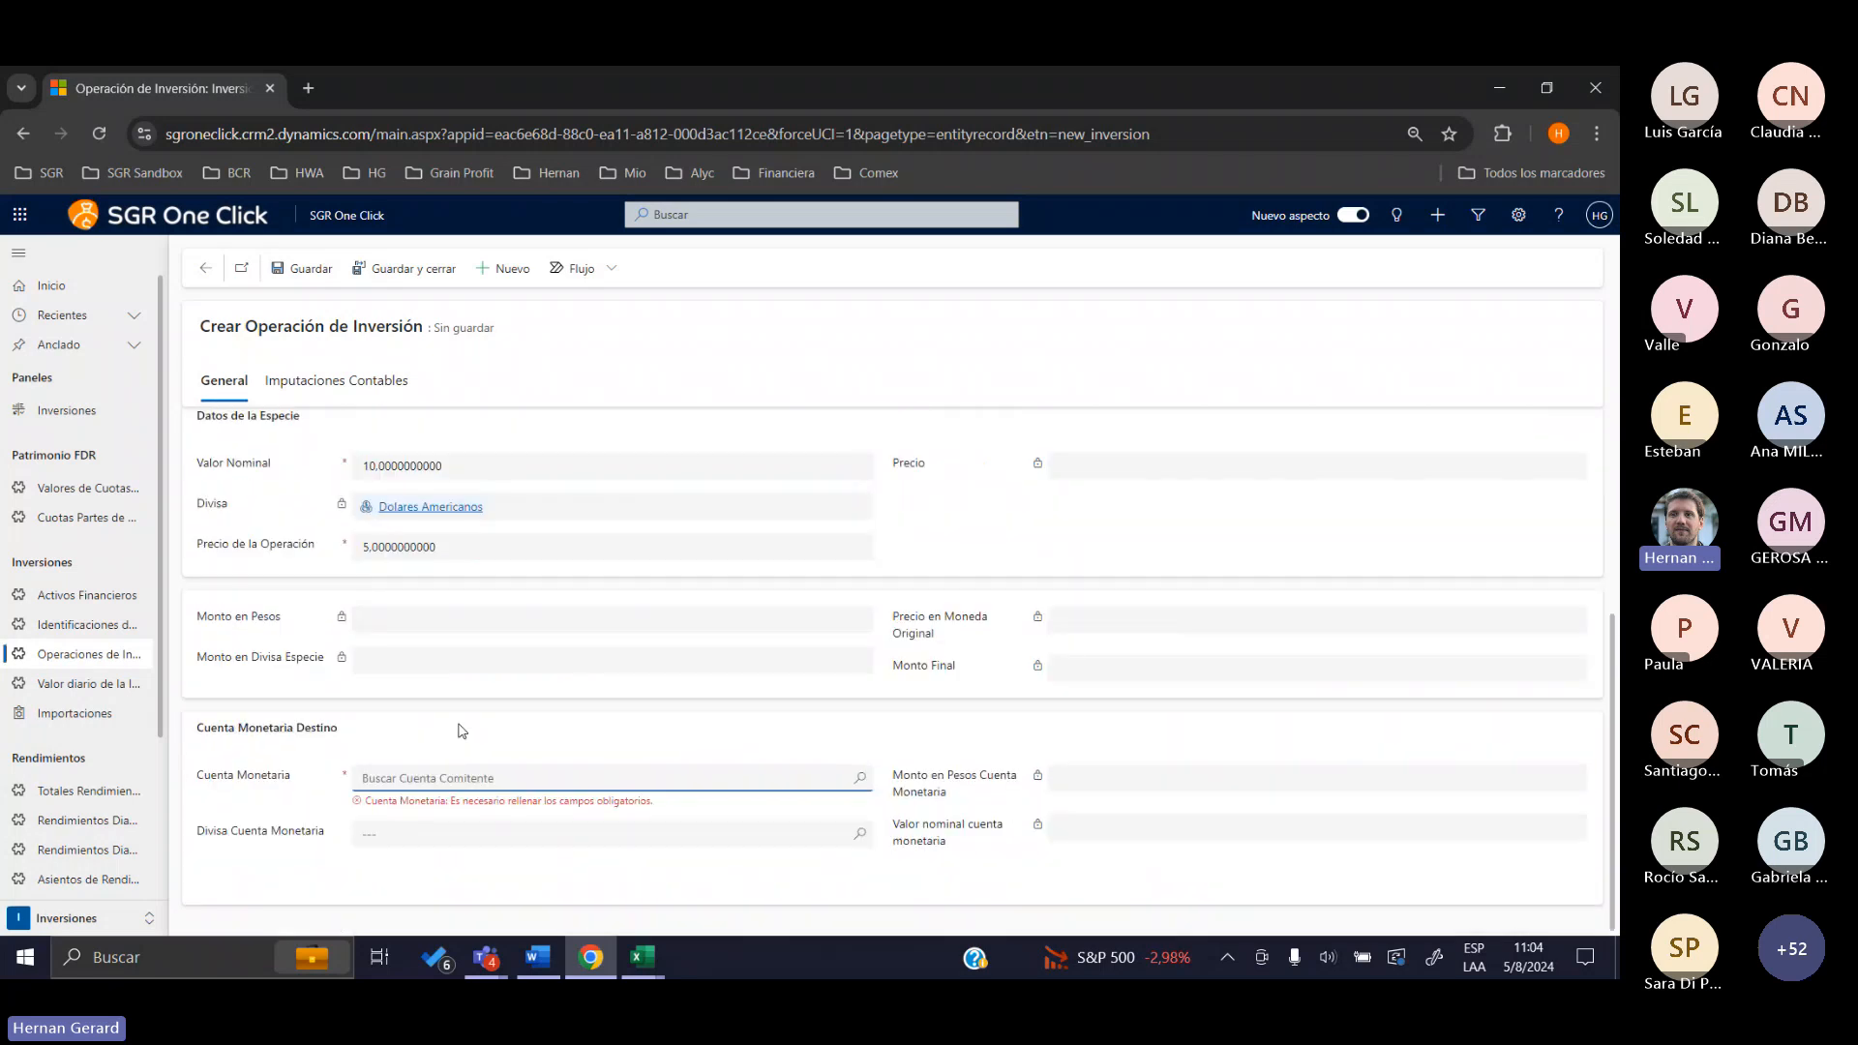
{"action": "left_click", "coordinate": [465, 775]}
{"action": "type", "text": "*mep"}
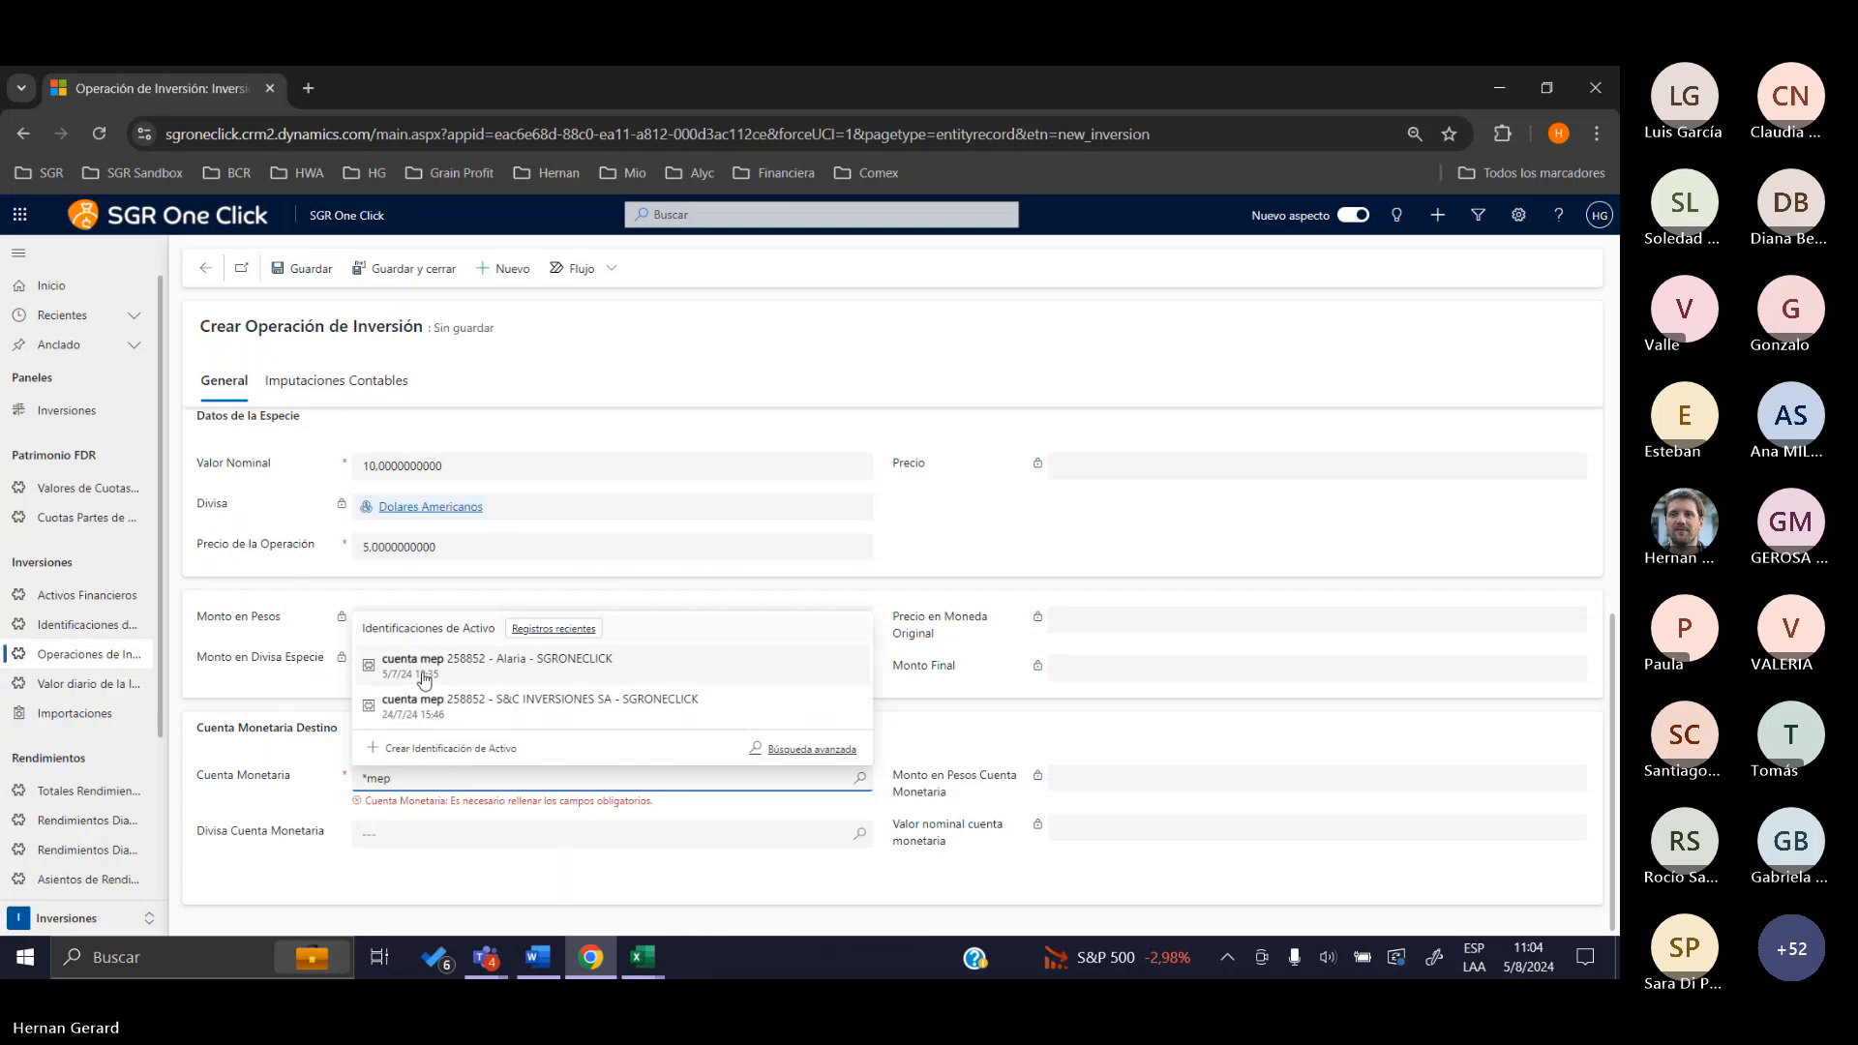
{"action": "left_click", "coordinate": [423, 666]}
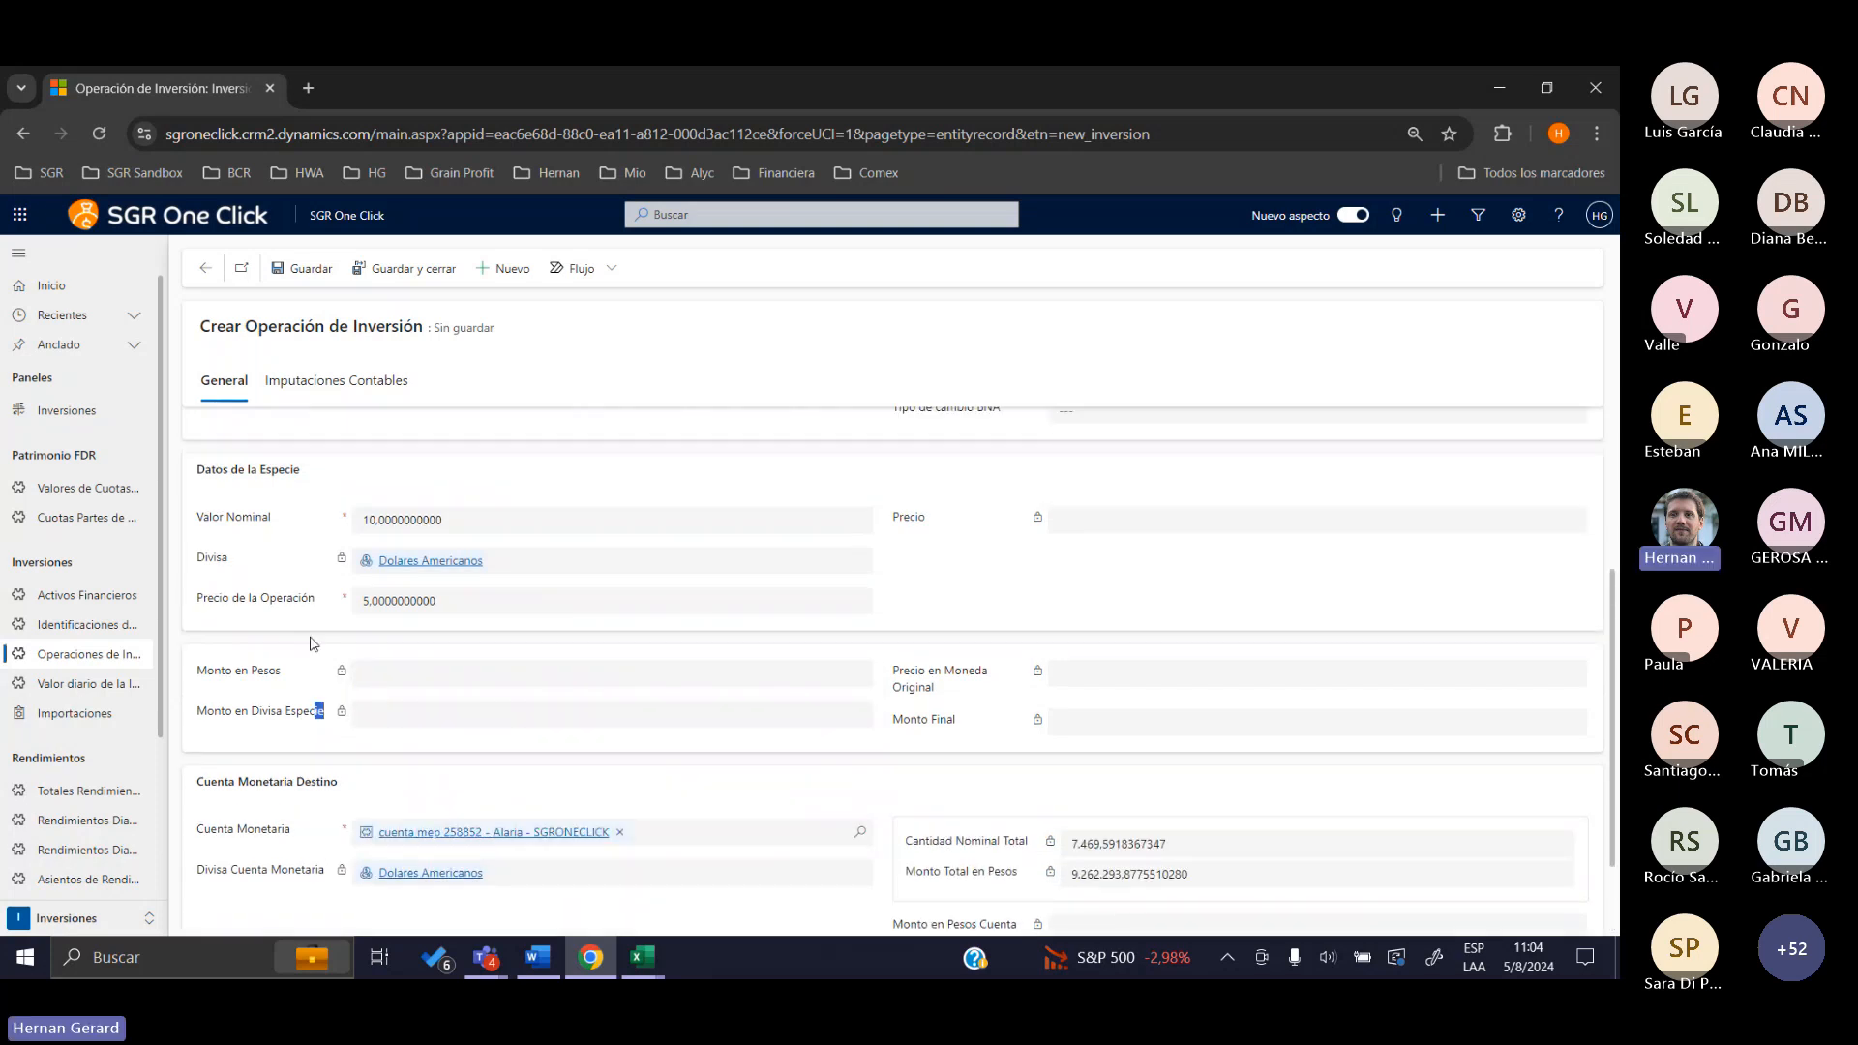
Examine how Precio de la Operación relates to Divisa Cuenta Monetaria and the Precio field in the purchase form
{"action": "left_click_drag", "start_coordinate": [317, 651], "coordinate": [190, 648]}
{"action": "scroll", "coordinate": [211, 656], "scroll_direction": "up", "scroll_amount": 2}
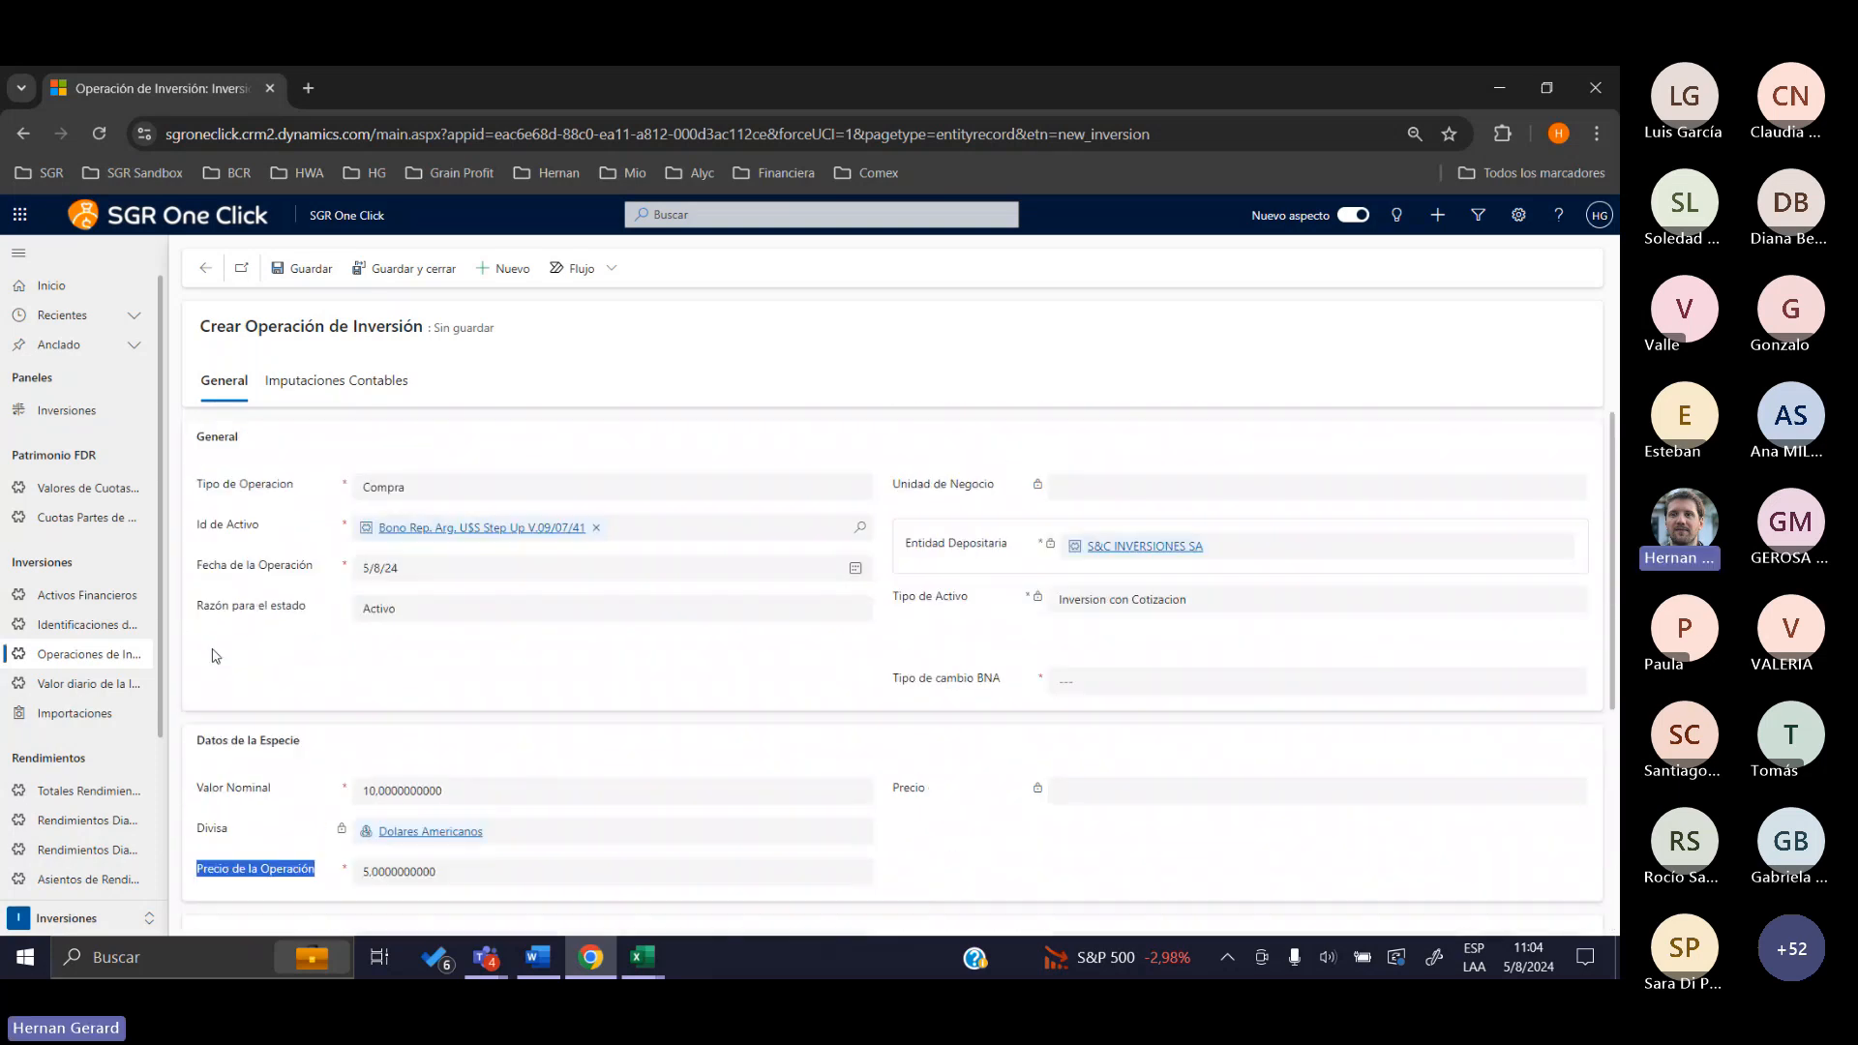
{"action": "scroll", "coordinate": [403, 653], "scroll_direction": "down", "scroll_amount": 2}
{"action": "left_click", "coordinate": [404, 655]}
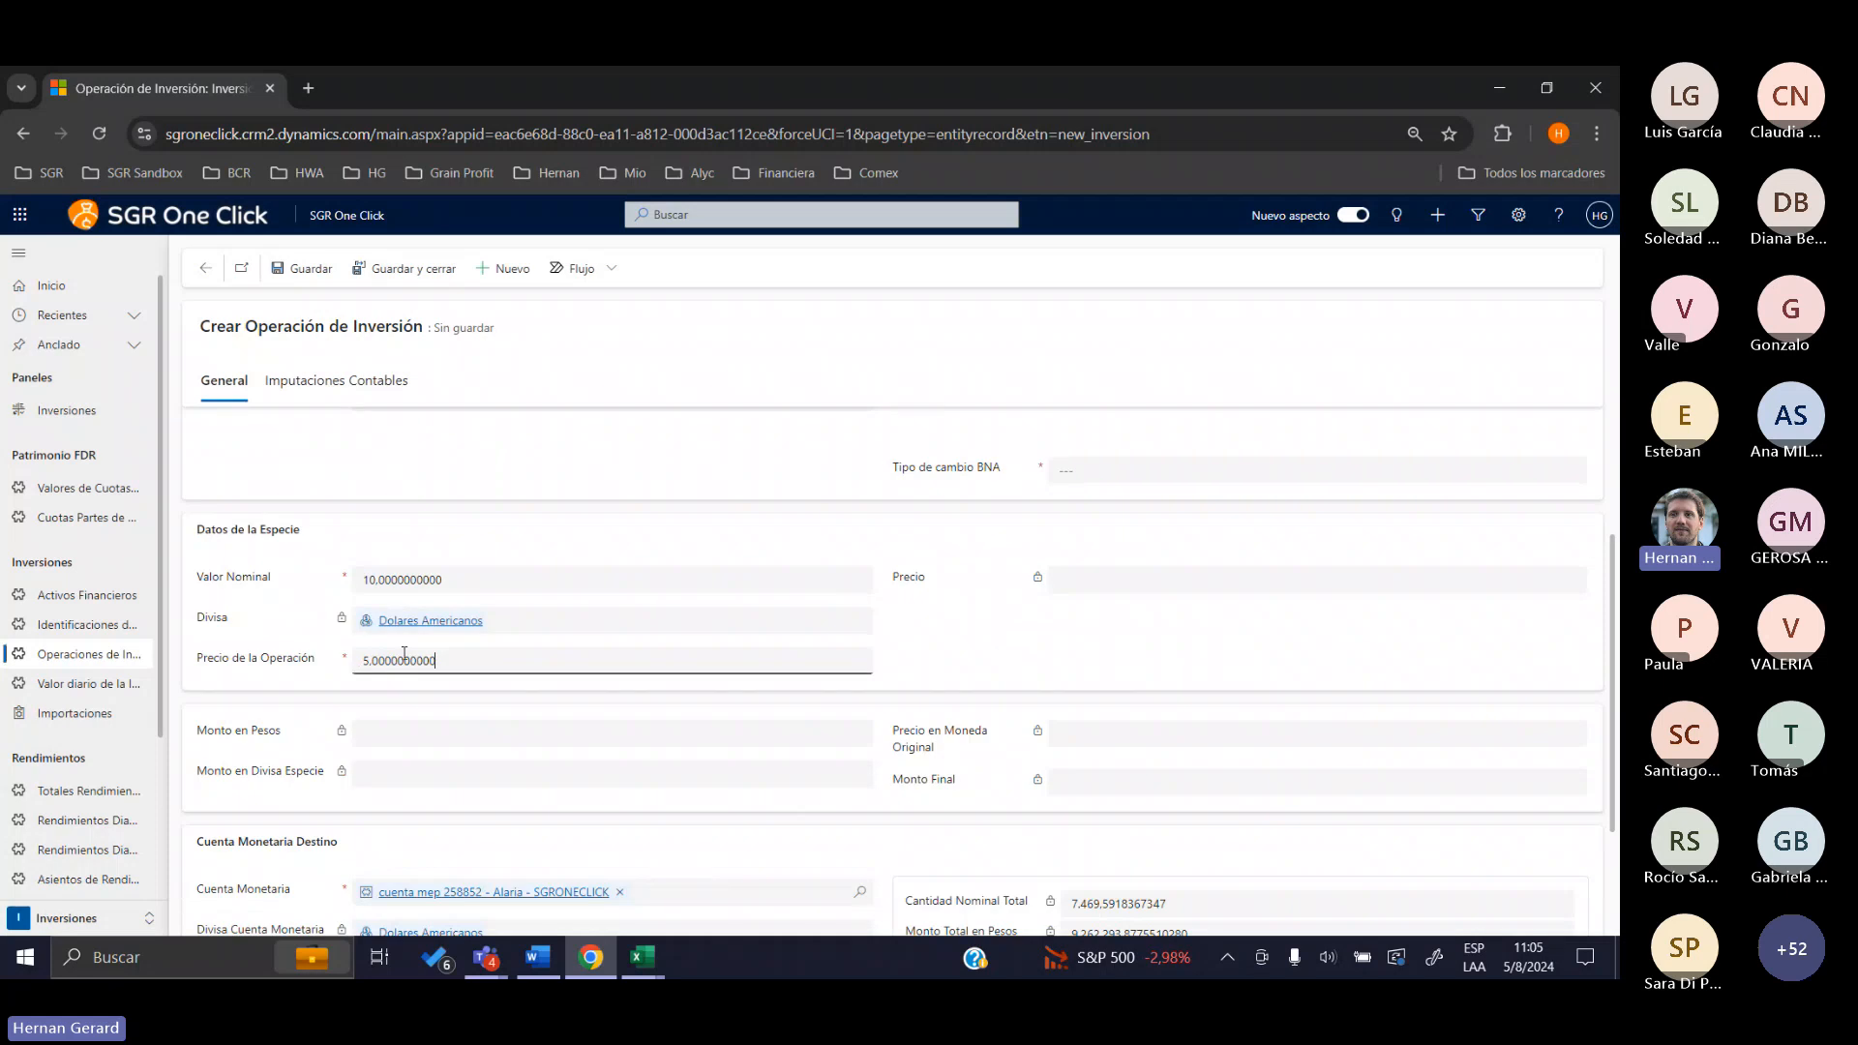
{"action": "scroll", "coordinate": [404, 653], "scroll_direction": "up", "scroll_amount": 2}
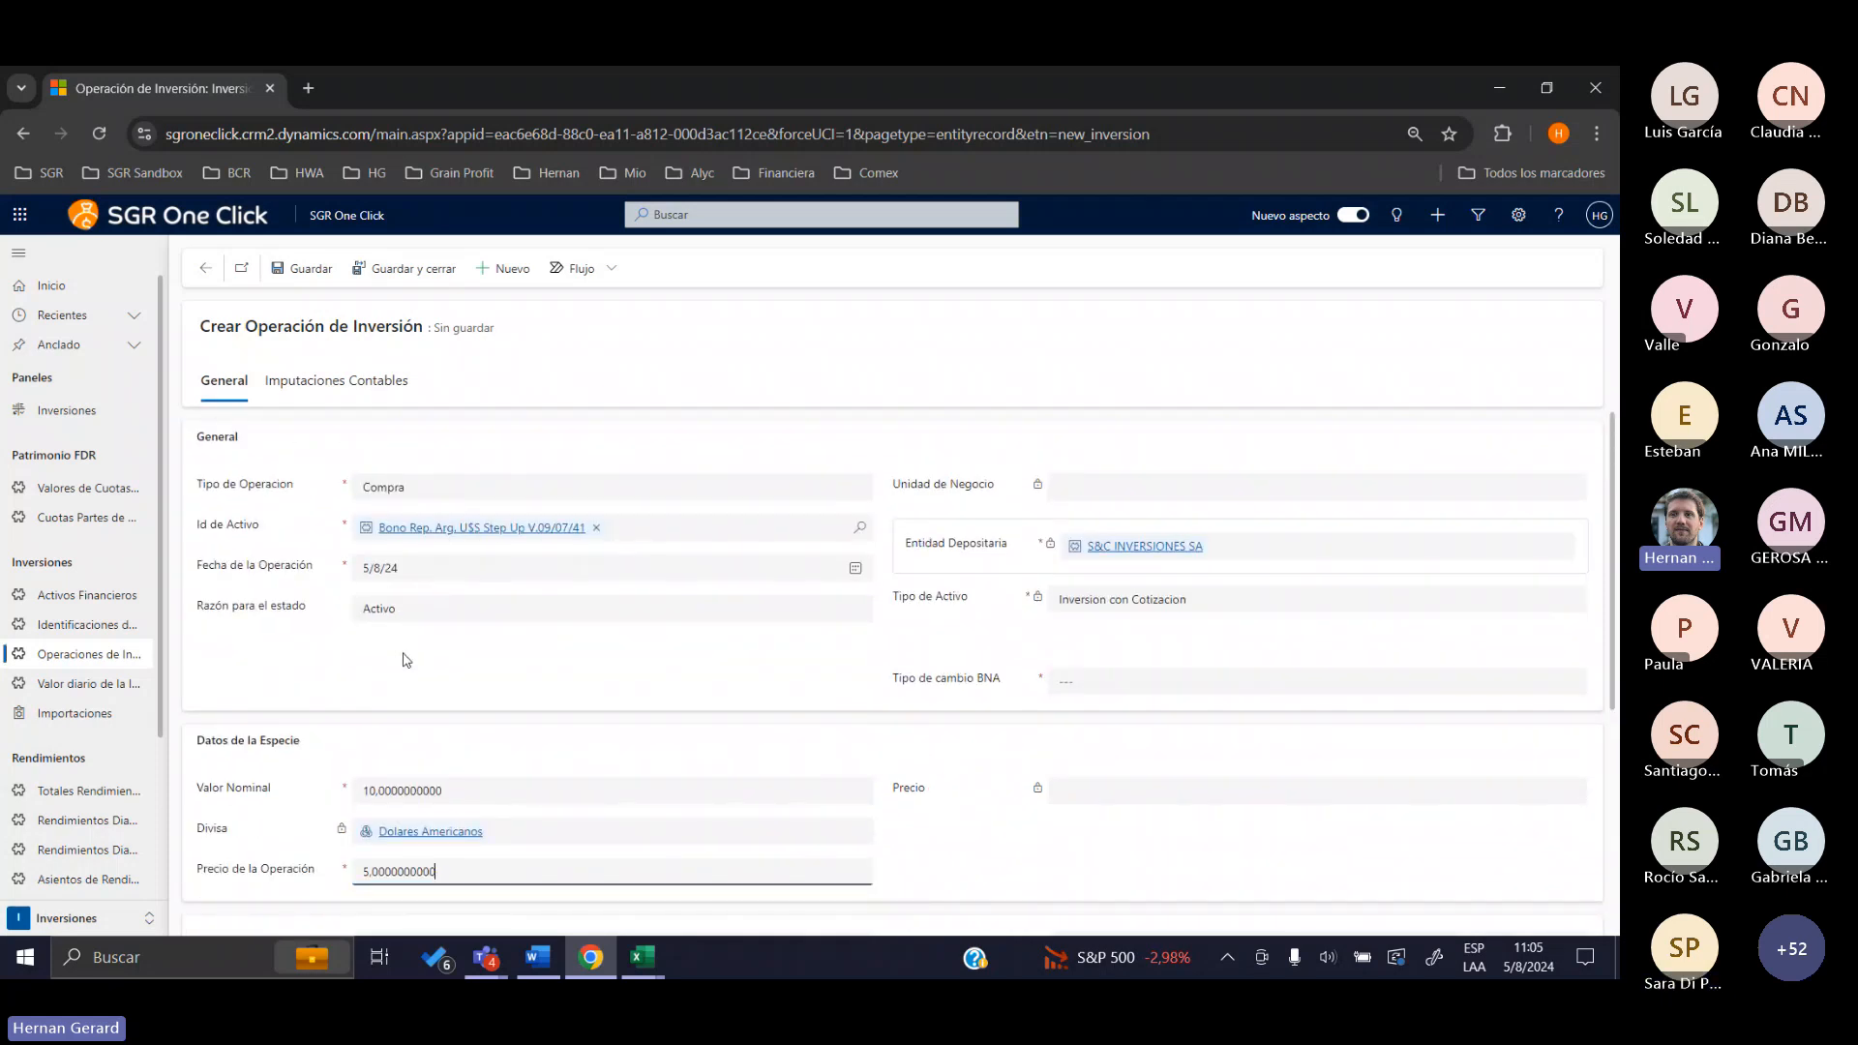
{"action": "scroll", "coordinate": [427, 710], "scroll_direction": "down", "scroll_amount": 4}
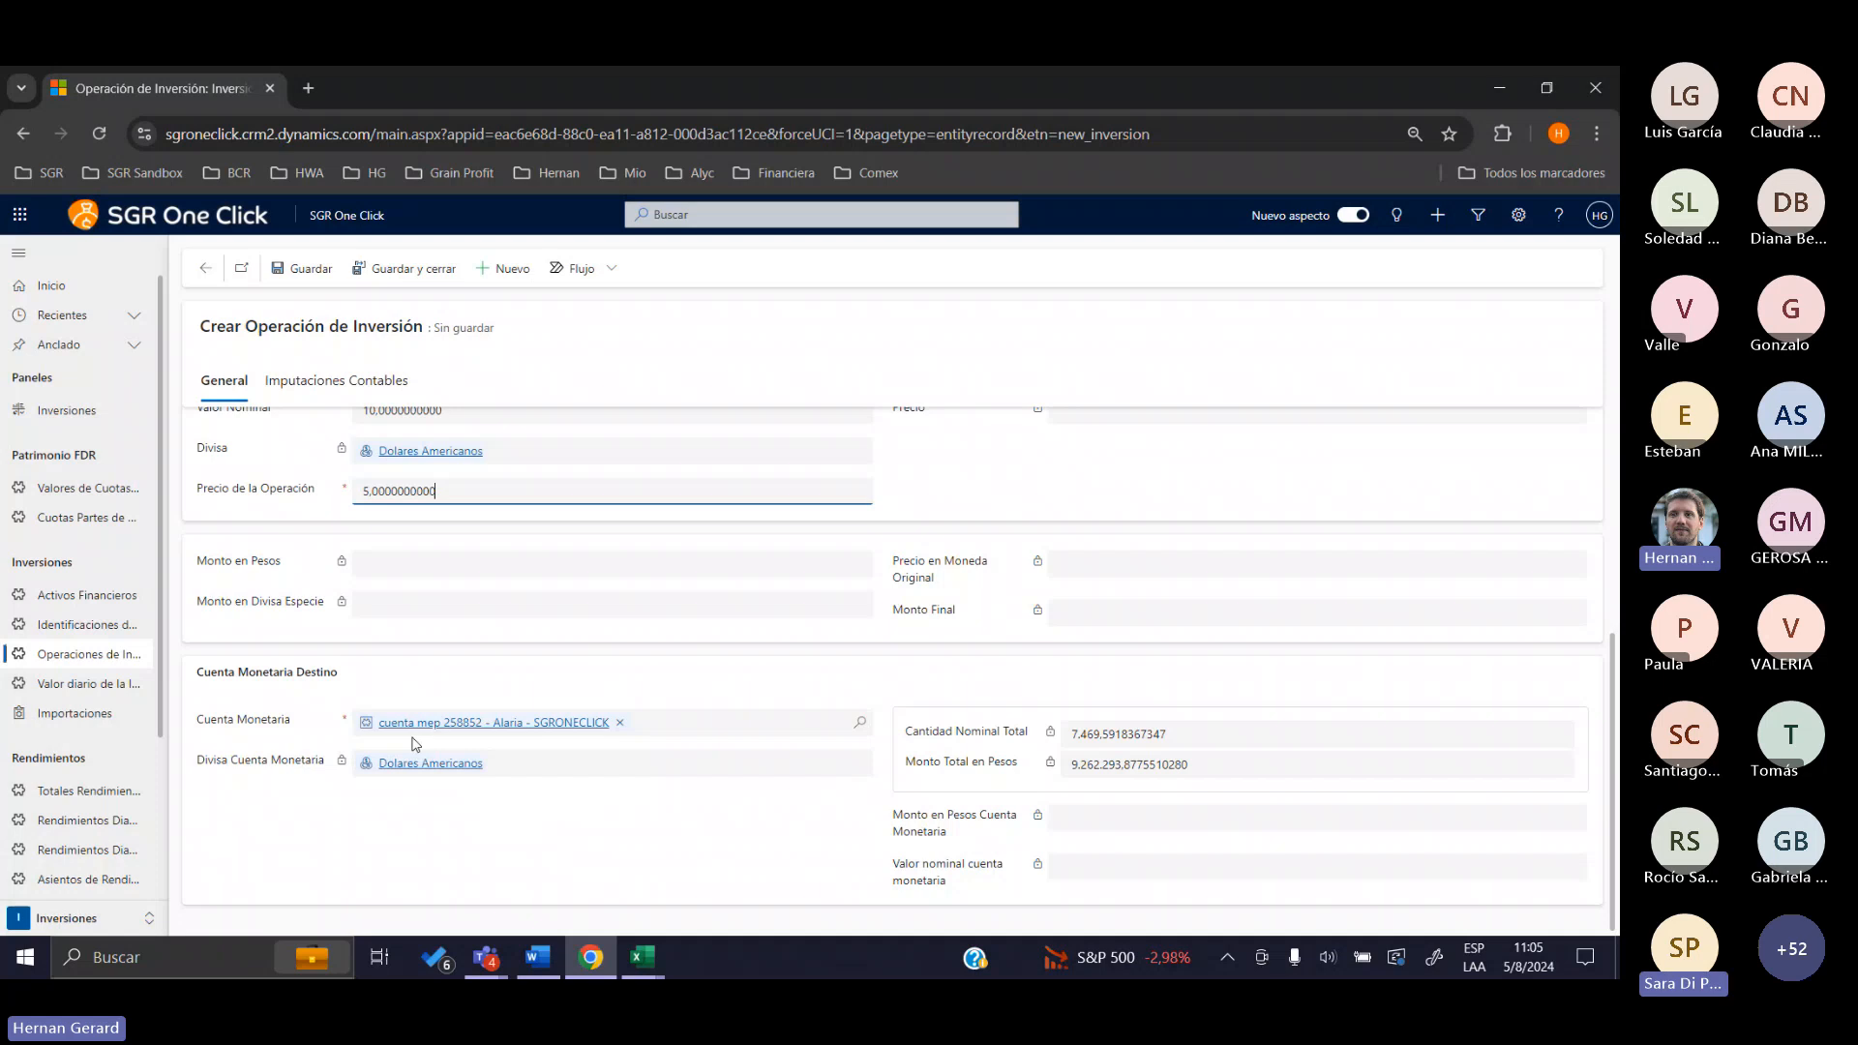
{"action": "scroll", "coordinate": [366, 704], "scroll_direction": "up", "scroll_amount": 2}
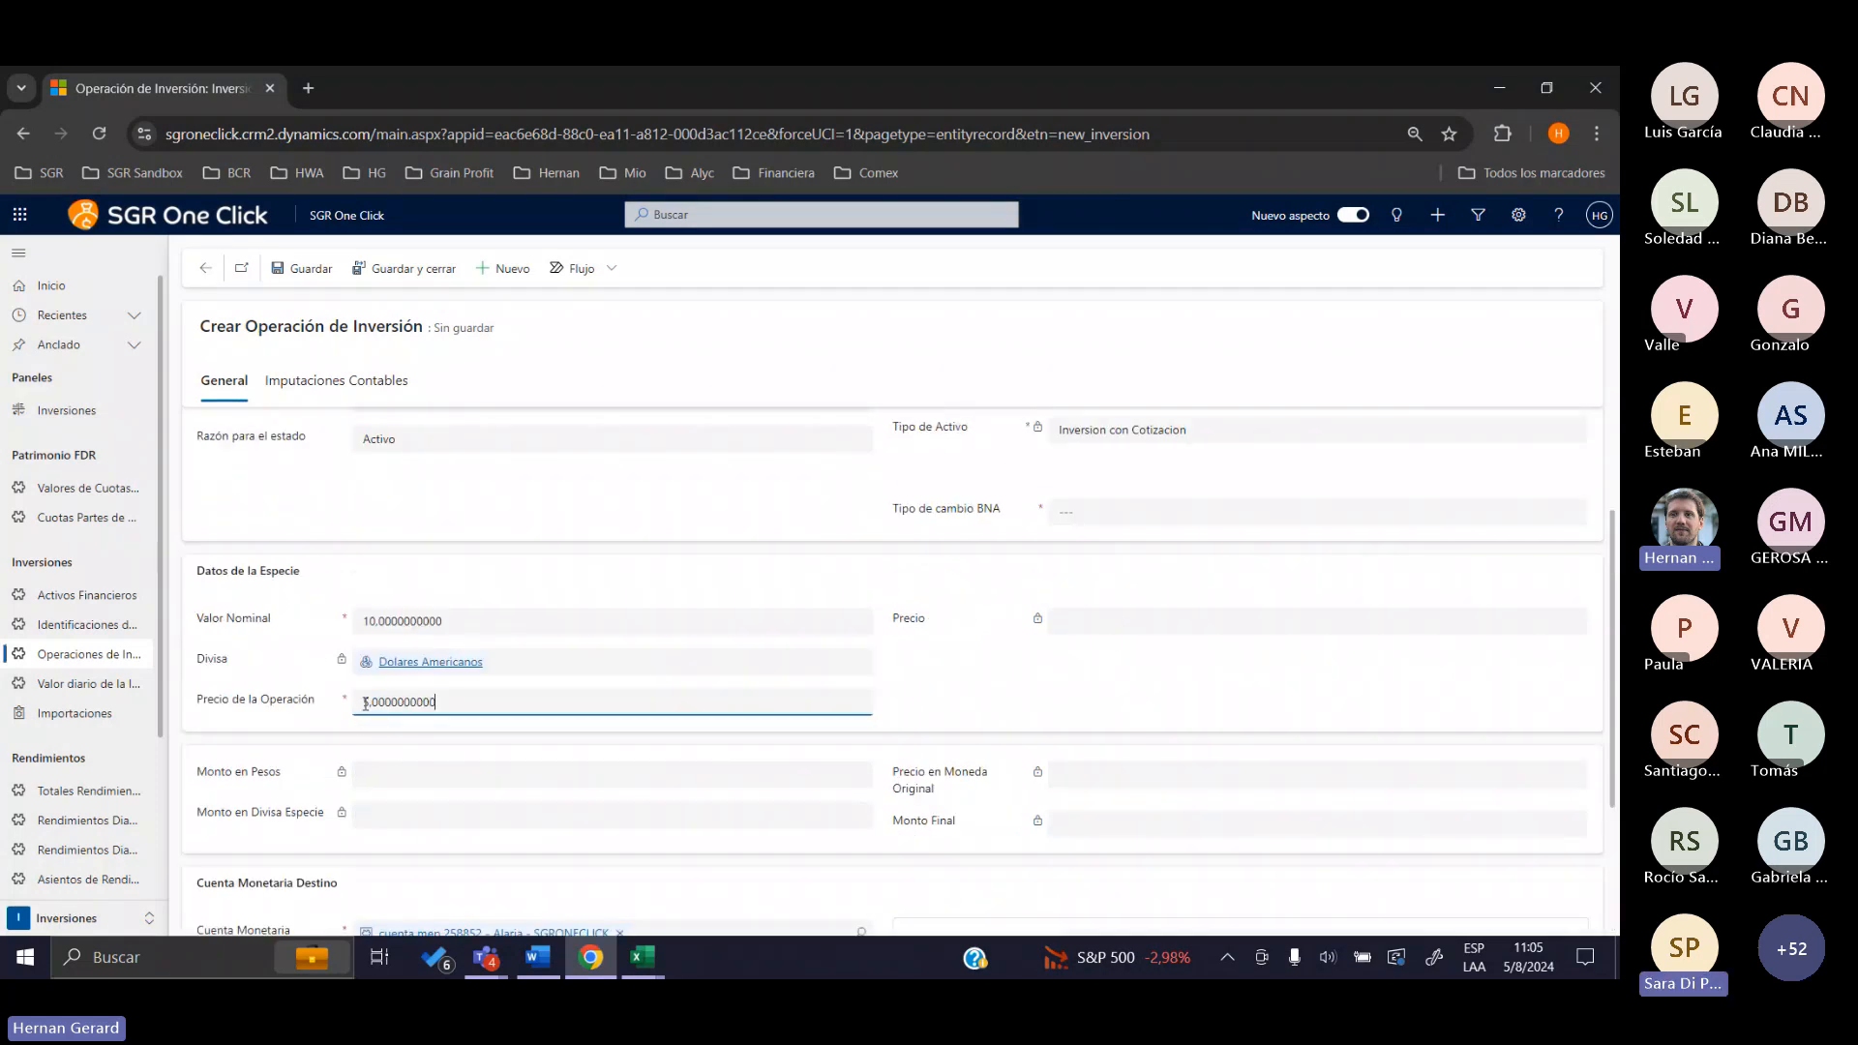
{"action": "left_click_drag", "start_coordinate": [318, 699], "coordinate": [200, 698]}
{"action": "scroll", "coordinate": [205, 703], "scroll_direction": "down", "scroll_amount": 2}
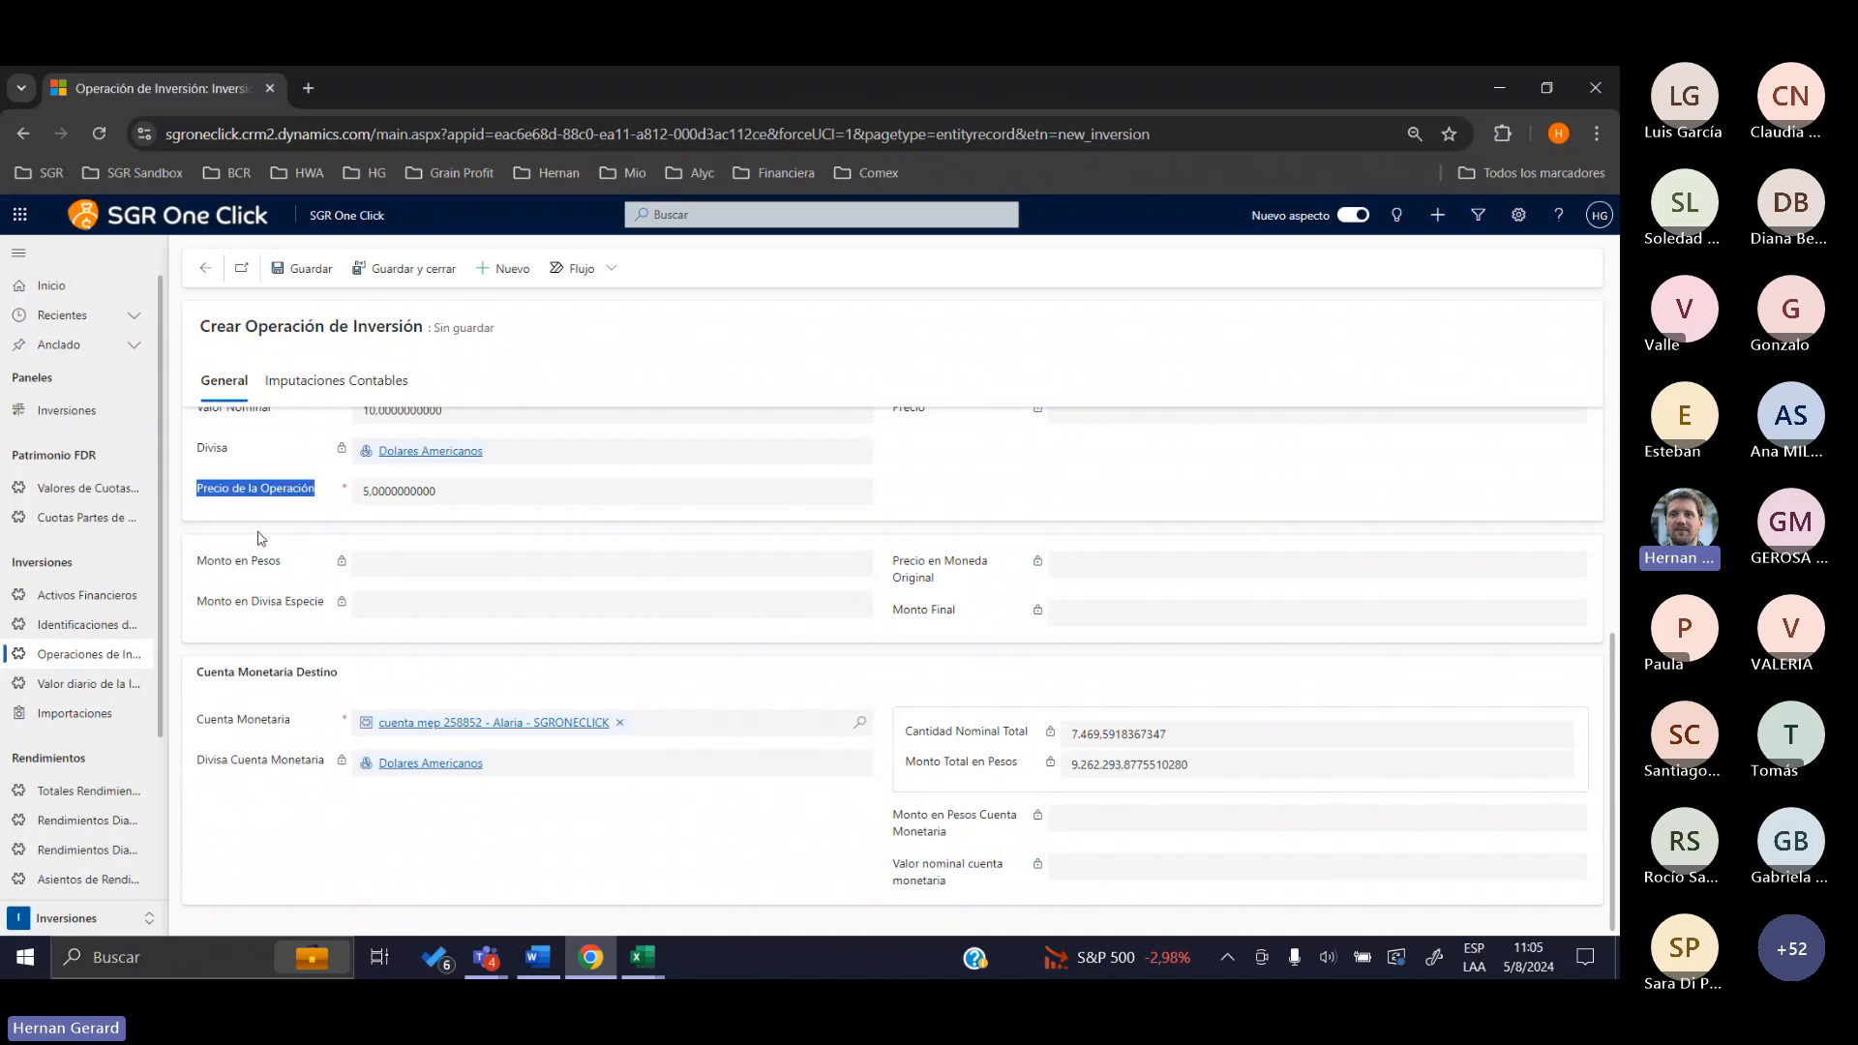
{"action": "left_click_drag", "start_coordinate": [190, 763], "coordinate": [335, 766]}
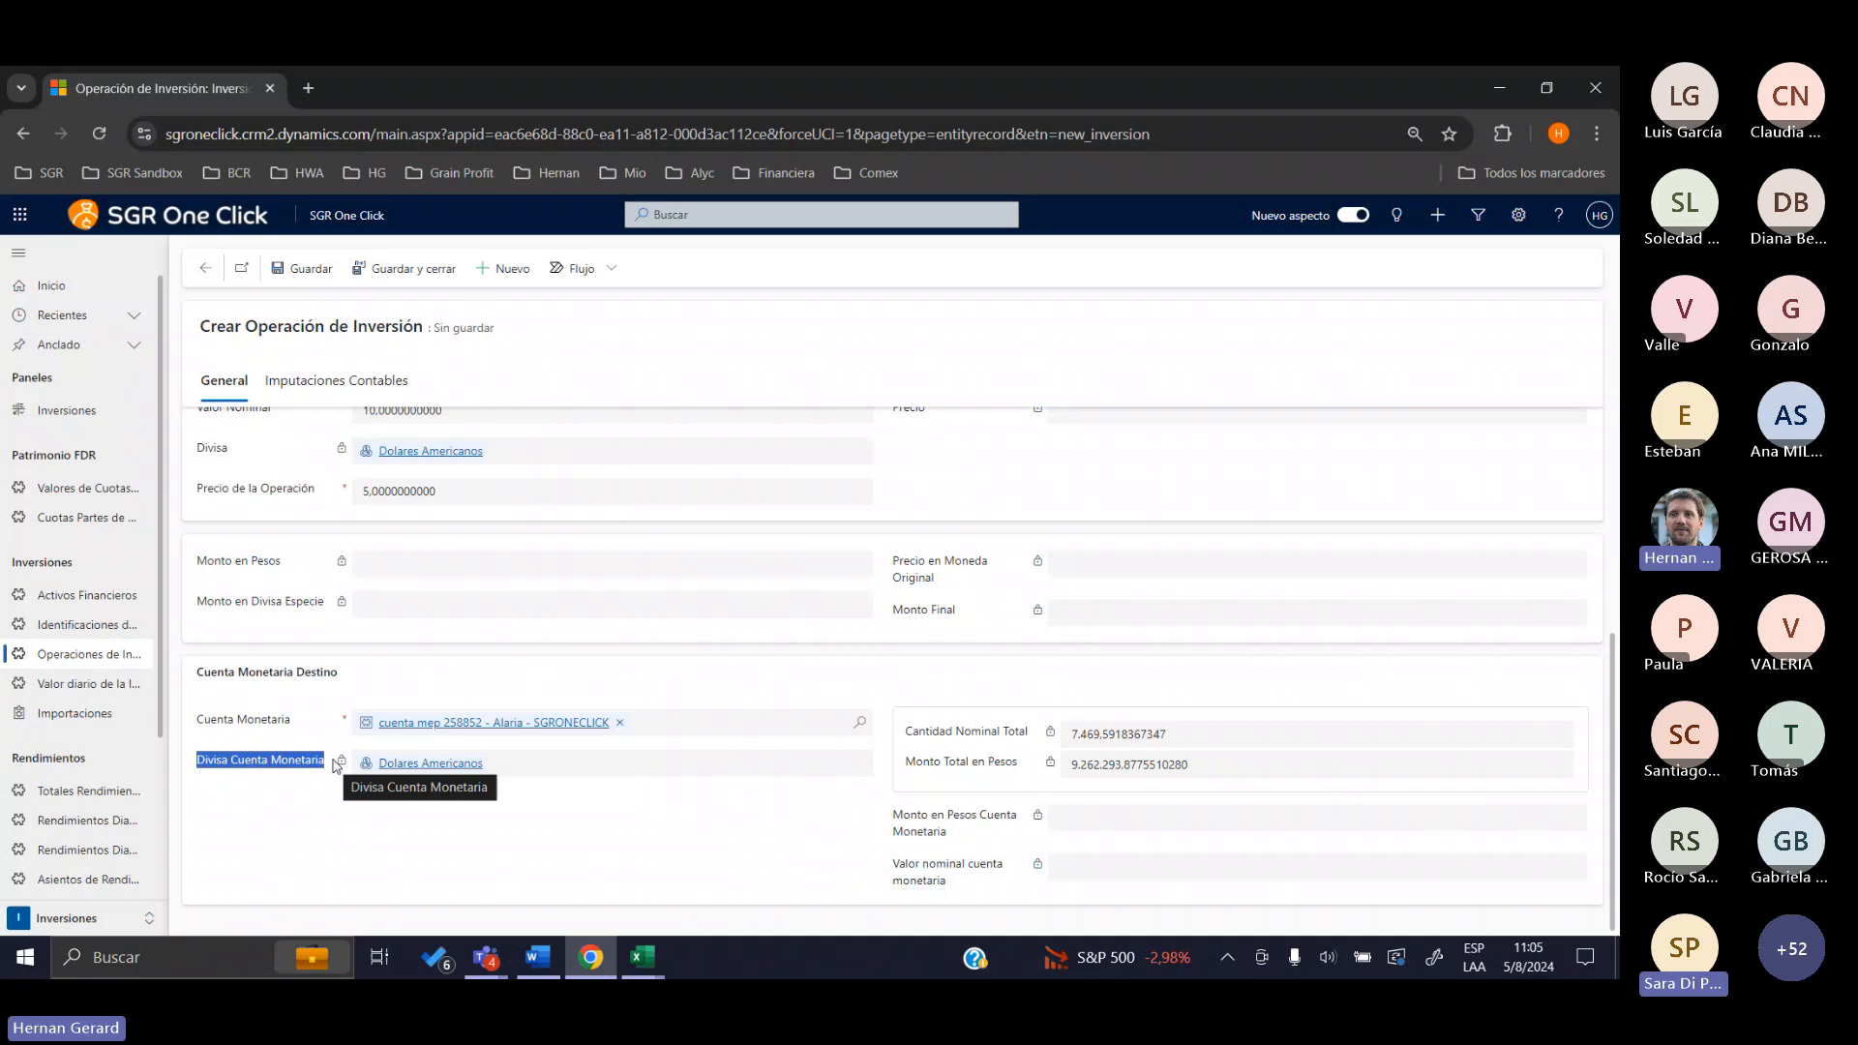
{"action": "scroll", "coordinate": [350, 737], "scroll_direction": "up", "scroll_amount": 1}
{"action": "left_click_drag", "start_coordinate": [927, 514], "coordinate": [892, 514]}
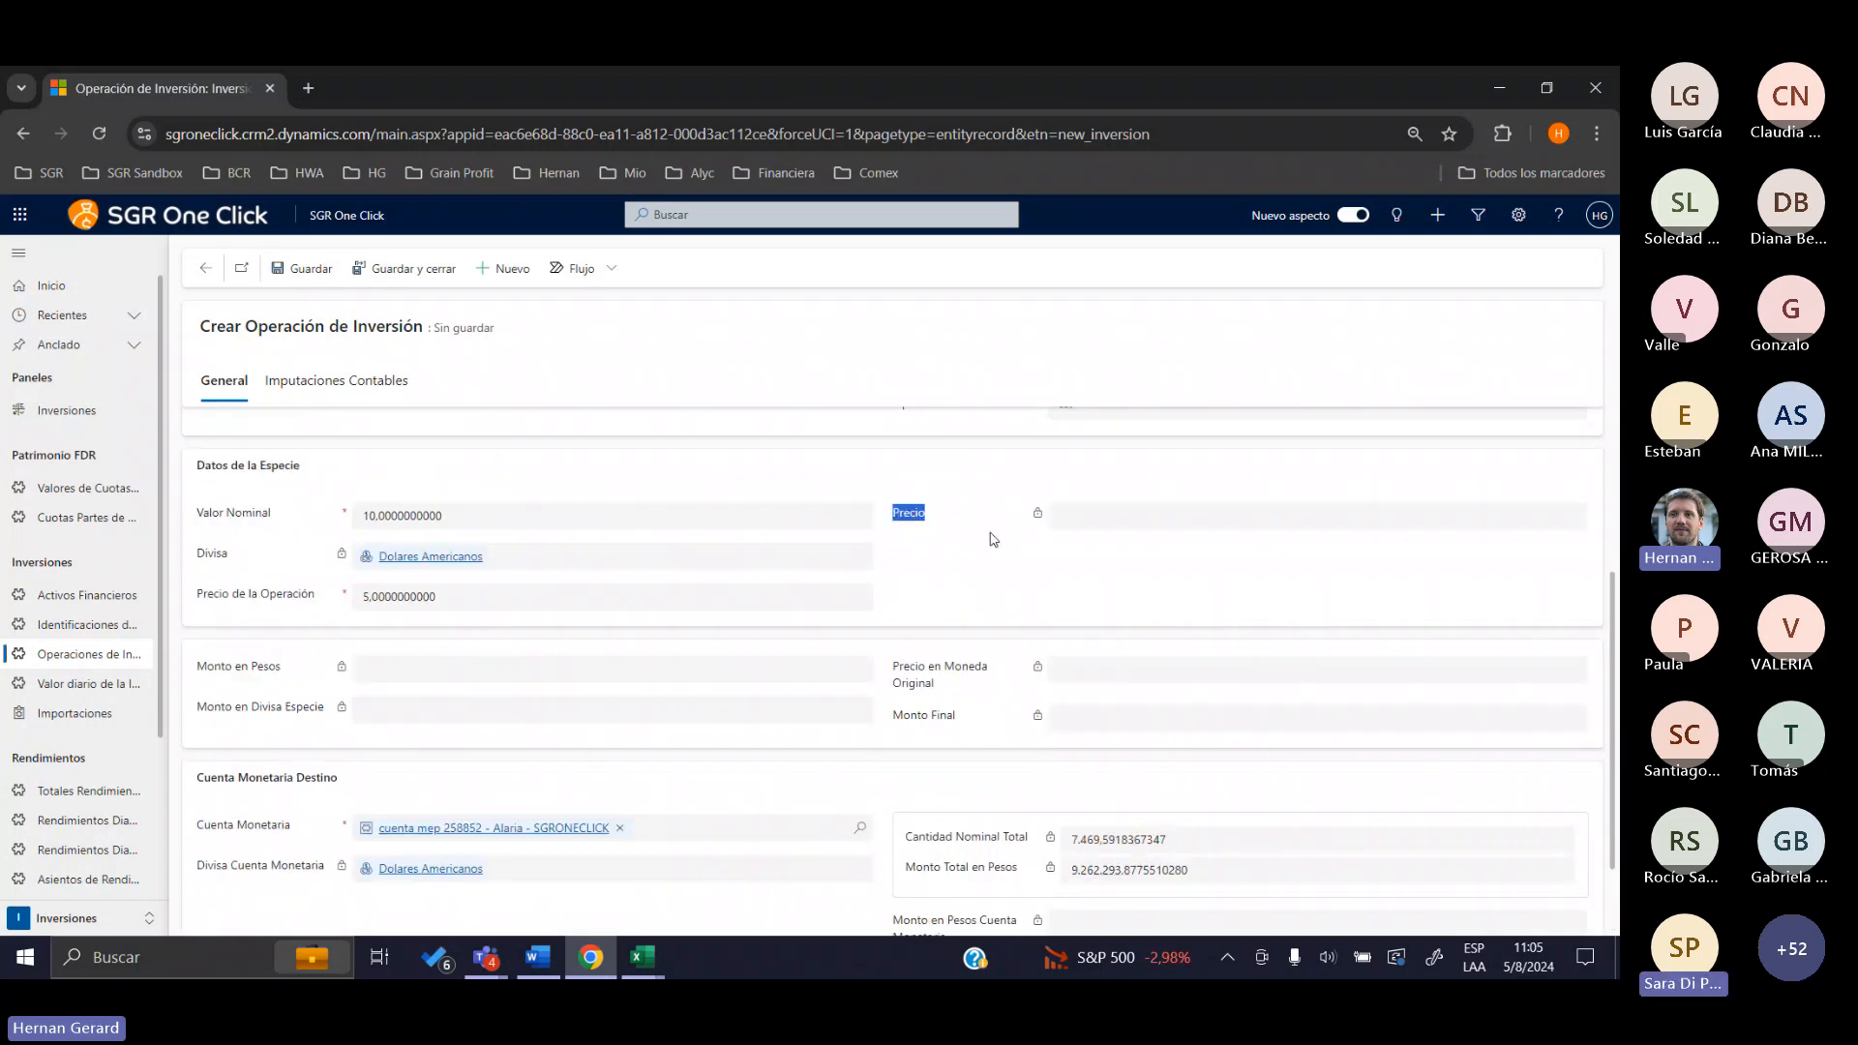
Examine the unsaved purchase's general data, species data and destination monetary account, highlighting the Tipo de cambio BNA field
{"action": "scroll", "coordinate": [467, 718], "scroll_direction": "up", "scroll_amount": 3}
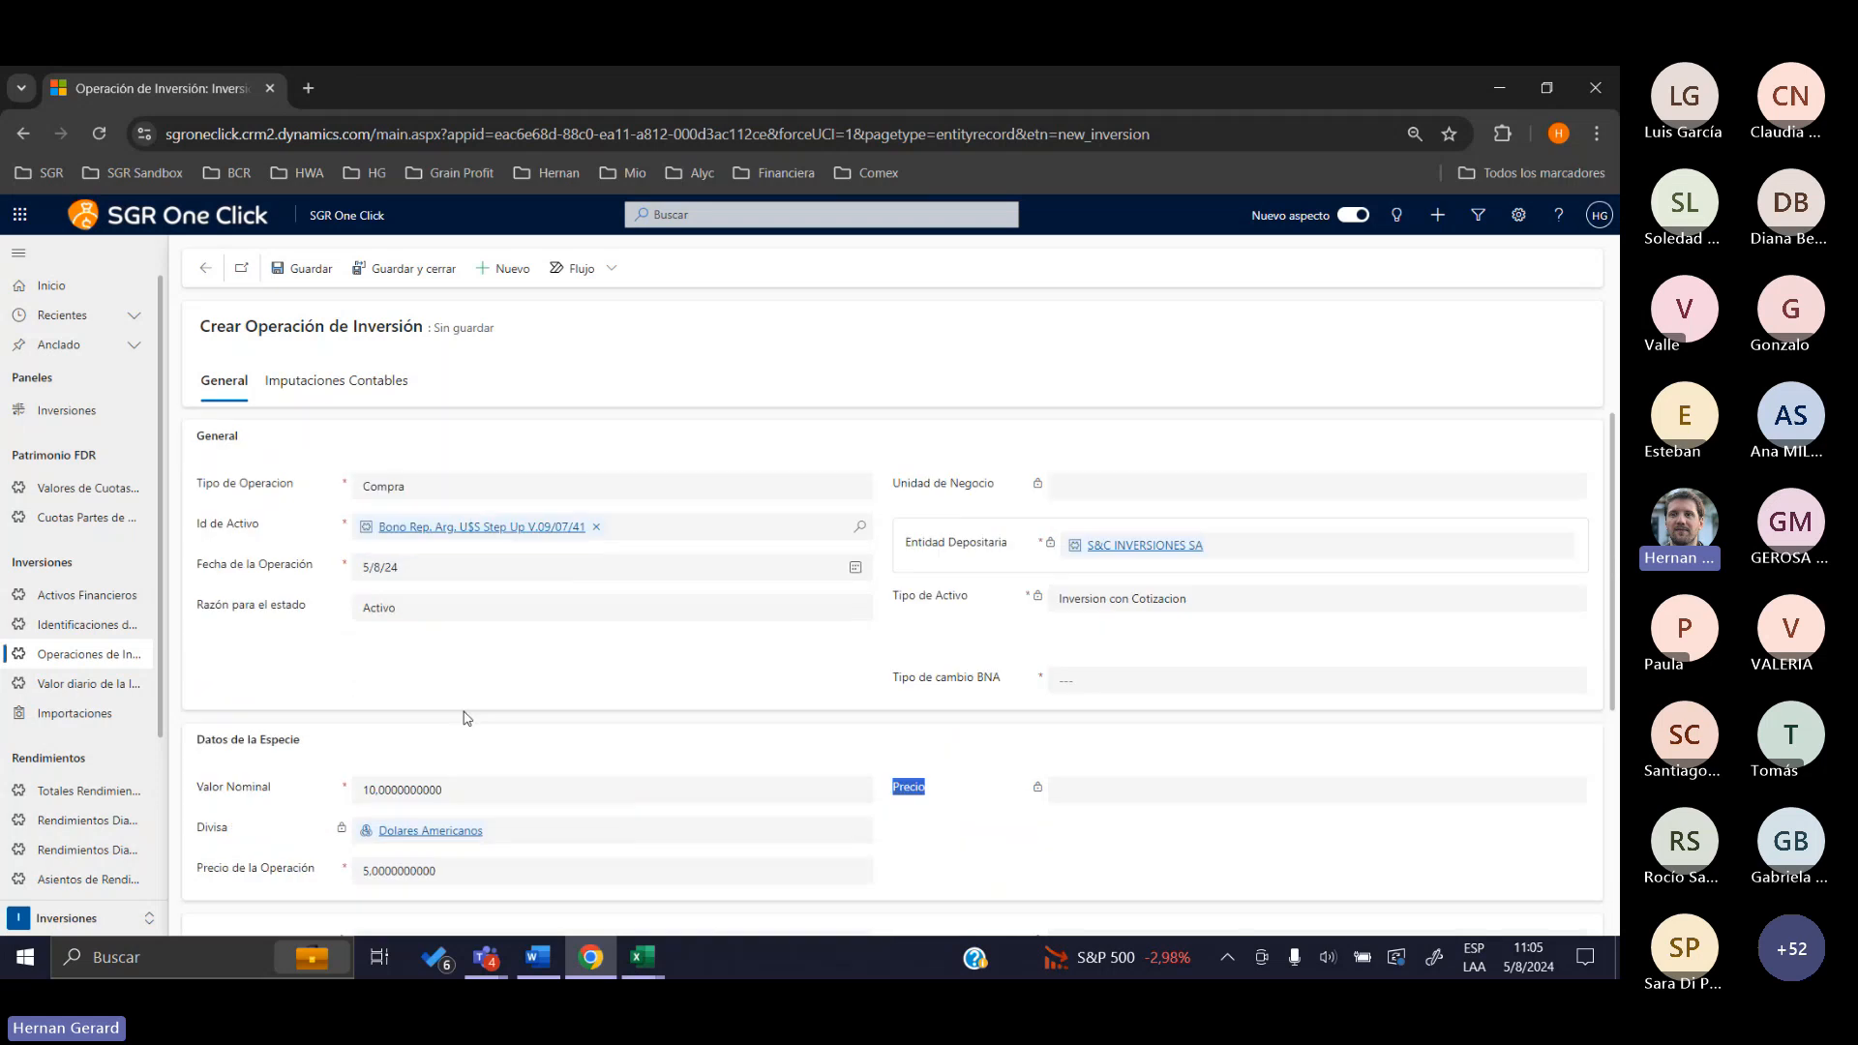
{"action": "scroll", "coordinate": [539, 655], "scroll_direction": "down", "scroll_amount": 4}
{"action": "scroll", "coordinate": [540, 655], "scroll_direction": "up", "scroll_amount": 3}
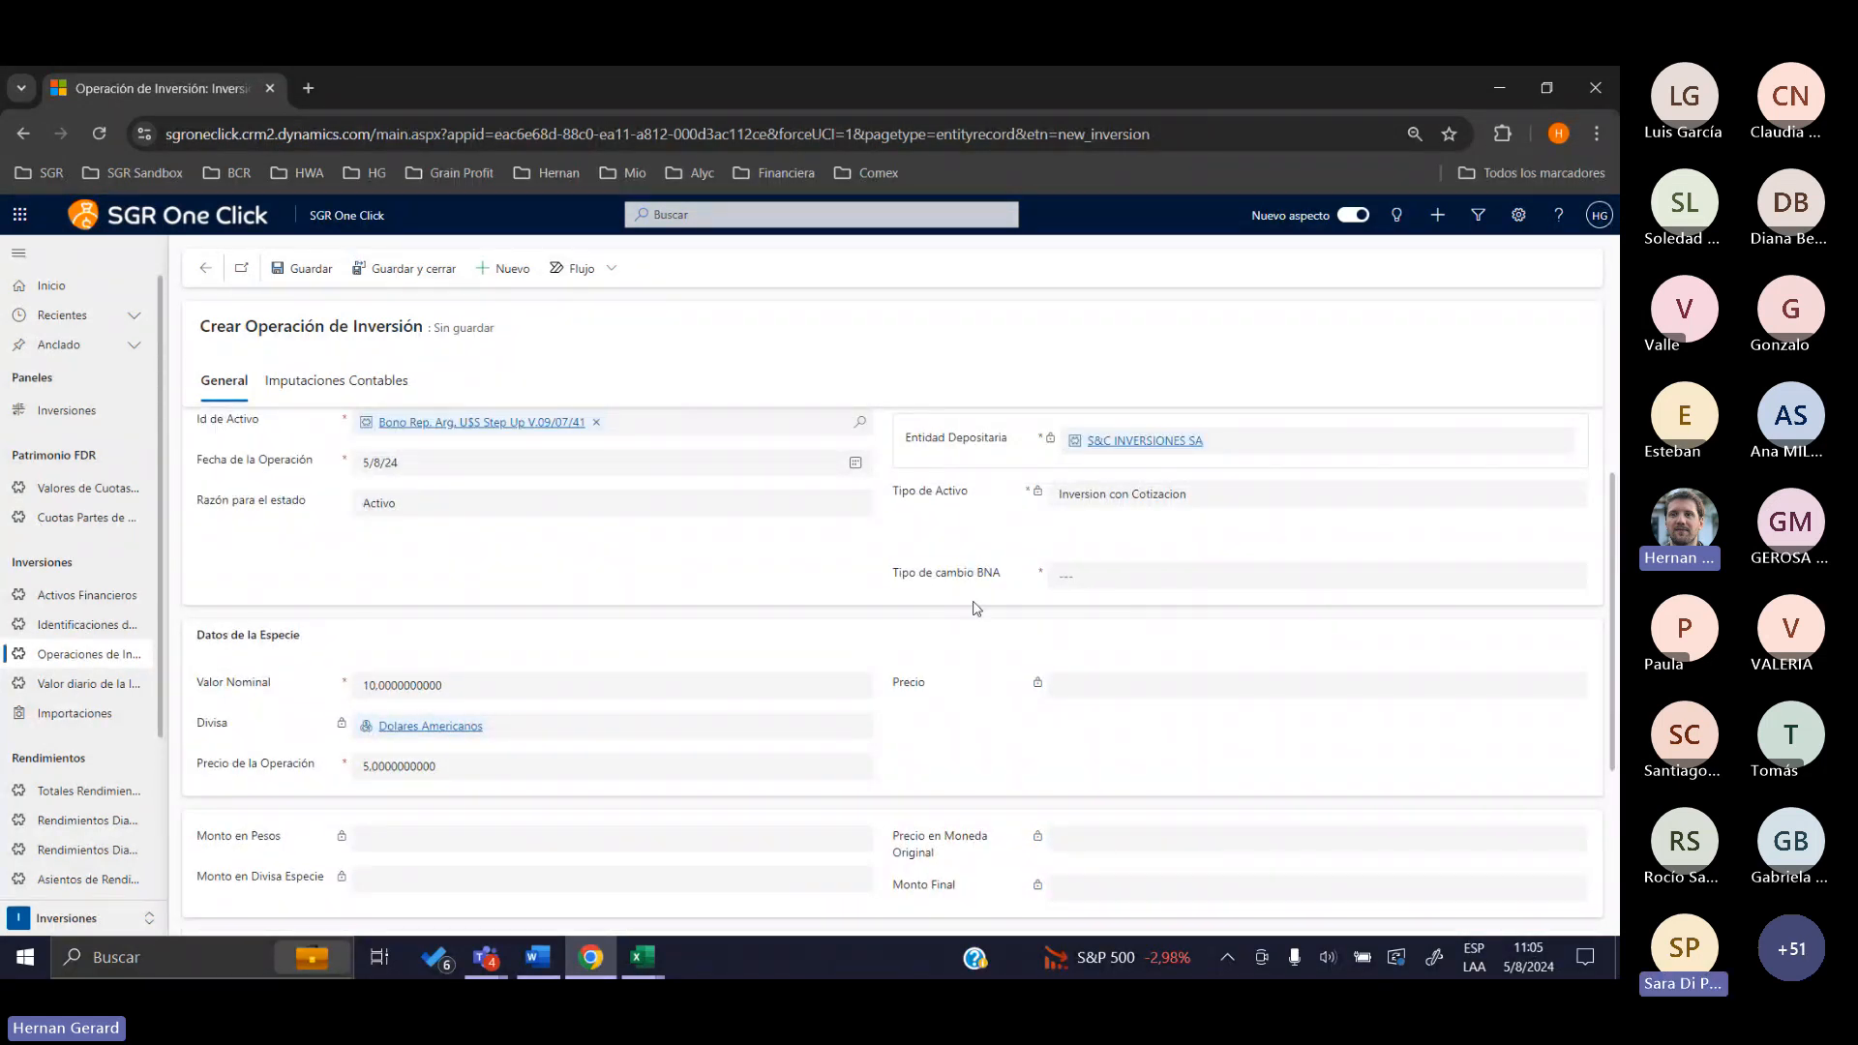
{"action": "scroll", "coordinate": [976, 608], "scroll_direction": "down", "scroll_amount": 3}
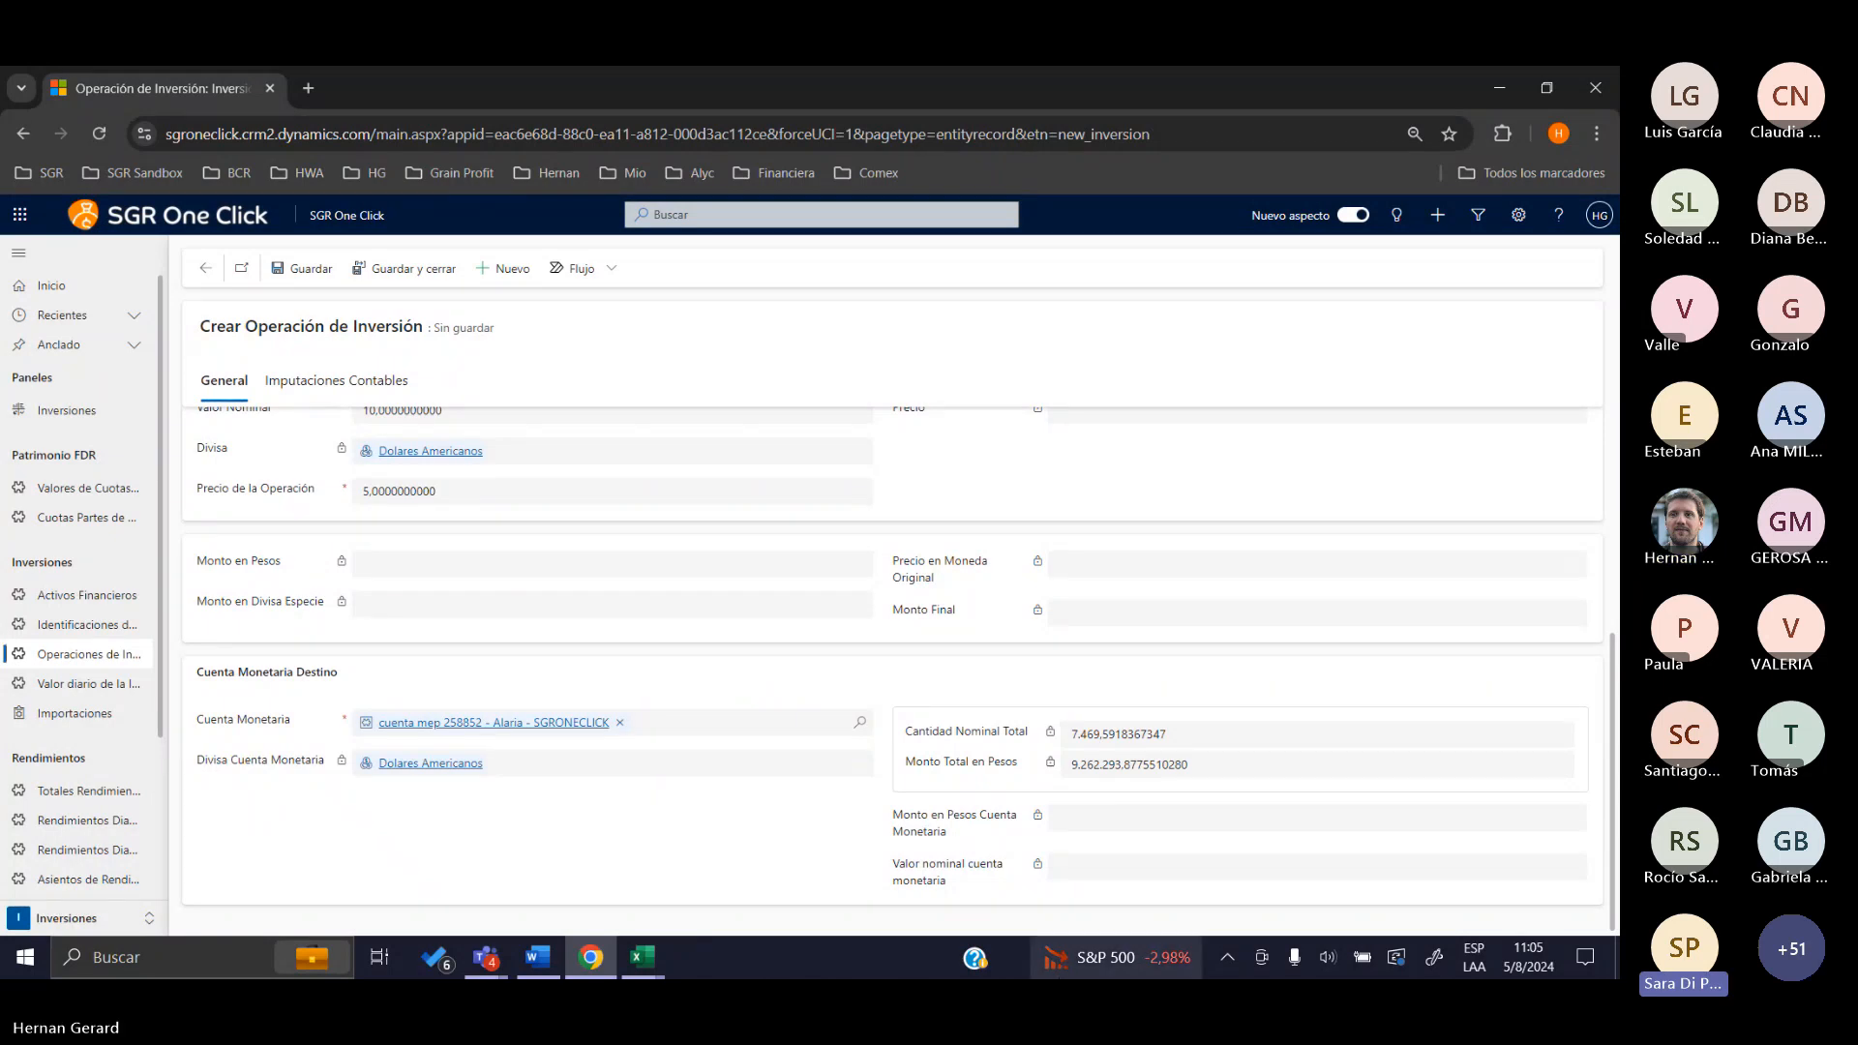
{"action": "scroll", "coordinate": [232, 500], "scroll_direction": "up", "scroll_amount": 2}
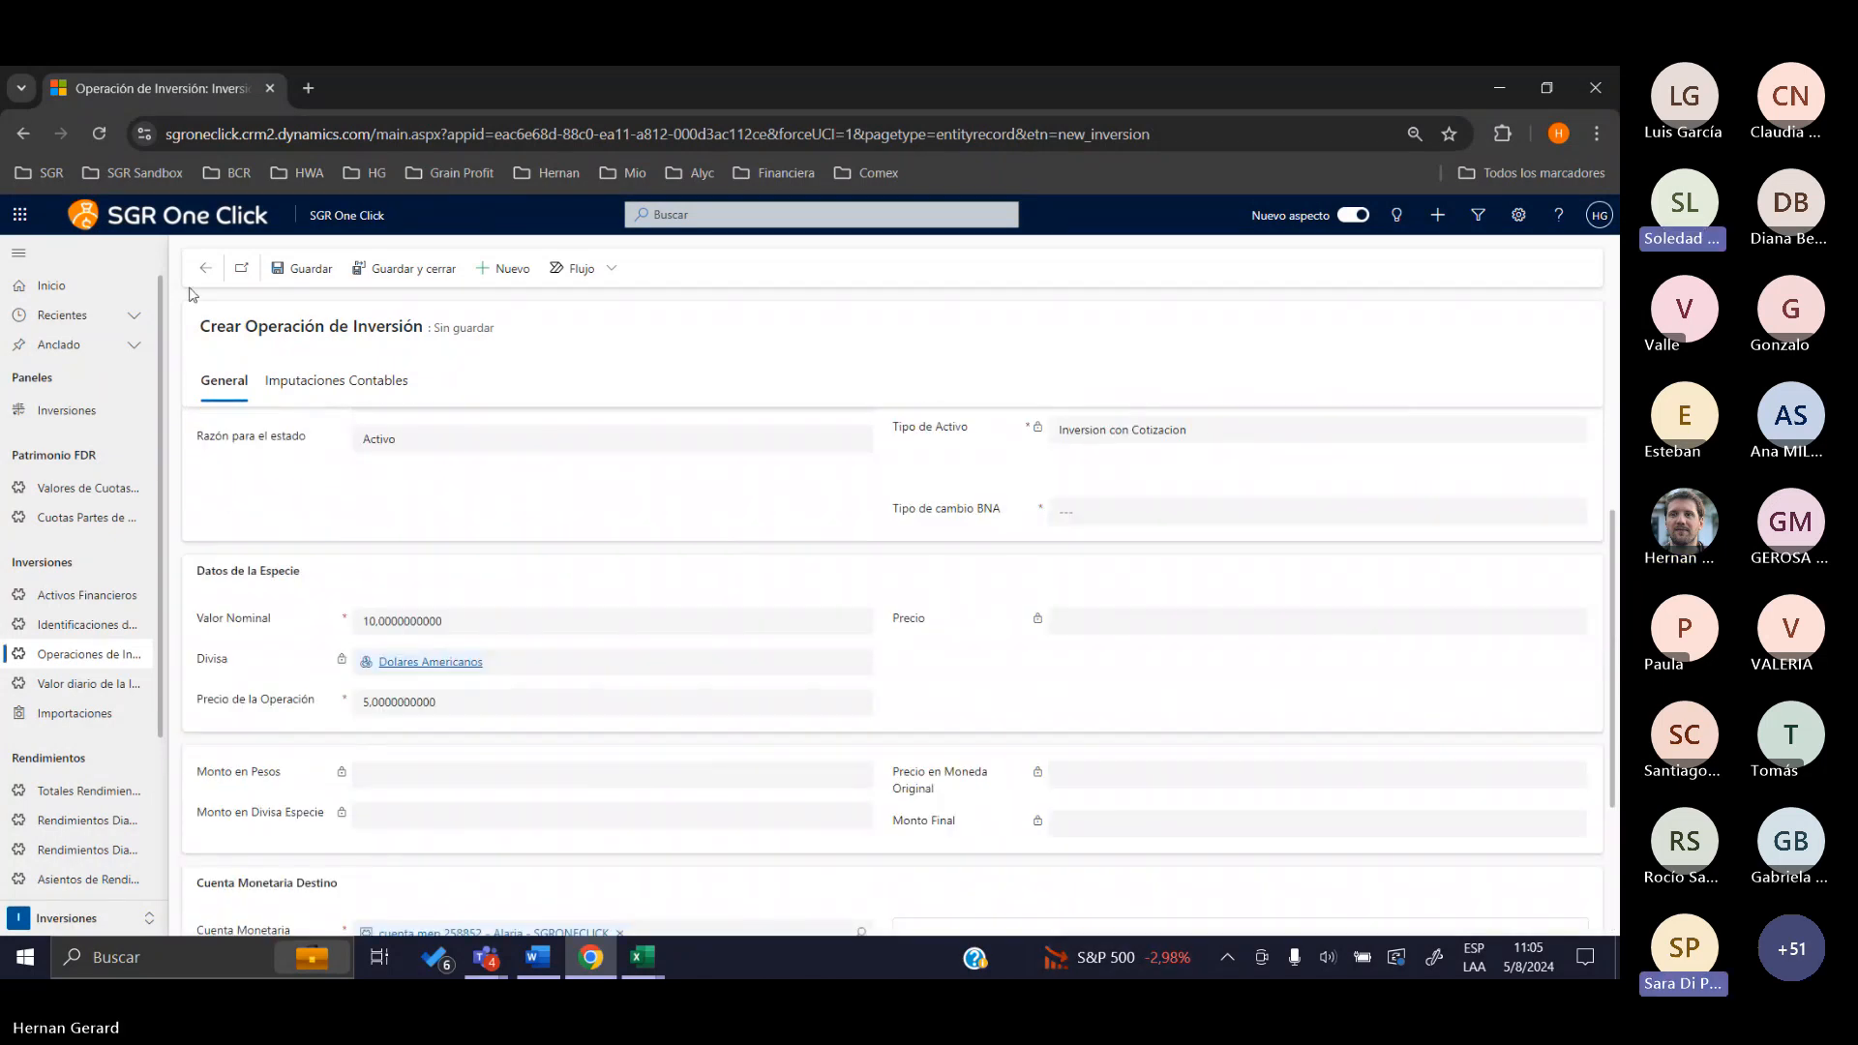
{"action": "scroll", "coordinate": [316, 443], "scroll_direction": "up", "scroll_amount": 2}
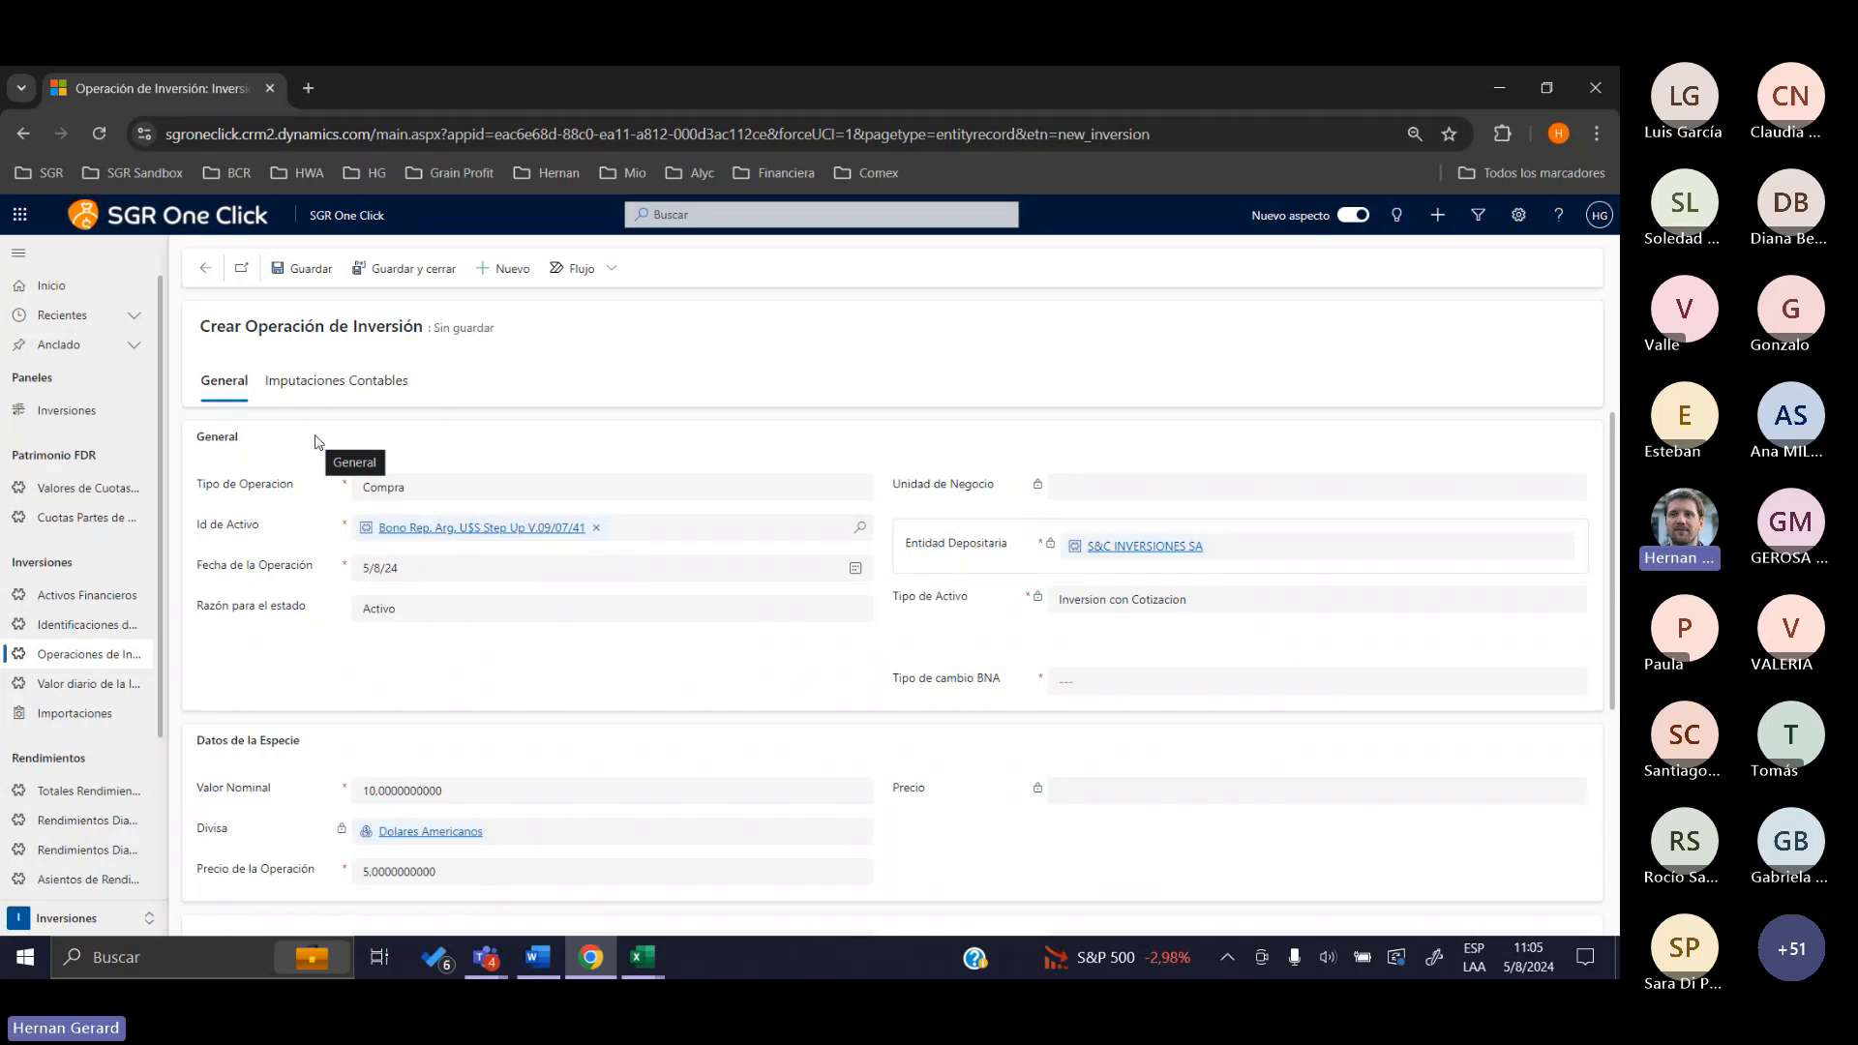
{"action": "scroll", "coordinate": [394, 531], "scroll_direction": "down", "scroll_amount": 4}
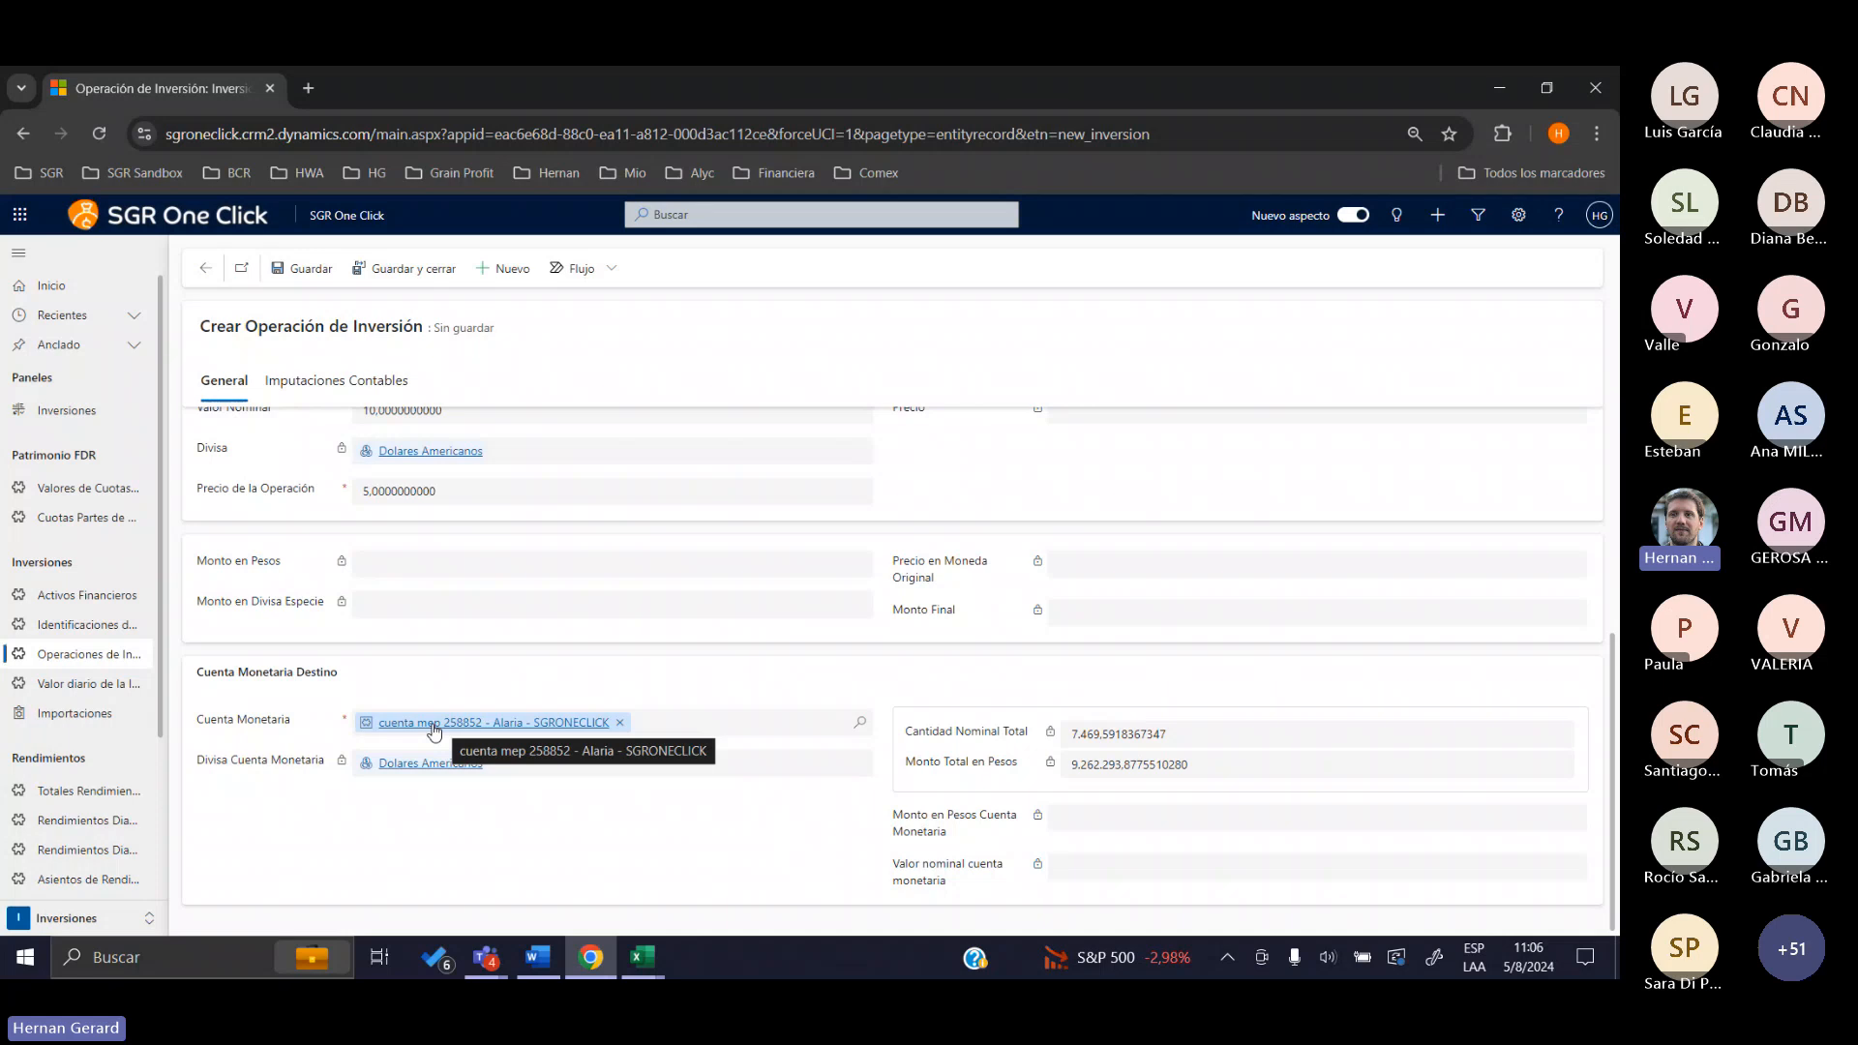
{"action": "scroll", "coordinate": [1009, 639], "scroll_direction": "up", "scroll_amount": 3}
{"action": "left_click_drag", "start_coordinate": [1003, 510], "coordinate": [901, 523]}
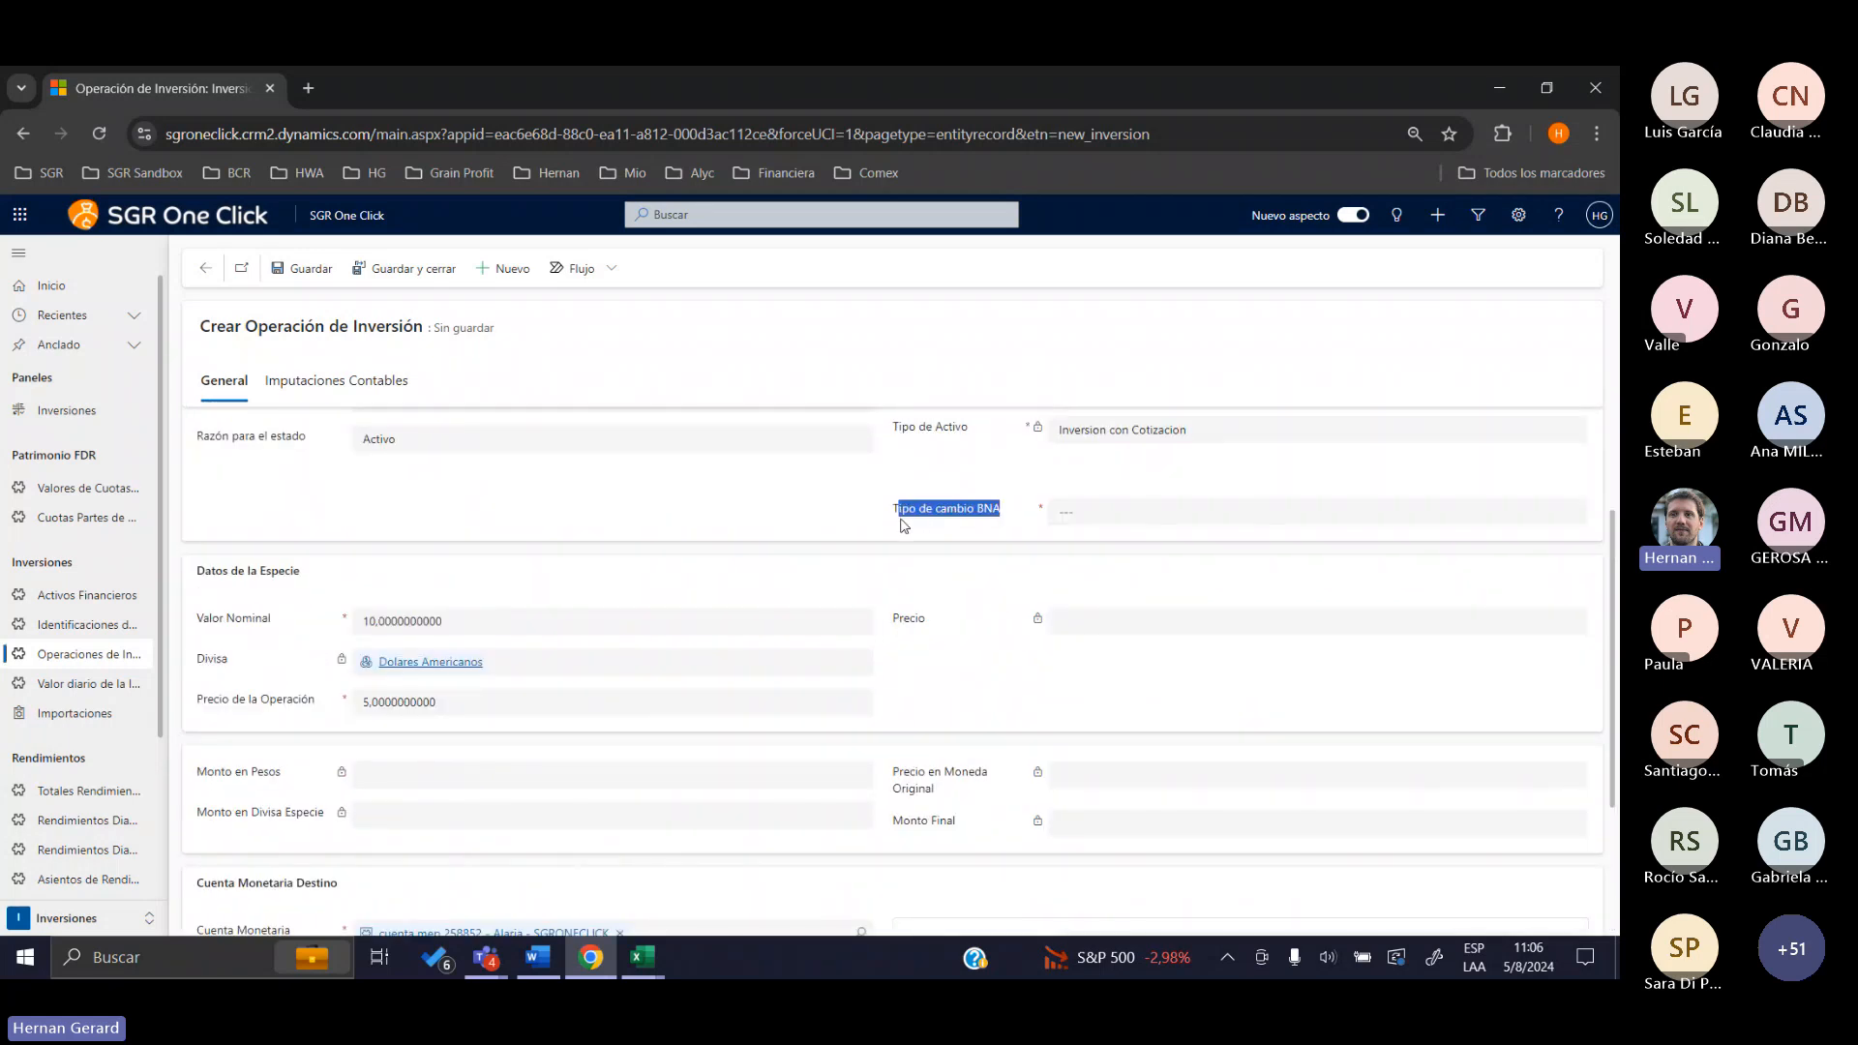
{"action": "scroll", "coordinate": [900, 580], "scroll_direction": "down", "scroll_amount": 3}
Open the Alaria cuenta mep account, discarding the unsaved purchase, and check Tipo de Especie on its linked Activo Financiero
{"action": "left_click", "coordinate": [512, 728]}
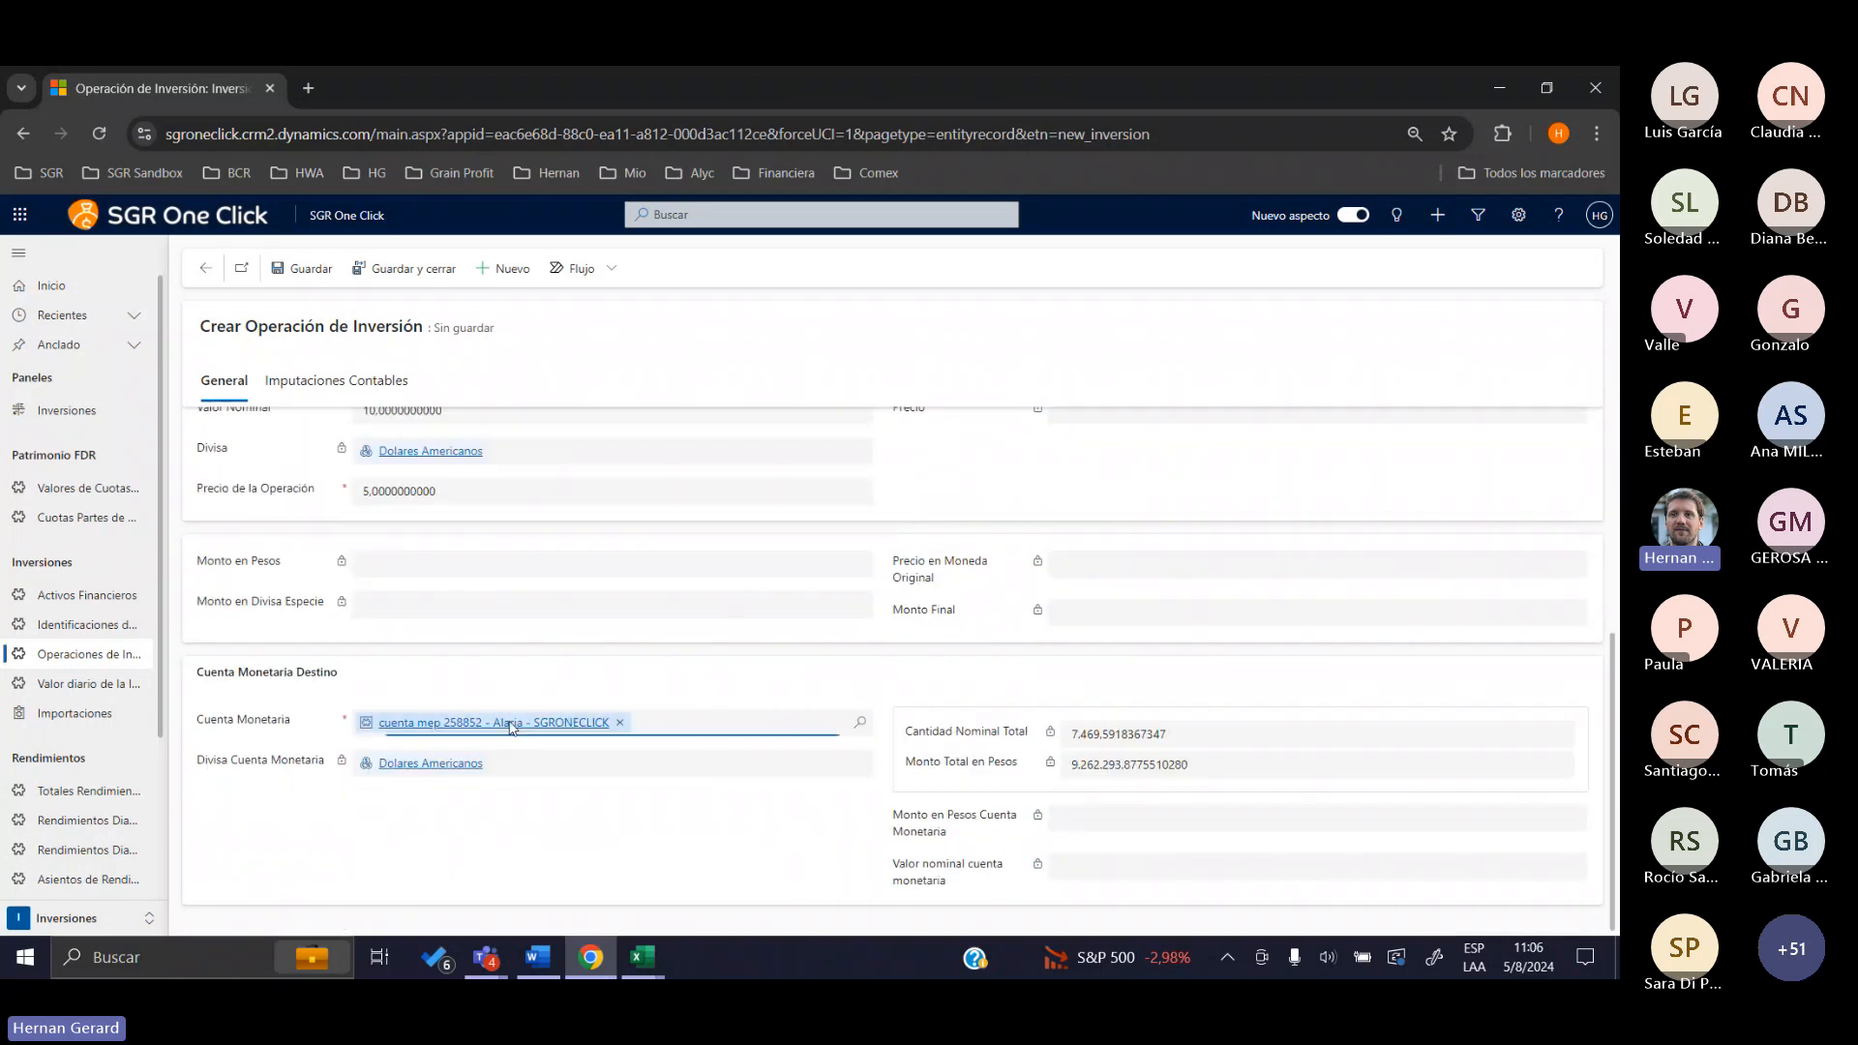
{"action": "left_click", "coordinate": [898, 624]}
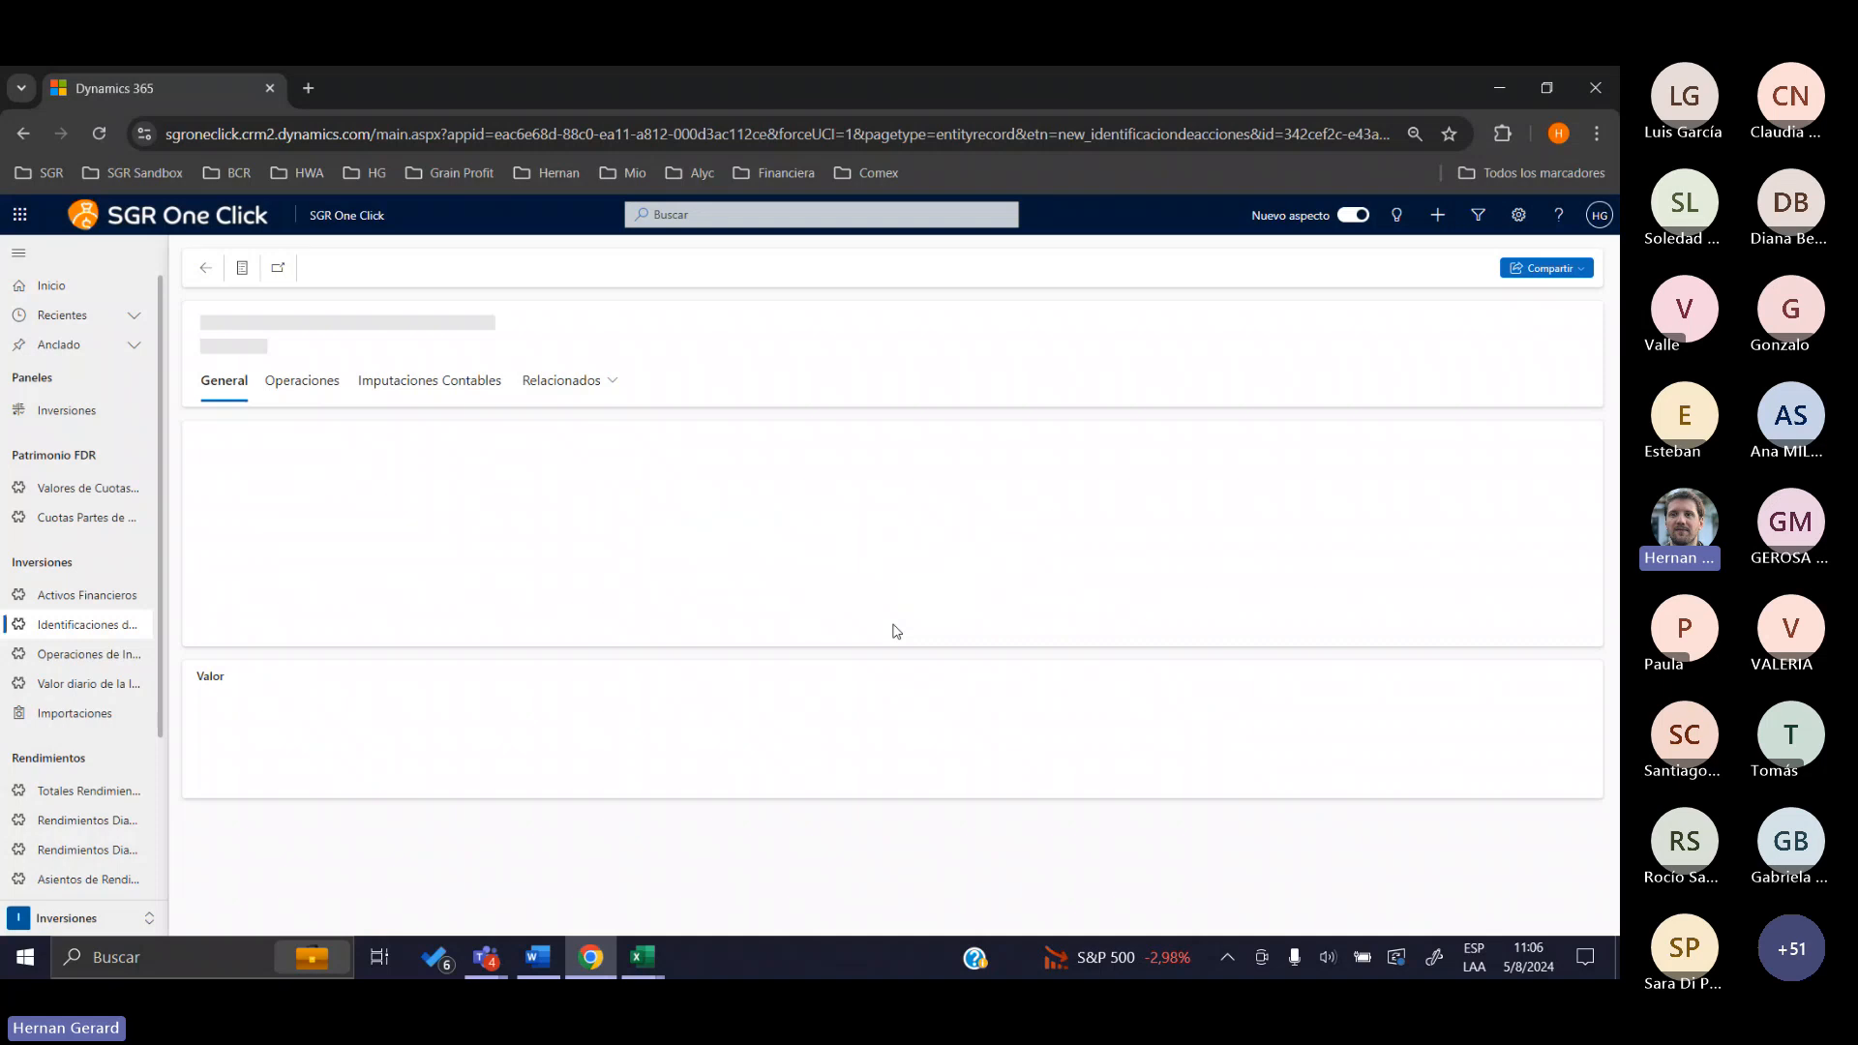
{"action": "left_click", "coordinate": [429, 496]}
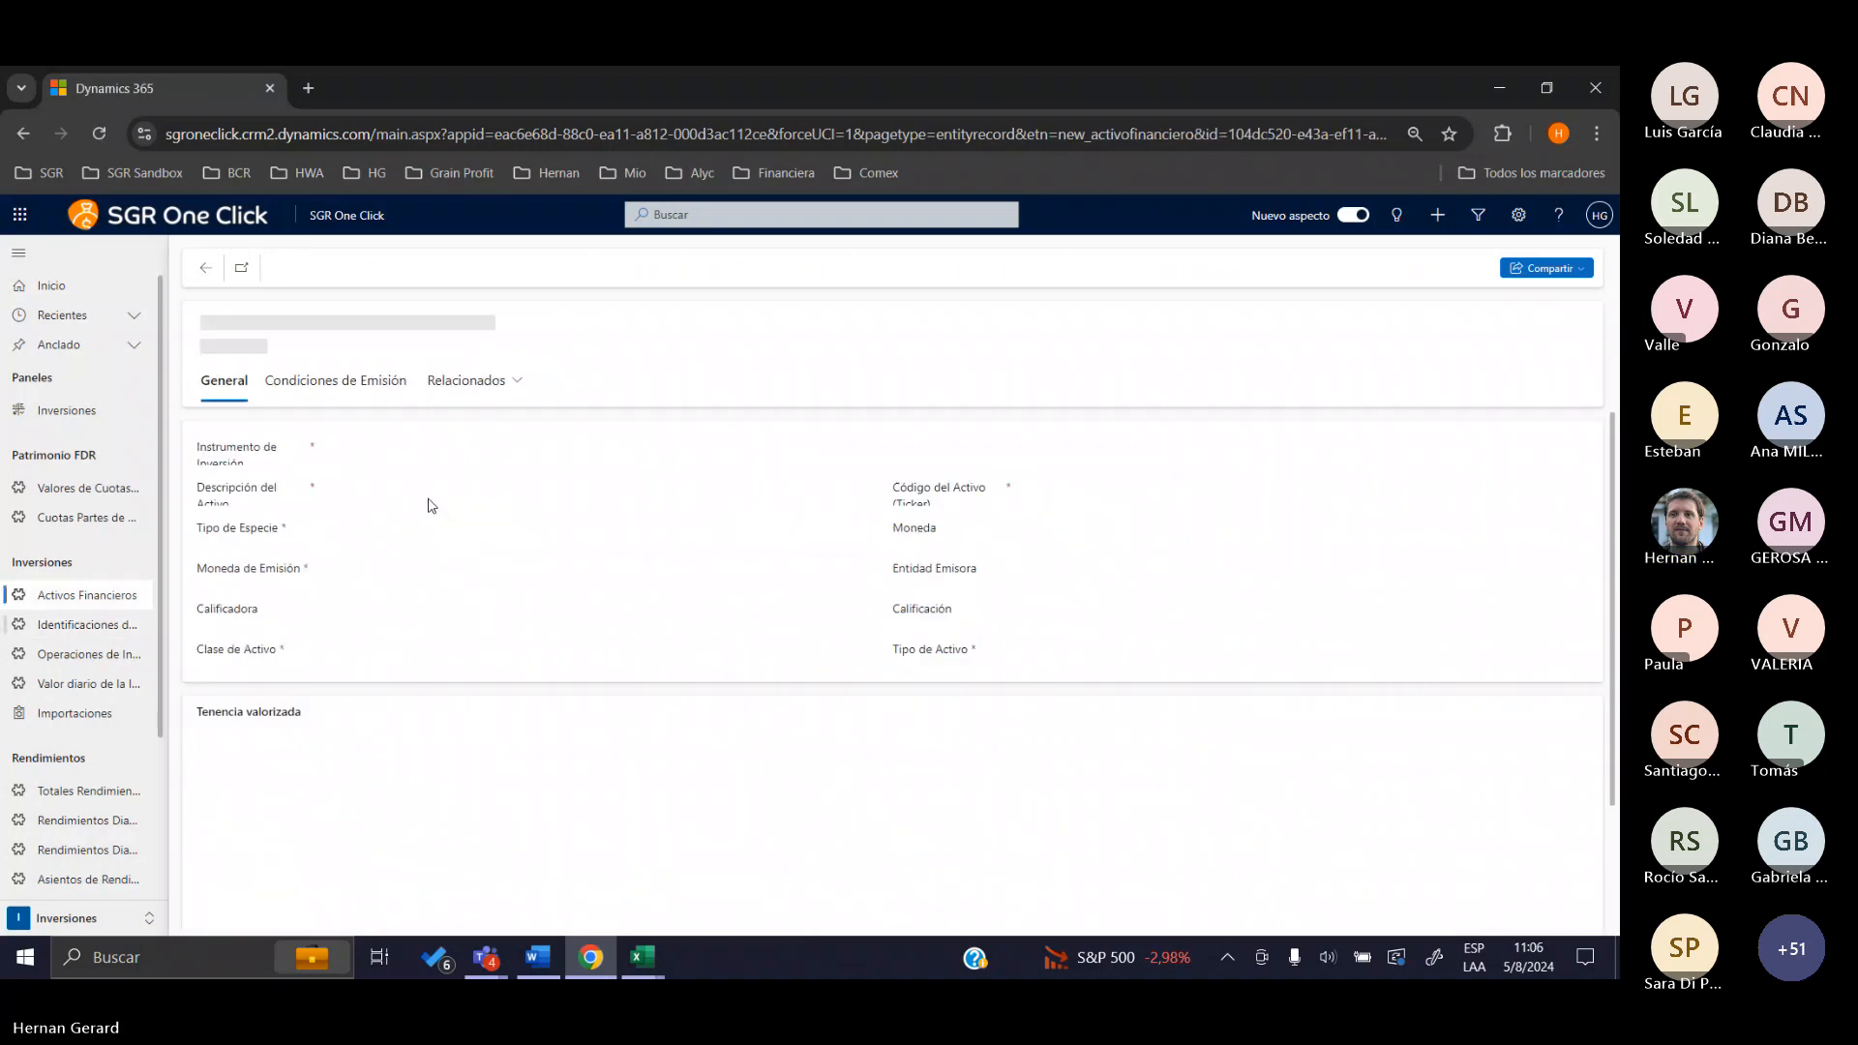
{"action": "left_click_drag", "start_coordinate": [280, 528], "coordinate": [198, 532]}
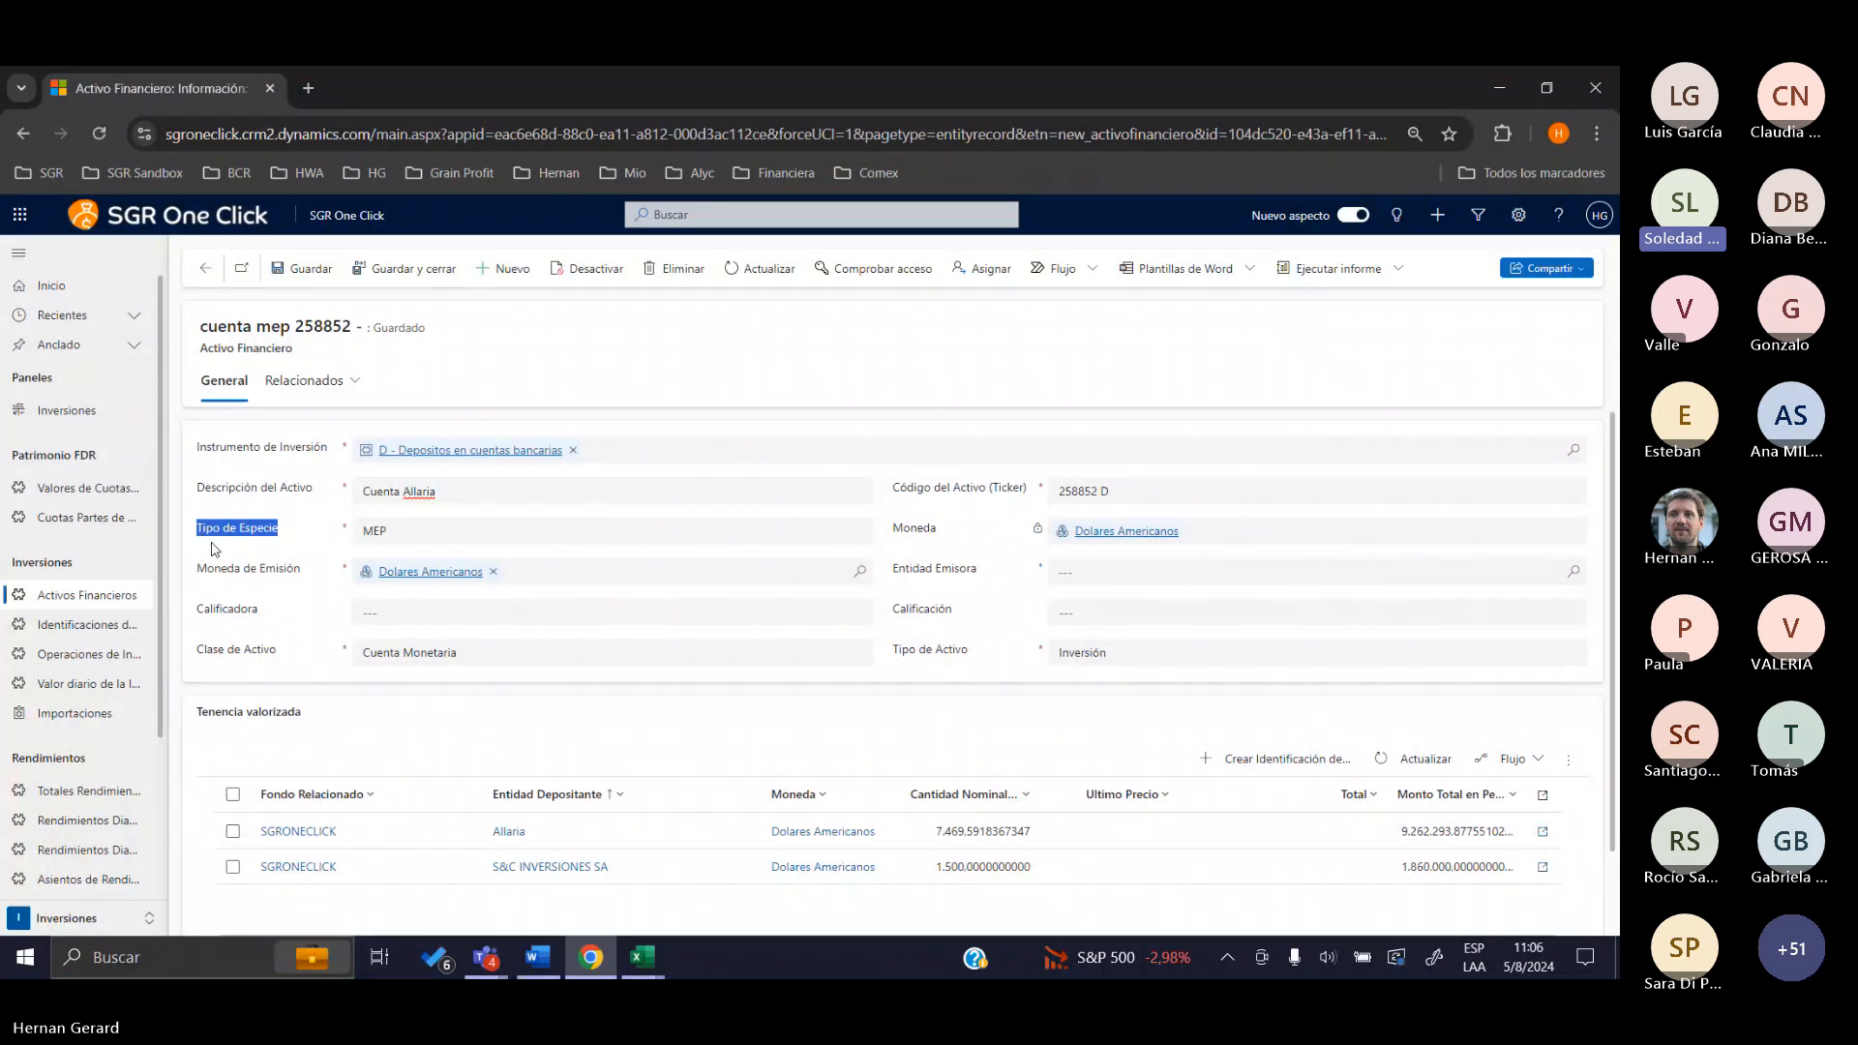
Leave the account records and discard the blank investment operation to return to the bond's operations list
{"action": "left_click", "coordinate": [205, 268]}
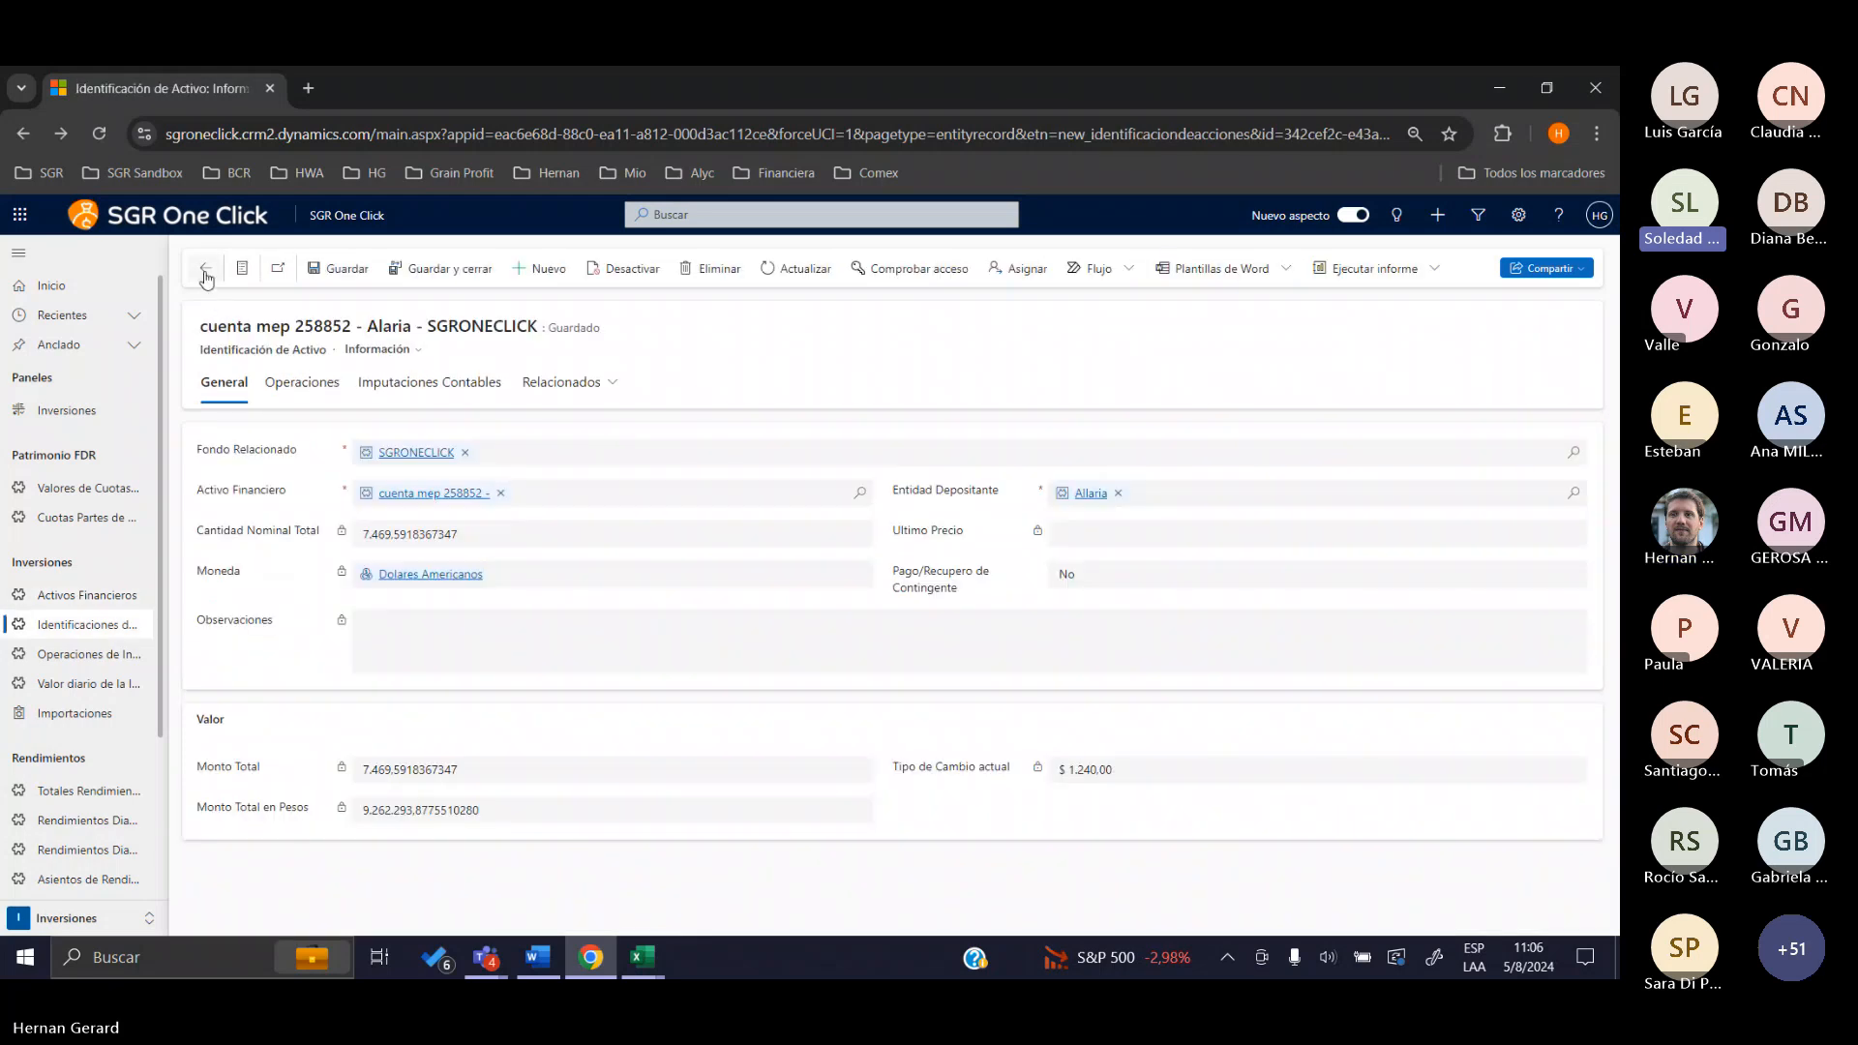
{"action": "left_click", "coordinate": [206, 276]}
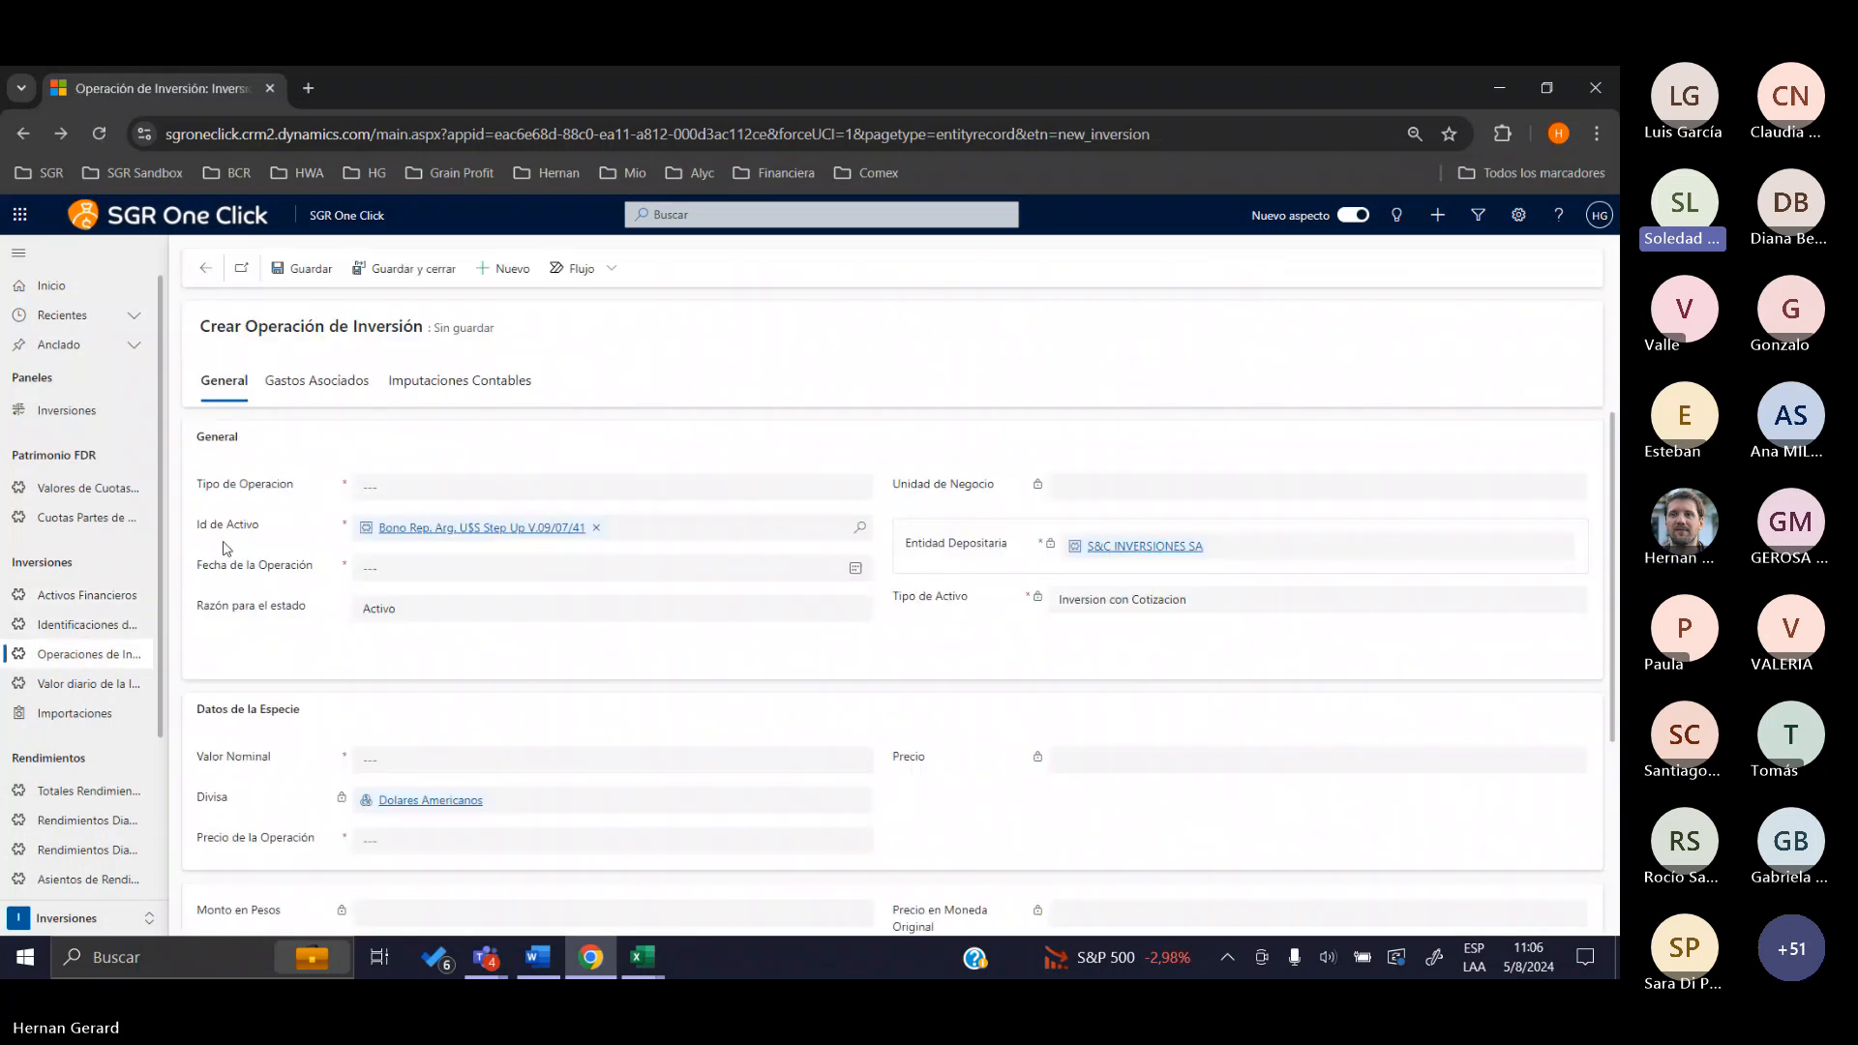
{"action": "scroll", "coordinate": [232, 556], "scroll_direction": "down", "scroll_amount": 4}
{"action": "scroll", "coordinate": [250, 571], "scroll_direction": "up", "scroll_amount": 4}
{"action": "left_click", "coordinate": [432, 528]}
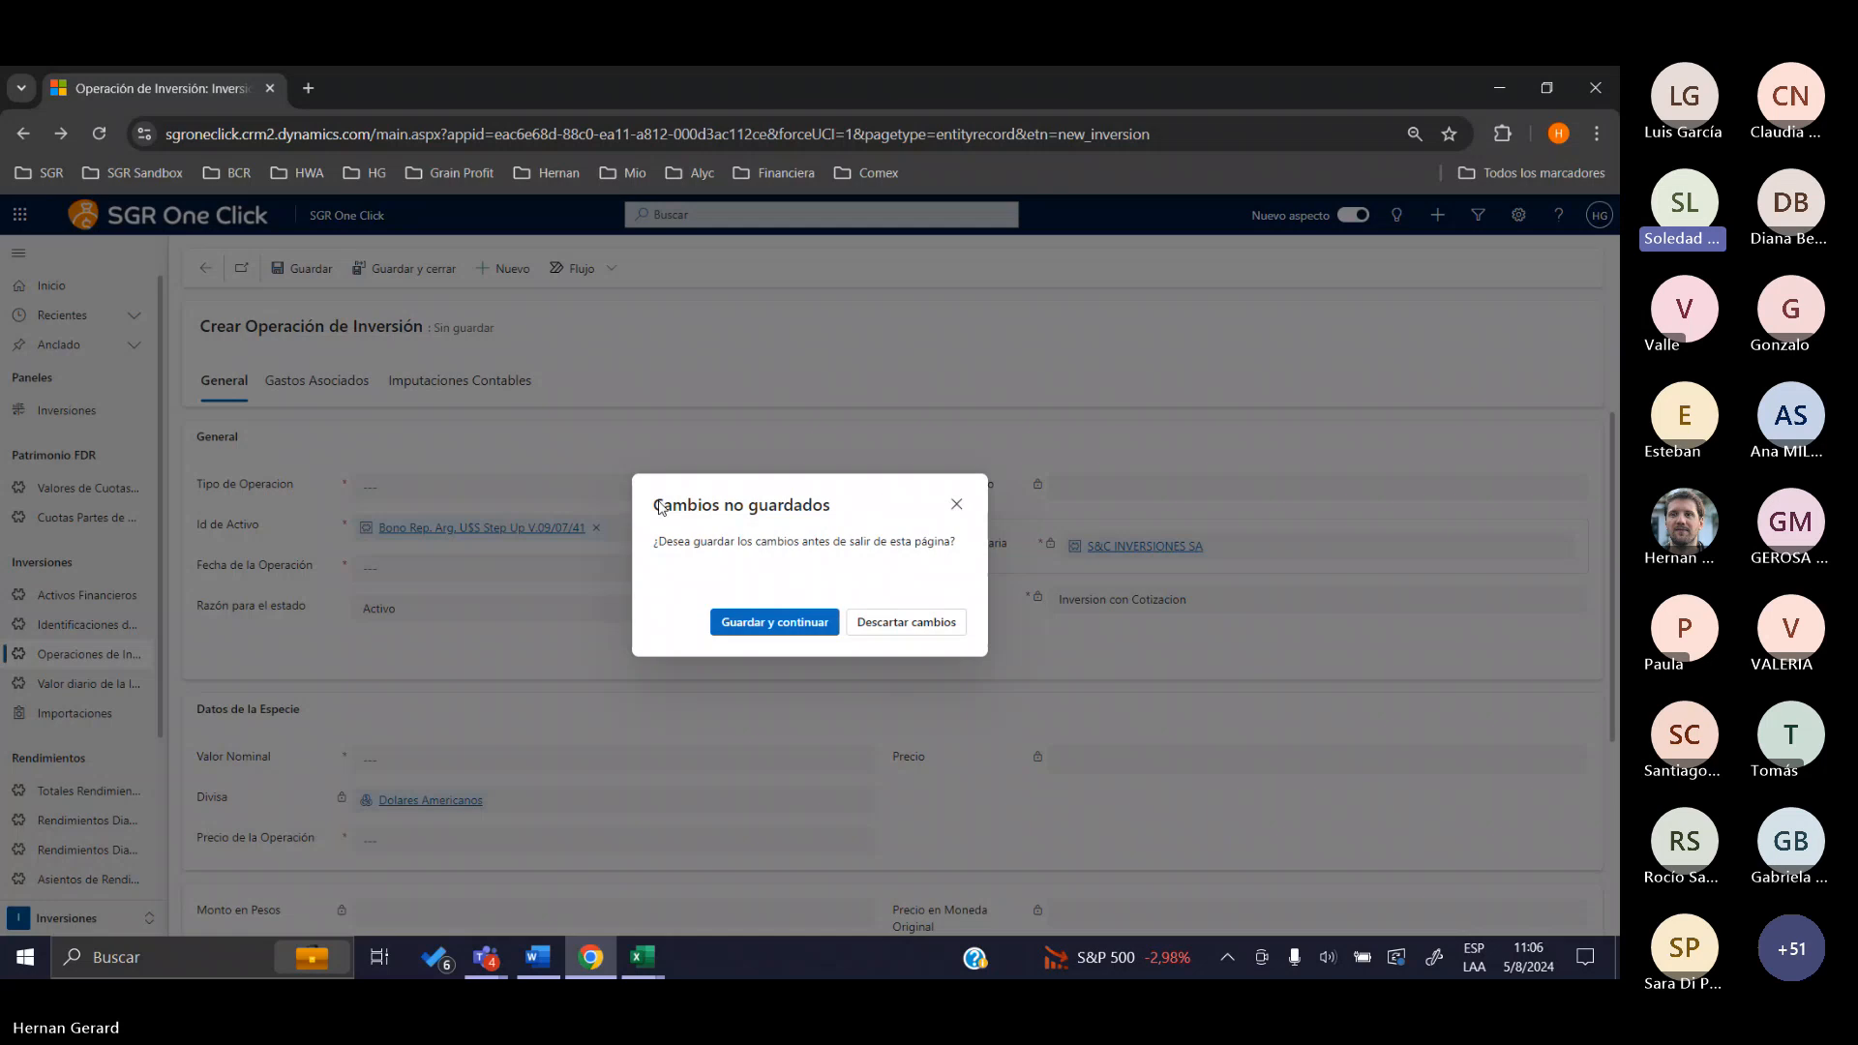
{"action": "left_click", "coordinate": [956, 504]}
{"action": "left_click", "coordinate": [205, 268]}
{"action": "left_click", "coordinate": [876, 624]}
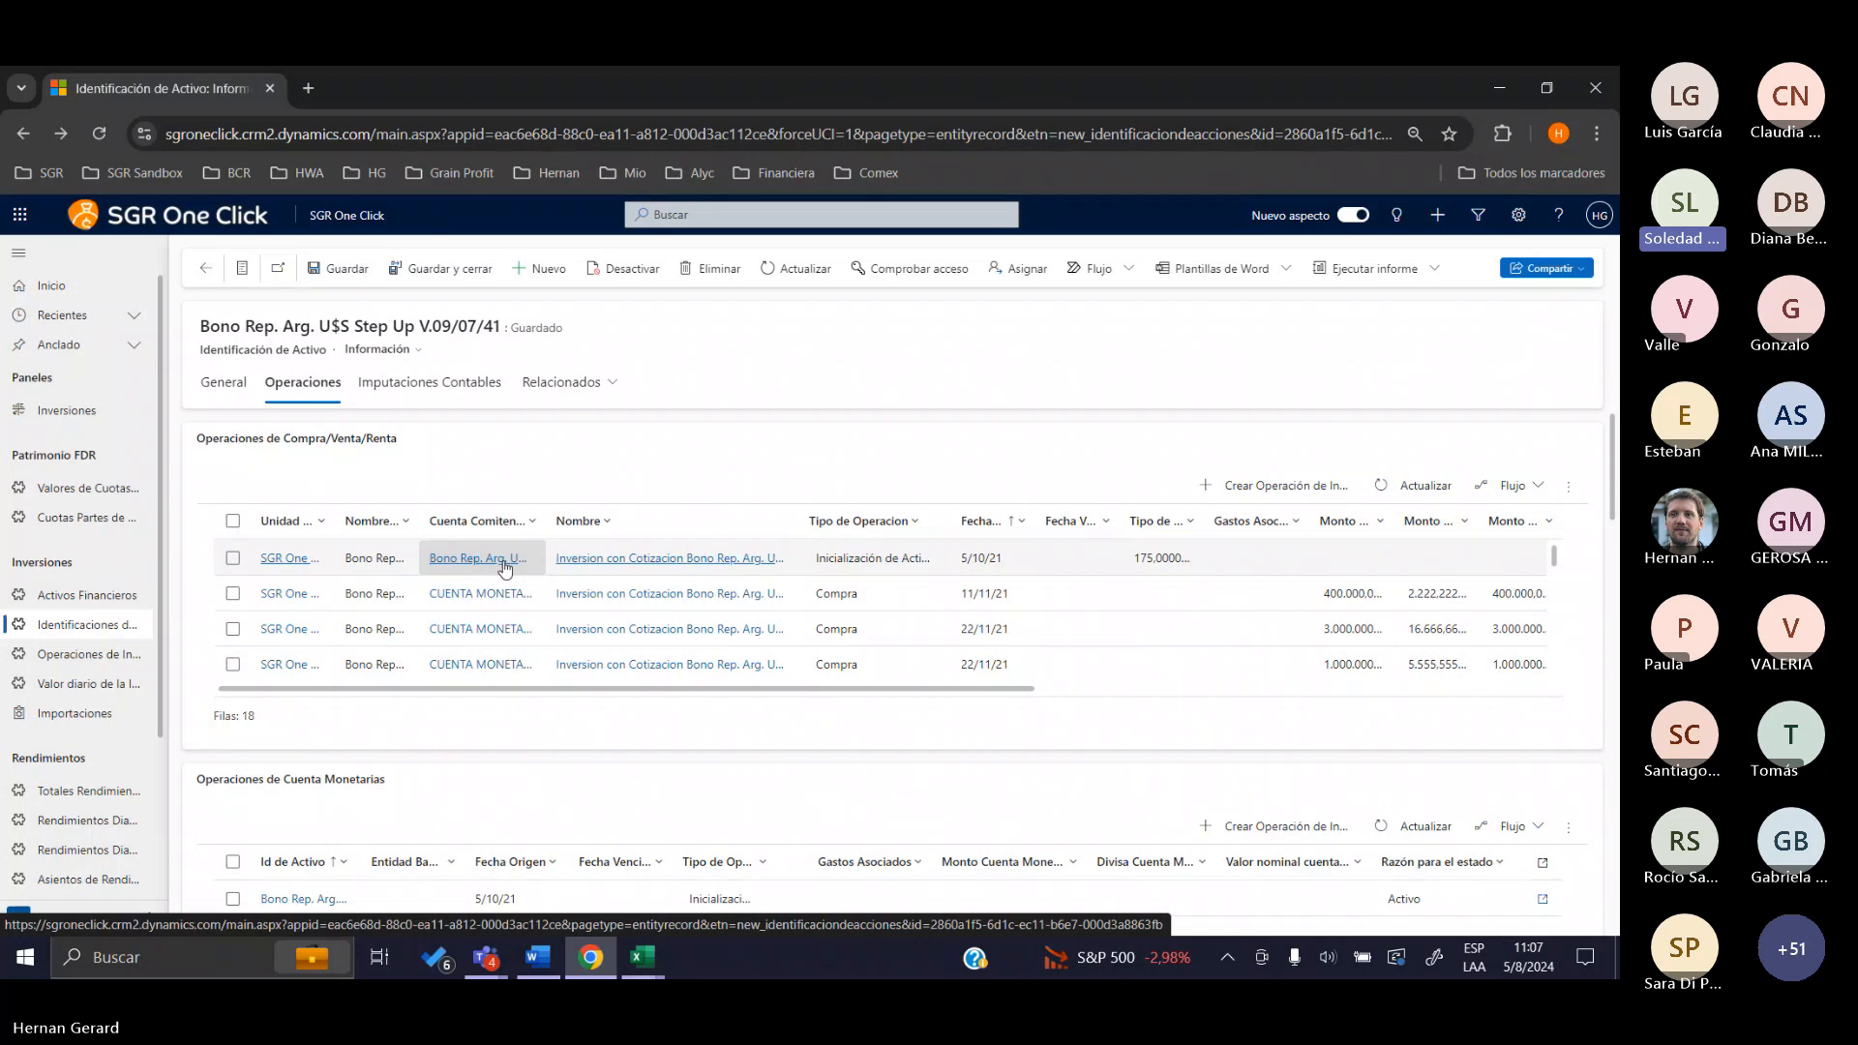
Open the bond's 11/11/21 purchase, review its Datos de la Especie and general data, and return to the operations list
{"action": "double_click", "coordinate": [1075, 593]}
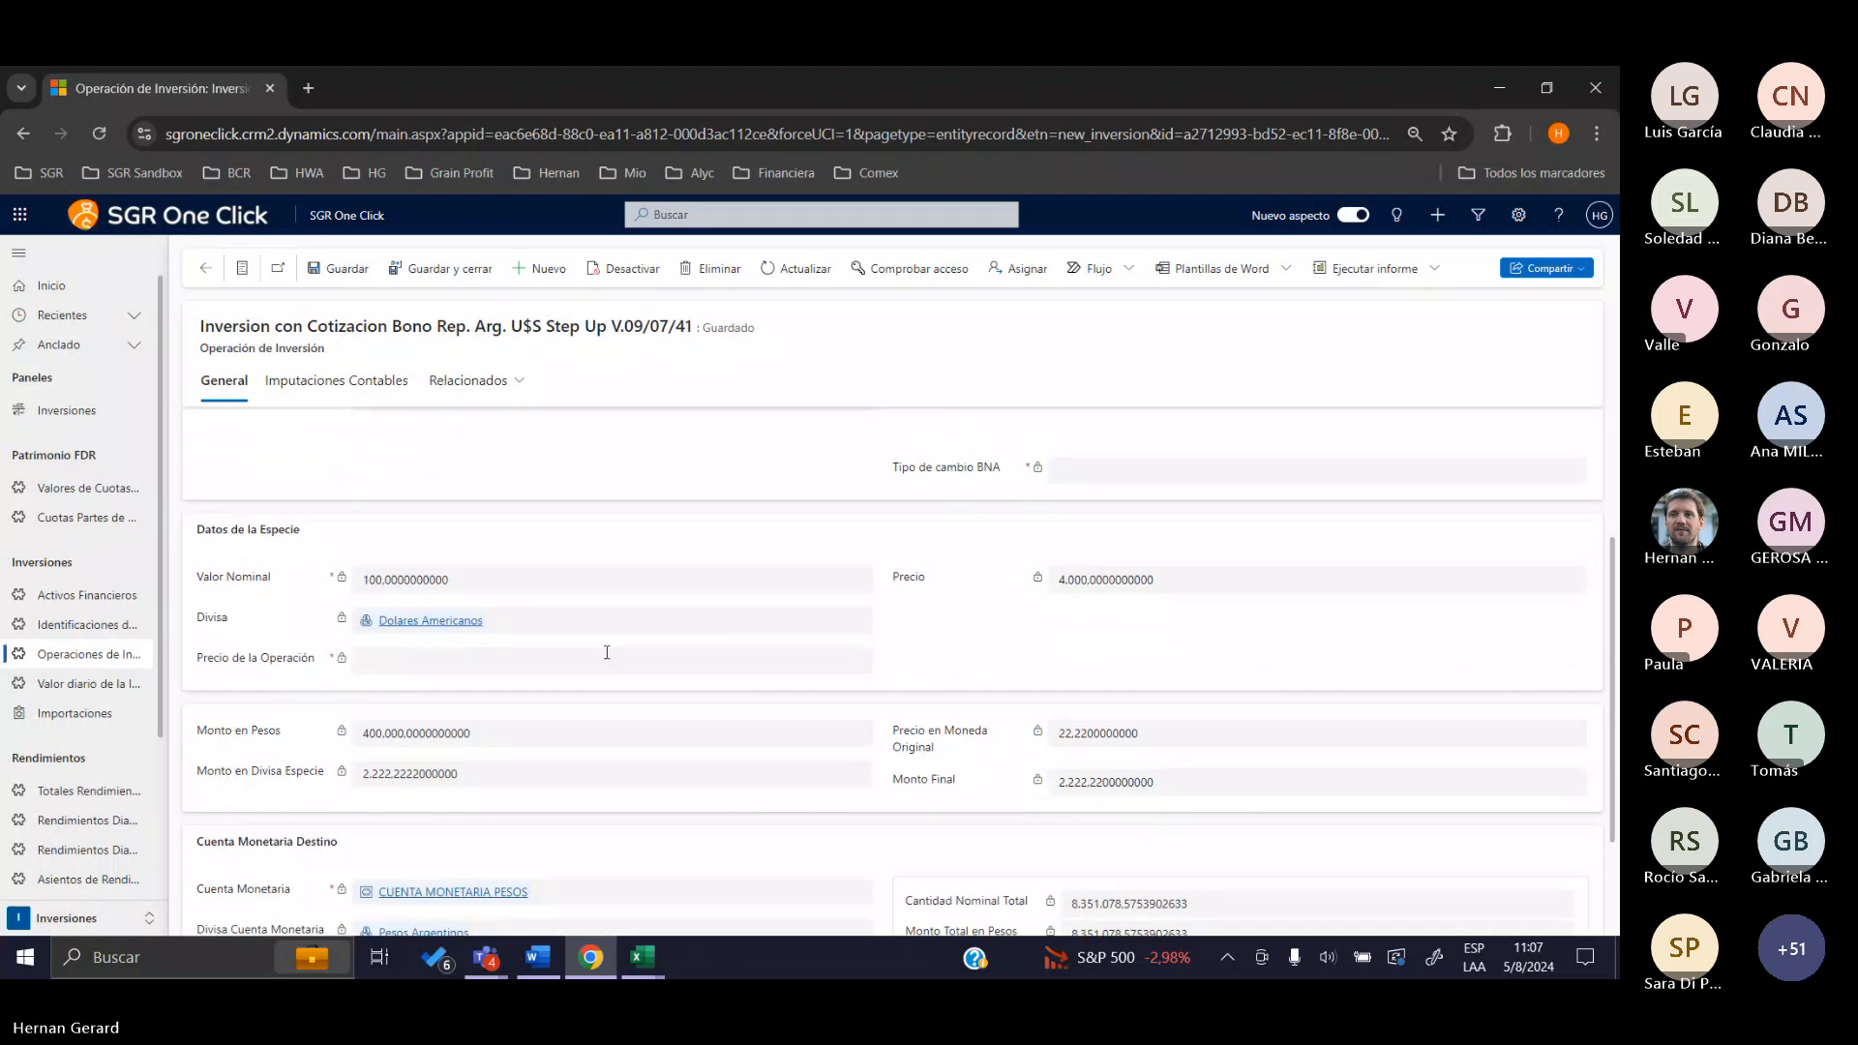
{"action": "scroll", "coordinate": [689, 572], "scroll_direction": "up", "scroll_amount": 1}
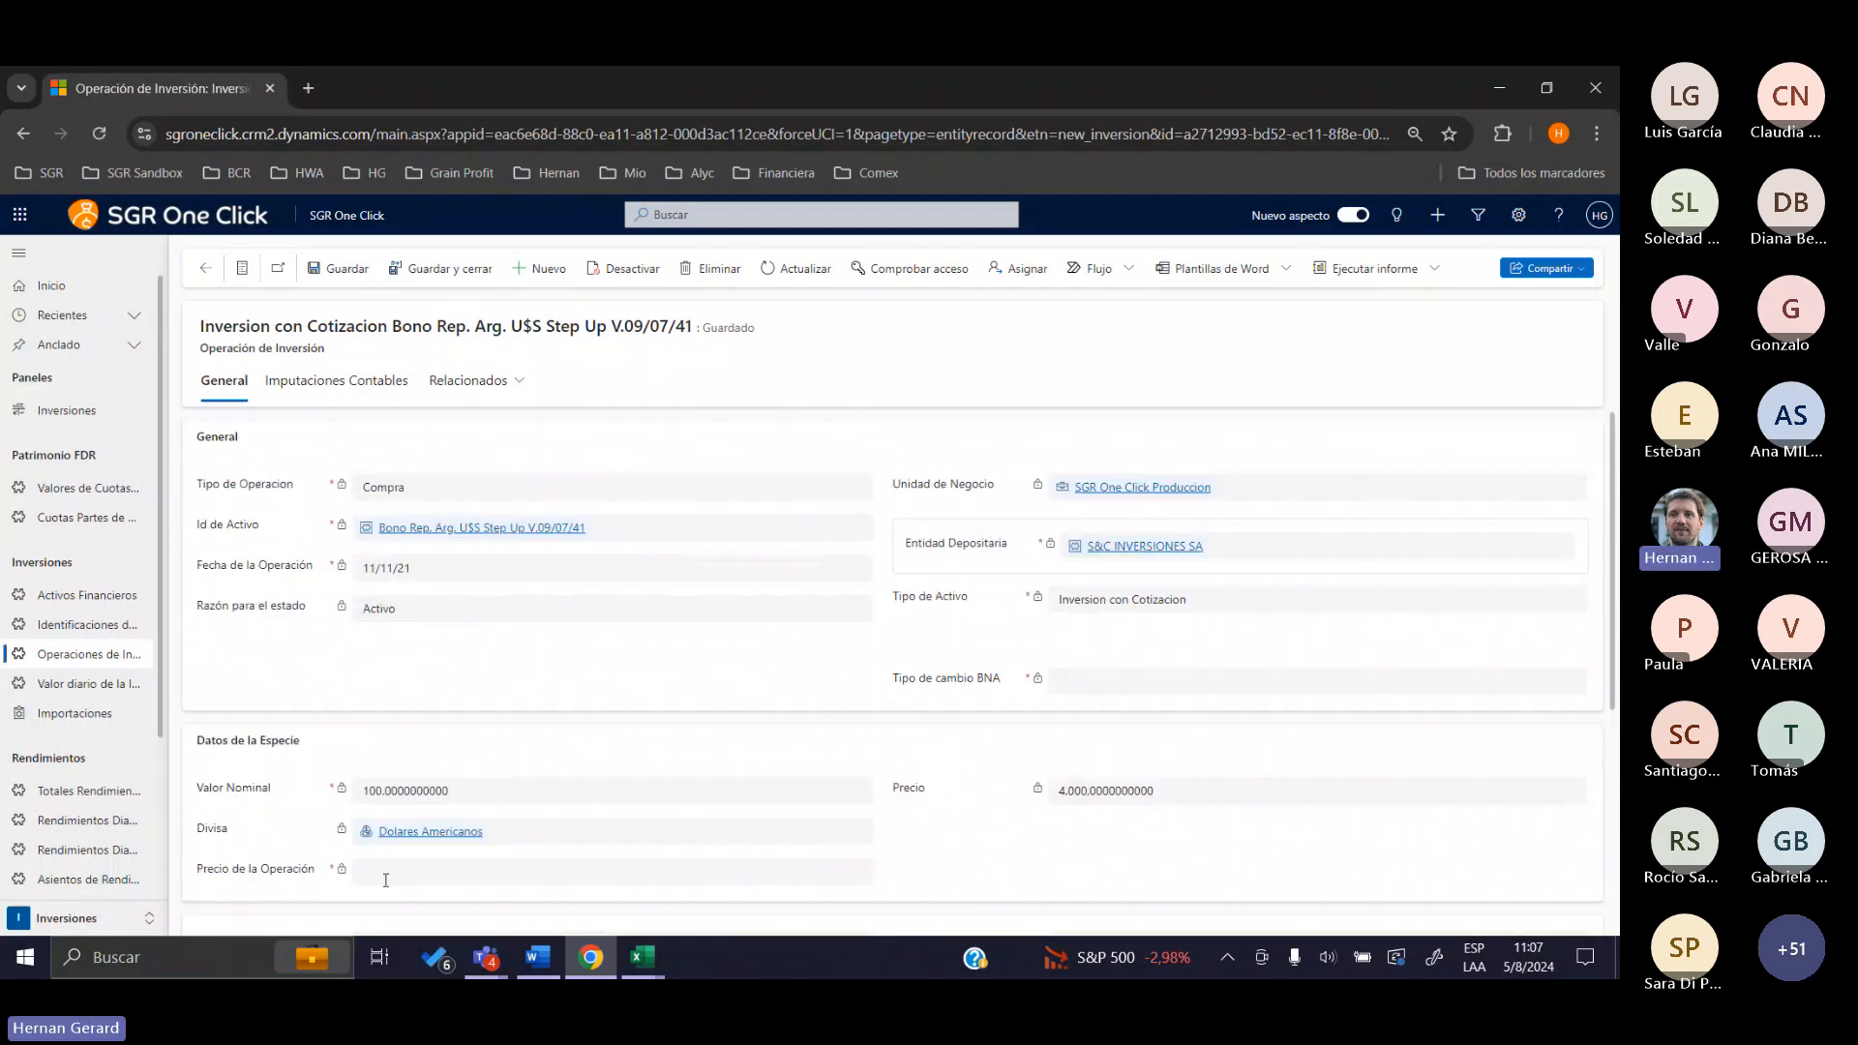
{"action": "left_click", "coordinate": [205, 268]}
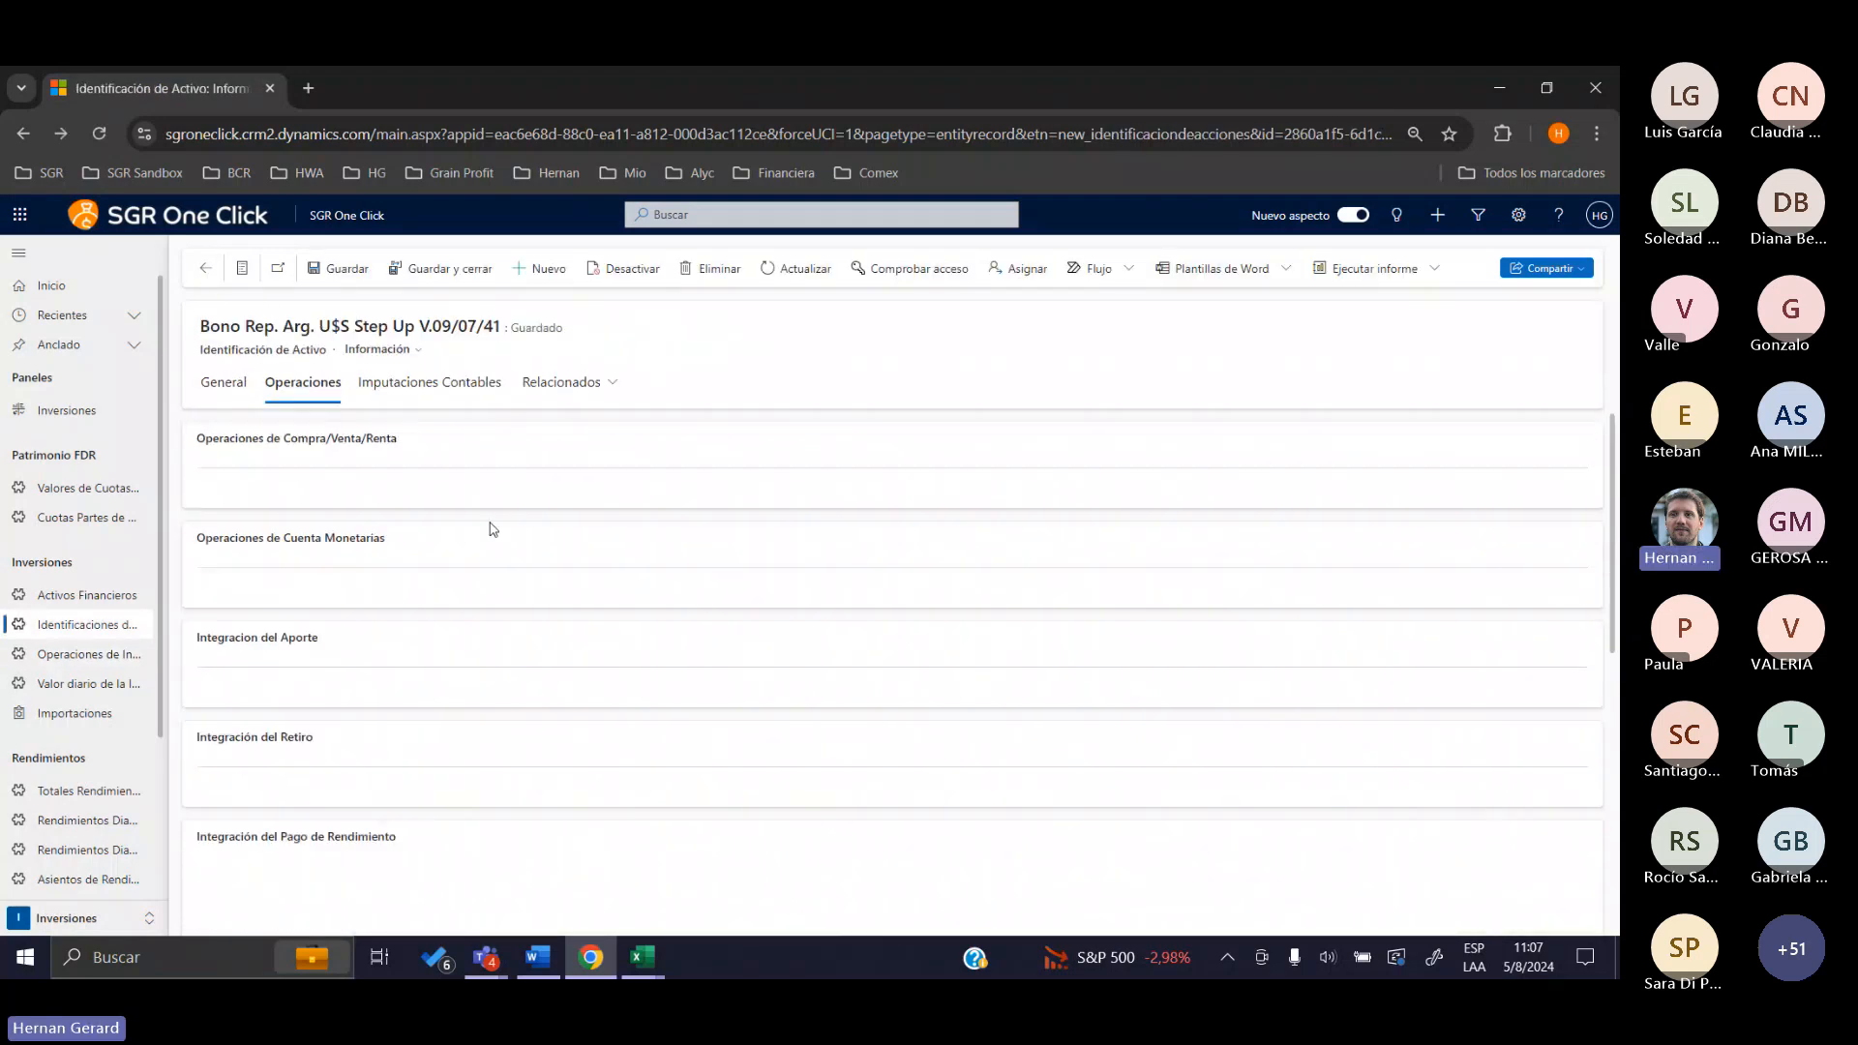
Create a new investment operation for the bond with Tipo de Operacion Compra and Fecha de la Operación 5/8/24
{"action": "left_click", "coordinate": [1273, 486]}
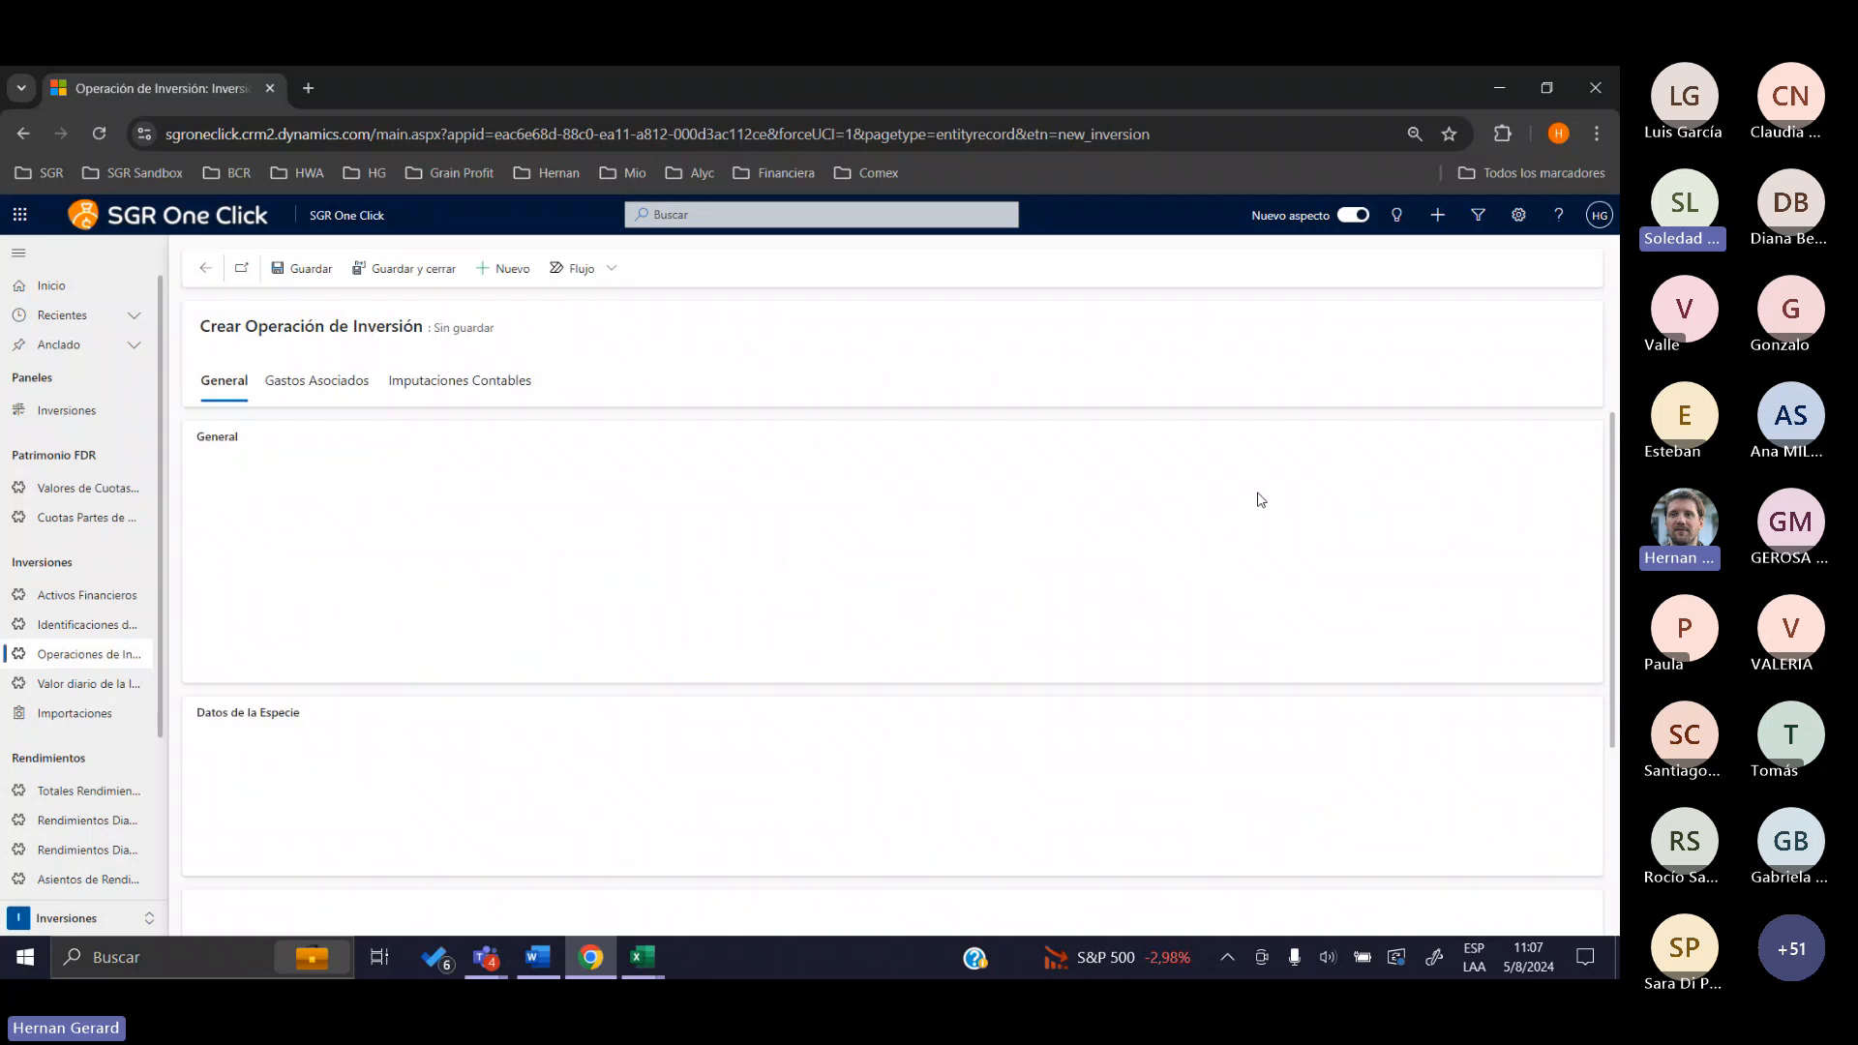
{"action": "left_click", "coordinate": [601, 489]}
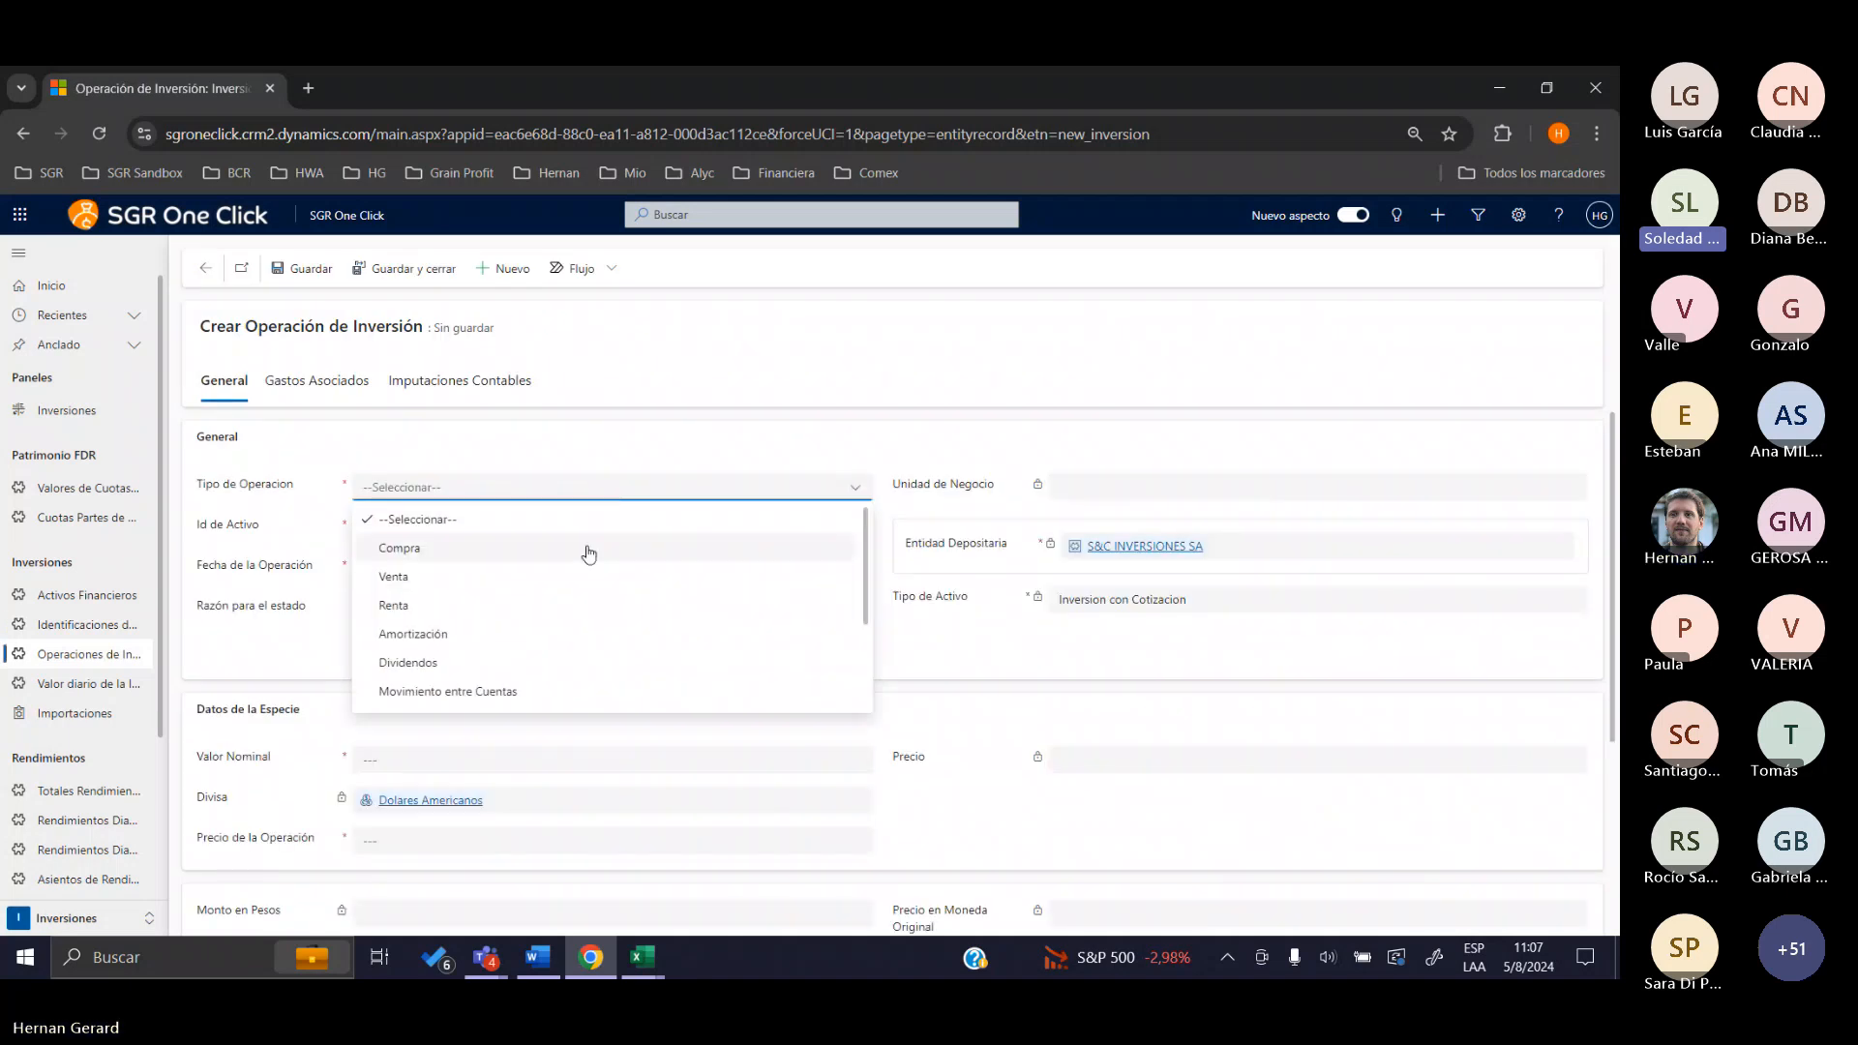
{"action": "left_click", "coordinate": [585, 548]}
{"action": "left_click", "coordinate": [387, 575]}
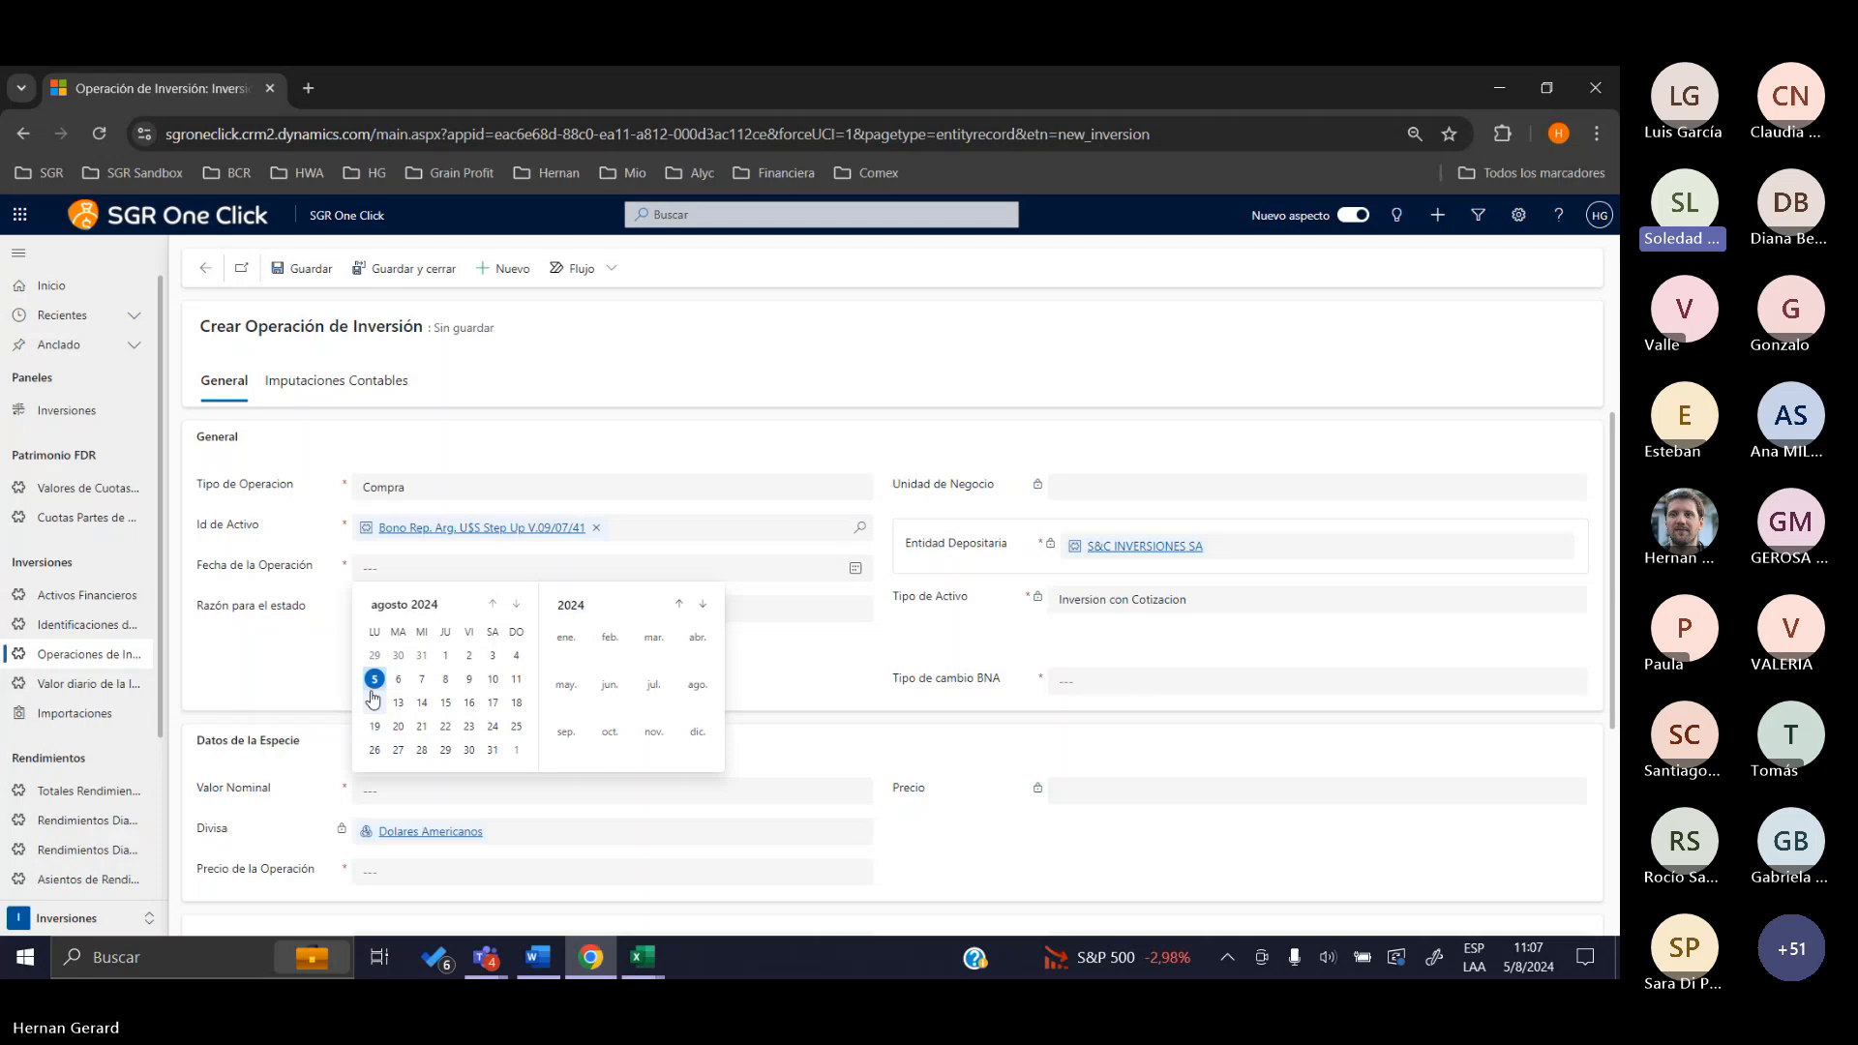
{"action": "left_click", "coordinate": [373, 680]}
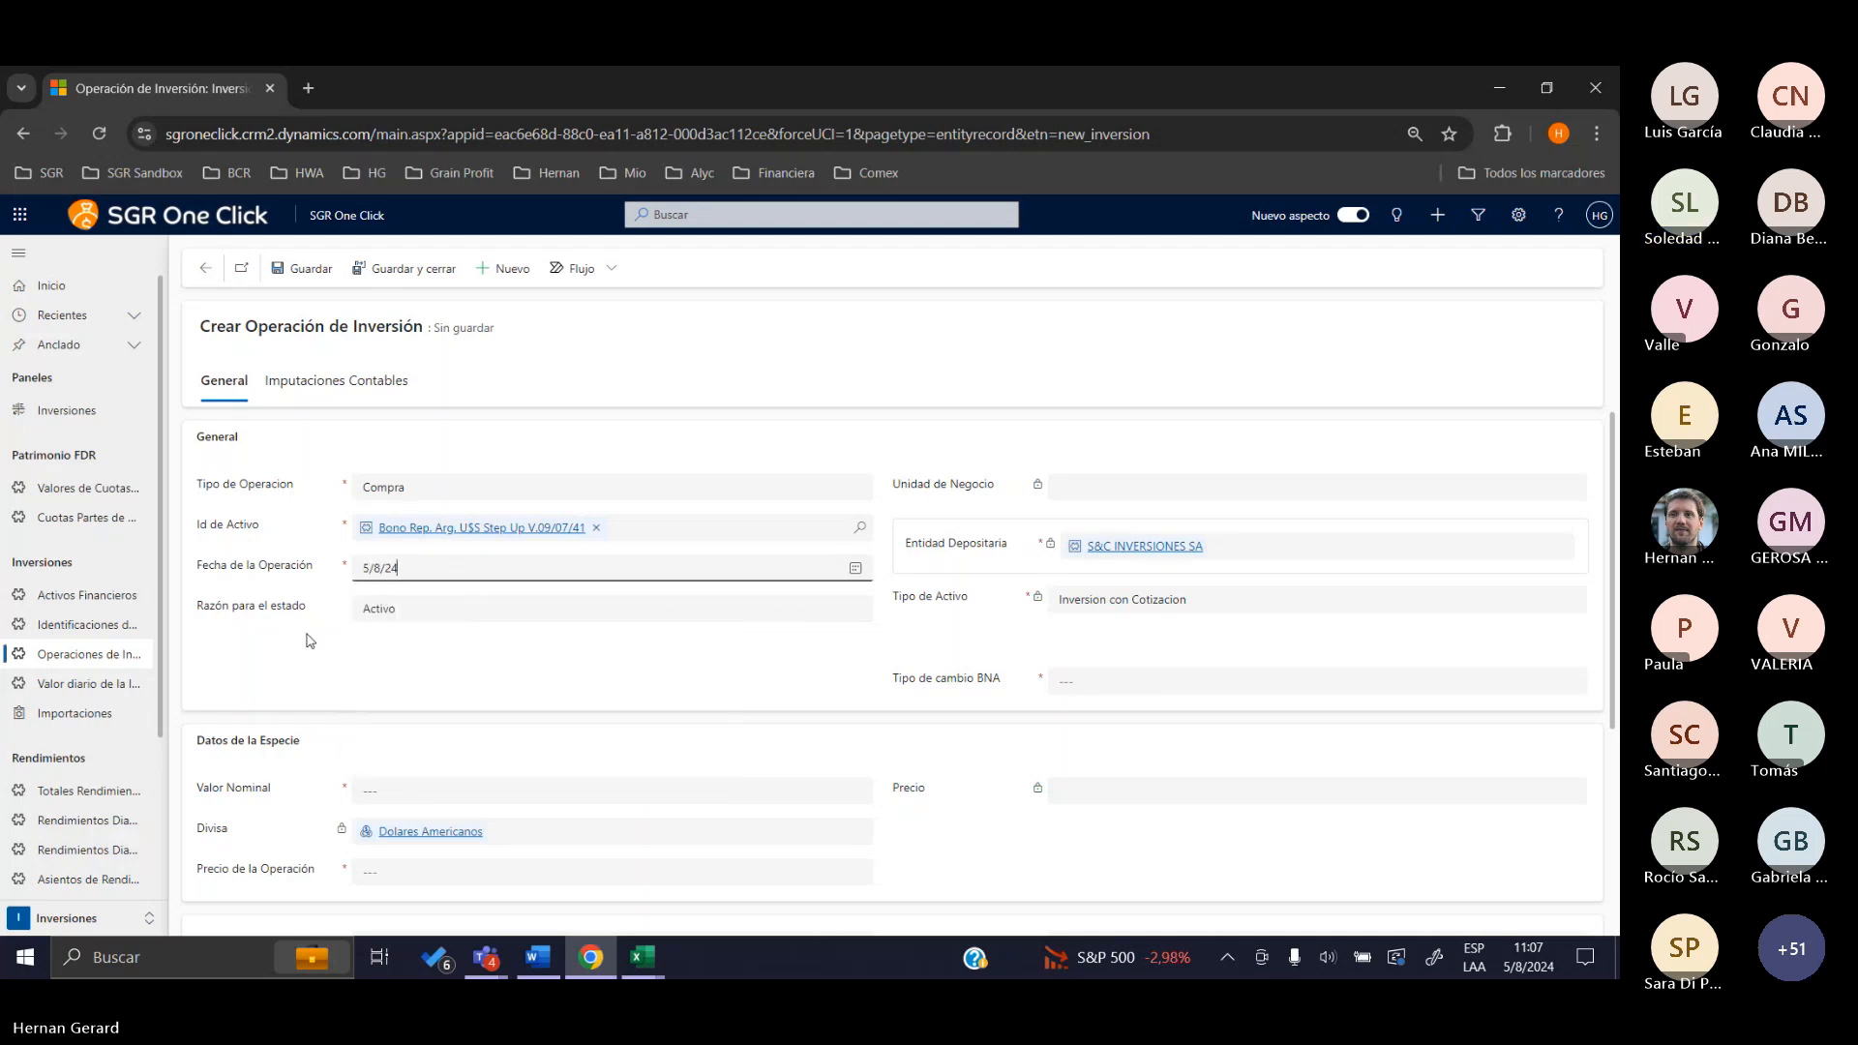
Review the new purchase's operation type options, Valor Nominal, Precio de la Operación and Cuenta Monetaria Destino fields
{"action": "scroll", "coordinate": [310, 640], "scroll_direction": "down", "scroll_amount": 2}
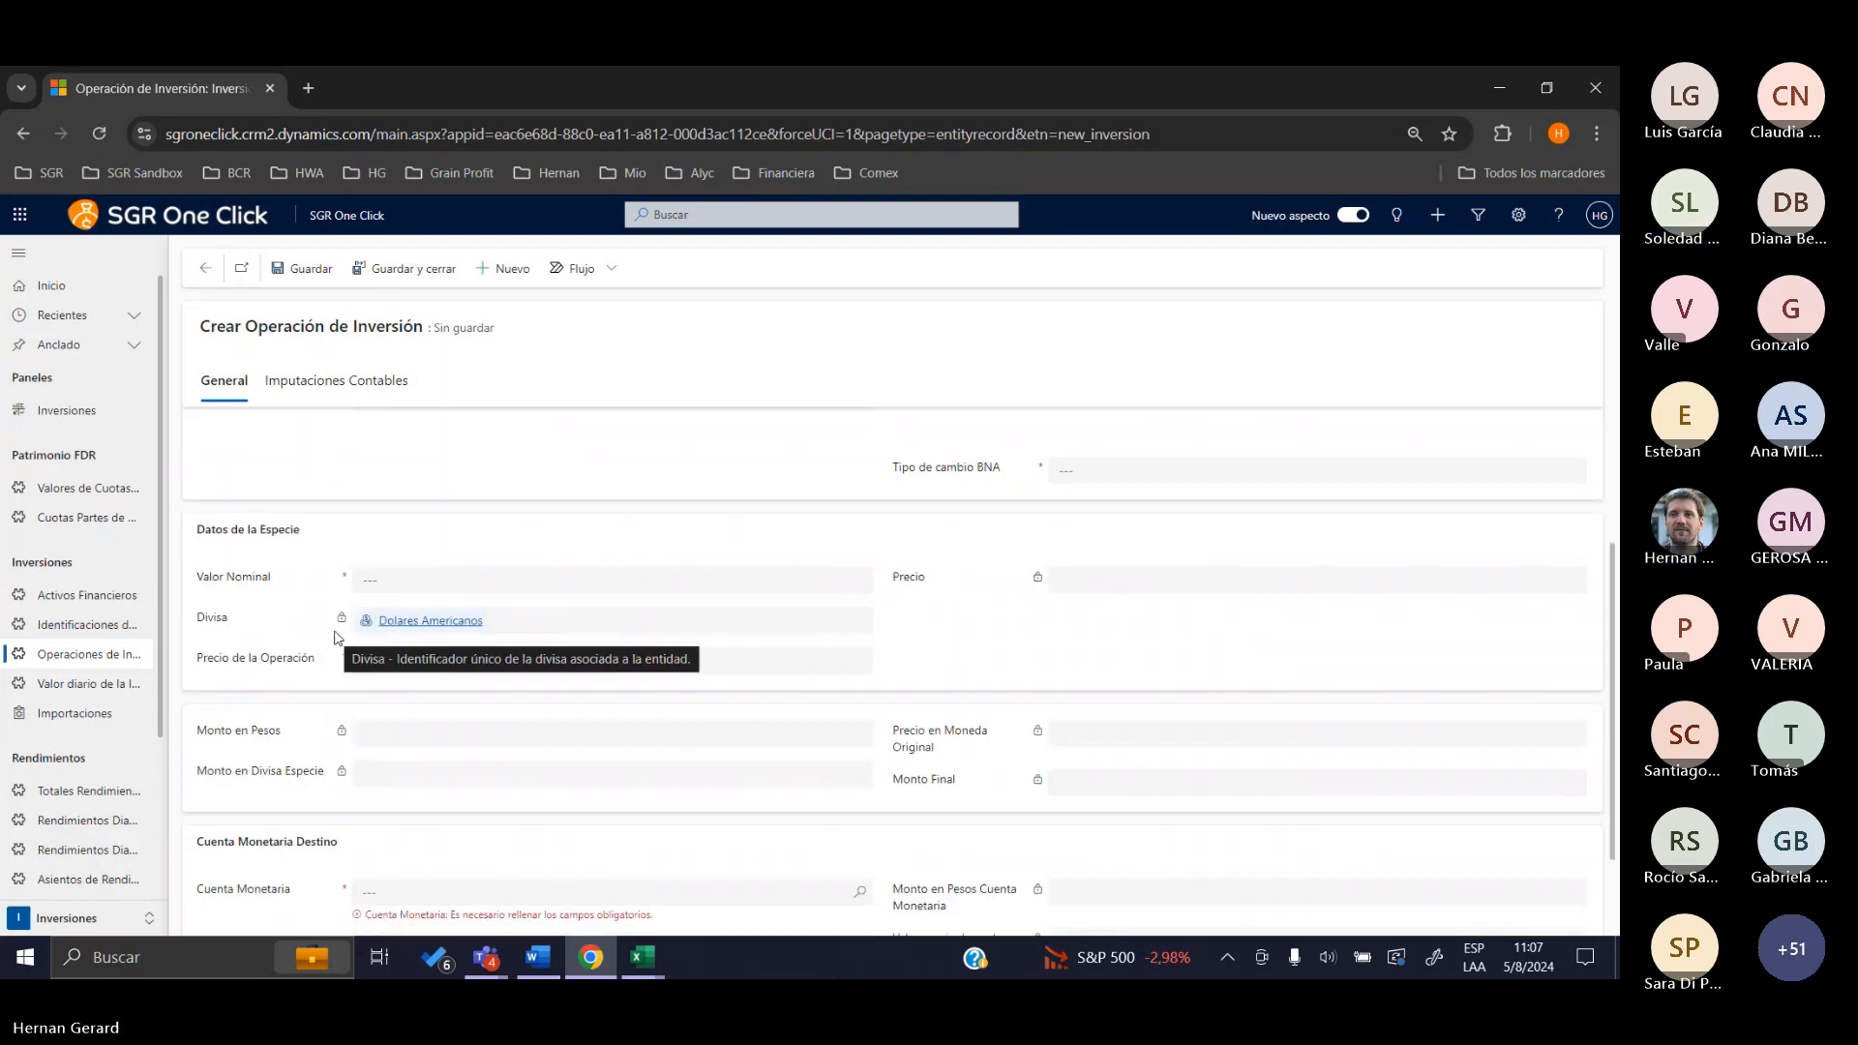
{"action": "scroll", "coordinate": [306, 638], "scroll_direction": "up", "scroll_amount": 2}
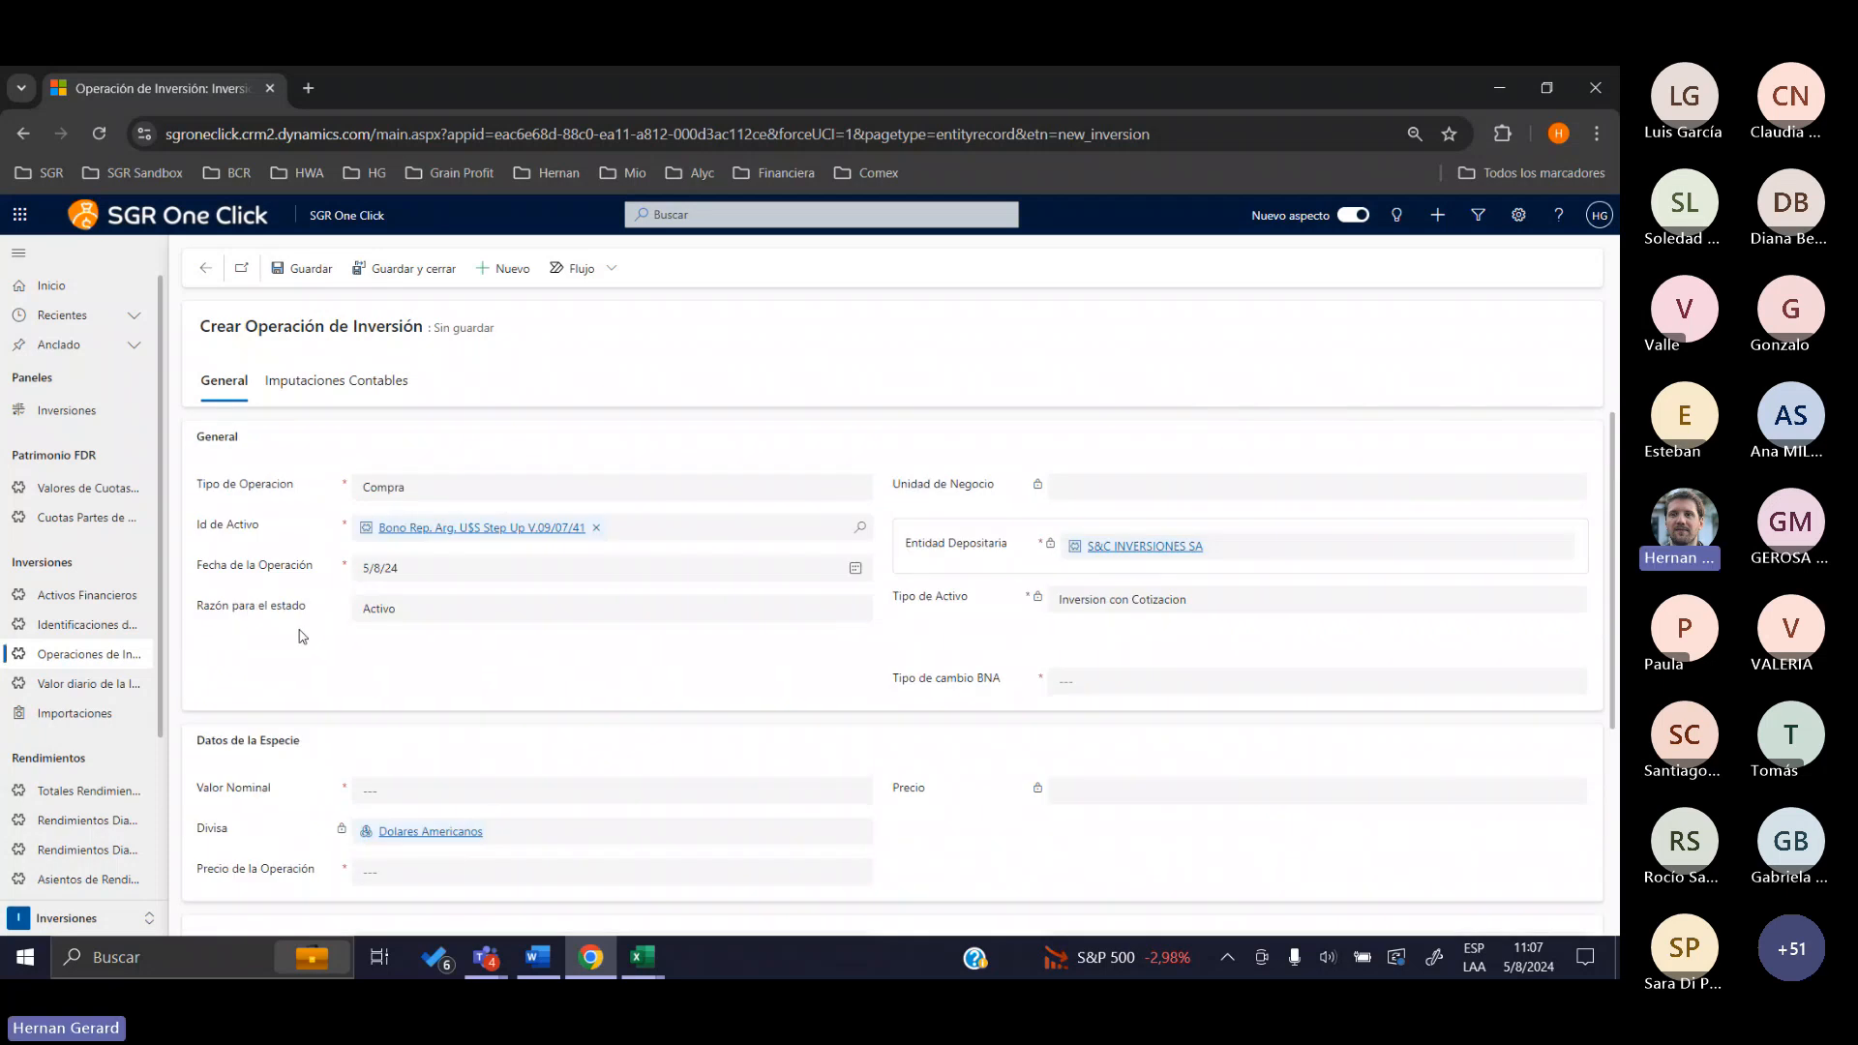
{"action": "left_click", "coordinate": [426, 486]}
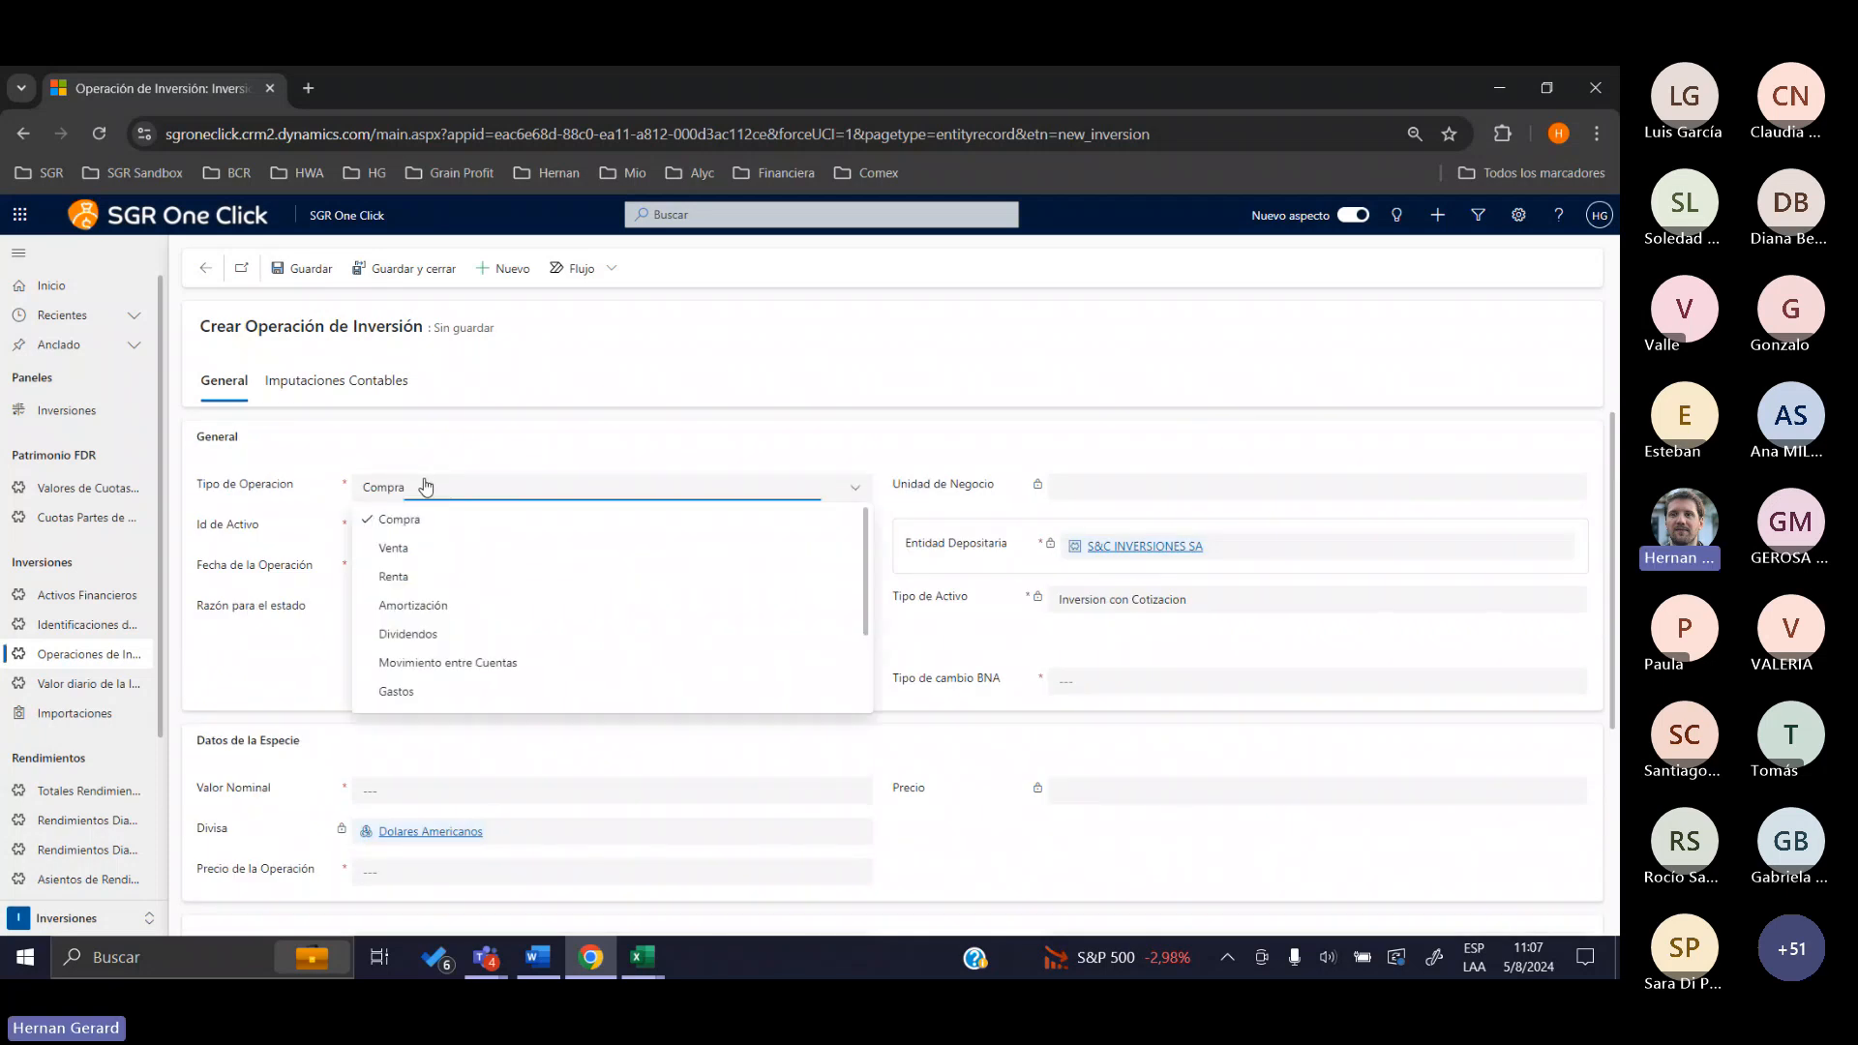
{"action": "left_click", "coordinate": [282, 484]}
{"action": "scroll", "coordinate": [303, 561], "scroll_direction": "down", "scroll_amount": 3}
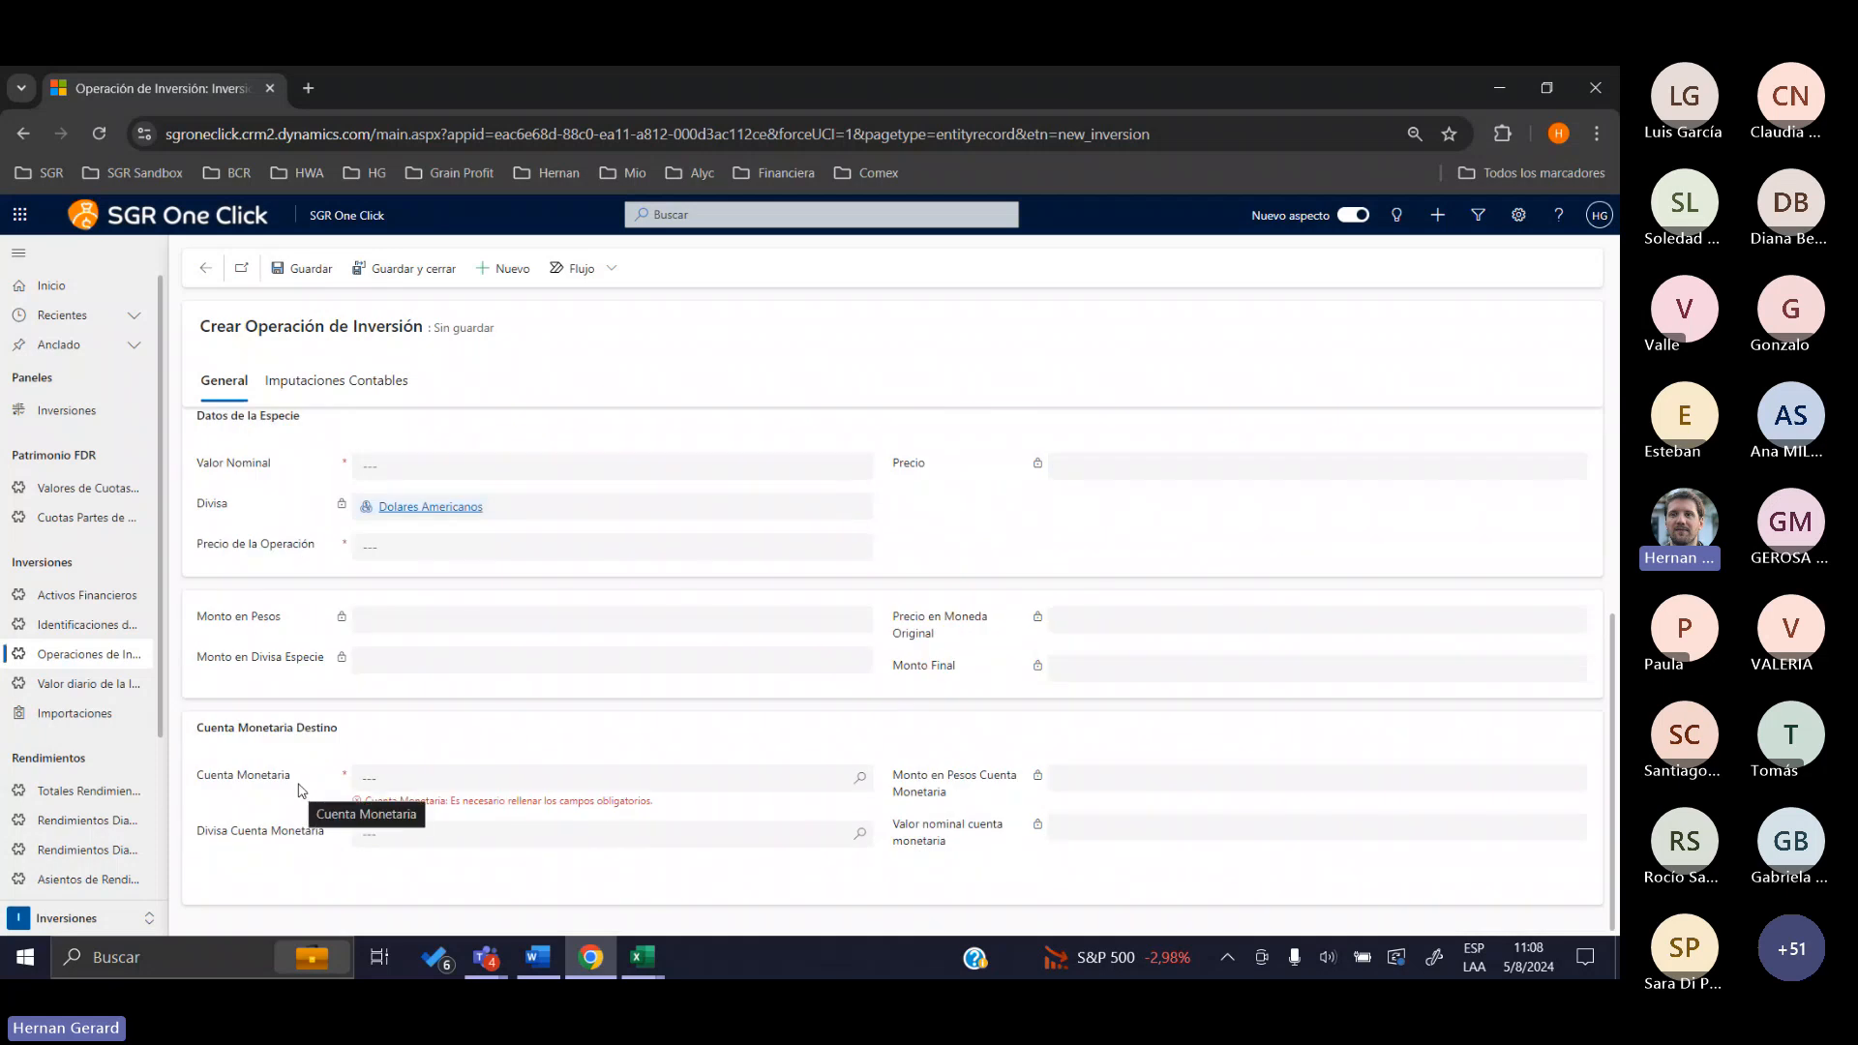
{"action": "scroll", "coordinate": [300, 791], "scroll_direction": "up", "scroll_amount": 3}
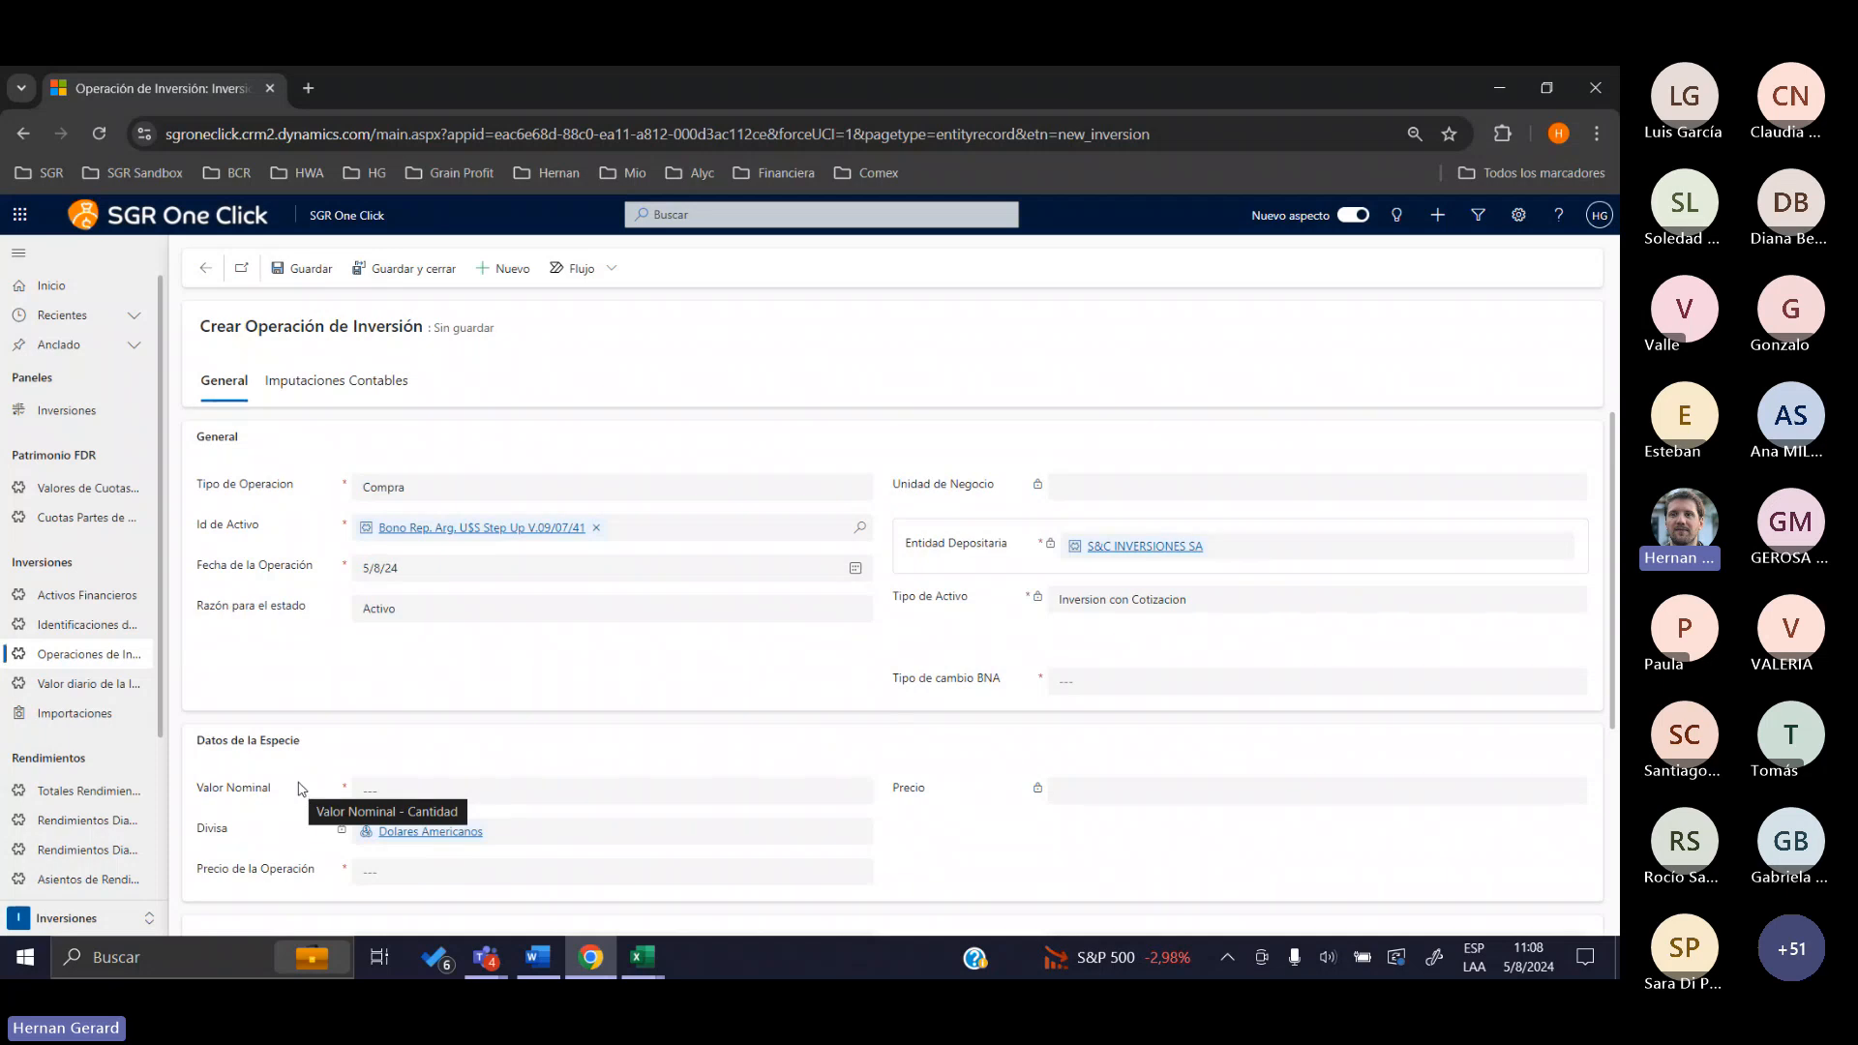
{"action": "scroll", "coordinate": [295, 818], "scroll_direction": "down", "scroll_amount": 3}
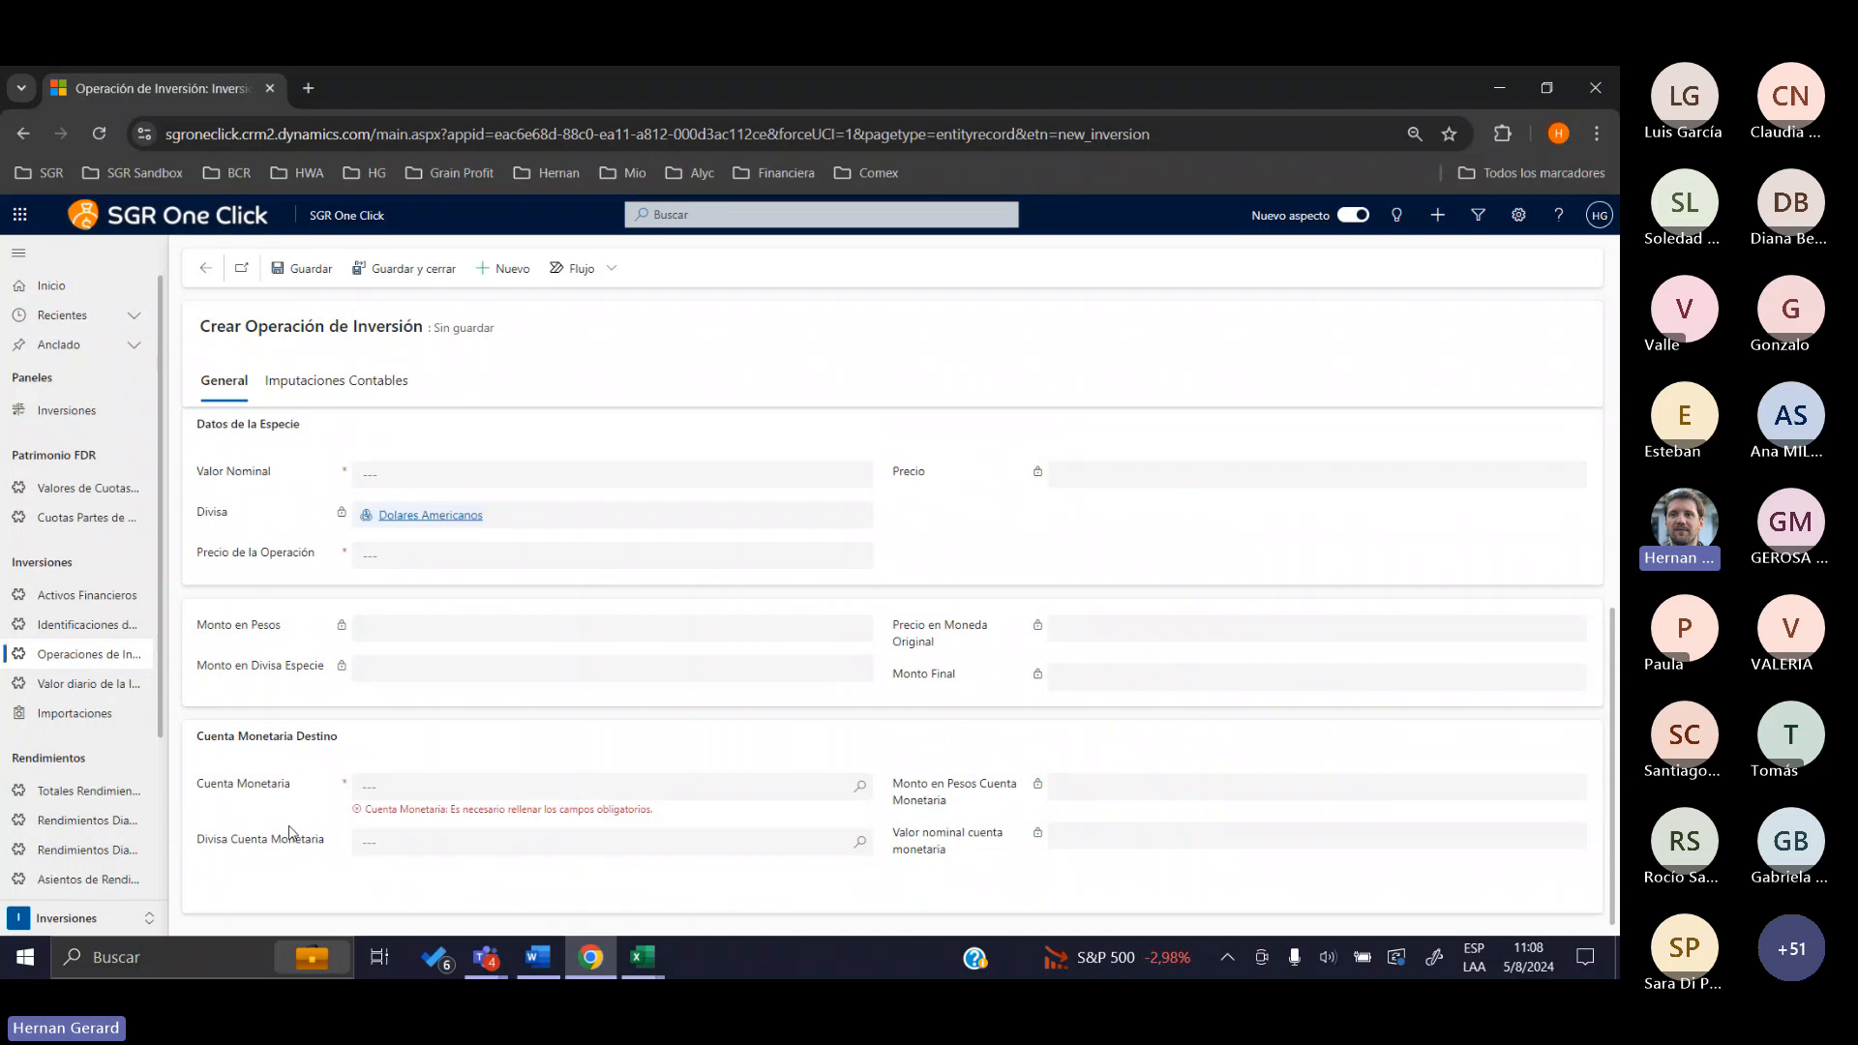
Switch Tipo de Operacion to Venta and review the sale's species and destination monetary account fields
{"action": "scroll", "coordinate": [291, 832], "scroll_direction": "up", "scroll_amount": 3}
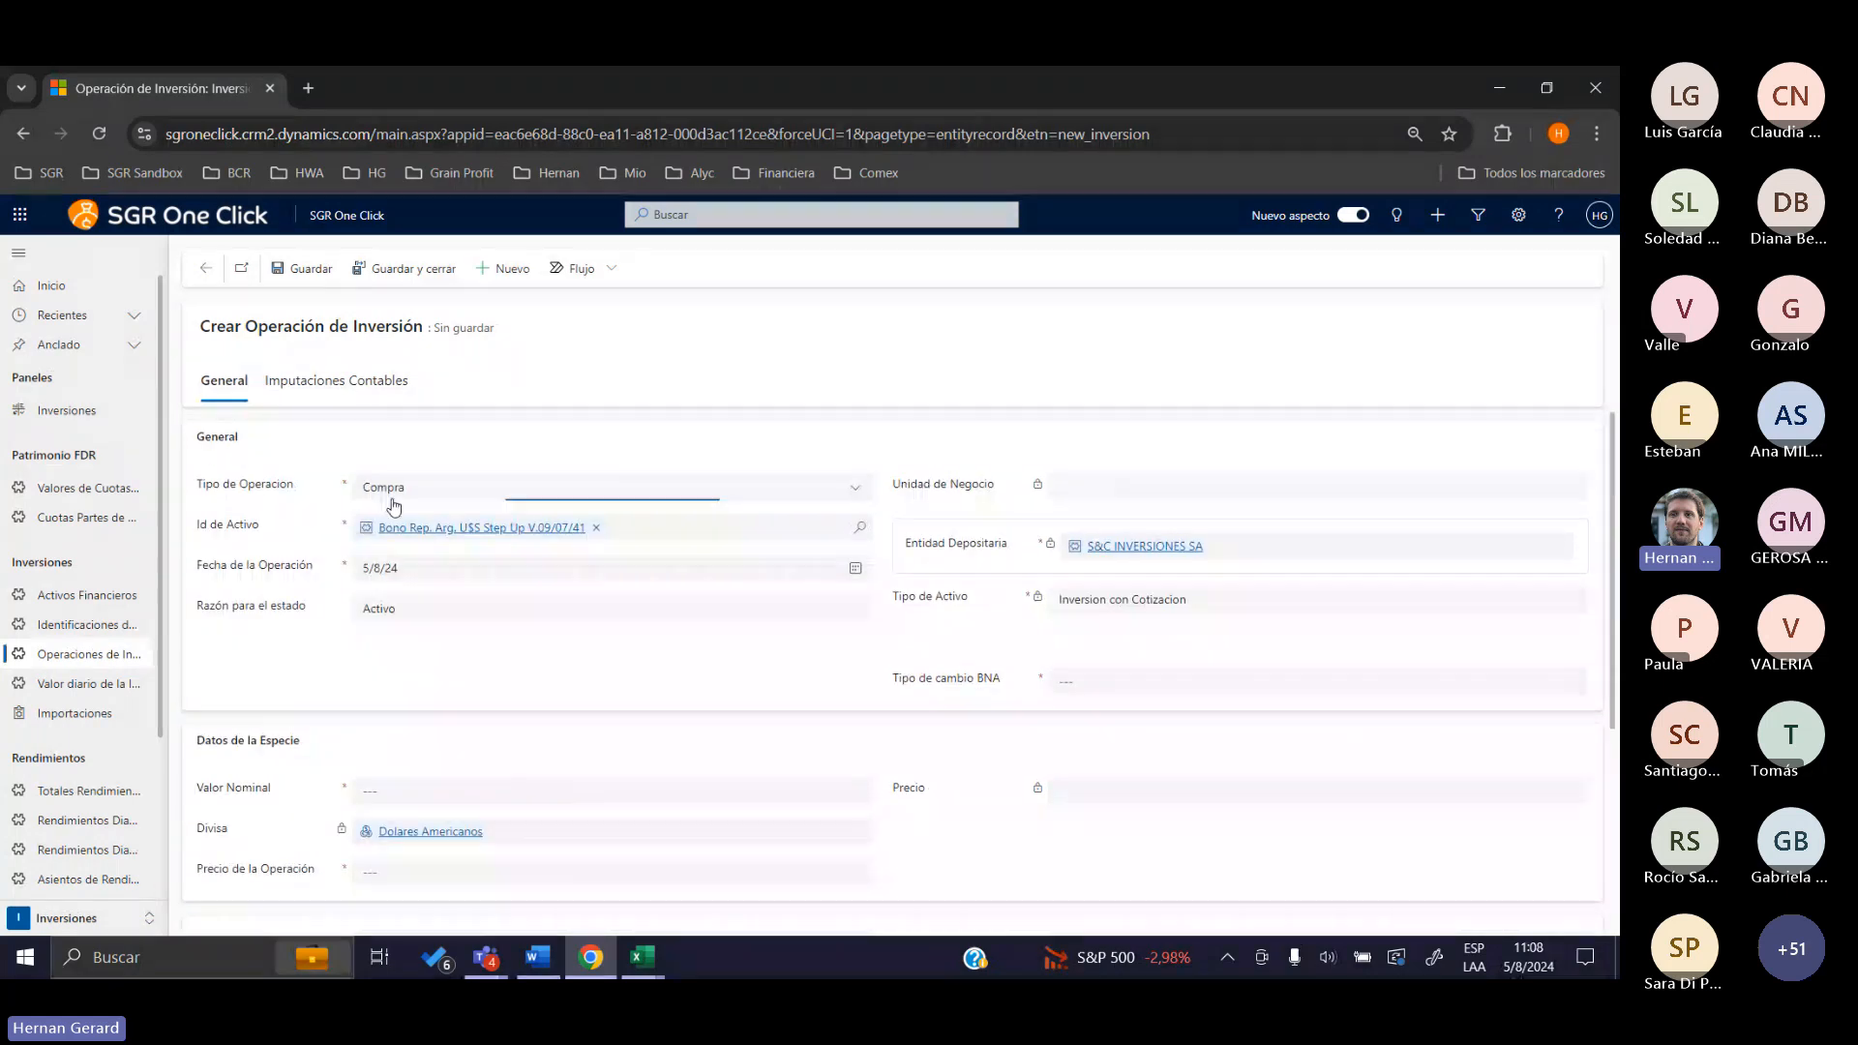
{"action": "left_click", "coordinate": [383, 557]}
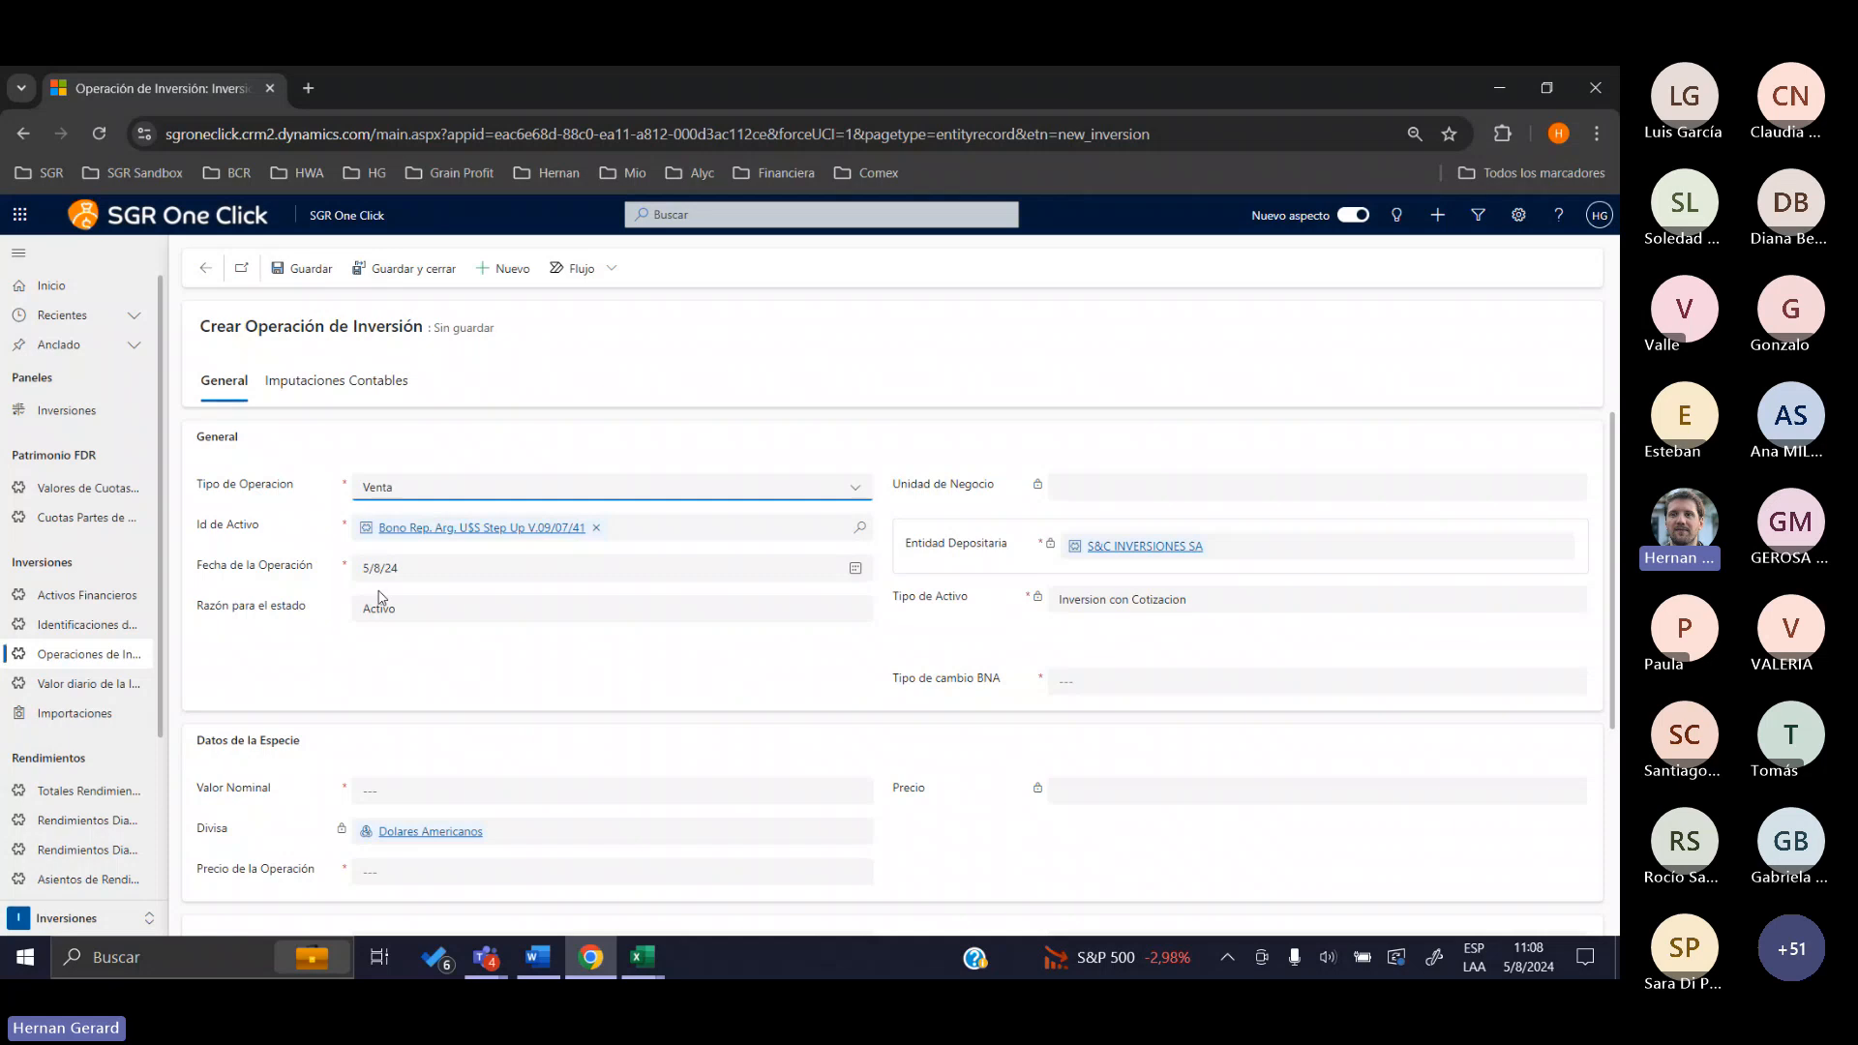
{"action": "scroll", "coordinate": [379, 599], "scroll_direction": "down", "scroll_amount": 3}
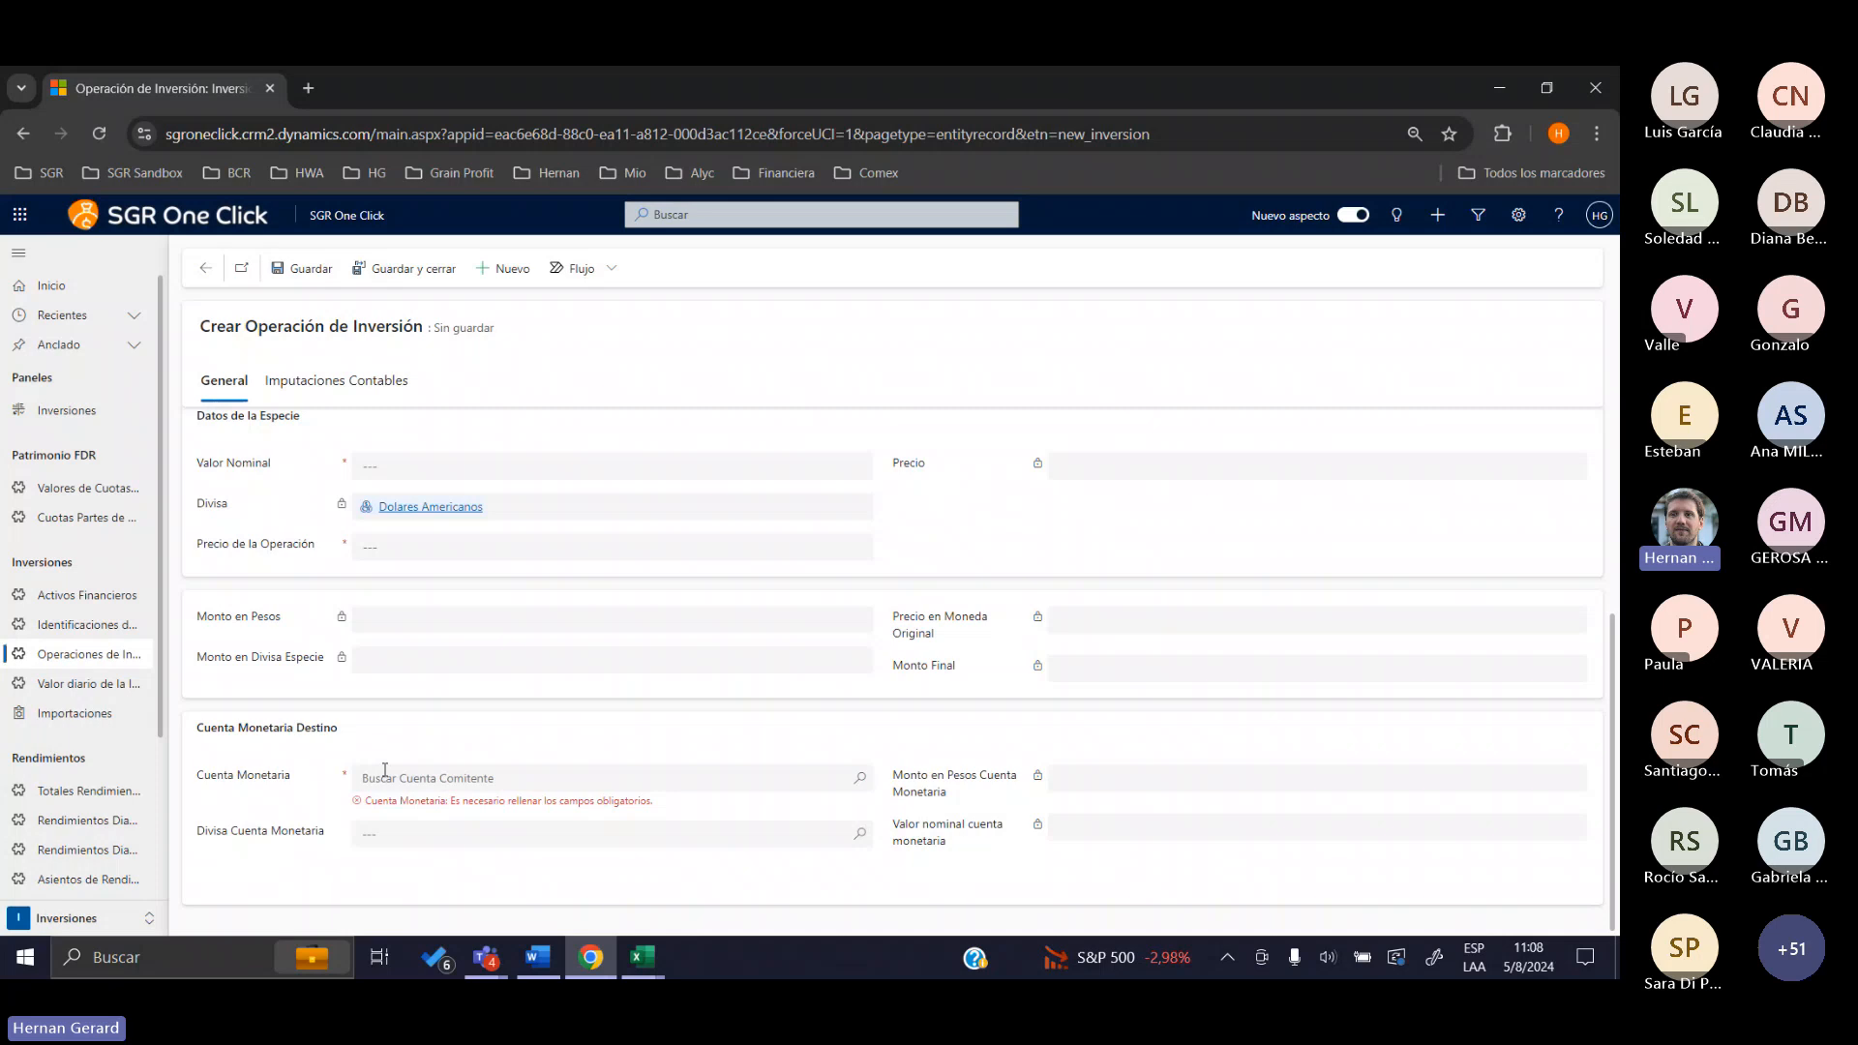
{"action": "scroll", "coordinate": [385, 770], "scroll_direction": "up", "scroll_amount": 3}
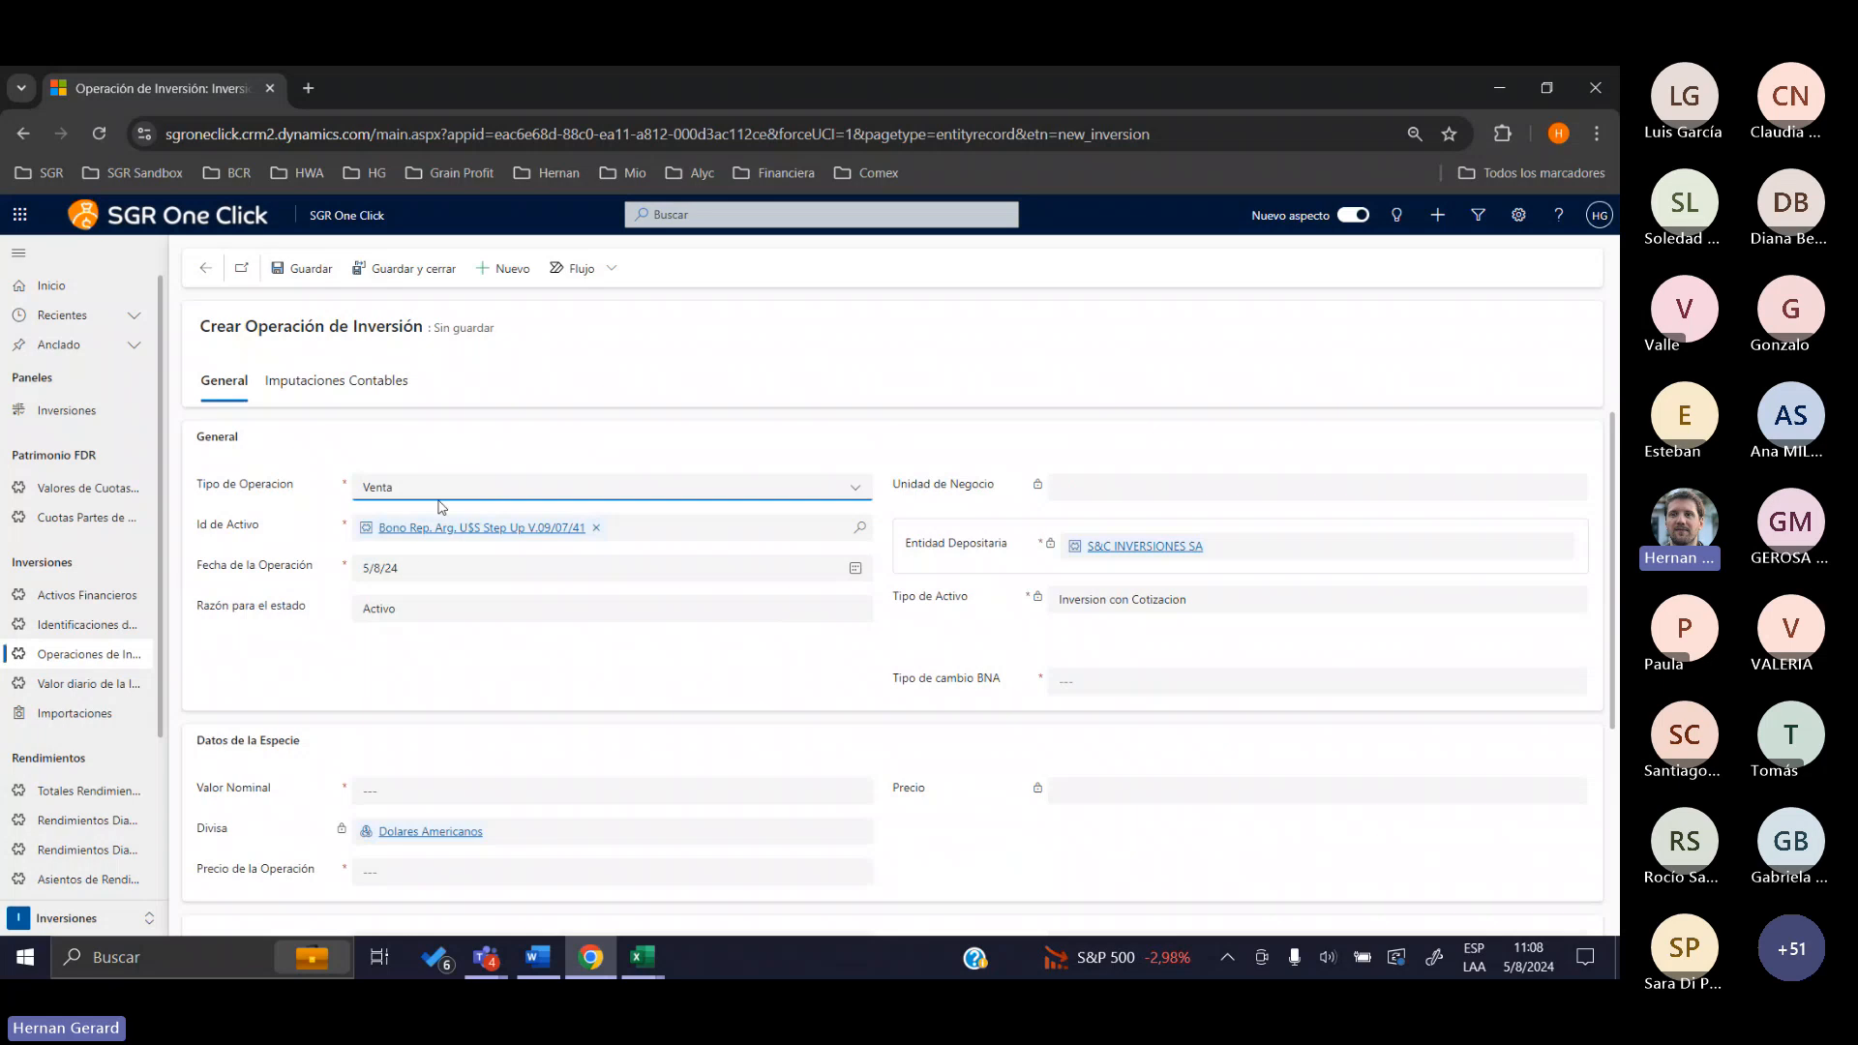
Set Tipo de Operacion to Renta to view its reduced form, and change it to Amortización
{"action": "left_click", "coordinate": [448, 491]}
{"action": "left_click", "coordinate": [452, 577]}
{"action": "left_click", "coordinate": [284, 558]}
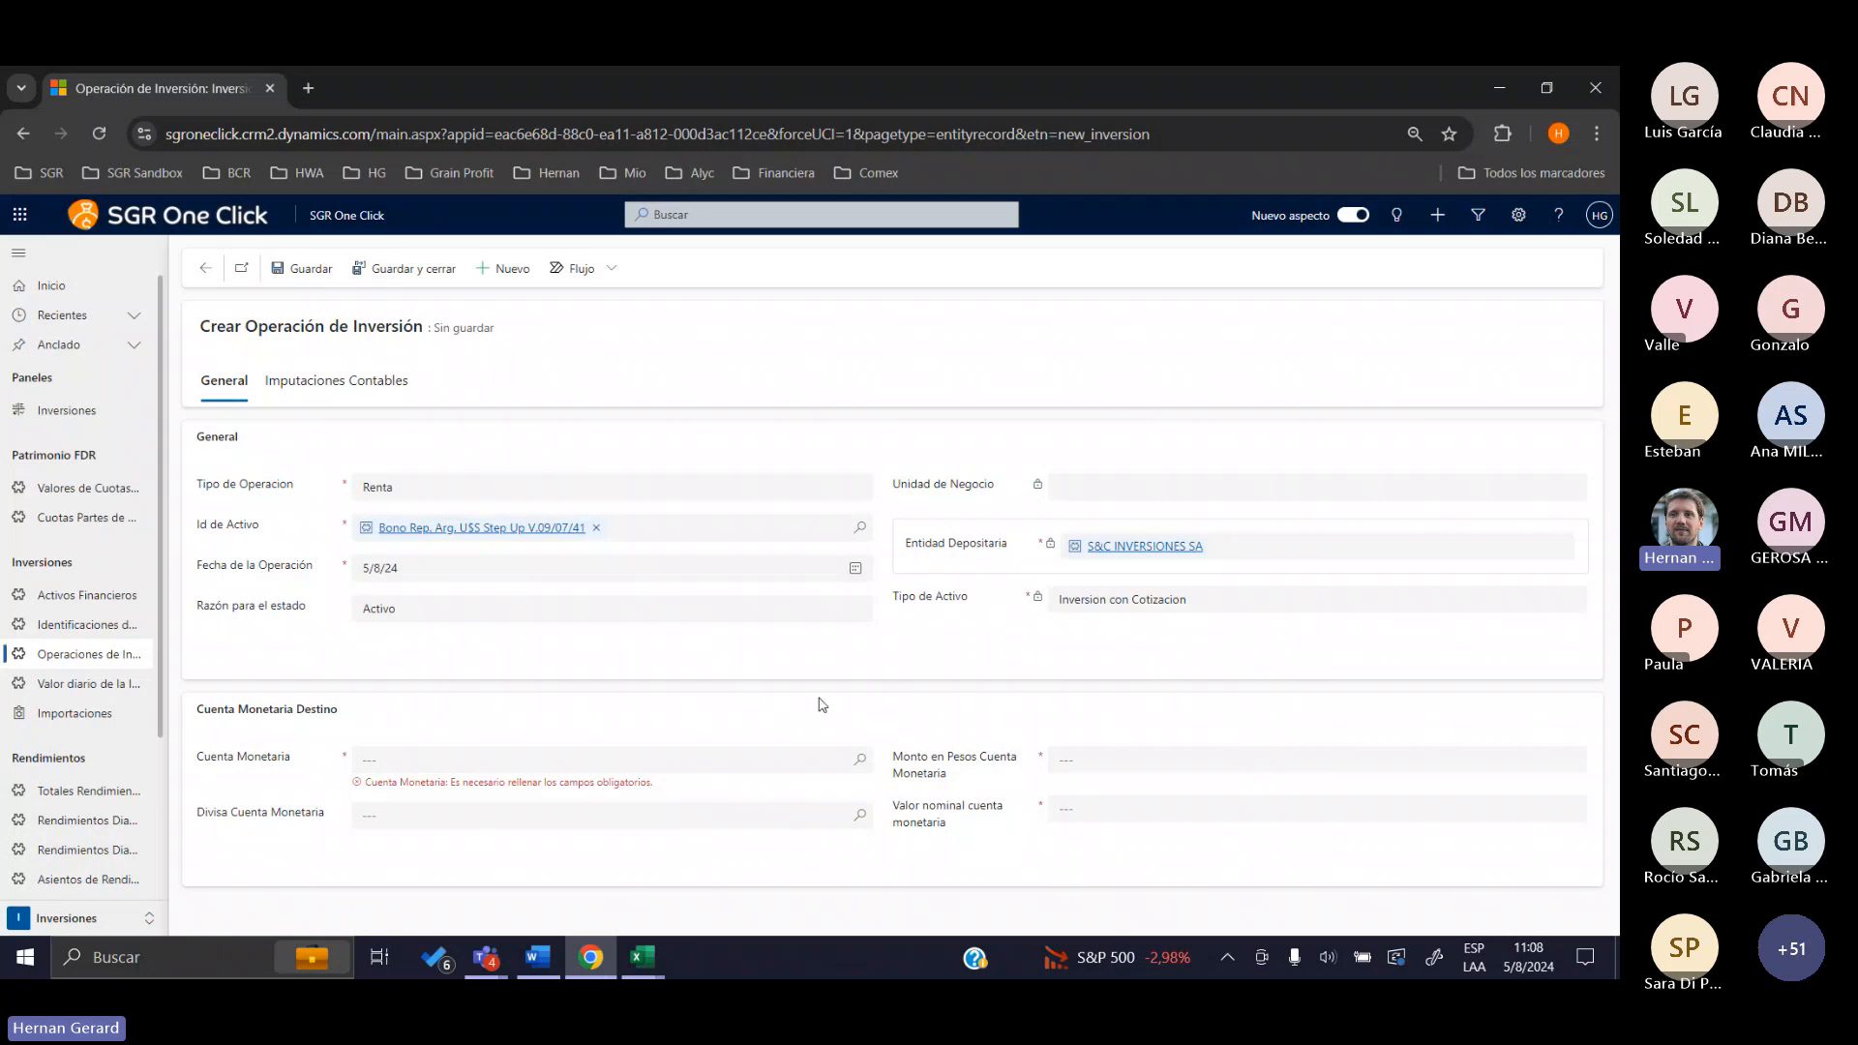
{"action": "left_click", "coordinate": [639, 490]}
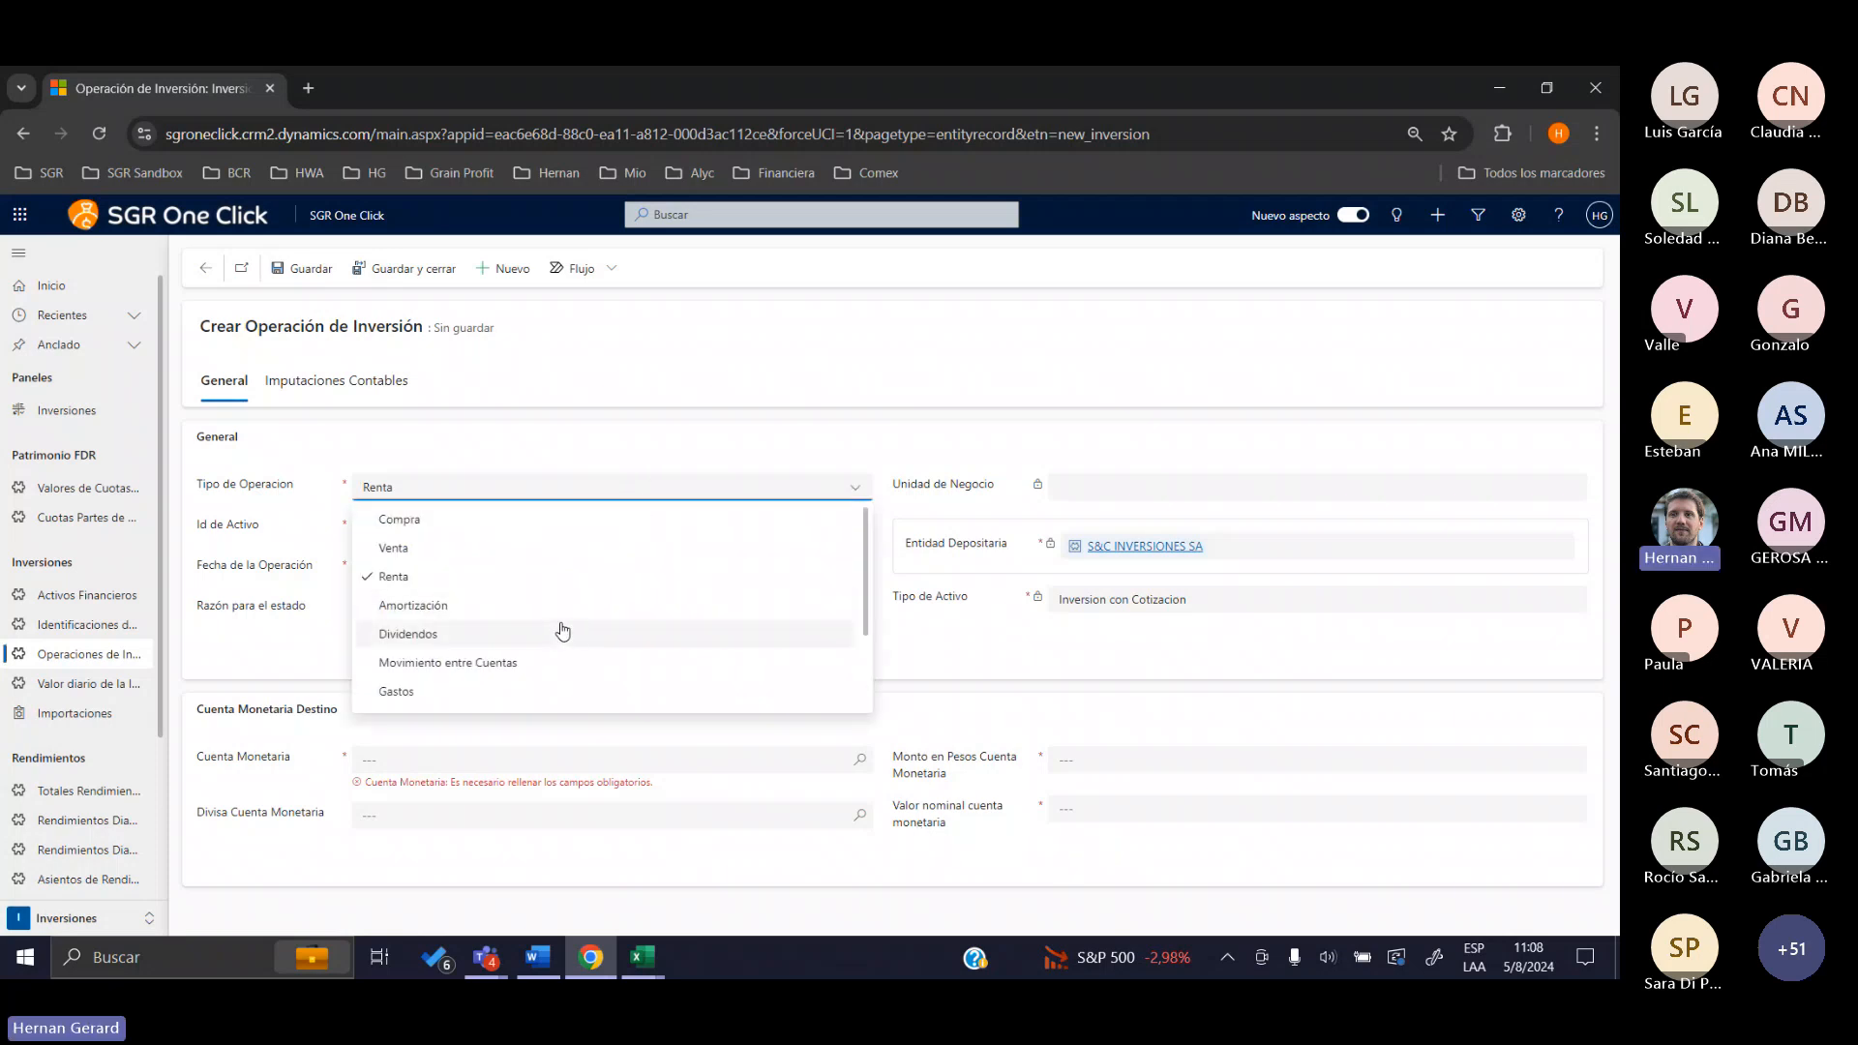
{"action": "left_click", "coordinate": [562, 607]}
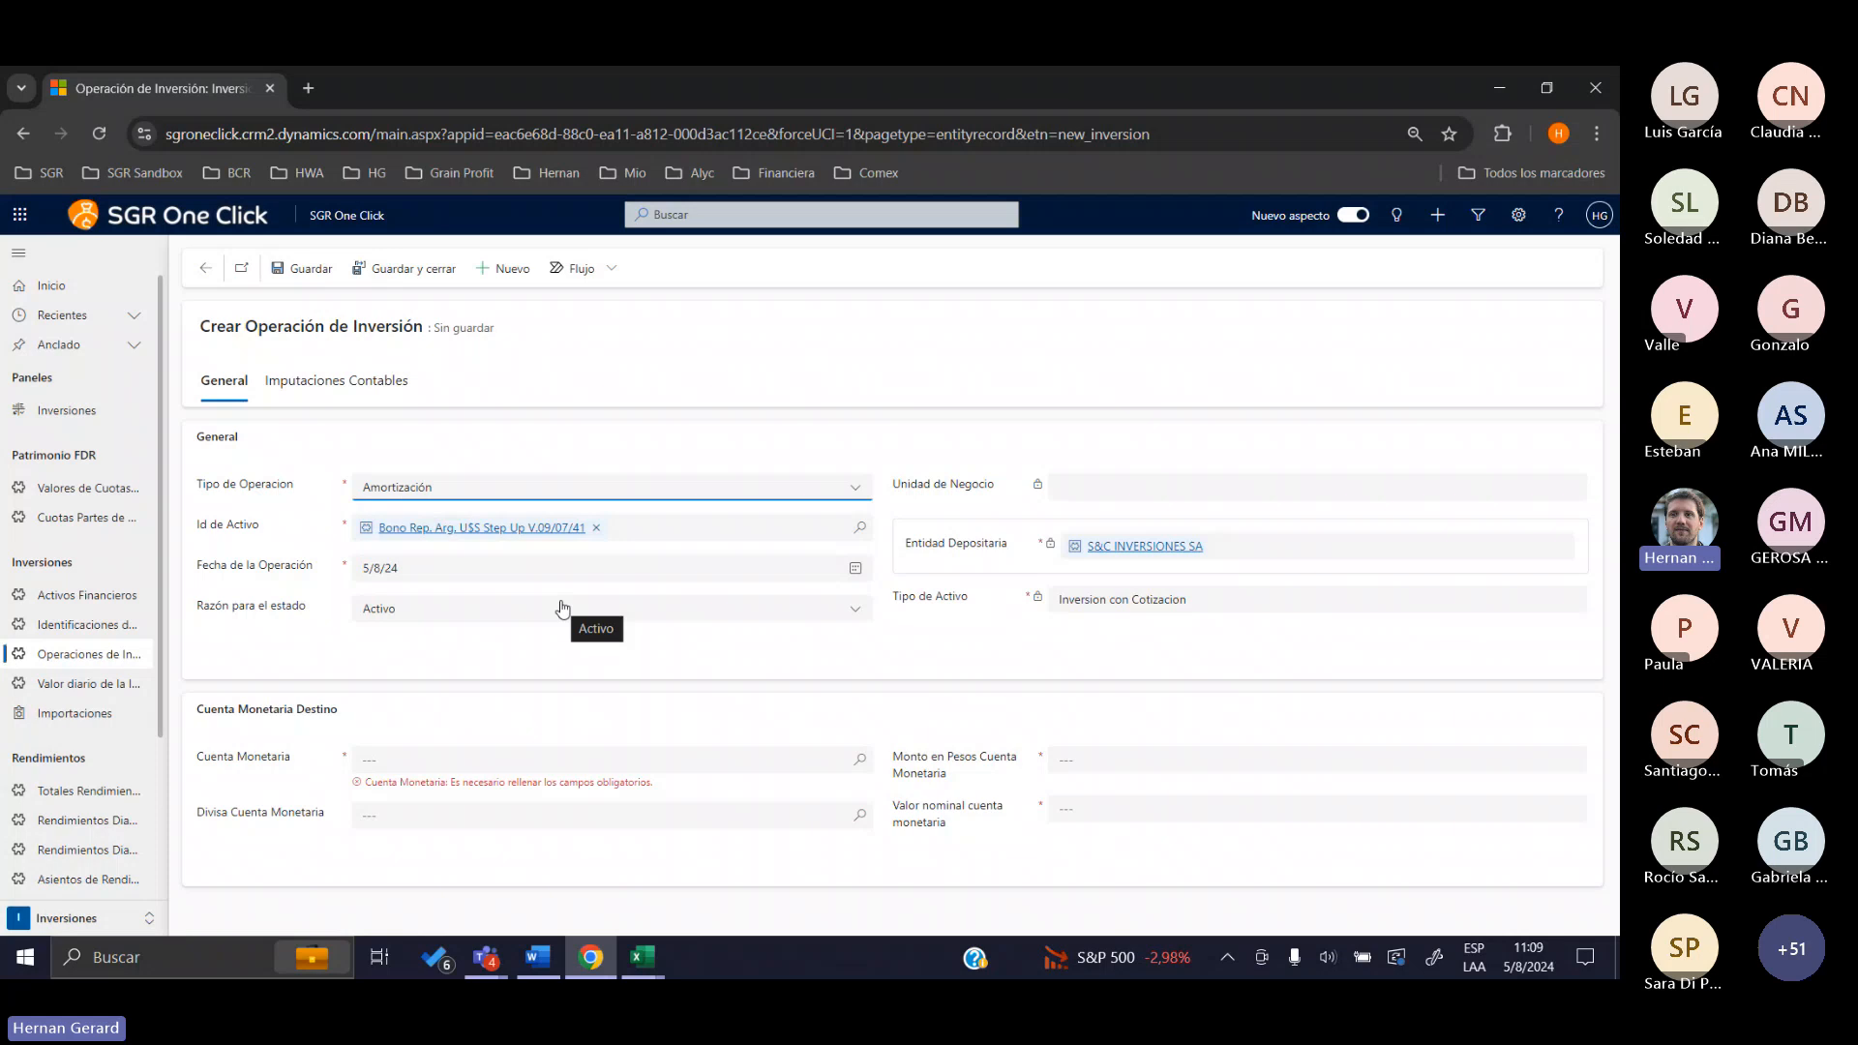
Leave the Amortización operation for the bond's record, and start a new operation there to review its Tipo de Operacion options
{"action": "left_click", "coordinate": [504, 528]}
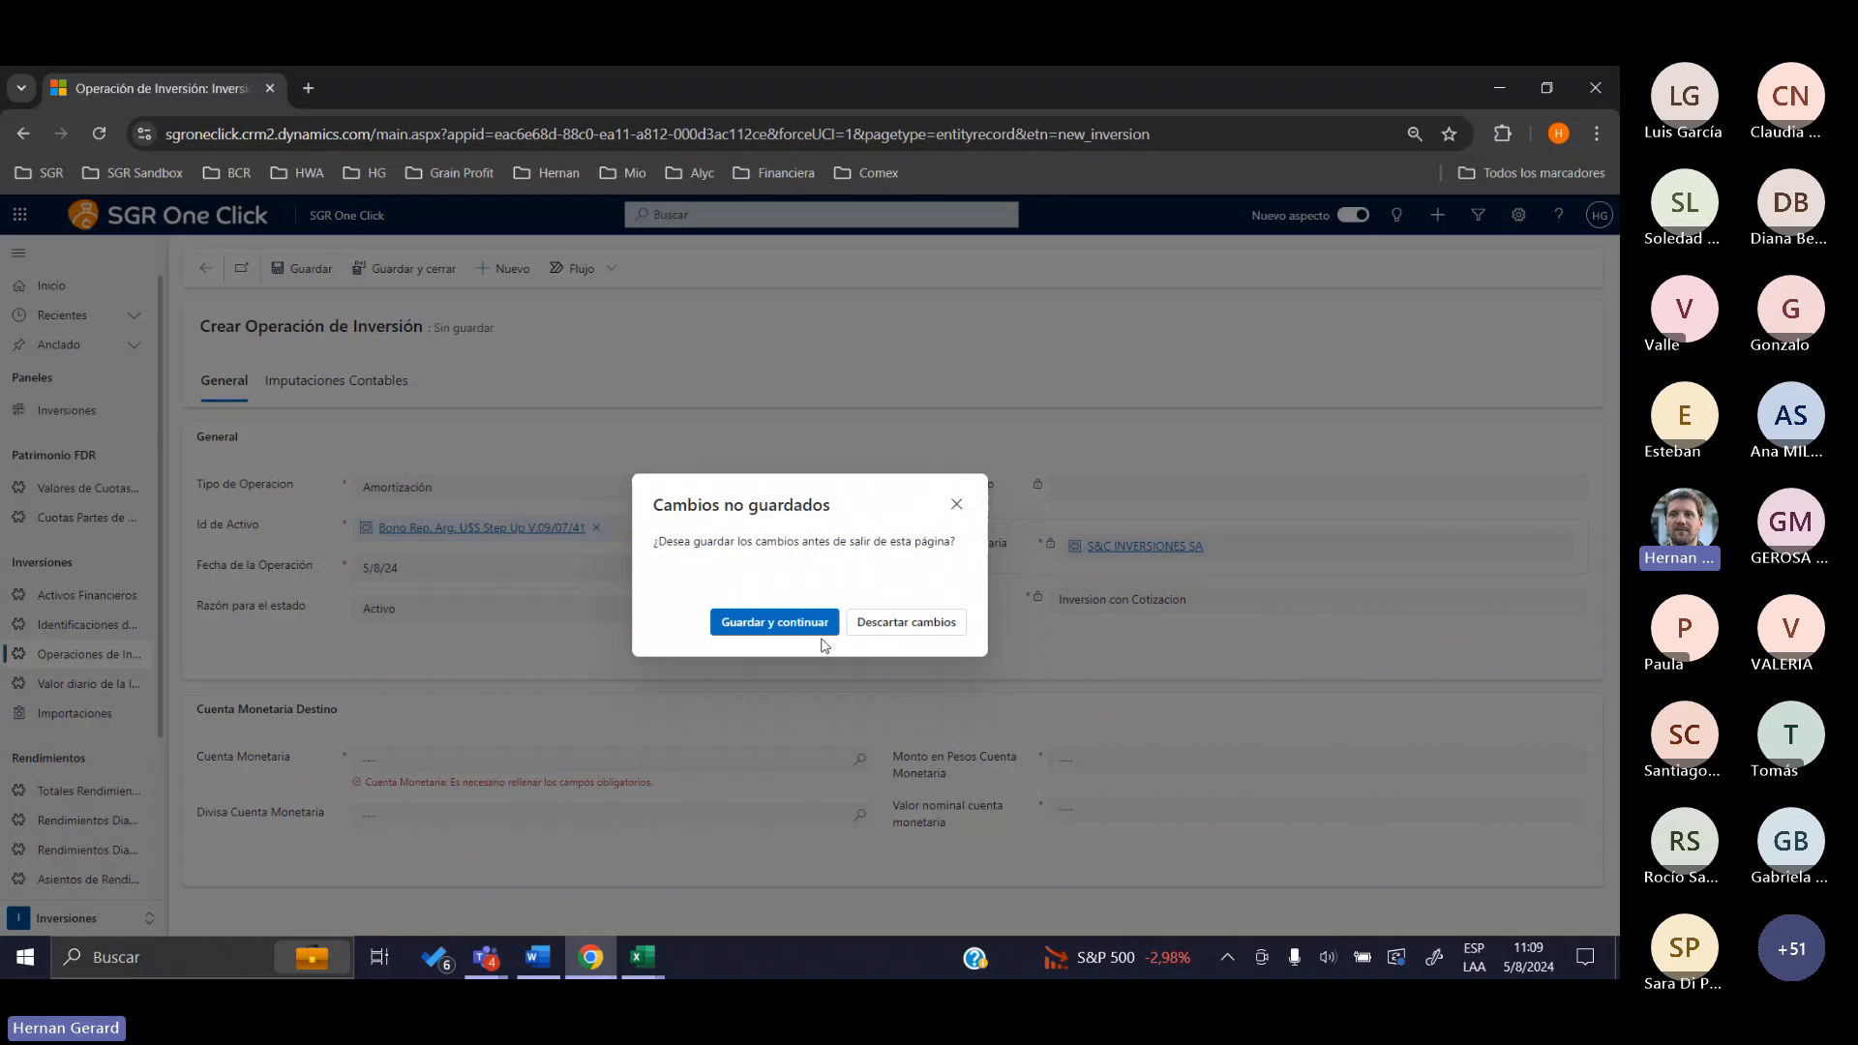
{"action": "left_click", "coordinate": [794, 623]}
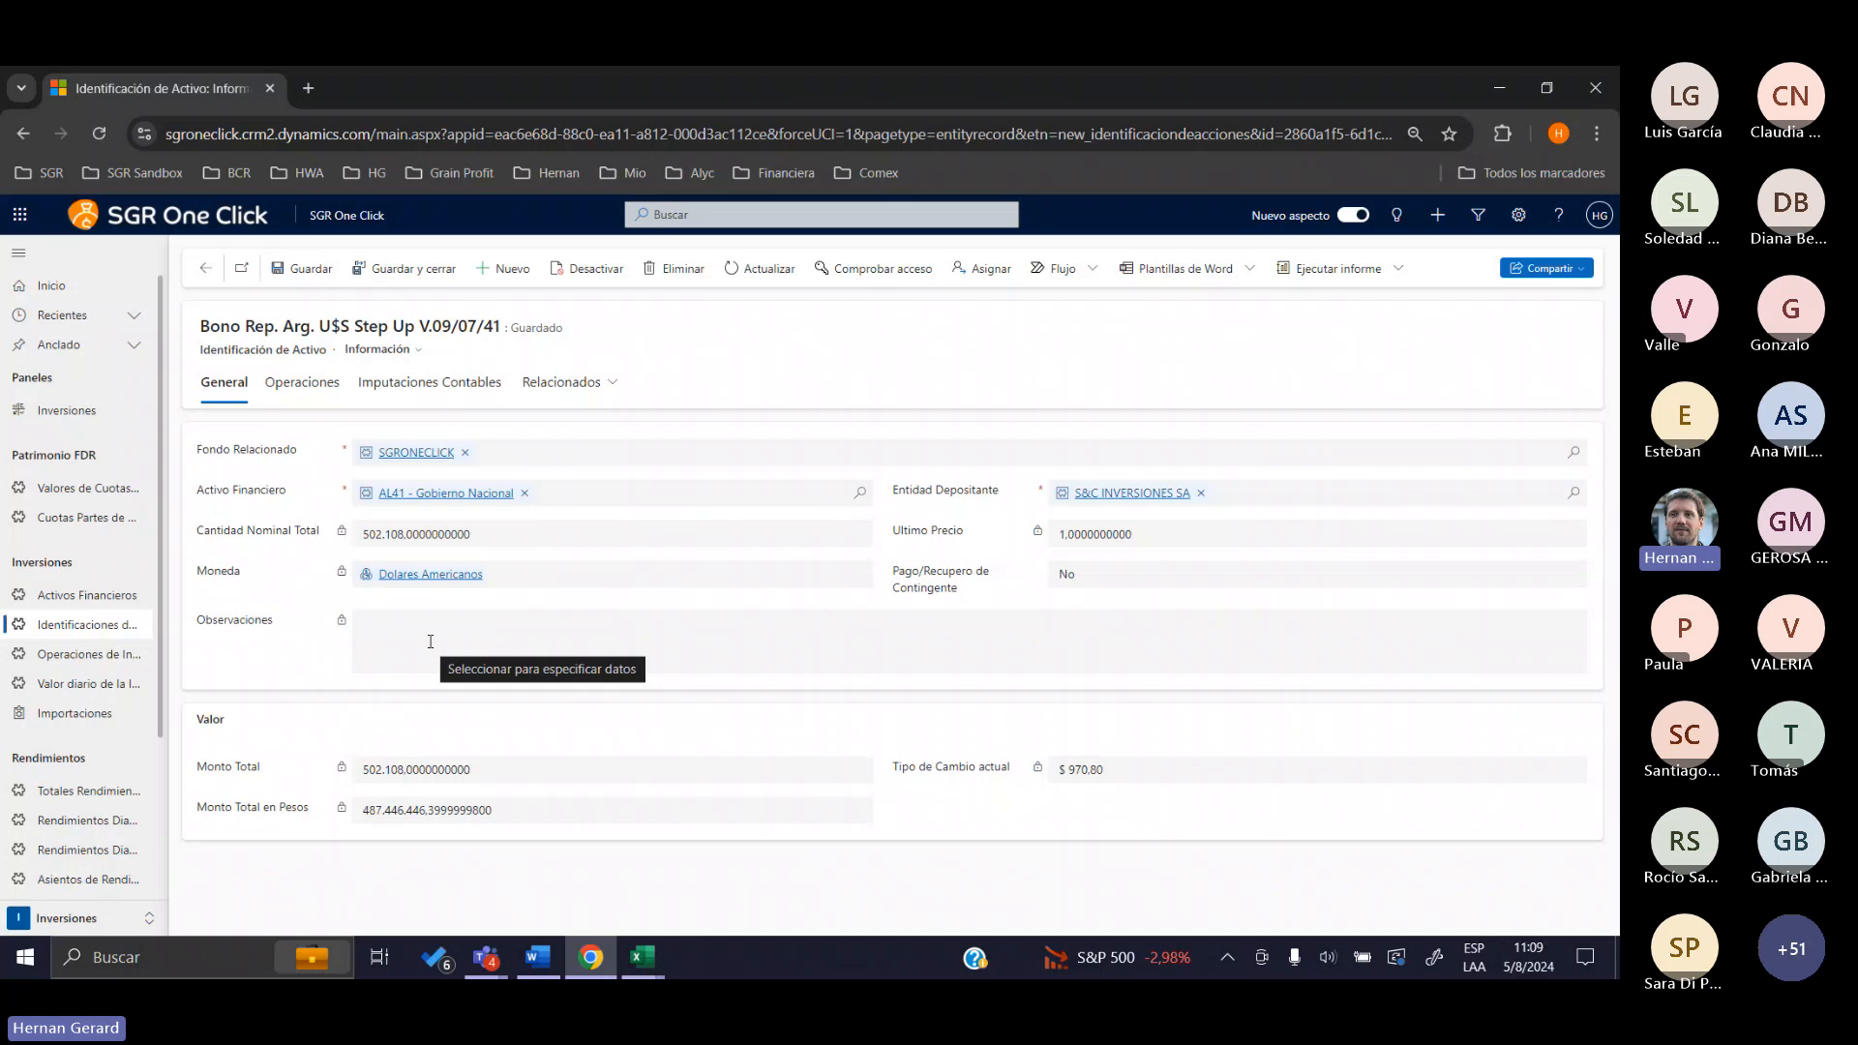
{"action": "left_click", "coordinate": [305, 387]}
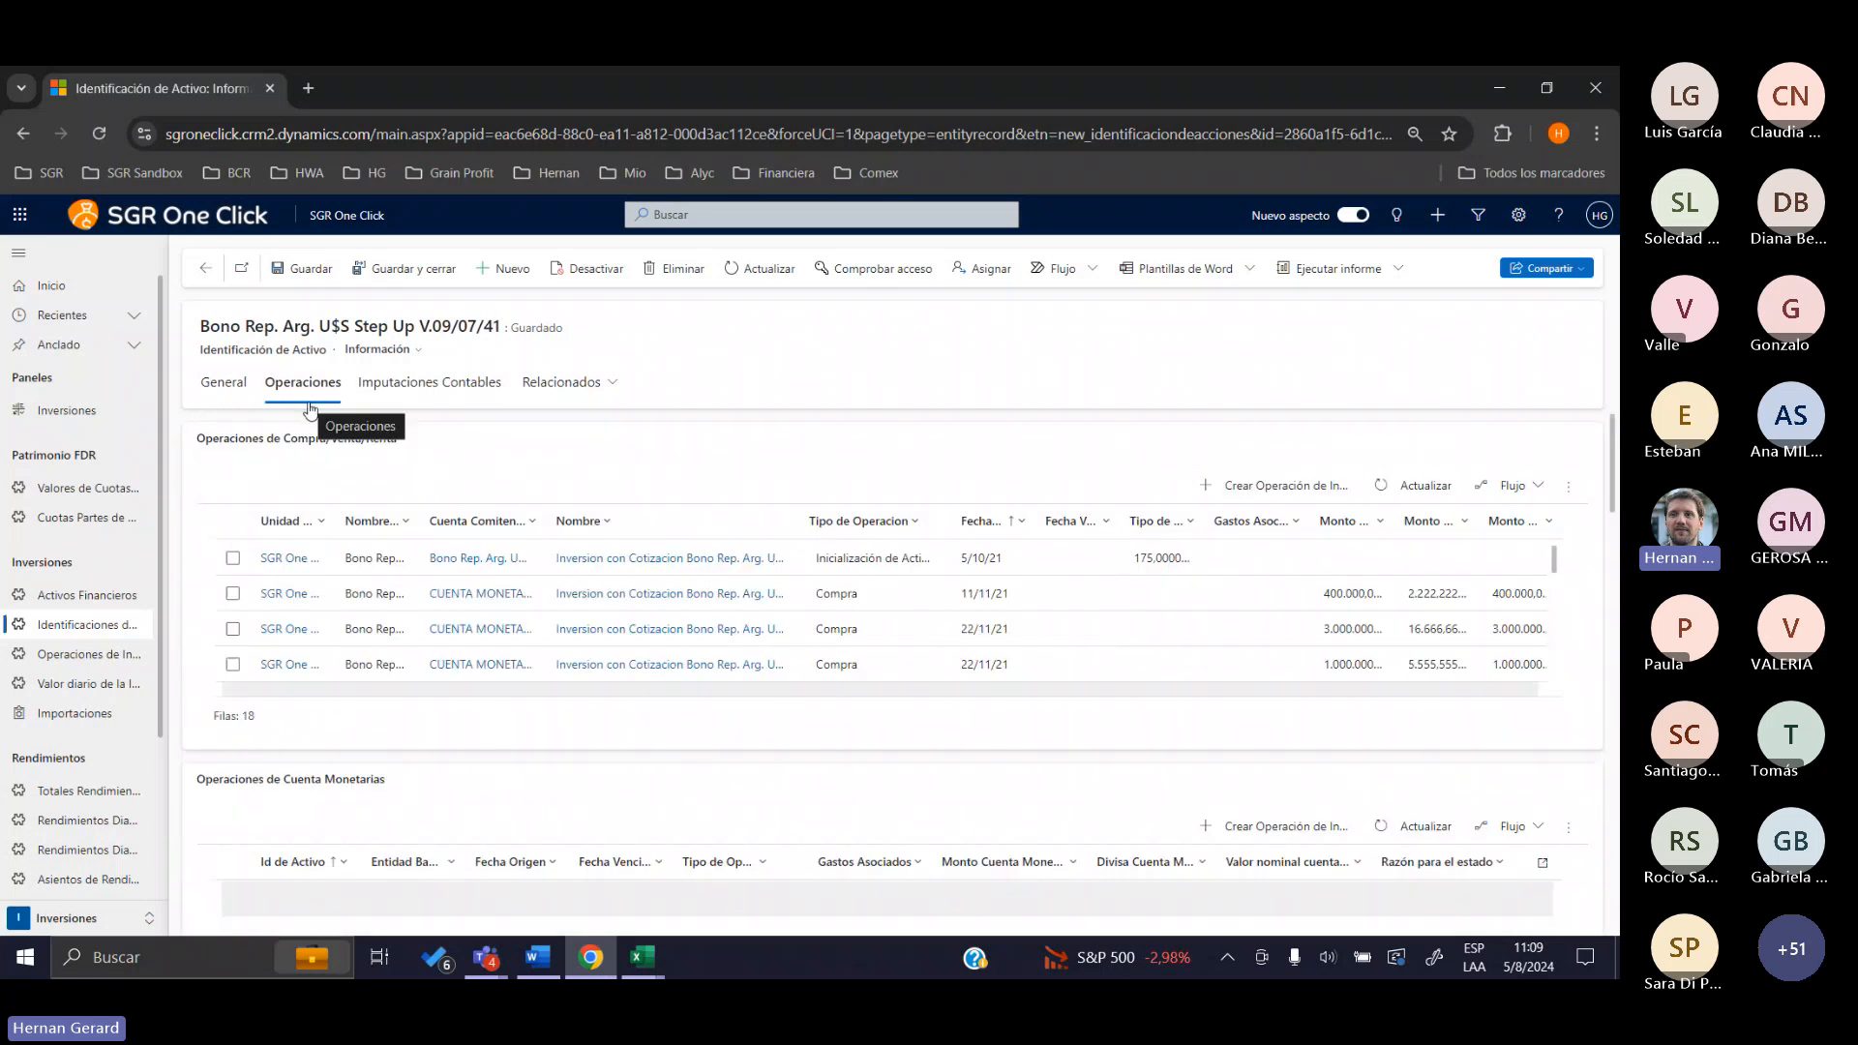
{"action": "left_click", "coordinate": [1328, 482]}
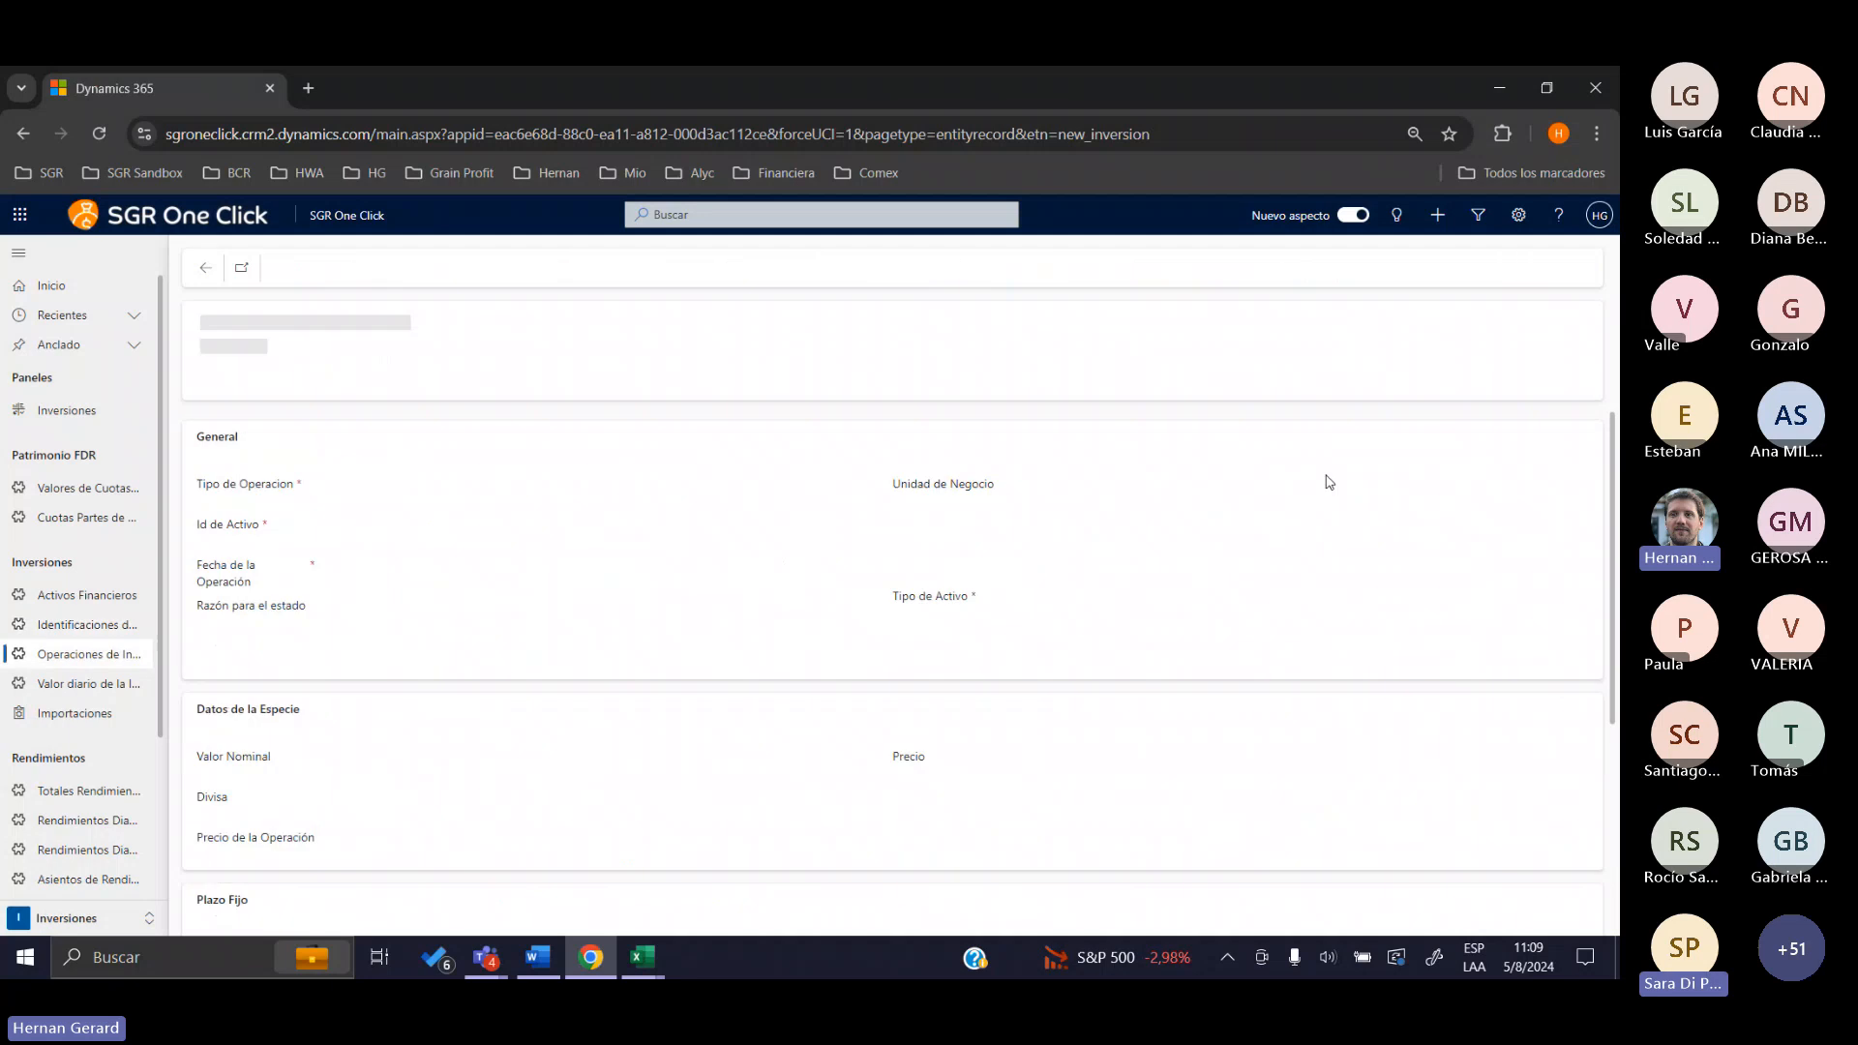
{"action": "left_click", "coordinate": [461, 488]}
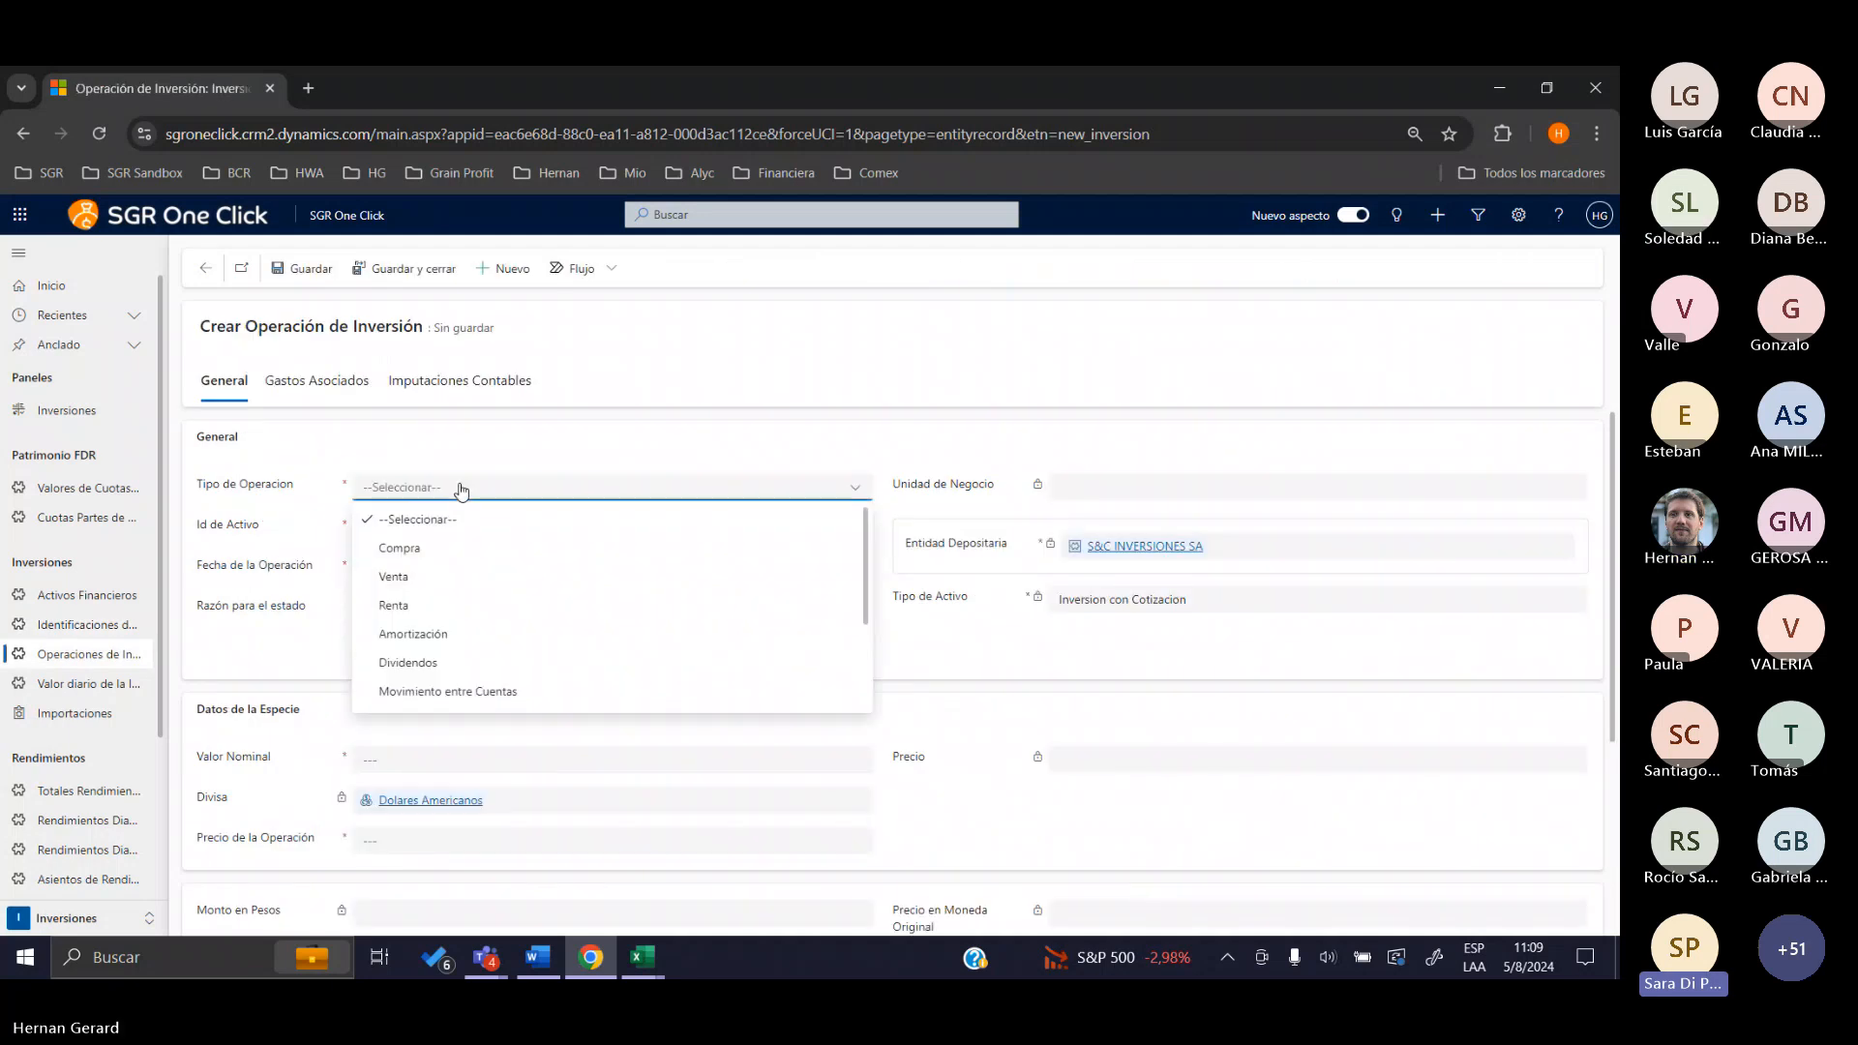
{"action": "left_click", "coordinate": [318, 435]}
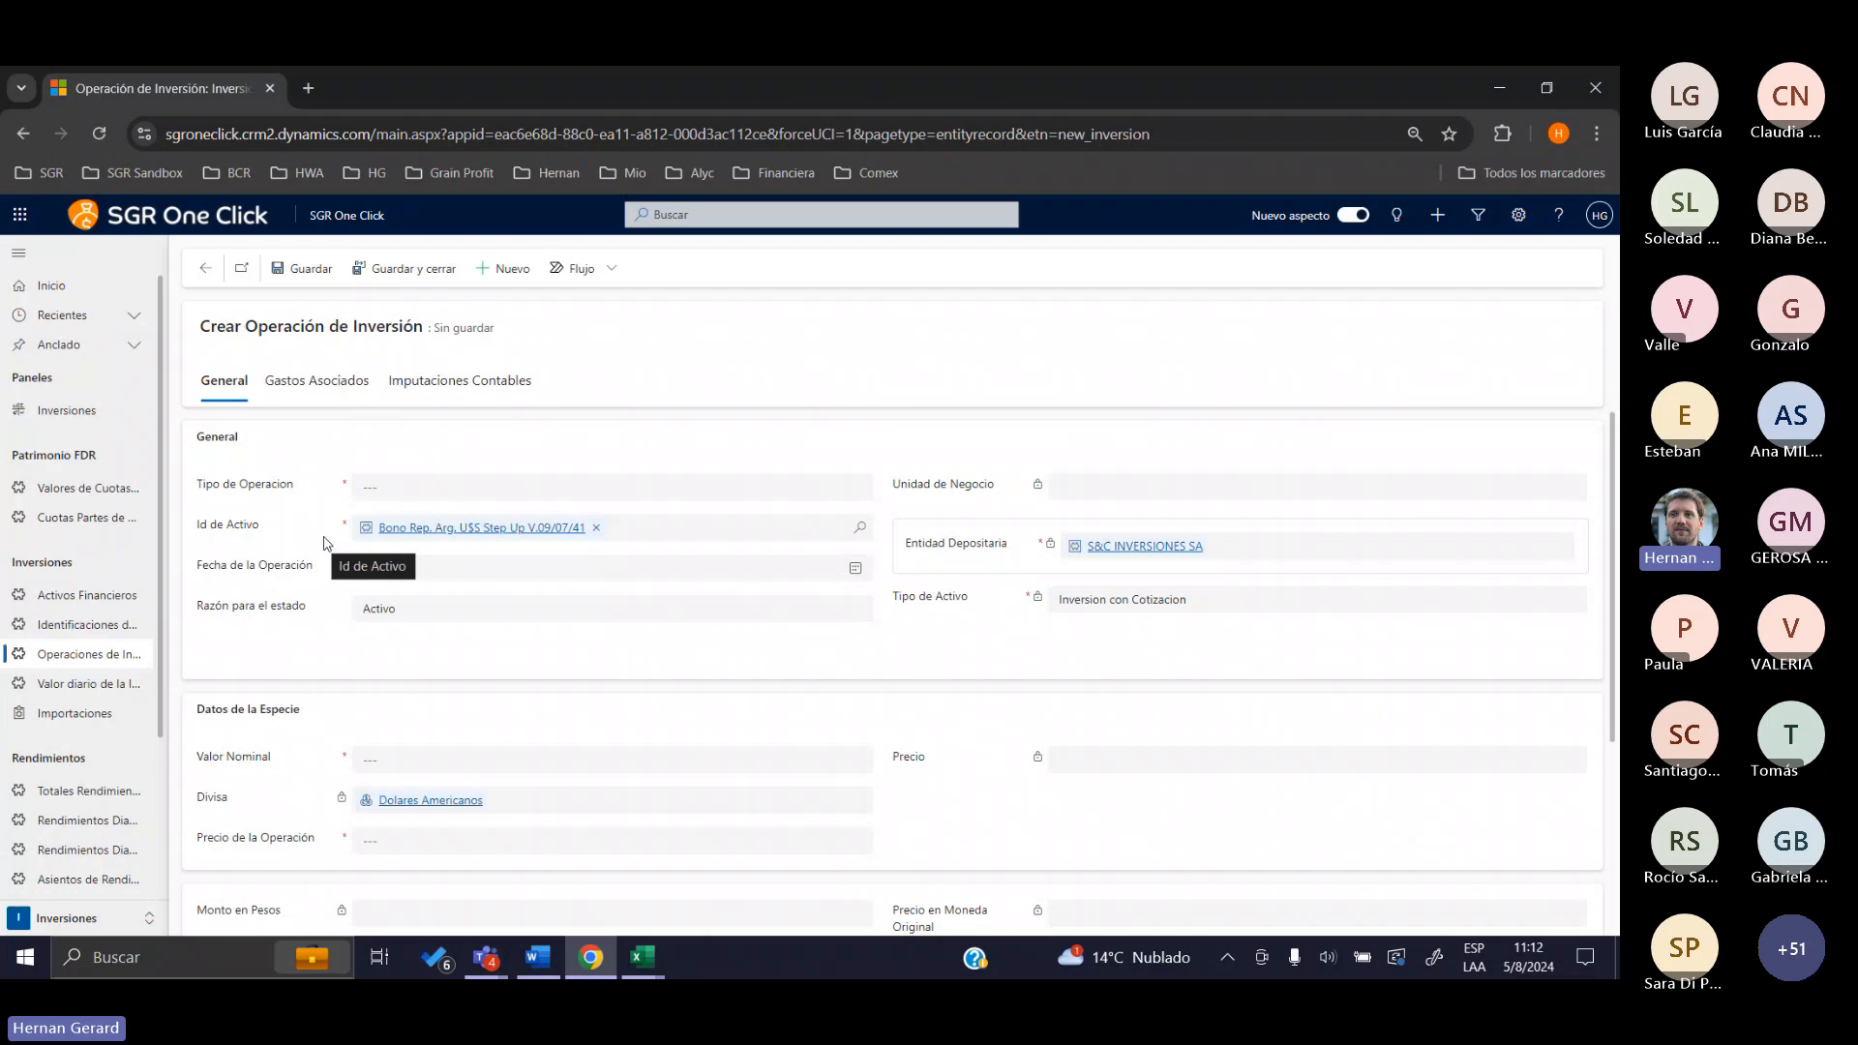
Try to set the new bond operation's Tipo de Operacion to Dividendos
{"action": "left_click", "coordinate": [388, 491]}
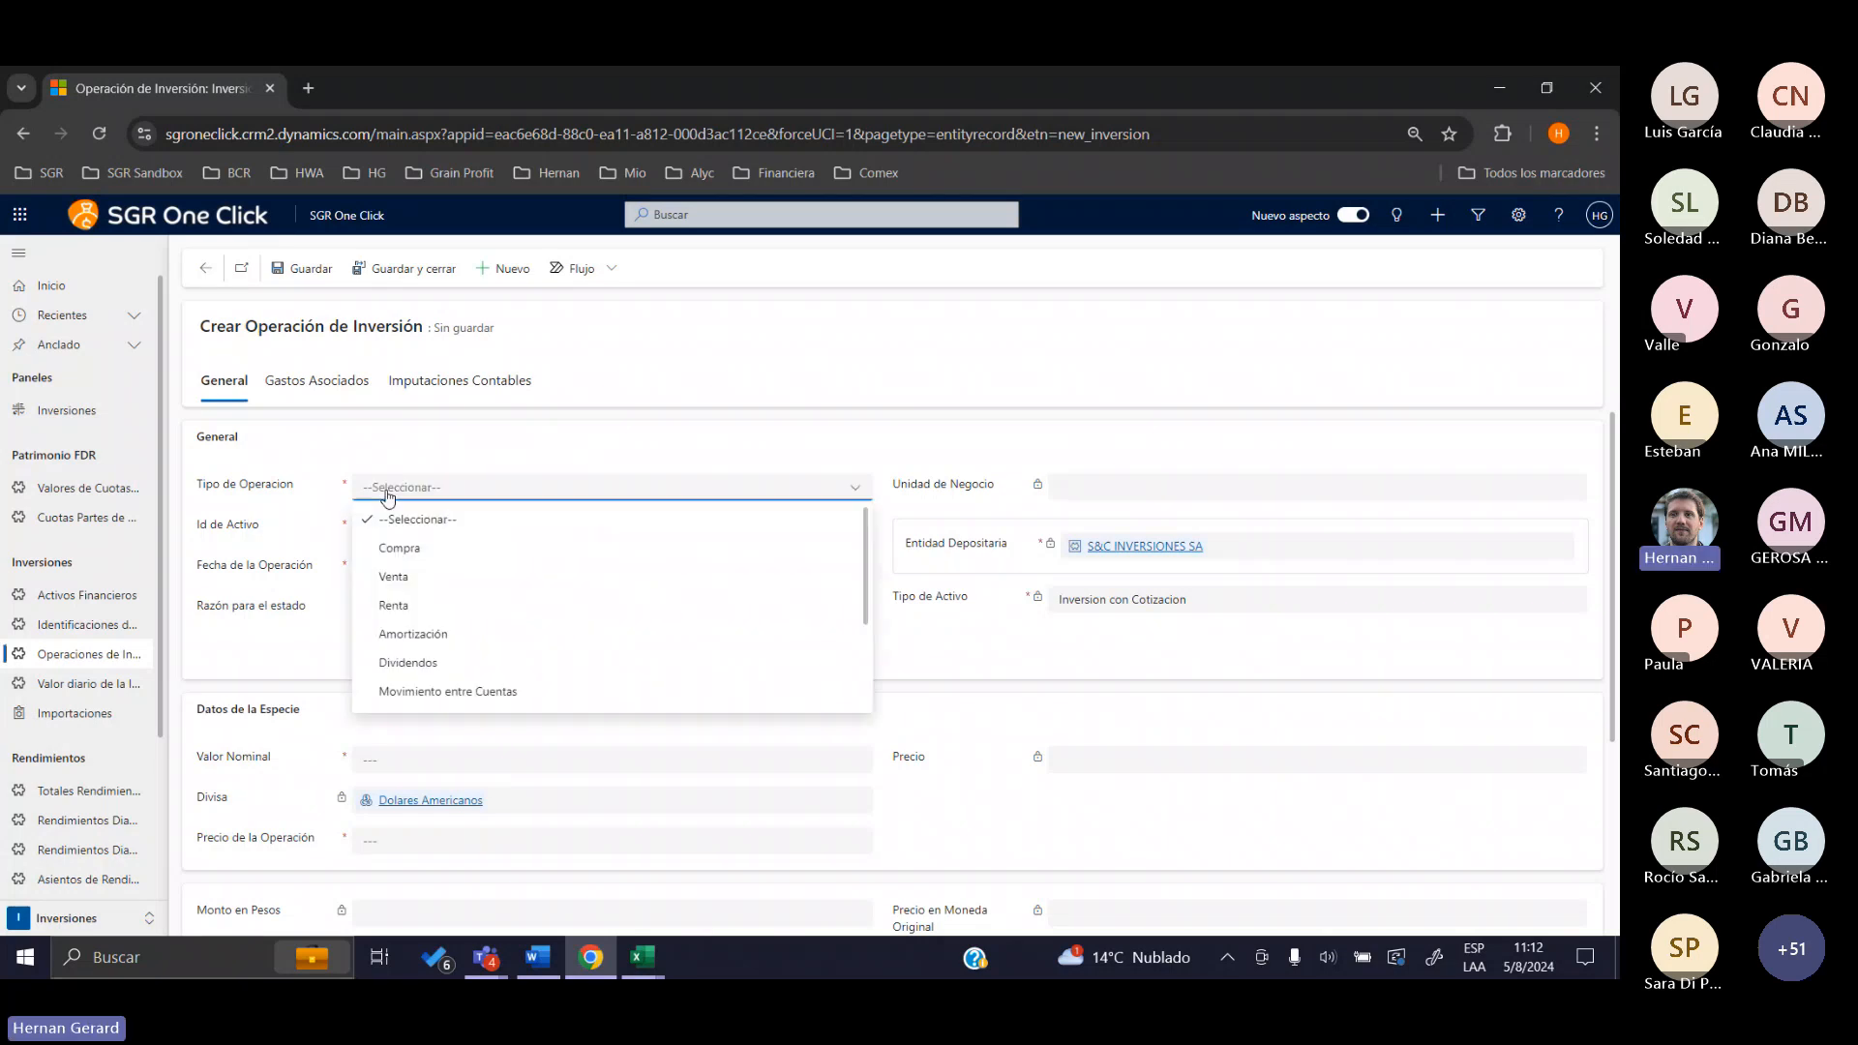
{"action": "scroll", "coordinate": [414, 581], "scroll_direction": "down", "scroll_amount": 2}
{"action": "left_click", "coordinate": [445, 527]}
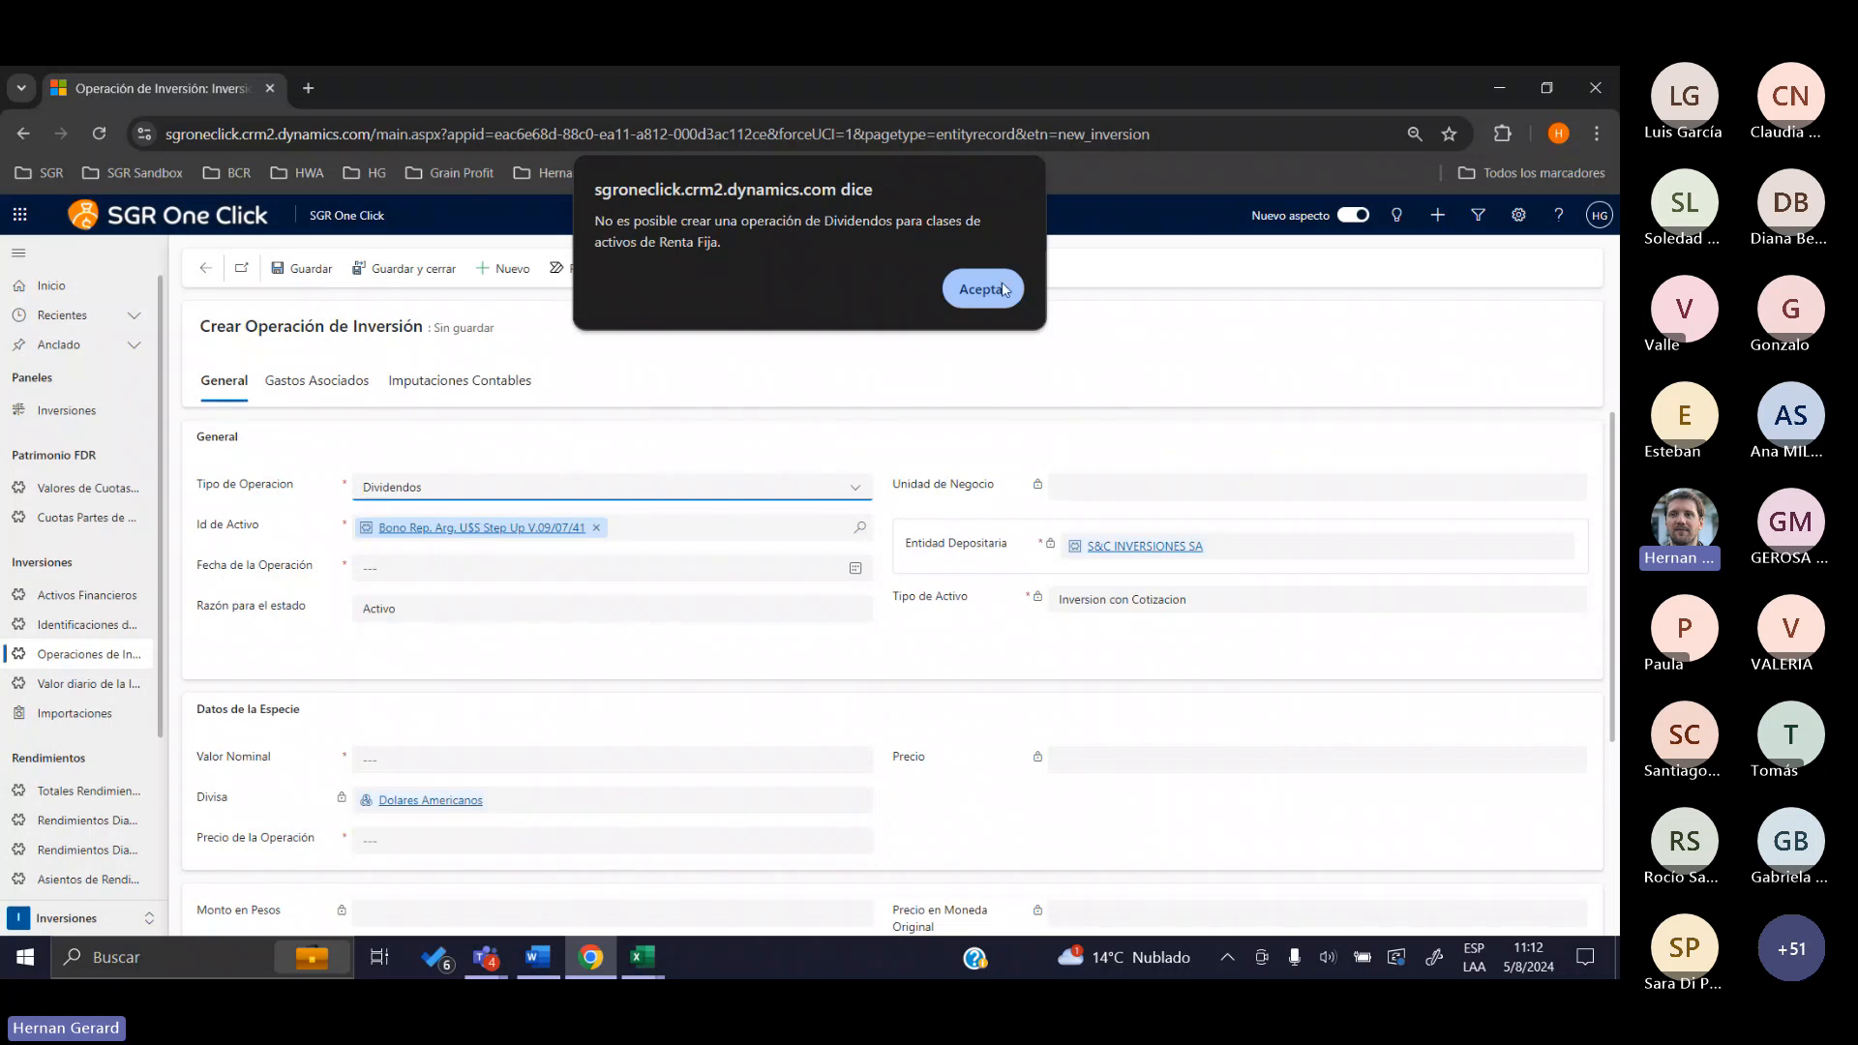
{"action": "left_click", "coordinate": [978, 290]}
Switch Tipo de Operacion to Movimiento entre Cuentas, and discard the unsaved operation by leaving for the Activos Financieros list
{"action": "left_click", "coordinate": [502, 489]}
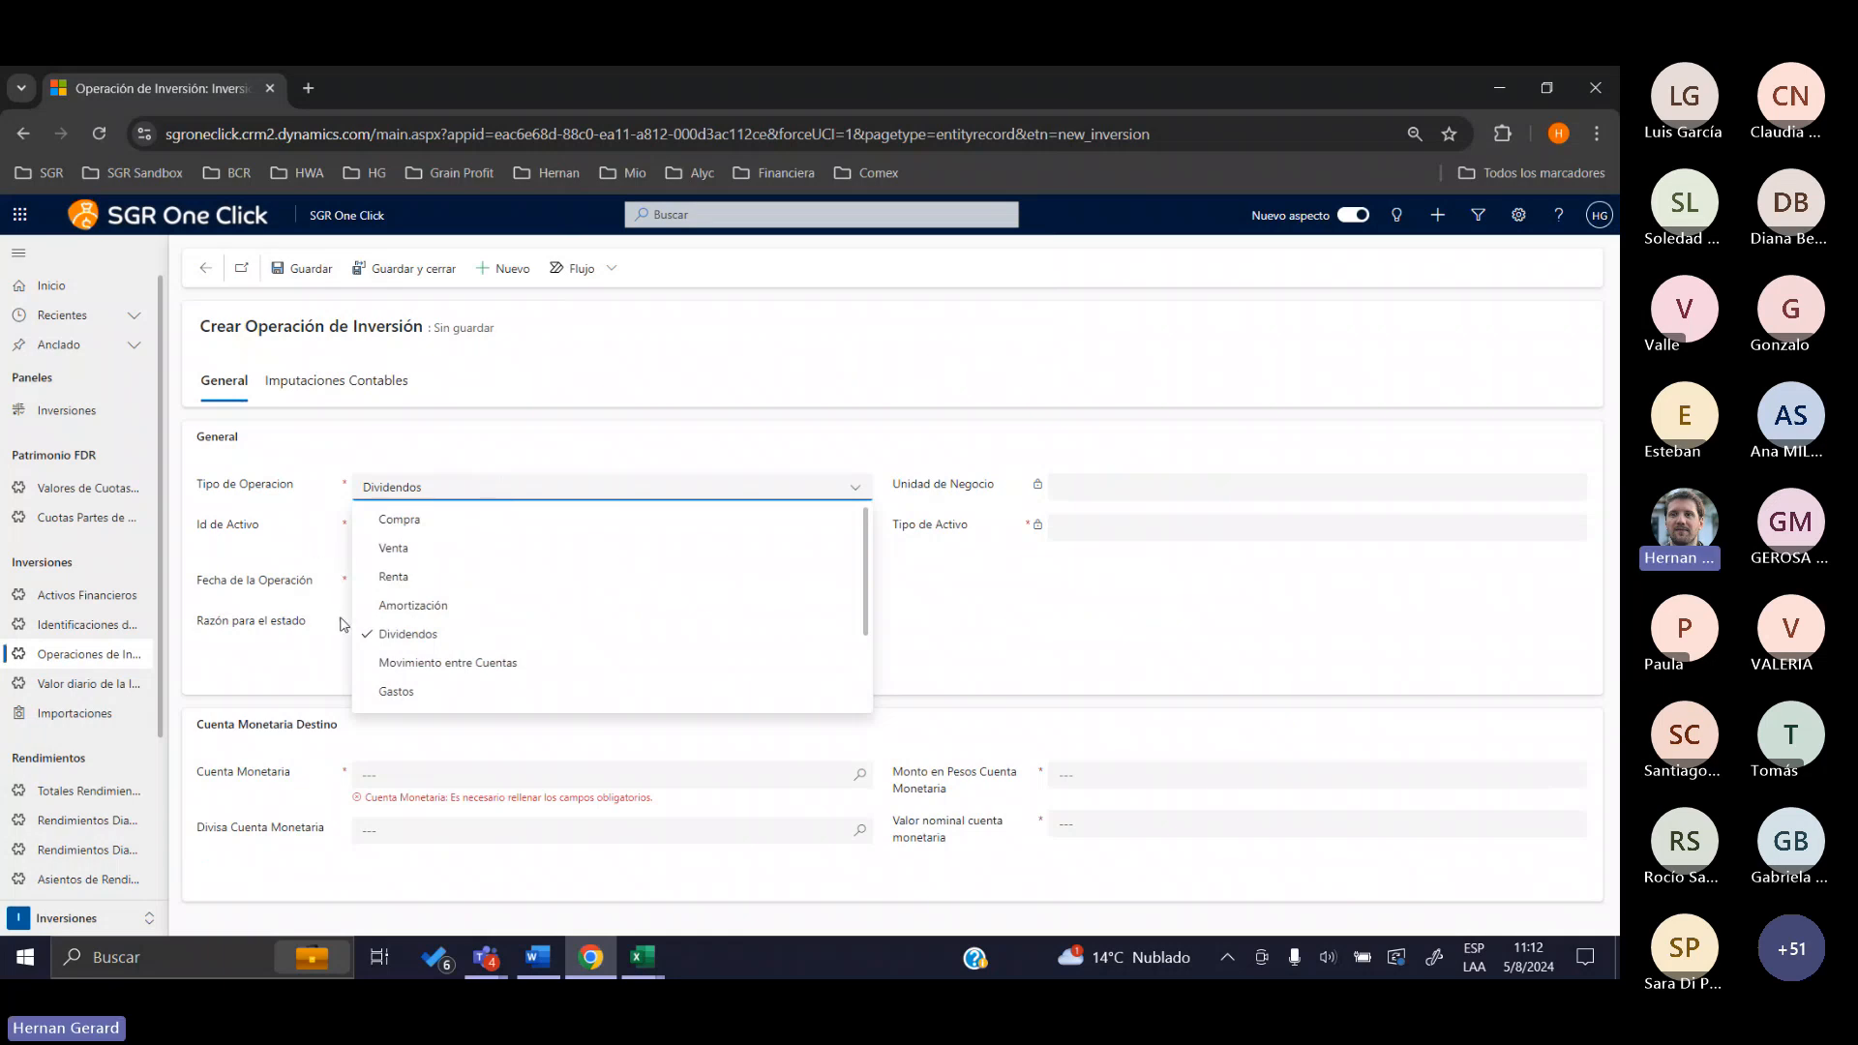
{"action": "scroll", "coordinate": [865, 635], "scroll_direction": "down", "scroll_amount": 2}
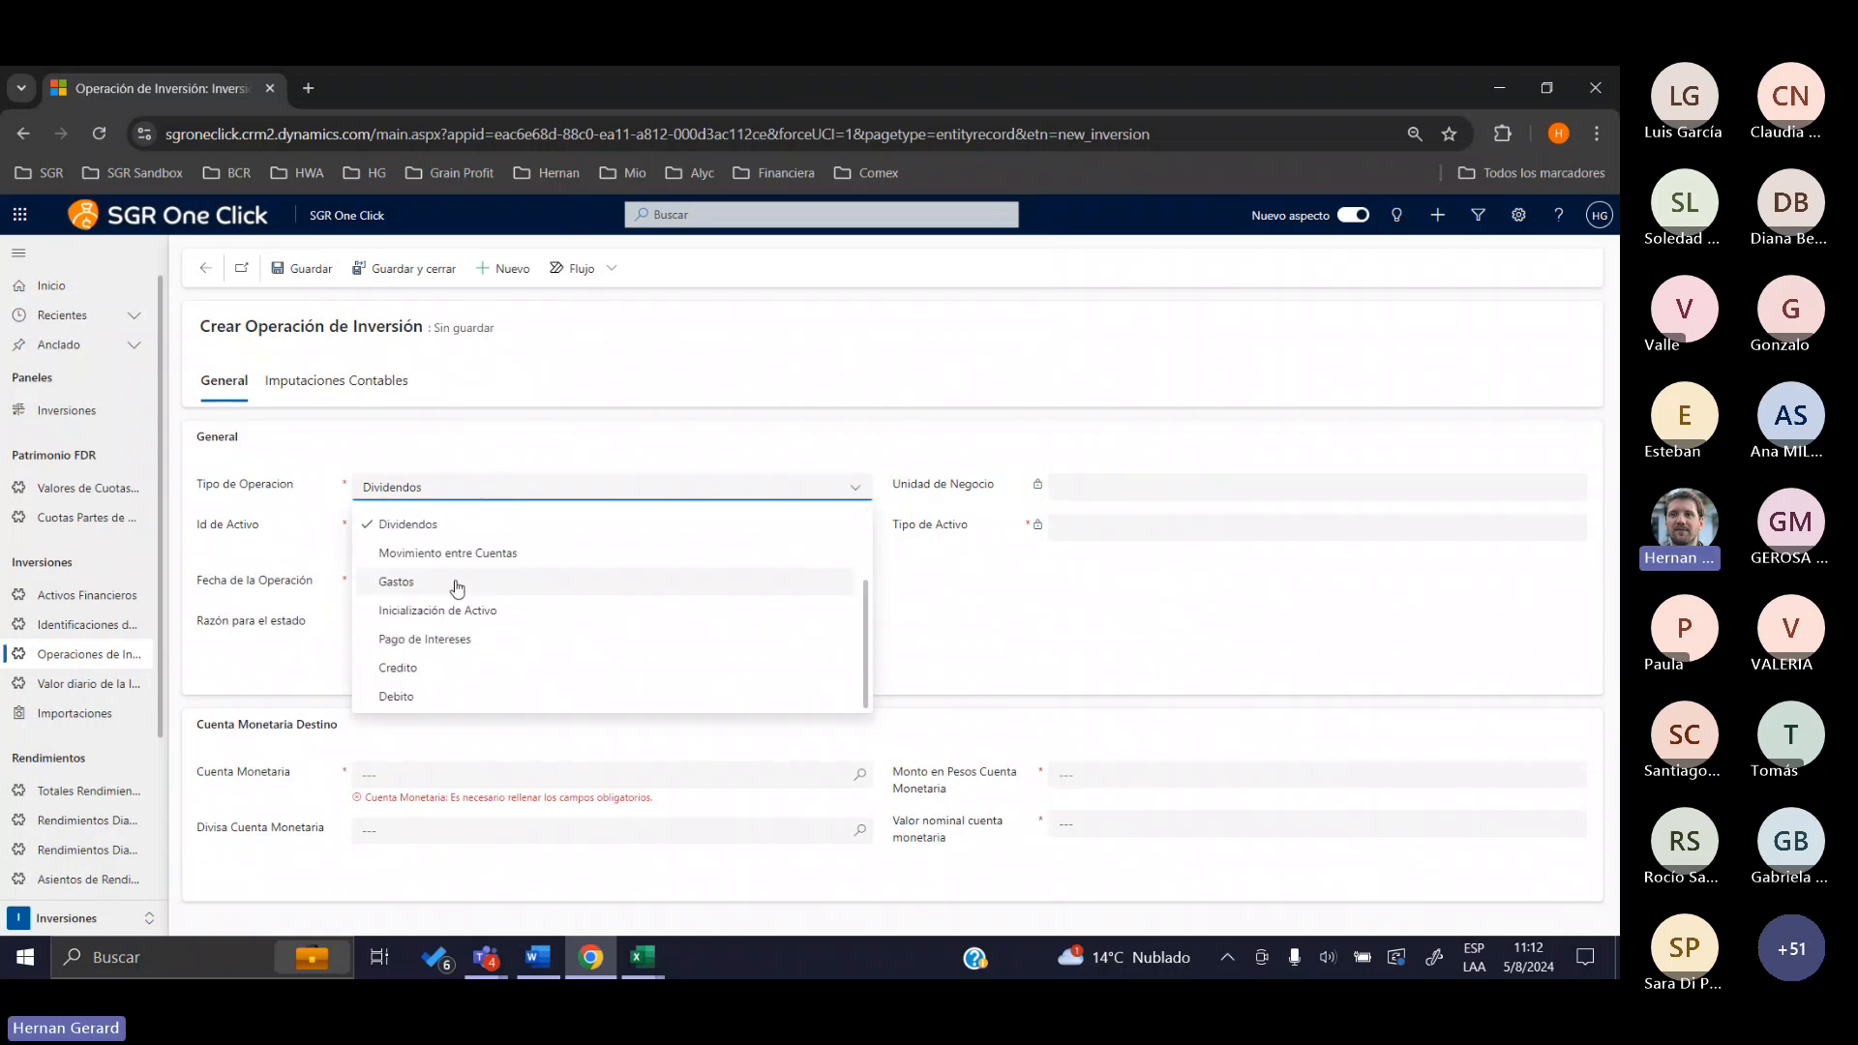
{"action": "left_click", "coordinate": [463, 555]}
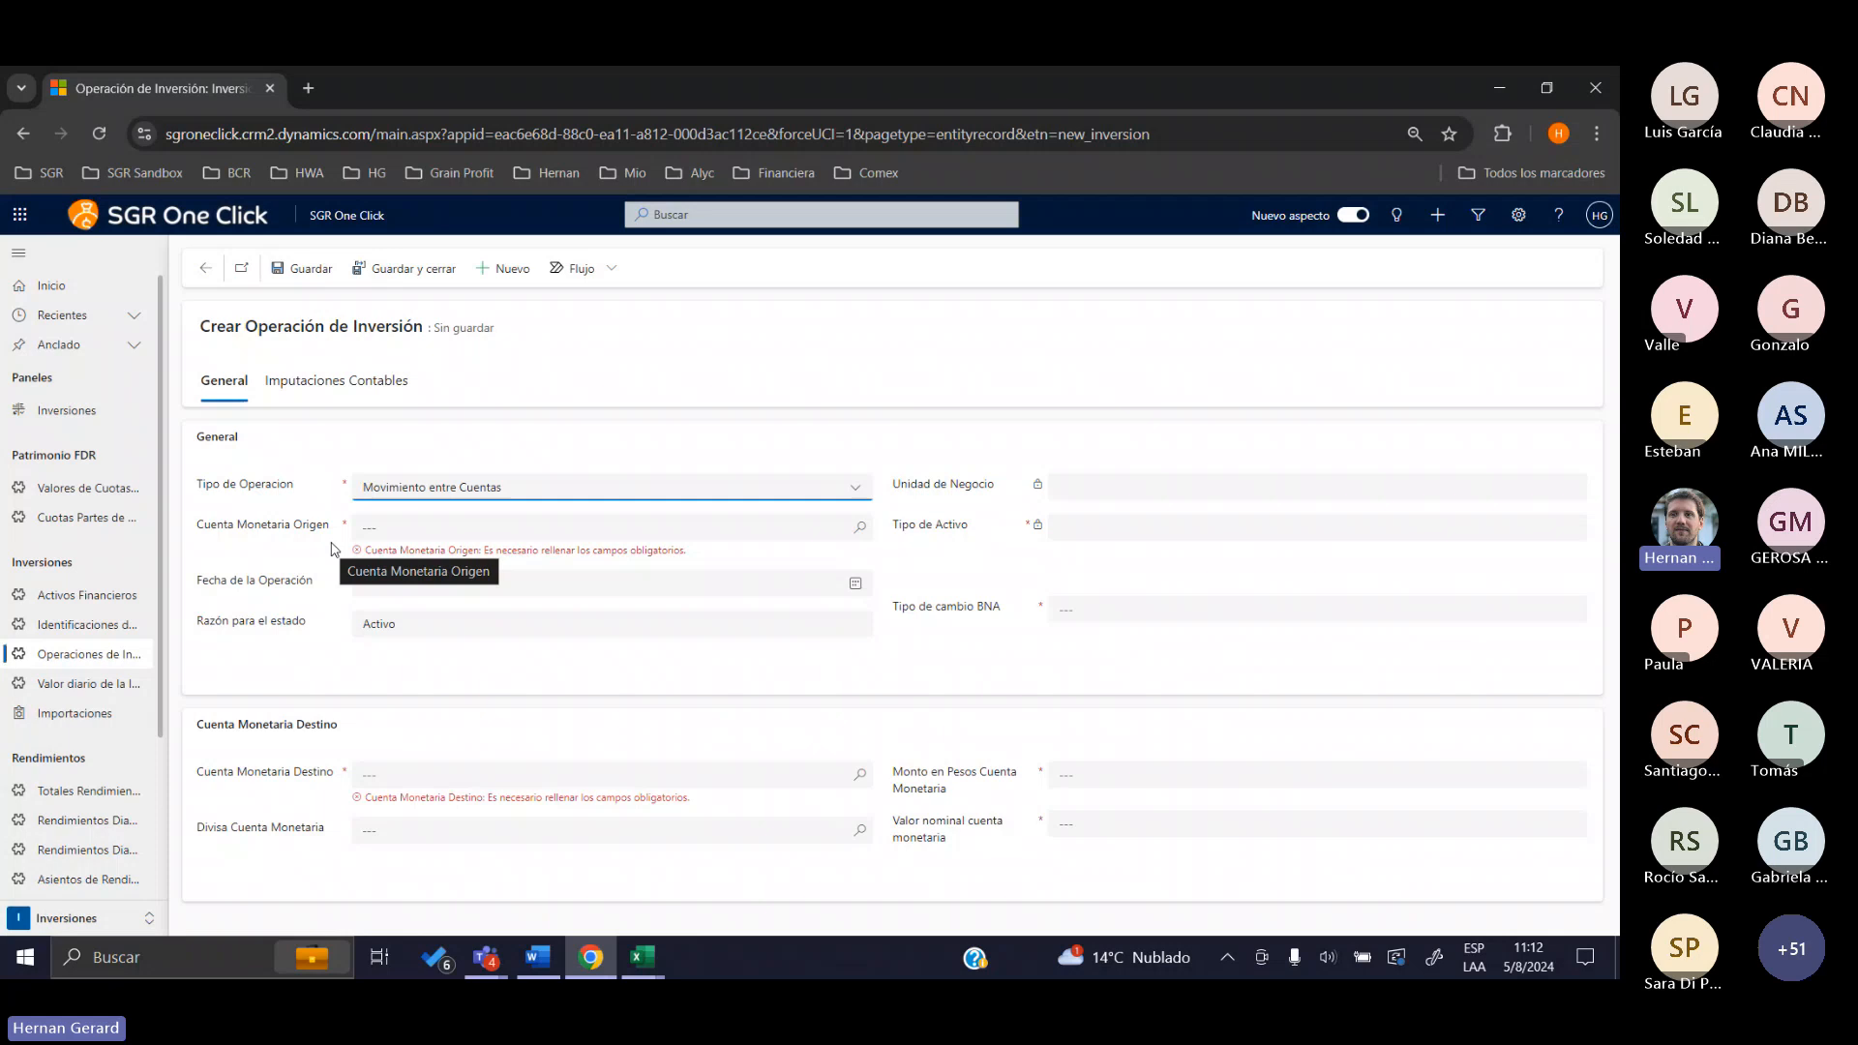
{"action": "left_click", "coordinate": [92, 595]}
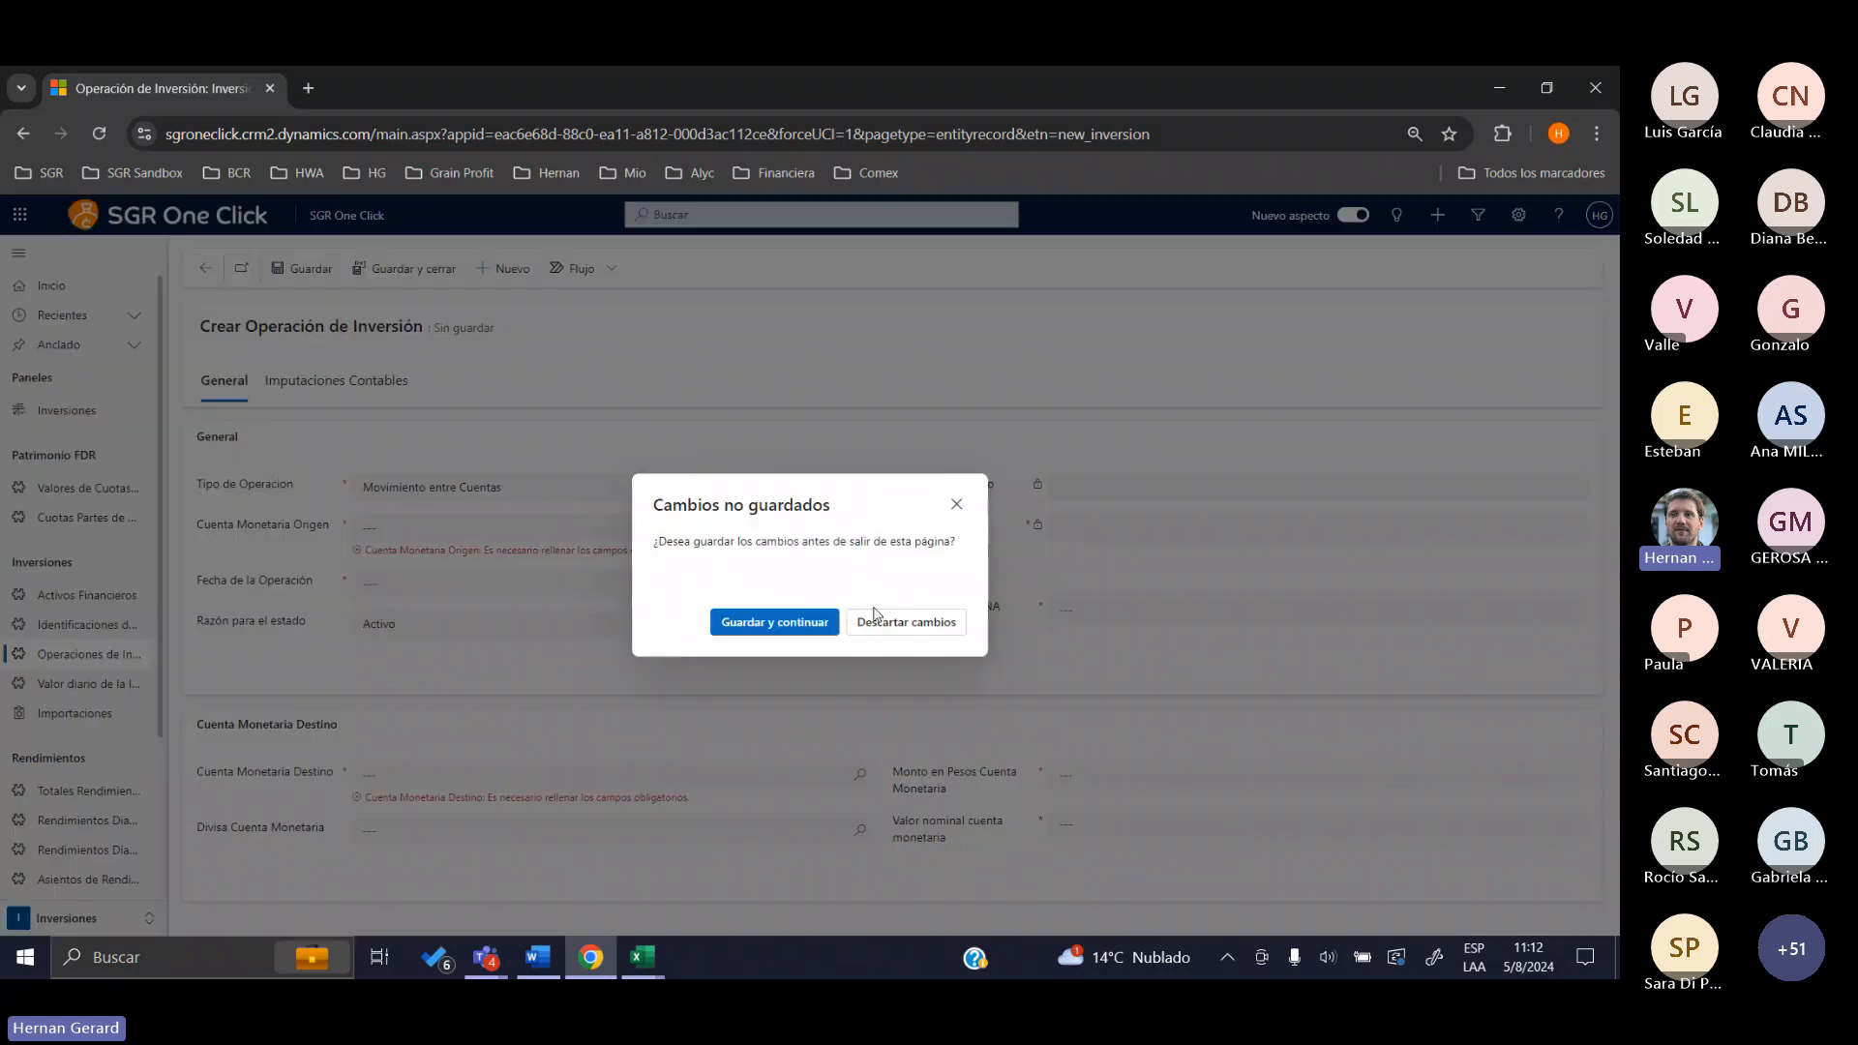
{"action": "left_click", "coordinate": [887, 624]}
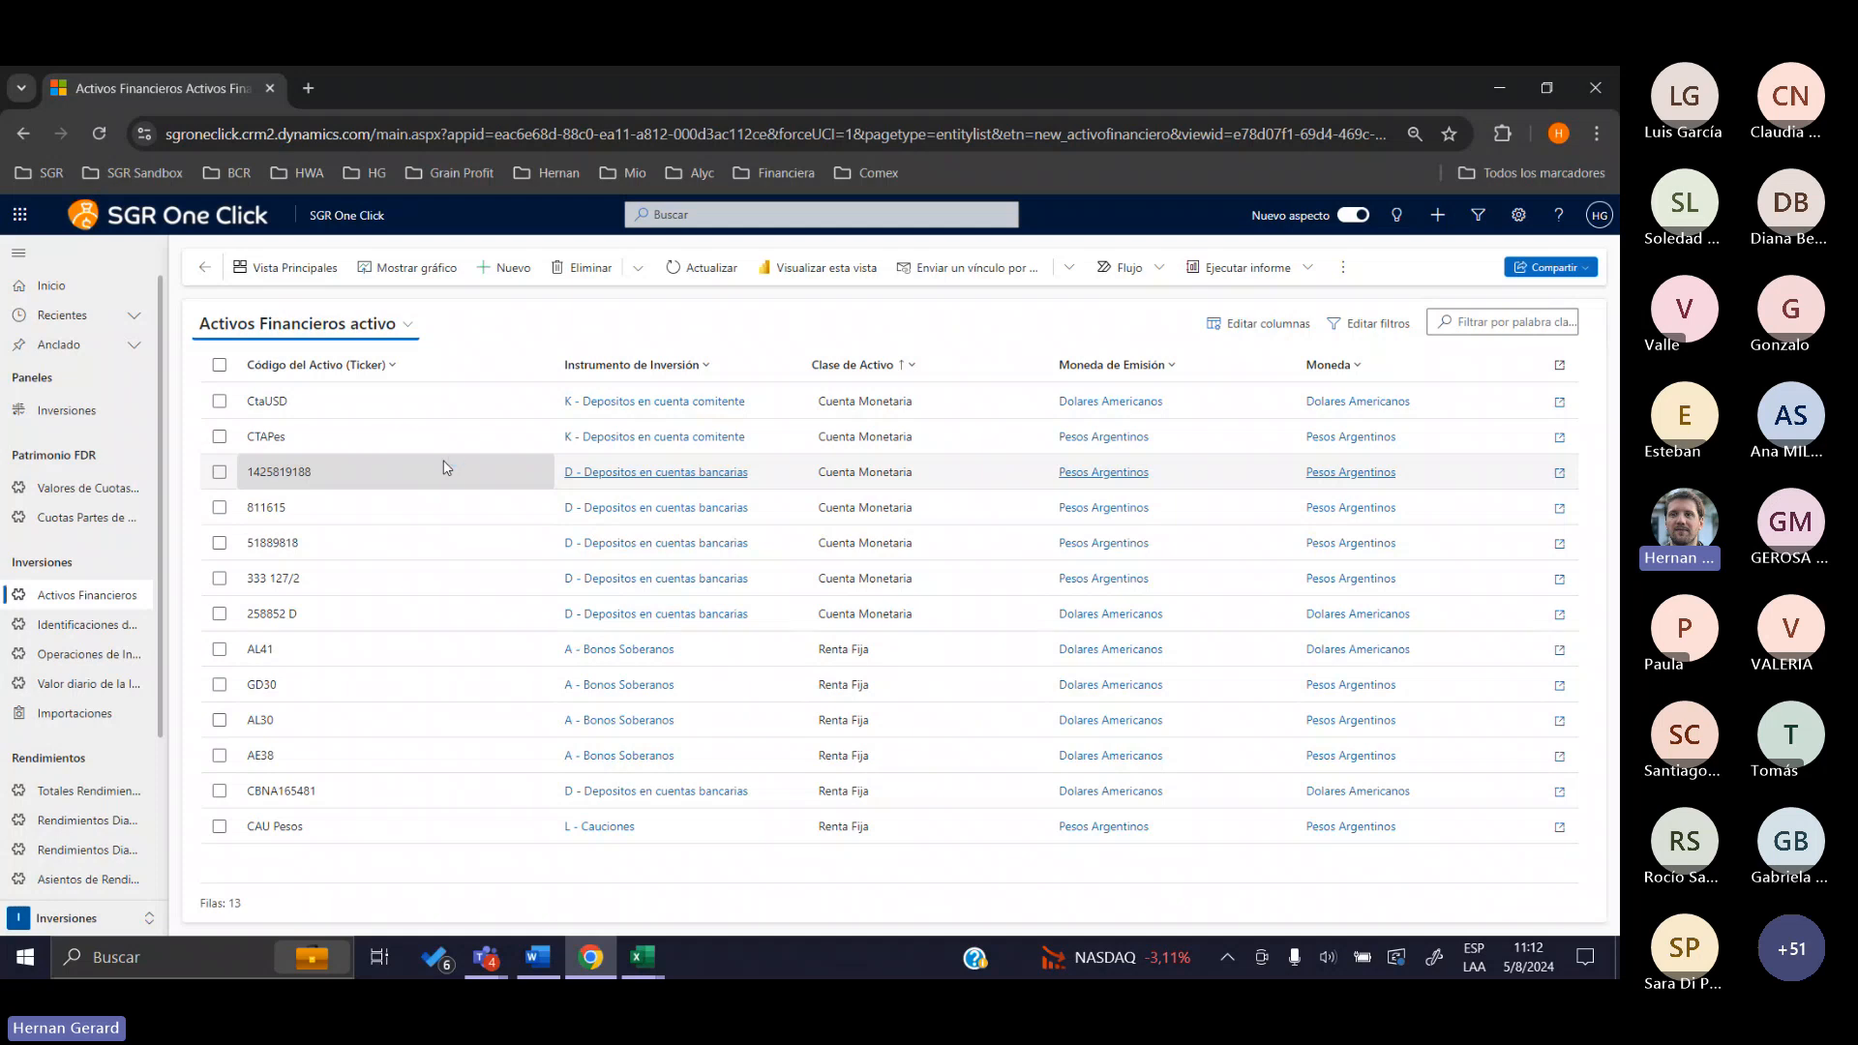
Open the Cuenta 1 Testing asset's S&C INVERSIONES SA holding and examine its Operaciones de Cuenta Monetarias
{"action": "double_click", "coordinate": [444, 467]}
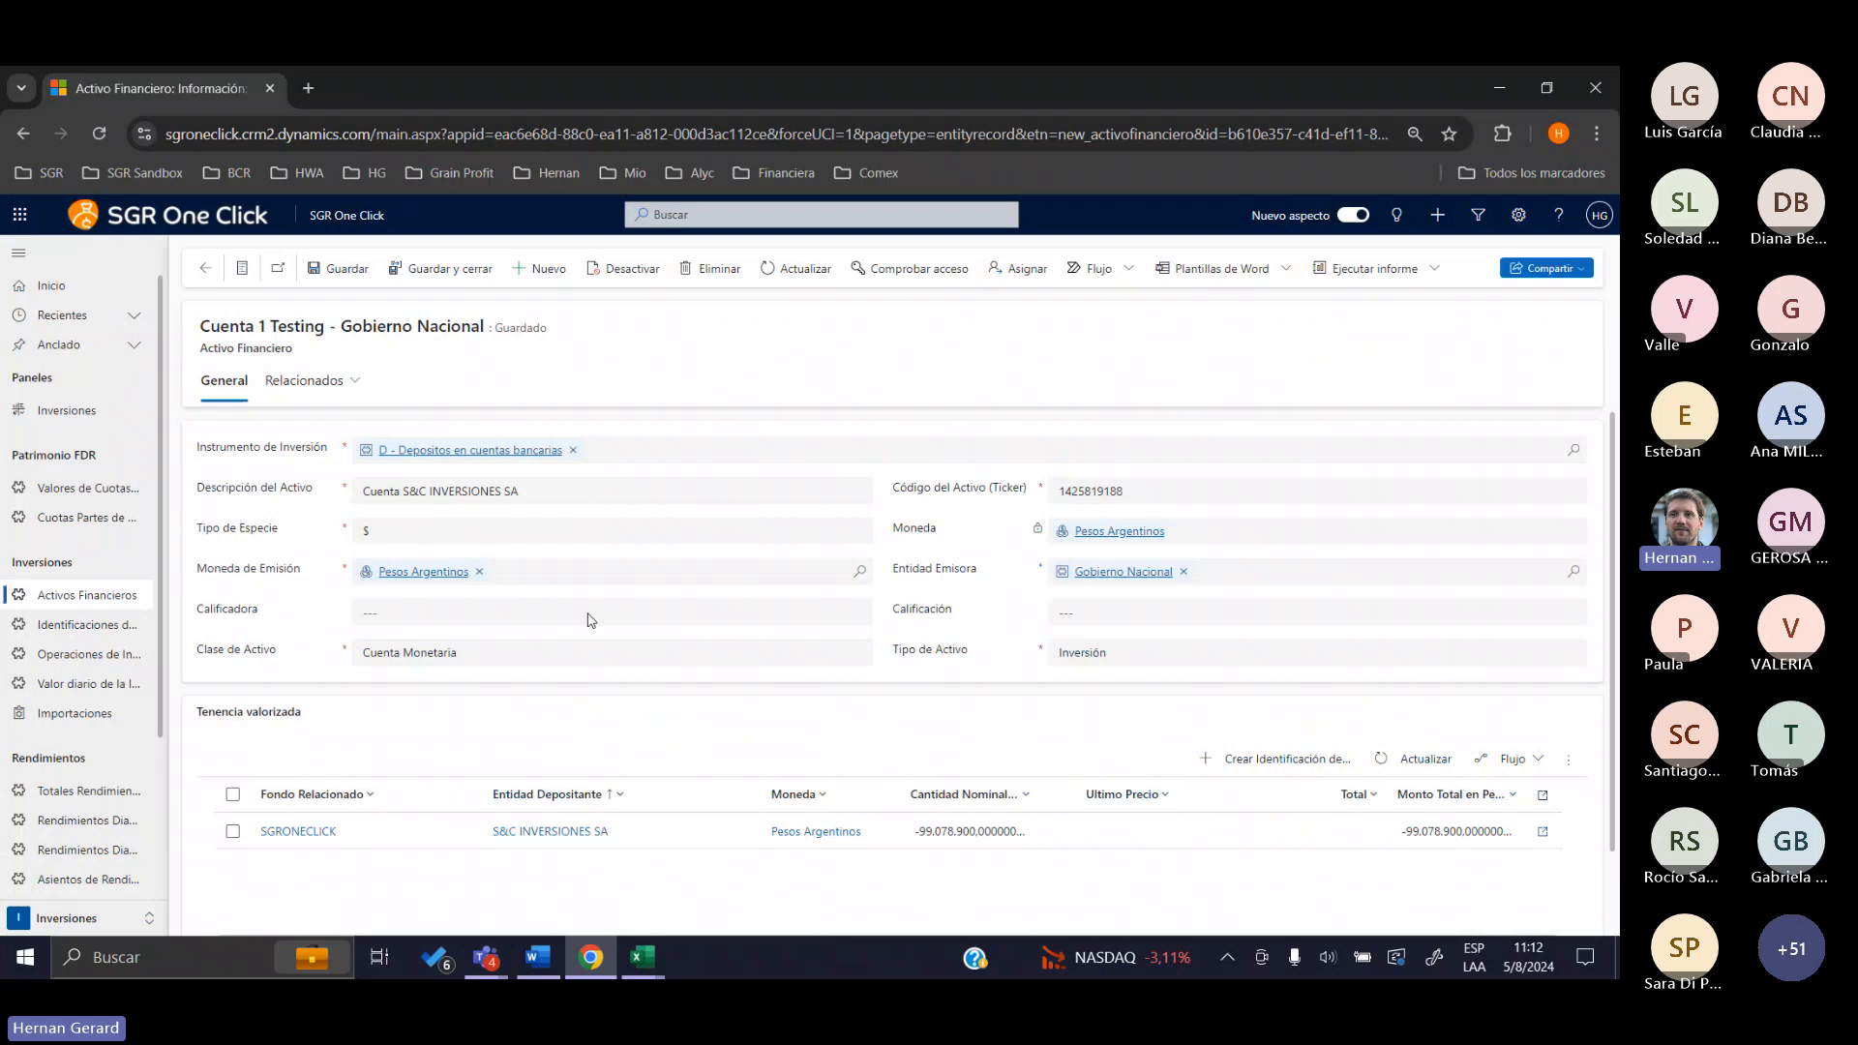
{"action": "double_click", "coordinate": [441, 828]}
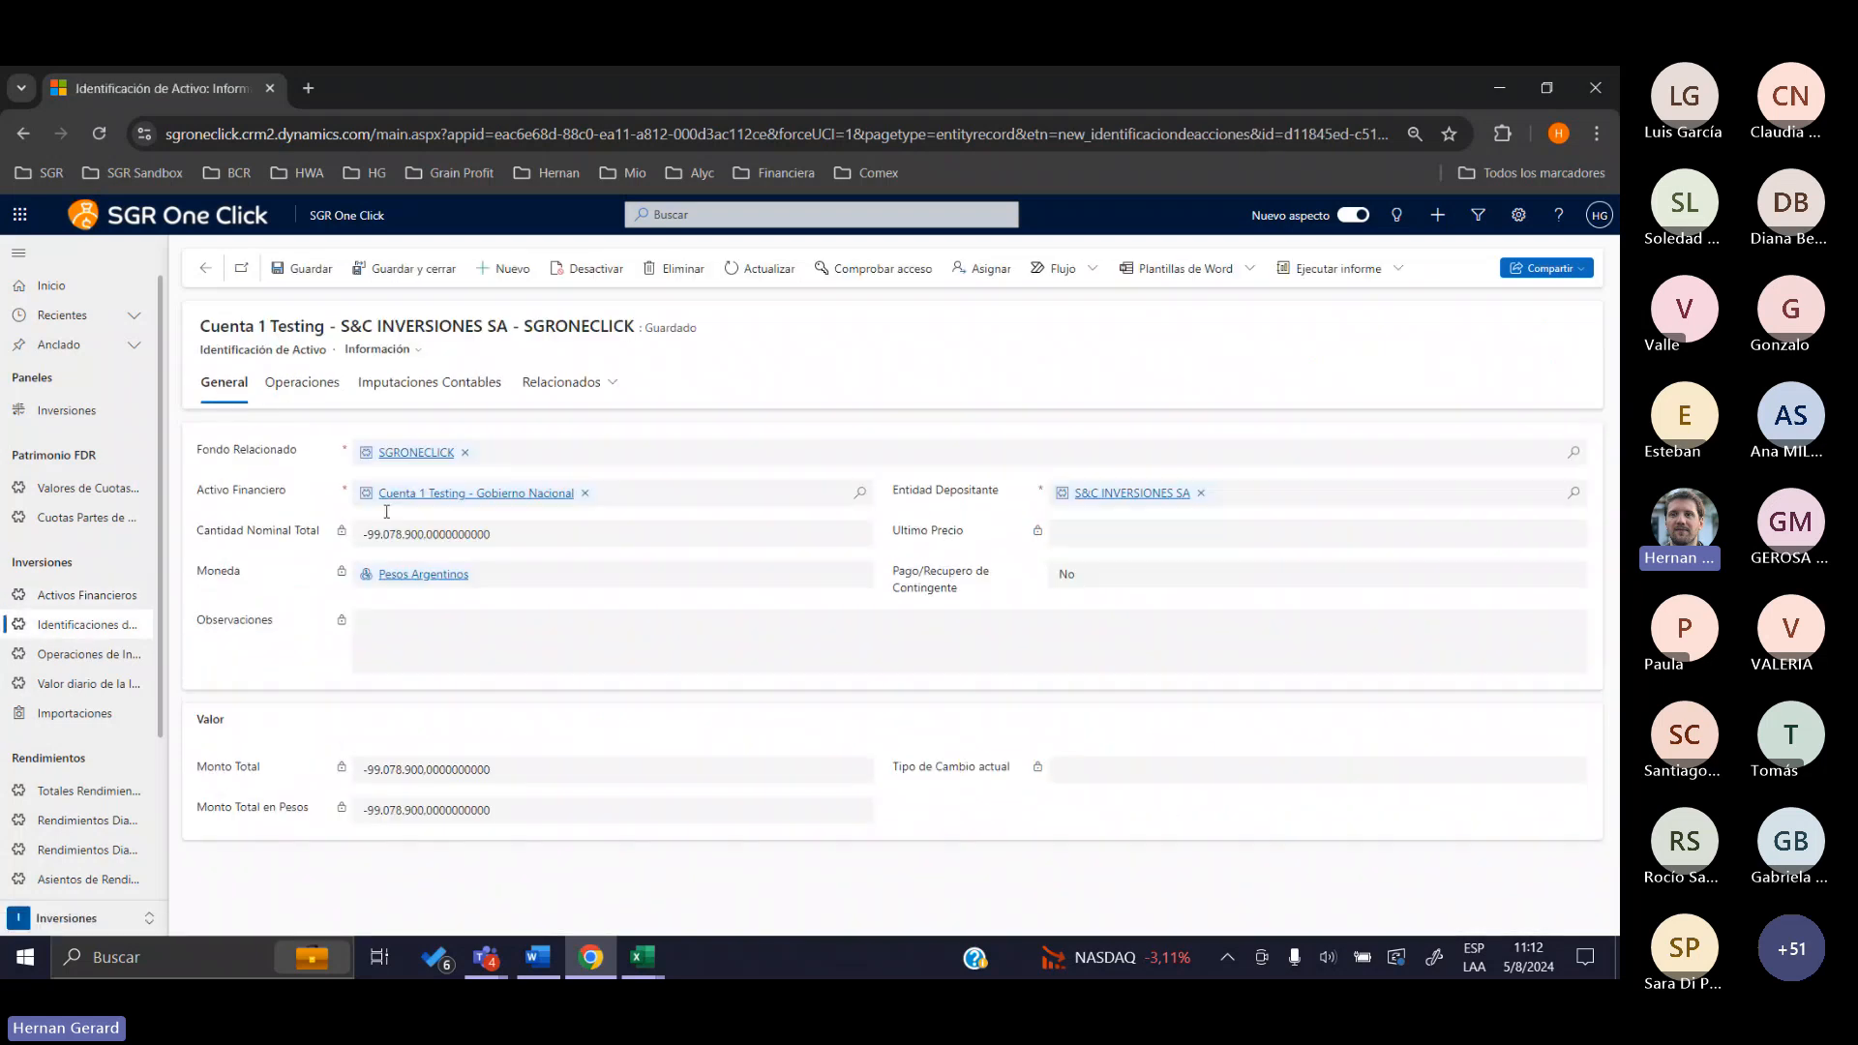
{"action": "left_click", "coordinate": [330, 398]}
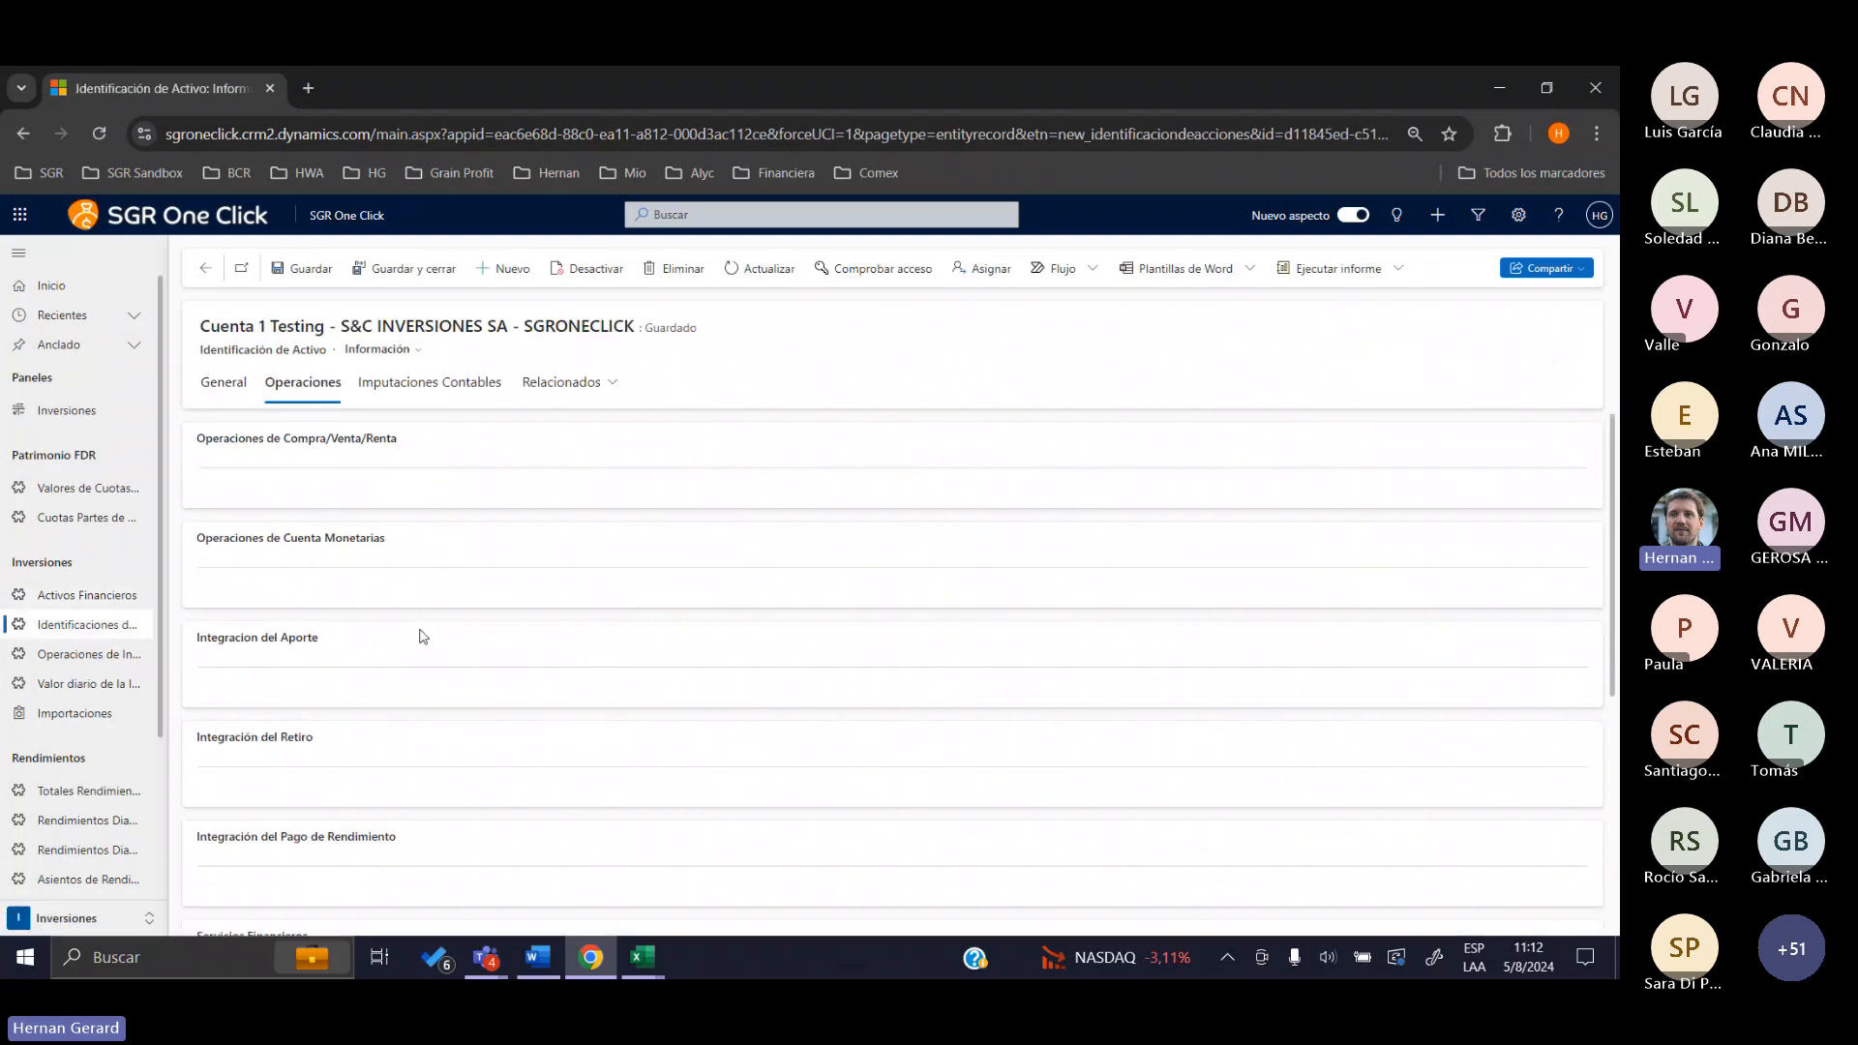
{"action": "scroll", "coordinate": [585, 687], "scroll_direction": "down", "scroll_amount": 1}
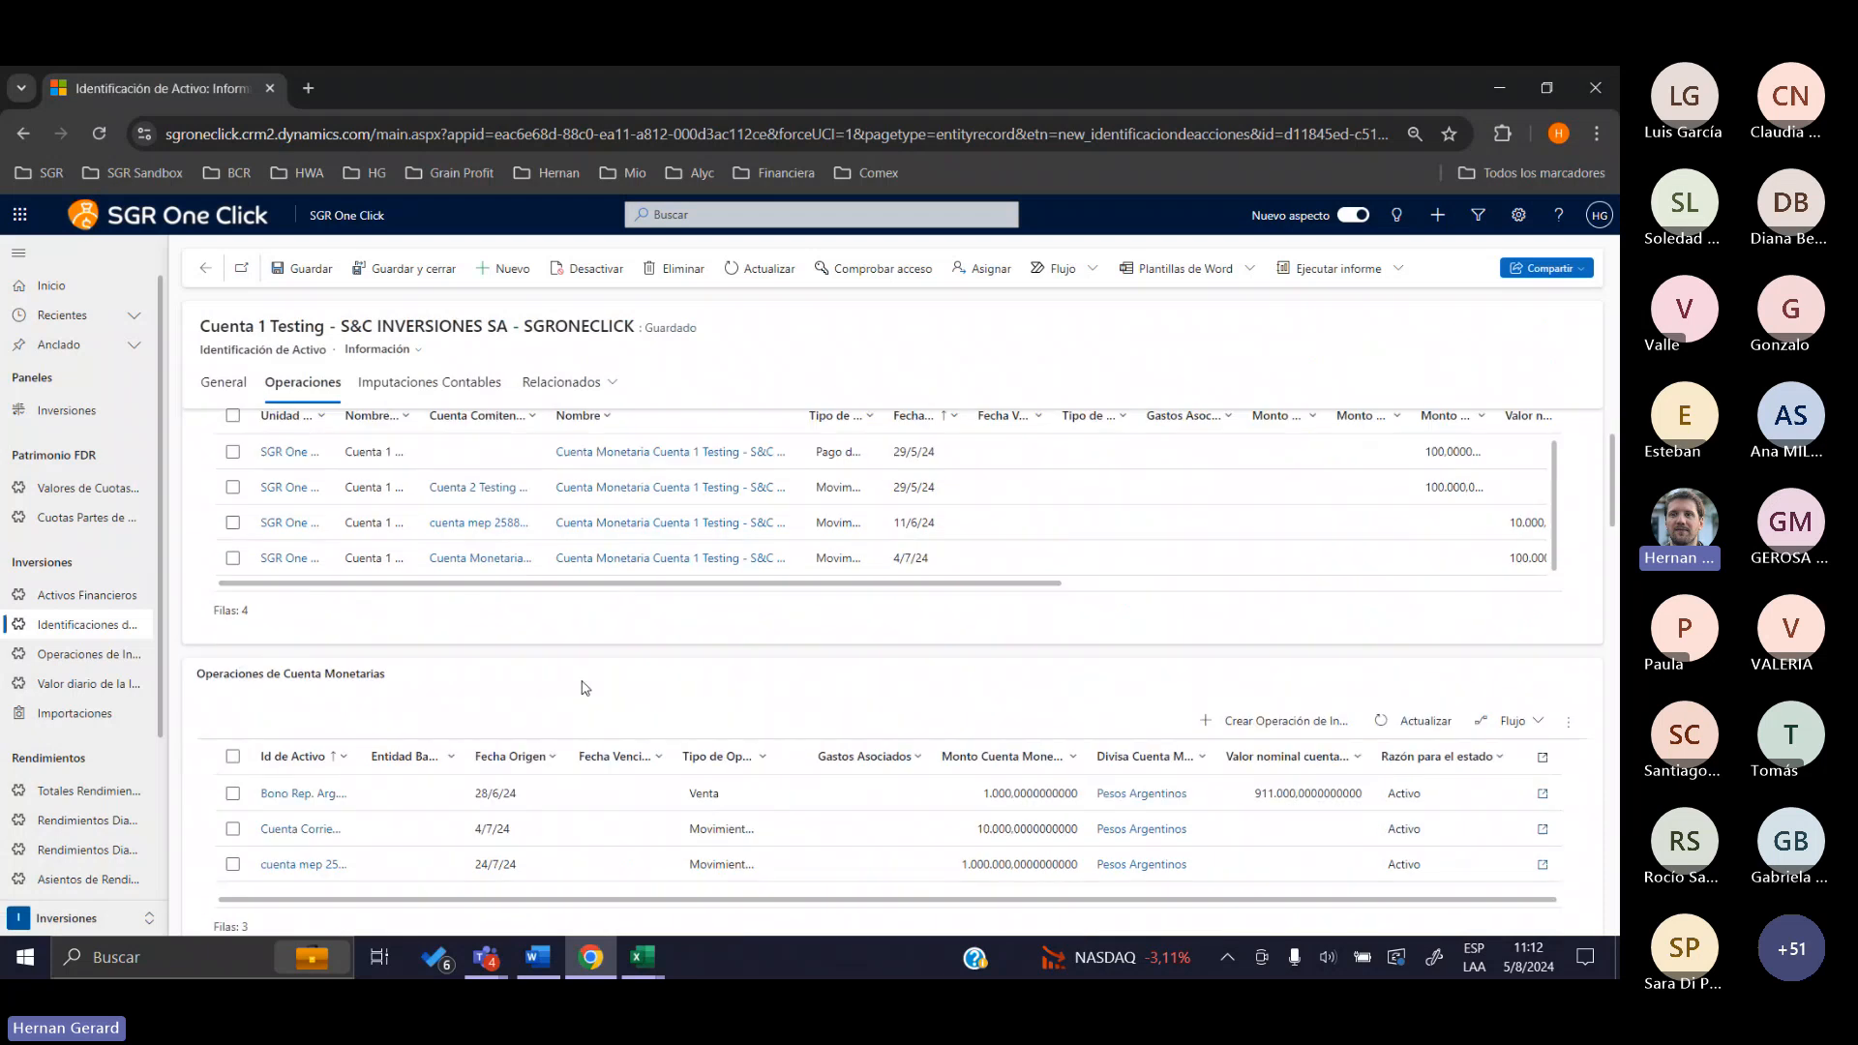
{"action": "triple_click", "coordinate": [388, 684]}
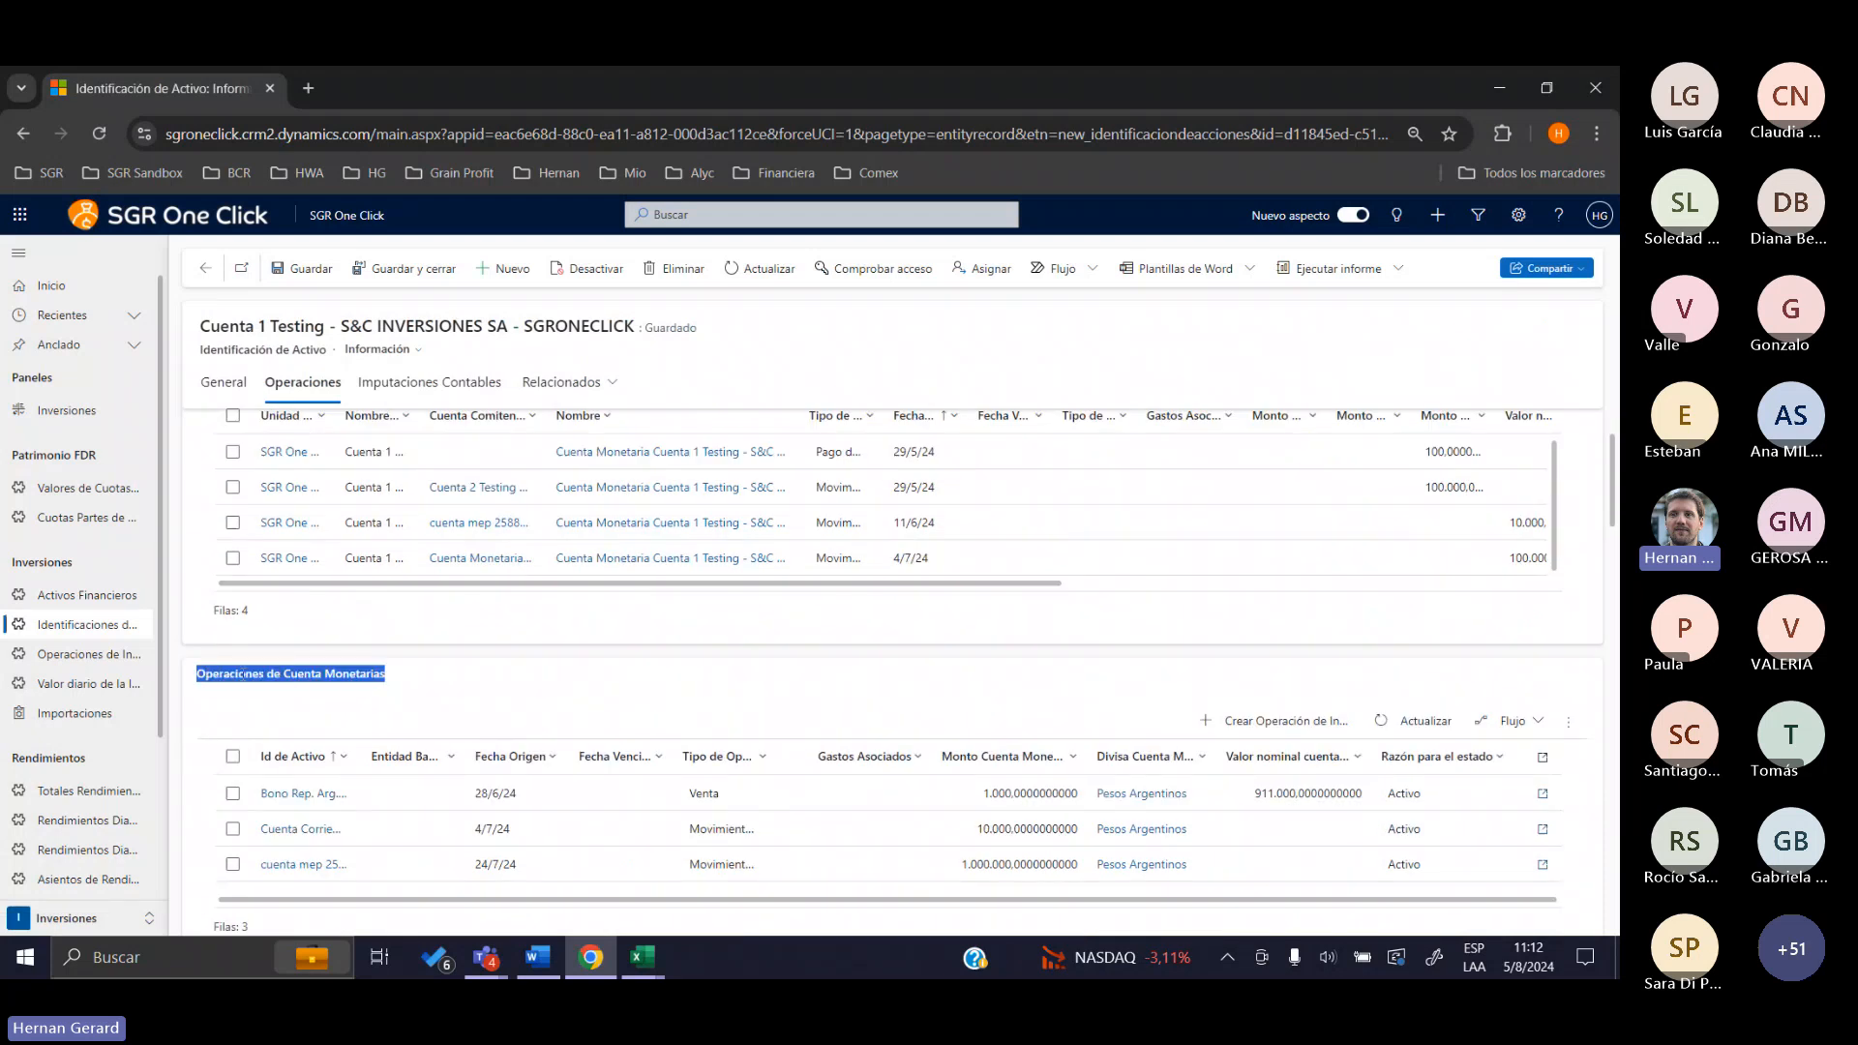
{"action": "left_click", "coordinate": [631, 691]}
Create a Movimiento entre Cuentas operation from Cuenta 1 Testing with the Alaria MEP account as Cuenta Monetaria Destino
{"action": "left_click", "coordinate": [1303, 718]}
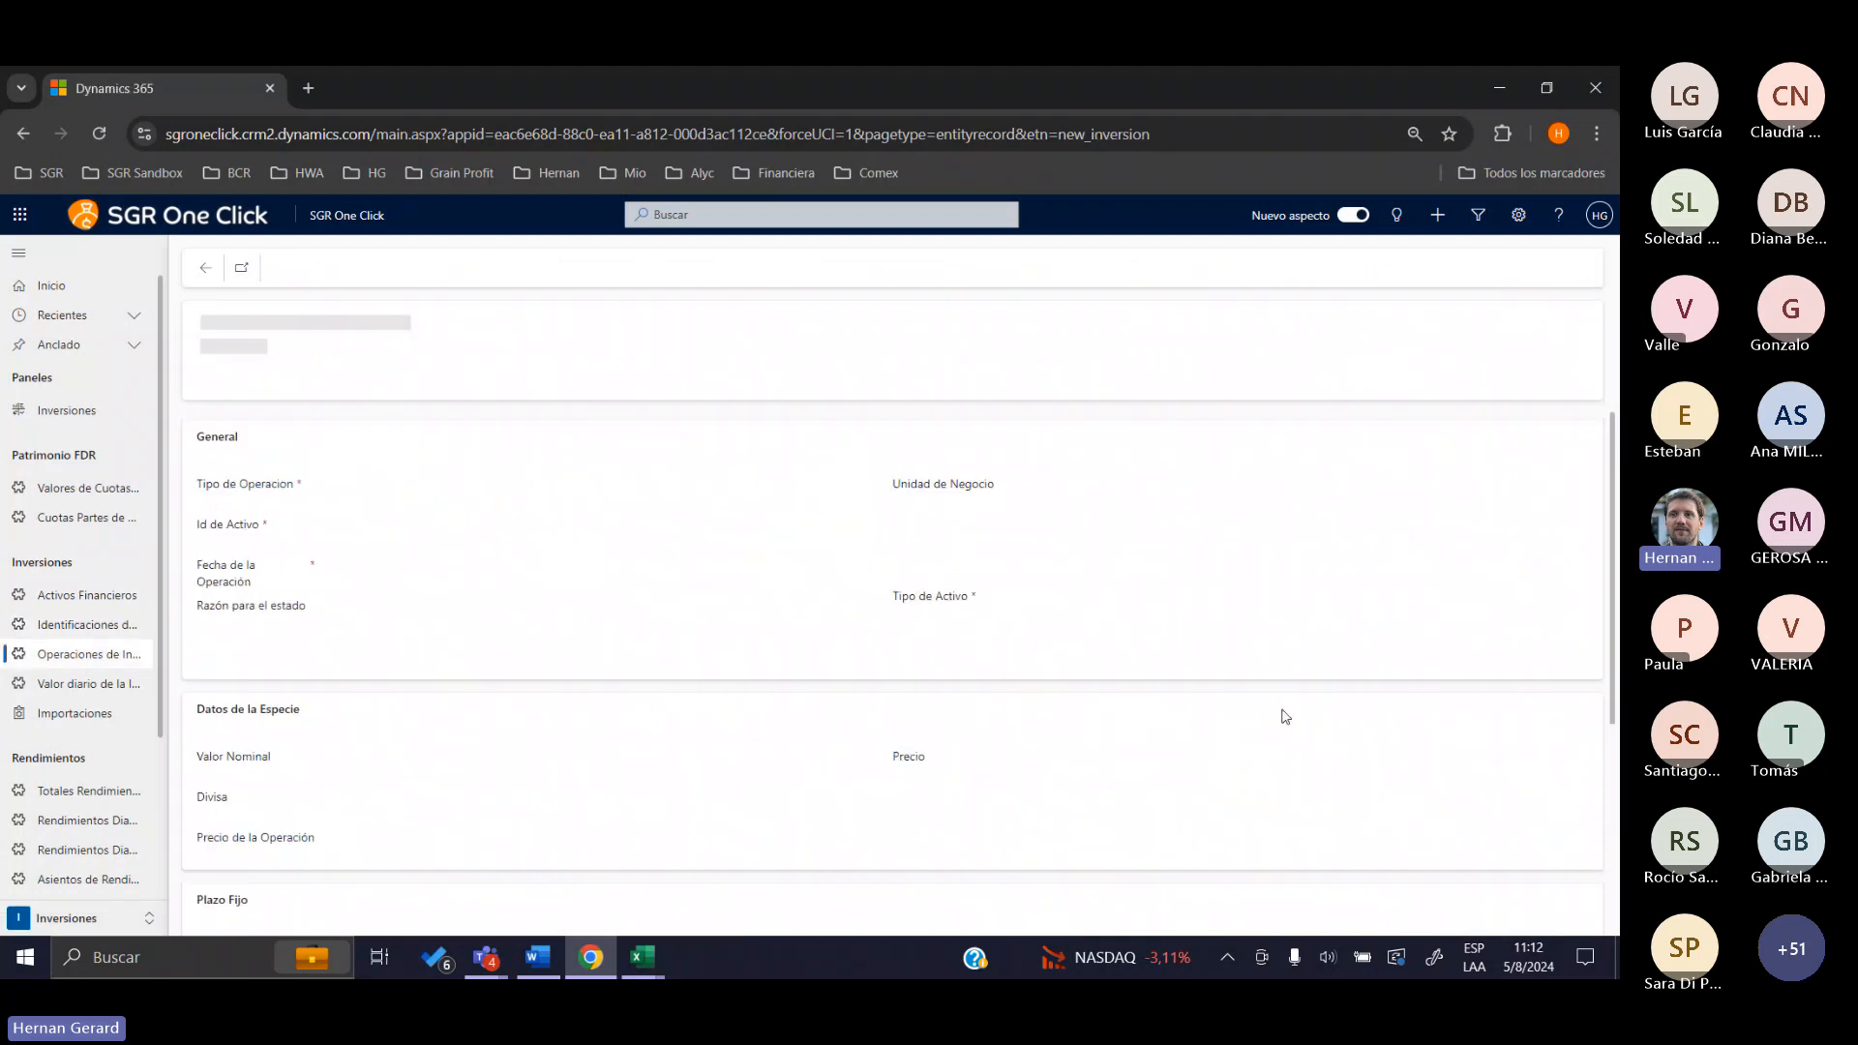
{"action": "left_click", "coordinate": [556, 486]}
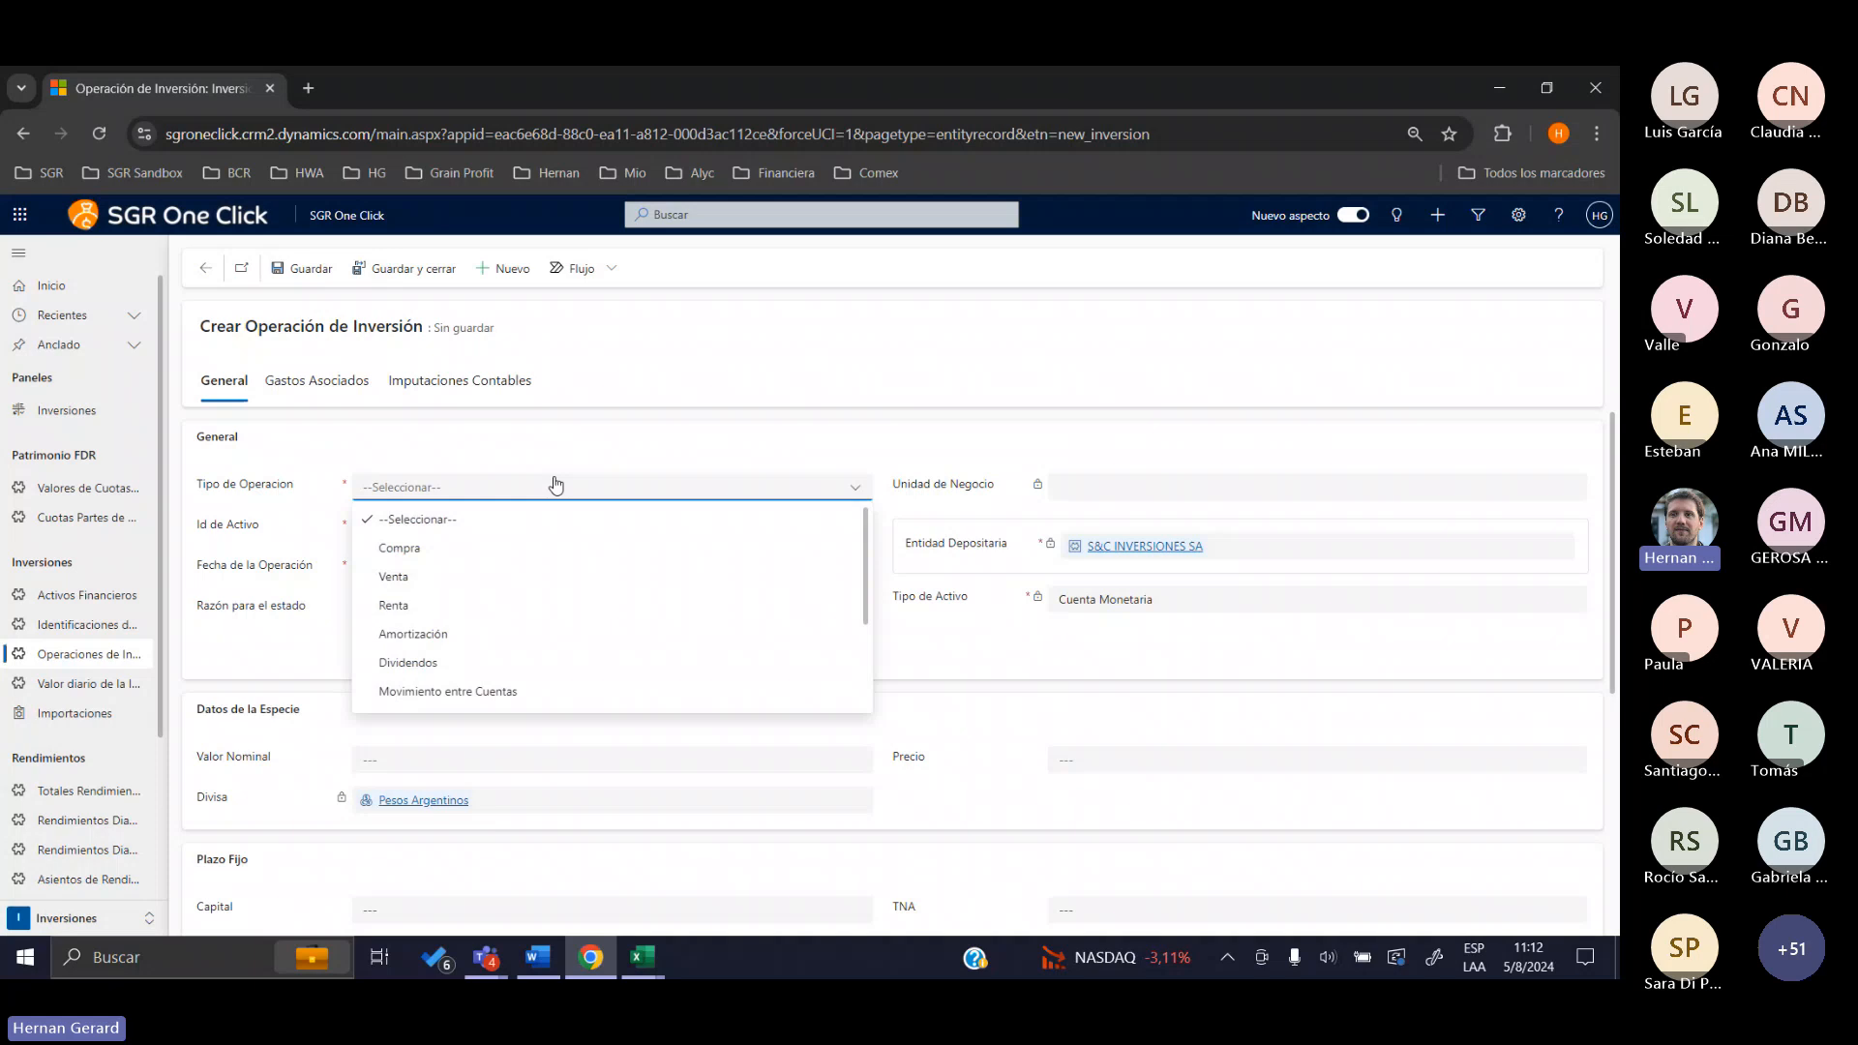
{"action": "scroll", "coordinate": [506, 638], "scroll_direction": "down", "scroll_amount": 1}
{"action": "left_click", "coordinate": [527, 593]}
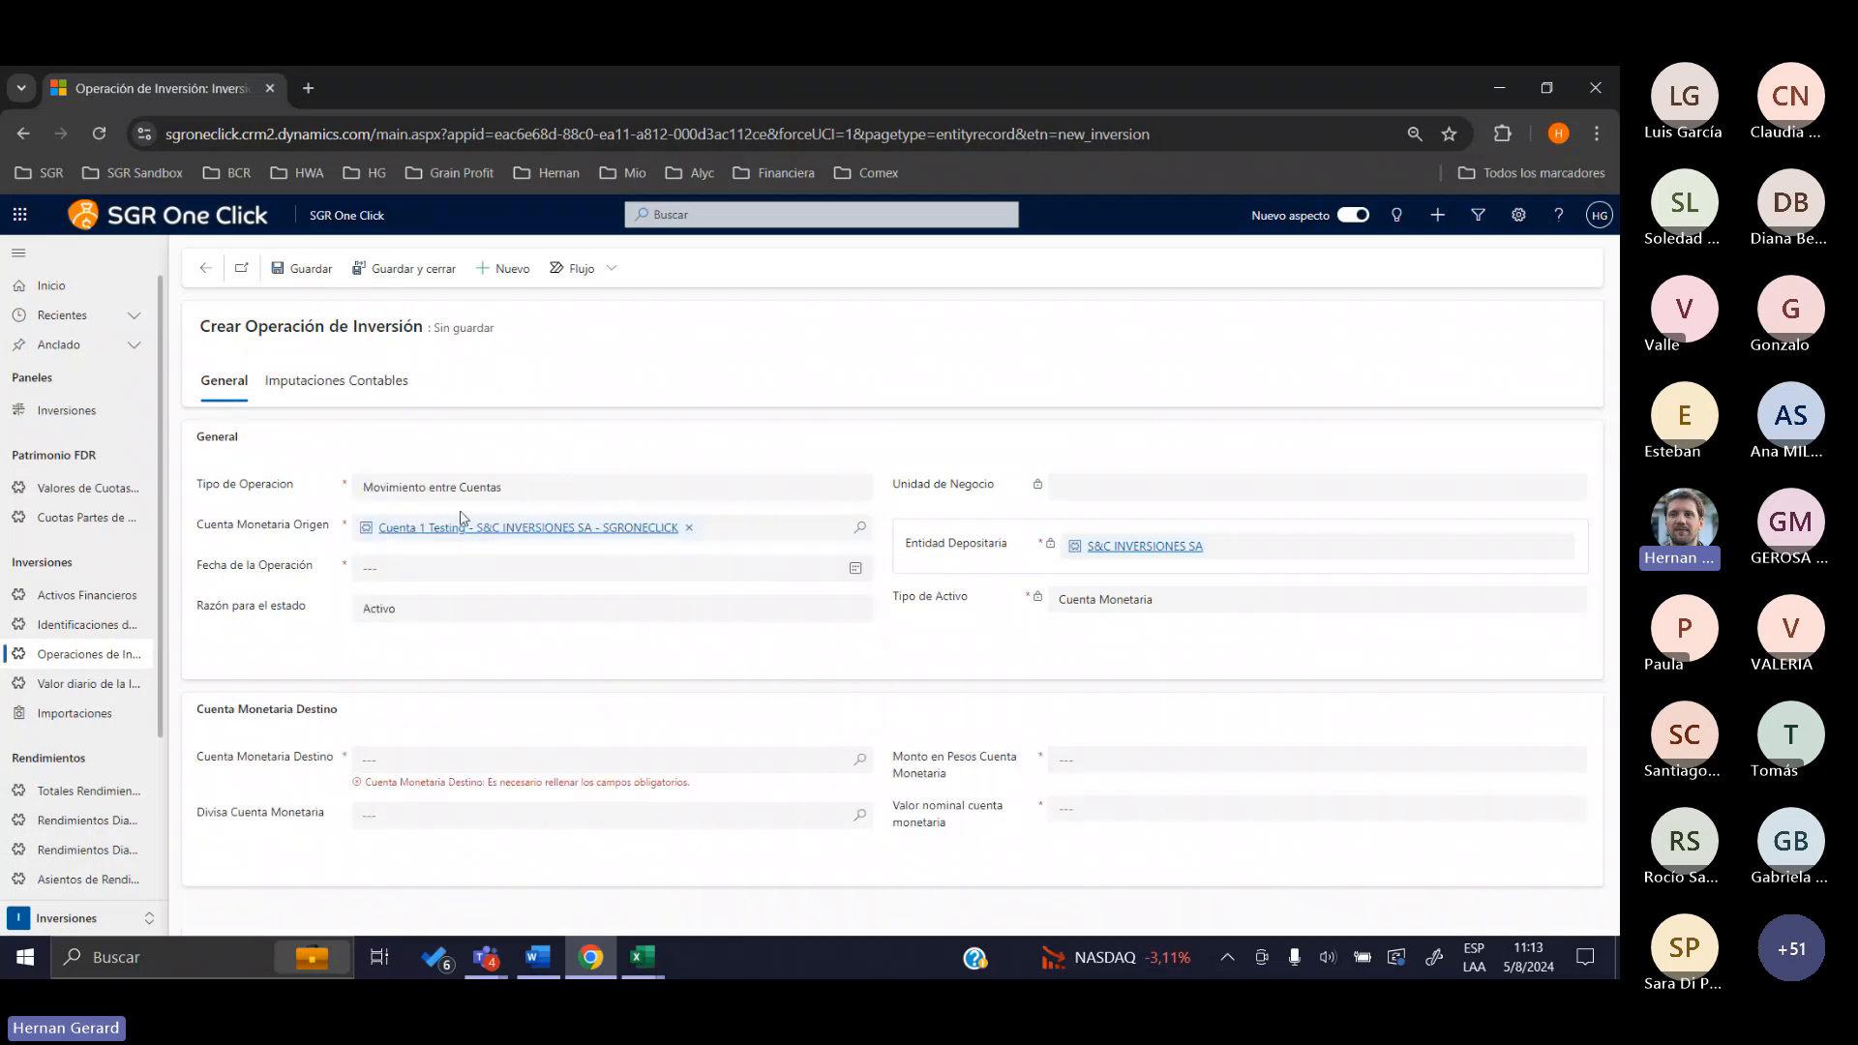
{"action": "left_click", "coordinate": [426, 755]}
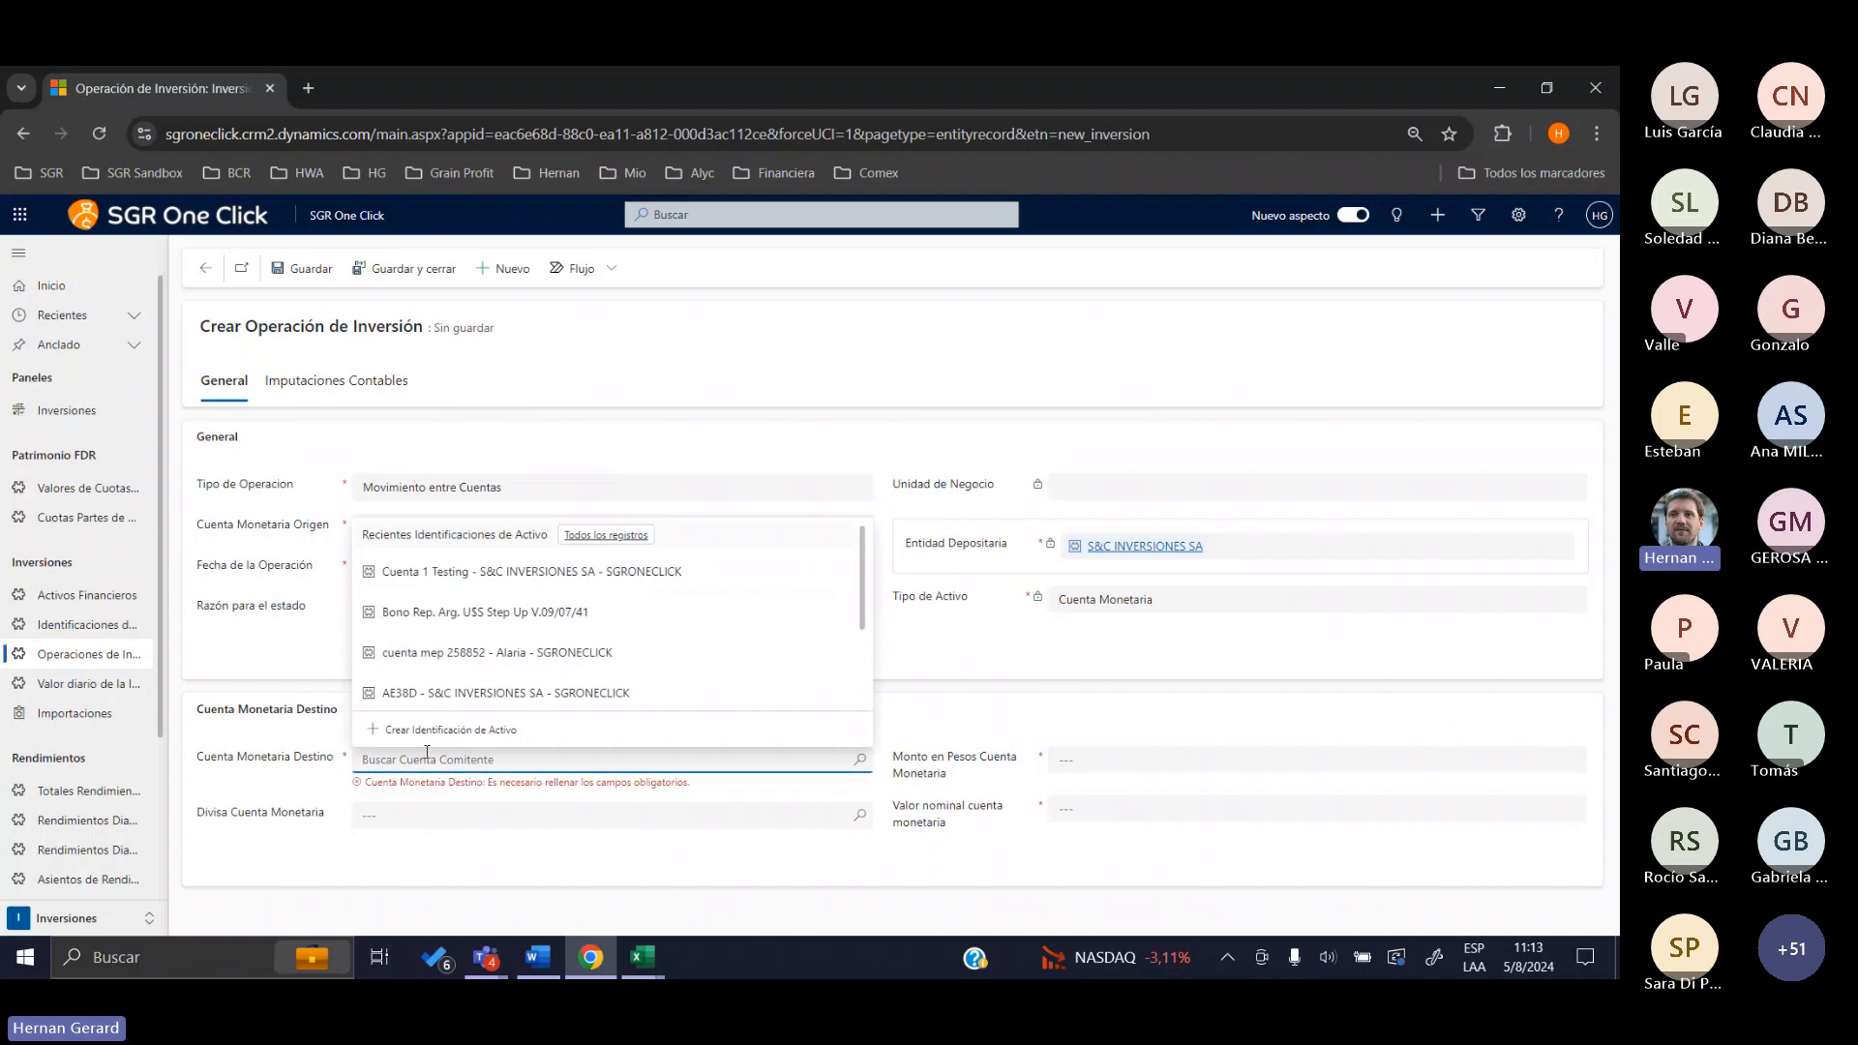
{"action": "left_click", "coordinate": [449, 654]}
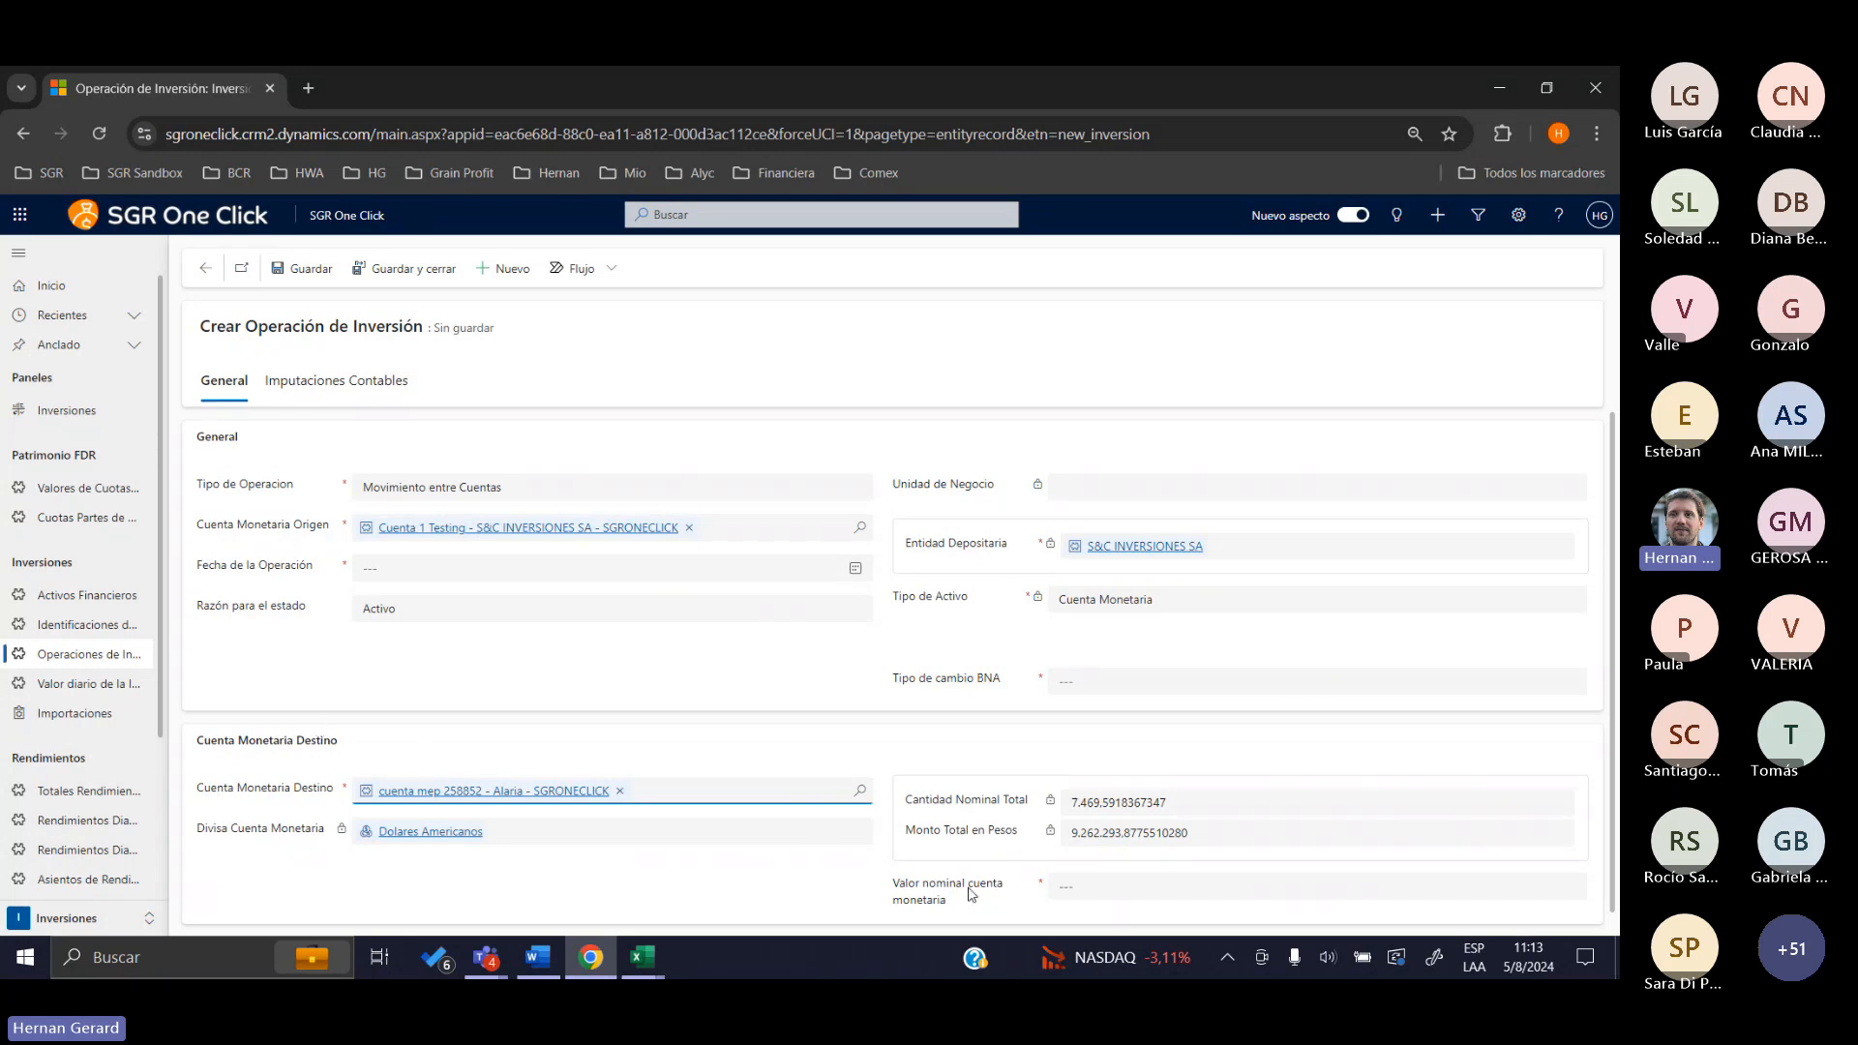
Review the transfer's Valor nominal cuenta monetaria field and discard the unsaved operation
{"action": "left_click_drag", "start_coordinate": [960, 908], "coordinate": [898, 883]}
{"action": "left_click", "coordinate": [884, 885]}
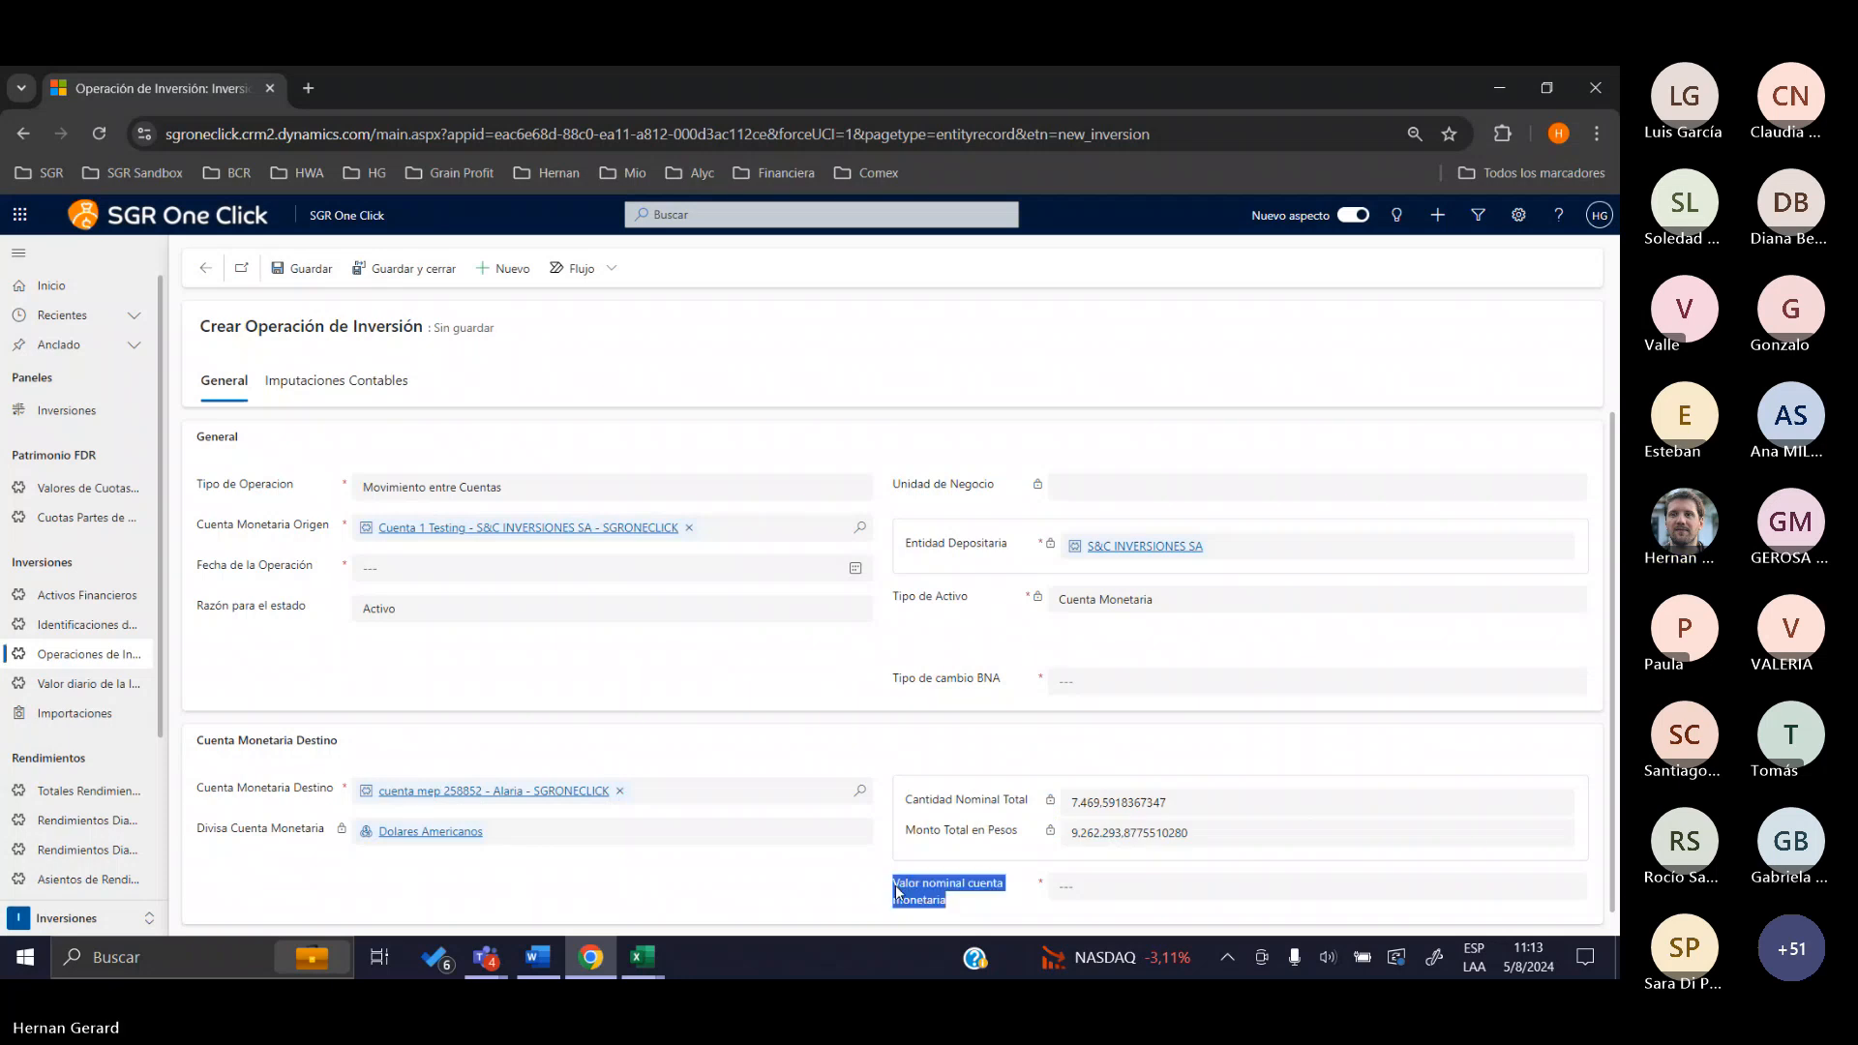
{"action": "left_click", "coordinate": [898, 883]}
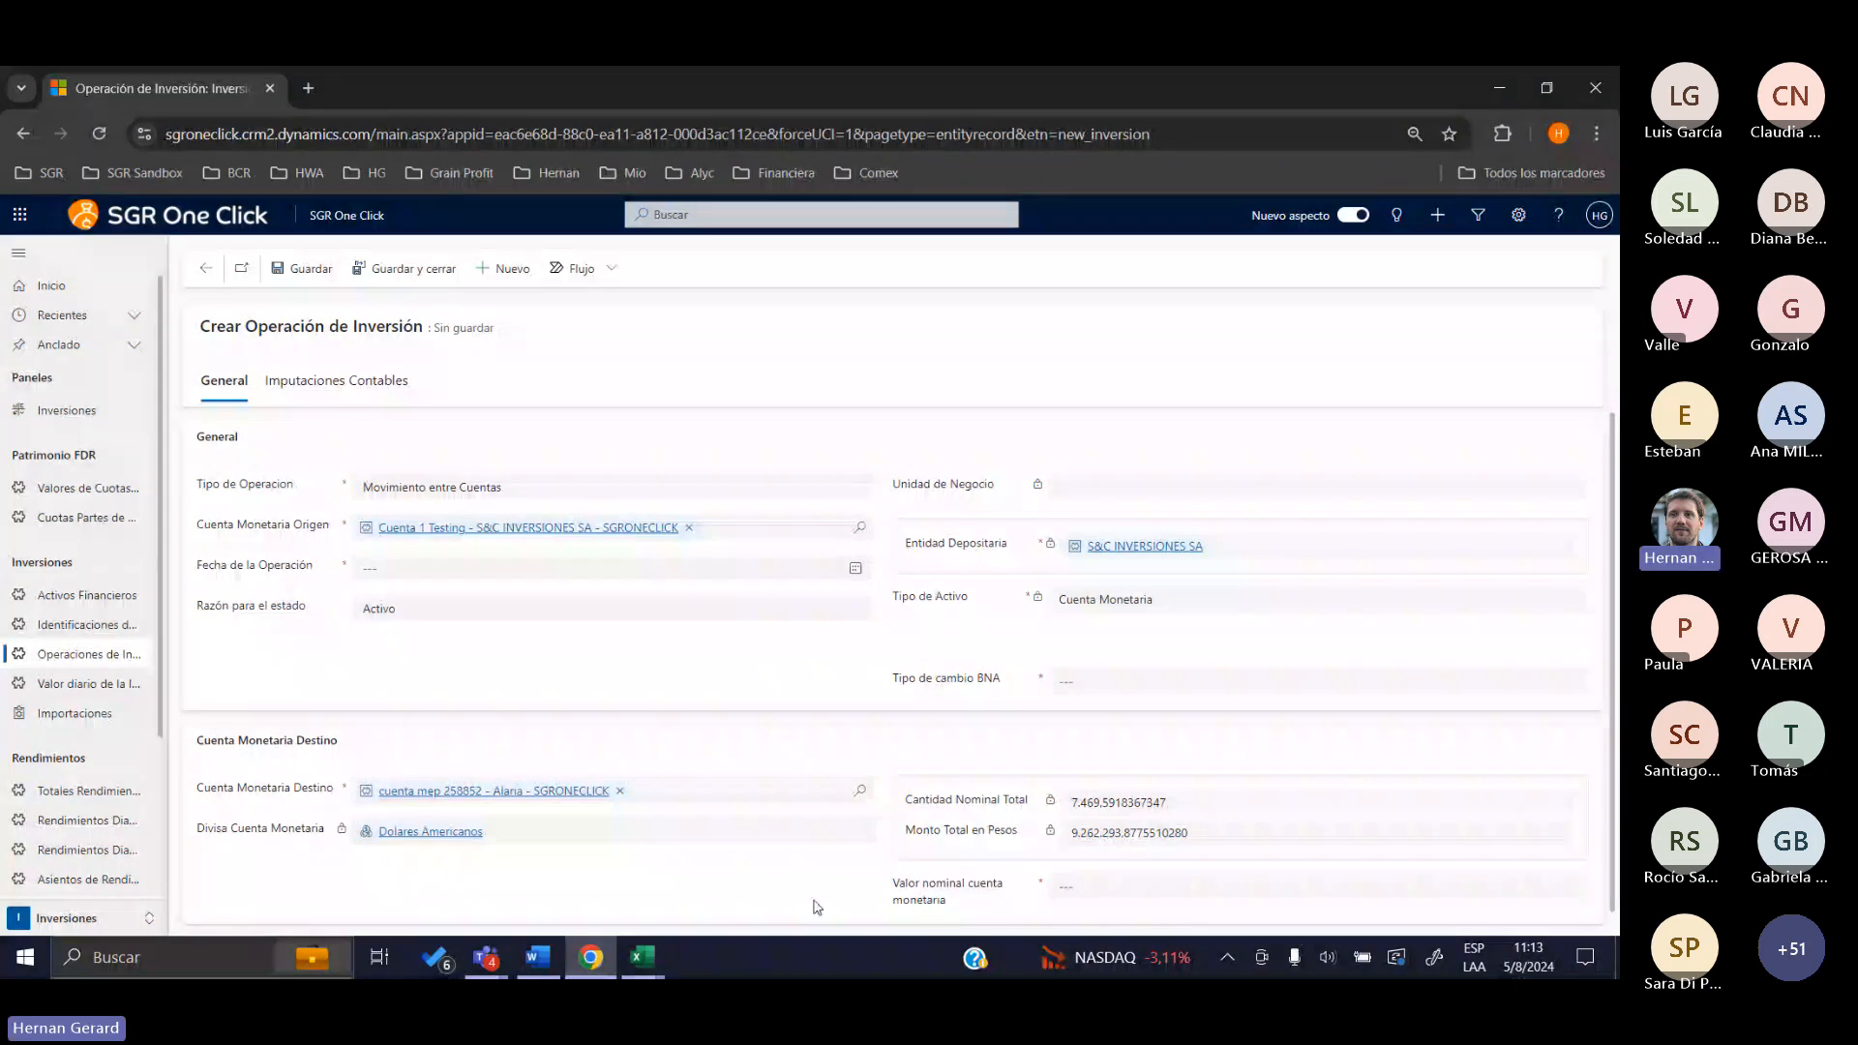
{"action": "left_click", "coordinate": [453, 487]}
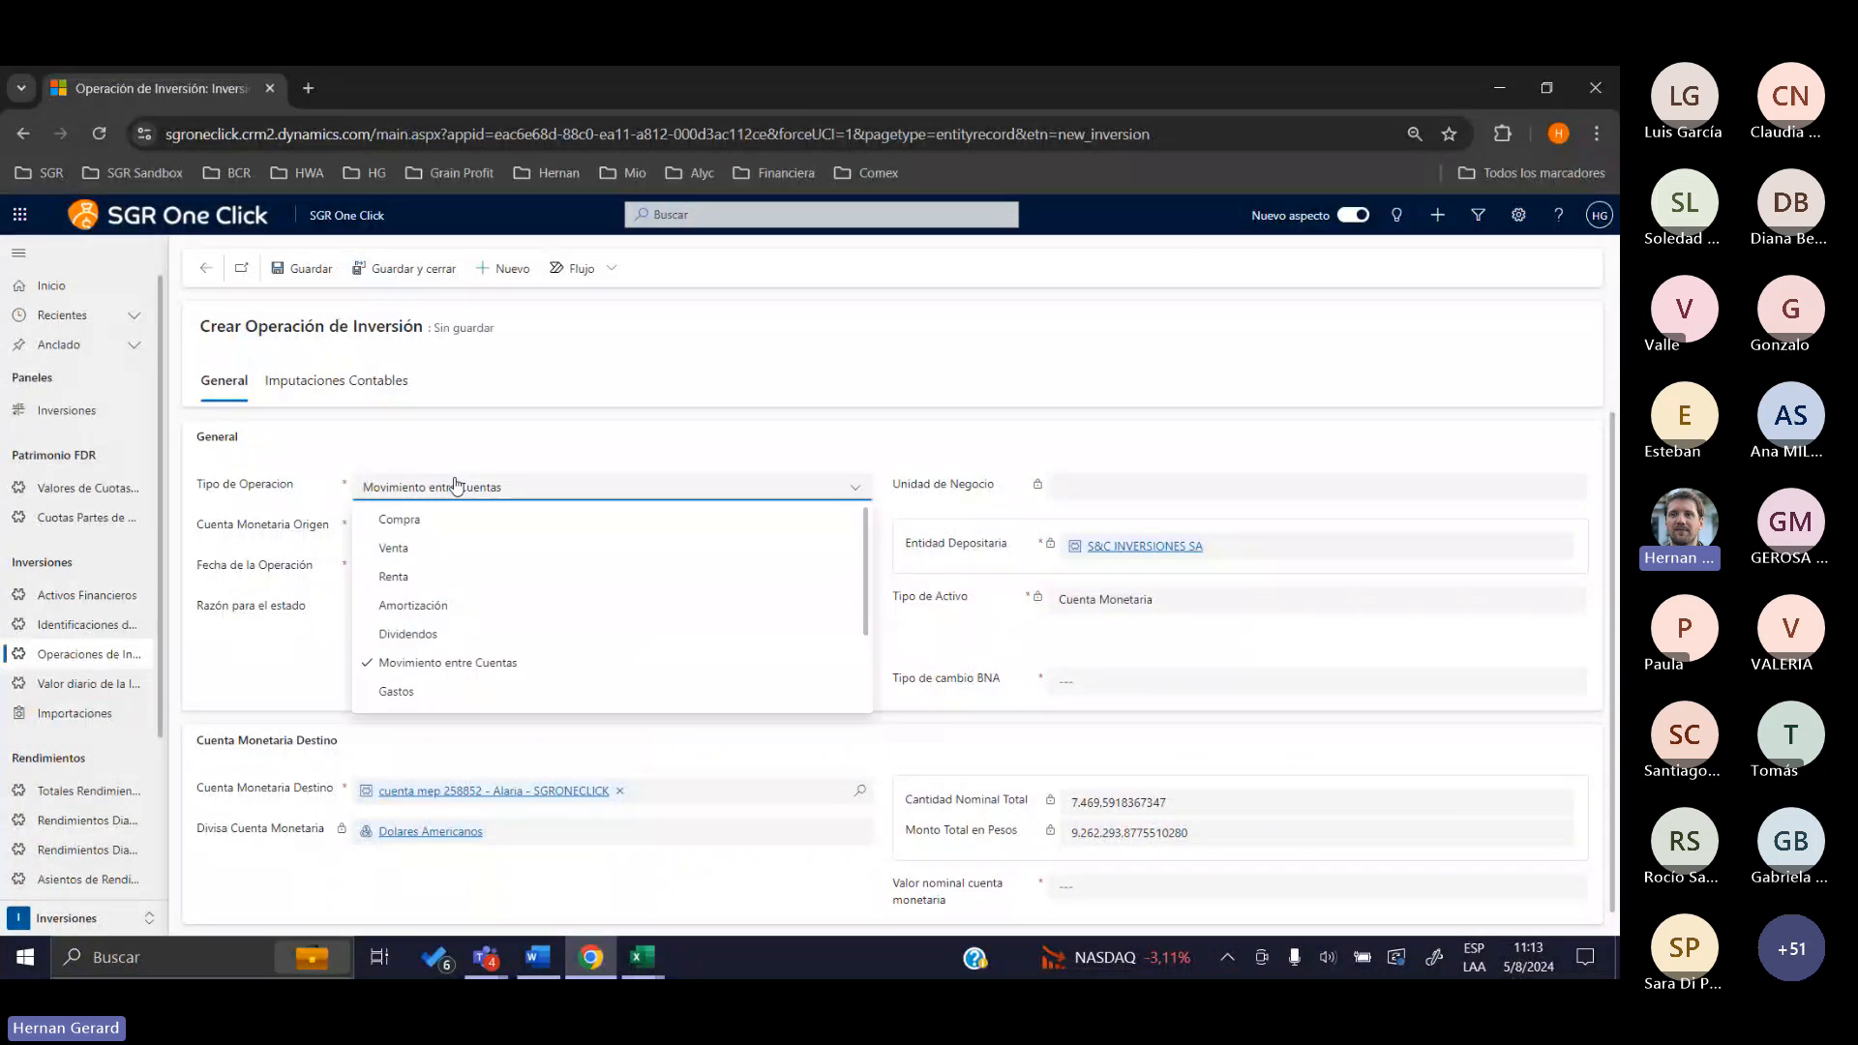
{"action": "left_click", "coordinate": [206, 268]}
{"action": "left_click", "coordinate": [927, 624]}
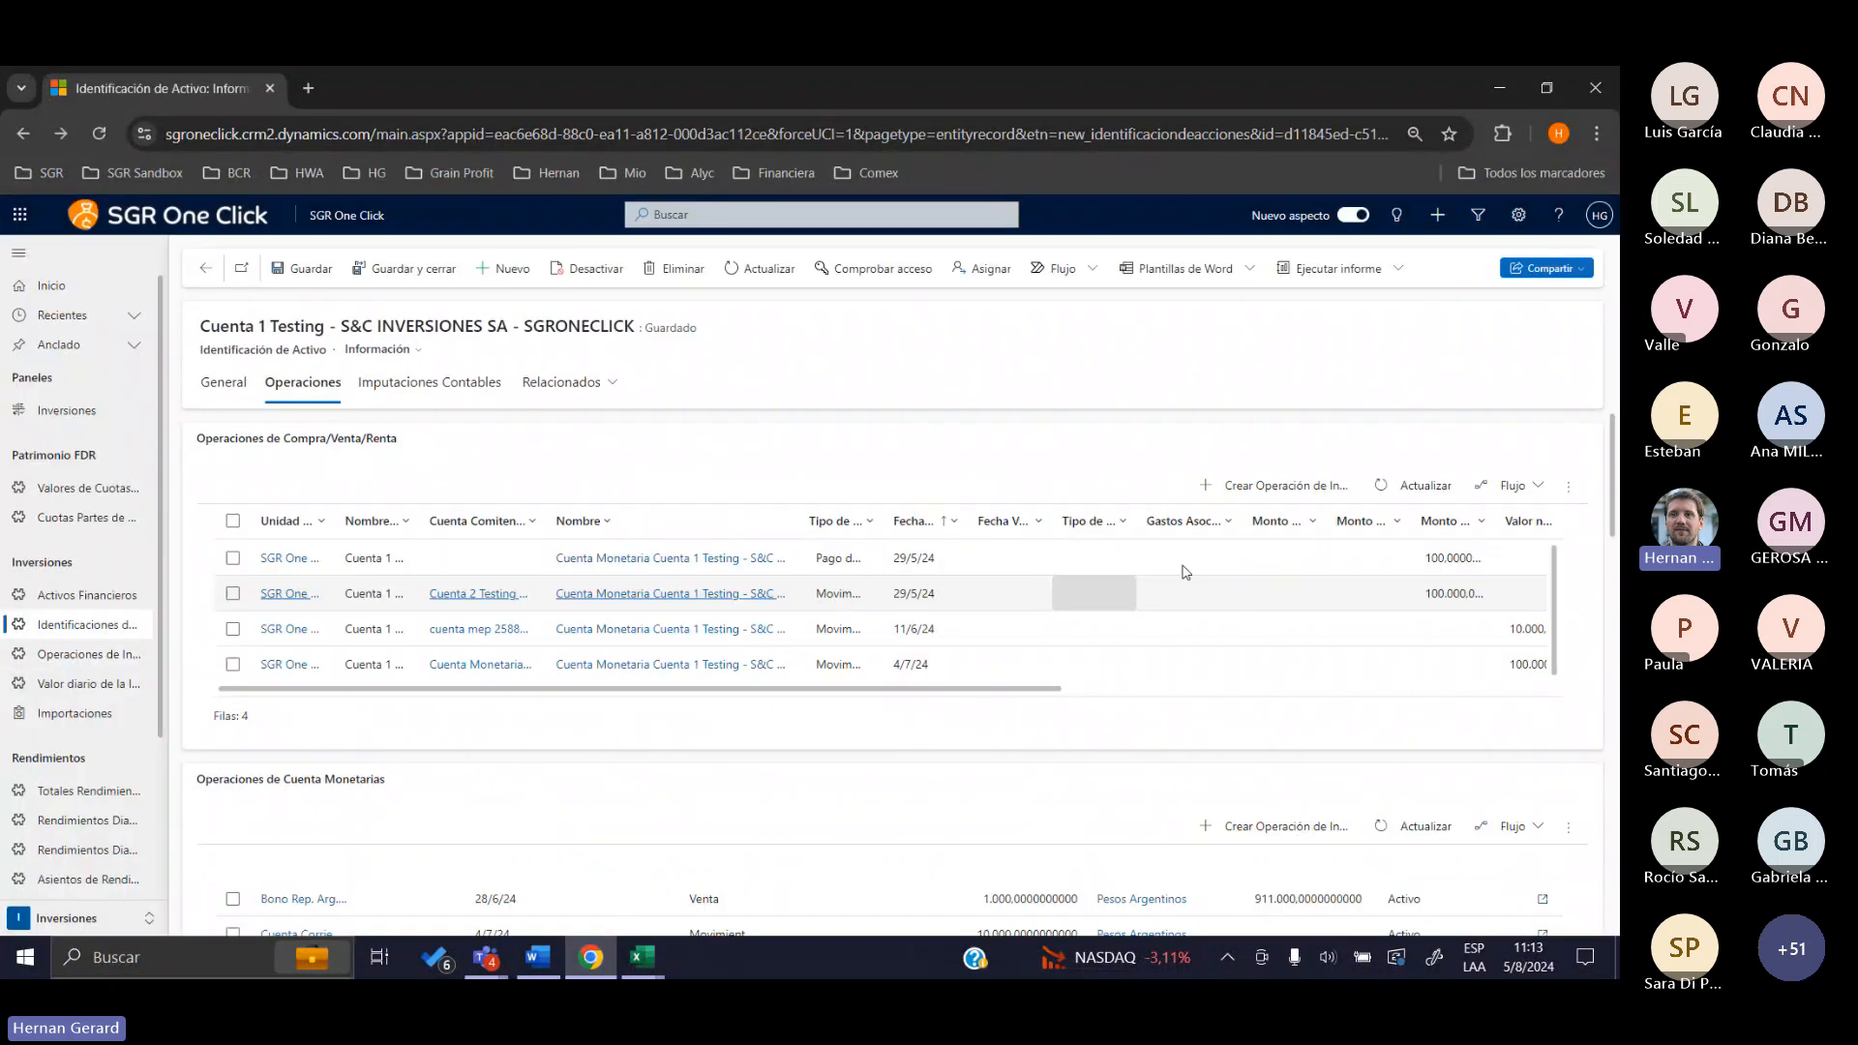
Create a new operation for Cuenta 1 Testing with Tipo de Operacion Gastos
{"action": "left_click", "coordinate": [1276, 485]}
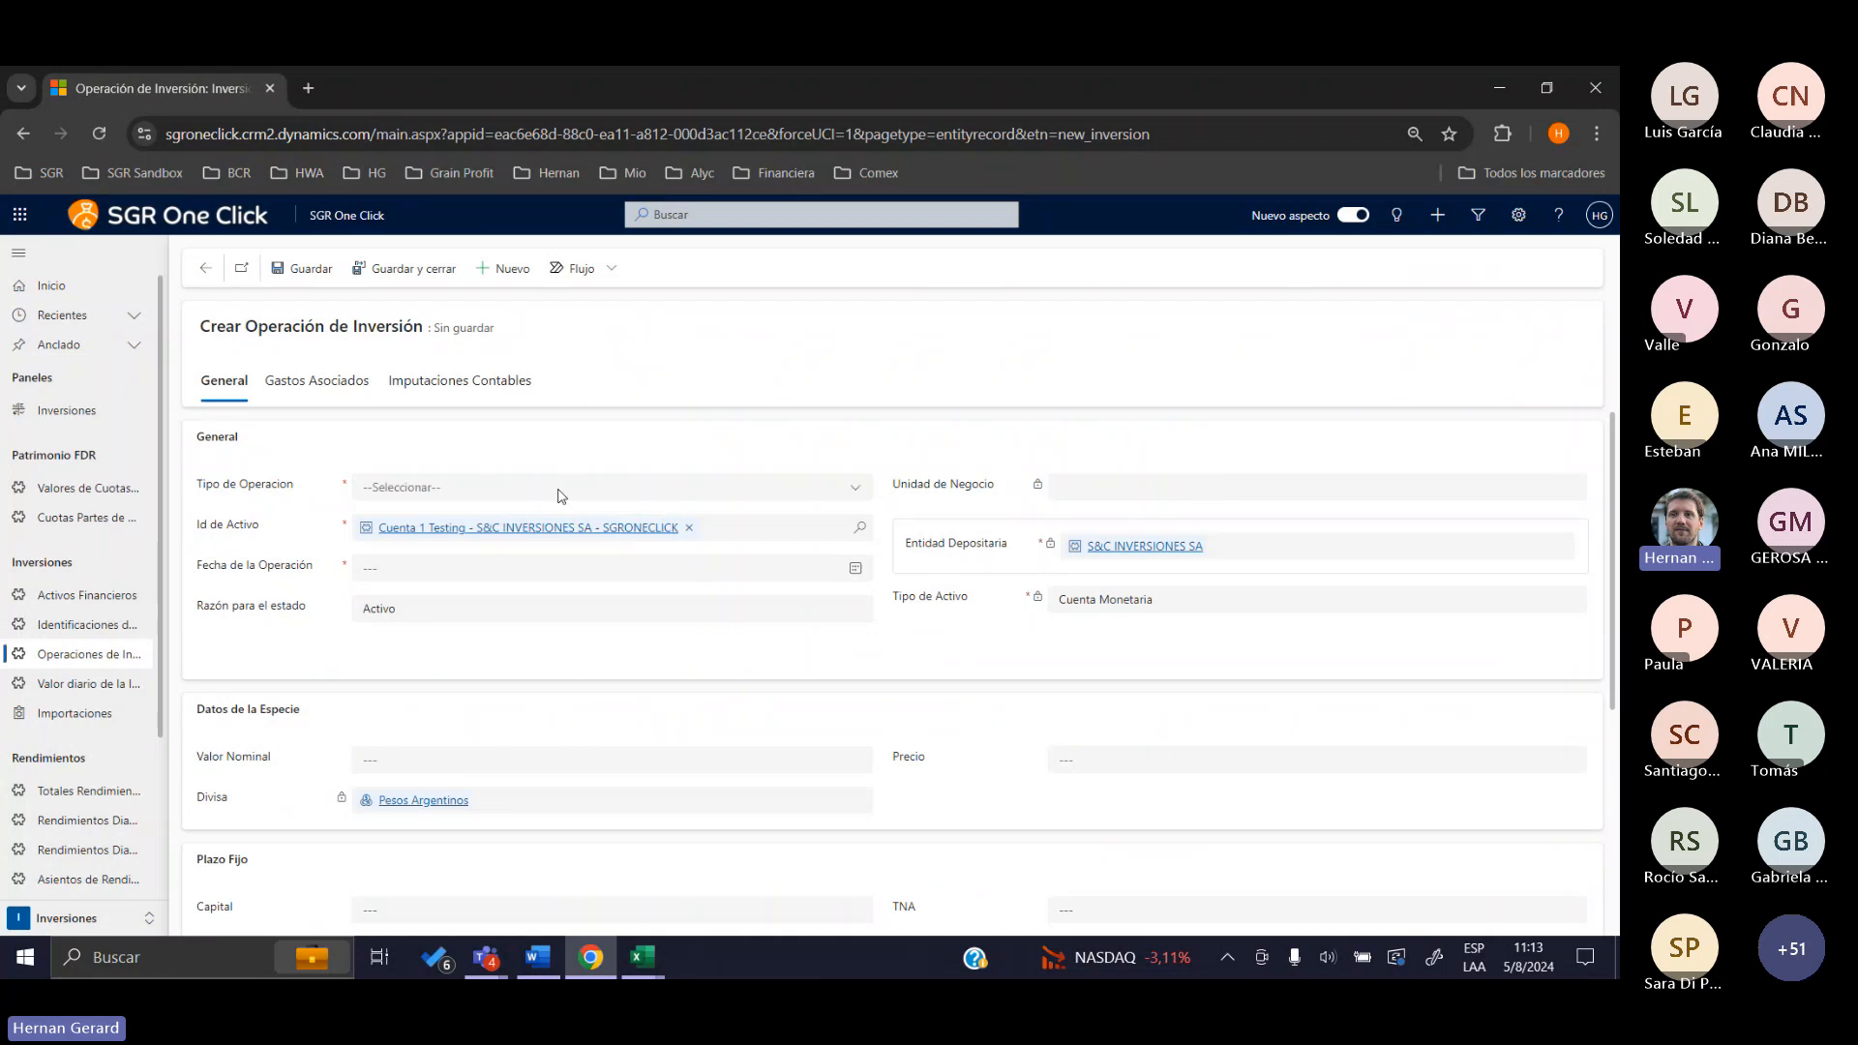
{"action": "left_click", "coordinate": [558, 495]}
{"action": "scroll", "coordinate": [537, 574], "scroll_direction": "down", "scroll_amount": 1}
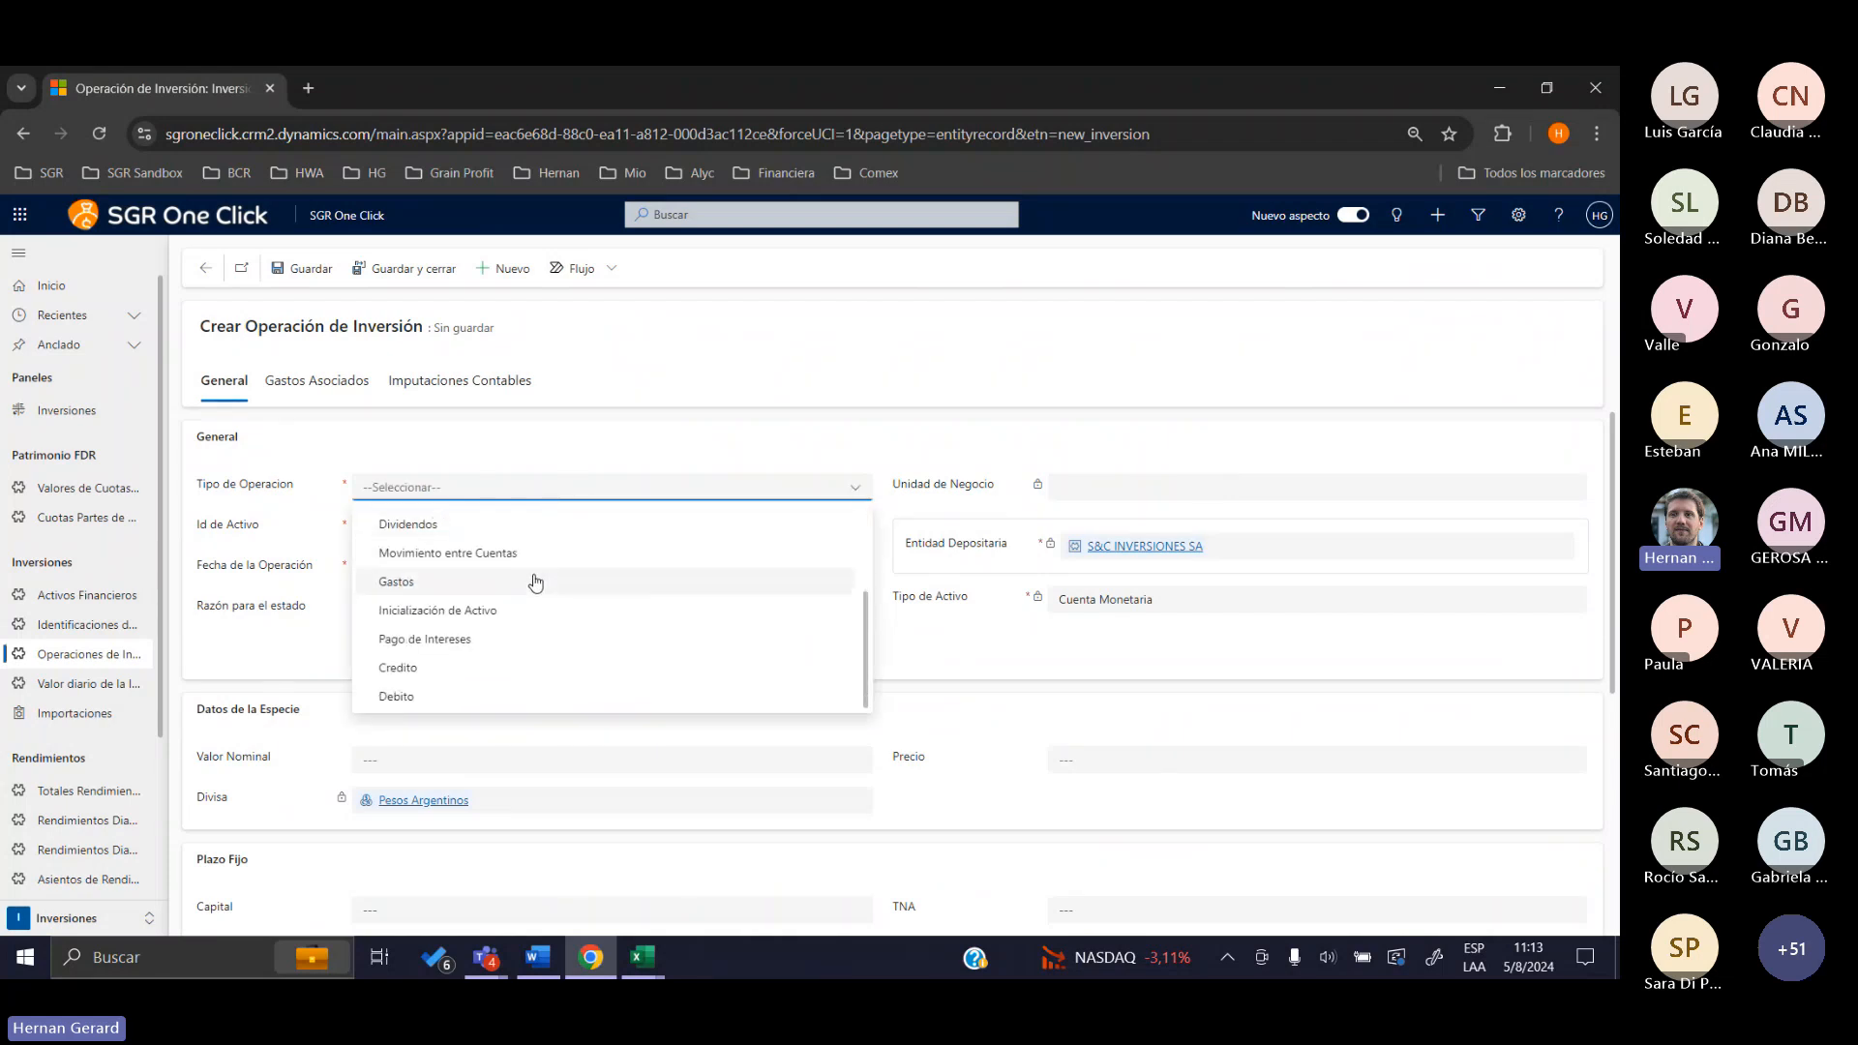
{"action": "left_click", "coordinate": [535, 583]}
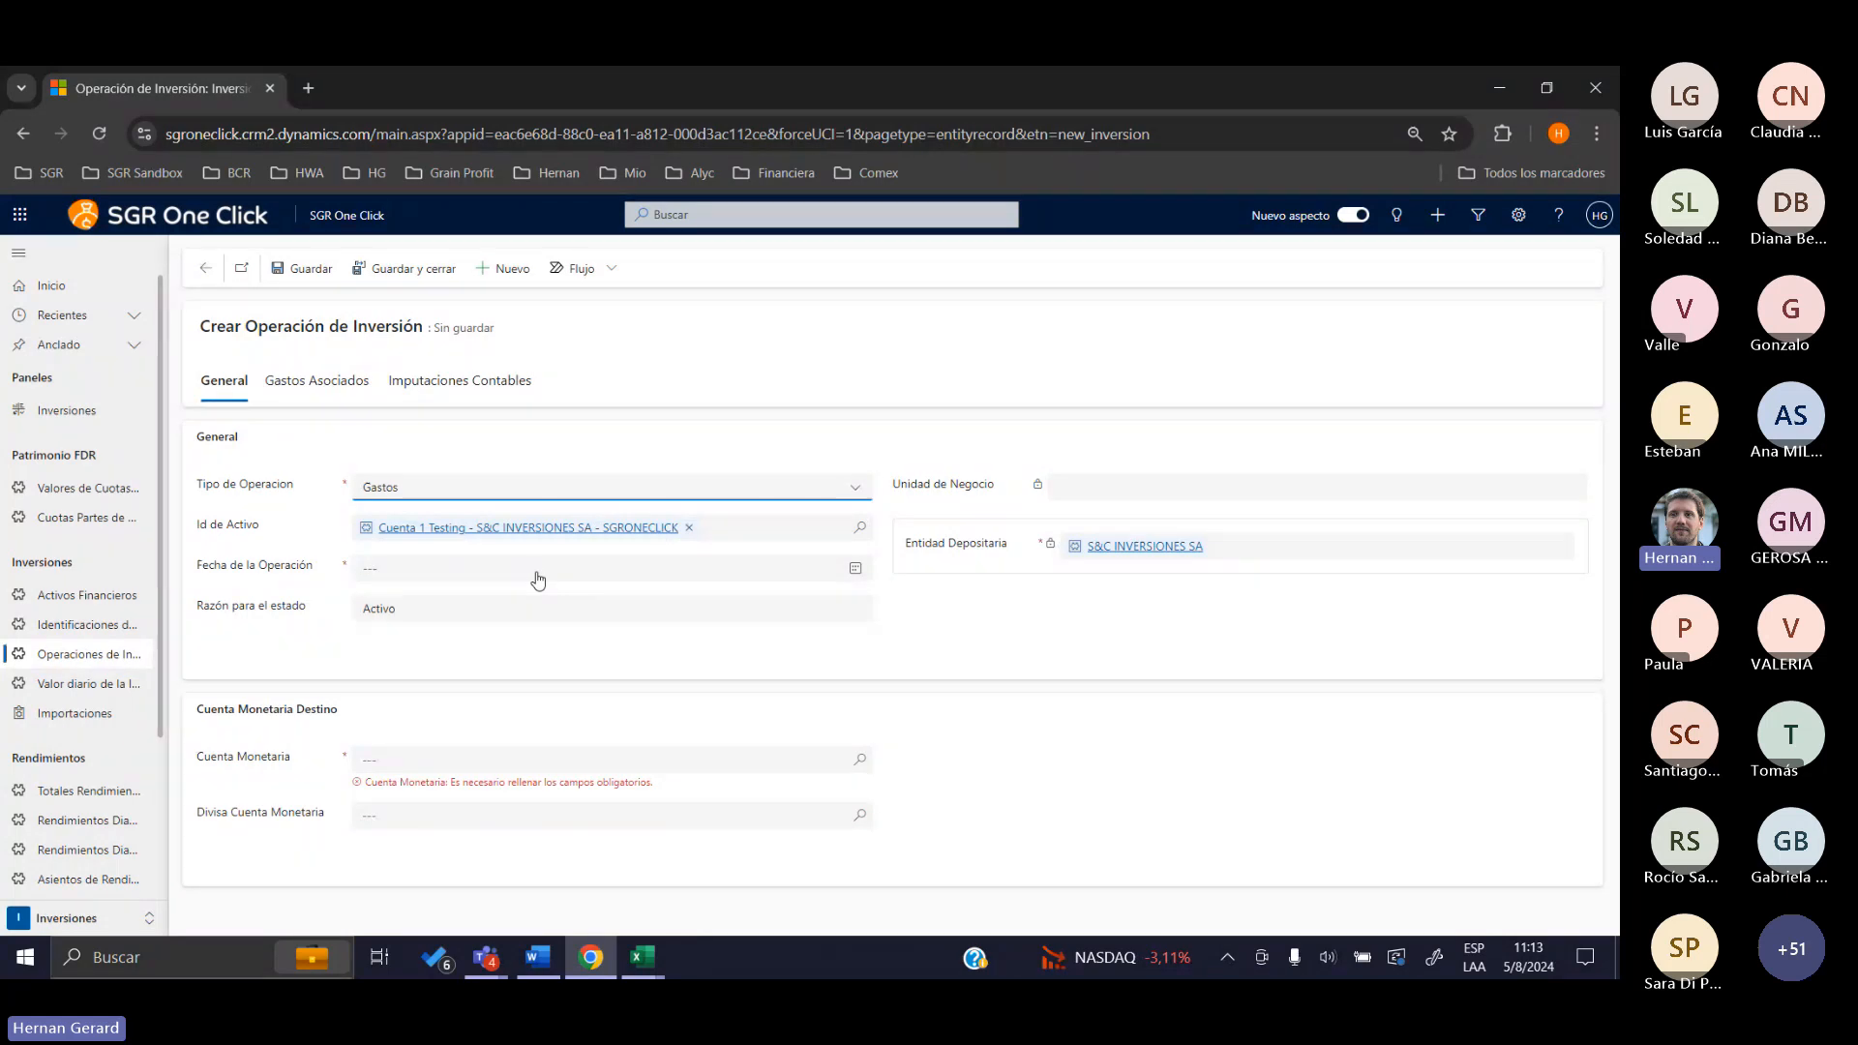
Set the expense's Fecha de la Operación to 5/8/24 and its Cuenta Monetaria to the Alaria MEP account
{"action": "left_click", "coordinate": [538, 580]}
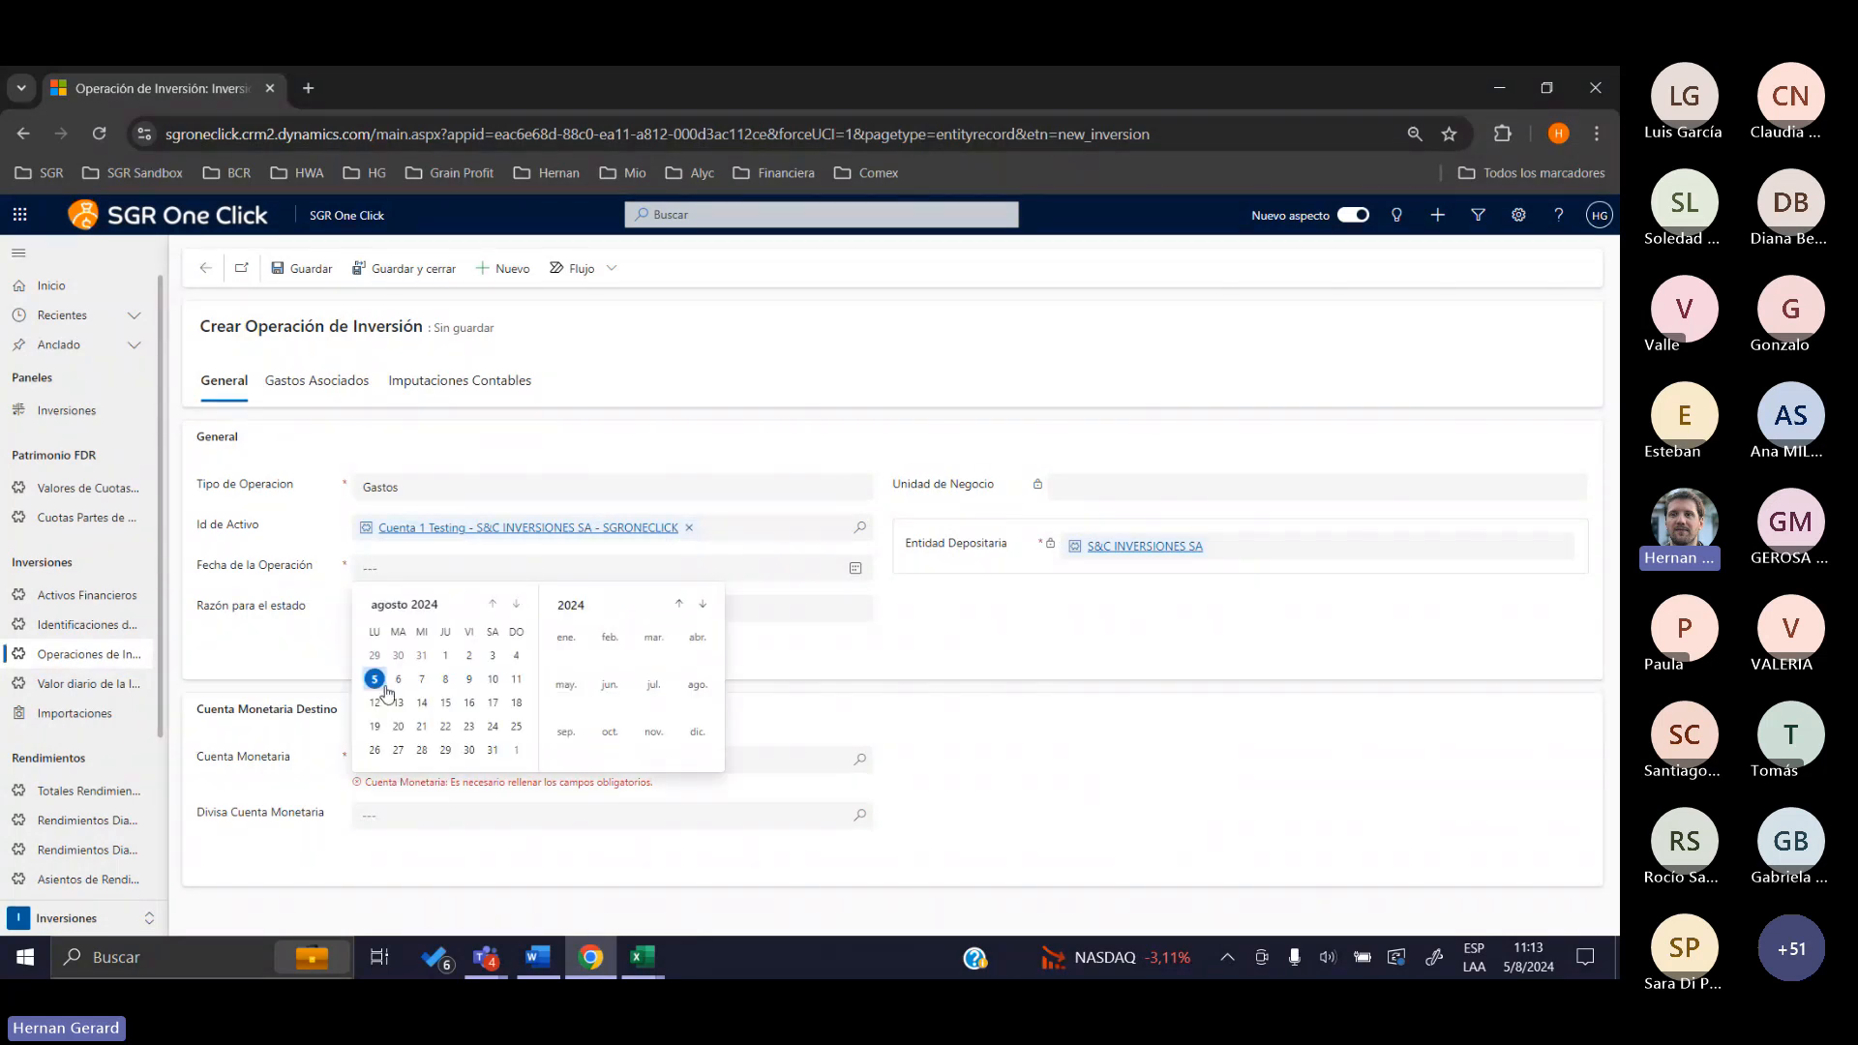
{"action": "left_click", "coordinate": [381, 695]}
{"action": "left_click", "coordinate": [316, 625]}
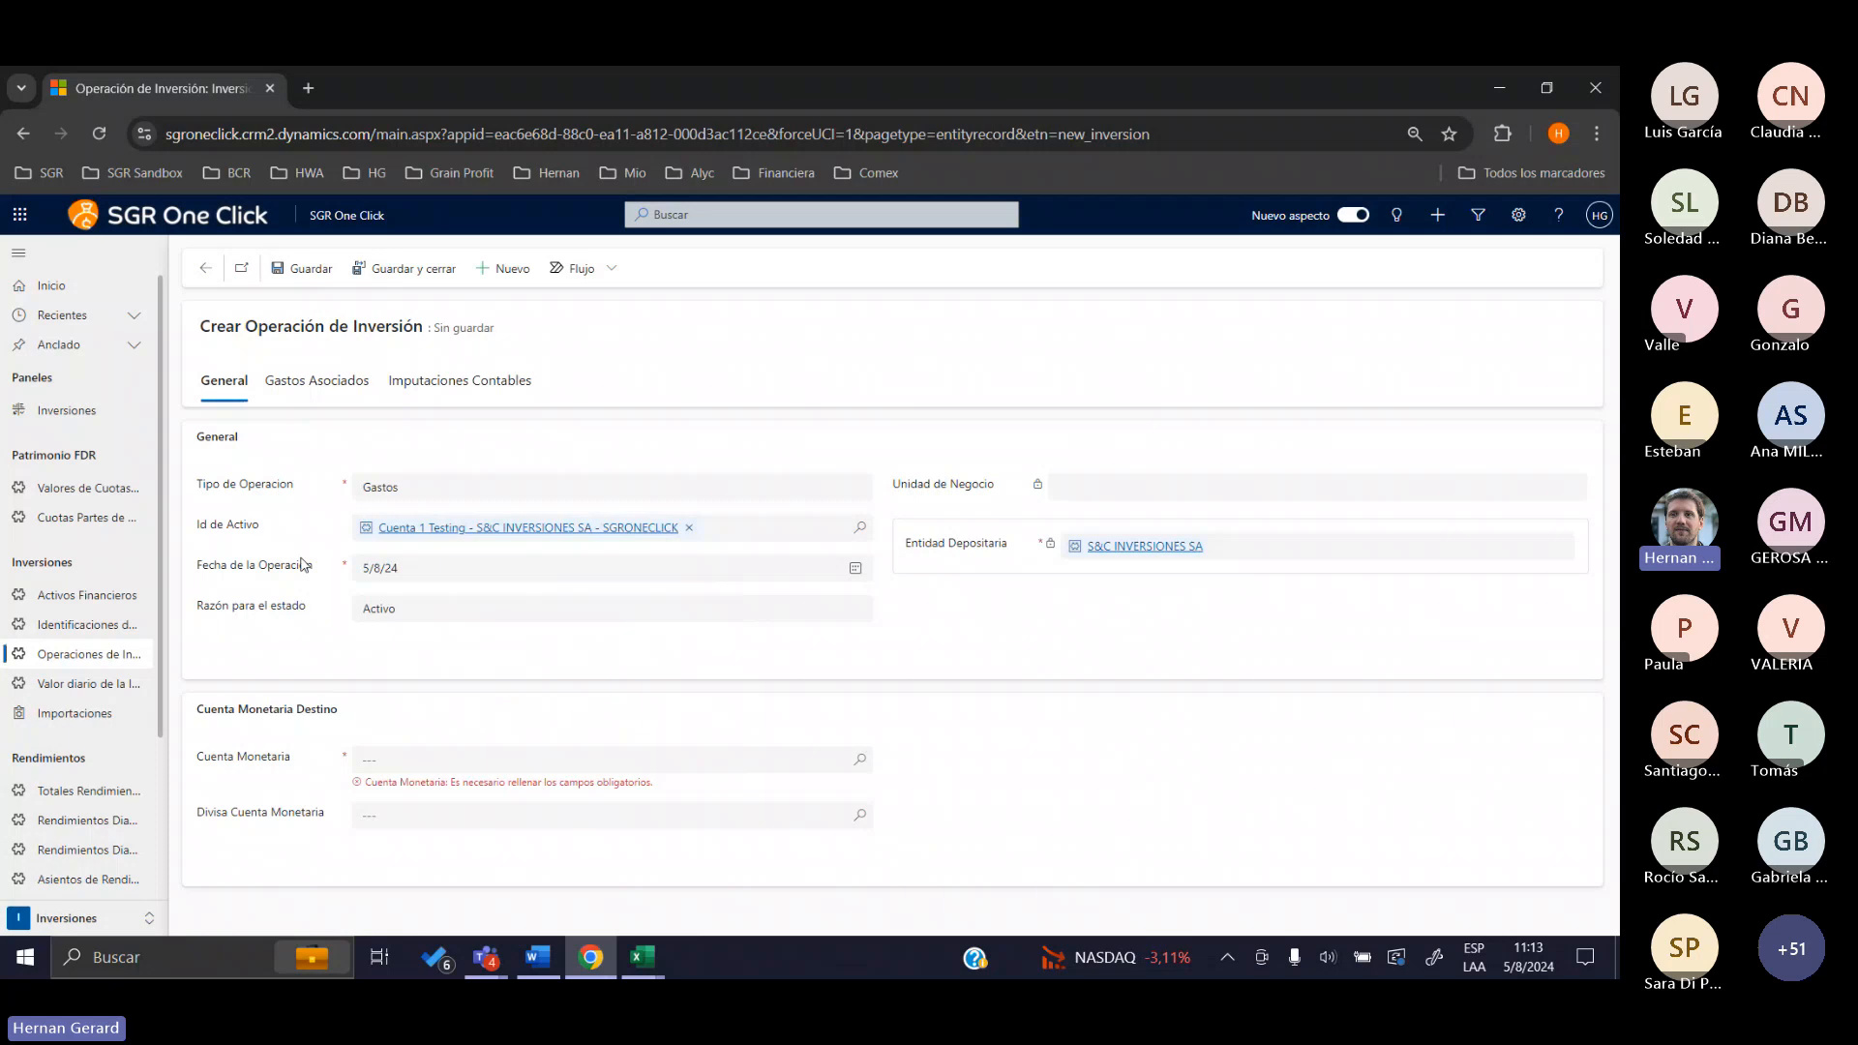
{"action": "left_click", "coordinate": [493, 753]}
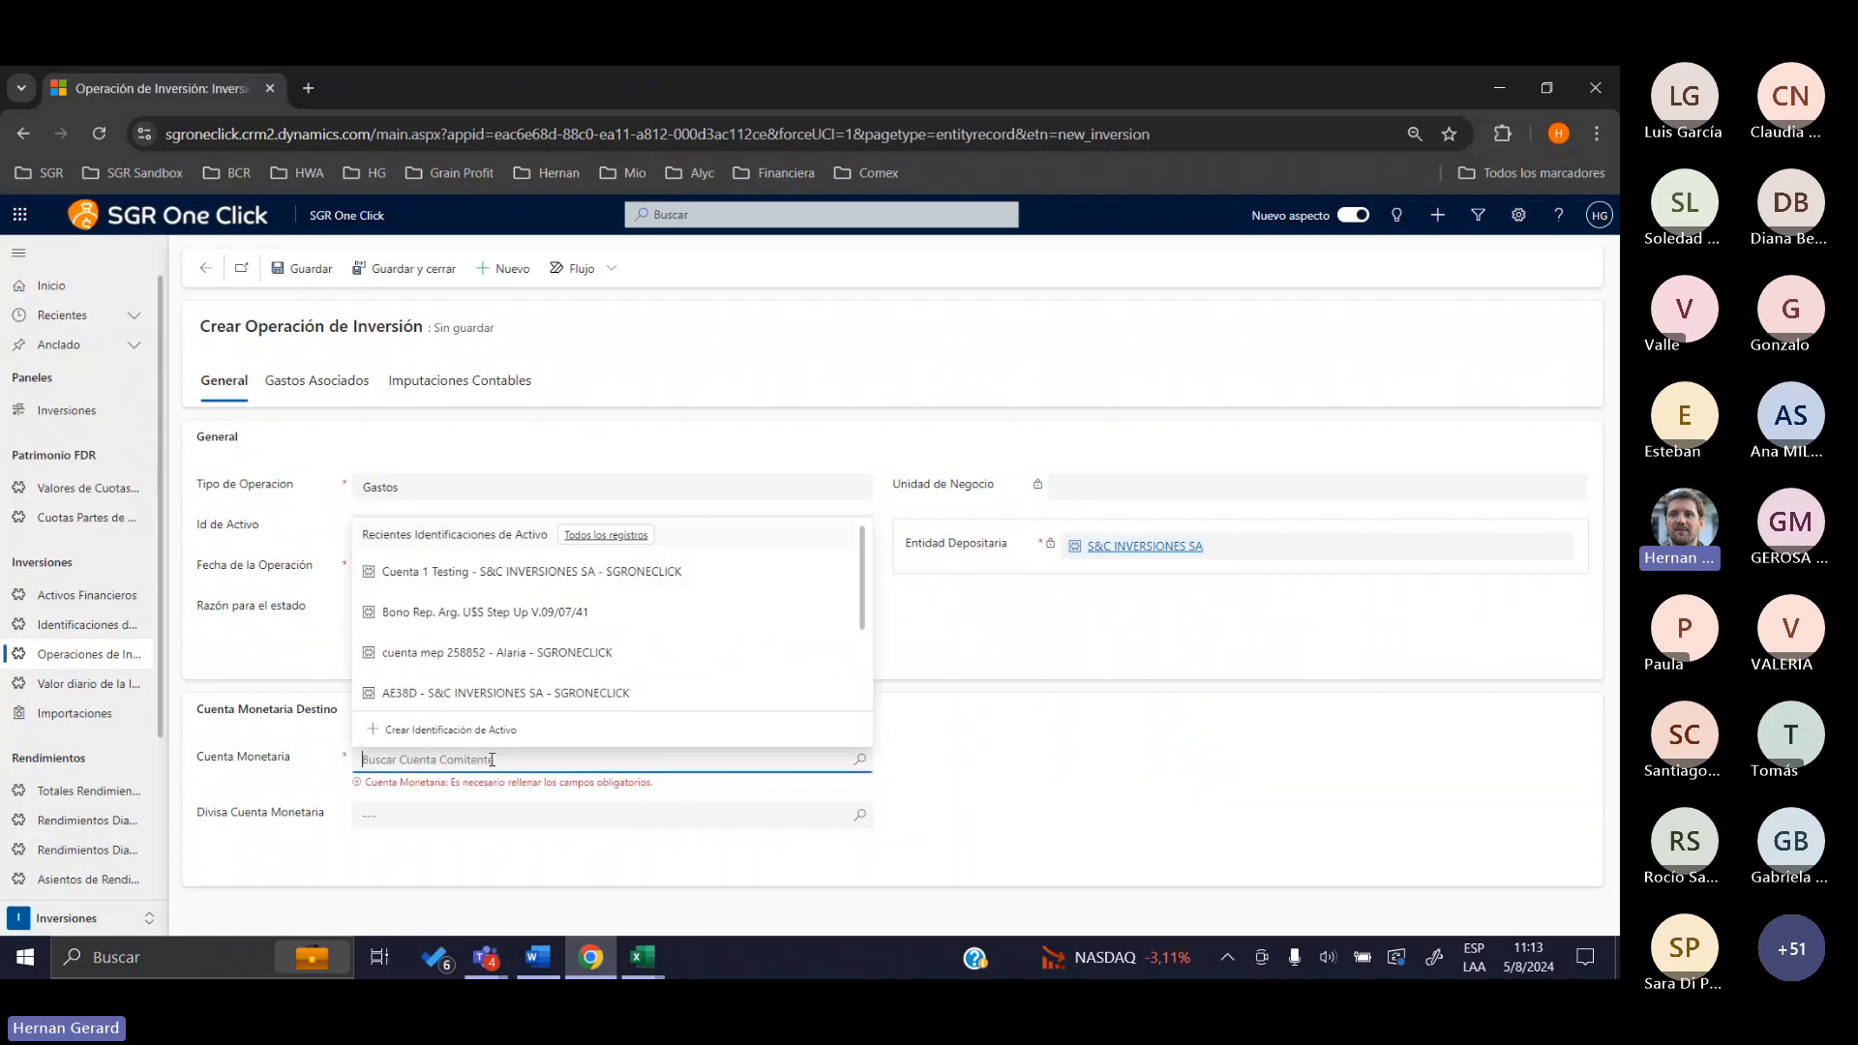
{"action": "left_click", "coordinate": [524, 656]}
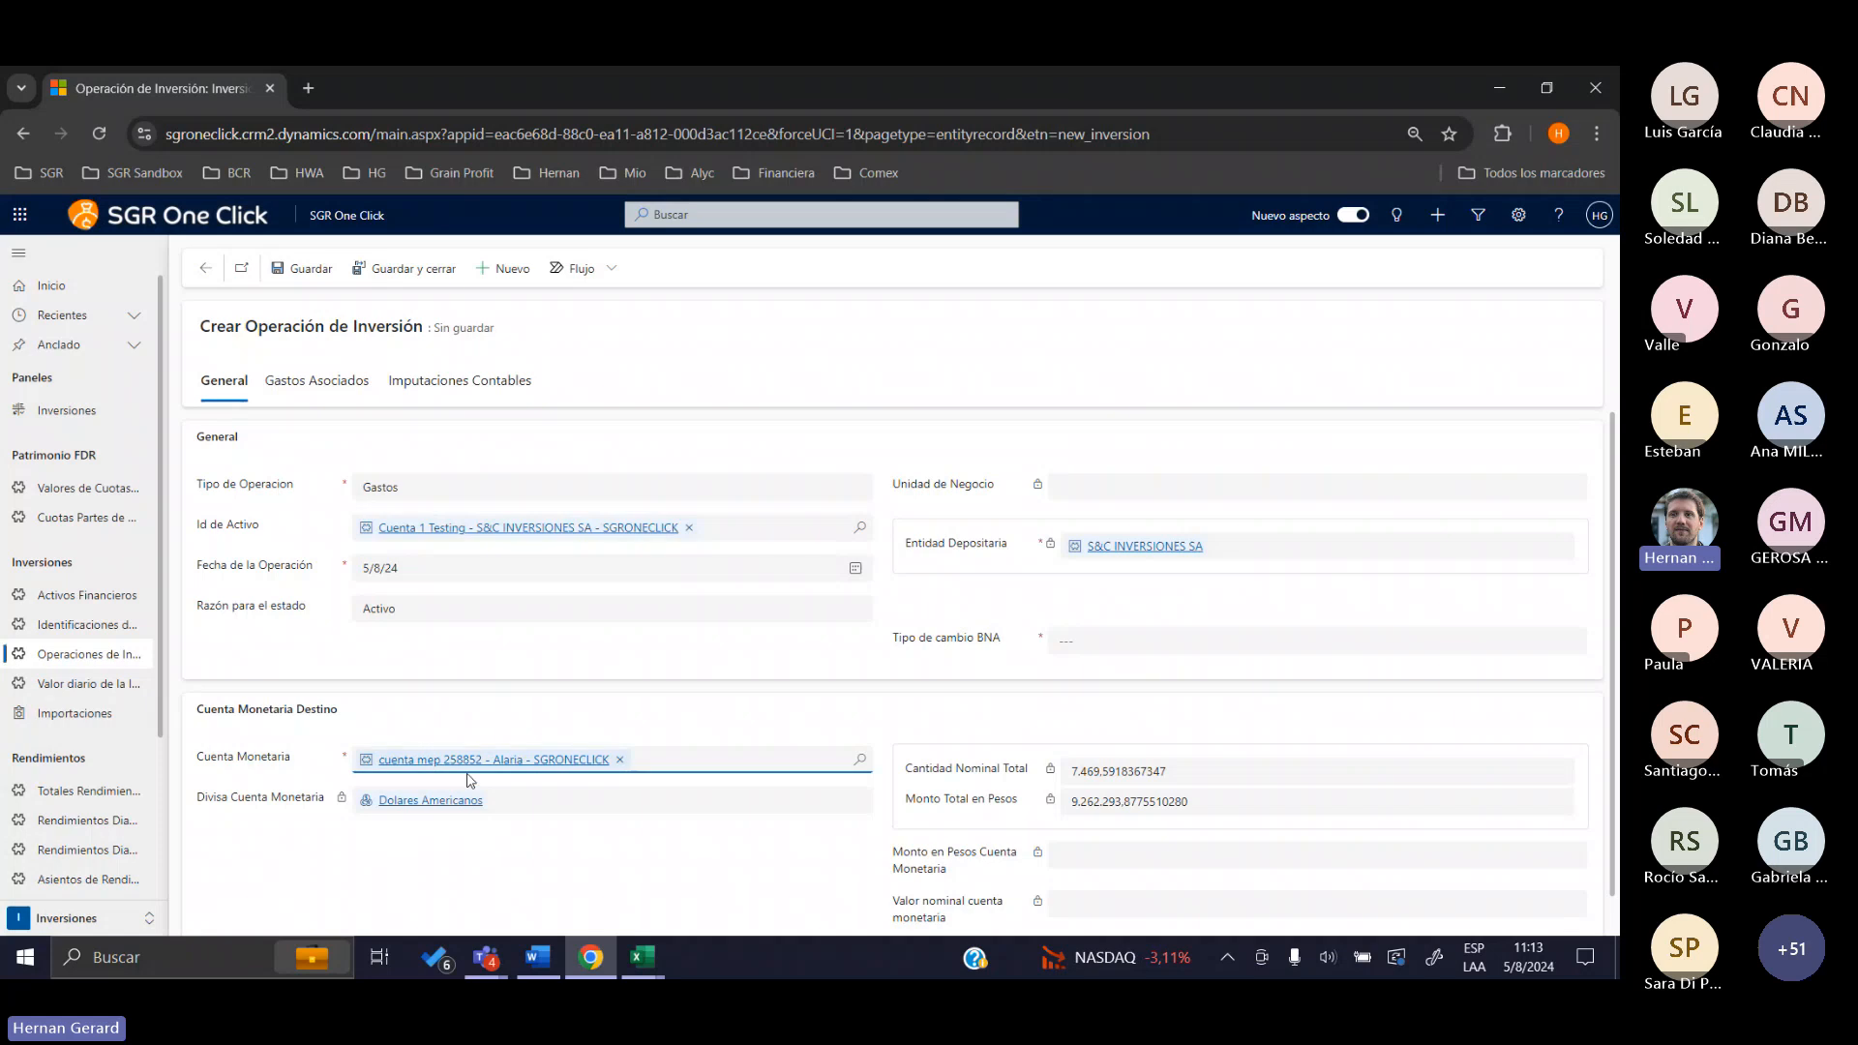
Review the Gastos Asociados fields of the unsaved Gastos operation, including the IVA rate and totals, and discard the record
{"action": "left_click", "coordinate": [319, 386]}
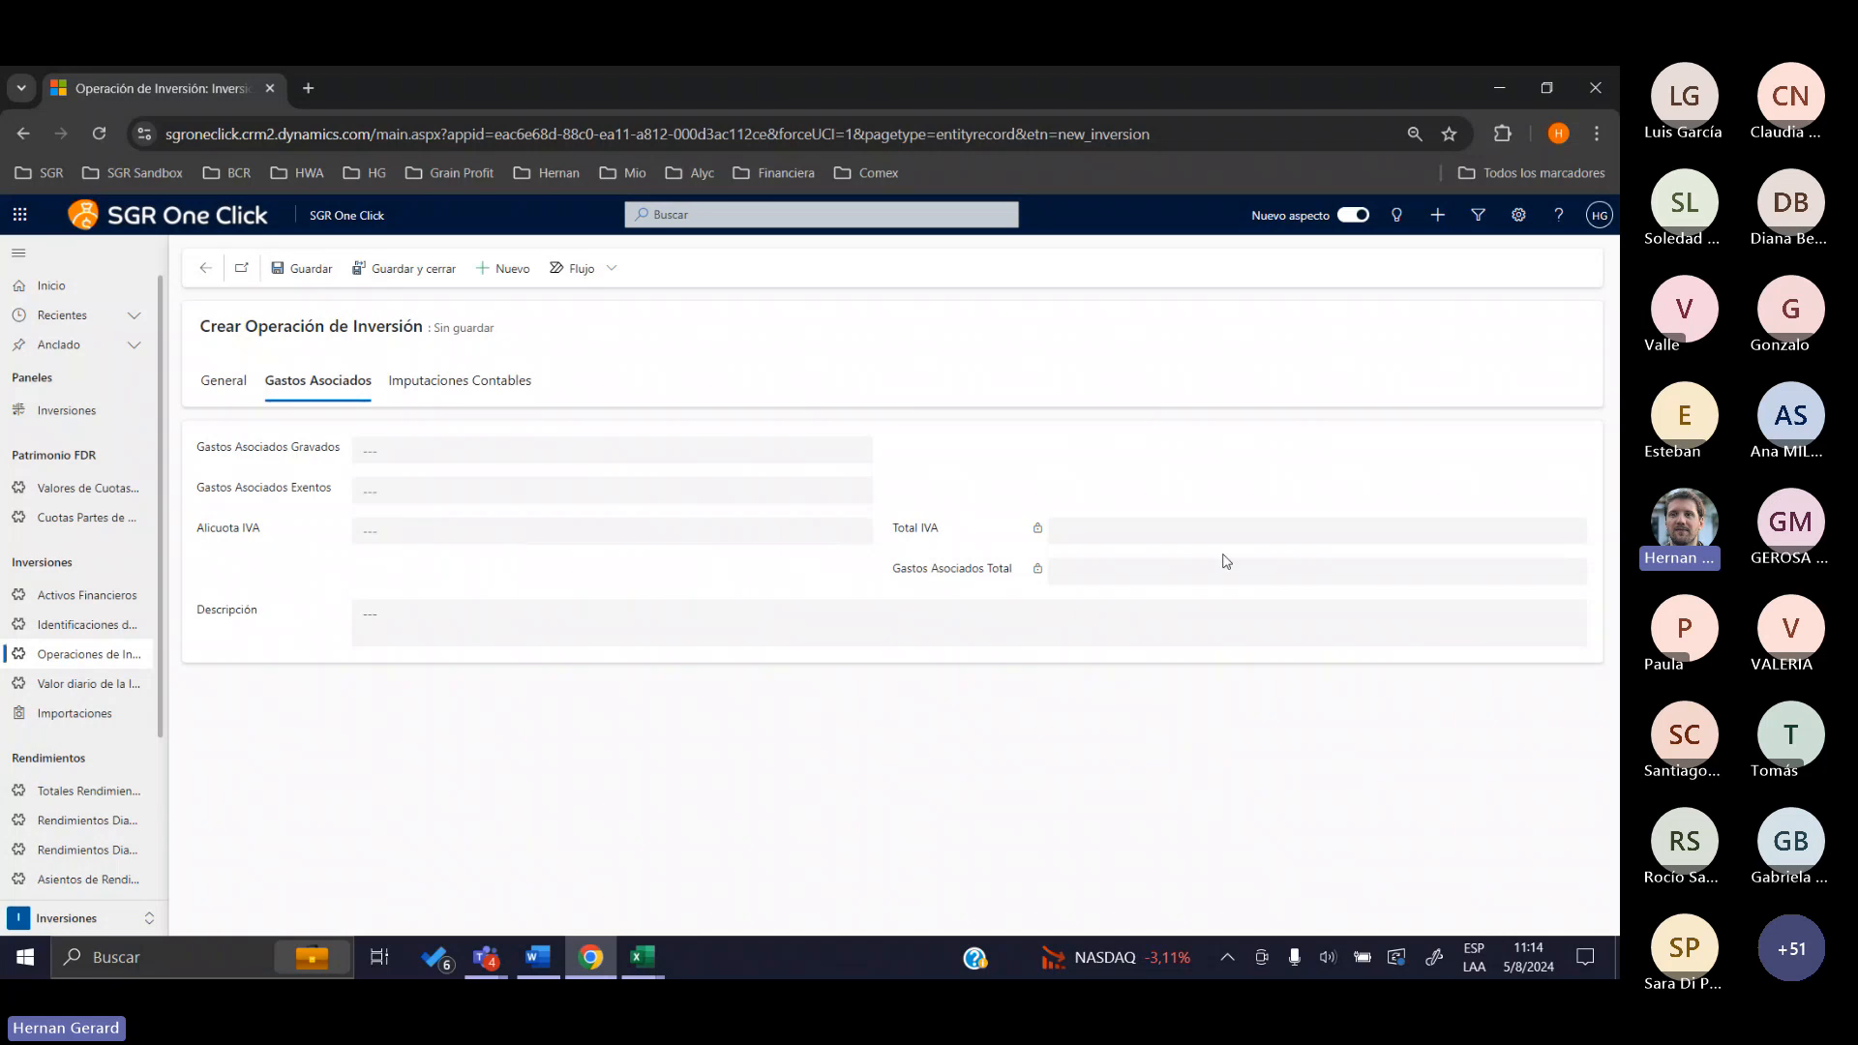
{"action": "left_click_drag", "start_coordinate": [932, 531], "coordinate": [899, 532]}
{"action": "left_click_drag", "start_coordinate": [1012, 573], "coordinate": [895, 576]}
{"action": "left_click", "coordinate": [937, 594]}
{"action": "left_click", "coordinate": [522, 543]}
{"action": "left_click", "coordinate": [523, 543]}
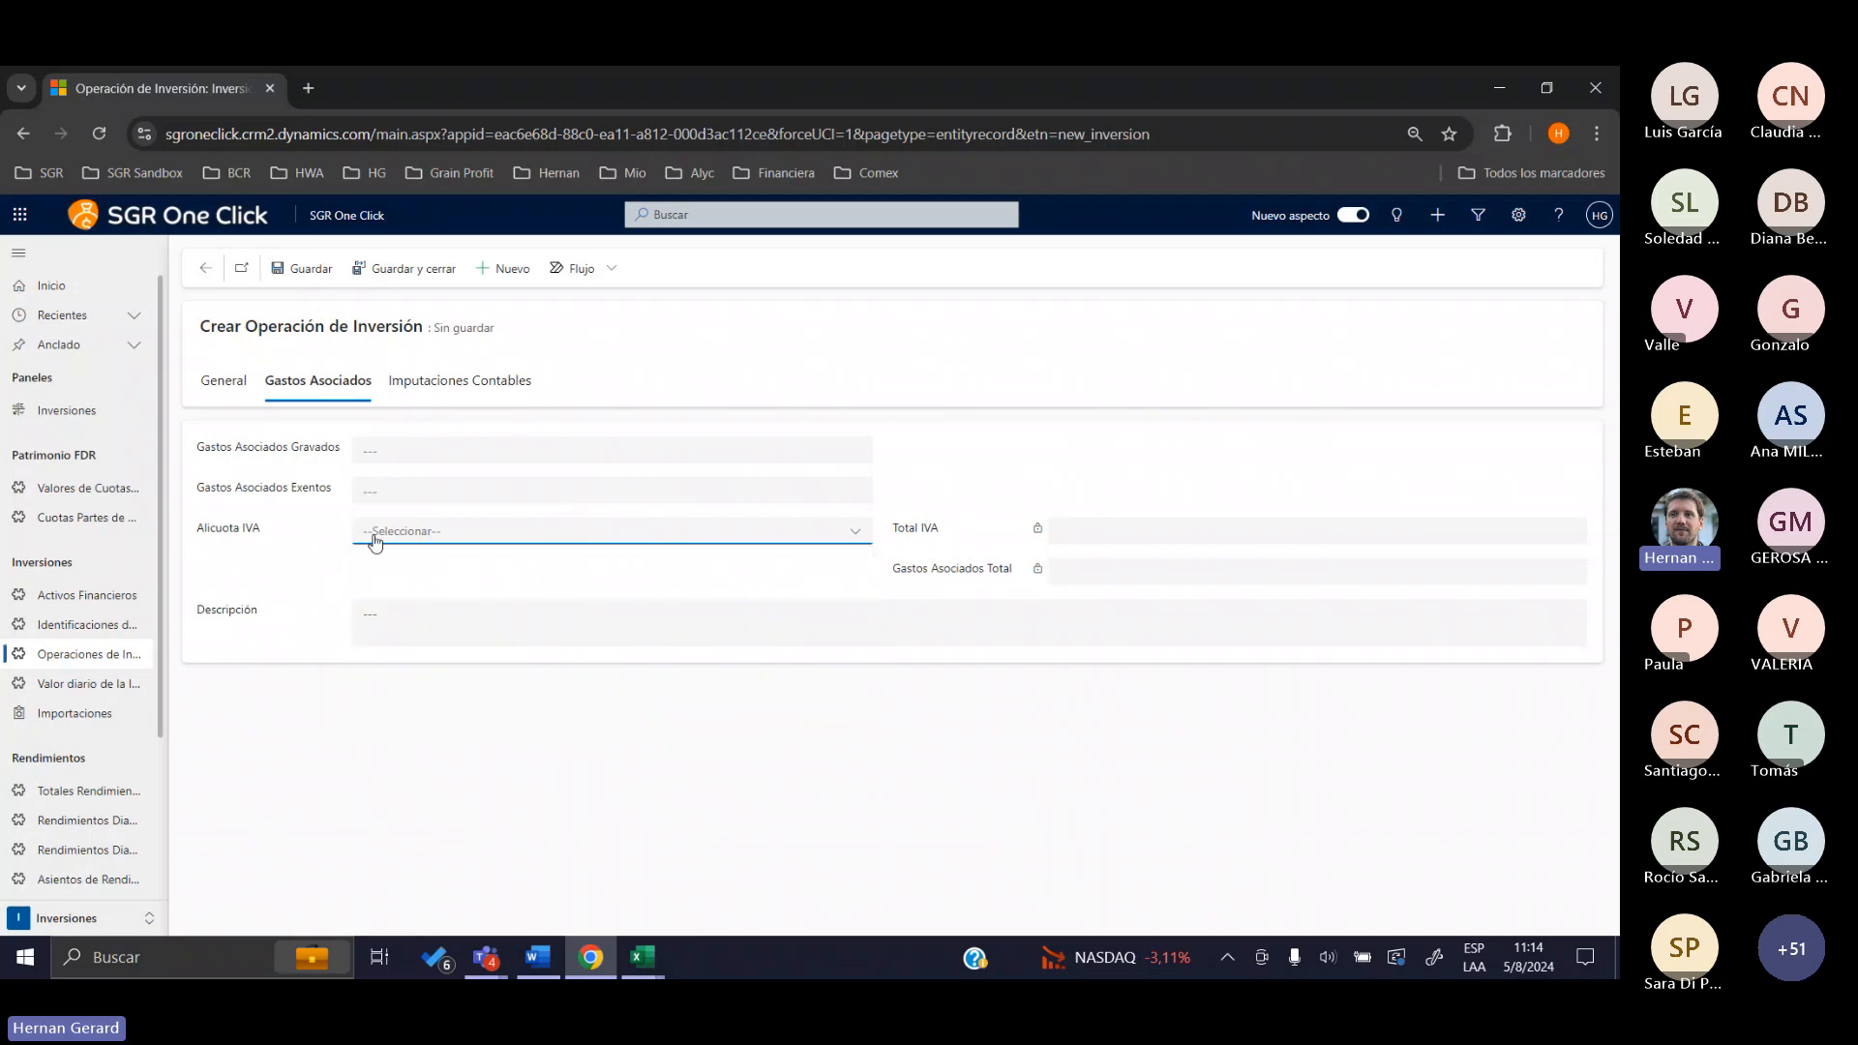
{"action": "left_click", "coordinate": [205, 271]}
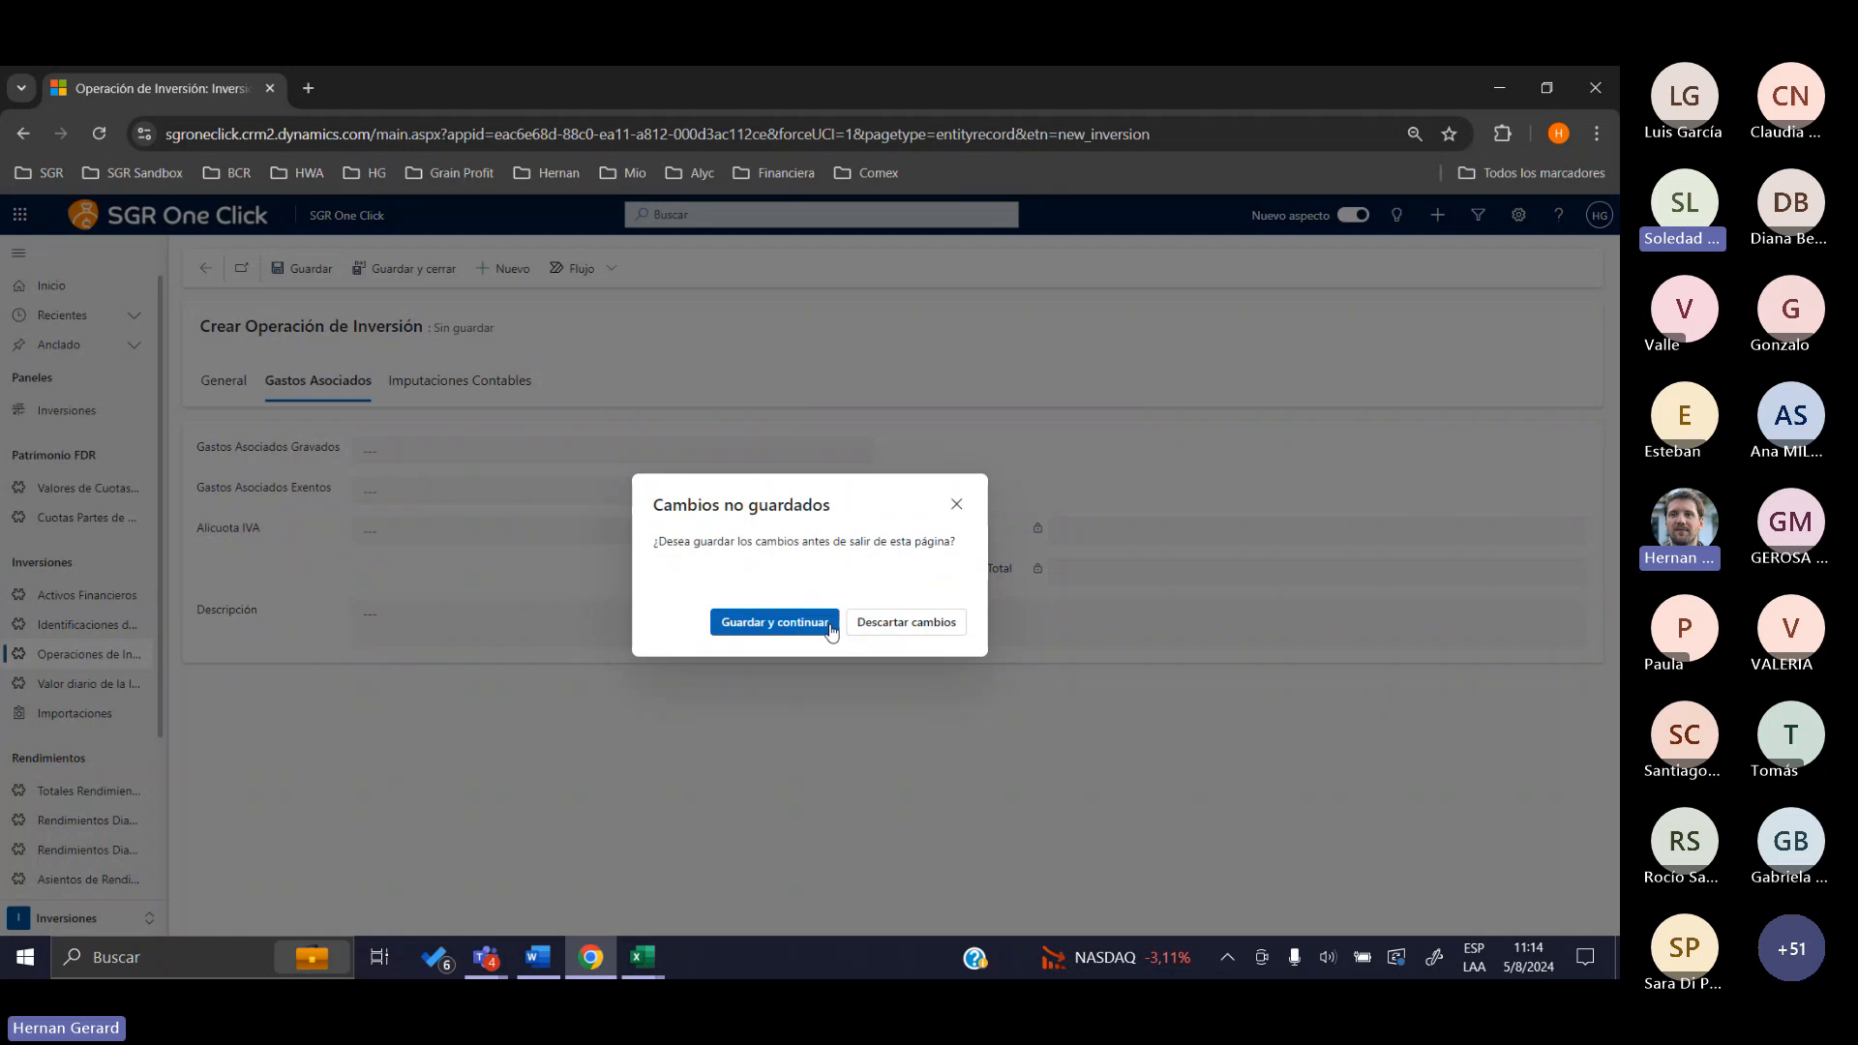
{"action": "left_click", "coordinate": [876, 627]}
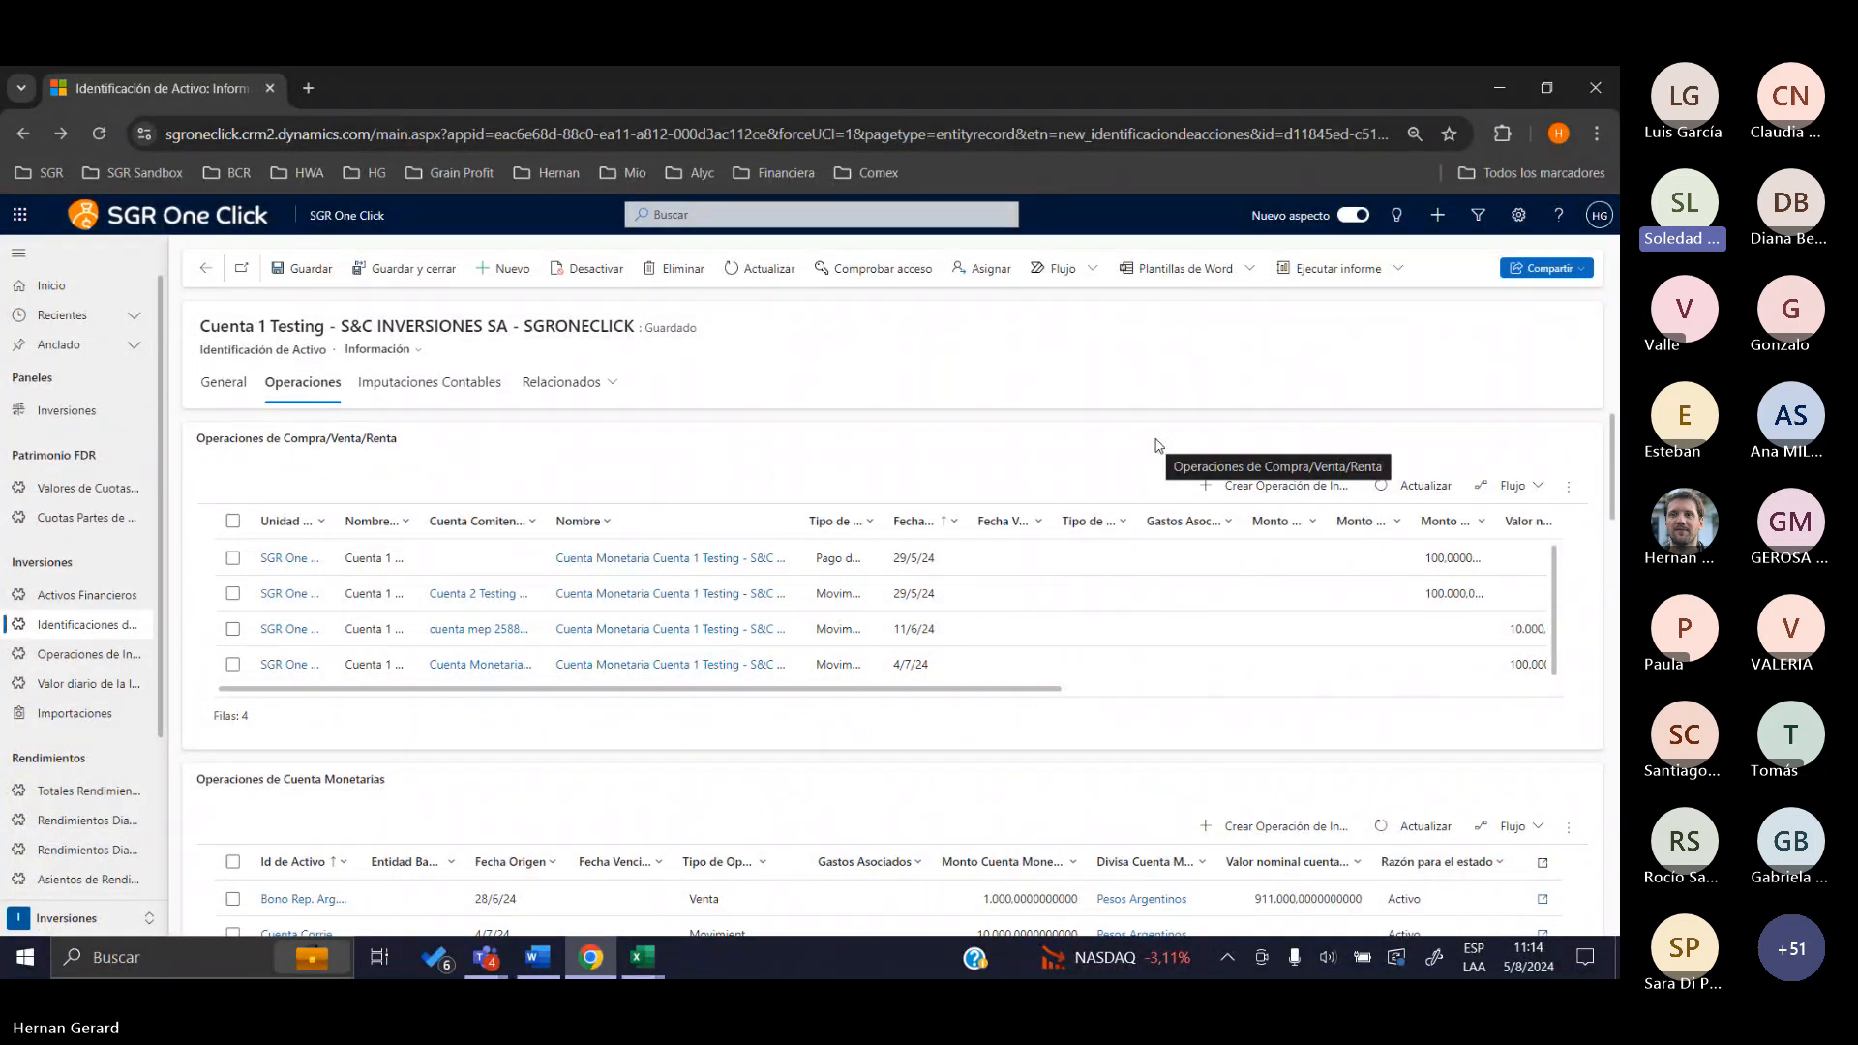
Start a new investment operation for Cuenta 1 Testing, try the type Pago de Intereses, check its amount field and discard the record
{"action": "left_click", "coordinate": [1253, 486]}
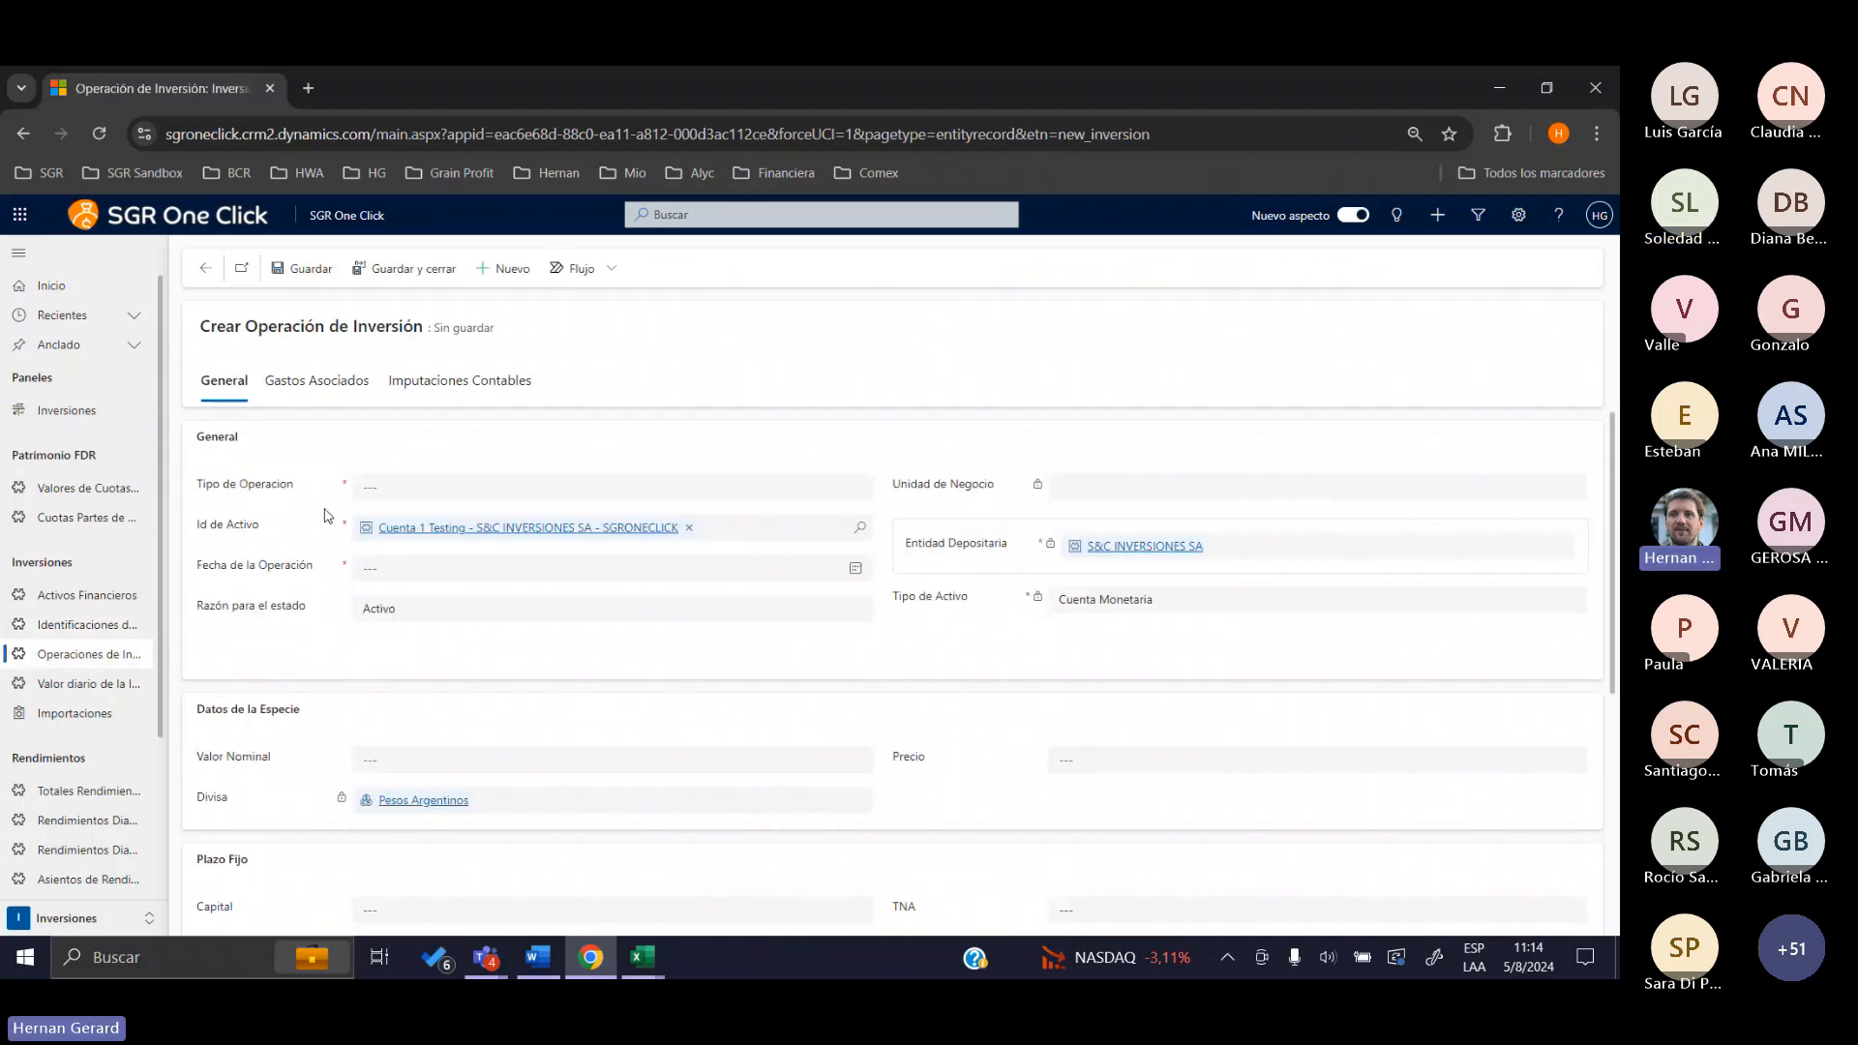
{"action": "left_click", "coordinate": [318, 382]}
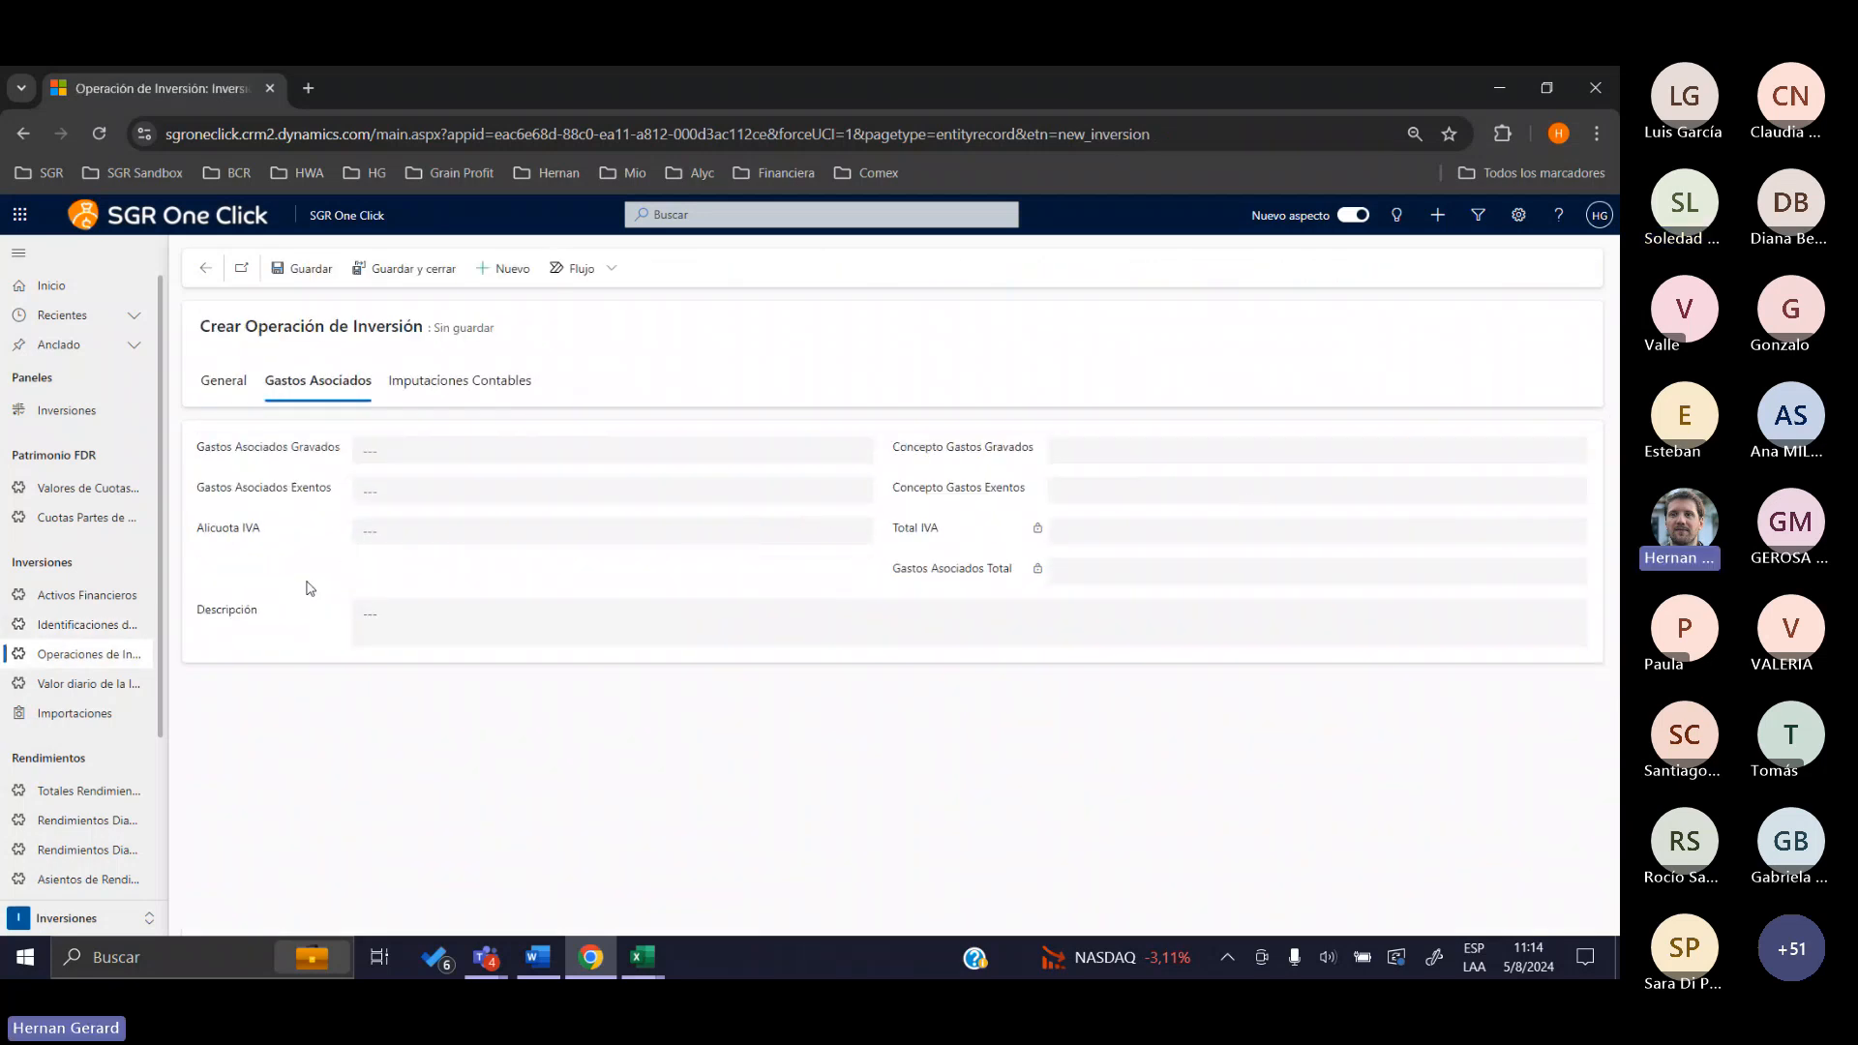
{"action": "left_click", "coordinate": [228, 381]}
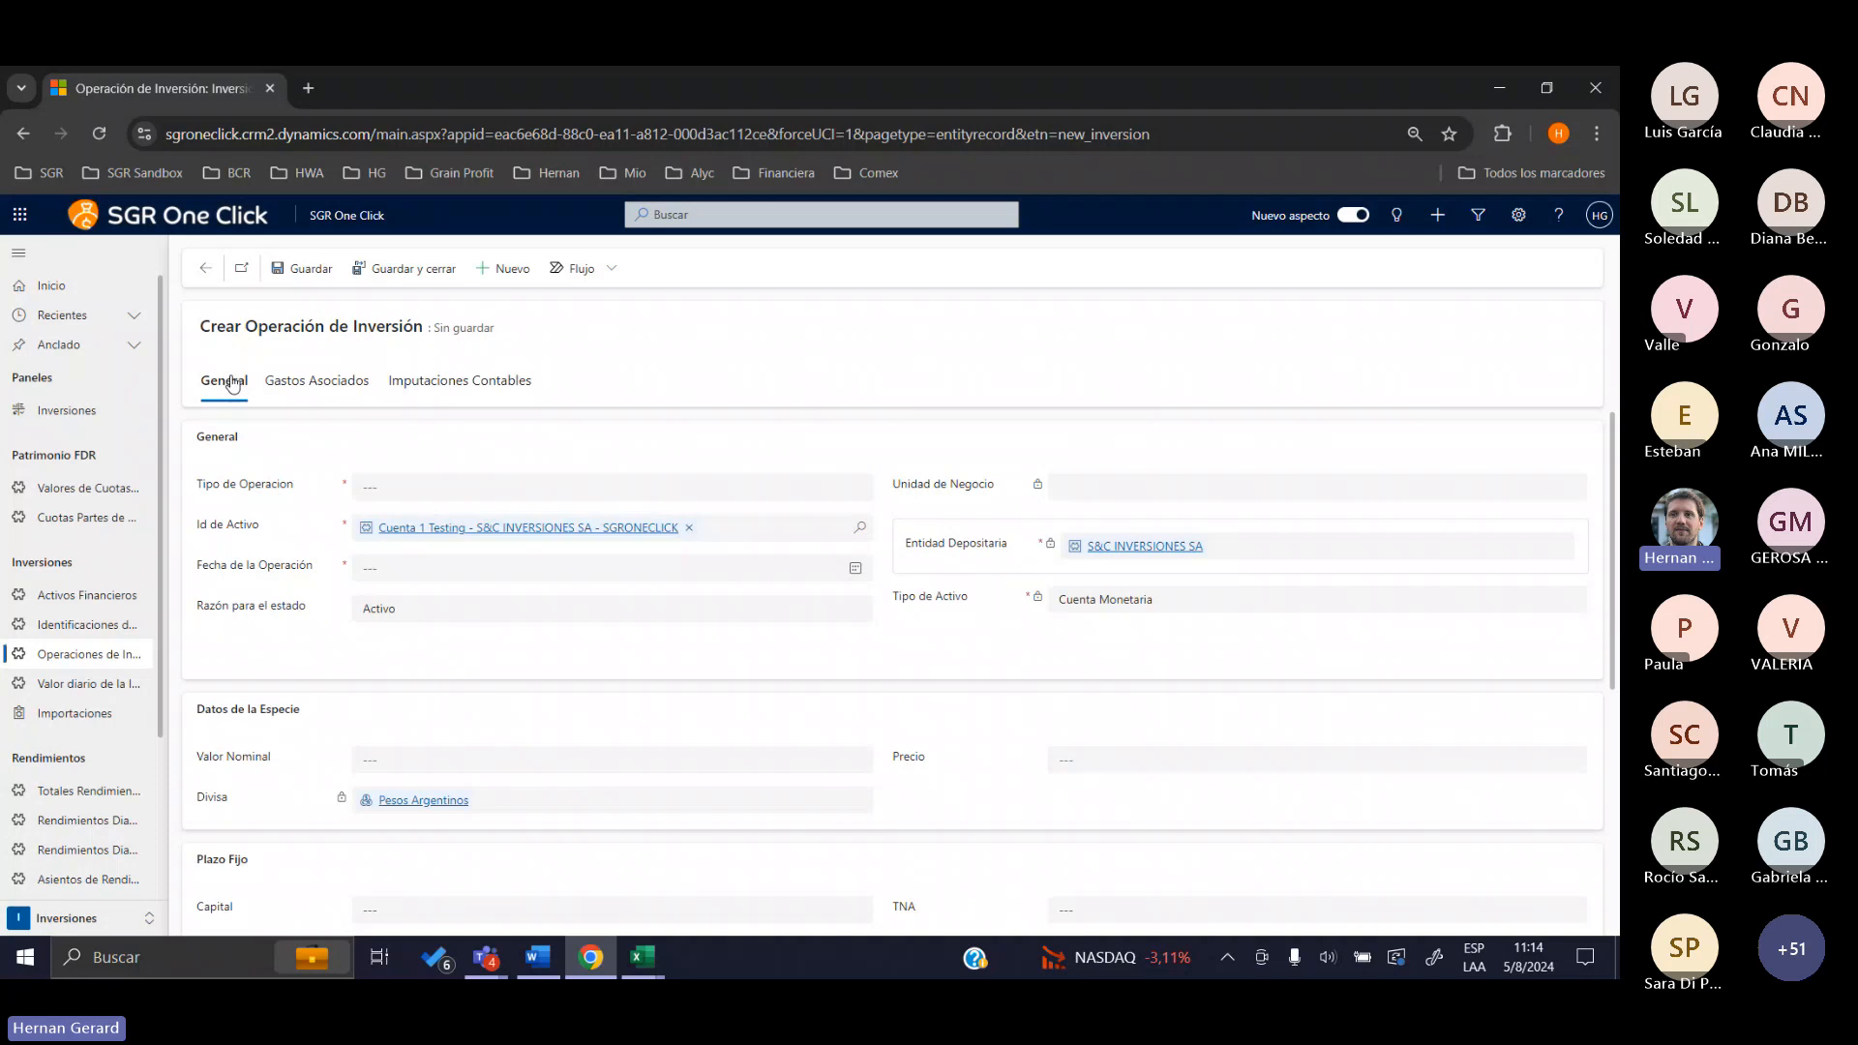
{"action": "left_click", "coordinate": [414, 490]}
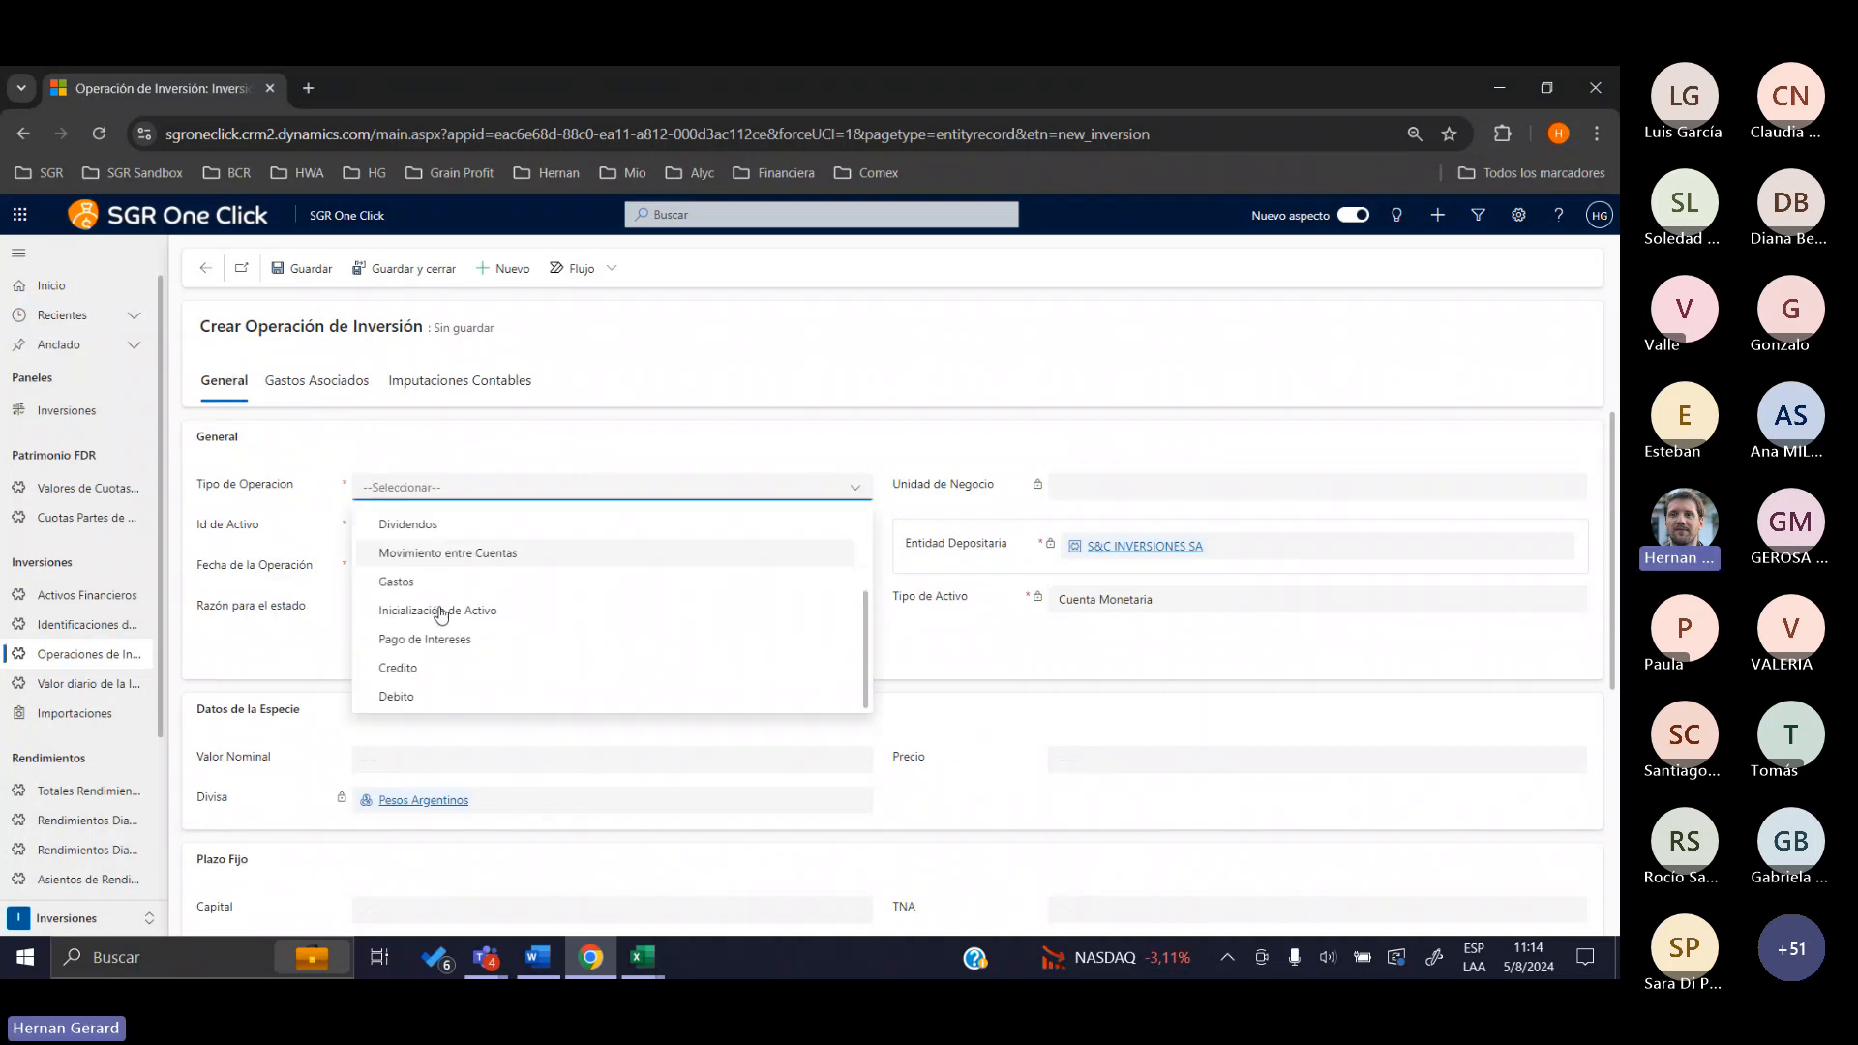
{"action": "left_click", "coordinate": [460, 643]}
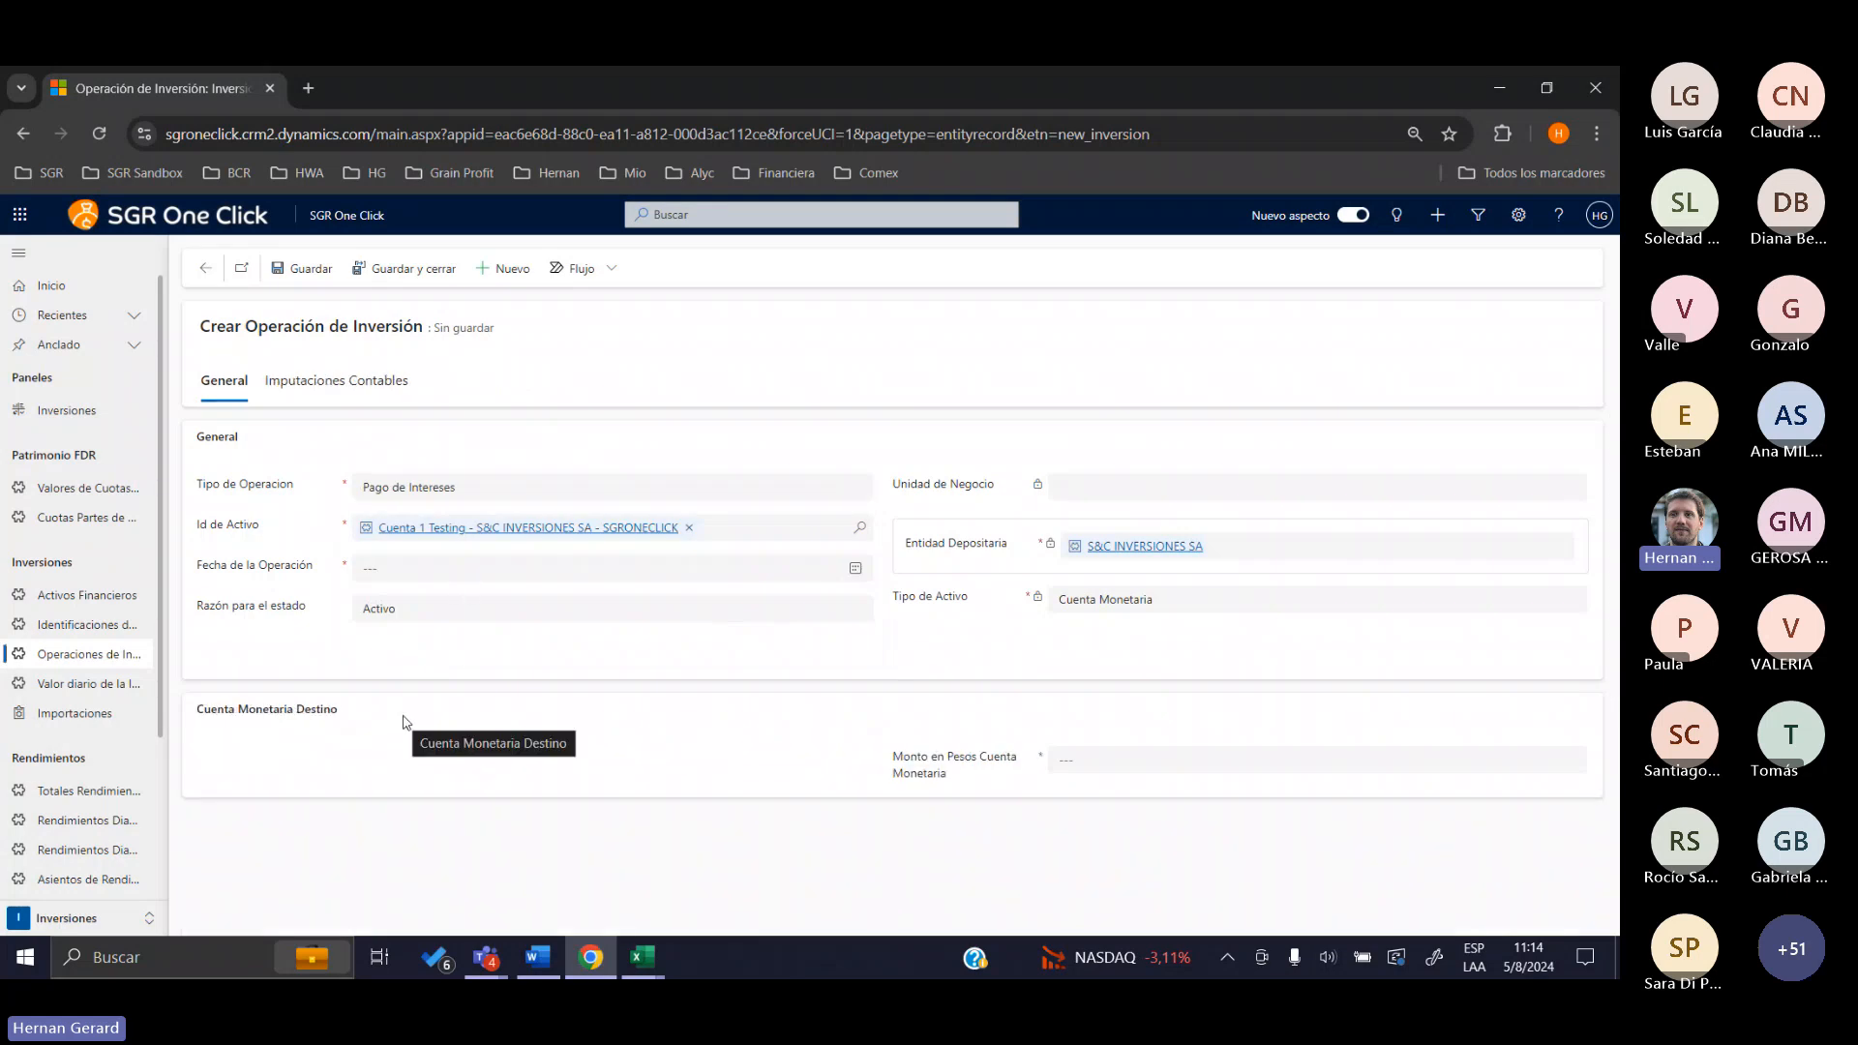
{"action": "left_click_drag", "start_coordinate": [1007, 780], "coordinate": [864, 743]}
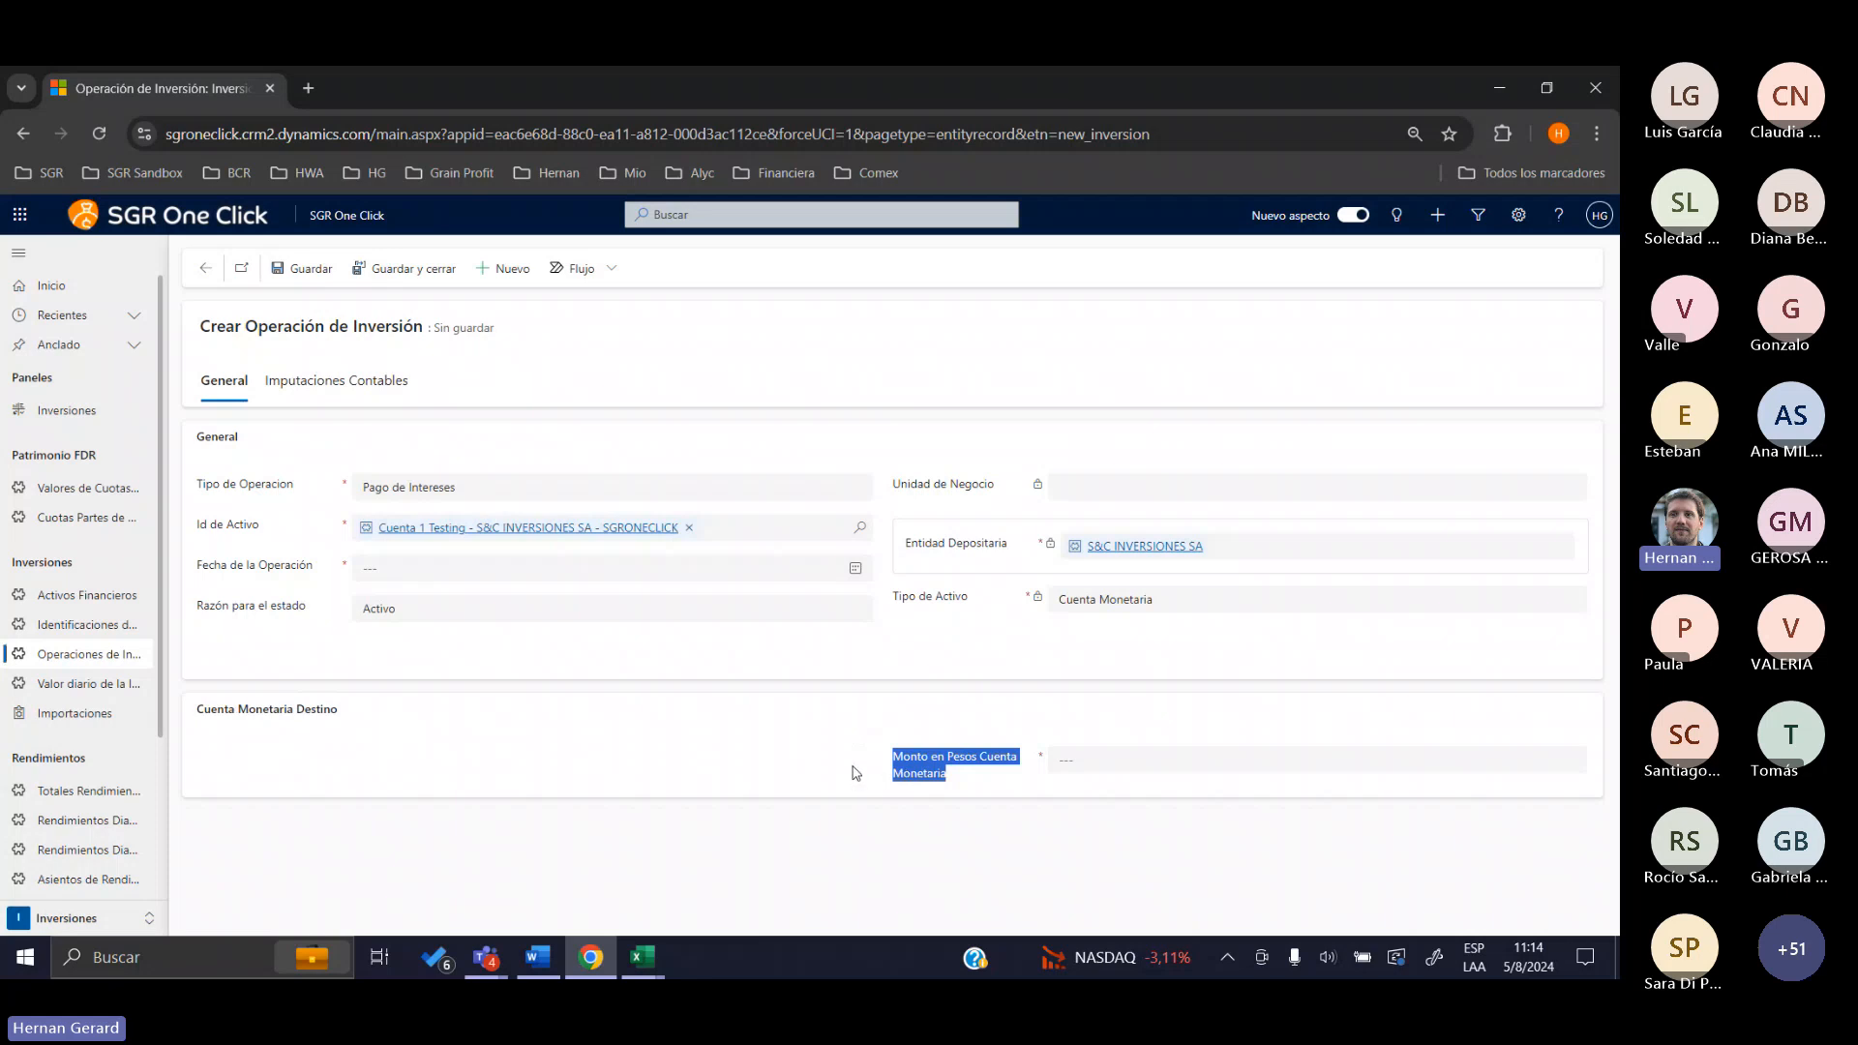
{"action": "left_click", "coordinate": [207, 269]}
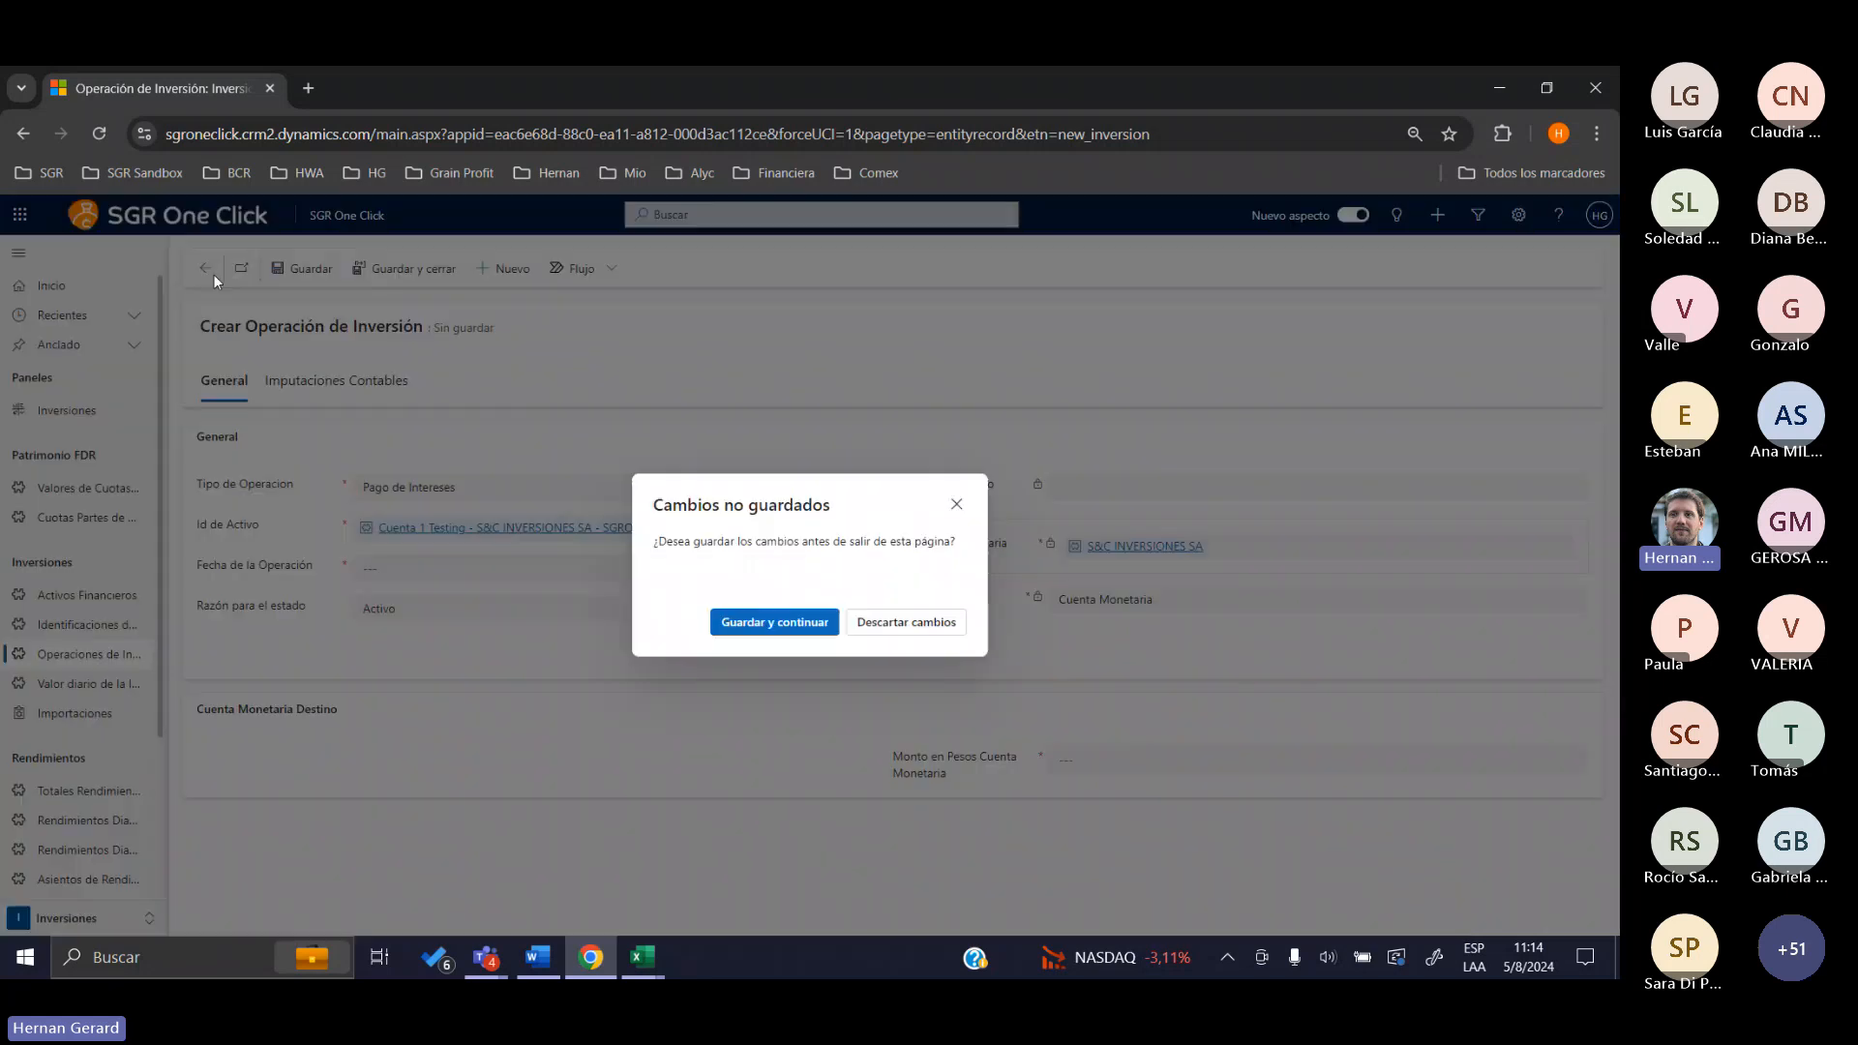
{"action": "left_click", "coordinate": [890, 623]}
Look through the operation types offered for another new investment operation on the account and leave it without saving
{"action": "left_click", "coordinate": [1274, 486]}
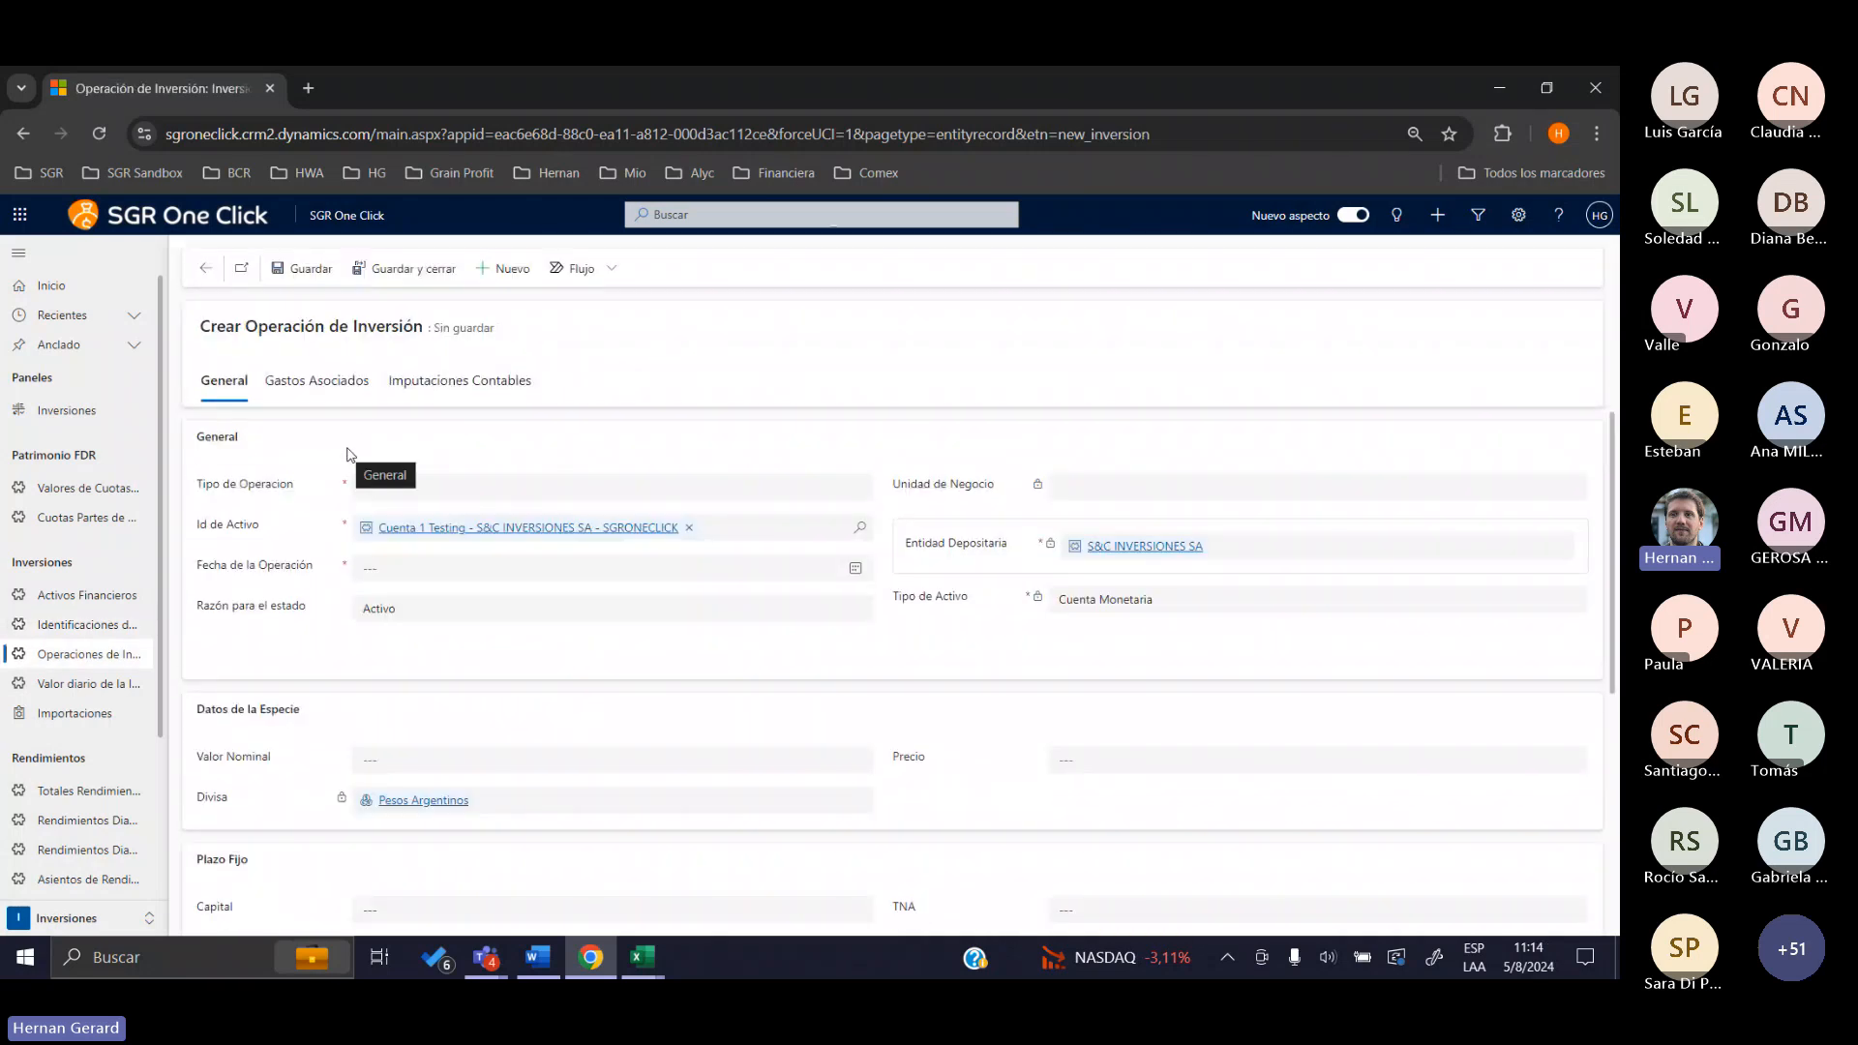
{"action": "left_click", "coordinate": [508, 487]}
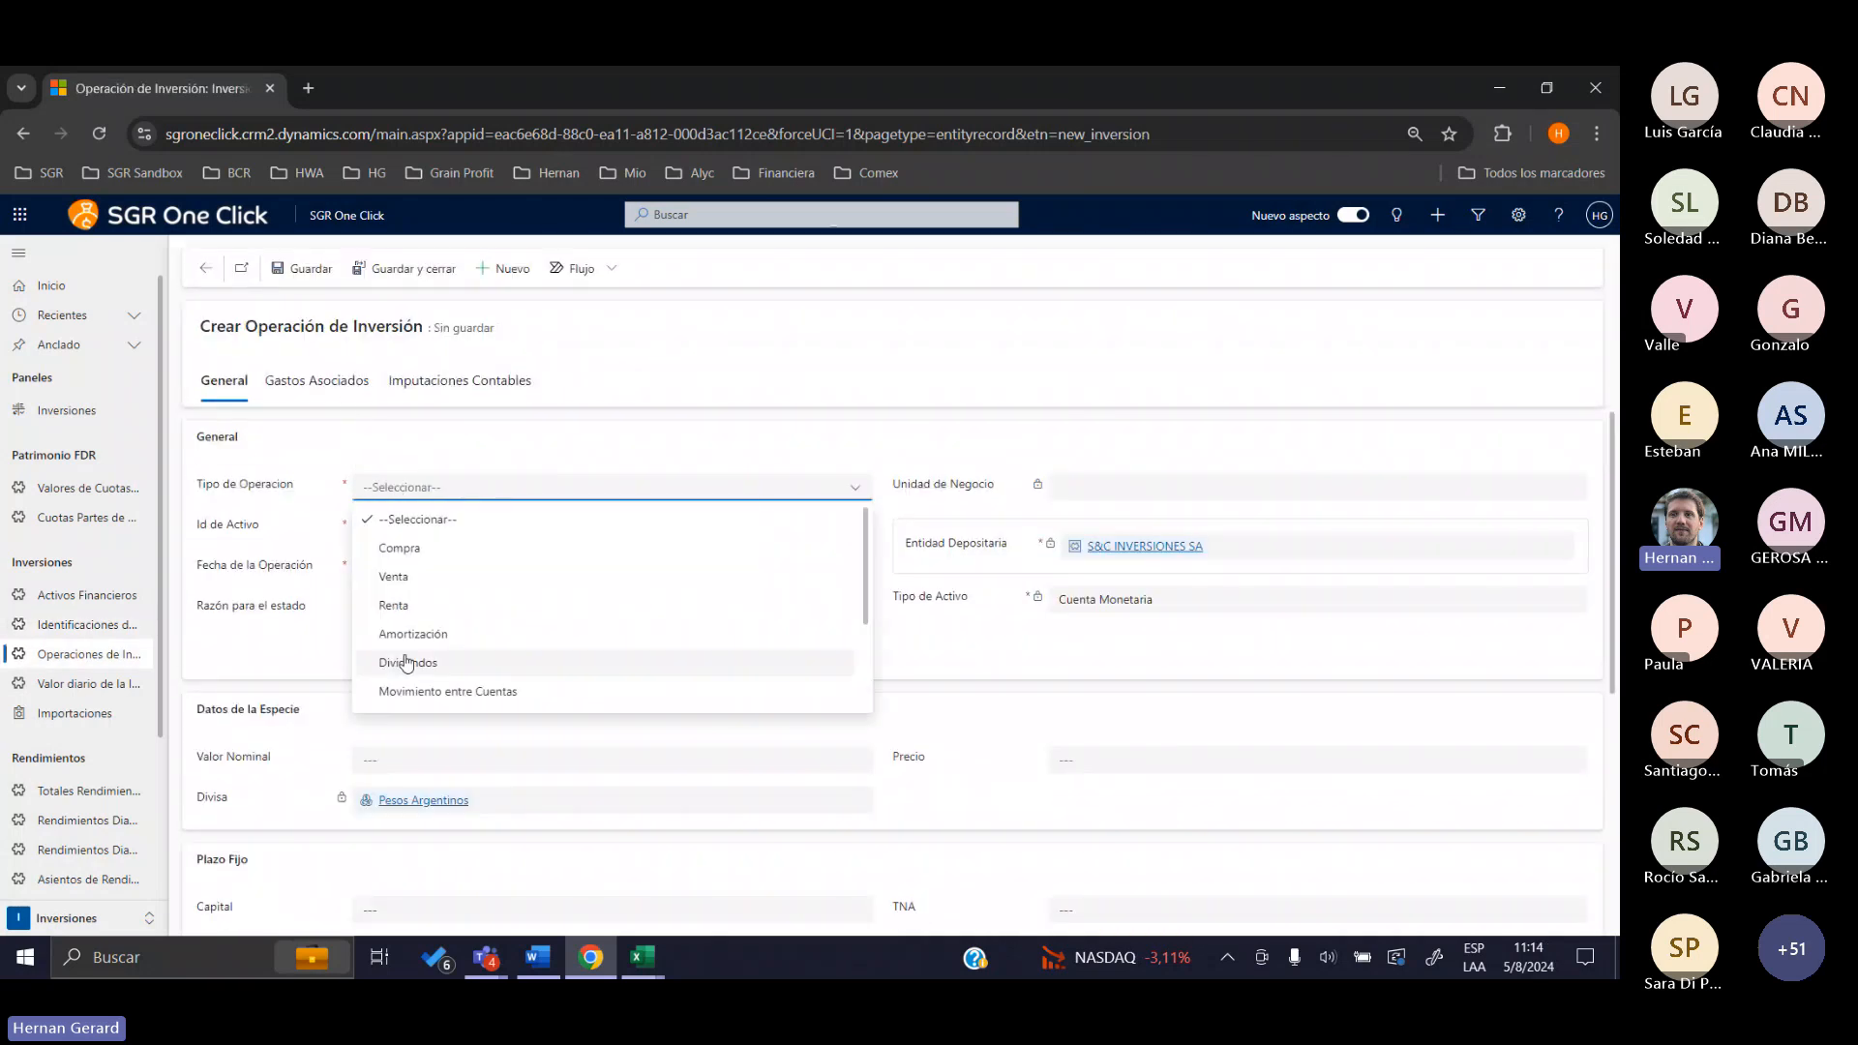
{"action": "scroll", "coordinate": [418, 666], "scroll_direction": "down", "scroll_amount": 2}
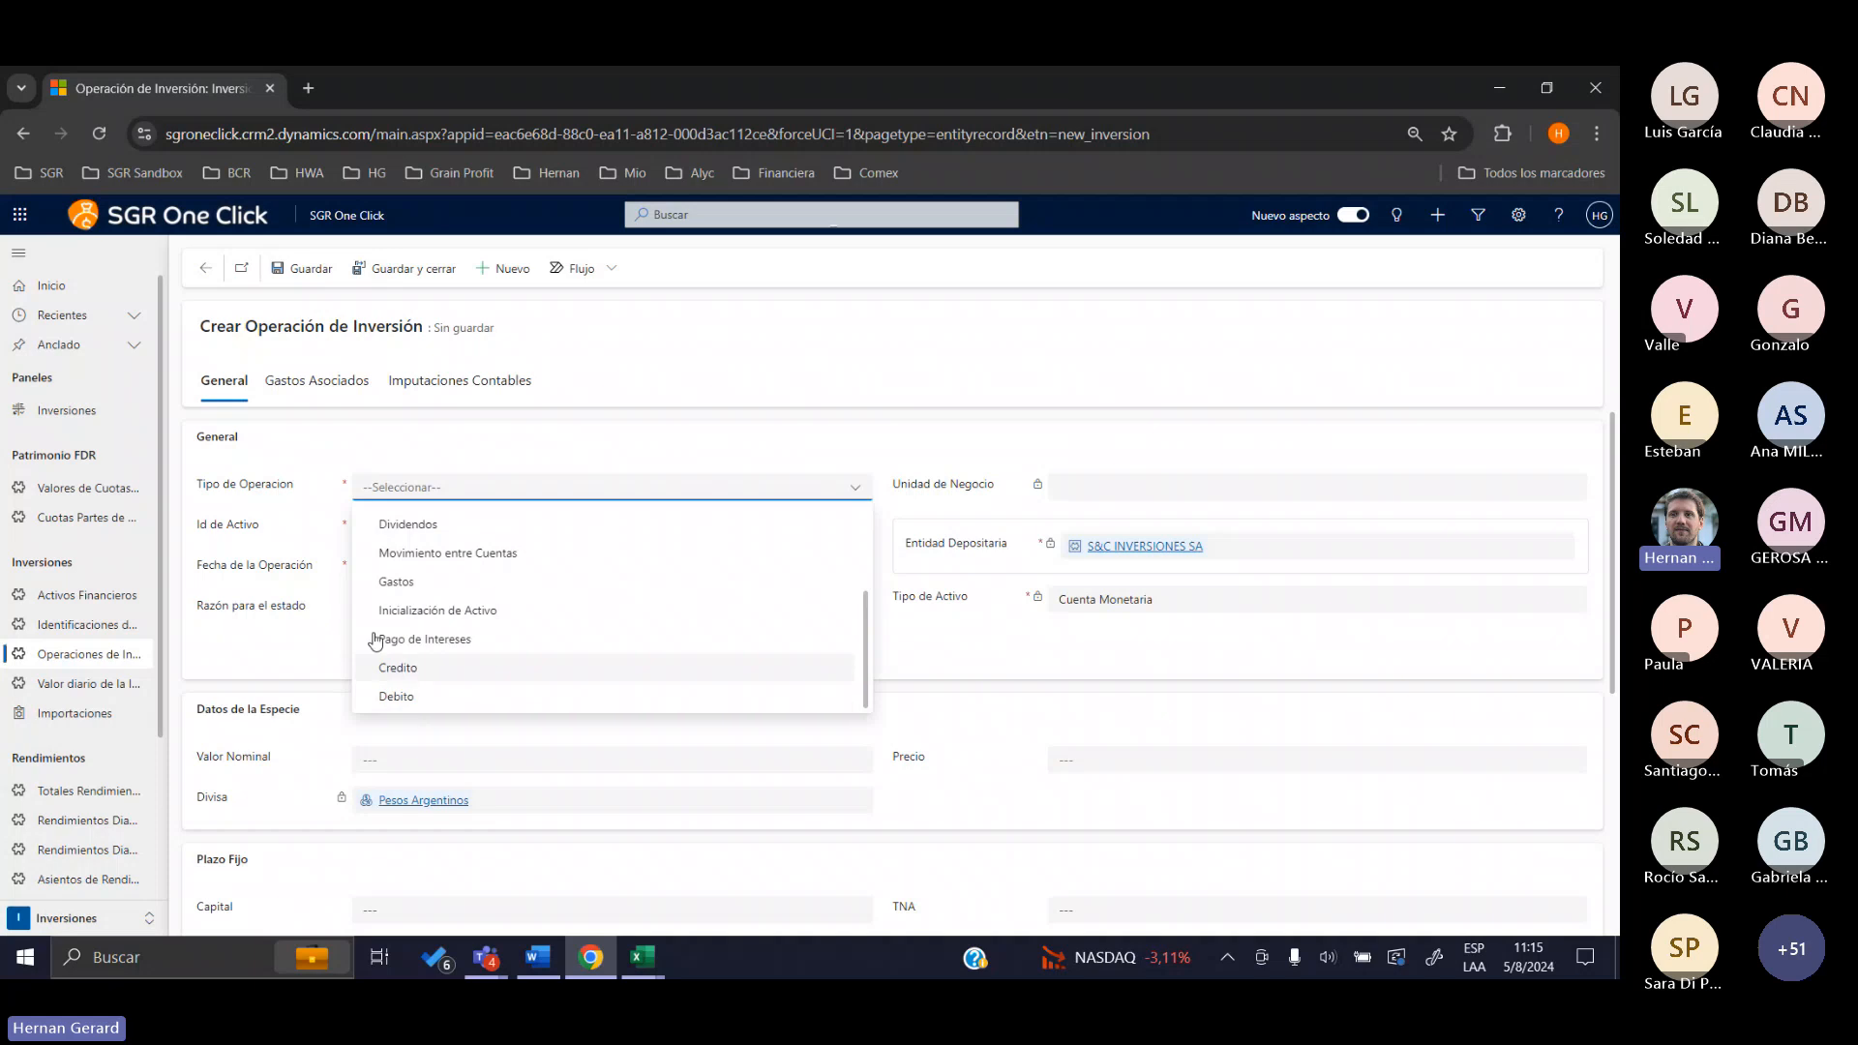
{"action": "left_click", "coordinate": [397, 668]}
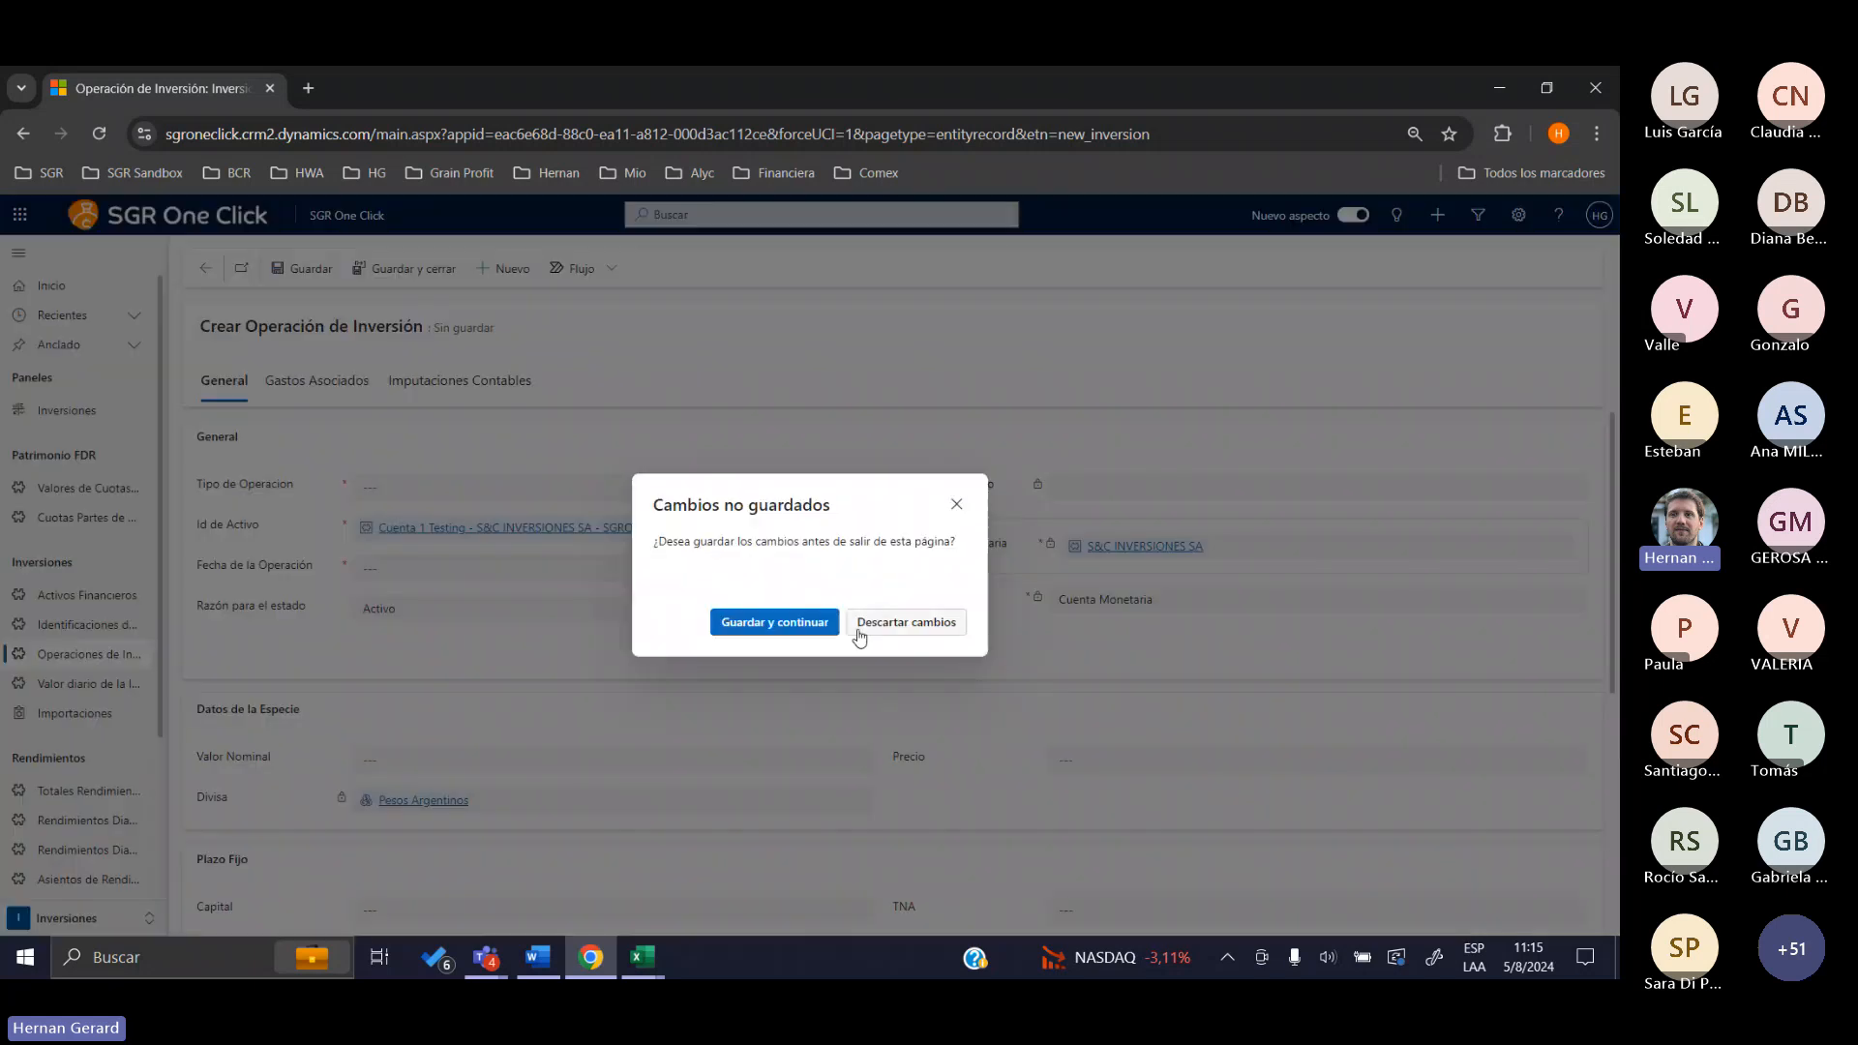
{"action": "left_click", "coordinate": [860, 628]}
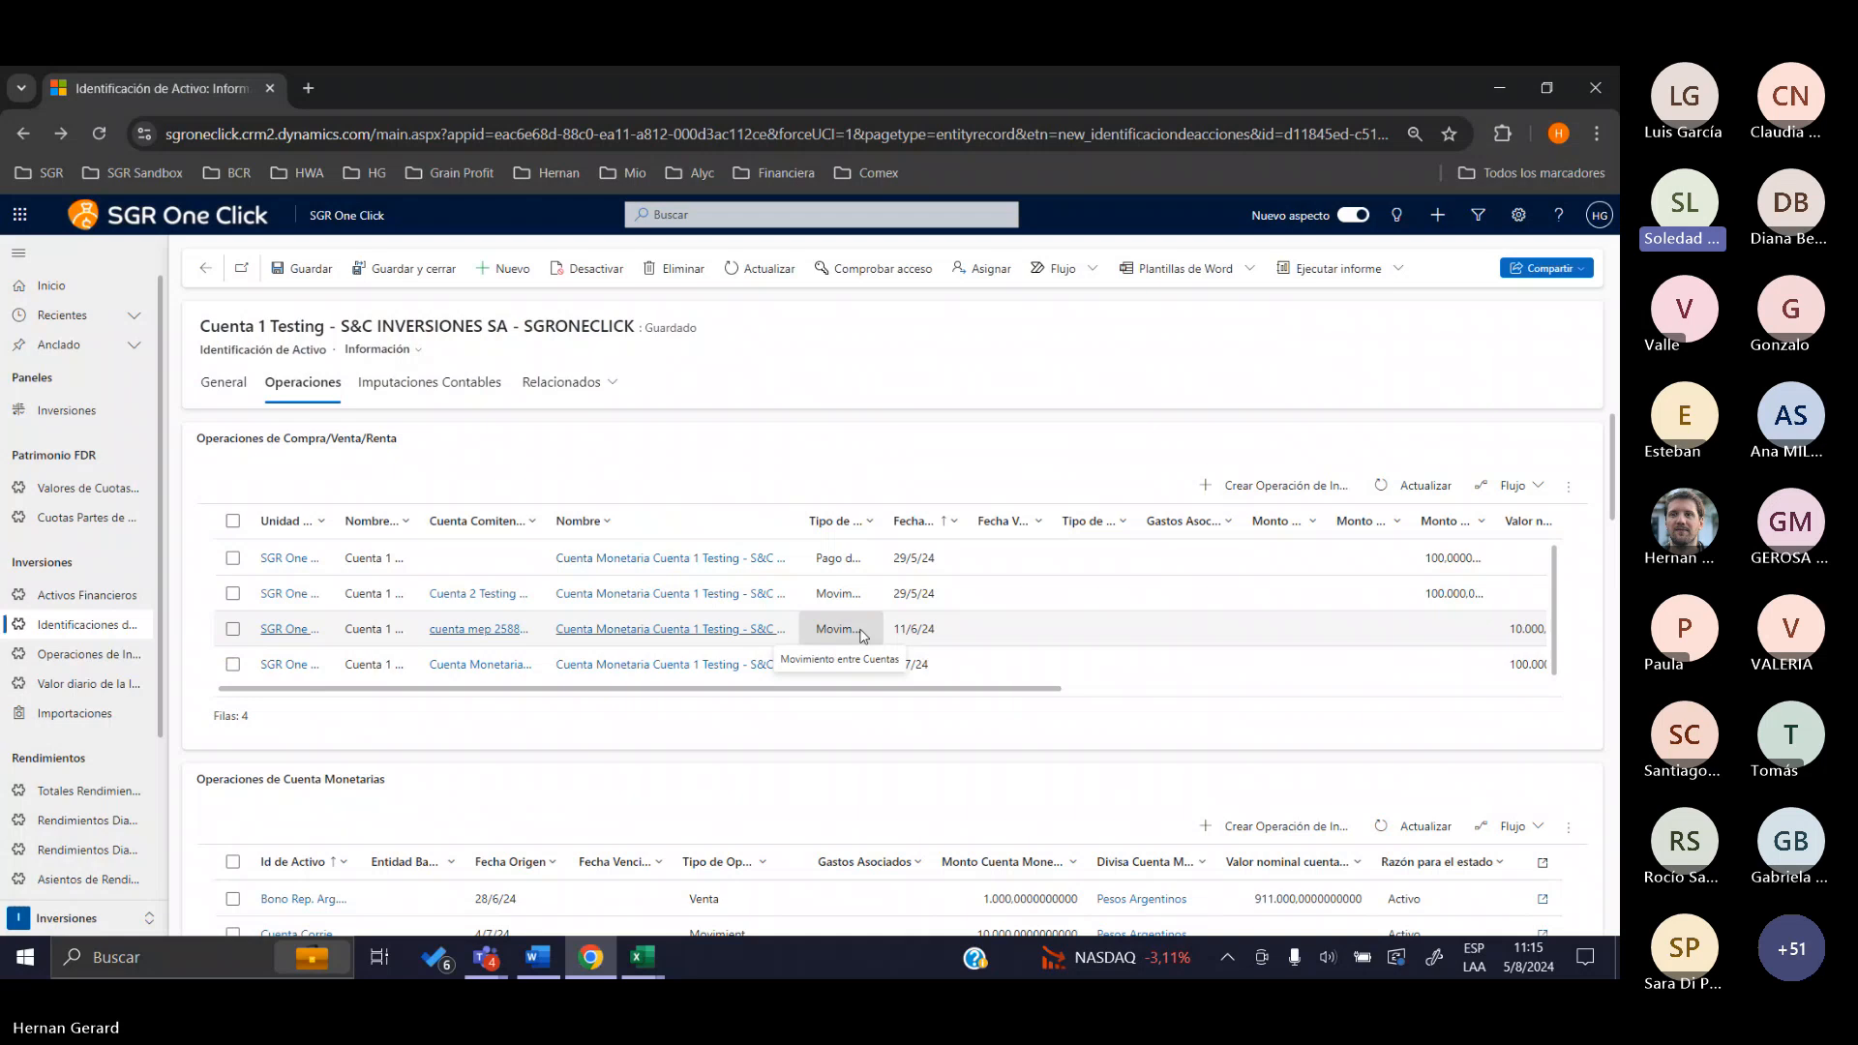
Sort the Operaciones de Compra/Venta/Renta list by Tipo de Operacion in descending order and look over the sections below it
{"action": "scroll", "coordinate": [857, 668], "scroll_direction": "down", "scroll_amount": 3}
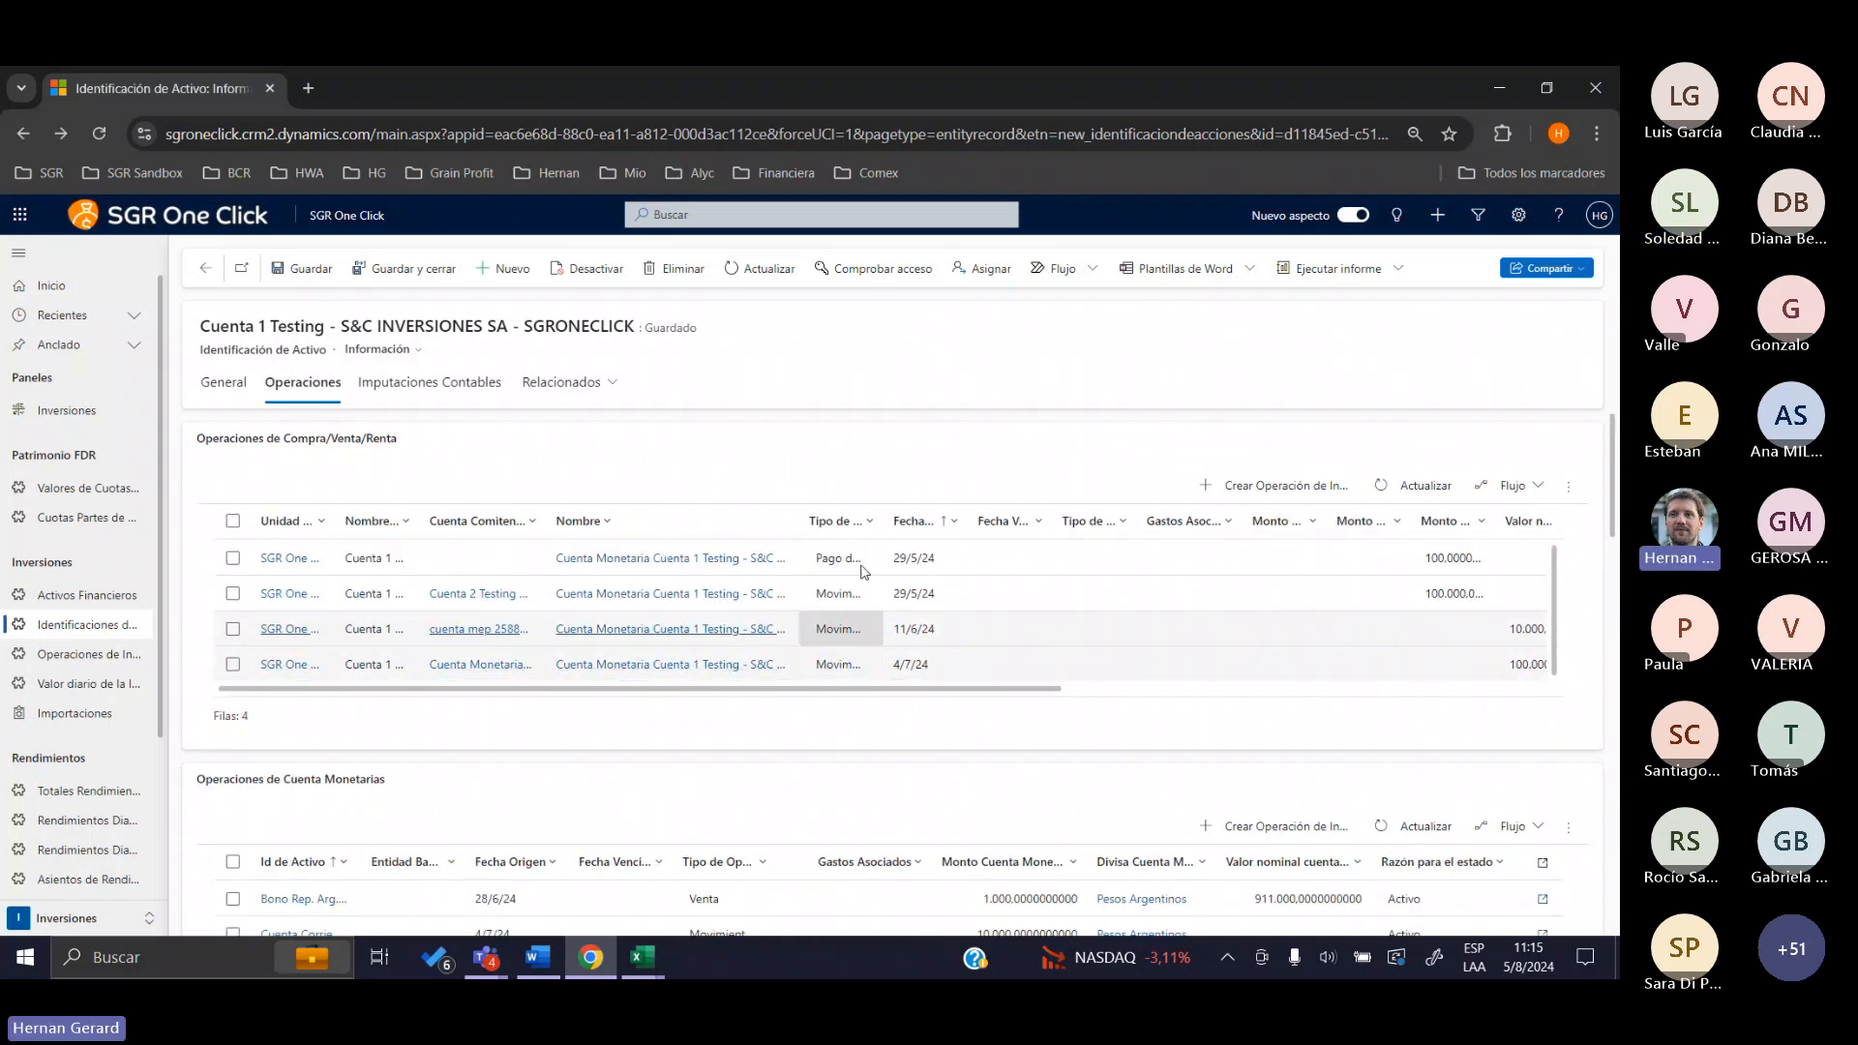
{"action": "left_click", "coordinate": [835, 521]}
{"action": "left_click", "coordinate": [874, 583]}
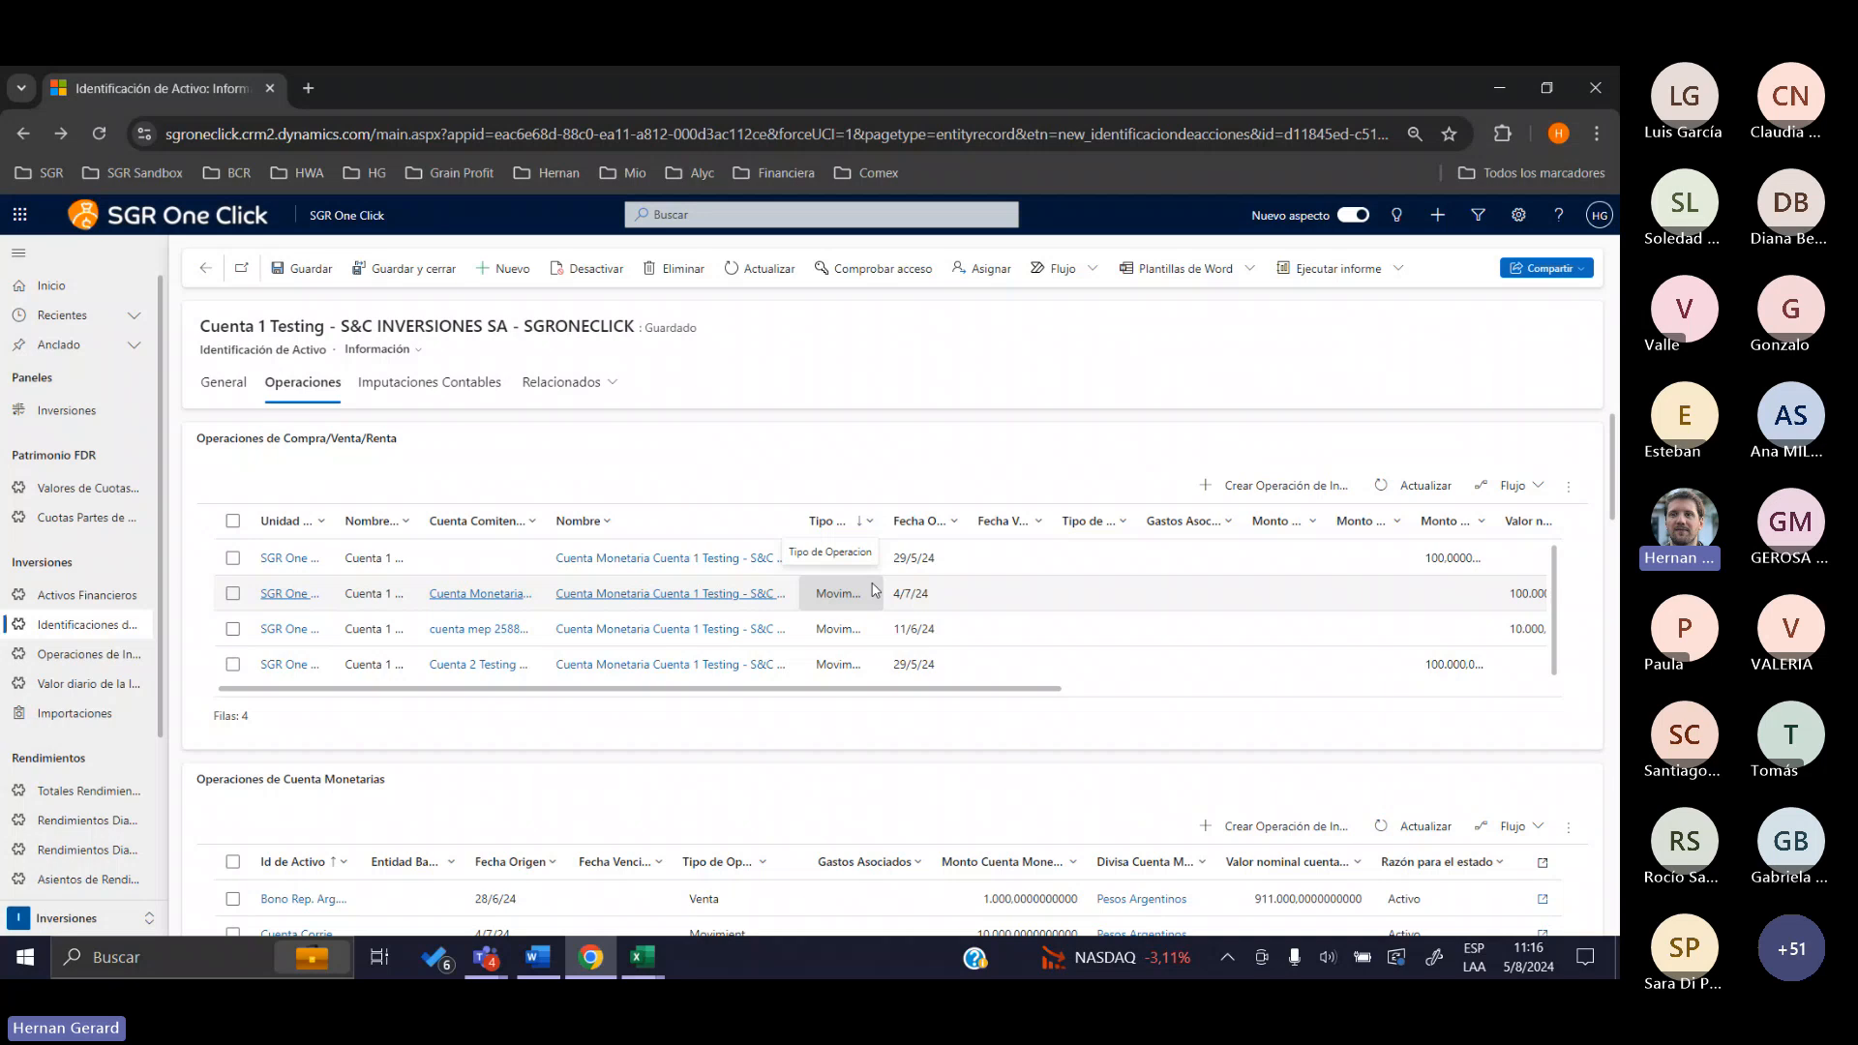
{"action": "scroll", "coordinate": [1171, 571], "scroll_direction": "down", "scroll_amount": 6}
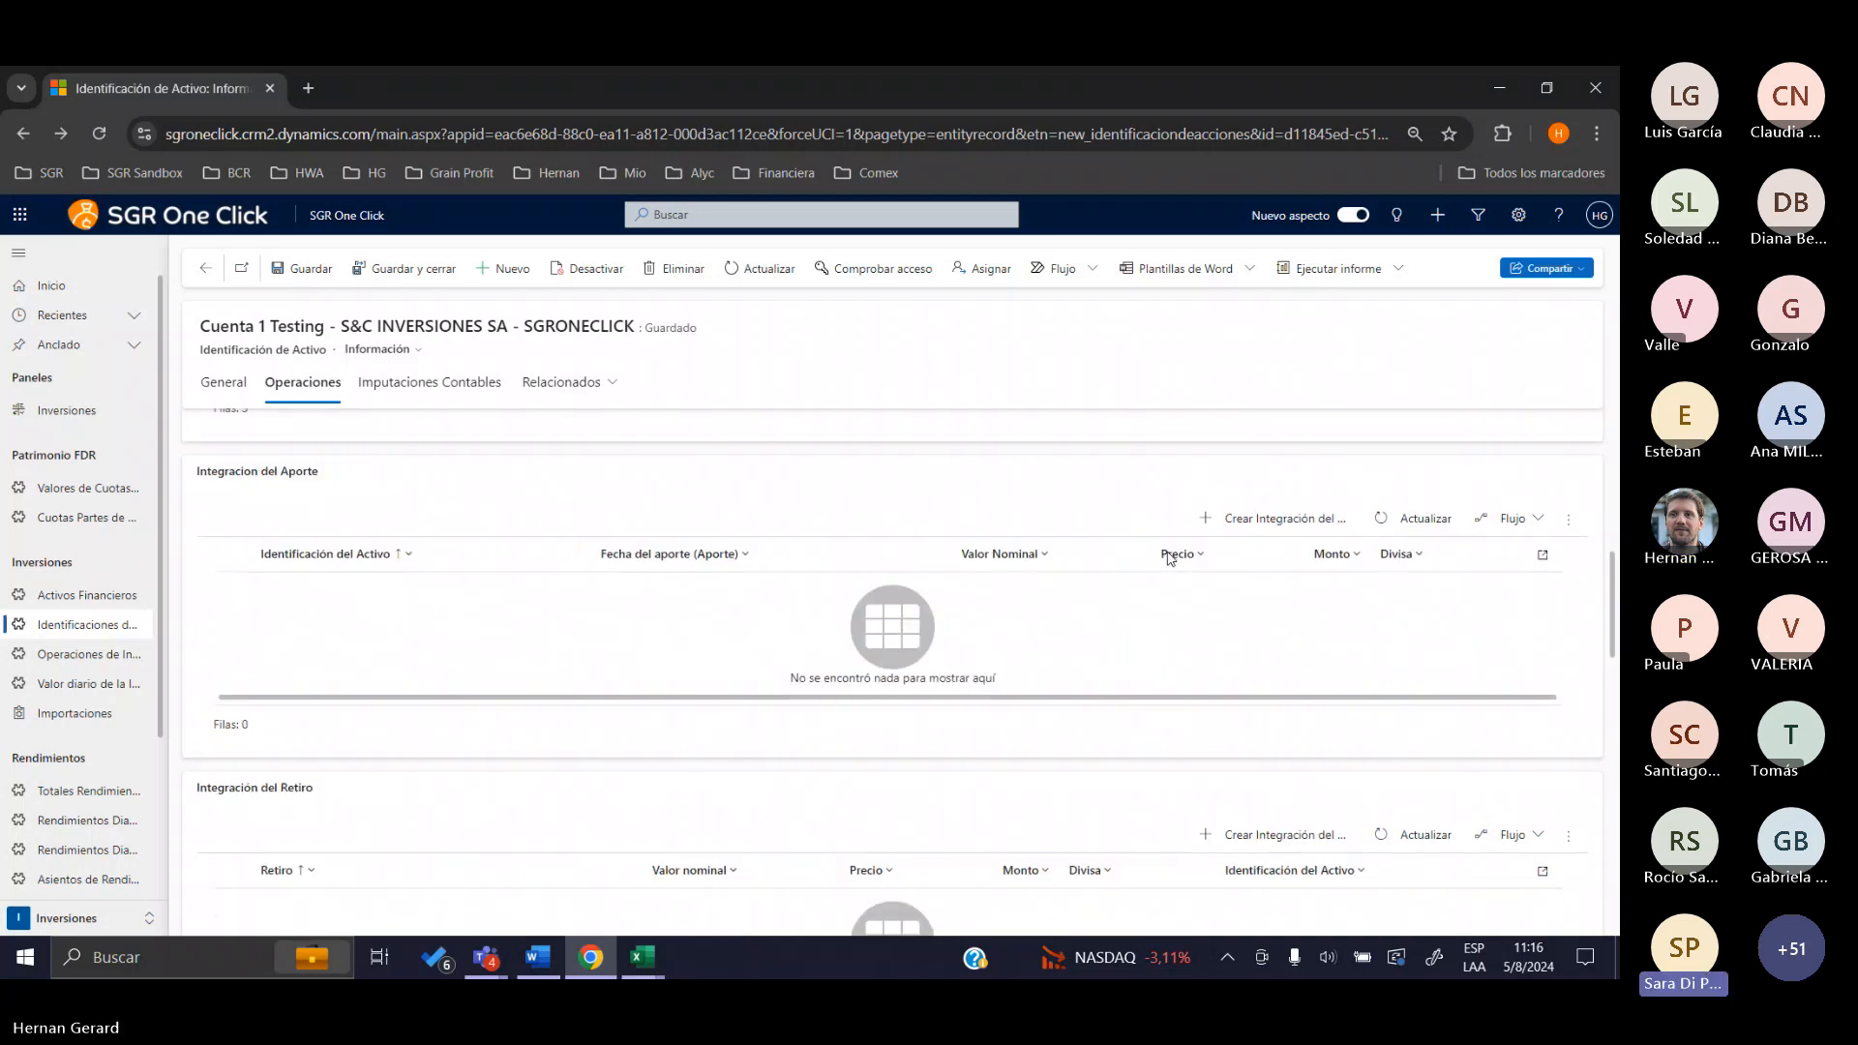
Return to the active financial assets, open bond AL41 and show the operations of its S&C INVERSIONES SA holding
{"action": "left_click", "coordinate": [198, 274]}
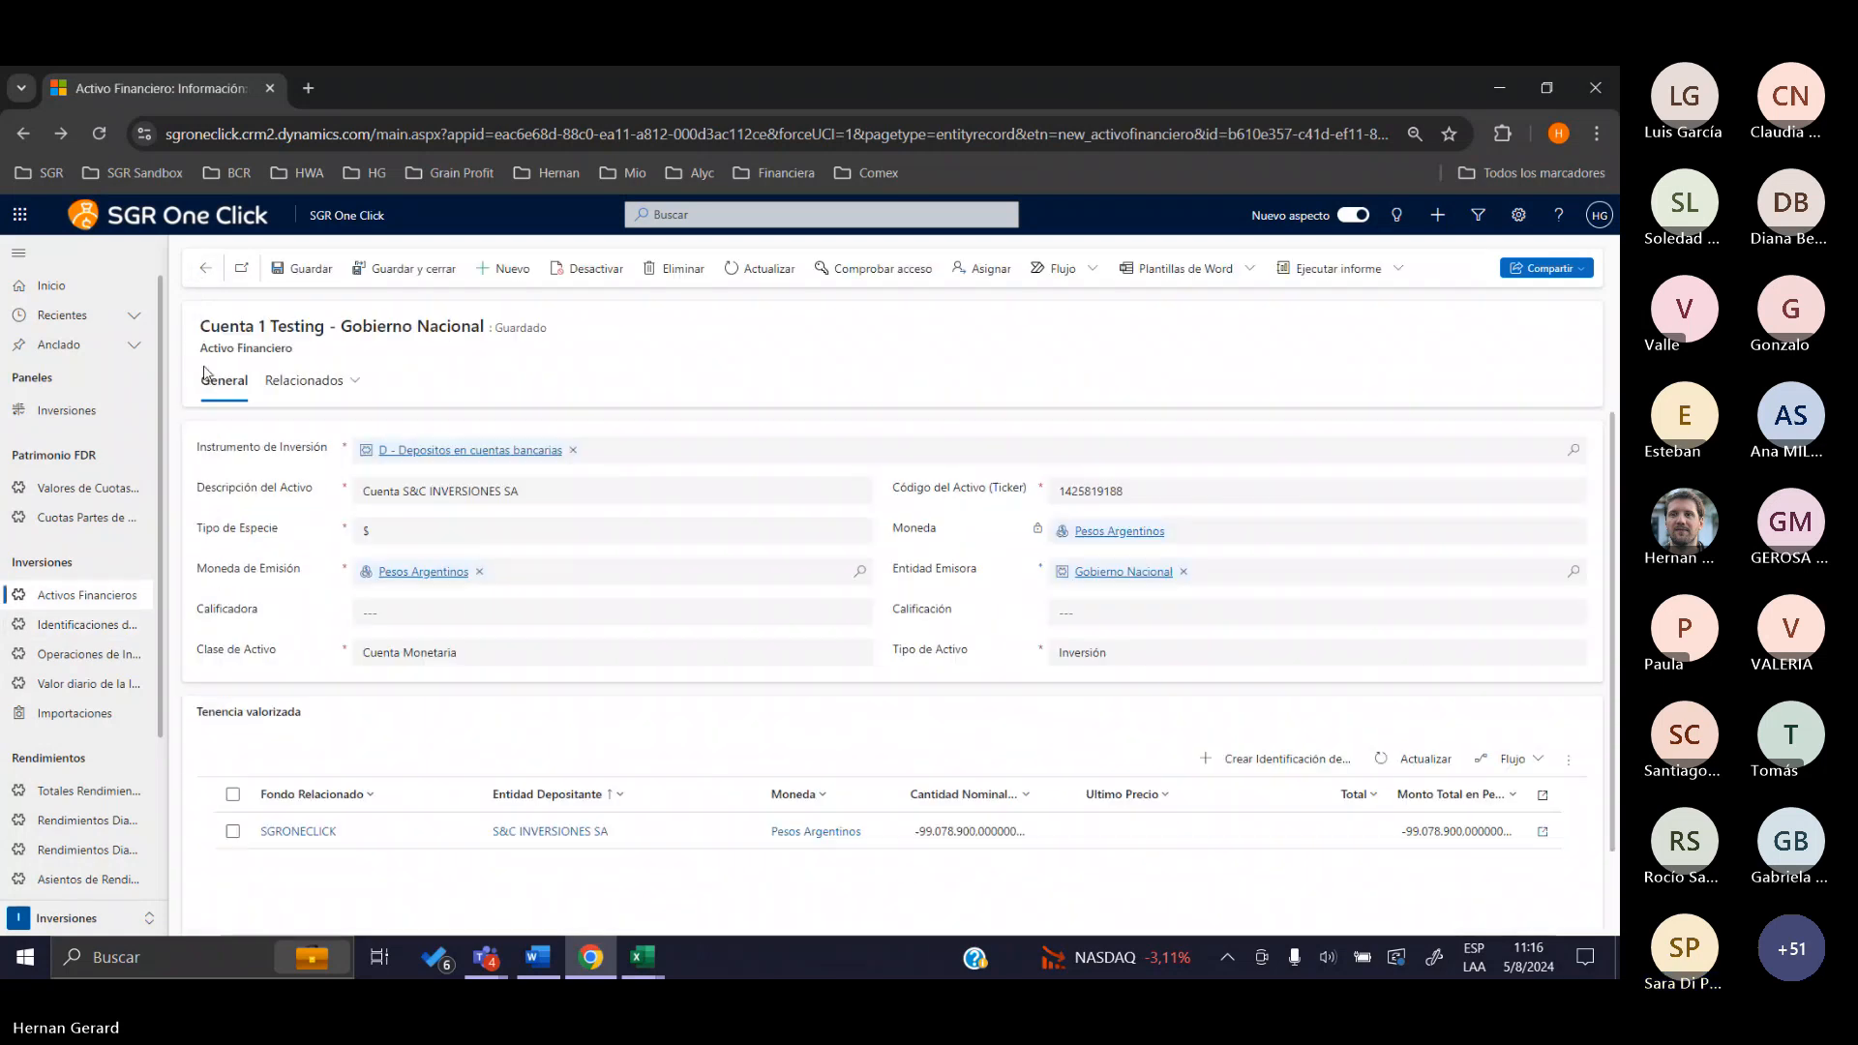
{"action": "left_click", "coordinate": [205, 268]}
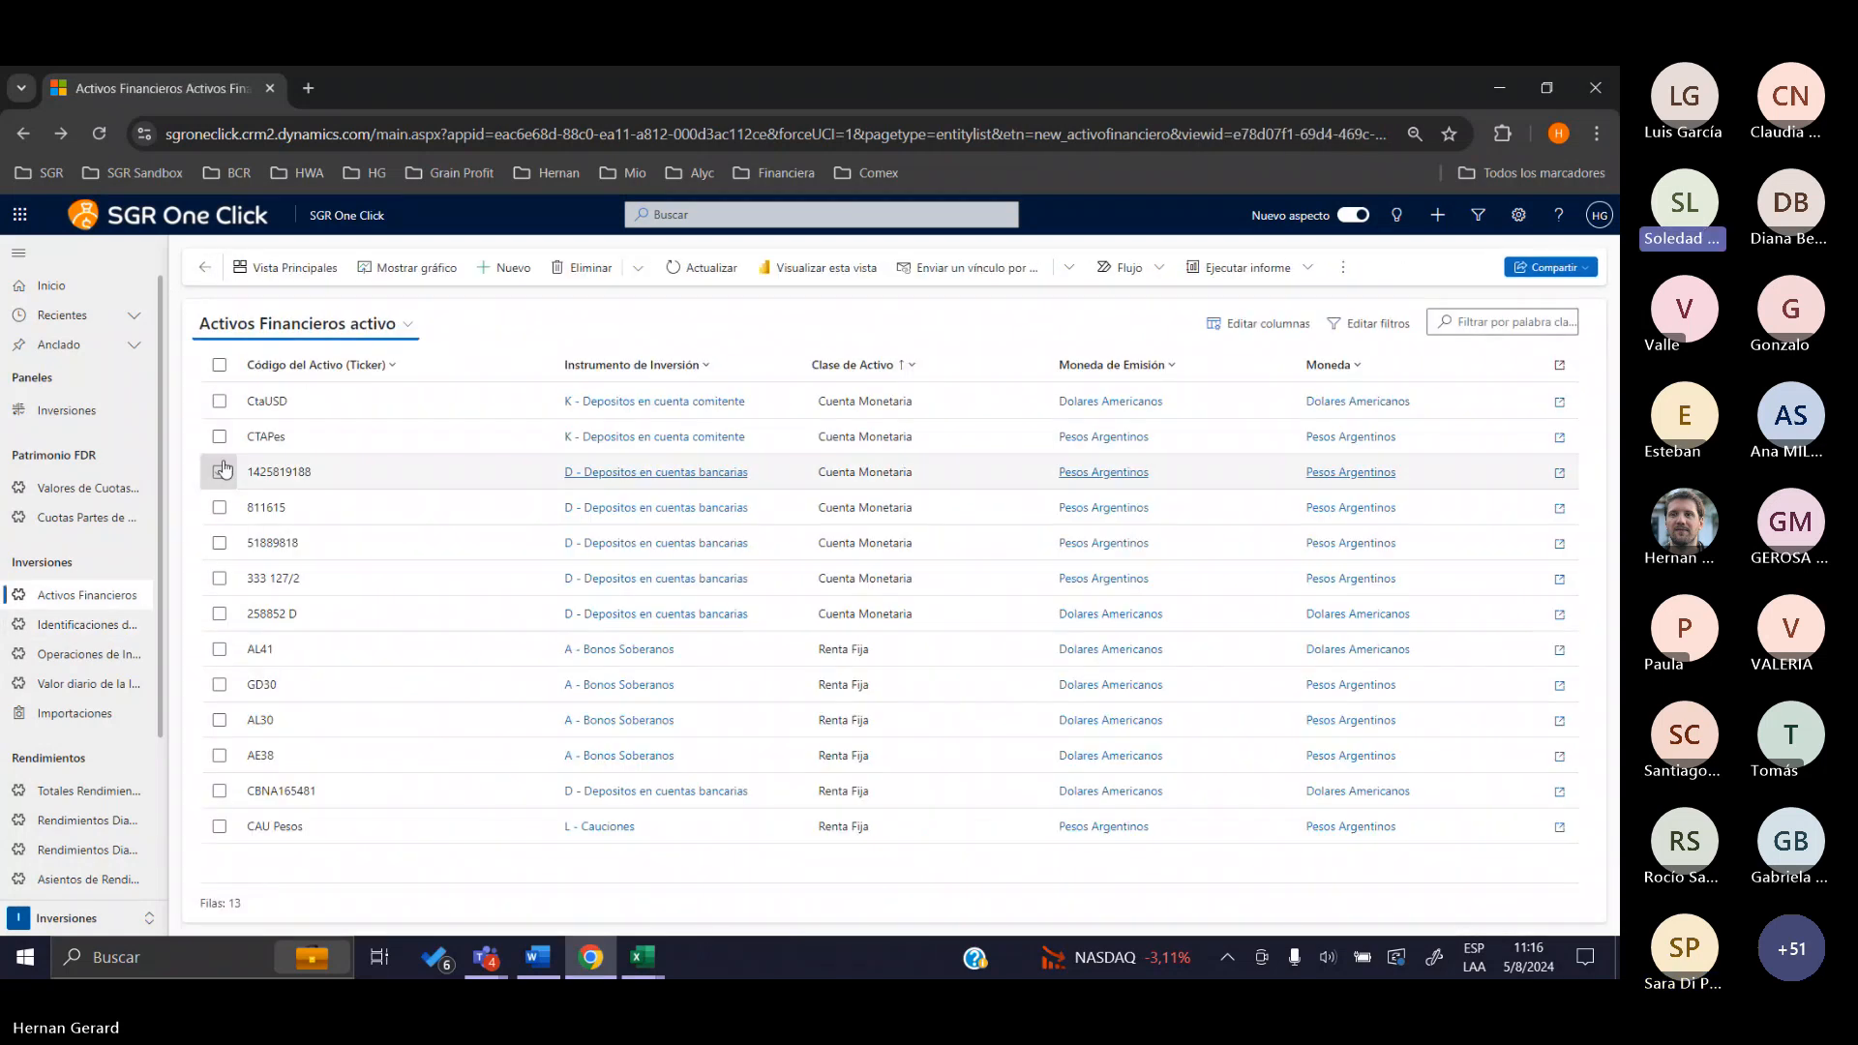
{"action": "left_click", "coordinate": [393, 647]}
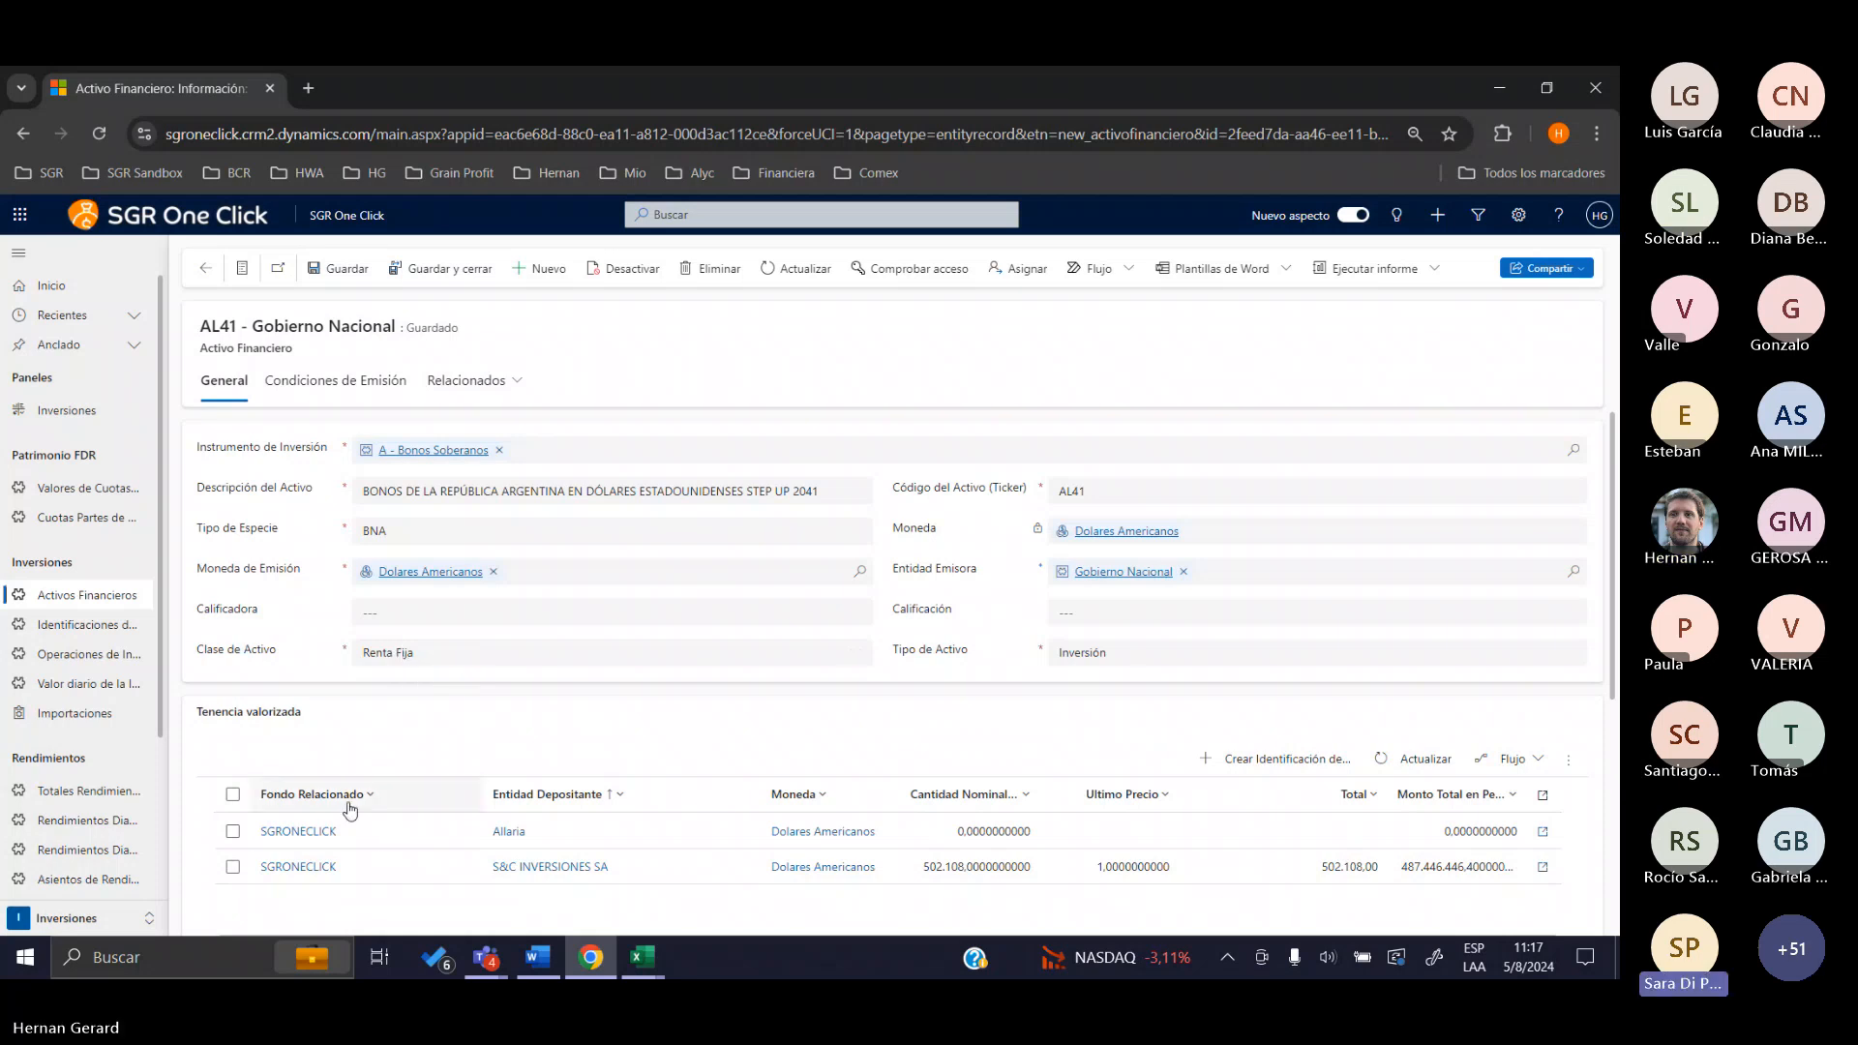
{"action": "double_click", "coordinate": [390, 858]}
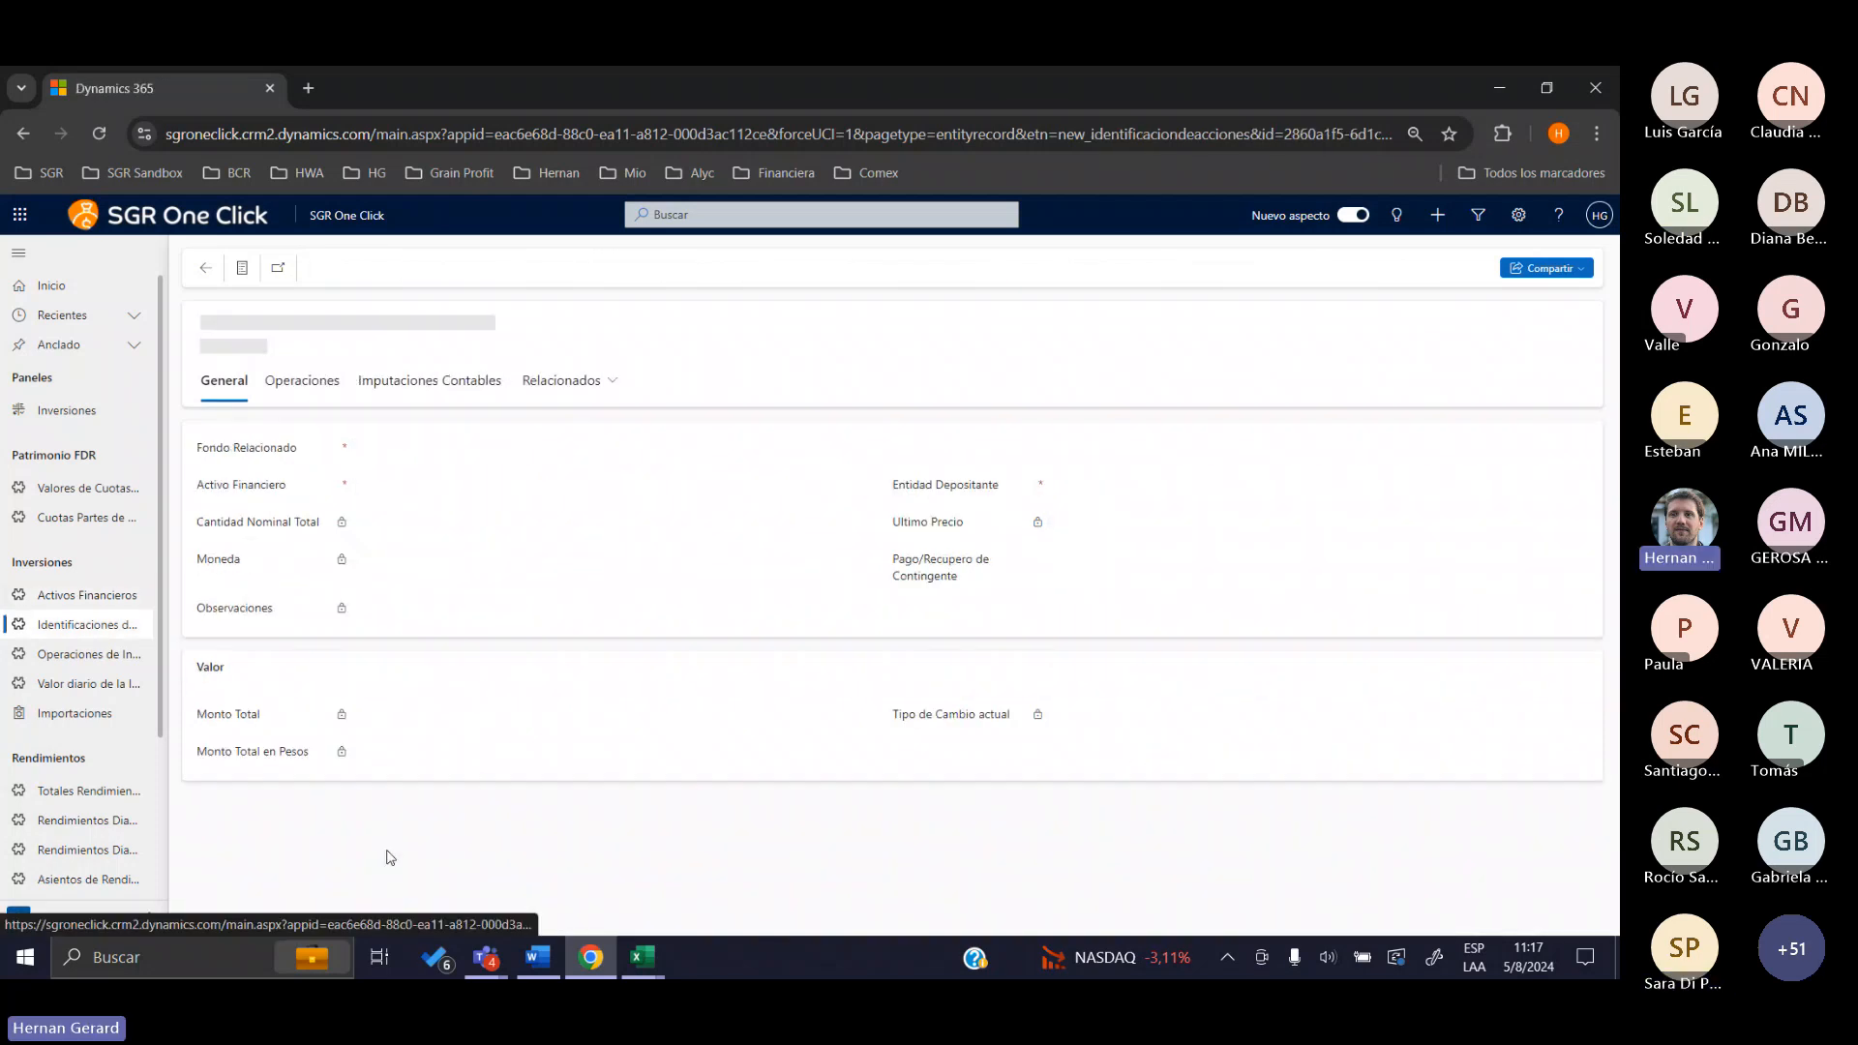
{"action": "left_click", "coordinate": [288, 388]}
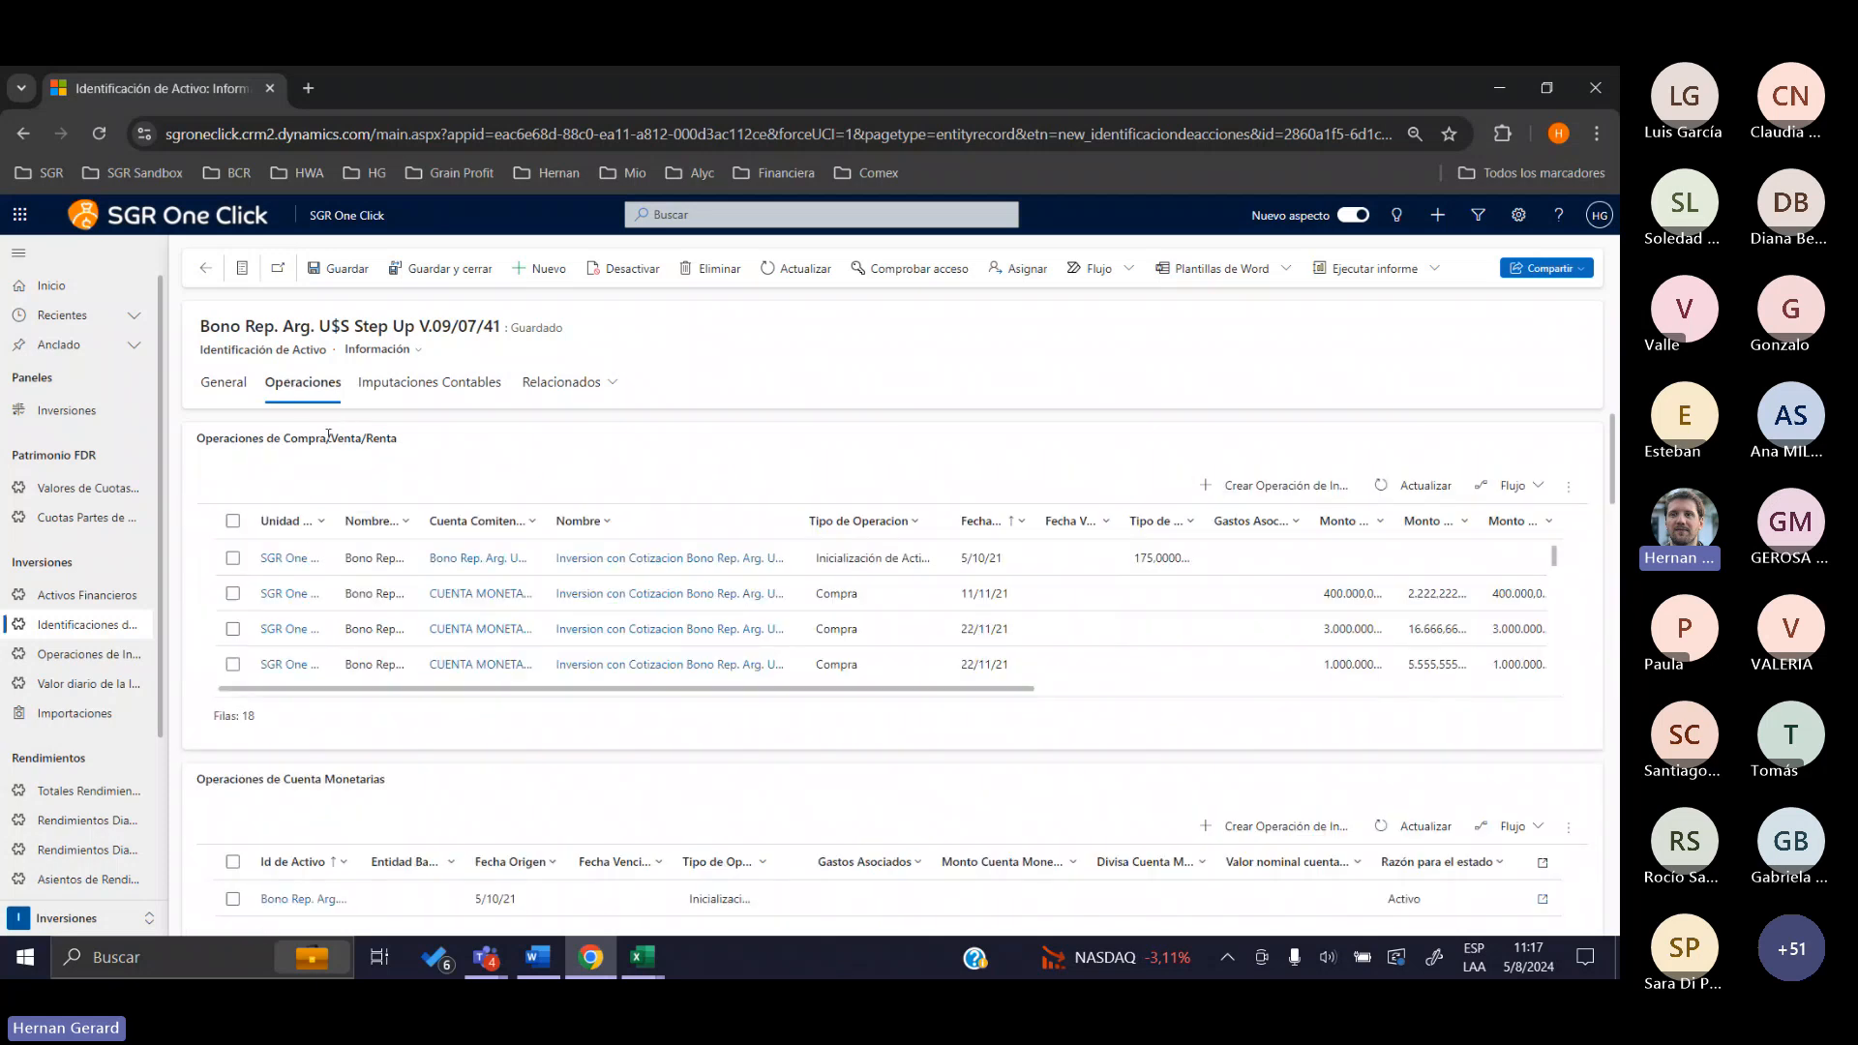
Examine the bond's monetary account operations and its Integracion del Aporte and Integración del Retiro sections
{"action": "scroll", "coordinate": [332, 457], "scroll_direction": "down", "scroll_amount": 2}
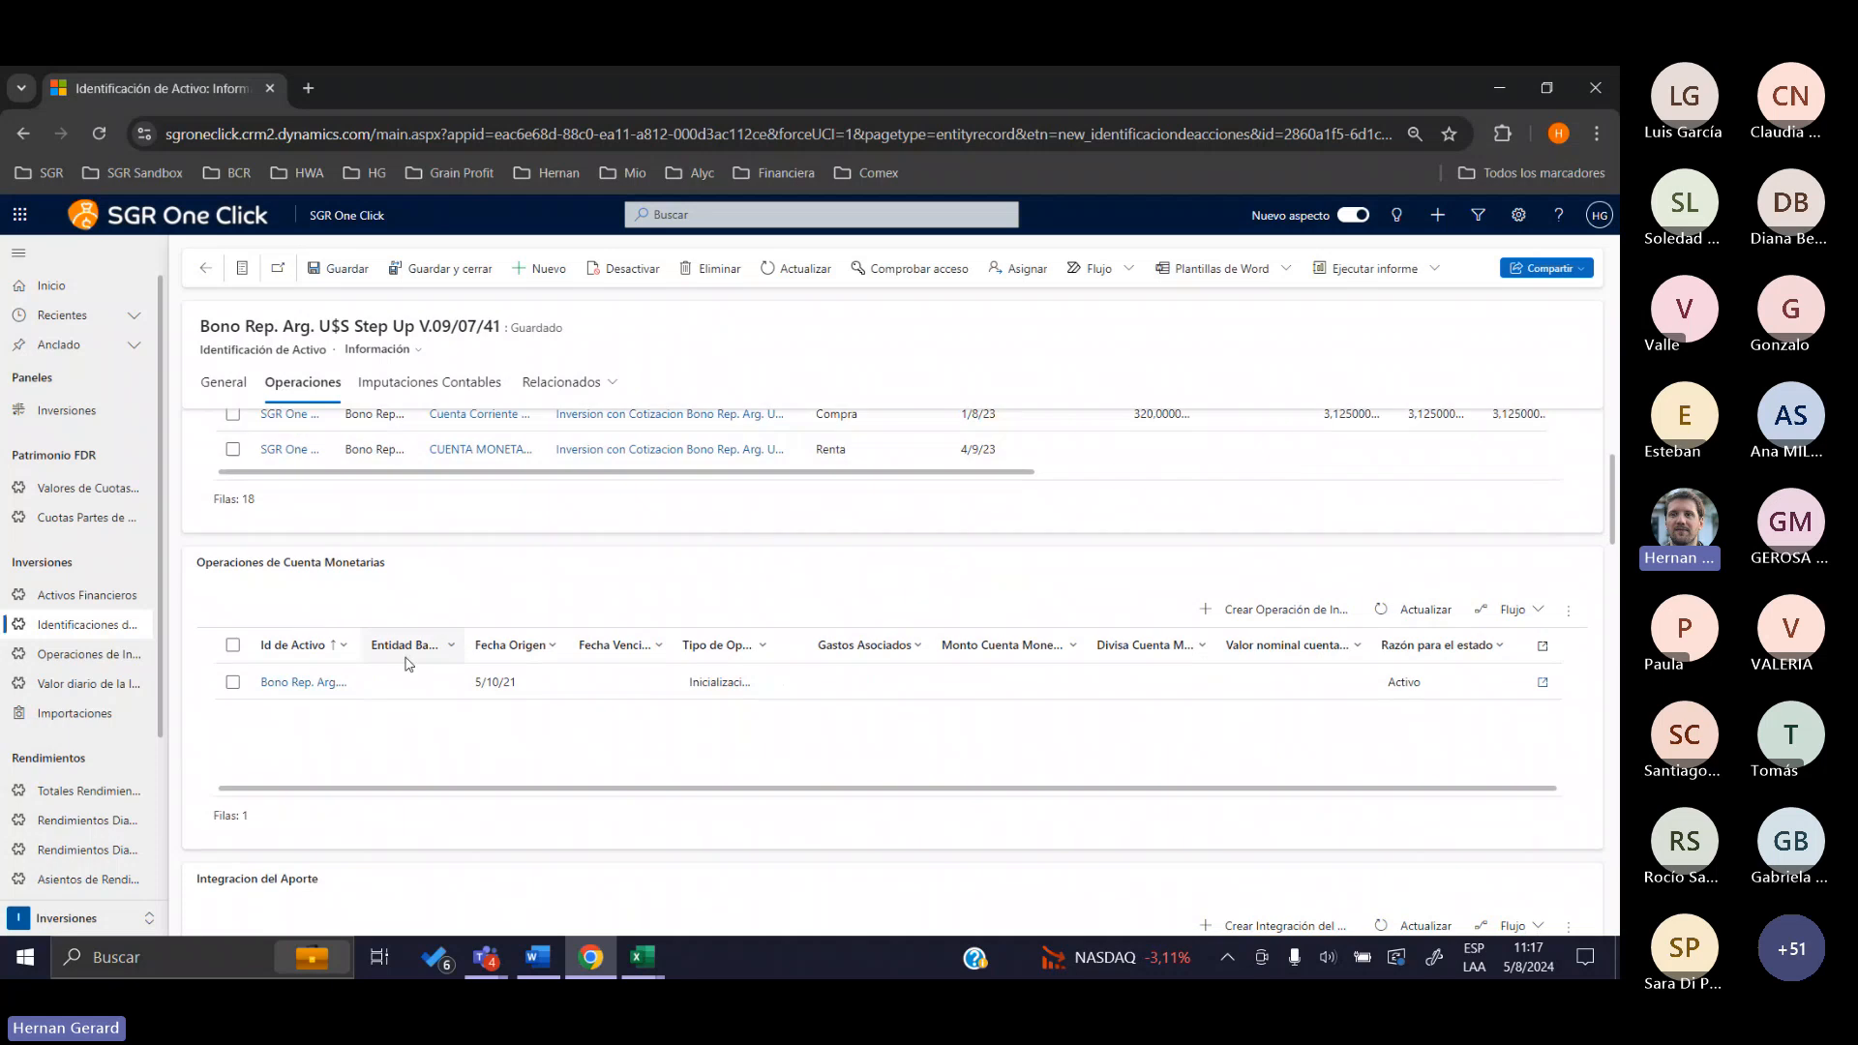
{"action": "scroll", "coordinate": [411, 660], "scroll_direction": "down", "scroll_amount": 2}
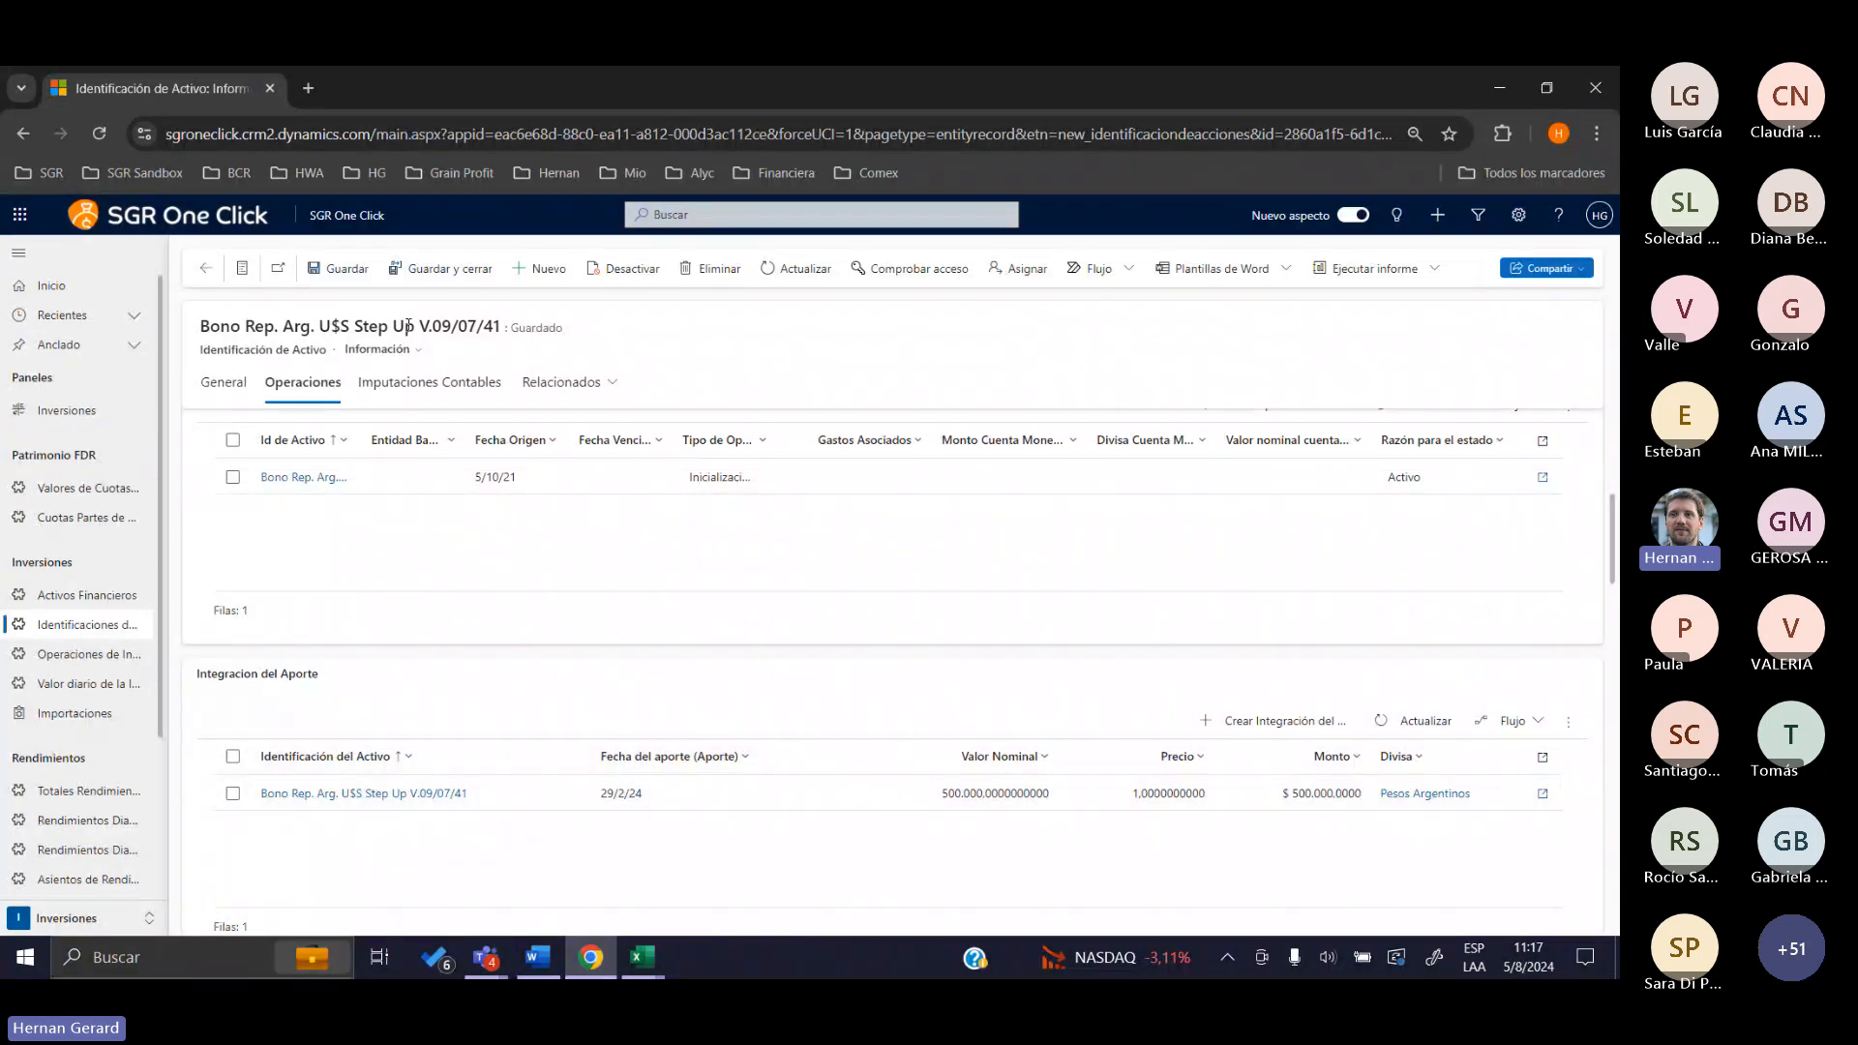
{"action": "scroll", "coordinate": [548, 604], "scroll_direction": "down", "scroll_amount": 5}
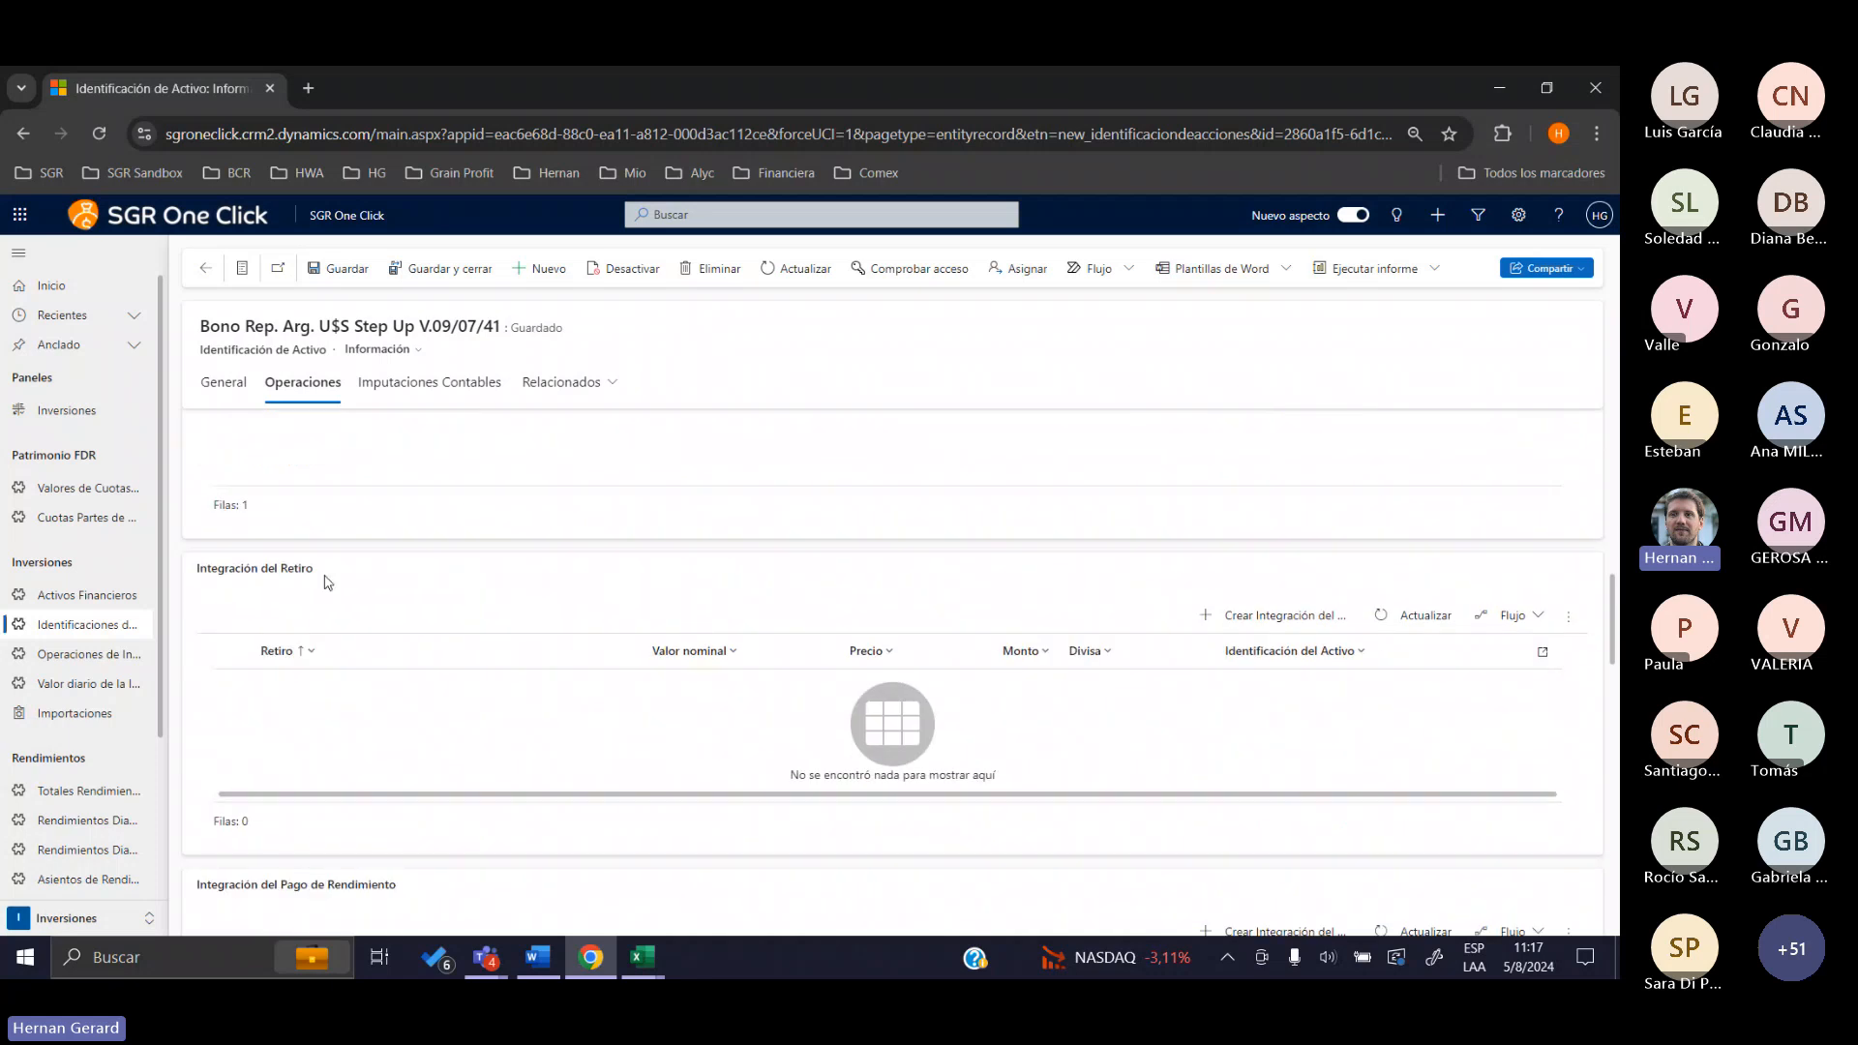
{"action": "left_click_drag", "start_coordinate": [325, 582], "coordinate": [216, 589]}
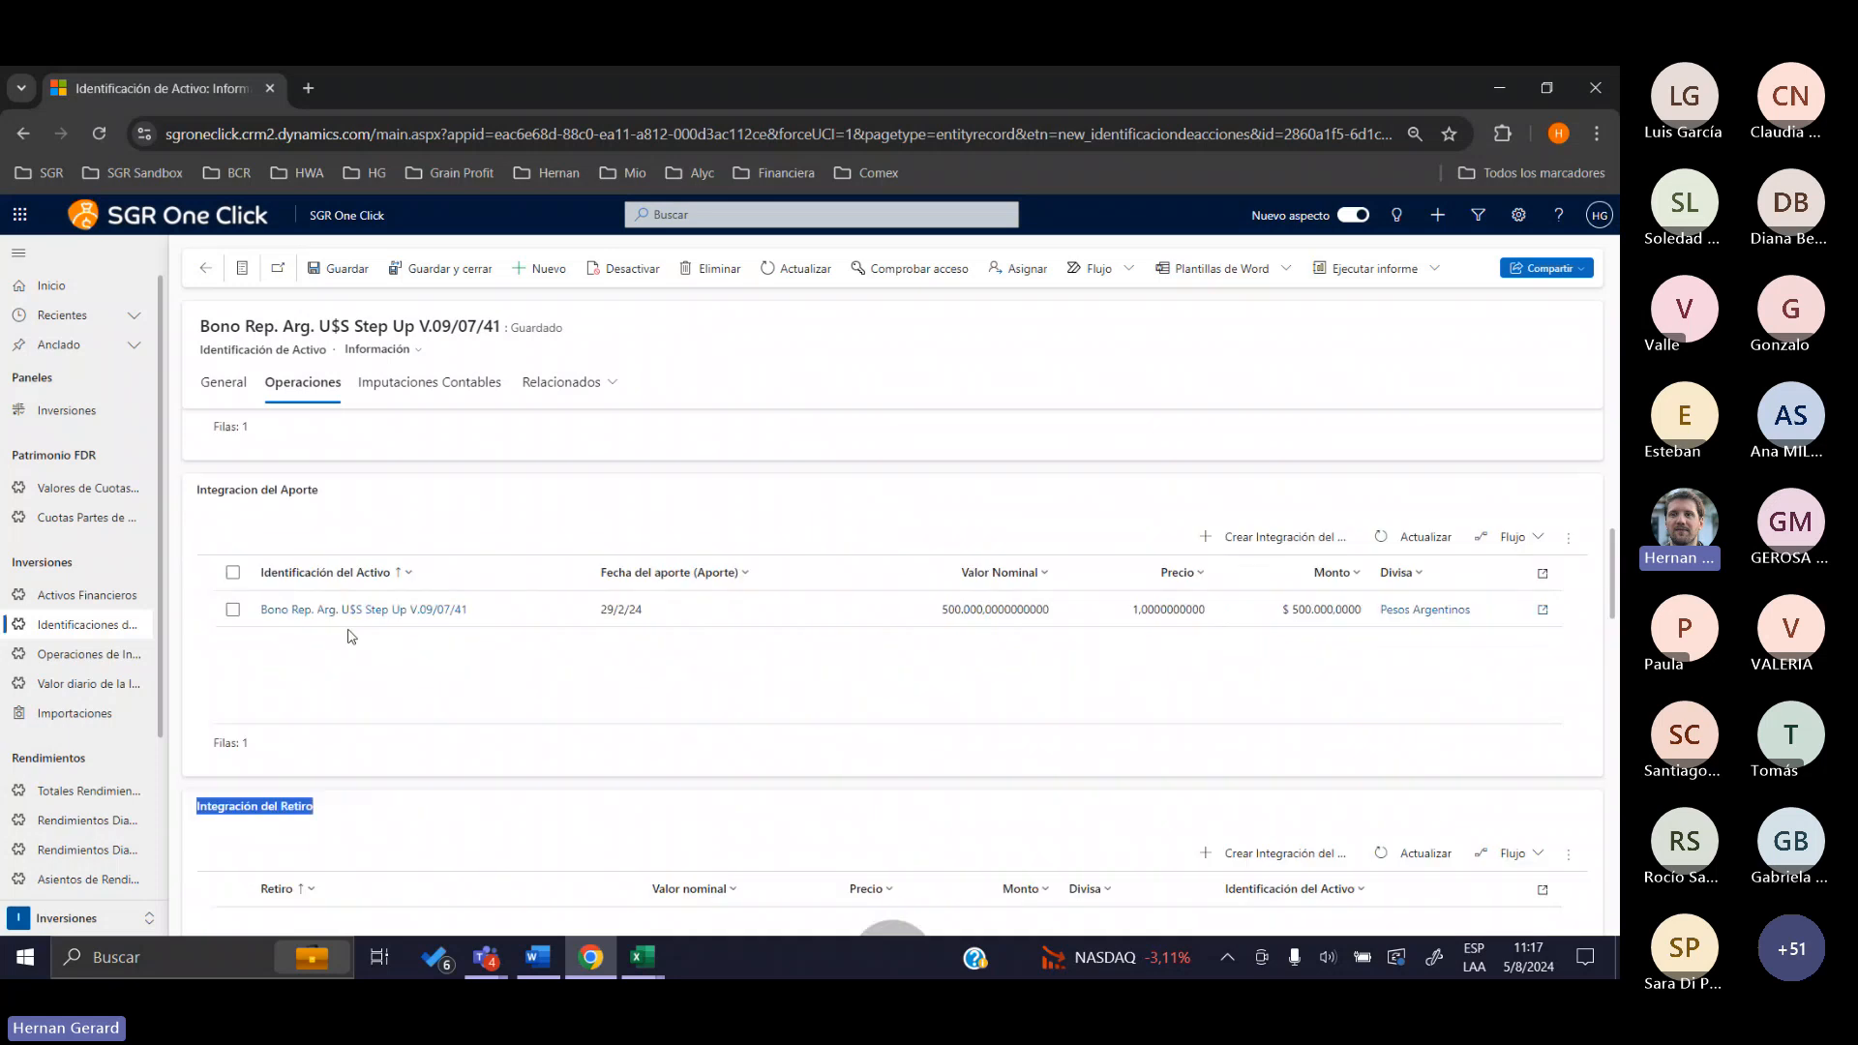
{"action": "scroll", "coordinate": [574, 690], "scroll_direction": "down", "scroll_amount": 2}
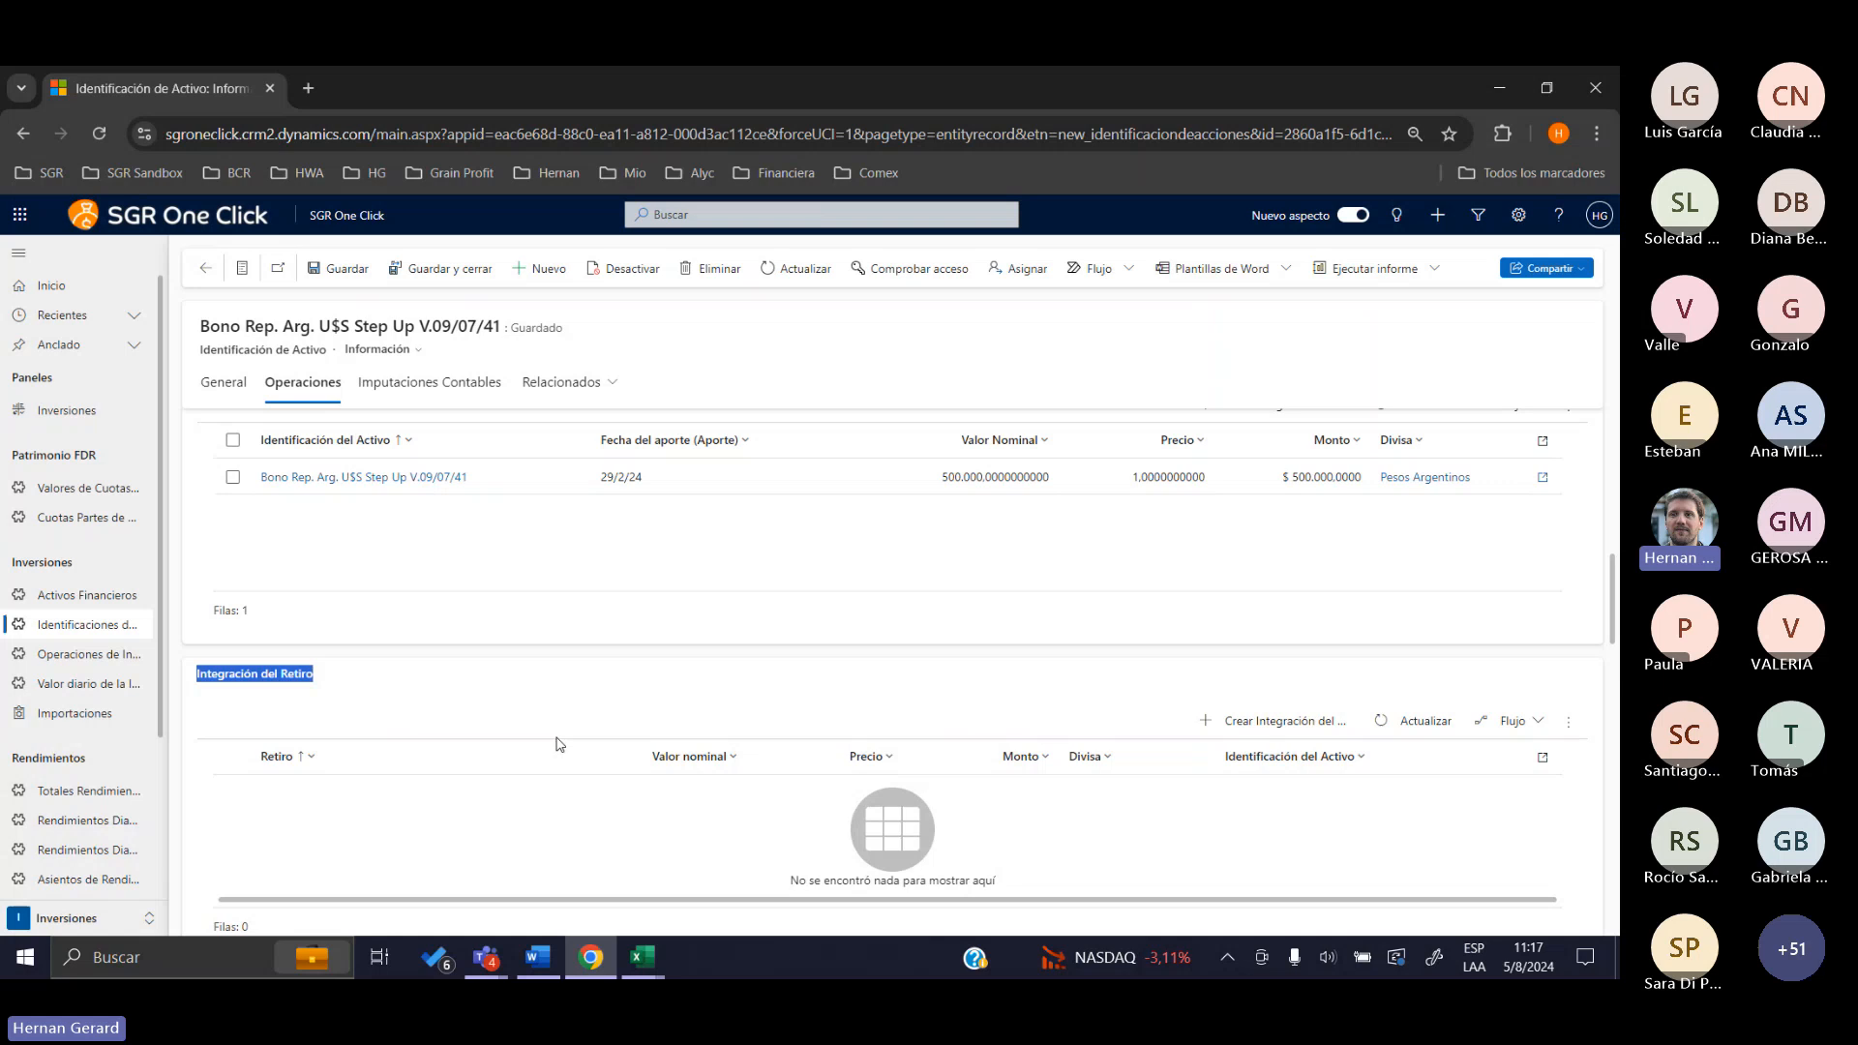
{"action": "scroll", "coordinate": [585, 687], "scroll_direction": "down", "scroll_amount": 1}
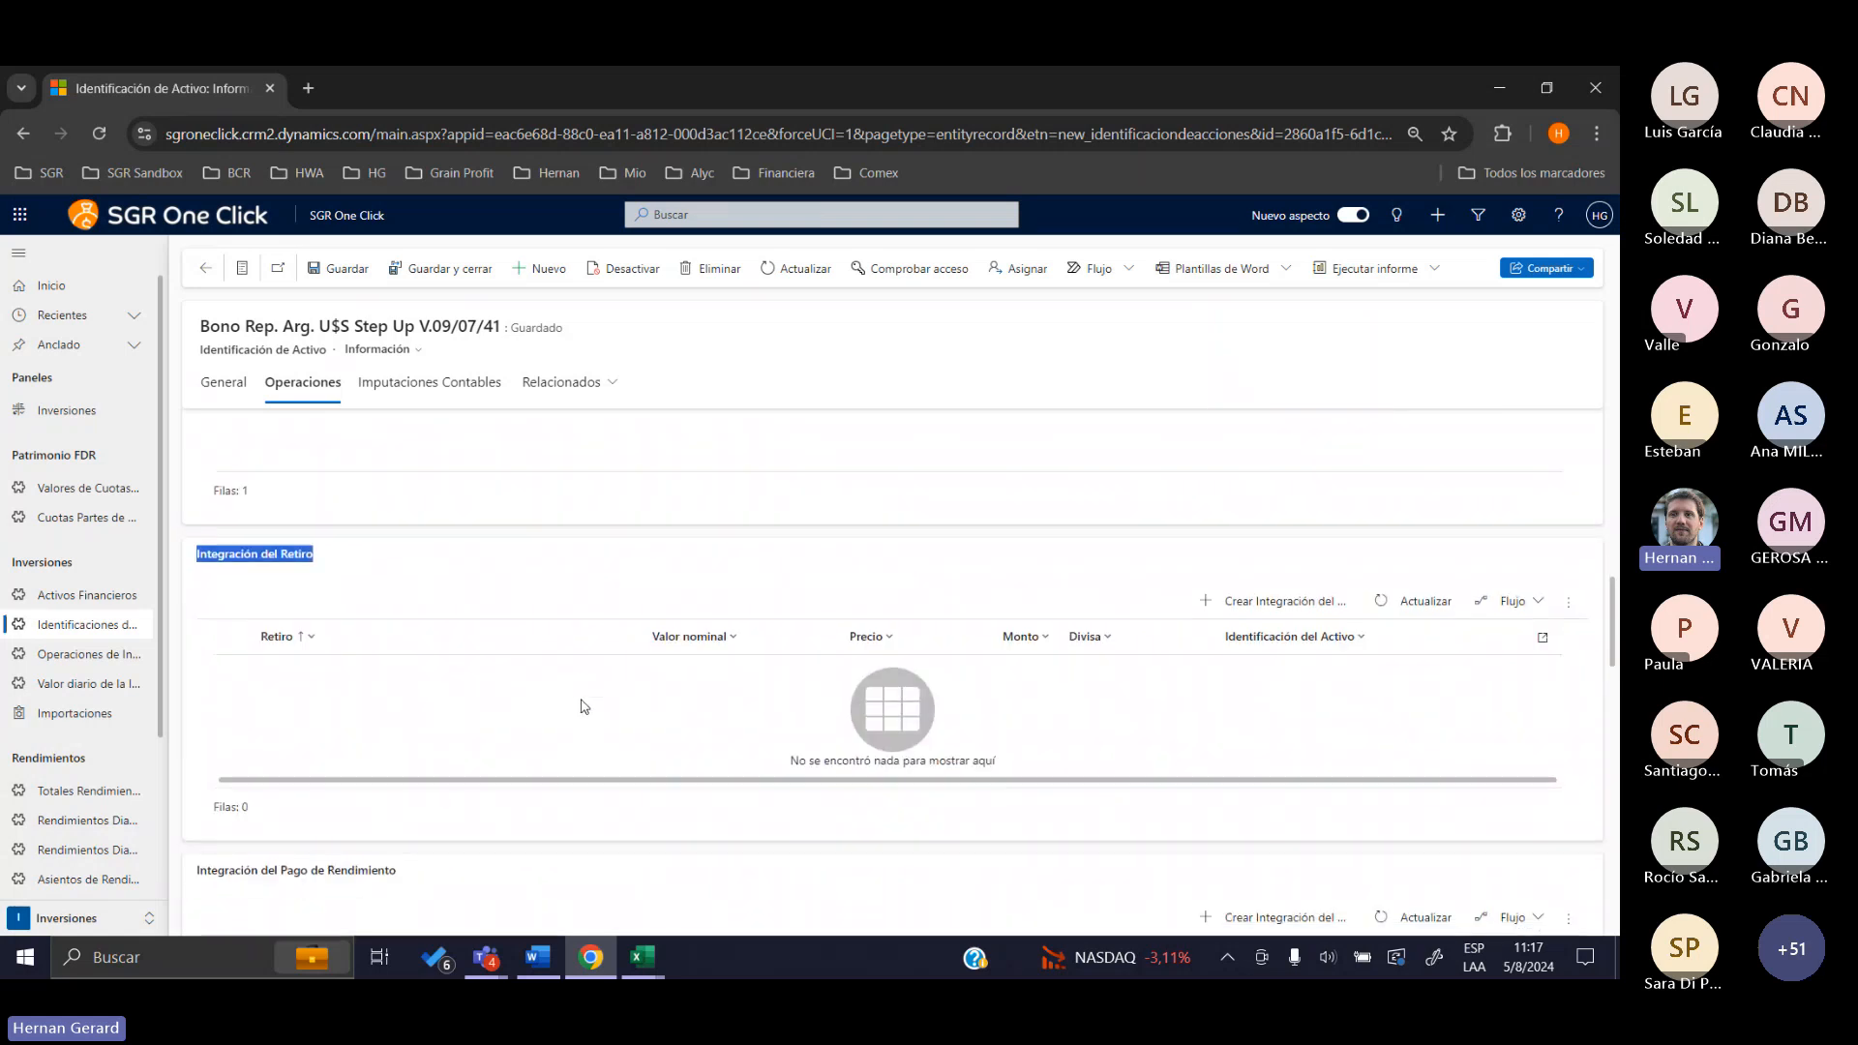
Examine the bond's Integración del Pago de Rendimiento records and its Garantías Afrontadas section
{"action": "scroll", "coordinate": [584, 707], "scroll_direction": "down", "scroll_amount": 3}
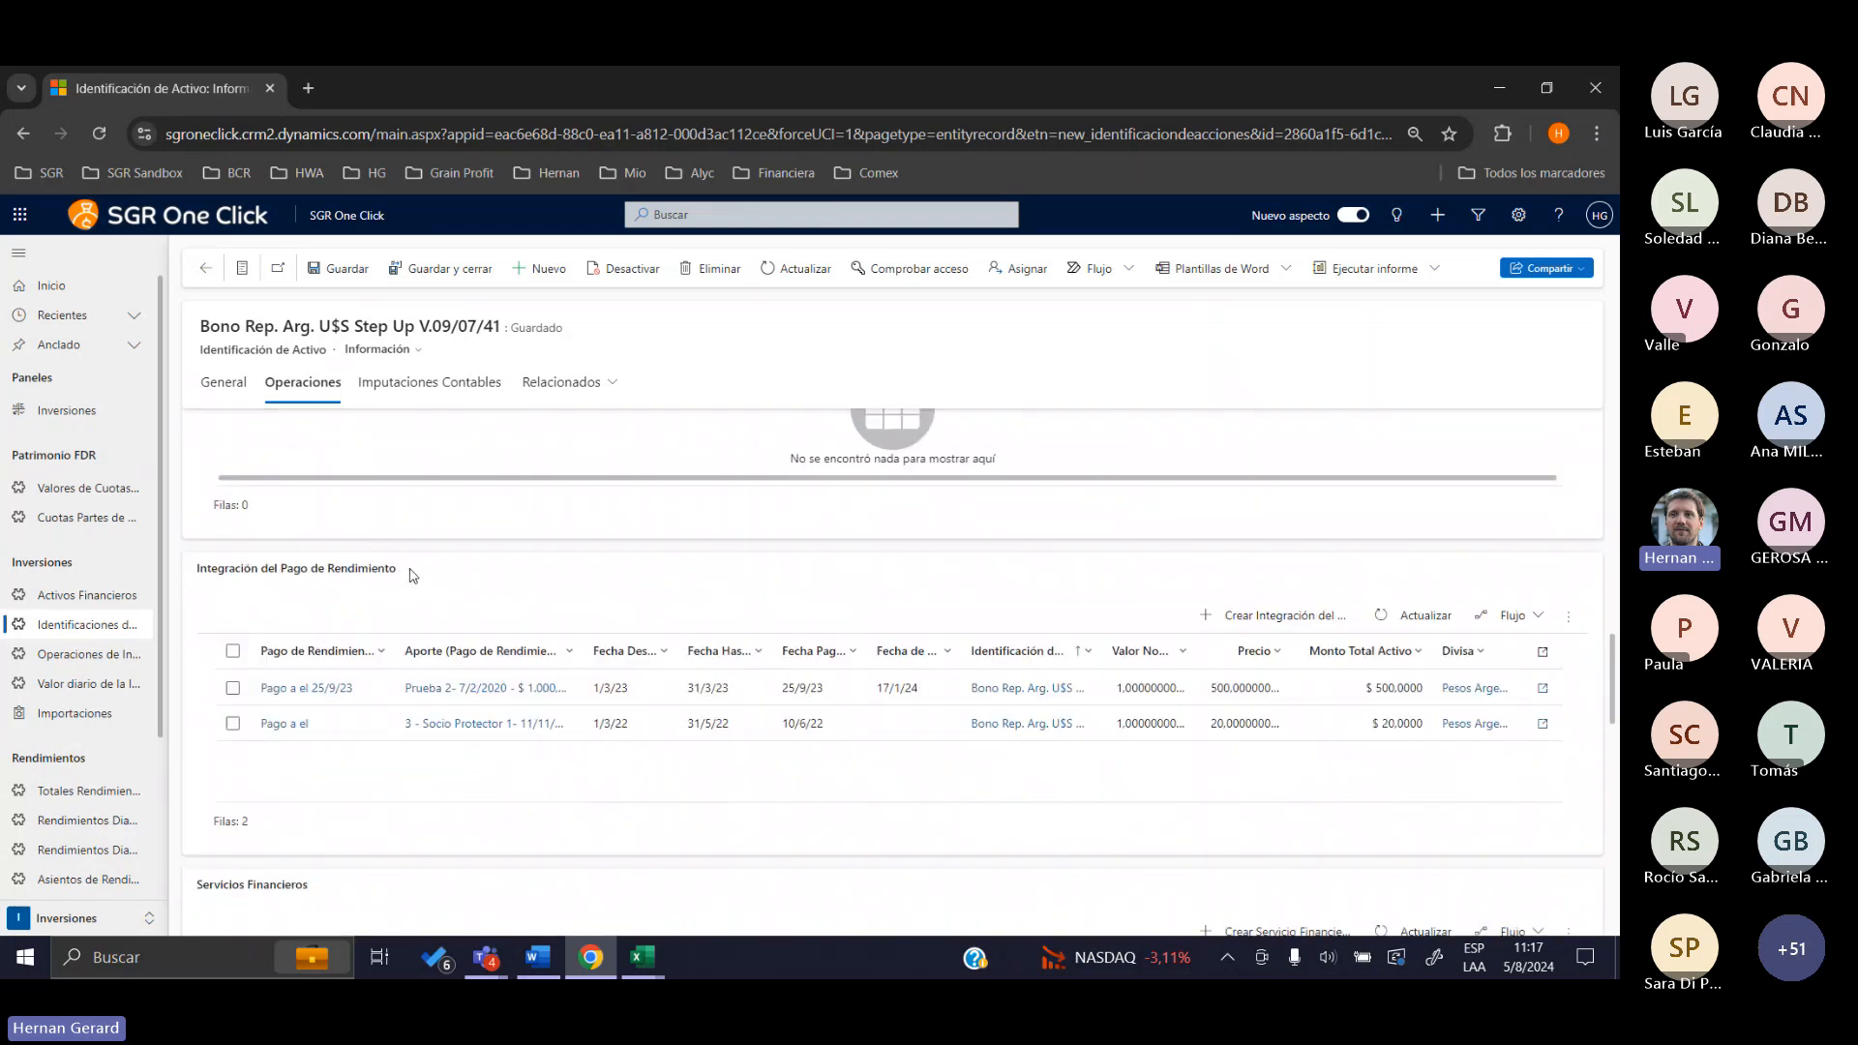
{"action": "left_click_drag", "start_coordinate": [408, 573], "coordinate": [177, 566]}
{"action": "left_click", "coordinate": [233, 563]}
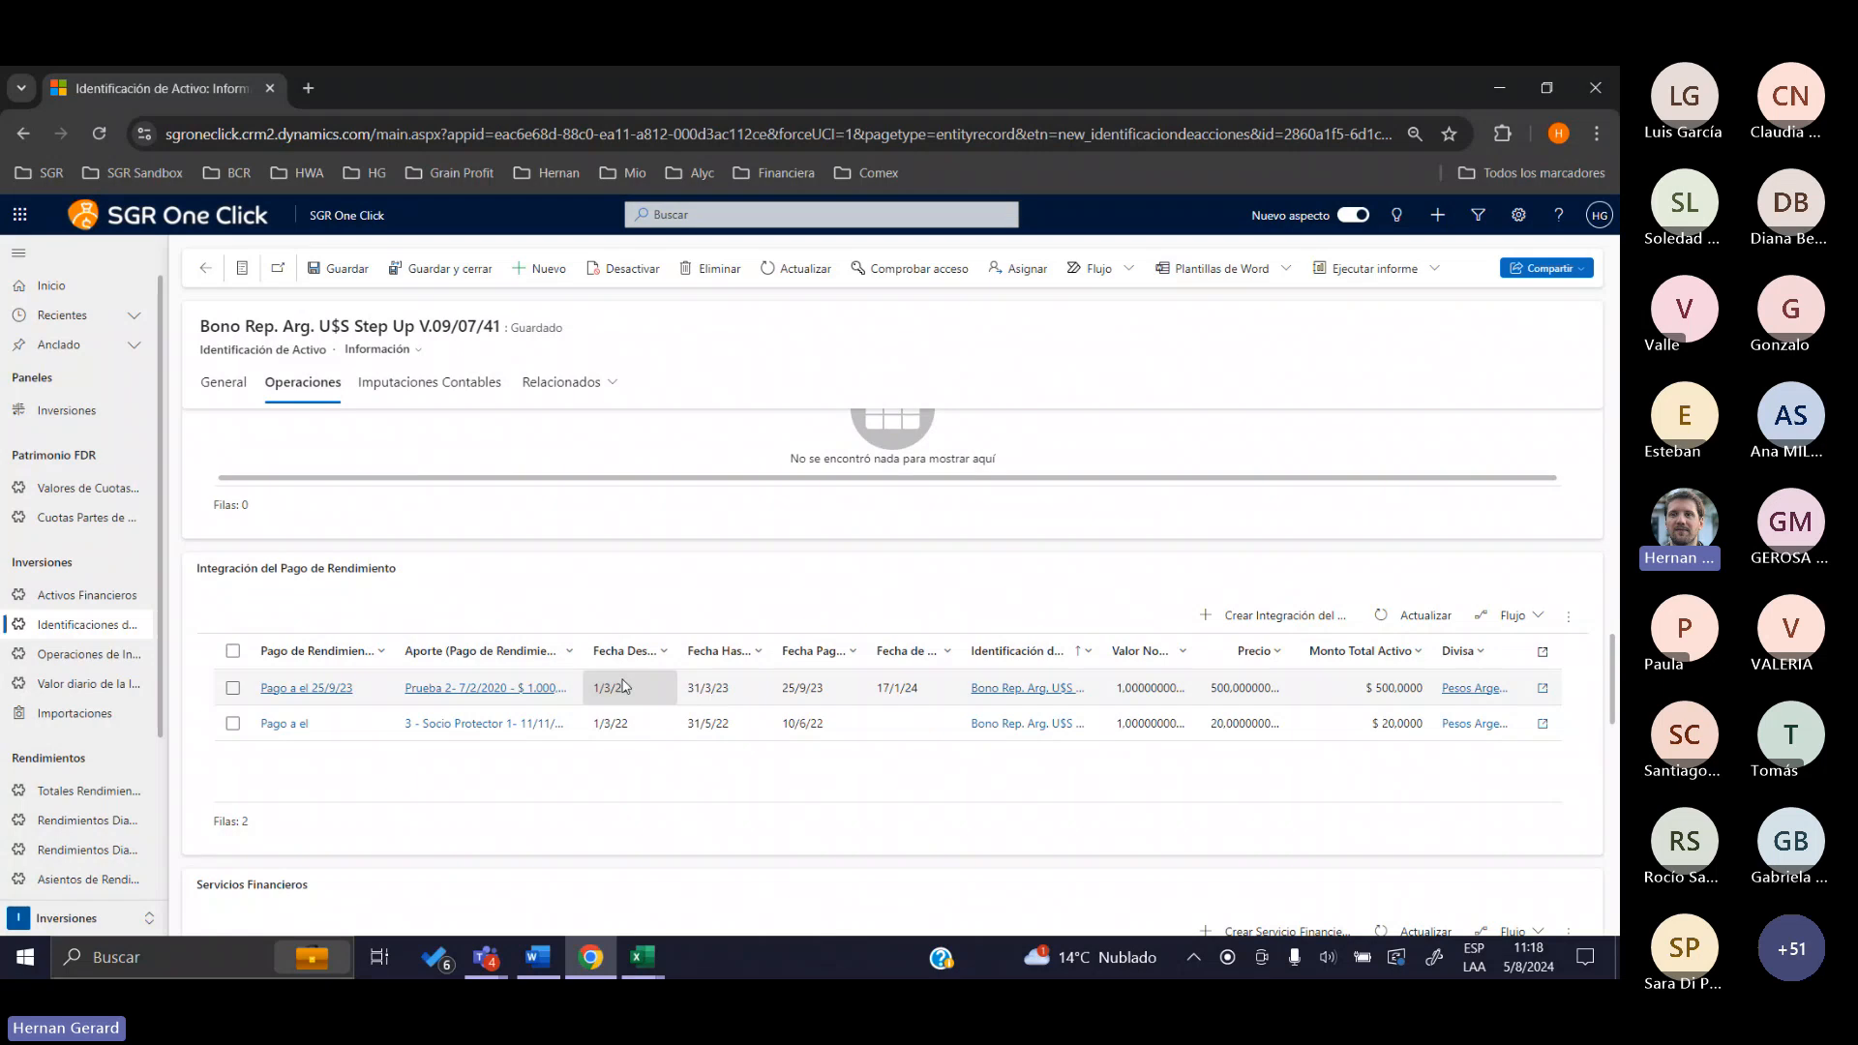
{"action": "scroll", "coordinate": [624, 687], "scroll_direction": "down", "scroll_amount": 8}
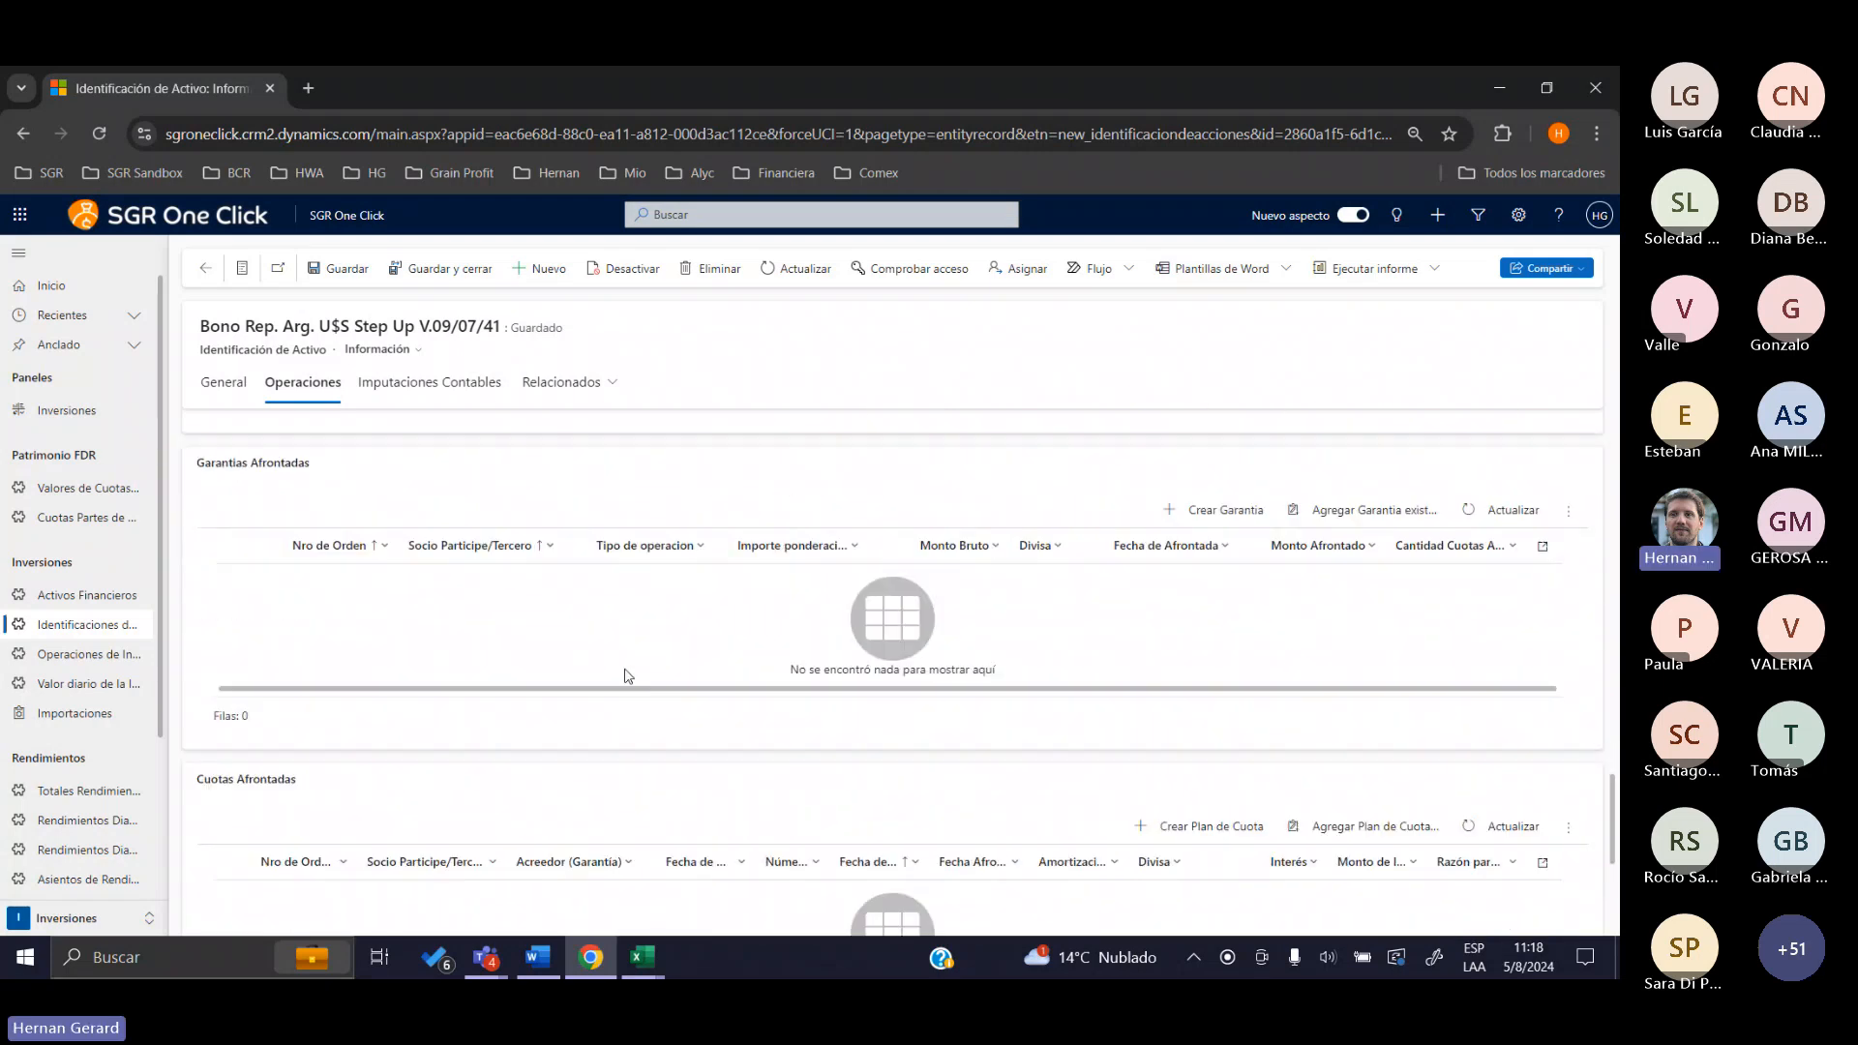
{"action": "scroll", "coordinate": [632, 666], "scroll_direction": "up", "scroll_amount": 1}
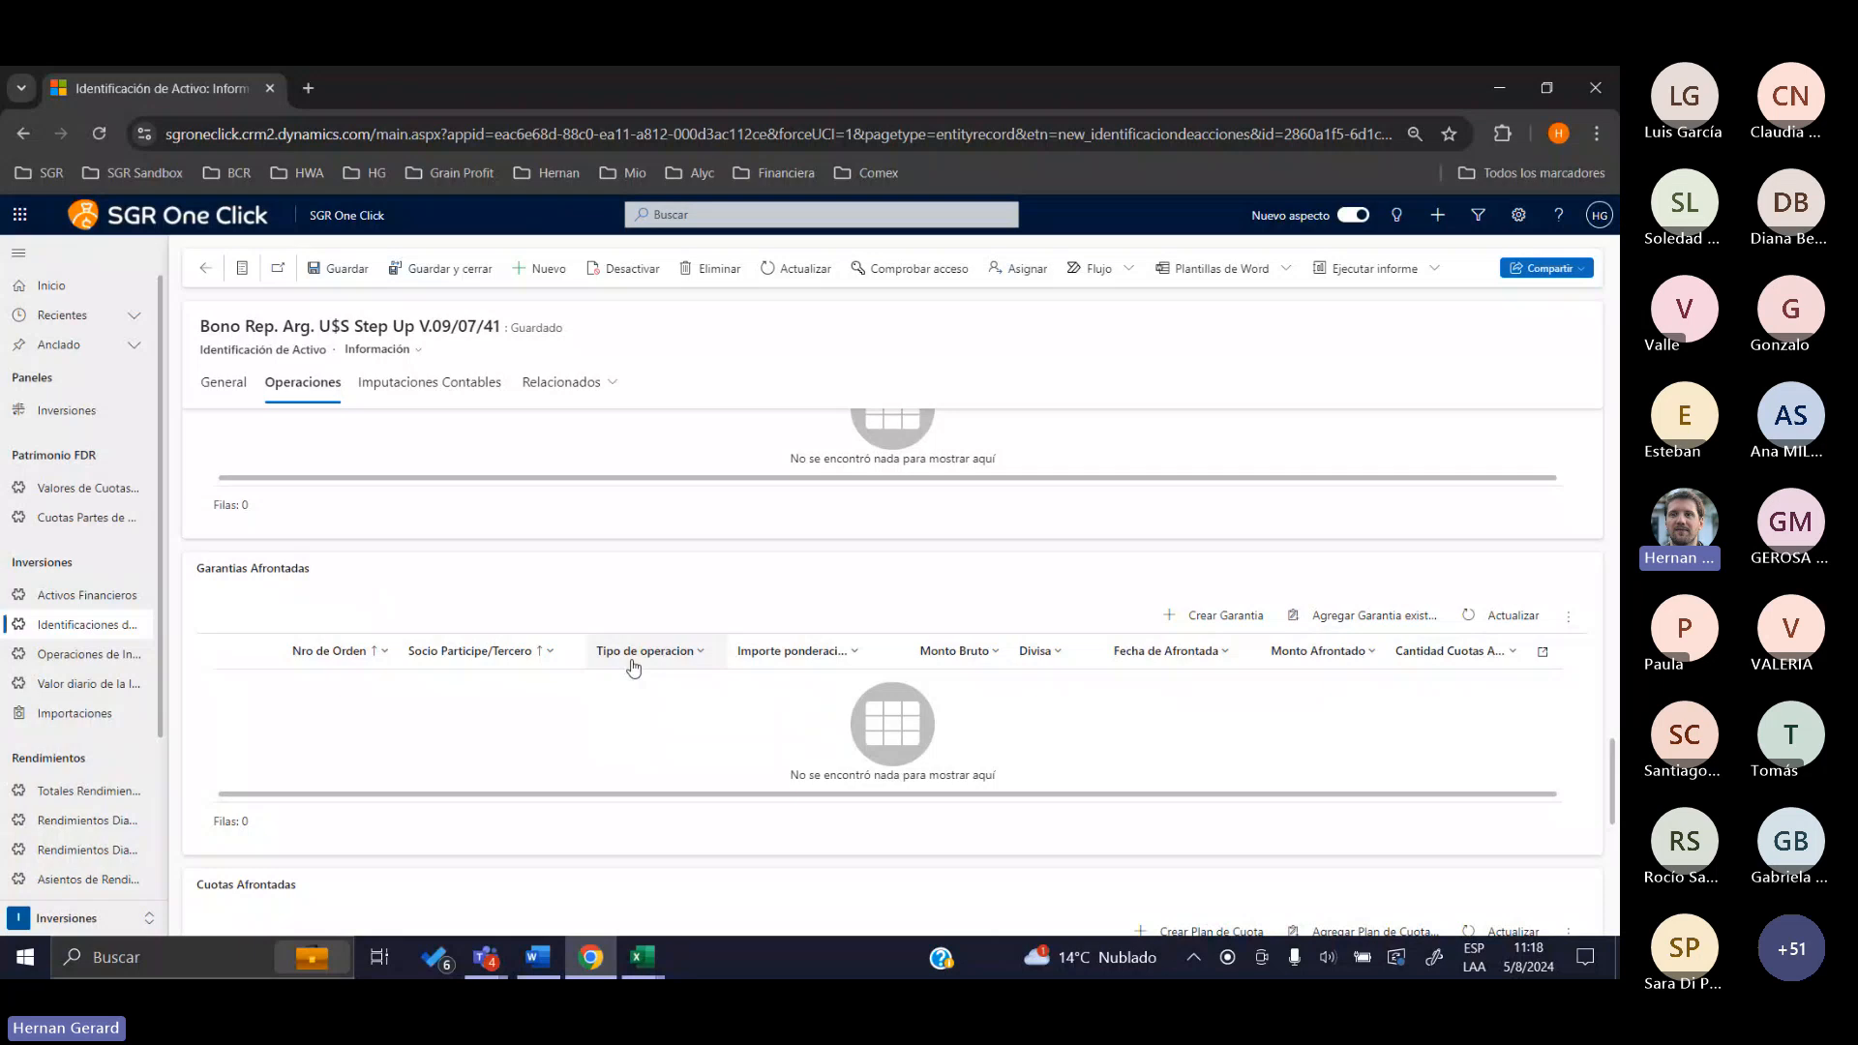
{"action": "scroll", "coordinate": [634, 668], "scroll_direction": "down", "scroll_amount": 1}
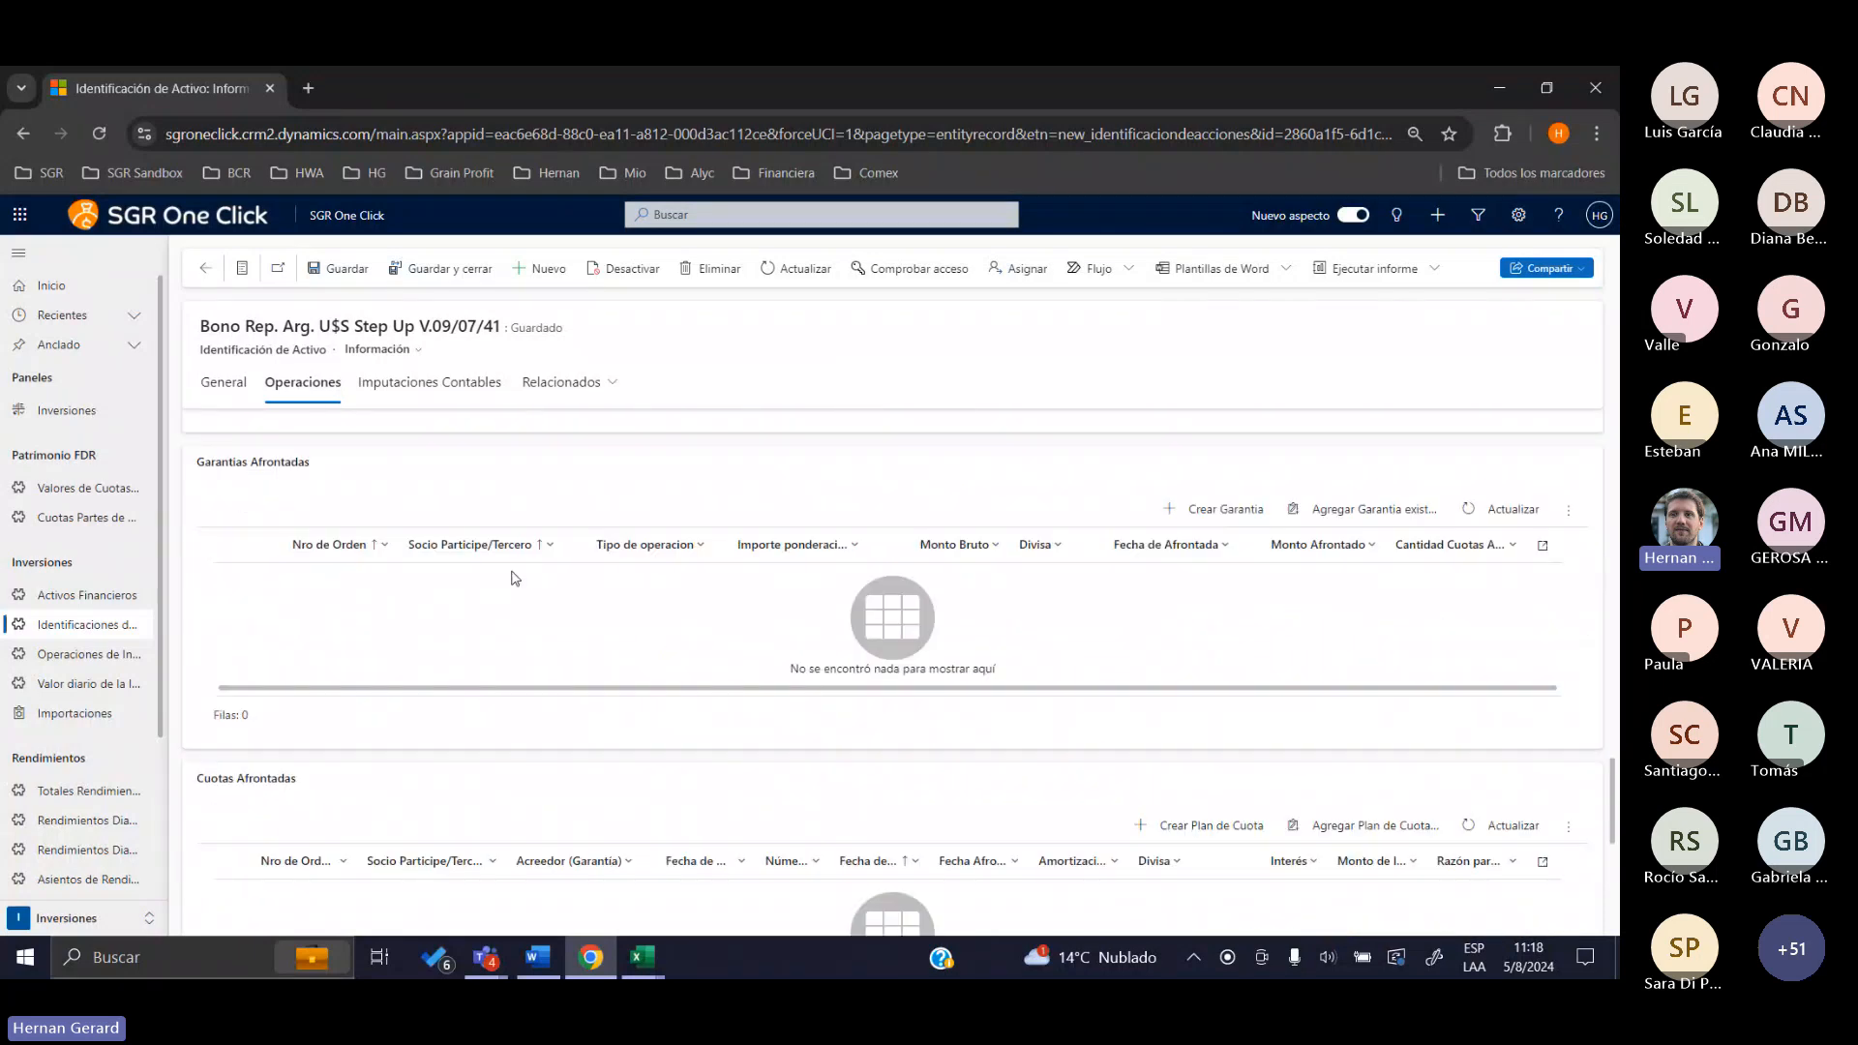
Examine the bond's Garantías Afrontadas, Cuotas Afrontadas and Recuperos sections
{"action": "left_click_drag", "start_coordinate": [302, 462], "coordinate": [199, 454]}
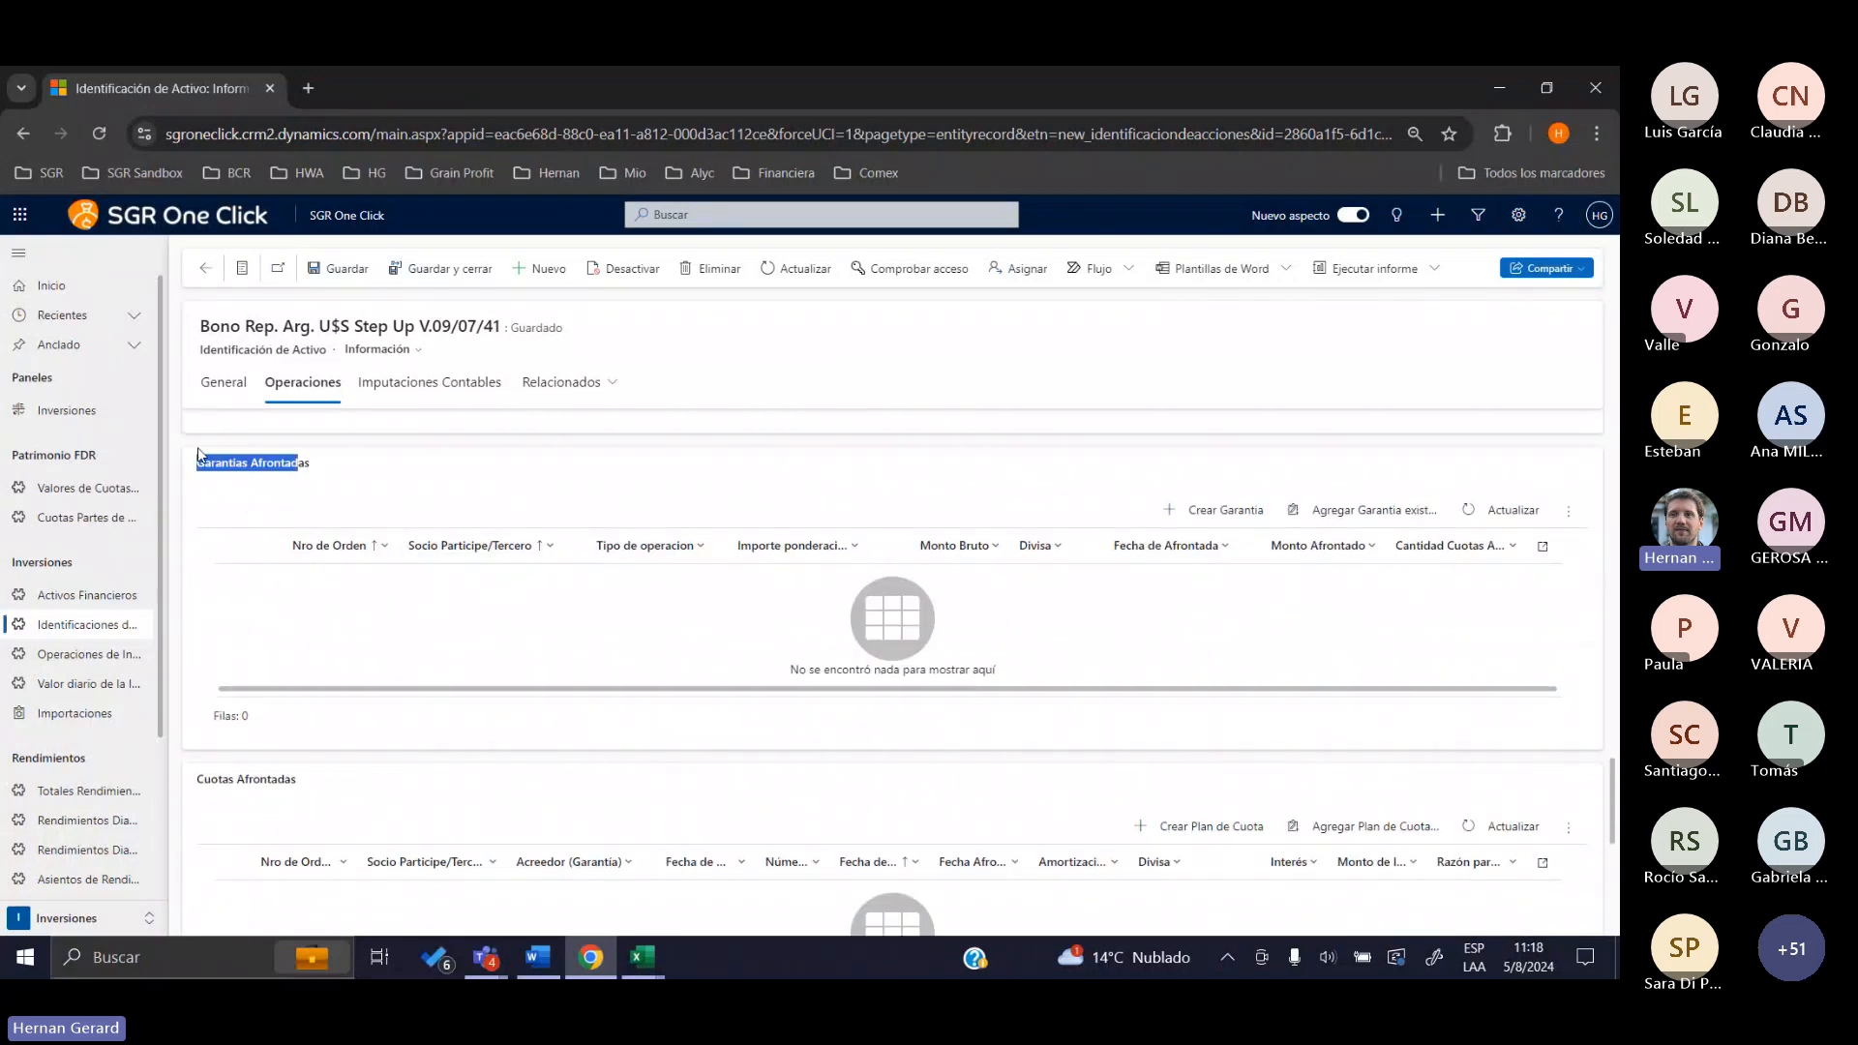
{"action": "scroll", "coordinate": [198, 454], "scroll_direction": "down", "scroll_amount": 2}
{"action": "left_click_drag", "start_coordinate": [341, 565], "coordinate": [197, 564]}
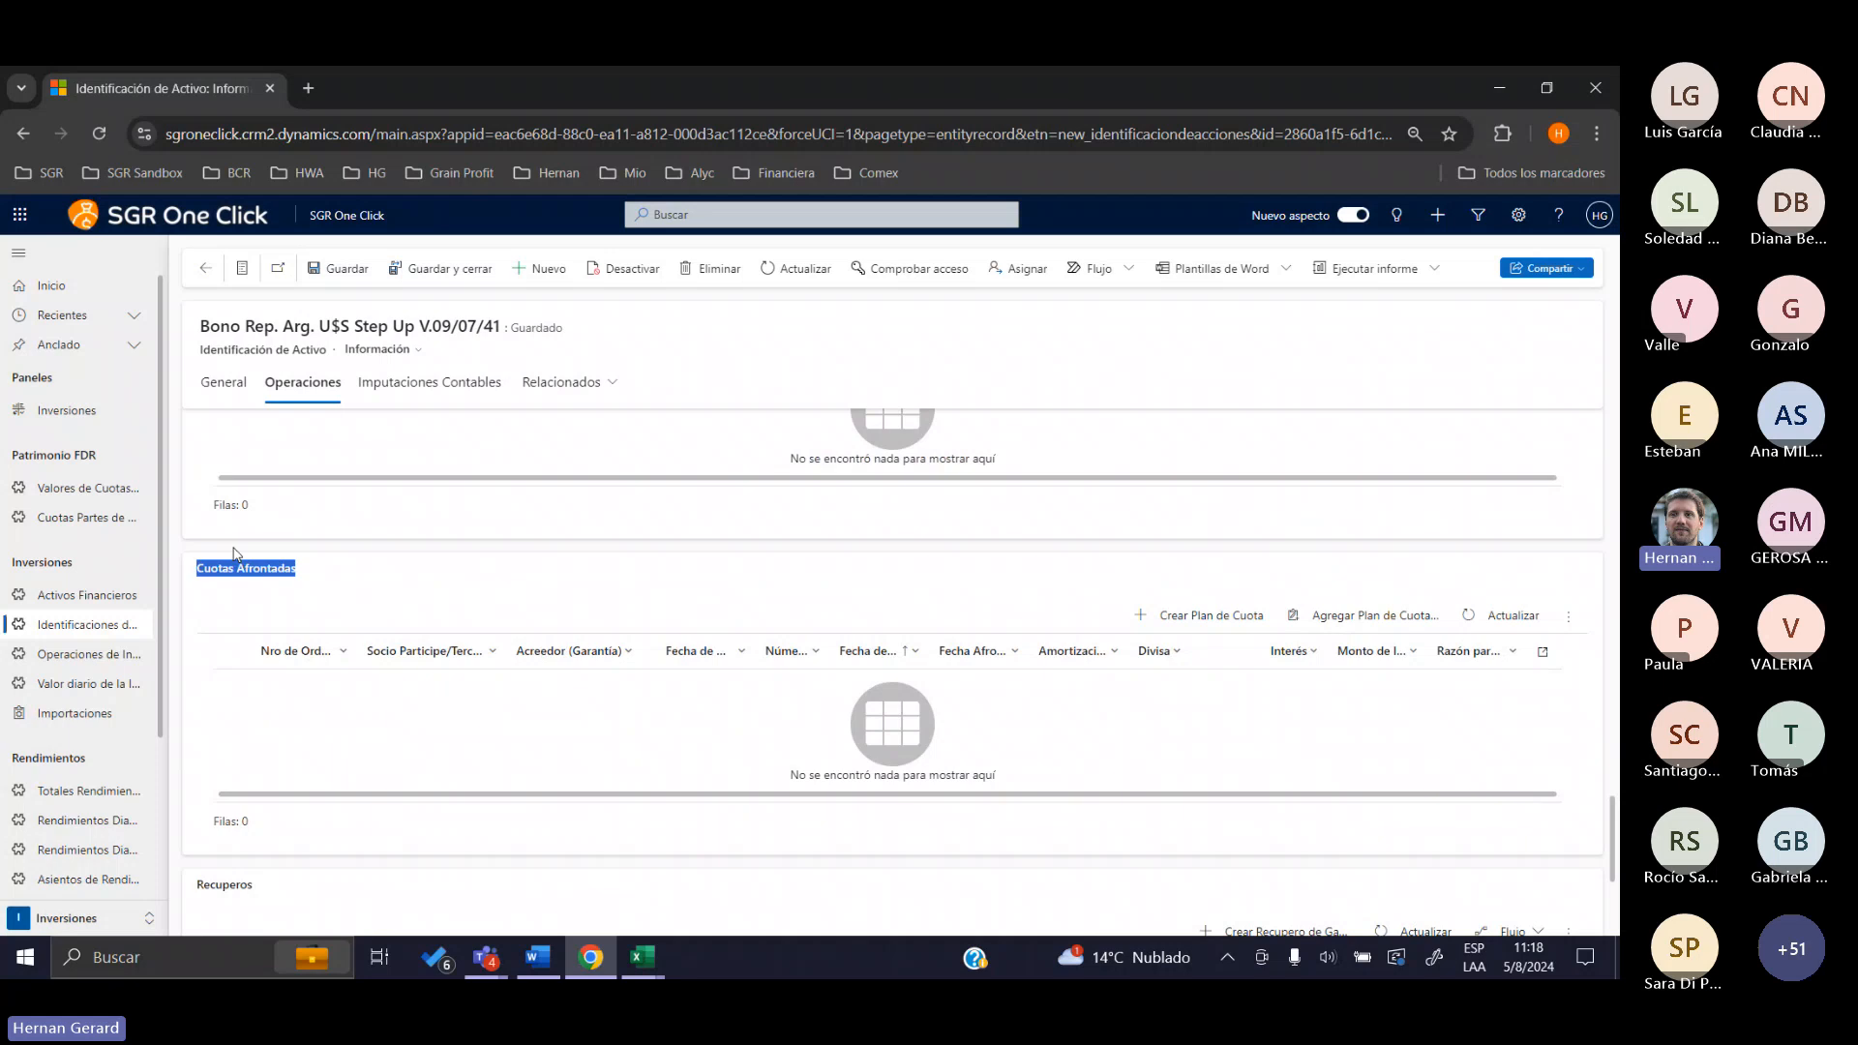
{"action": "scroll", "coordinate": [274, 578], "scroll_direction": "down", "scroll_amount": 2}
{"action": "scroll", "coordinate": [275, 600], "scroll_direction": "up", "scroll_amount": 5}
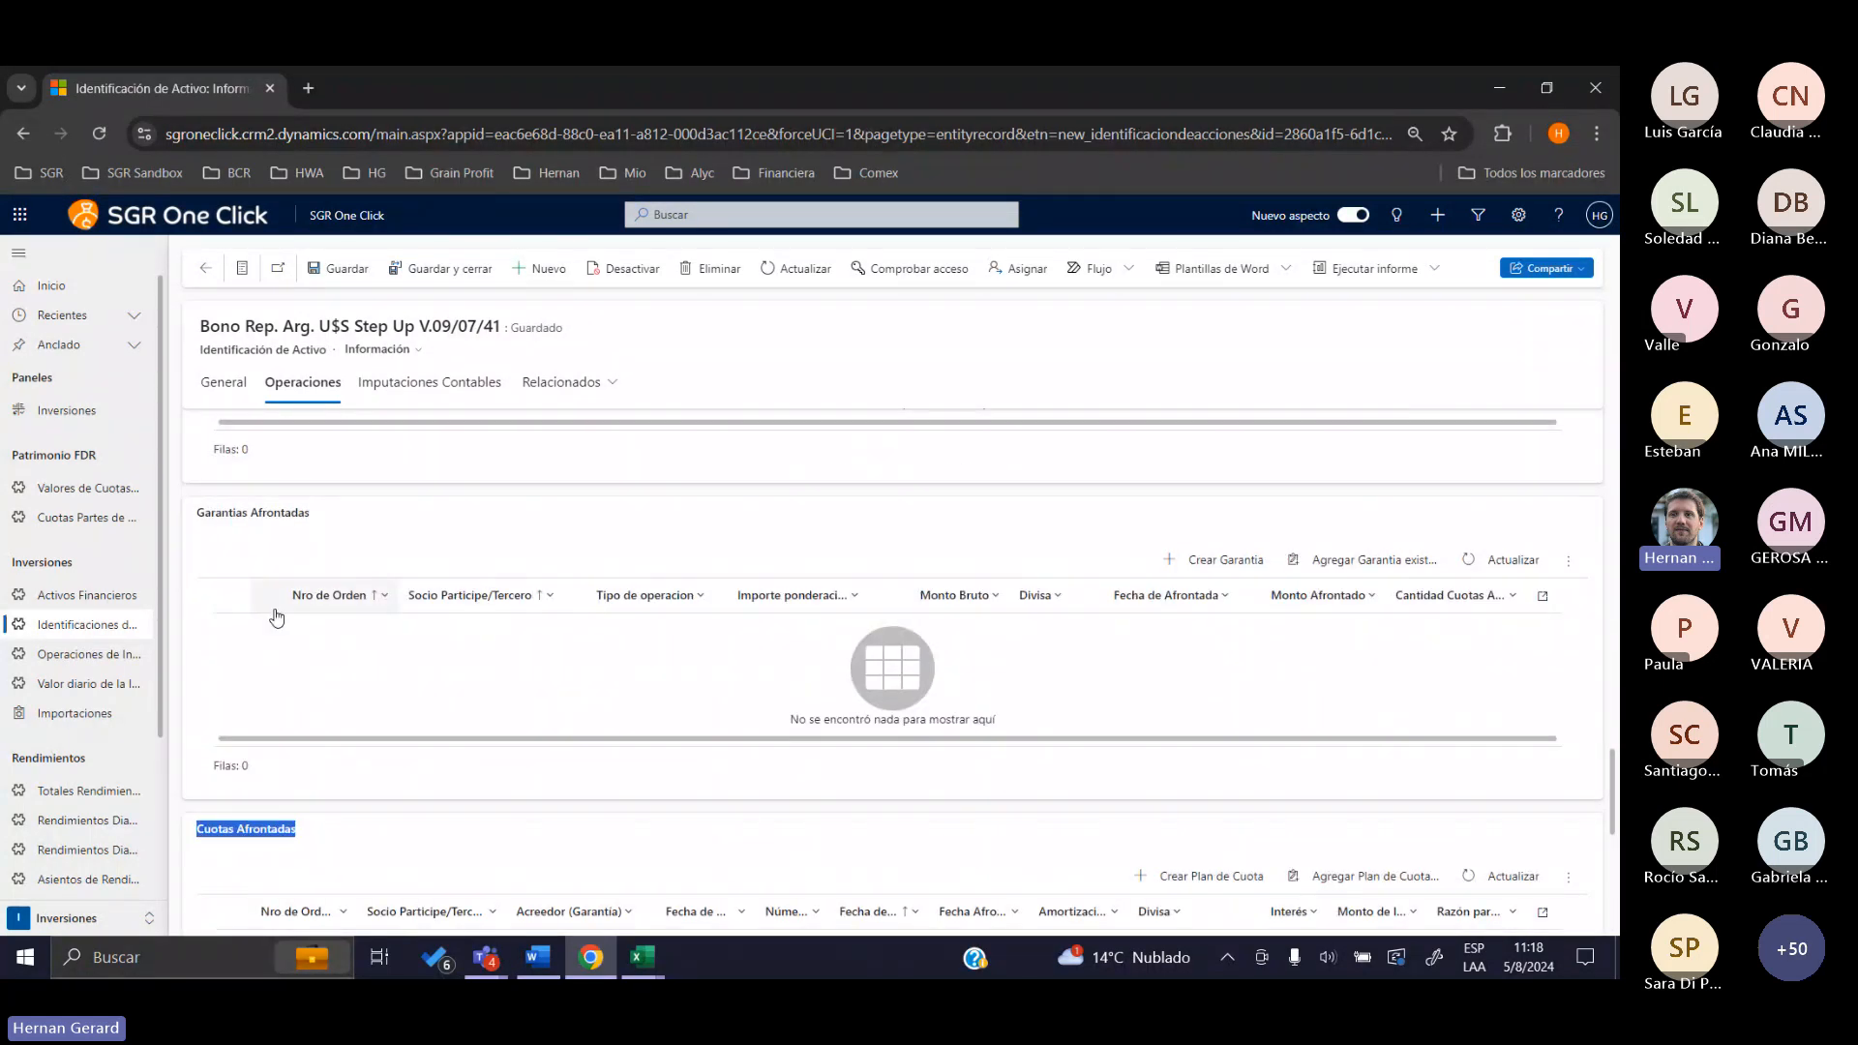
{"action": "scroll", "coordinate": [281, 619], "scroll_direction": "down", "scroll_amount": 3}
{"action": "scroll", "coordinate": [283, 620], "scroll_direction": "down", "scroll_amount": 2}
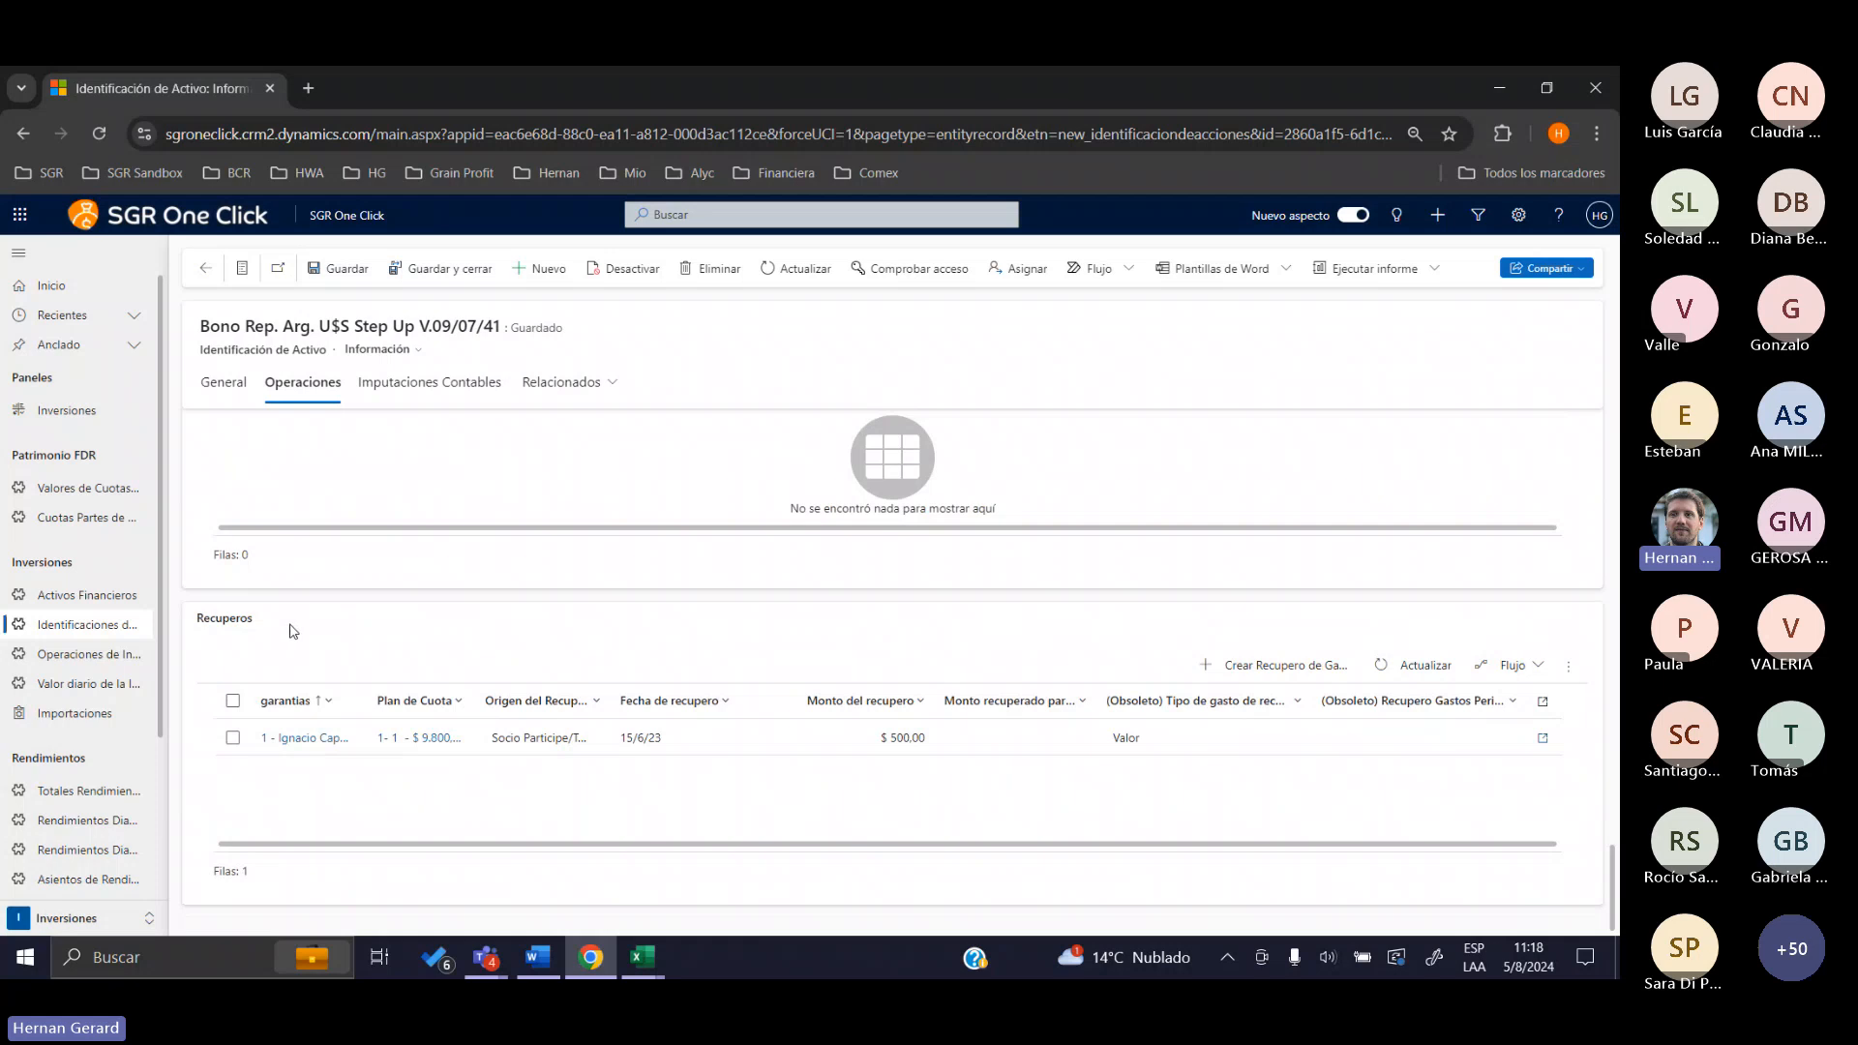
Look back over the bond's sections up to its Operaciones de Compra/Venta/Renta list
{"action": "scroll", "coordinate": [303, 636], "scroll_direction": "up", "scroll_amount": 5}
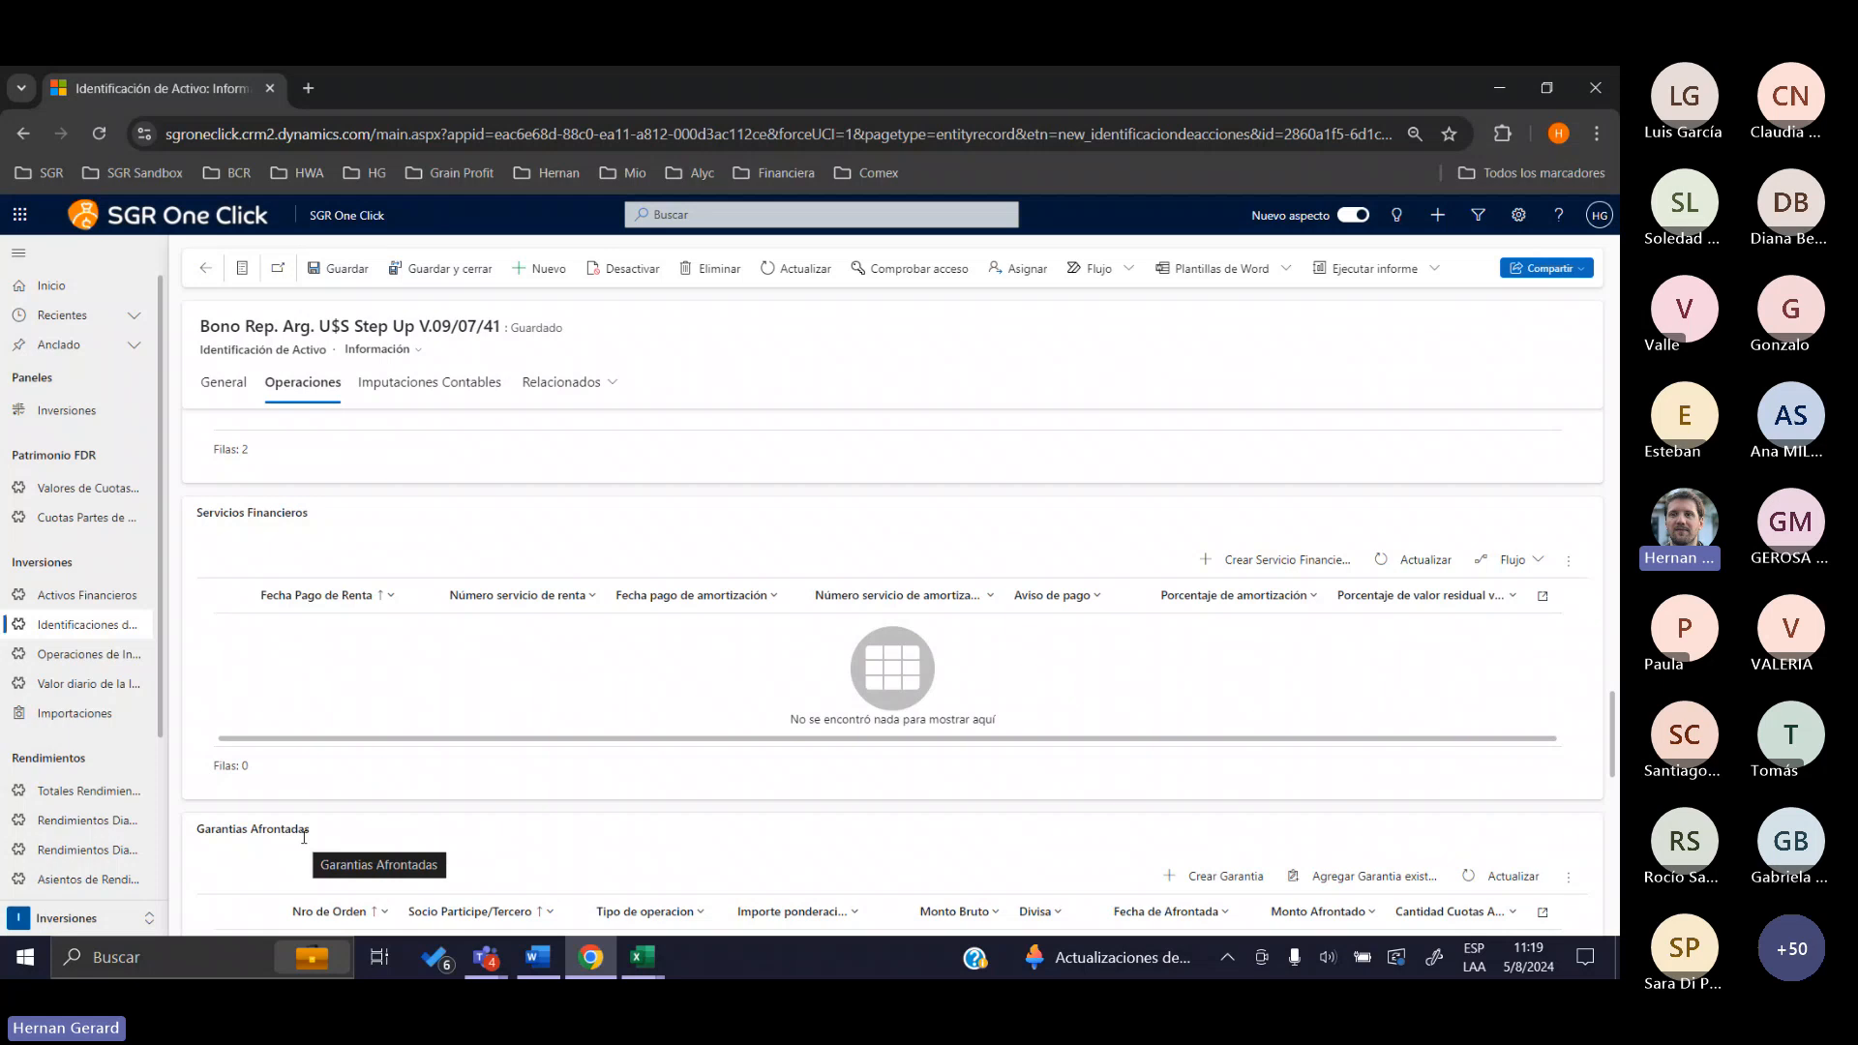
{"action": "scroll", "coordinate": [303, 836], "scroll_direction": "up", "scroll_amount": 10}
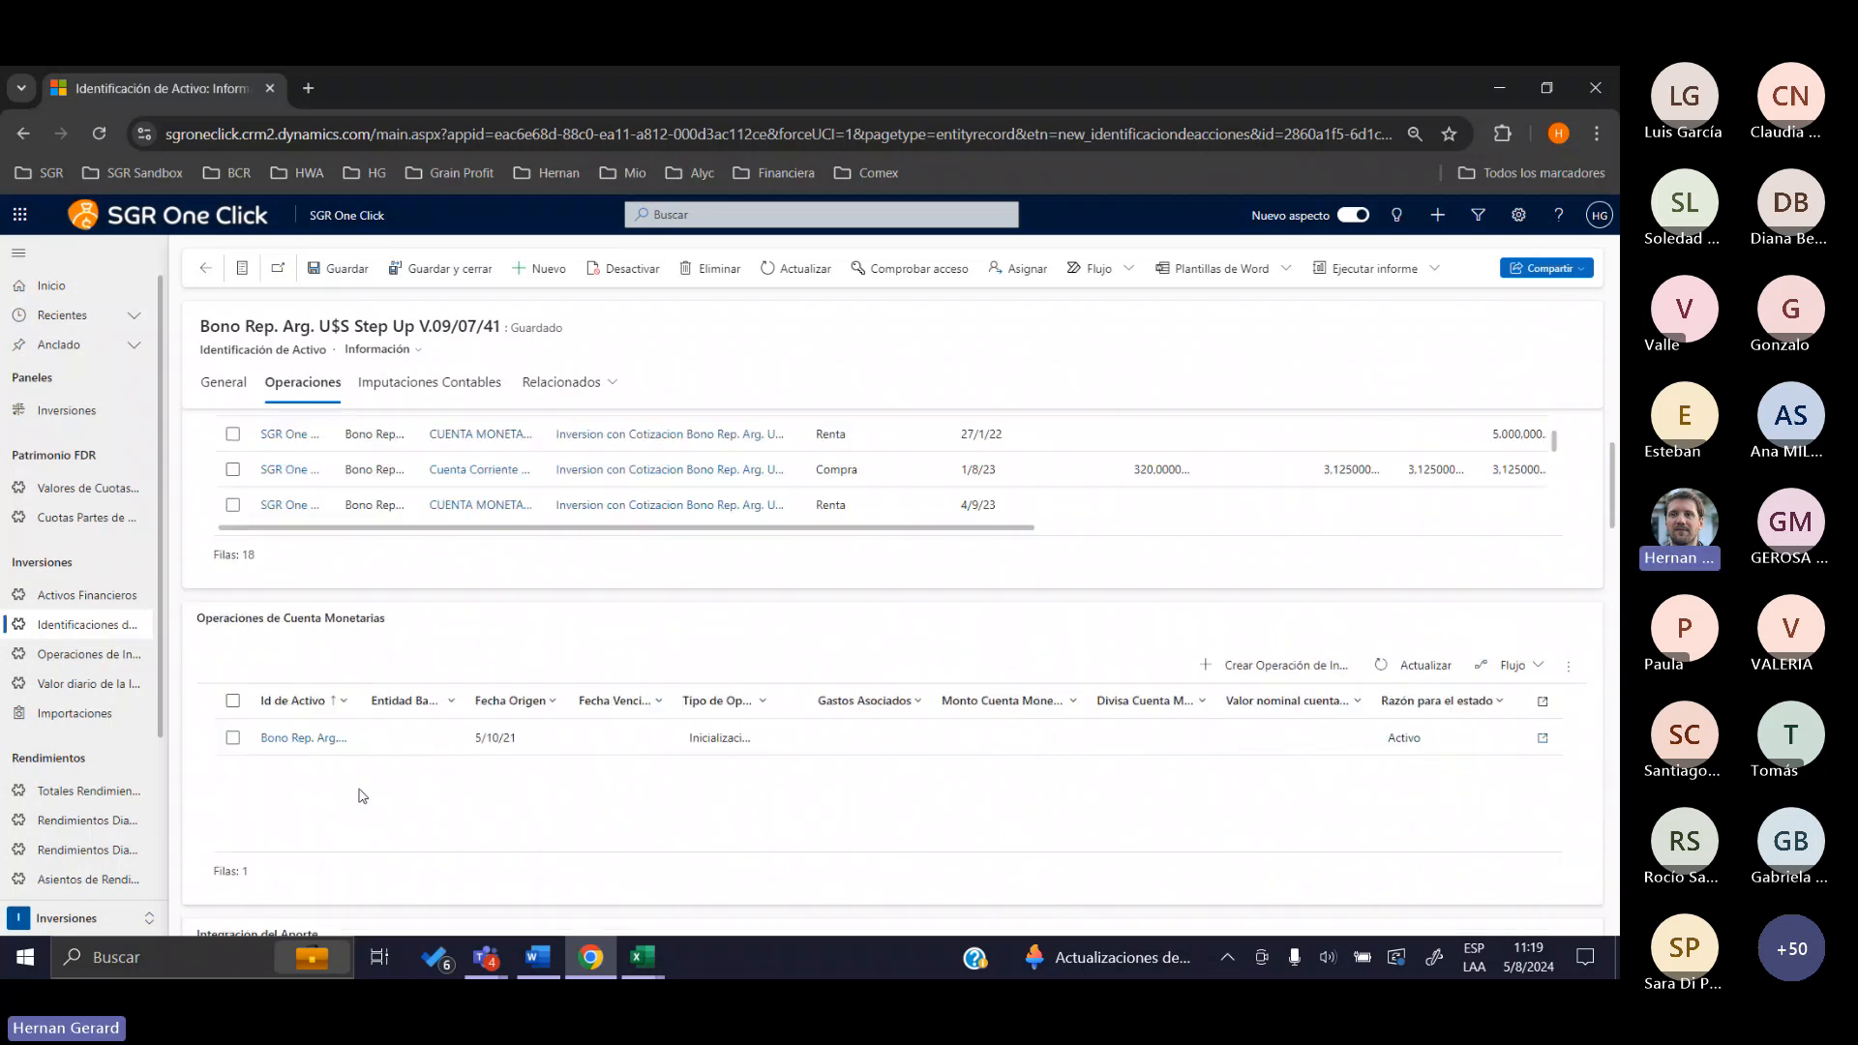
{"action": "scroll", "coordinate": [362, 795], "scroll_direction": "up", "scroll_amount": 2}
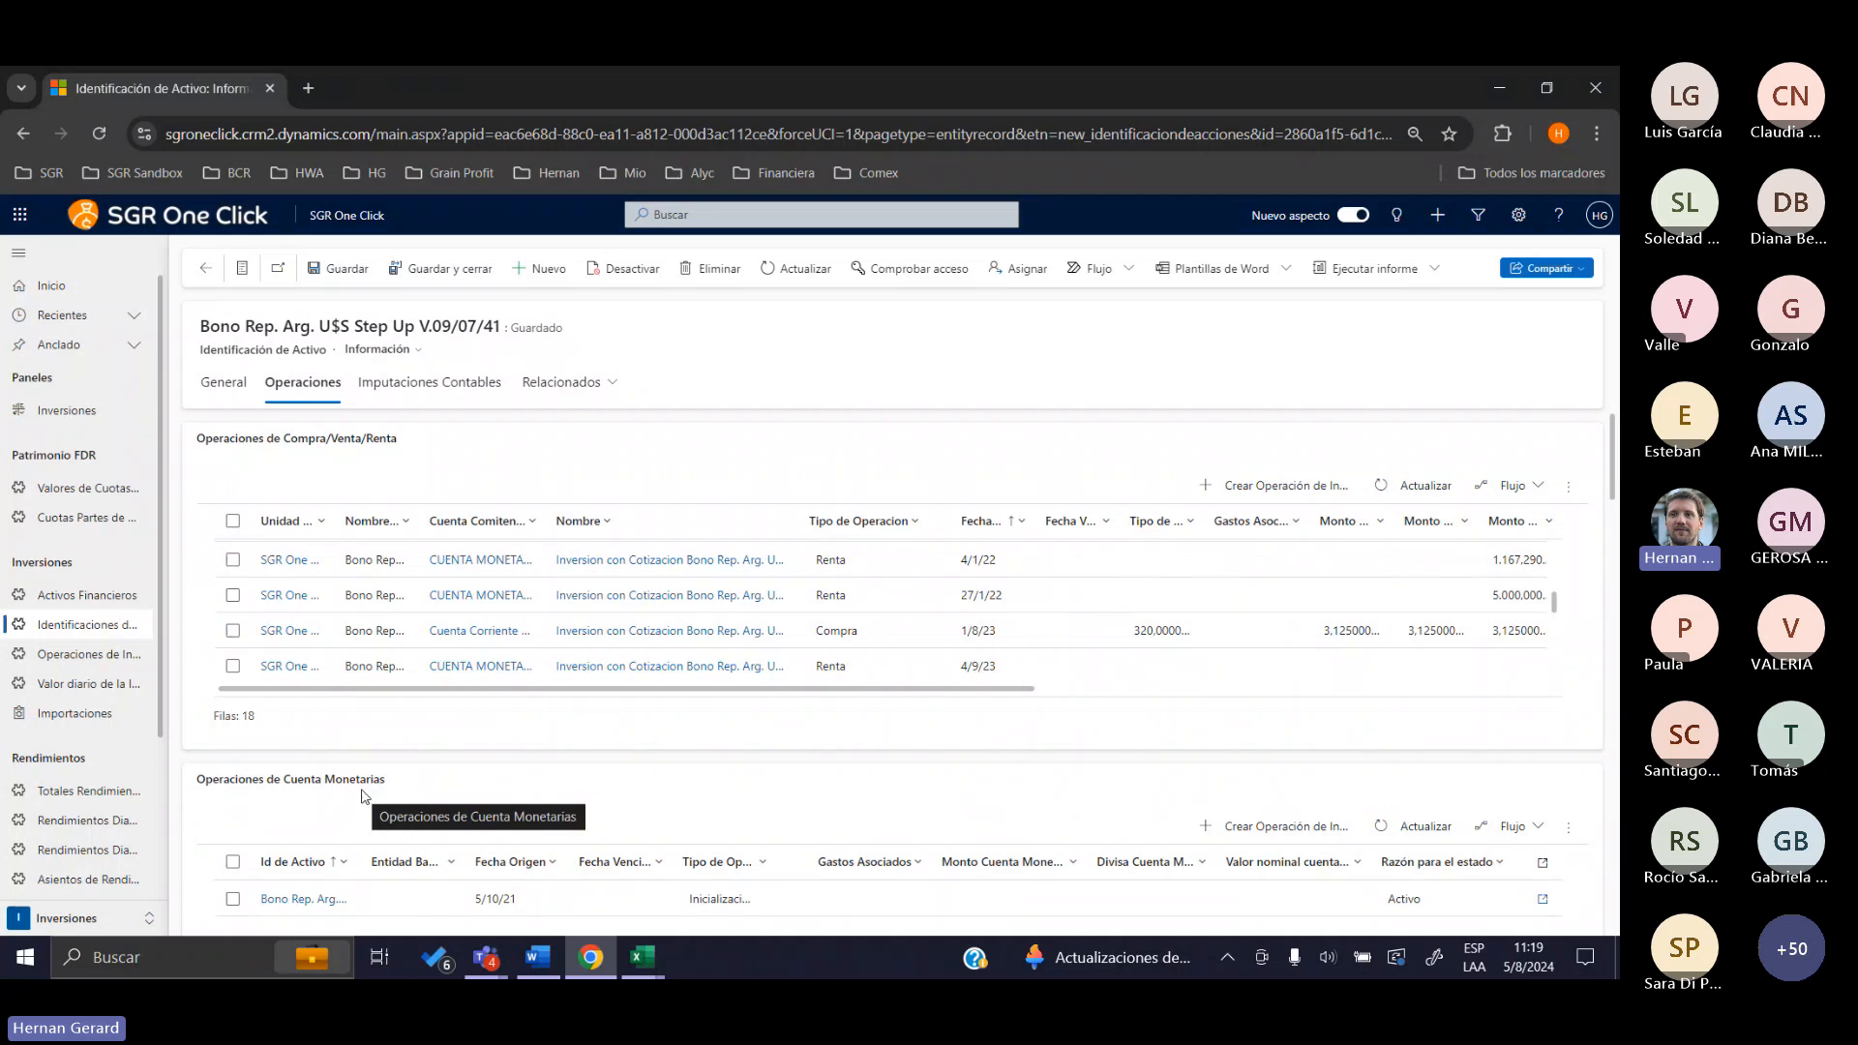
Show the Importaciones list of the Inversiones area and open the import record Compras Testing 28-05-24
{"action": "left_click", "coordinate": [105, 717]}
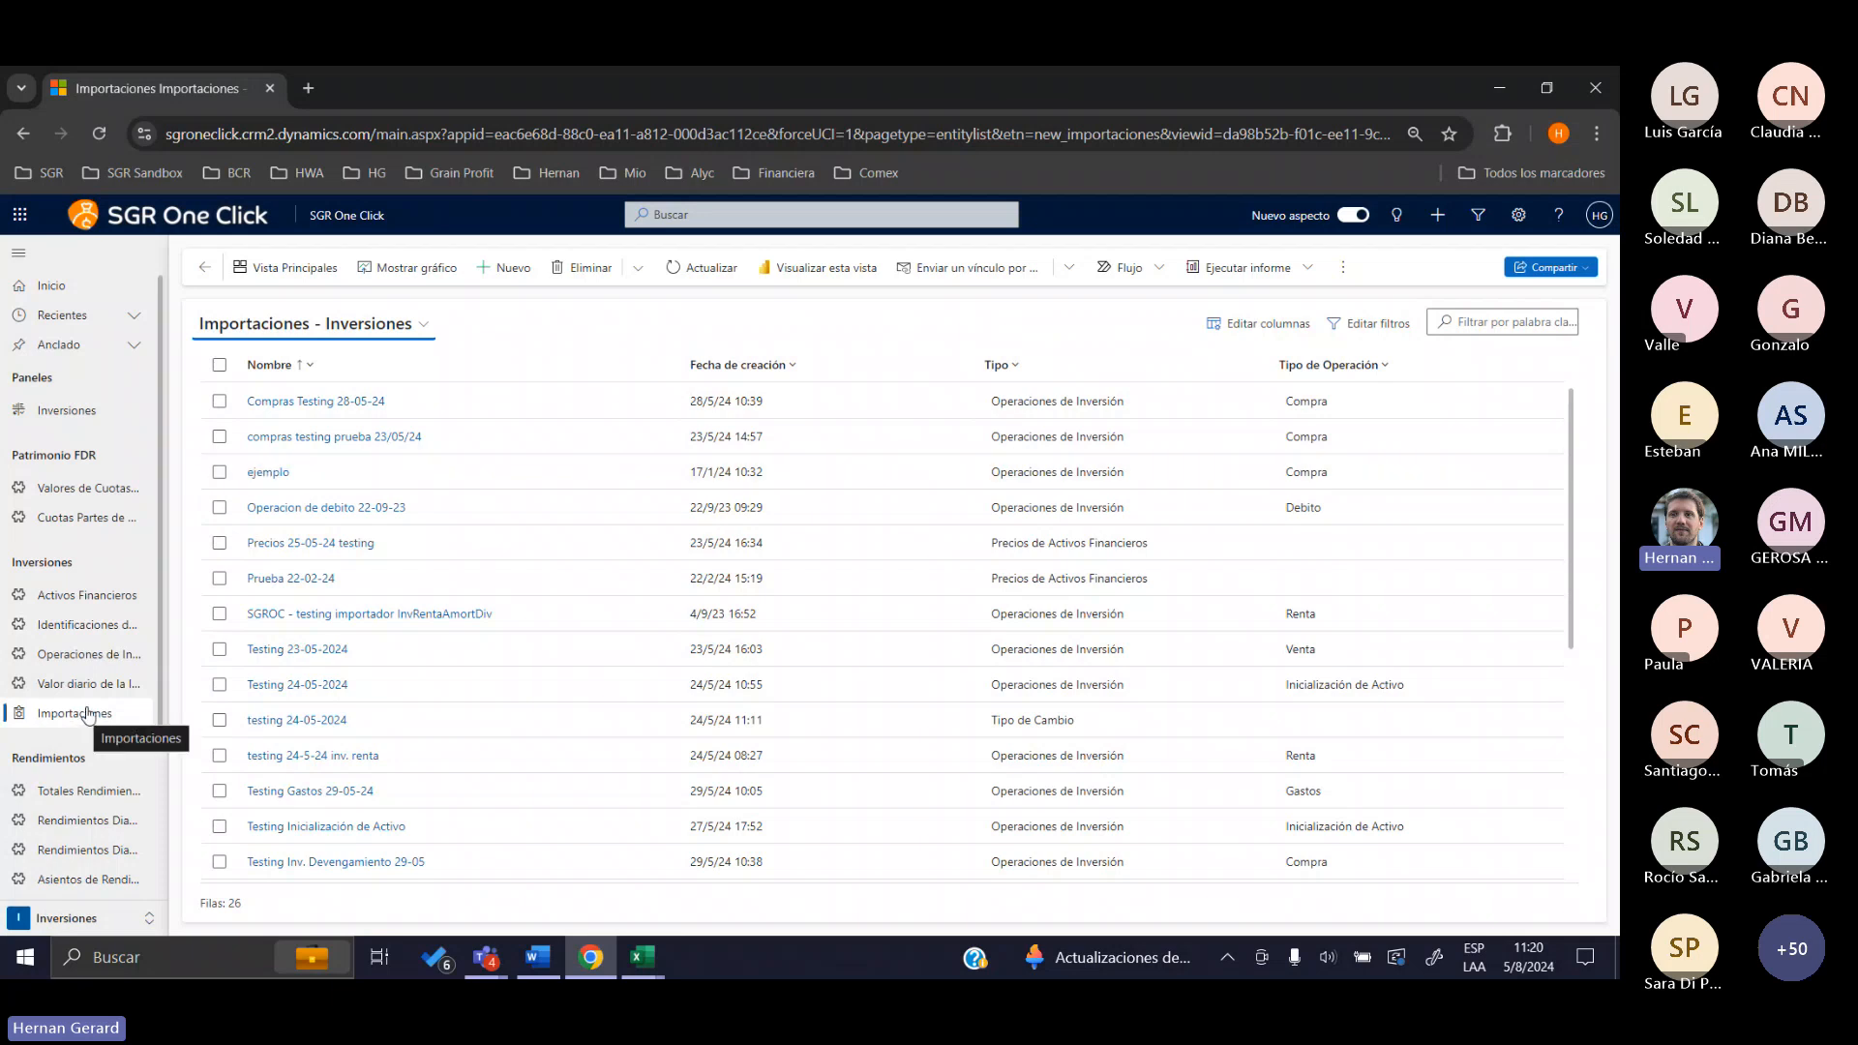
{"action": "left_click", "coordinate": [97, 918]}
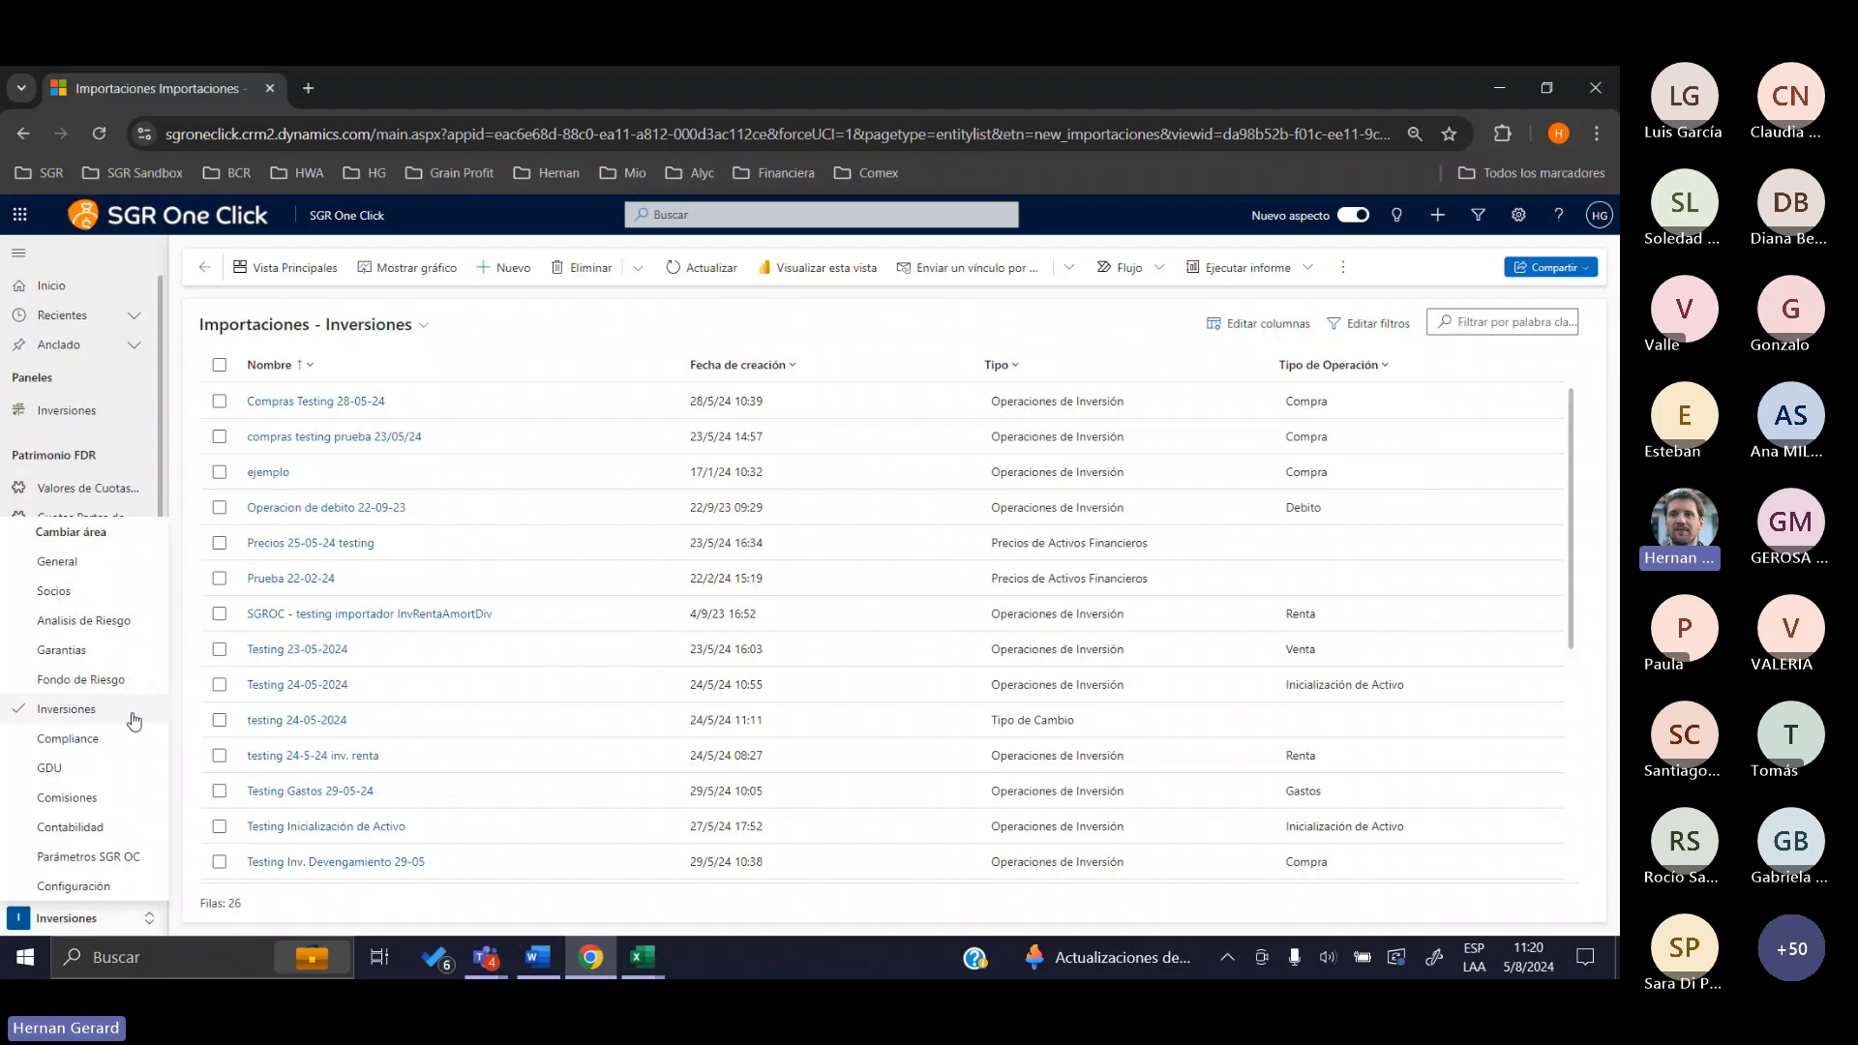
{"action": "left_click", "coordinate": [121, 711]}
{"action": "double_click", "coordinate": [54, 561]}
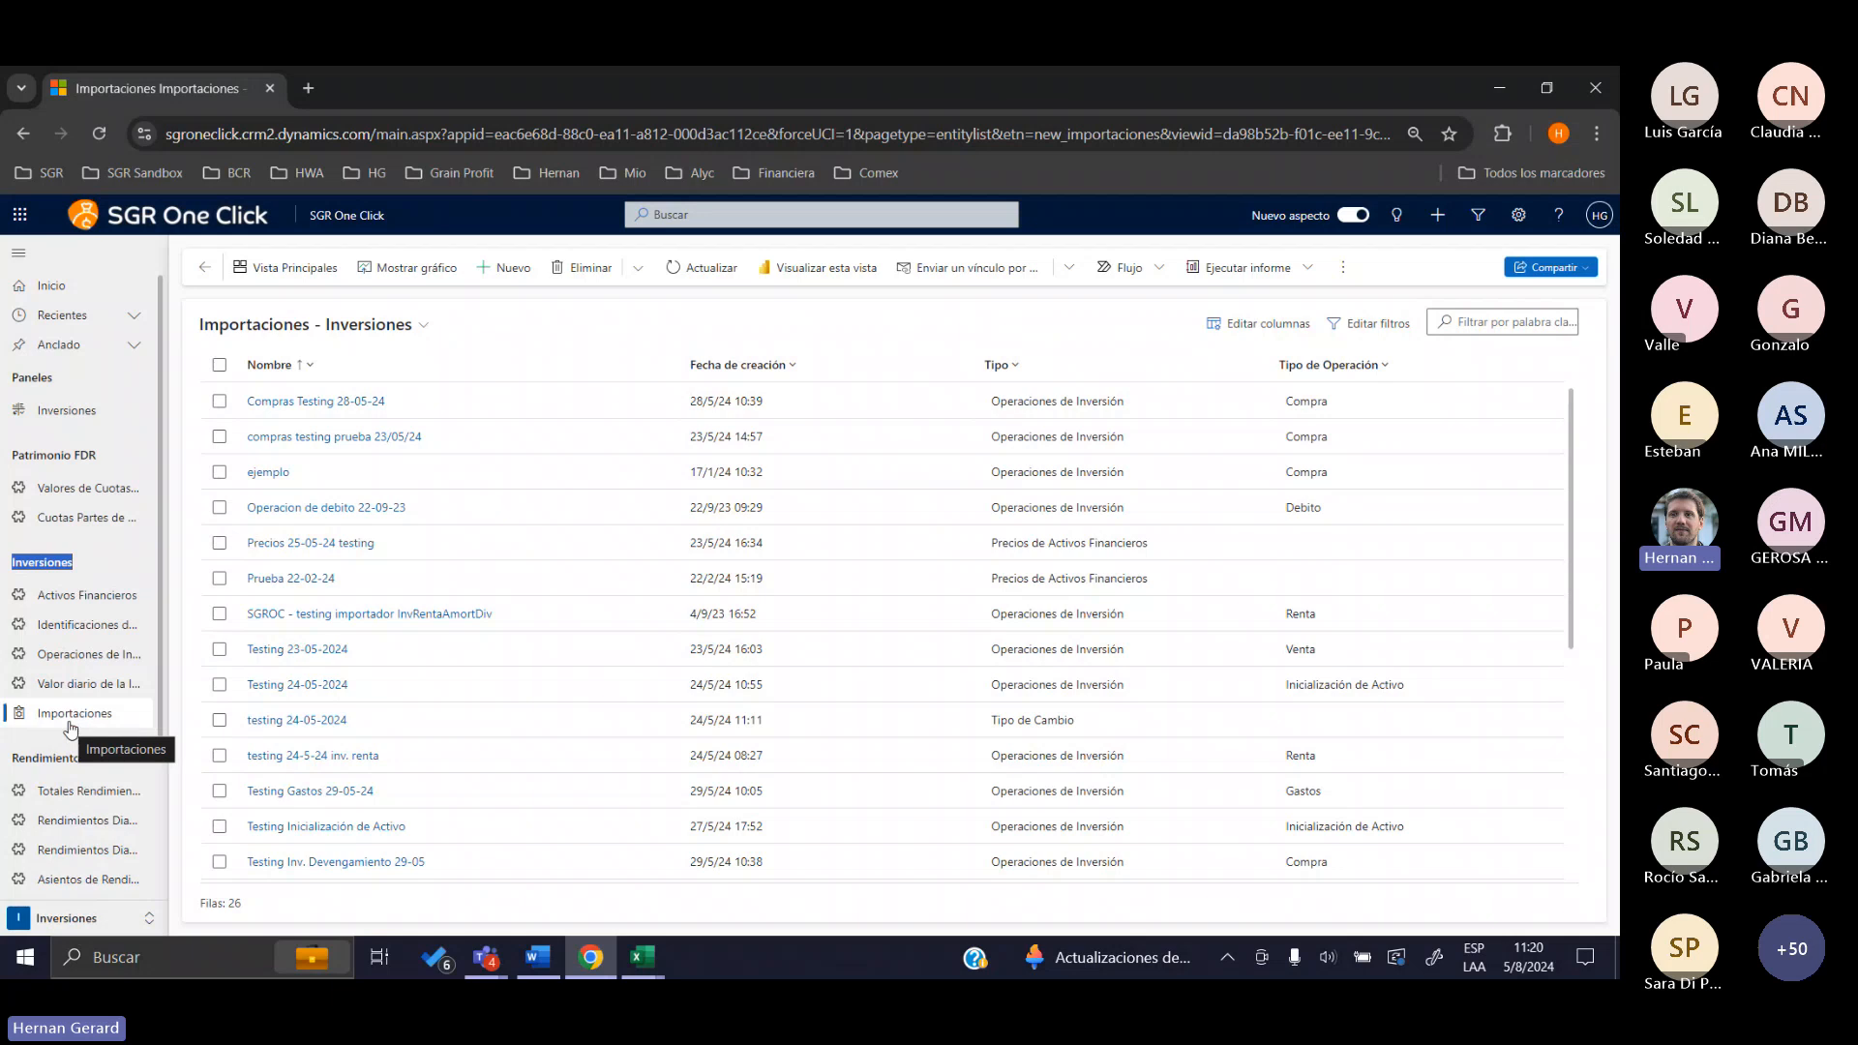
{"action": "double_click", "coordinate": [530, 403]}
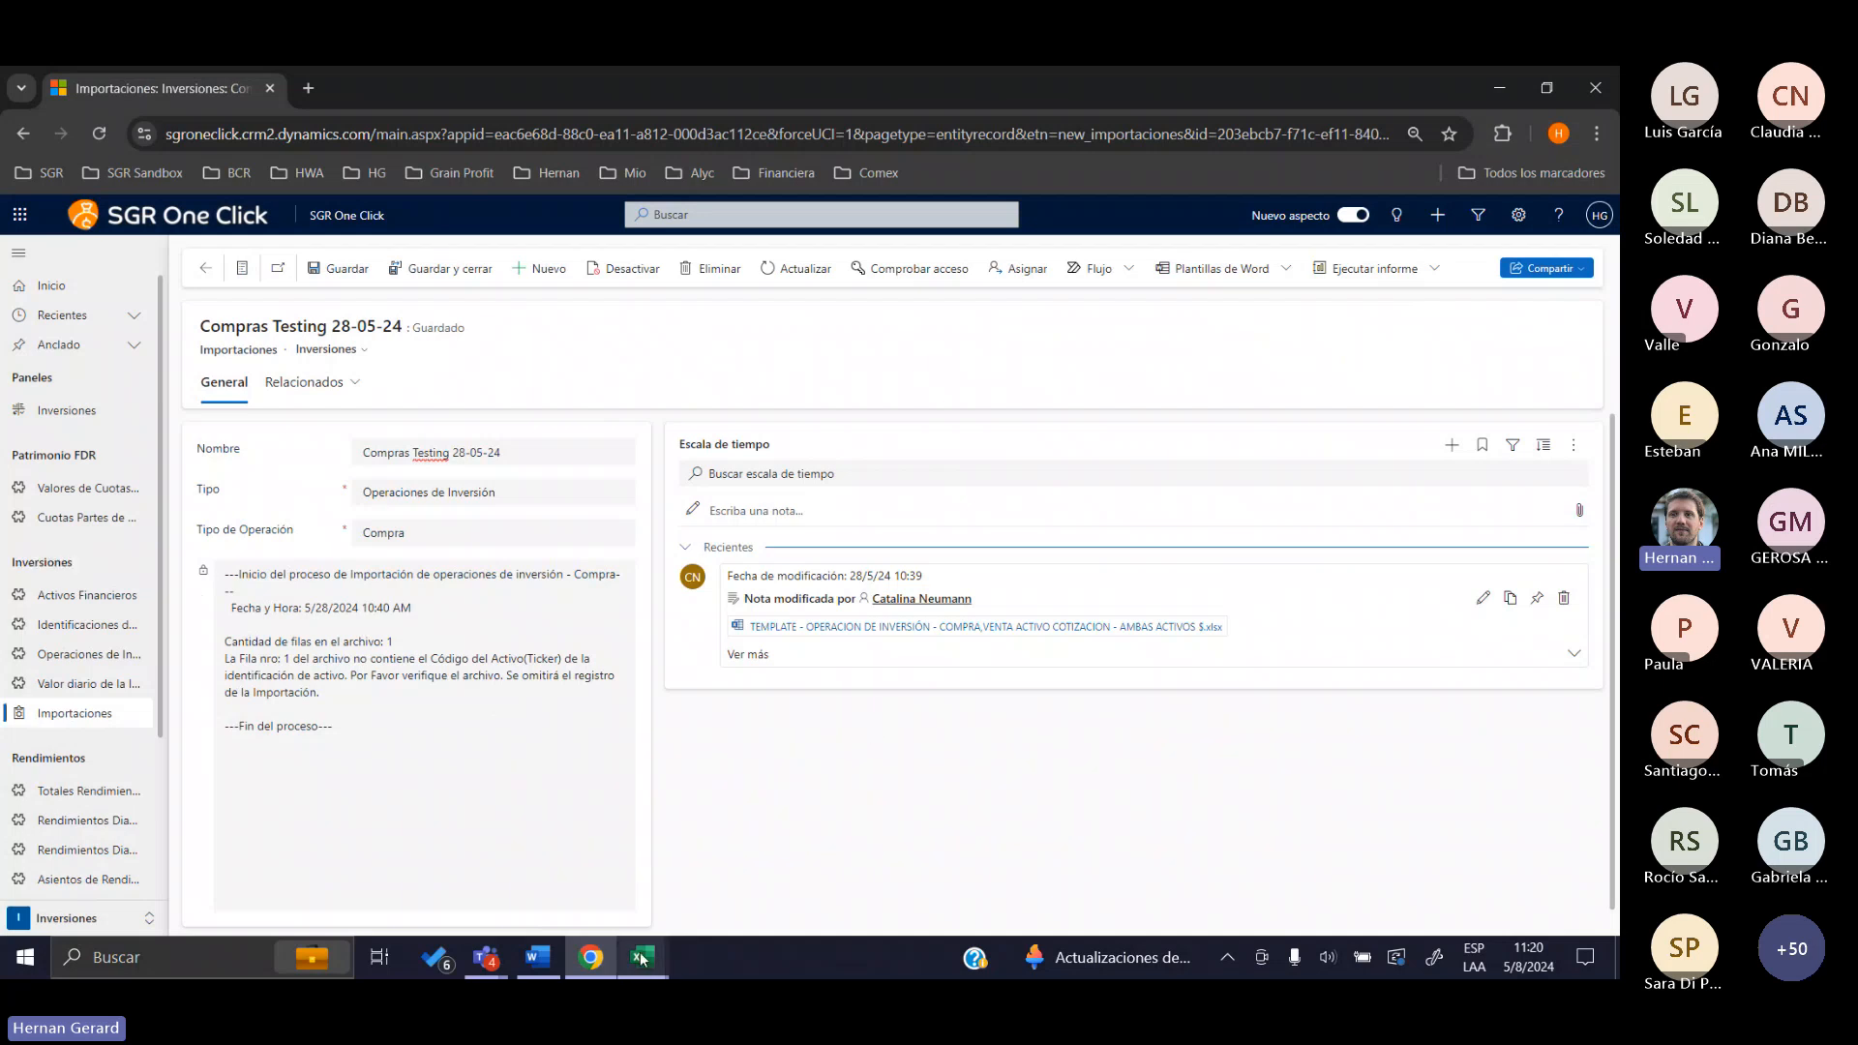
Switch to the InvCompraVentaCotiza... workbook in Excel and go through the asset ticker, CUIT Endidad Depositante and Fondo Relacionado headers
{"action": "mouse_move", "coordinate": [641, 958]}
{"action": "left_click", "coordinate": [523, 905]}
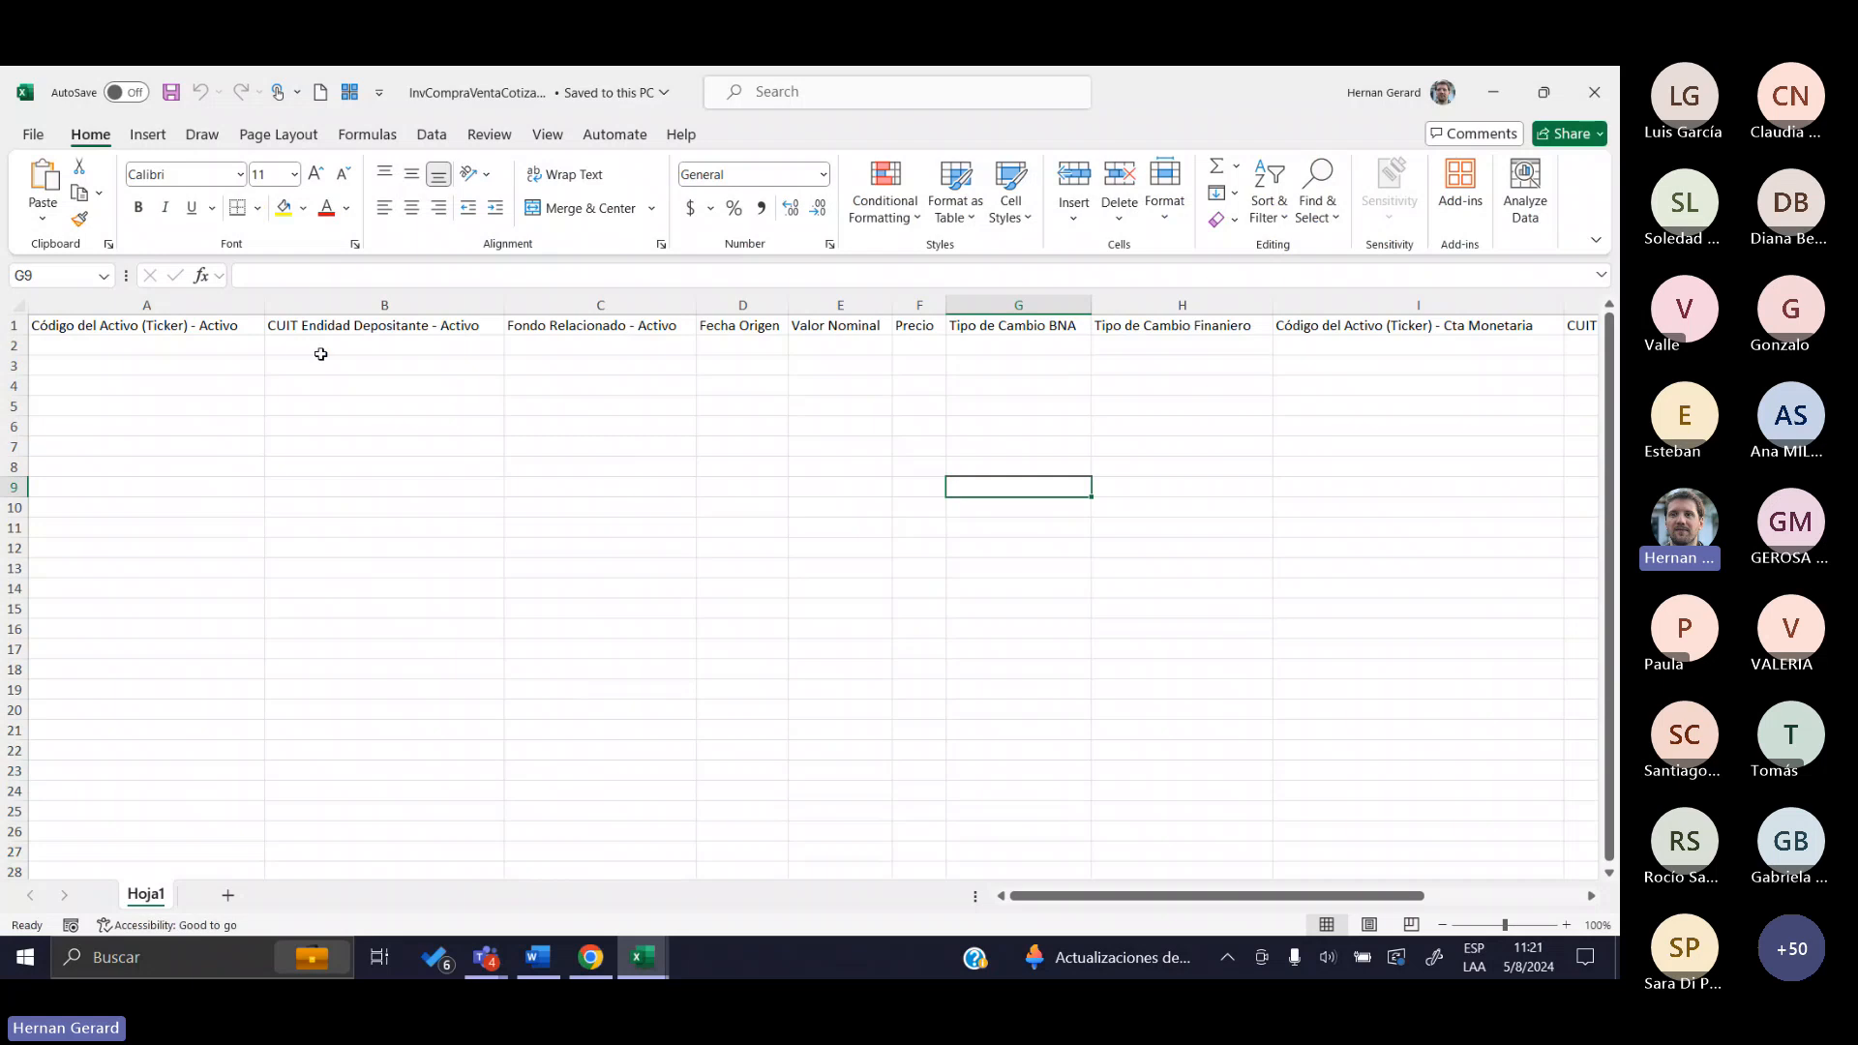
{"action": "left_click", "coordinate": [294, 339]}
{"action": "key", "text": "Up"}
{"action": "key", "text": "Left"}
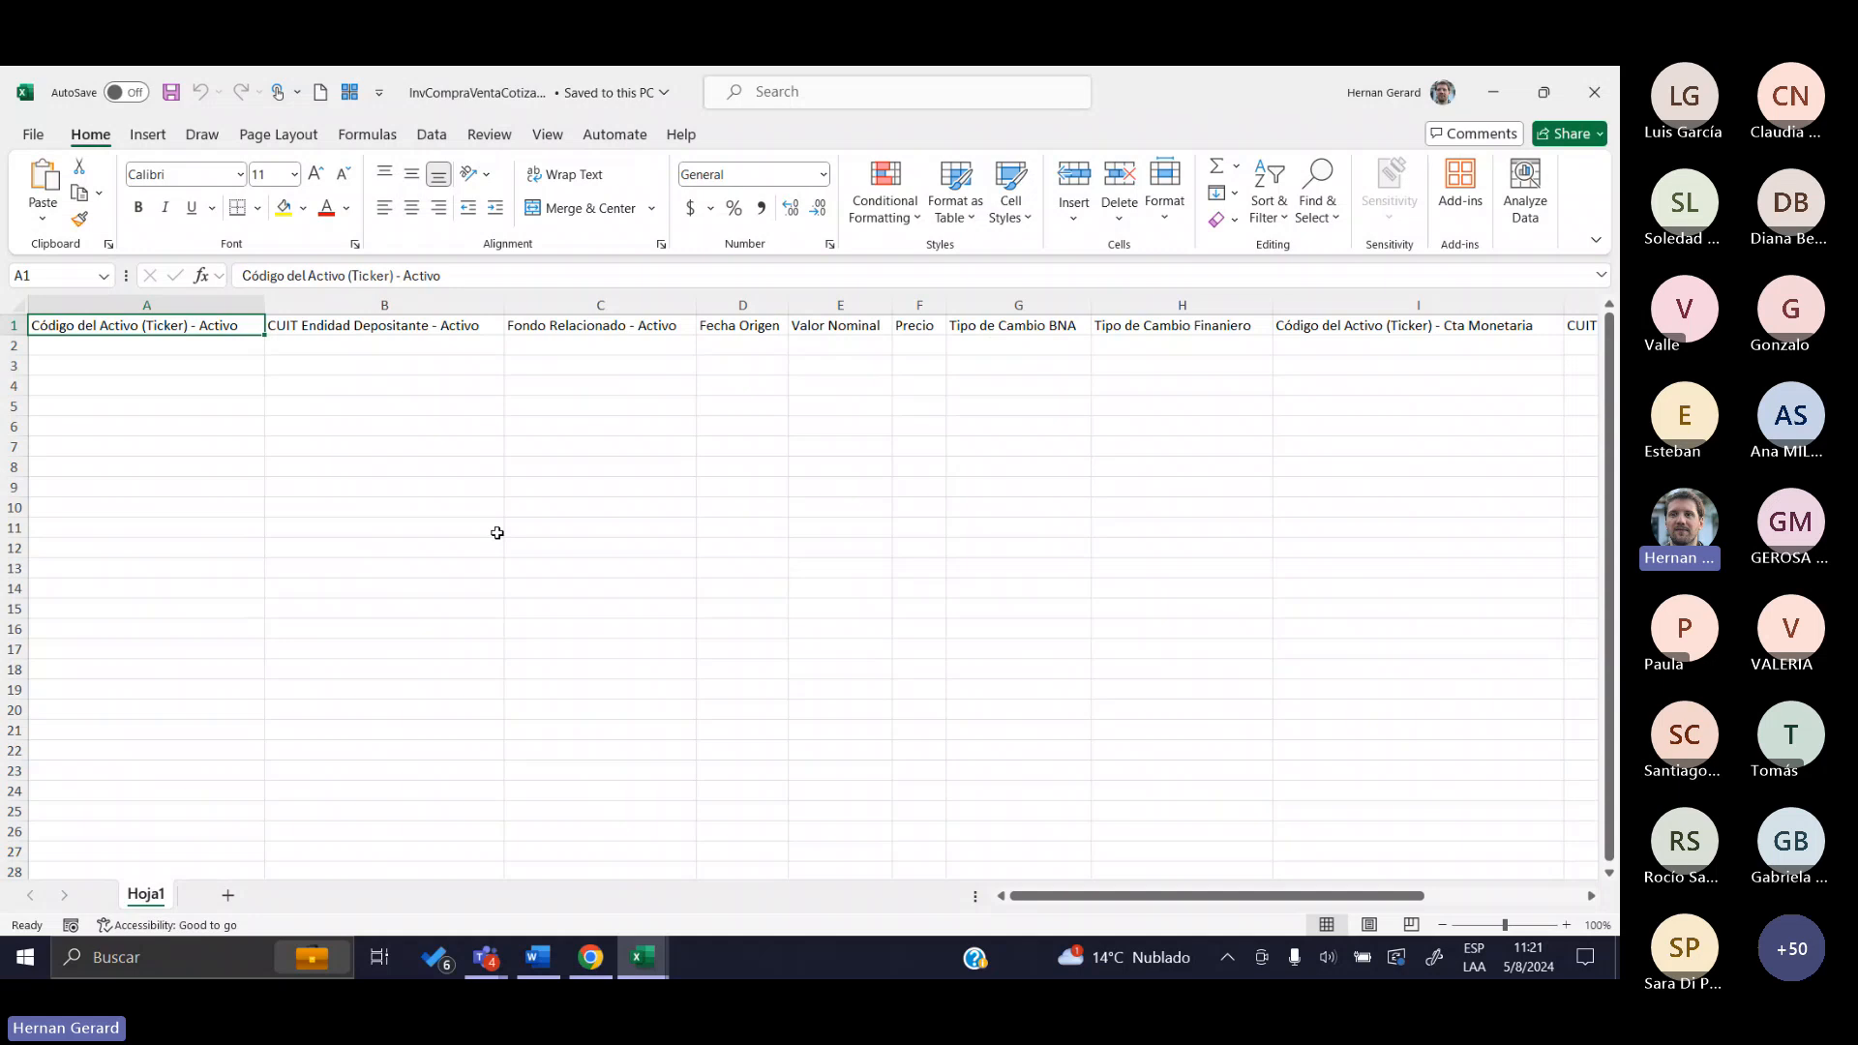
{"action": "key", "text": "Down"}
{"action": "key", "text": "Up"}
{"action": "key", "text": "Right"}
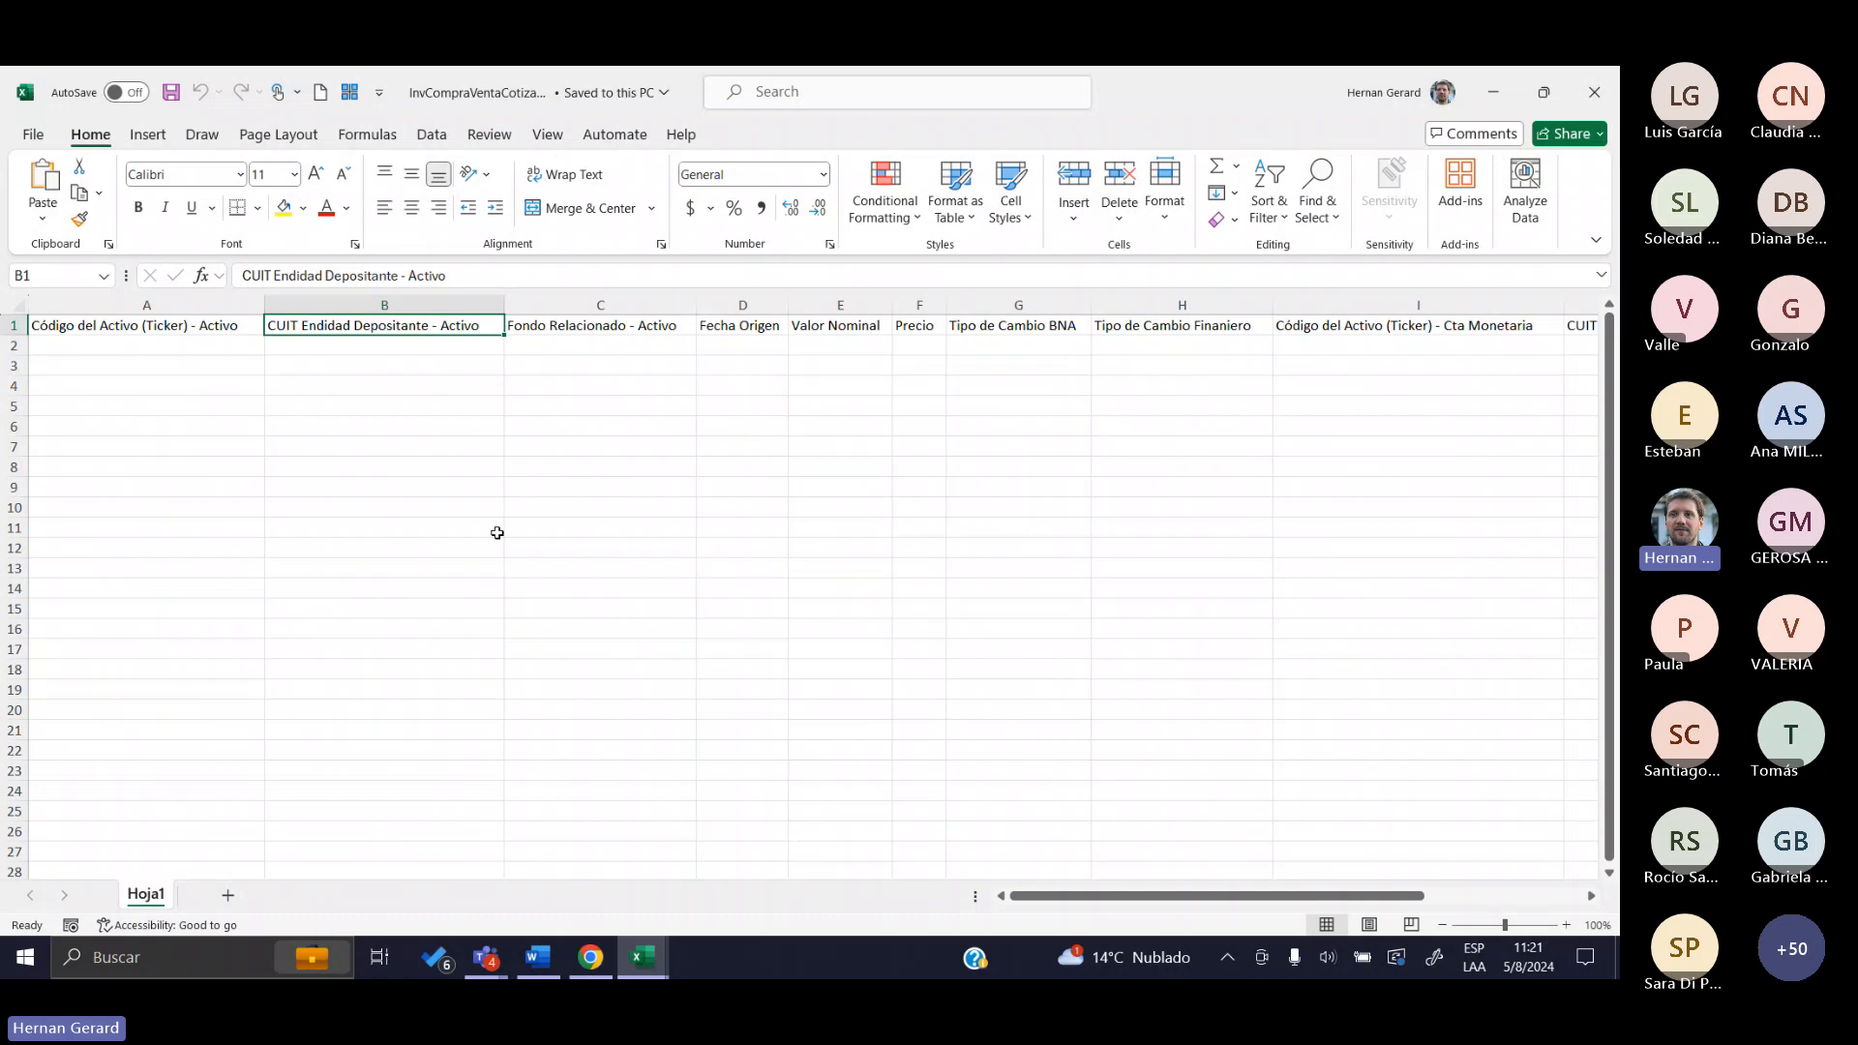
{"action": "key", "text": "Left"}
{"action": "key", "text": "Right"}
{"action": "key", "text": "Right"}
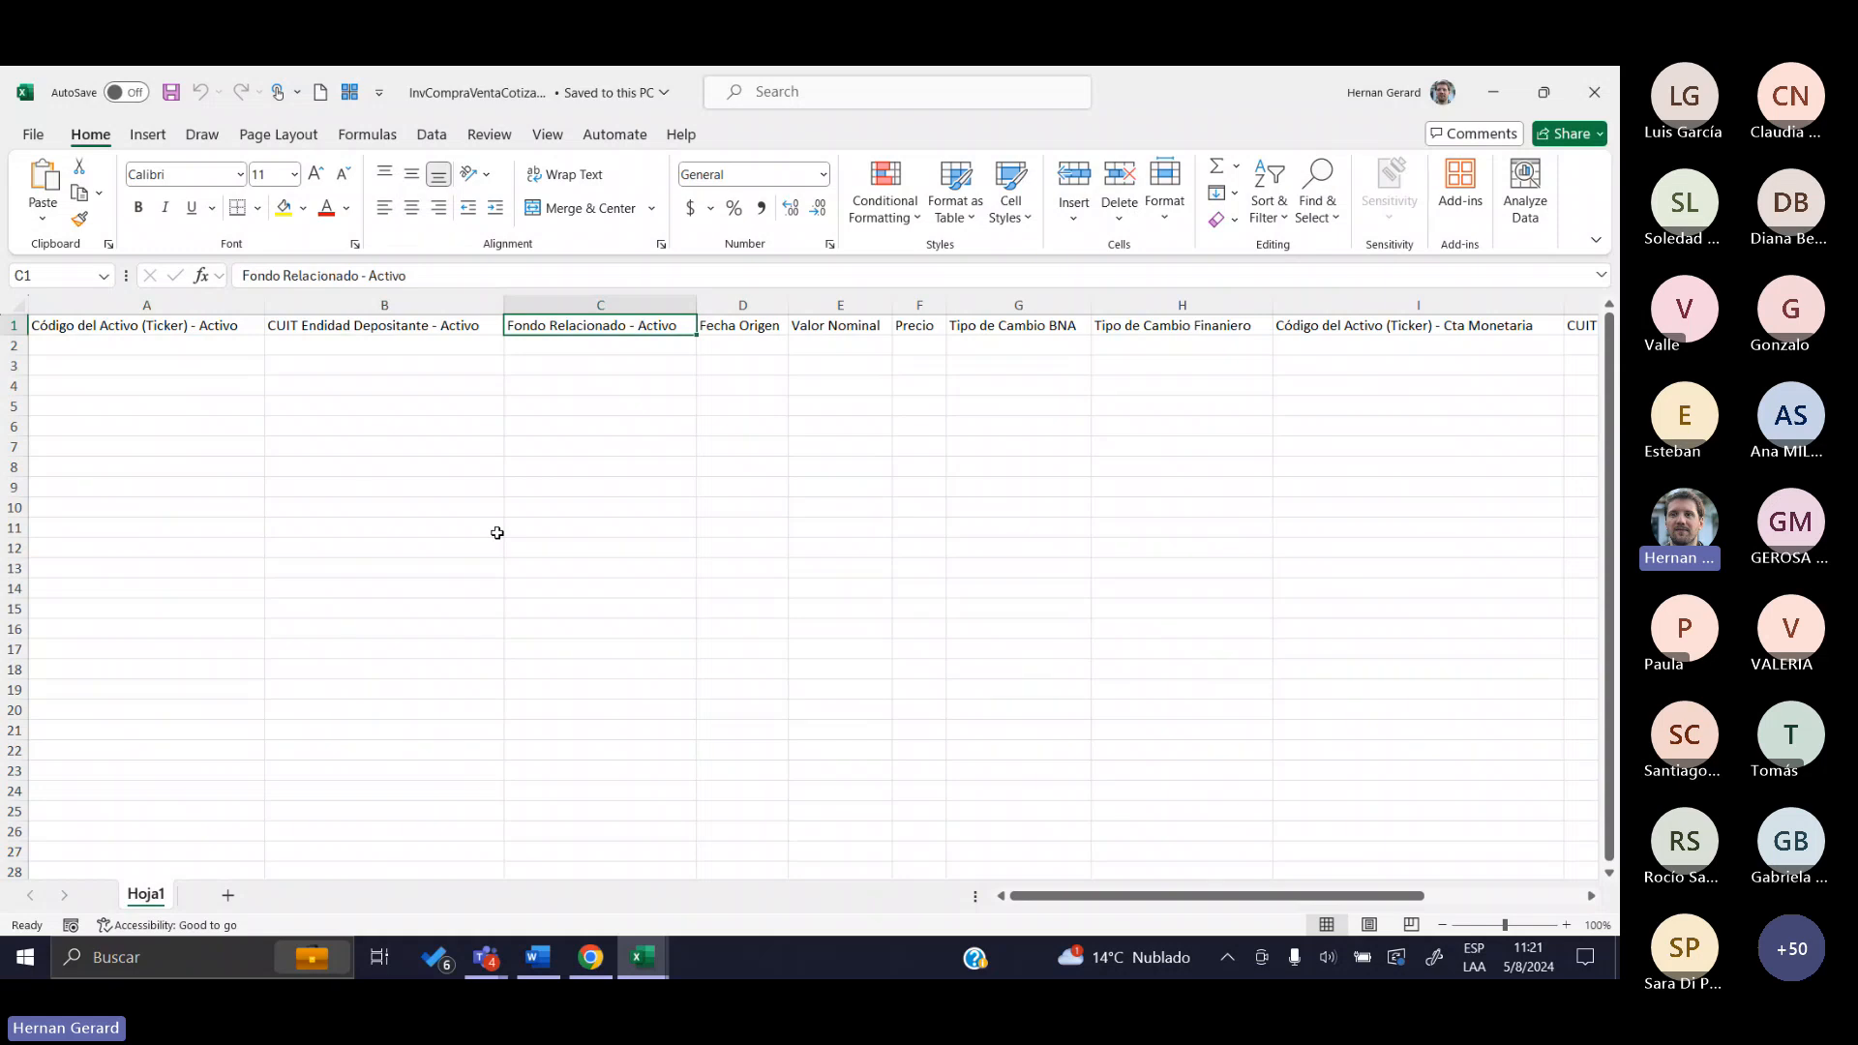
Review the template's Fecha Origen, Valor Nominal and Precio column headers
{"action": "key", "text": "Right"}
{"action": "key", "text": "Right"}
{"action": "key", "text": "Right"}
{"action": "key", "text": "Right"}
{"action": "key", "text": "Left"}
{"action": "key", "text": "Left"}
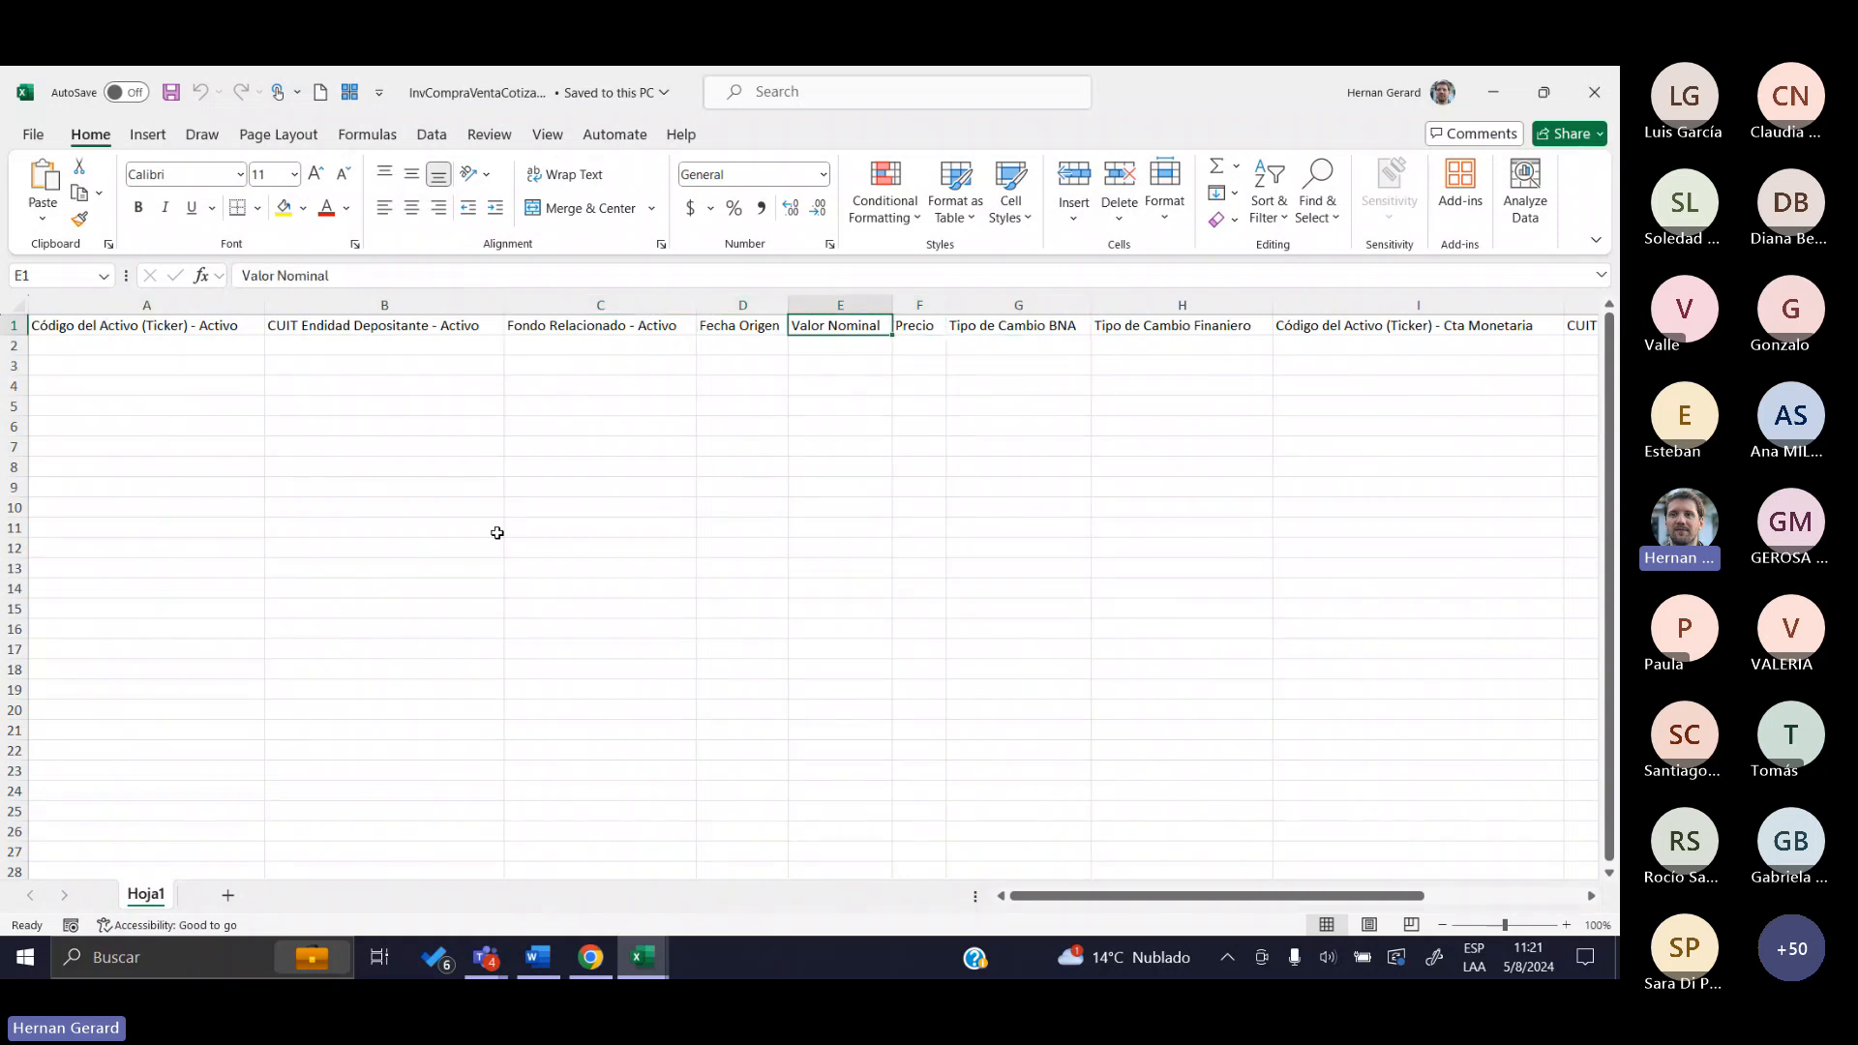
{"action": "key", "text": "Left"}
{"action": "key", "text": "Right"}
{"action": "key", "text": "Right"}
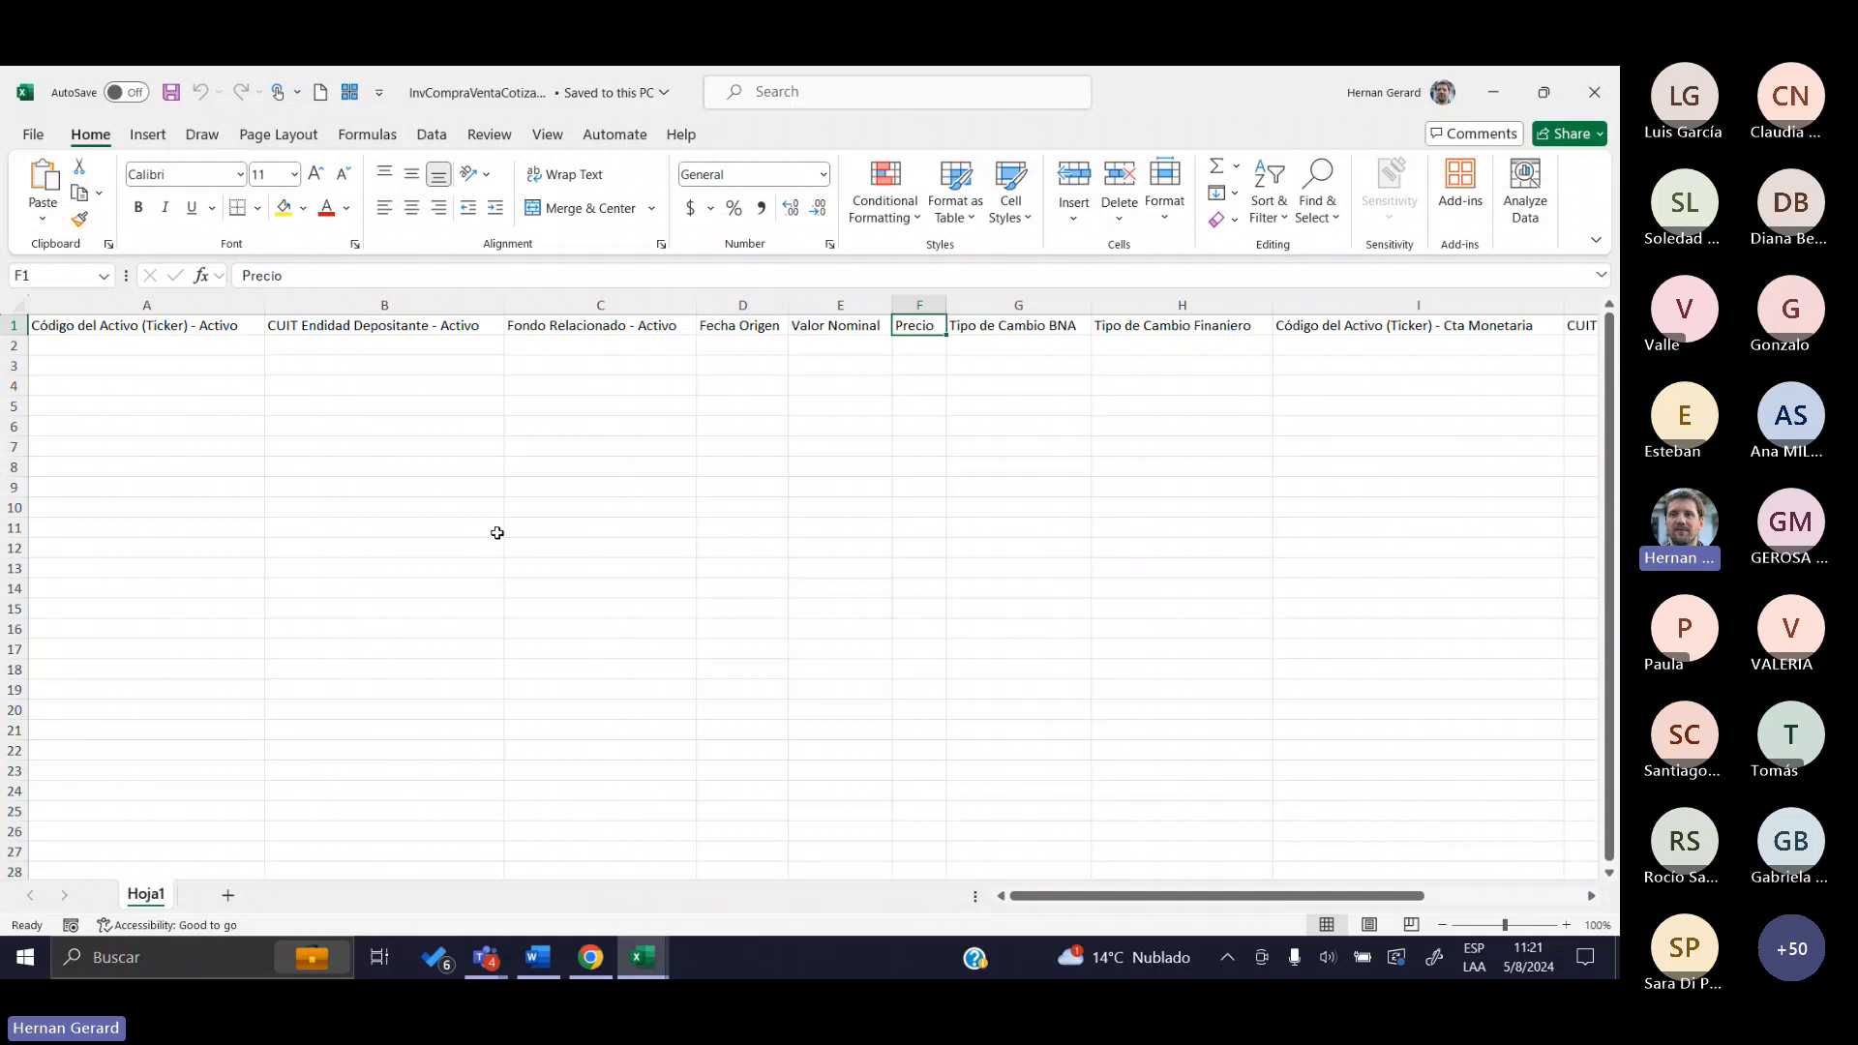
Go through the Tipo de Cambio BNA and Tipo de Cambio Finaniero headers to the Código del Activo (Ticker) - Cta Monetaria column
{"action": "key", "text": "Right"}
{"action": "key", "text": "Right"}
{"action": "key", "text": "Right"}
{"action": "key", "text": "Right"}
{"action": "key", "text": "Right"}
{"action": "key", "text": "Left"}
{"action": "key", "text": "Left"}
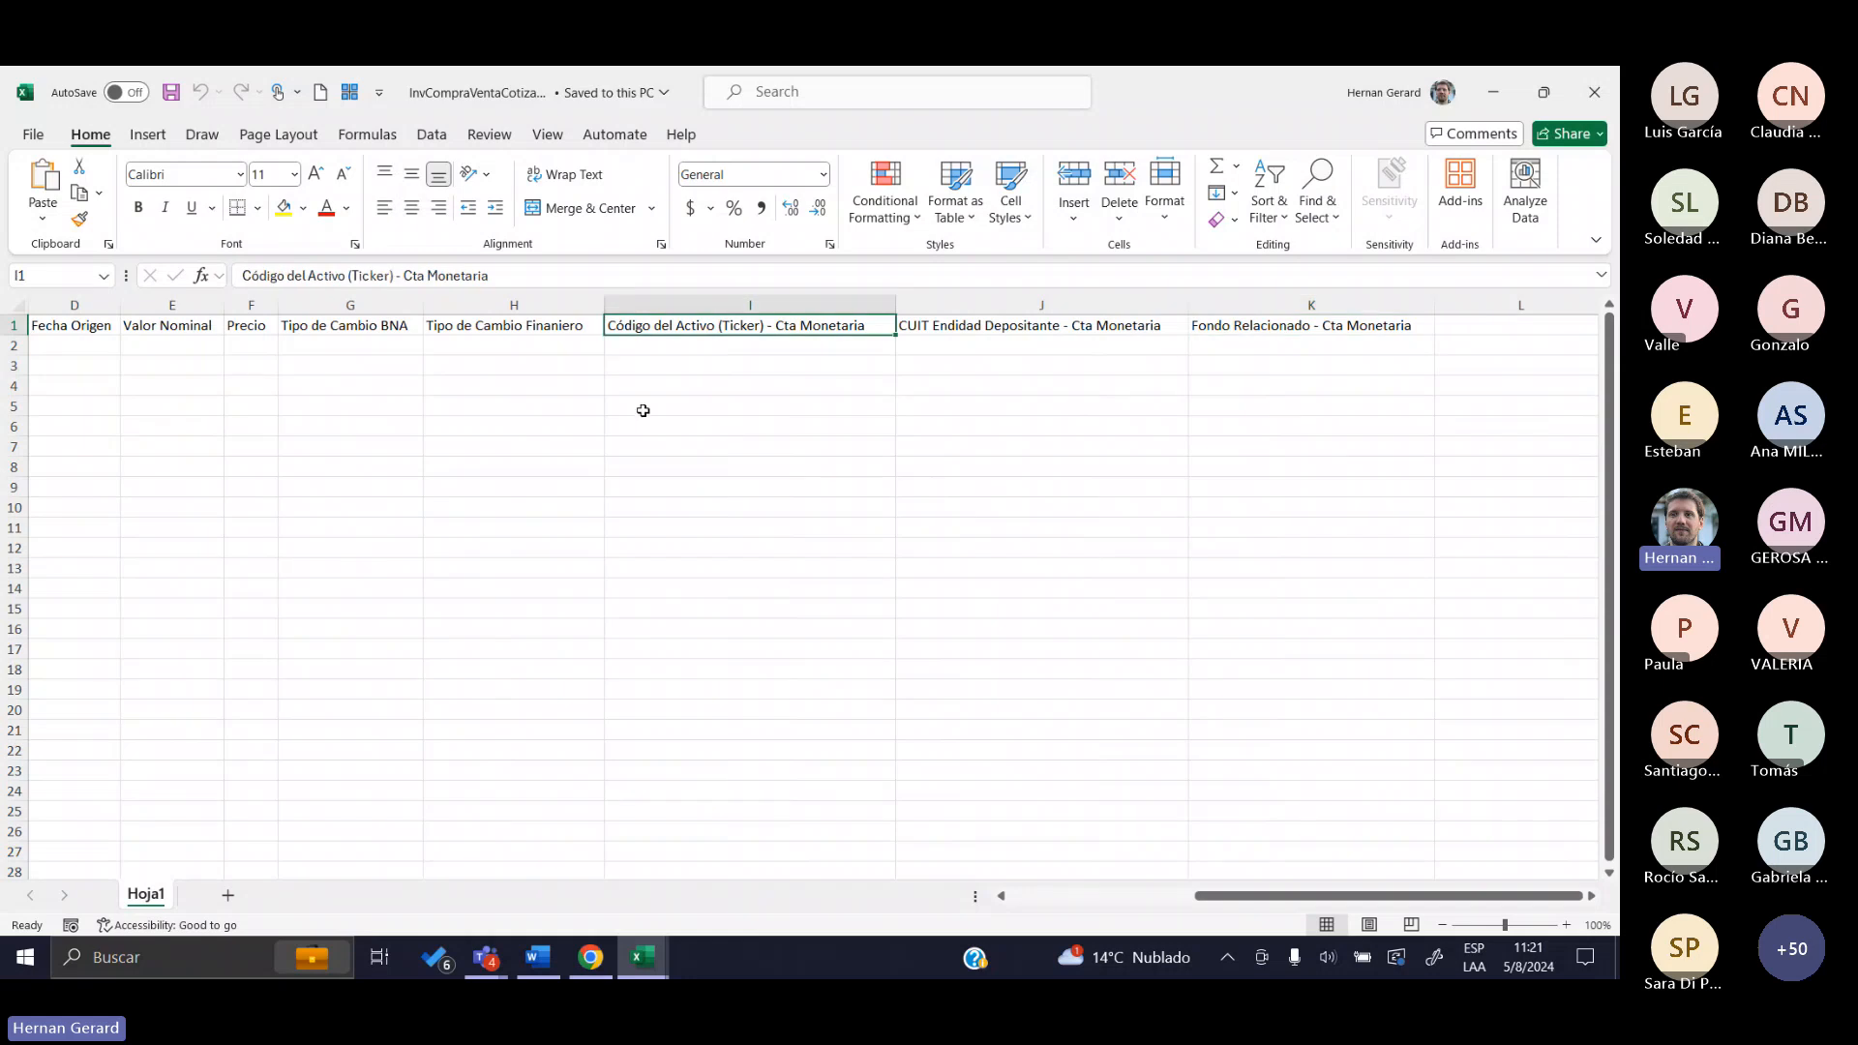
Walk through row 2 under the three Cta Monetaria columns: asset ticker, CUIT Endidad Depositante and Fondo Relacionado
{"action": "left_click", "coordinate": [688, 351]}
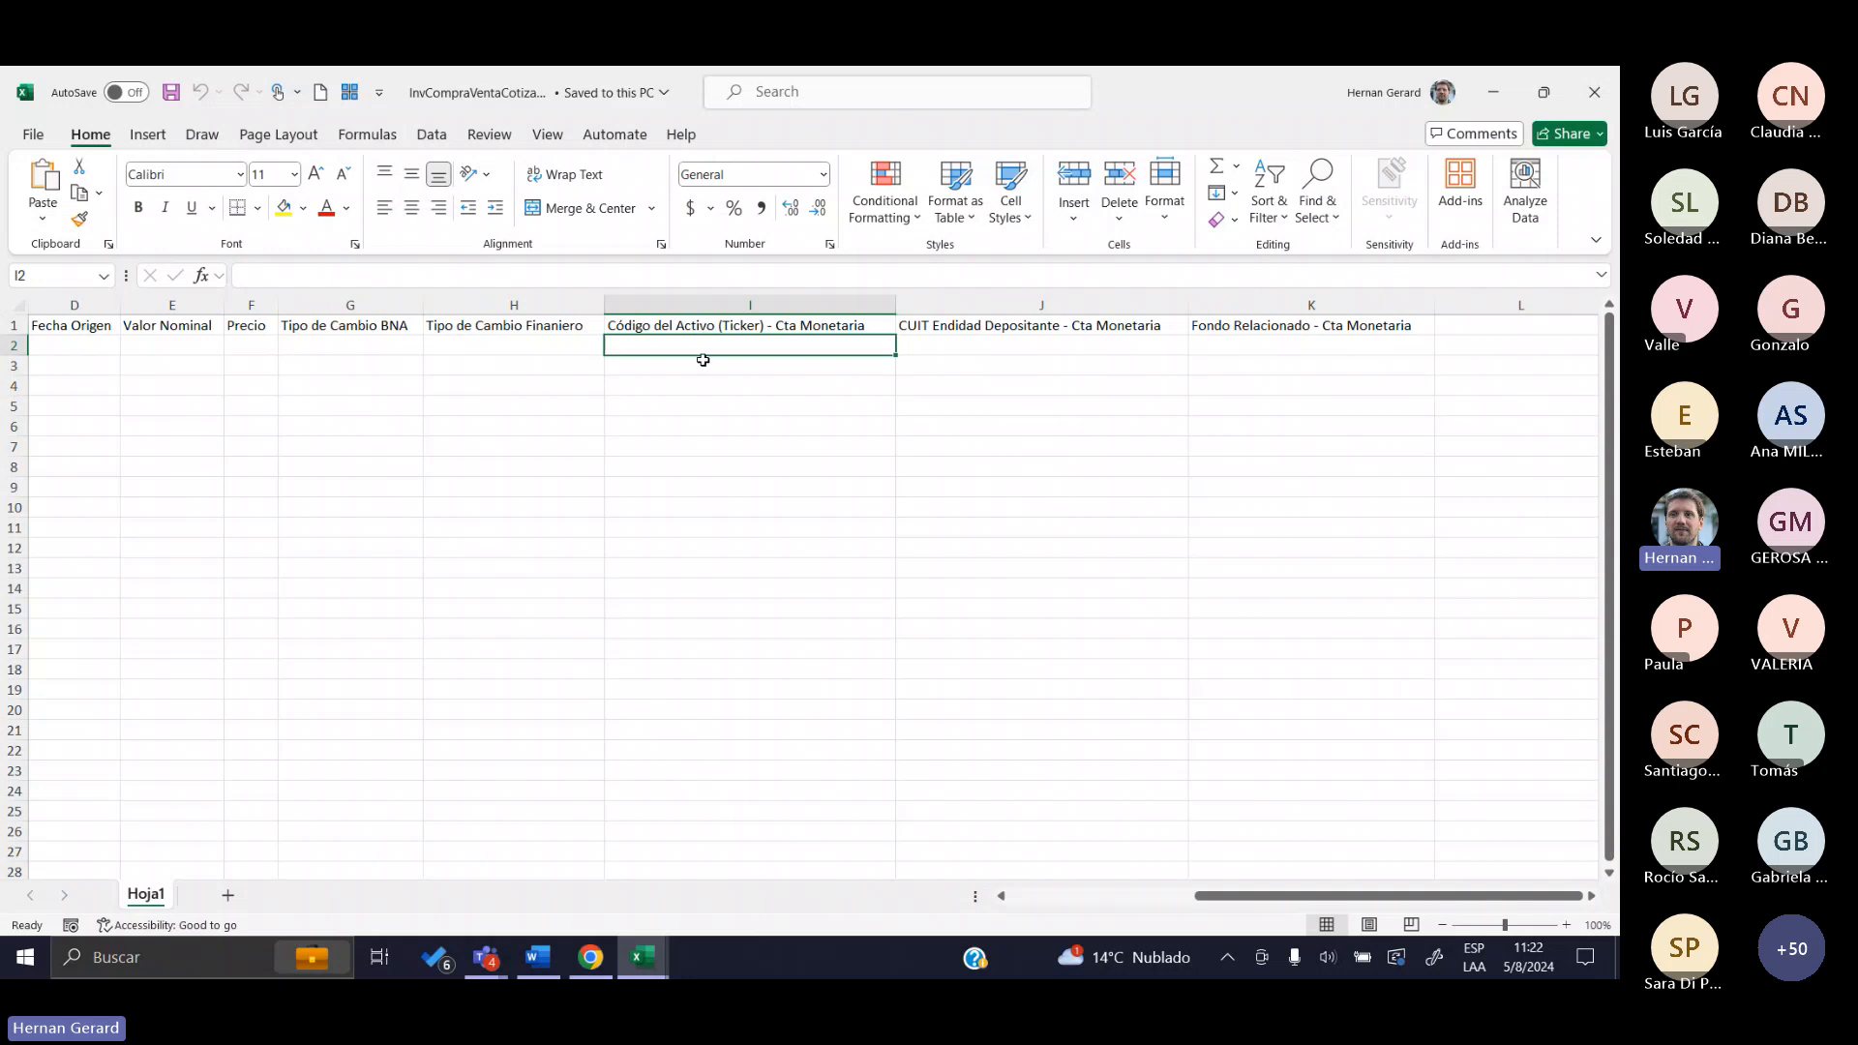
{"action": "key", "text": "Tab"}
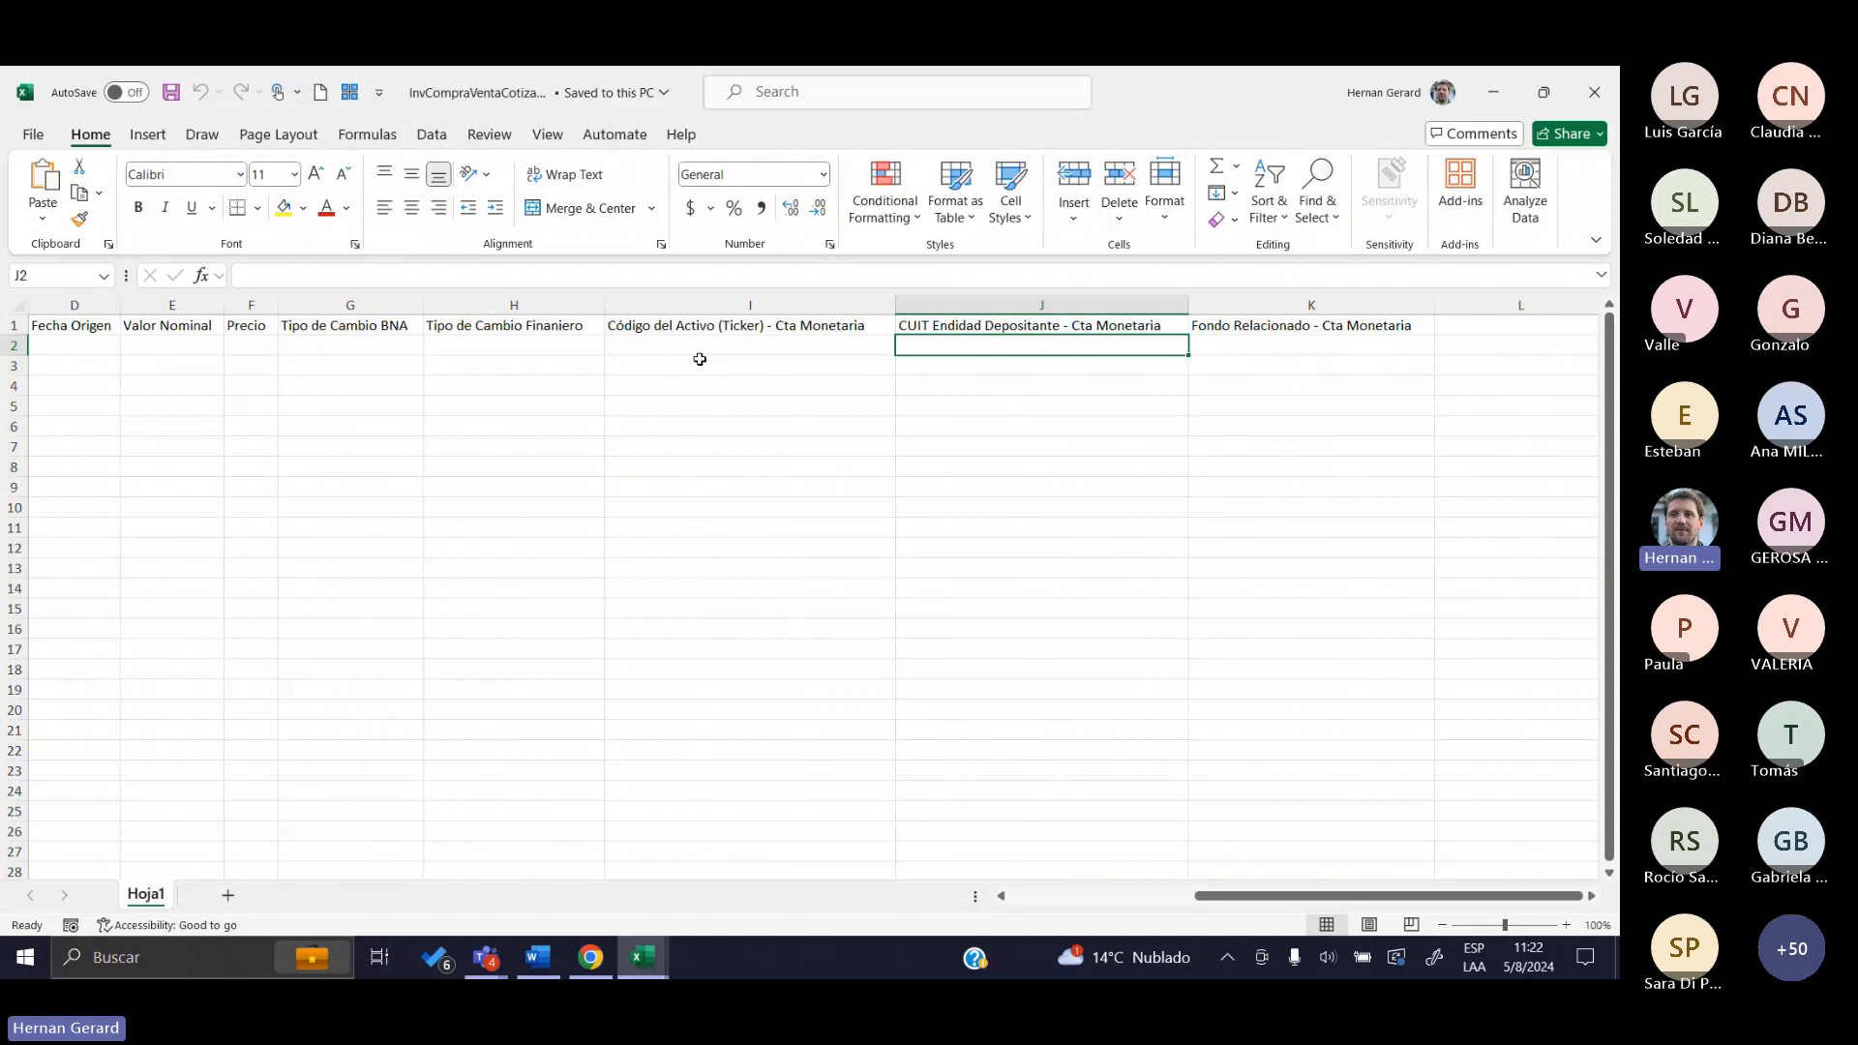
{"action": "key", "text": "Left"}
{"action": "key", "text": "Left"}
{"action": "key", "text": "Up"}
{"action": "key", "text": "Right"}
{"action": "key", "text": "Down"}
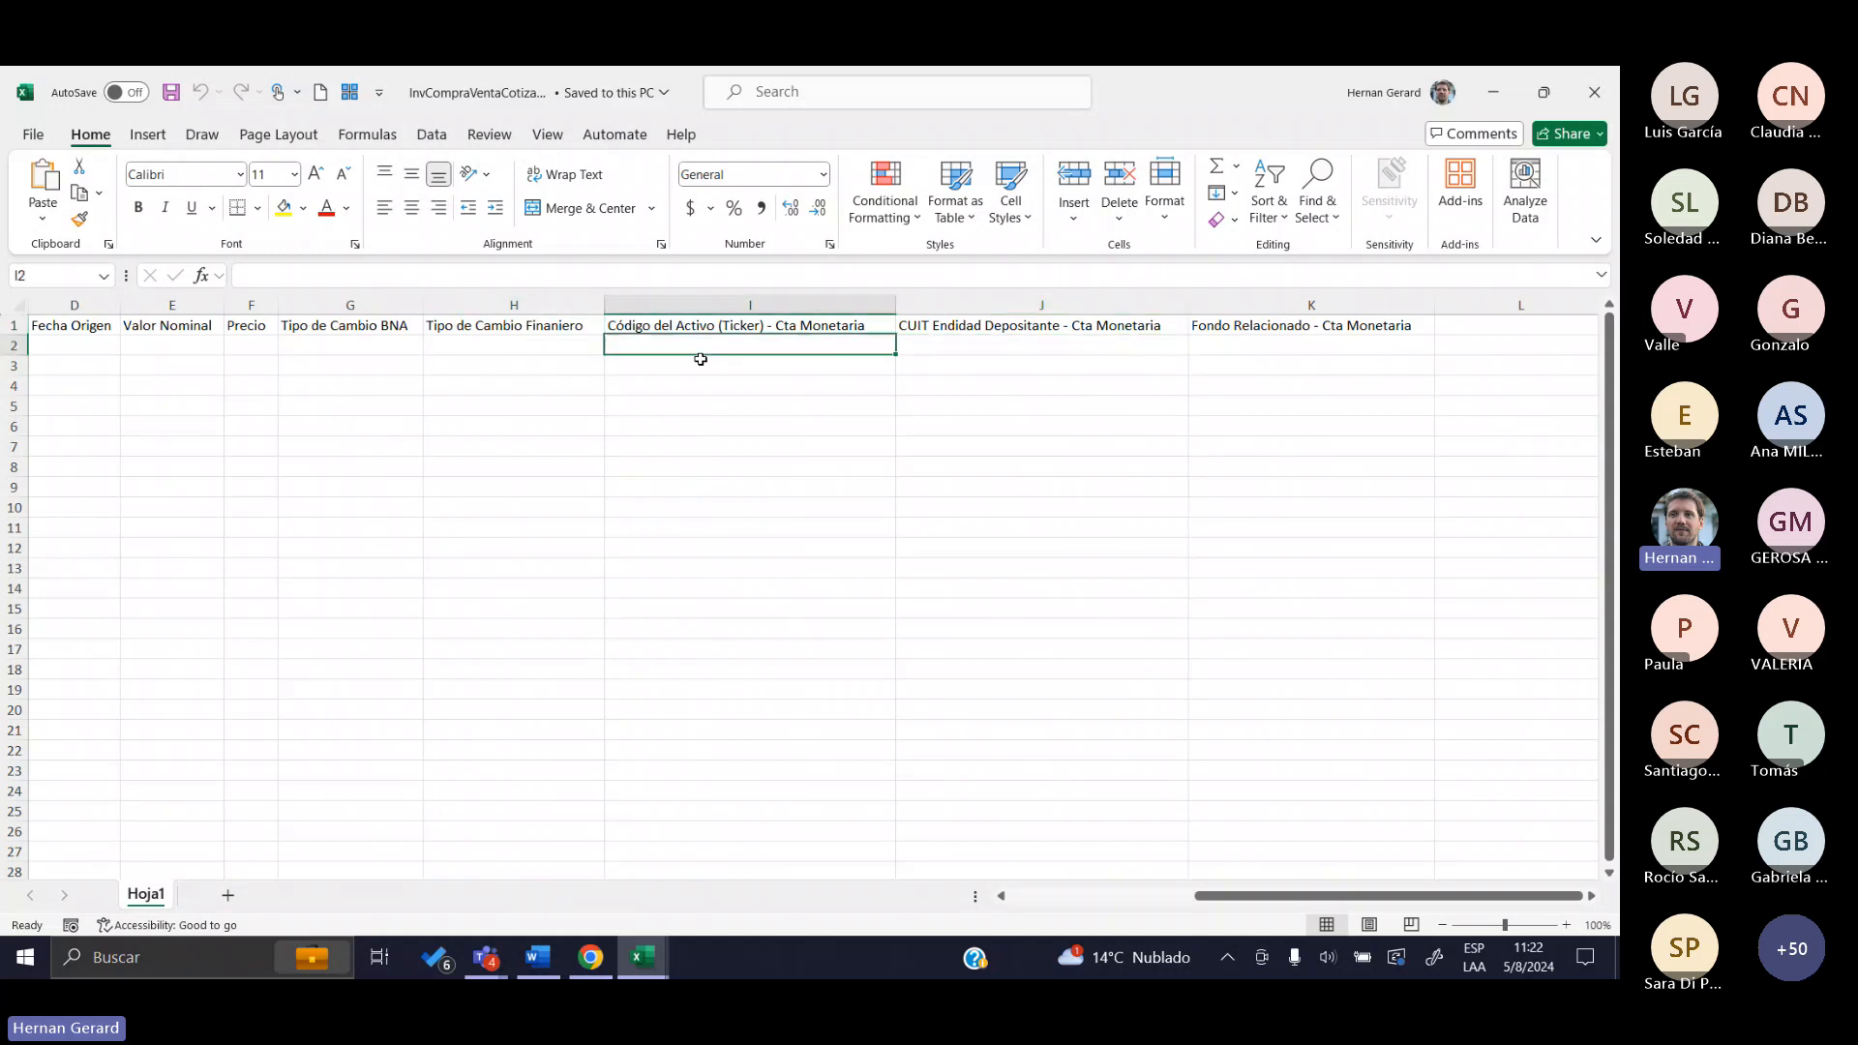
{"action": "key", "text": "Tab"}
{"action": "key", "text": "Tab"}
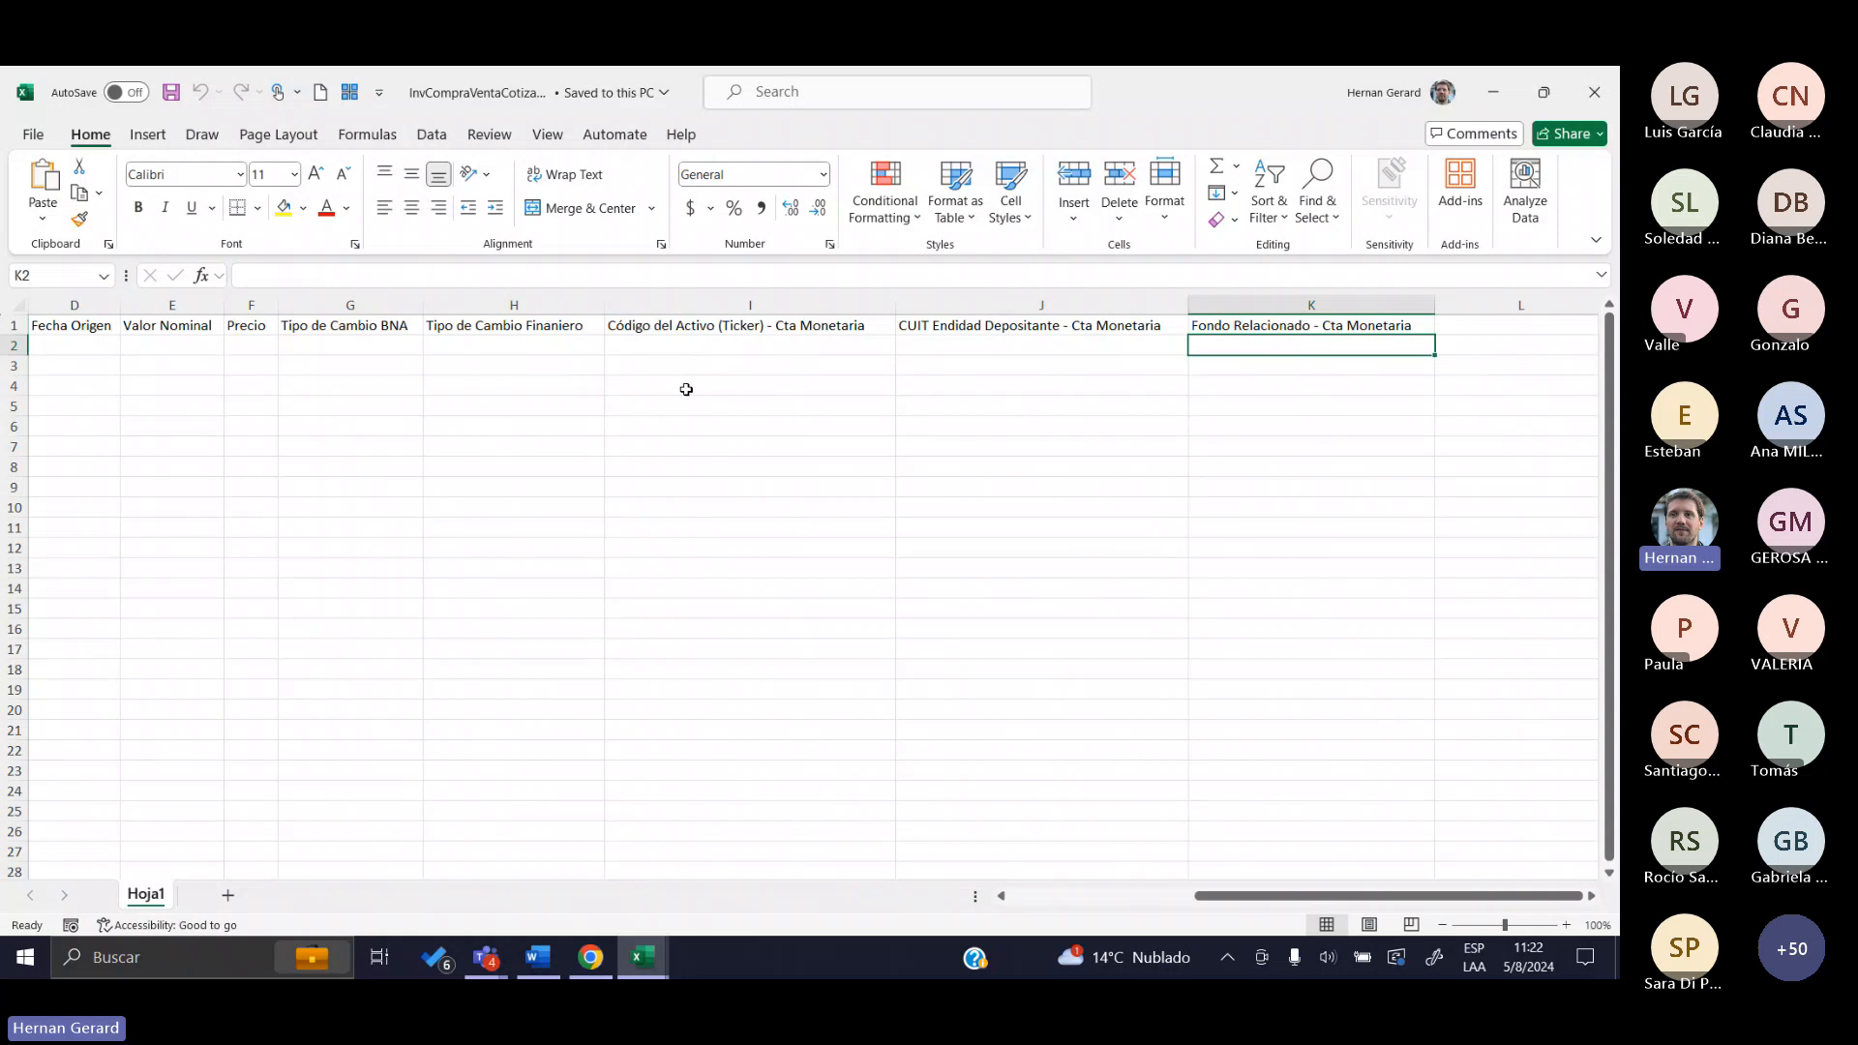
Return to the import record in Chrome and review its name and type options, keeping Operaciones de Inversión and Compra selected
{"action": "left_click", "coordinate": [591, 958]}
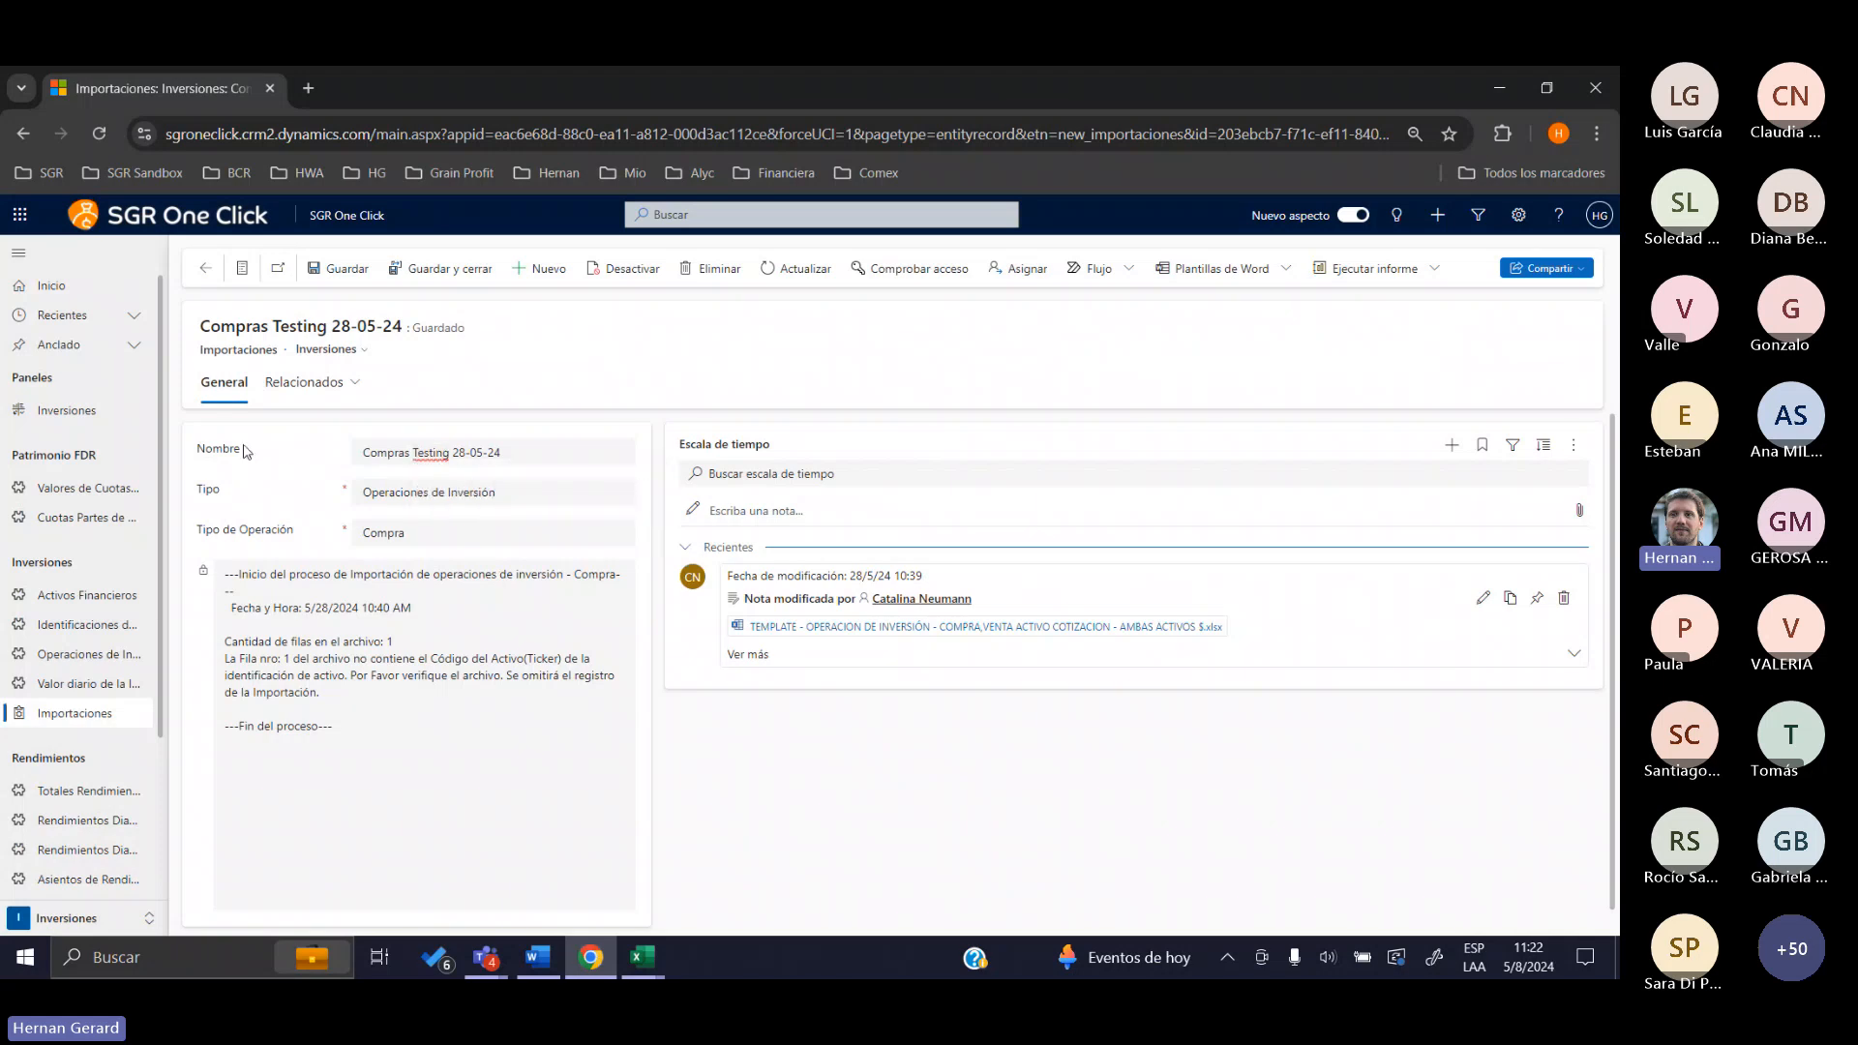
{"action": "left_click_drag", "start_coordinate": [244, 451], "coordinate": [201, 453]}
{"action": "left_click_drag", "start_coordinate": [496, 452], "coordinate": [362, 460]}
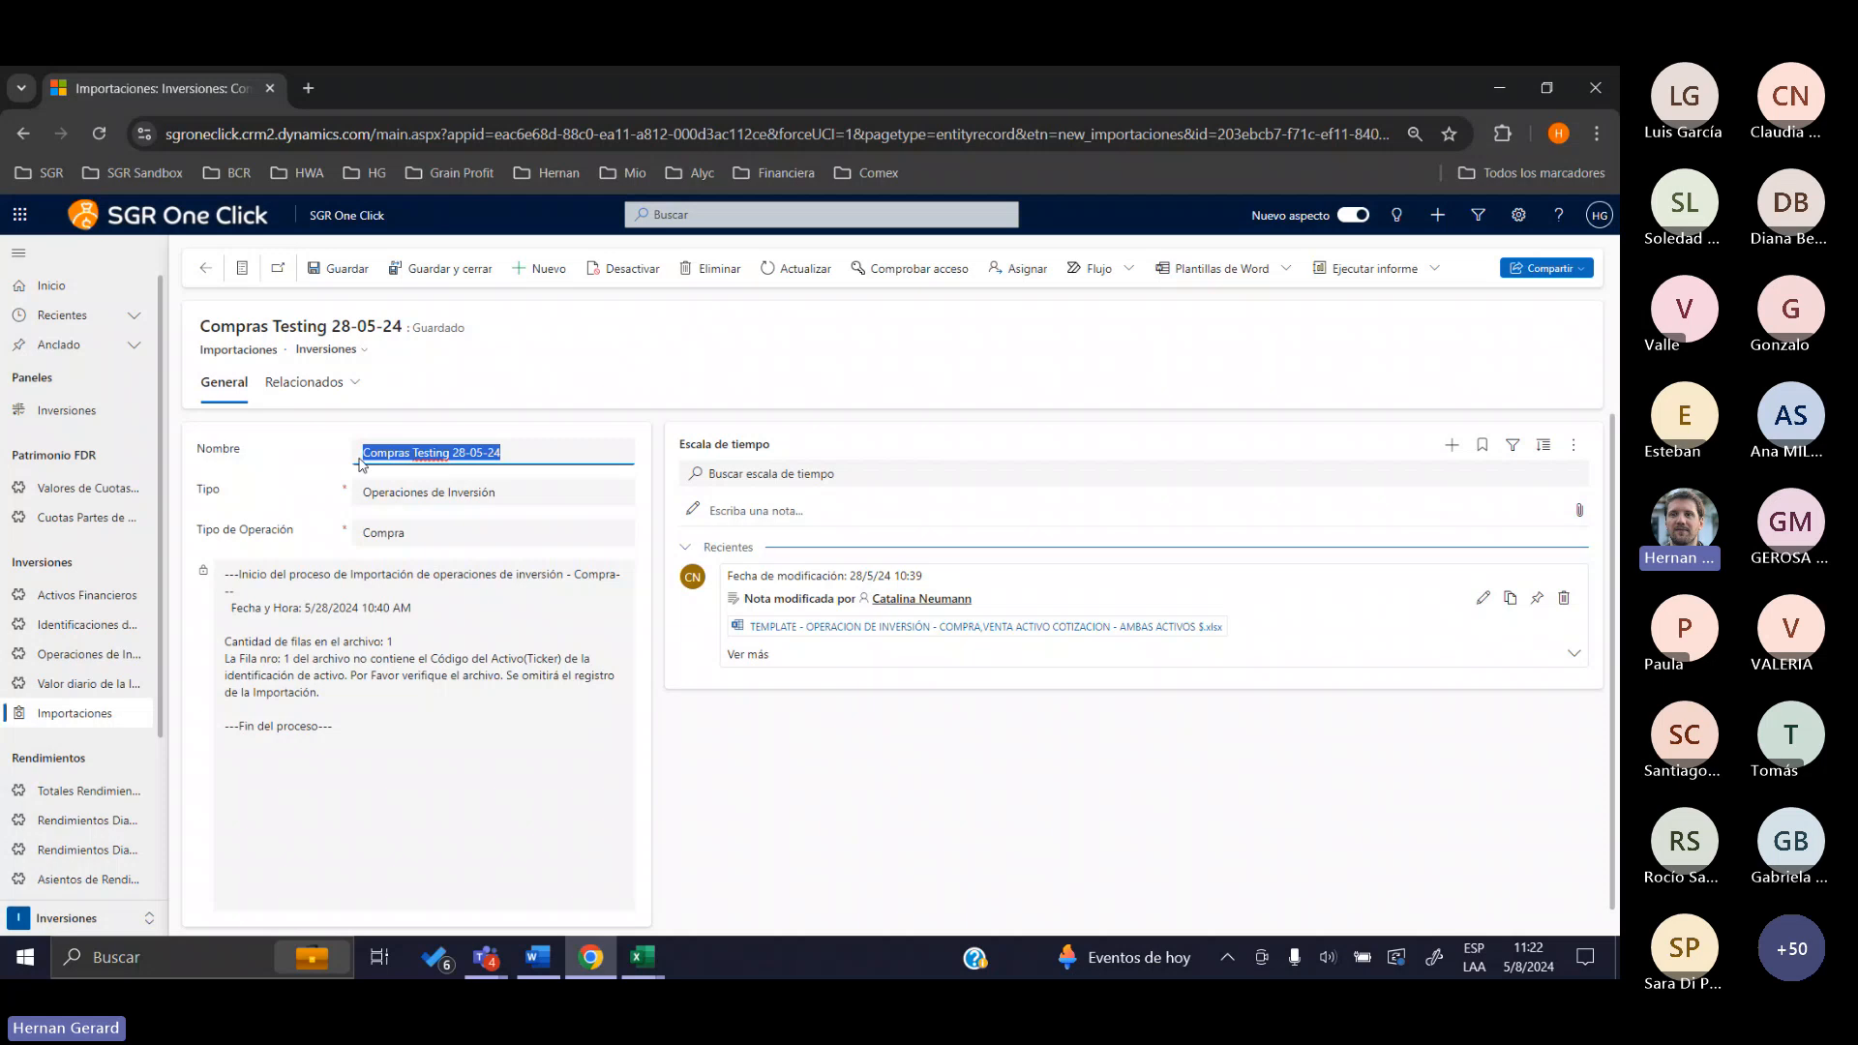
{"action": "left_click", "coordinate": [384, 499]}
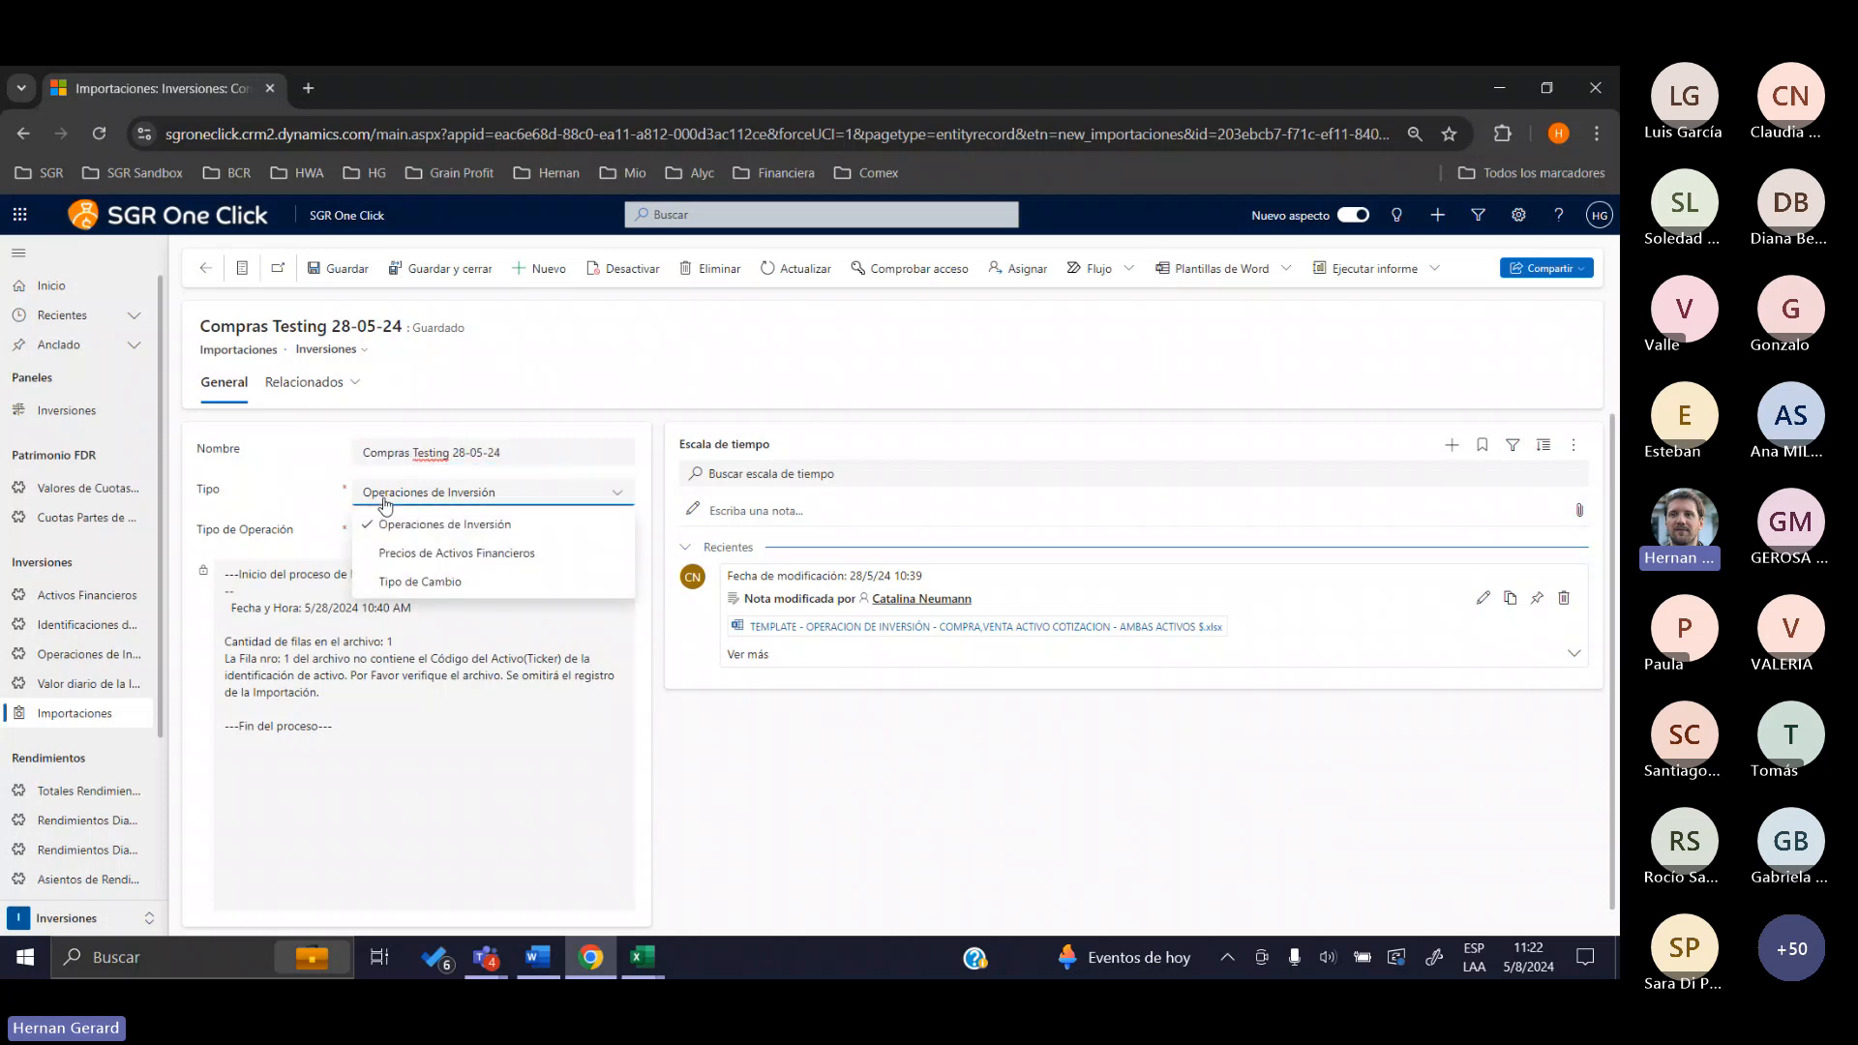
{"action": "left_click", "coordinate": [383, 528]}
{"action": "left_click", "coordinate": [324, 506]}
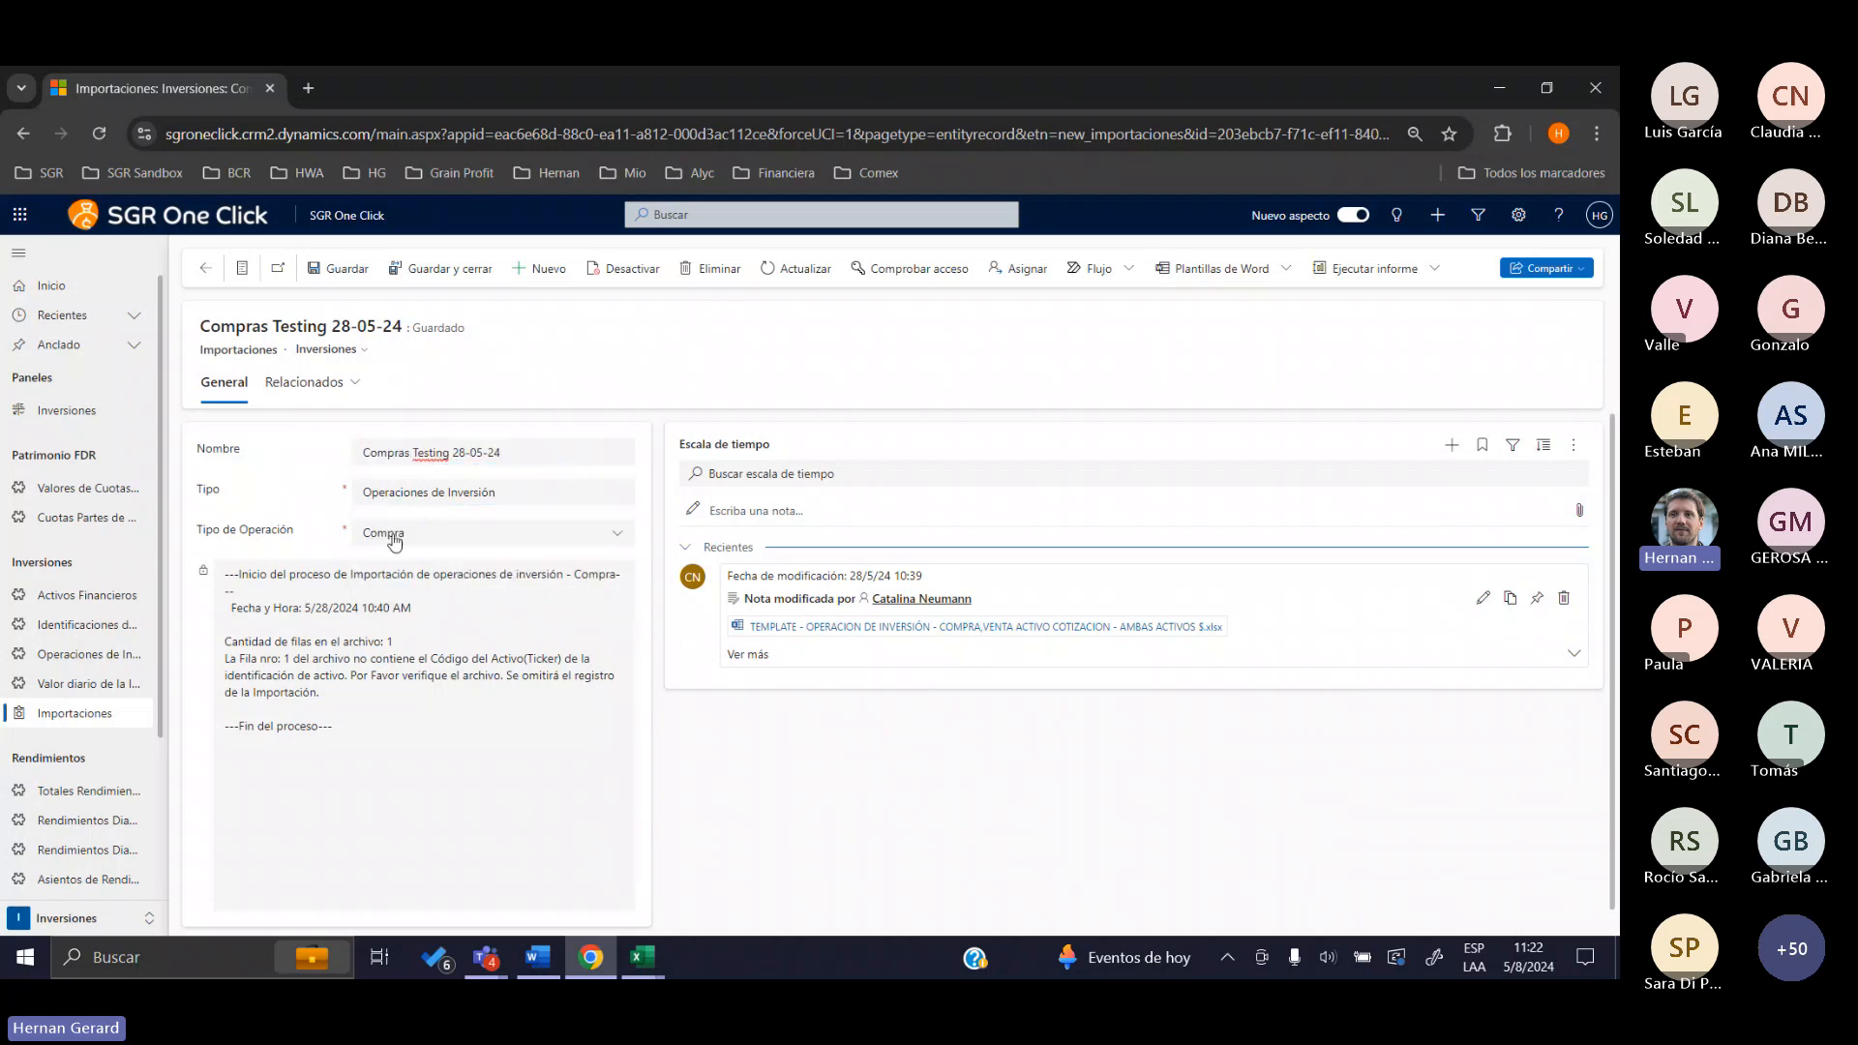
{"action": "left_click", "coordinate": [394, 540]}
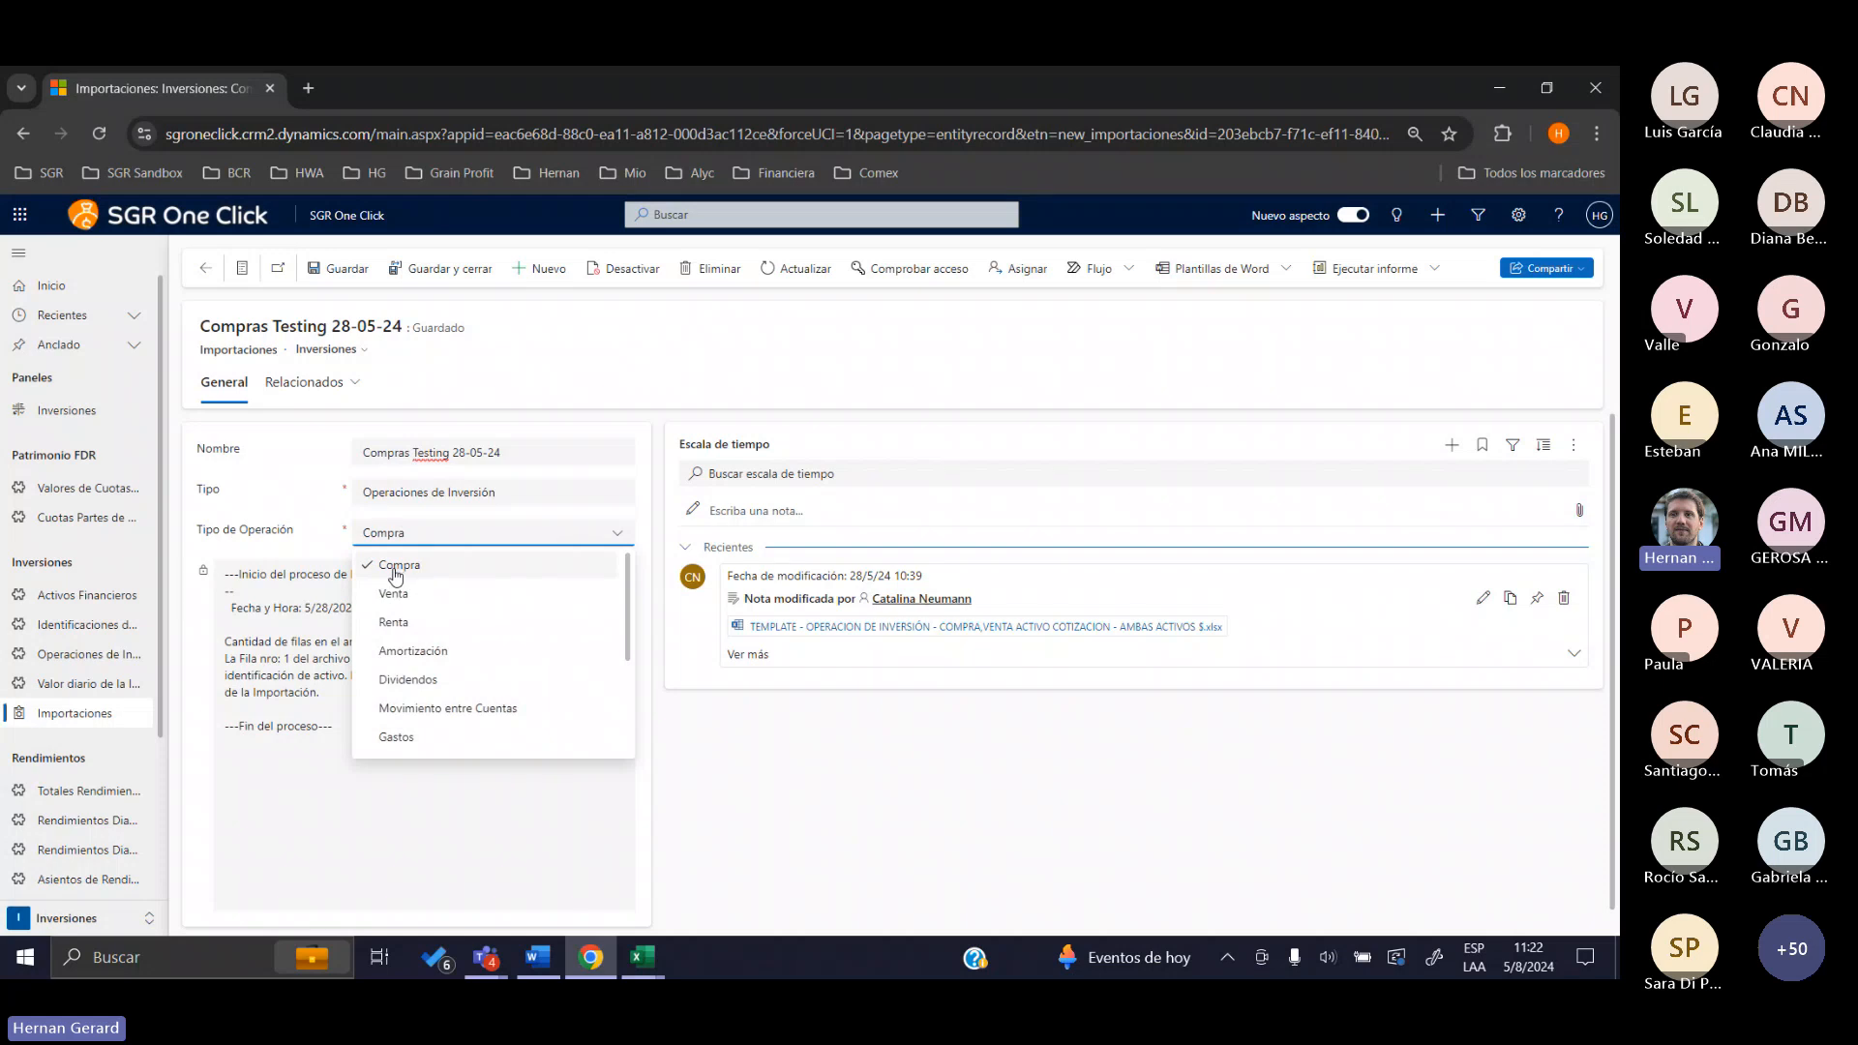
{"action": "left_click", "coordinate": [396, 575]}
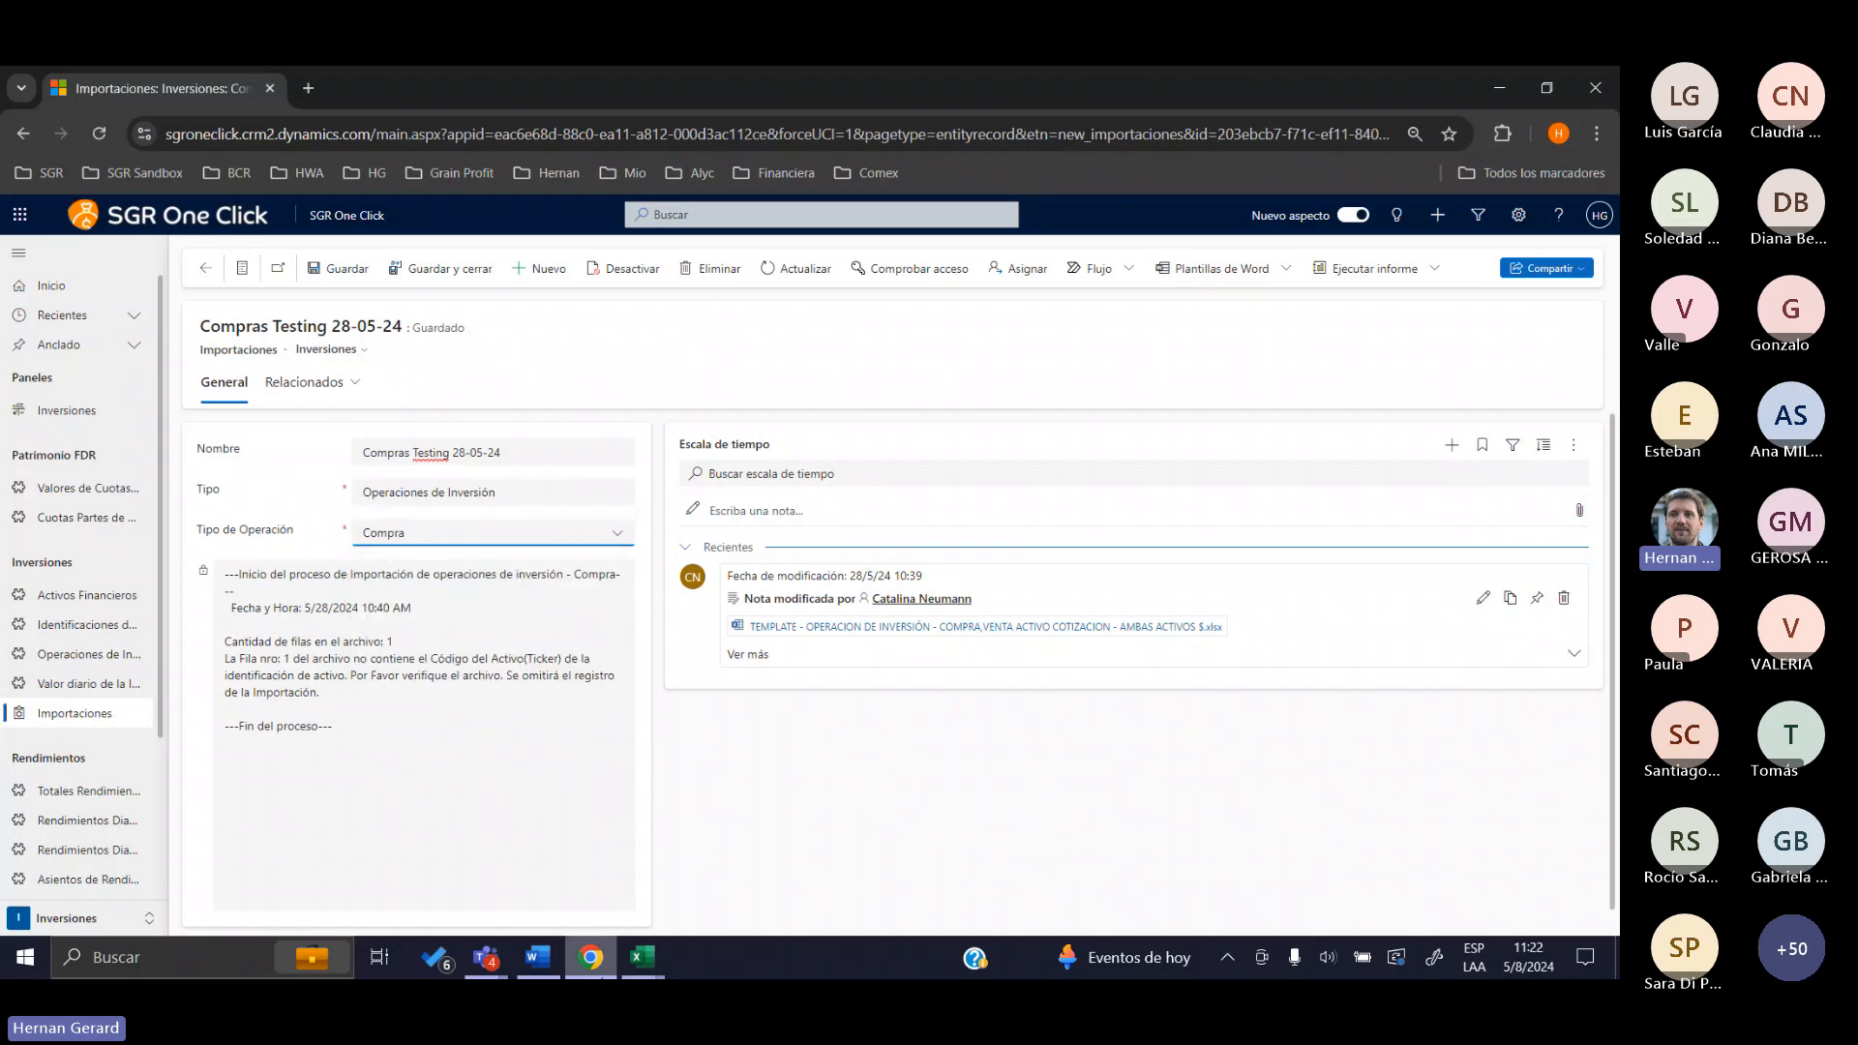
Check the Excel template once more, return to the import record in Chrome and highlight its process log
{"action": "left_click", "coordinate": [640, 949]}
{"action": "left_click", "coordinate": [528, 857]}
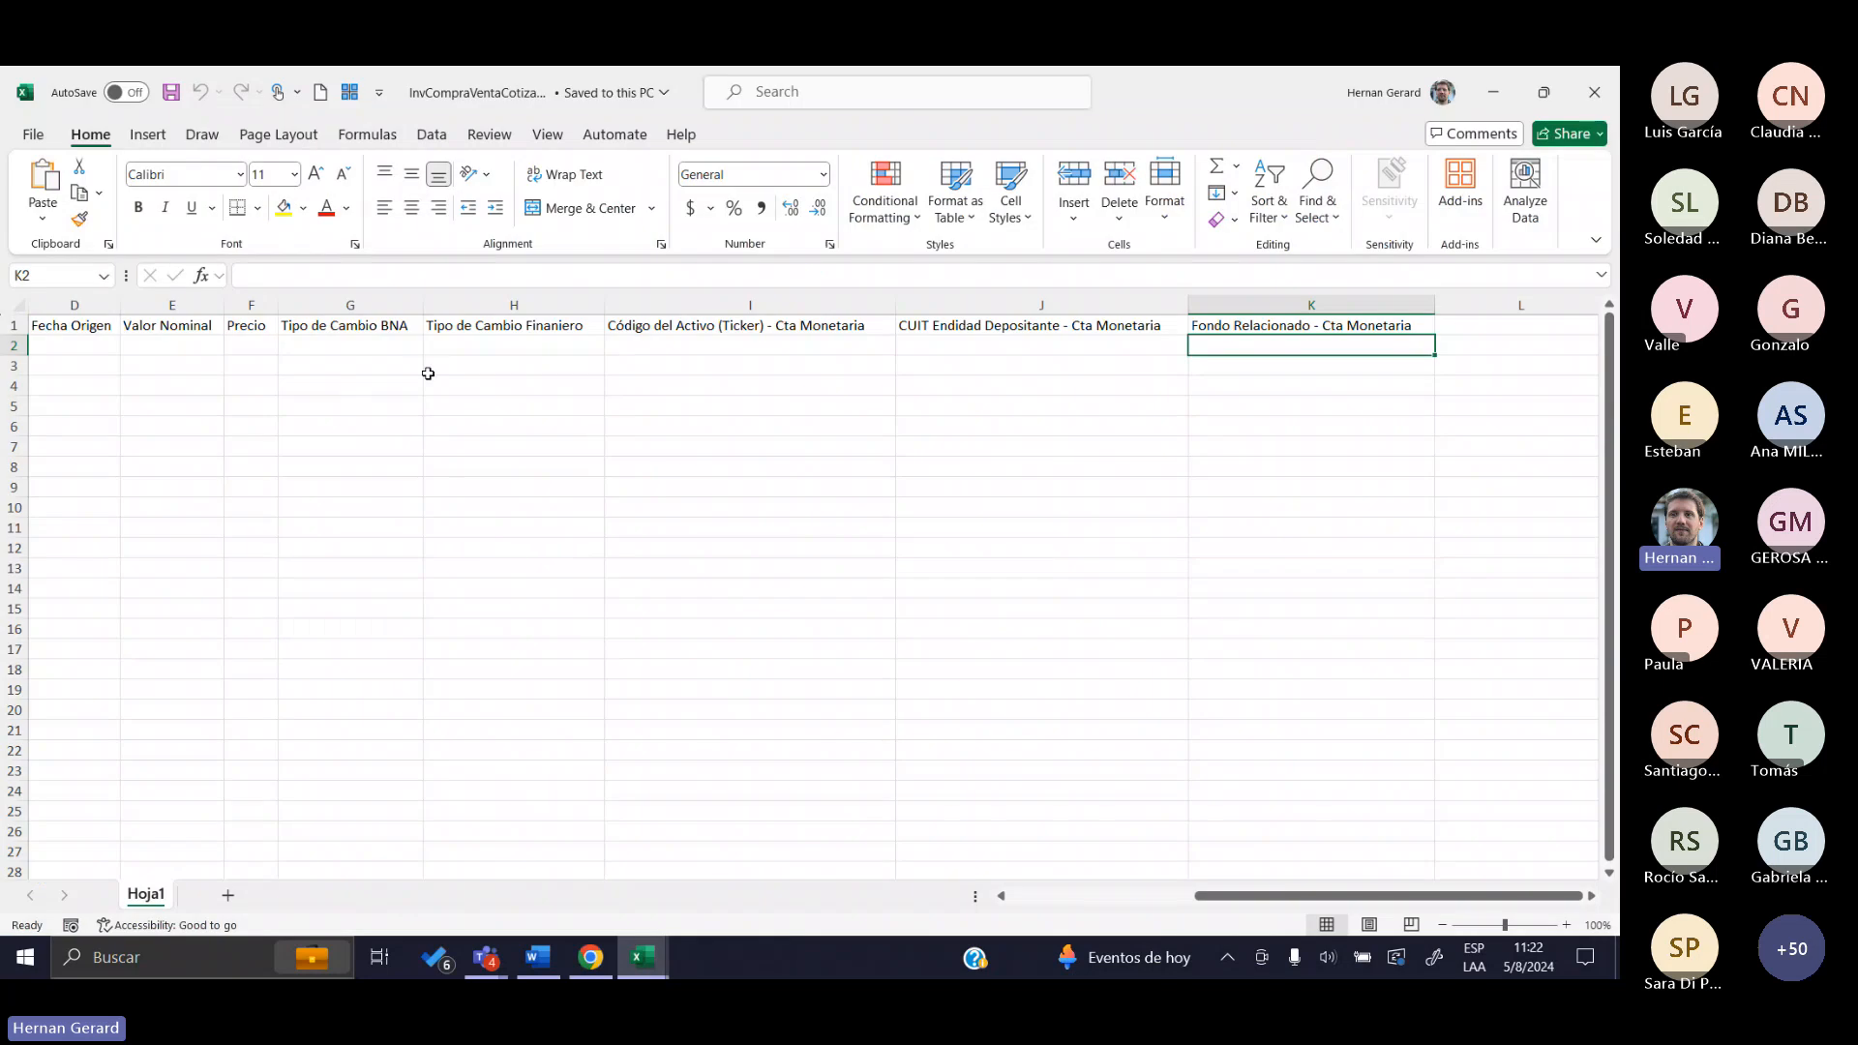
{"action": "key", "text": "alt+Tab"}
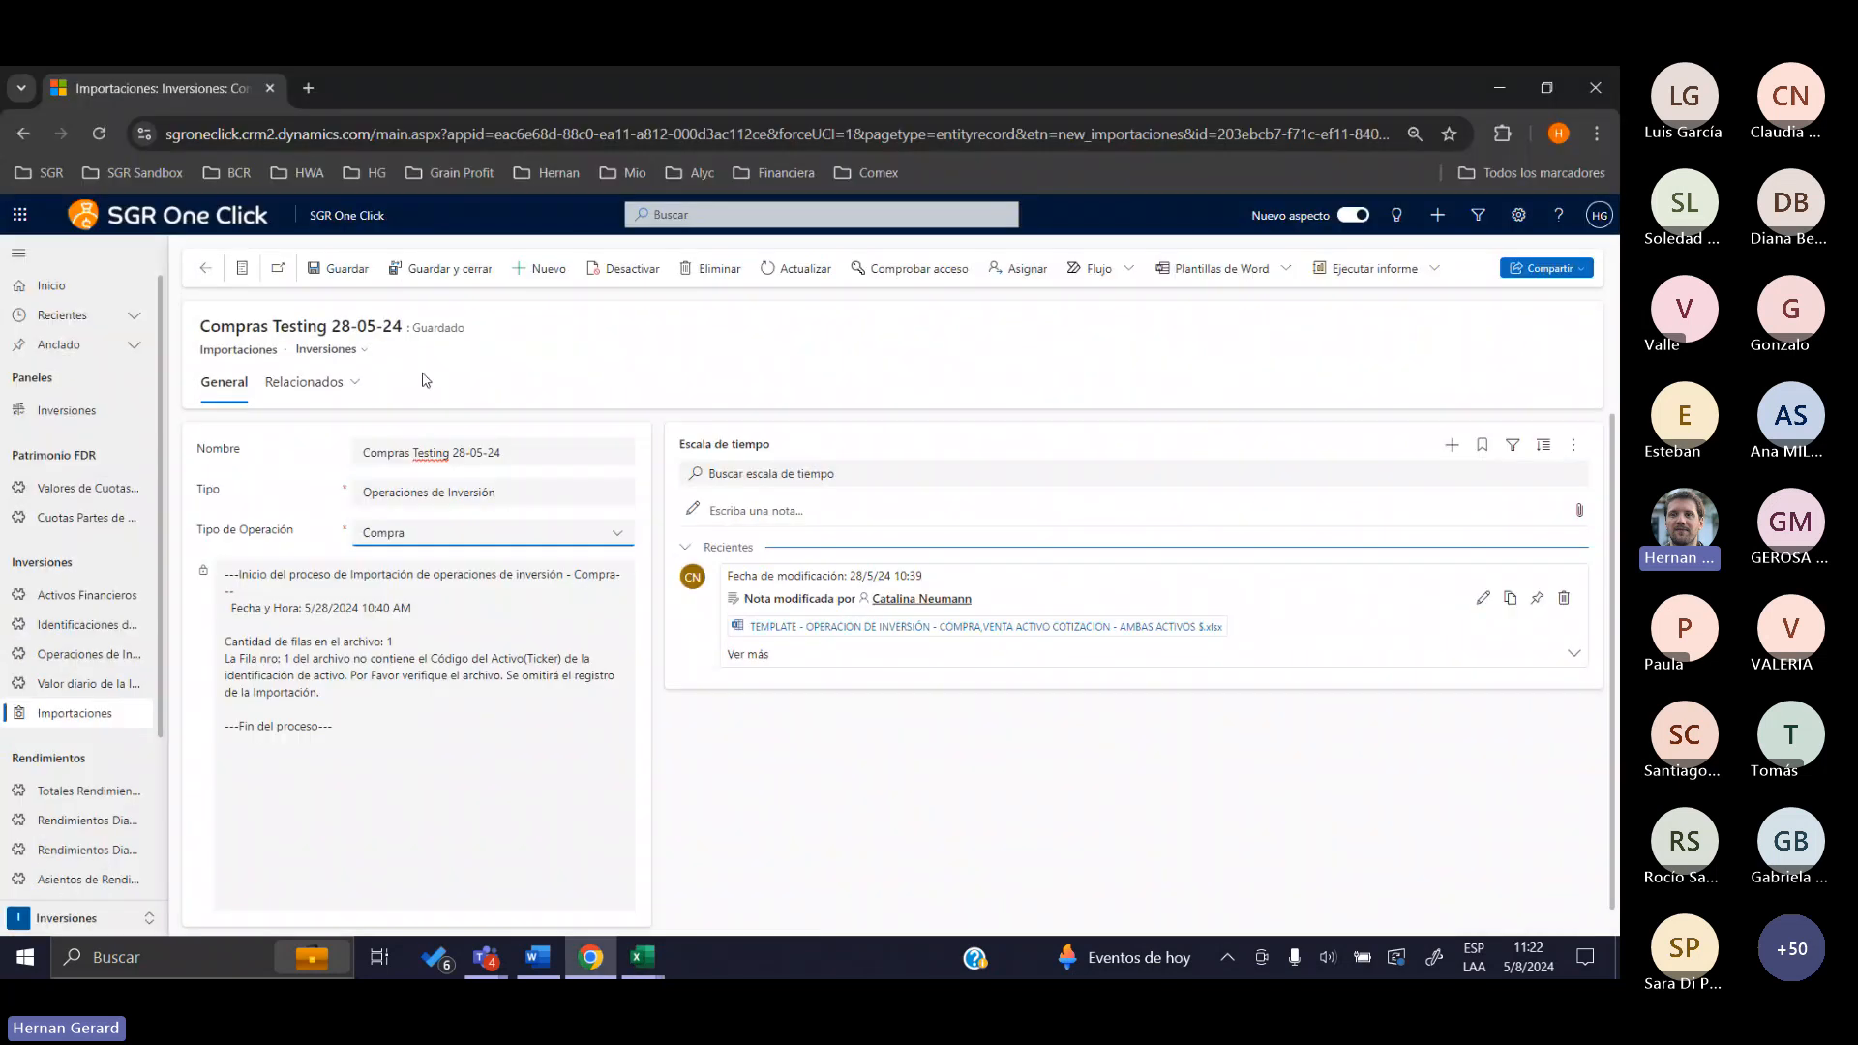
{"action": "left_click_drag", "start_coordinate": [347, 737], "coordinate": [225, 574]}
{"action": "left_click", "coordinate": [300, 681]}
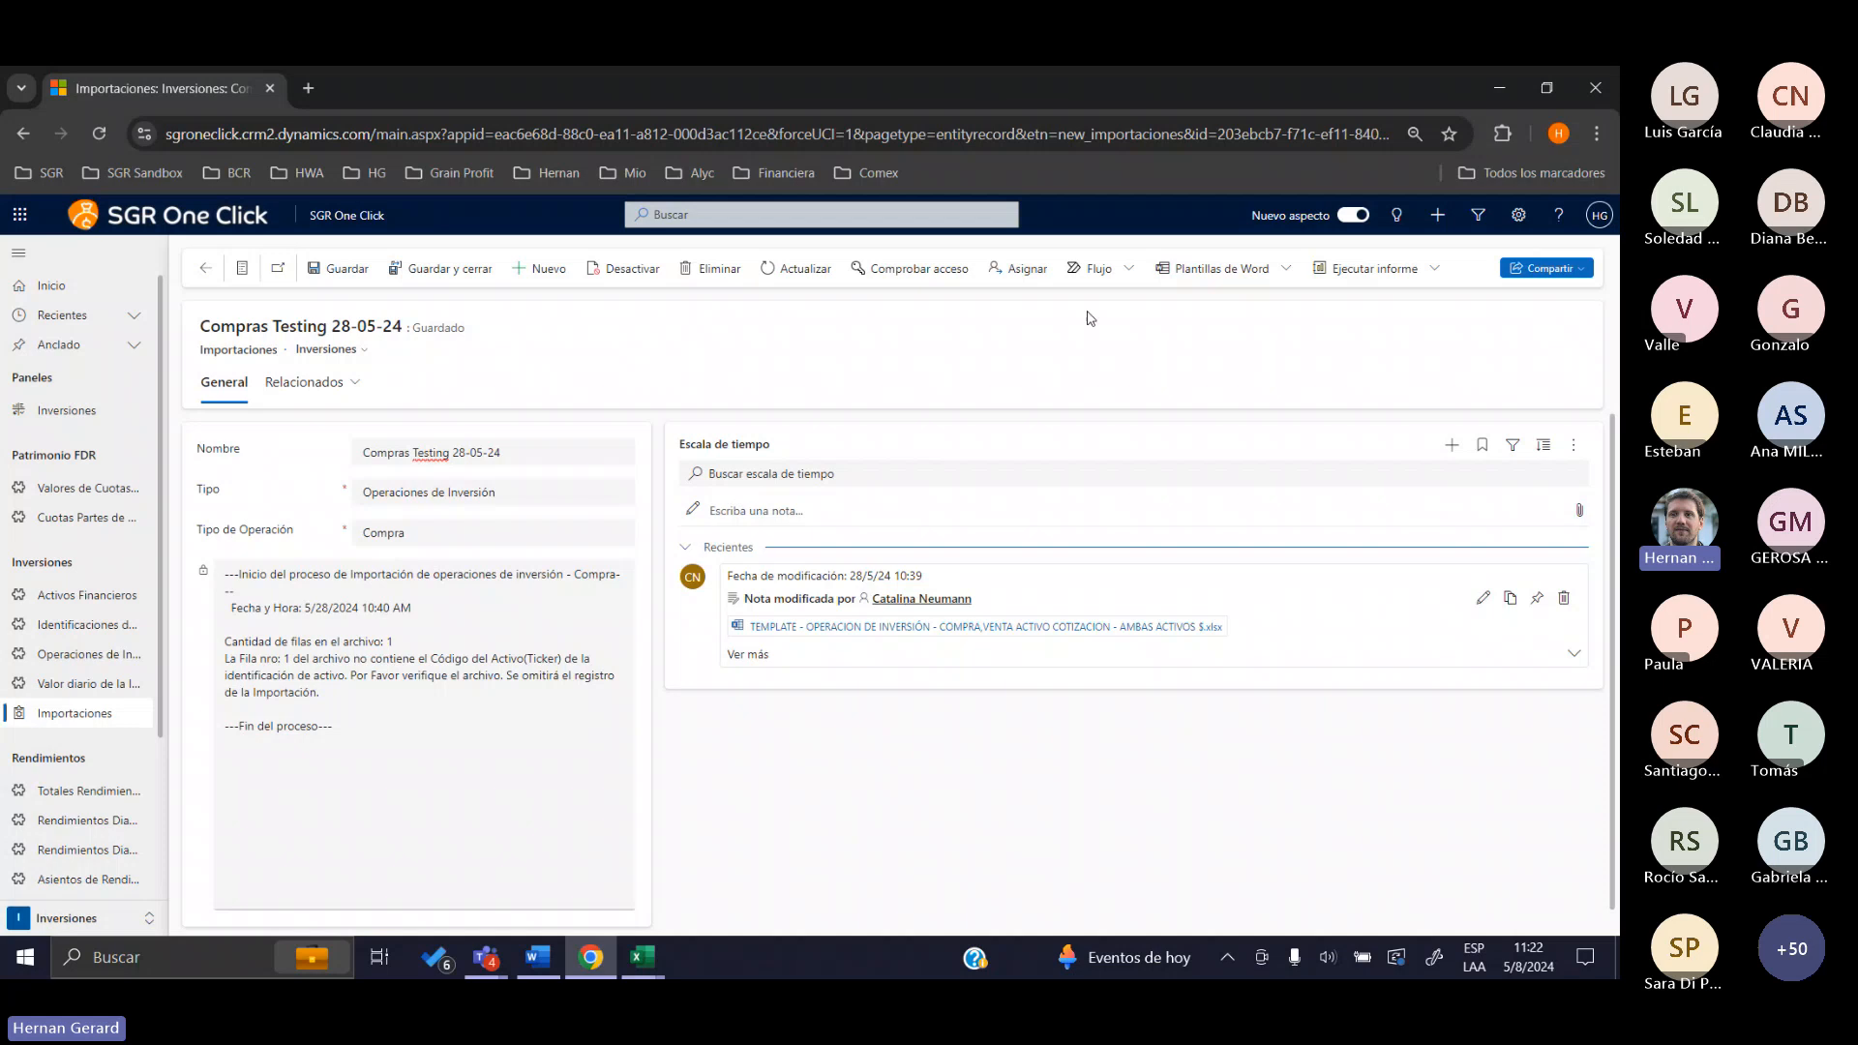
Show the import's Procesar adjunto workflow option without running it, and go over the process log text
{"action": "left_click", "coordinate": [1113, 278]}
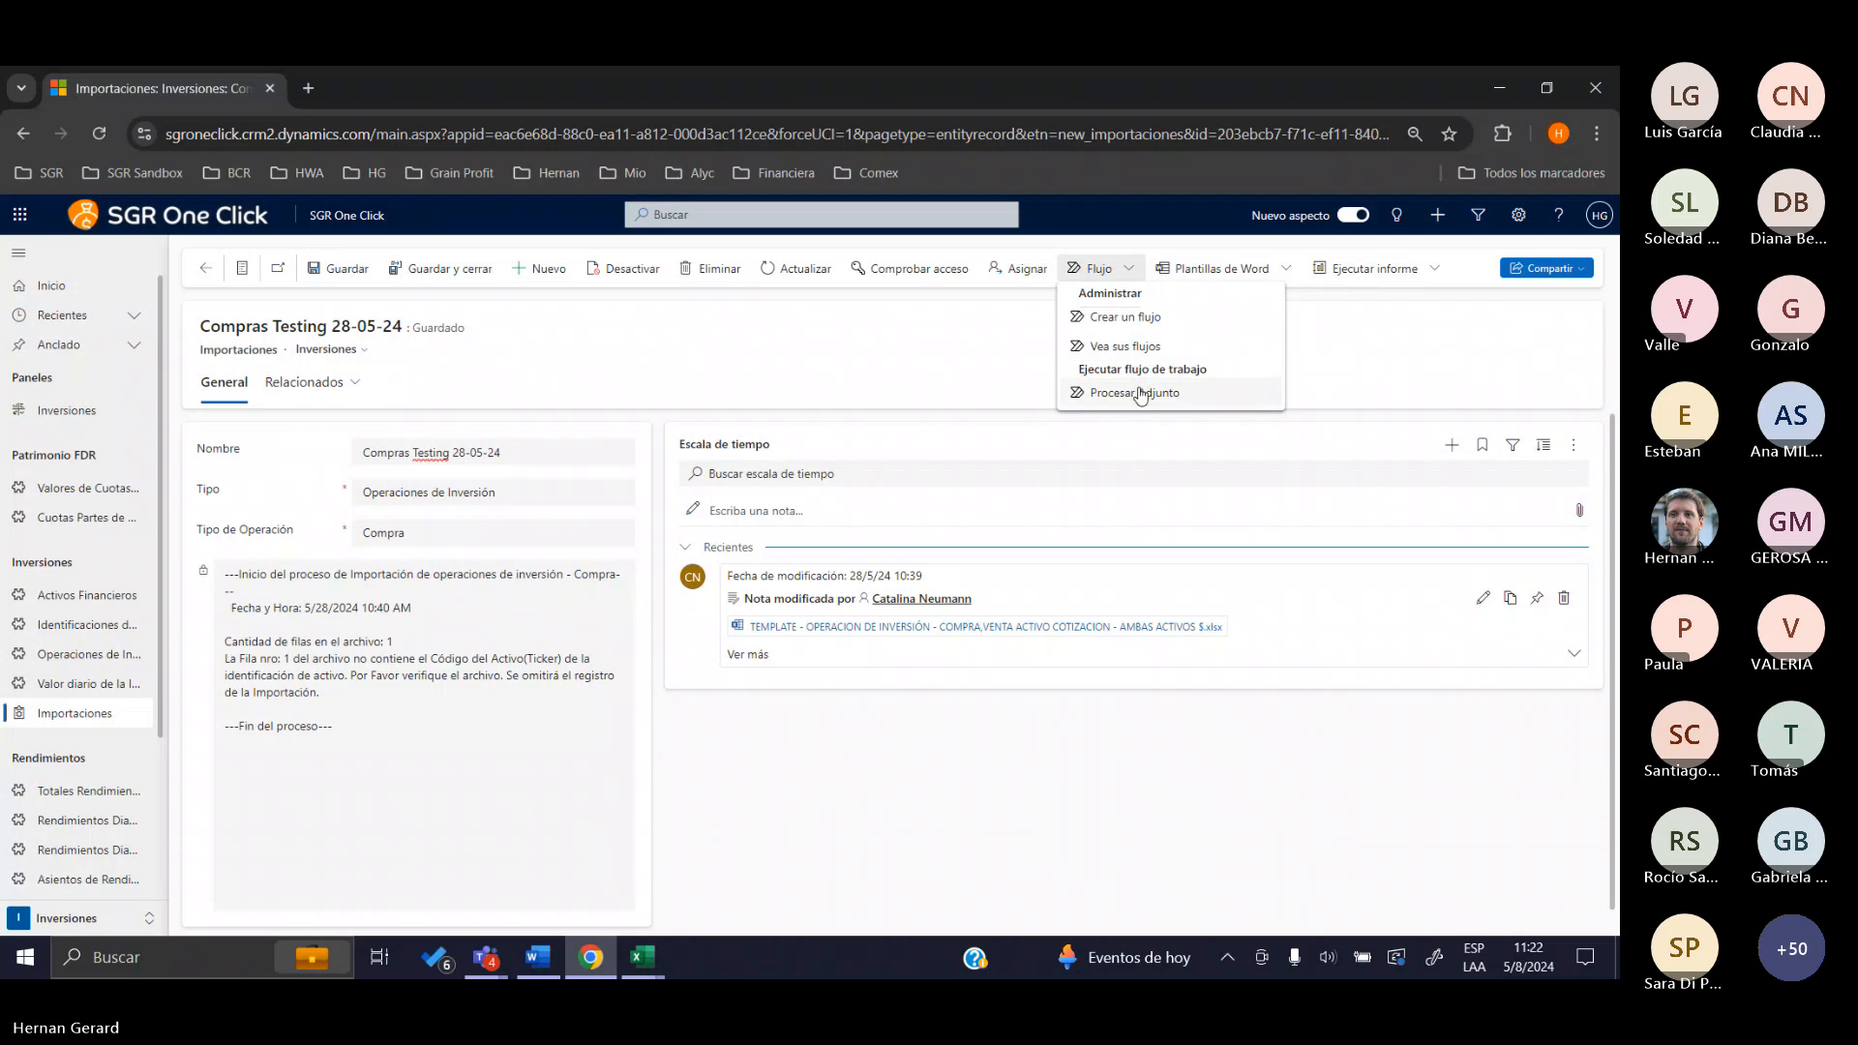
{"action": "left_click", "coordinate": [738, 368]}
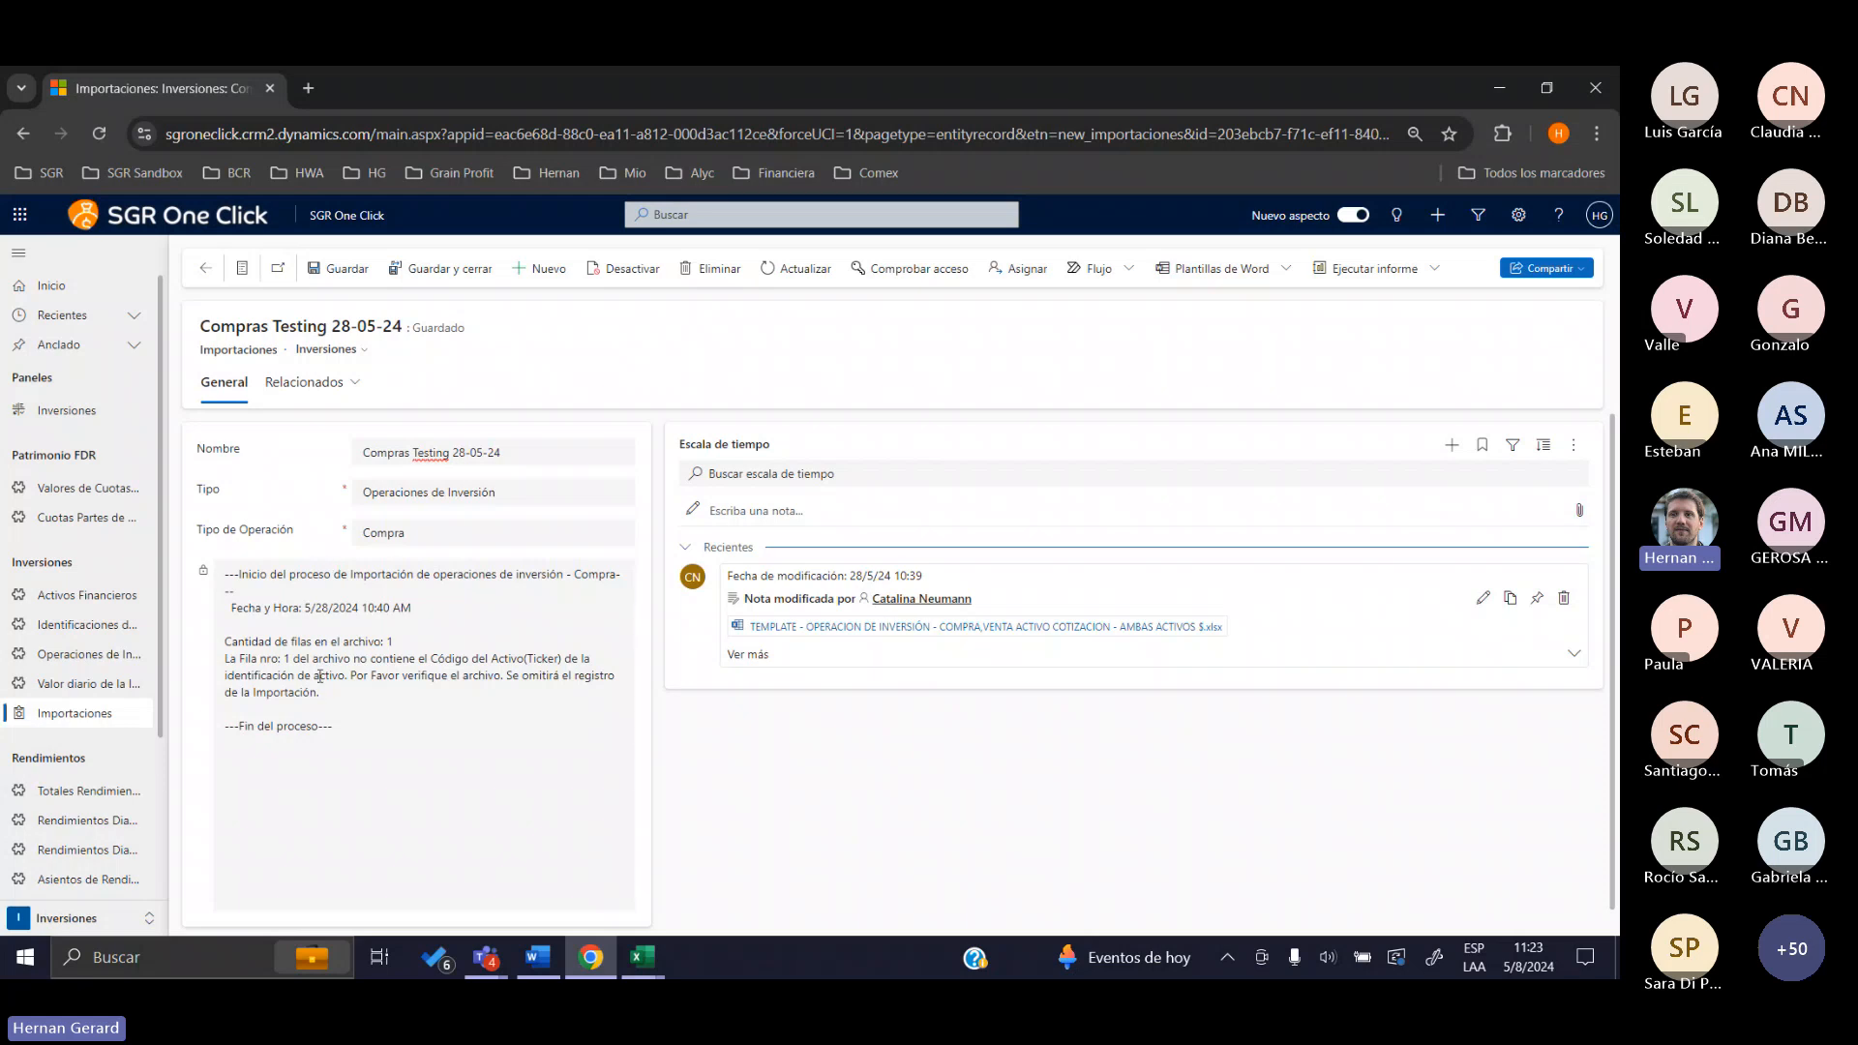
{"action": "left_click_drag", "start_coordinate": [321, 693], "coordinate": [226, 573]}
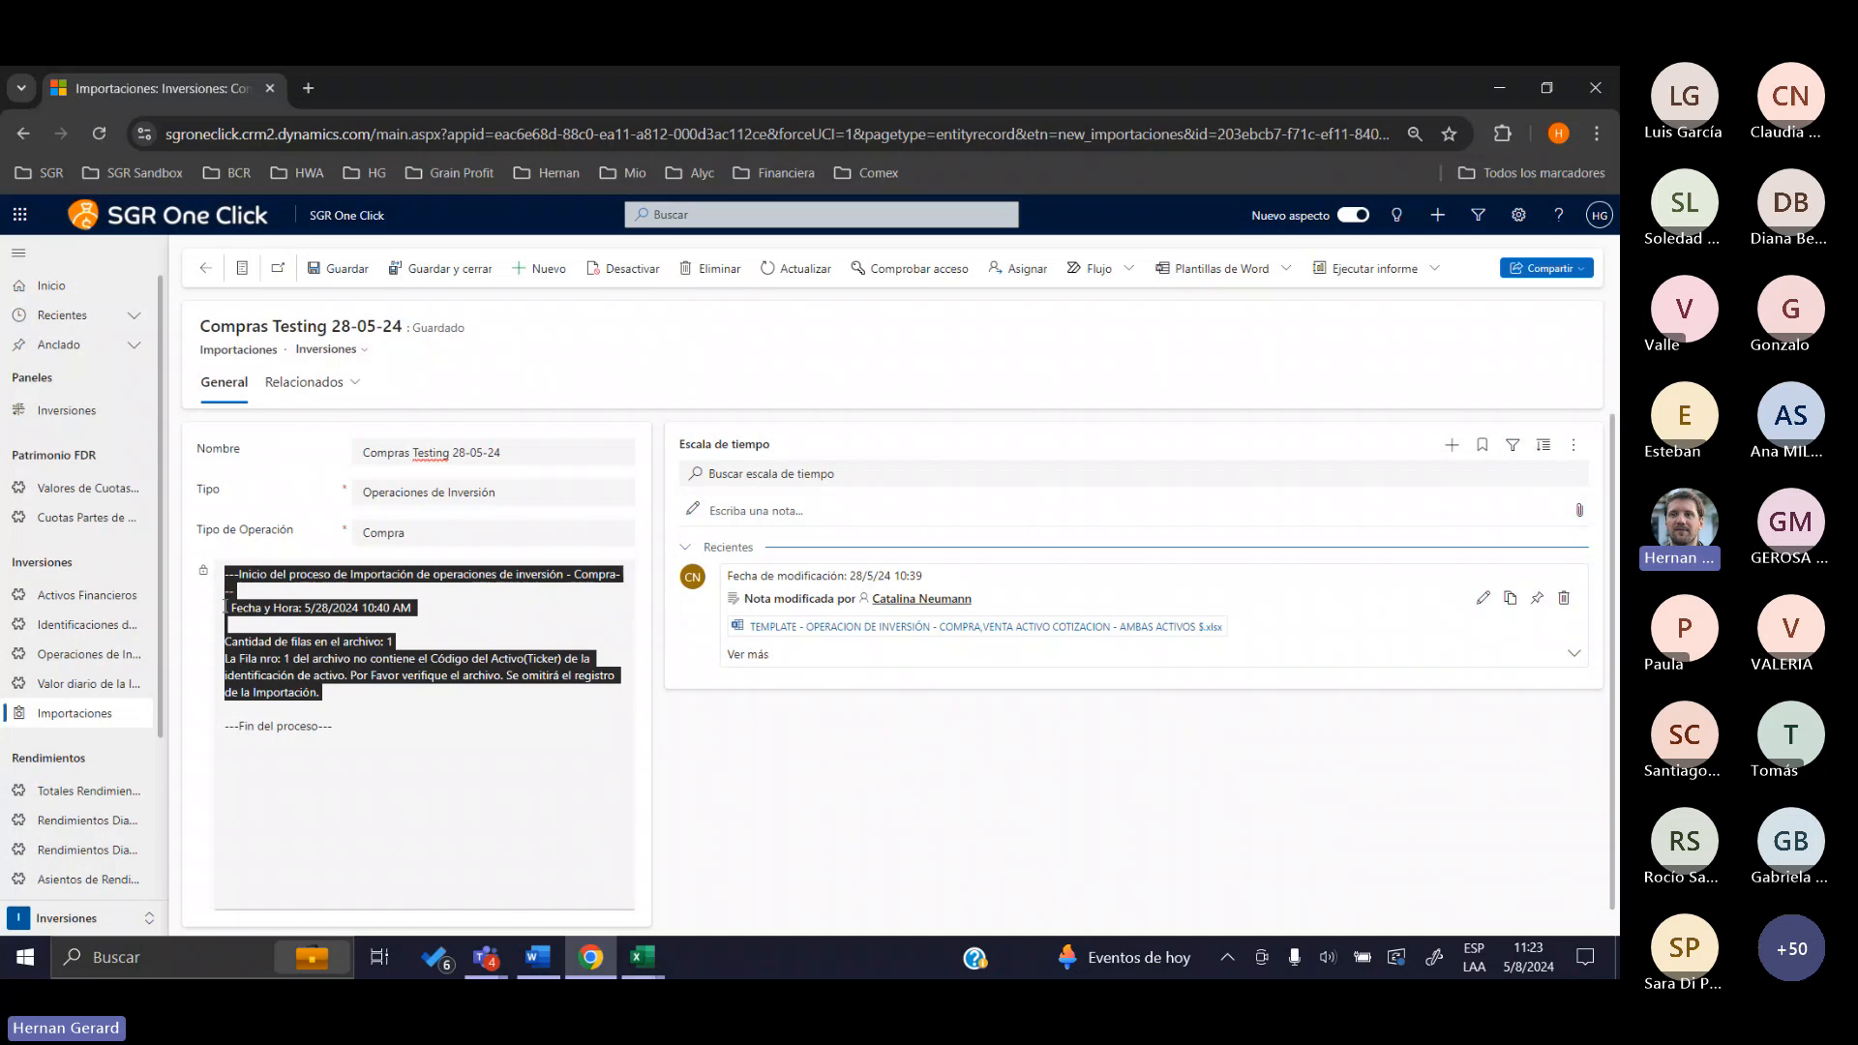
{"action": "left_click", "coordinate": [246, 605]}
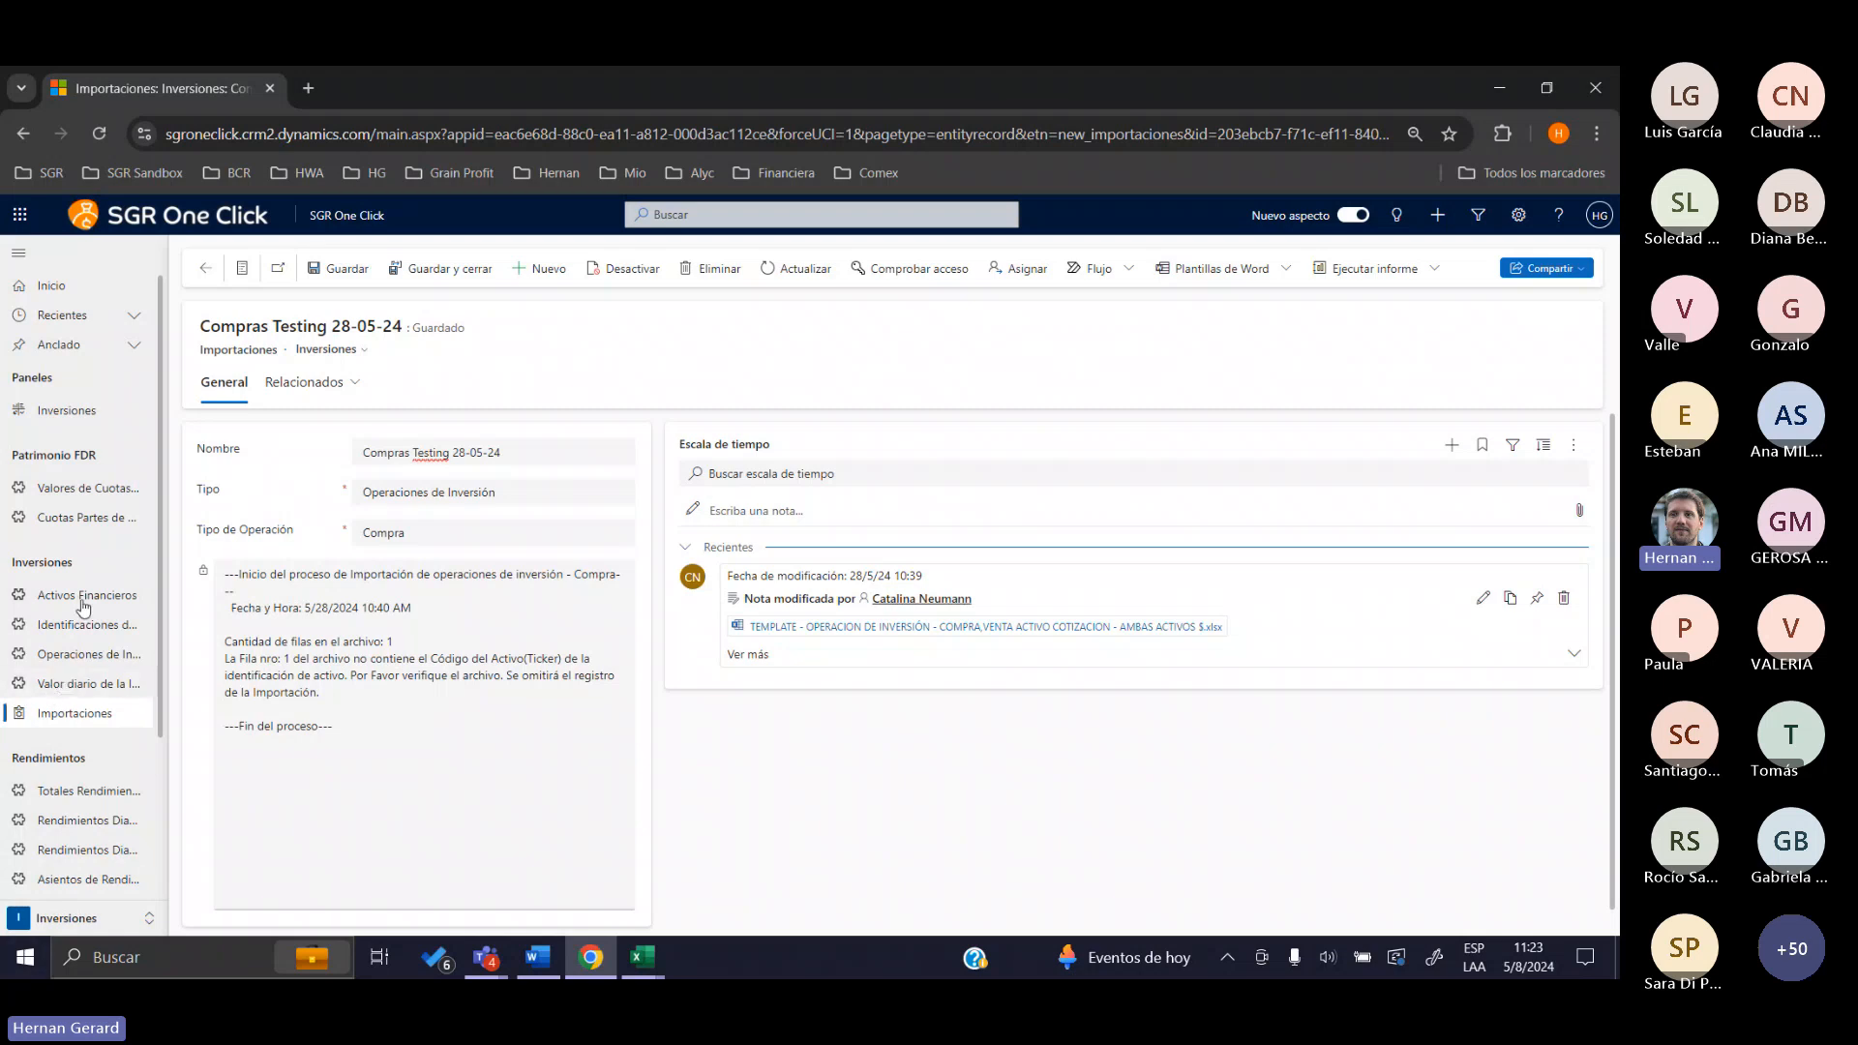
Open a new Identificación de Activo form and list the available depositary entities for Entidad Depositante
{"action": "left_click", "coordinate": [86, 631]}
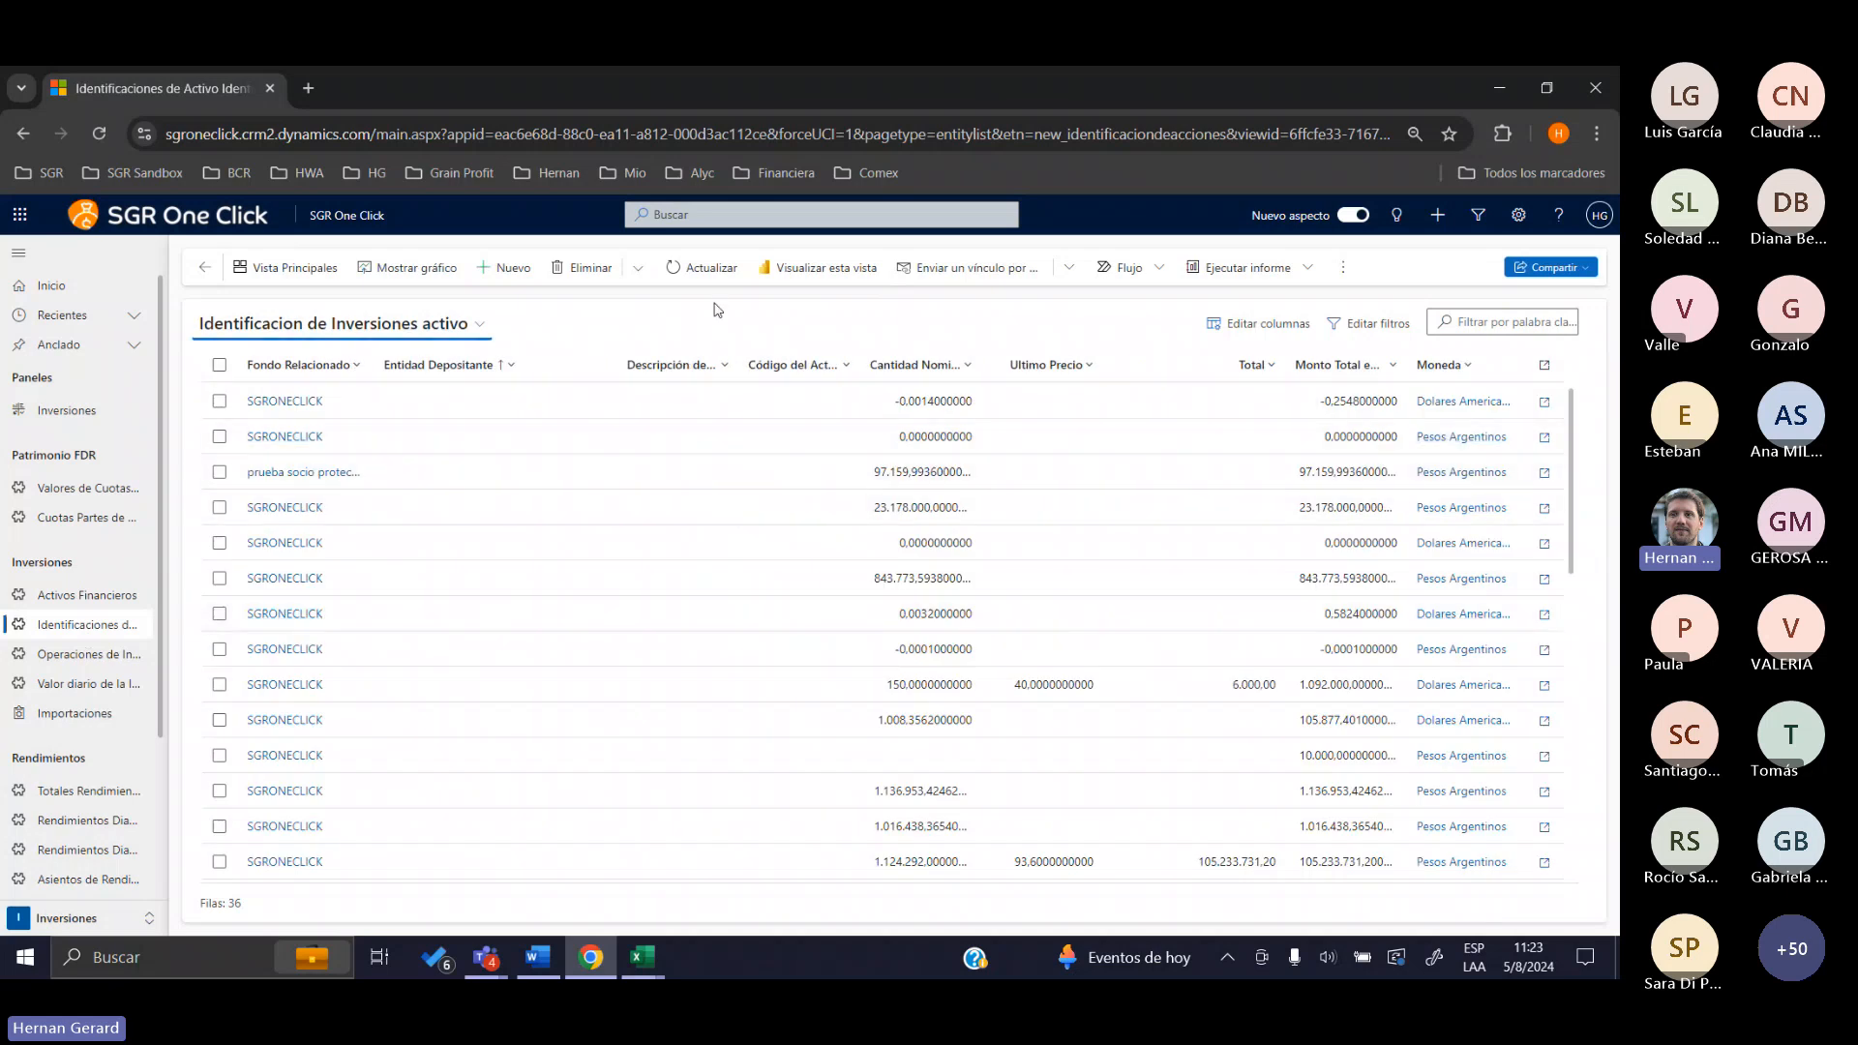
{"action": "left_click", "coordinate": [511, 271]}
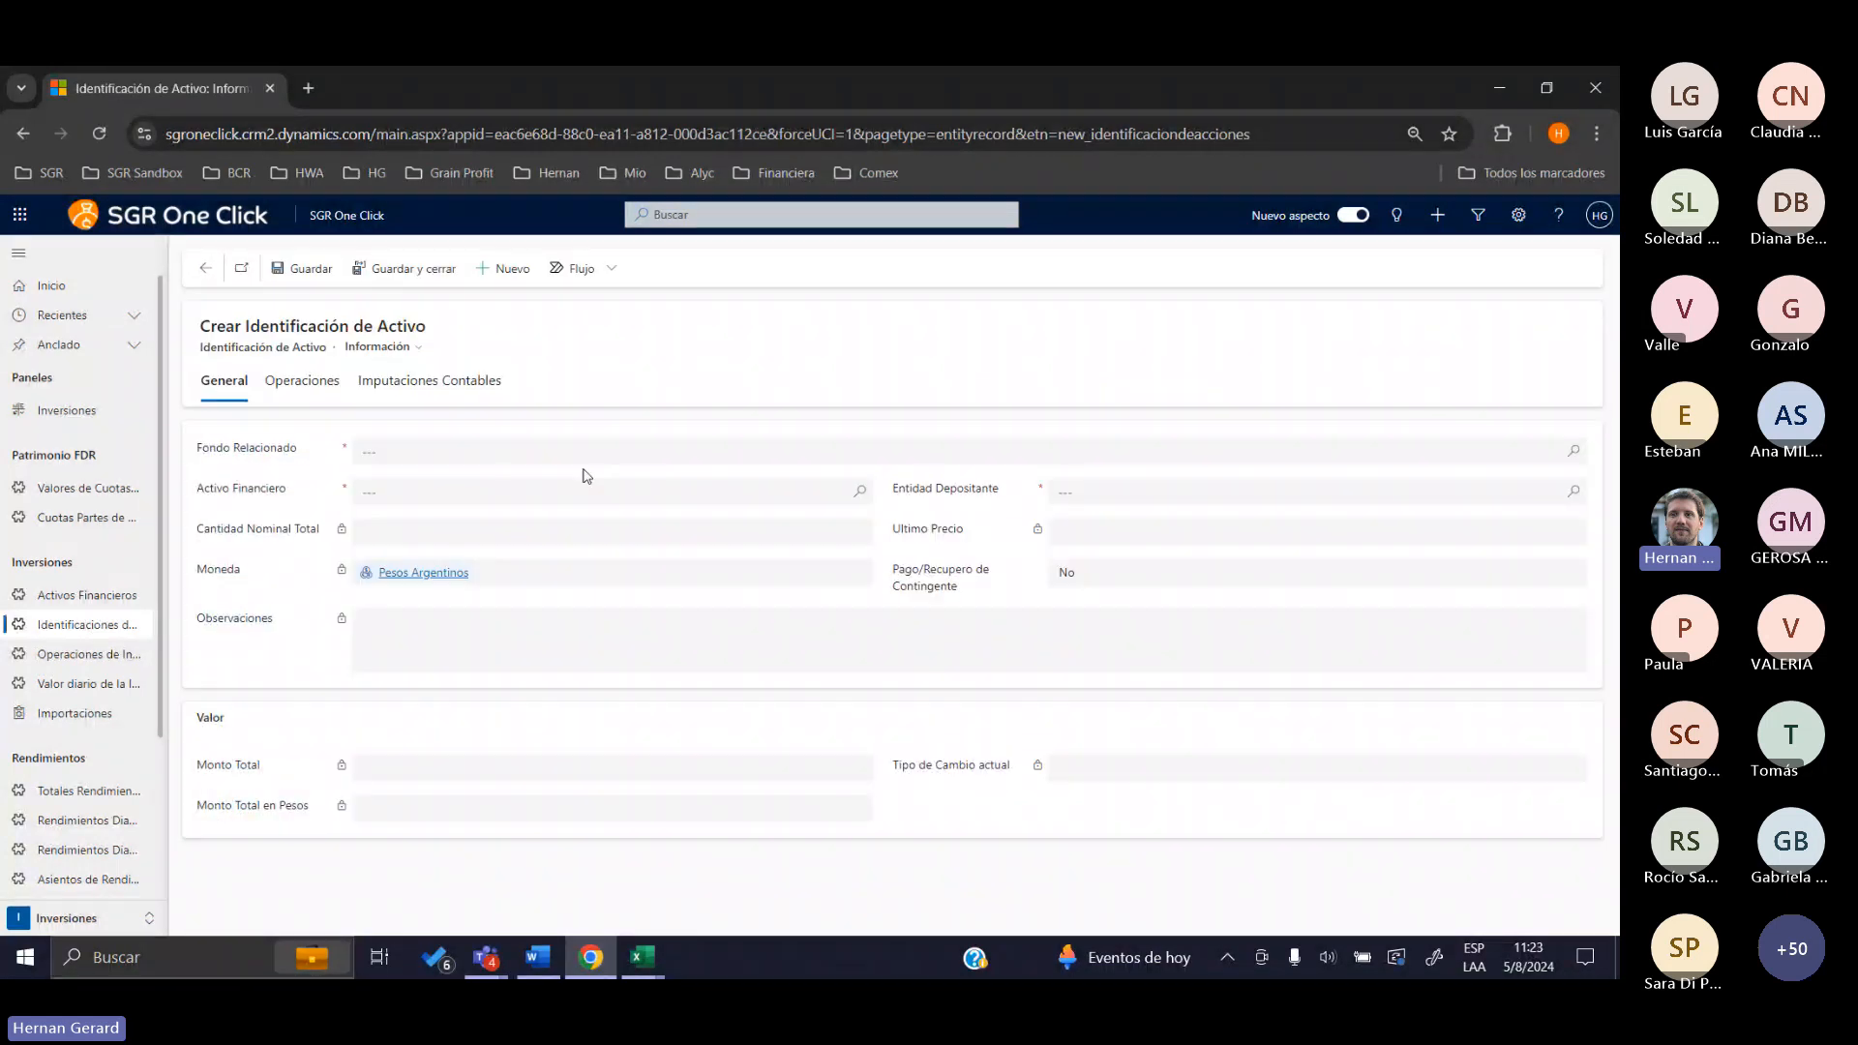
{"action": "left_click", "coordinate": [1123, 491]}
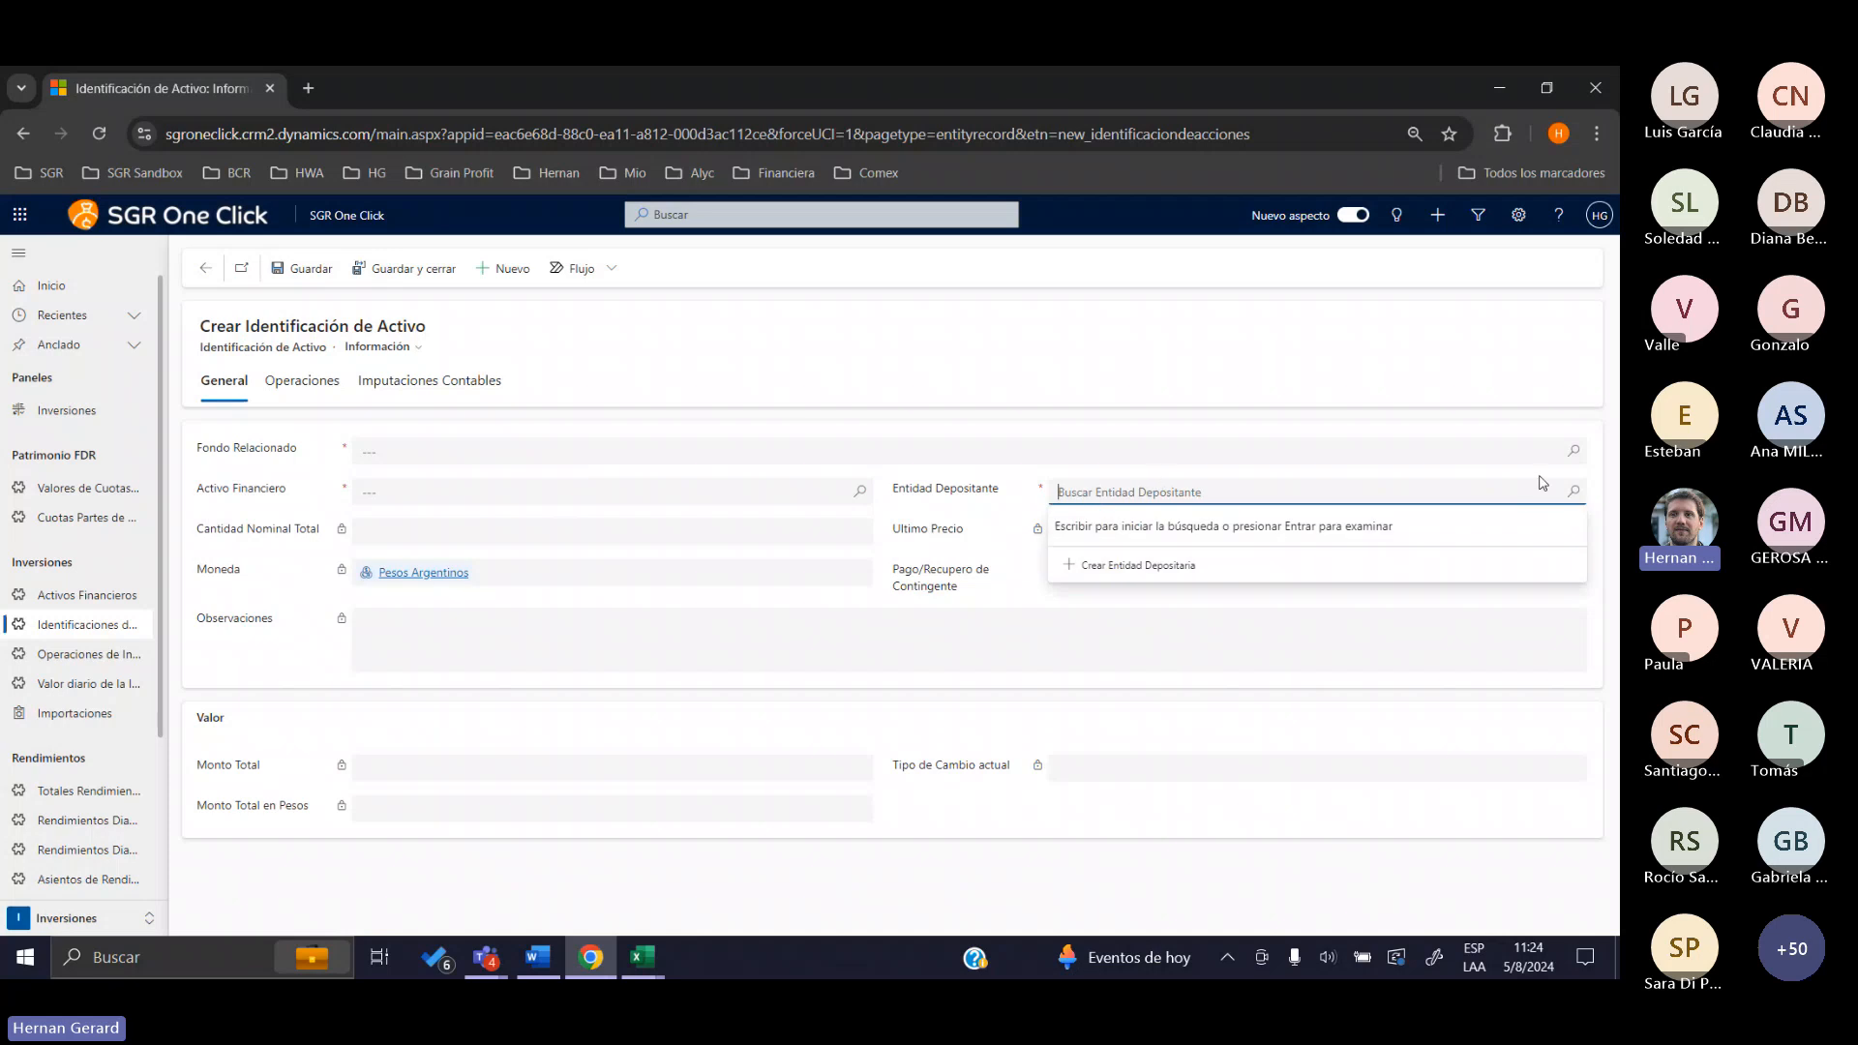
{"action": "left_click", "coordinate": [1574, 492]}
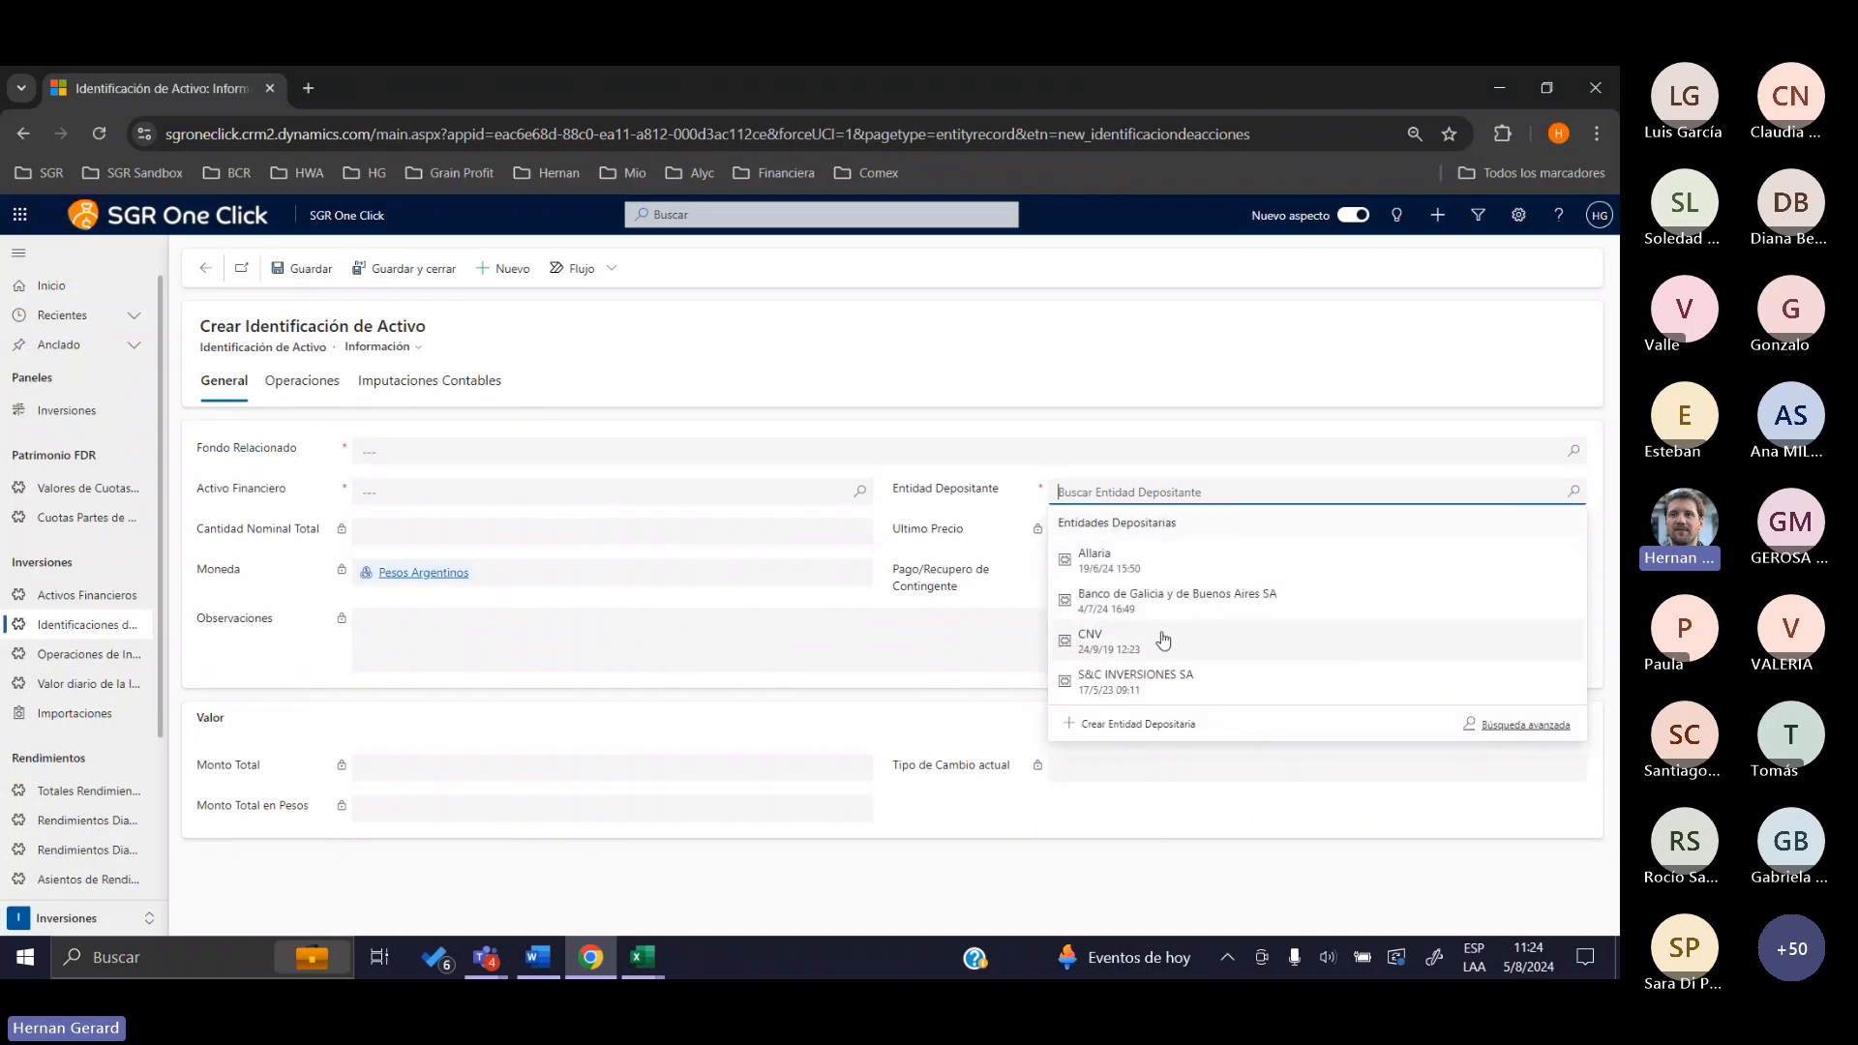
Show the blank Crear Entidad Depositaria form and go back to the Compras Testing 28-05-24 import record without saving
{"action": "left_click", "coordinate": [1150, 728]}
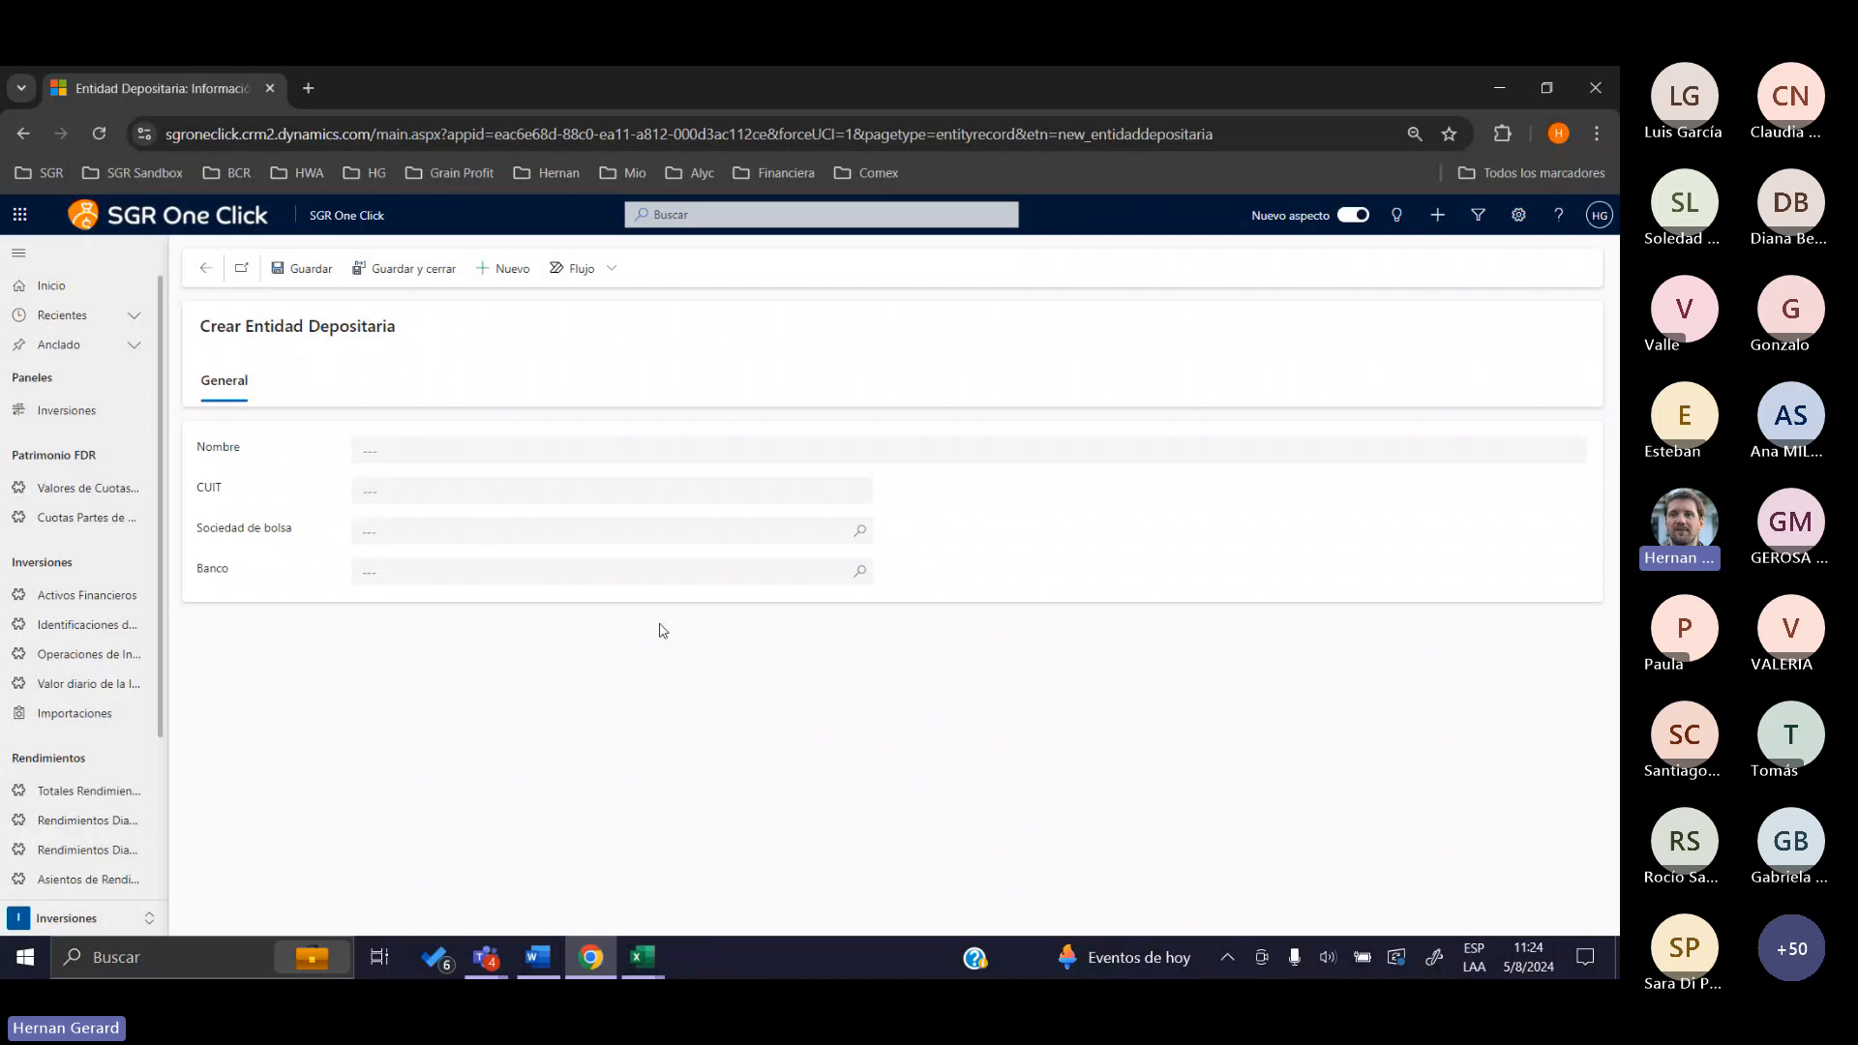
{"action": "left_click", "coordinate": [206, 272]}
{"action": "left_click", "coordinate": [206, 274]}
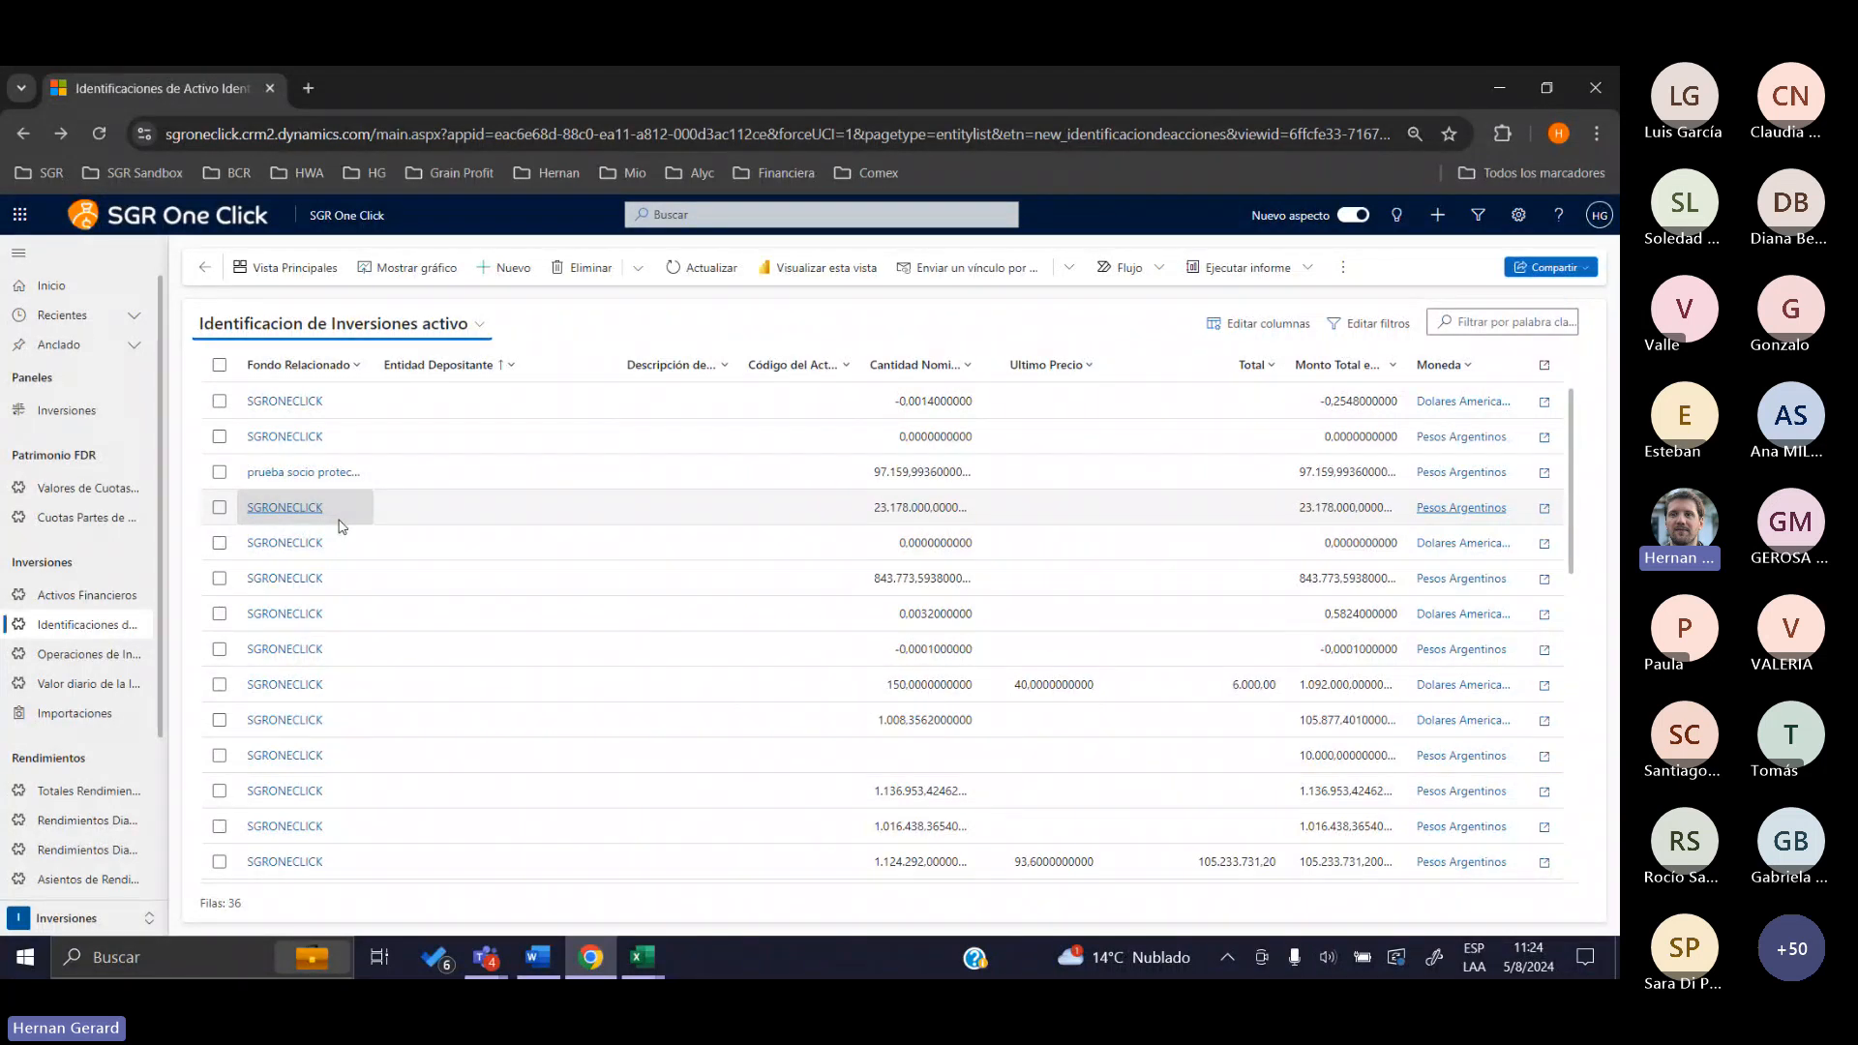
{"action": "left_click", "coordinate": [204, 268]}
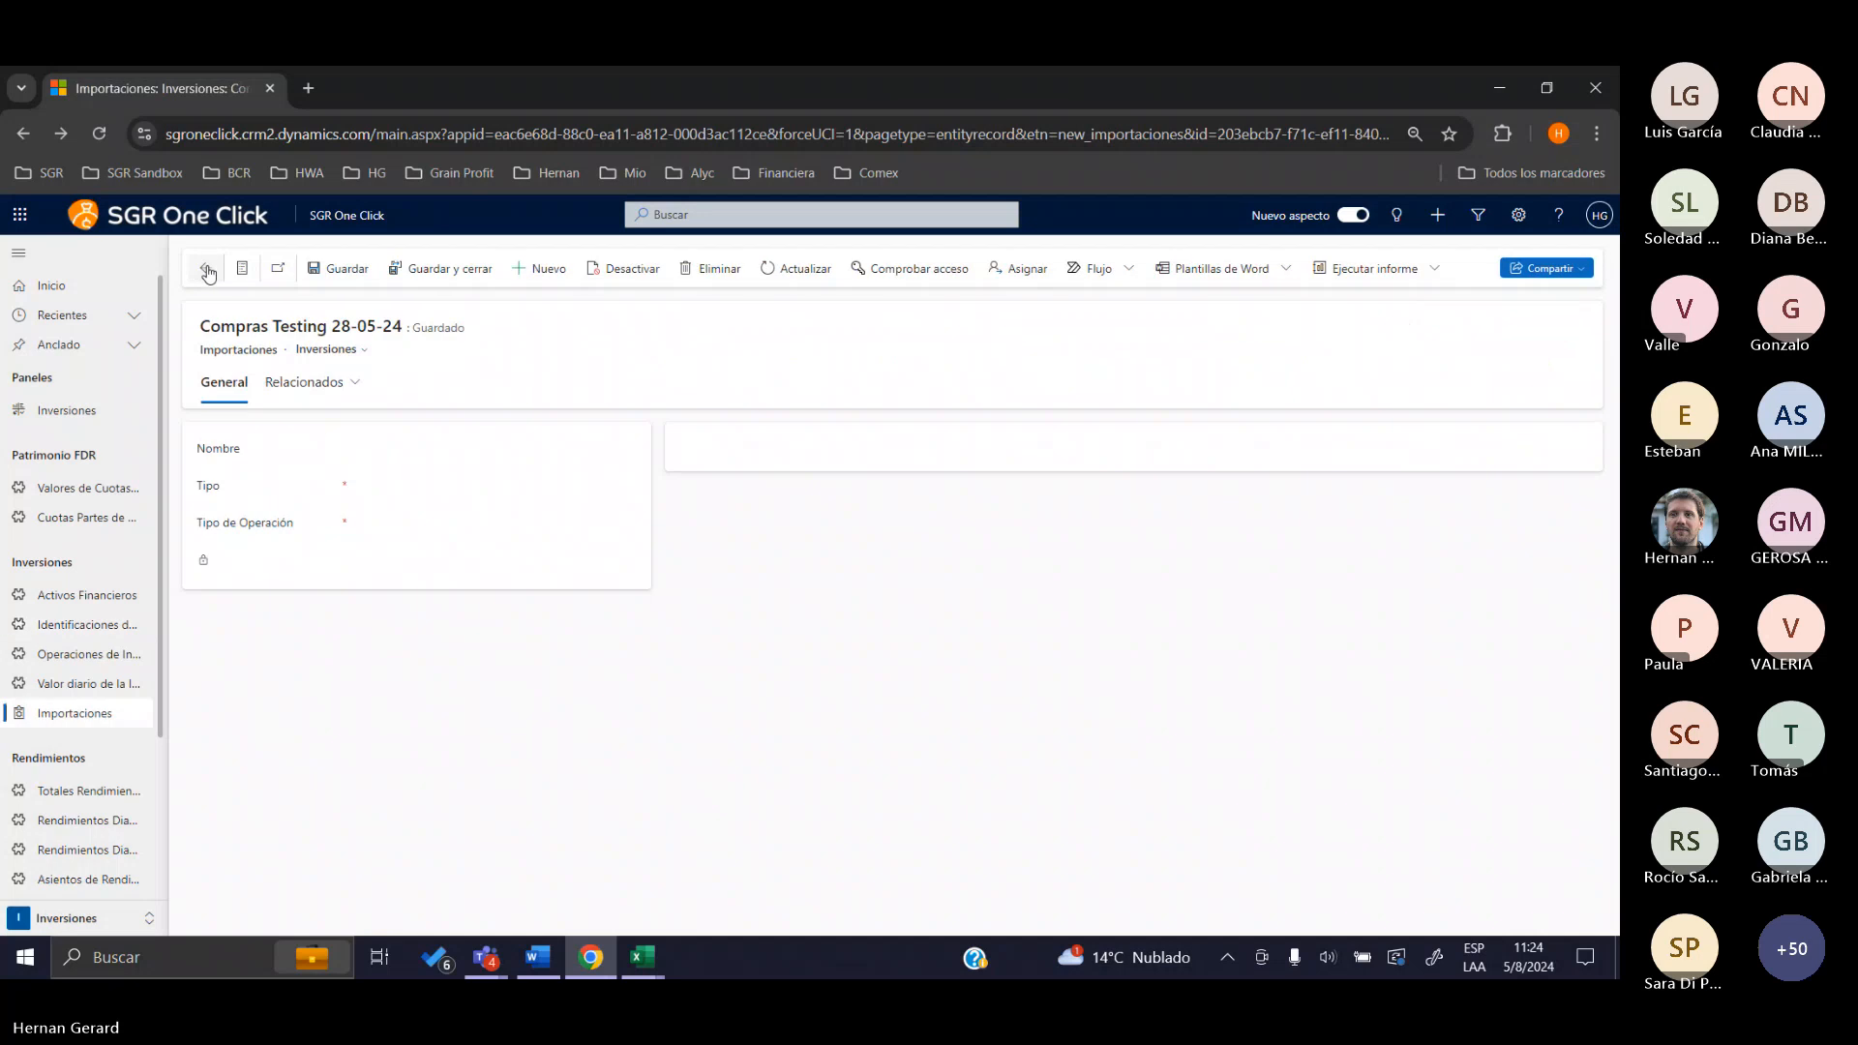
Review the import's Tipo de Operación and Tipo options, keeping Compra and Operaciones de Inversión selected
{"action": "left_click", "coordinate": [494, 540]}
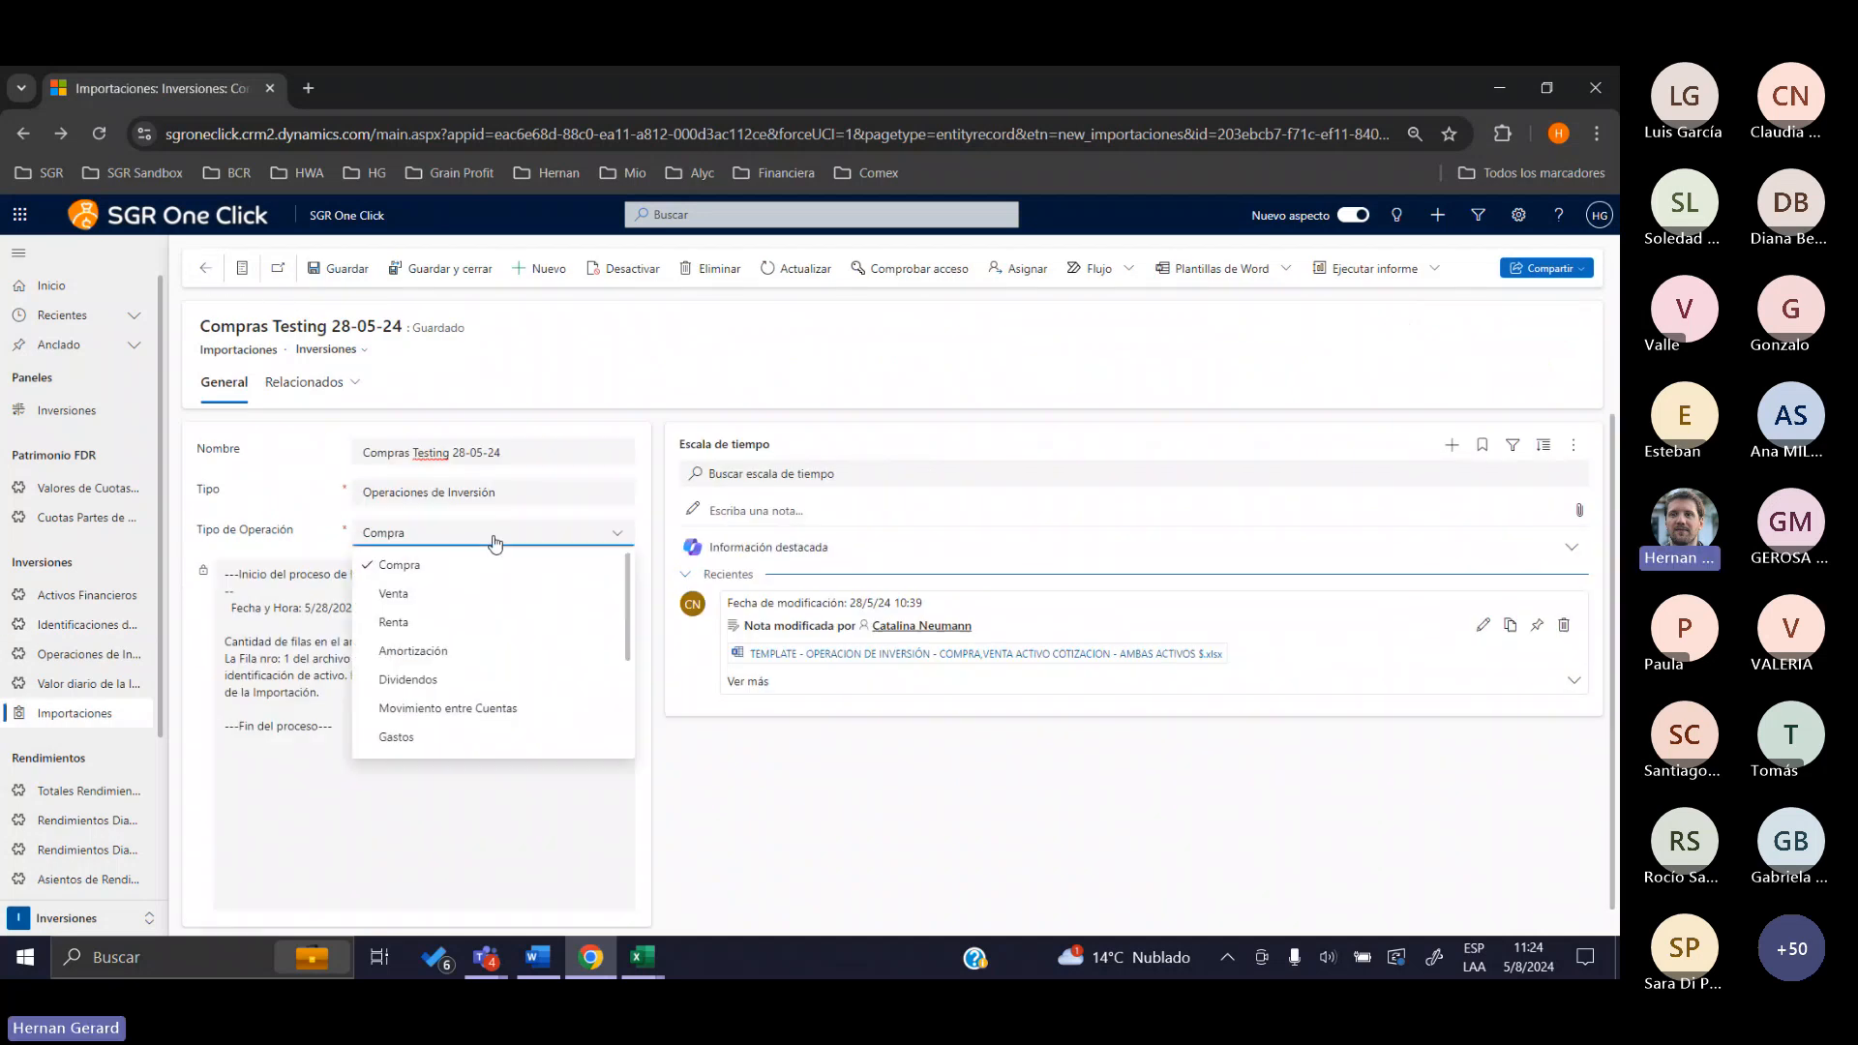
{"action": "scroll", "coordinate": [472, 585], "scroll_direction": "down", "scroll_amount": 1}
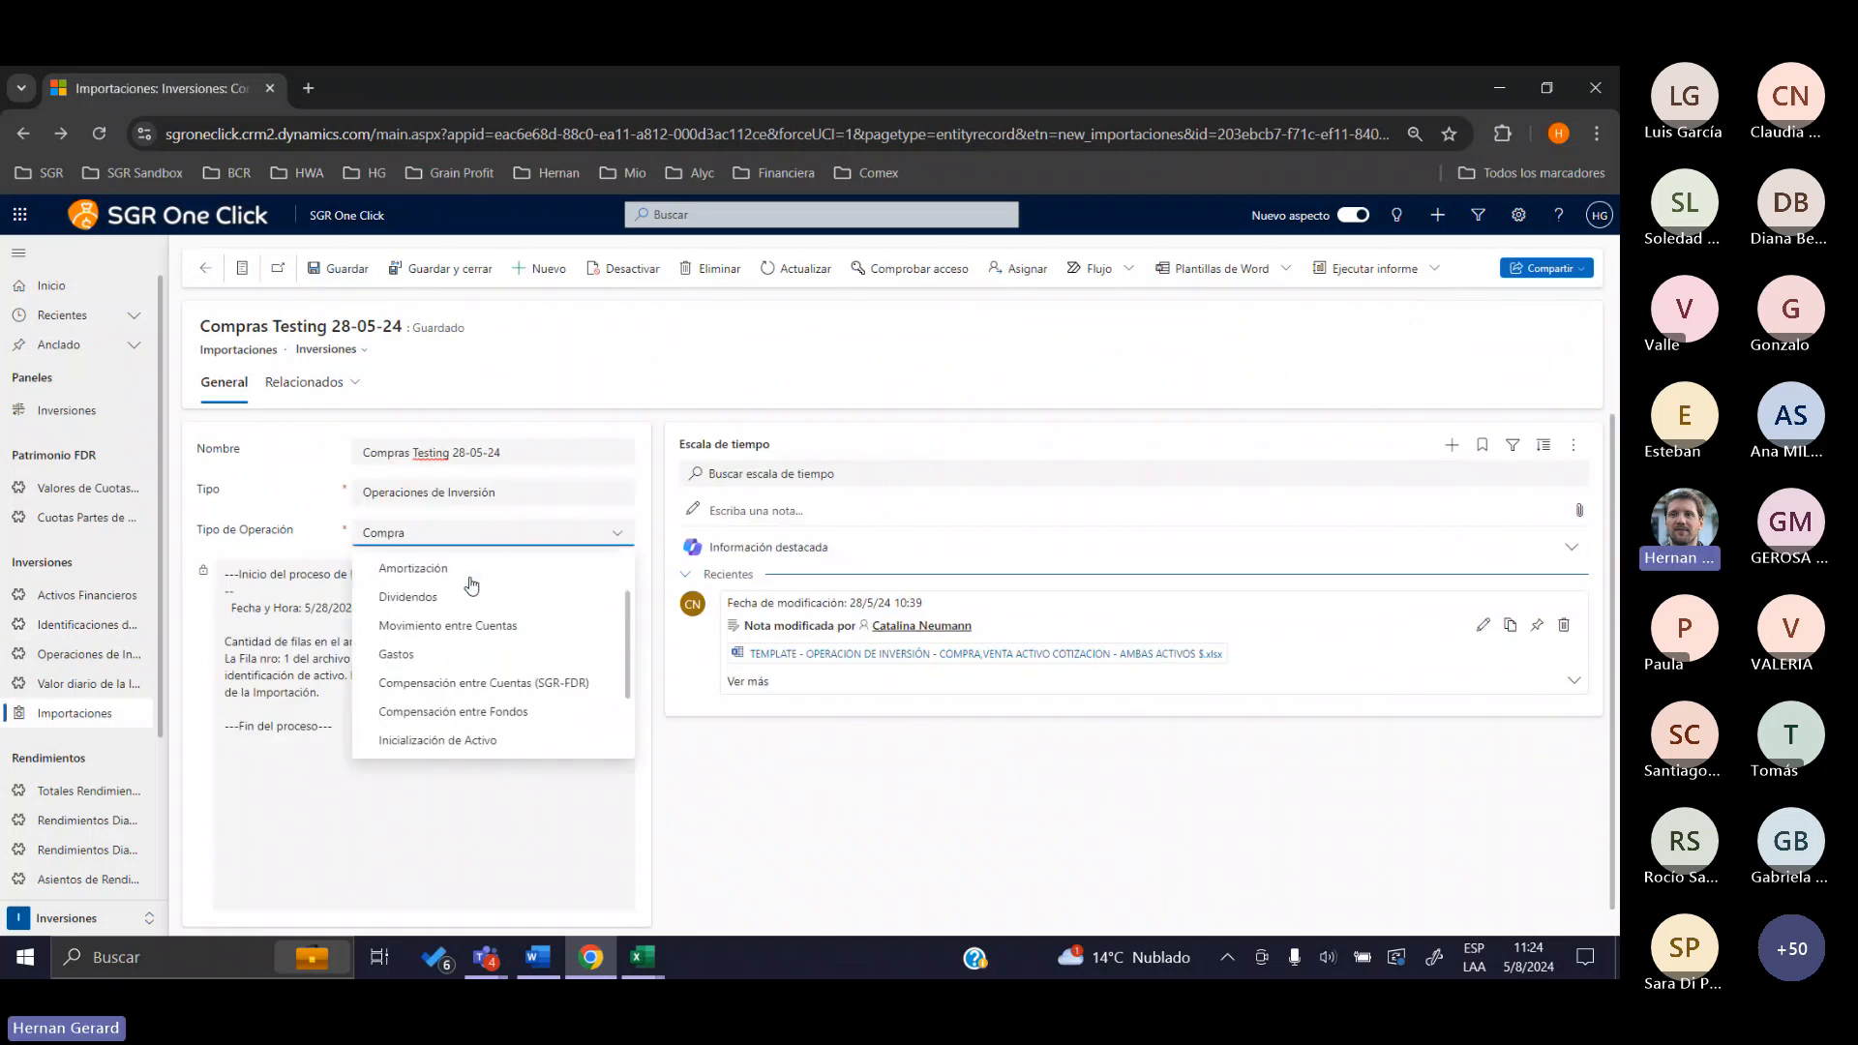
{"action": "scroll", "coordinate": [472, 585], "scroll_direction": "up", "scroll_amount": 1}
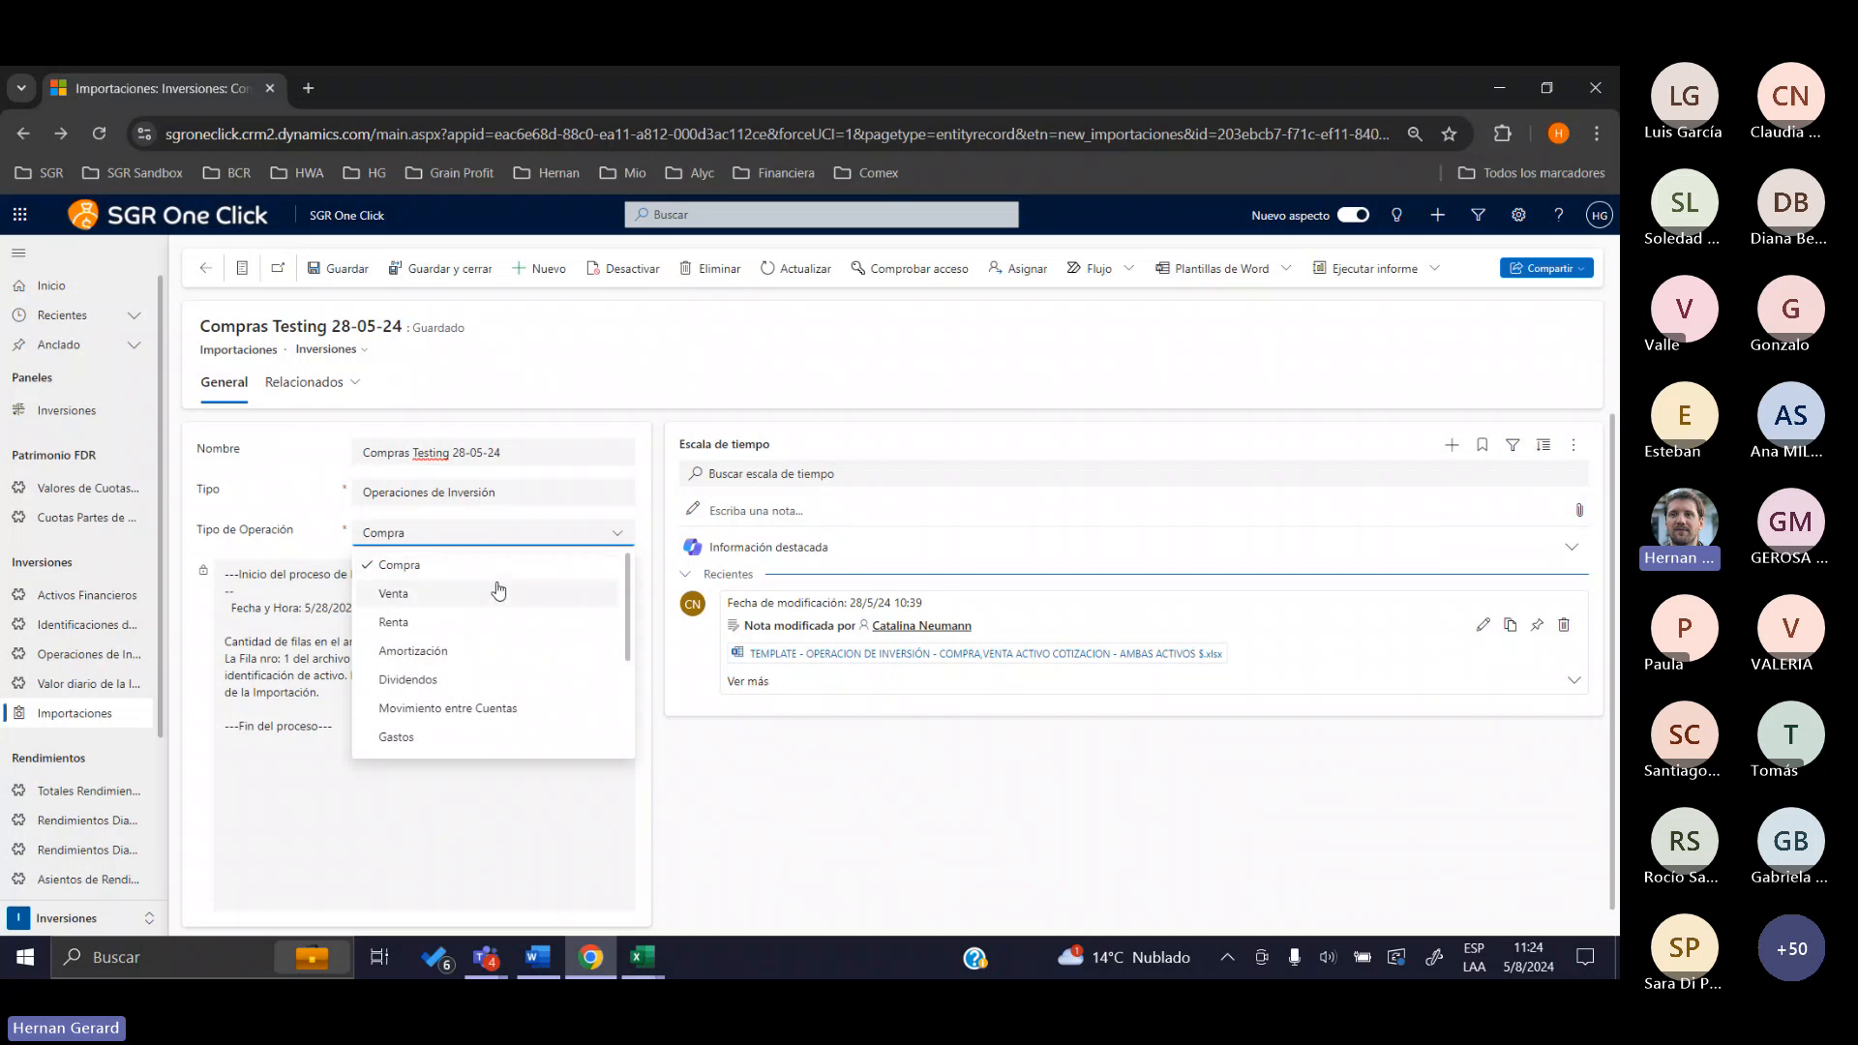
{"action": "scroll", "coordinate": [489, 629], "scroll_direction": "down", "scroll_amount": 3}
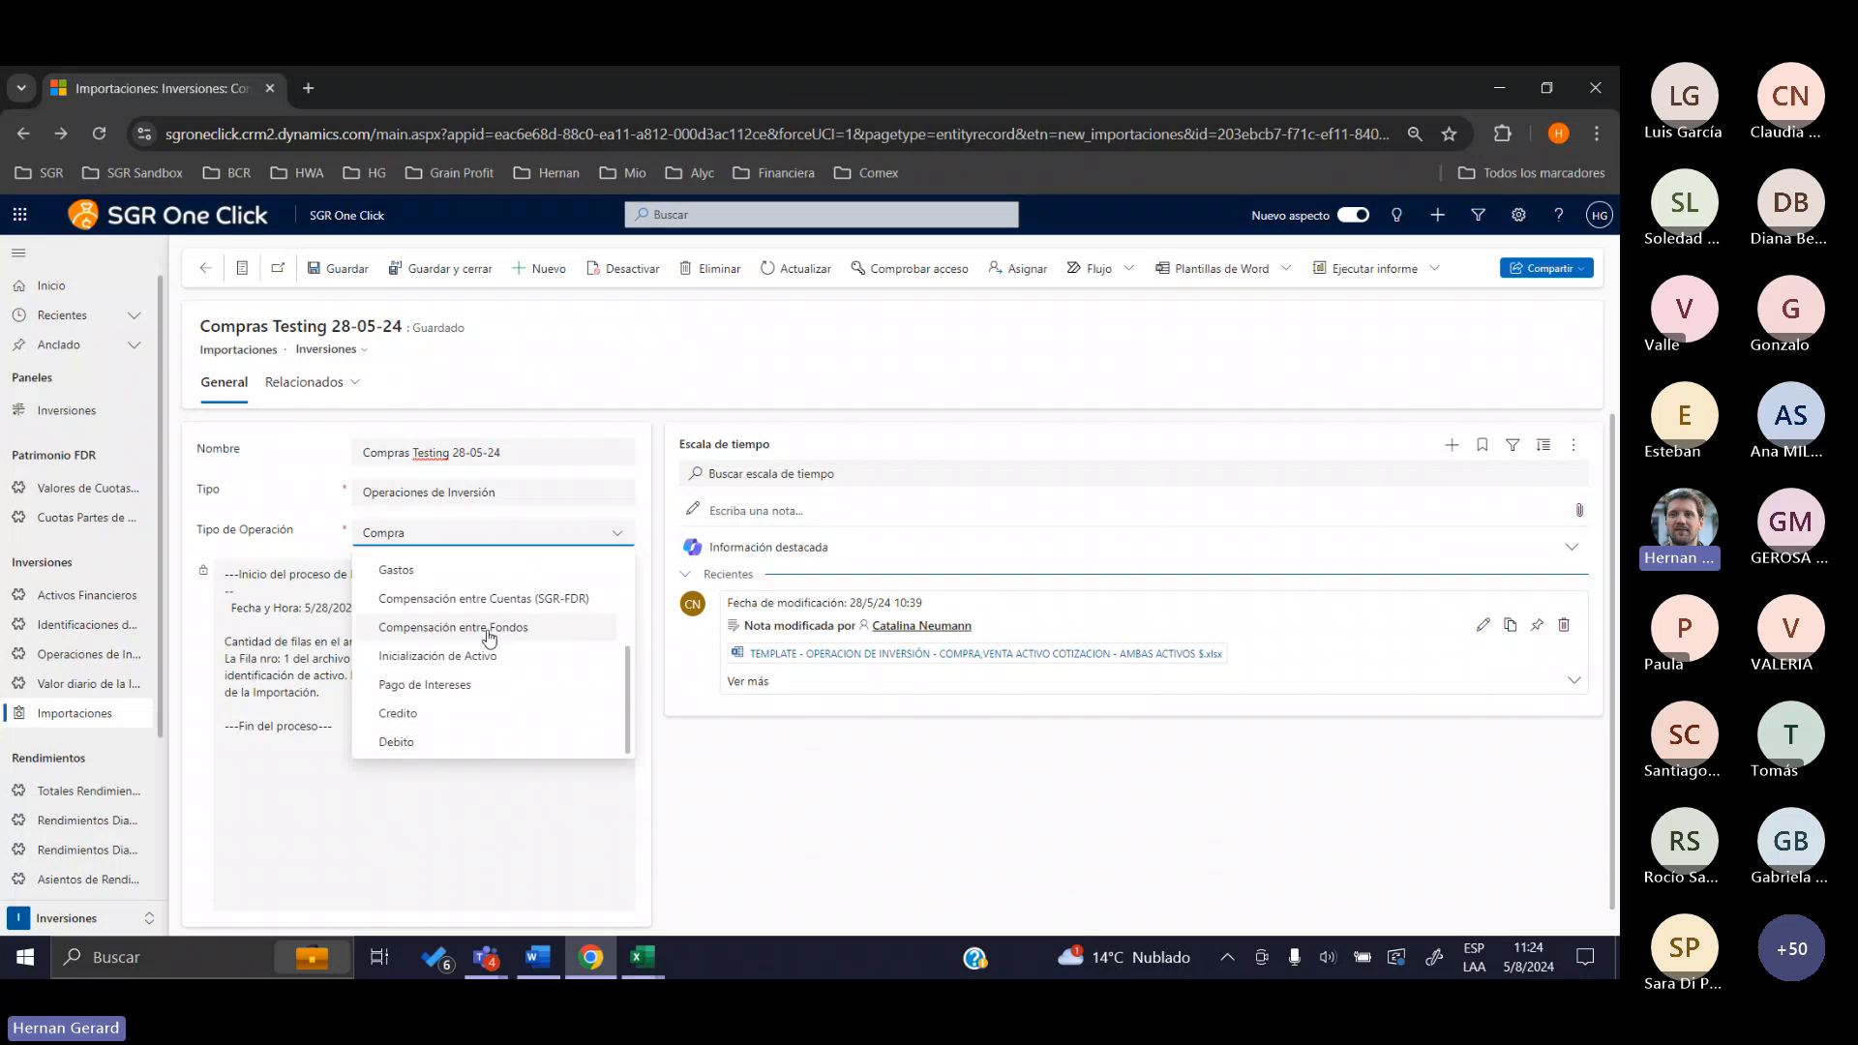
{"action": "scroll", "coordinate": [487, 634], "scroll_direction": "up", "scroll_amount": 3}
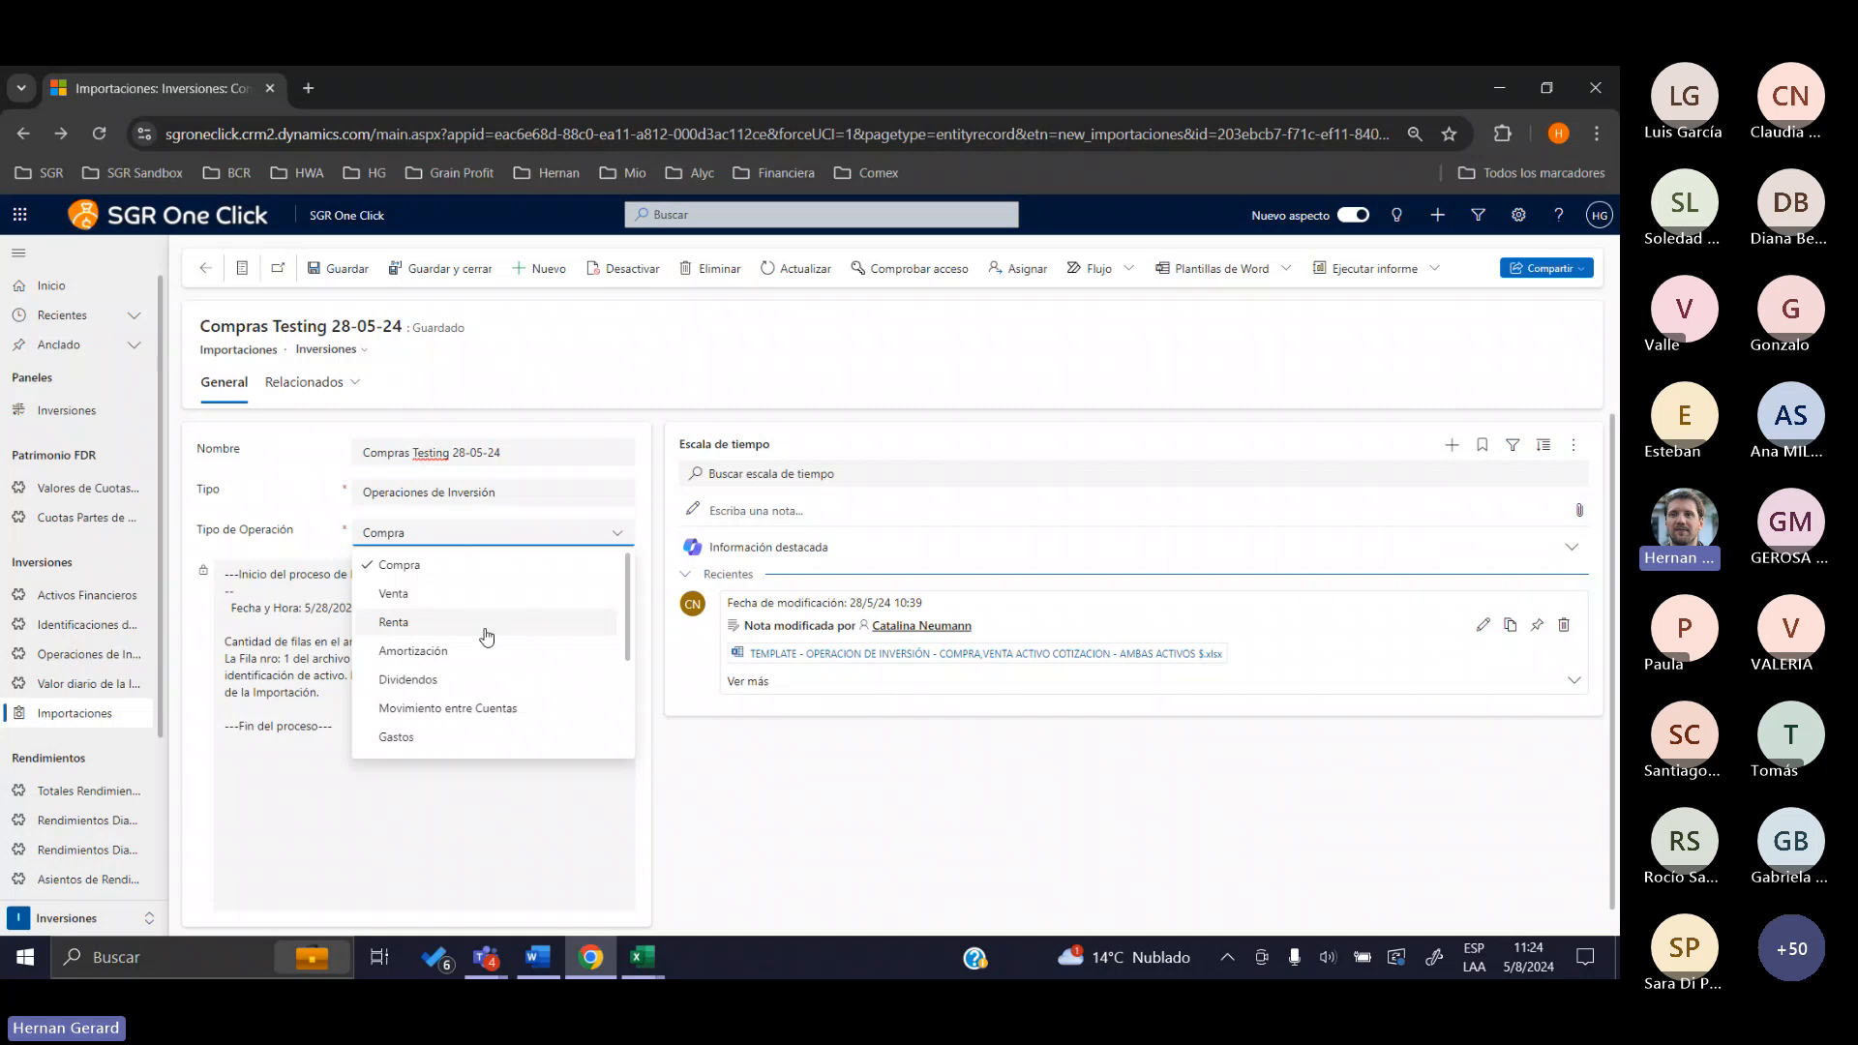
{"action": "left_click", "coordinate": [401, 565]}
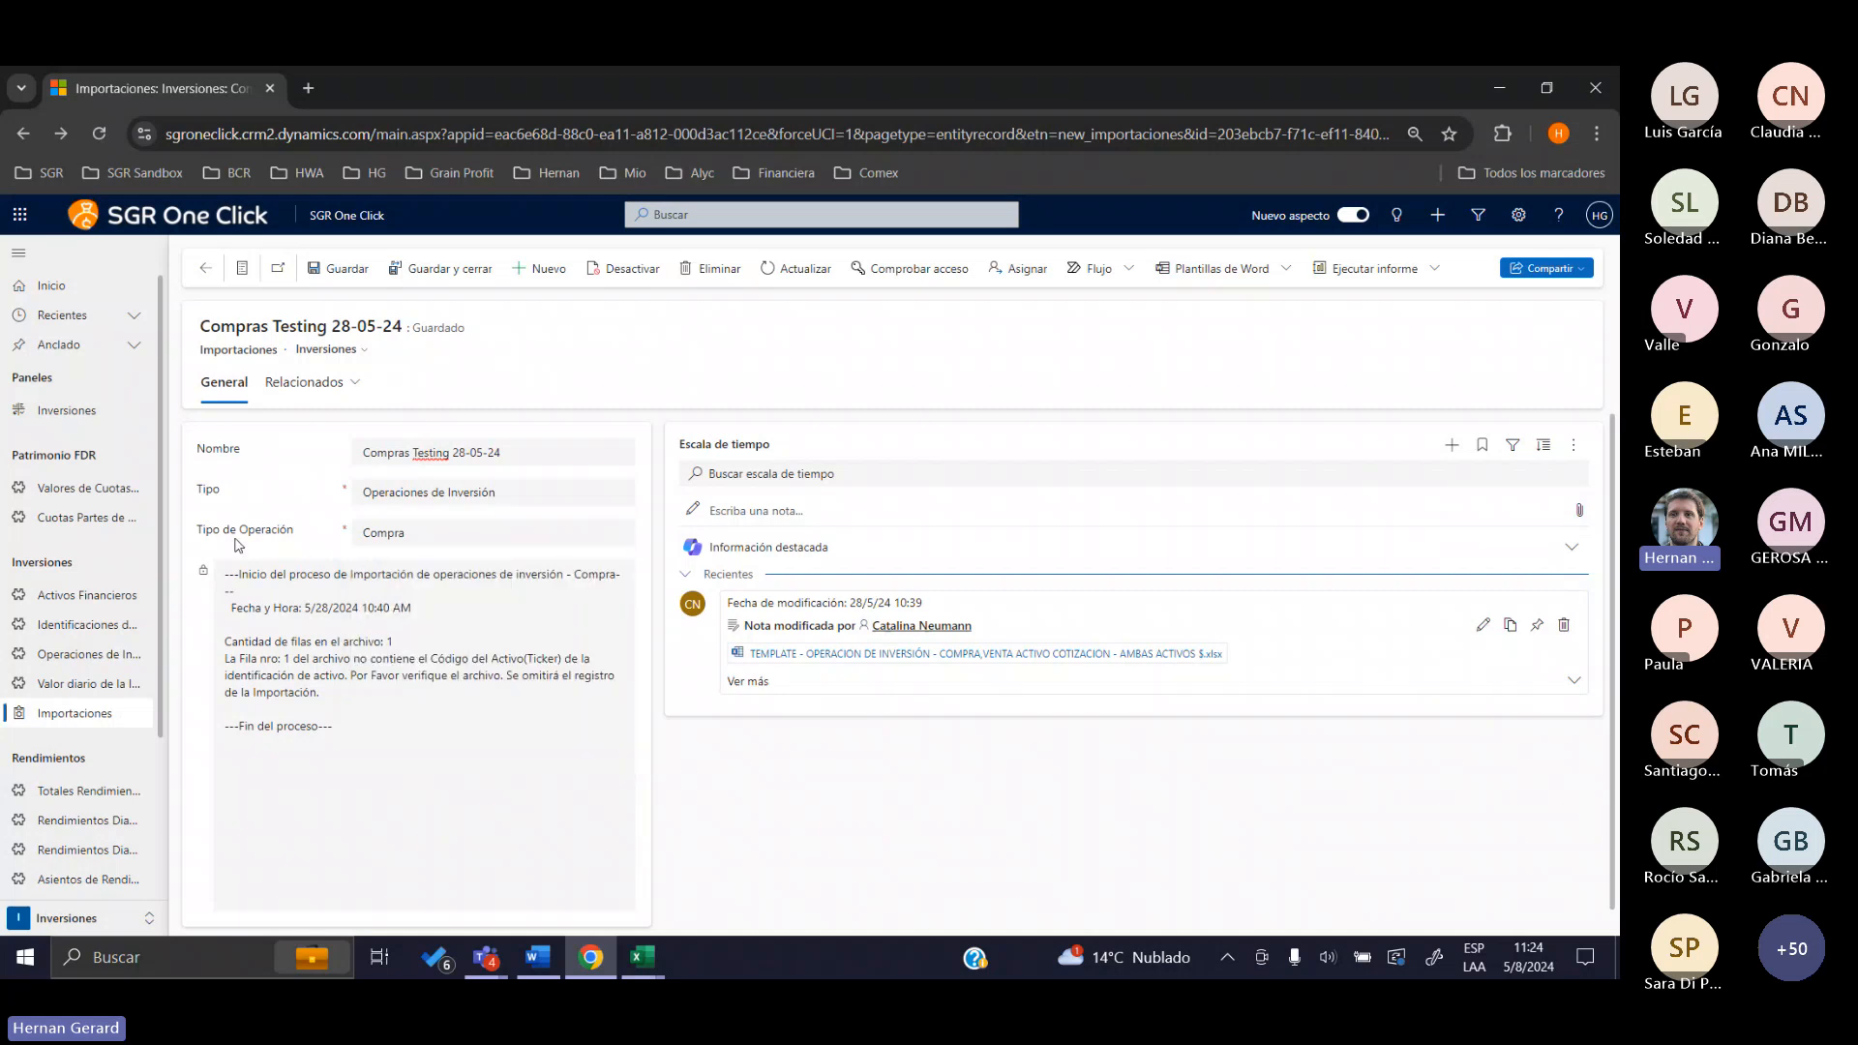
{"action": "left_click", "coordinate": [405, 495]}
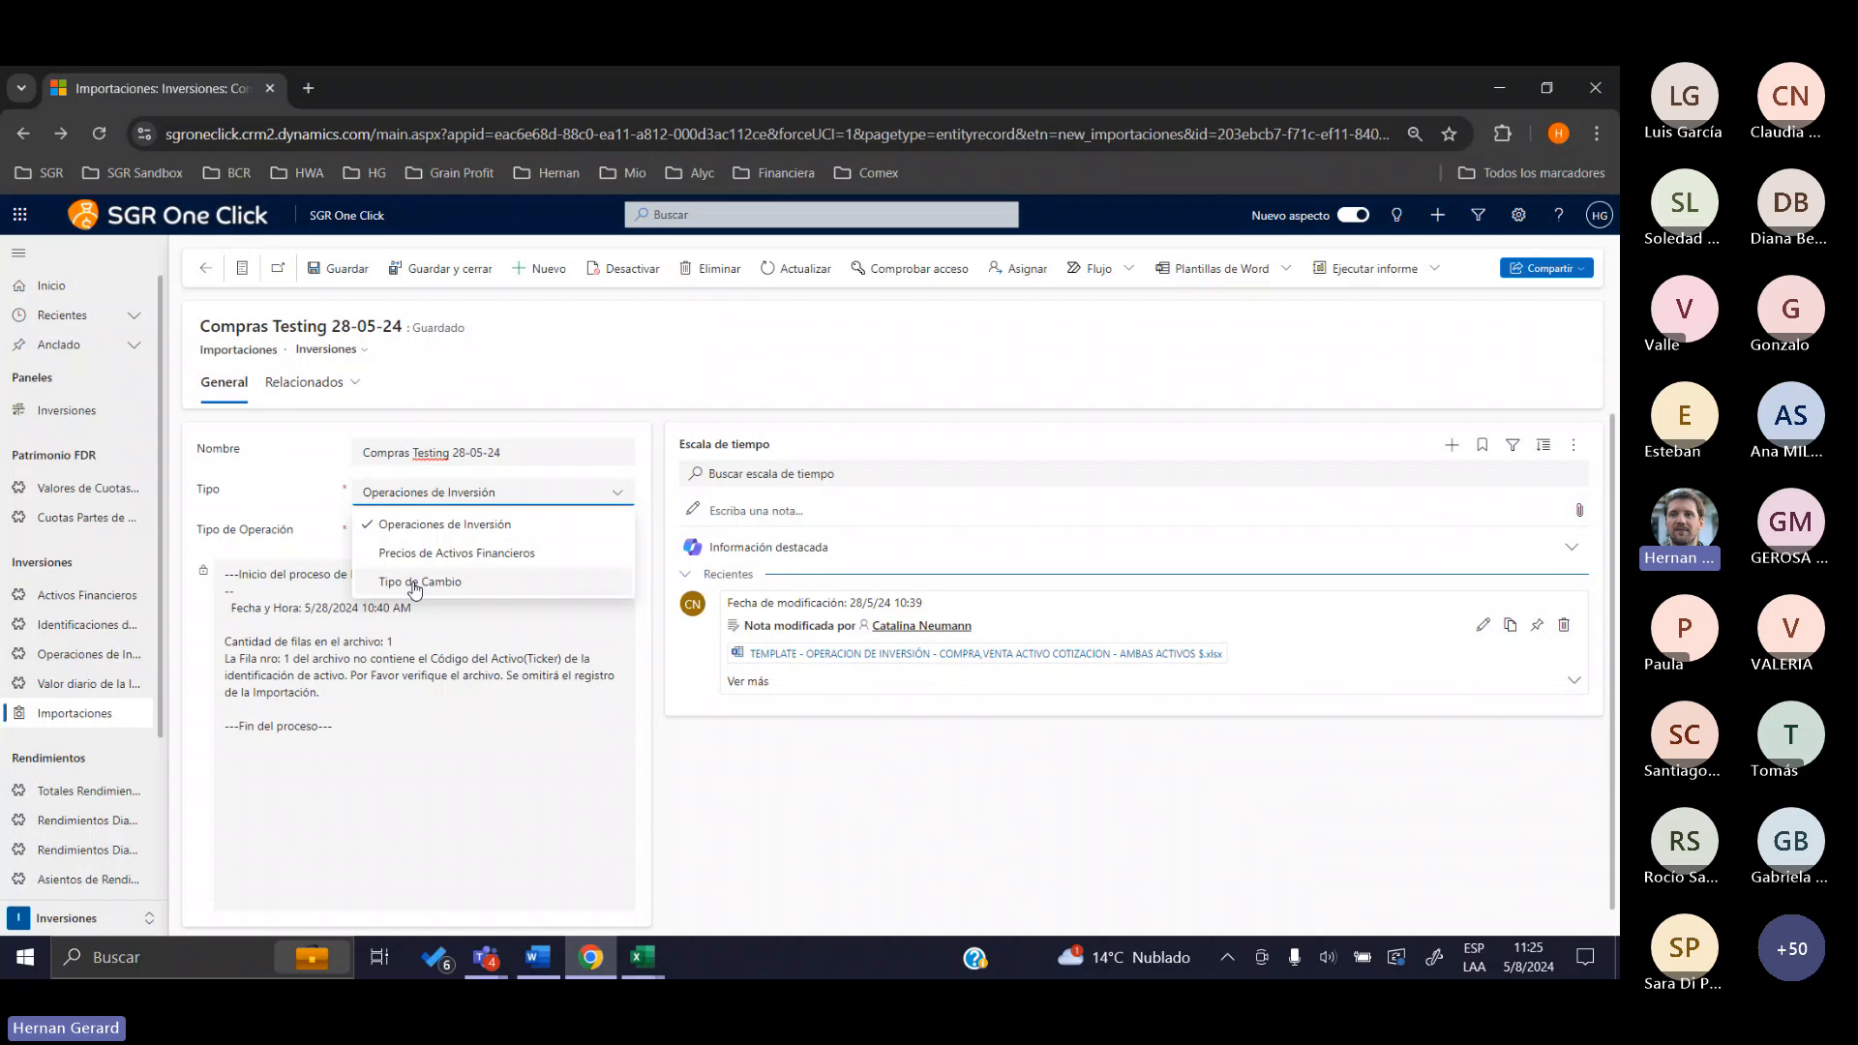
{"action": "left_click", "coordinate": [283, 525]}
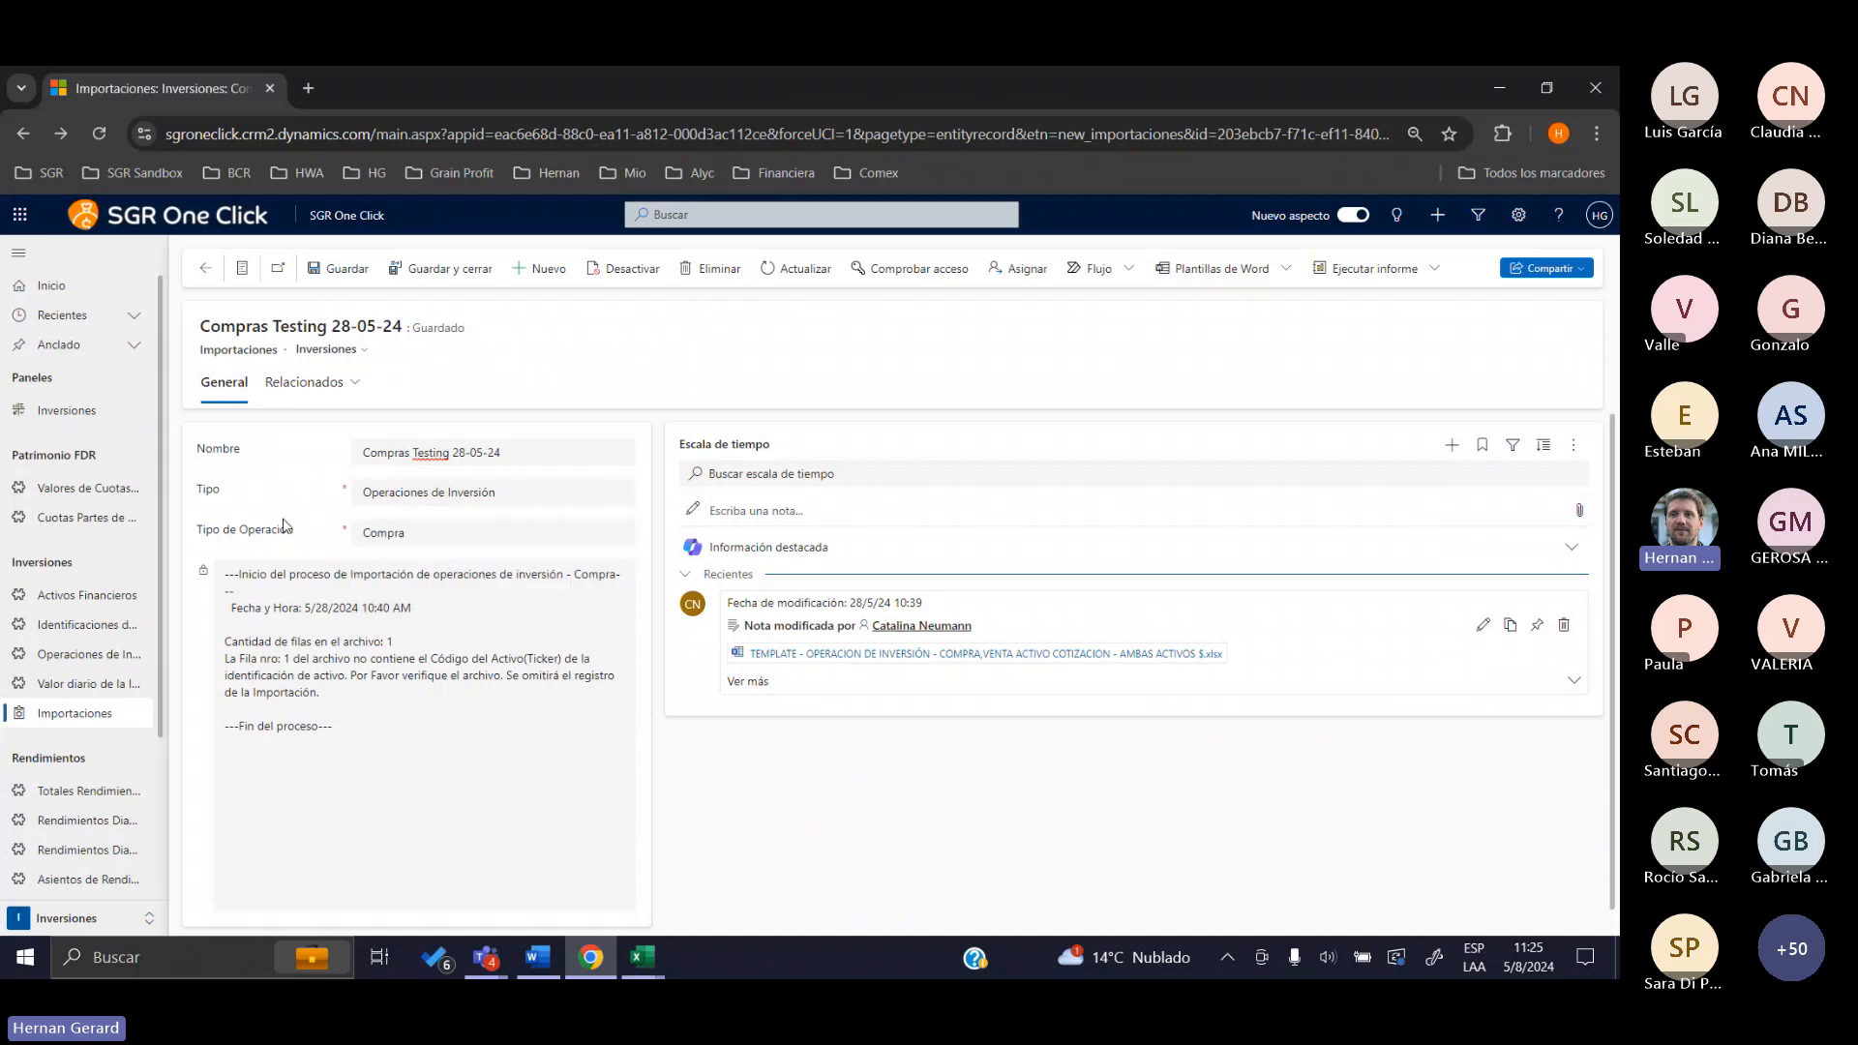
Open the 1/1/19 record in Tipos de Cambio and point out its Cotización BNA, MEP and CCL fields
{"action": "scroll", "coordinate": [87, 677], "scroll_direction": "down", "scroll_amount": 2}
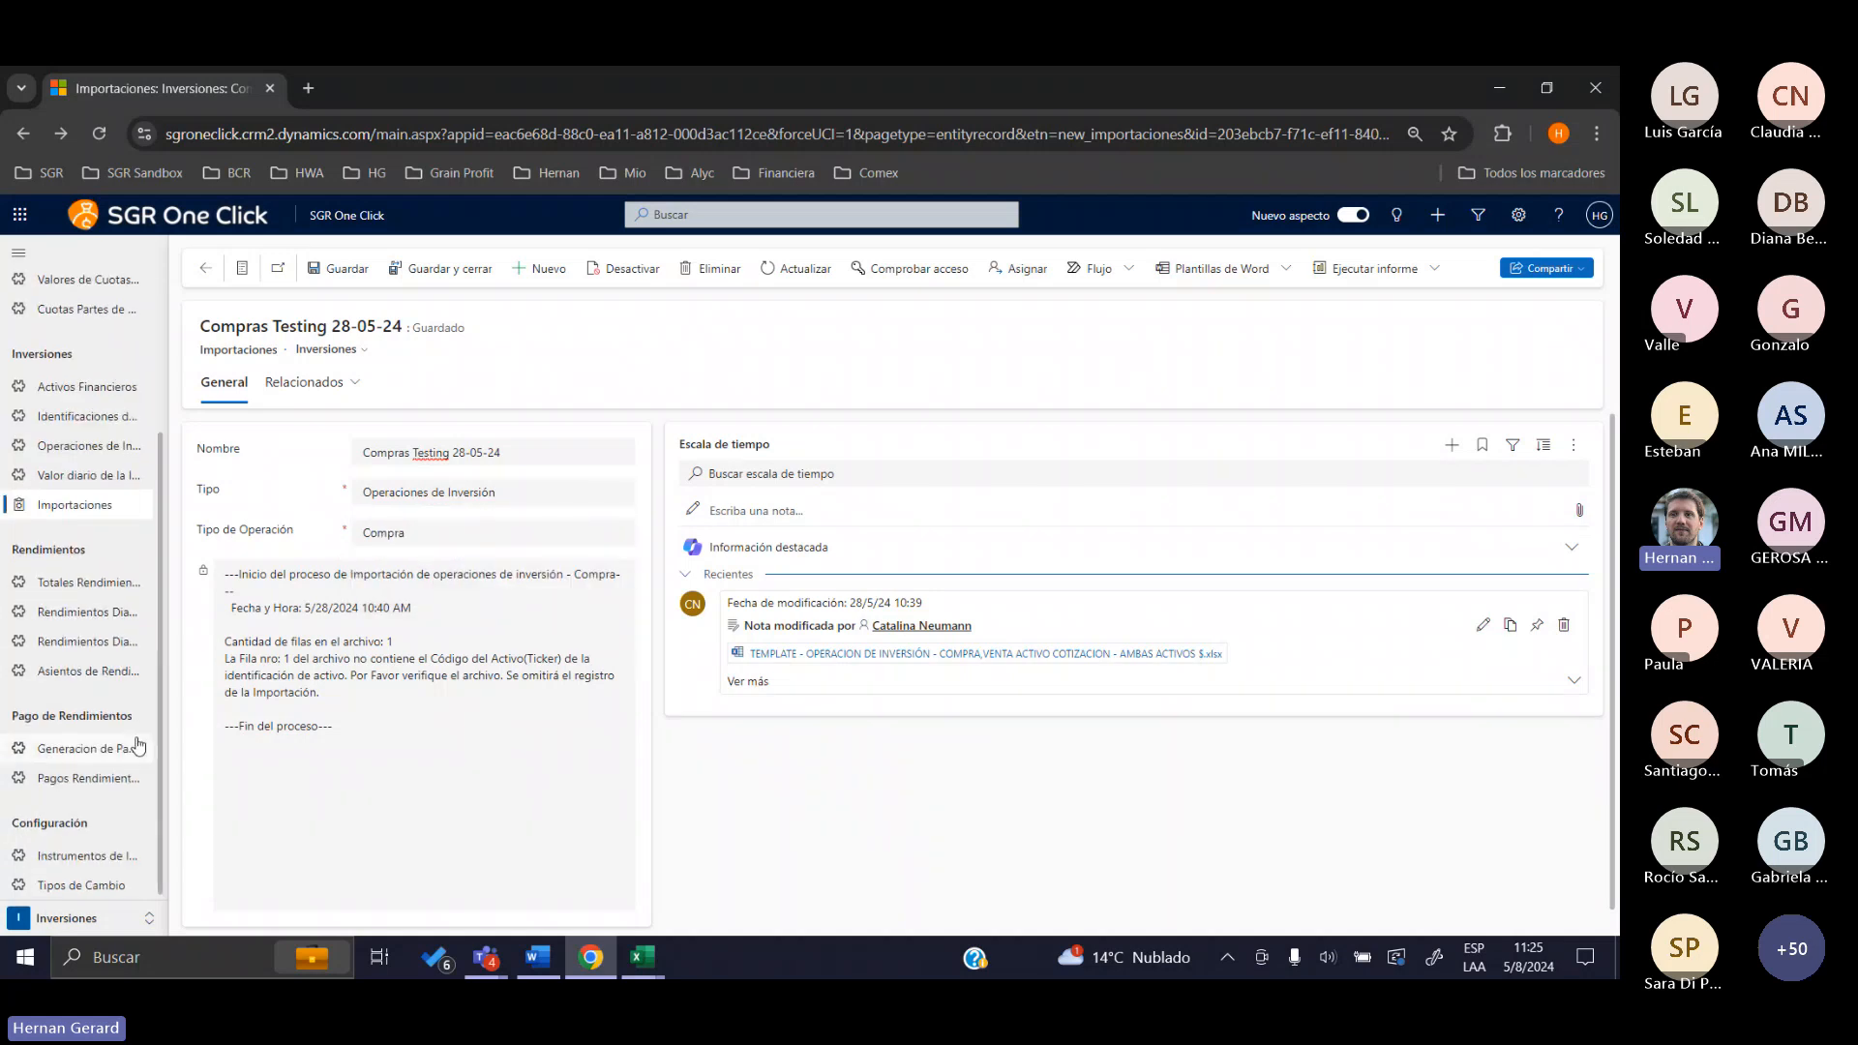
{"action": "left_click", "coordinate": [83, 886]}
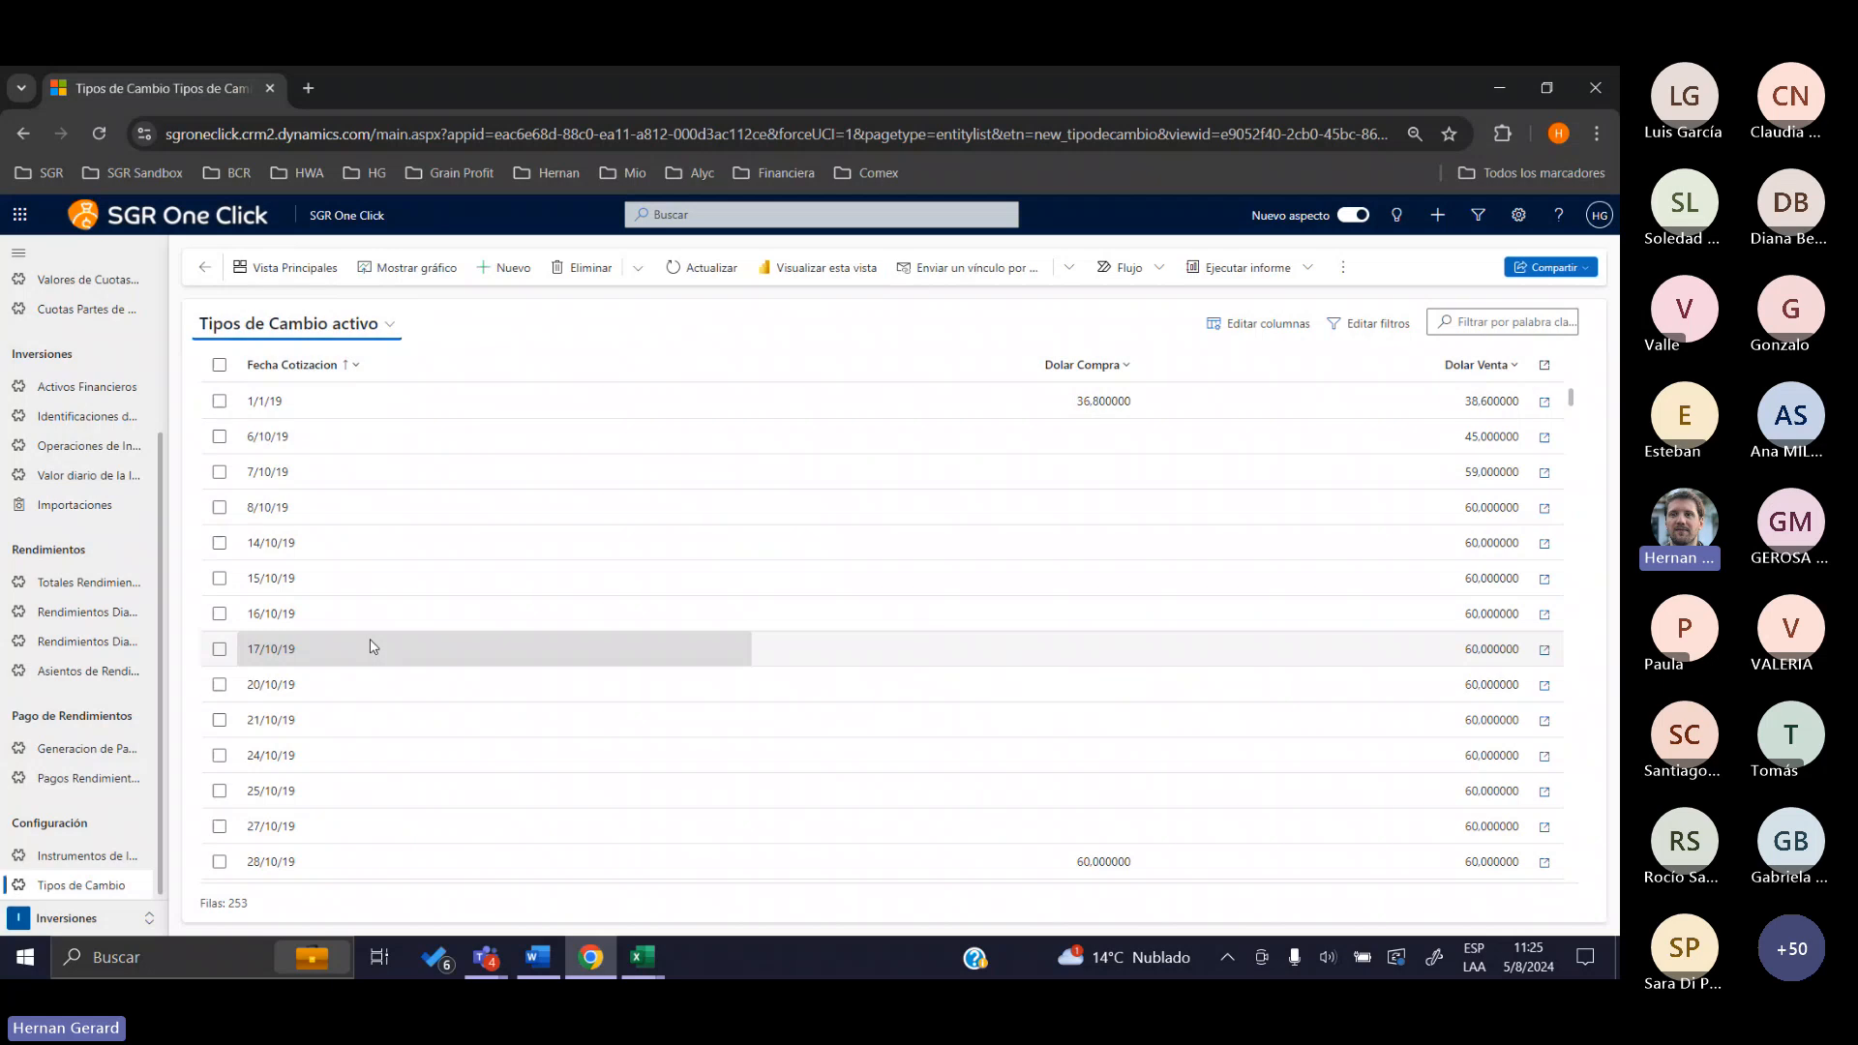
{"action": "double_click", "coordinate": [520, 400]}
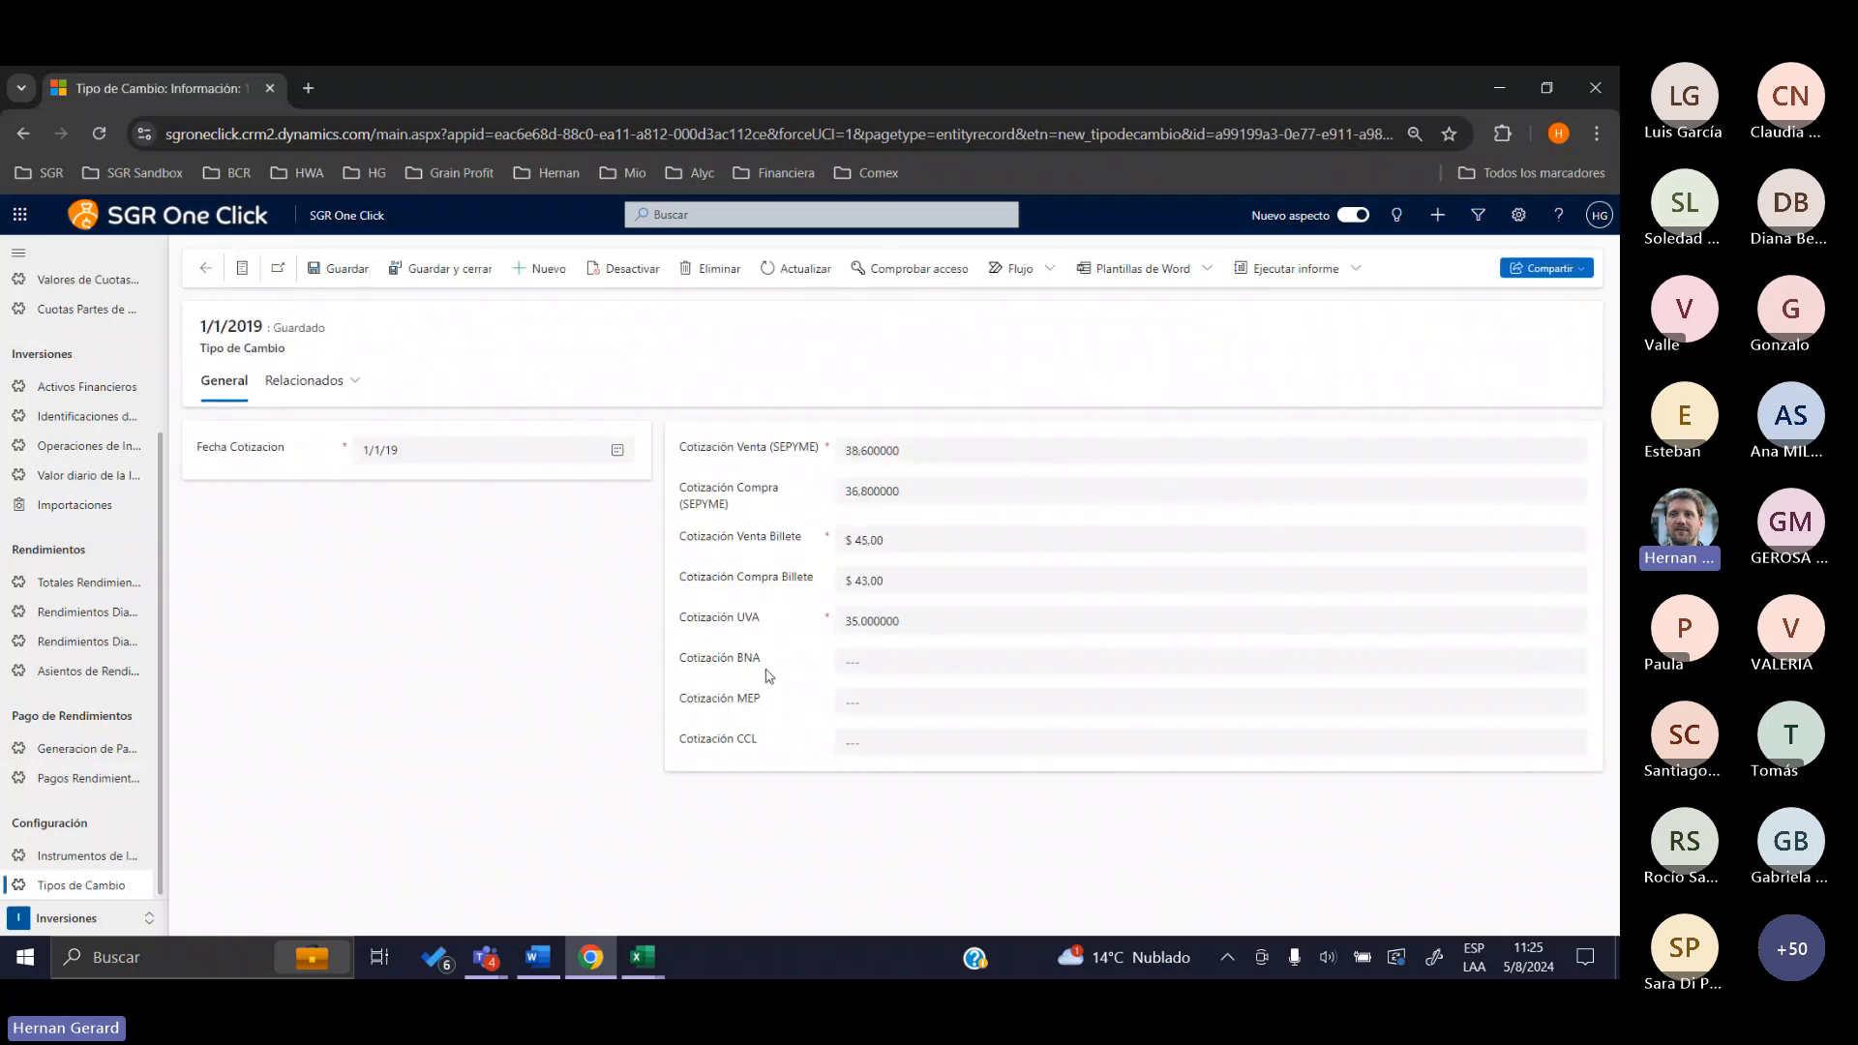
{"action": "left_click_drag", "start_coordinate": [762, 659], "coordinate": [674, 659]}
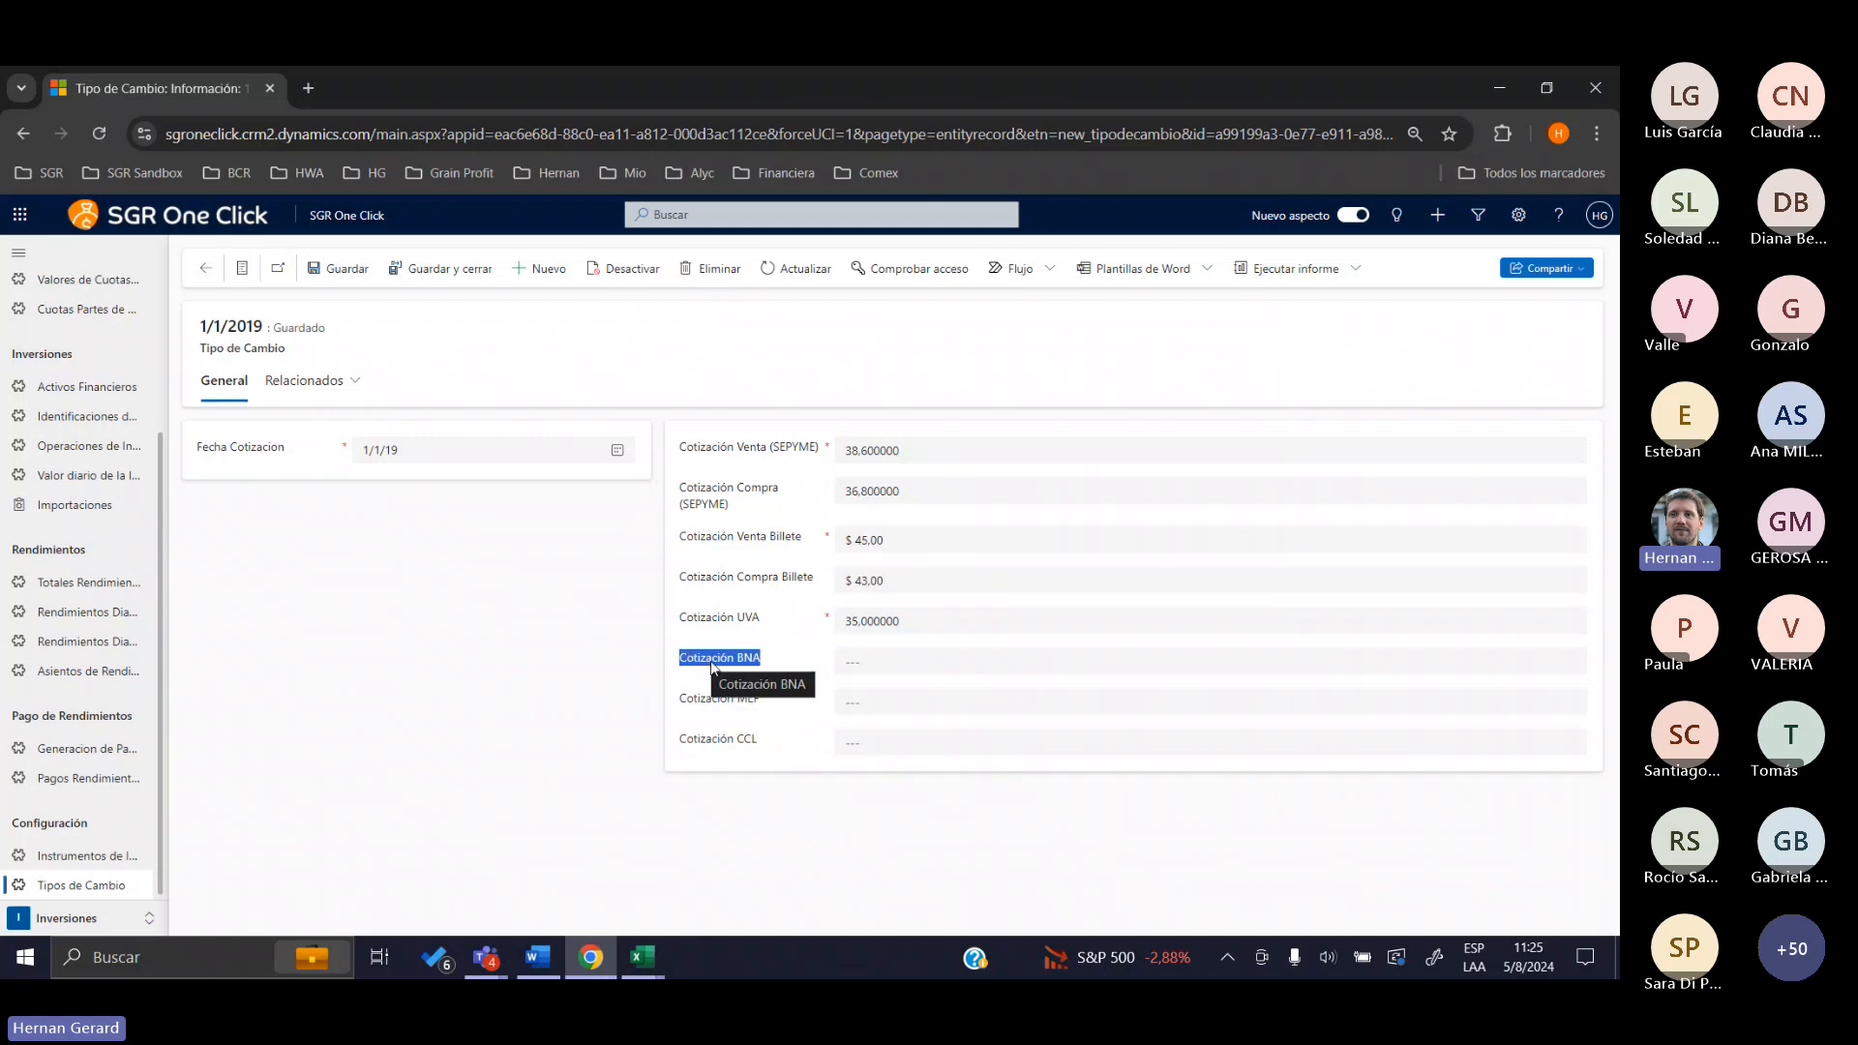
{"action": "left_click", "coordinate": [773, 708]}
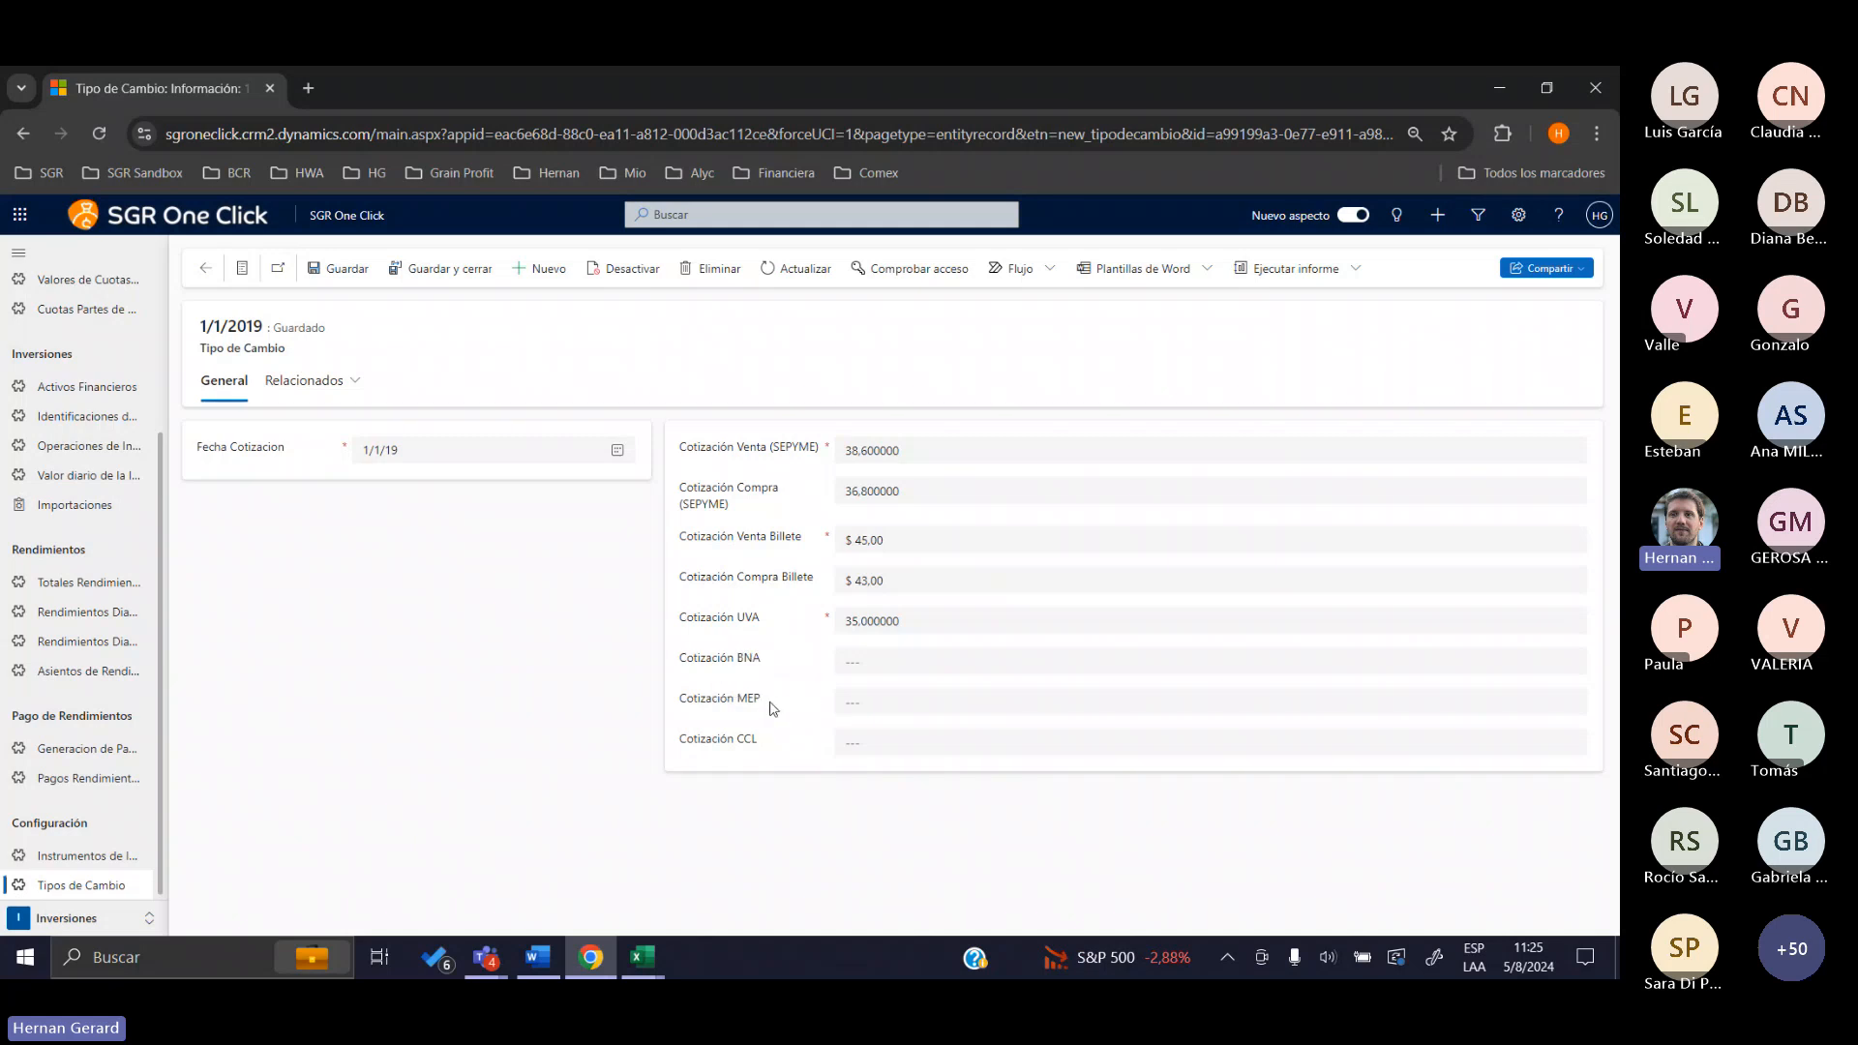
{"action": "left_click_drag", "start_coordinate": [759, 740], "coordinate": [689, 750]}
{"action": "left_click", "coordinate": [701, 752]}
Start a new Tipo de Cambio record dated 5/8/24 and discard it while moving to the Importaciones list
{"action": "left_click", "coordinate": [81, 887]}
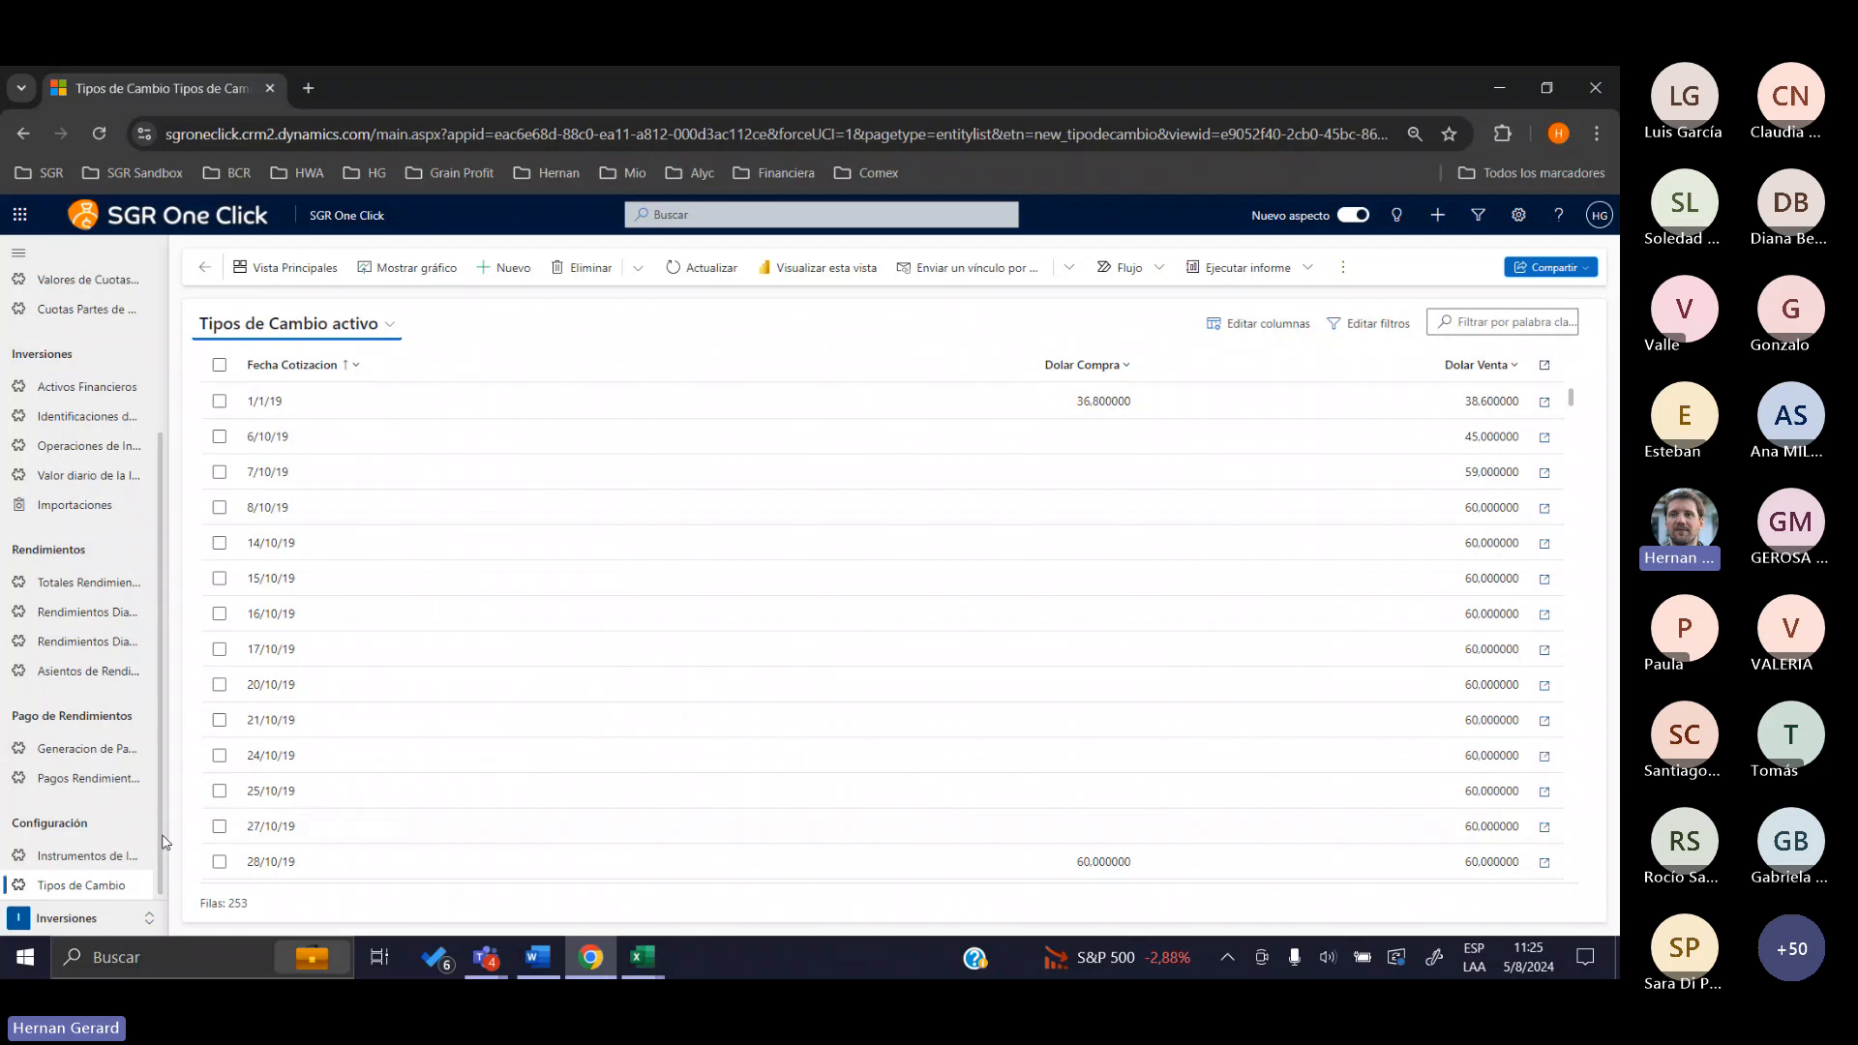
{"action": "left_click", "coordinate": [513, 268]}
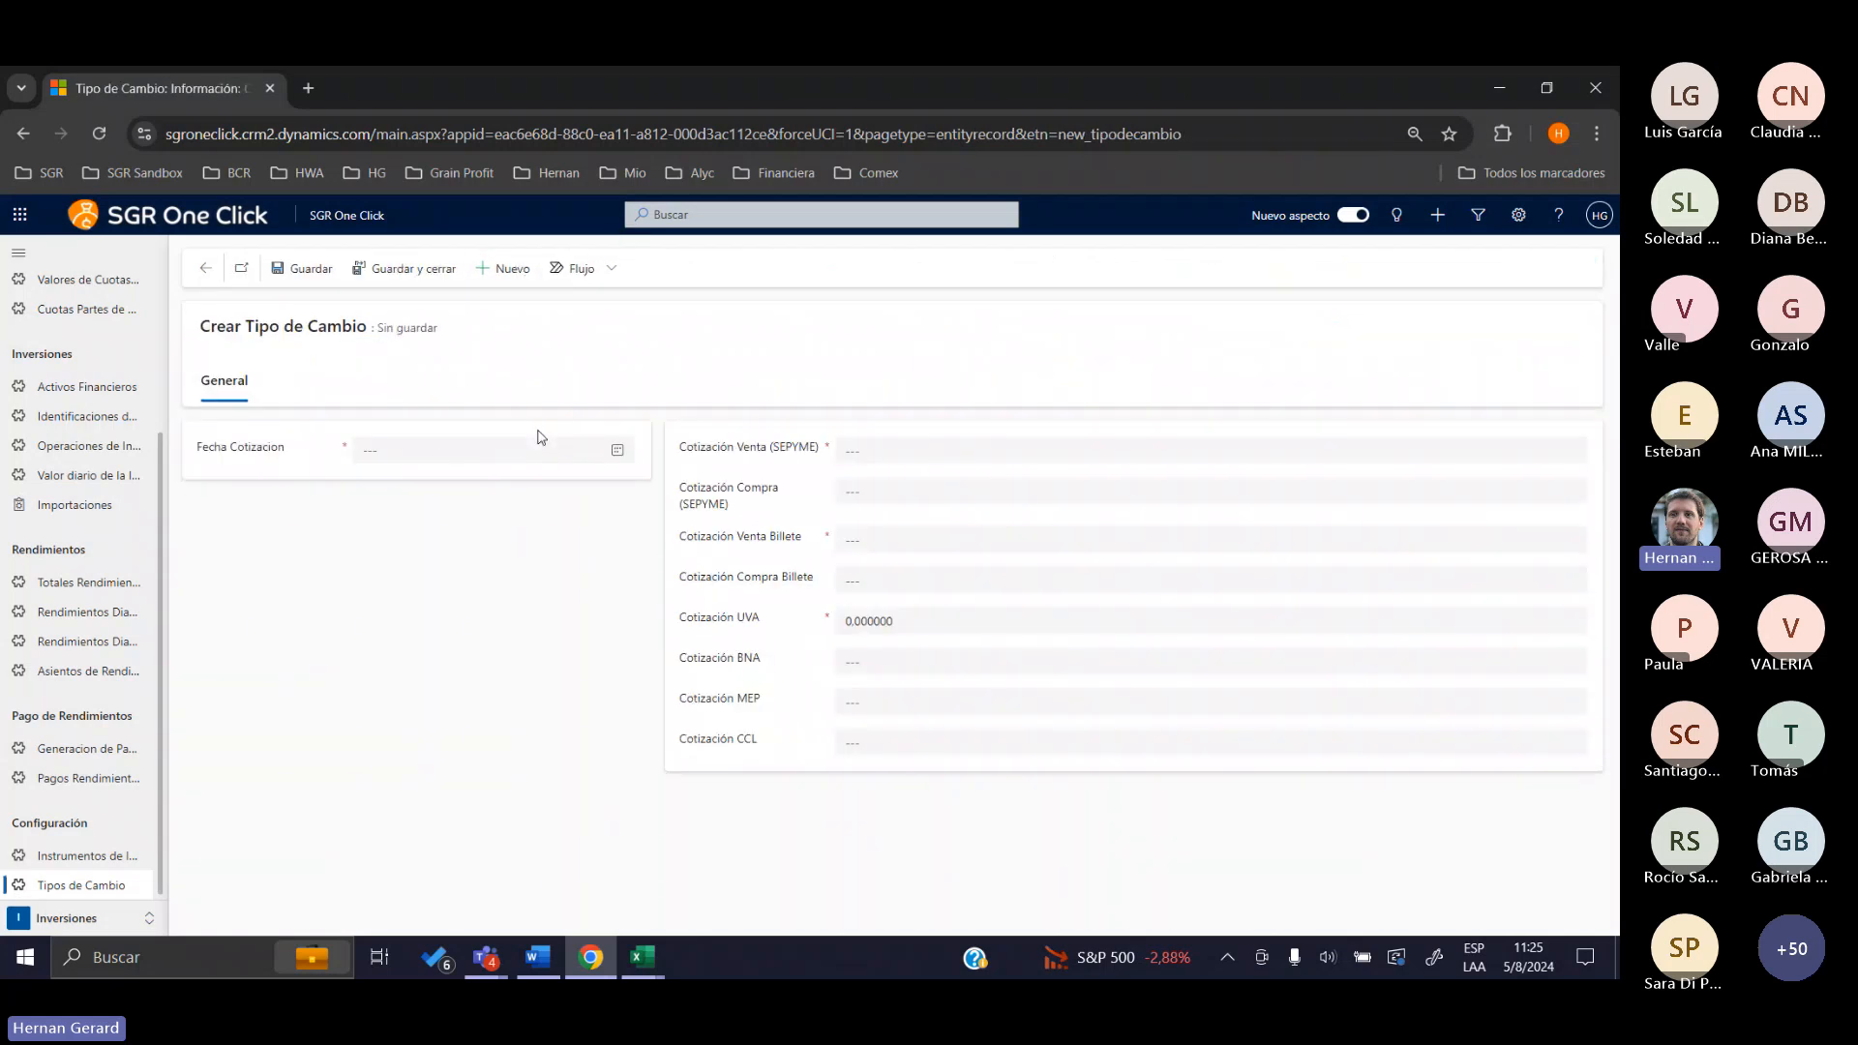
{"action": "left_click", "coordinate": [441, 459]}
{"action": "left_click", "coordinate": [455, 571]}
{"action": "left_click", "coordinate": [132, 495]}
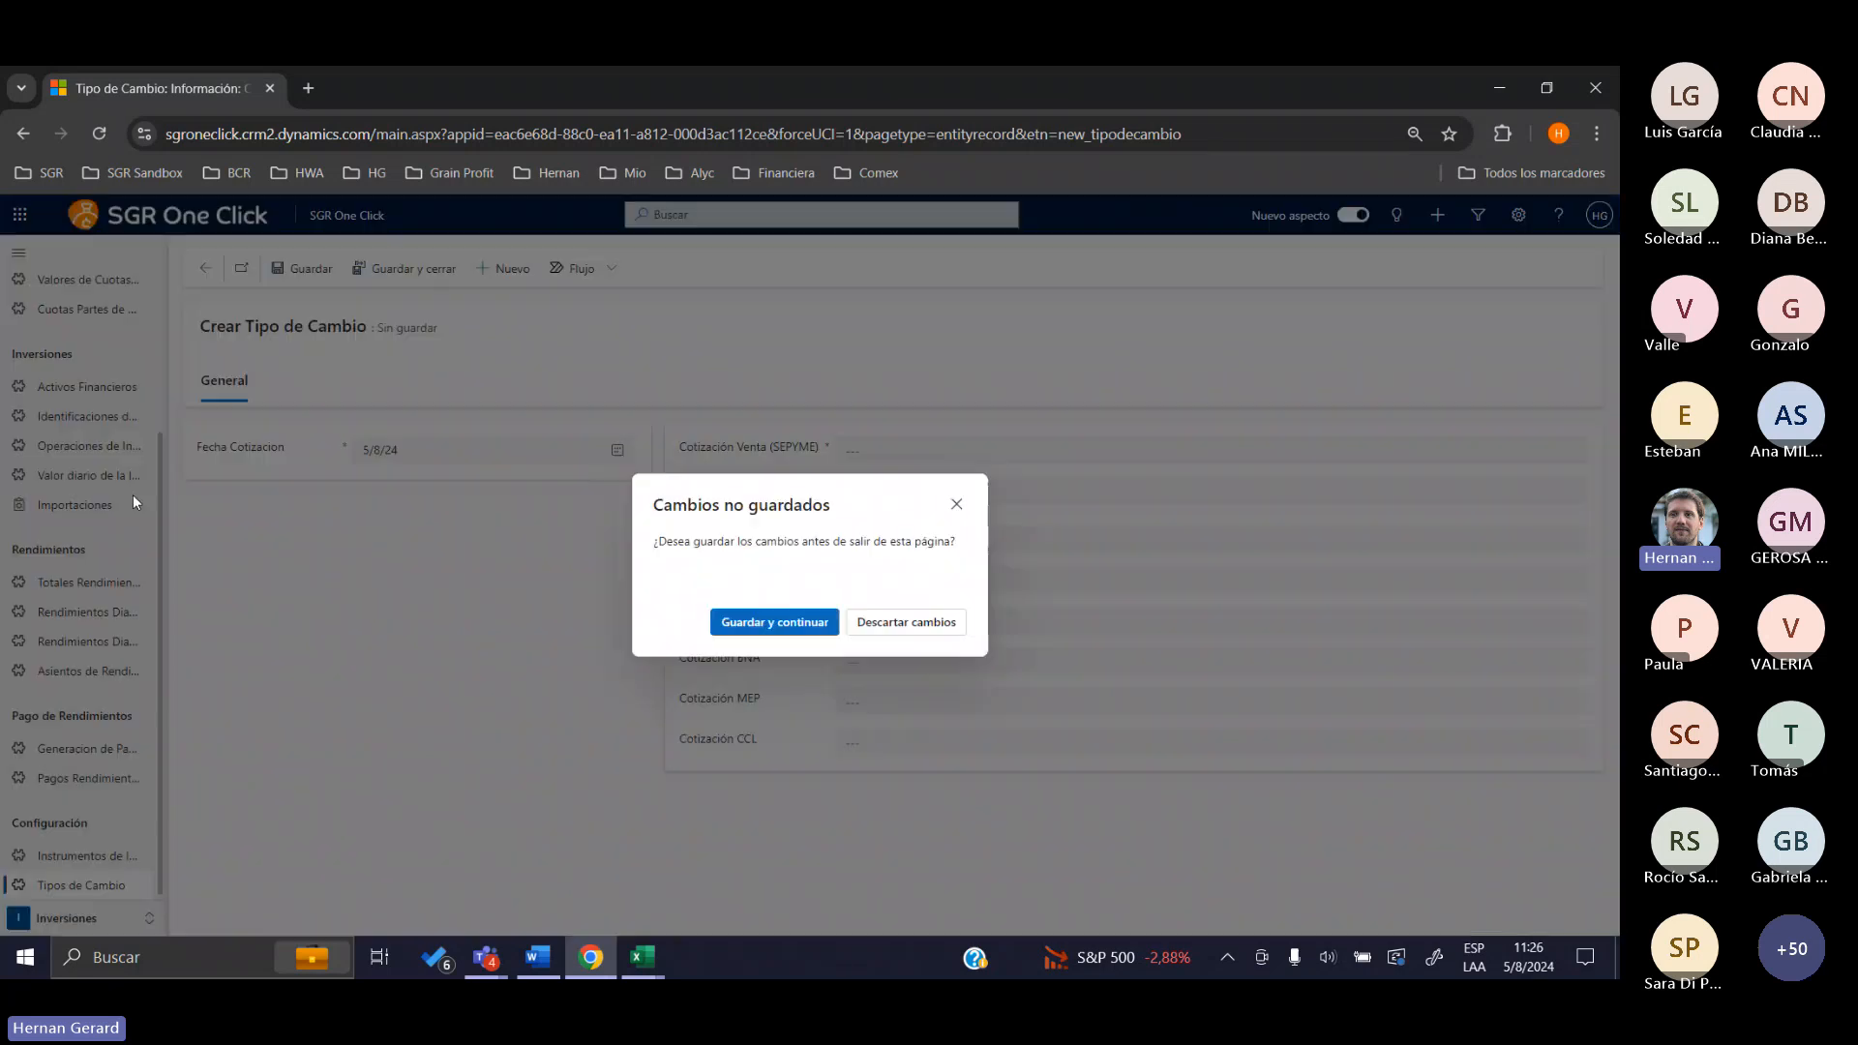
{"action": "left_click", "coordinate": [925, 626]}
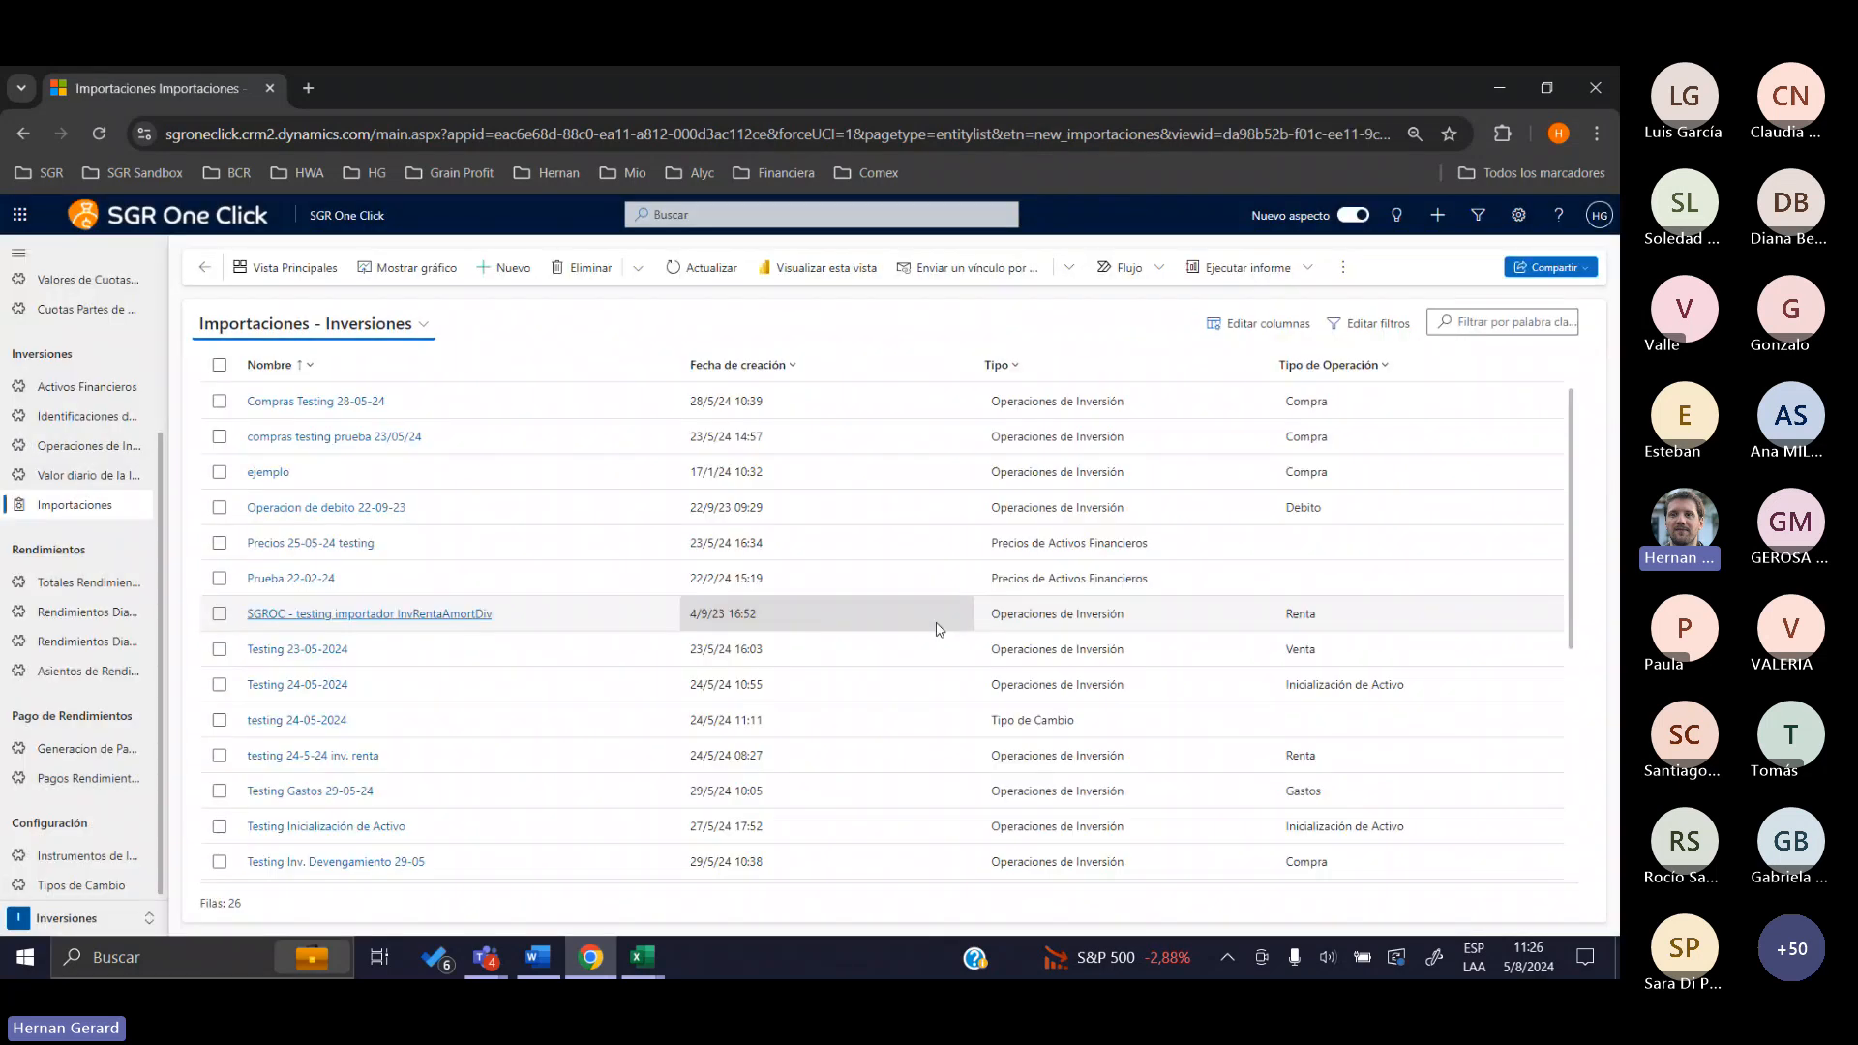
Create and save a new import record of type Tipo de Cambio named "precios 5-8-2024"
{"action": "left_click", "coordinate": [505, 268]}
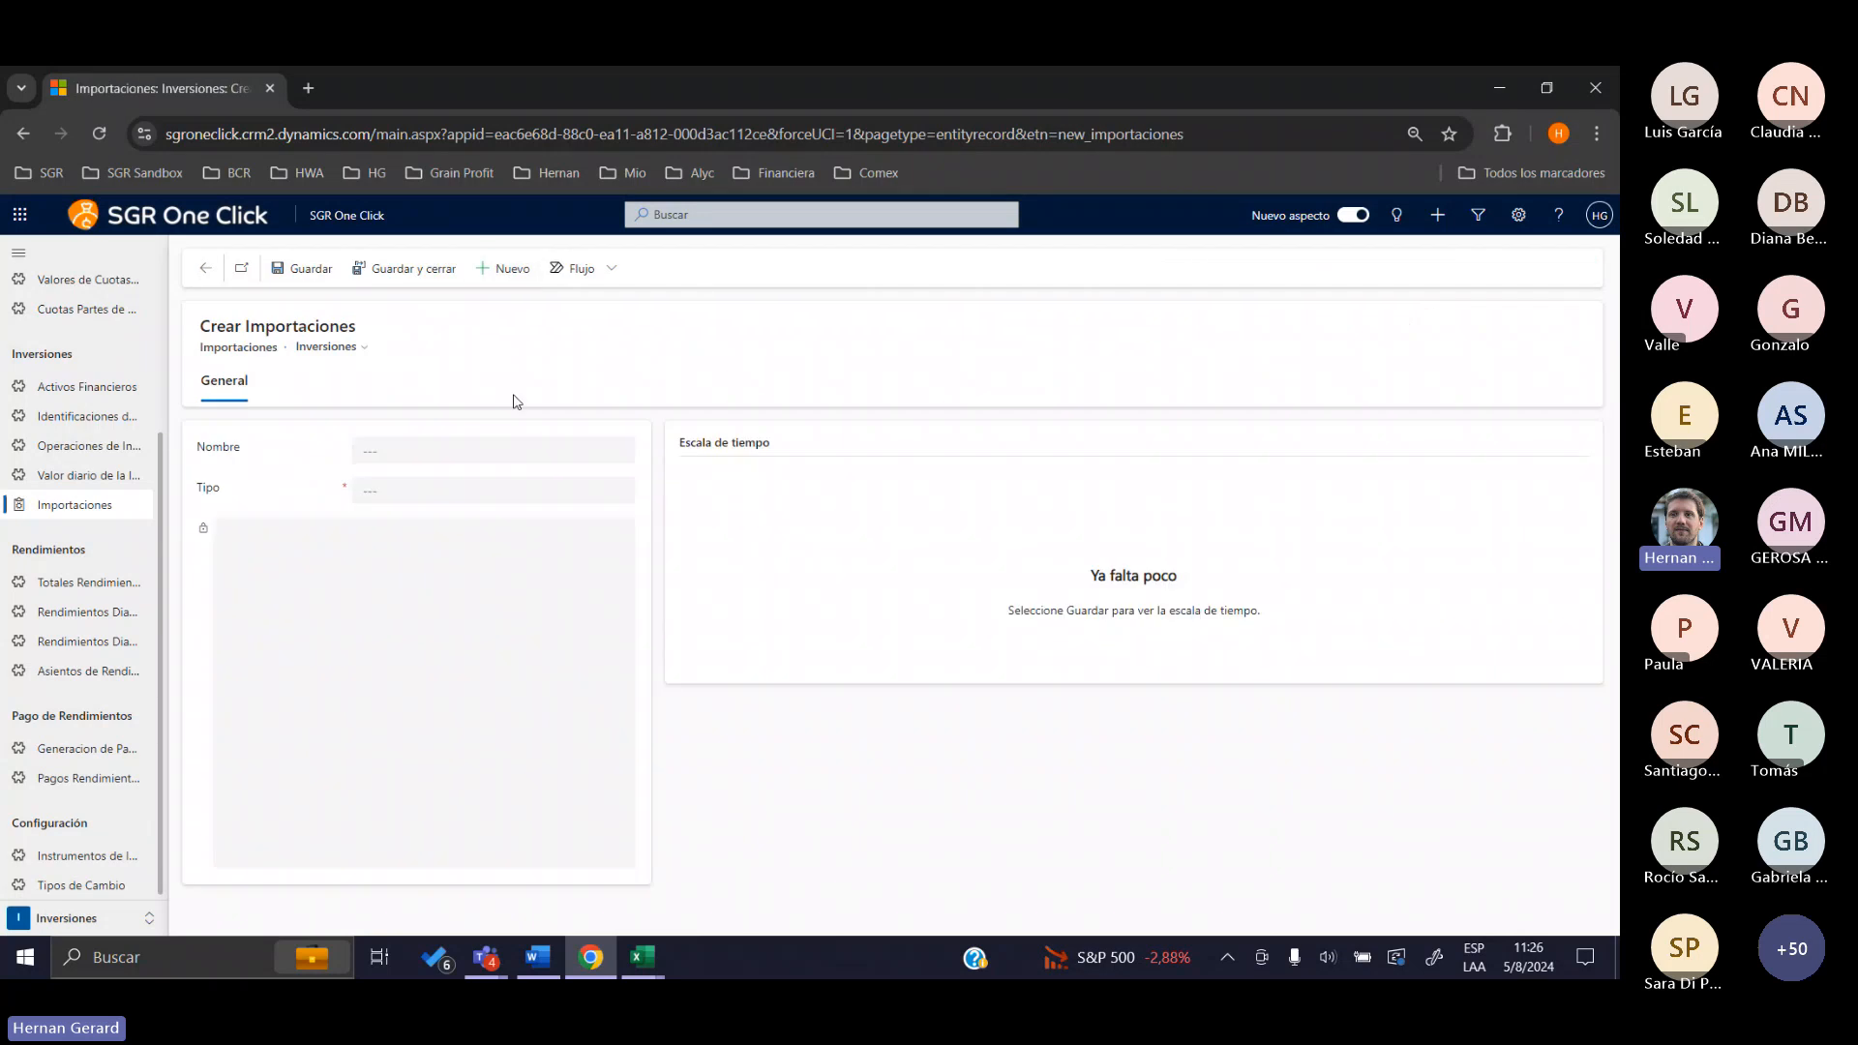
{"action": "left_click", "coordinate": [434, 491]}
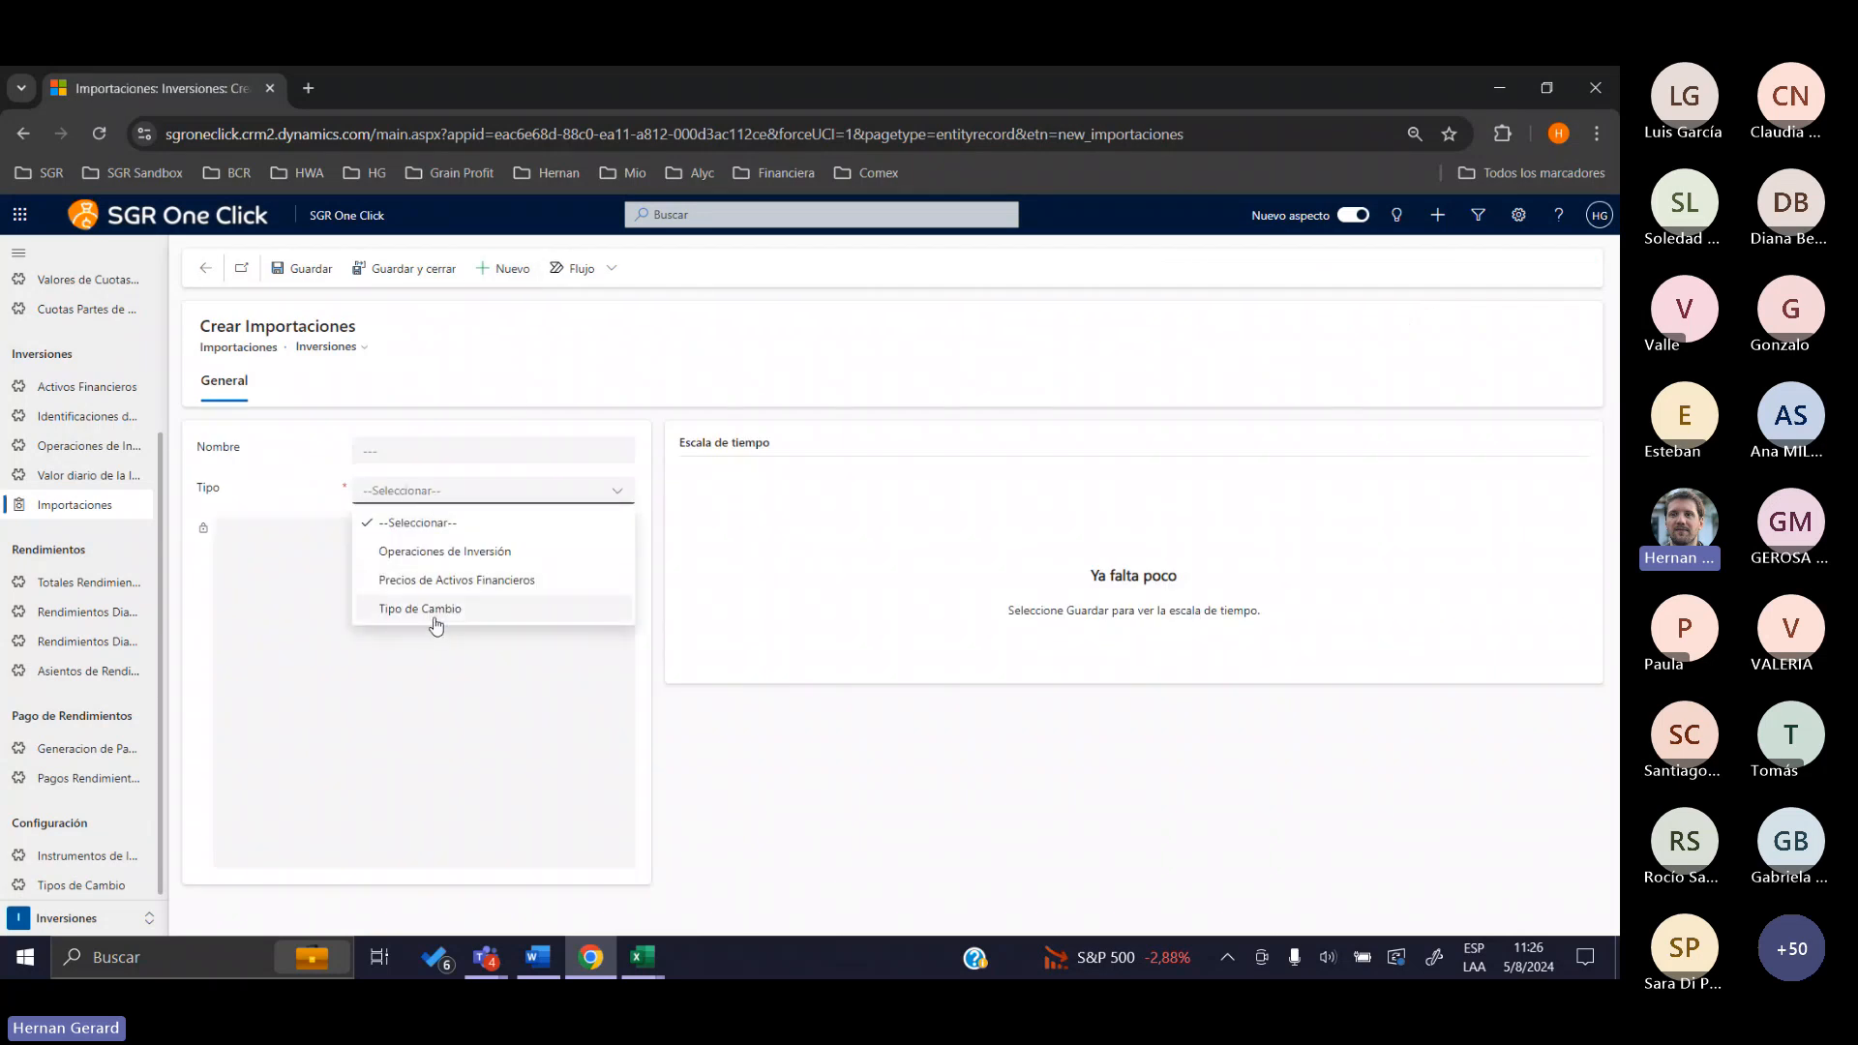
{"action": "left_click", "coordinate": [433, 611]}
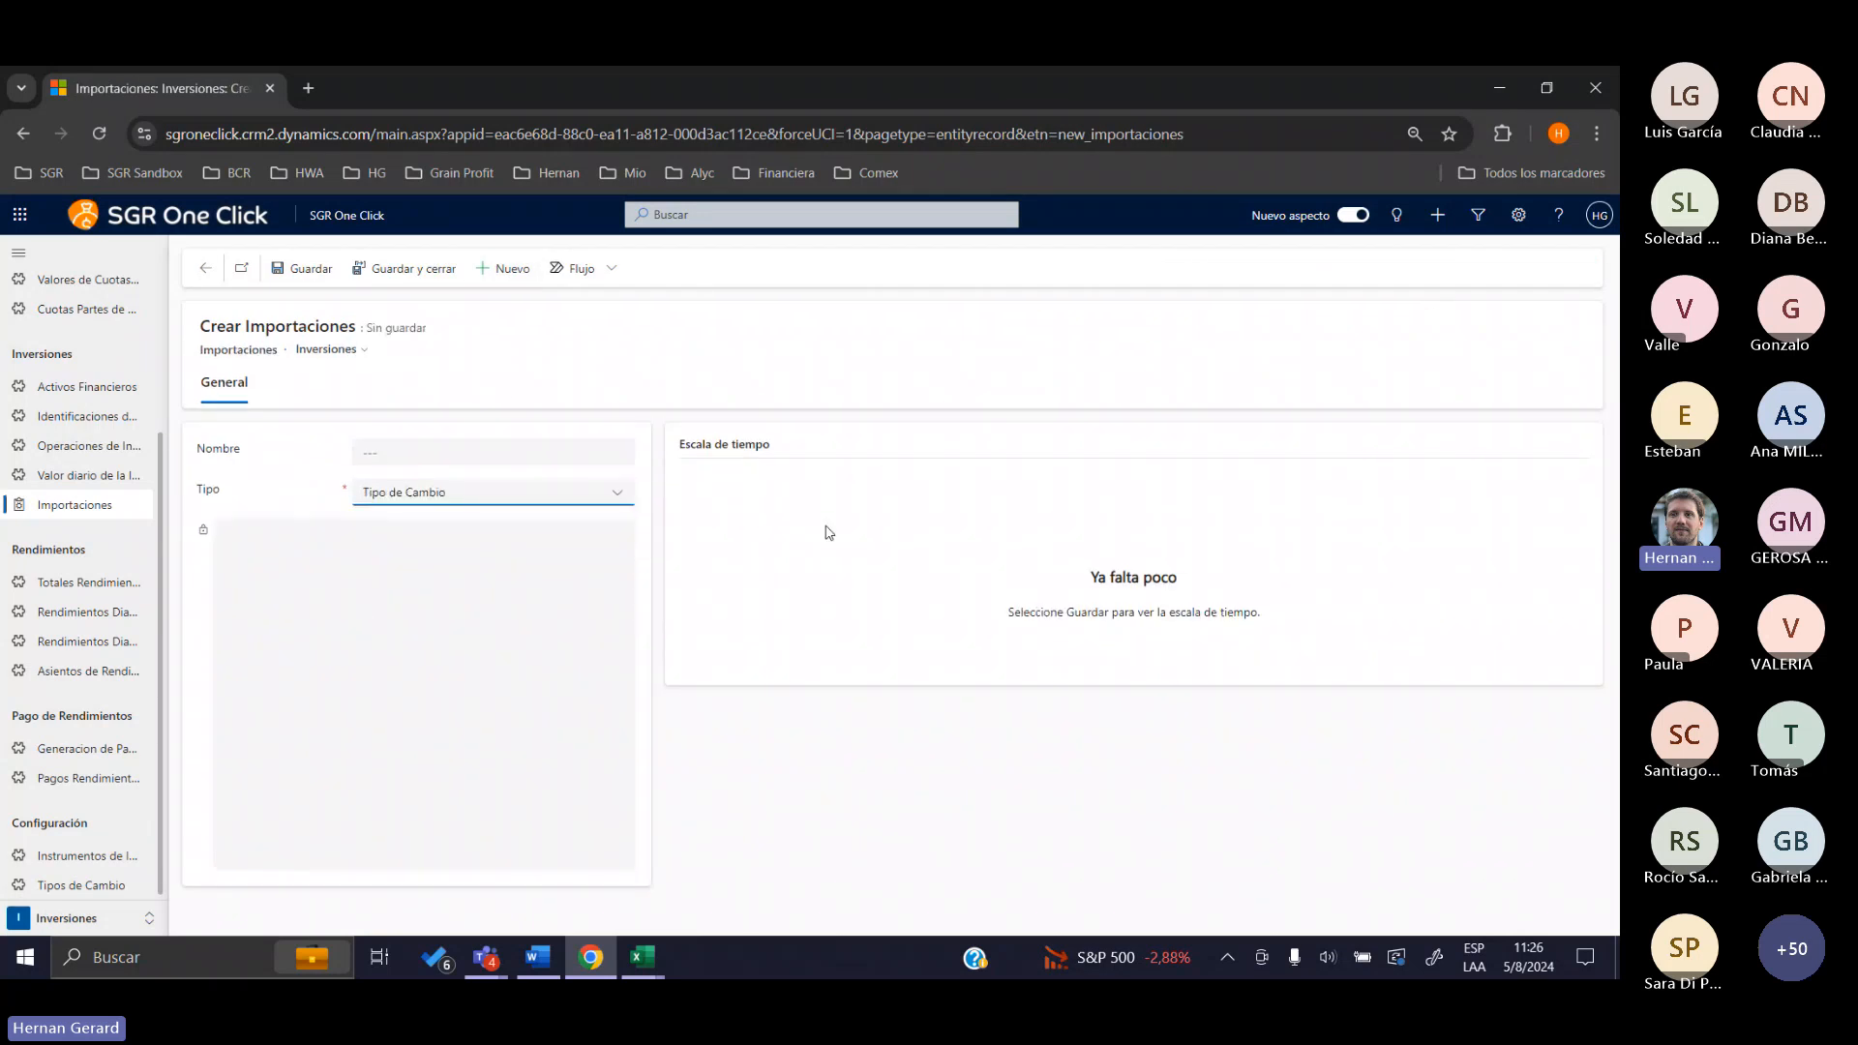
{"action": "left_click", "coordinate": [399, 448]}
{"action": "type", "text": "precios"}
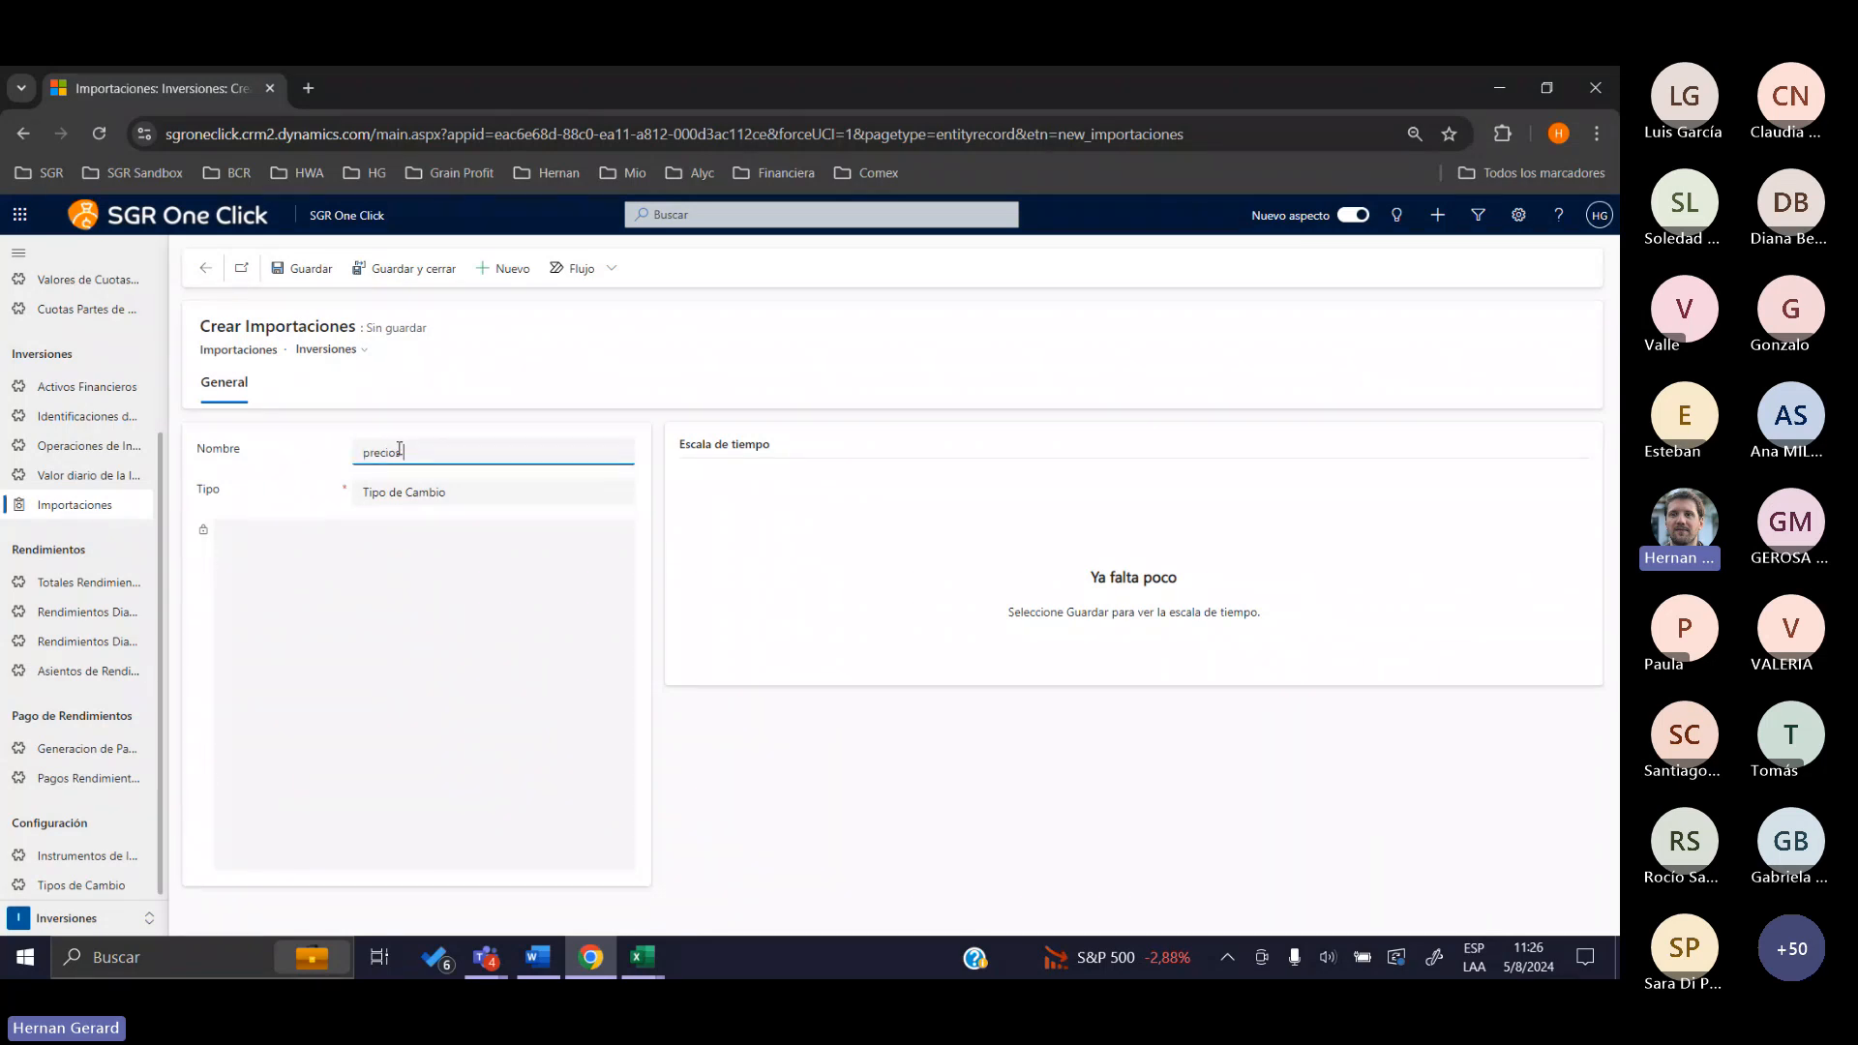
{"action": "type", "text": " 5-8-2024"}
{"action": "left_click", "coordinate": [326, 296]}
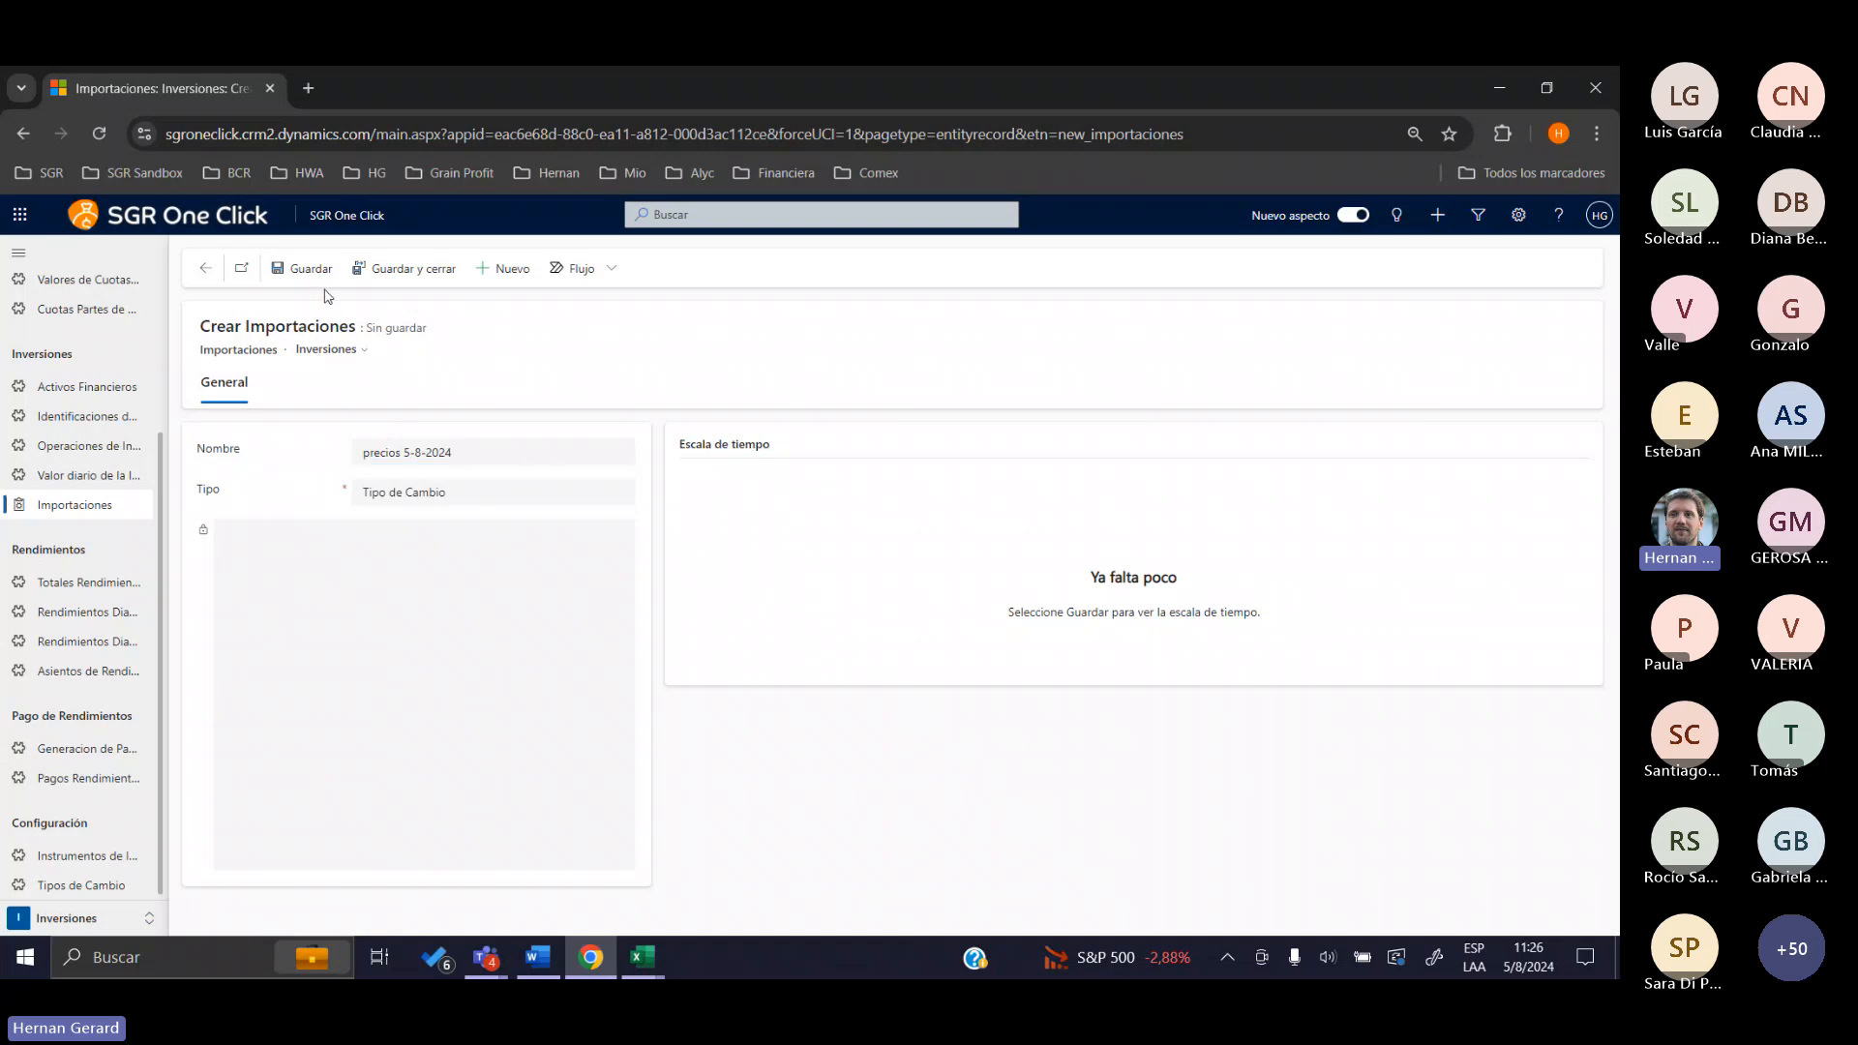
{"action": "left_click", "coordinate": [308, 268]}
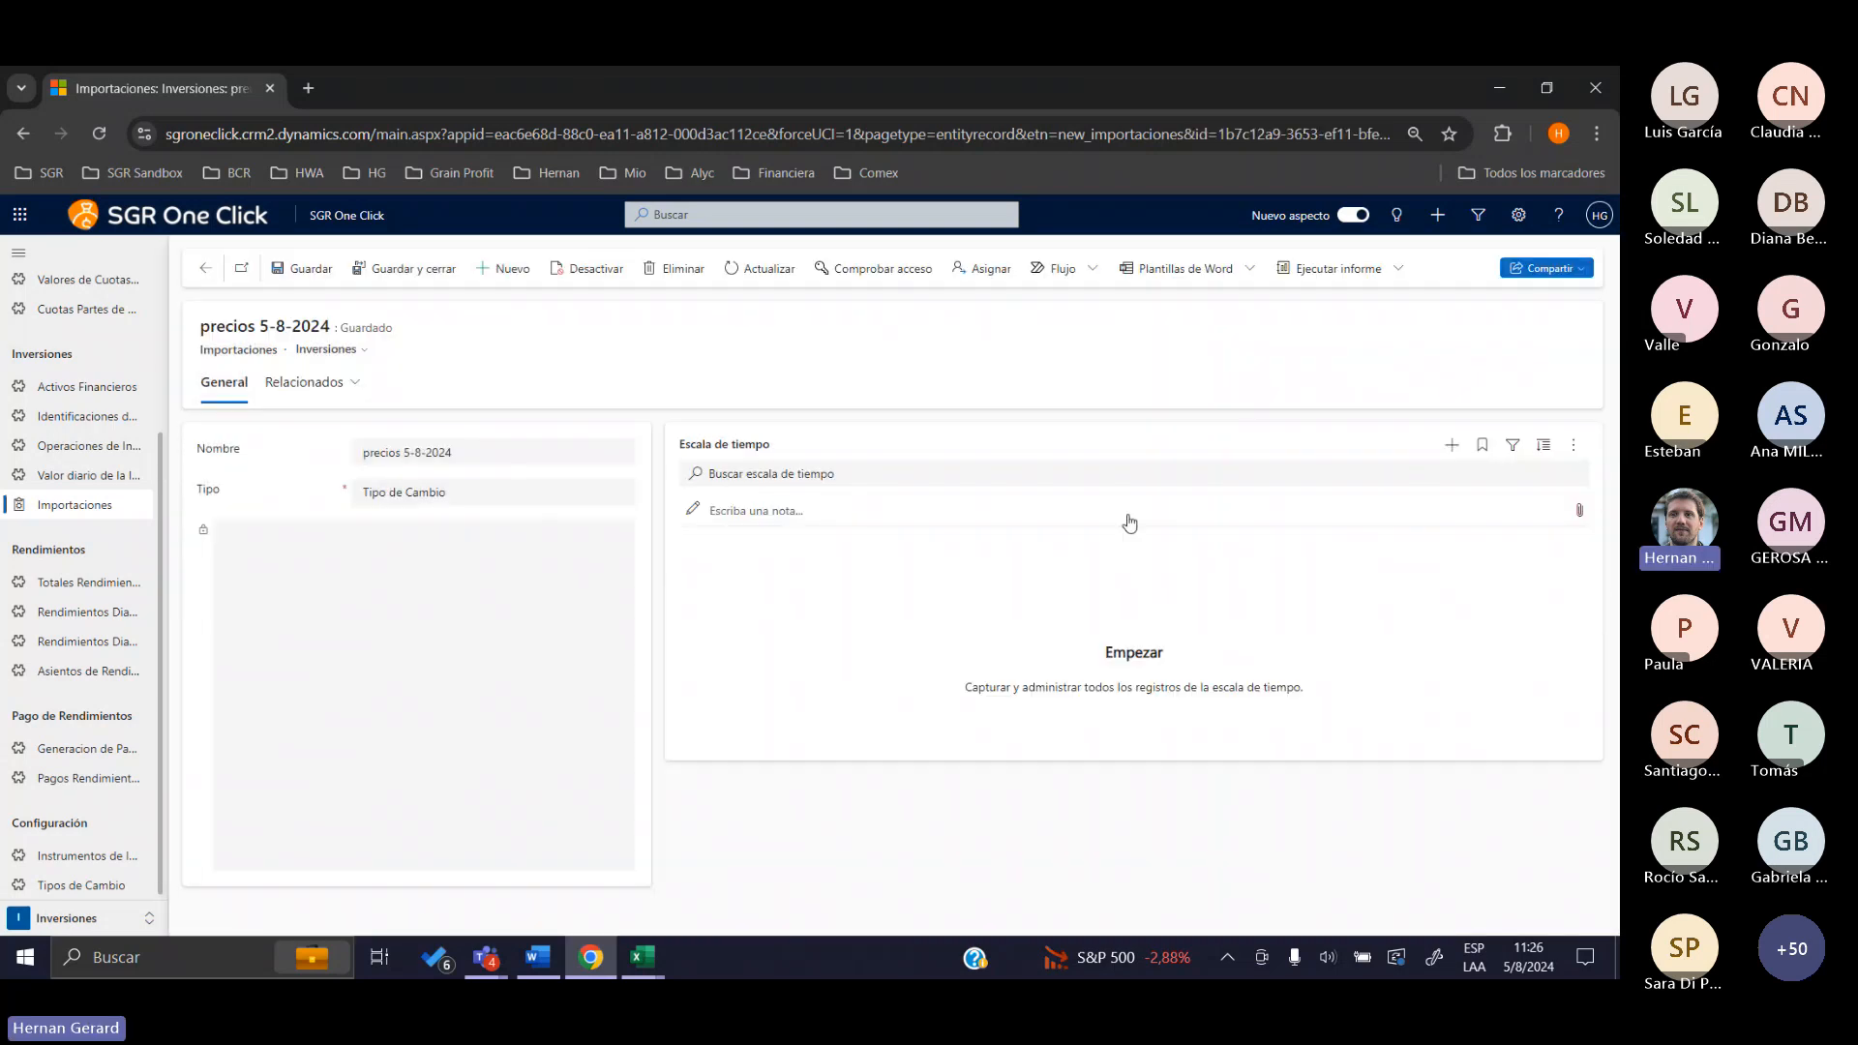
Rename the import record as "tipos de cambio 5-8-2024" and save it
{"action": "double_click", "coordinate": [382, 452]}
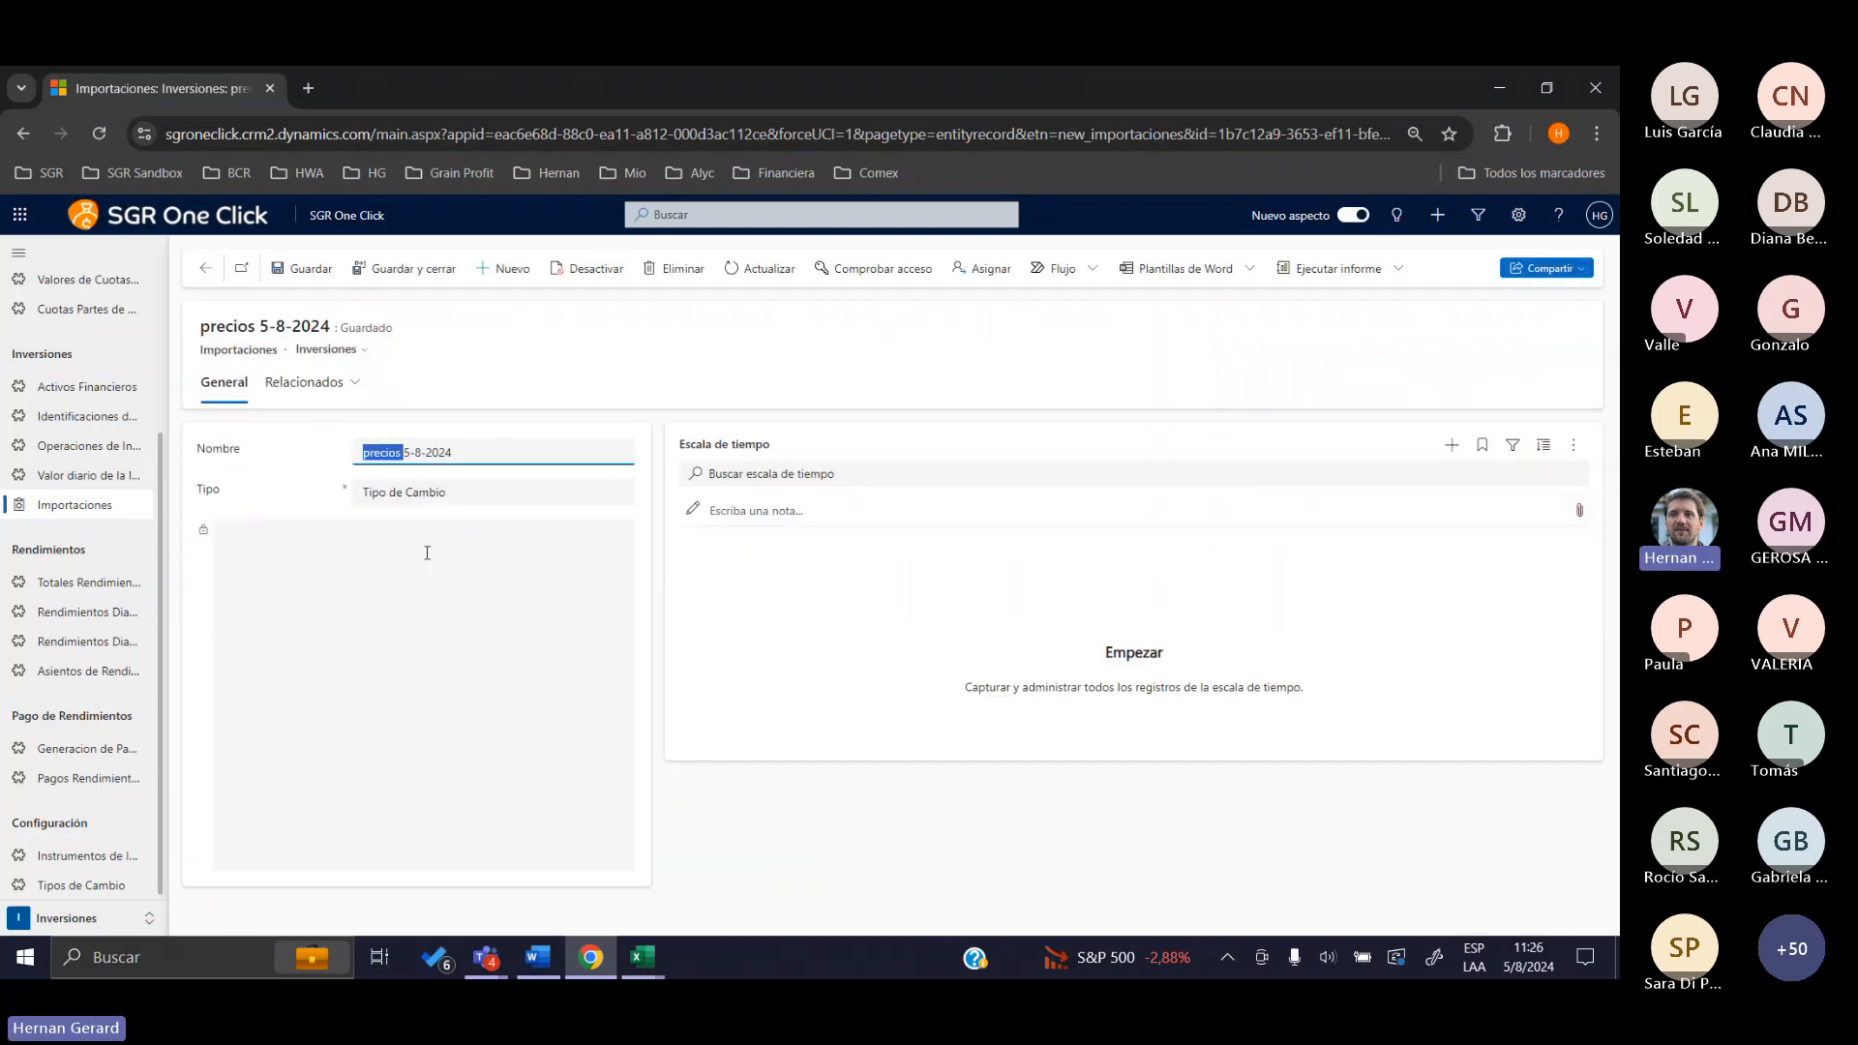
{"action": "type", "text": "tipo sc d"}
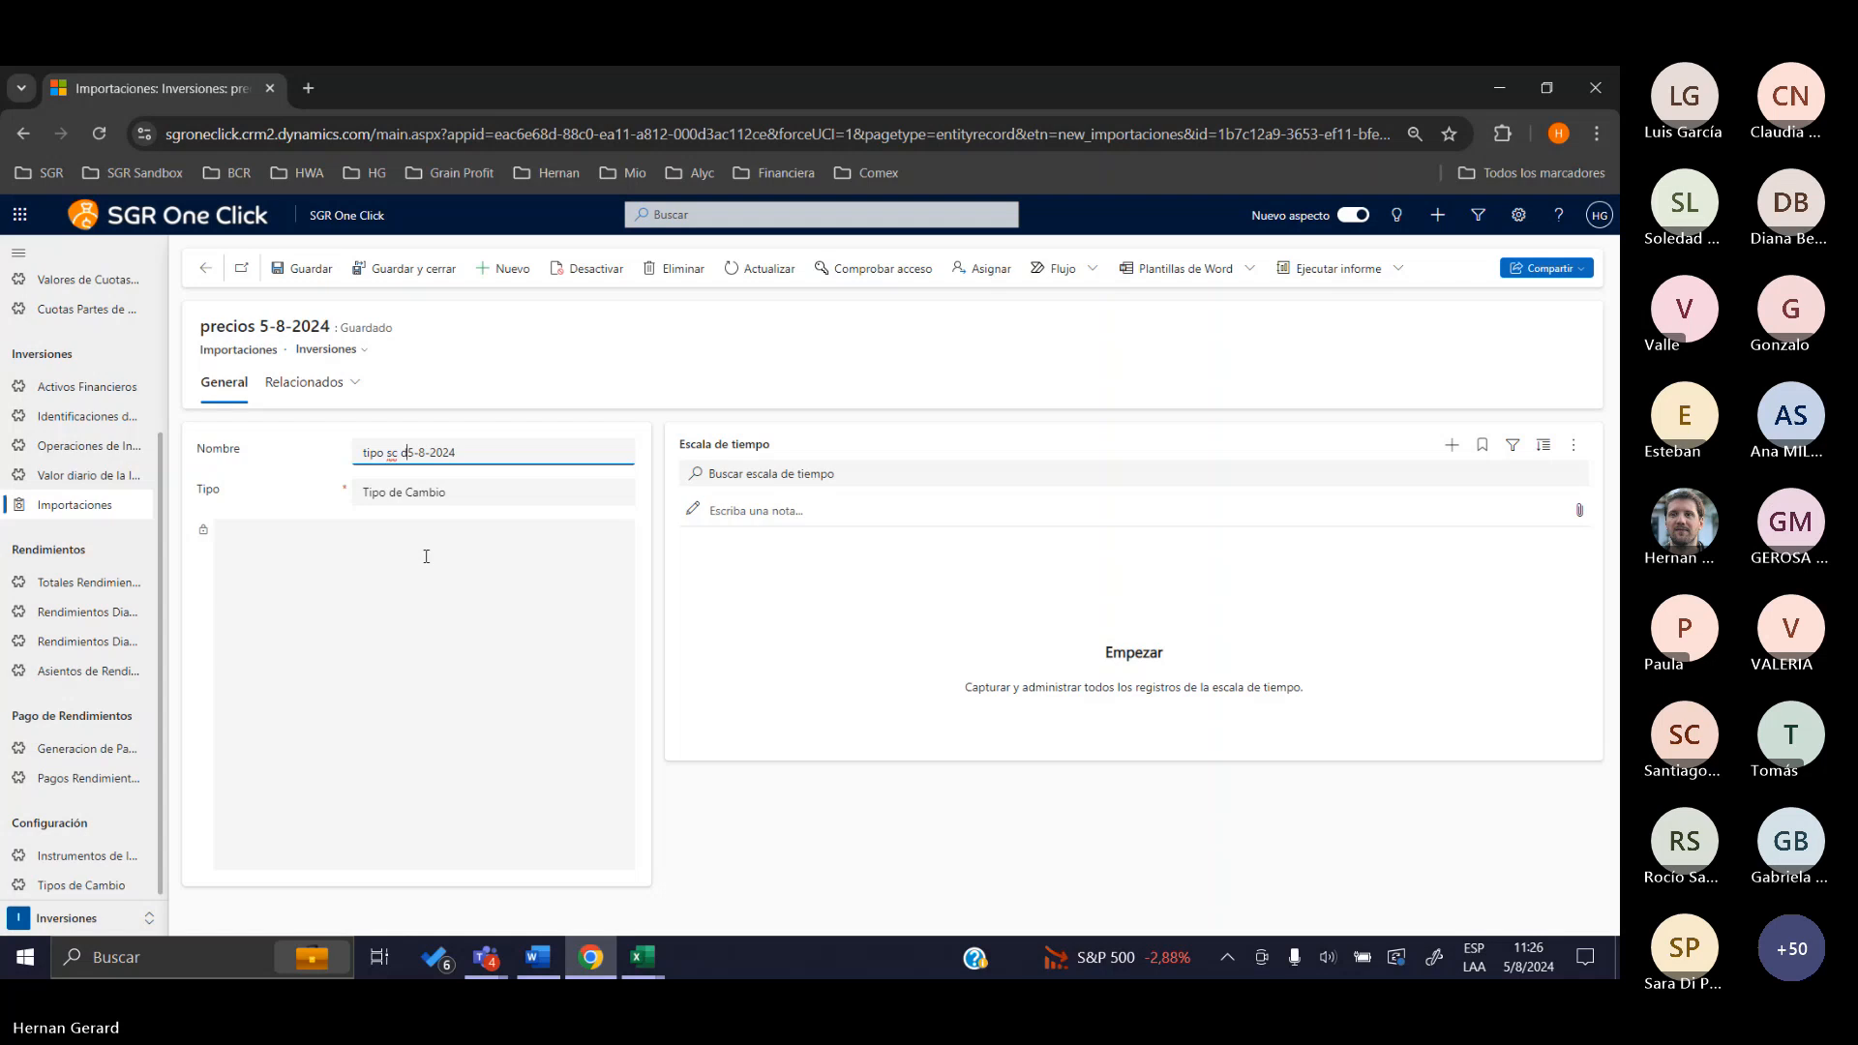
{"action": "key", "text": "BackSpace"}
{"action": "key", "text": "BackSpace"}
{"action": "key", "text": "BackSpace"}
{"action": "key", "text": "BackSpace"}
{"action": "key", "text": "BackSpace"}
{"action": "type", "text": "s de cambio"}
{"action": "left_click", "coordinate": [302, 269]}
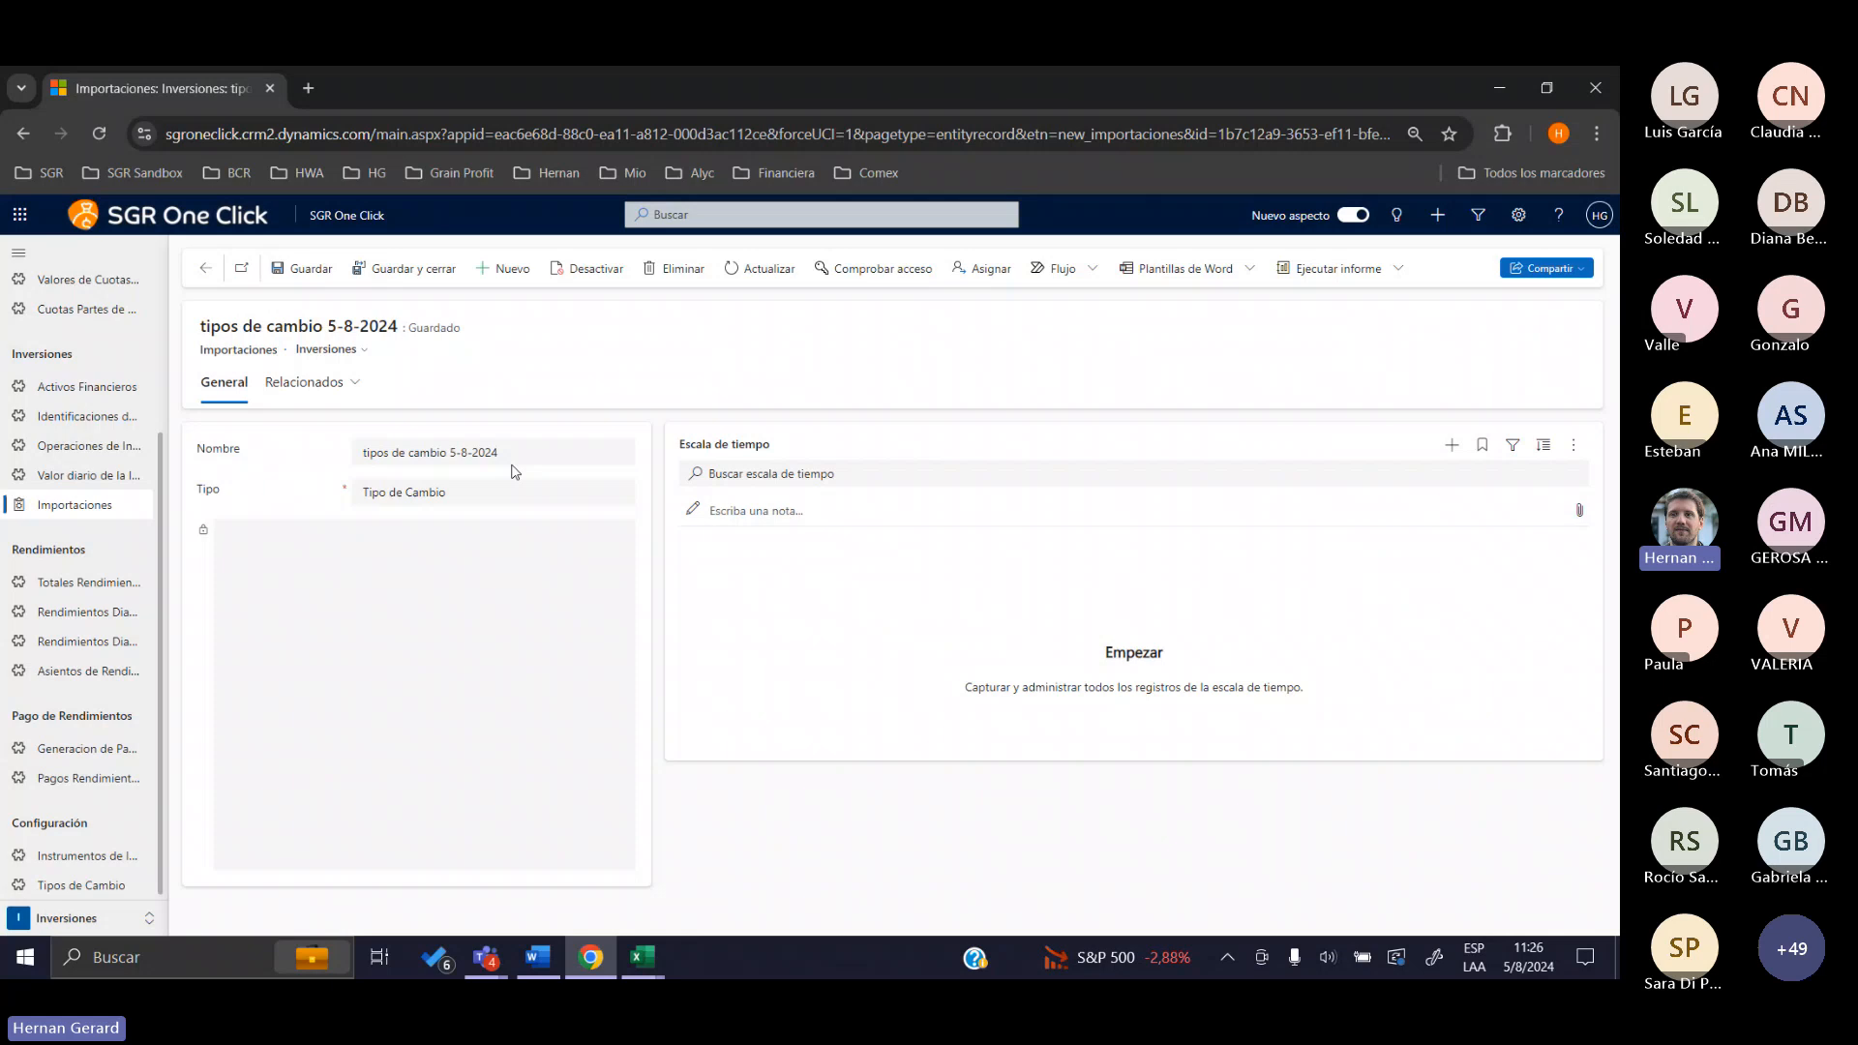
Replace the date in the import's name so that it reads "tipos de cambio de julio"
{"action": "left_click_drag", "start_coordinate": [499, 452], "coordinate": [450, 444]}
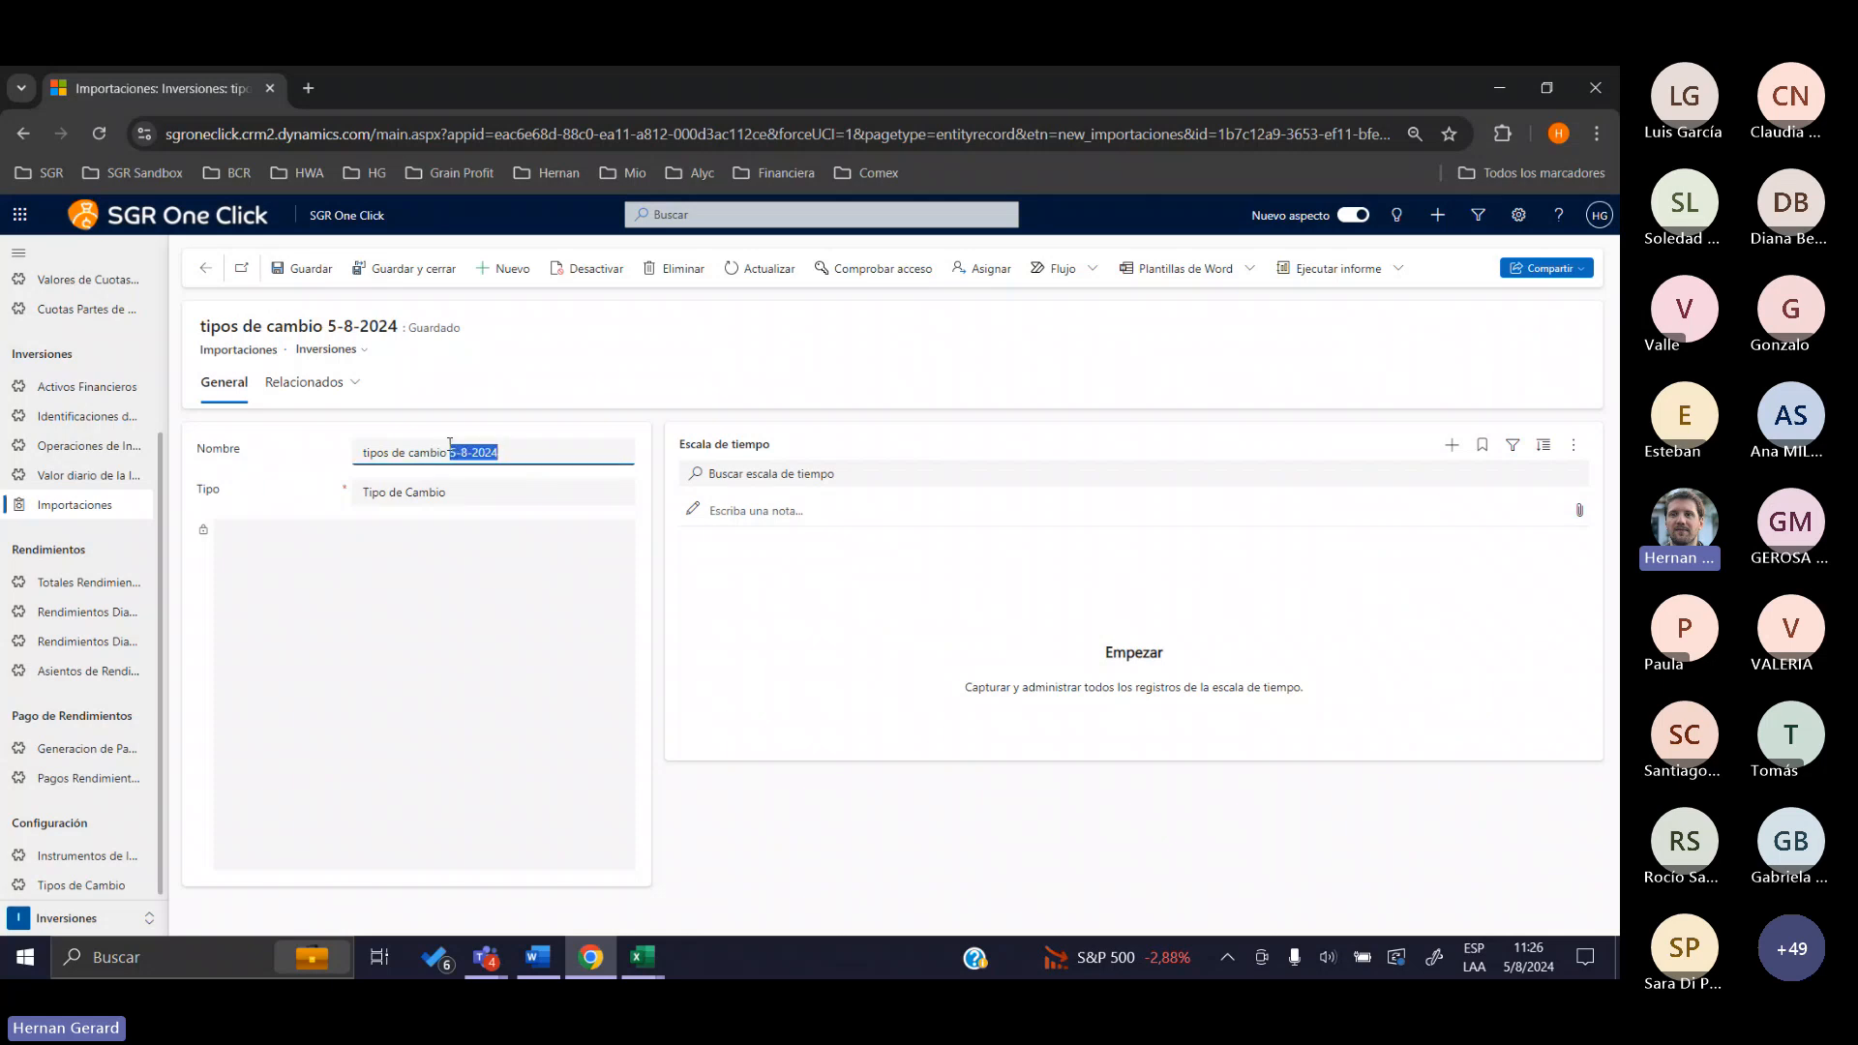
{"action": "type", "text": "de julio"}
{"action": "left_click", "coordinate": [487, 378]}
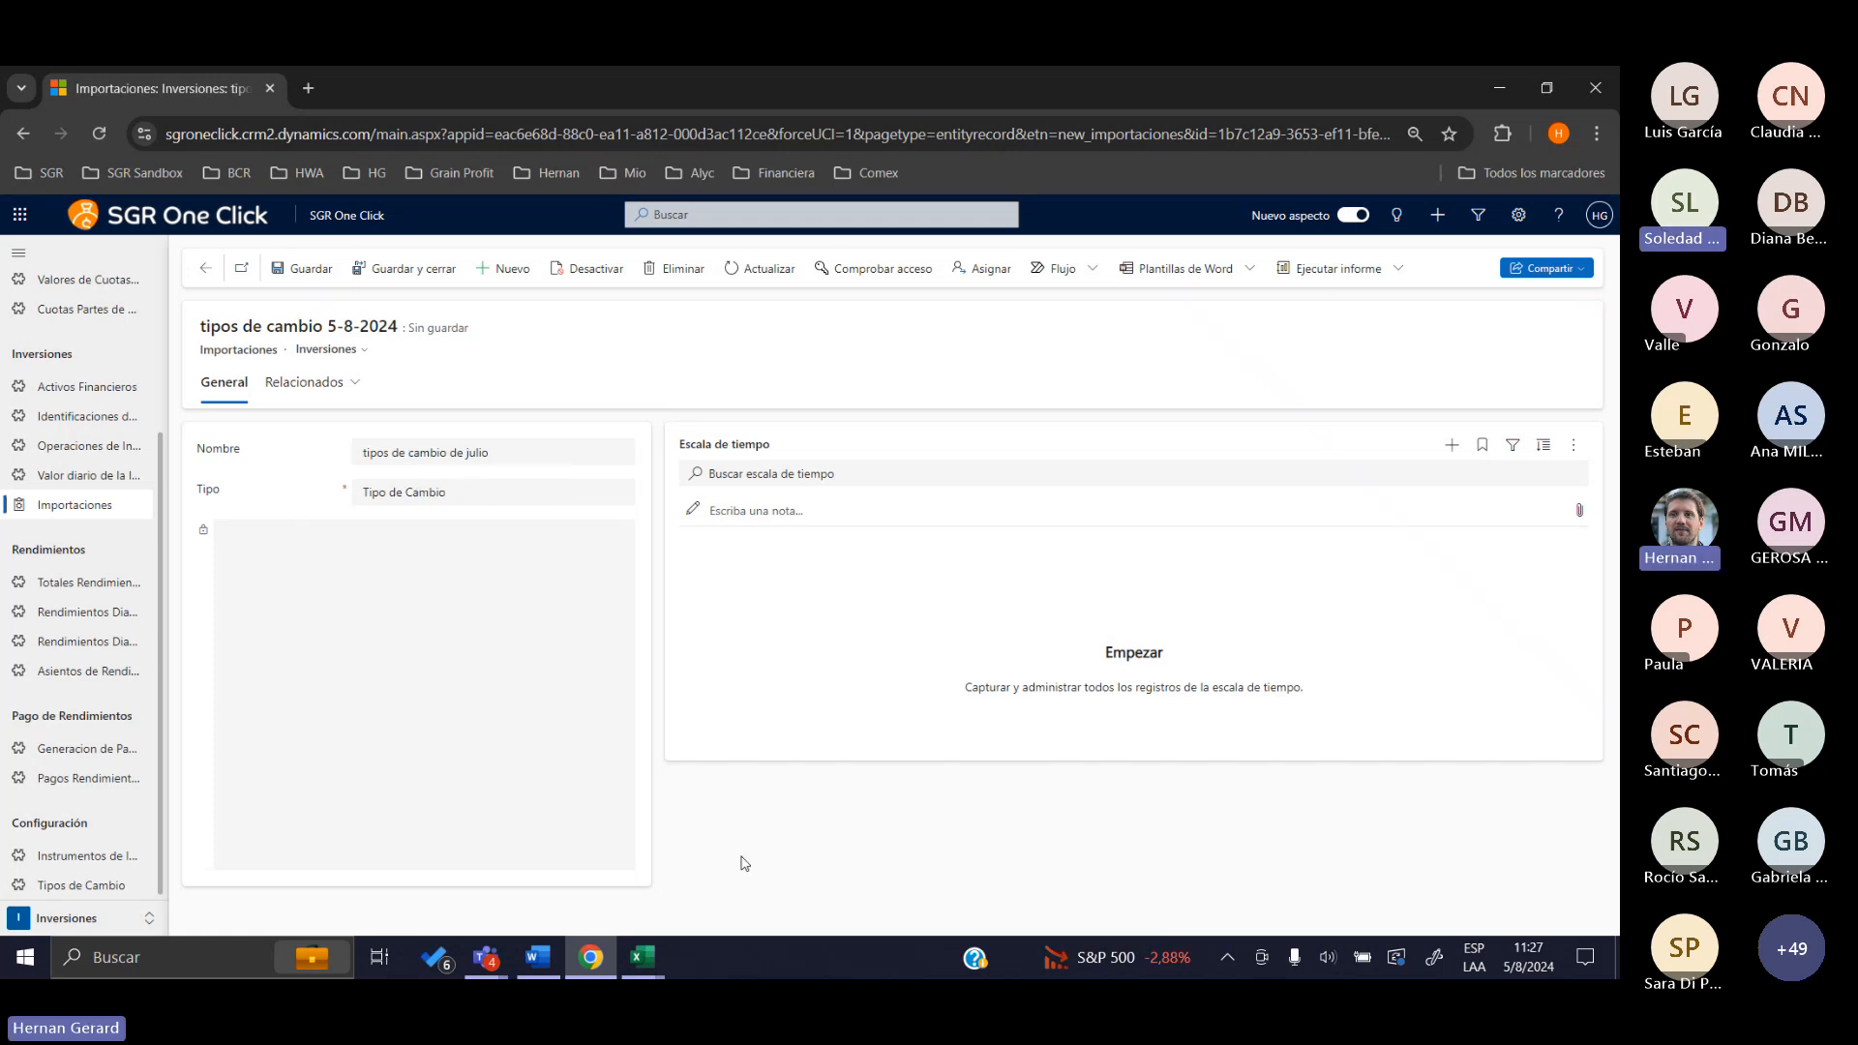
Switch to the InvCompraVentaDevengamiento workbook in Excel and review its template columns, including Fecha Vencimiento, Capital and TNA
{"action": "mouse_move", "coordinate": [642, 958]}
{"action": "left_click", "coordinate": [729, 902]}
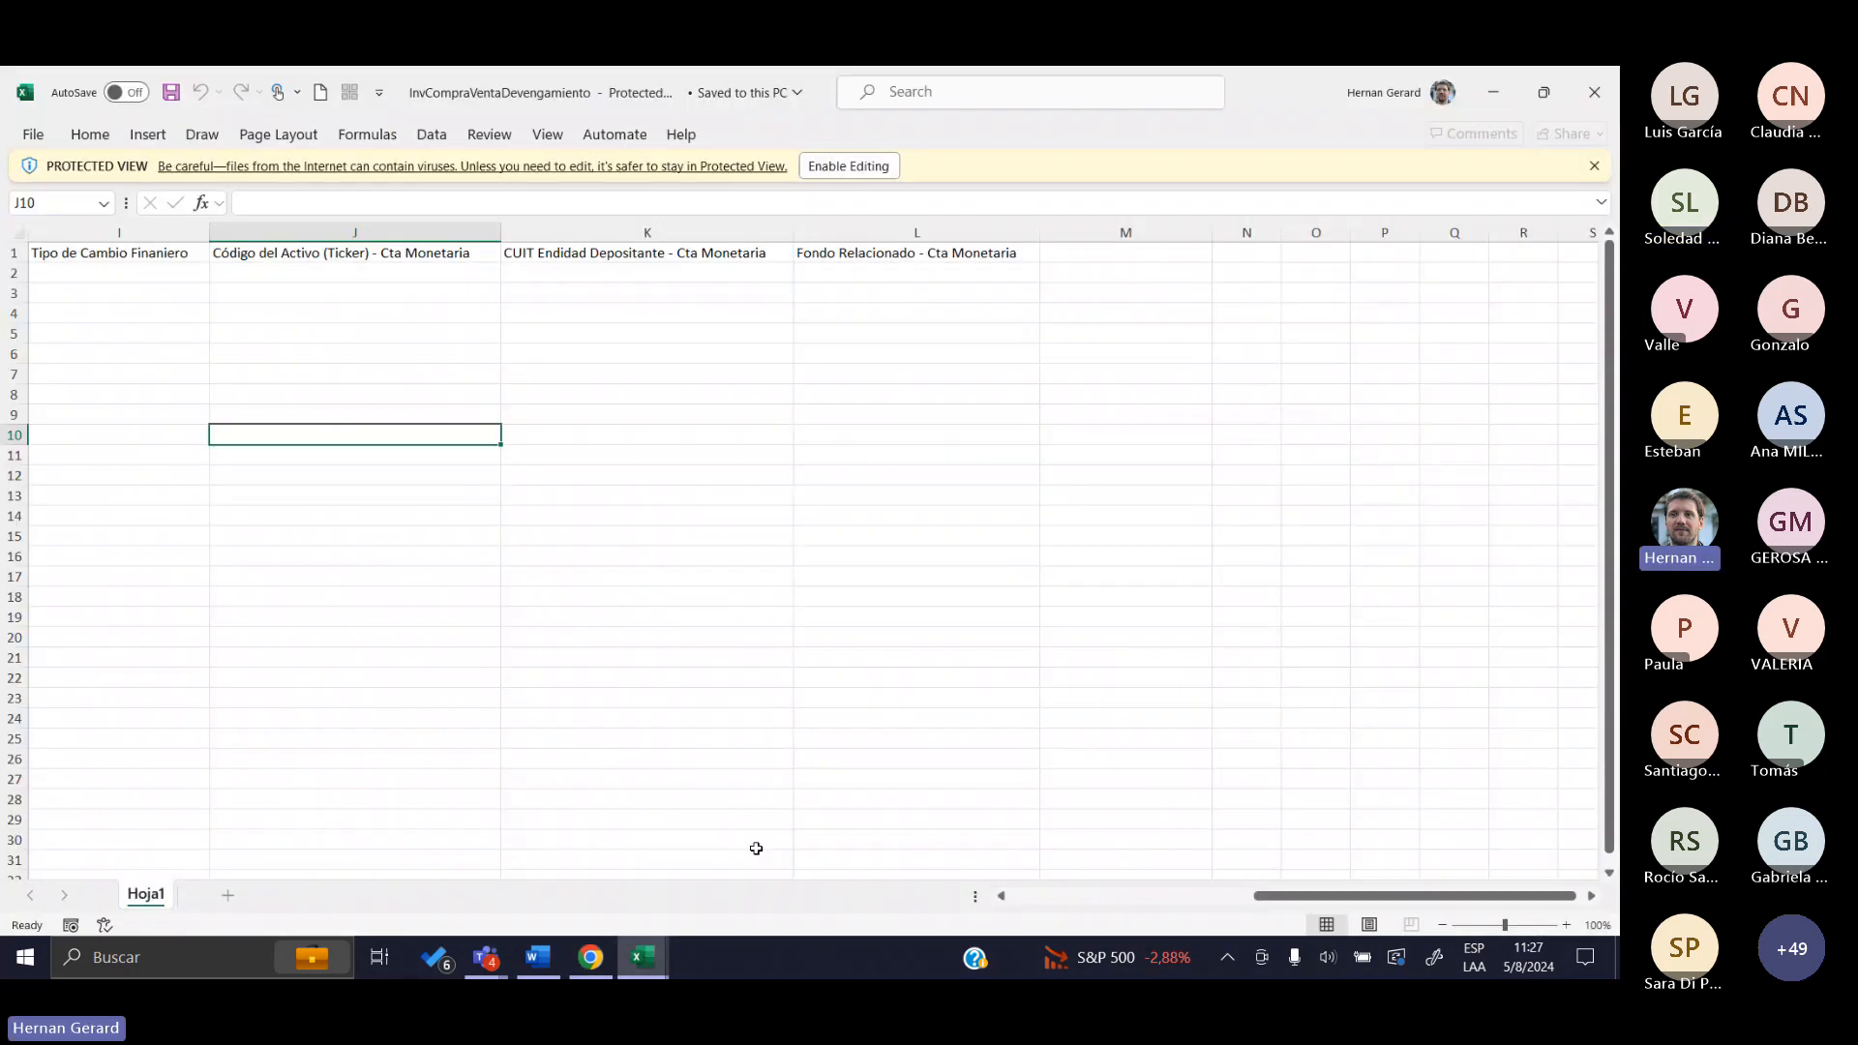
{"action": "left_click_drag", "start_coordinate": [1248, 895], "coordinate": [1014, 896]}
{"action": "left_click", "coordinate": [705, 625]}
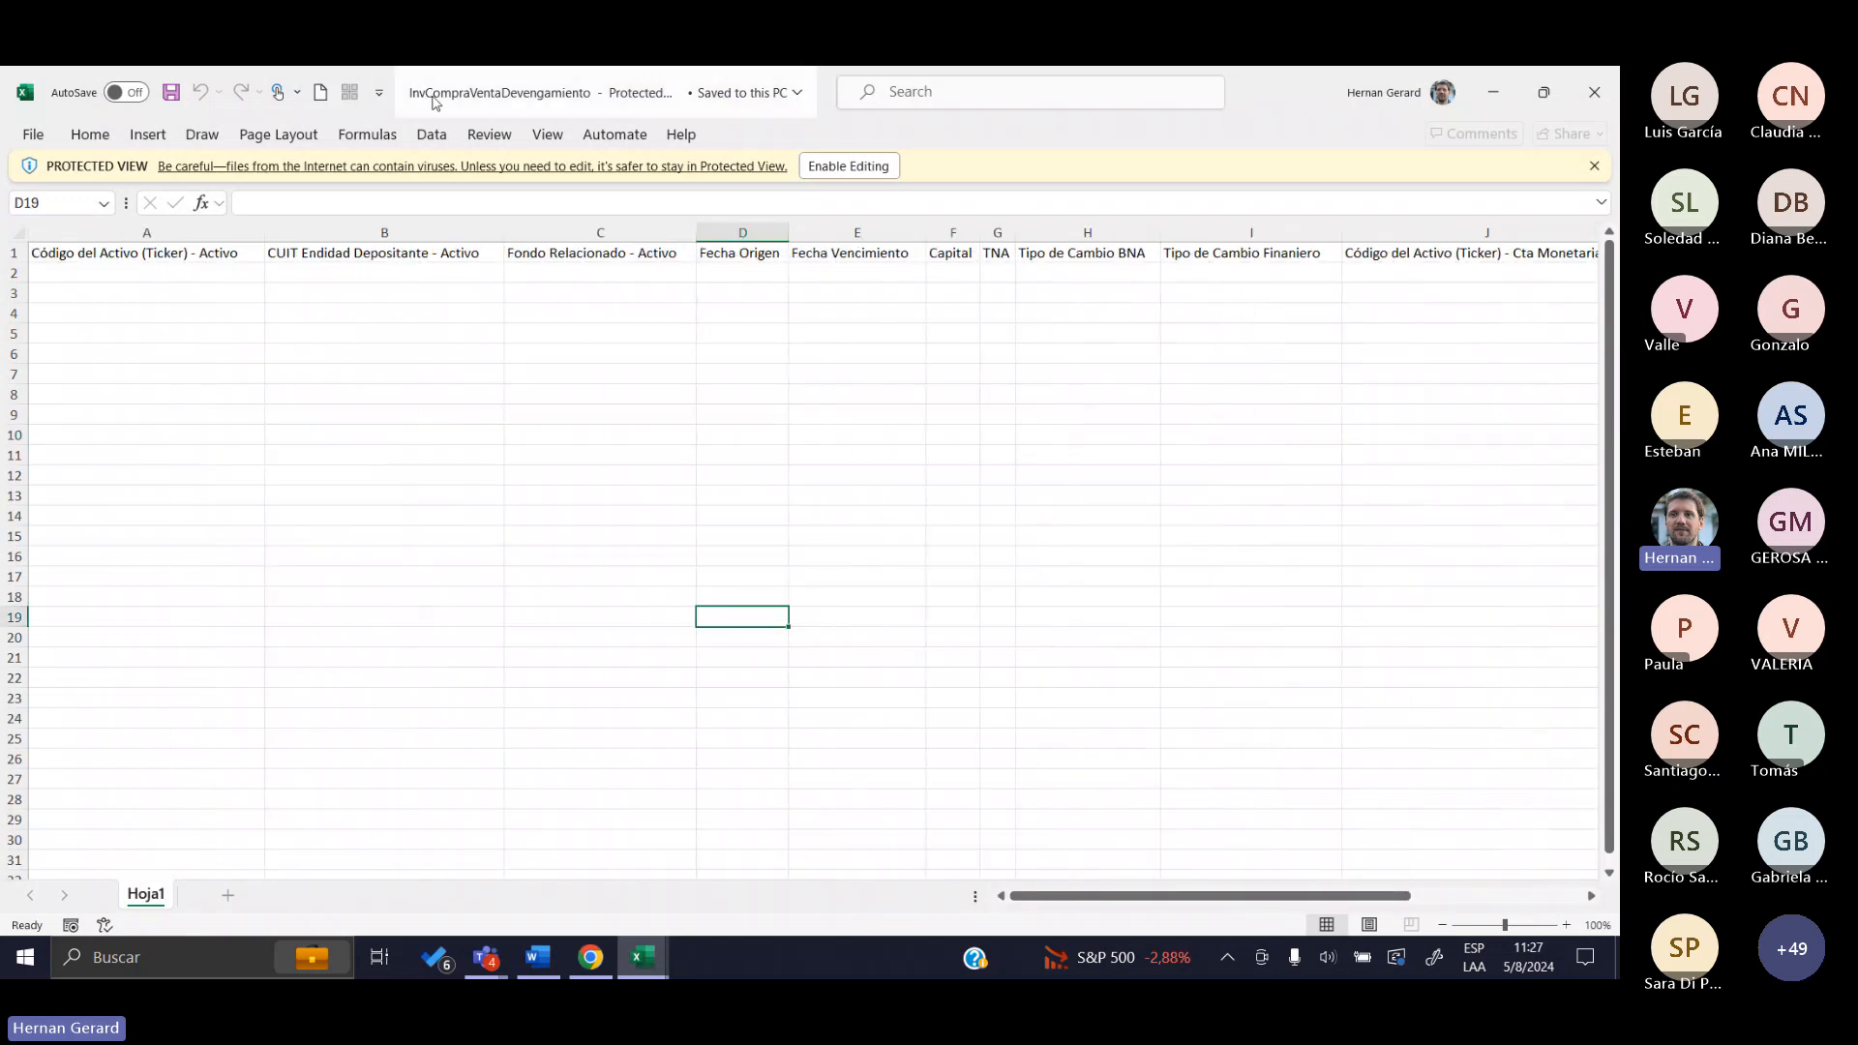
{"action": "left_click", "coordinate": [794, 360]}
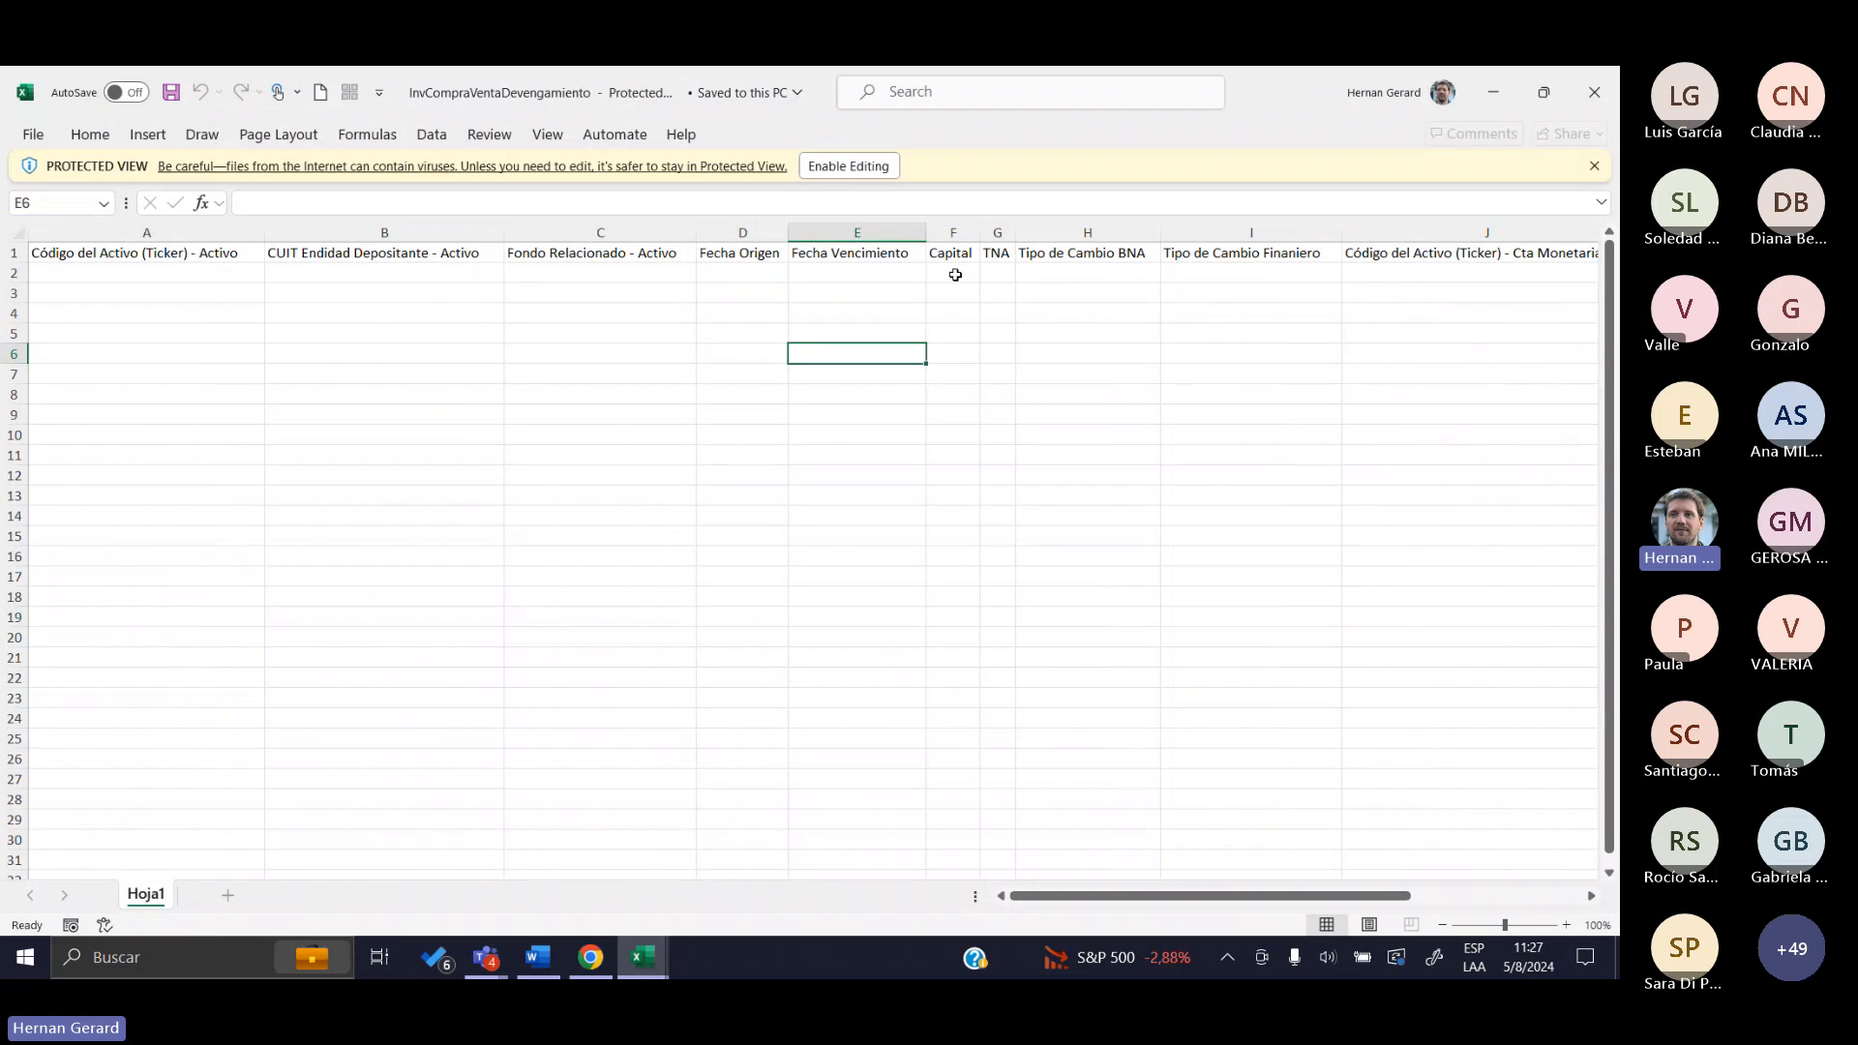
{"action": "left_click", "coordinate": [956, 275]}
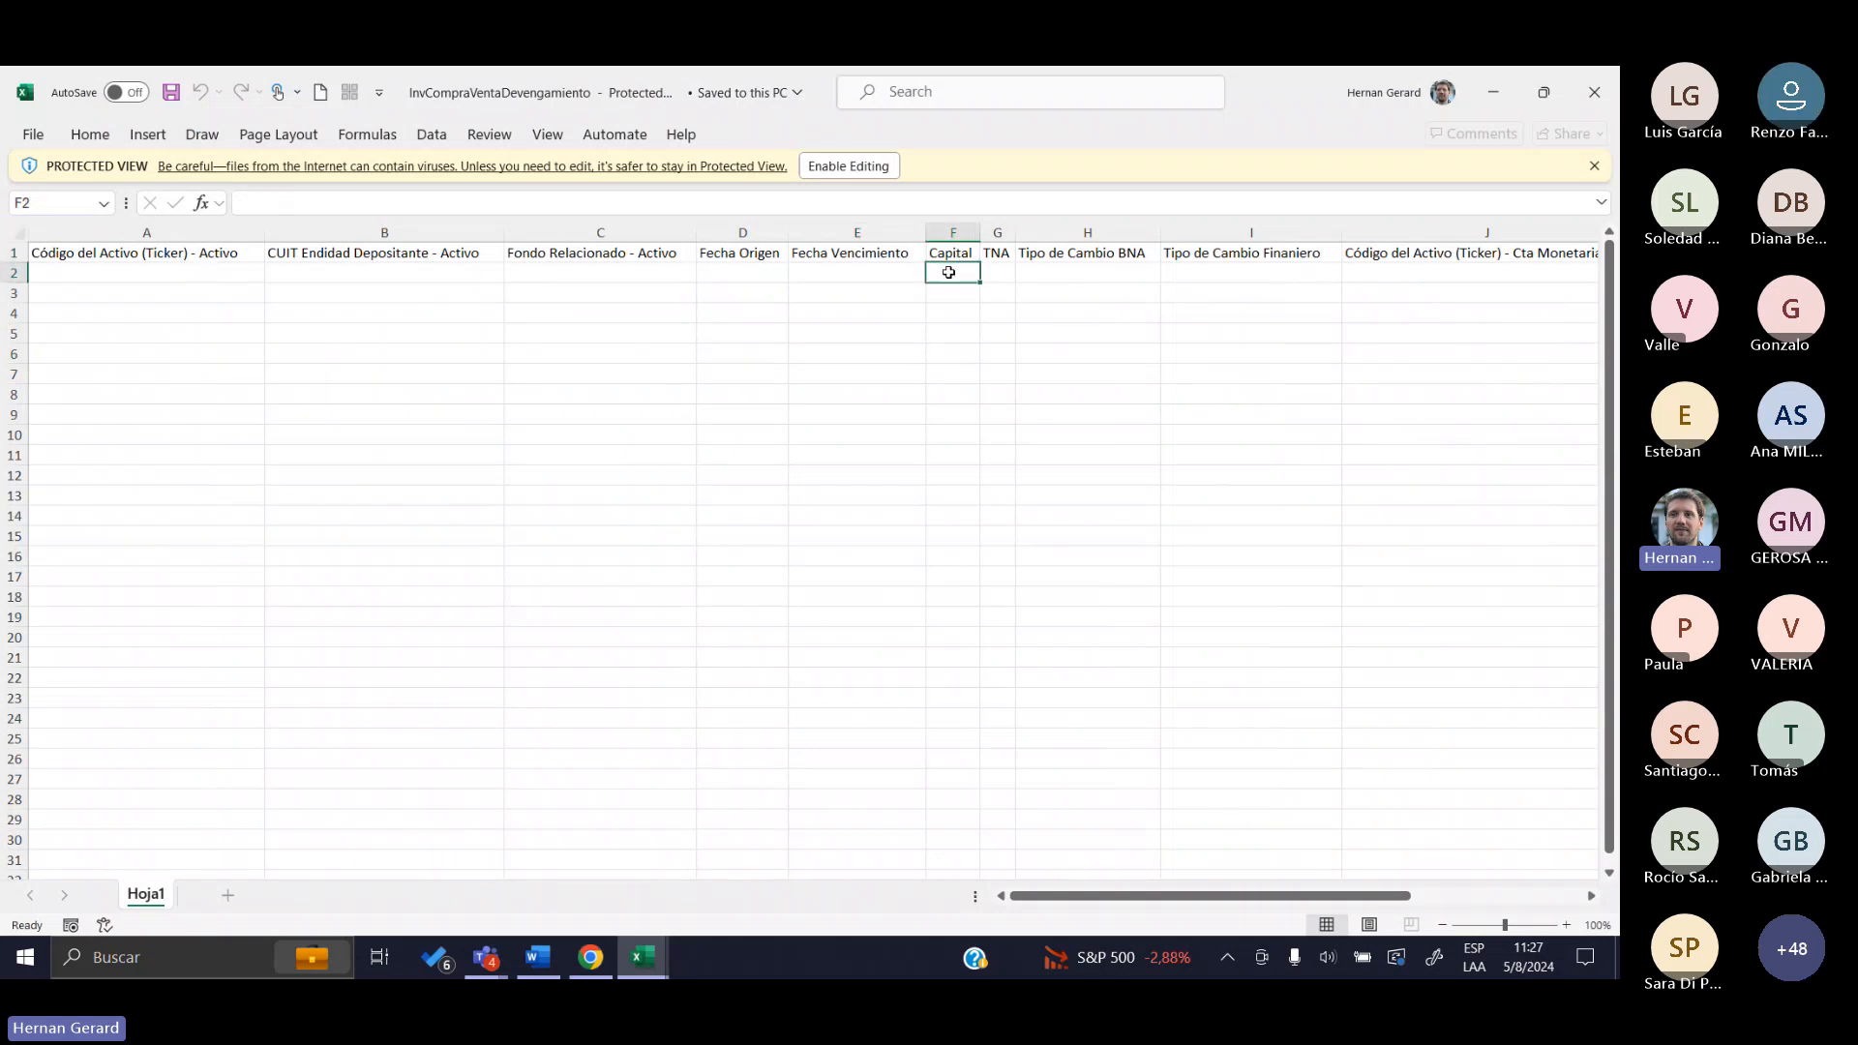
{"action": "left_click", "coordinate": [986, 273]}
{"action": "left_click", "coordinate": [873, 278]}
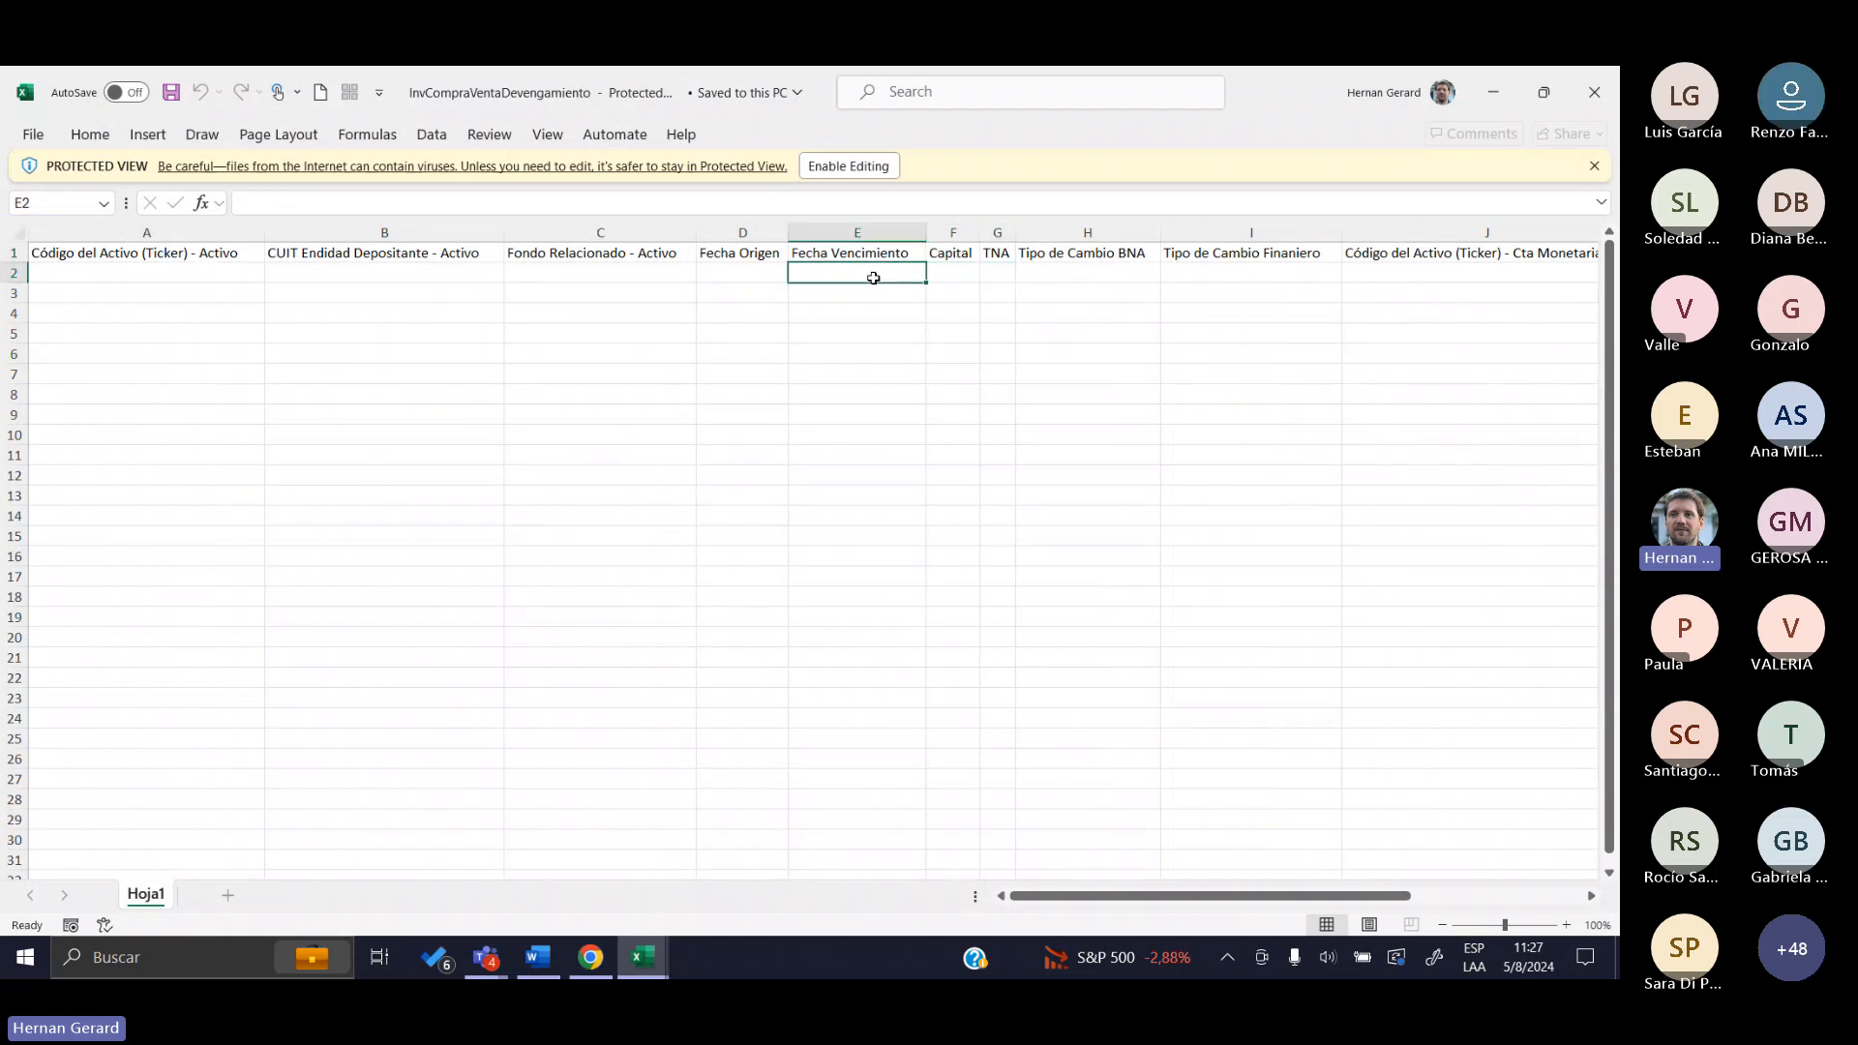
Return to SGR One Click and go to the Activos Financieros list, discarding the import record's unsaved changes
{"action": "left_click", "coordinate": [1493, 90]}
{"action": "left_click", "coordinate": [111, 390]}
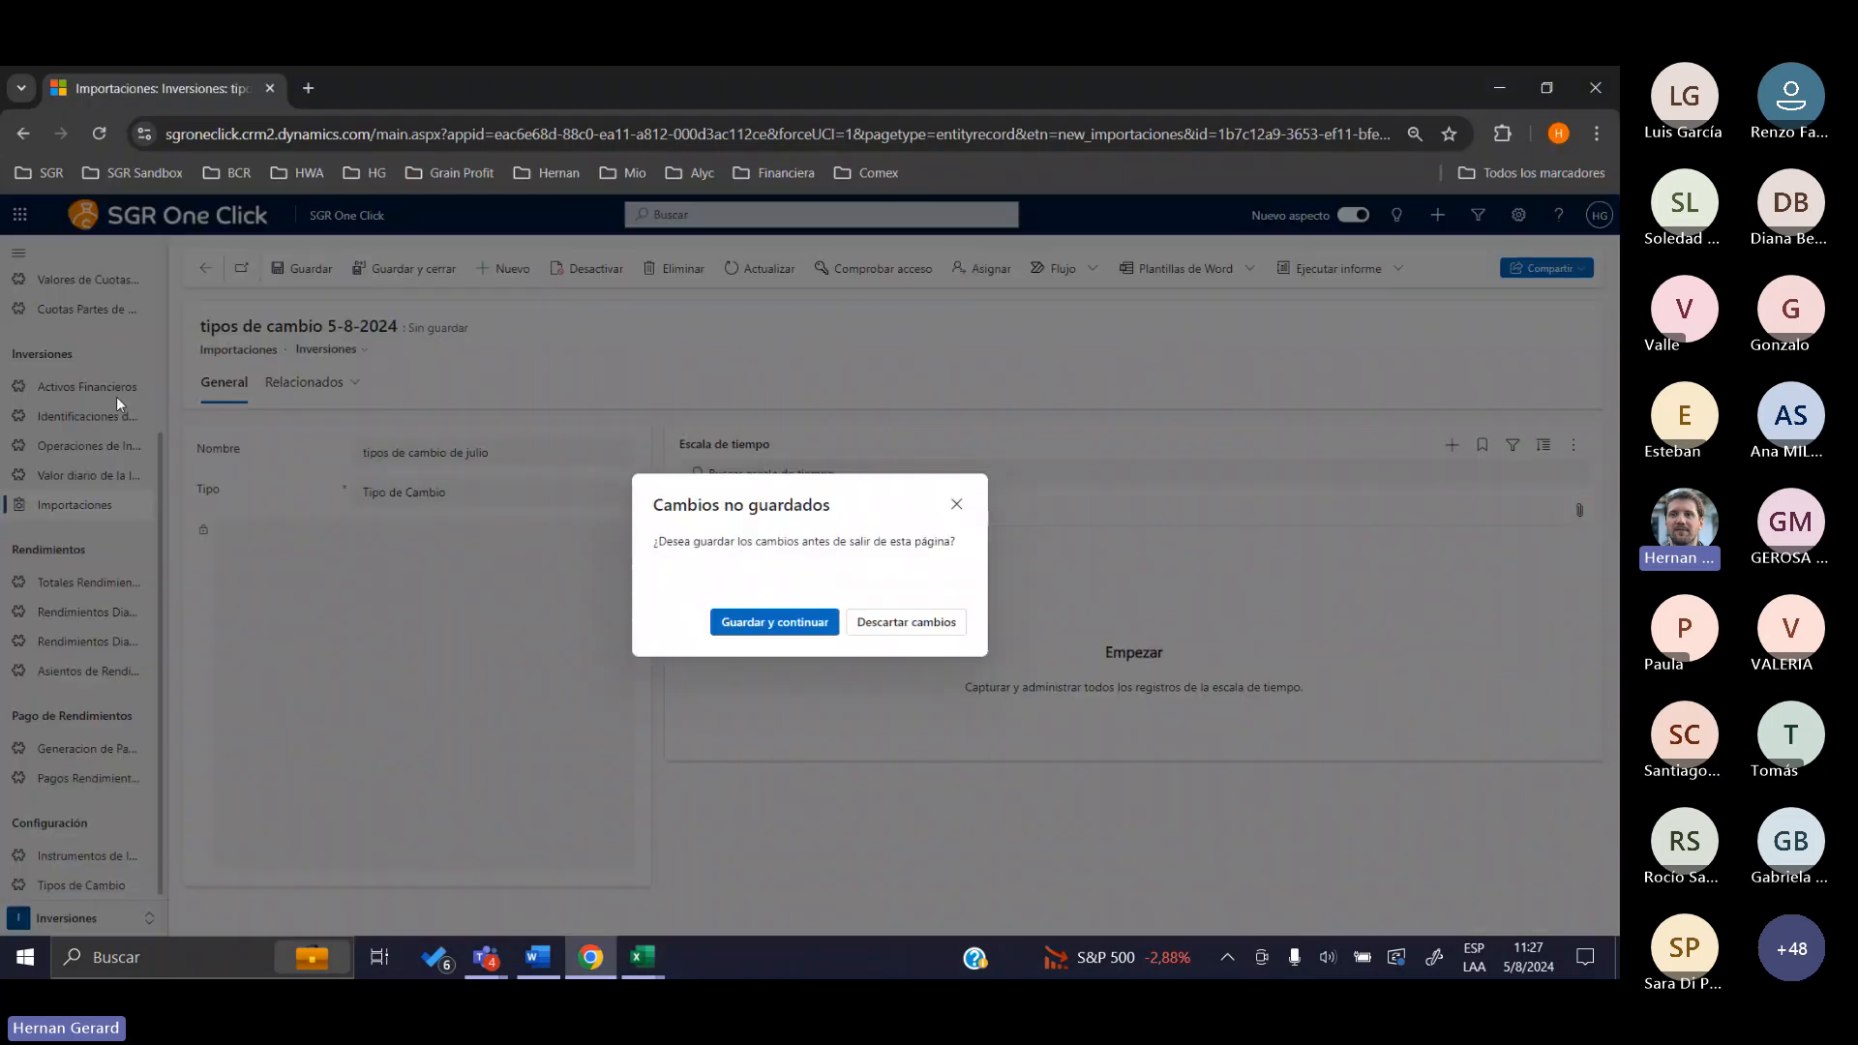
{"action": "left_click", "coordinate": [895, 627]}
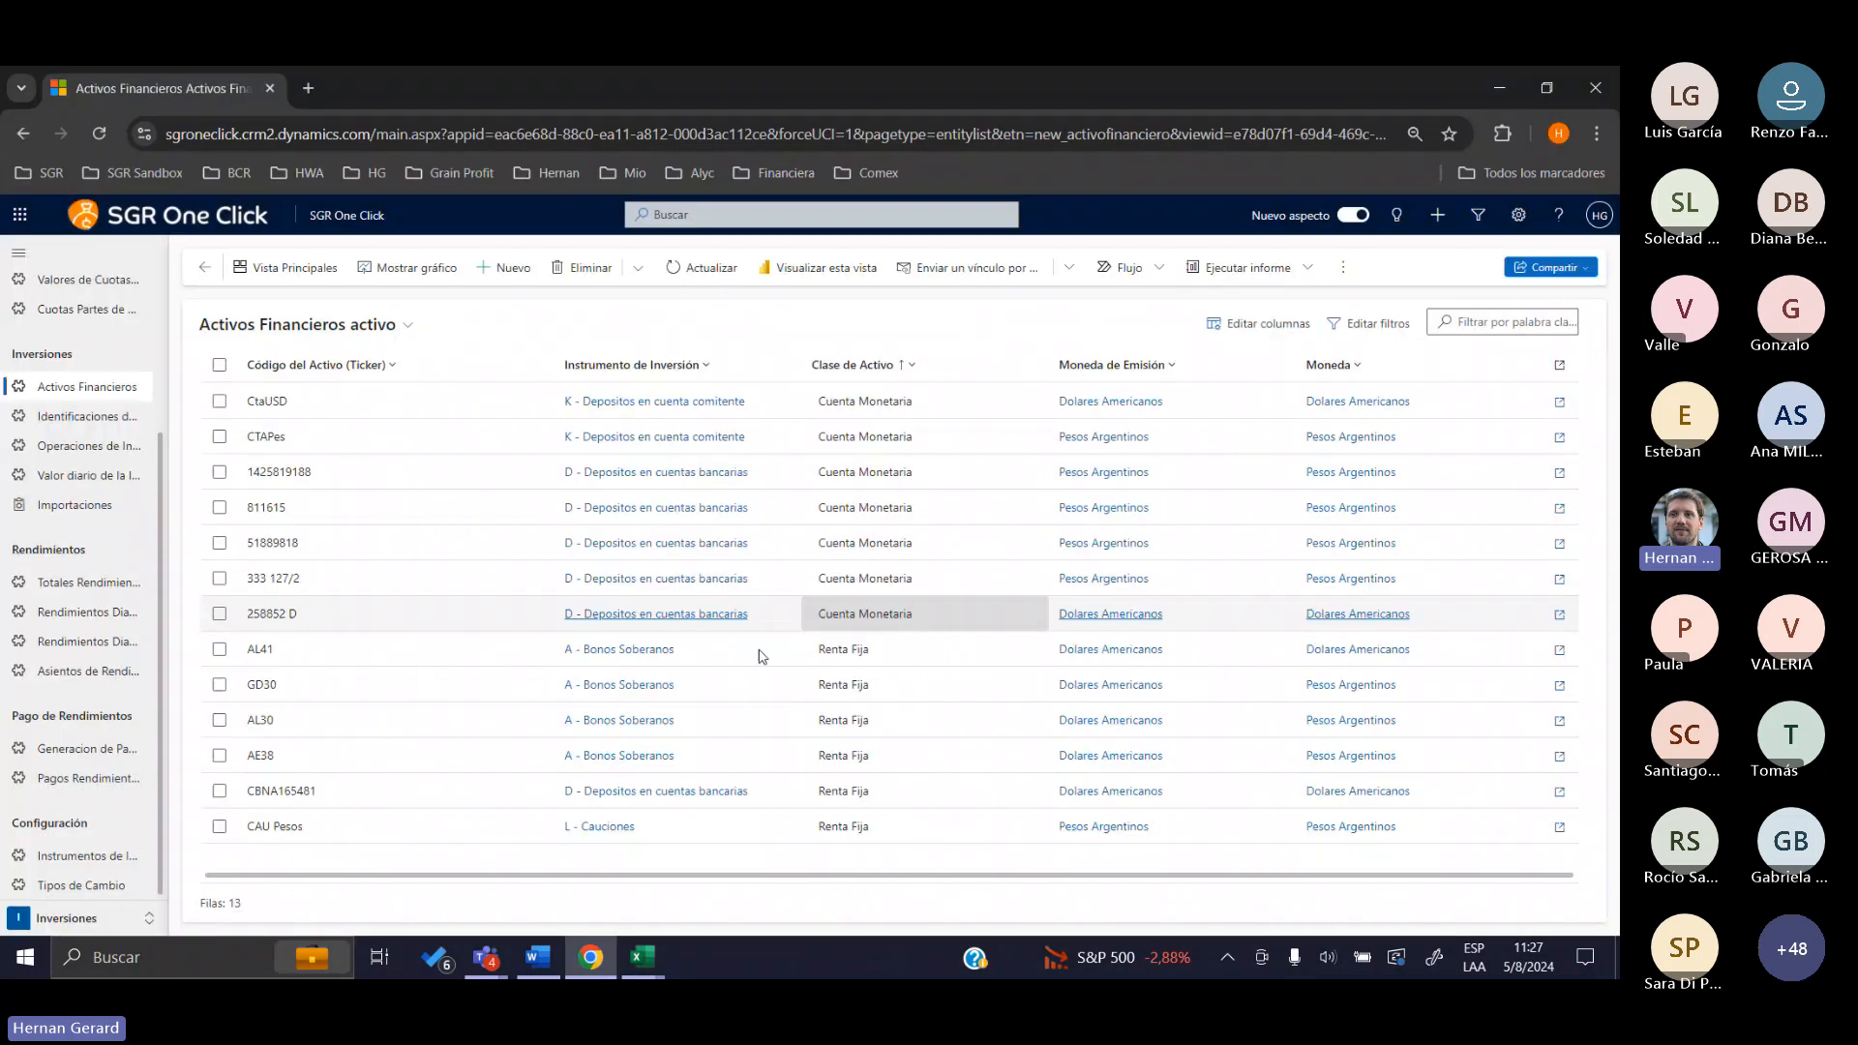
Open the CAU Pesos asset and its Allaria holding for the SGRONECLICK fund, and display that holding's operations
{"action": "left_click", "coordinate": [392, 841]}
{"action": "double_click", "coordinate": [392, 847]}
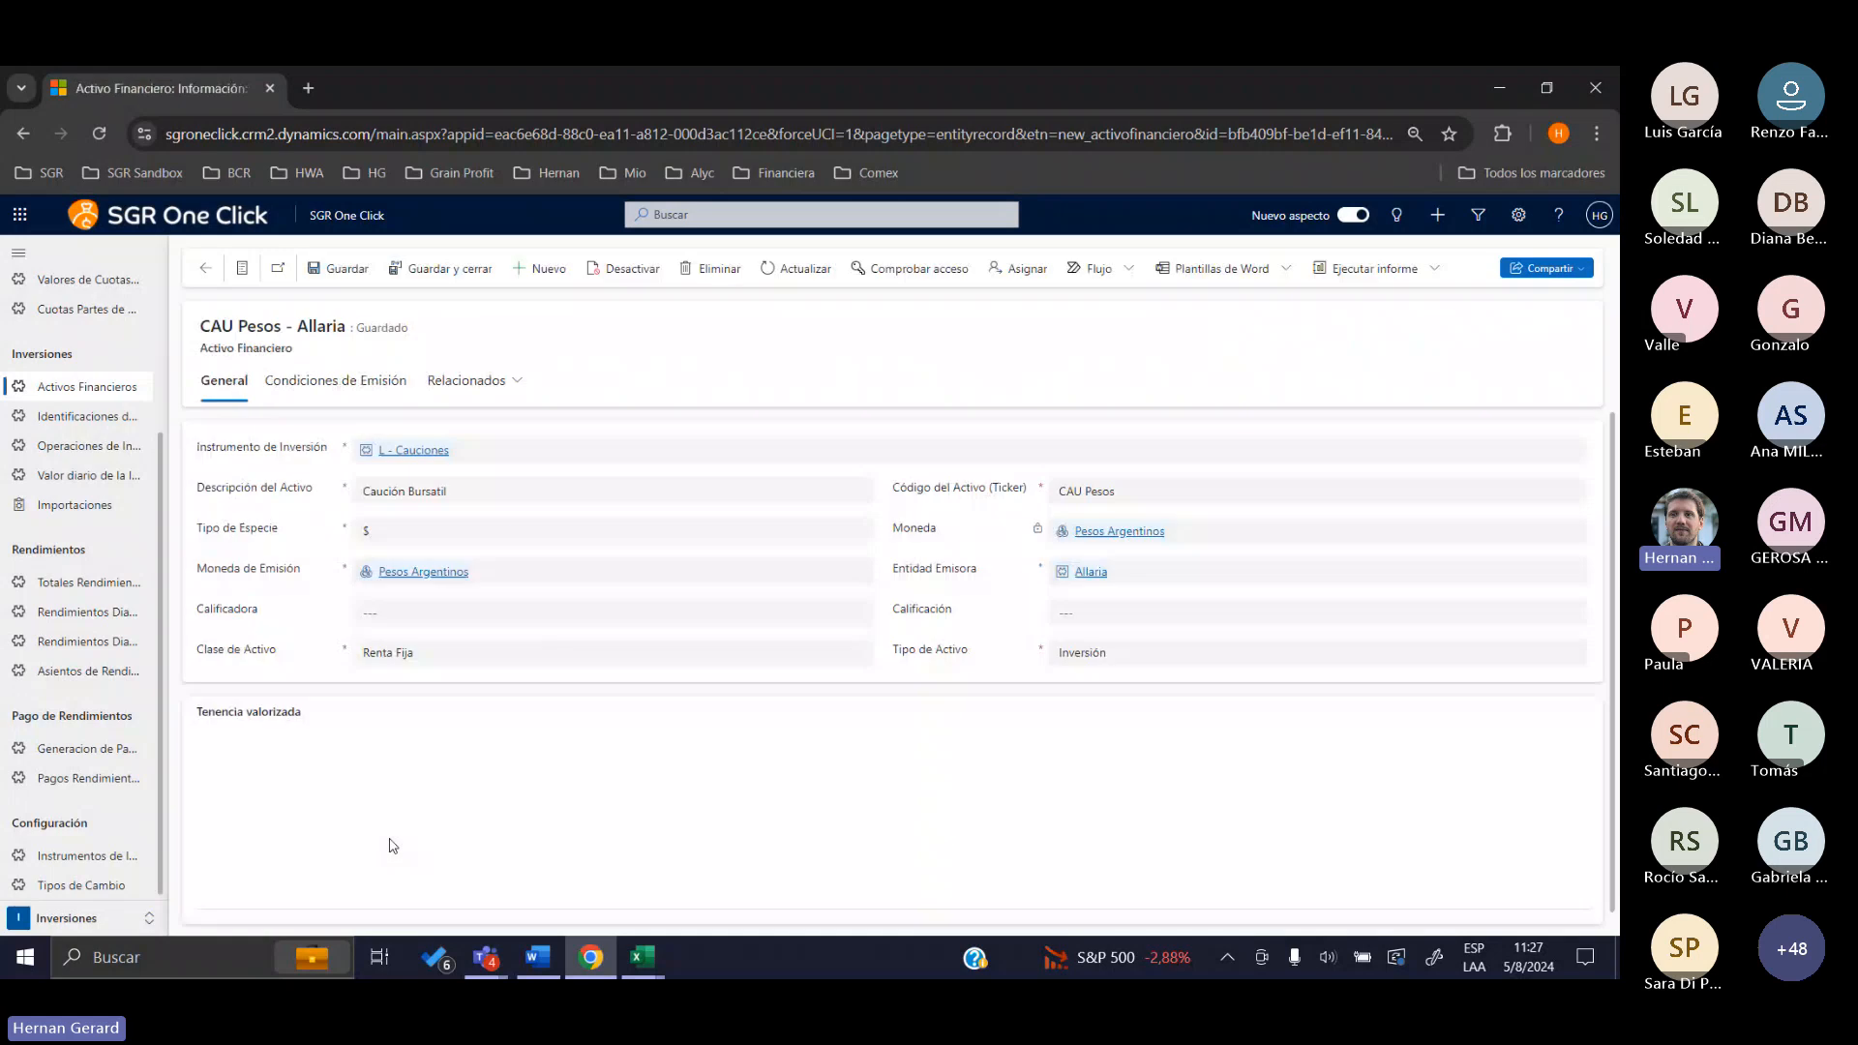
{"action": "left_click", "coordinate": [663, 842]}
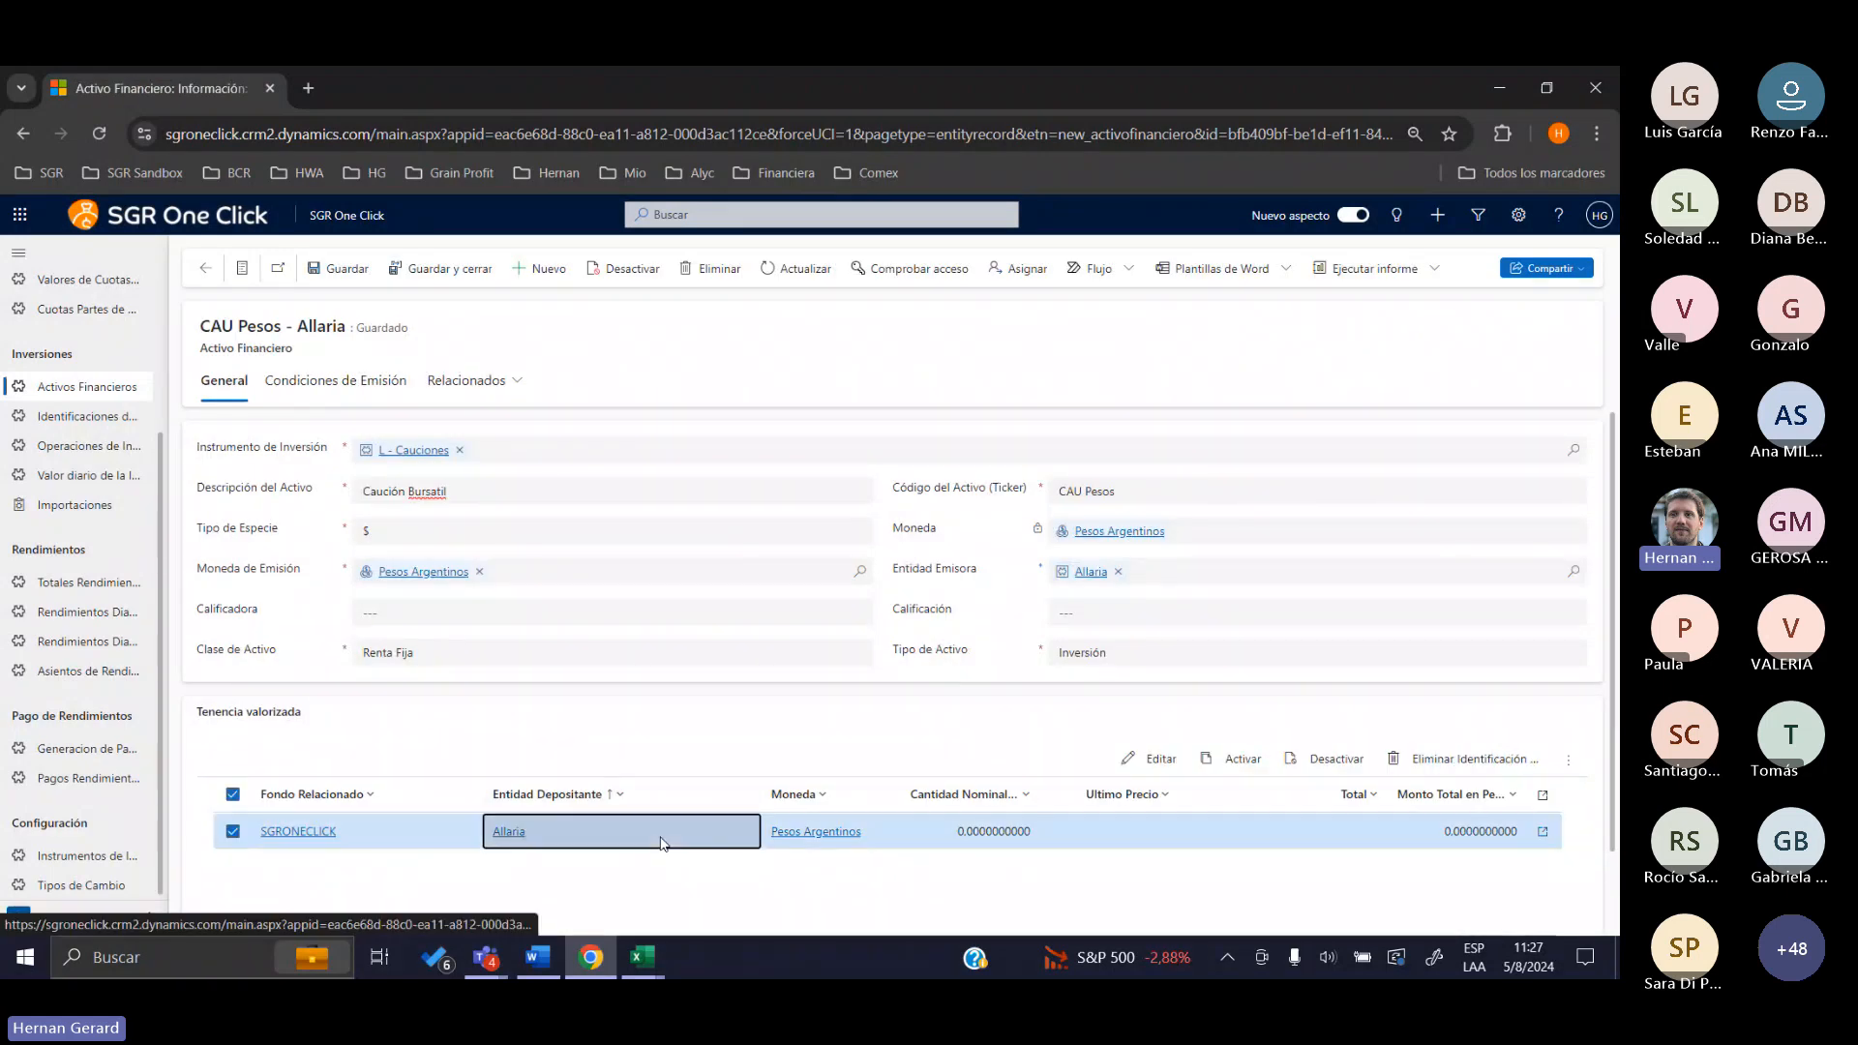
{"action": "double_click", "coordinate": [663, 842]}
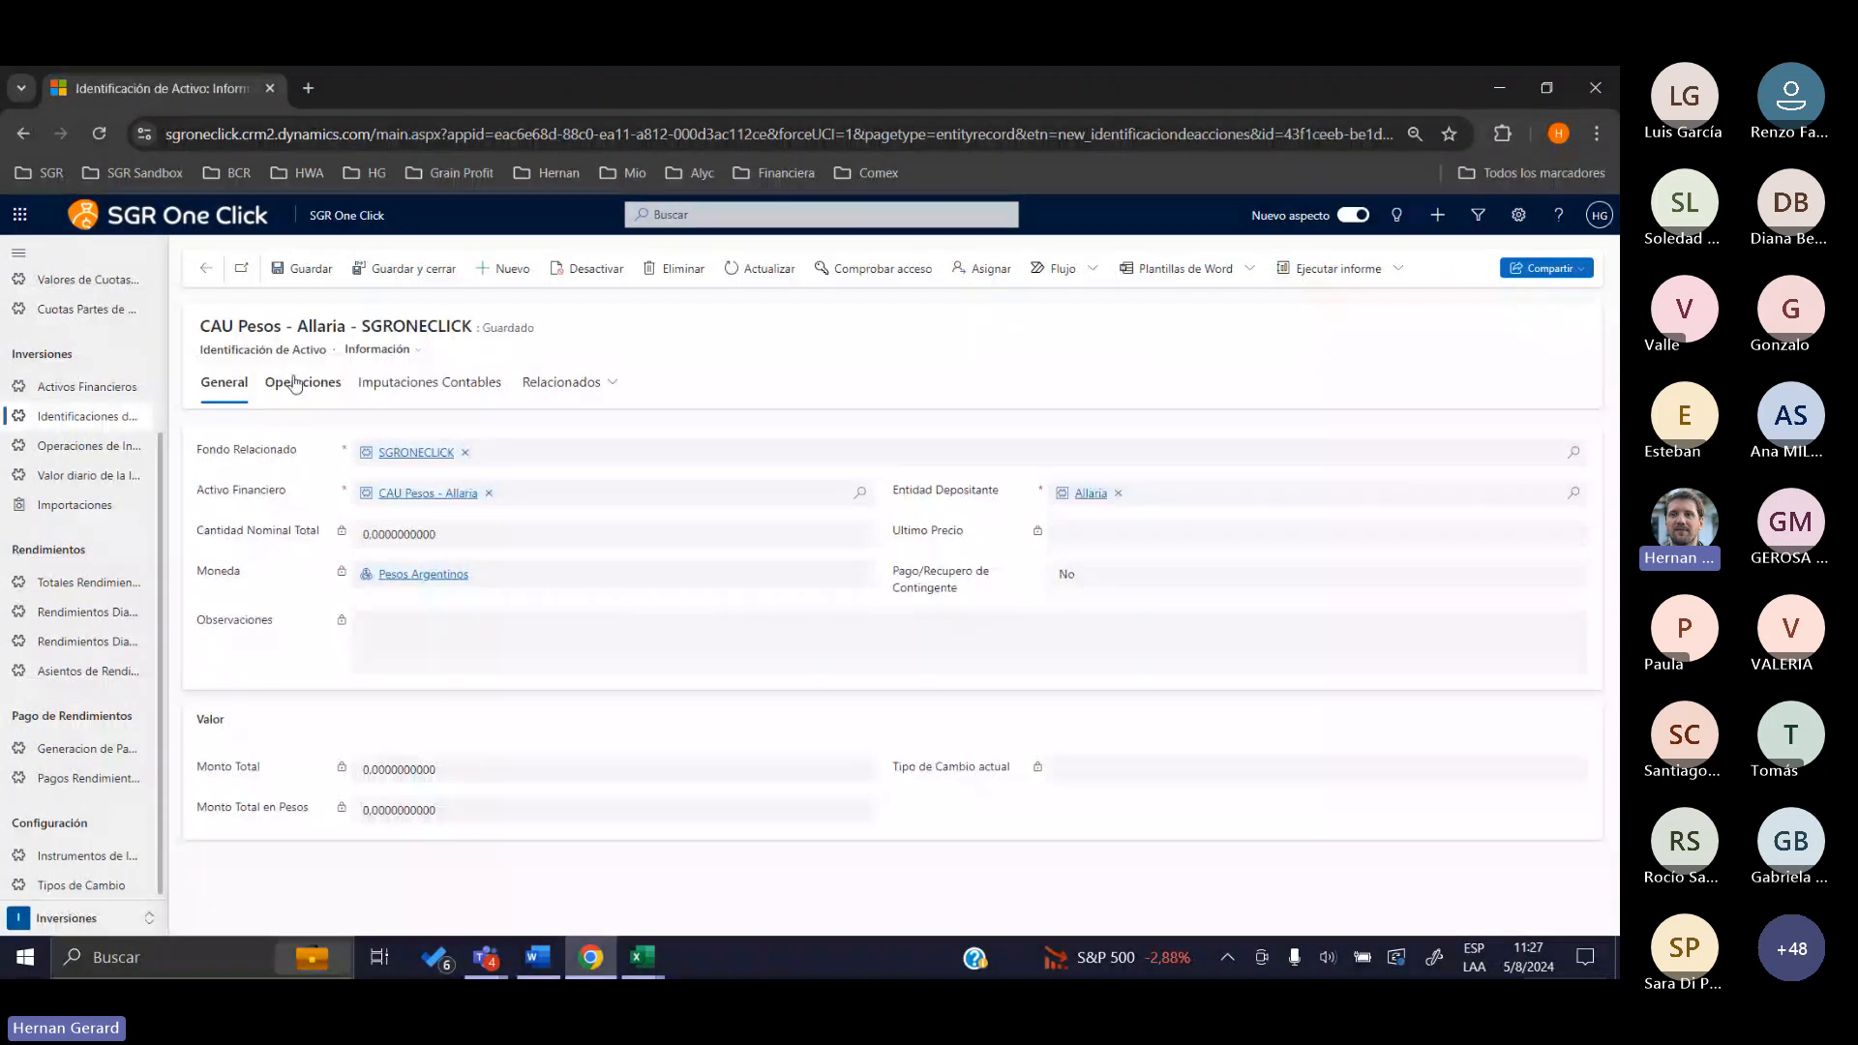
{"action": "left_click", "coordinate": [297, 382]}
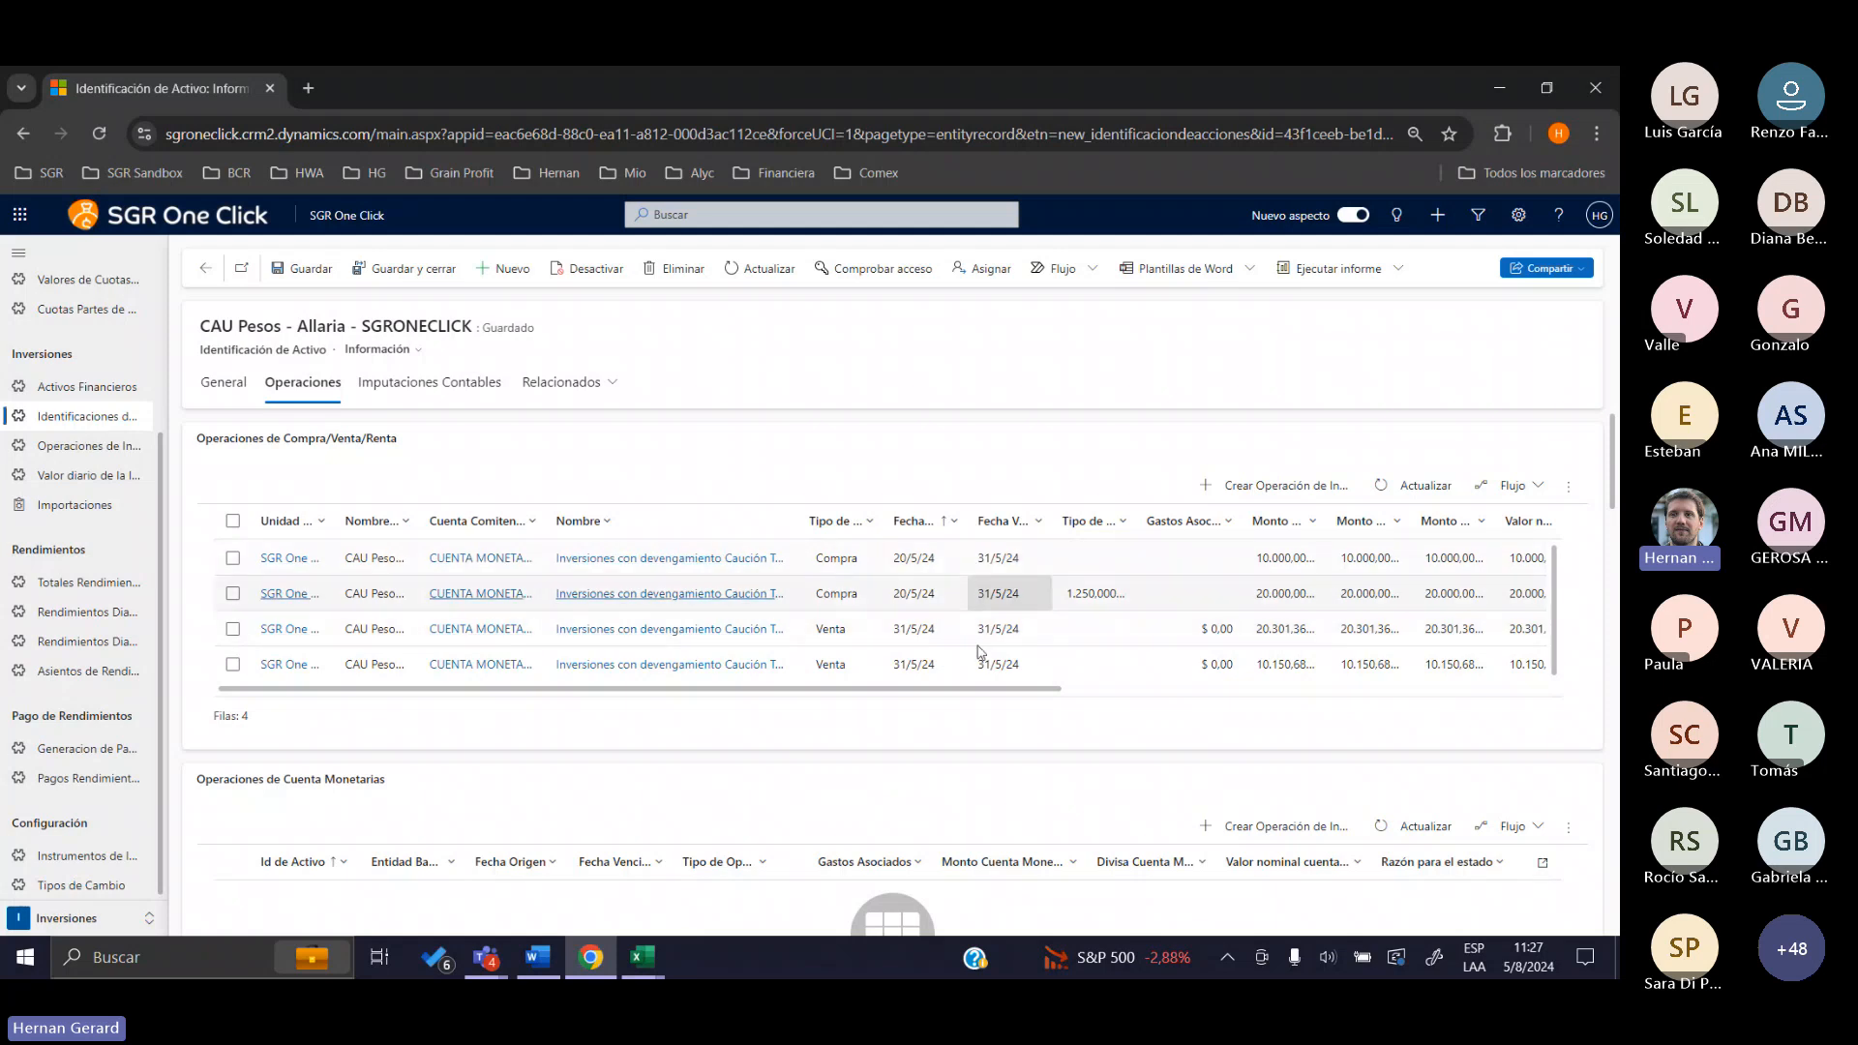
Open the first Compra operation dated 20/5/24 and examine its Capital, Fecha Vencimiento, TNA and Plazo Días fields
{"action": "double_click", "coordinate": [1039, 546]}
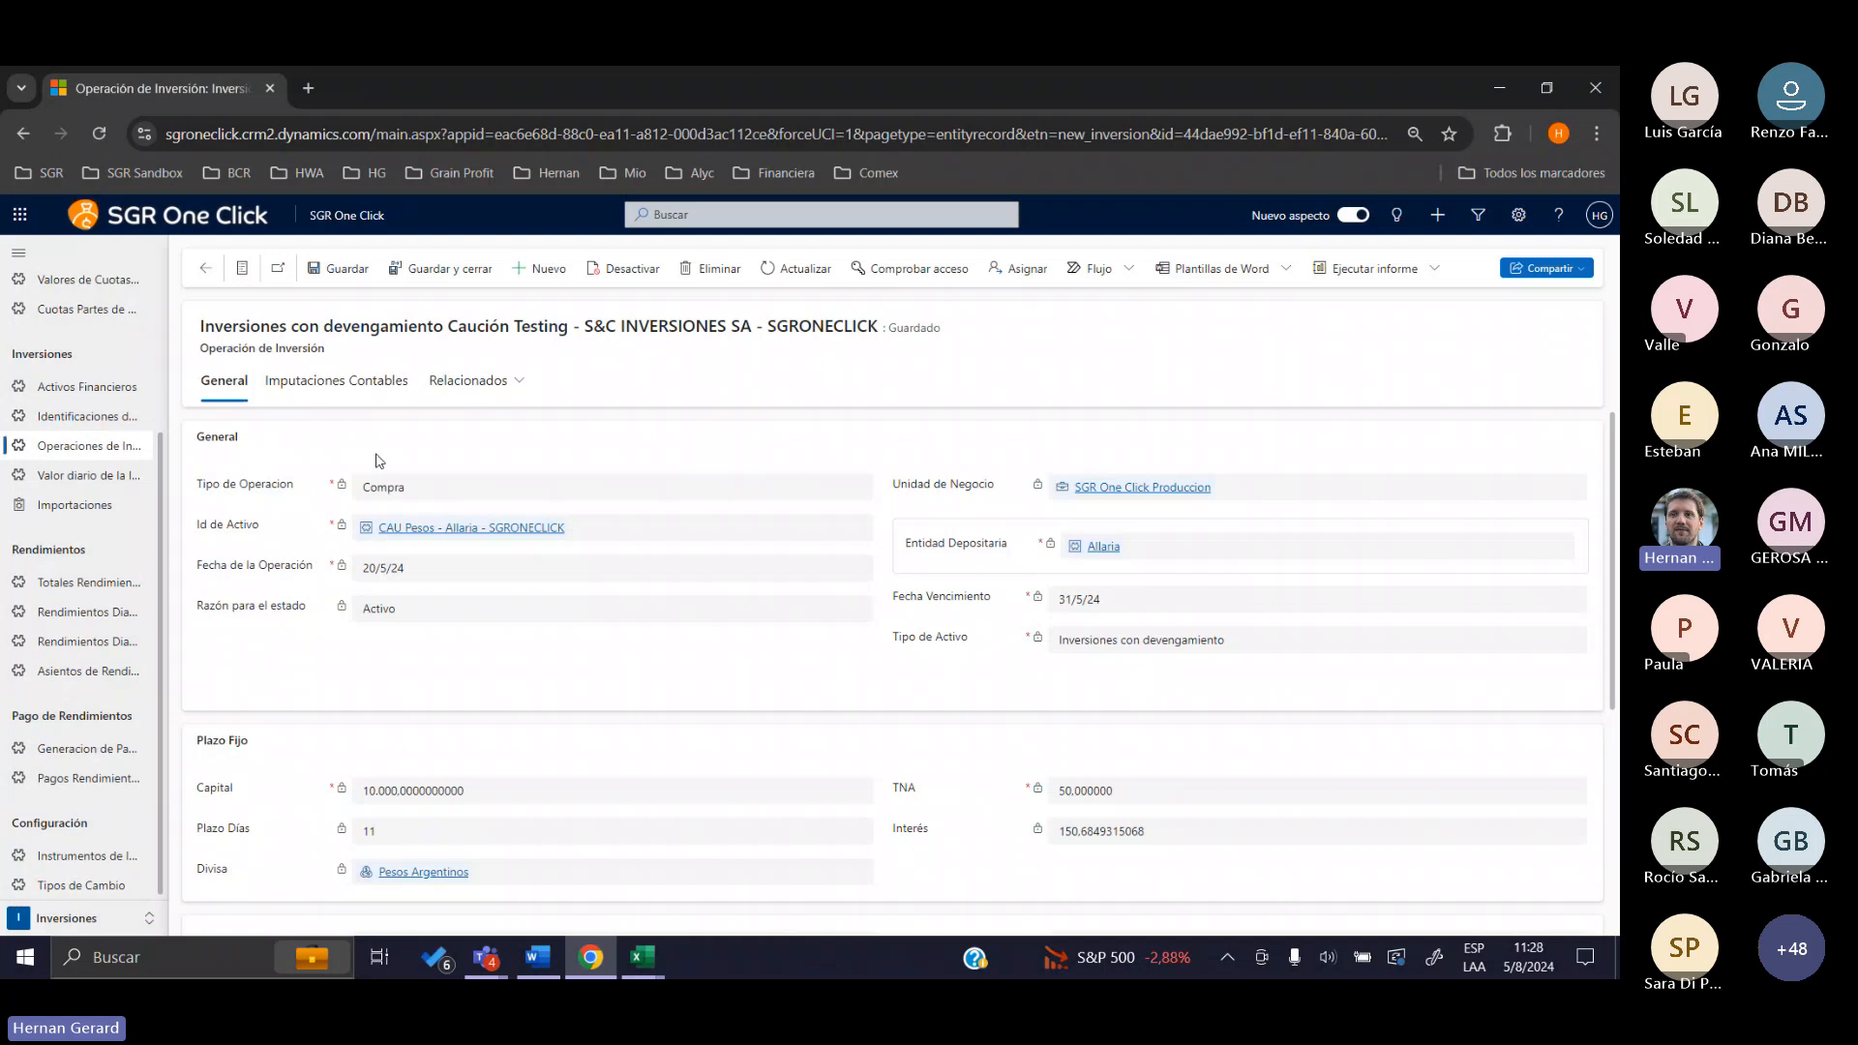
{"action": "scroll", "coordinate": [358, 595], "scroll_direction": "down", "scroll_amount": 1}
{"action": "left_click_drag", "start_coordinate": [261, 701], "coordinate": [182, 693]}
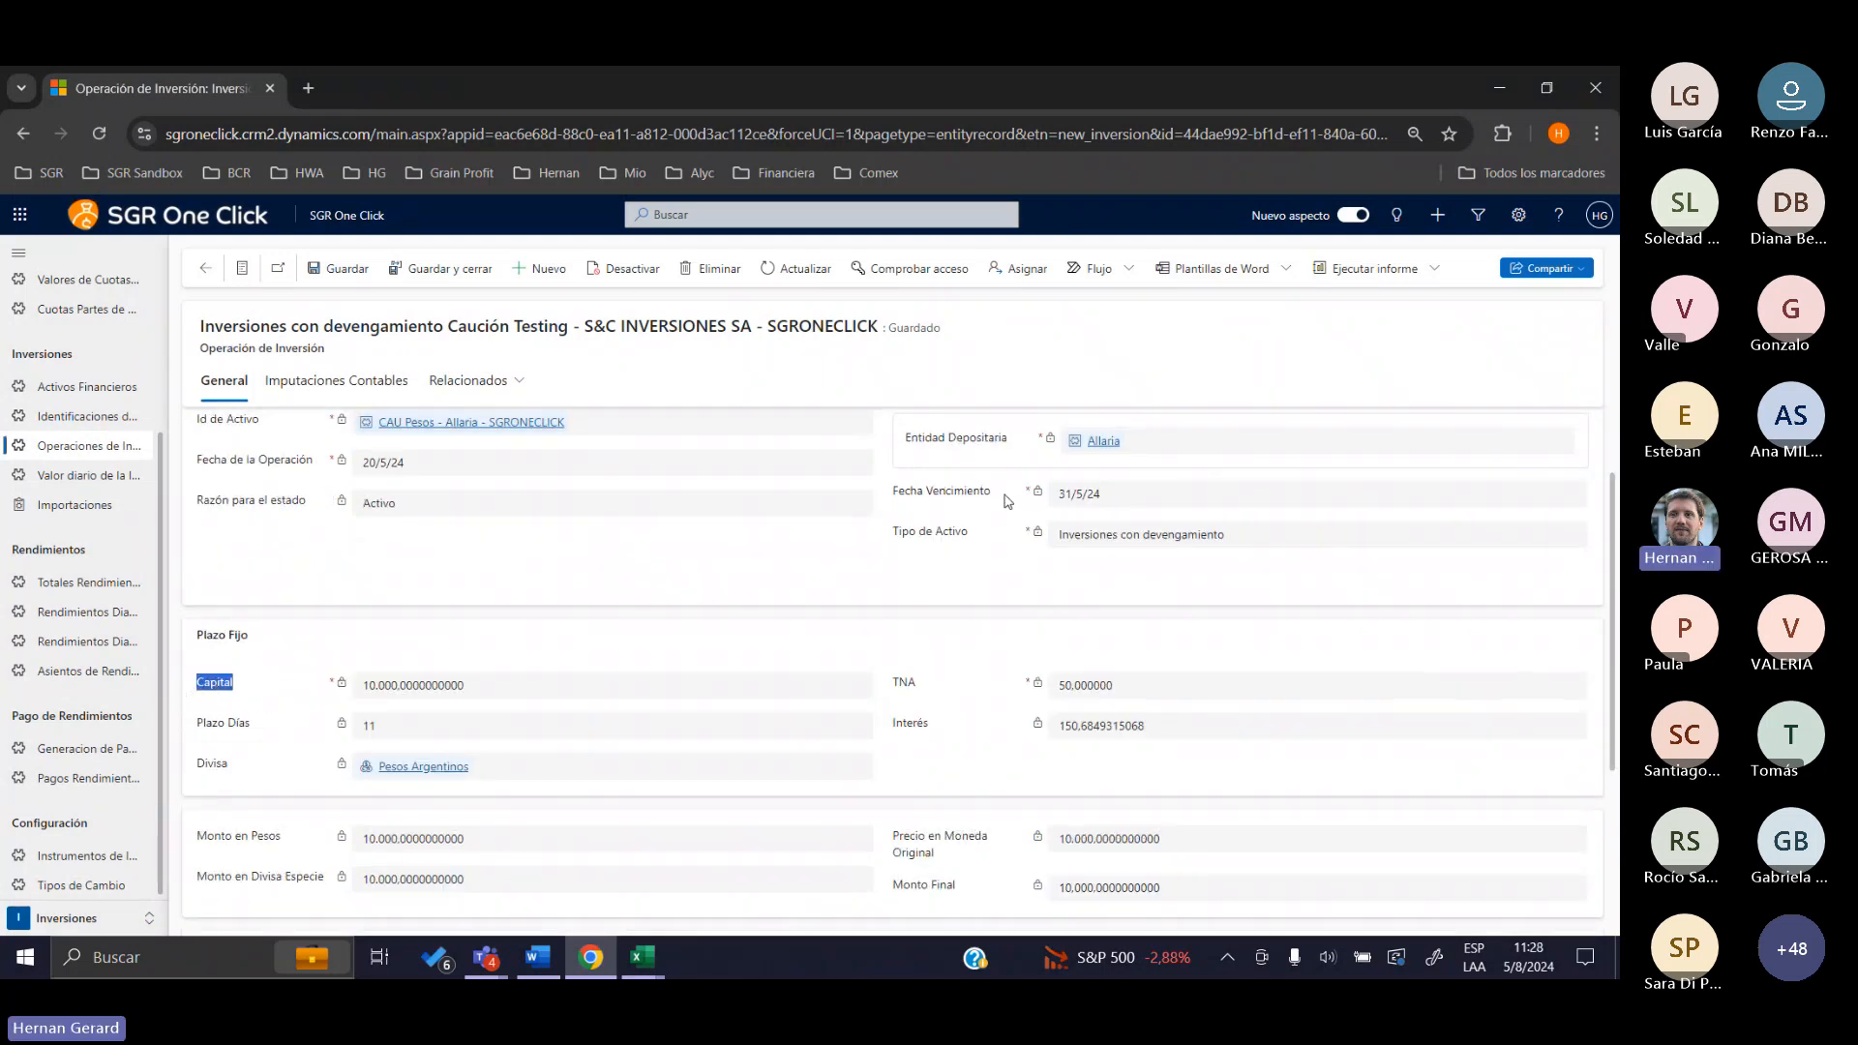
{"action": "left_click_drag", "start_coordinate": [994, 494], "coordinate": [895, 496]}
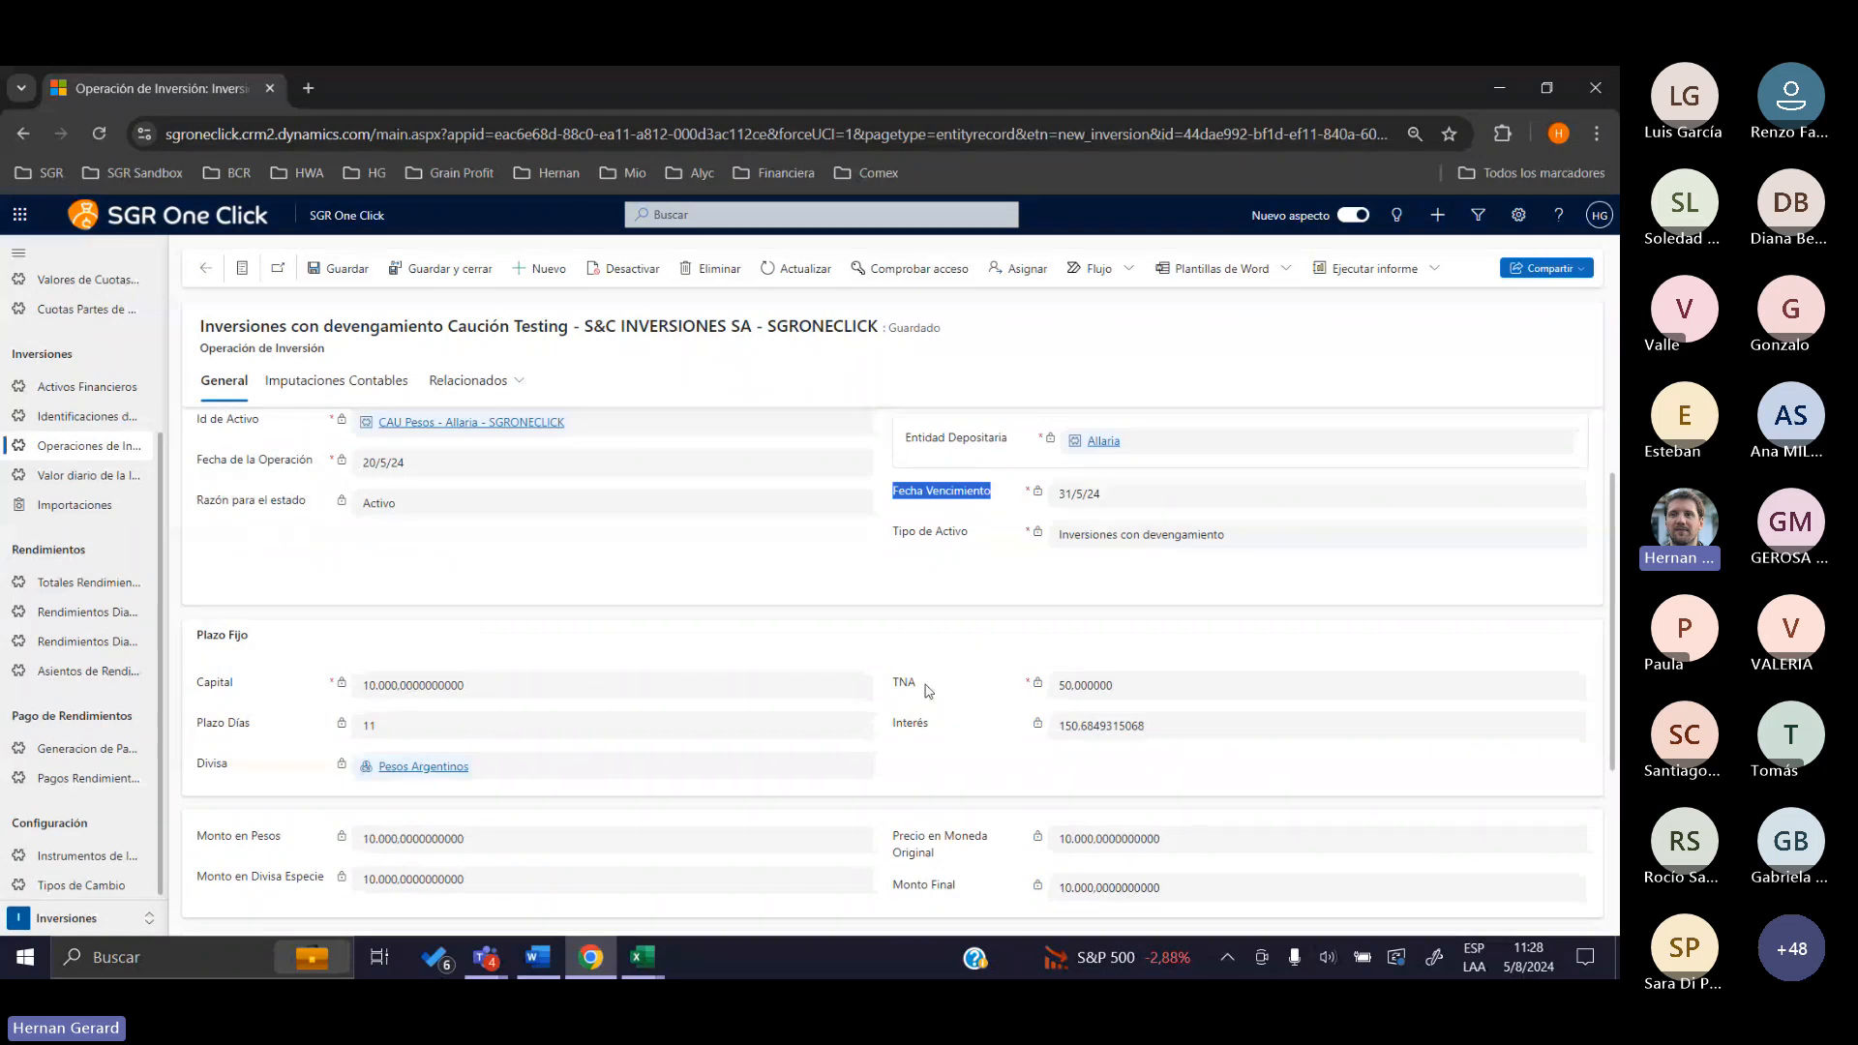
{"action": "mouse_move", "coordinate": [927, 688]}
{"action": "left_mouse_down"}
{"action": "mouse_move", "coordinate": [884, 688]}
{"action": "mouse_move", "coordinate": [903, 689]}
{"action": "left_mouse_up"}
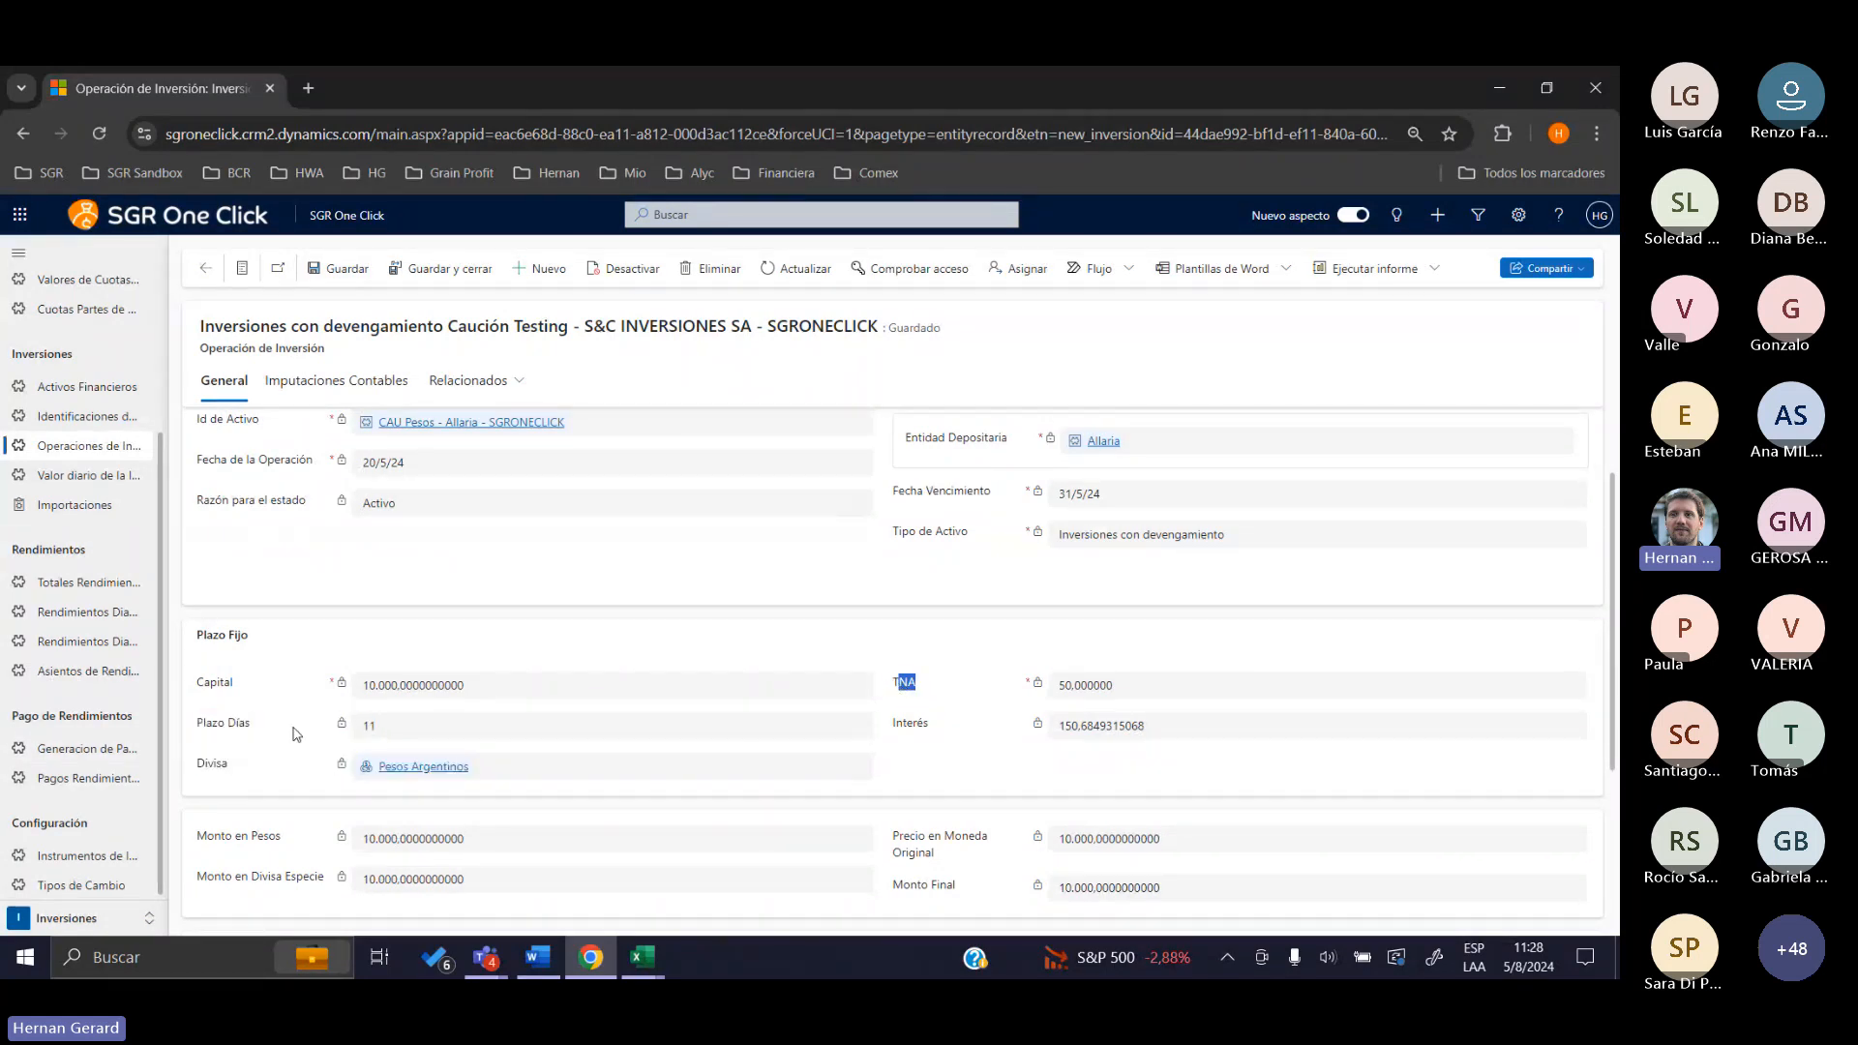
{"action": "left_click_drag", "start_coordinate": [252, 724], "coordinate": [190, 724]}
{"action": "scroll", "coordinate": [271, 736], "scroll_direction": "down", "scroll_amount": 3}
{"action": "scroll", "coordinate": [237, 716], "scroll_direction": "up", "scroll_amount": 4}
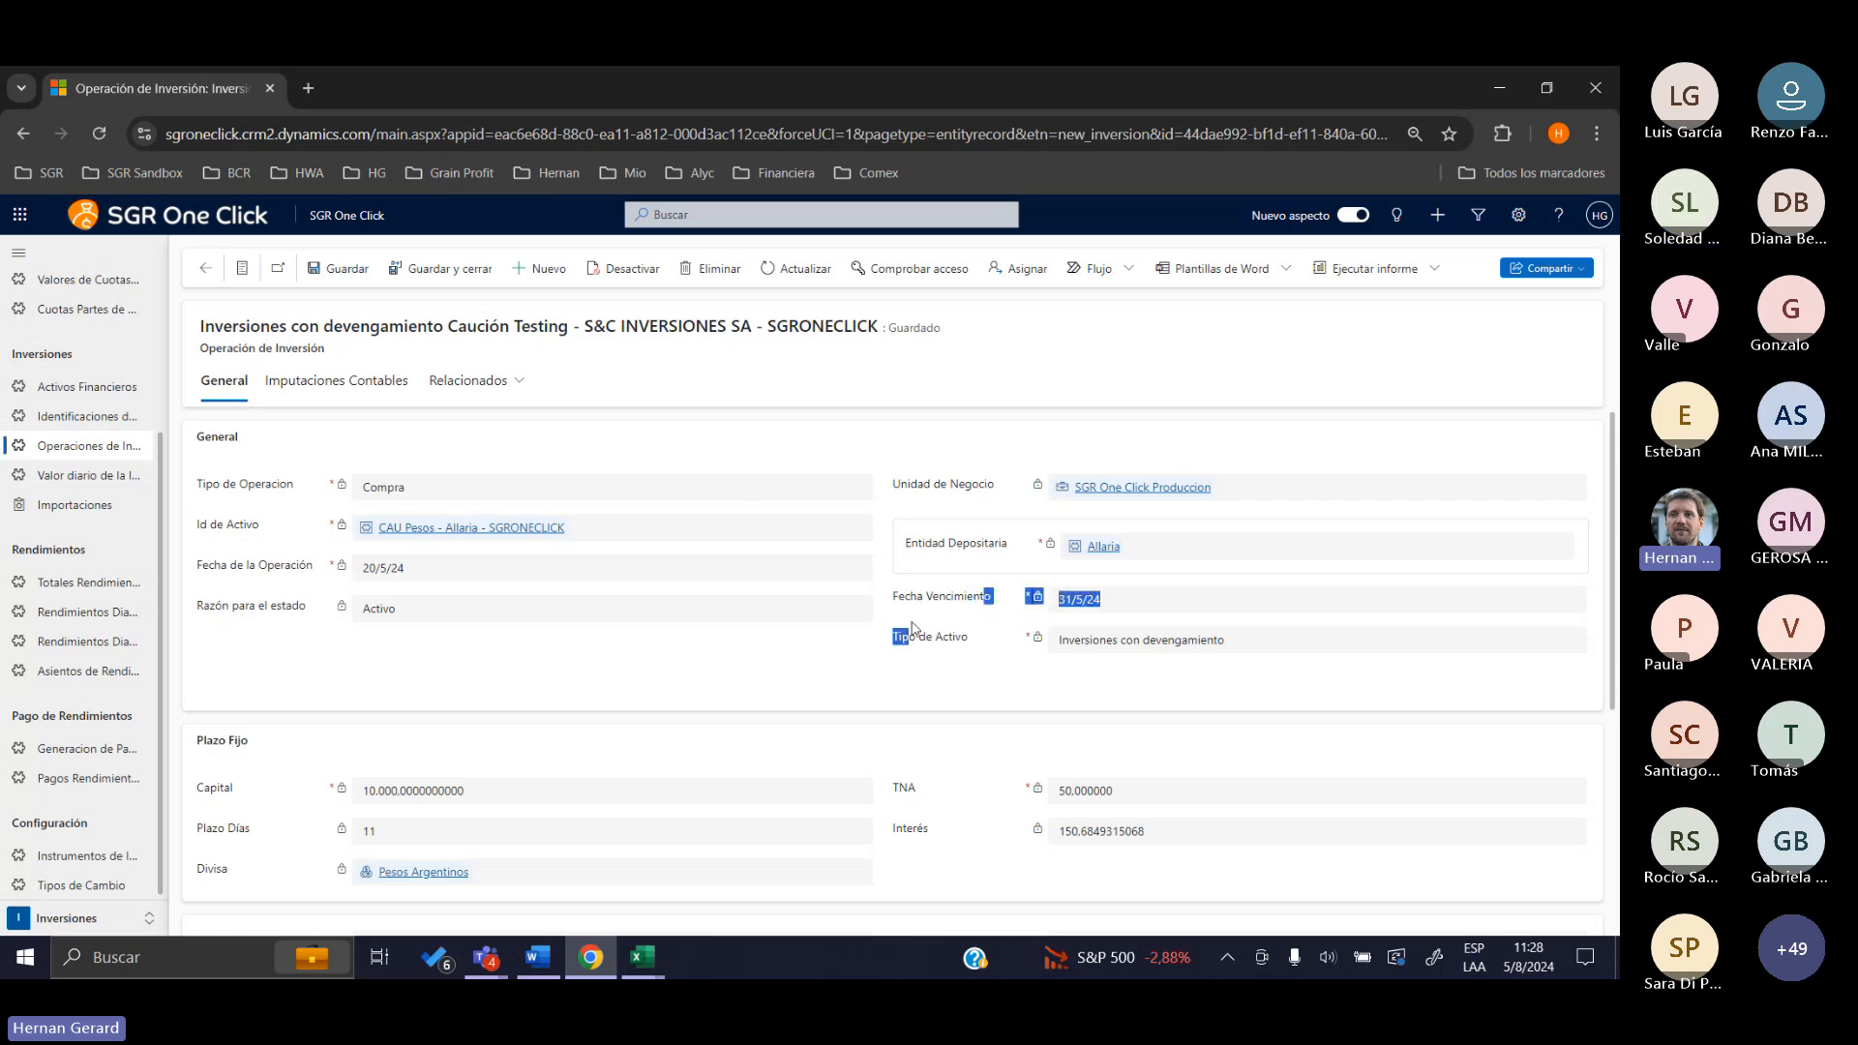
Open the first Venta operation dated 31/5/24, examine its Capital and destination monetary account, and return to the Activos Financieros list
{"action": "left_click", "coordinate": [204, 268]}
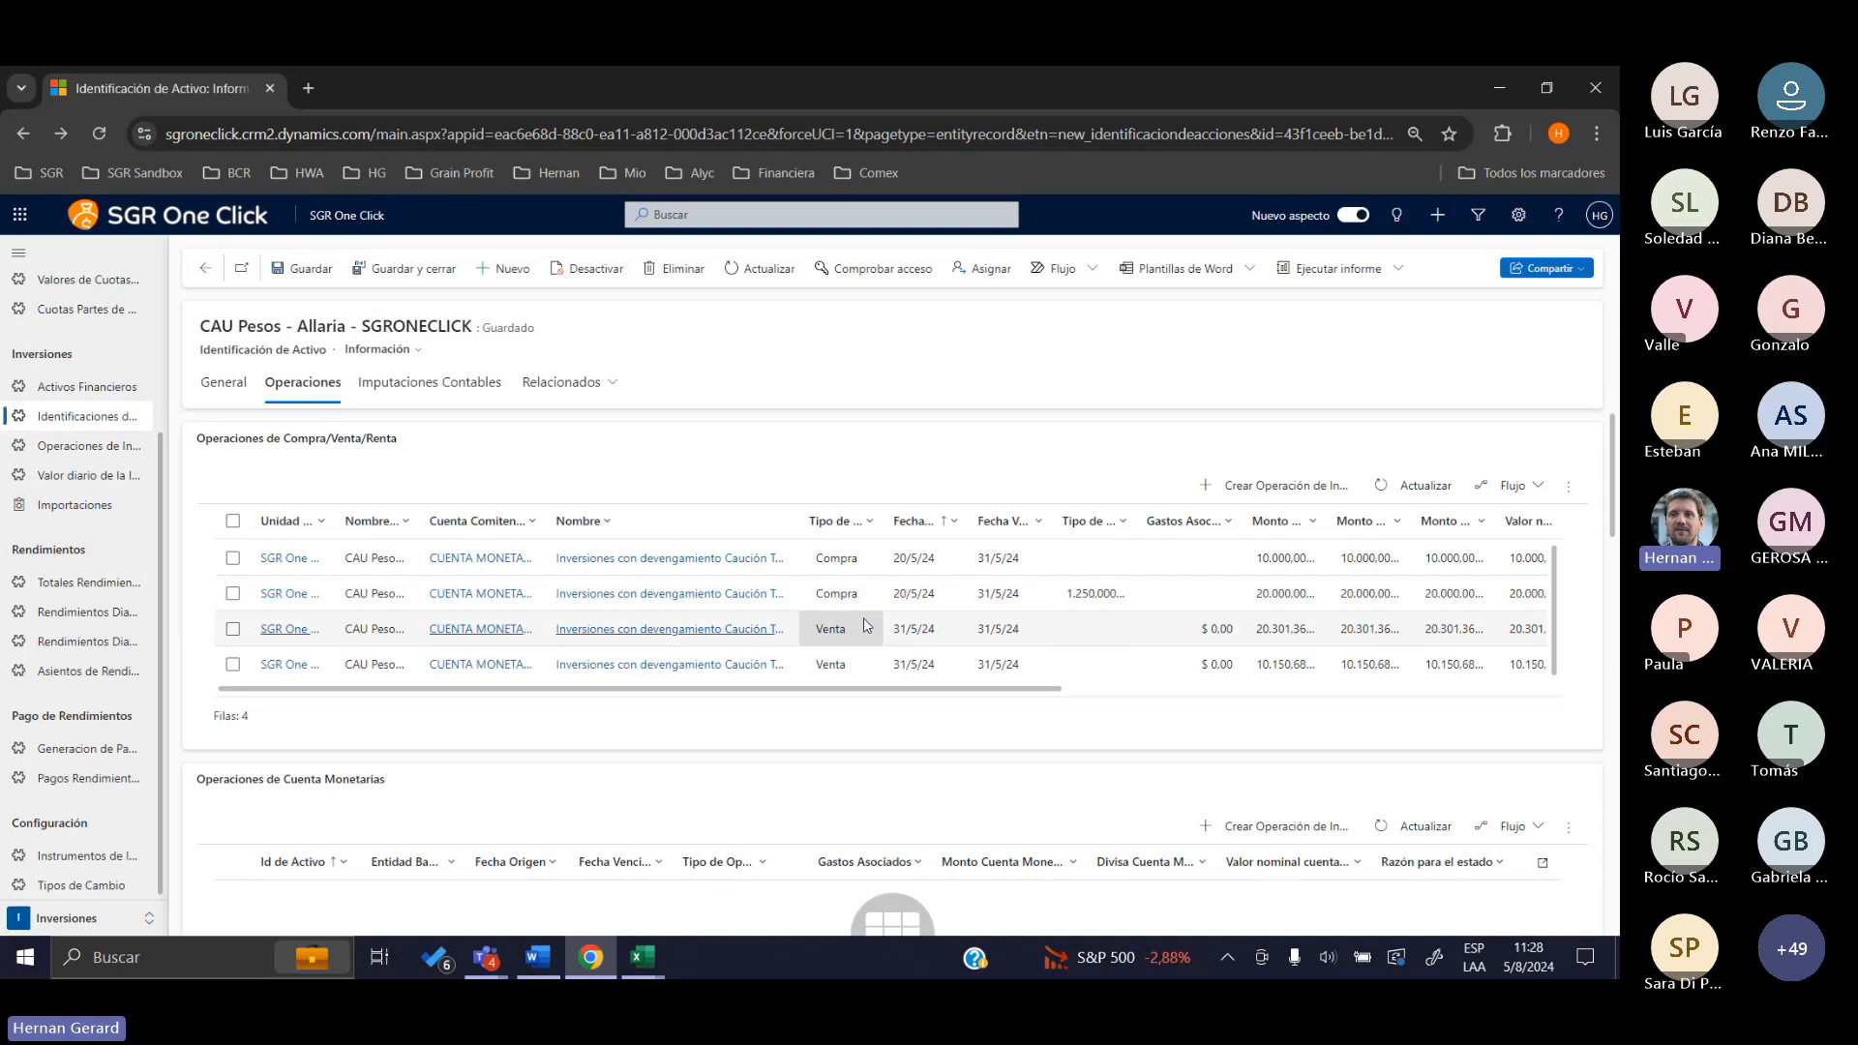
{"action": "double_click", "coordinate": [864, 629]}
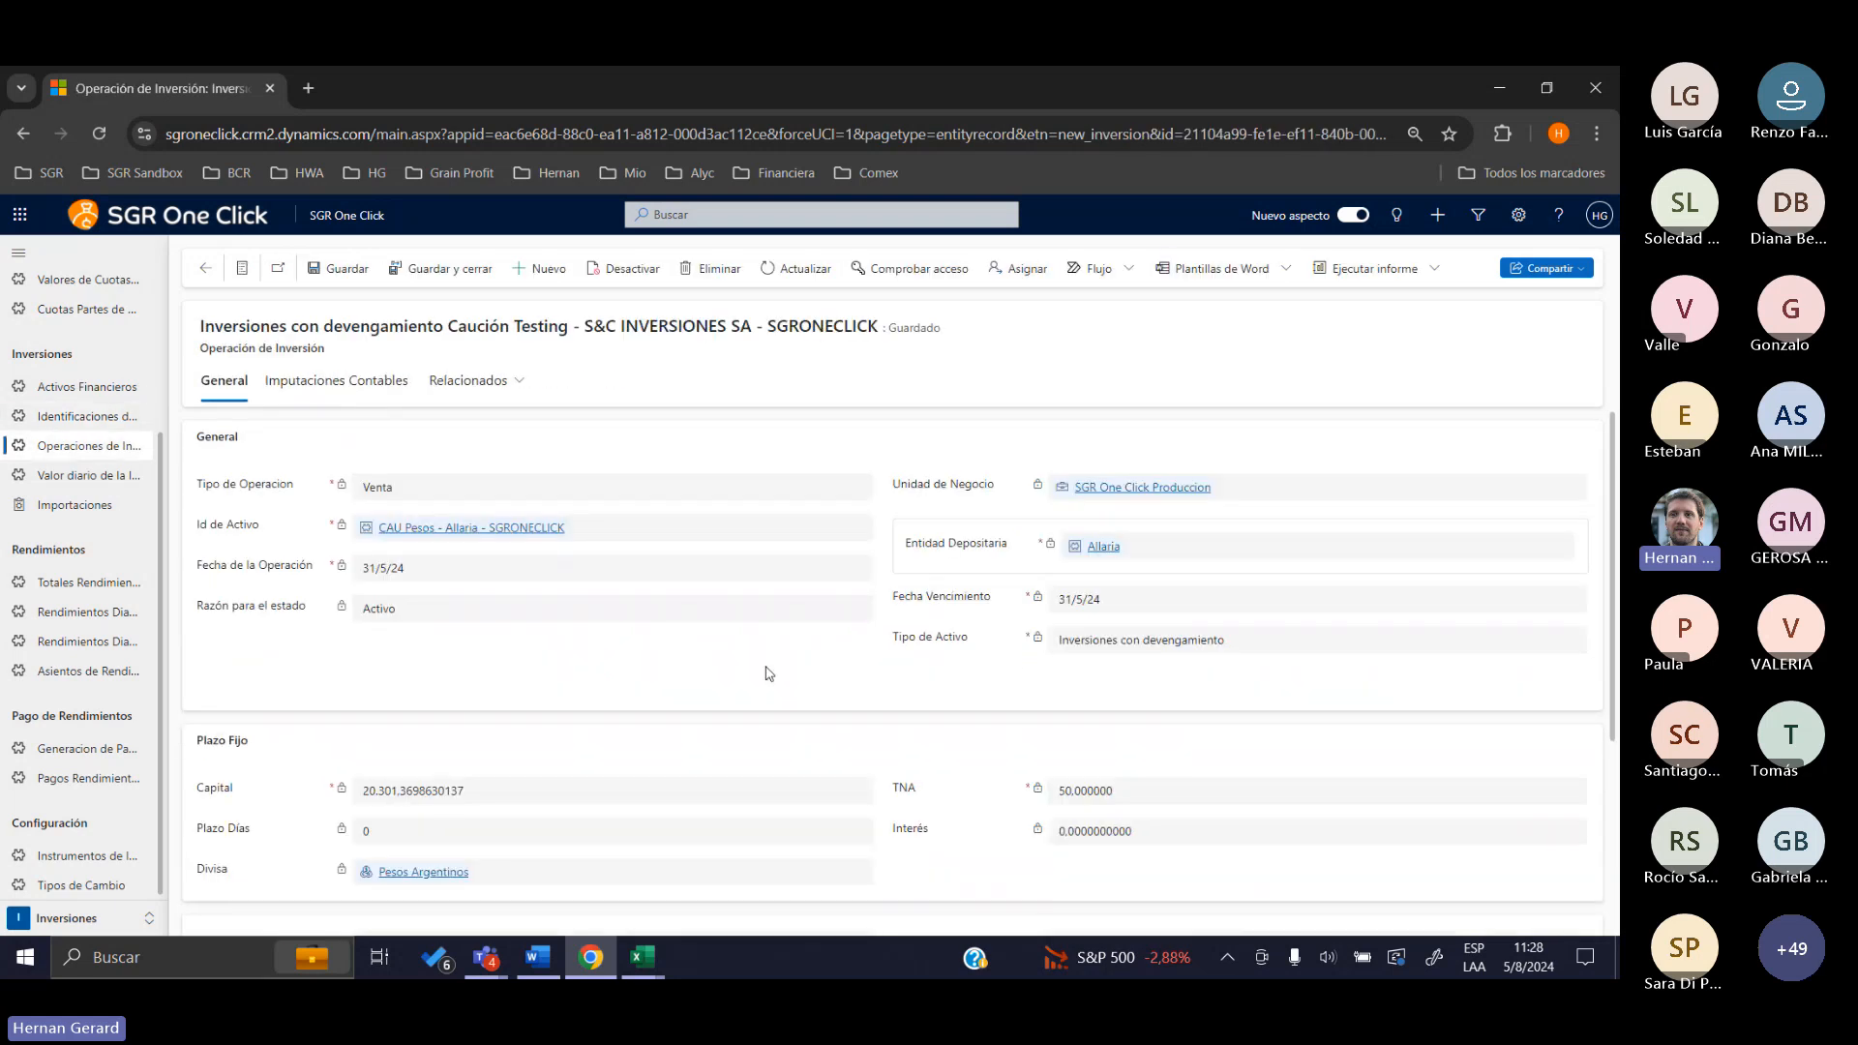
{"action": "left_click_drag", "start_coordinate": [500, 791], "coordinate": [249, 787]}
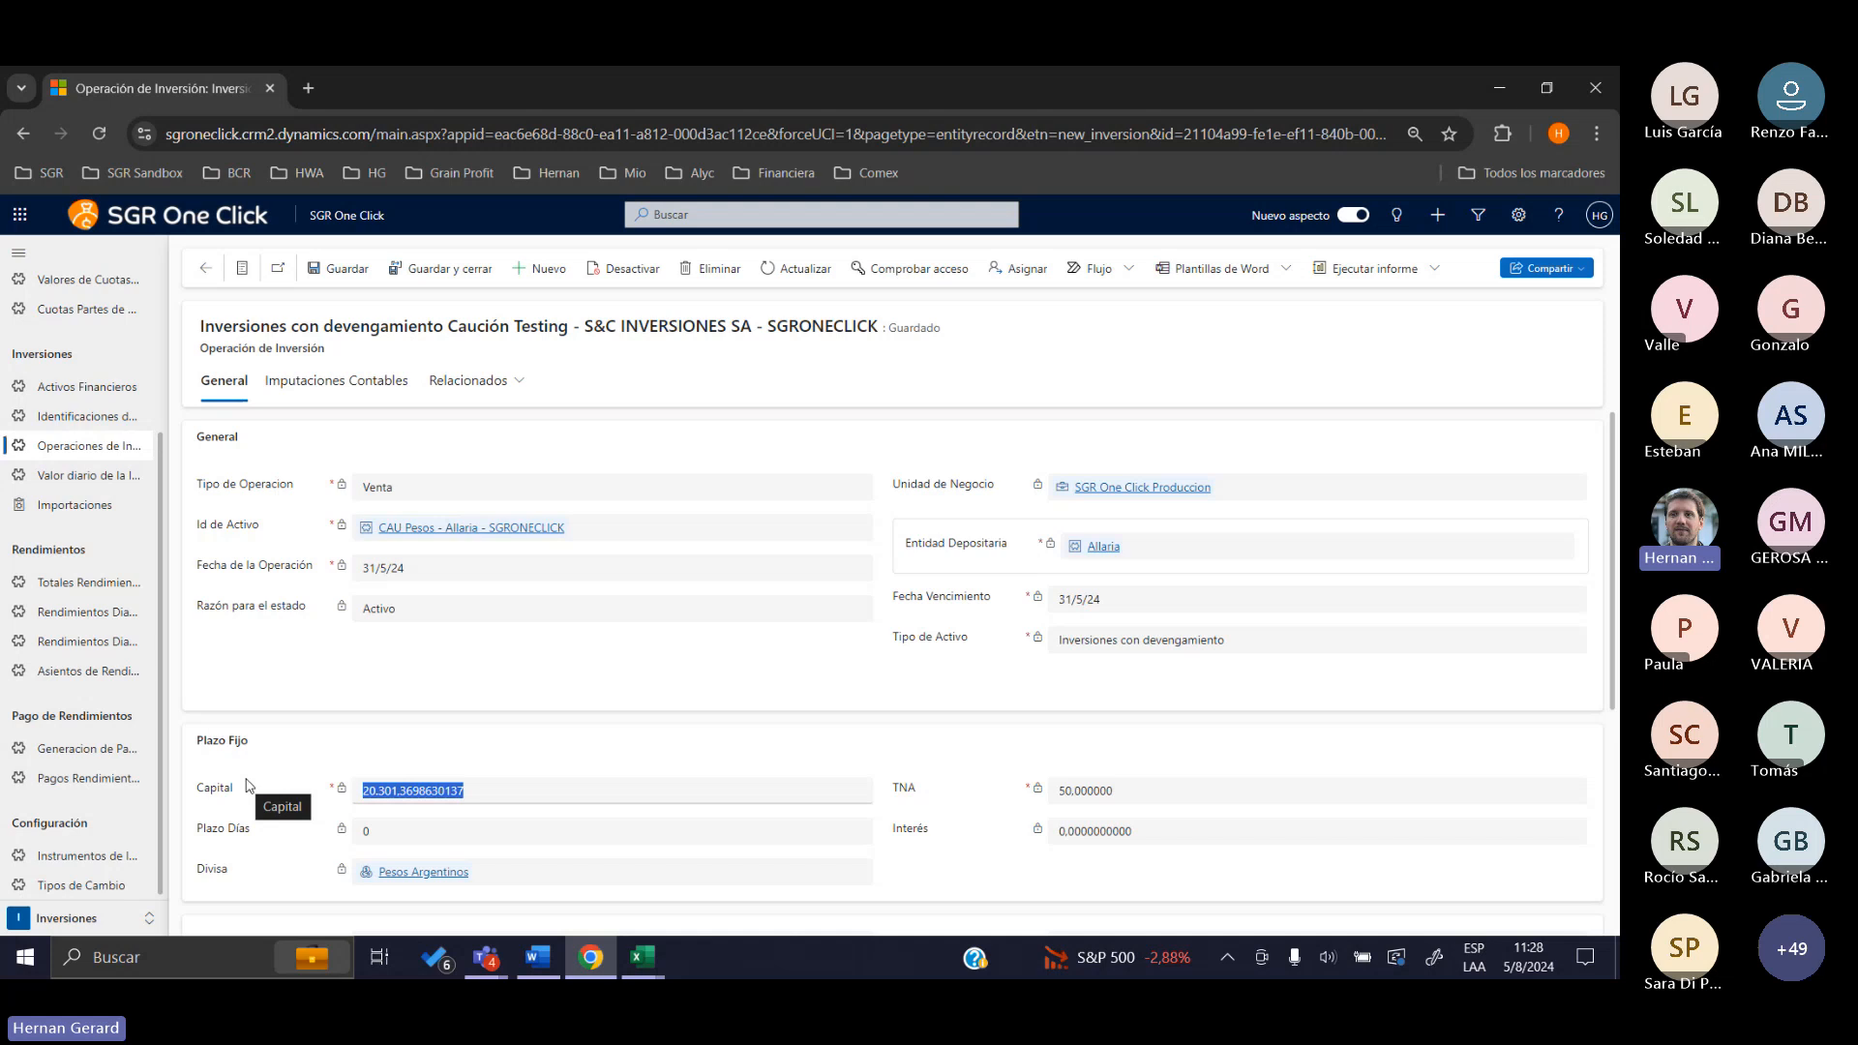
{"action": "scroll", "coordinate": [257, 789], "scroll_direction": "down", "scroll_amount": 4}
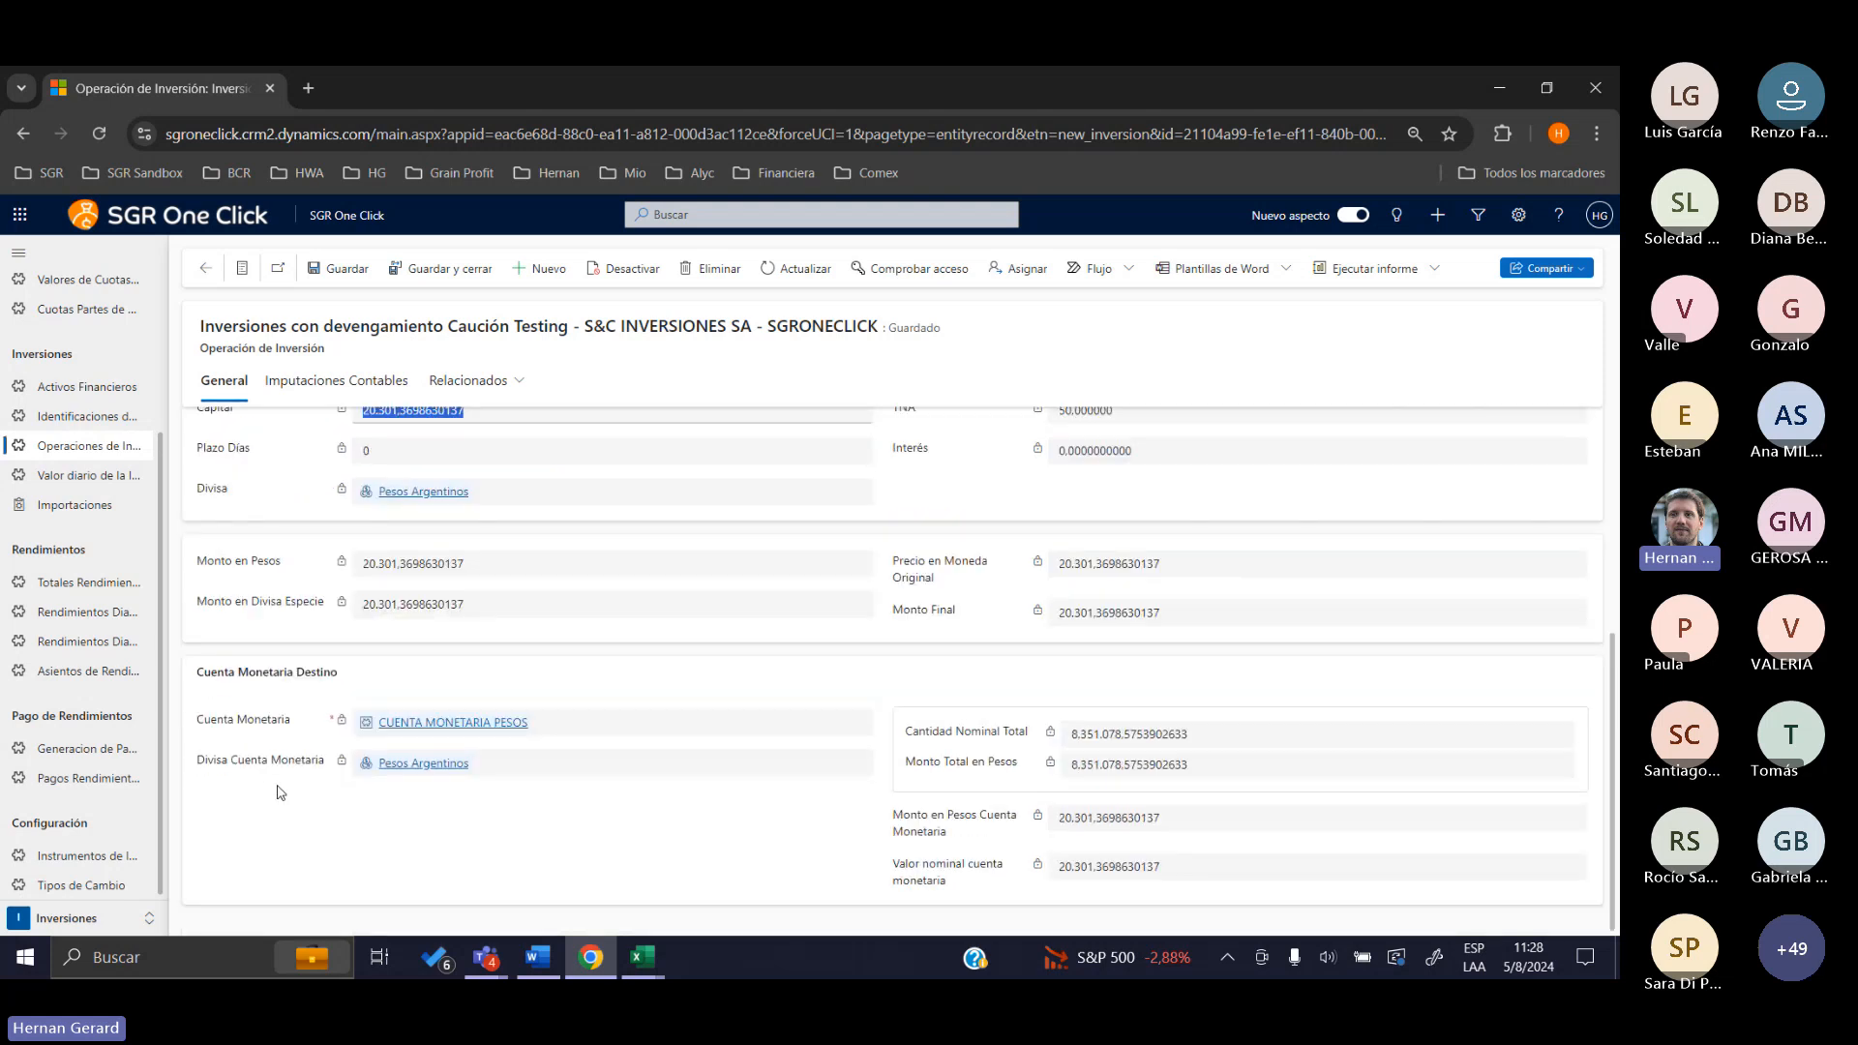
{"action": "scroll", "coordinate": [281, 793], "scroll_direction": "up", "scroll_amount": 4}
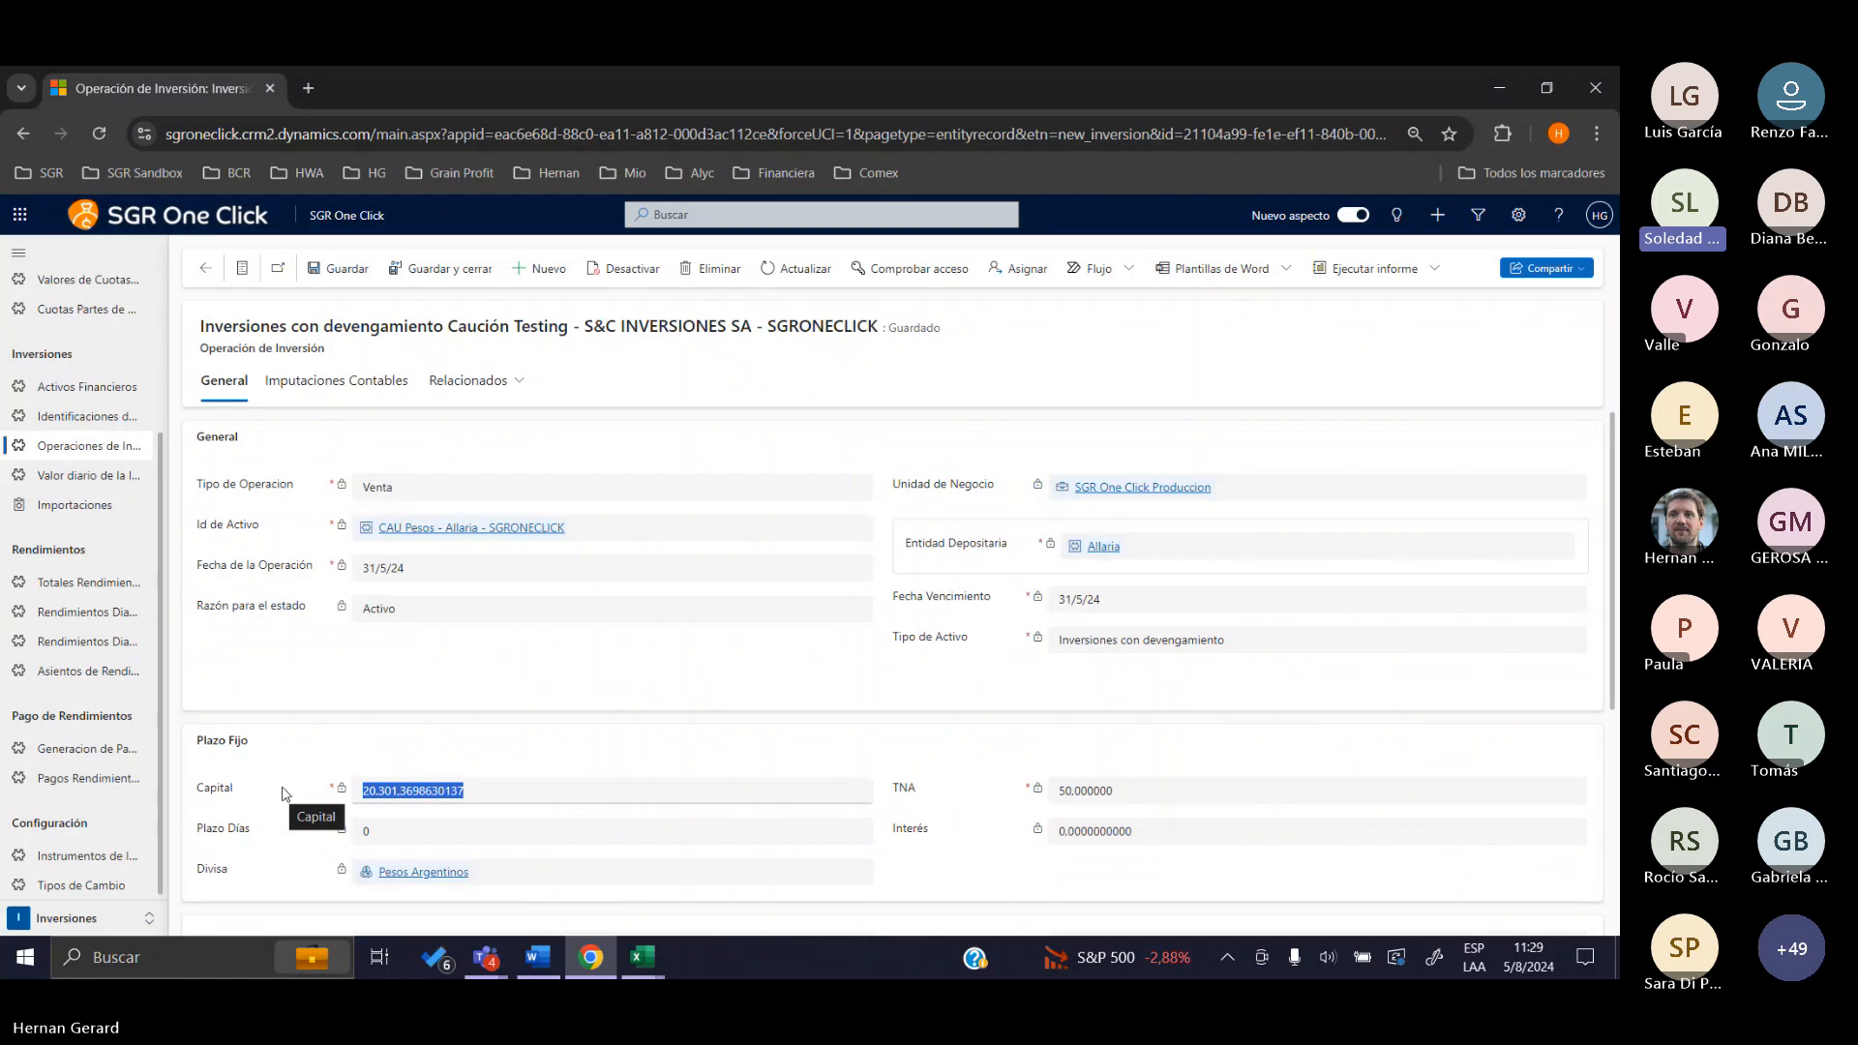
{"action": "left_click", "coordinate": [198, 280]}
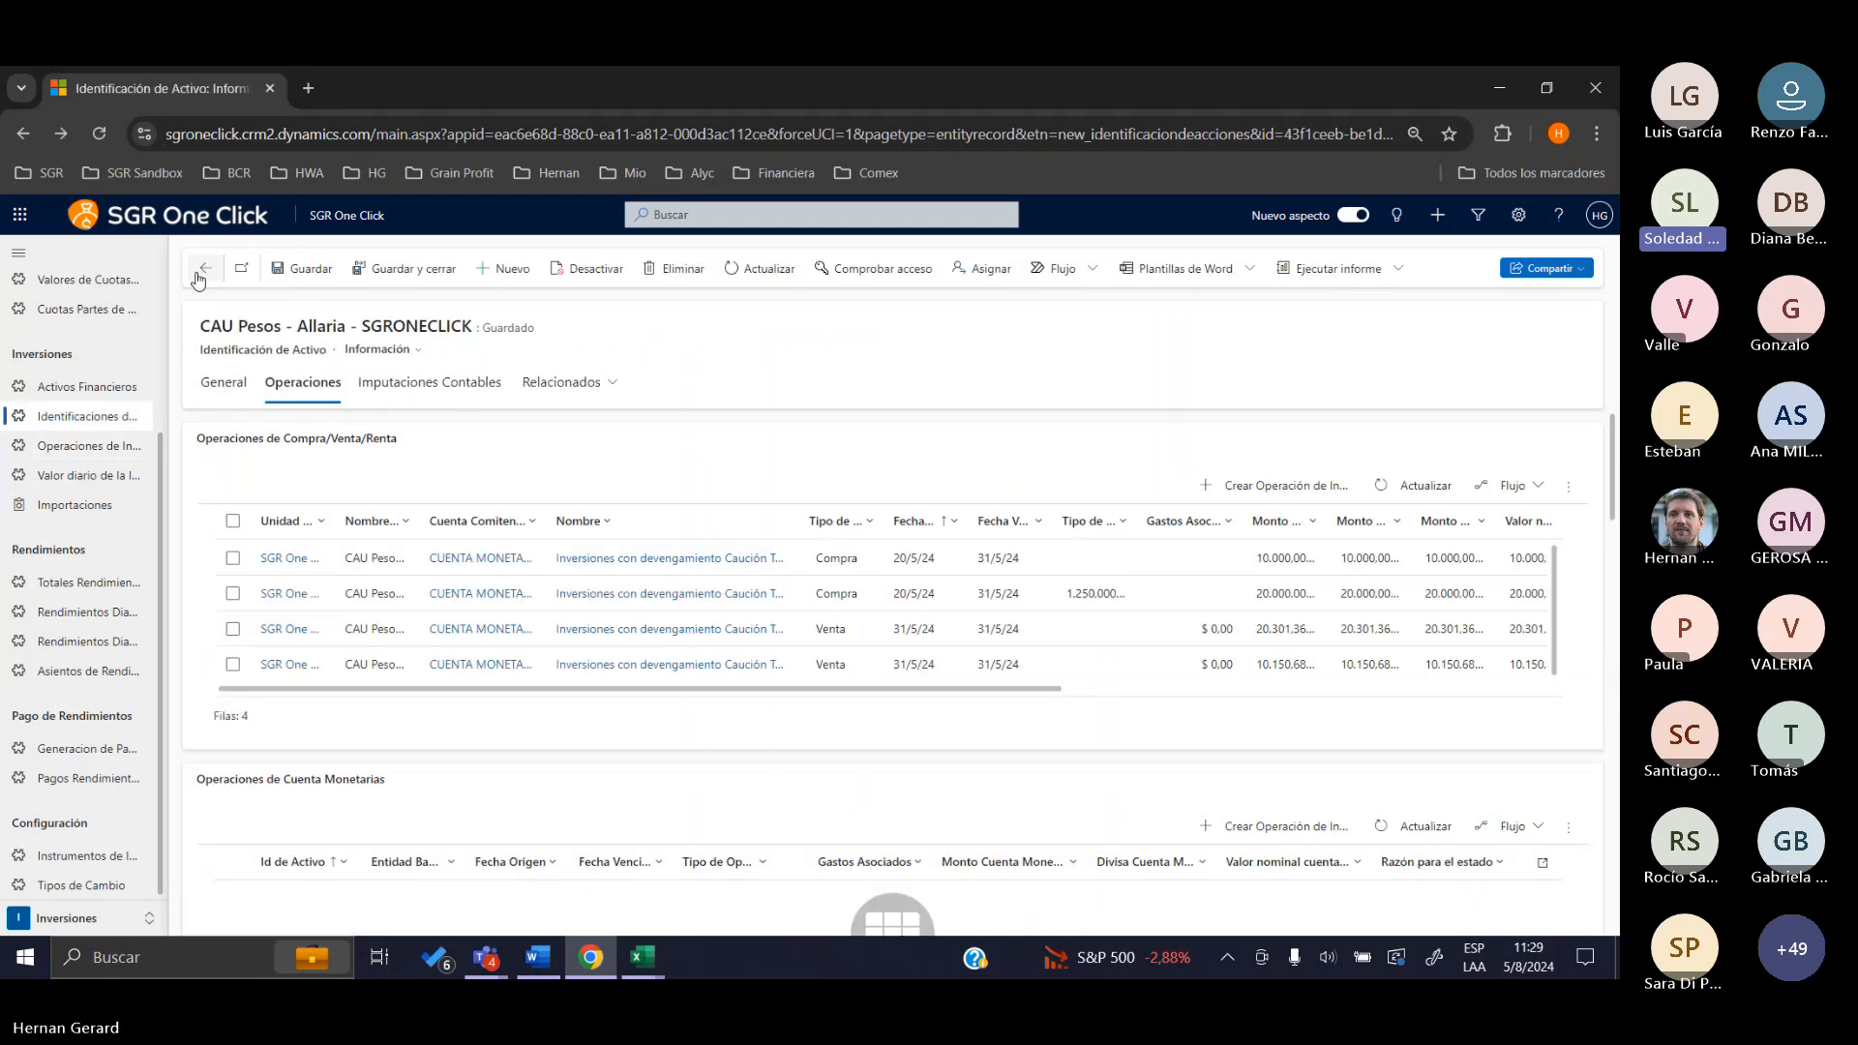
{"action": "left_click", "coordinate": [199, 280]}
{"action": "left_click", "coordinate": [198, 280]}
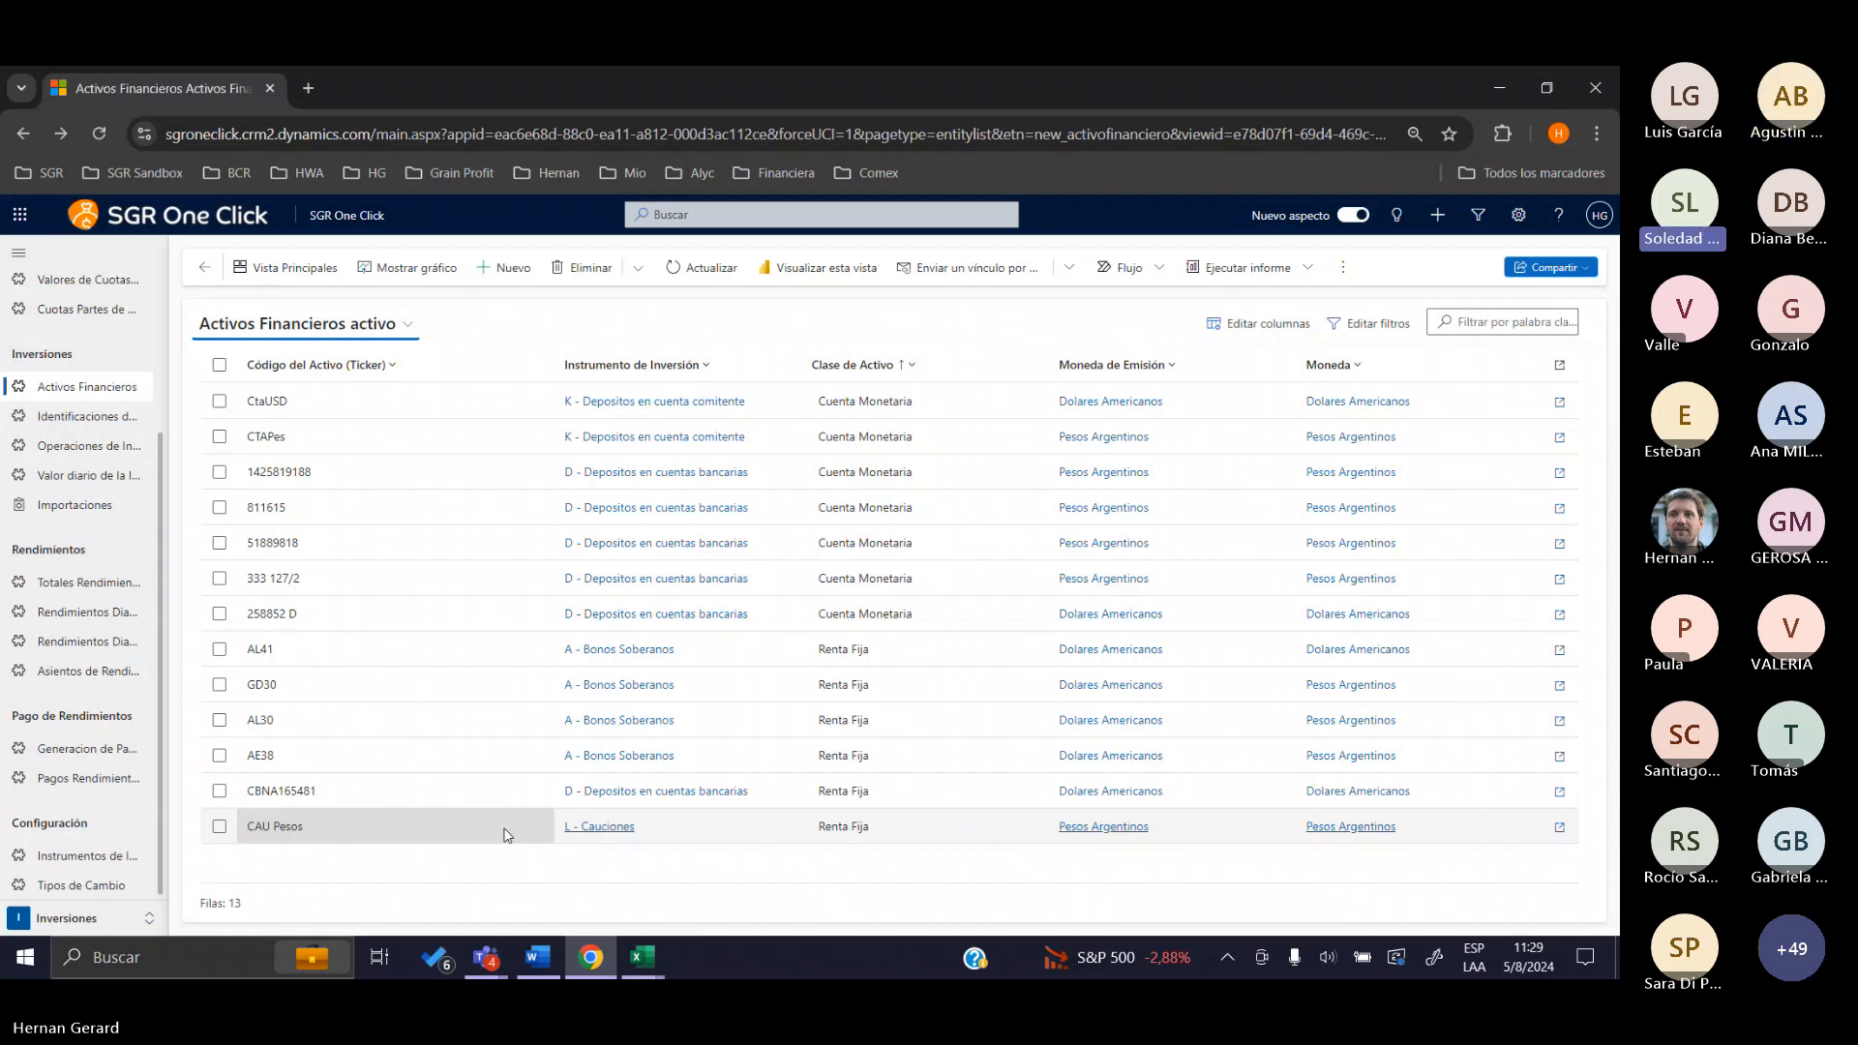
Open a blank Tipo de Cambio form to view its quotation fields, and return to the Tipos de Cambio list without saving
{"action": "left_click", "coordinate": [82, 885]}
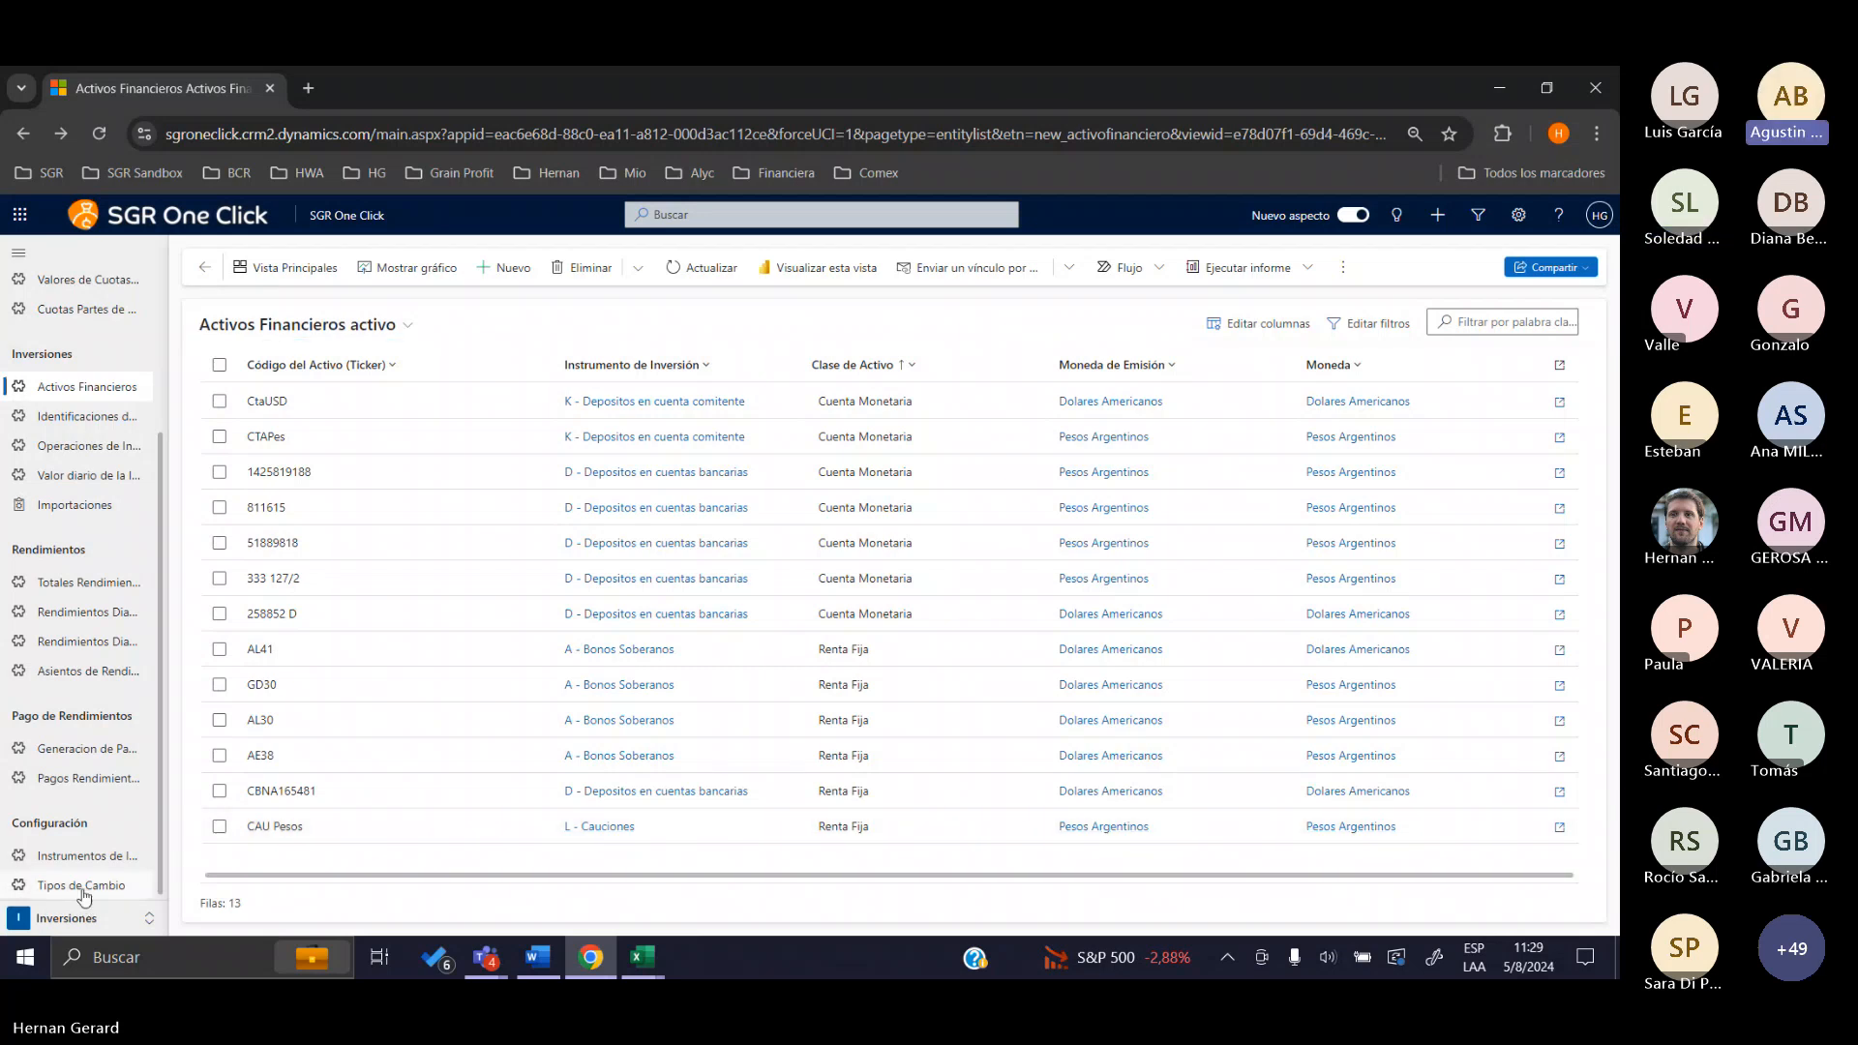
{"action": "left_click", "coordinate": [502, 268]}
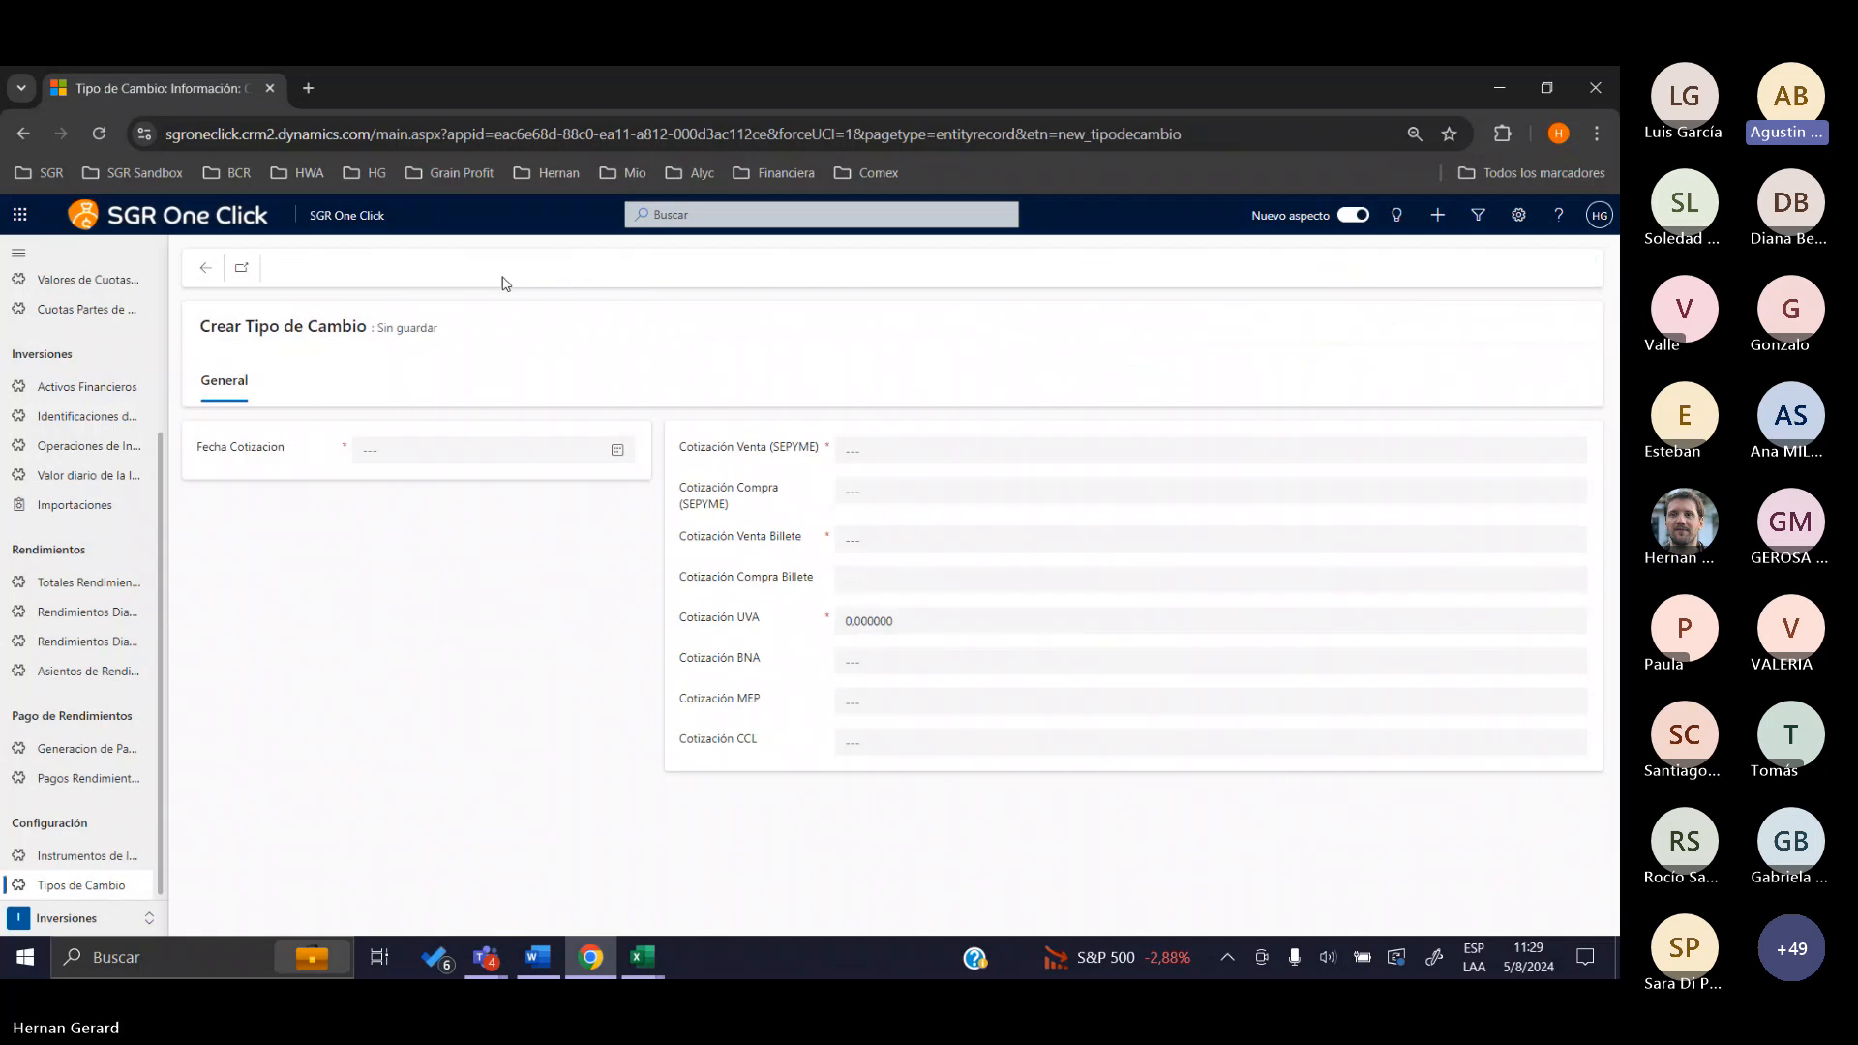
{"action": "left_click", "coordinate": [203, 269]}
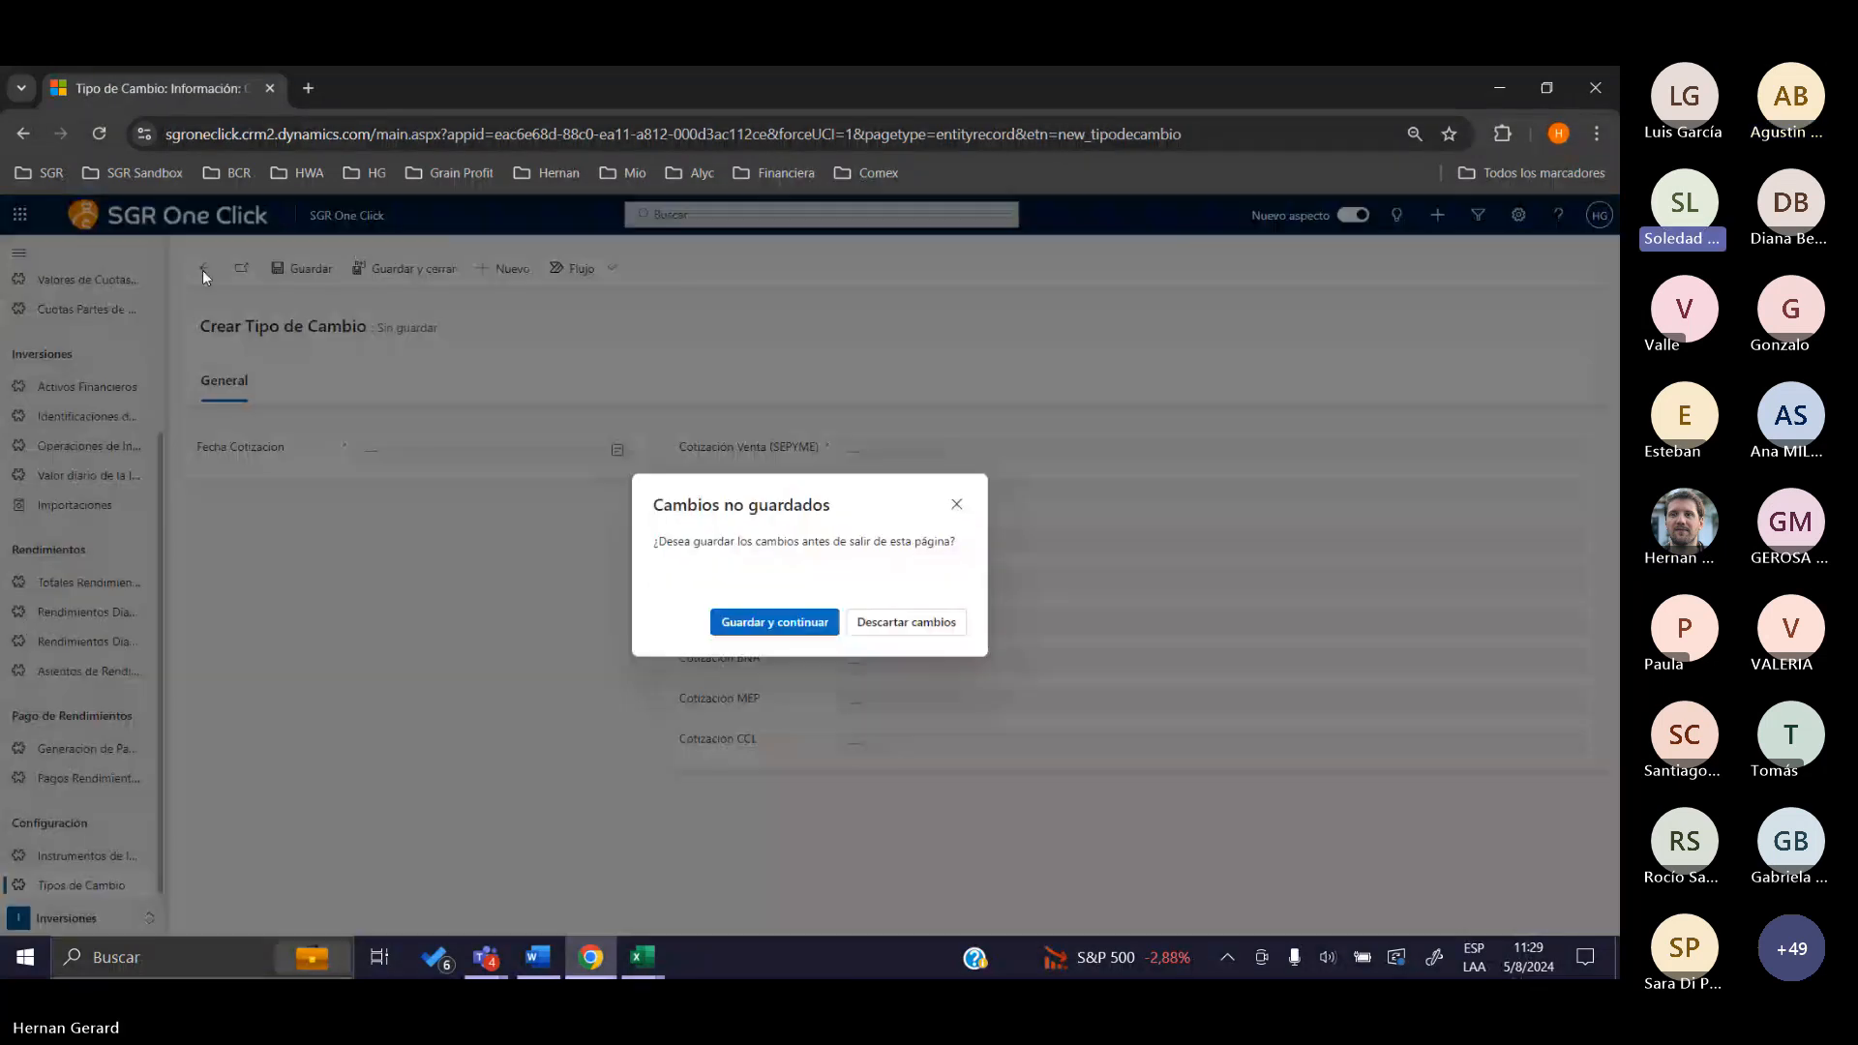
{"action": "left_click", "coordinate": [899, 626]}
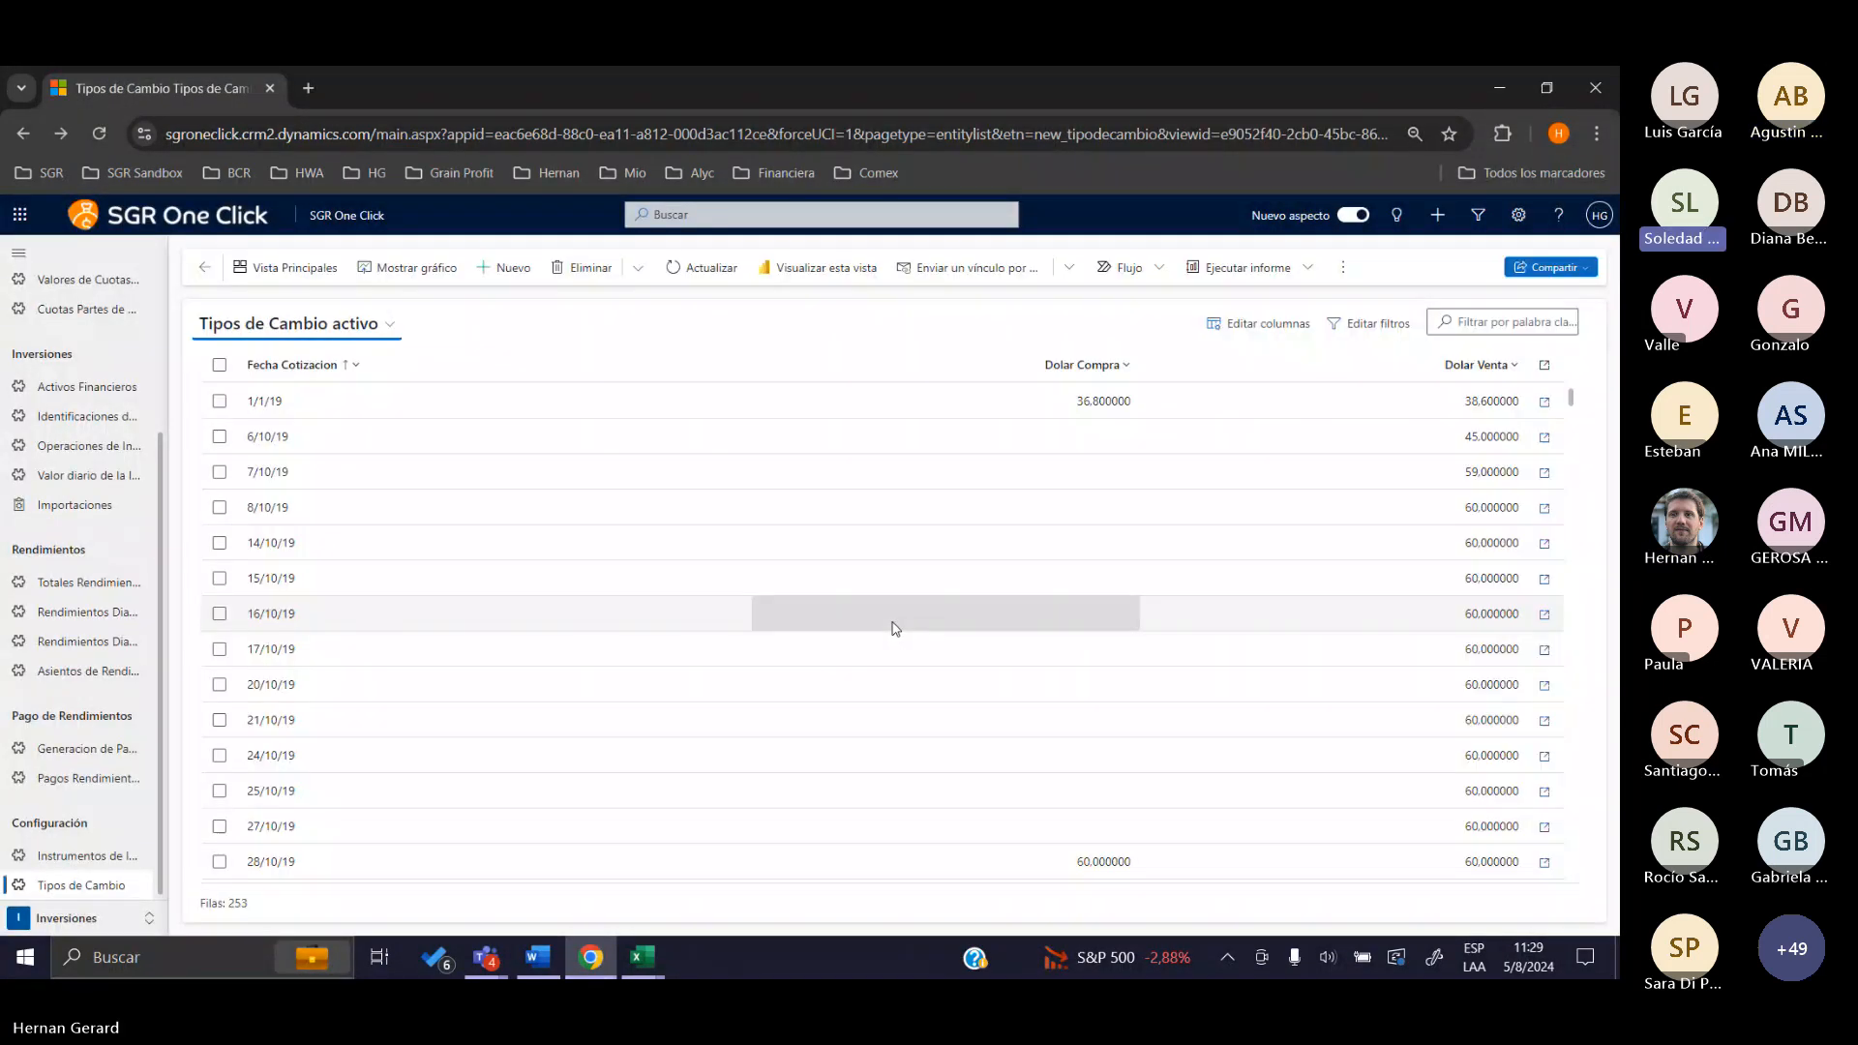
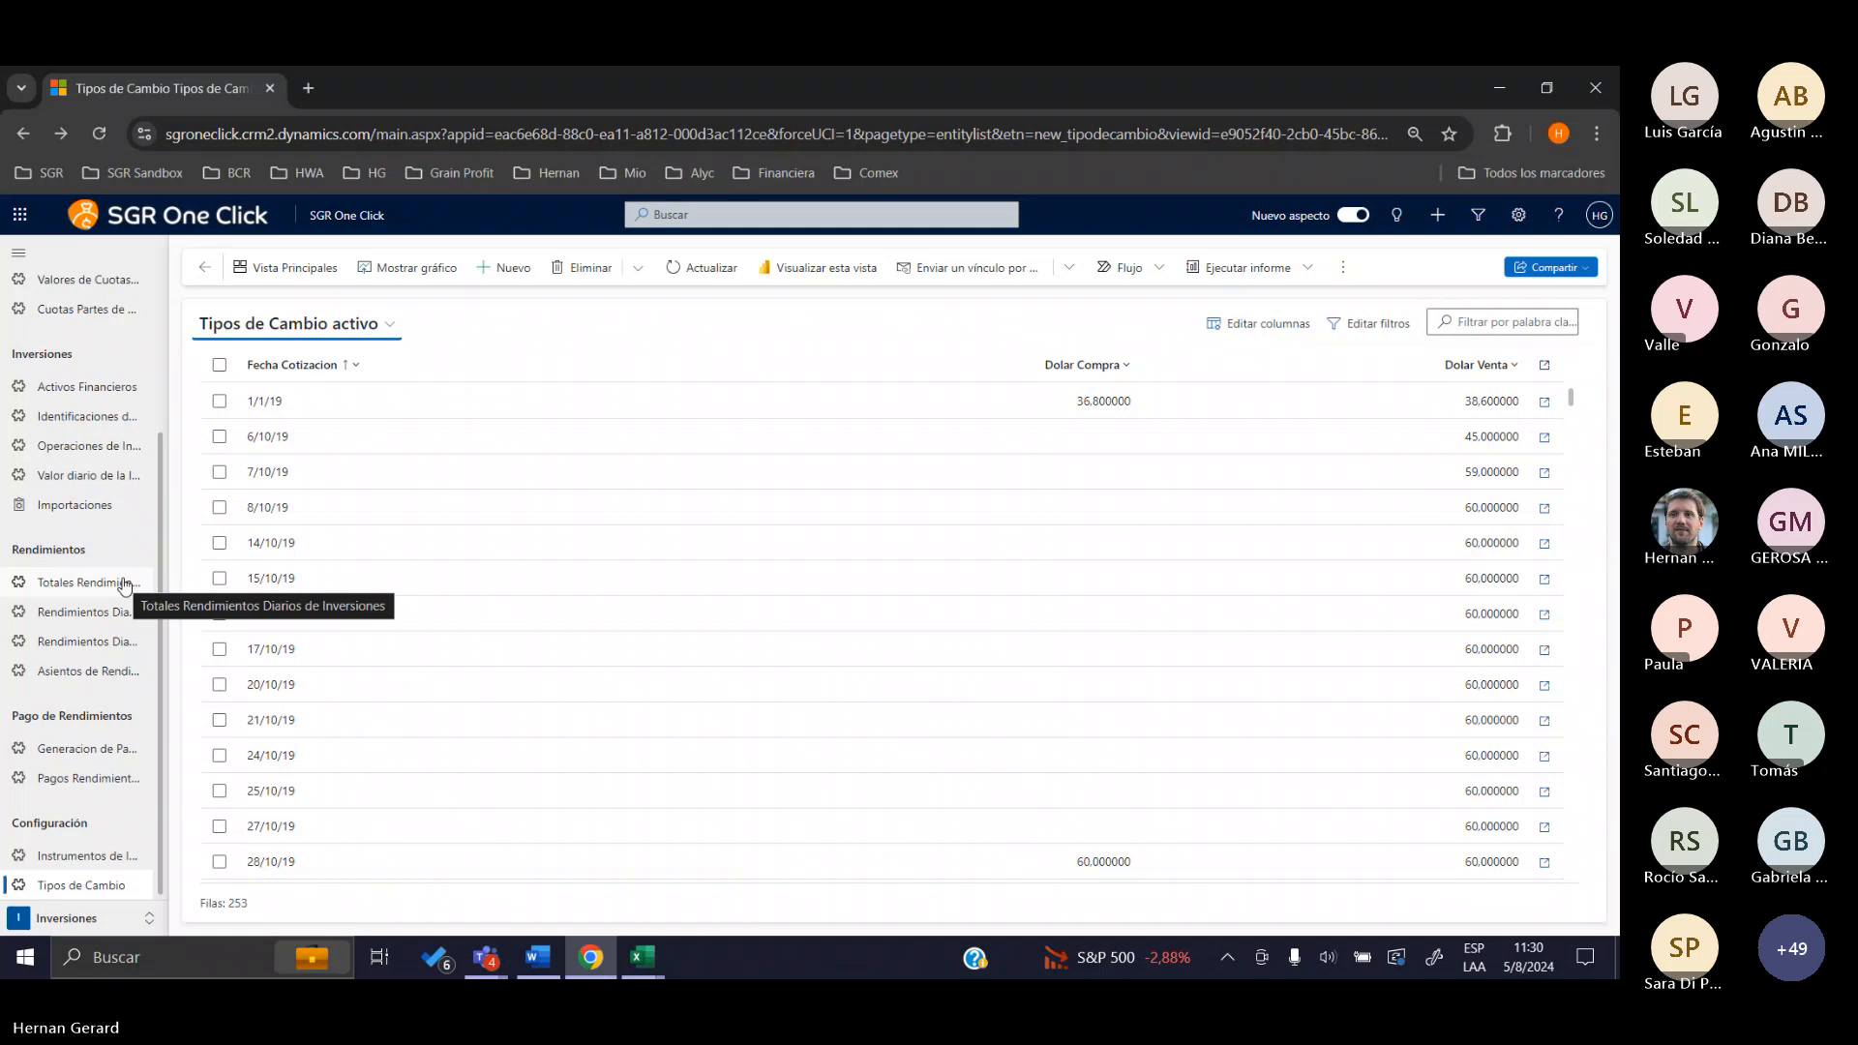
Go to the Totales Rendimientos Diarios de Inversiones list and open the record dated 16/3/22
{"action": "scroll", "coordinate": [121, 581], "scroll_direction": "up", "scroll_amount": 2}
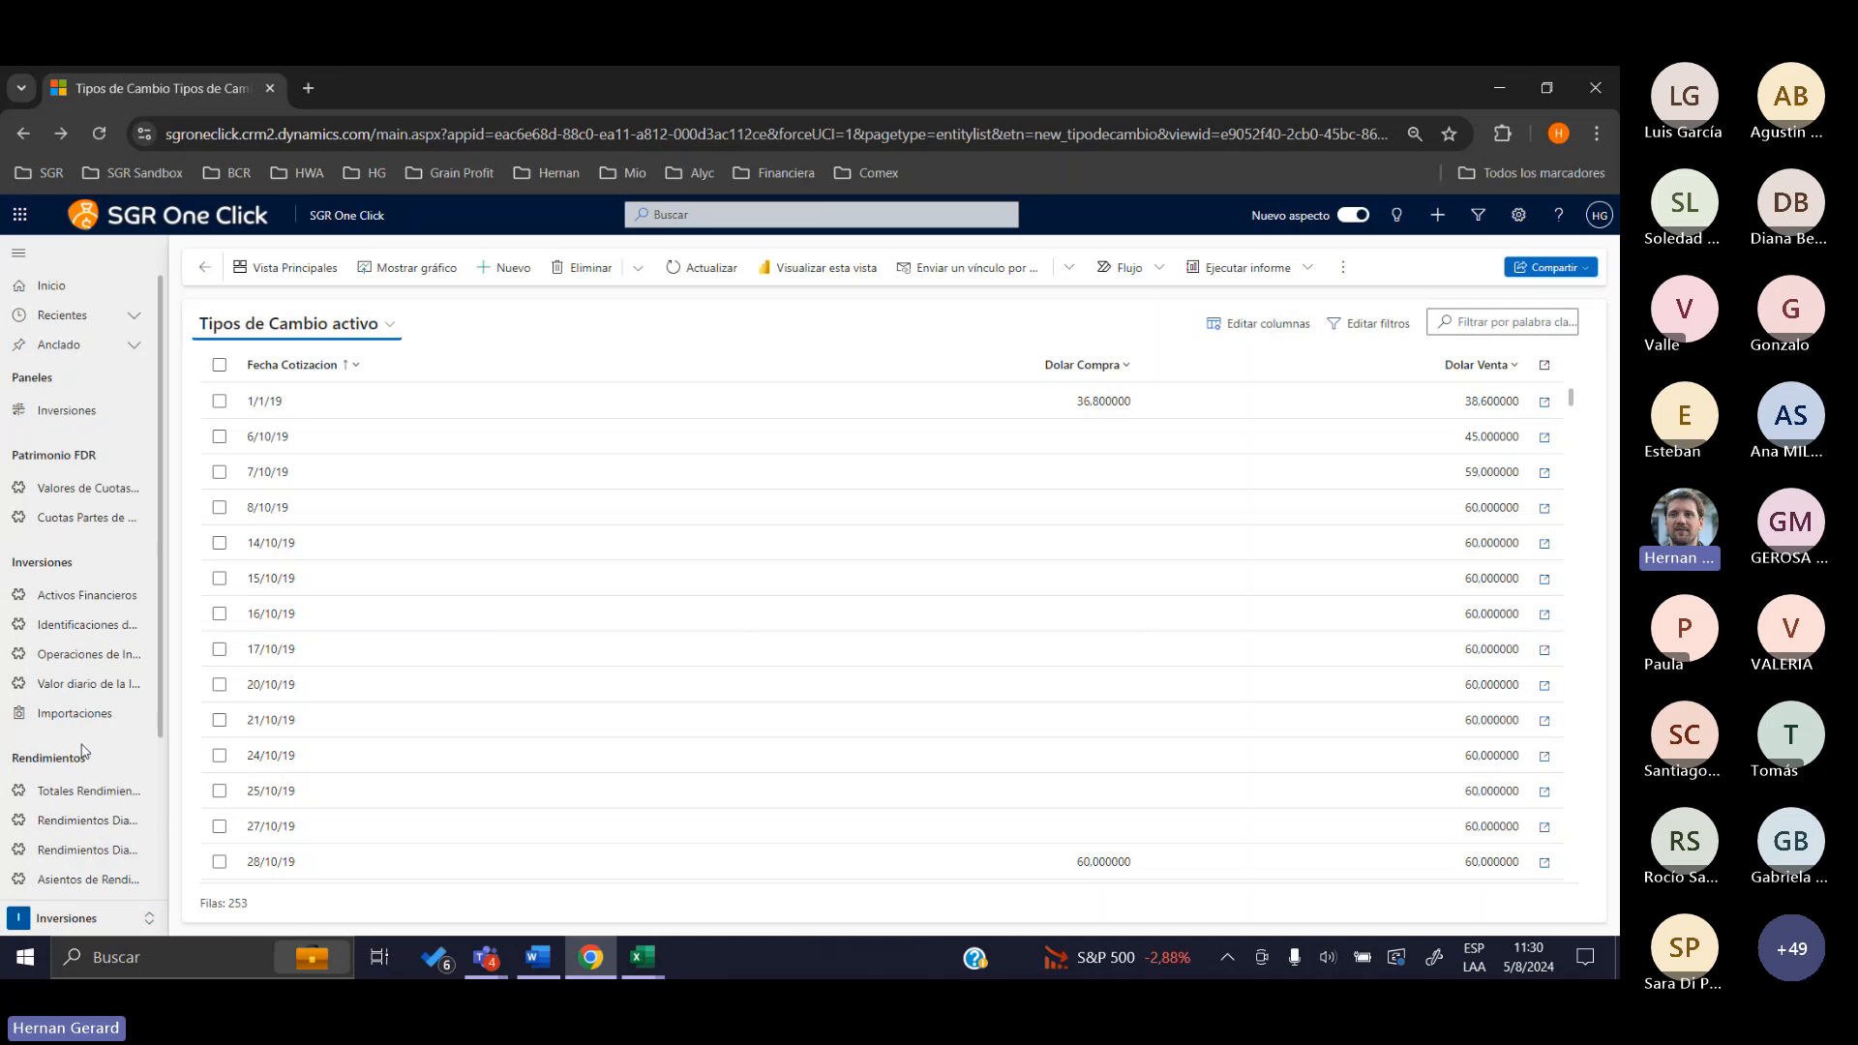
{"action": "left_click", "coordinate": [87, 791]}
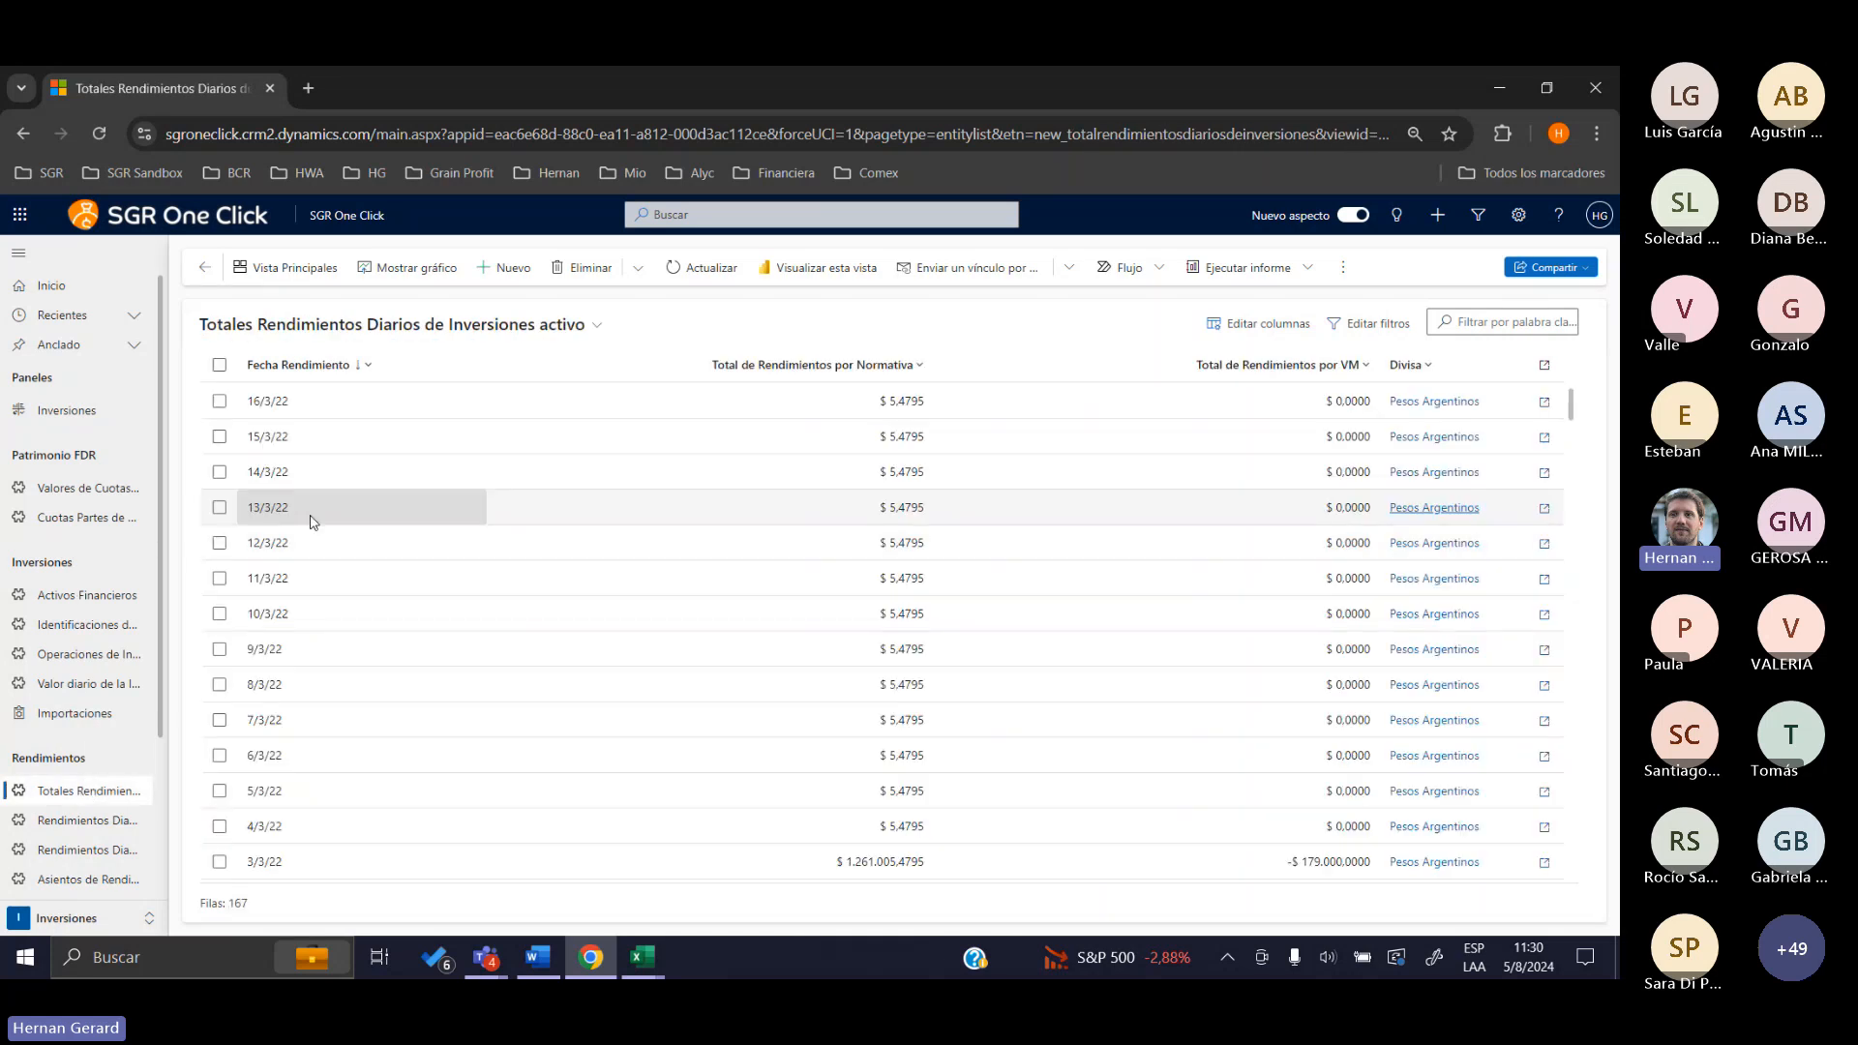
{"action": "double_click", "coordinate": [426, 405]}
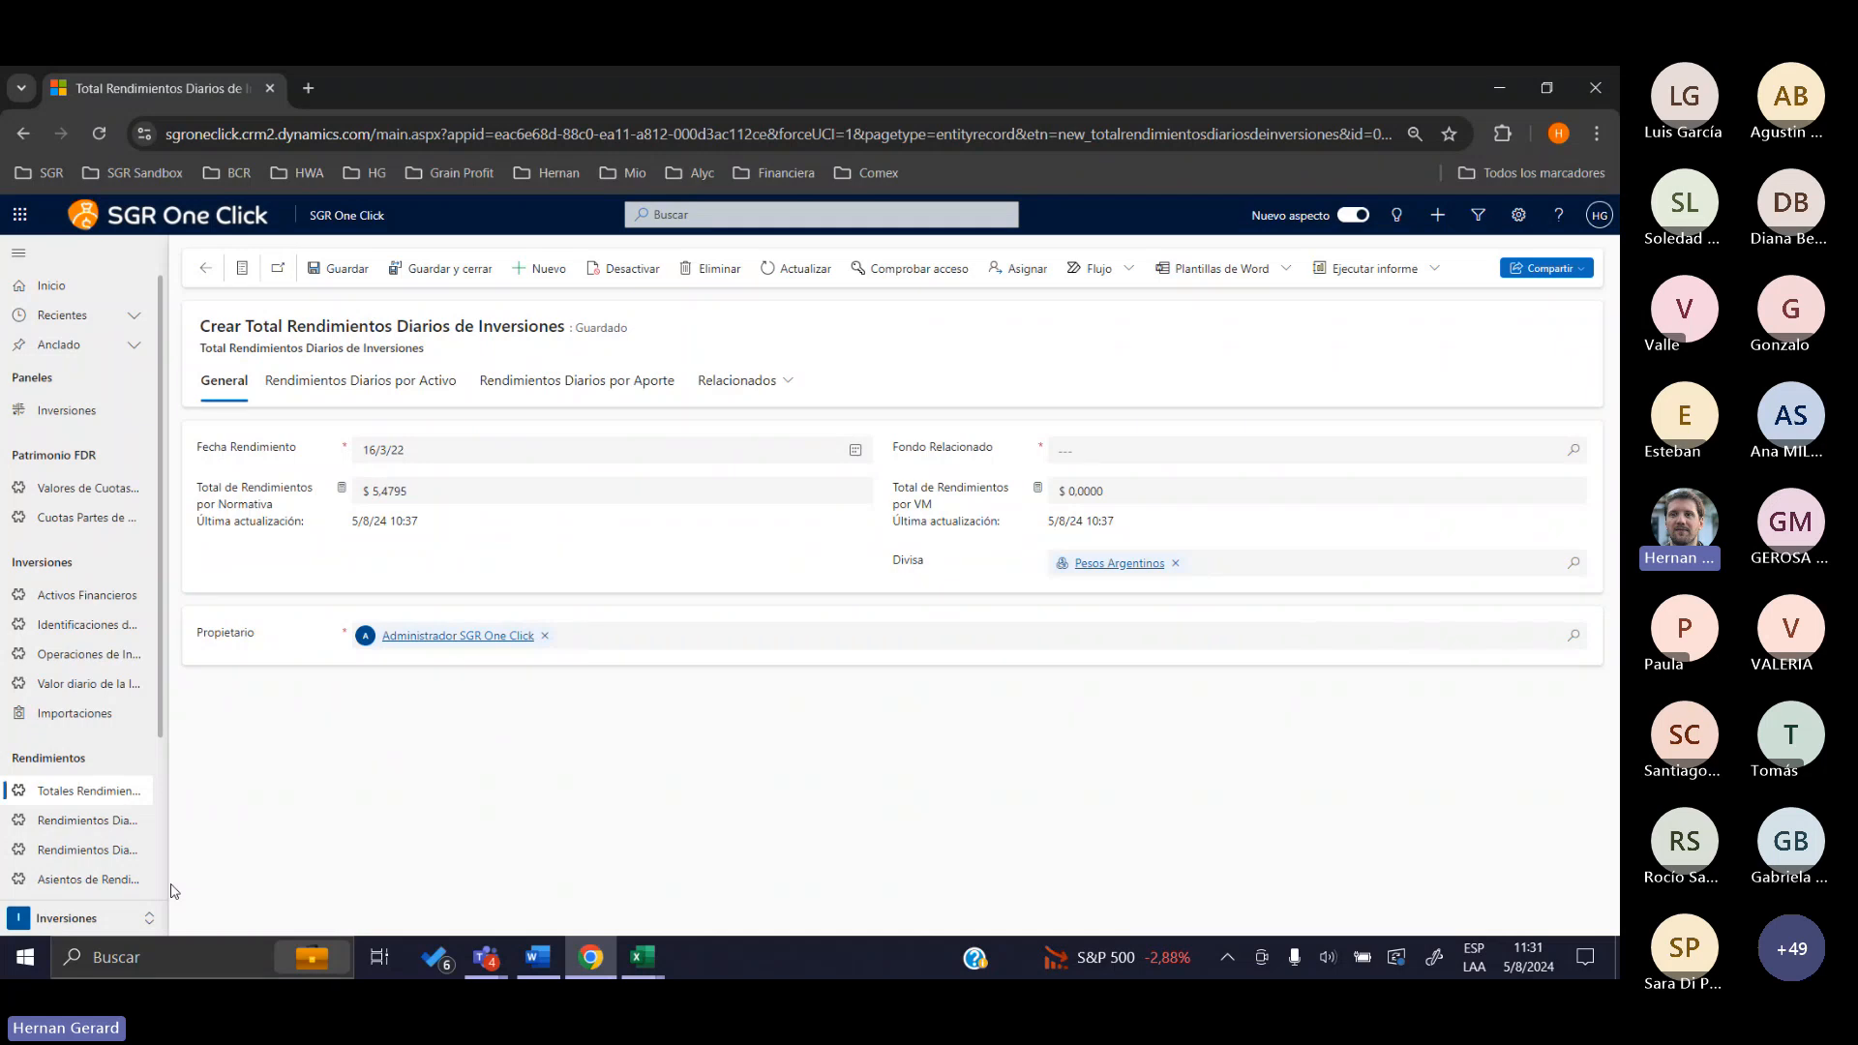
{"action": "left_click", "coordinate": [112, 919]}
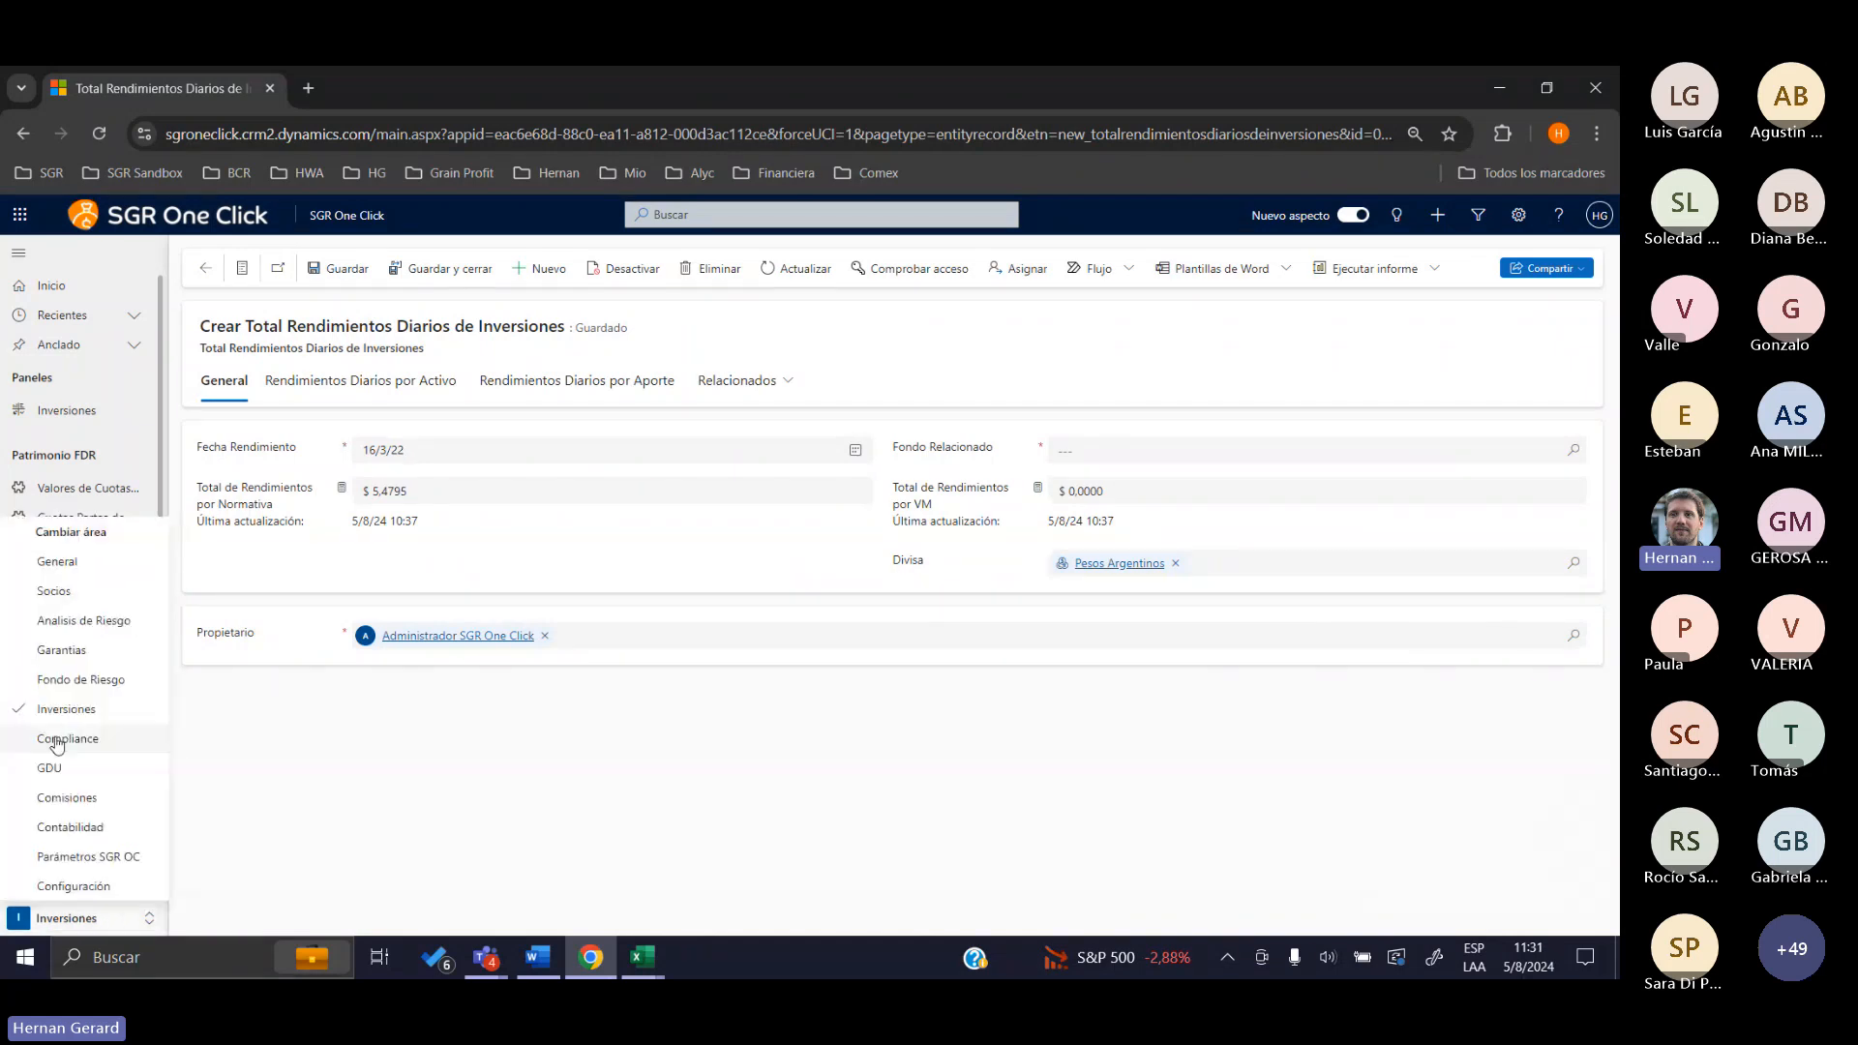
{"action": "left_click", "coordinate": [337, 742]}
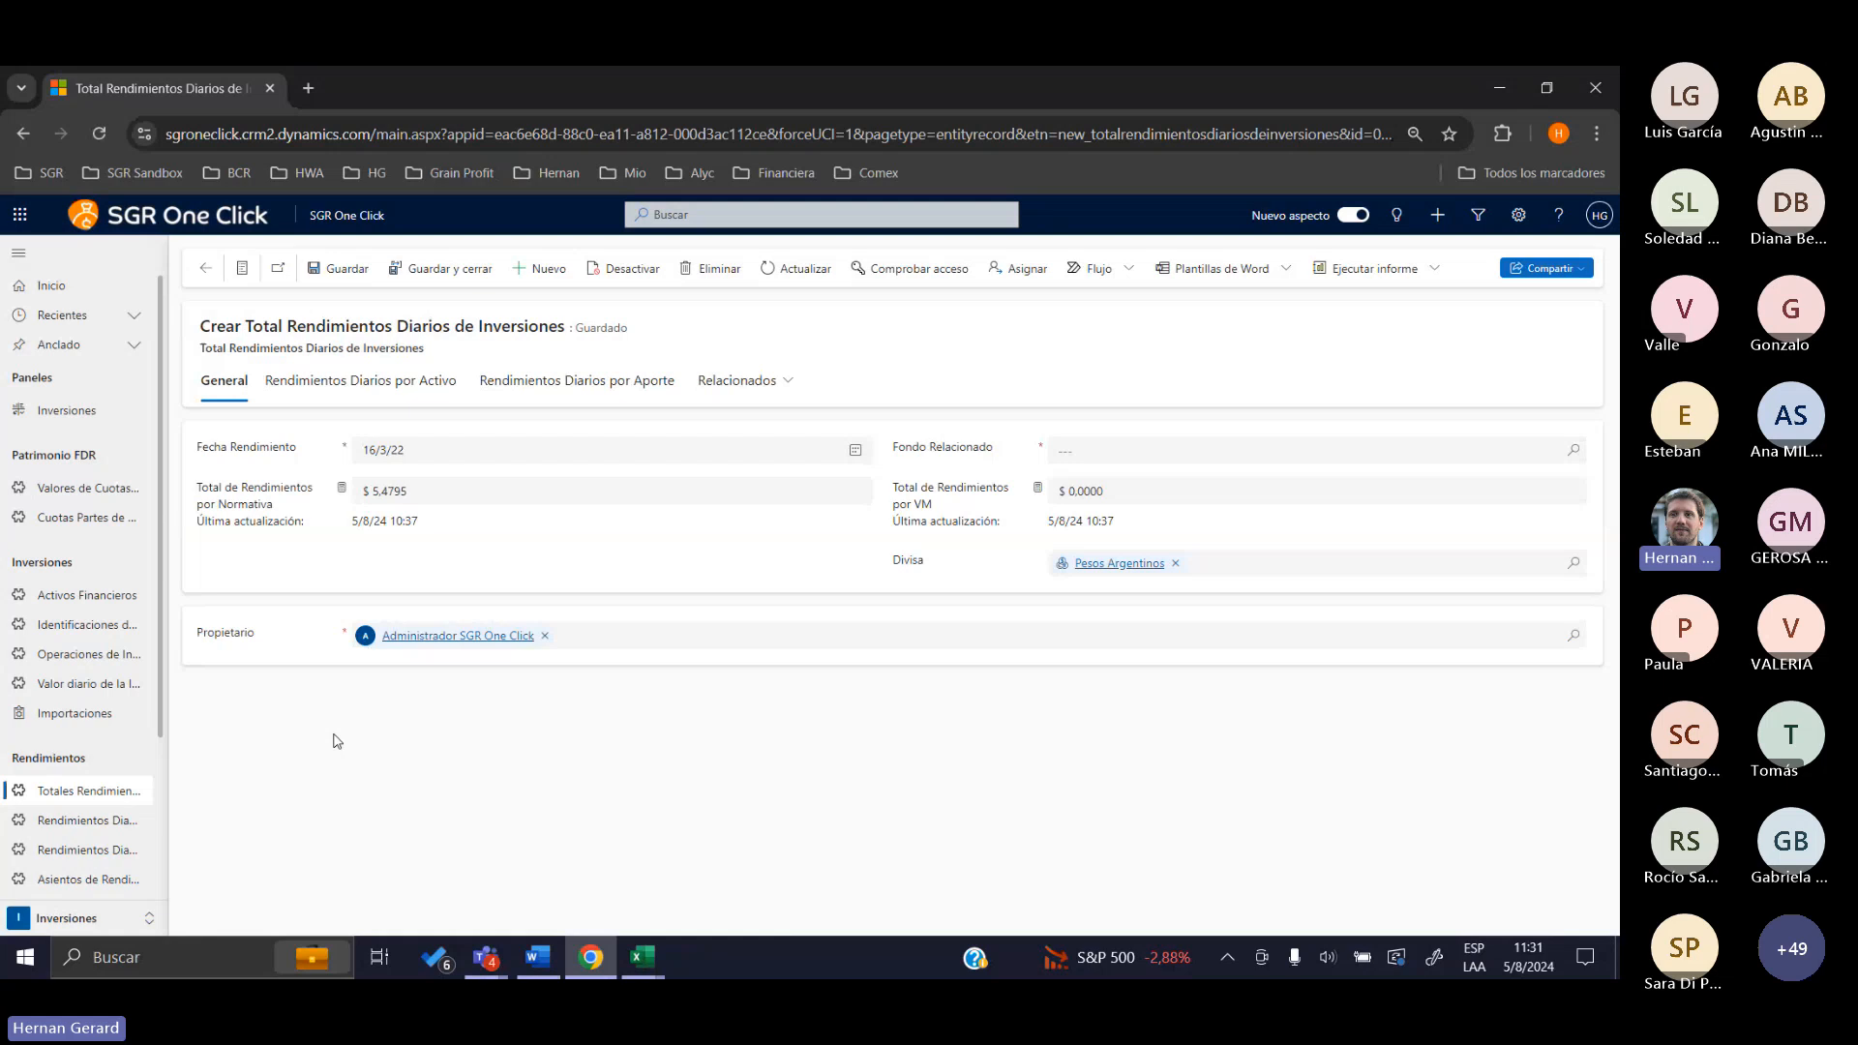
{"action": "double_click", "coordinate": [85, 757]}
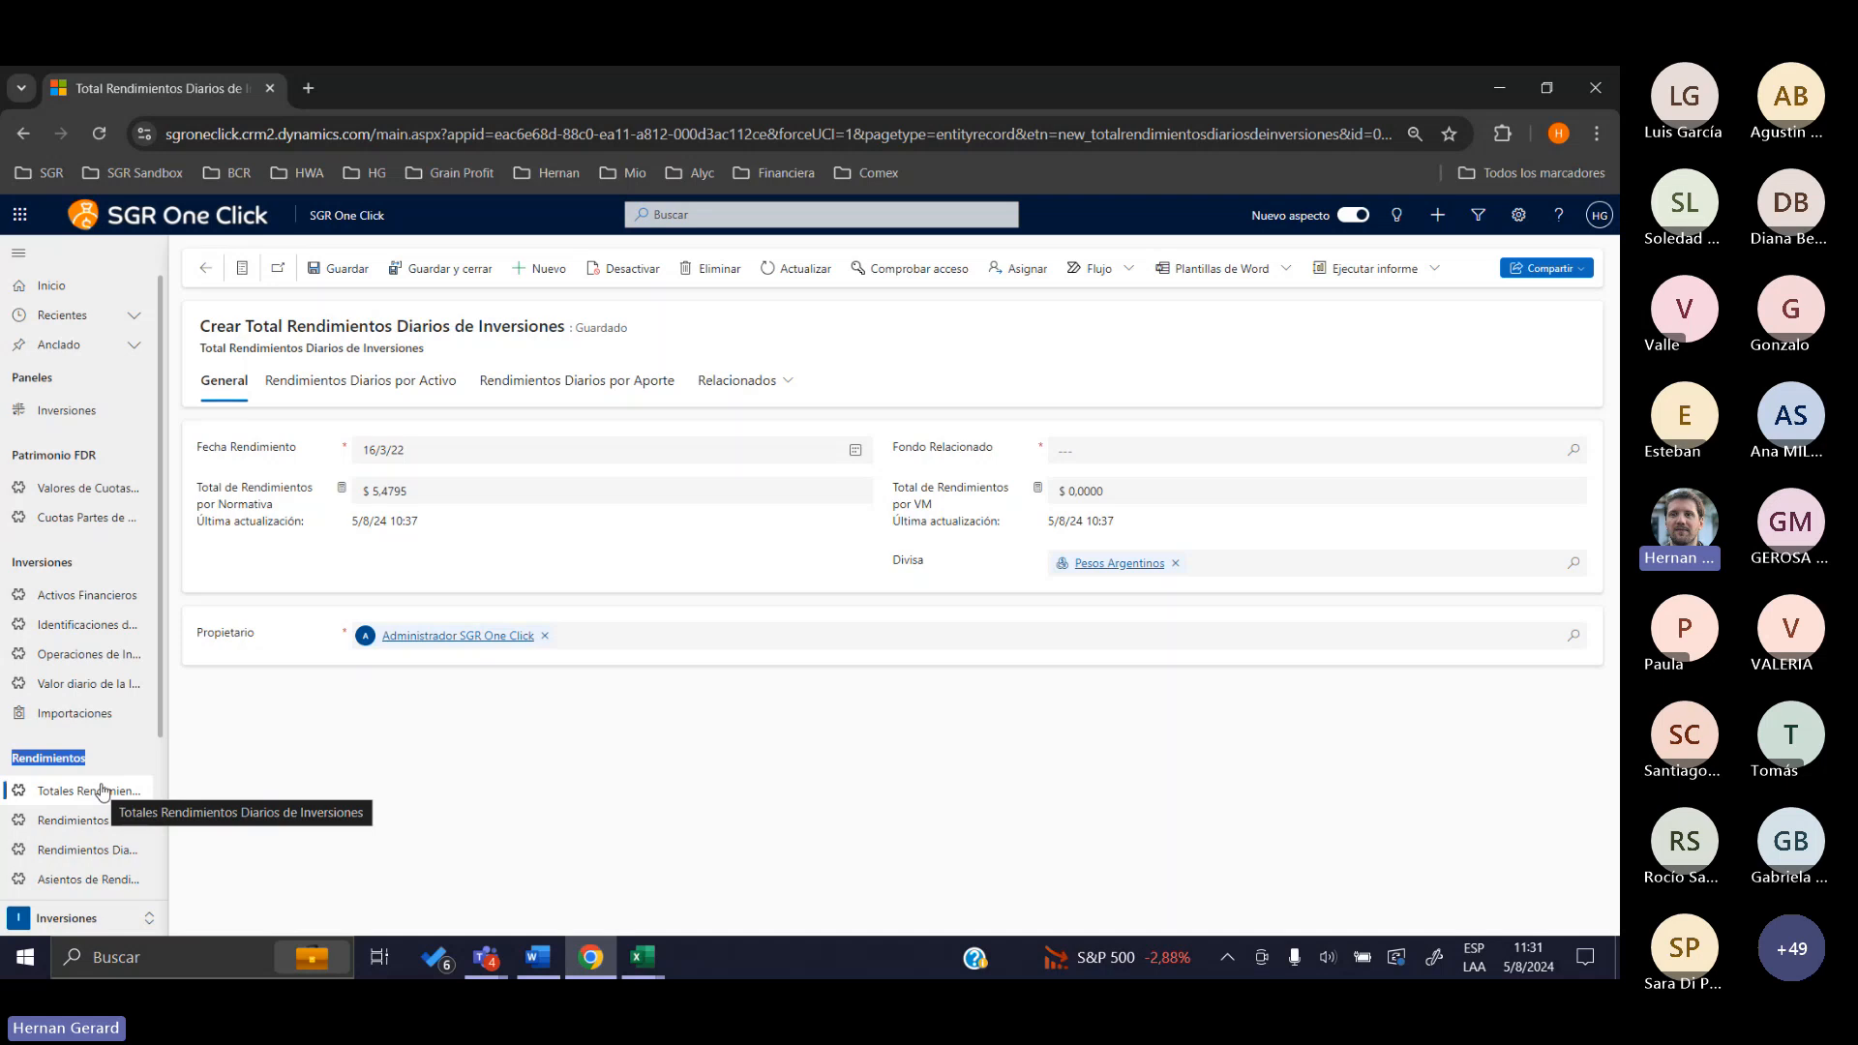
{"action": "left_click", "coordinate": [416, 776]}
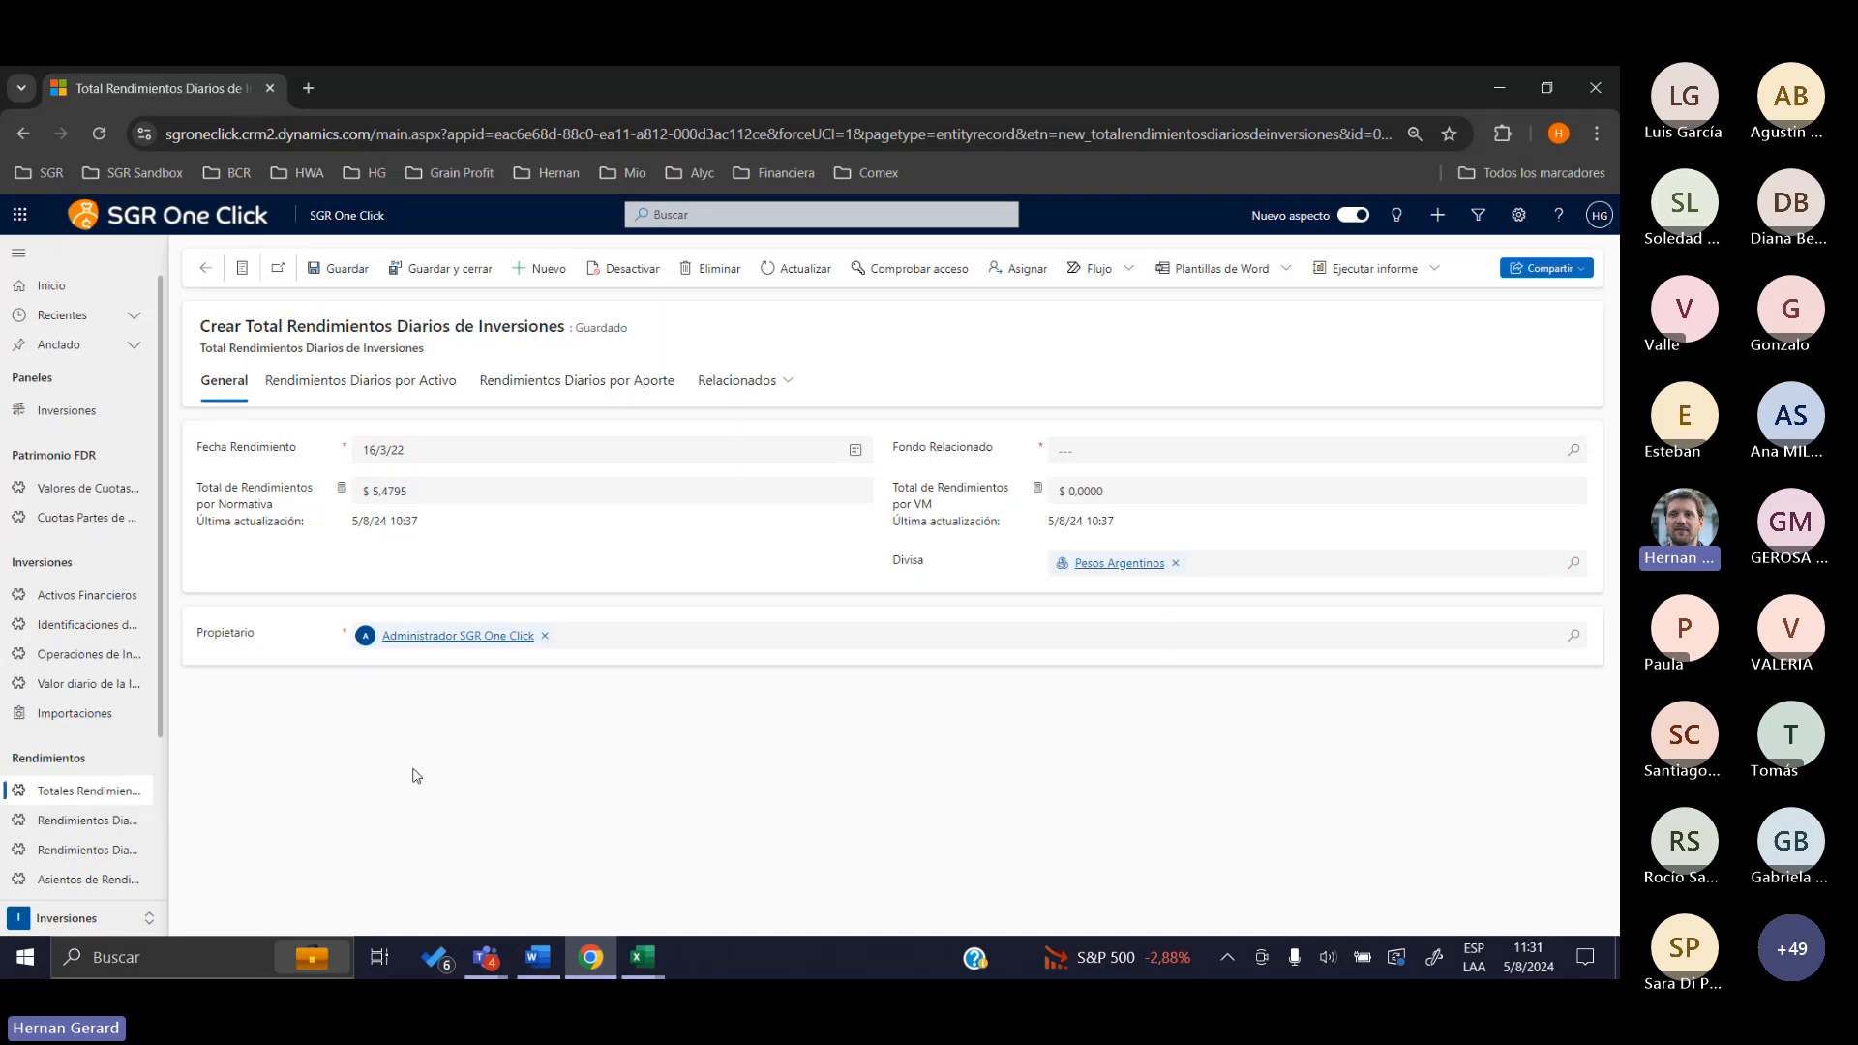
Review the 16/3/22 record's daily returns by asset and by contribution, comparing them with the Total de Rendimientos por Normativa field
{"action": "left_click", "coordinate": [432, 385]}
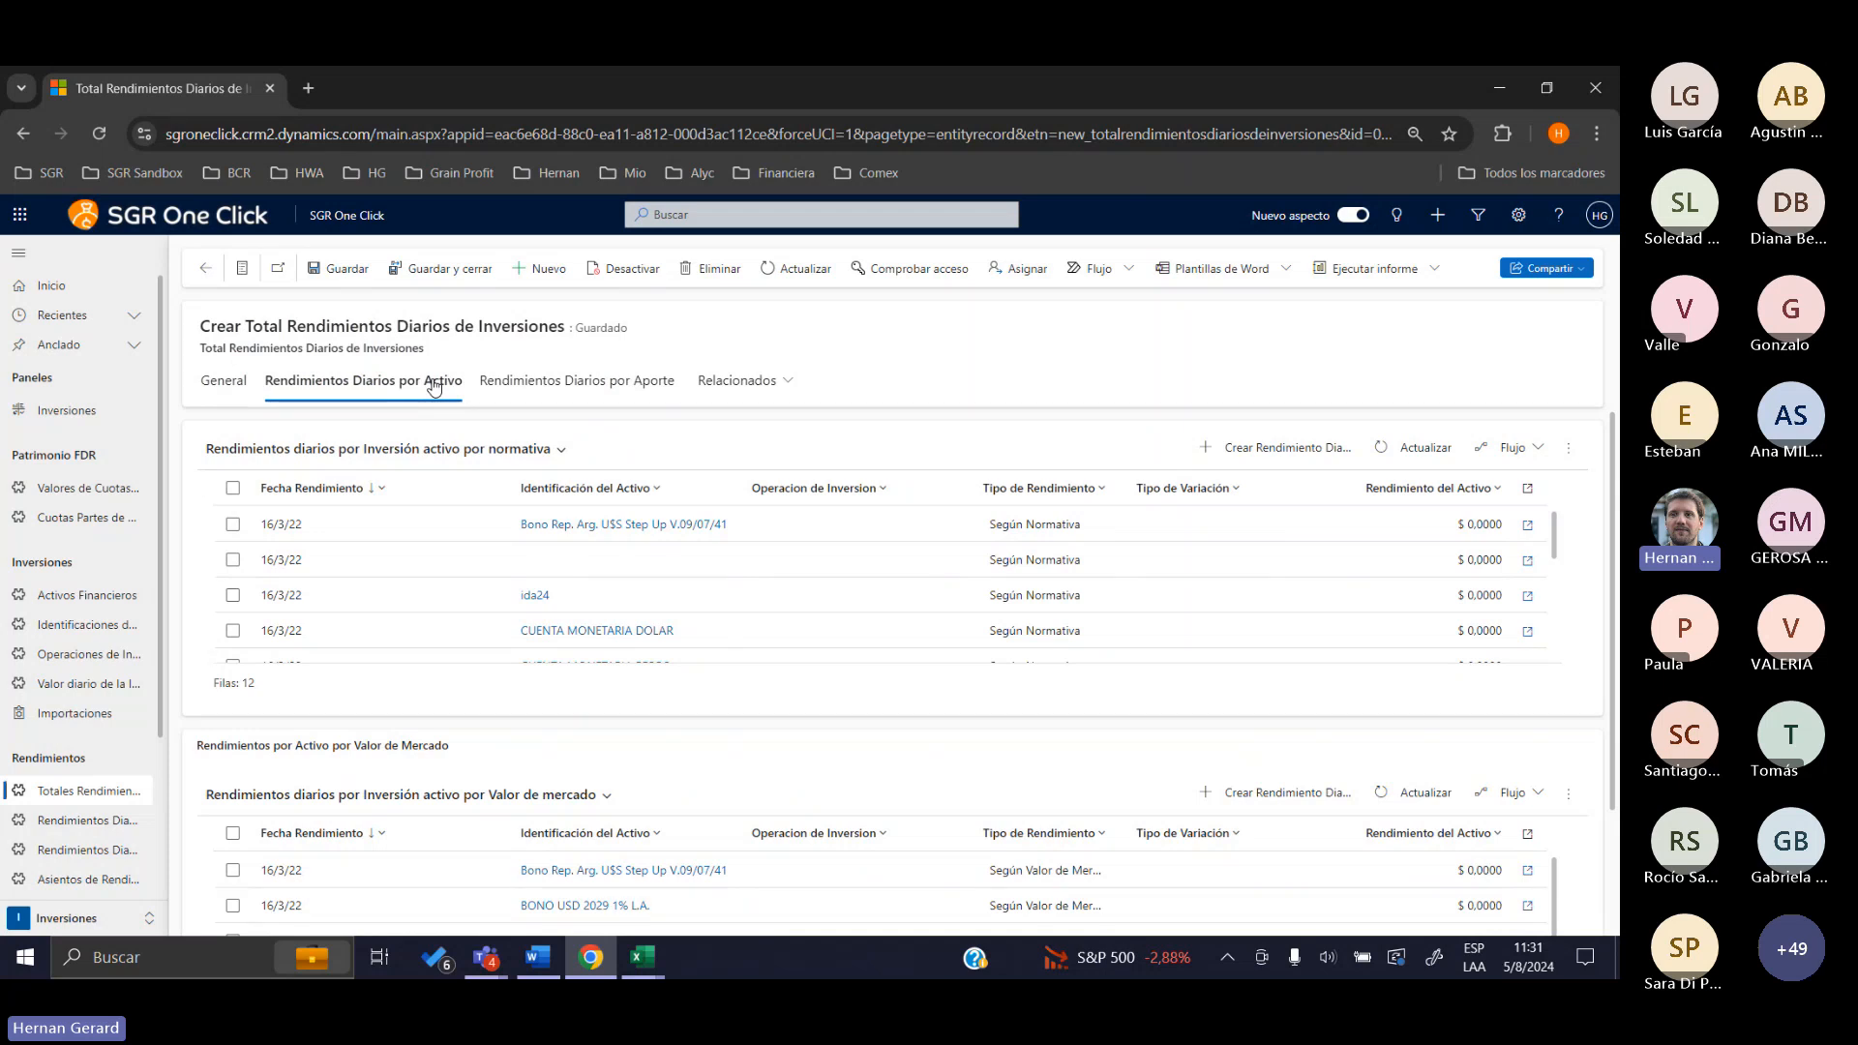
{"action": "left_click", "coordinate": [519, 389]}
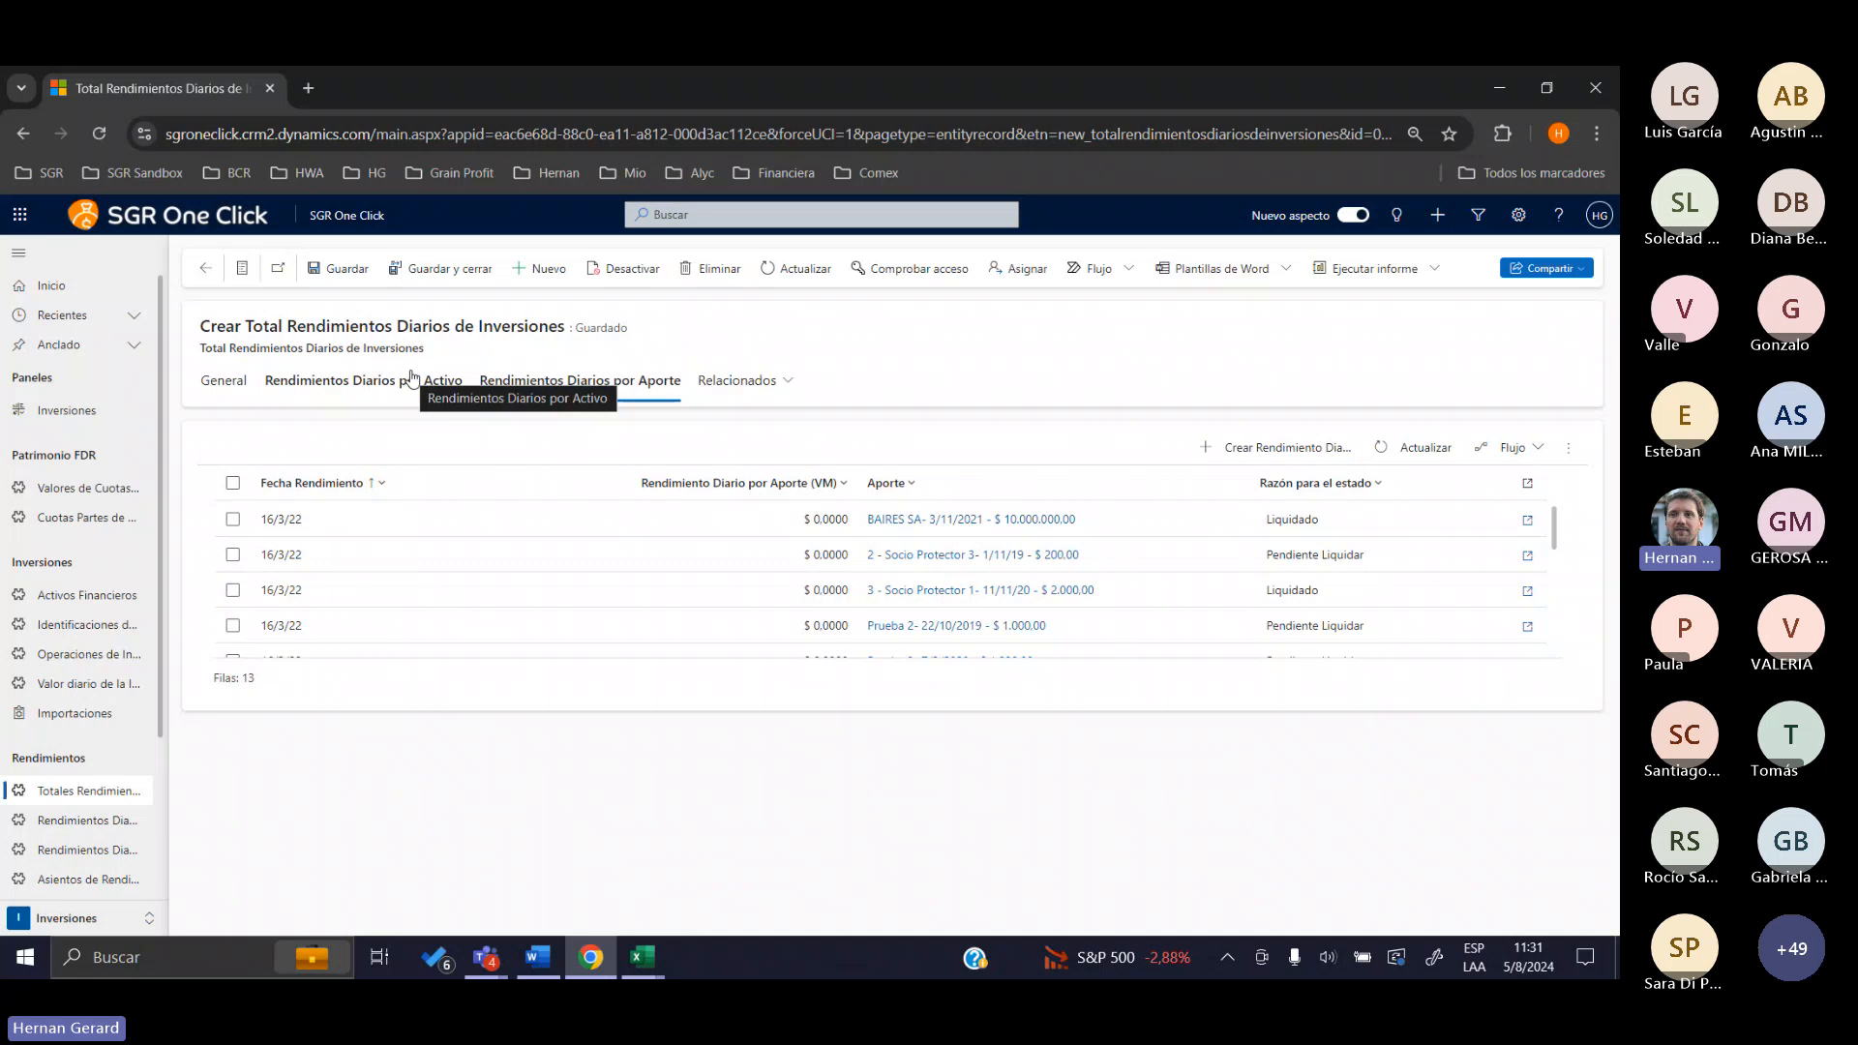
{"action": "left_click", "coordinate": [224, 382]}
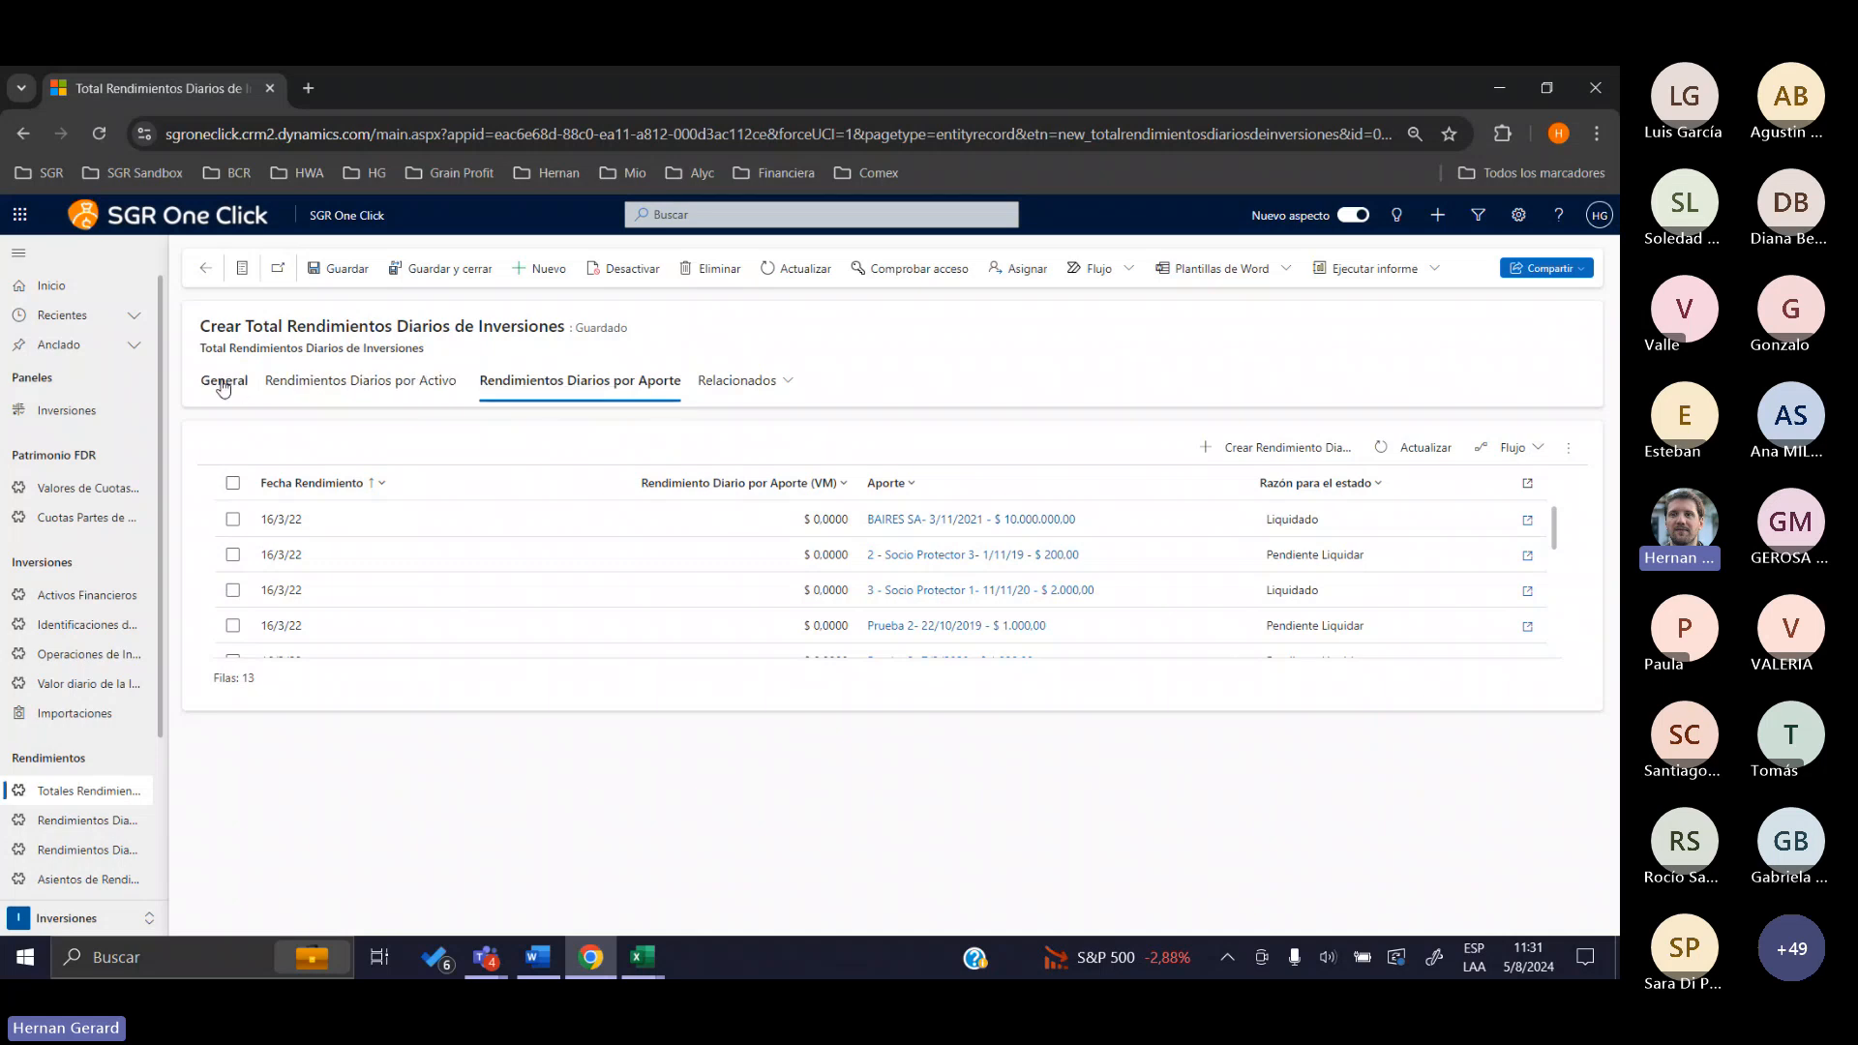
{"action": "left_click_drag", "start_coordinate": [399, 494], "coordinate": [350, 494]}
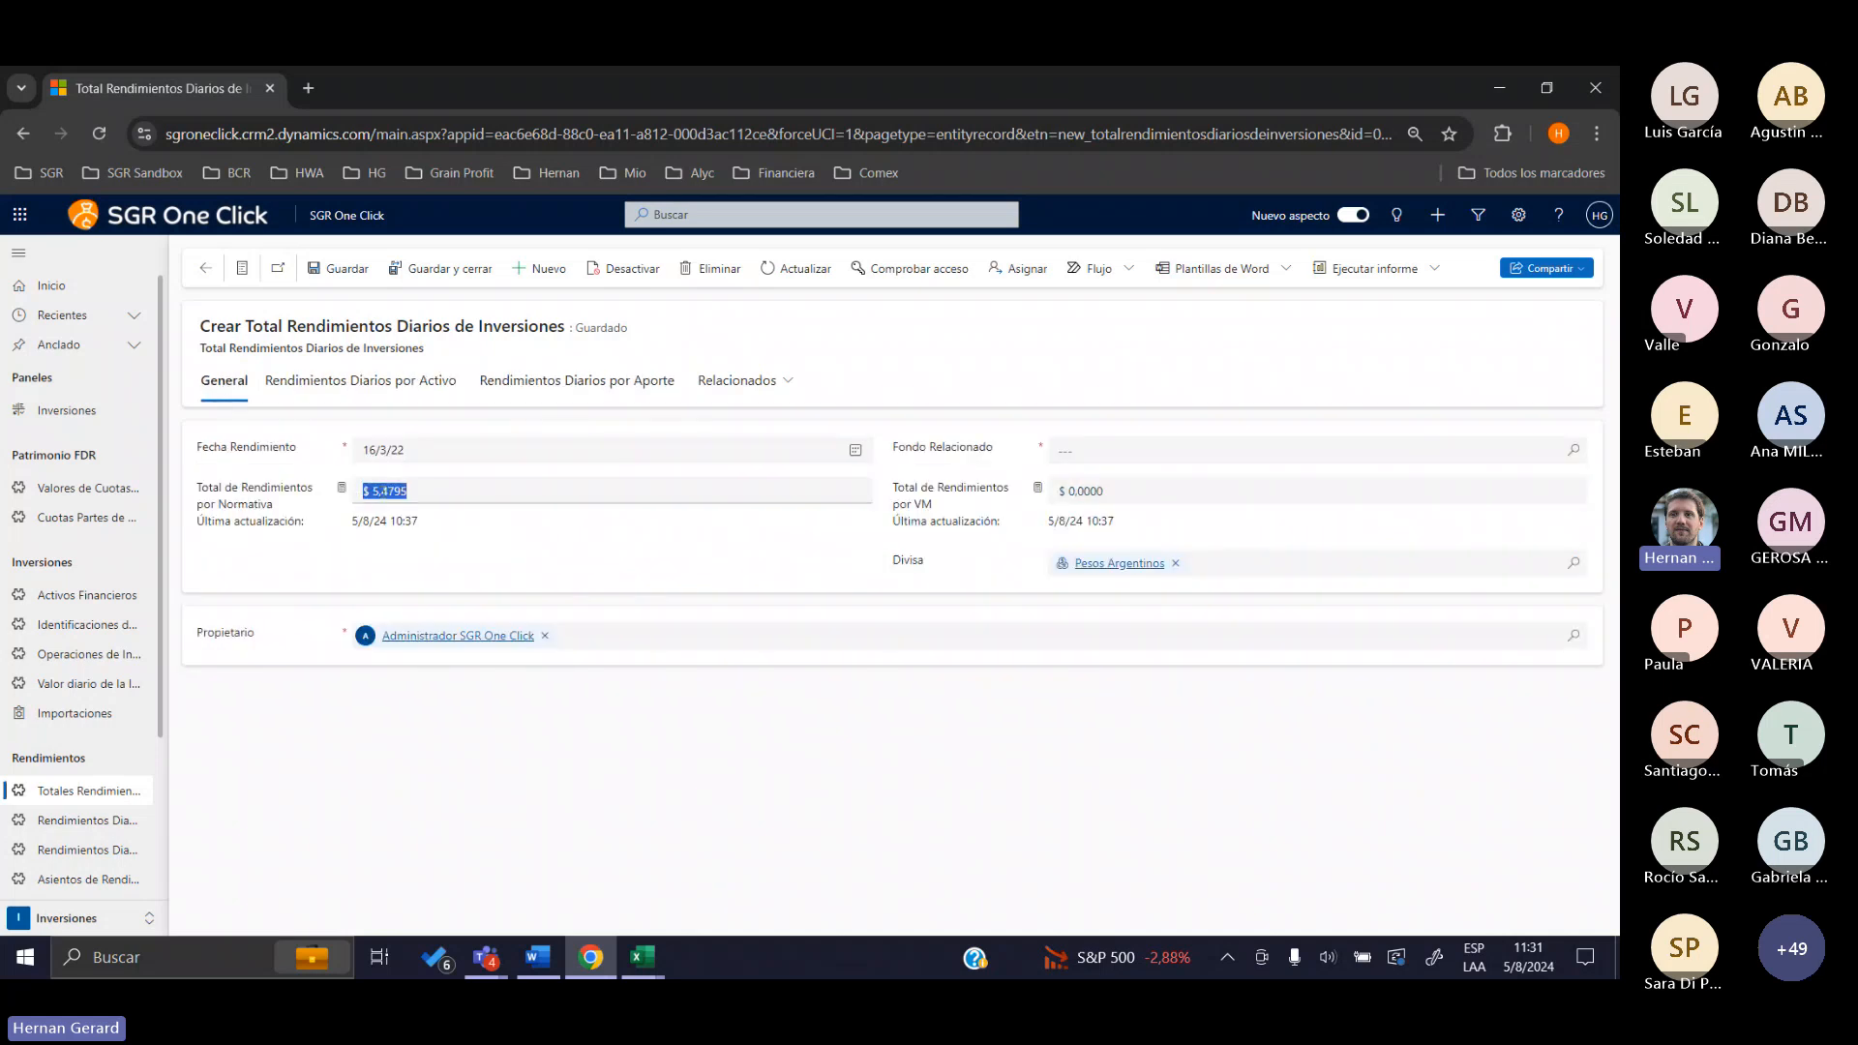
{"action": "left_click", "coordinate": [503, 388]}
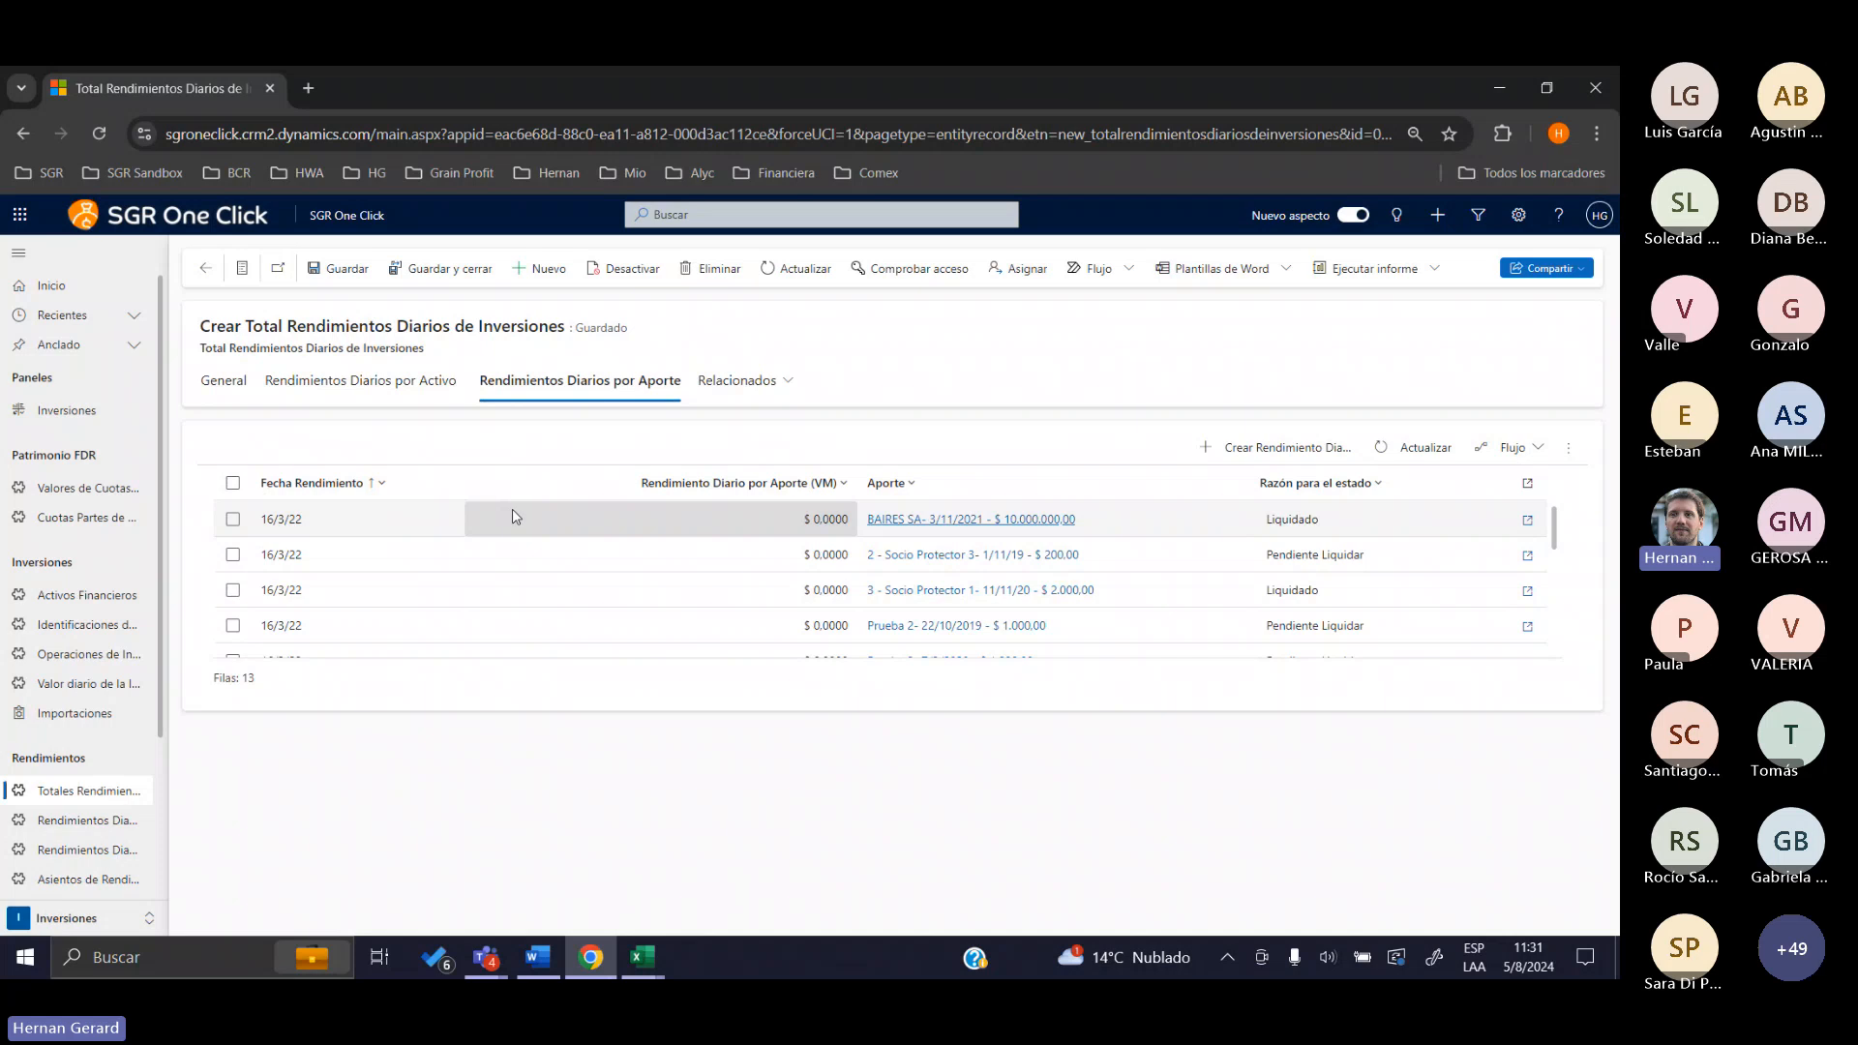
{"action": "left_click", "coordinate": [231, 386]}
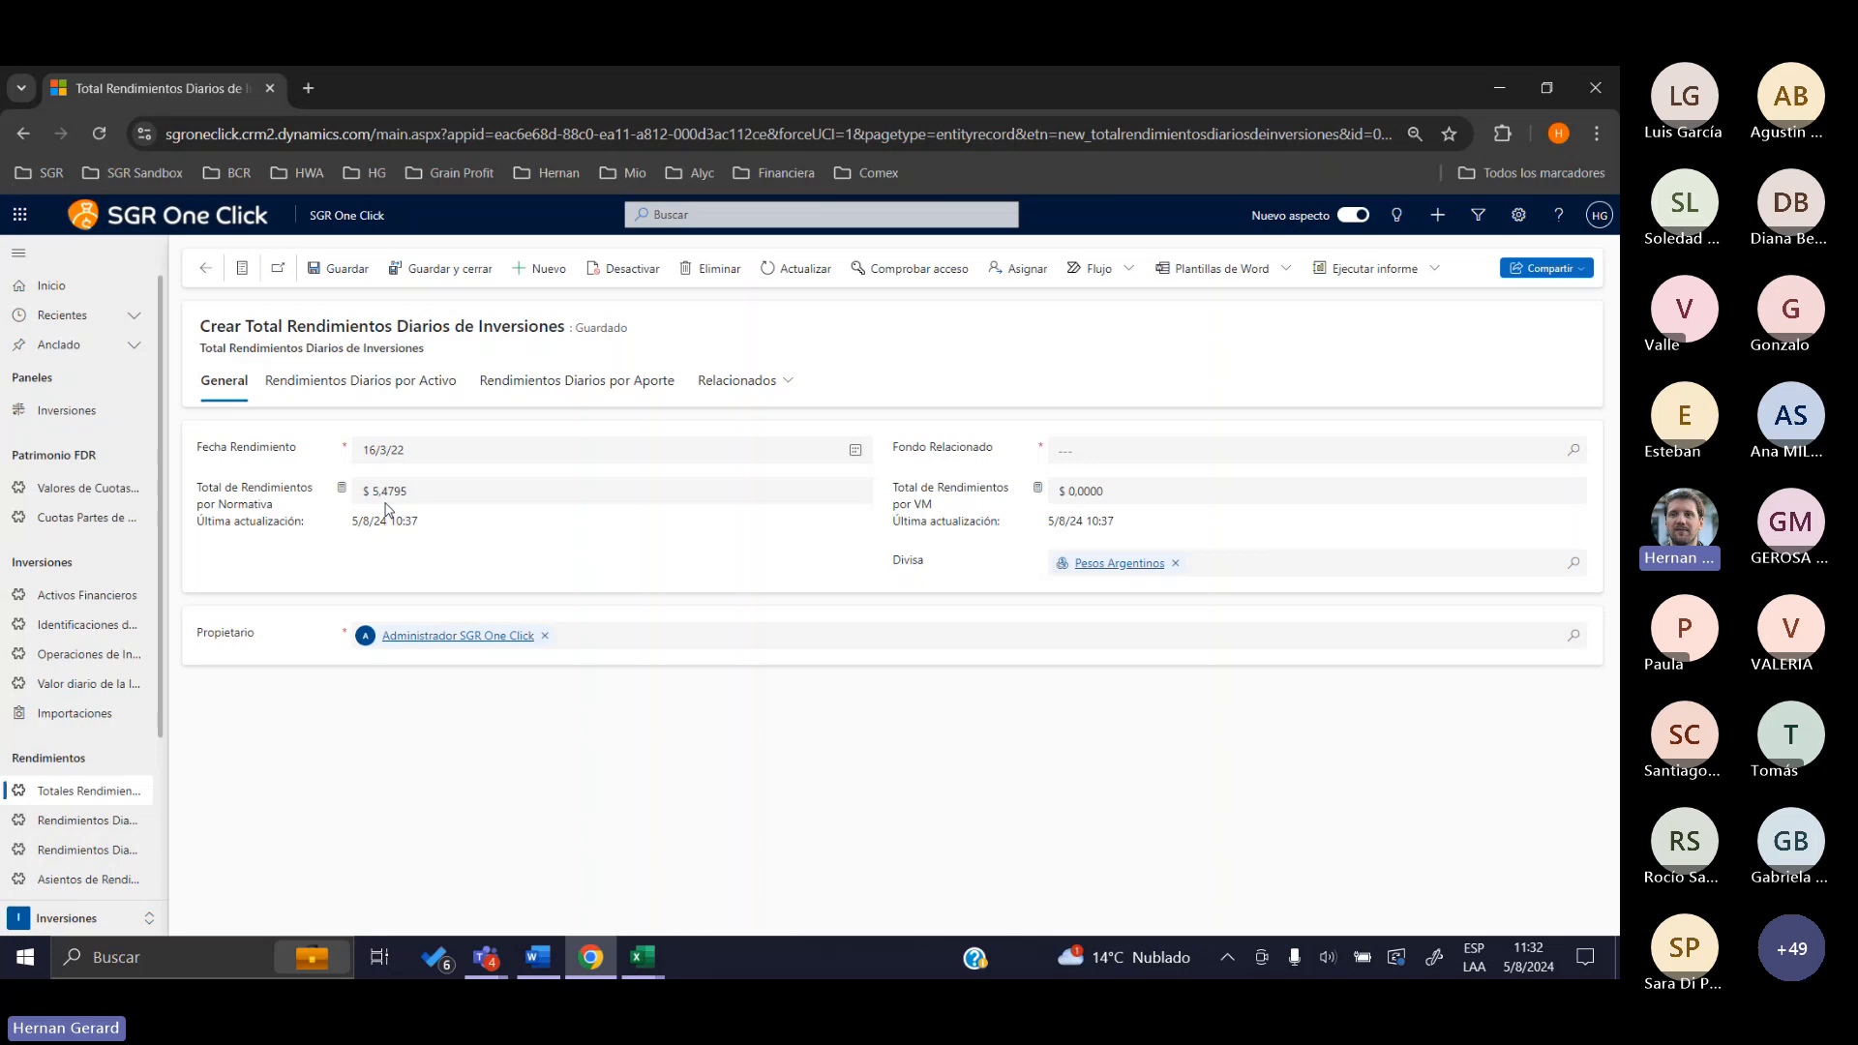
Set Fondo Relacionado to SGRONECLICK on the 16/3/22 total record and point out its date and Total de Rendimientos por Normativa
{"action": "left_click_drag", "start_coordinate": [406, 450], "coordinate": [322, 447]}
{"action": "left_click_drag", "start_coordinate": [1021, 471], "coordinate": [906, 462]}
{"action": "left_click", "coordinate": [906, 462]}
{"action": "left_click", "coordinate": [1072, 449]}
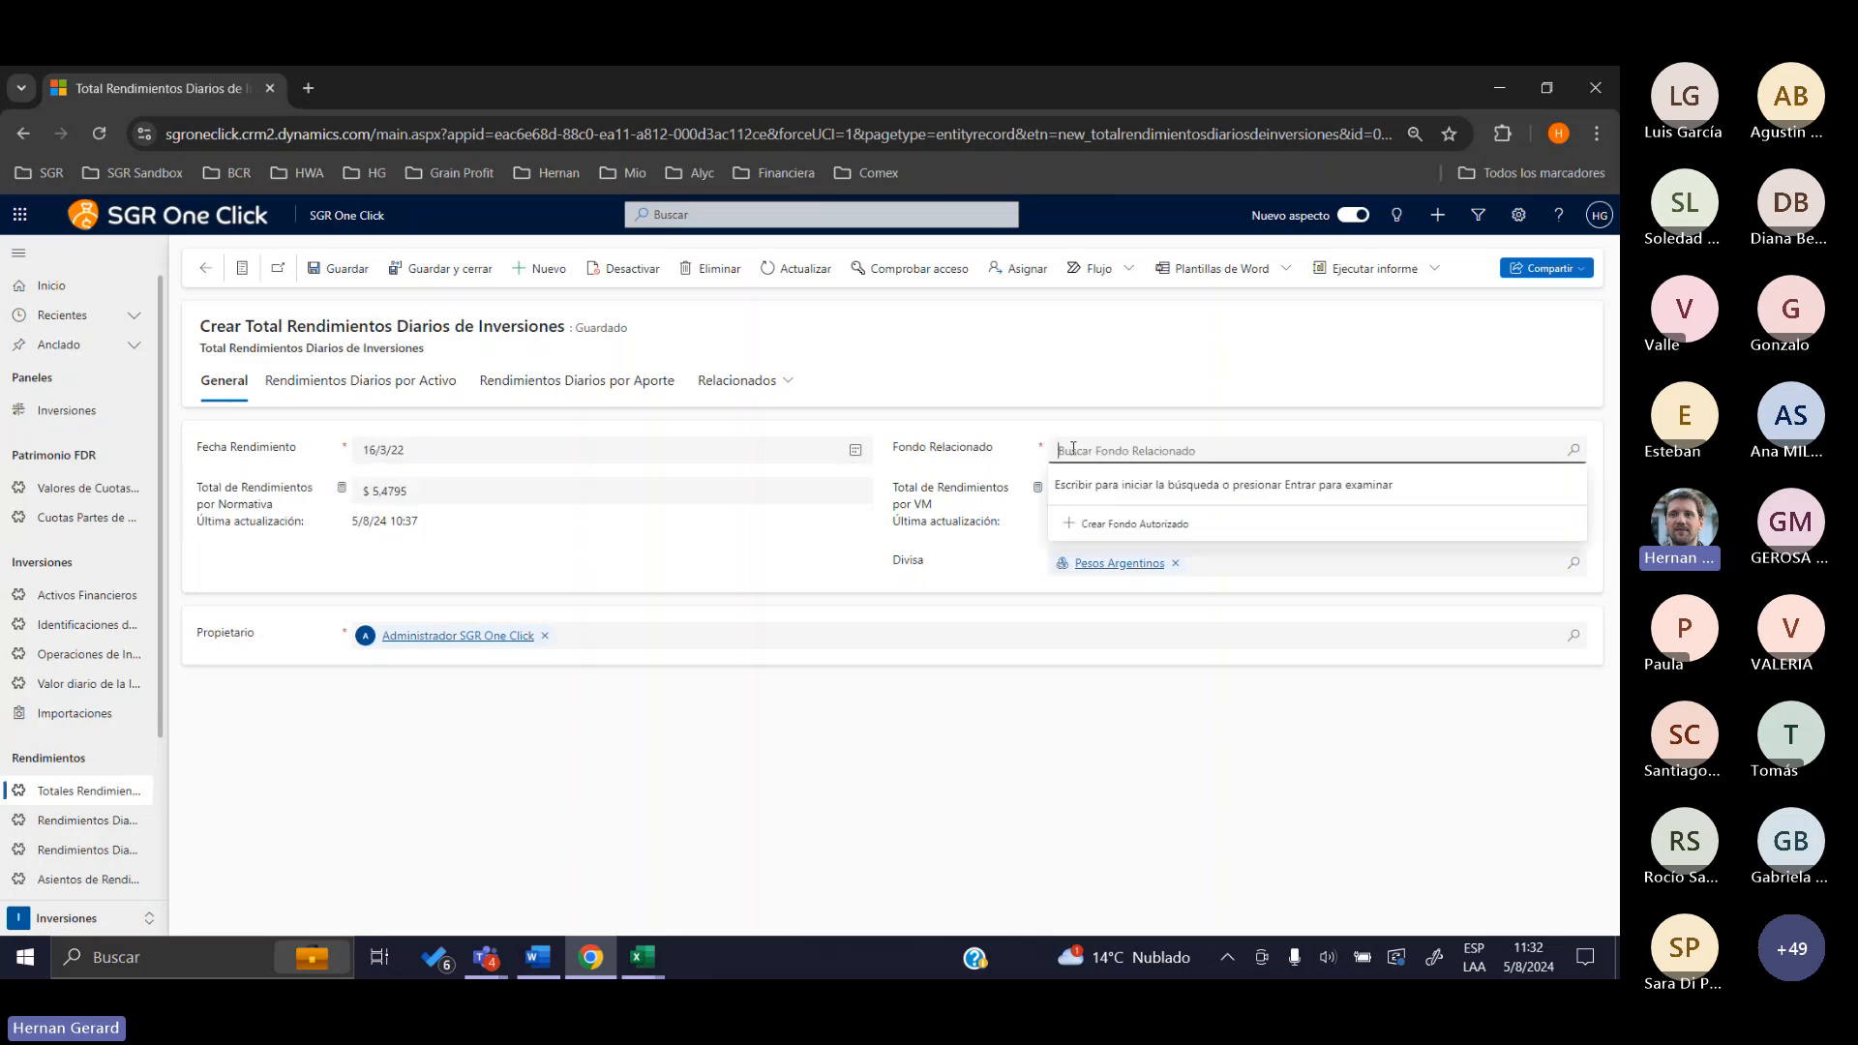
{"action": "key", "text": "Return"}
{"action": "left_click", "coordinate": [1128, 636]}
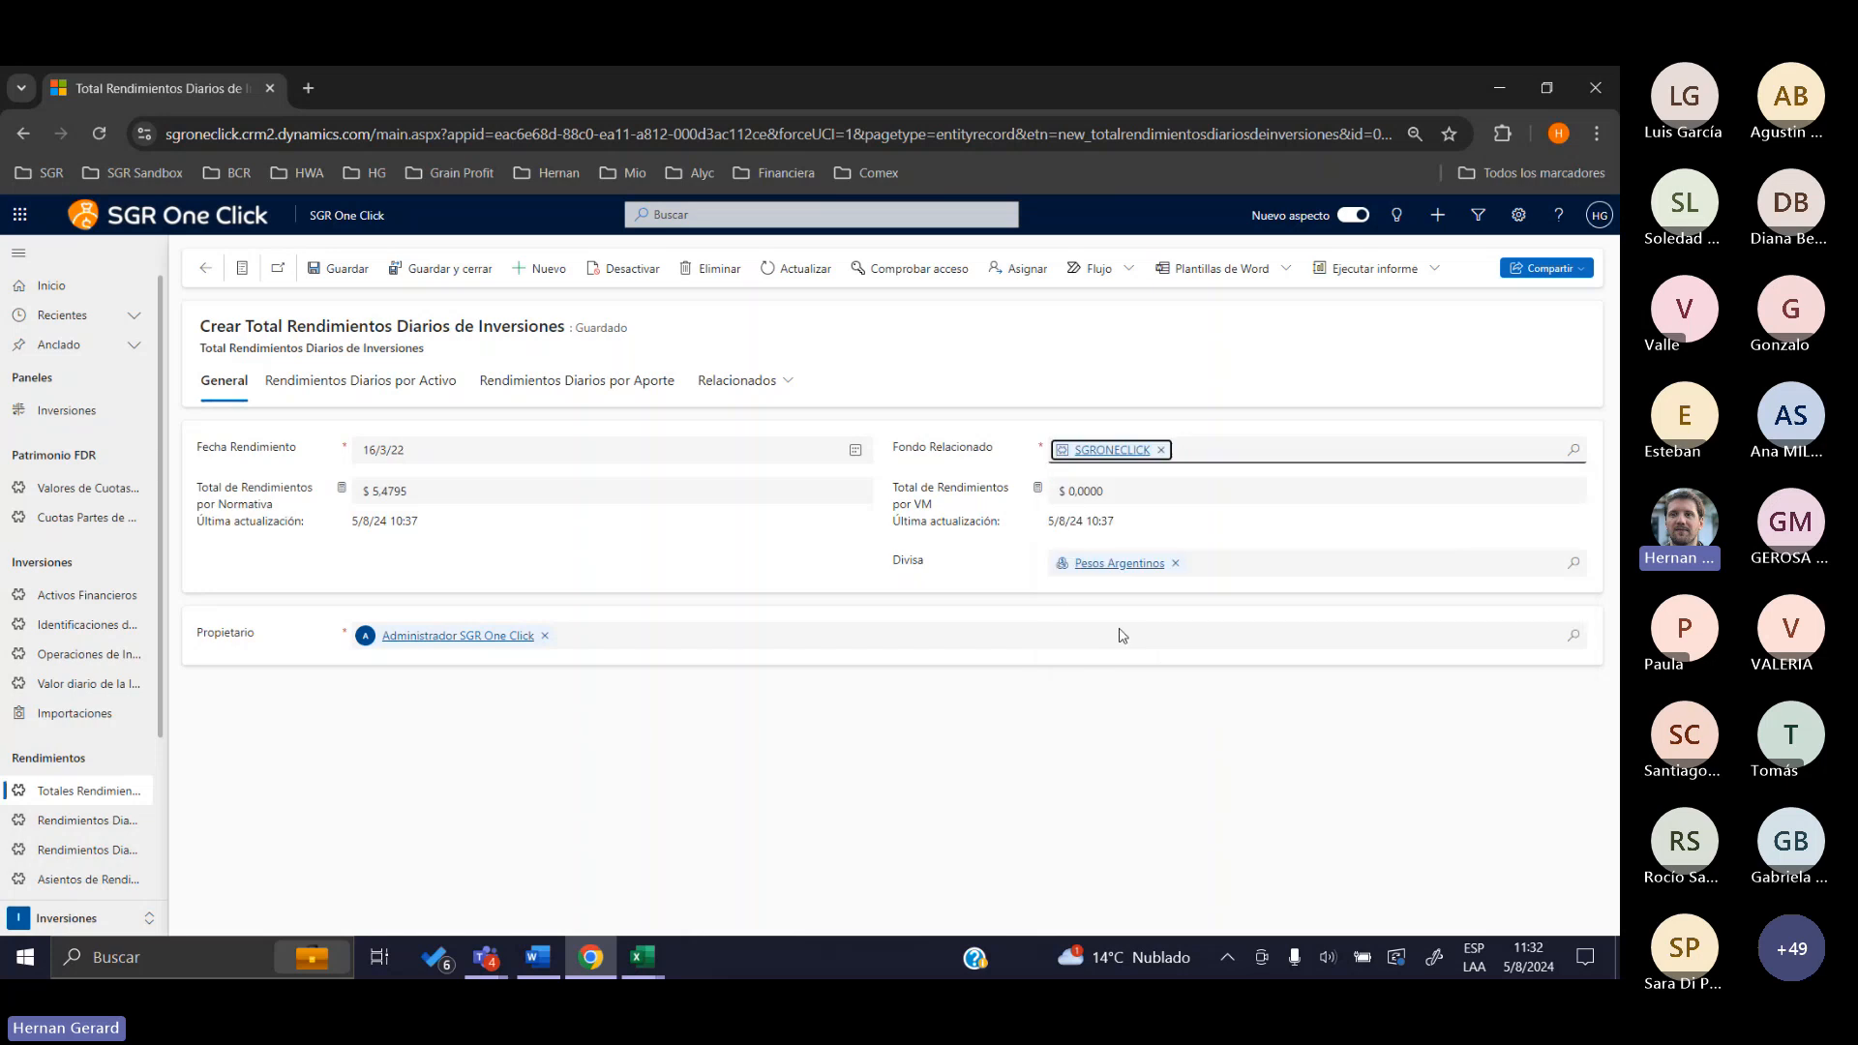
{"action": "left_click_drag", "start_coordinate": [416, 492], "coordinate": [334, 494]}
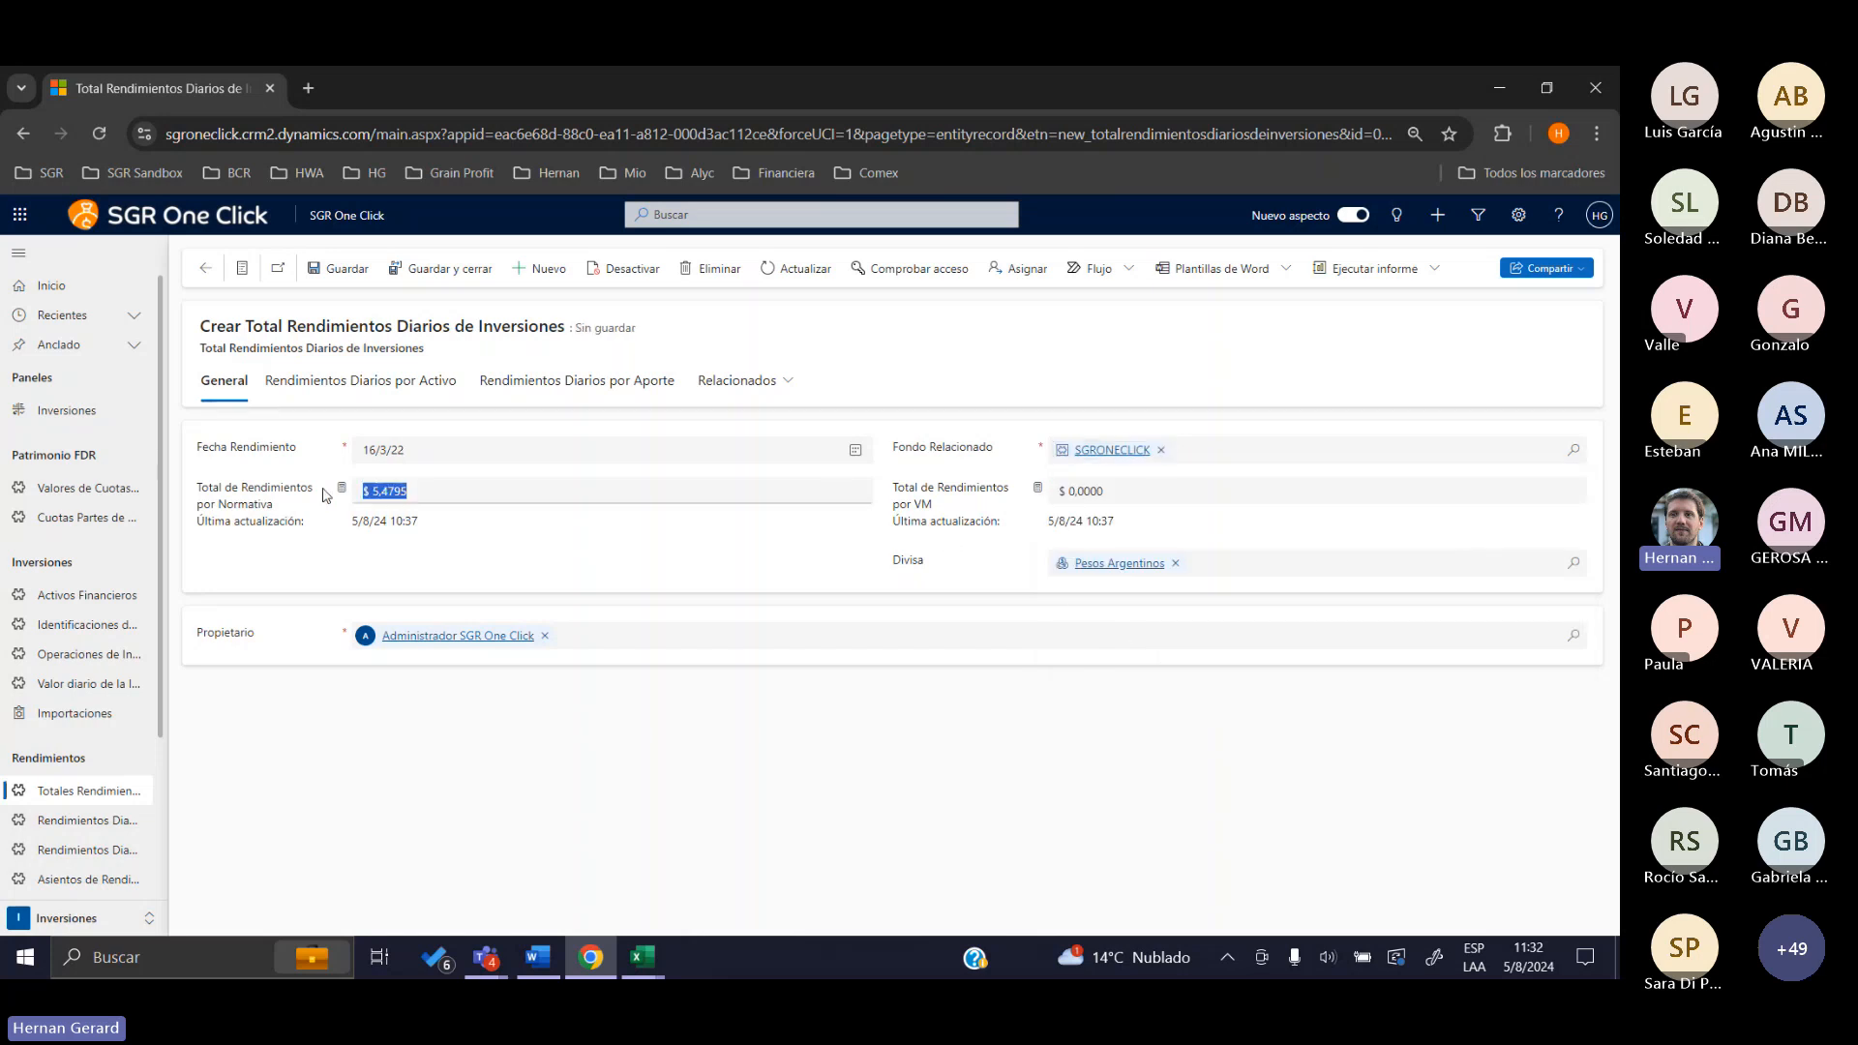
{"action": "left_click", "coordinate": [1068, 523]}
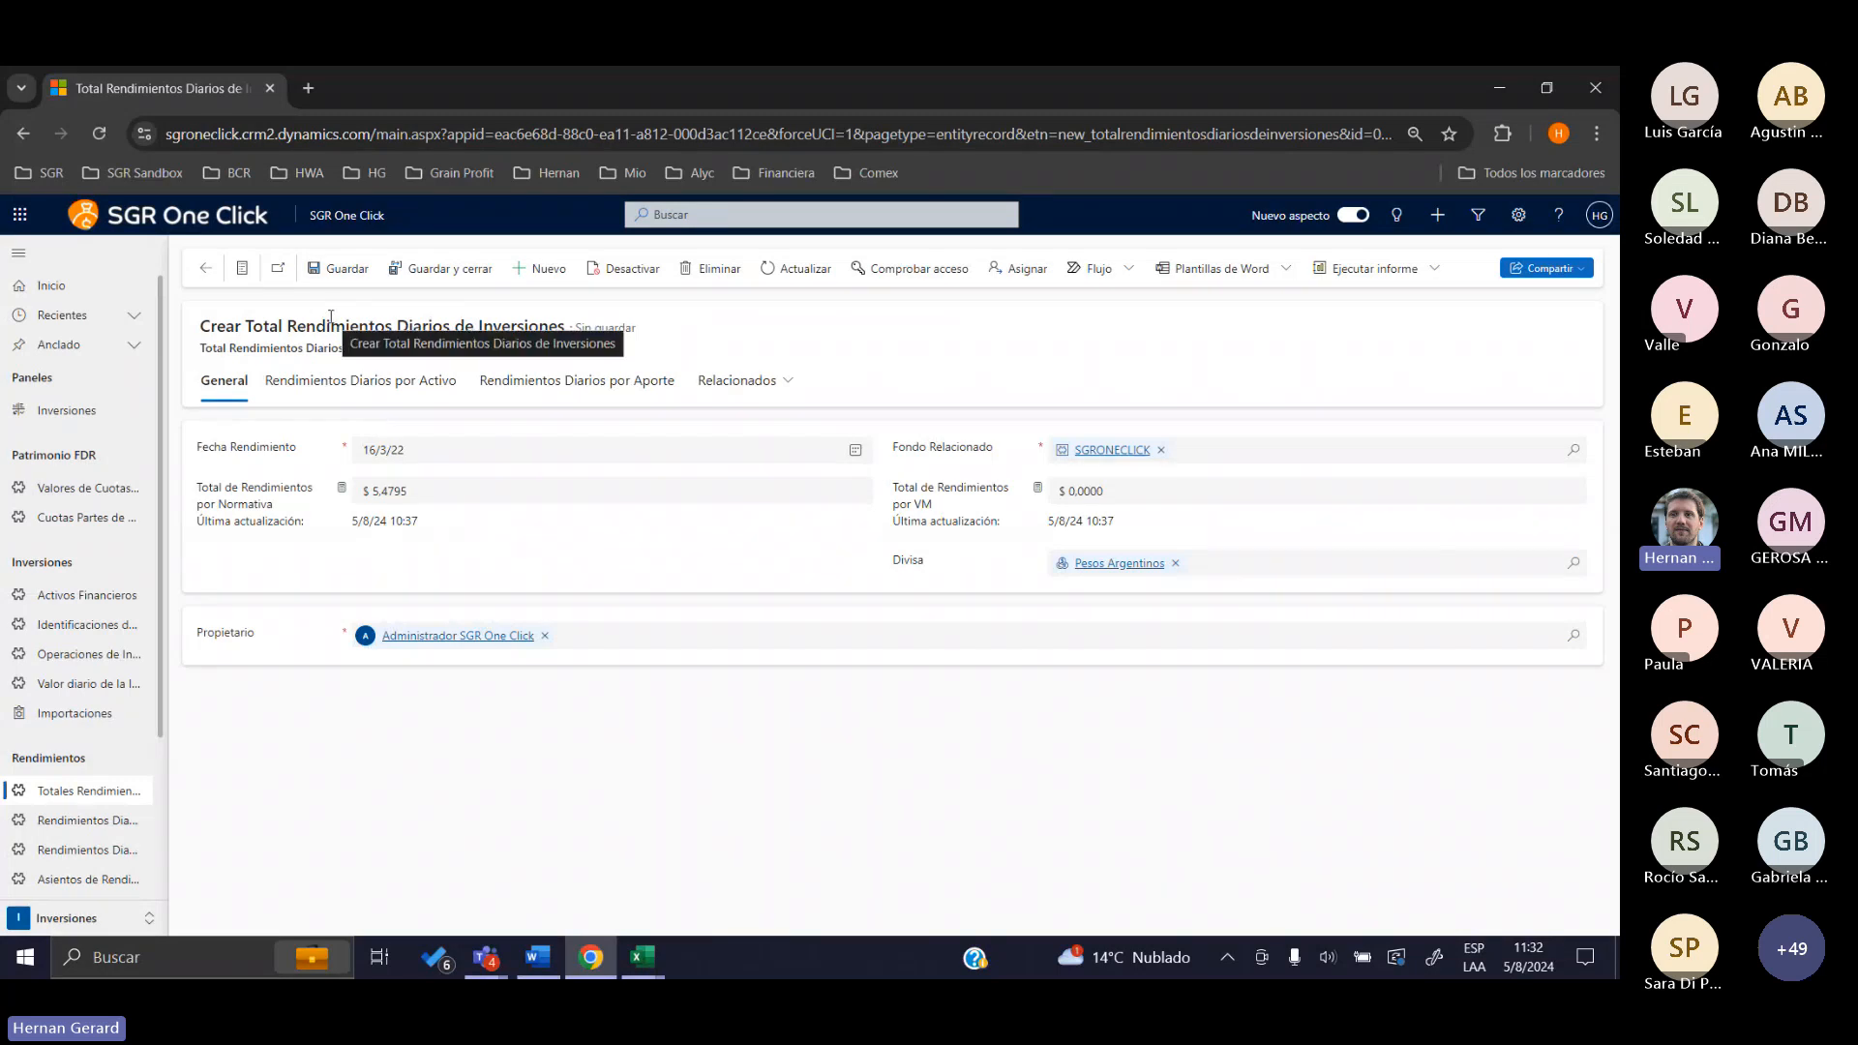
Review the 16/3/22 daily returns by asset and open the Bono Rep. Arg. U$S Step Up V.09/07/41 entry under normativa, discarding unsaved changes
{"action": "left_click", "coordinate": [325, 382]}
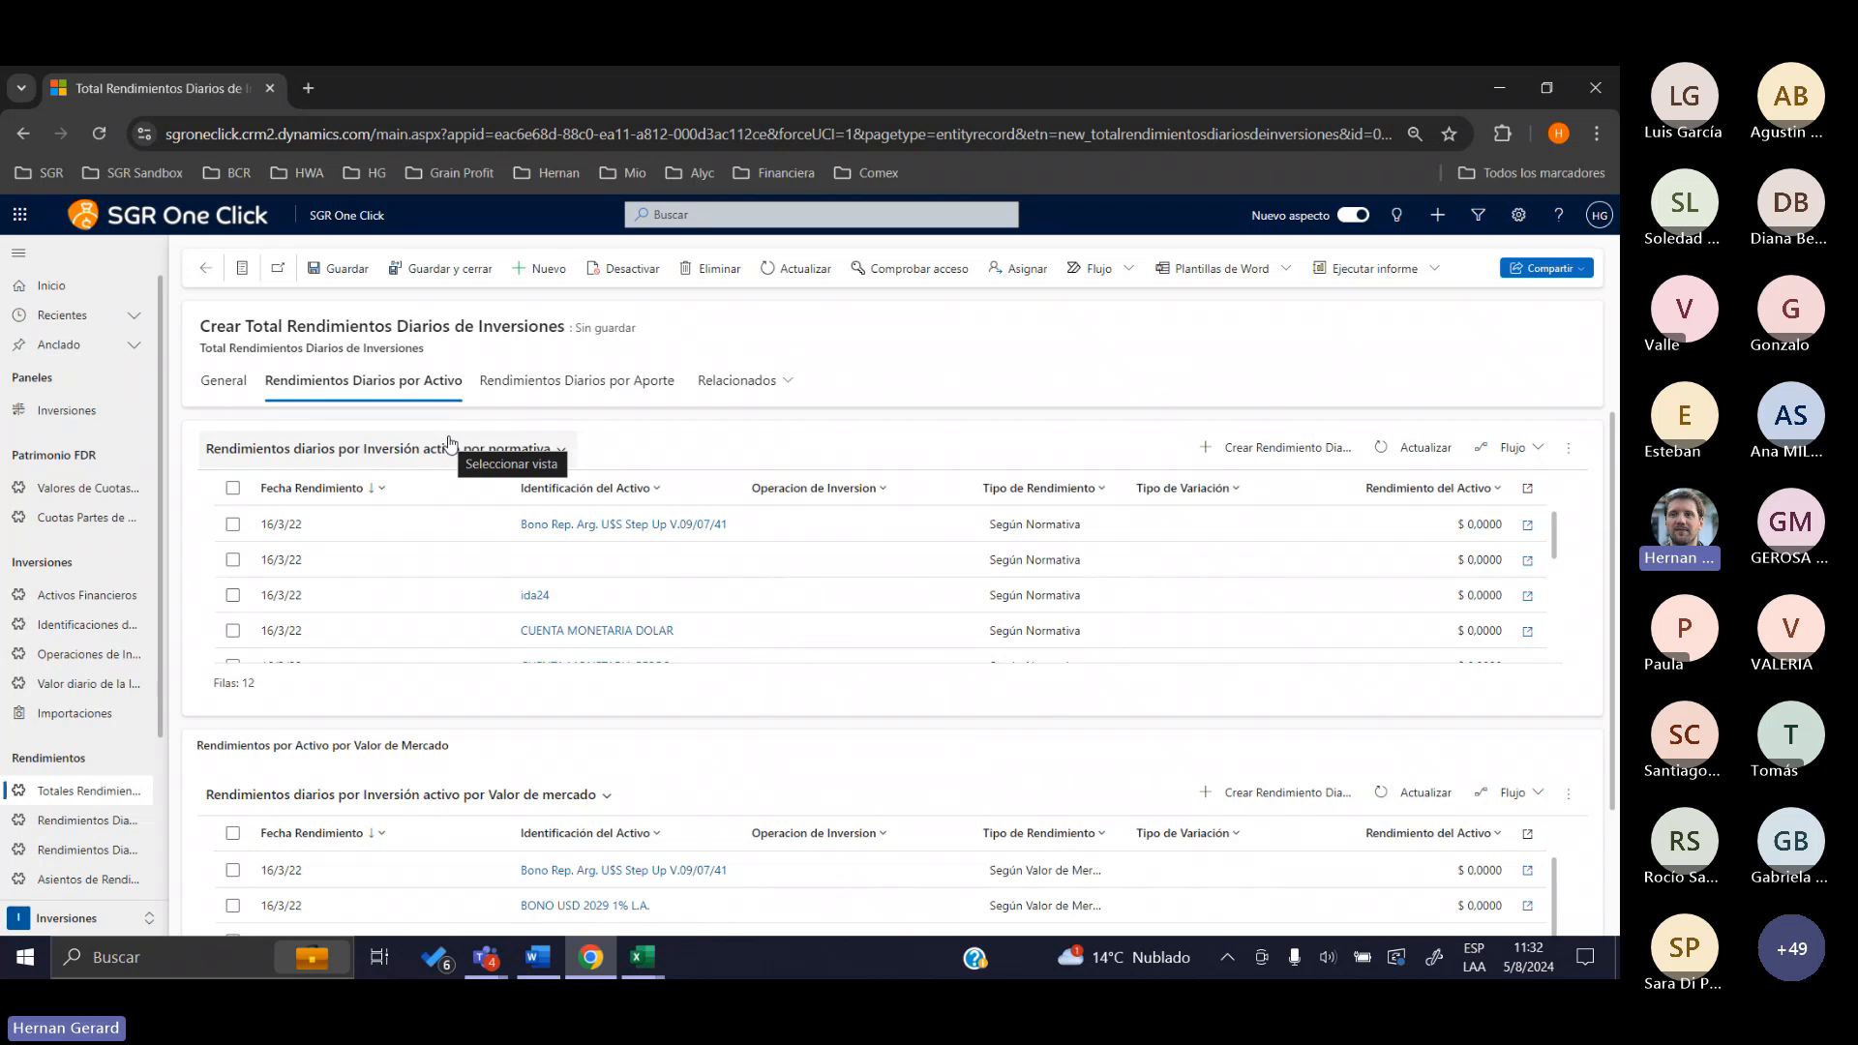
{"action": "scroll", "coordinate": [581, 610], "scroll_direction": "down", "scroll_amount": 5}
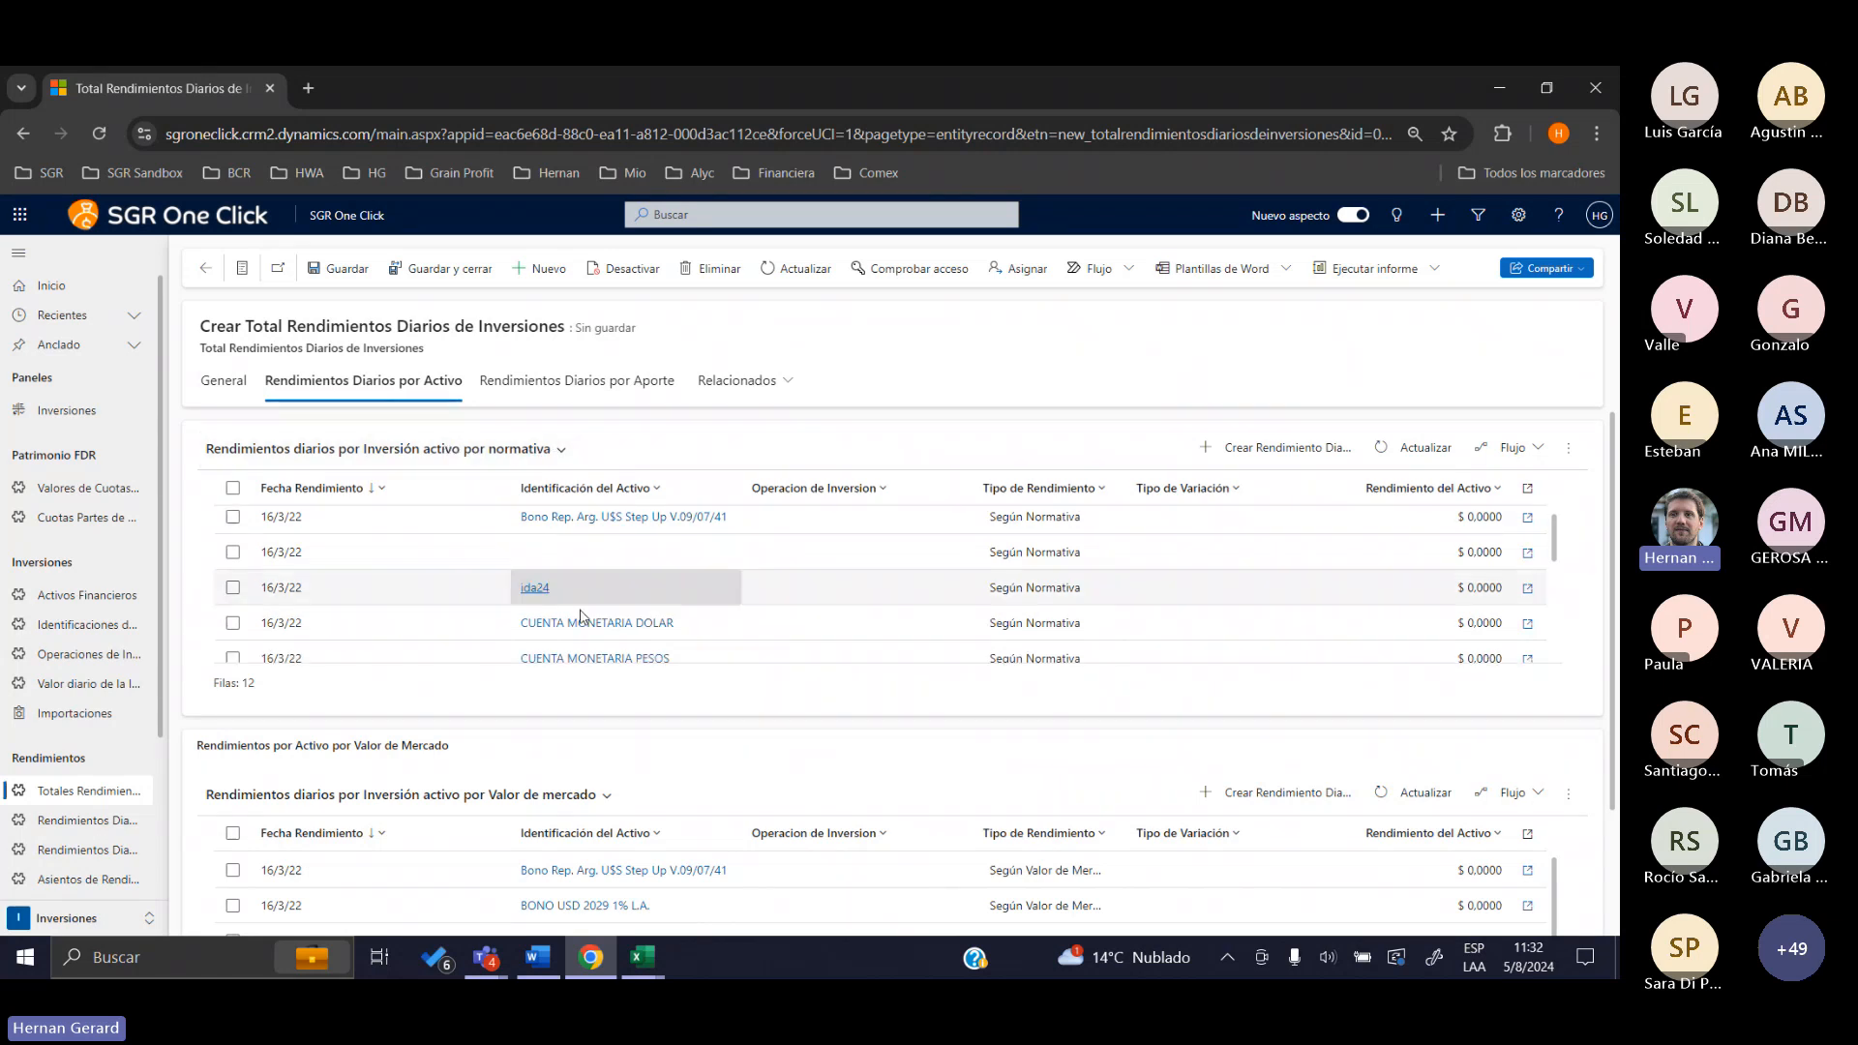
{"action": "scroll", "coordinate": [528, 693], "scroll_direction": "up", "scroll_amount": 1}
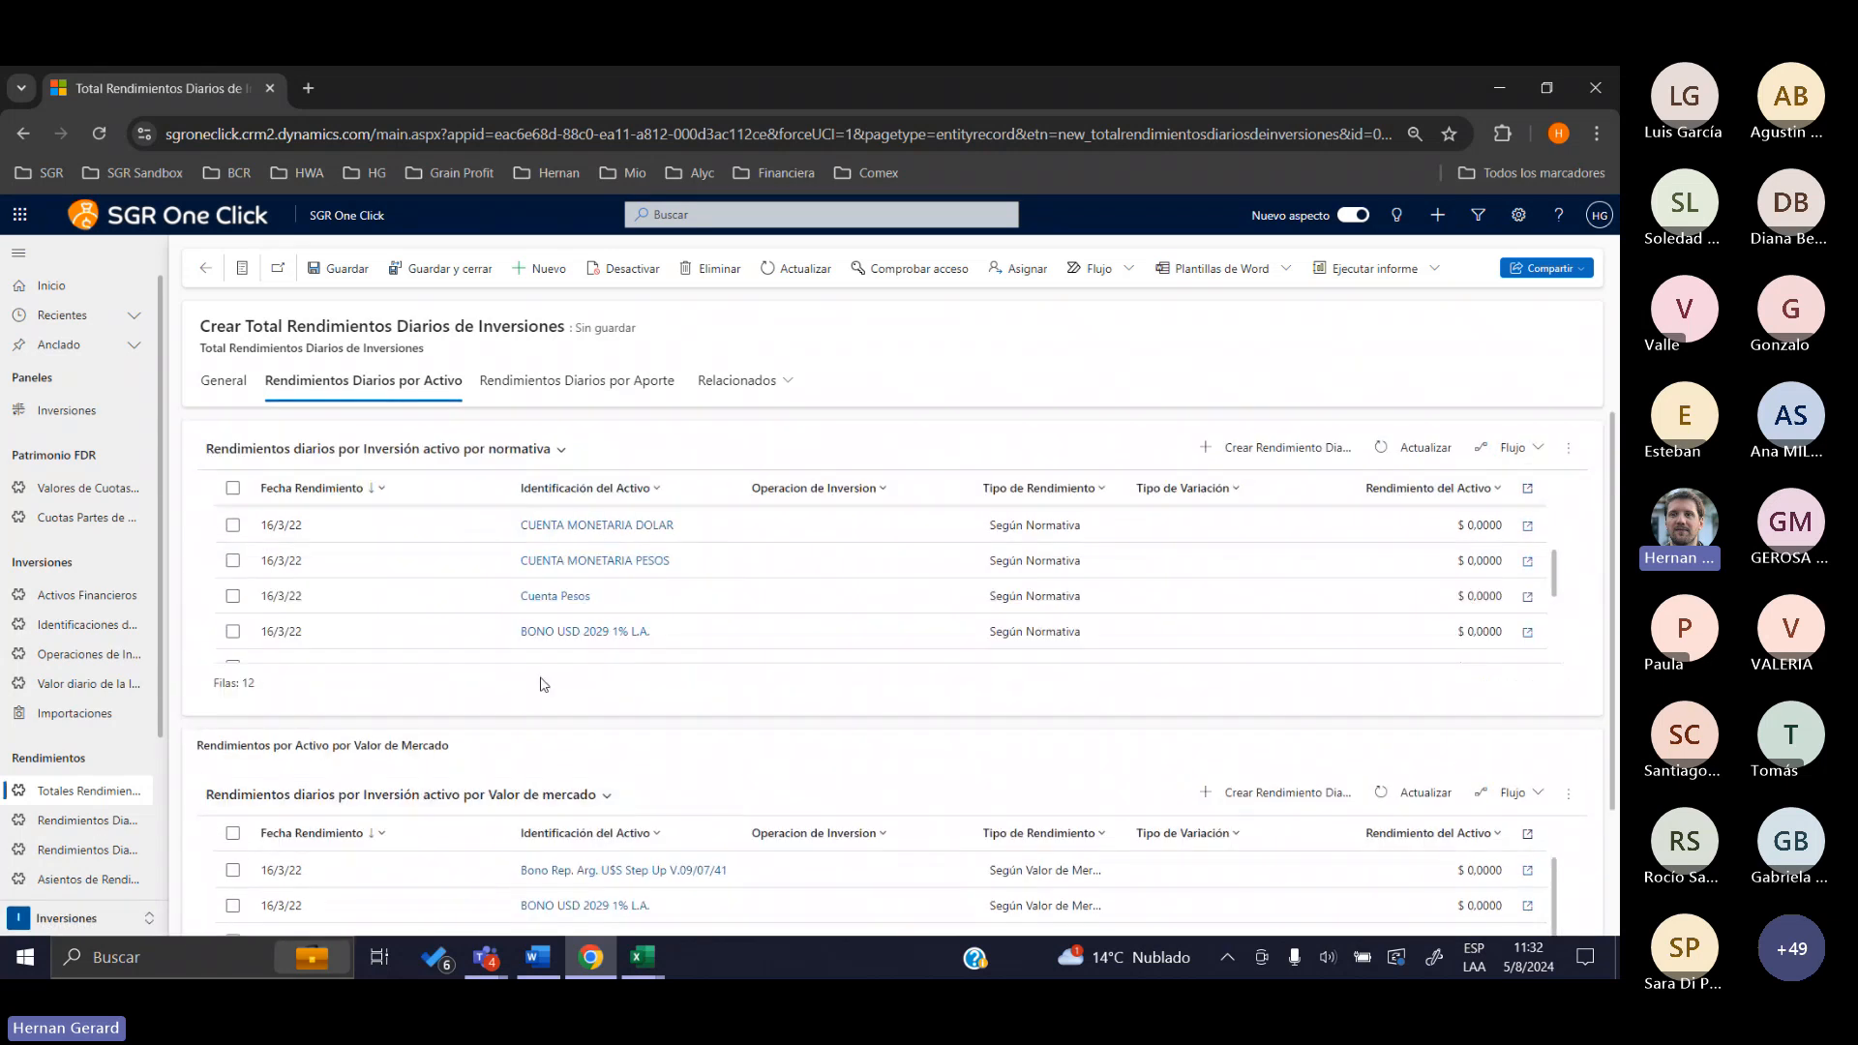
{"action": "scroll", "coordinate": [511, 645], "scroll_direction": "up", "scroll_amount": 2}
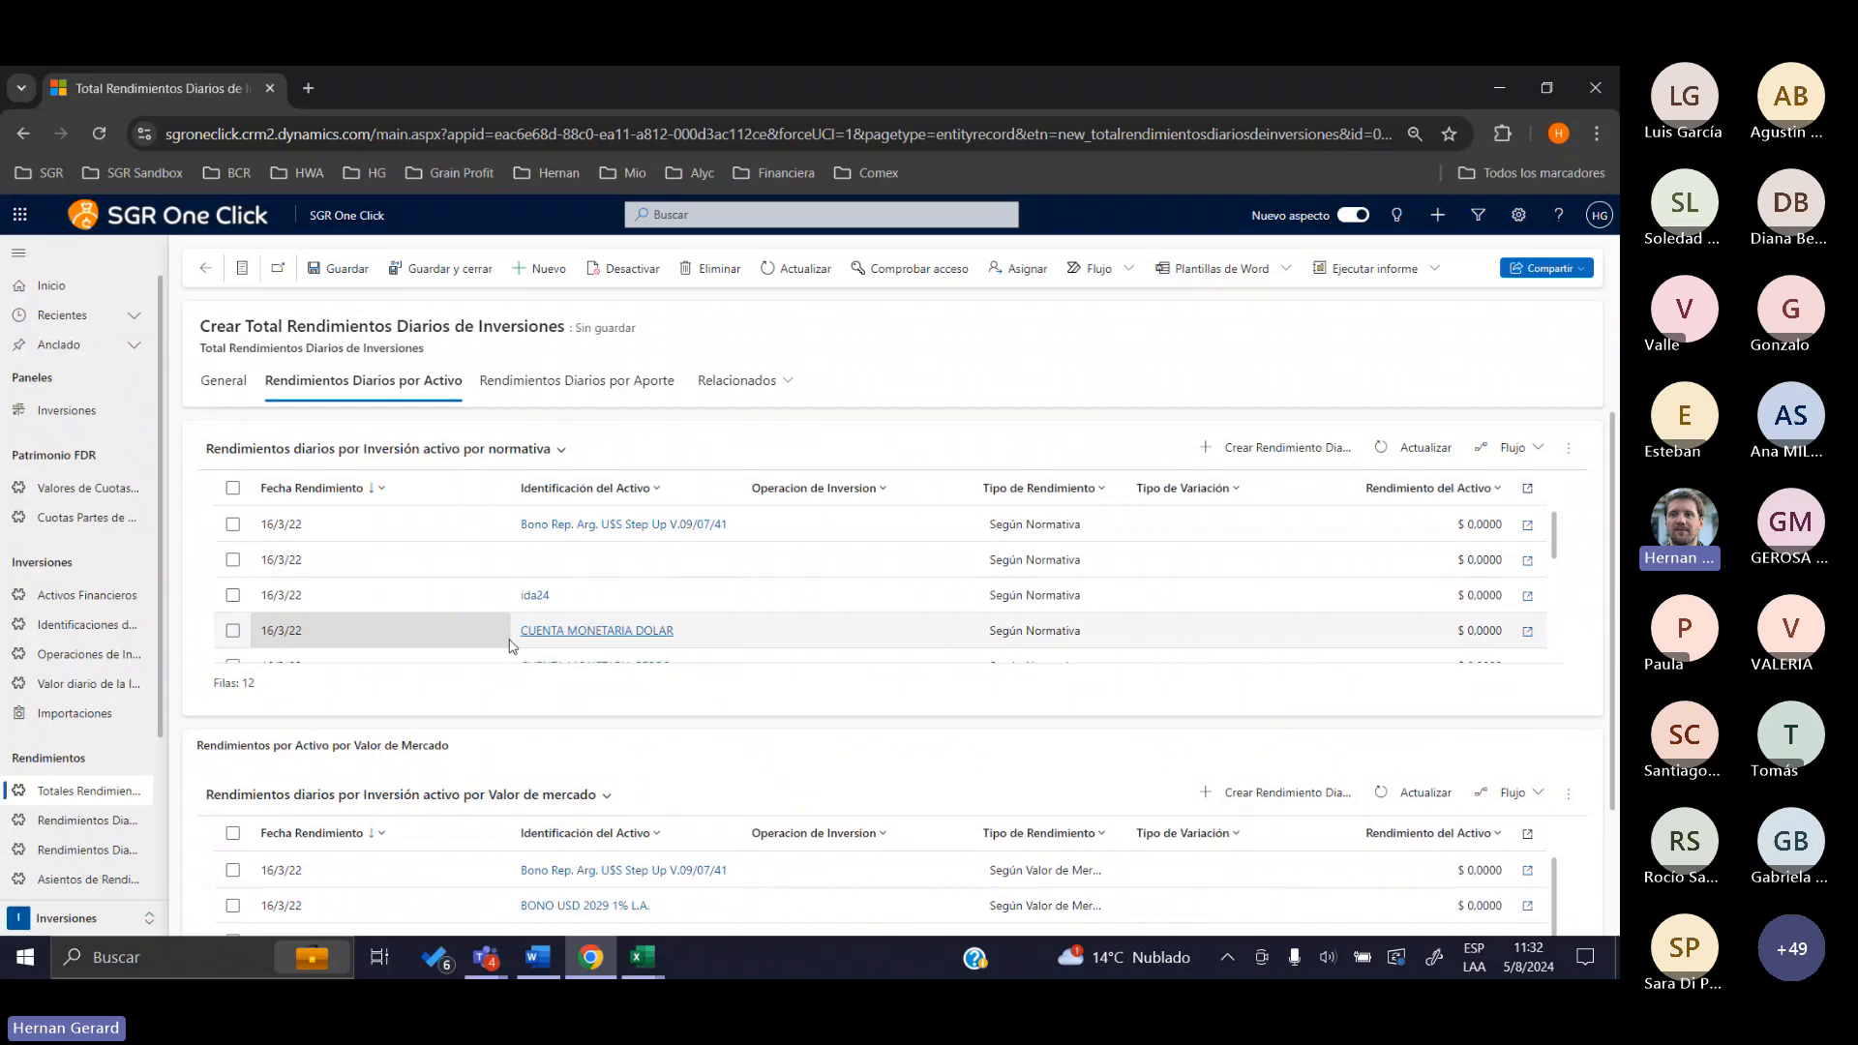
{"action": "left_click", "coordinate": [461, 536]}
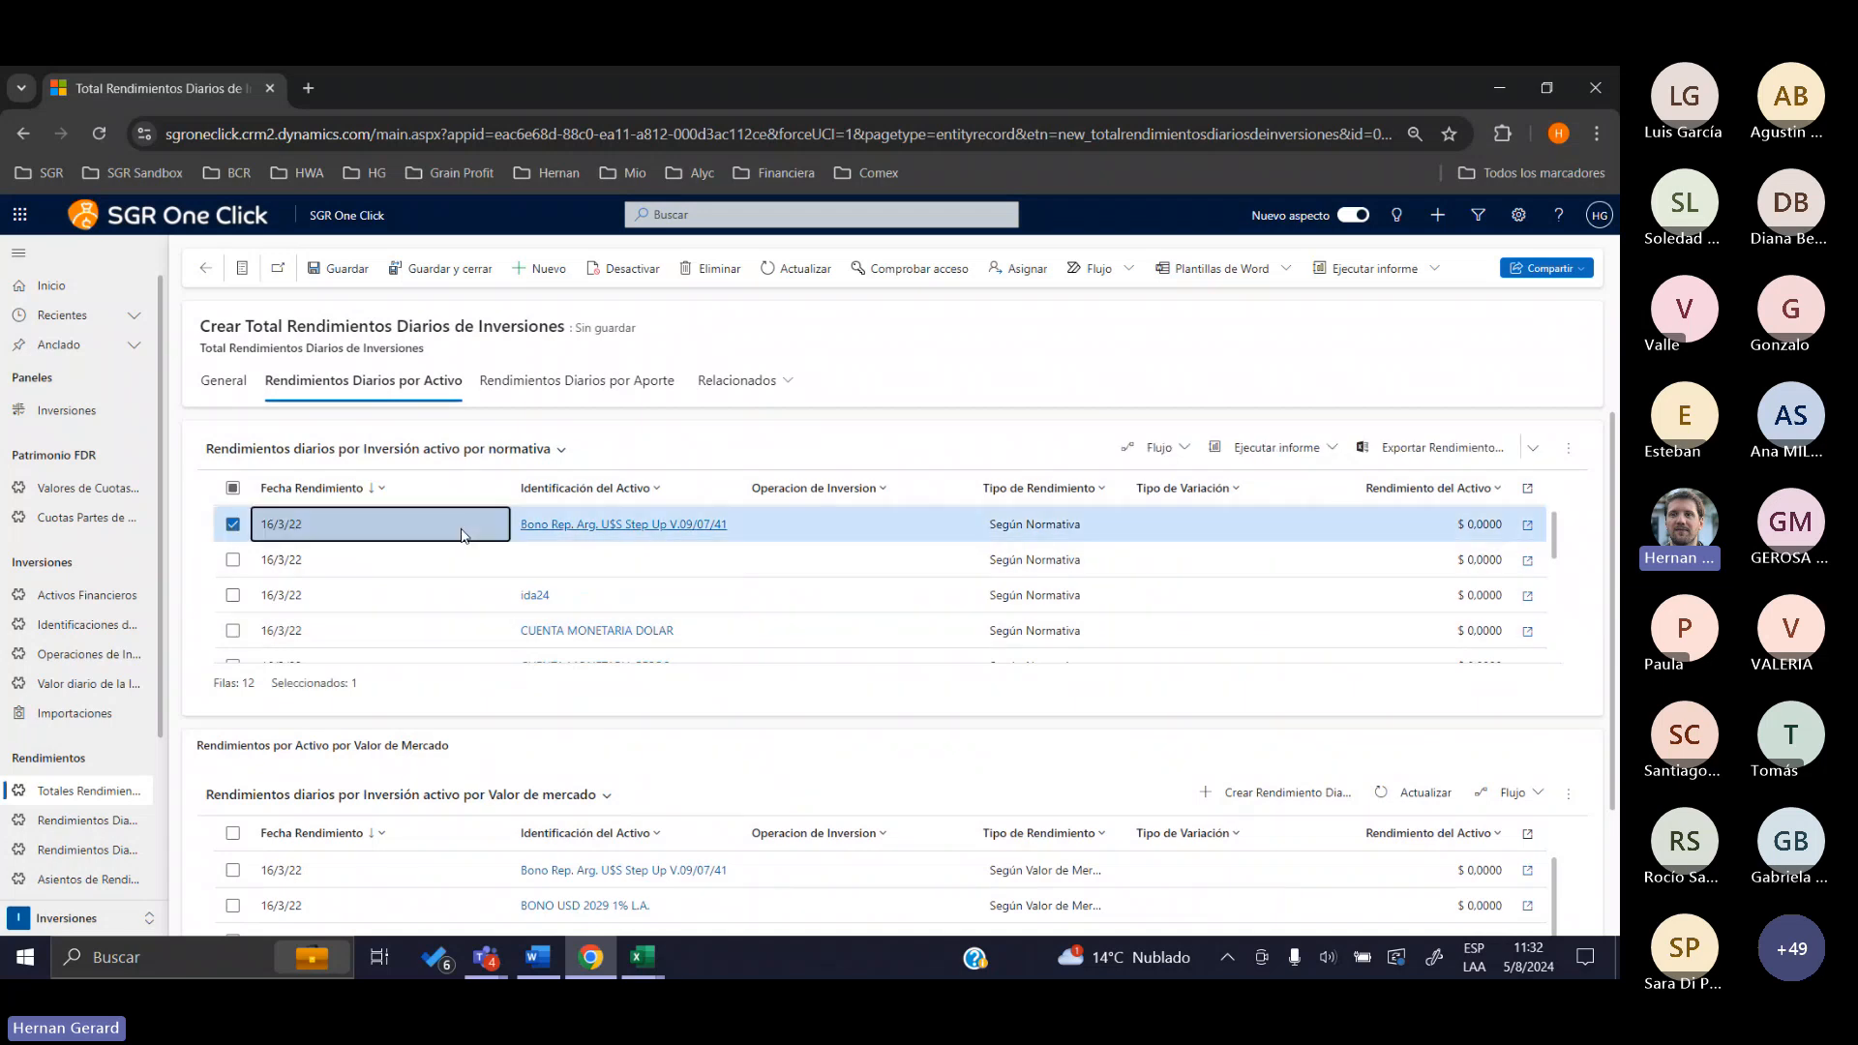
{"action": "double_click", "coordinate": [460, 535]}
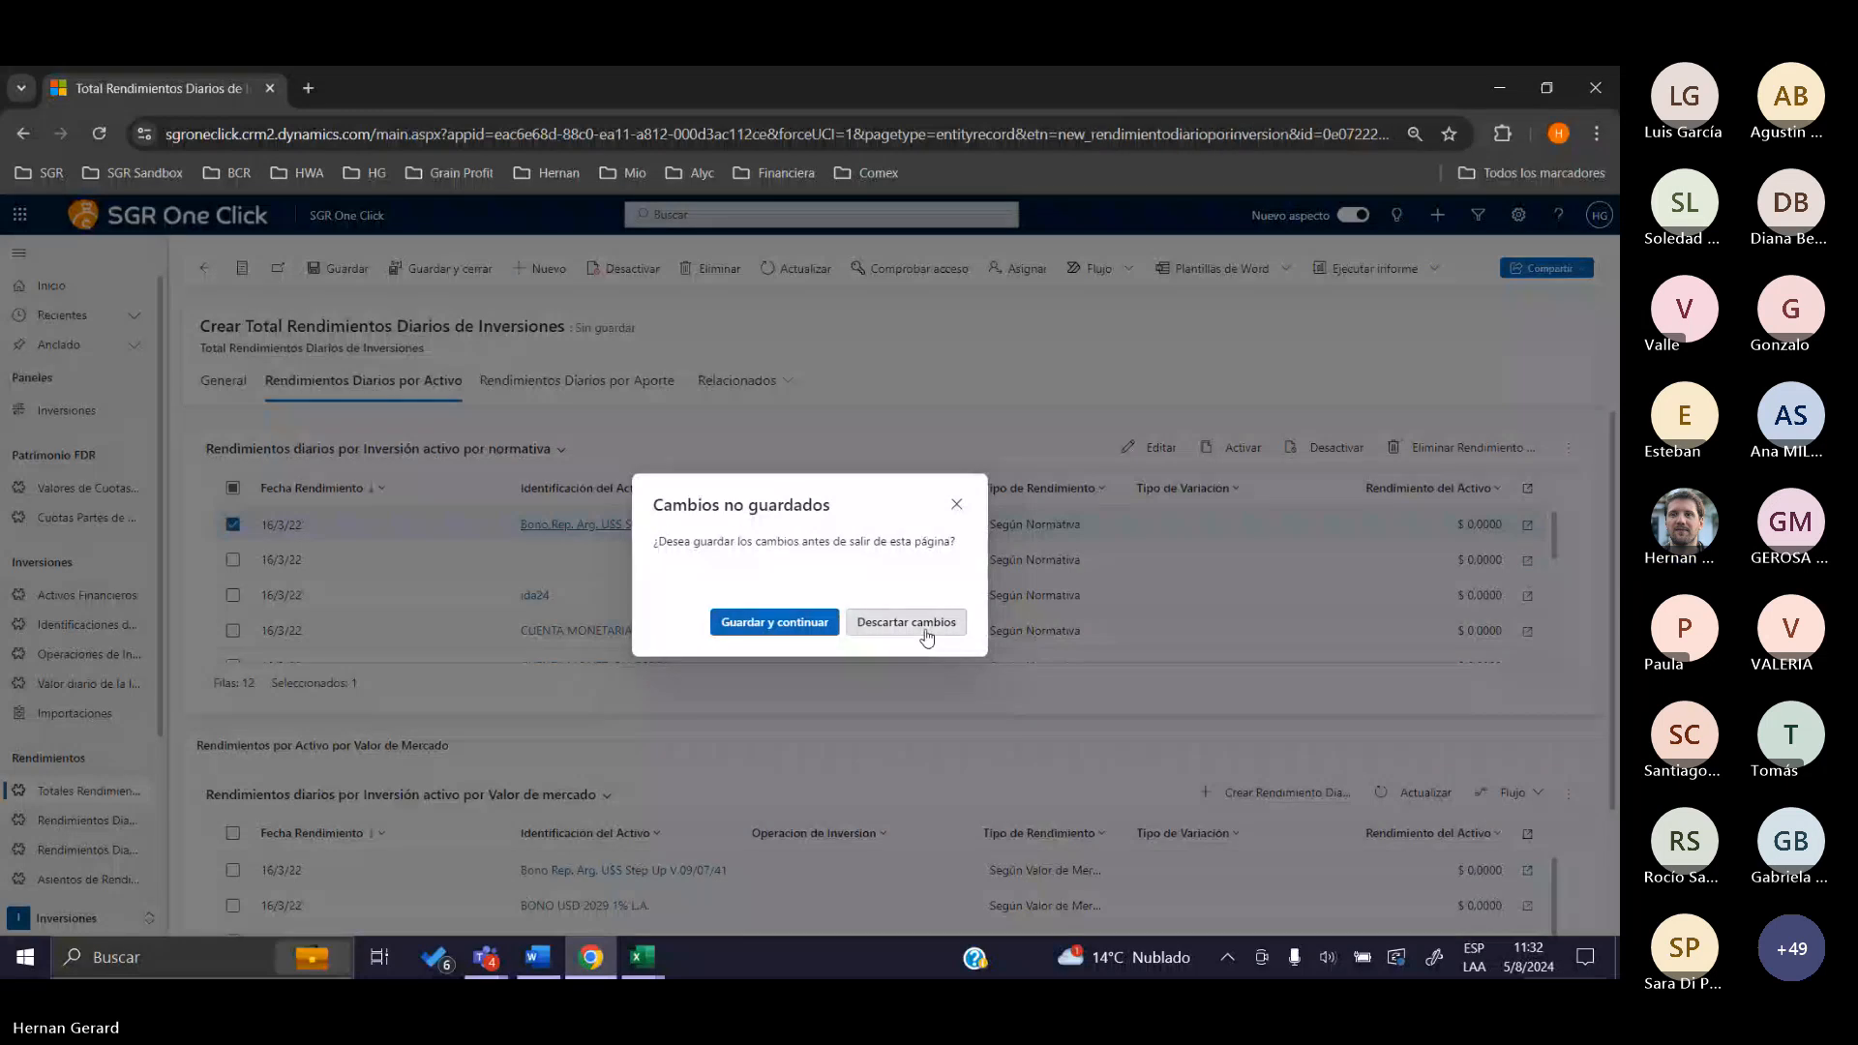
{"action": "left_click", "coordinate": [922, 625]}
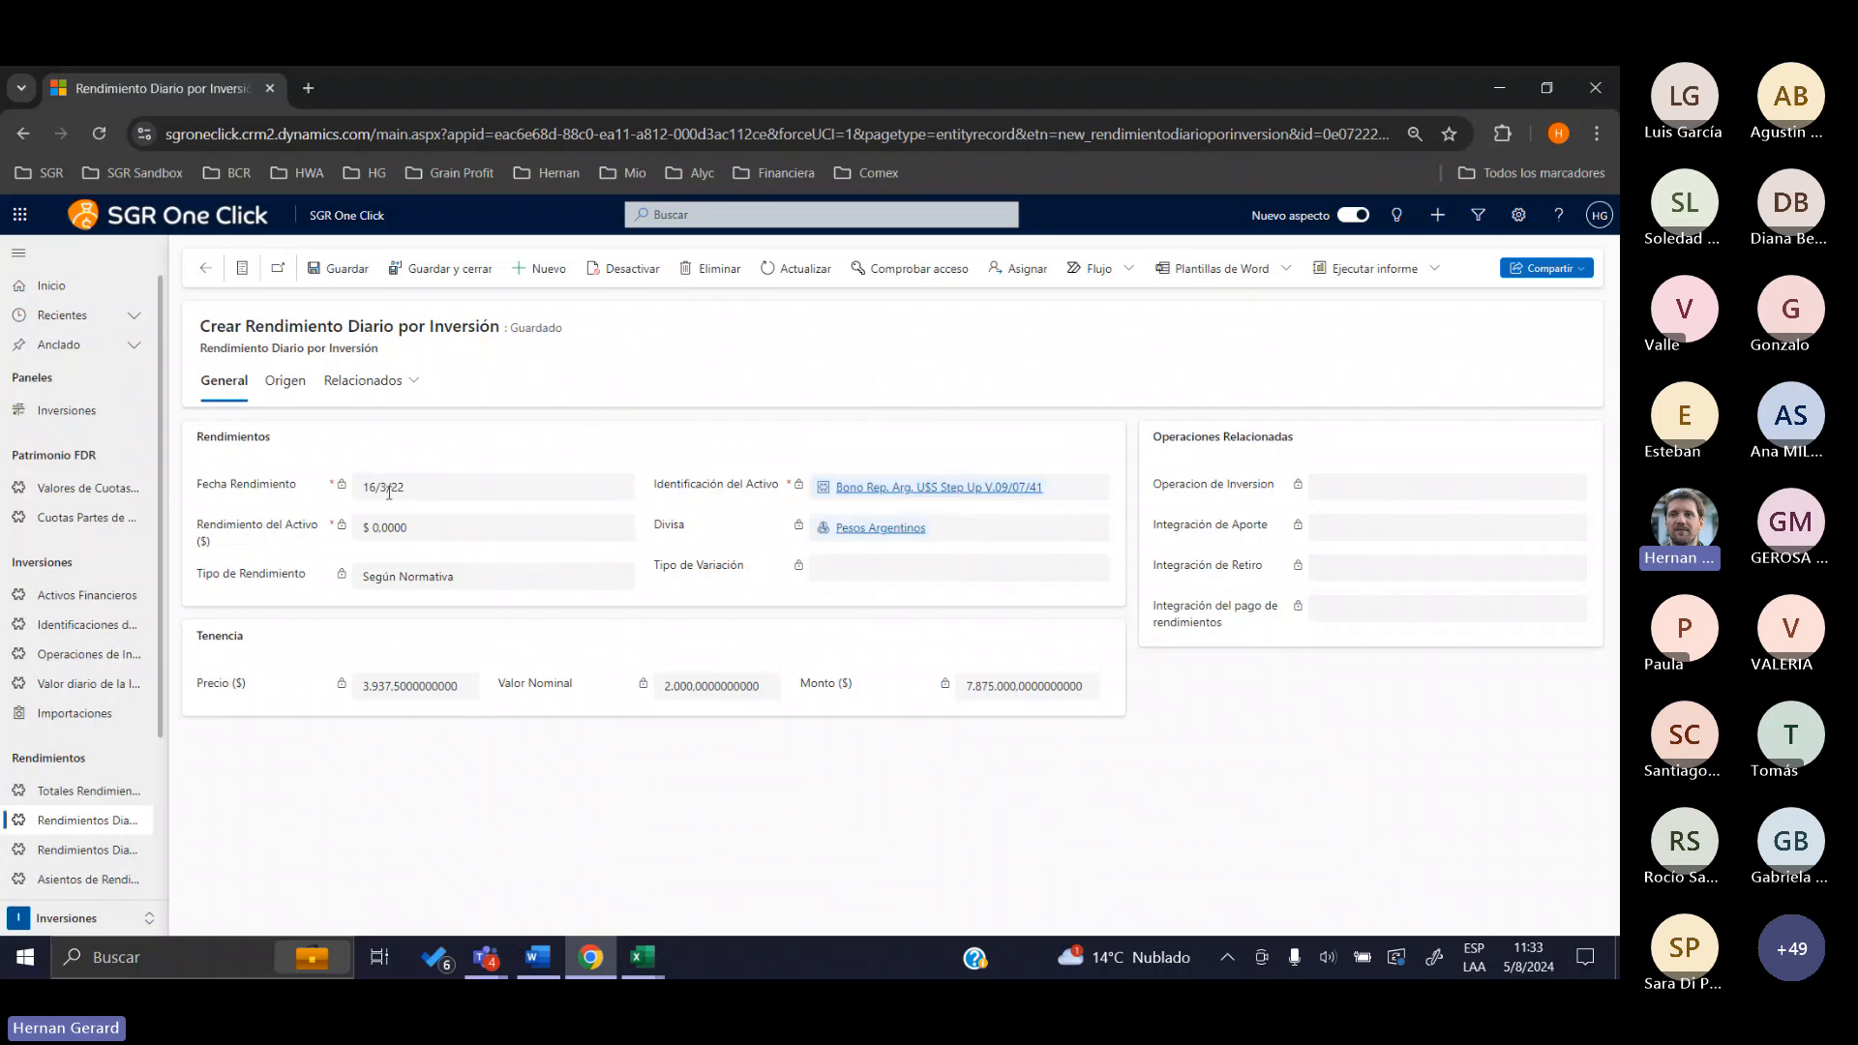
Examine the bond return's Rendimiento del Activo, Tipo de Rendimiento and Tipo de Variación fields, and return to the daily total record
{"action": "left_click", "coordinate": [311, 539]}
{"action": "left_click_drag", "start_coordinate": [503, 576], "coordinate": [292, 578]}
{"action": "left_click", "coordinate": [205, 574]}
{"action": "left_click", "coordinate": [292, 578]}
{"action": "left_click_drag", "start_coordinate": [743, 566], "coordinate": [657, 565]}
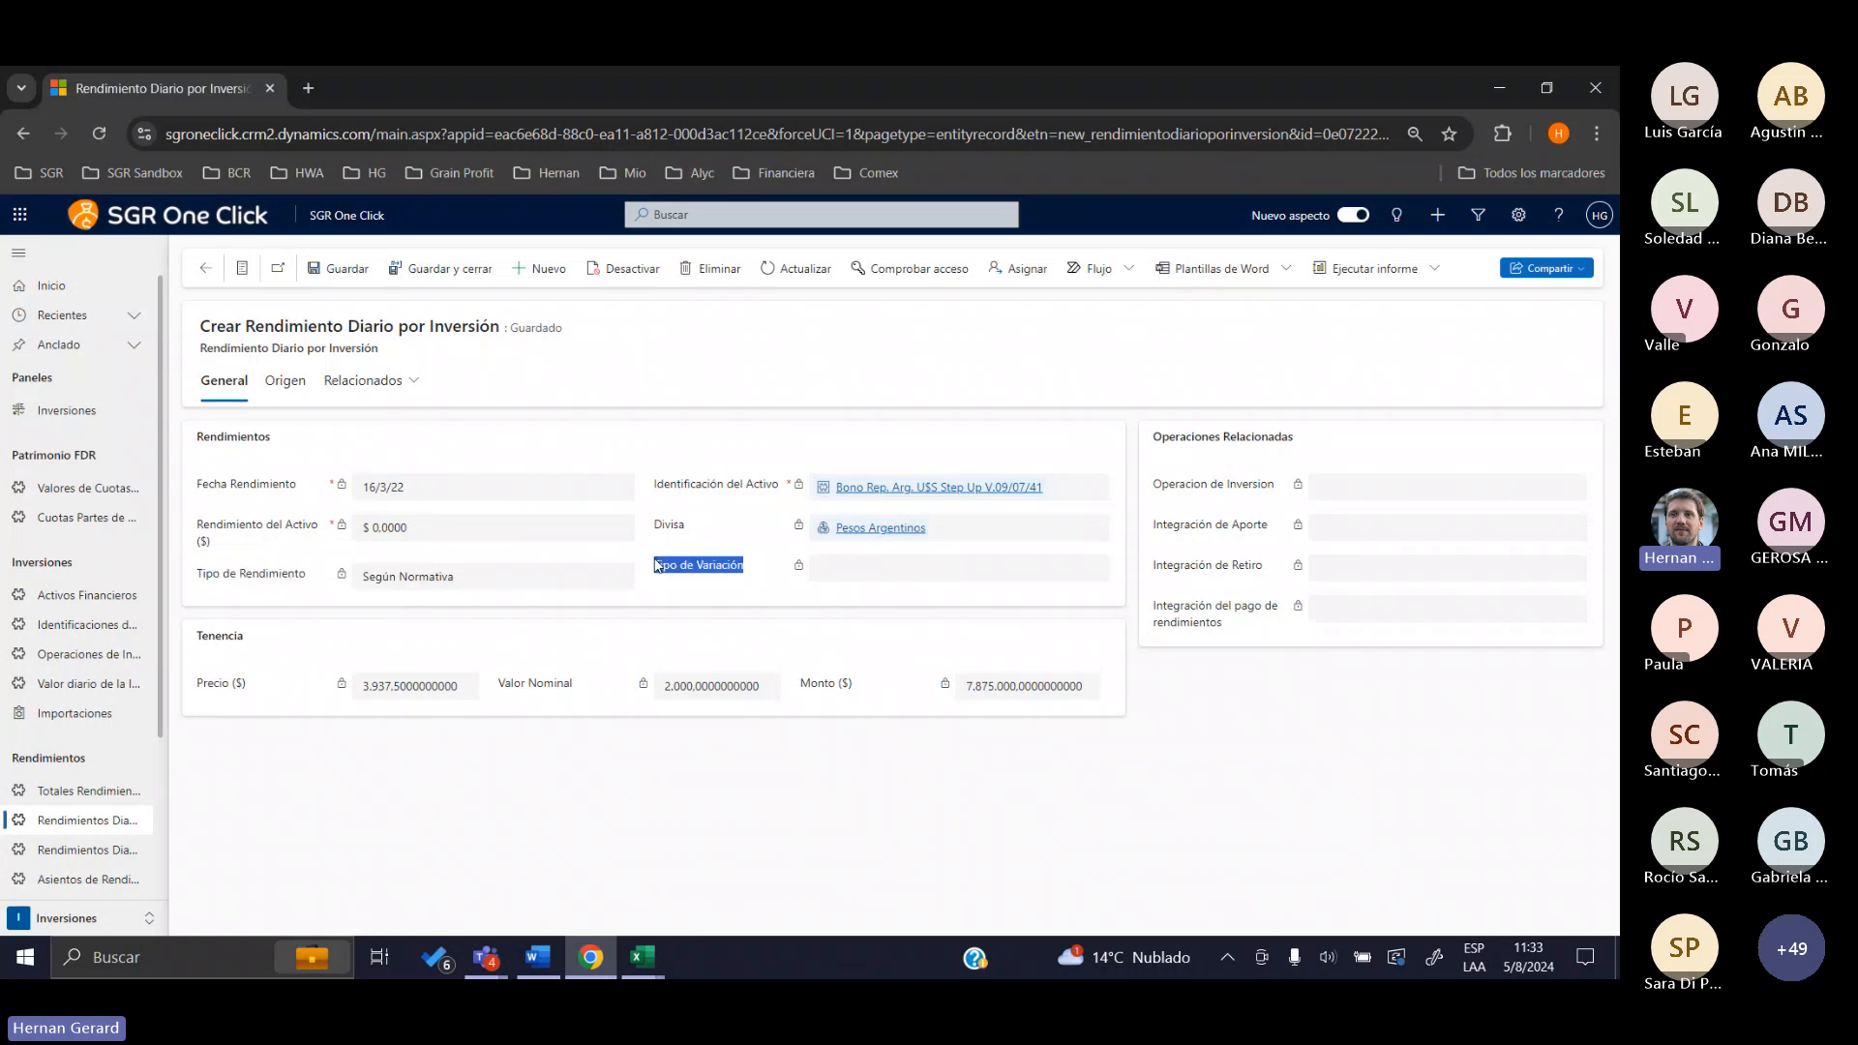
{"action": "left_click", "coordinate": [206, 272]}
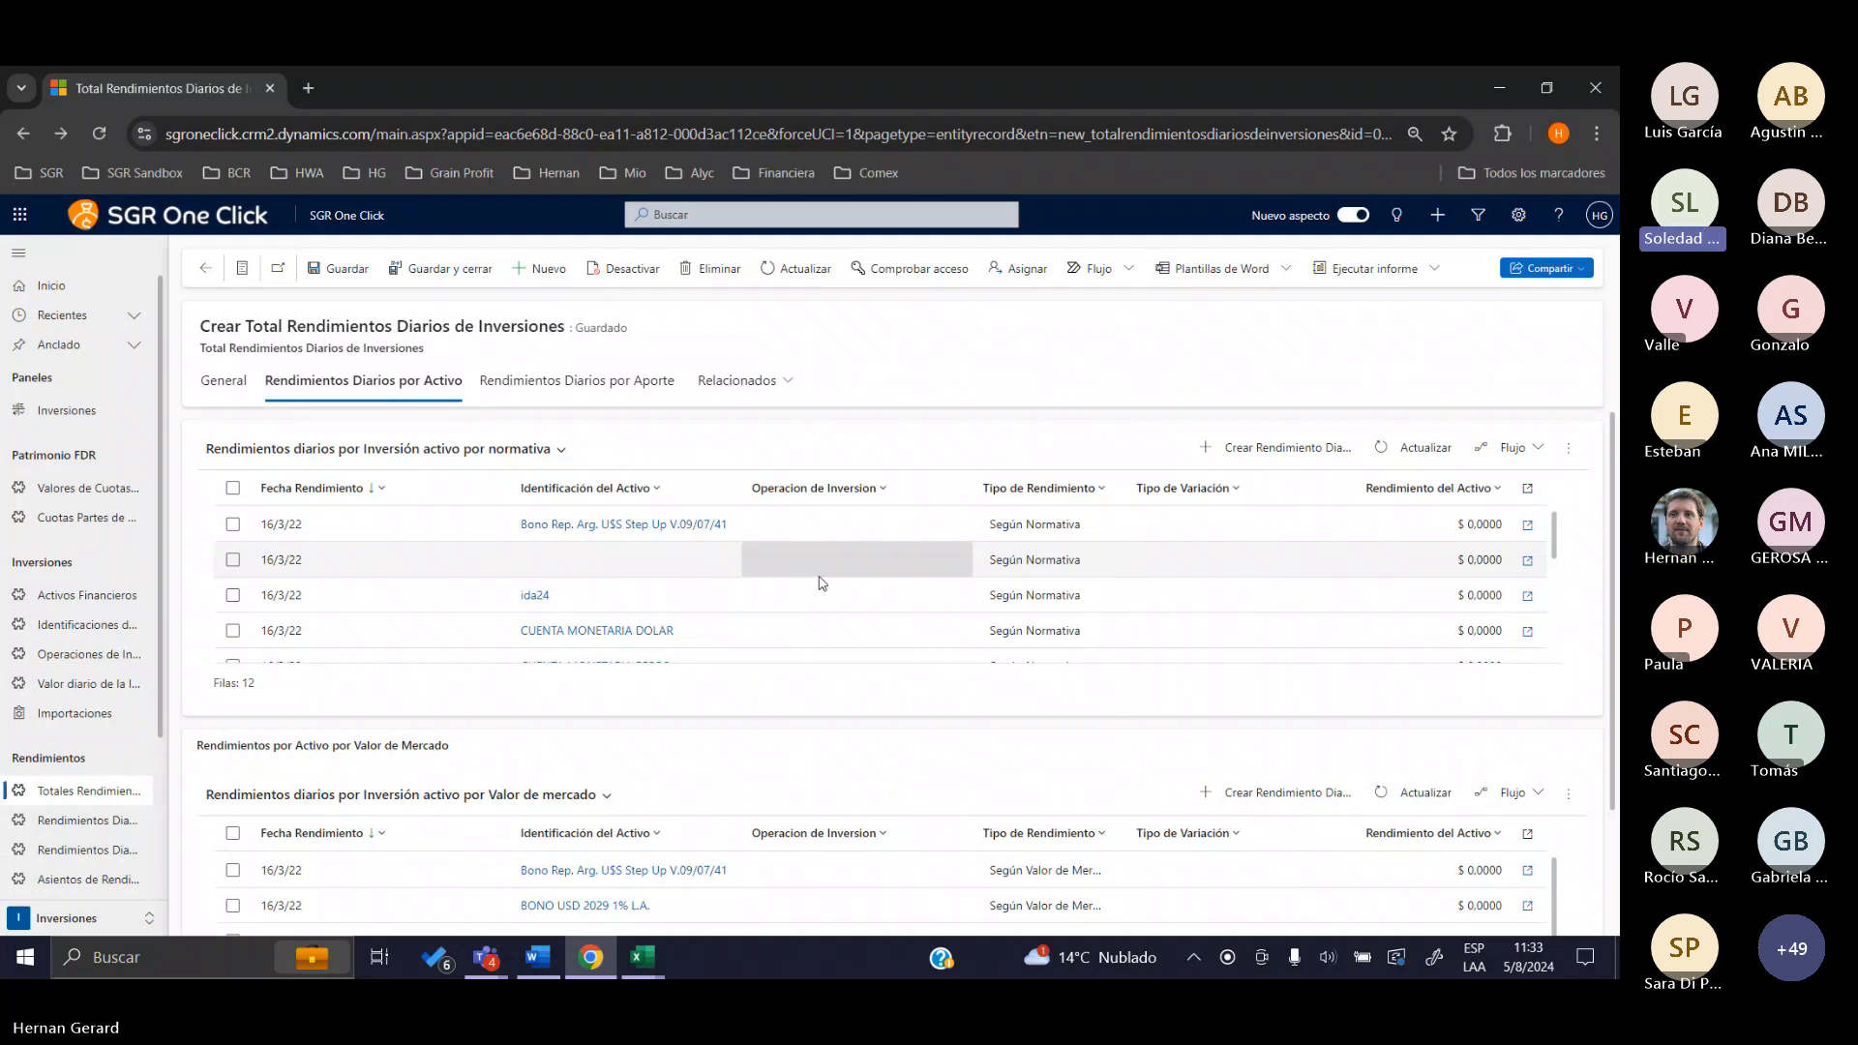
Reopen the Bono Rep. Arg. U$S Step Up V.09/07/41 return and examine its Operaciones Relacionadas section and Operacion de Inversion field
{"action": "double_click", "coordinate": [820, 526]}
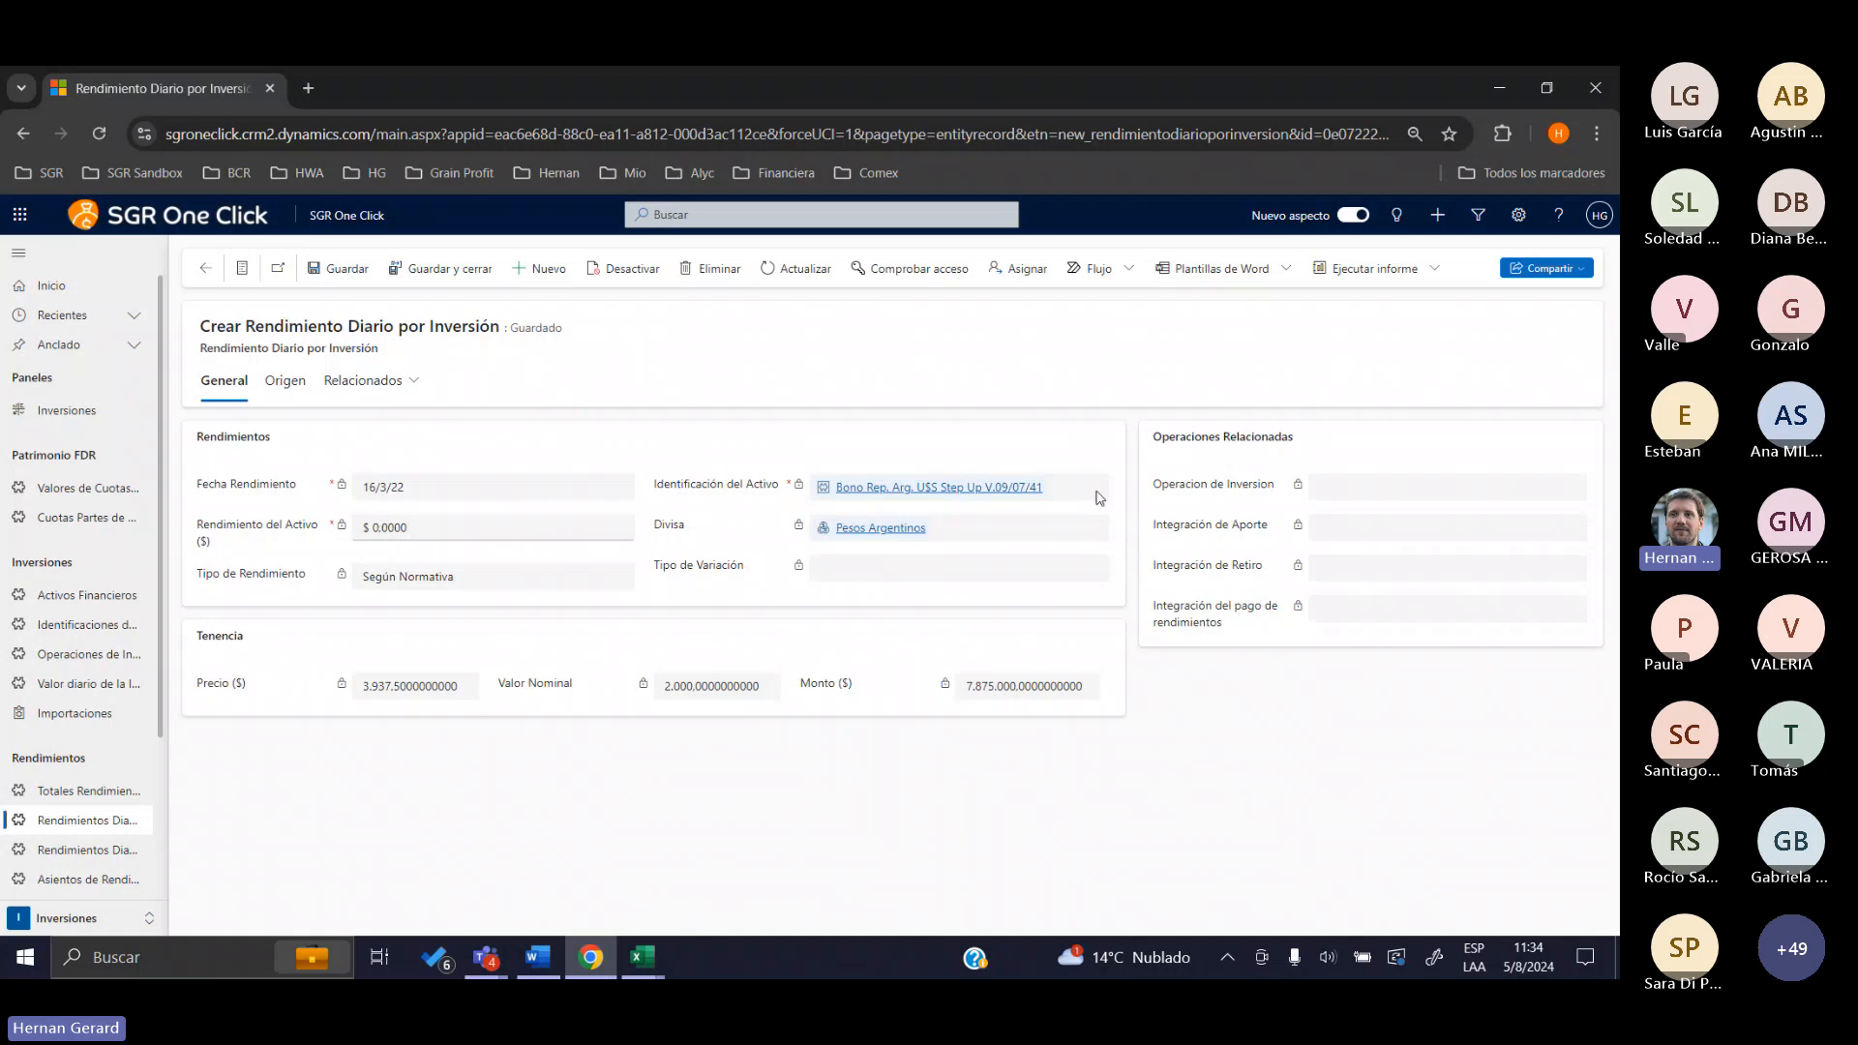
{"action": "left_click_drag", "start_coordinate": [1155, 484], "coordinate": [1146, 435]}
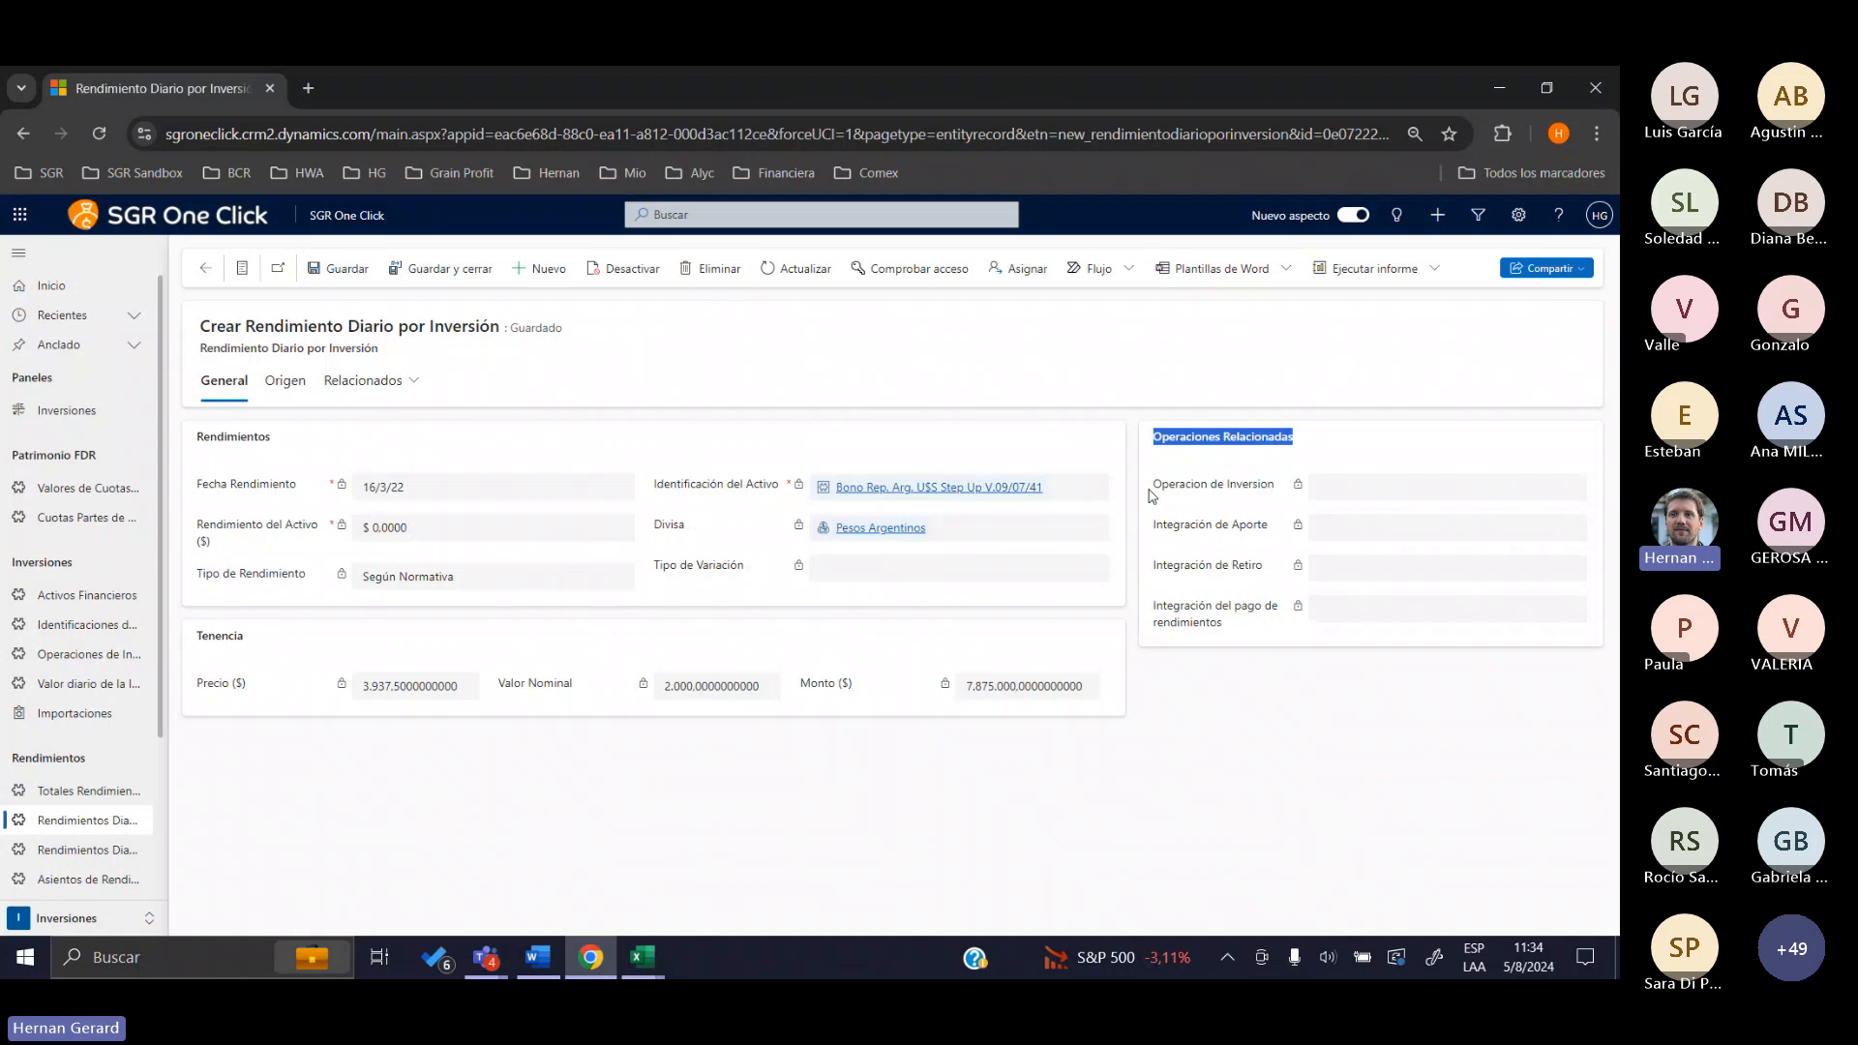
{"action": "left_click_drag", "start_coordinate": [1151, 487], "coordinate": [1276, 492]}
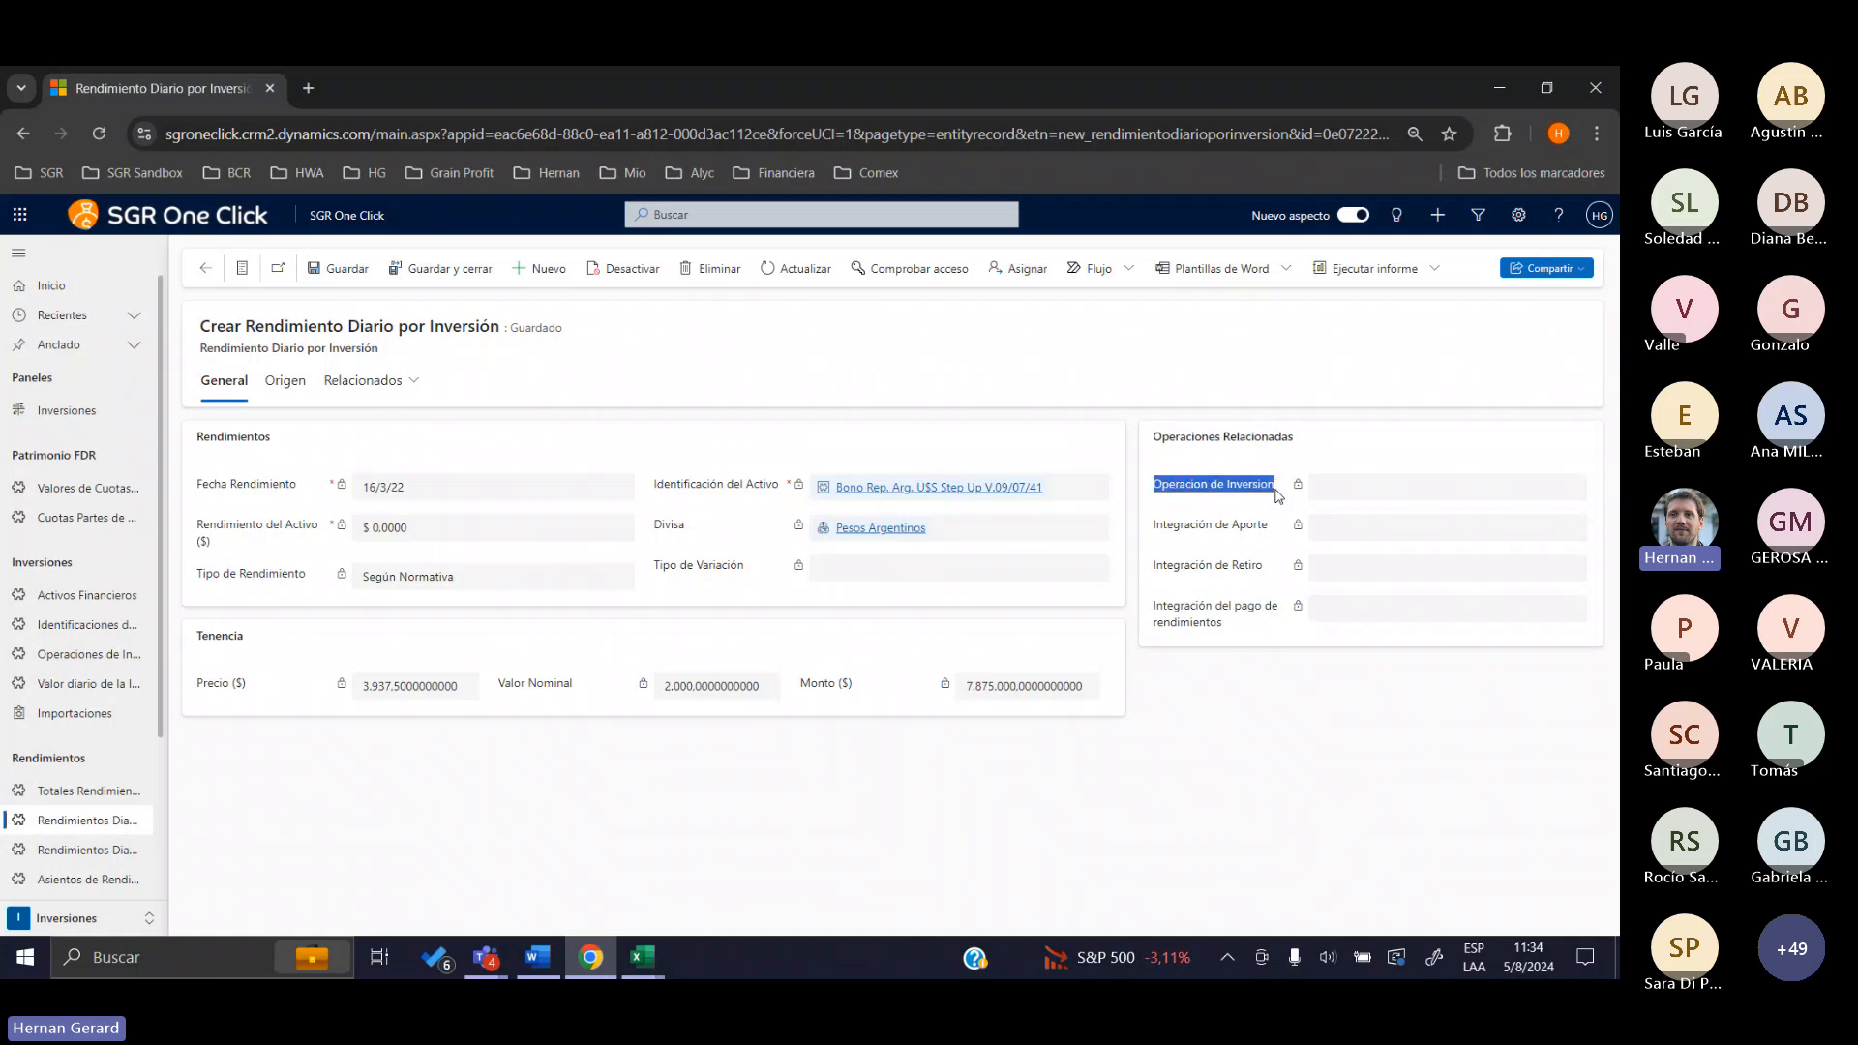
{"action": "left_click", "coordinate": [1276, 493]}
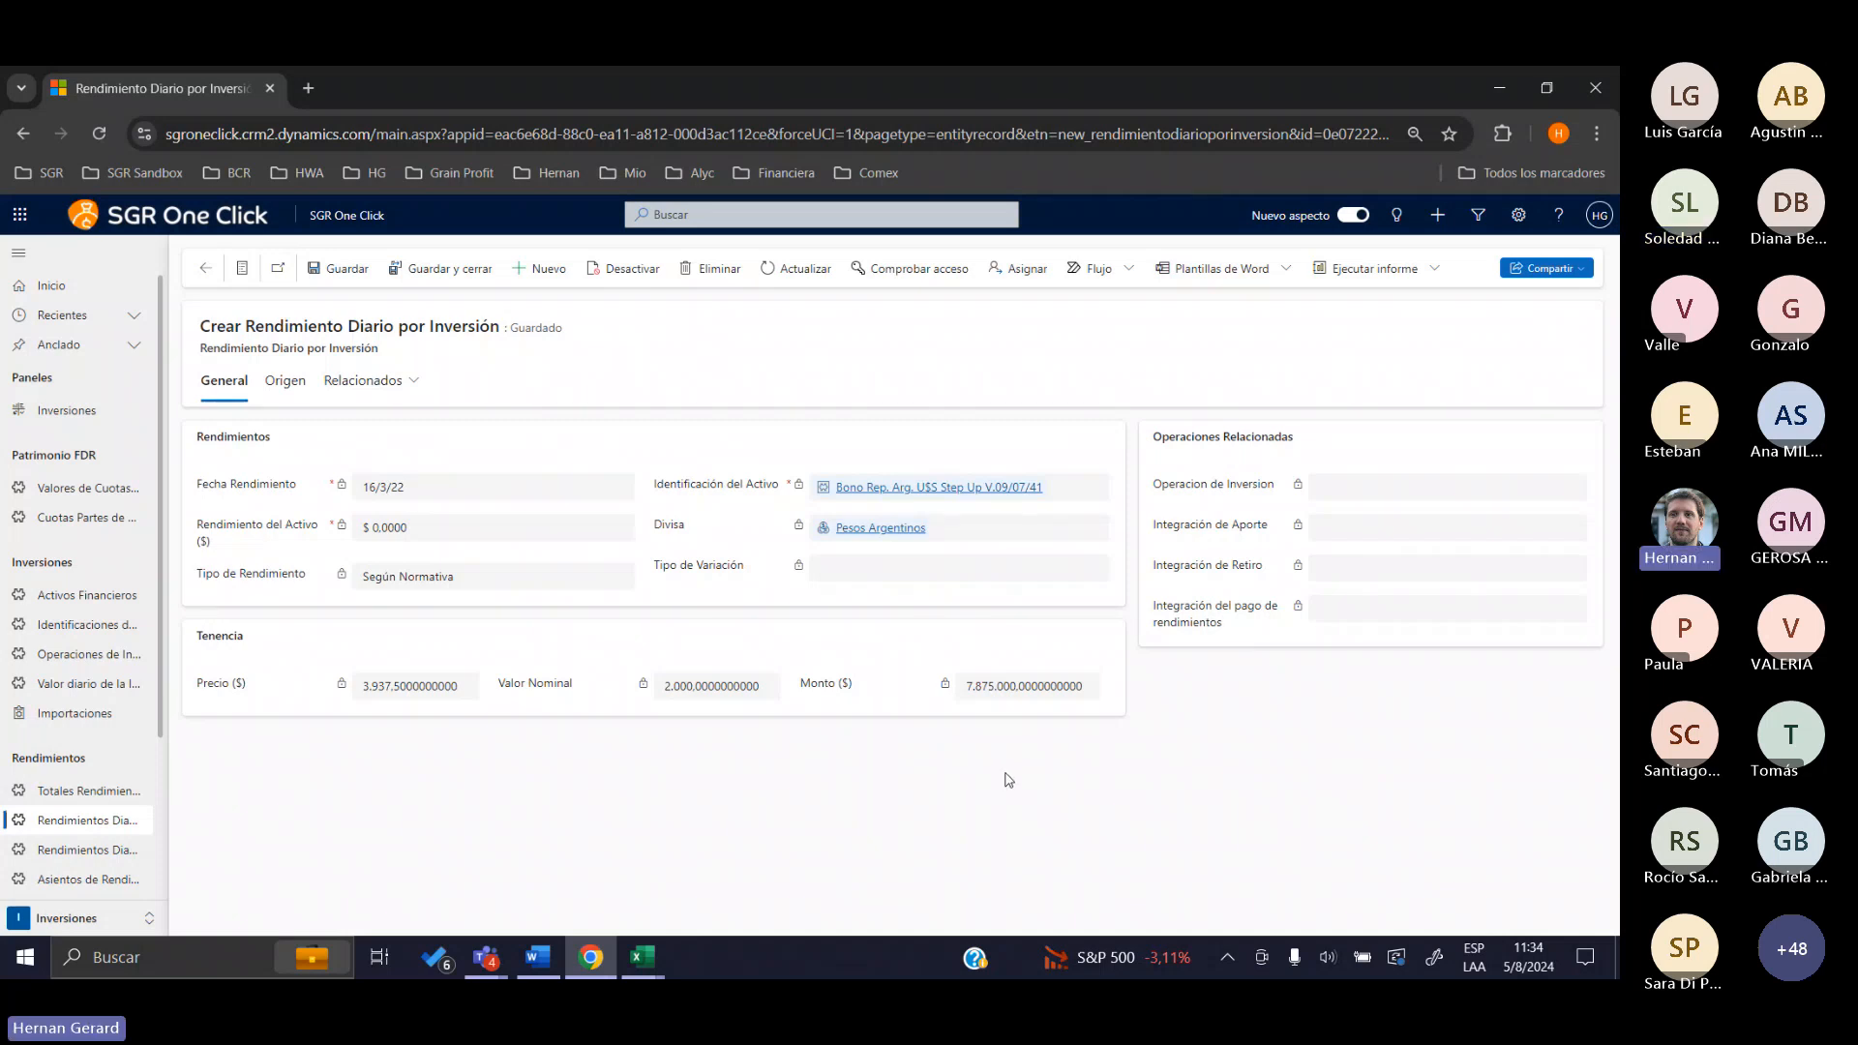
Examine the bond return's Tenencia section and Fecha Rendimiento, and consult the system calendar for August 2024 before closing it
{"action": "left_click_drag", "start_coordinate": [254, 637], "coordinate": [198, 637]}
{"action": "left_click", "coordinate": [222, 658]}
{"action": "left_click_drag", "start_coordinate": [466, 489], "coordinate": [354, 490]}
{"action": "left_click", "coordinate": [367, 493]}
{"action": "left_click", "coordinate": [1529, 957]}
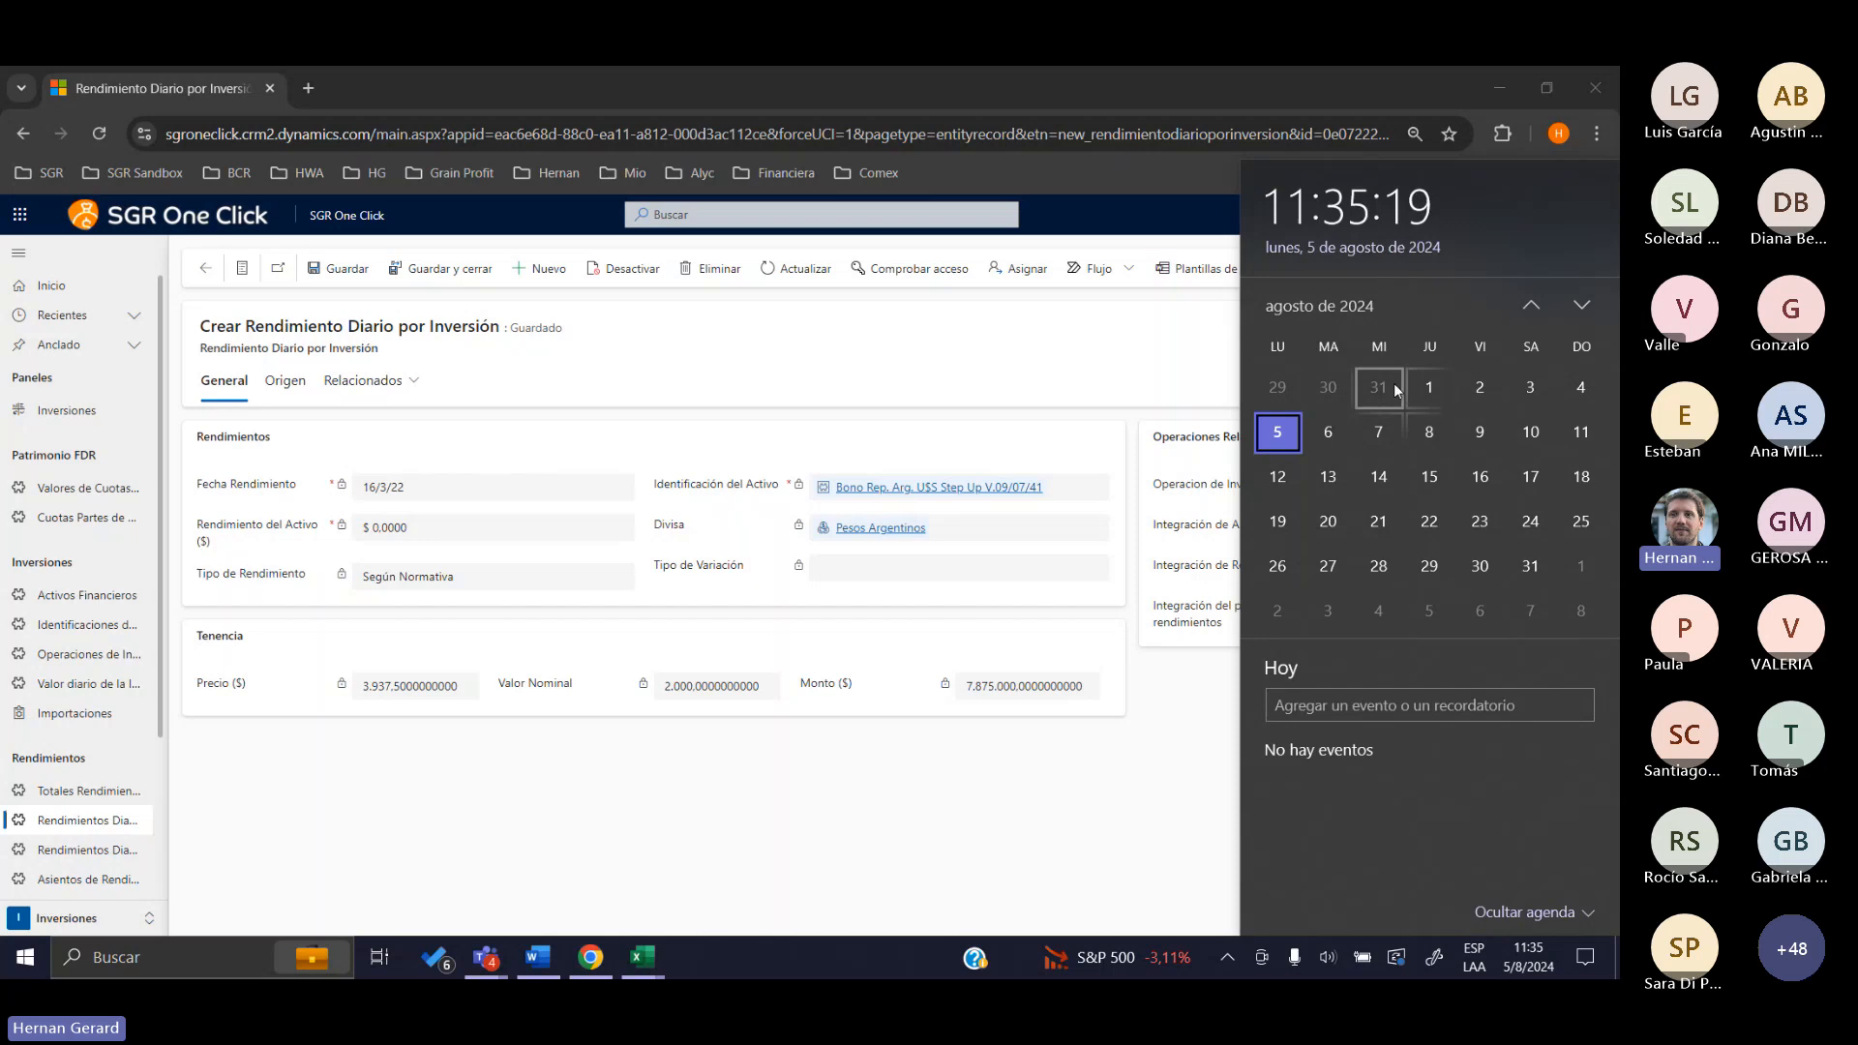
{"action": "left_click", "coordinate": [753, 729]}
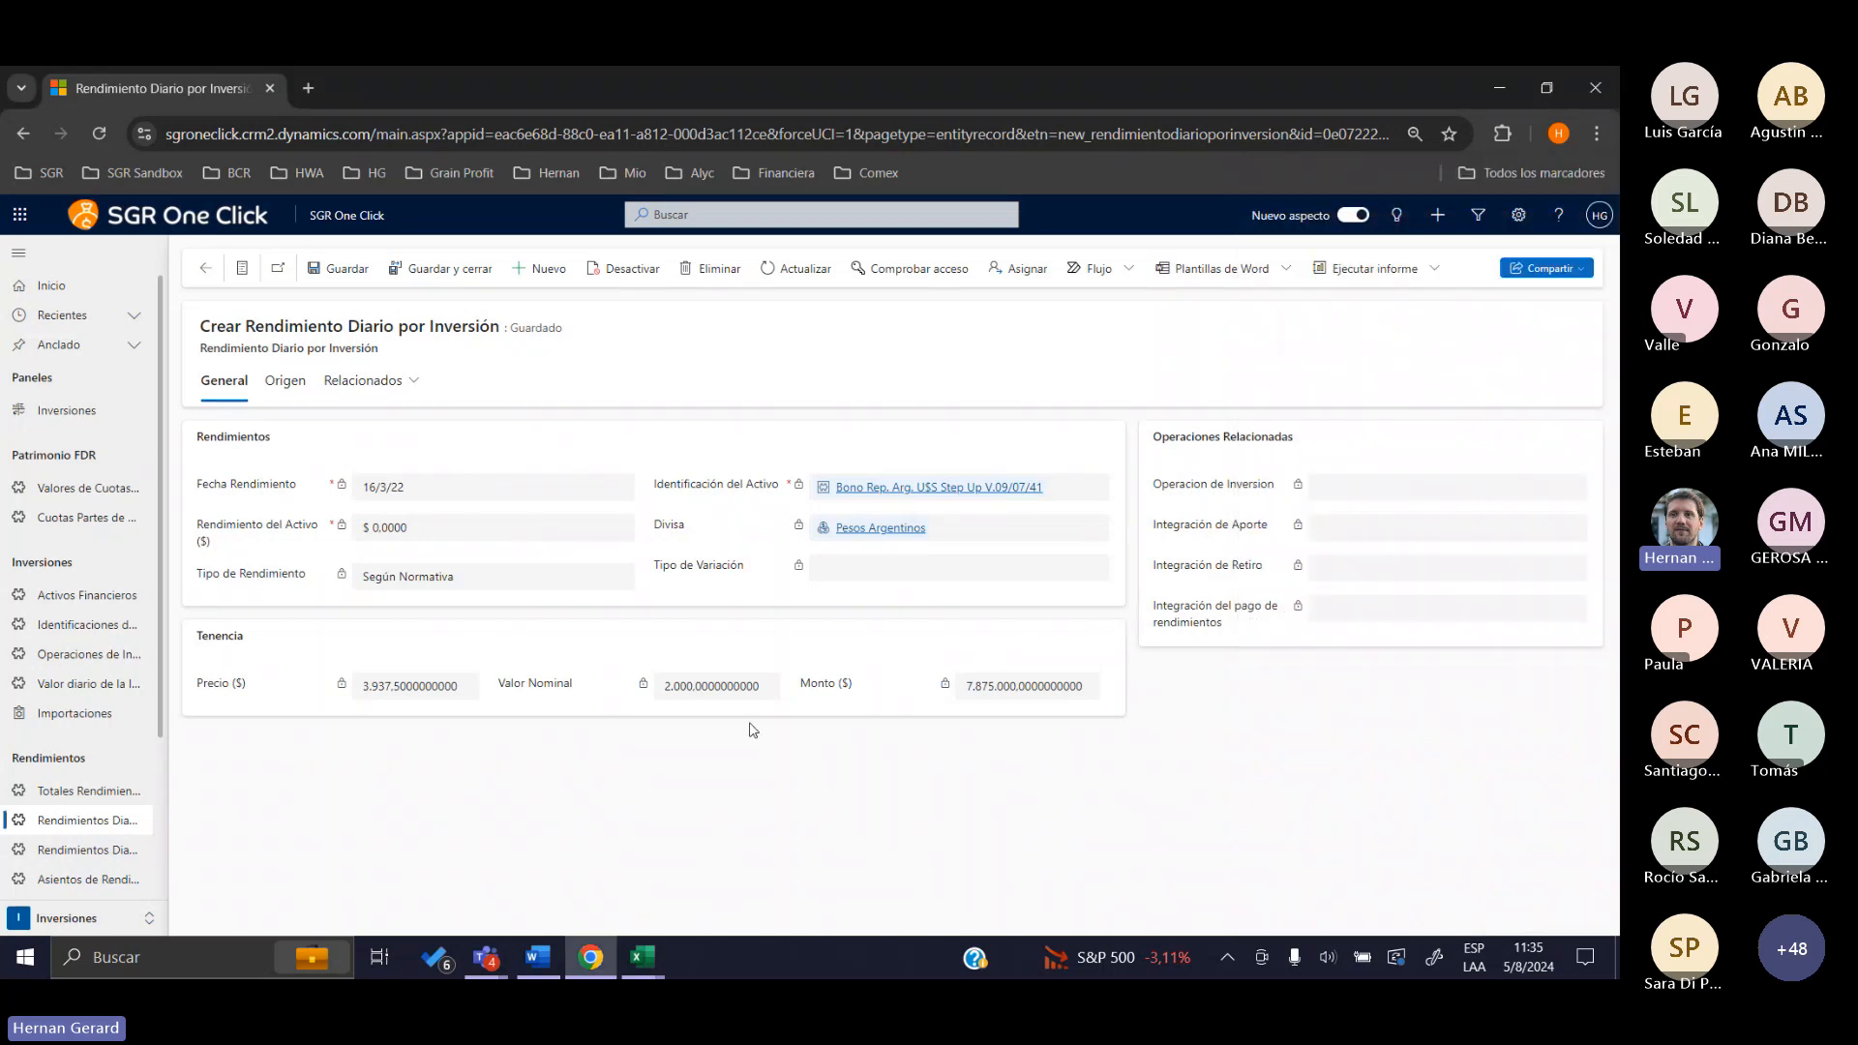
Examine the bond return's Tipo de Rendimiento and the Precio, Valor Nominal and Monto fields of its holding
{"action": "left_click", "coordinate": [430, 573]}
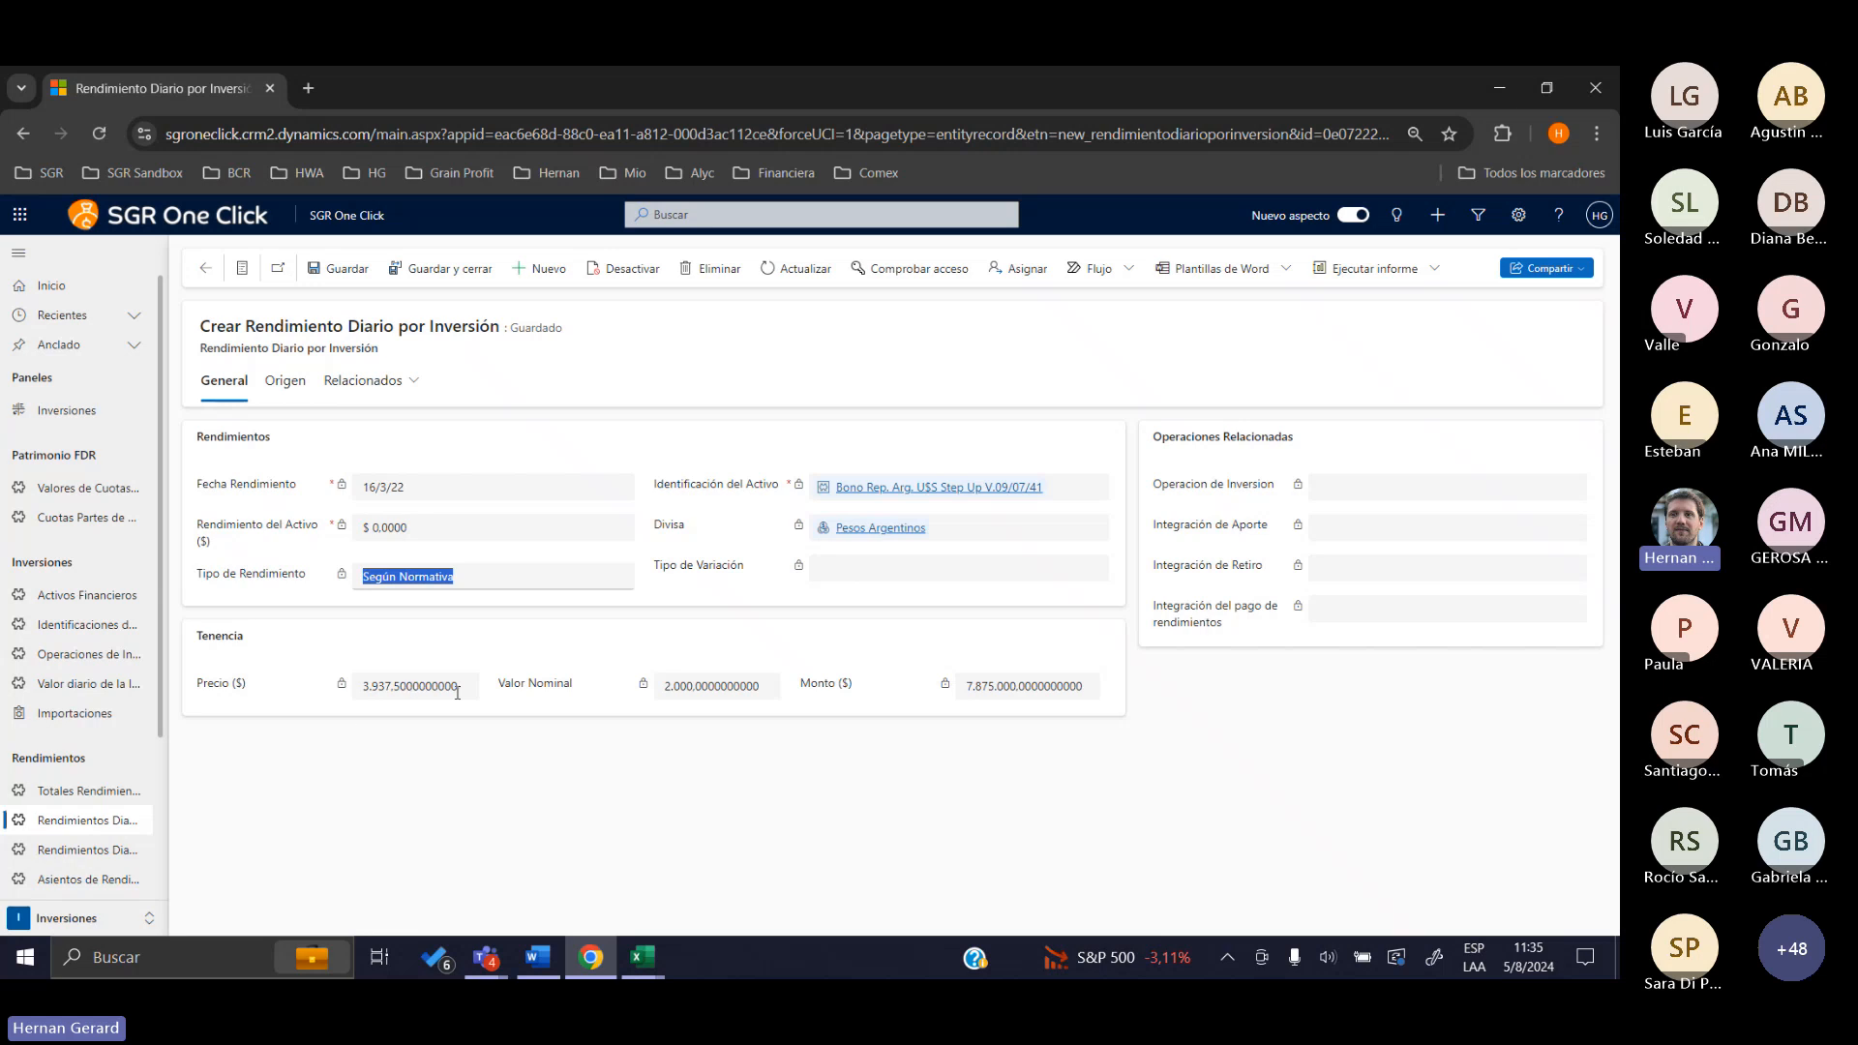
{"action": "key", "text": "Tab"}
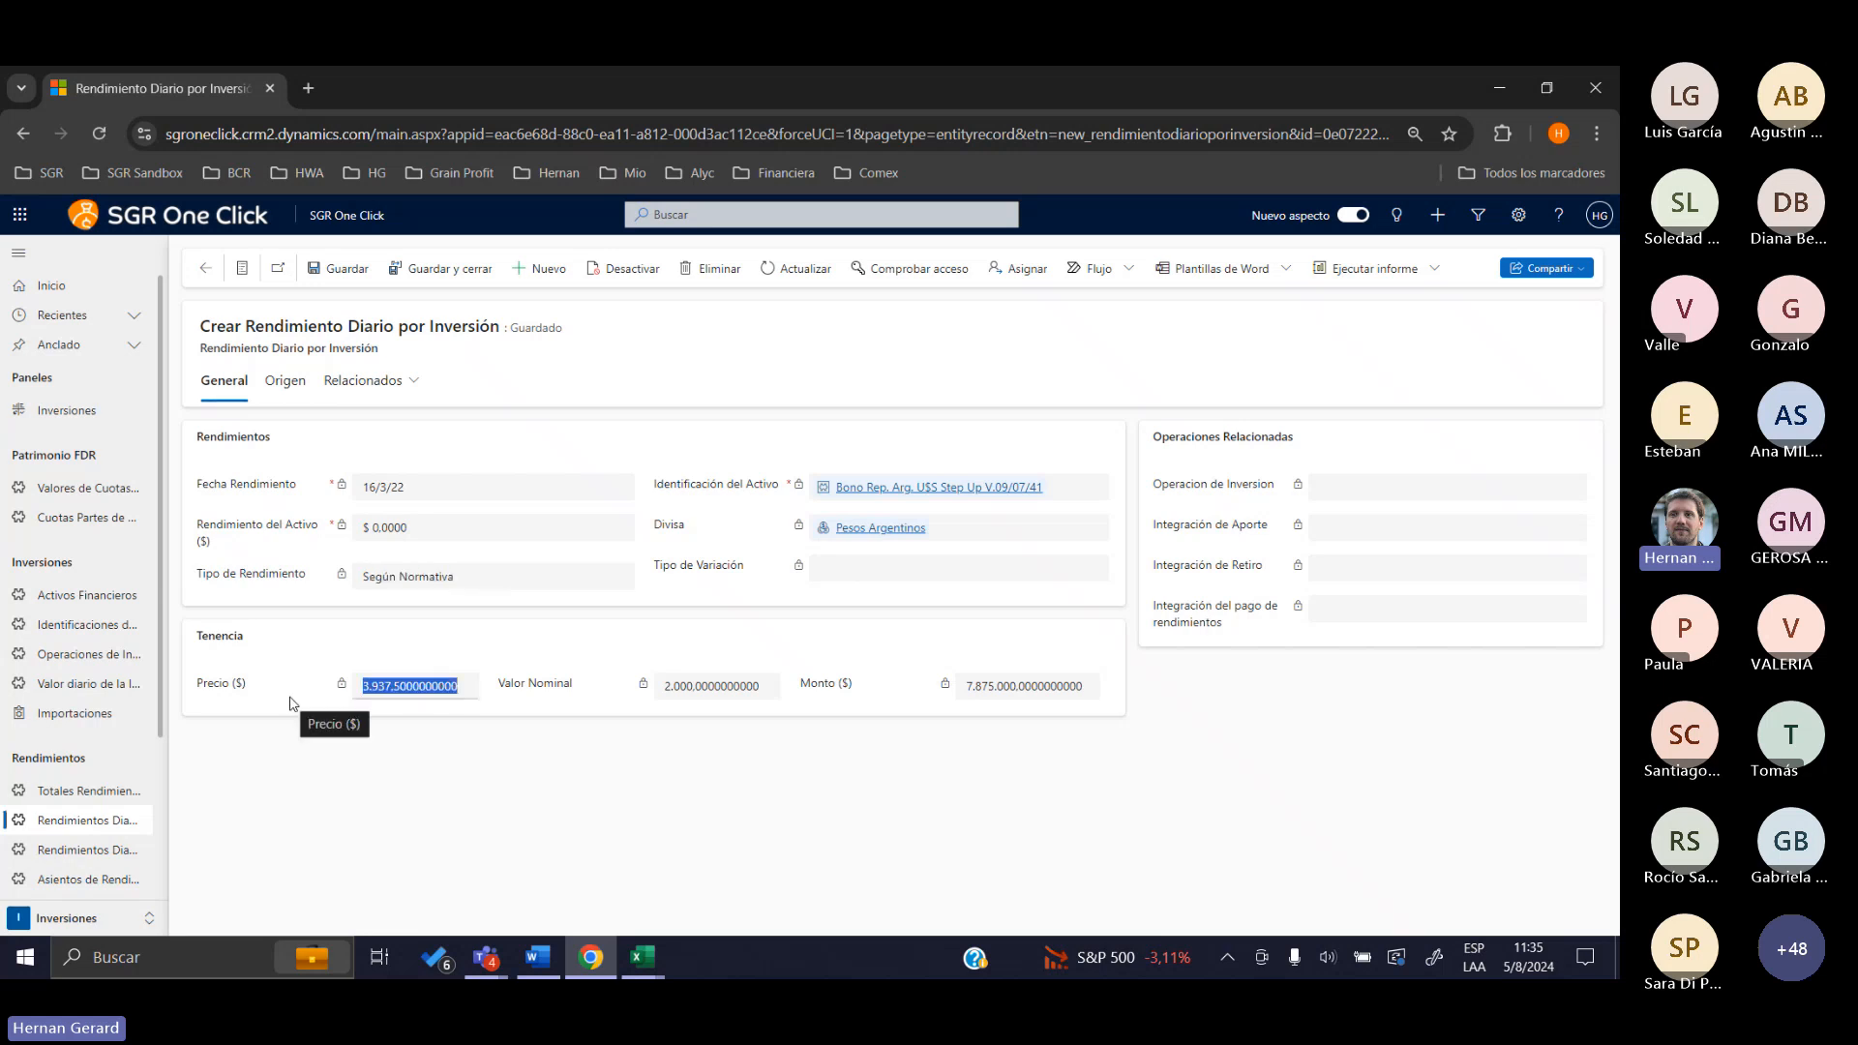
{"action": "key", "text": "Tab"}
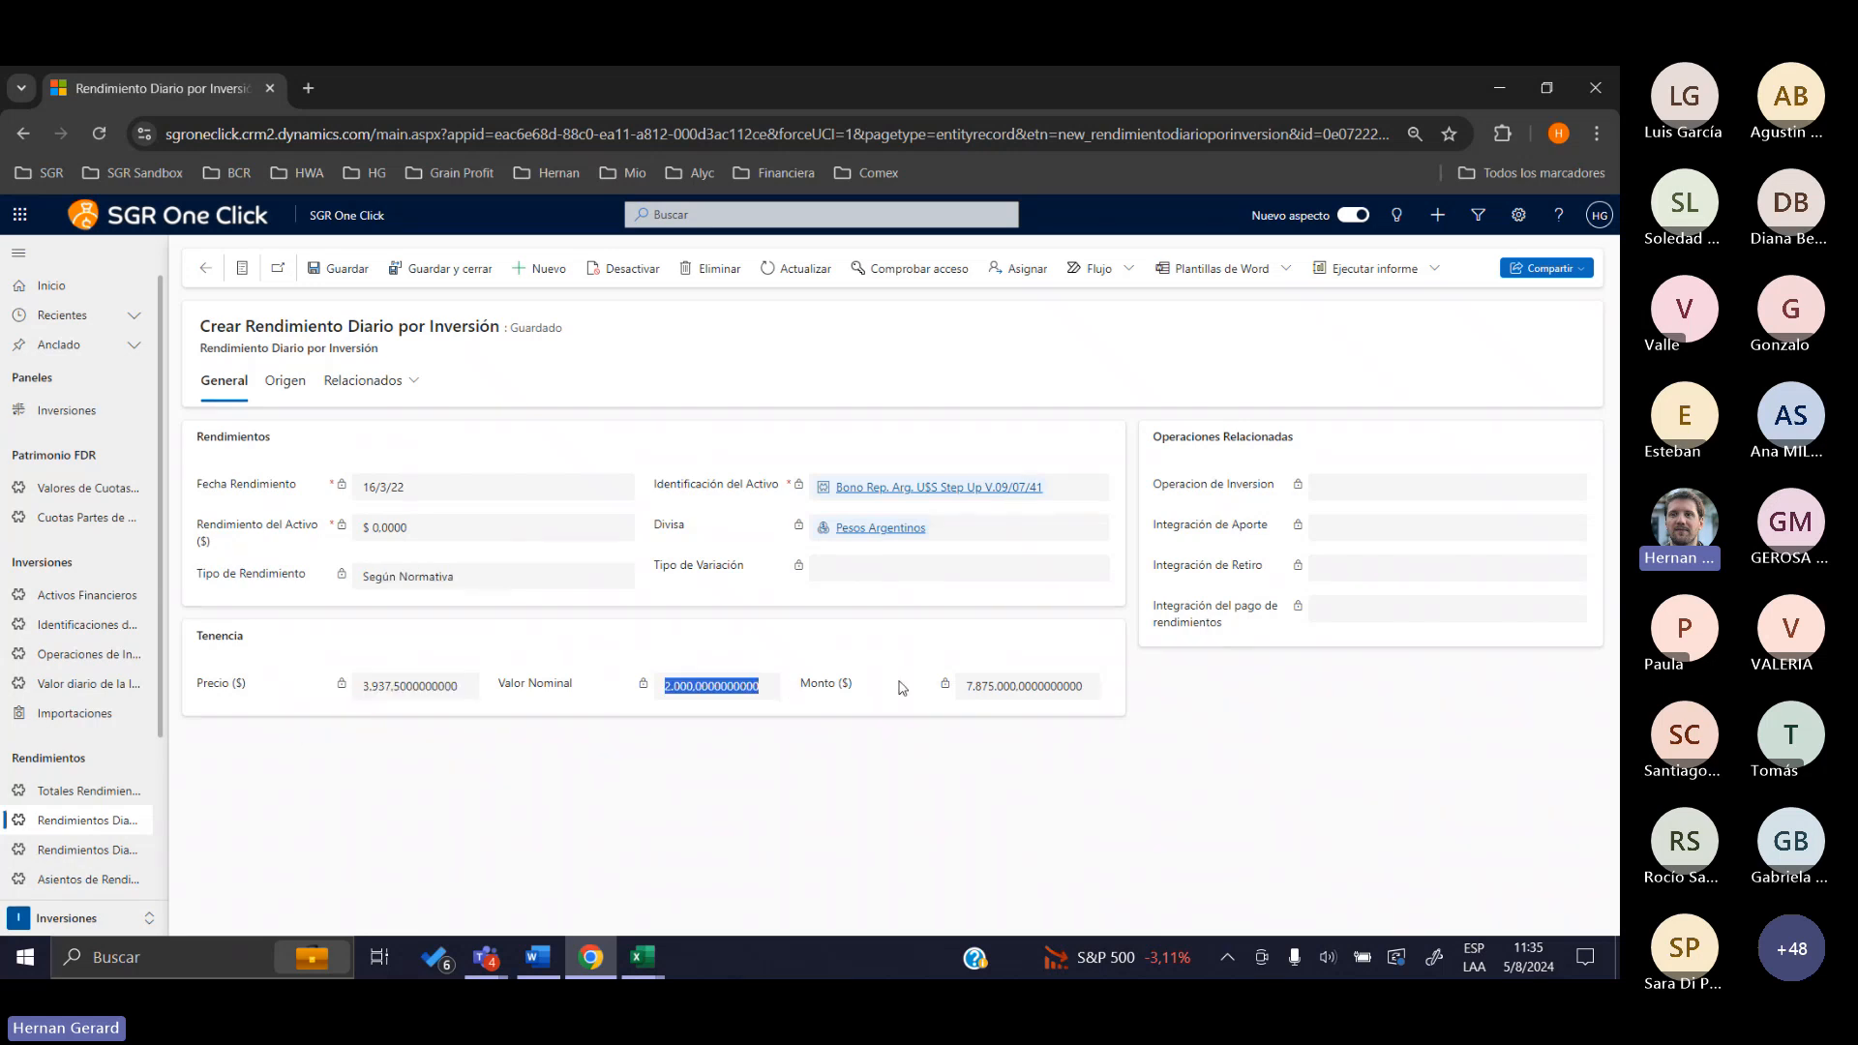
{"action": "left_click", "coordinate": [1077, 693]}
{"action": "left_click_drag", "start_coordinate": [1077, 693], "coordinate": [936, 707]}
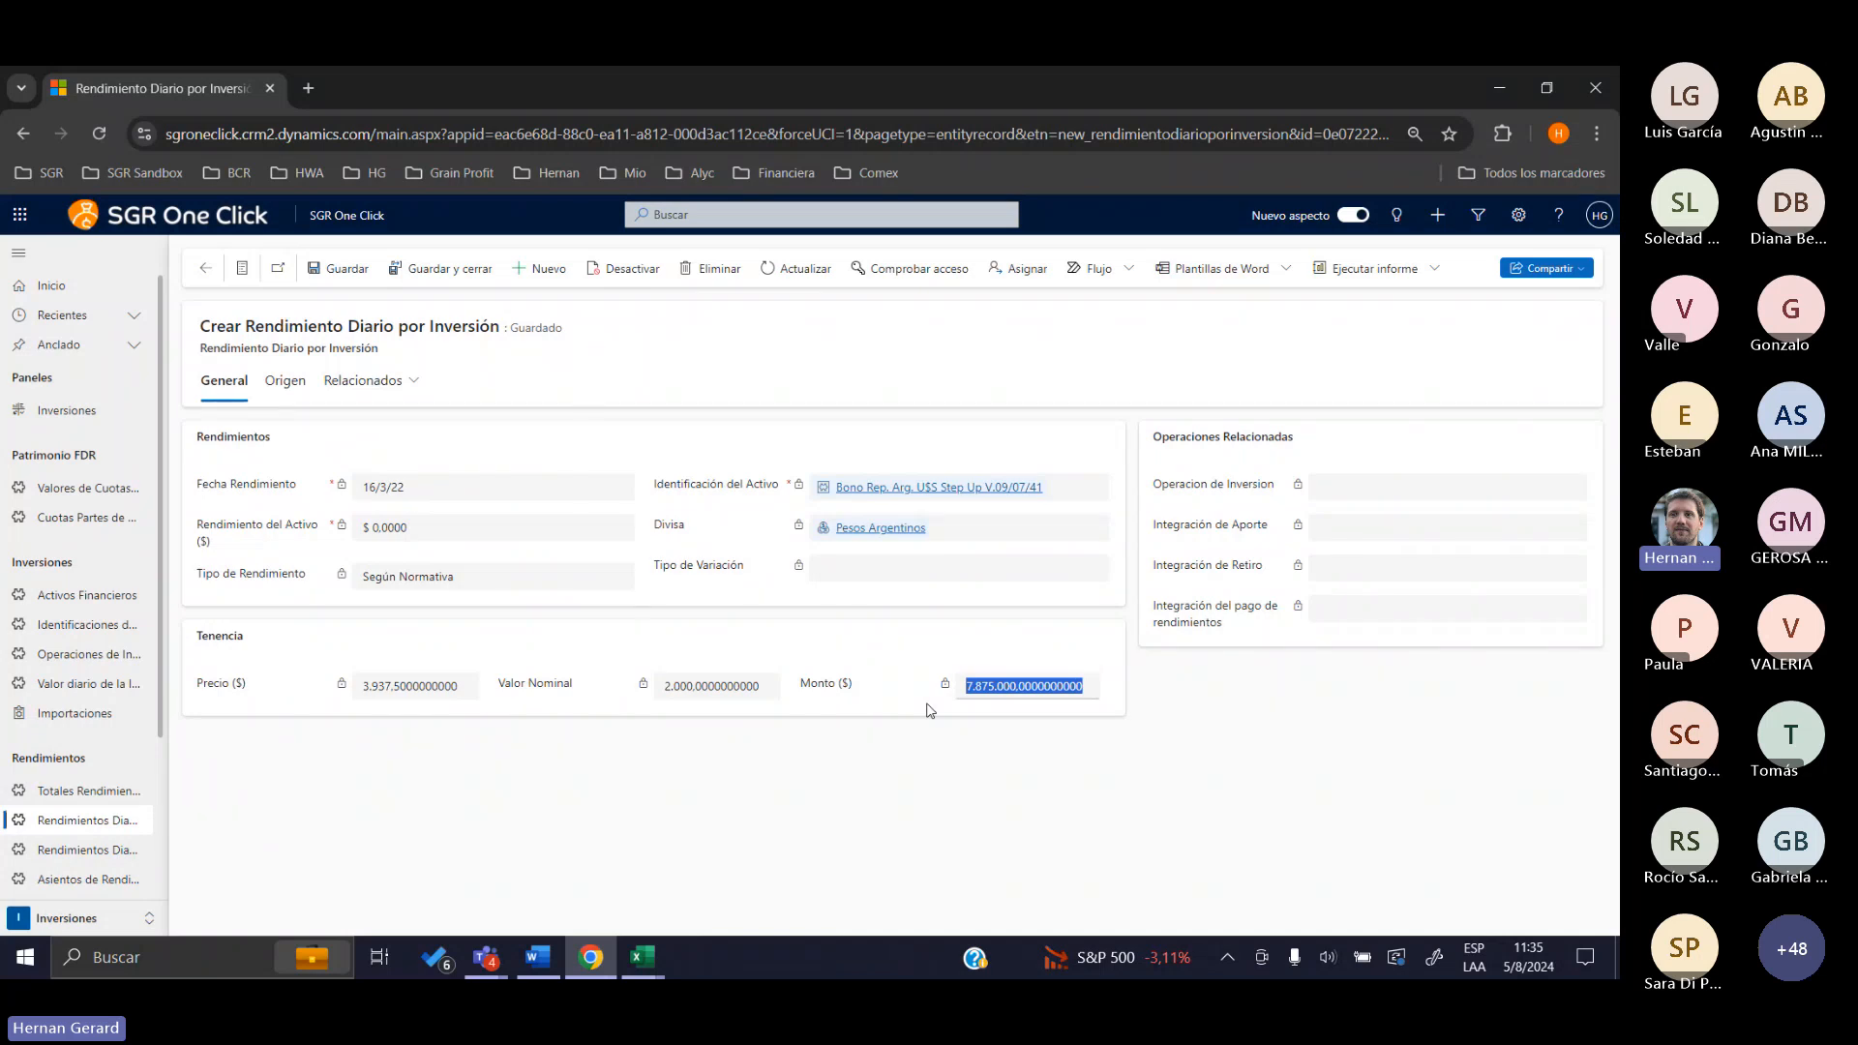
Return to the Totales Rendimientos Diarios de Inversiones list and open the record dated 28/2/22
{"action": "left_click", "coordinate": [109, 796]}
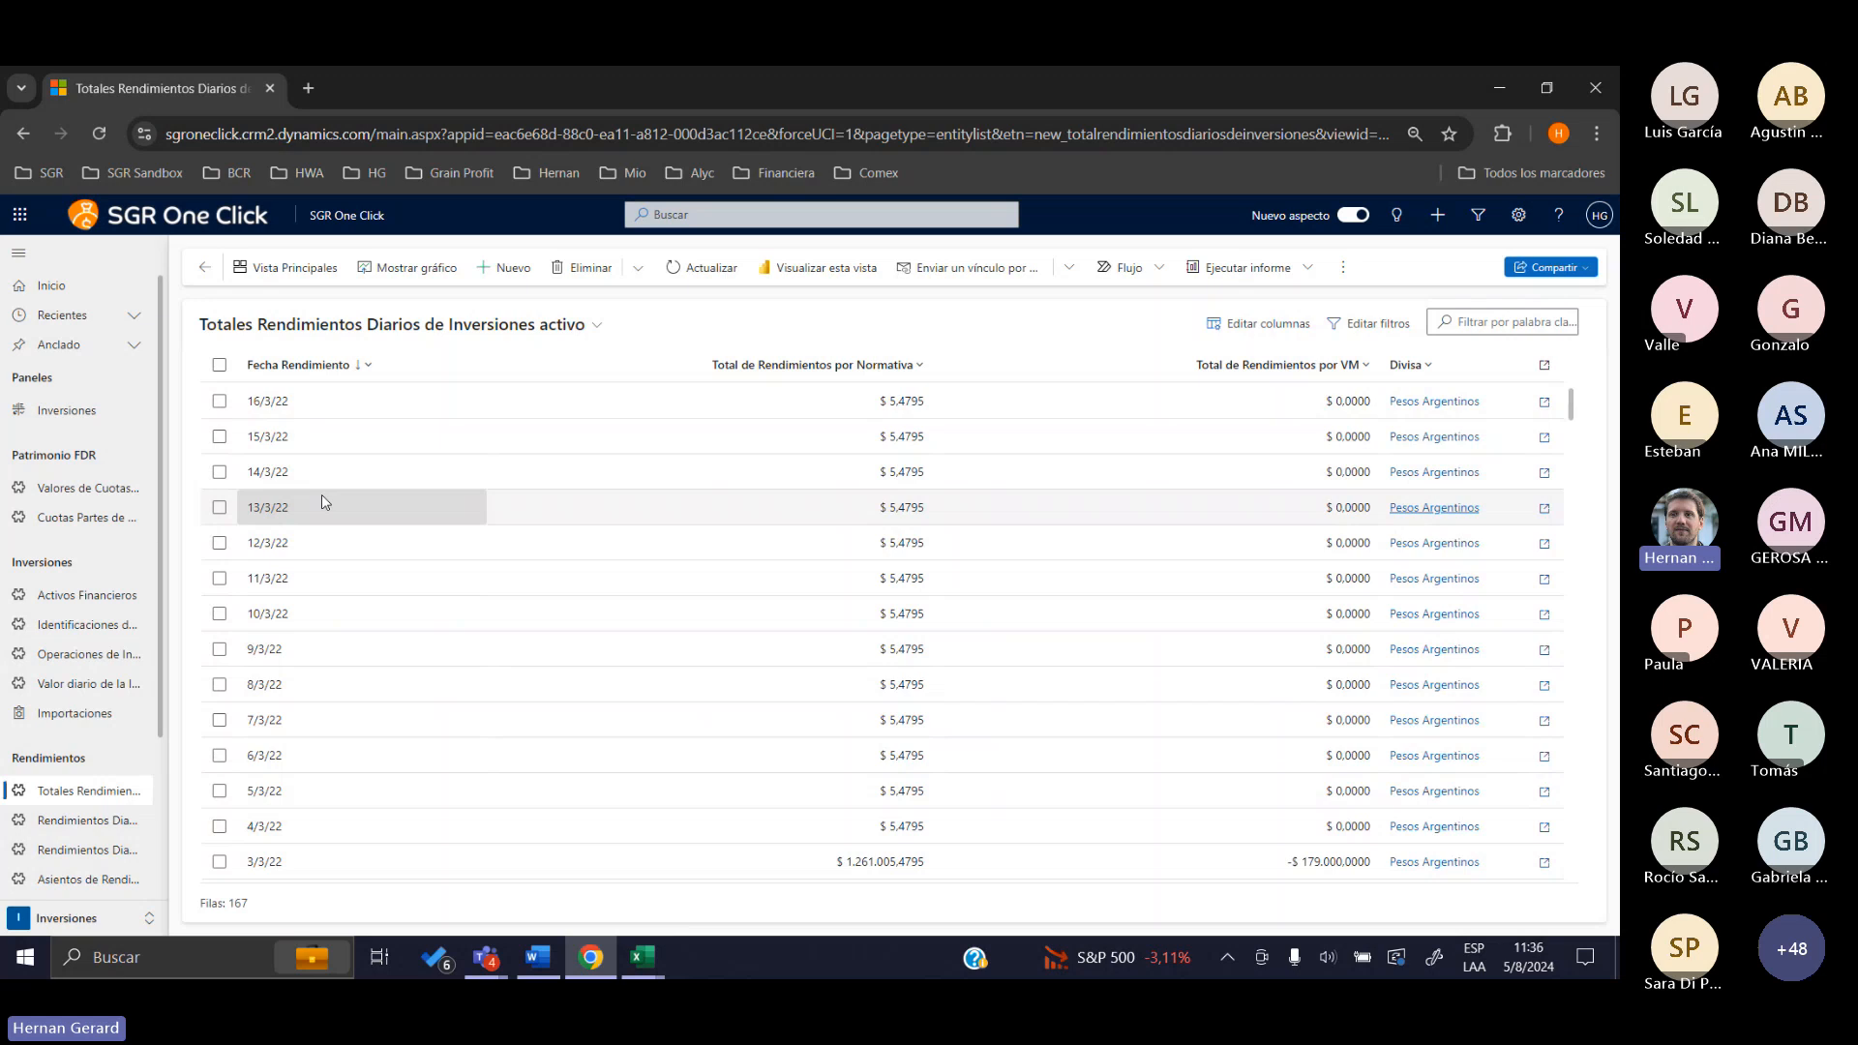
{"action": "scroll", "coordinate": [353, 525], "scroll_direction": "down", "scroll_amount": 3}
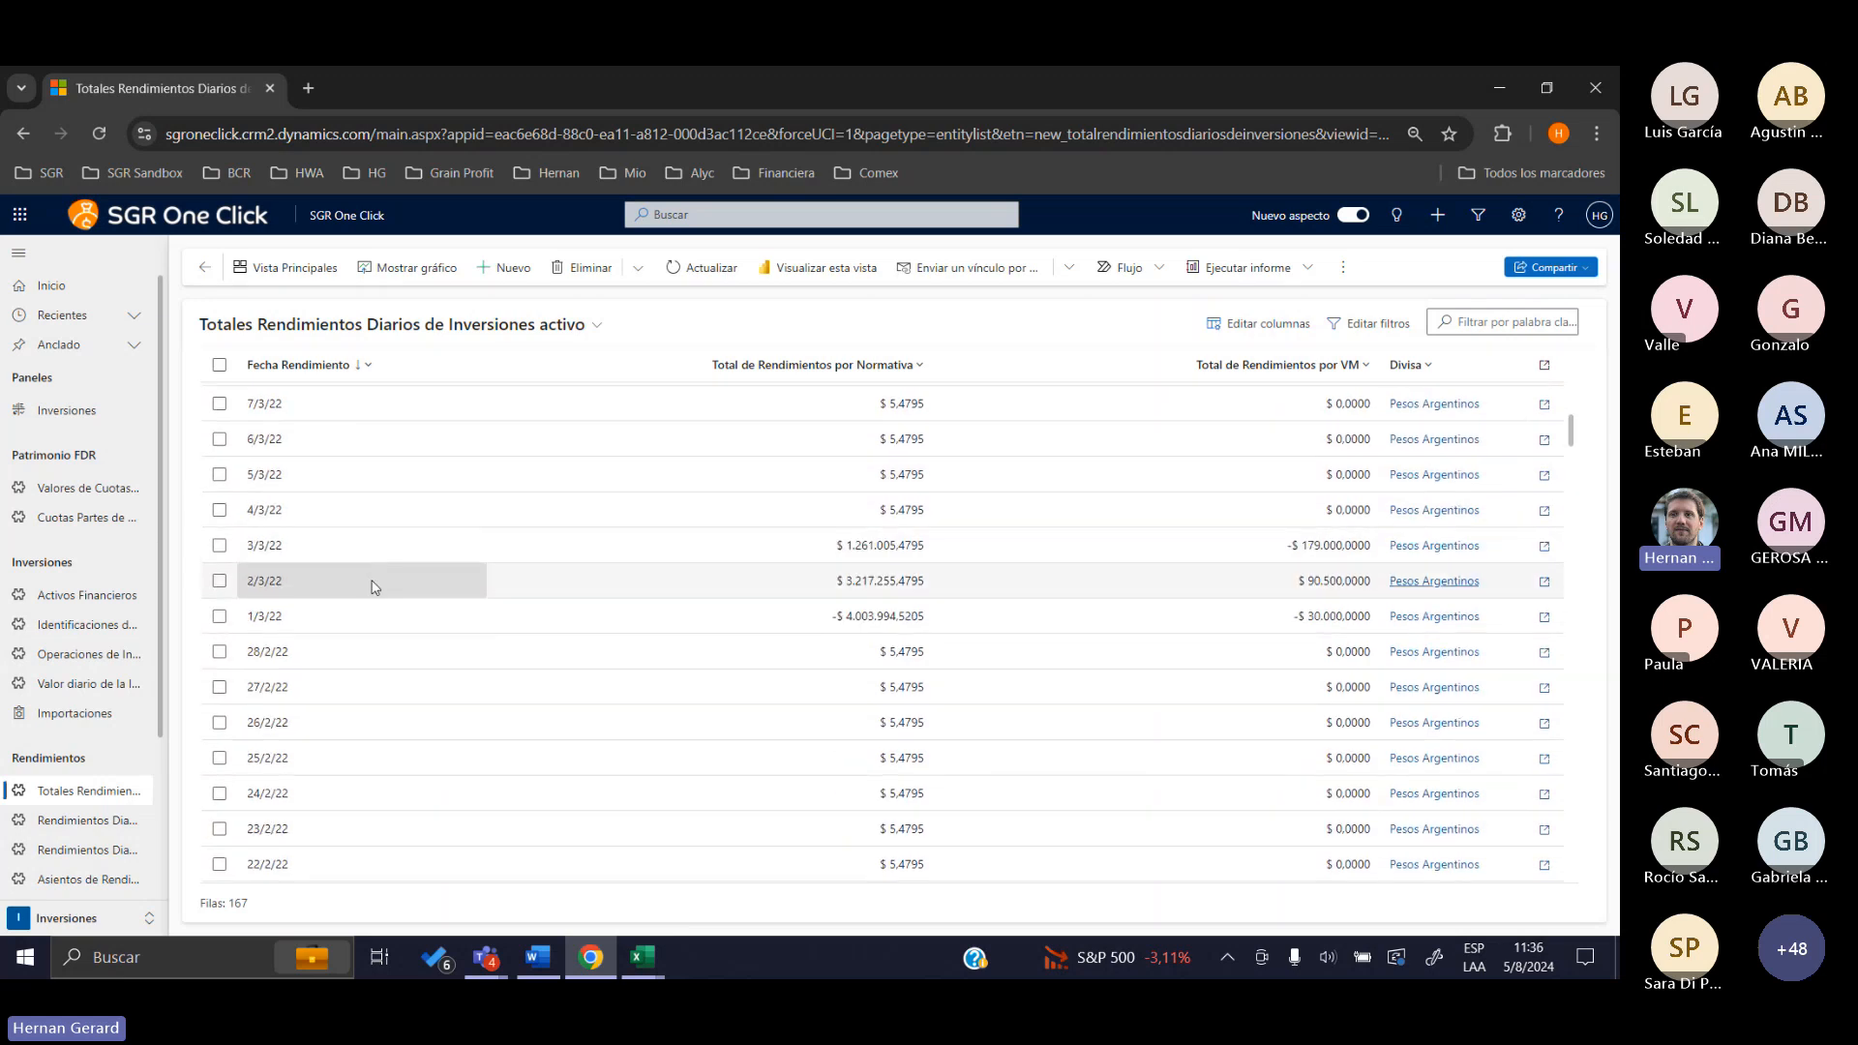
{"action": "double_click", "coordinate": [387, 652]}
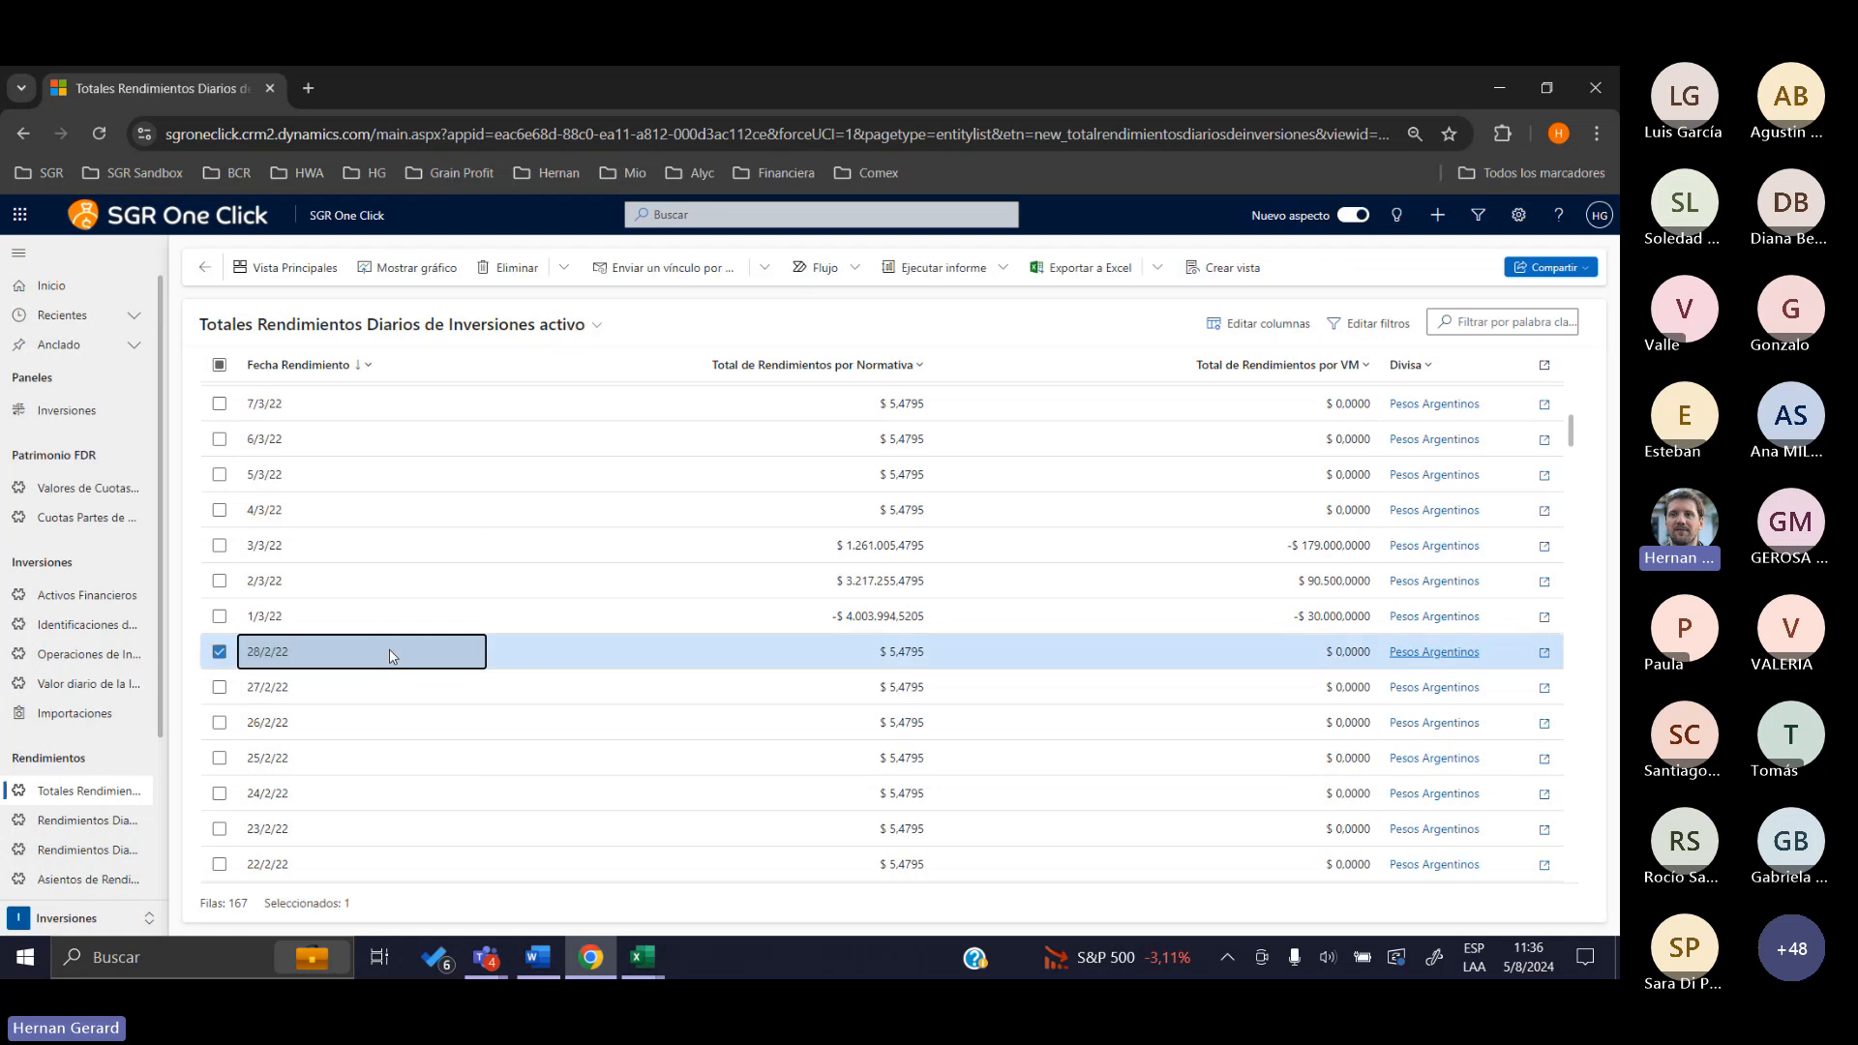
Show the 28/2/22 record's daily returns by asset and open the Bono Rep. Arg. U$S Step Up V.09/07/41 entry under normativa
{"action": "left_click", "coordinate": [363, 381]}
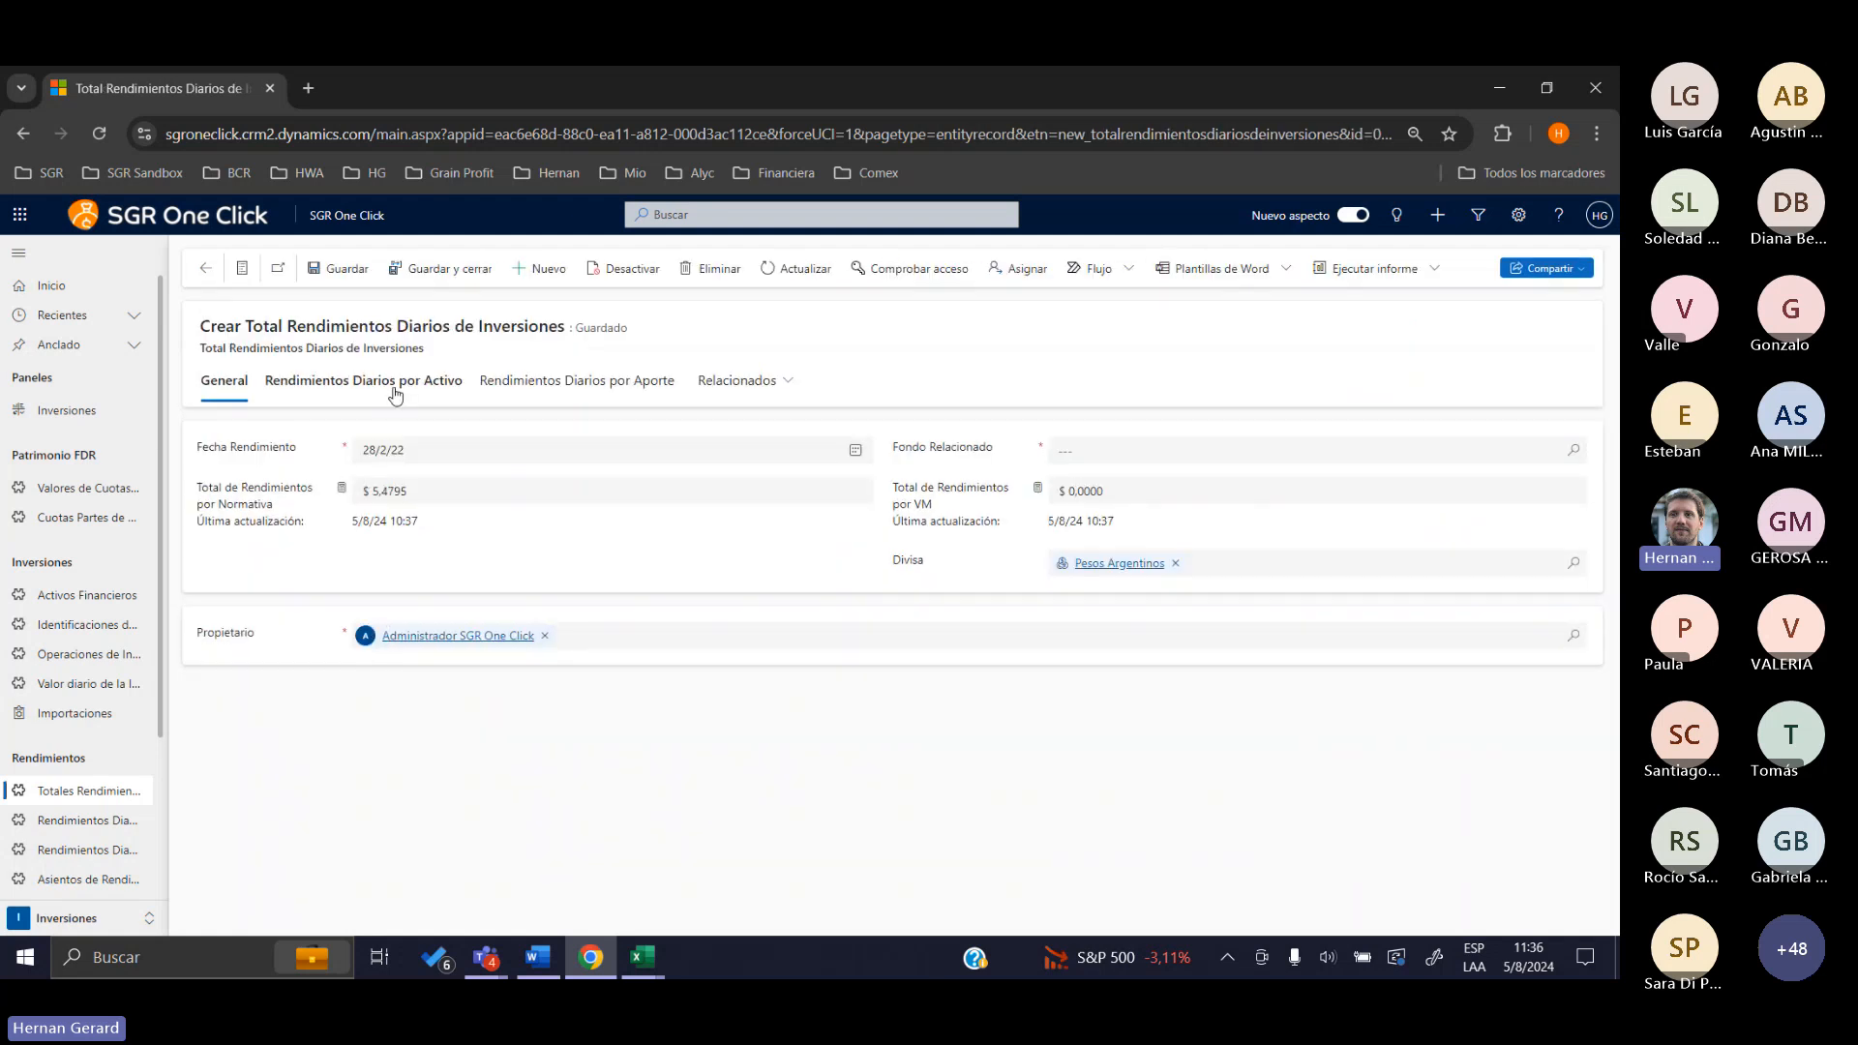
{"action": "left_click", "coordinate": [217, 387]}
{"action": "left_click", "coordinate": [308, 387]}
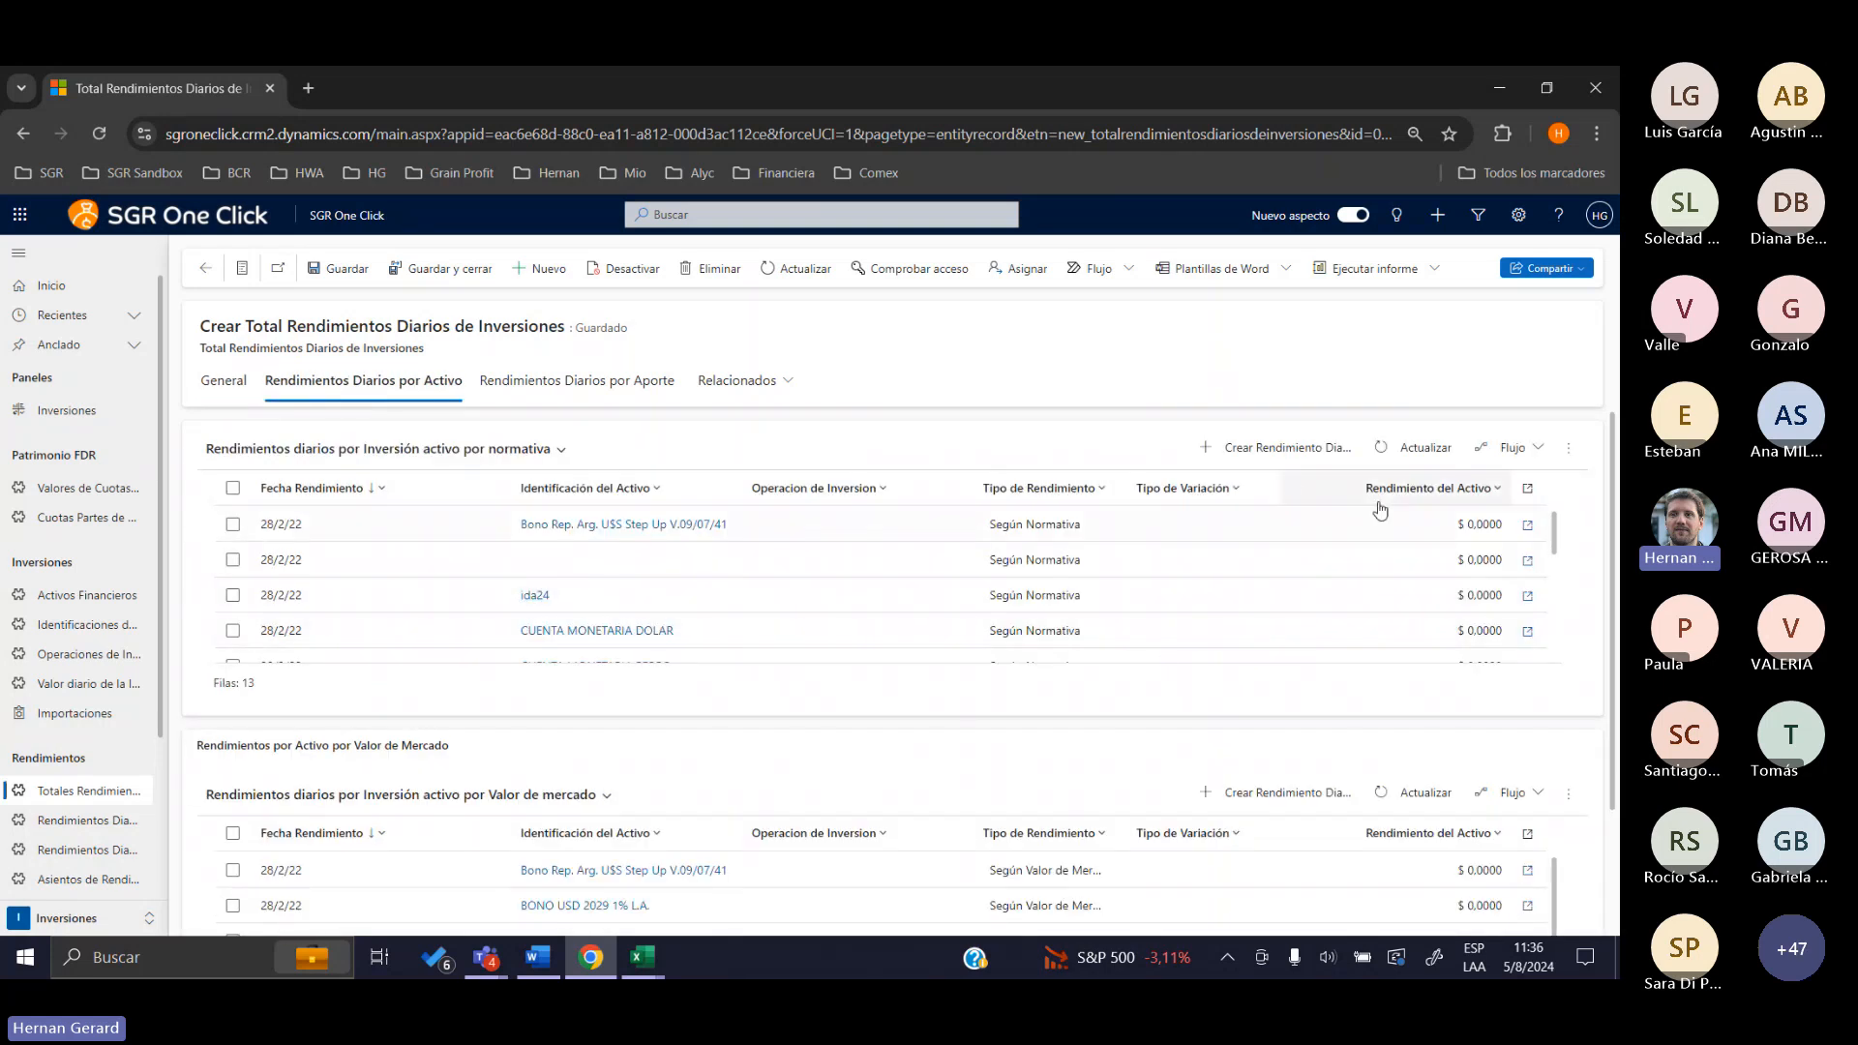
{"action": "left_click", "coordinate": [1263, 533]}
{"action": "double_click", "coordinate": [1263, 533]}
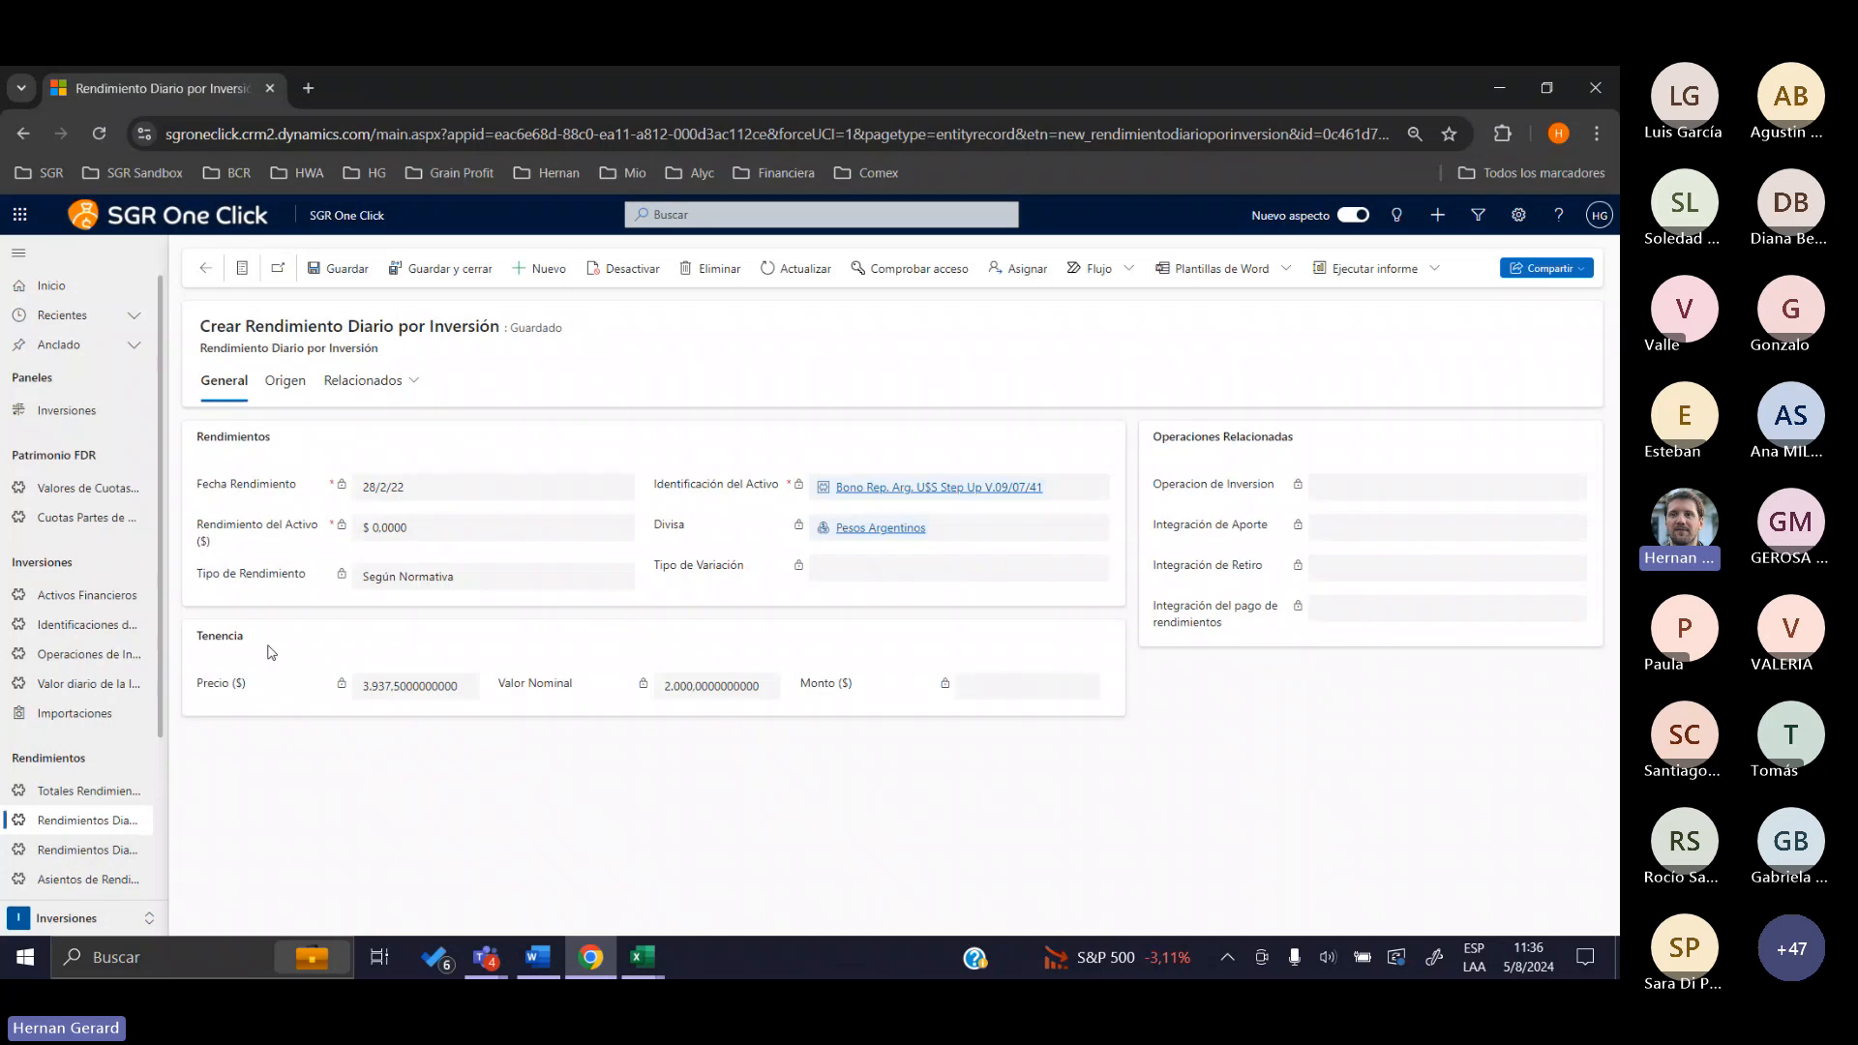
Return to the 28/2/22 daily total, list its returns by contribution, and examine the BAIRES SA entry's Rendimiento Diario por Aporte (VM)
{"action": "left_click_drag", "start_coordinate": [271, 645], "coordinate": [197, 644]}
{"action": "left_click", "coordinate": [207, 268]}
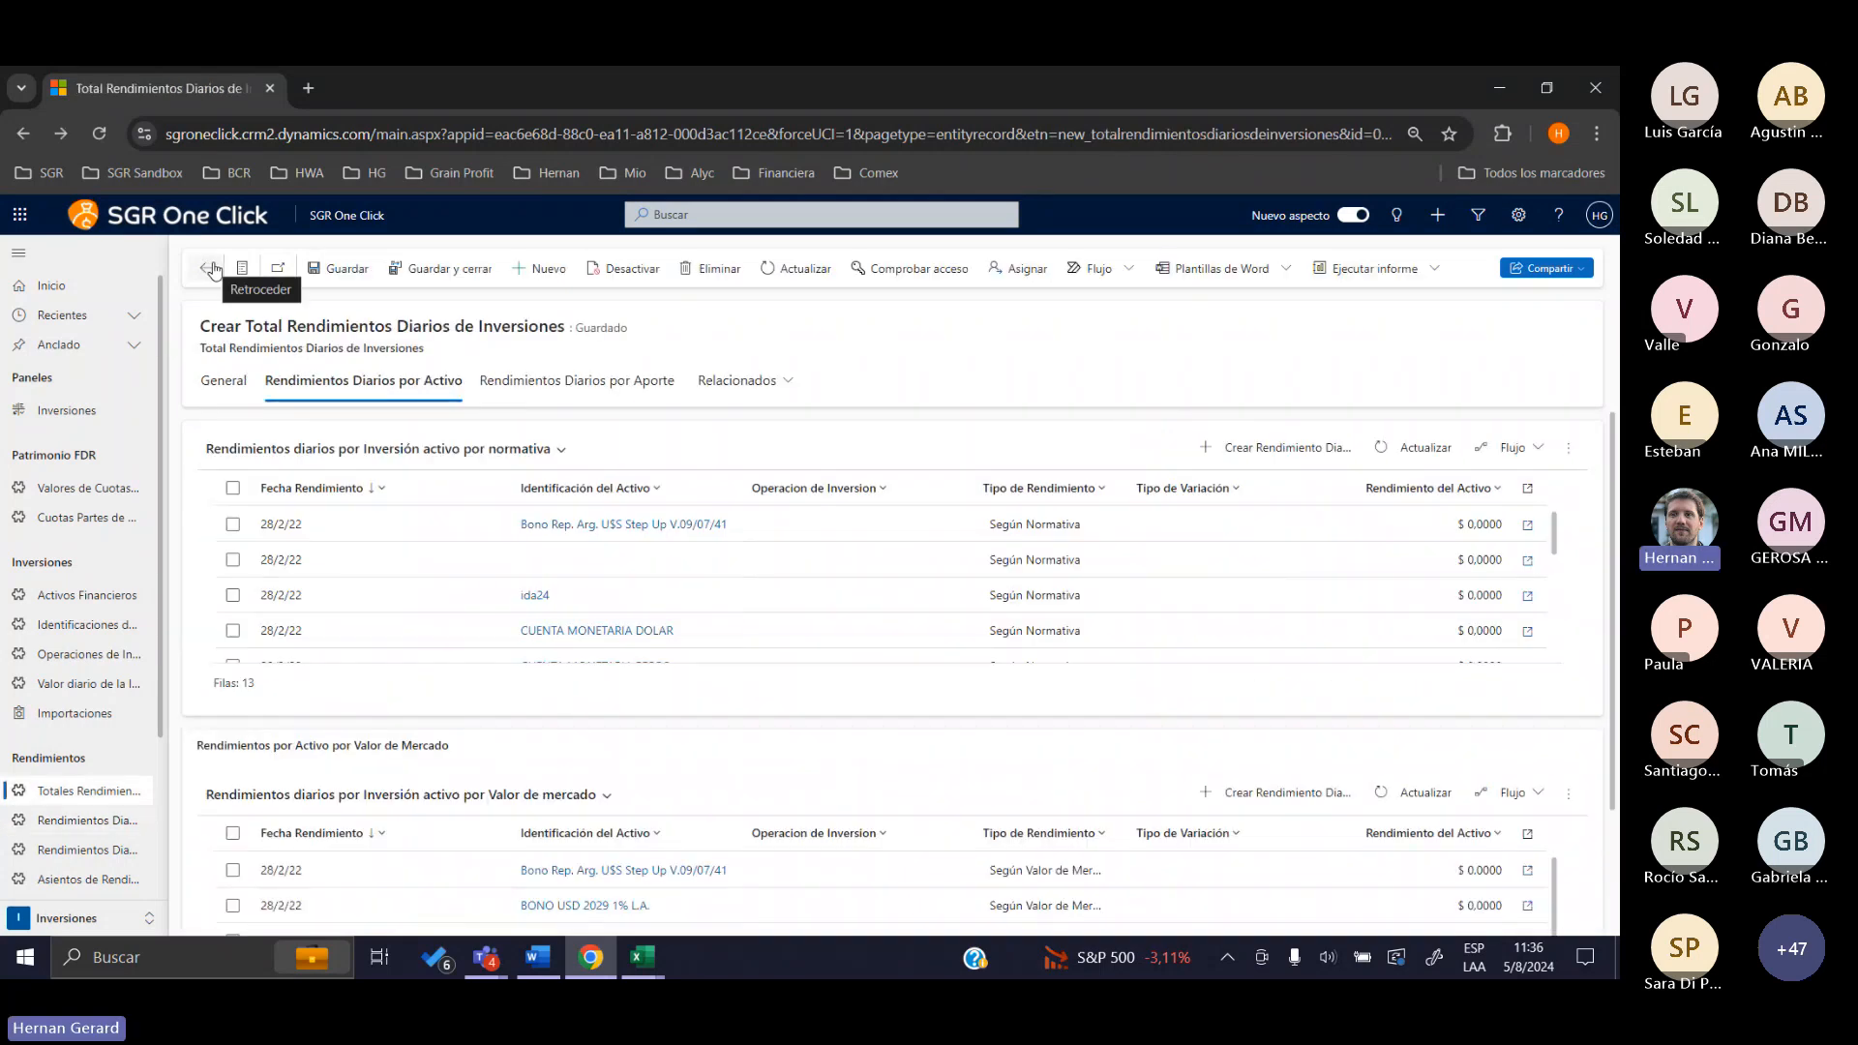
{"action": "left_click", "coordinate": [498, 388]}
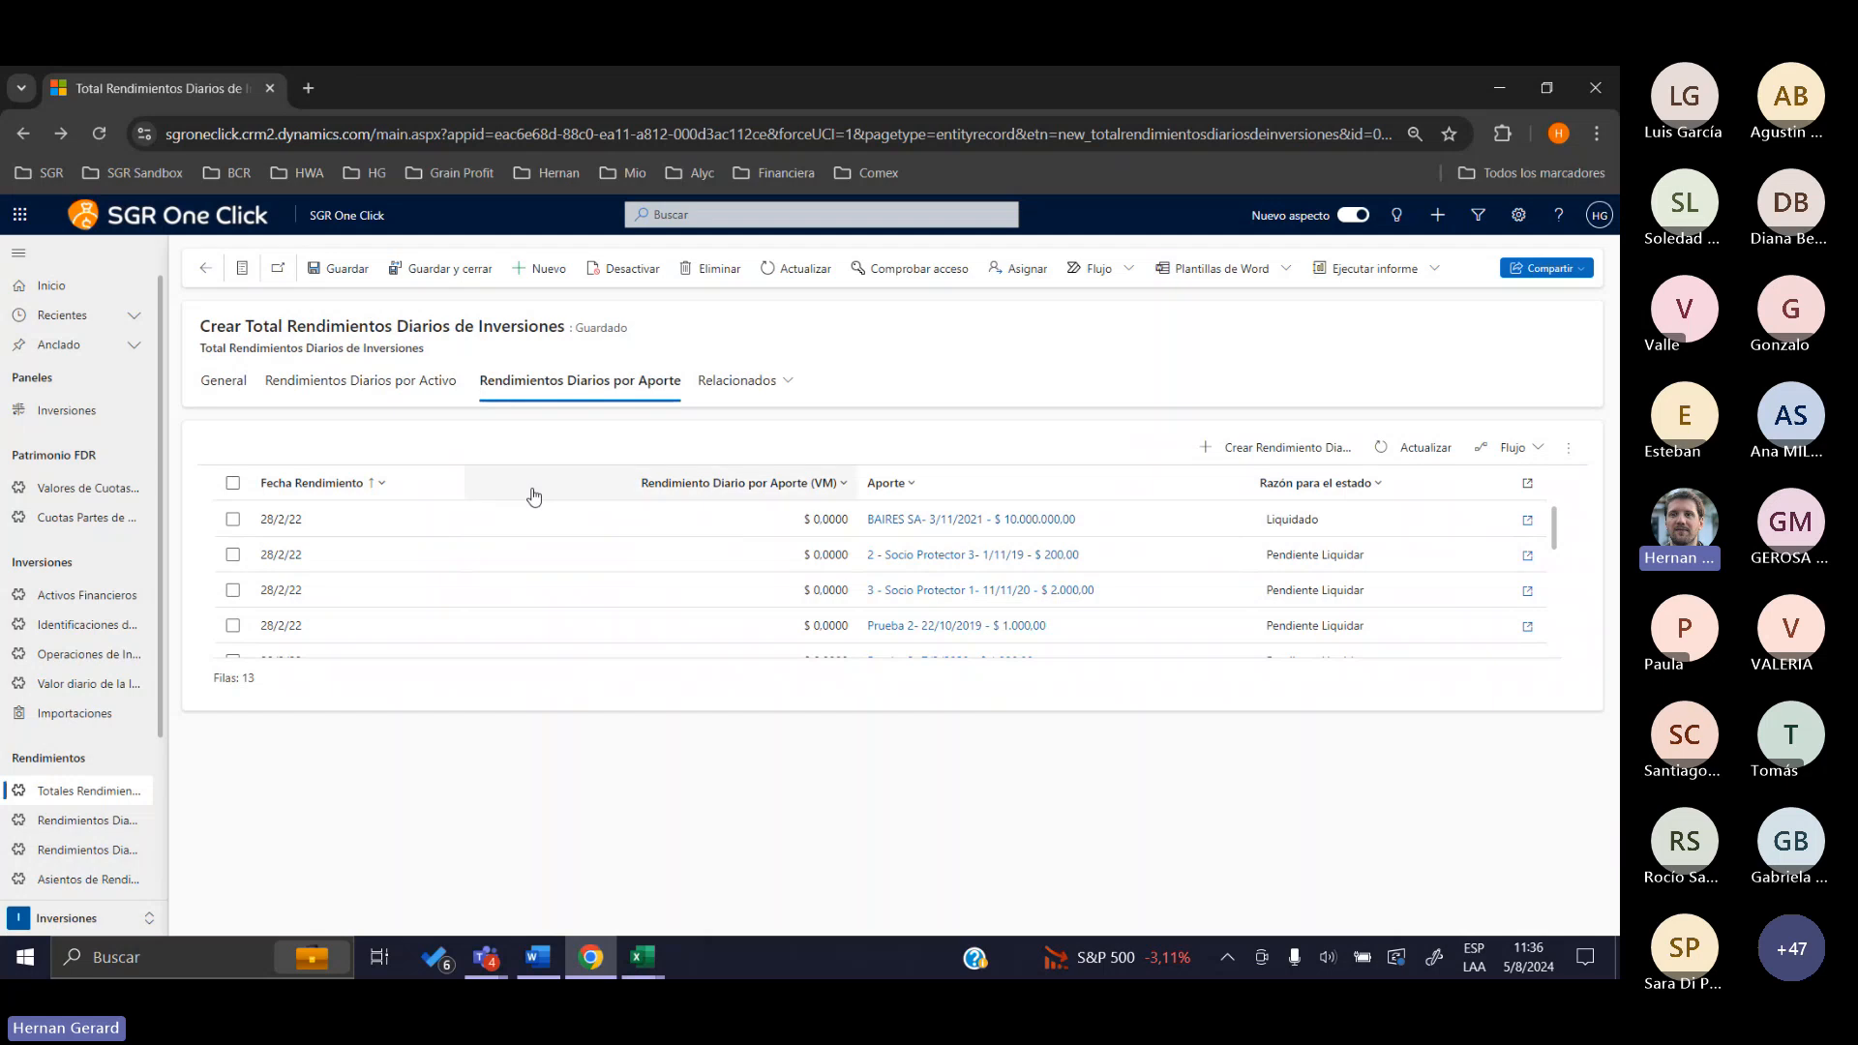
{"action": "double_click", "coordinate": [543, 538]}
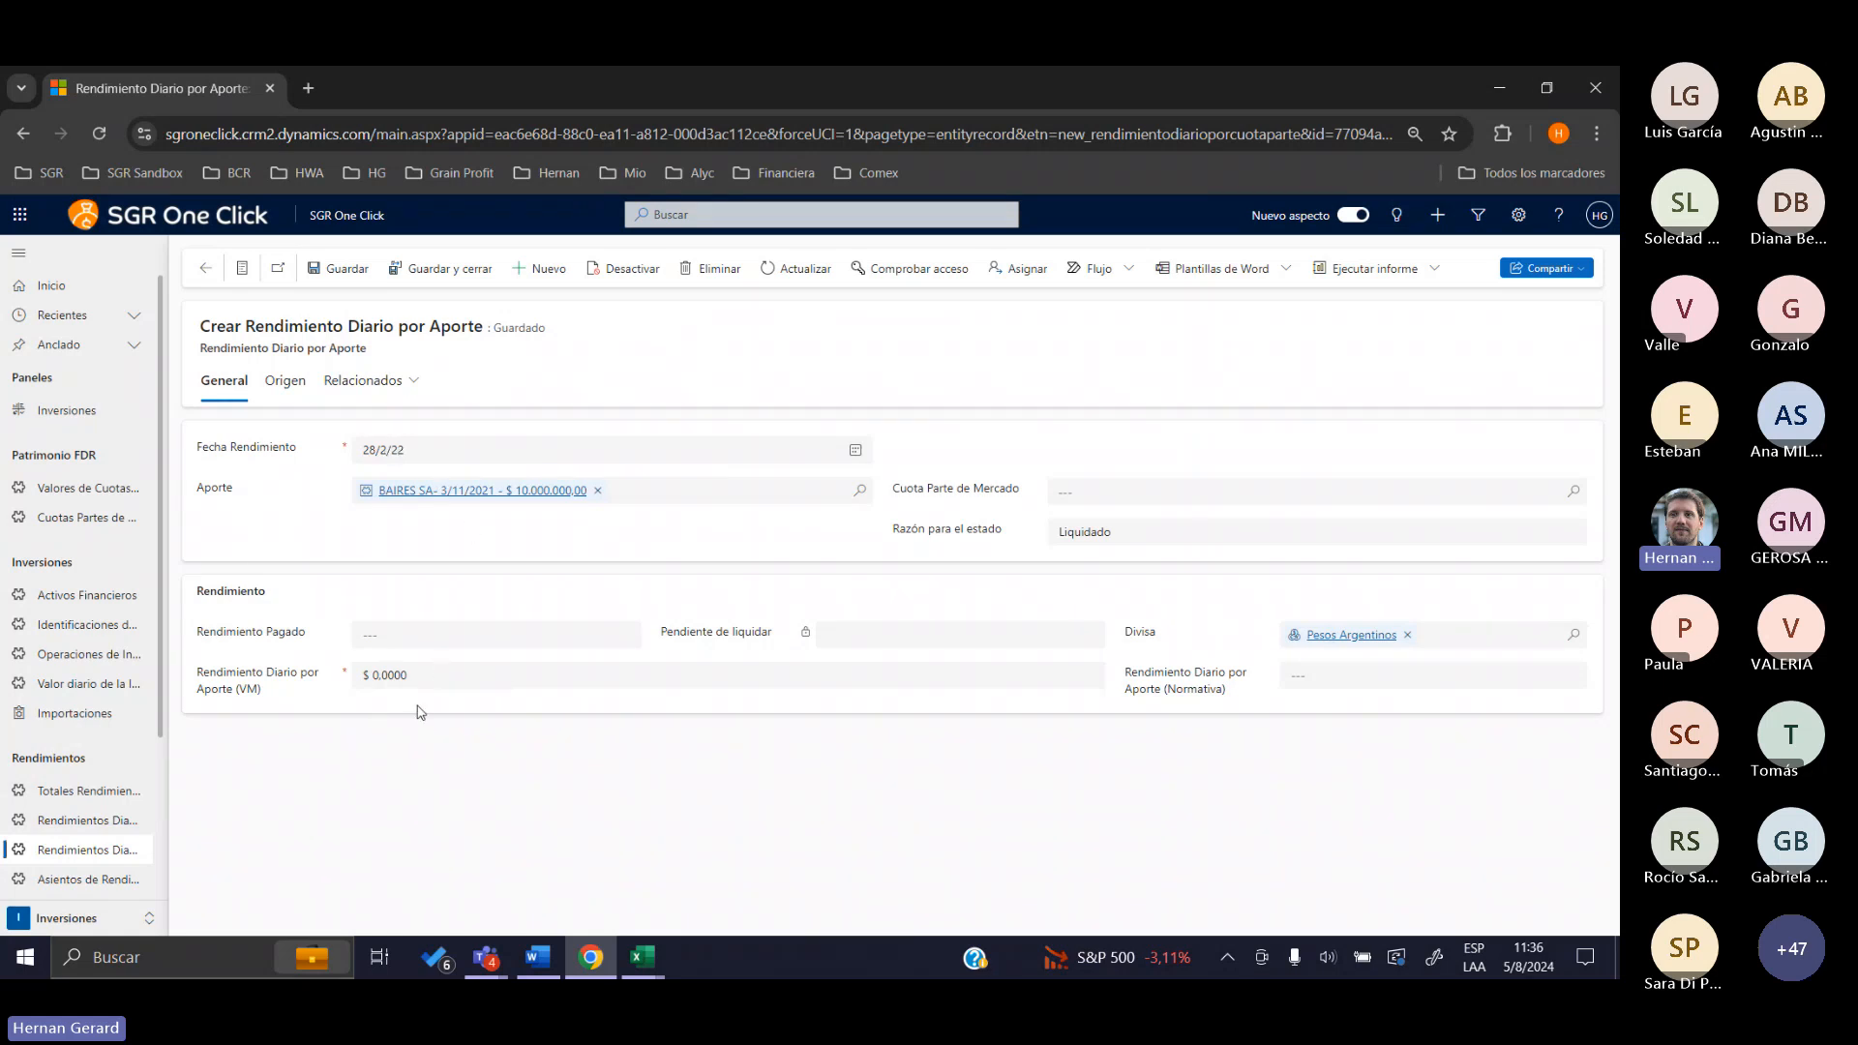
{"action": "left_click", "coordinate": [334, 679]}
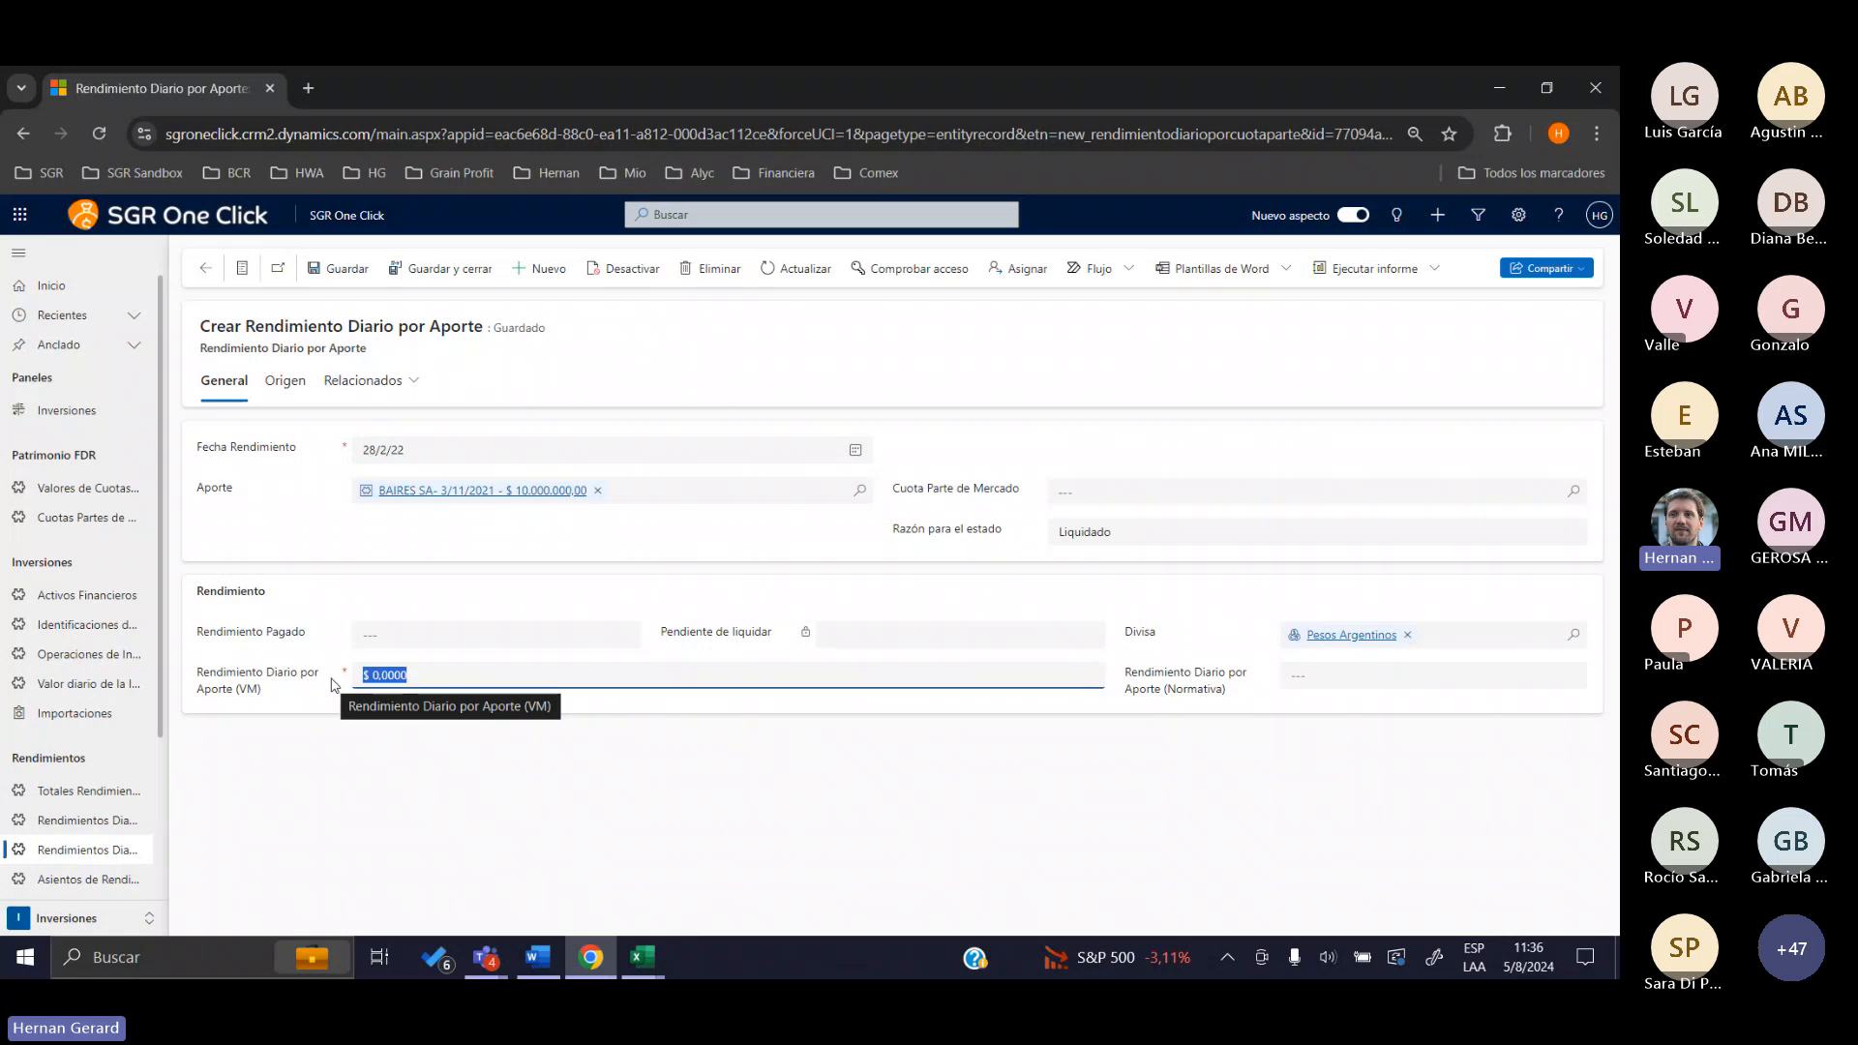
Return to the 28/2/22 daily total, examine its Total de Rendimientos por Normativa, and show its returns by contribution again
{"action": "left_click", "coordinate": [205, 268]}
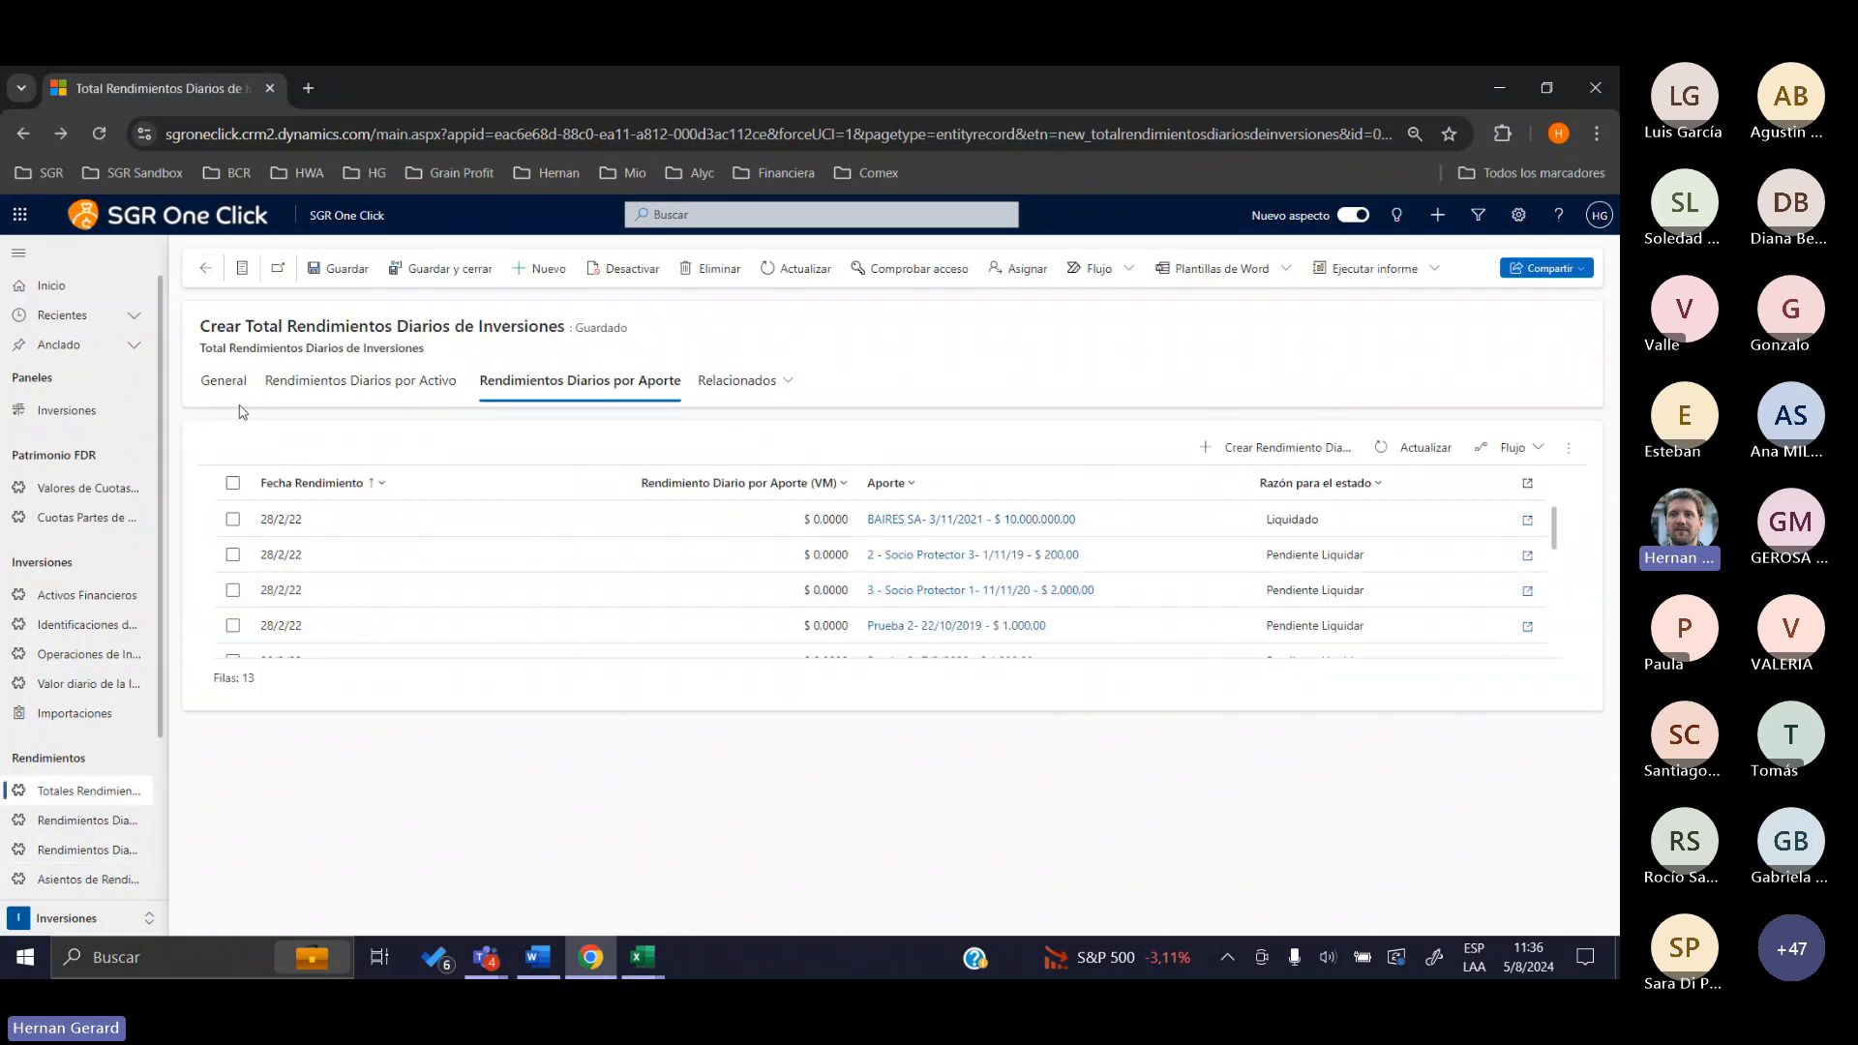
{"action": "left_click", "coordinate": [209, 397]}
{"action": "left_click_drag", "start_coordinate": [410, 491], "coordinate": [356, 492]}
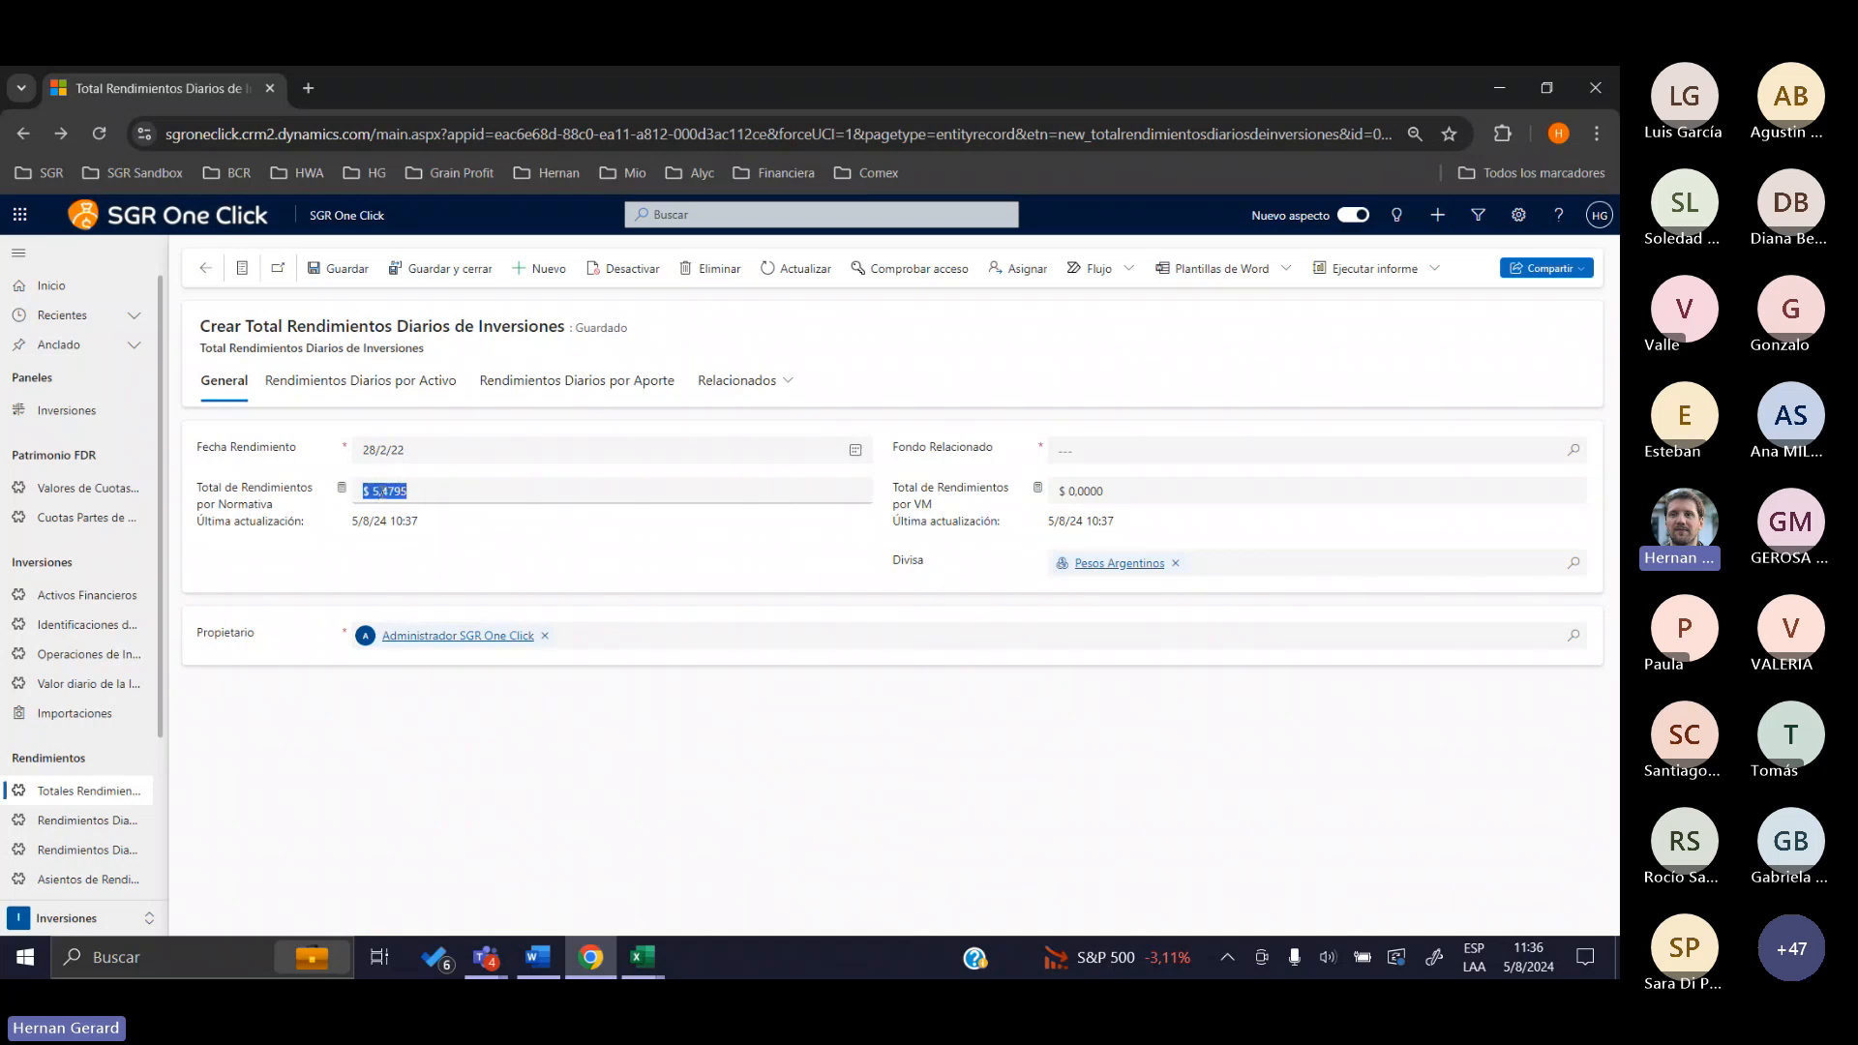
{"action": "left_click", "coordinate": [571, 381]}
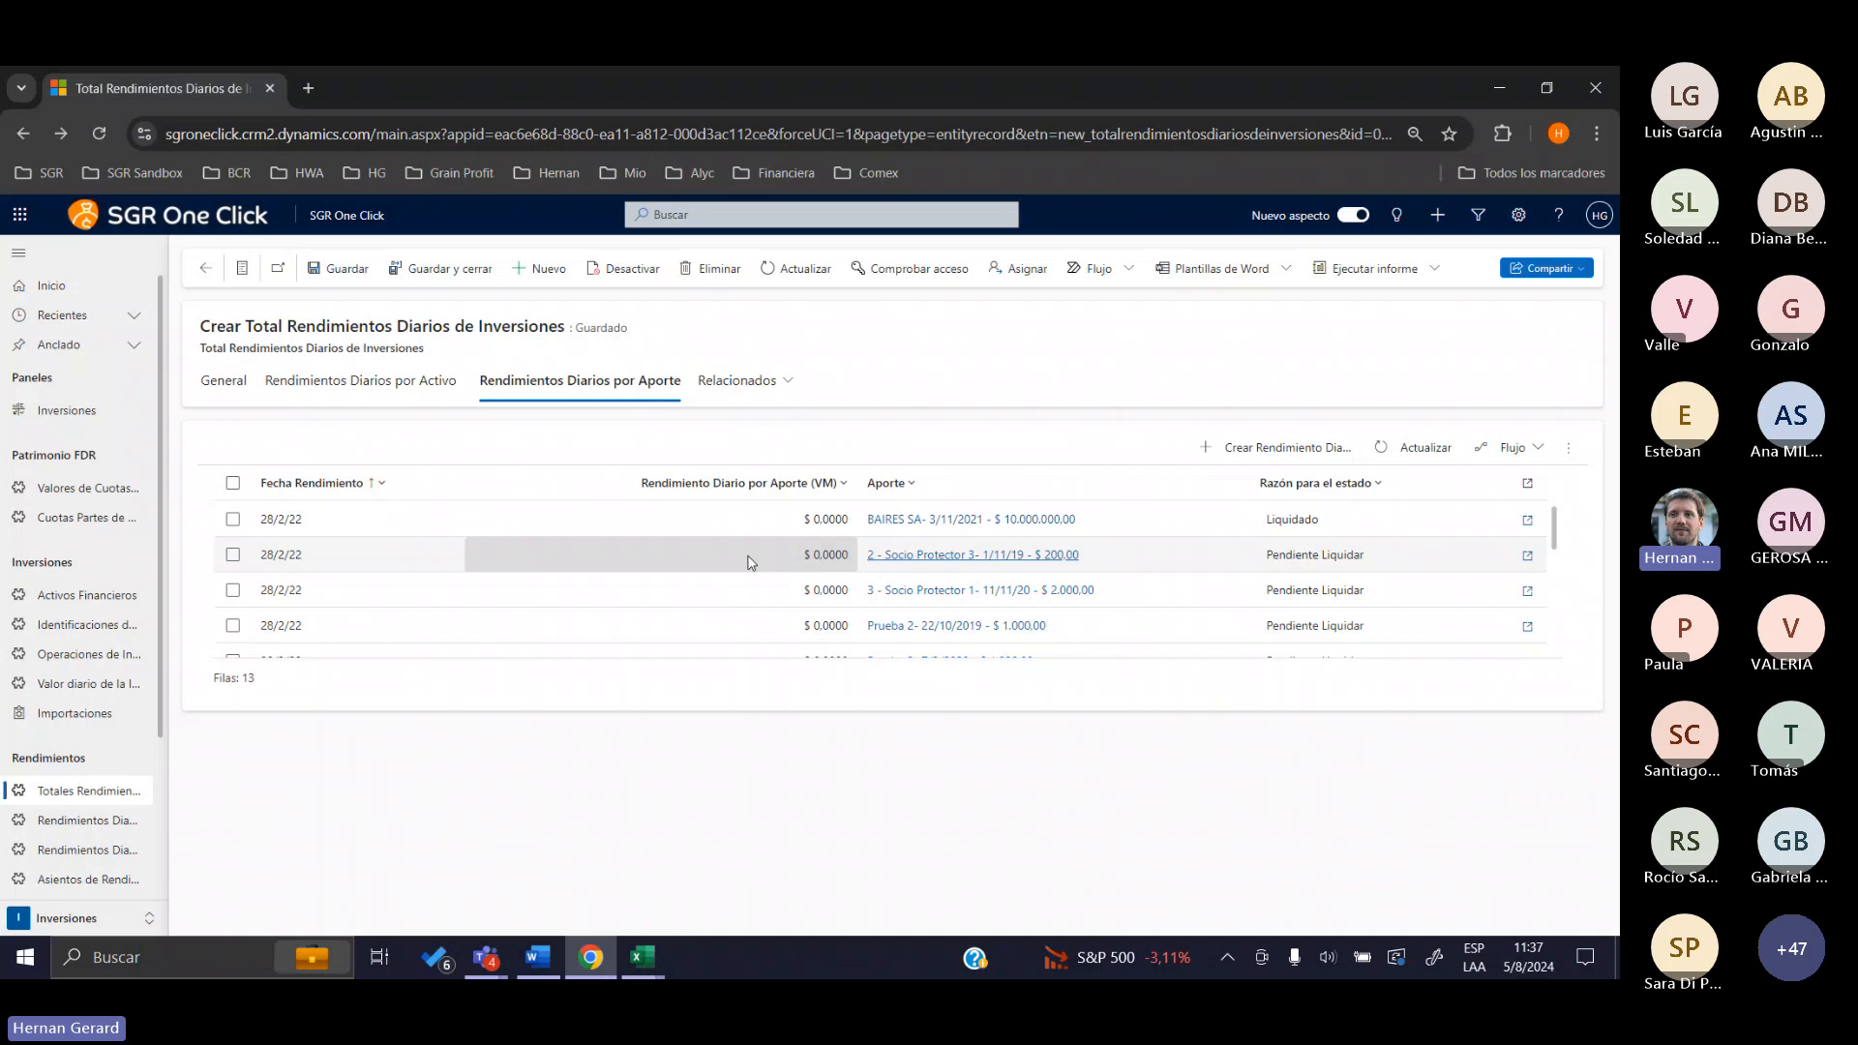
Show the active return payments list and open the Socio Protector 1 payment dated 10/6/22
{"action": "scroll", "coordinate": [94, 712], "scroll_direction": "down", "scroll_amount": 3}
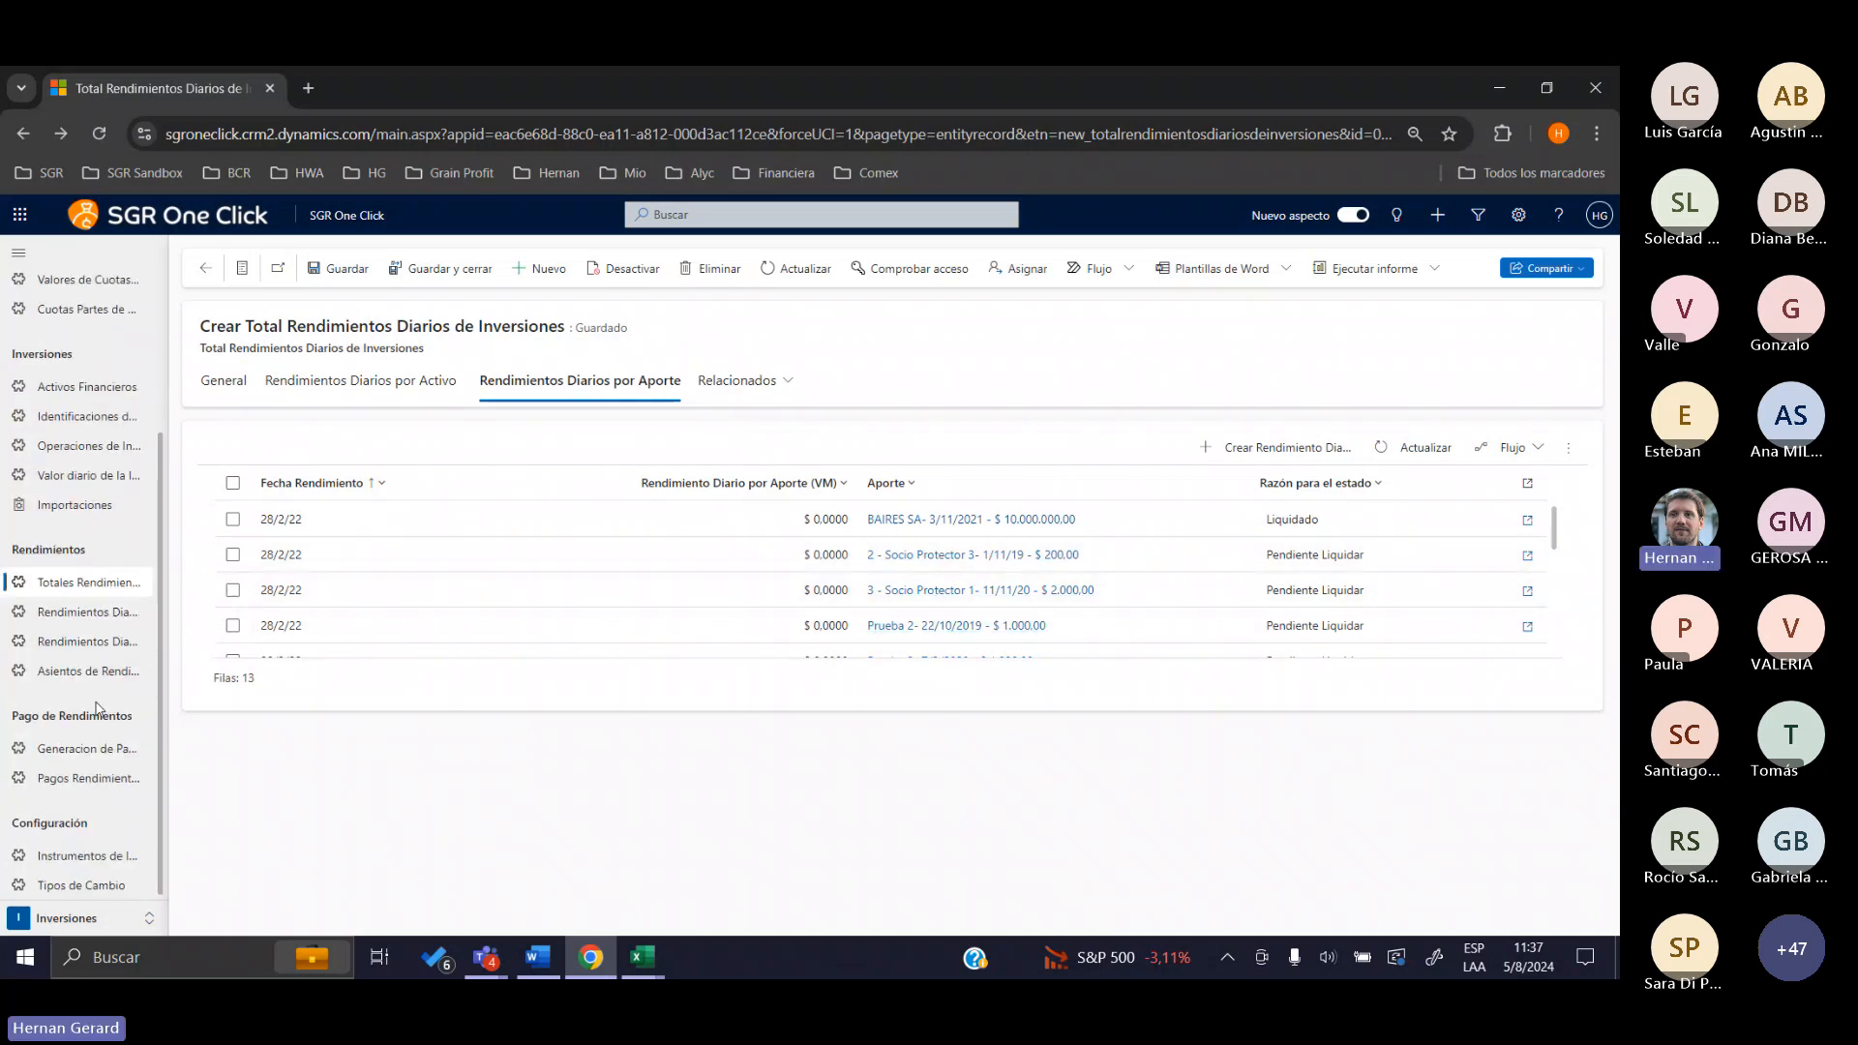
{"action": "left_click", "coordinate": [89, 779]}
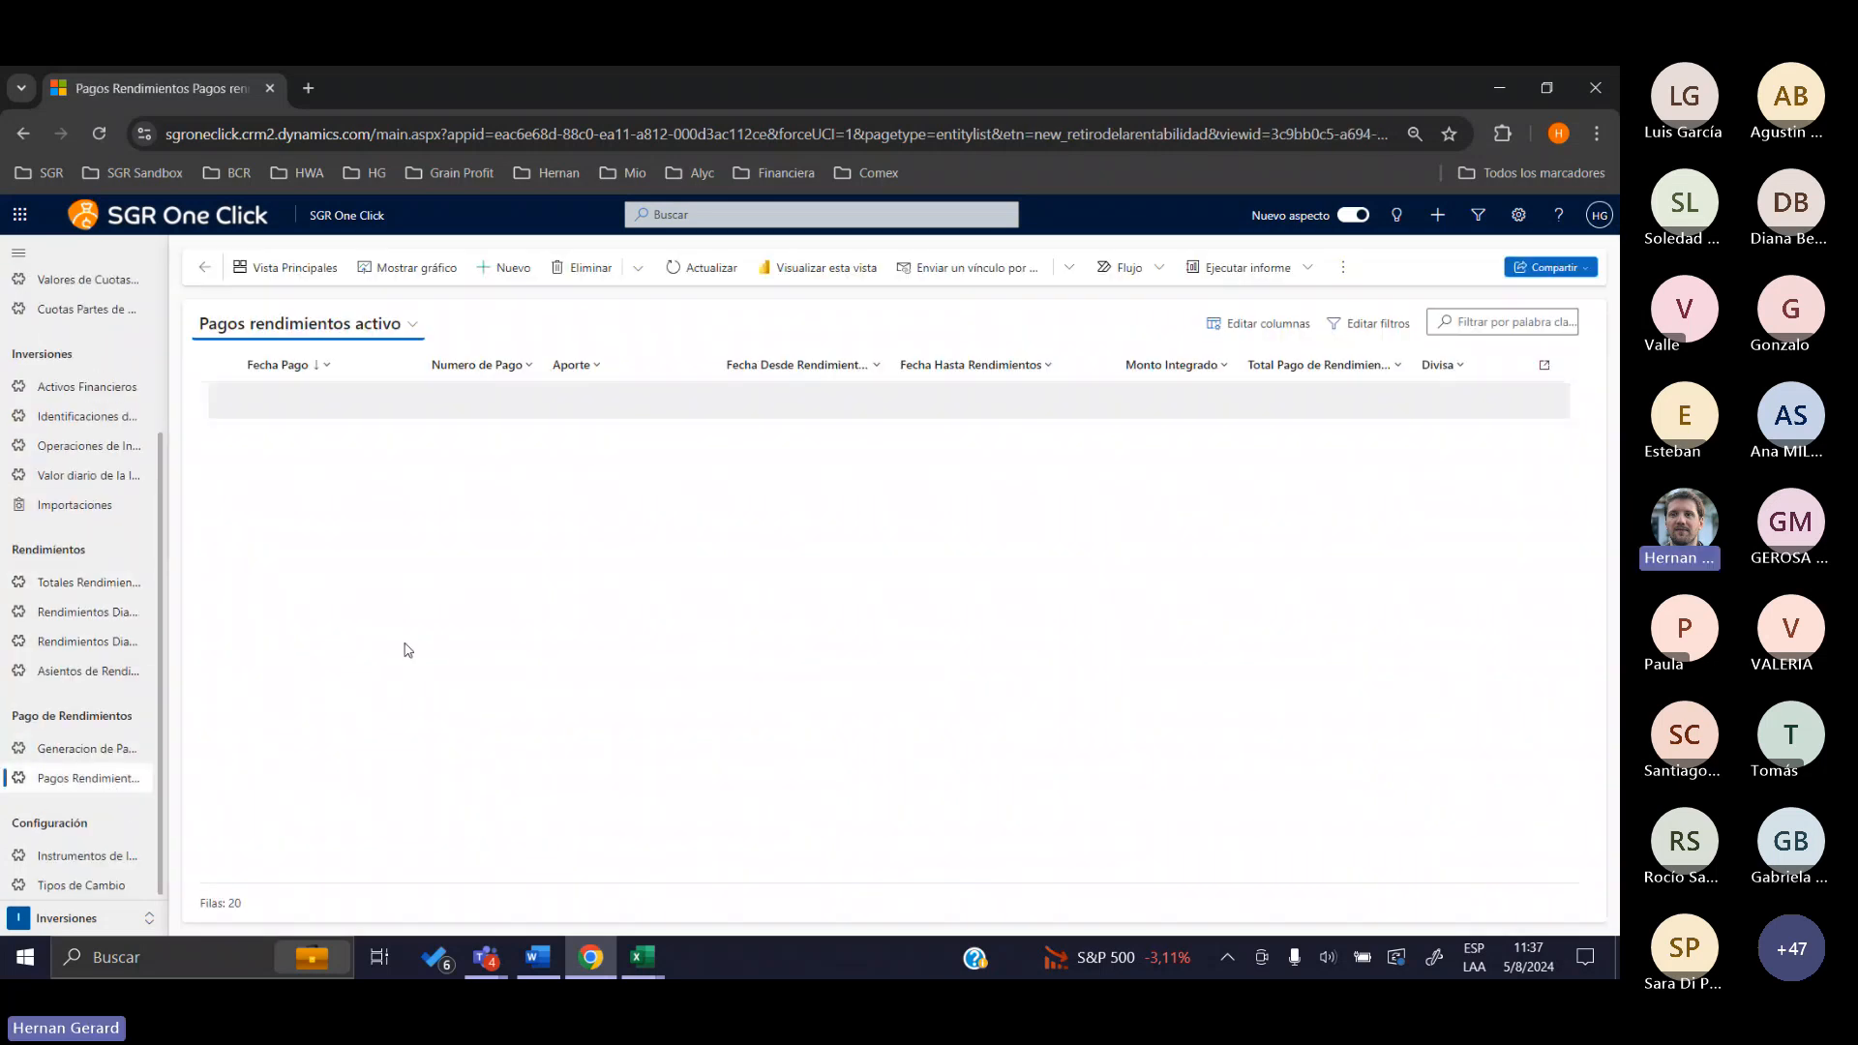
{"action": "double_click", "coordinate": [406, 700]}
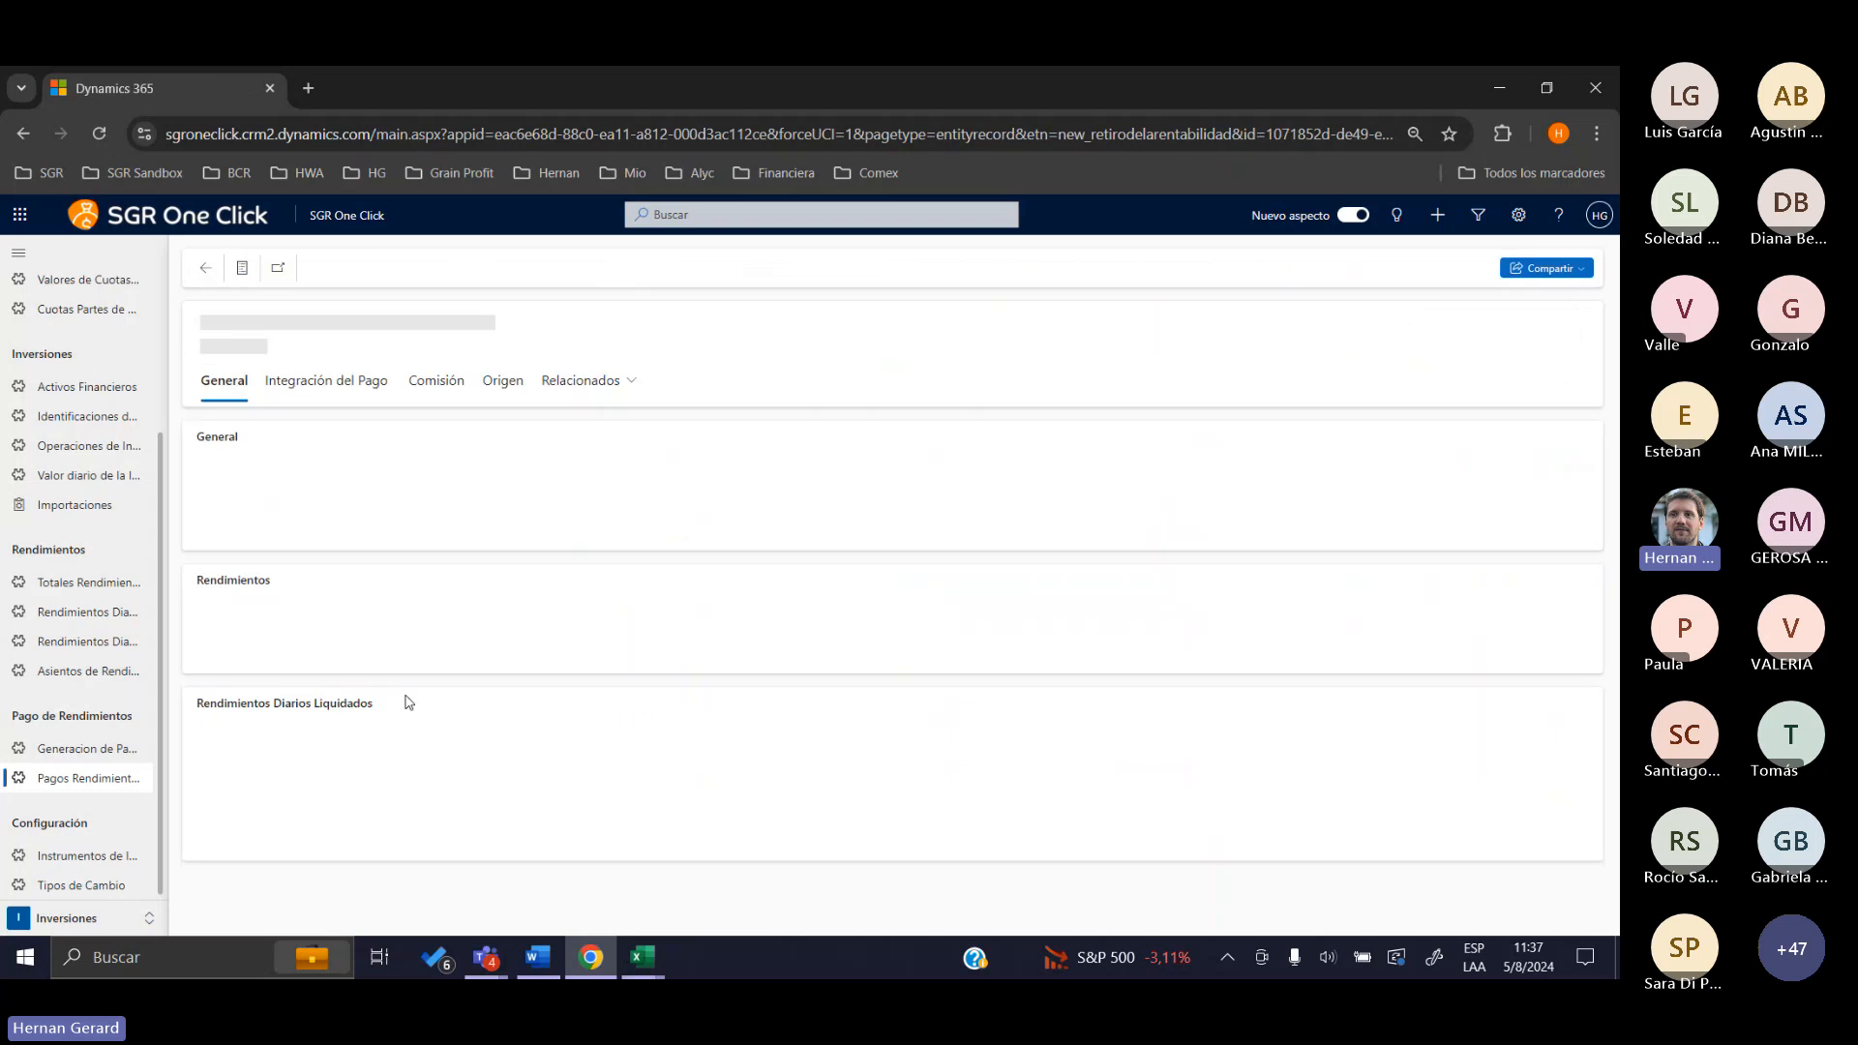
{"action": "left_click", "coordinate": [204, 267]}
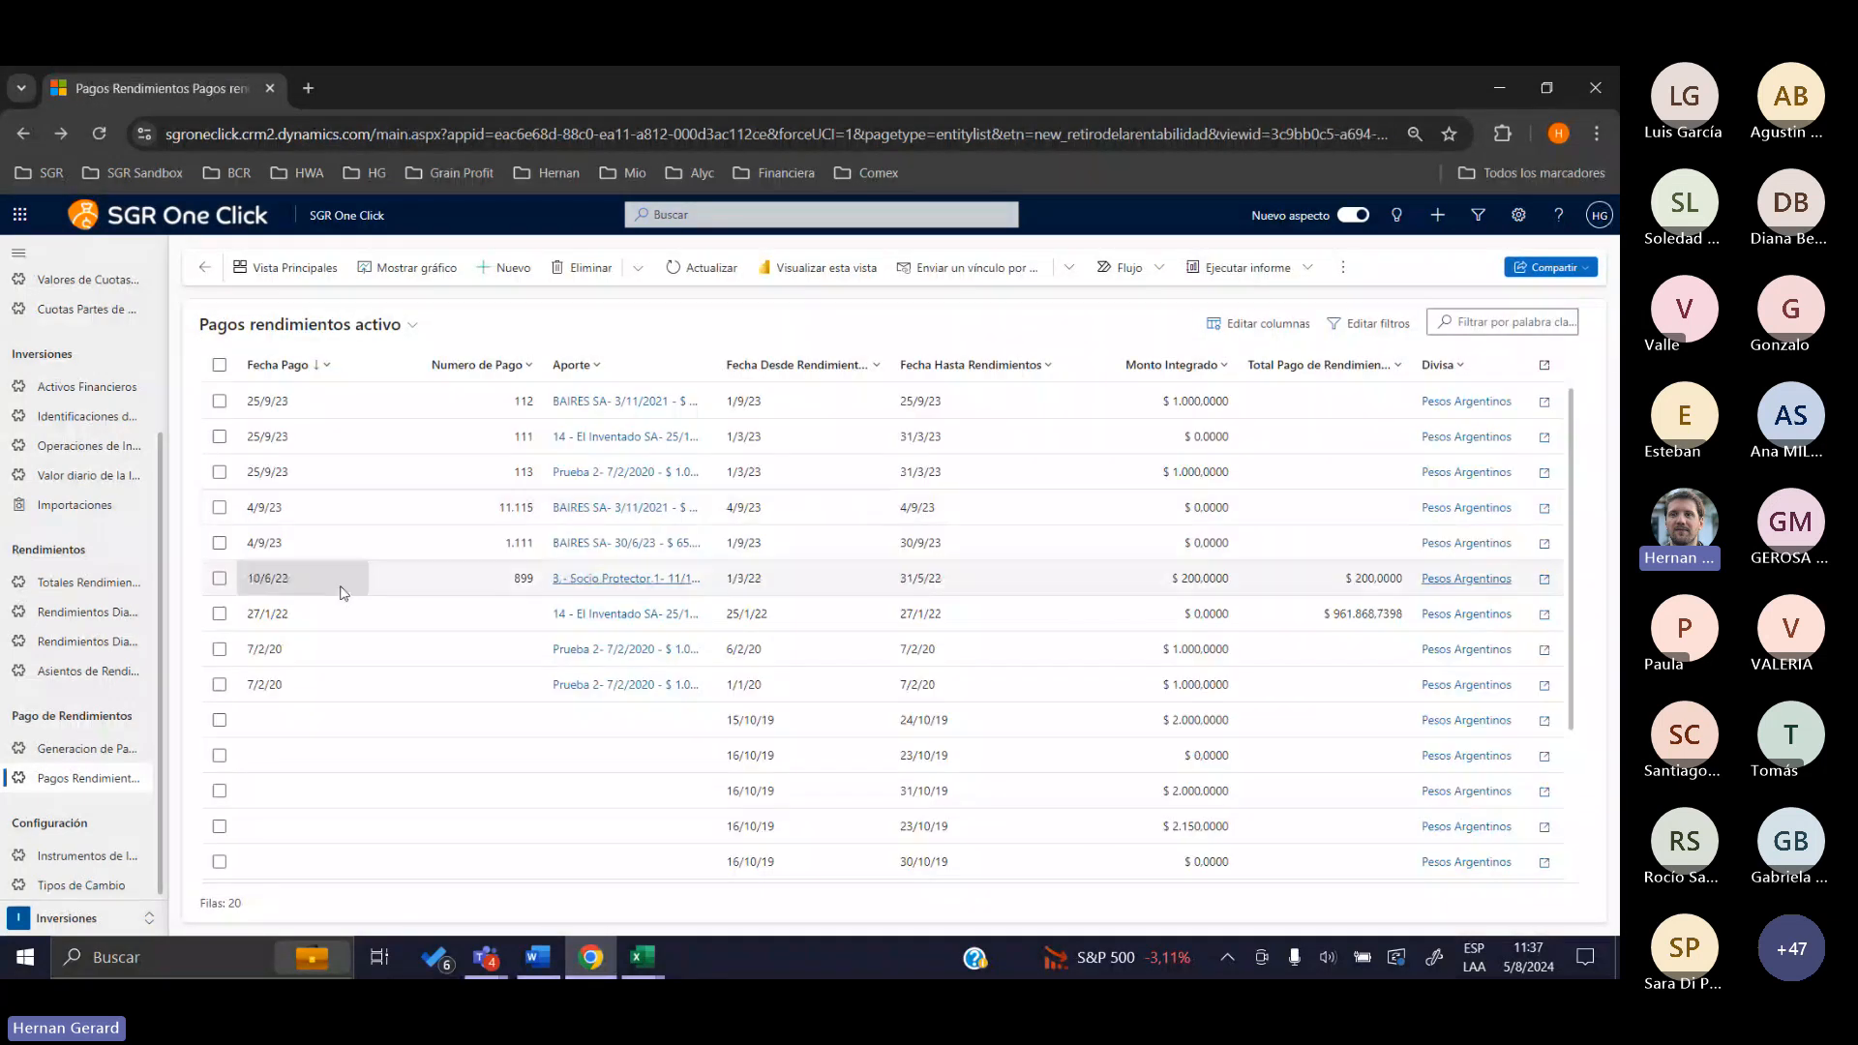
{"action": "double_click", "coordinate": [416, 579]}
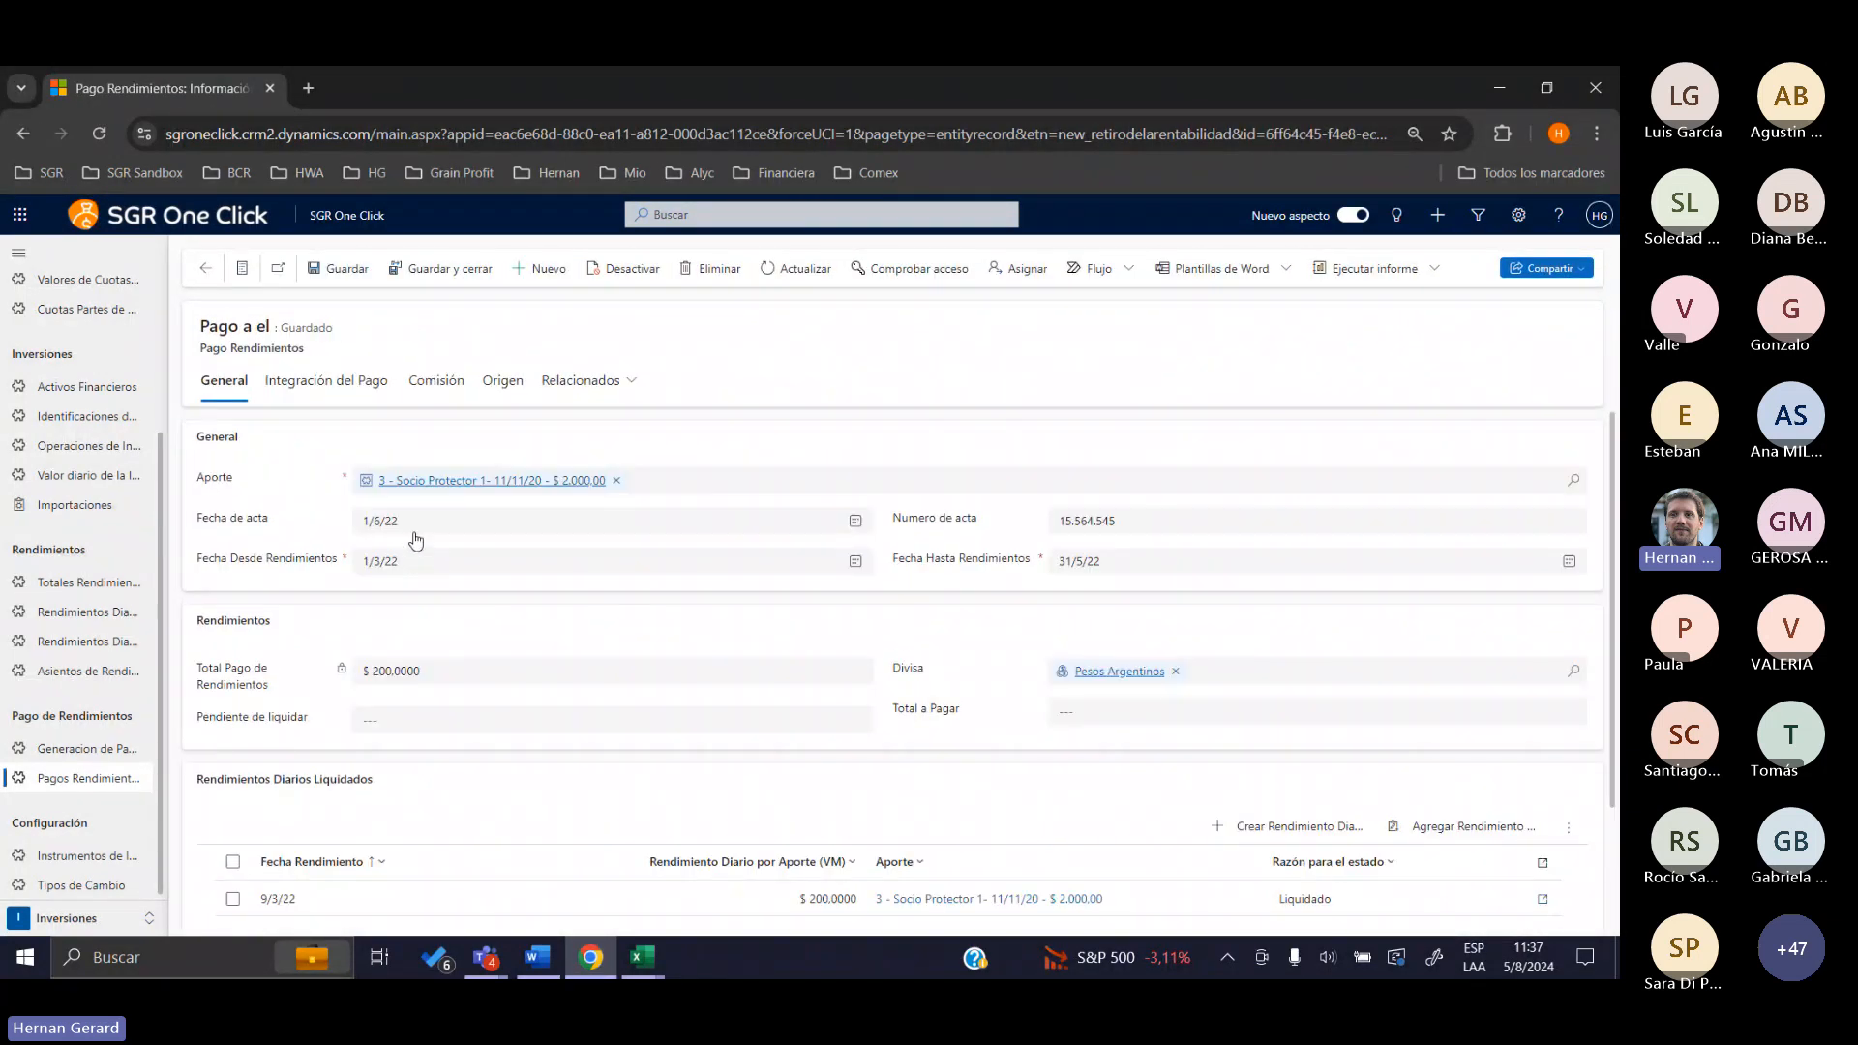
Examine the payment's Fecha de acta, its Fecha Desde and Fecha Hasta Rendimientos, and the Rendimientos Diarios Liquidados section
{"action": "left_click", "coordinate": [419, 530]}
{"action": "triple_click", "coordinate": [259, 558]}
{"action": "left_click", "coordinate": [280, 565]}
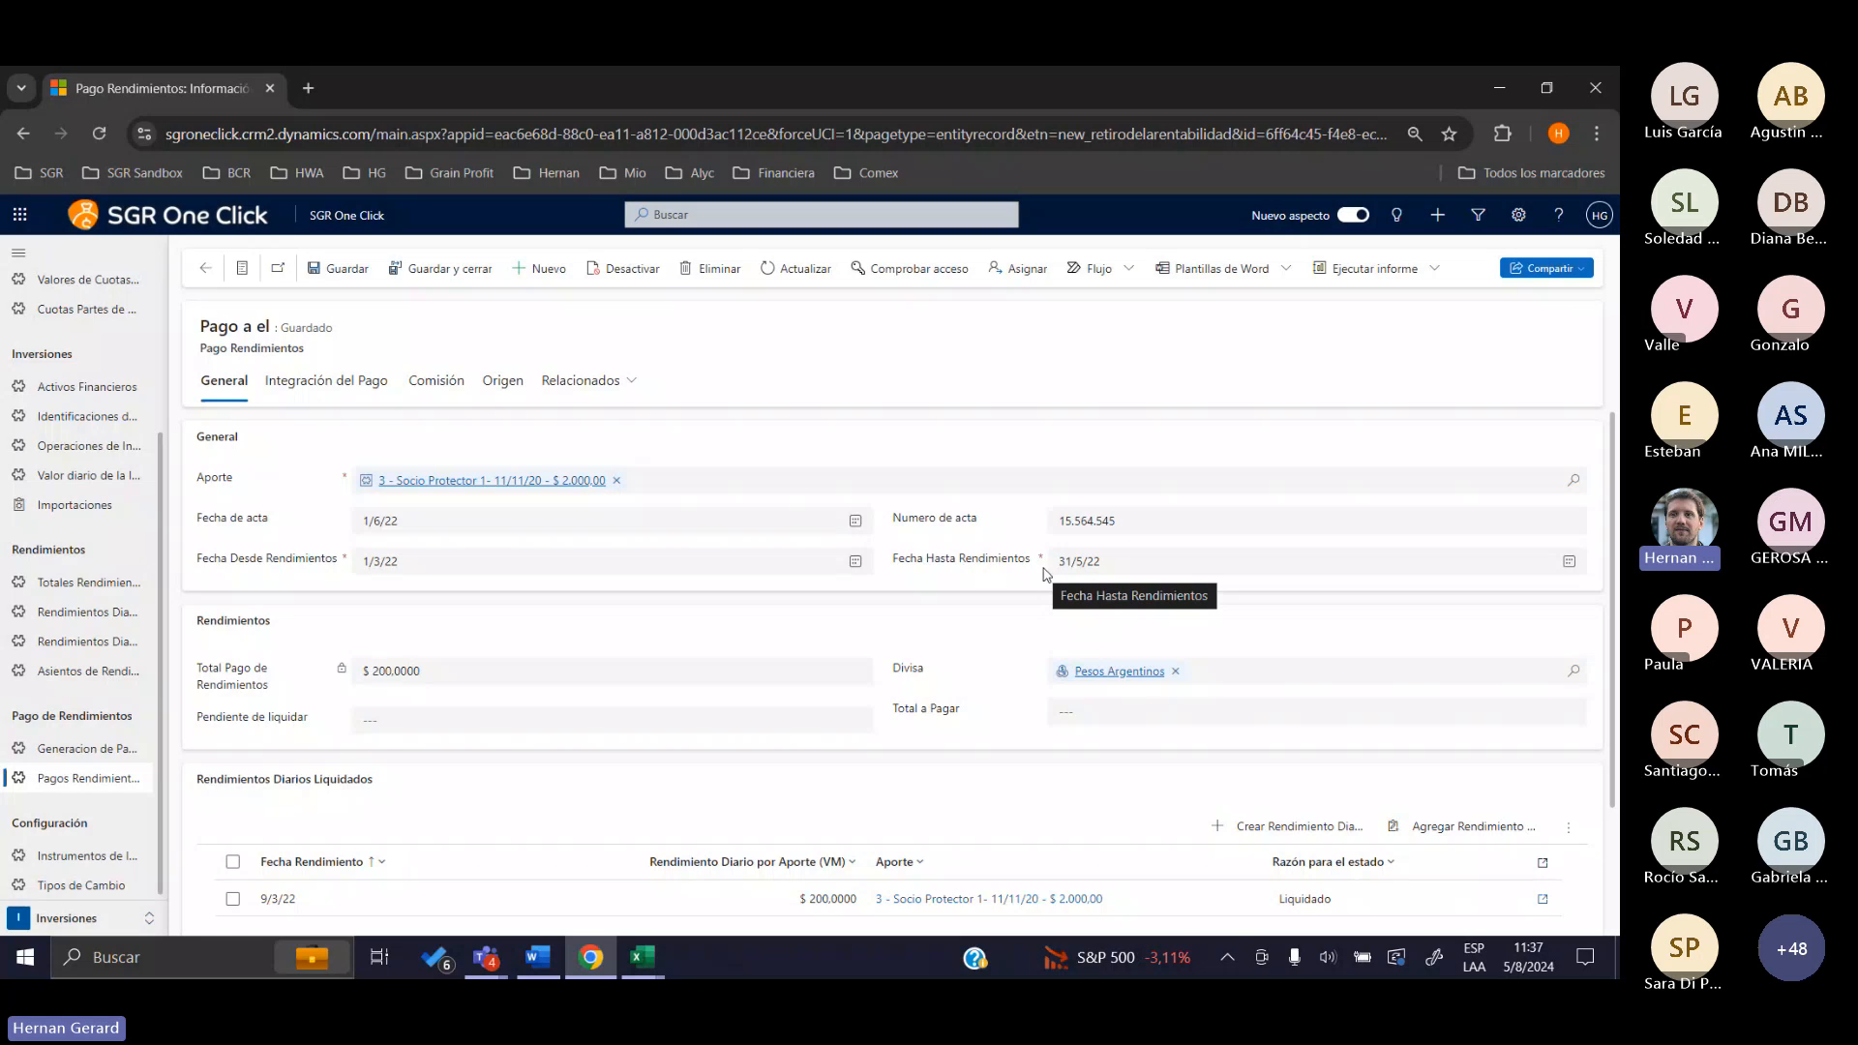
{"action": "scroll", "coordinate": [1046, 575], "scroll_direction": "down", "scroll_amount": 2}
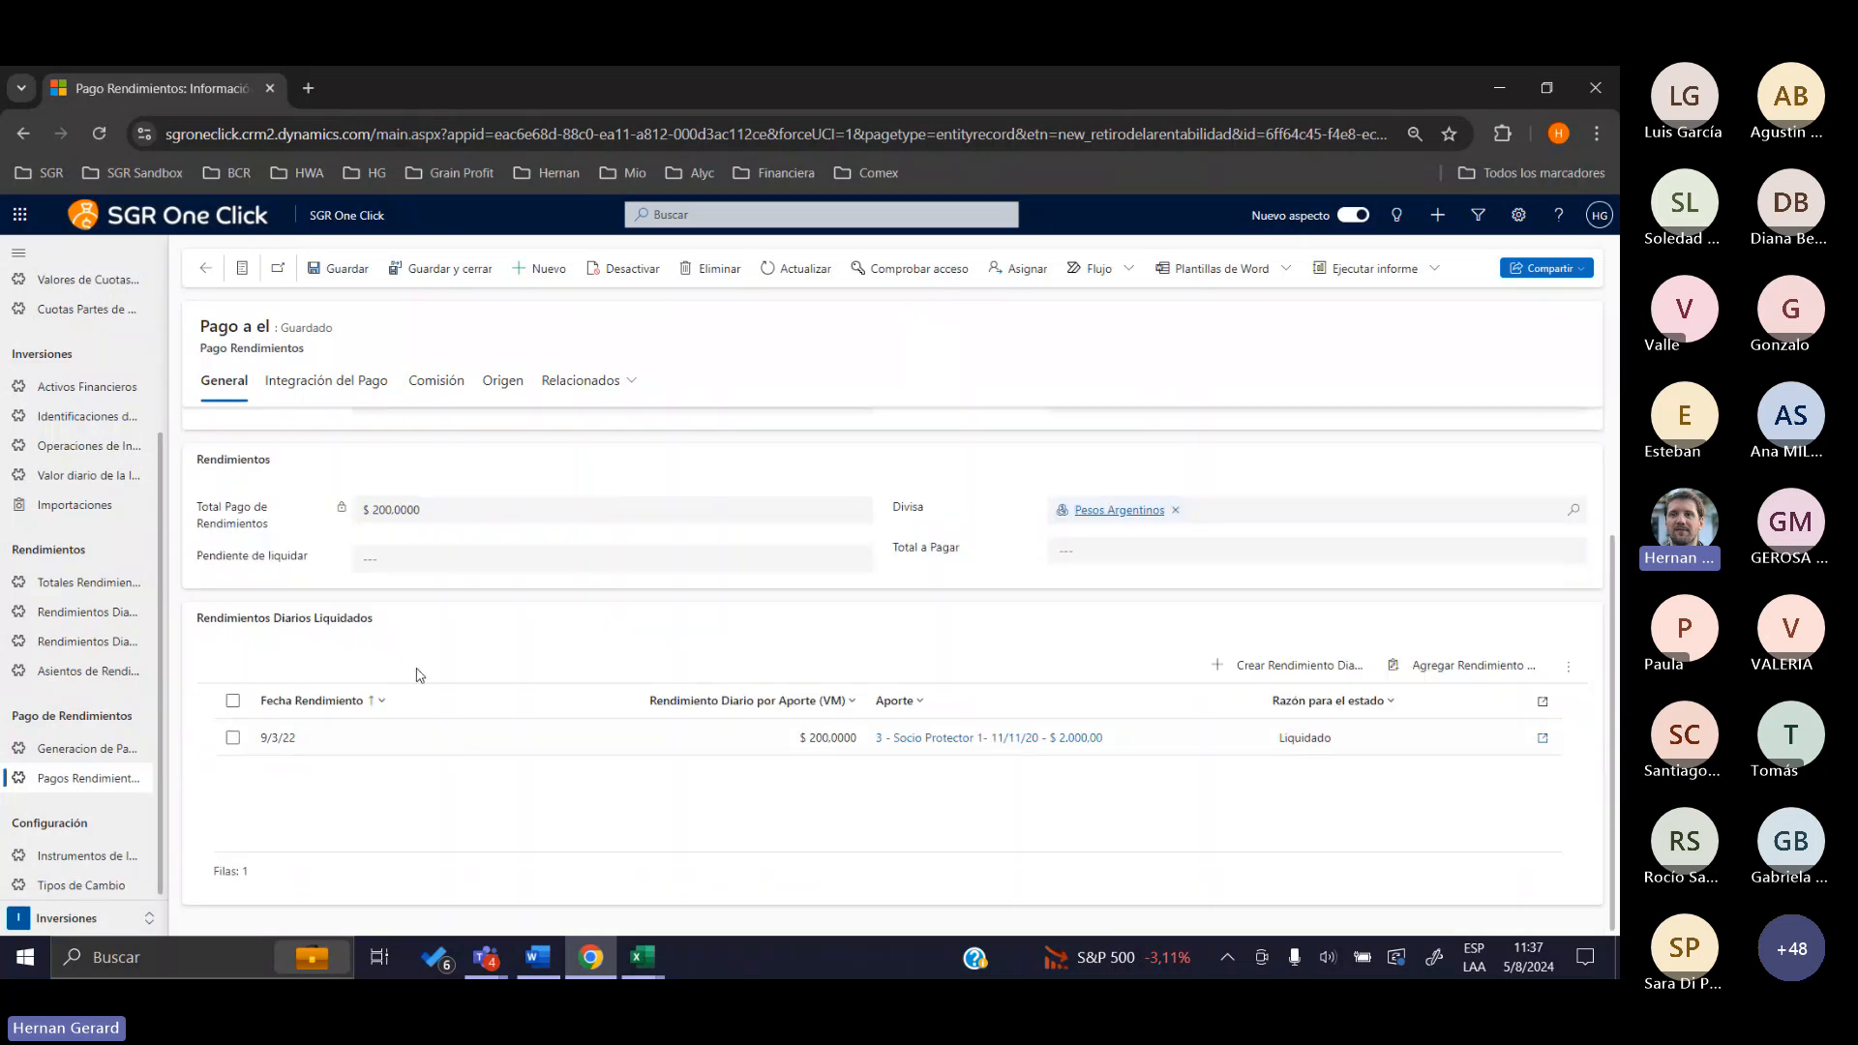
{"action": "left_click_drag", "start_coordinate": [373, 620], "coordinate": [204, 616]}
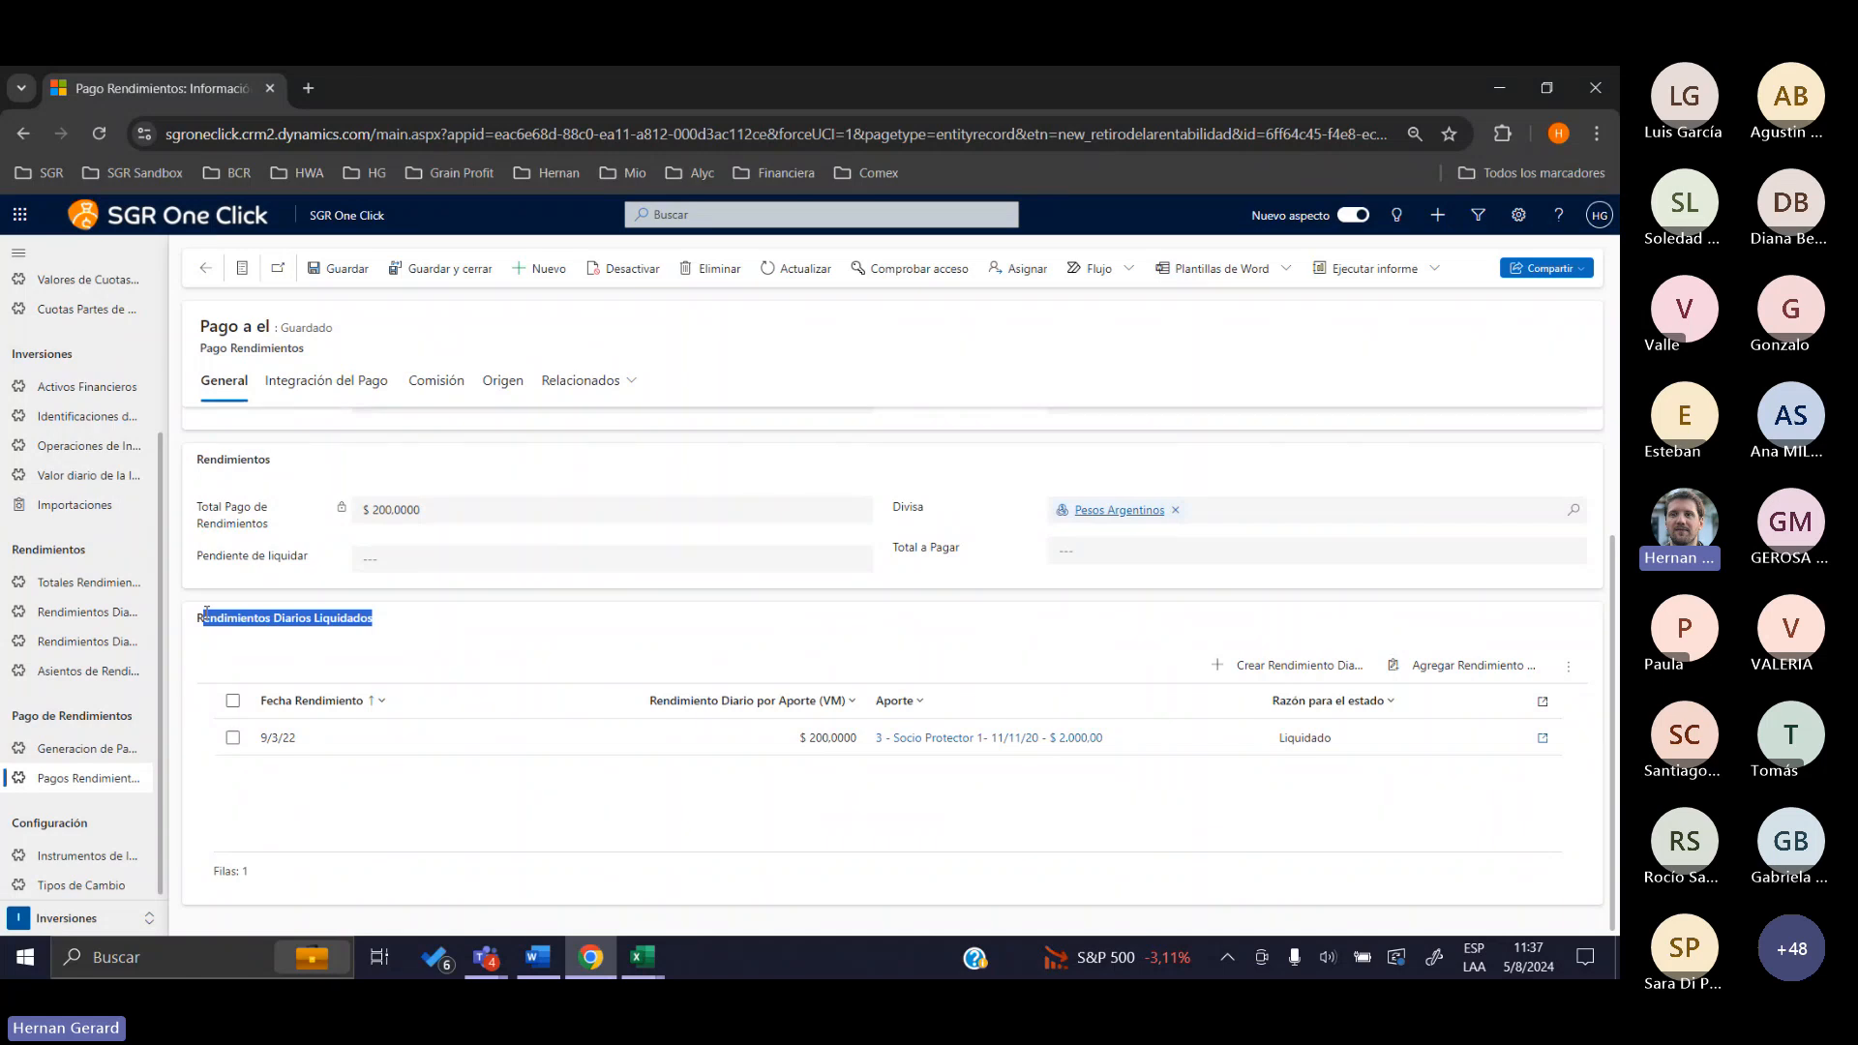
Compare the payment's date range with its settled daily returns and examine the Total Pago de Rendimientos field
{"action": "scroll", "coordinate": [245, 644], "scroll_direction": "up", "scroll_amount": 2}
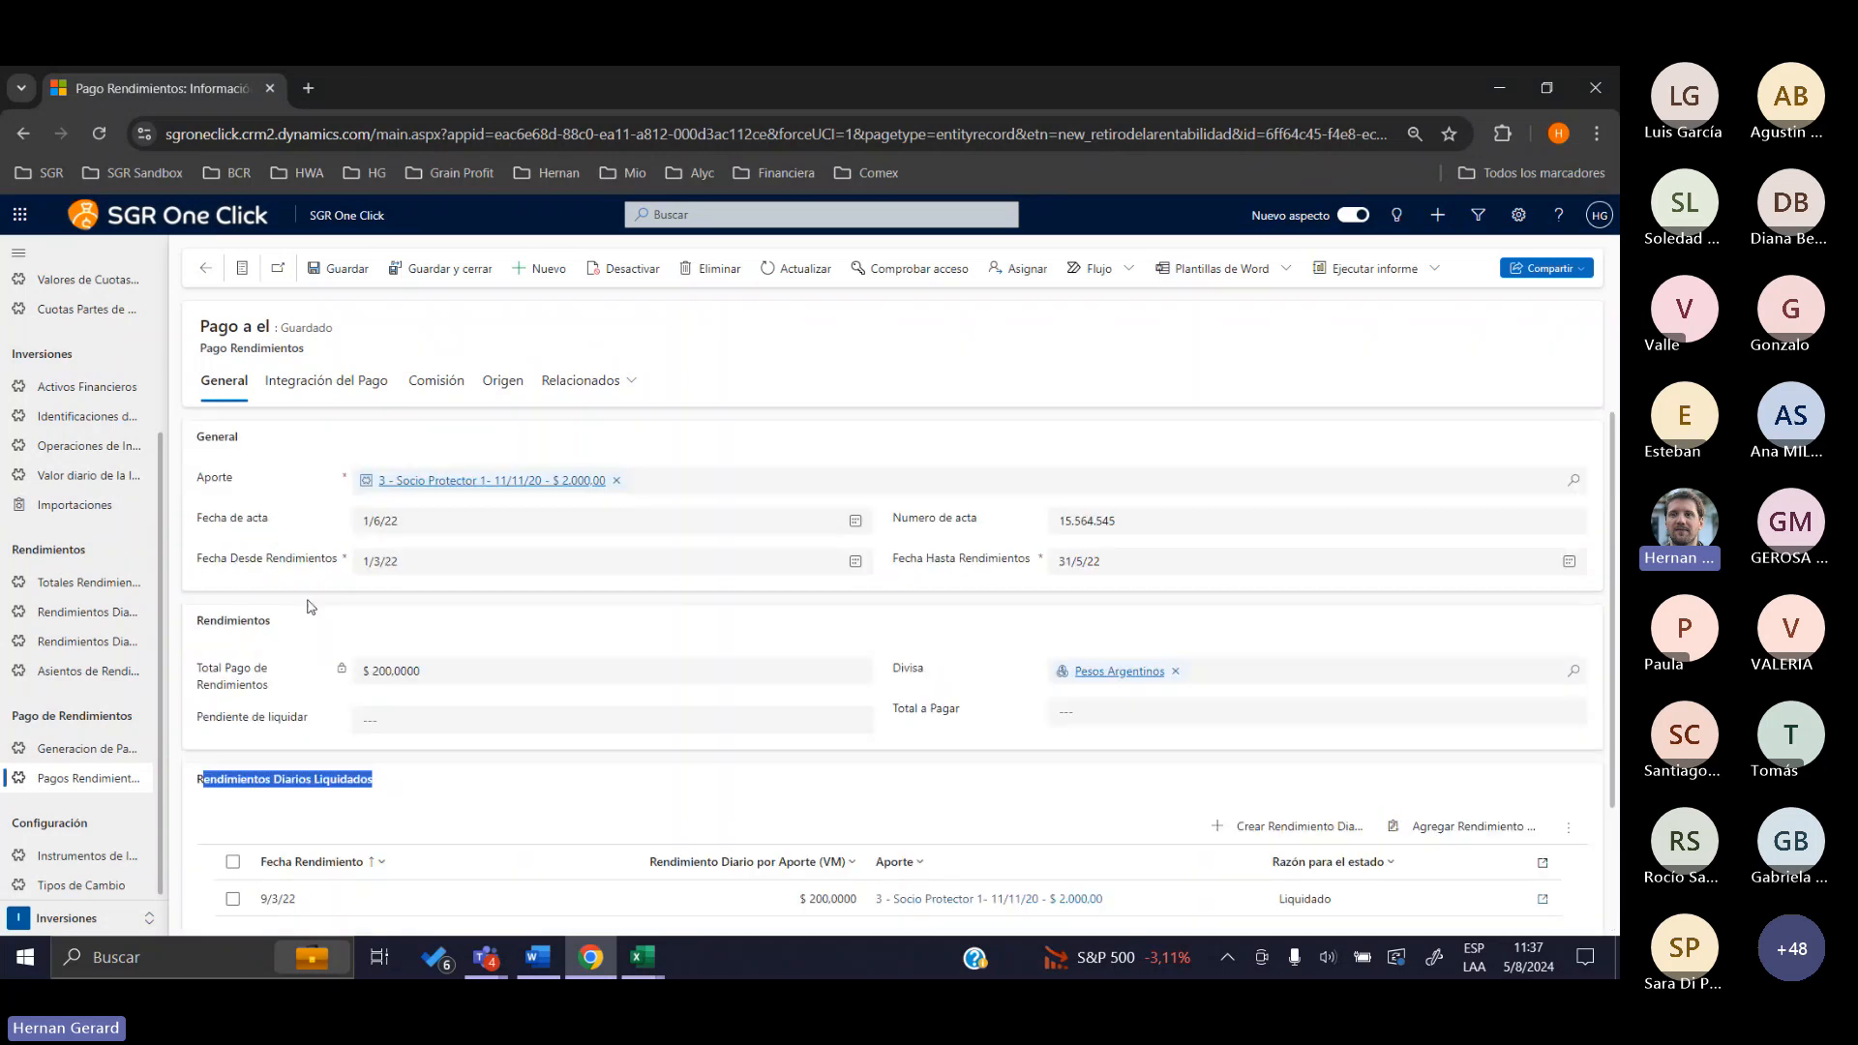
{"action": "scroll", "coordinate": [341, 596], "scroll_direction": "down", "scroll_amount": 2}
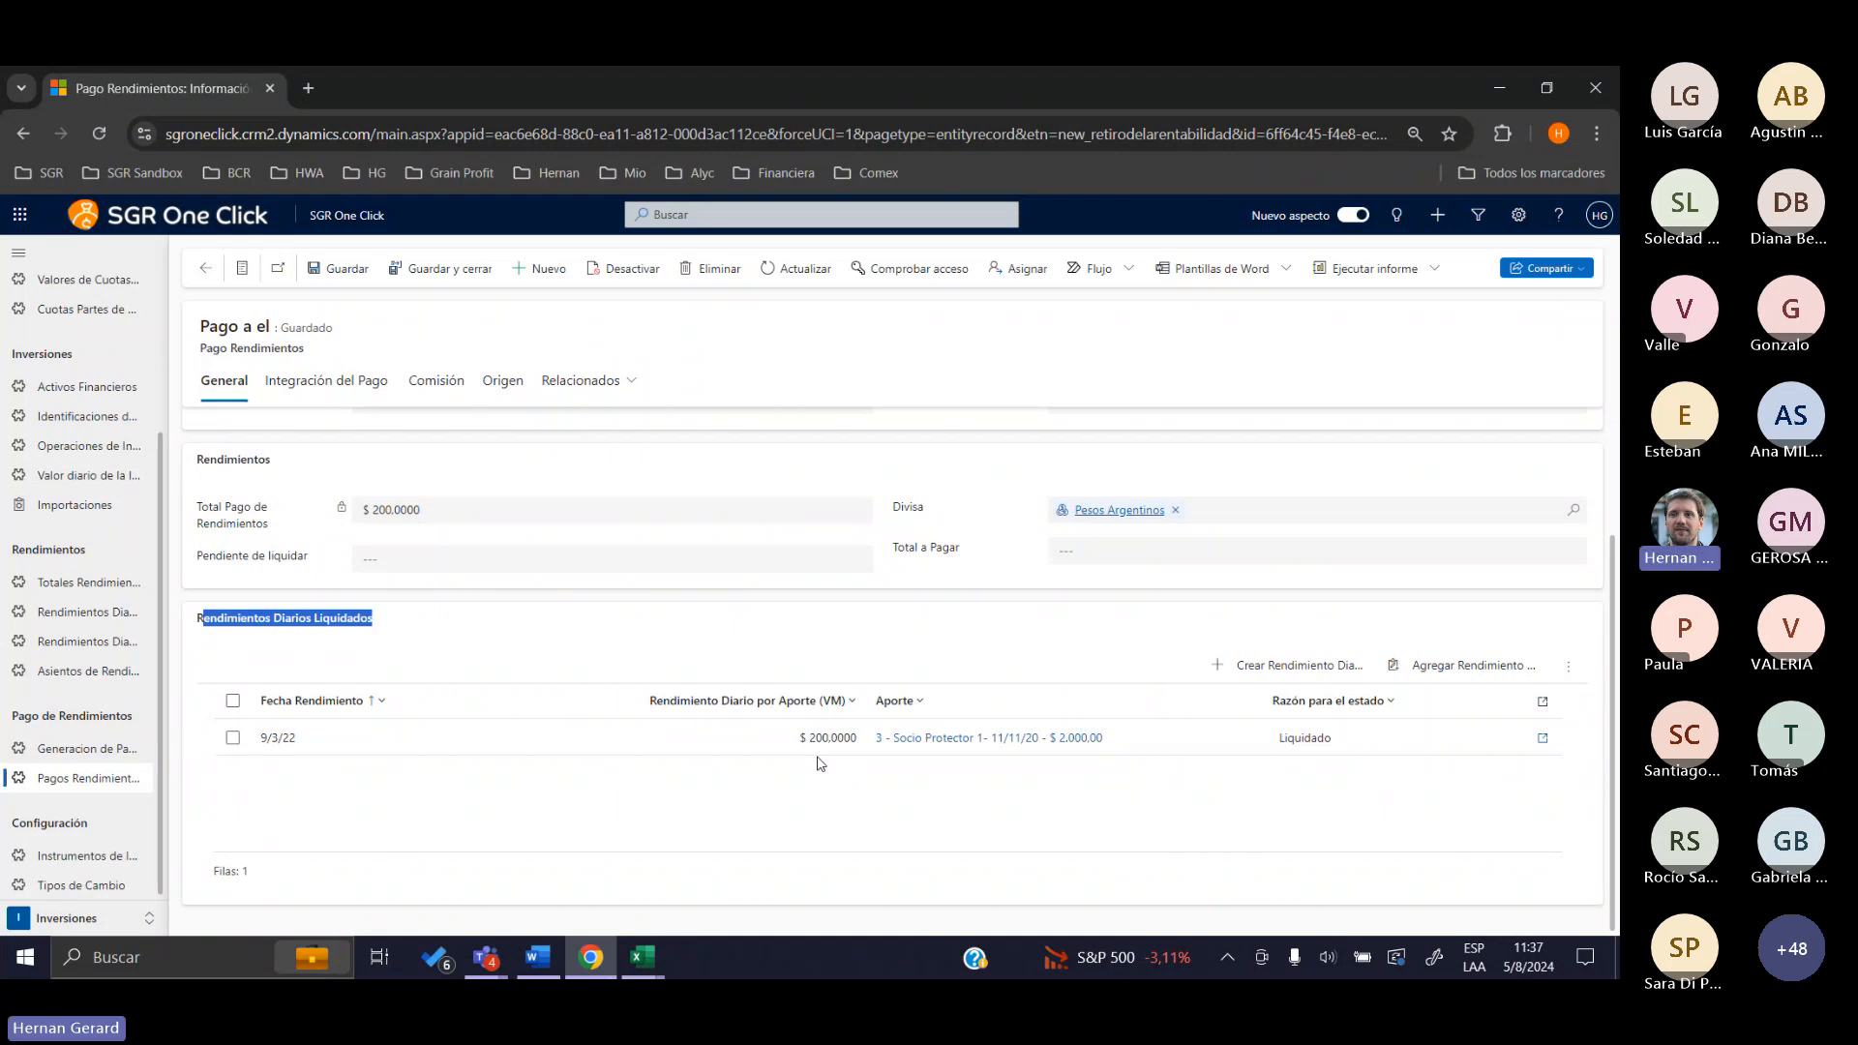
{"action": "scroll", "coordinate": [580, 678], "scroll_direction": "up", "scroll_amount": 2}
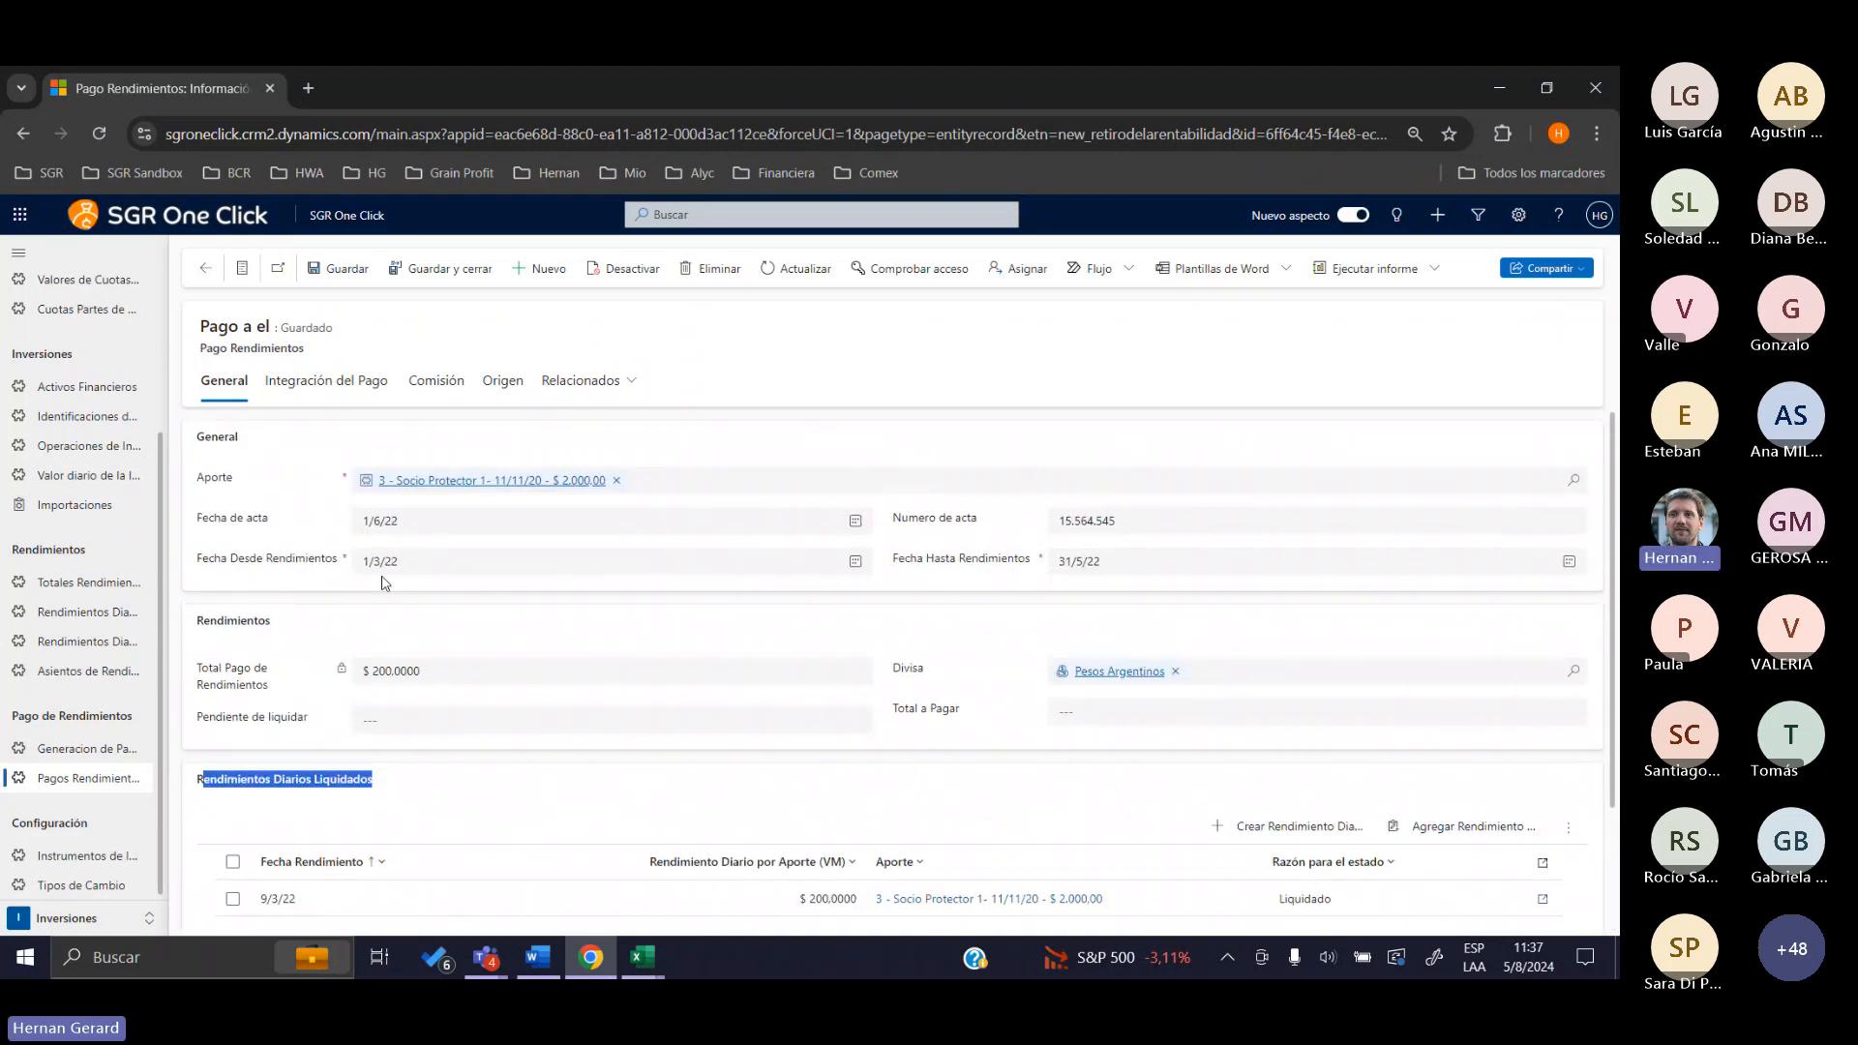
{"action": "scroll", "coordinate": [1091, 661], "scroll_direction": "down", "scroll_amount": 1}
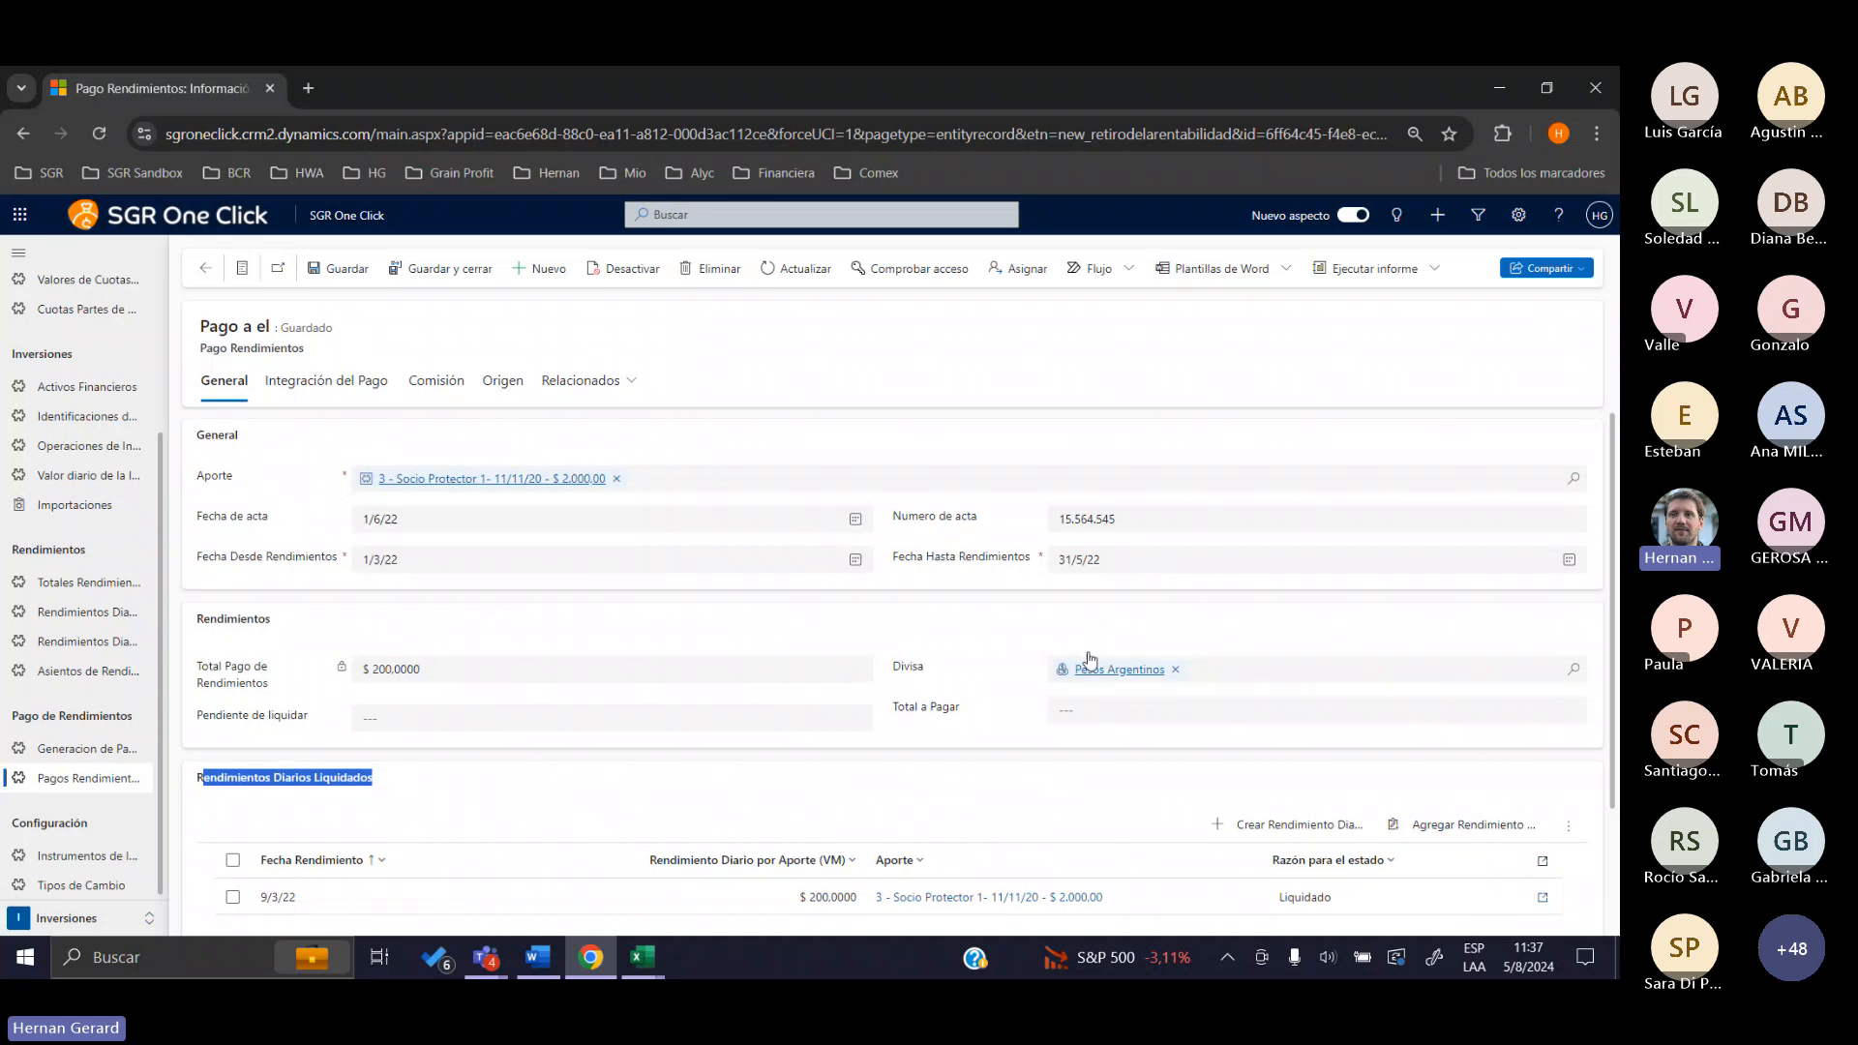
{"action": "scroll", "coordinate": [1090, 661], "scroll_direction": "down", "scroll_amount": 1}
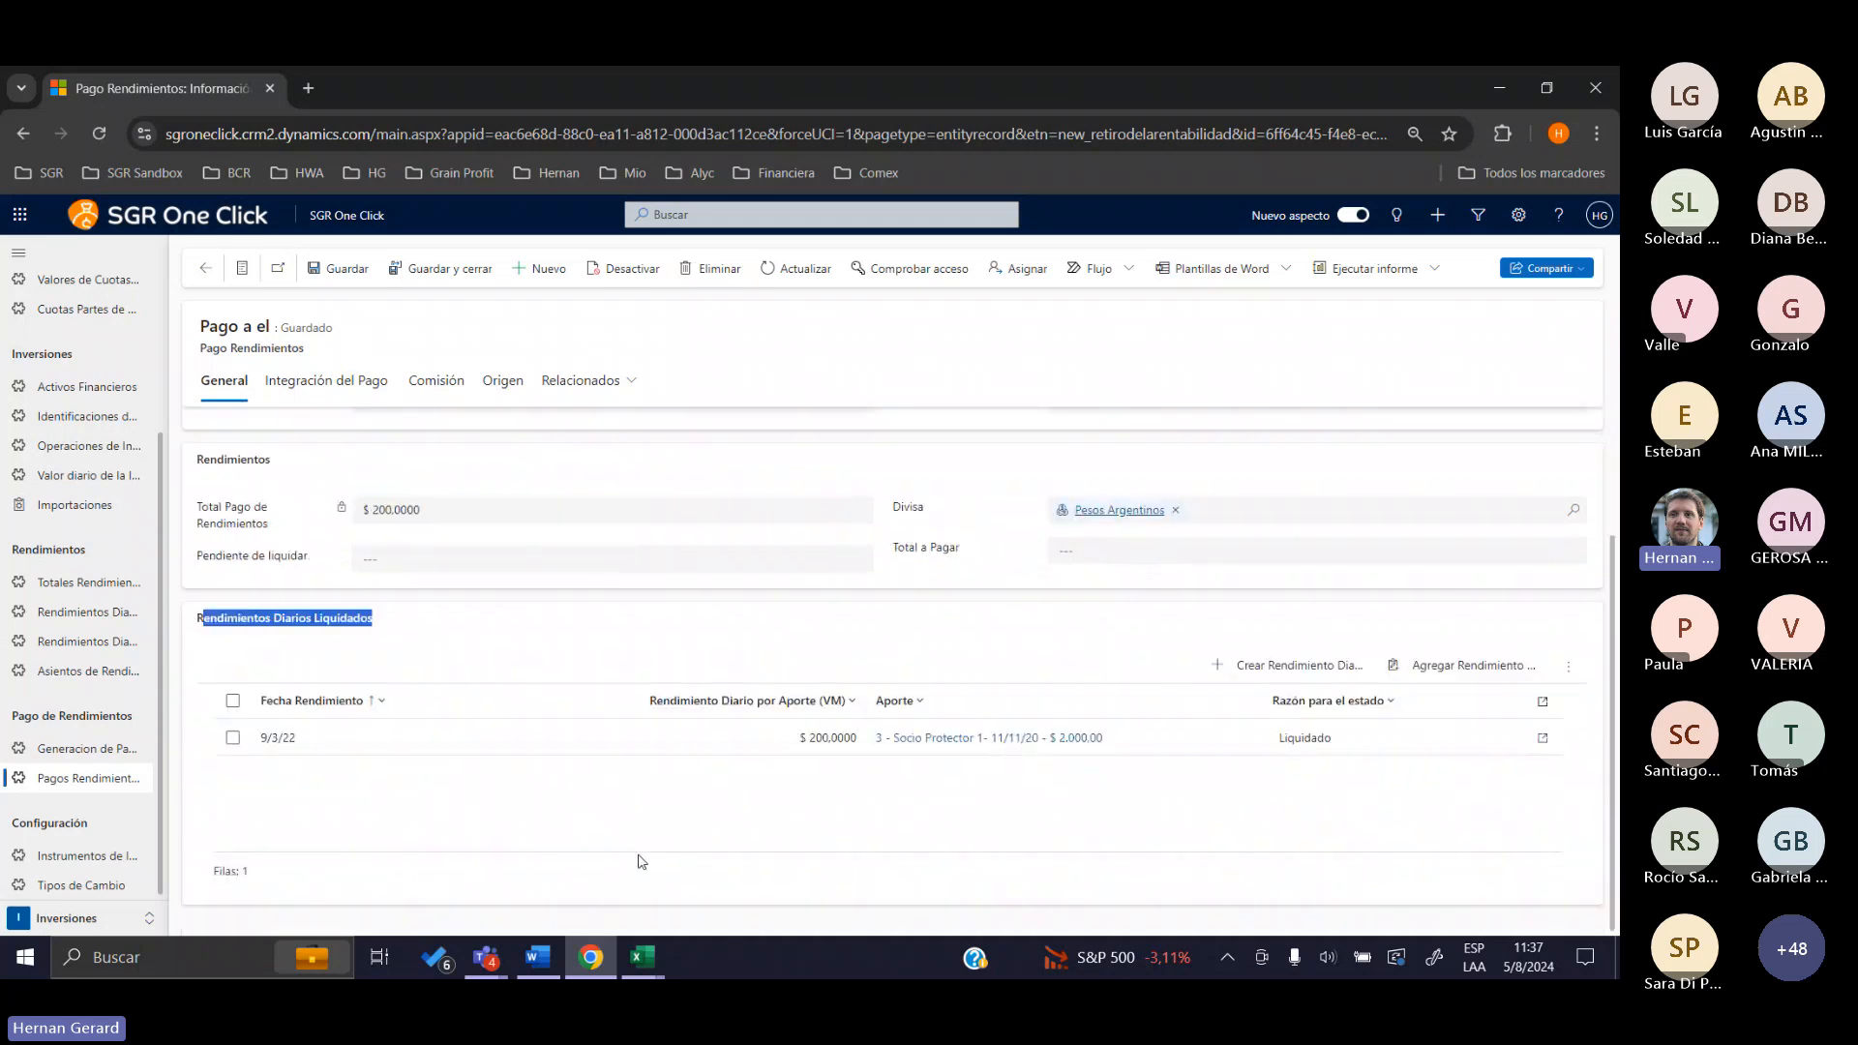
{"action": "left_click", "coordinate": [639, 861]}
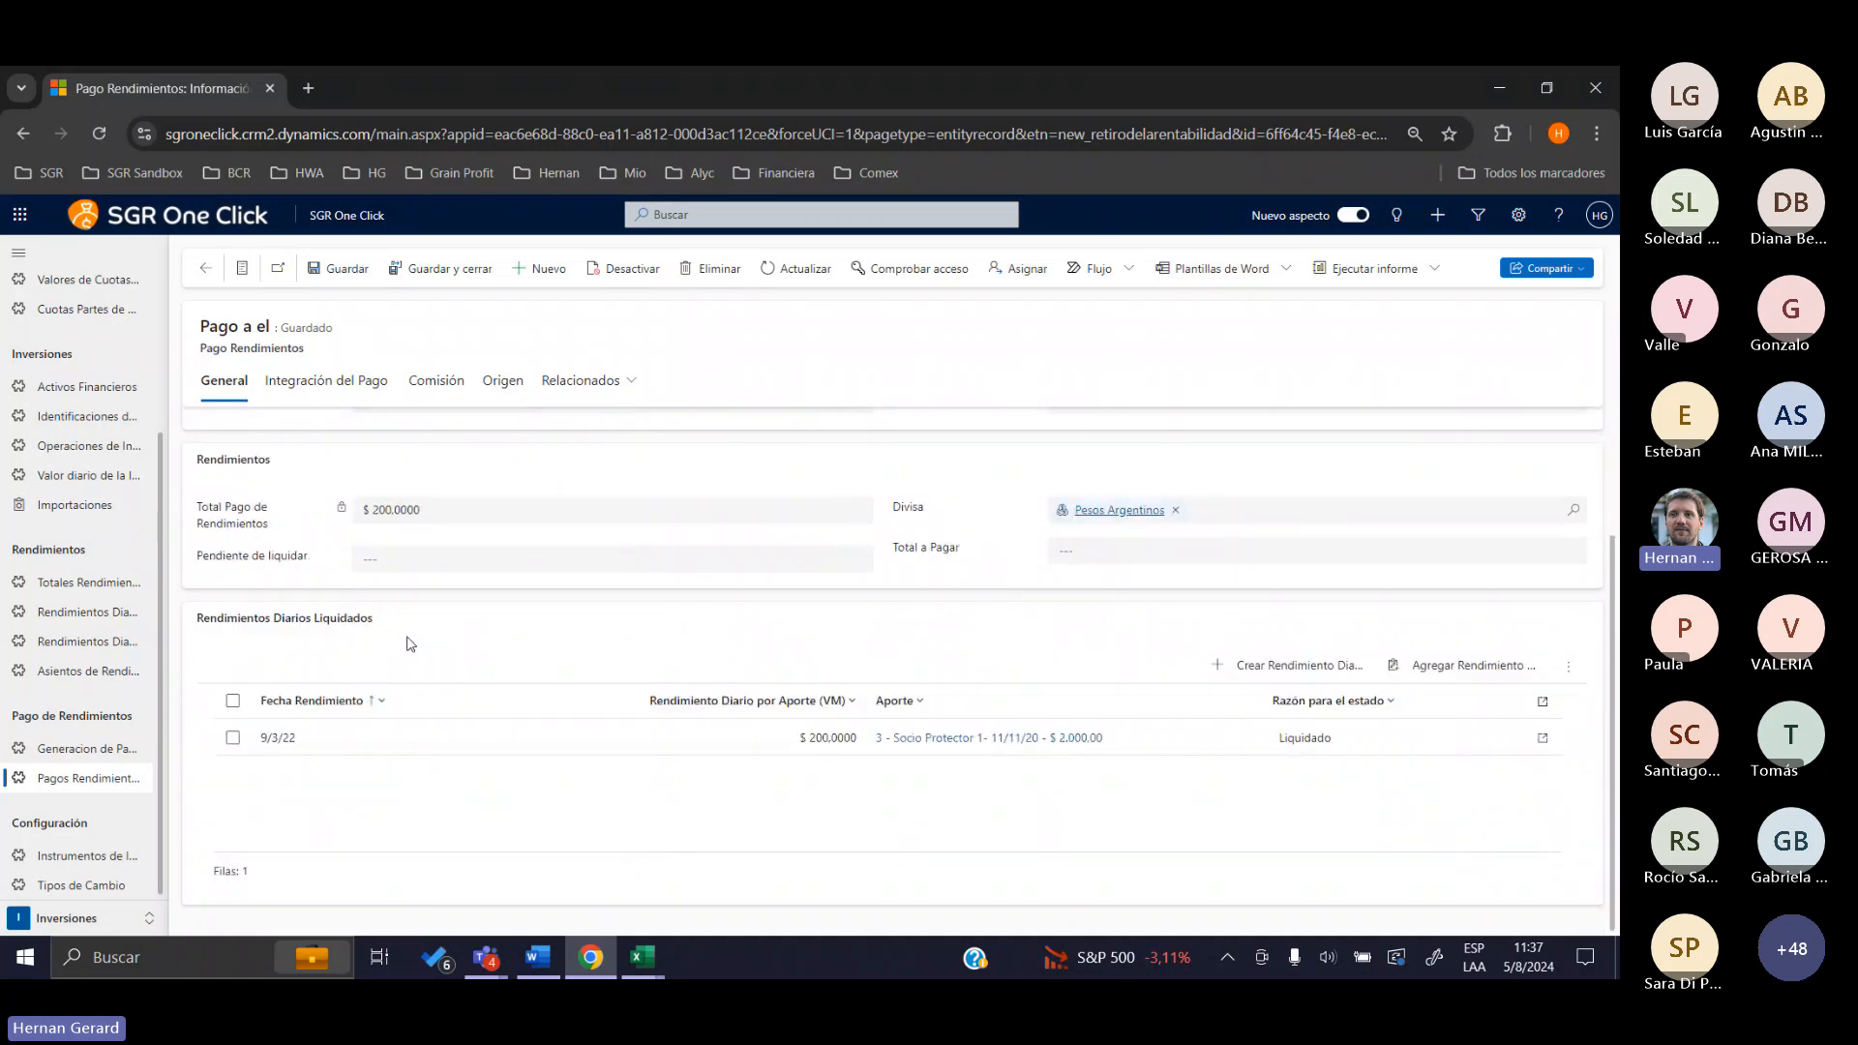
{"action": "triple_click", "coordinate": [274, 524]}
{"action": "left_click", "coordinate": [229, 503]}
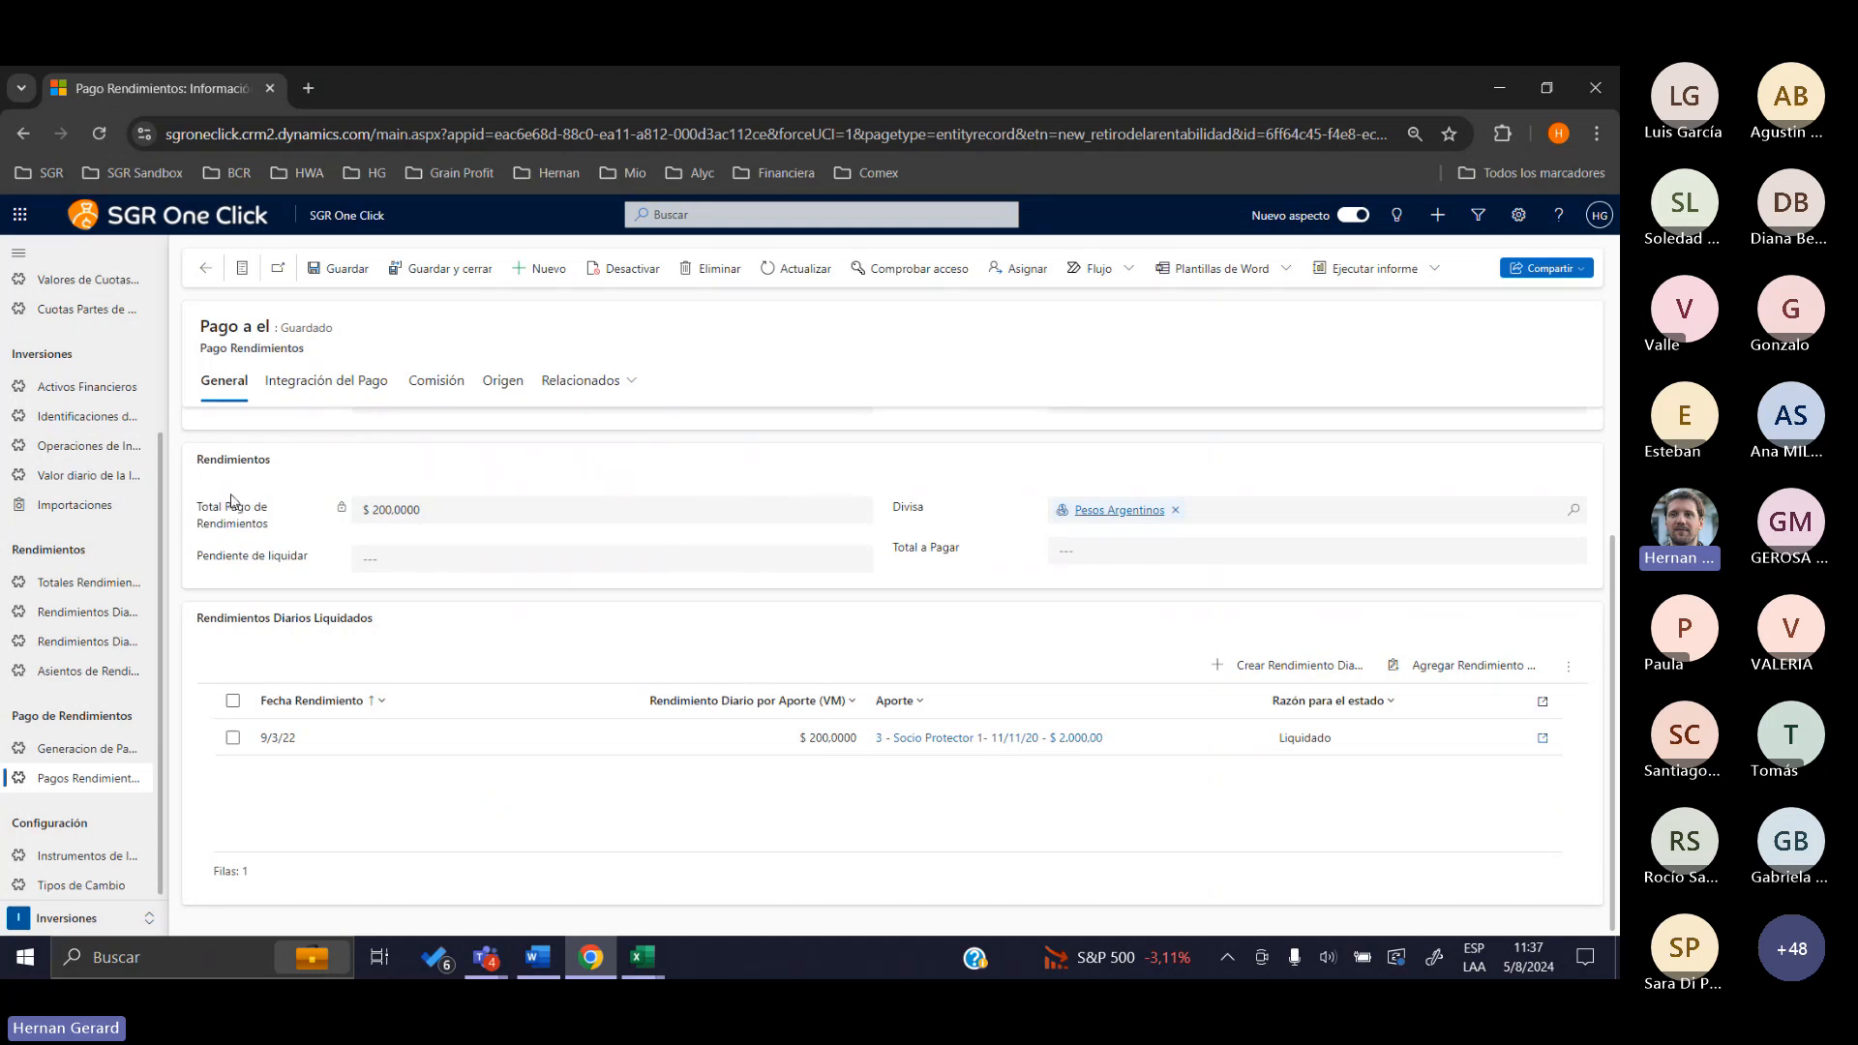
Show the payment's Integración del Pago with a wider Identificación de Activo column, and inspect the Bono Rep. Arg. U$S Step Up entry's details
{"action": "left_click", "coordinate": [330, 379]}
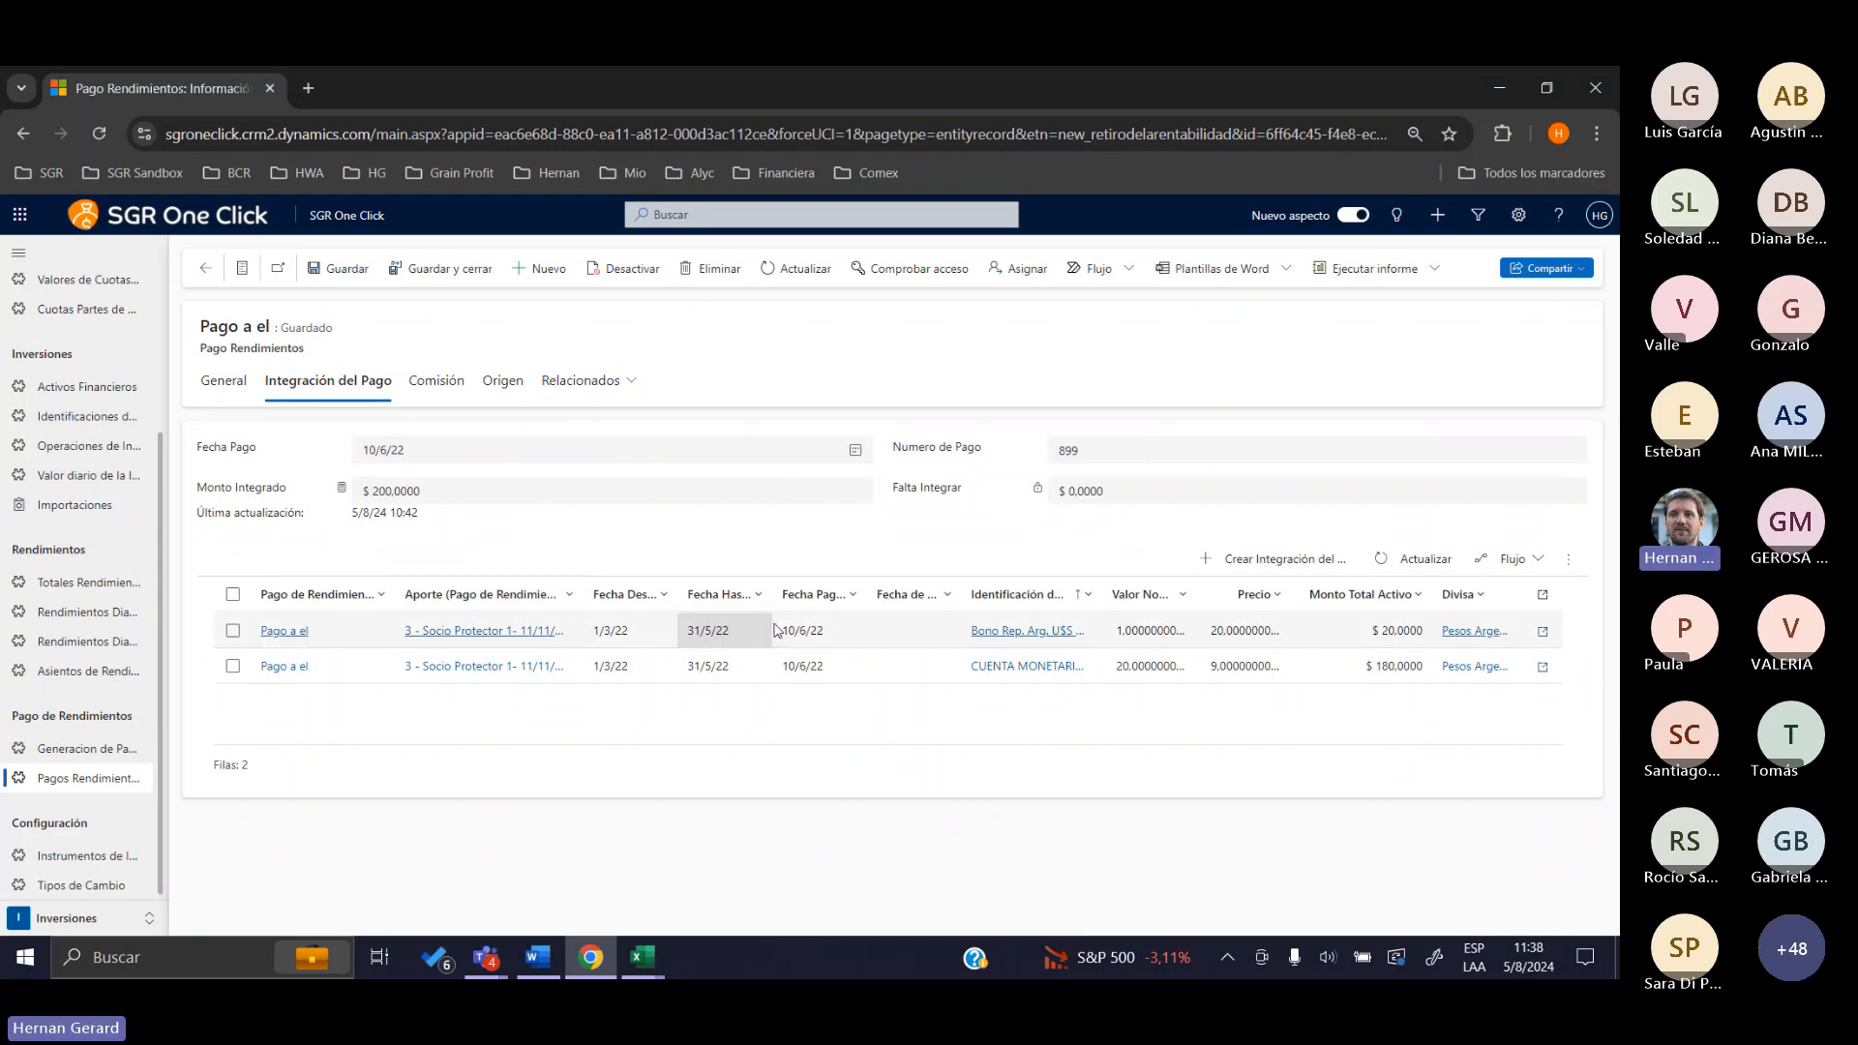
{"action": "left_click_drag", "start_coordinate": [1100, 595], "coordinate": [1173, 594]}
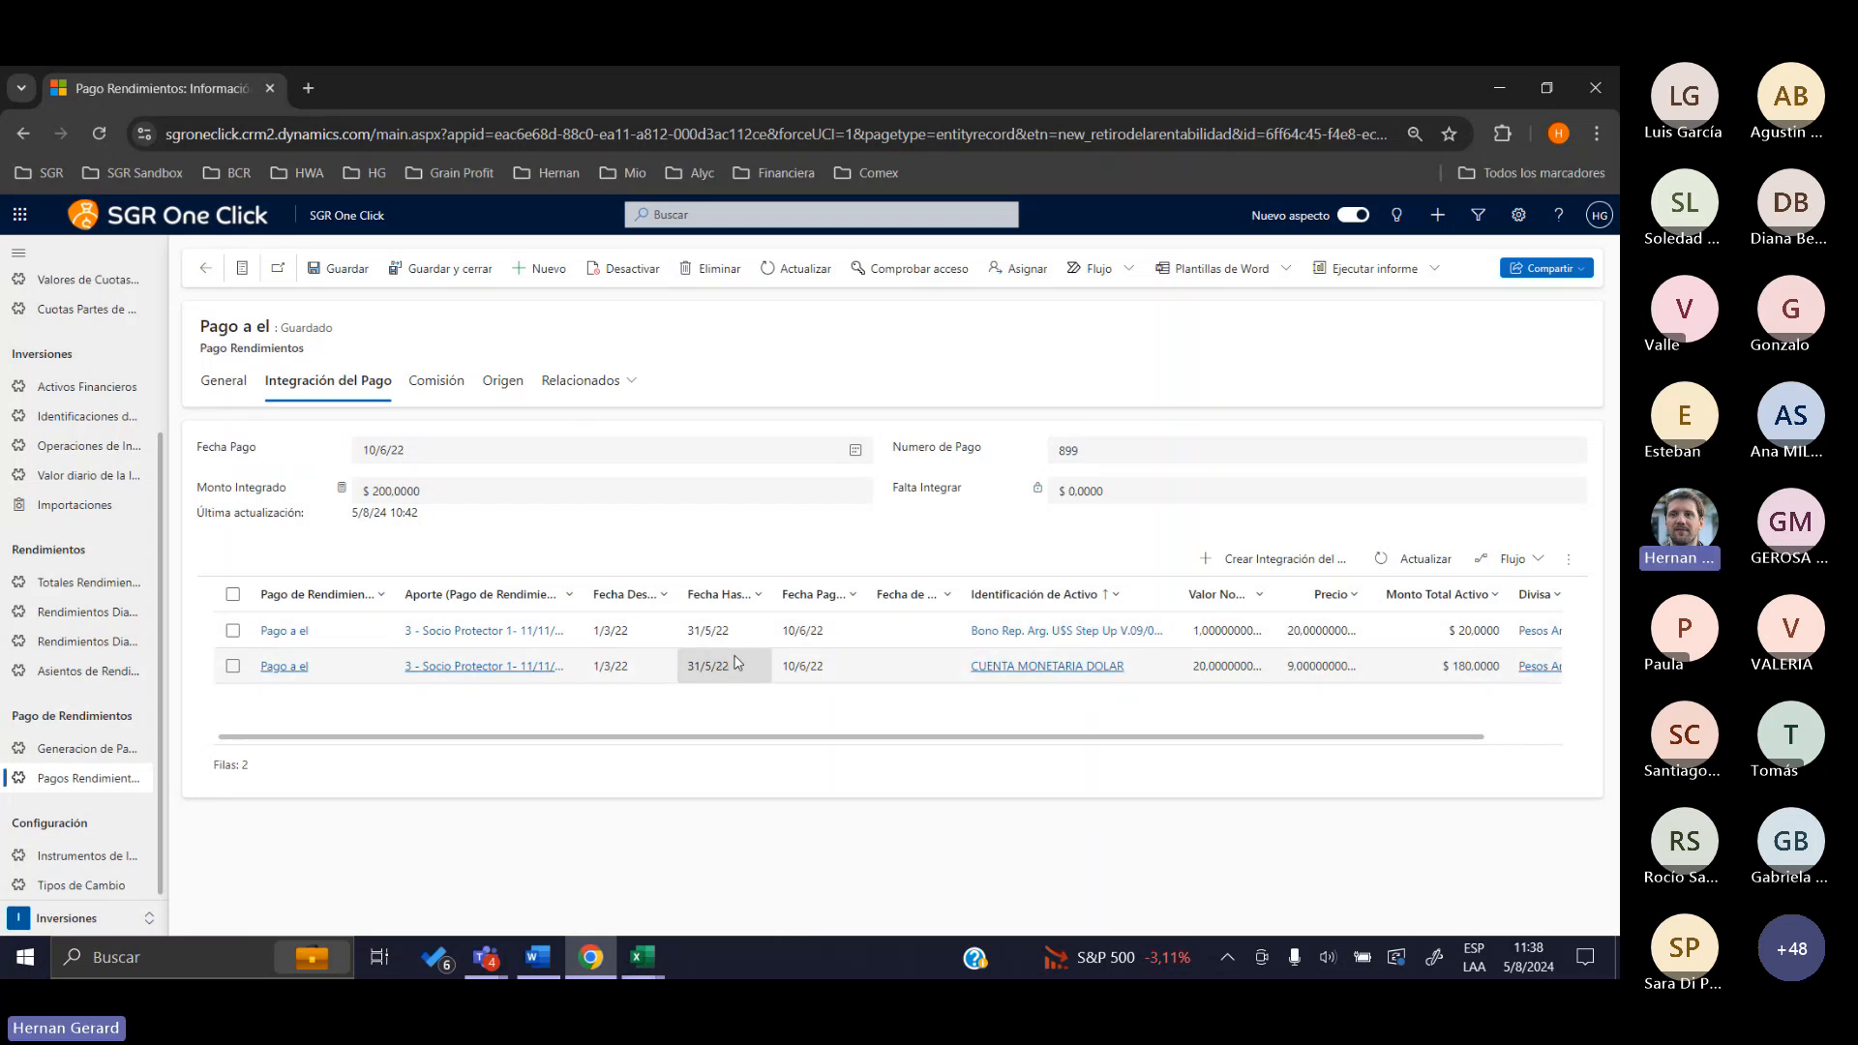
{"action": "double_click", "coordinate": [890, 637]}
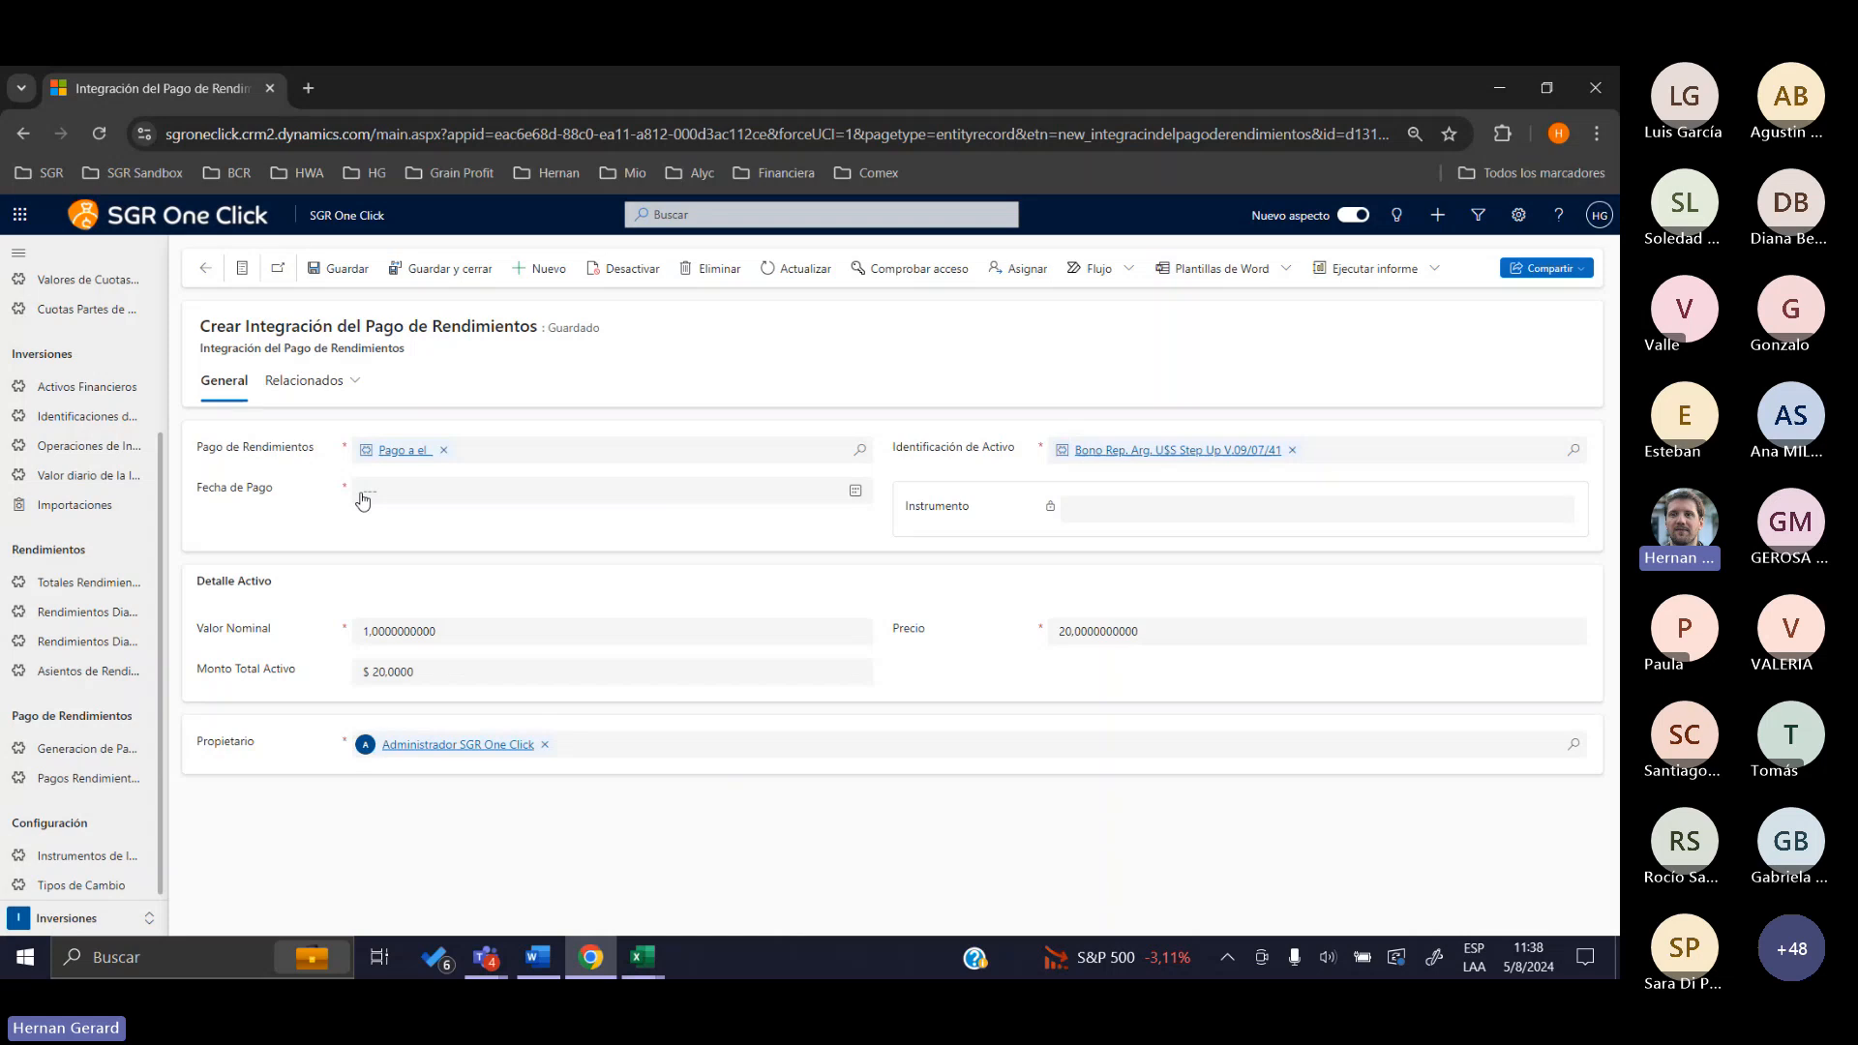
{"action": "left_click", "coordinate": [205, 272]}
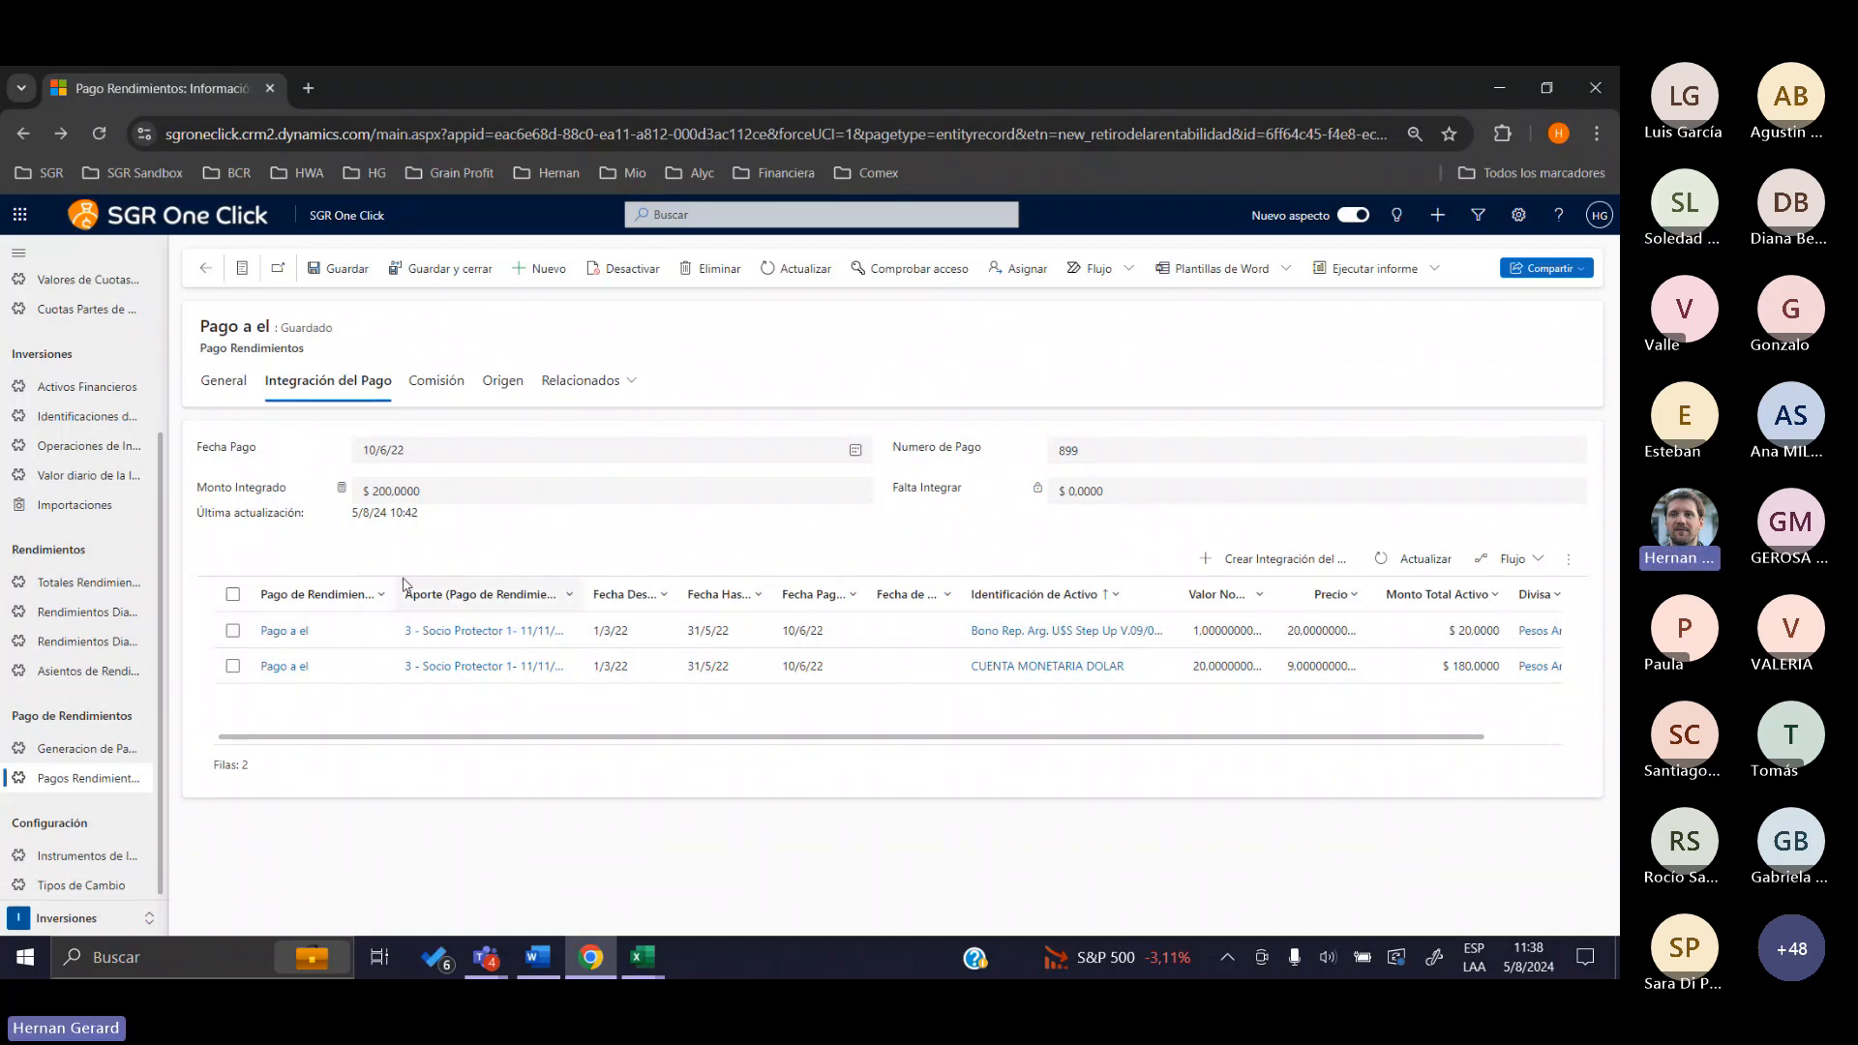
Check the payment's commissions, and open the Administracion al Fondo de Riesgo record among the commission parametrizations in the Comisiones area
{"action": "left_click", "coordinate": [412, 391]}
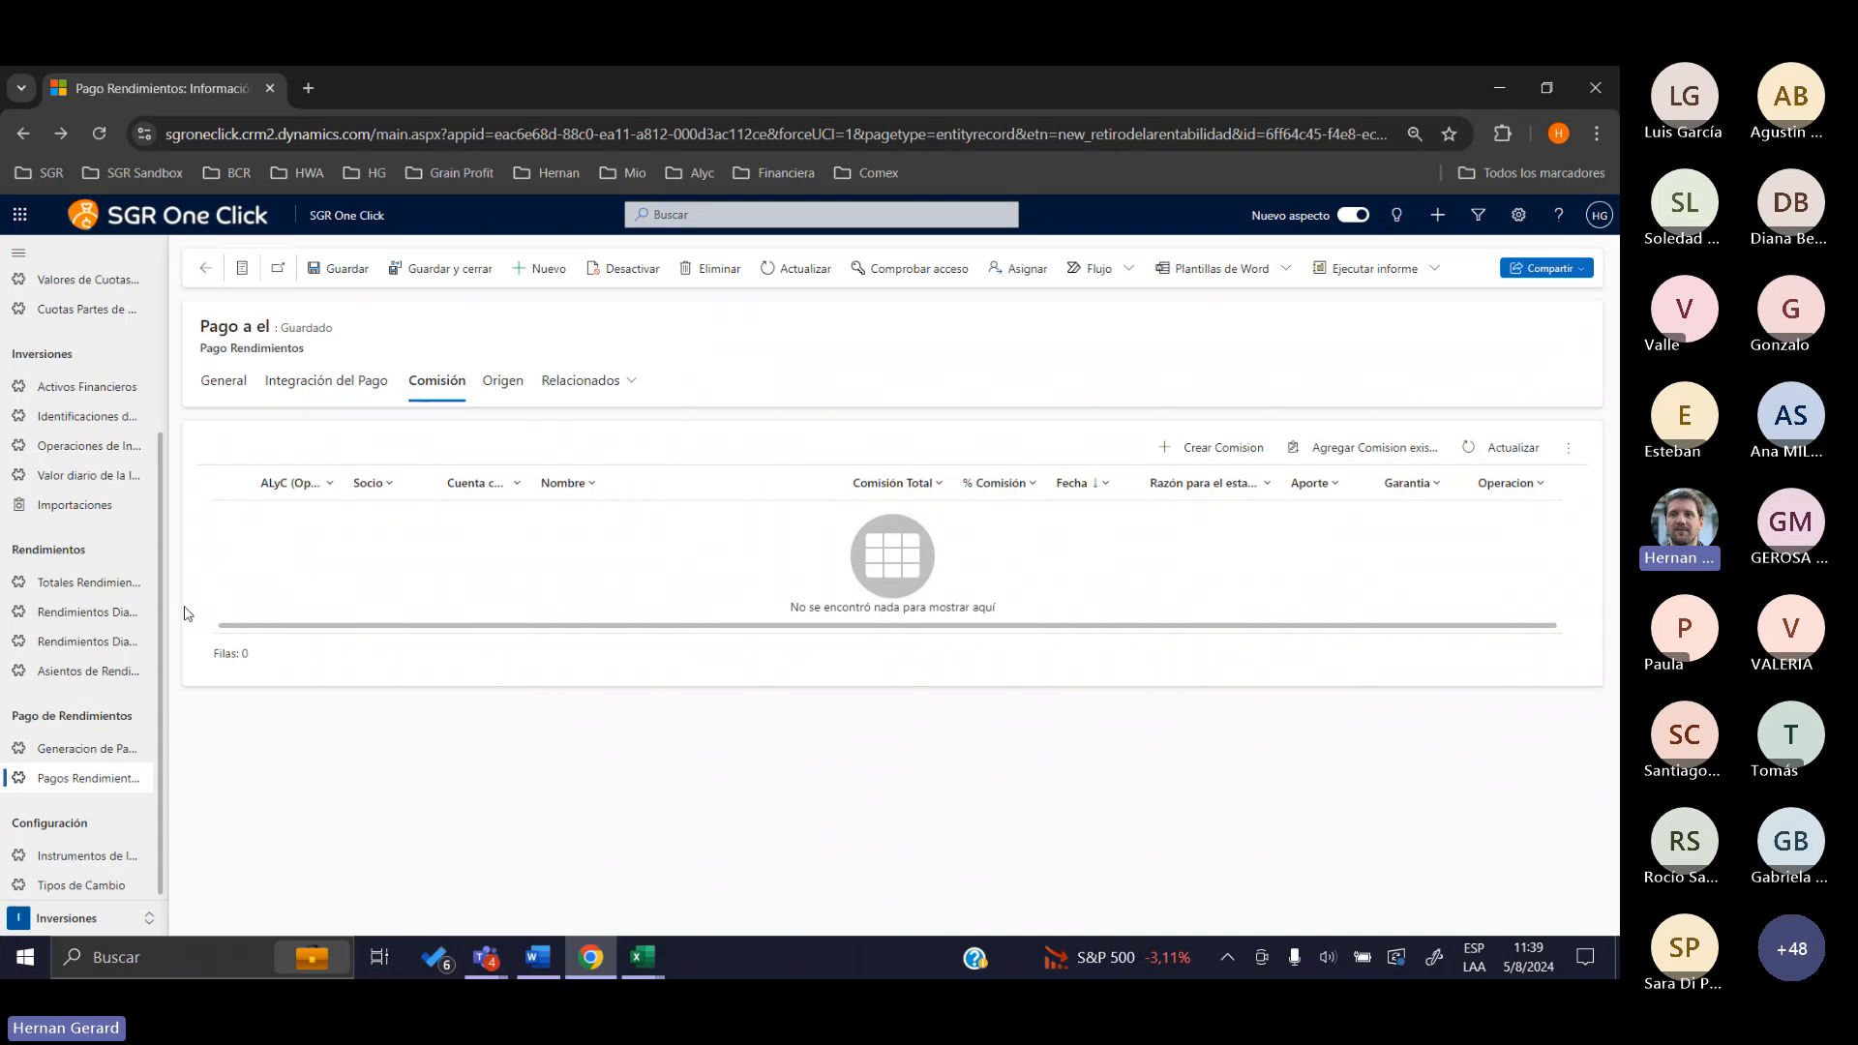
{"action": "left_click", "coordinate": [60, 918]}
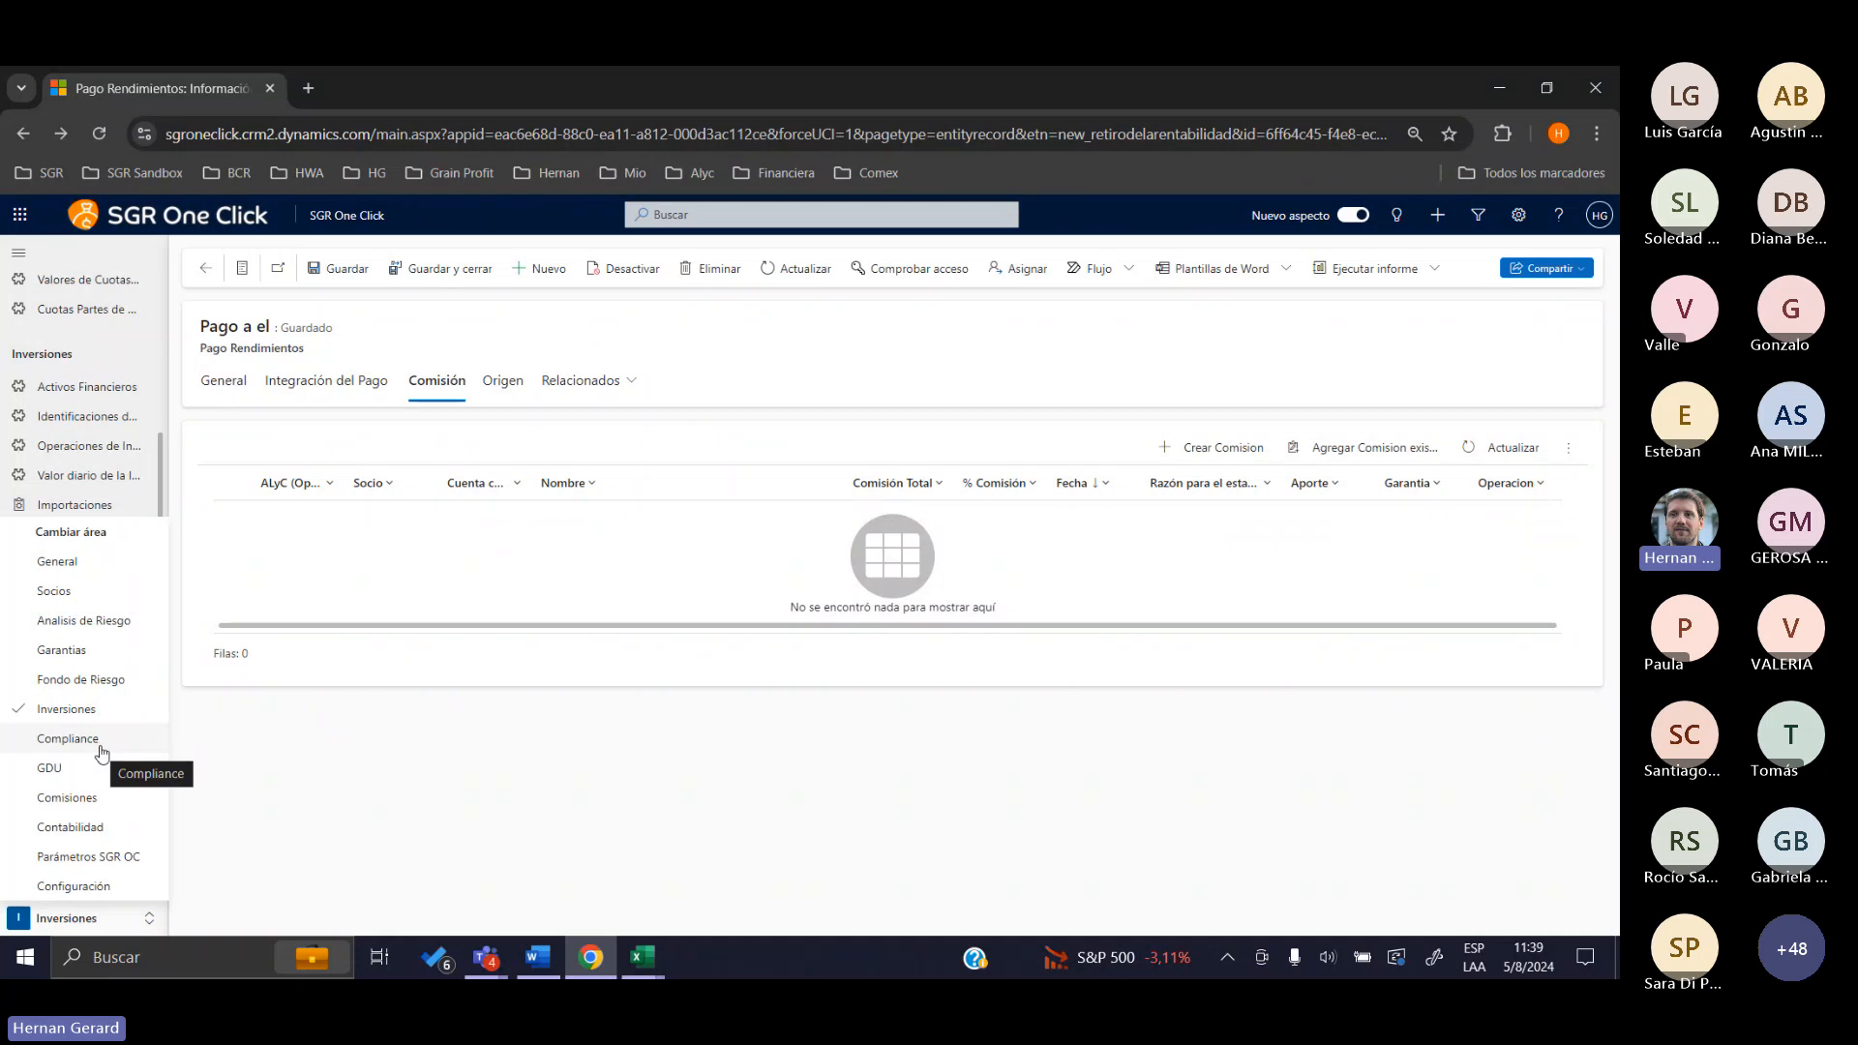
{"action": "left_click", "coordinate": [106, 801]}
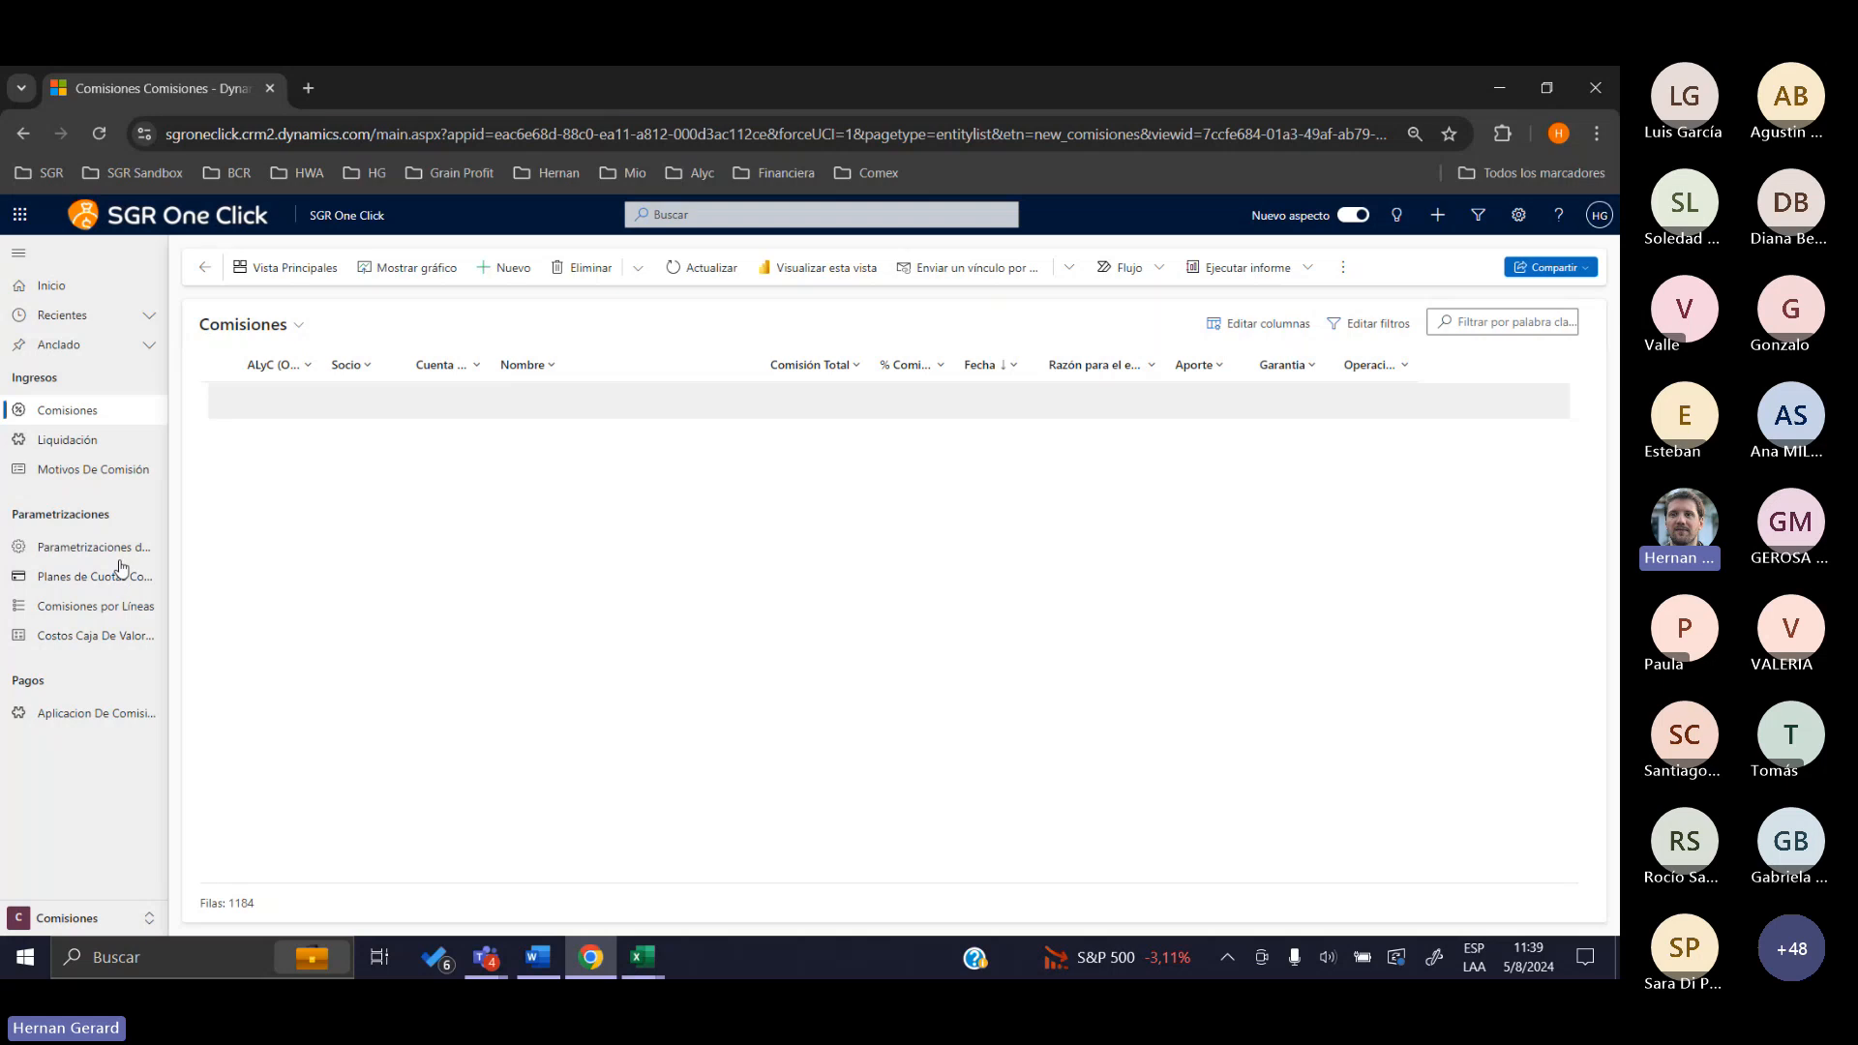
{"action": "left_click", "coordinate": [123, 550]}
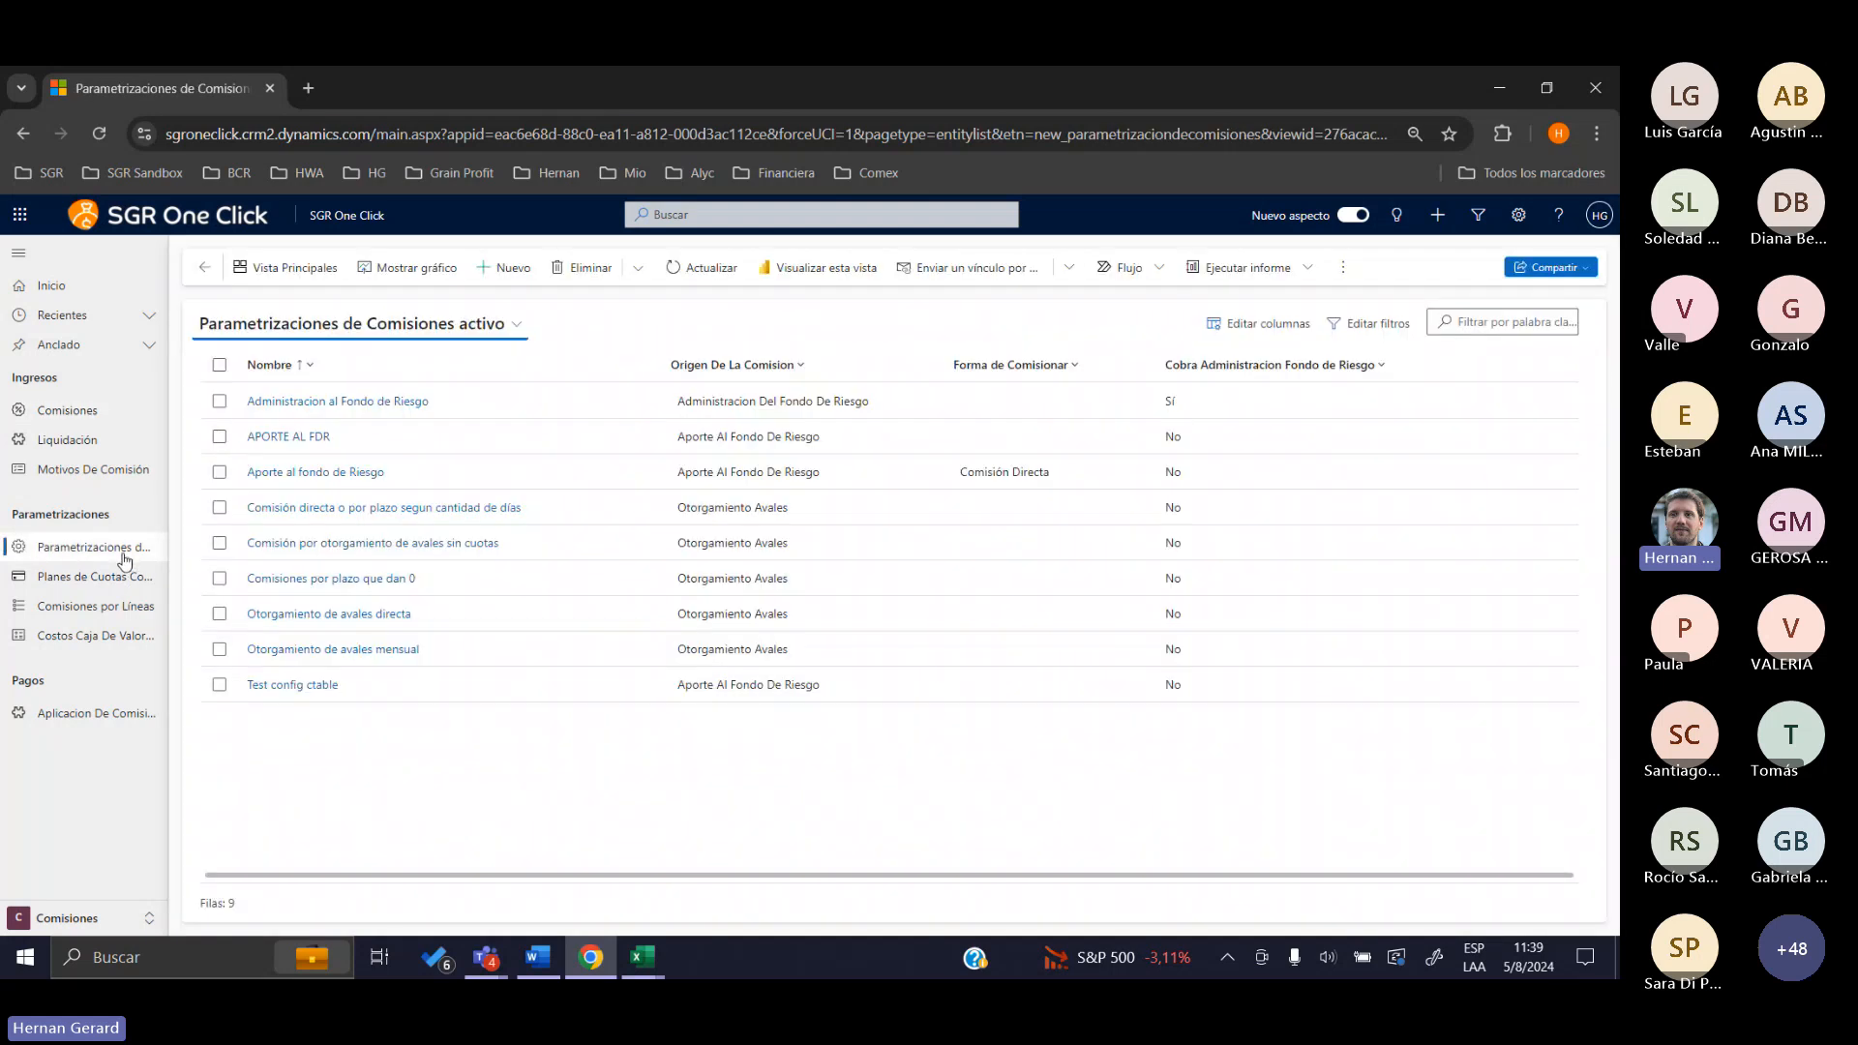
{"action": "double_click", "coordinate": [608, 412]}
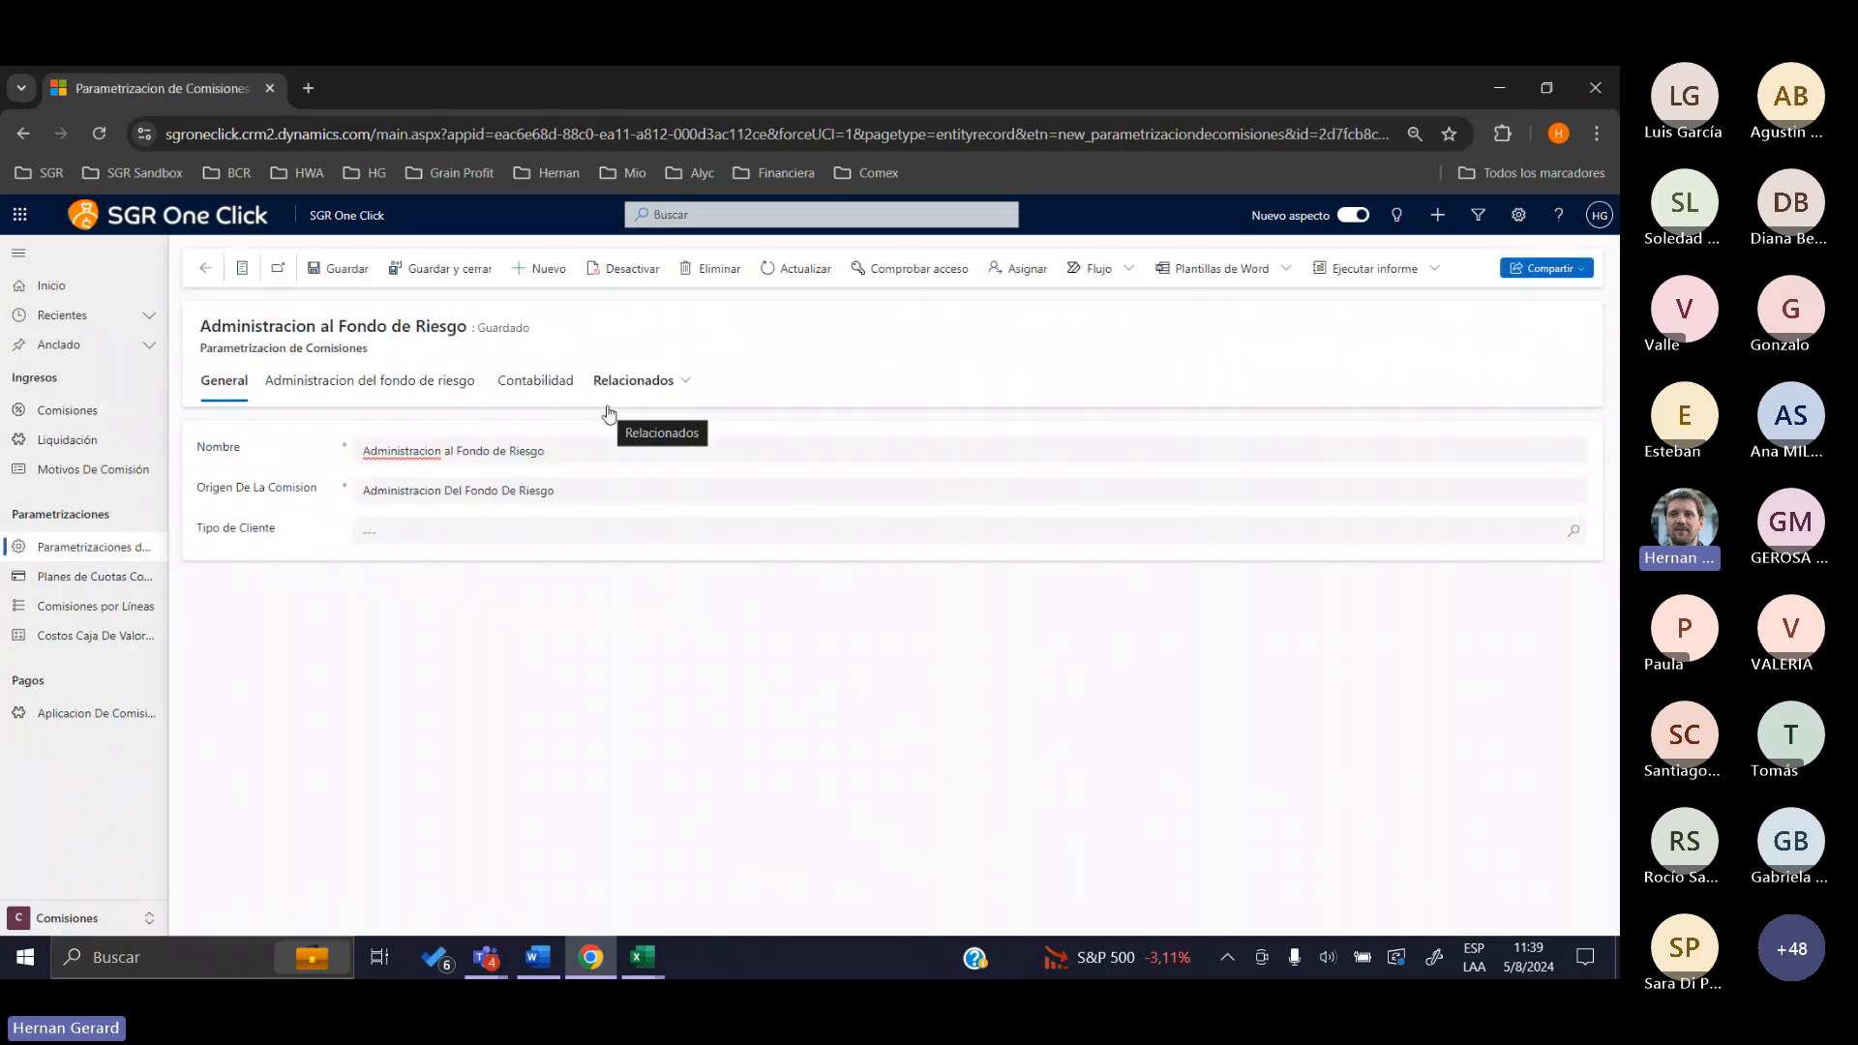
Examine the risk fund administration settings, including Formas de Comisionar and % Comision, and return to the payment's commissions
{"action": "left_click", "coordinate": [392, 409]}
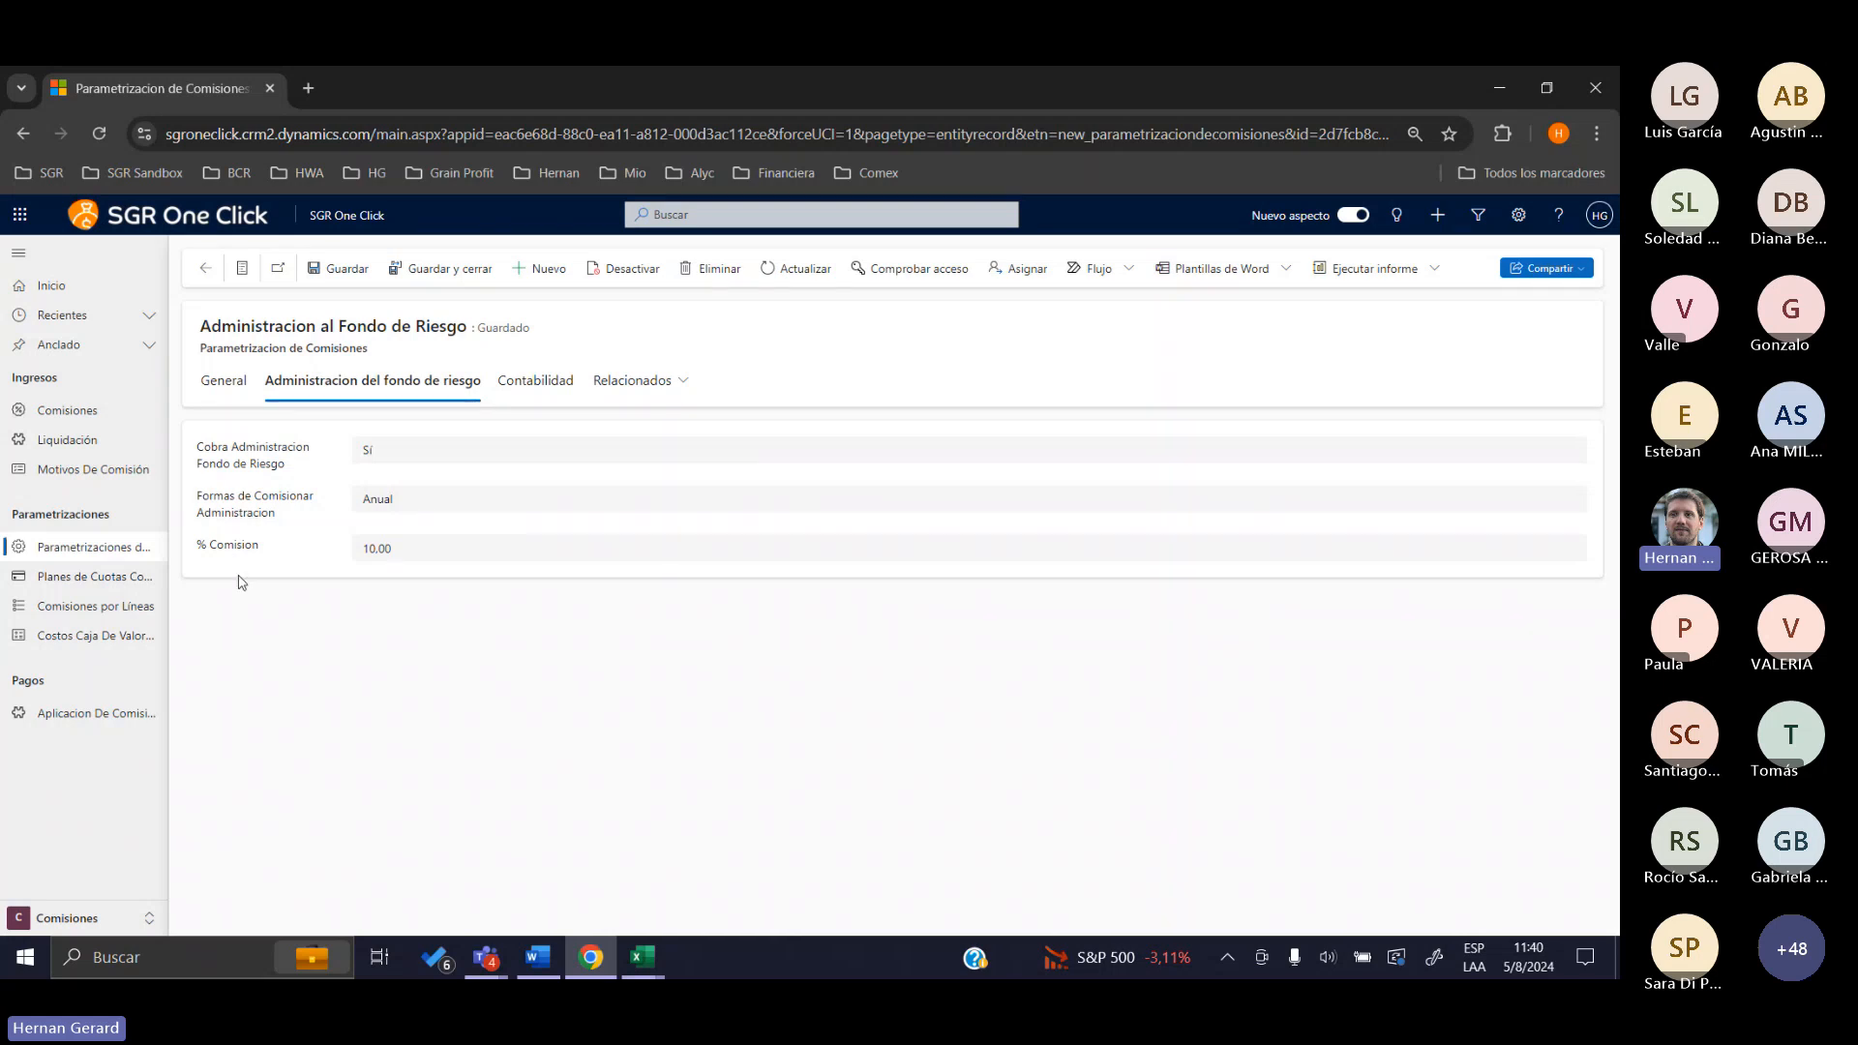
{"action": "left_click_drag", "start_coordinate": [257, 556], "coordinate": [198, 566]}
{"action": "left_click", "coordinate": [360, 523]}
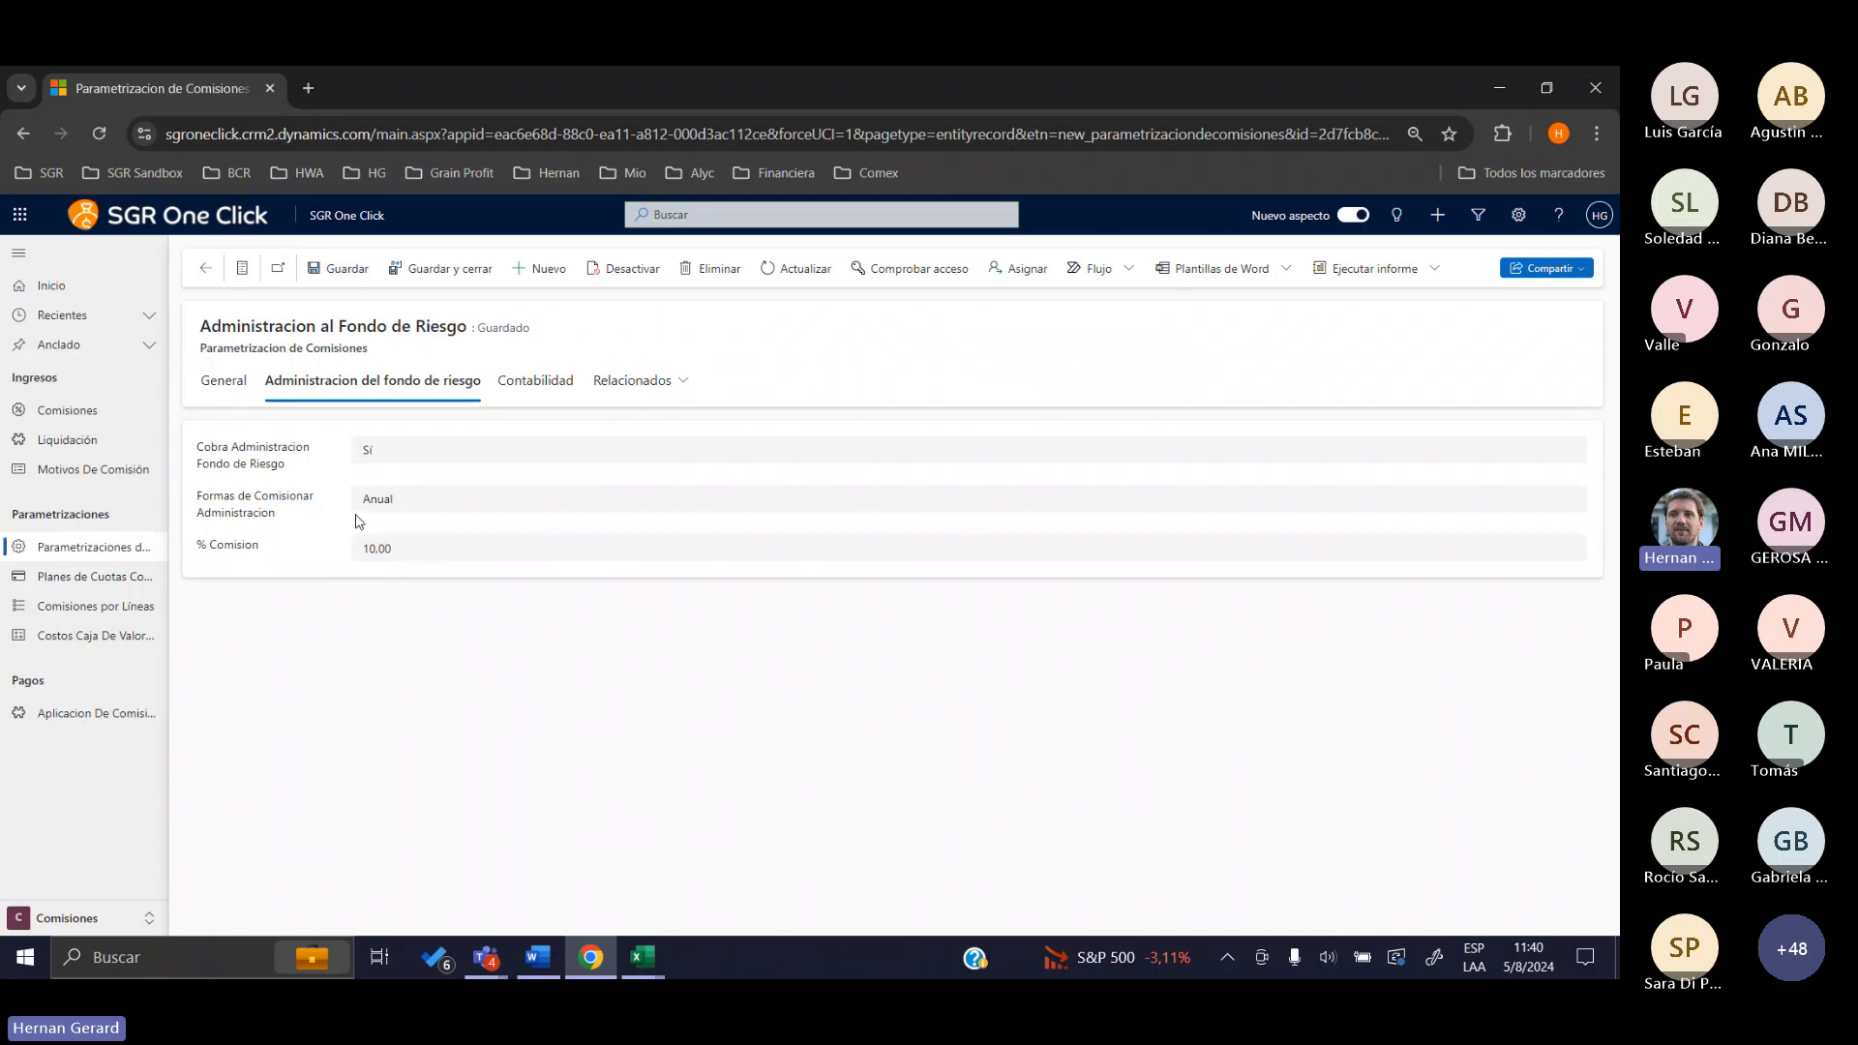
{"action": "left_click", "coordinate": [204, 273]}
{"action": "left_click", "coordinate": [204, 272]}
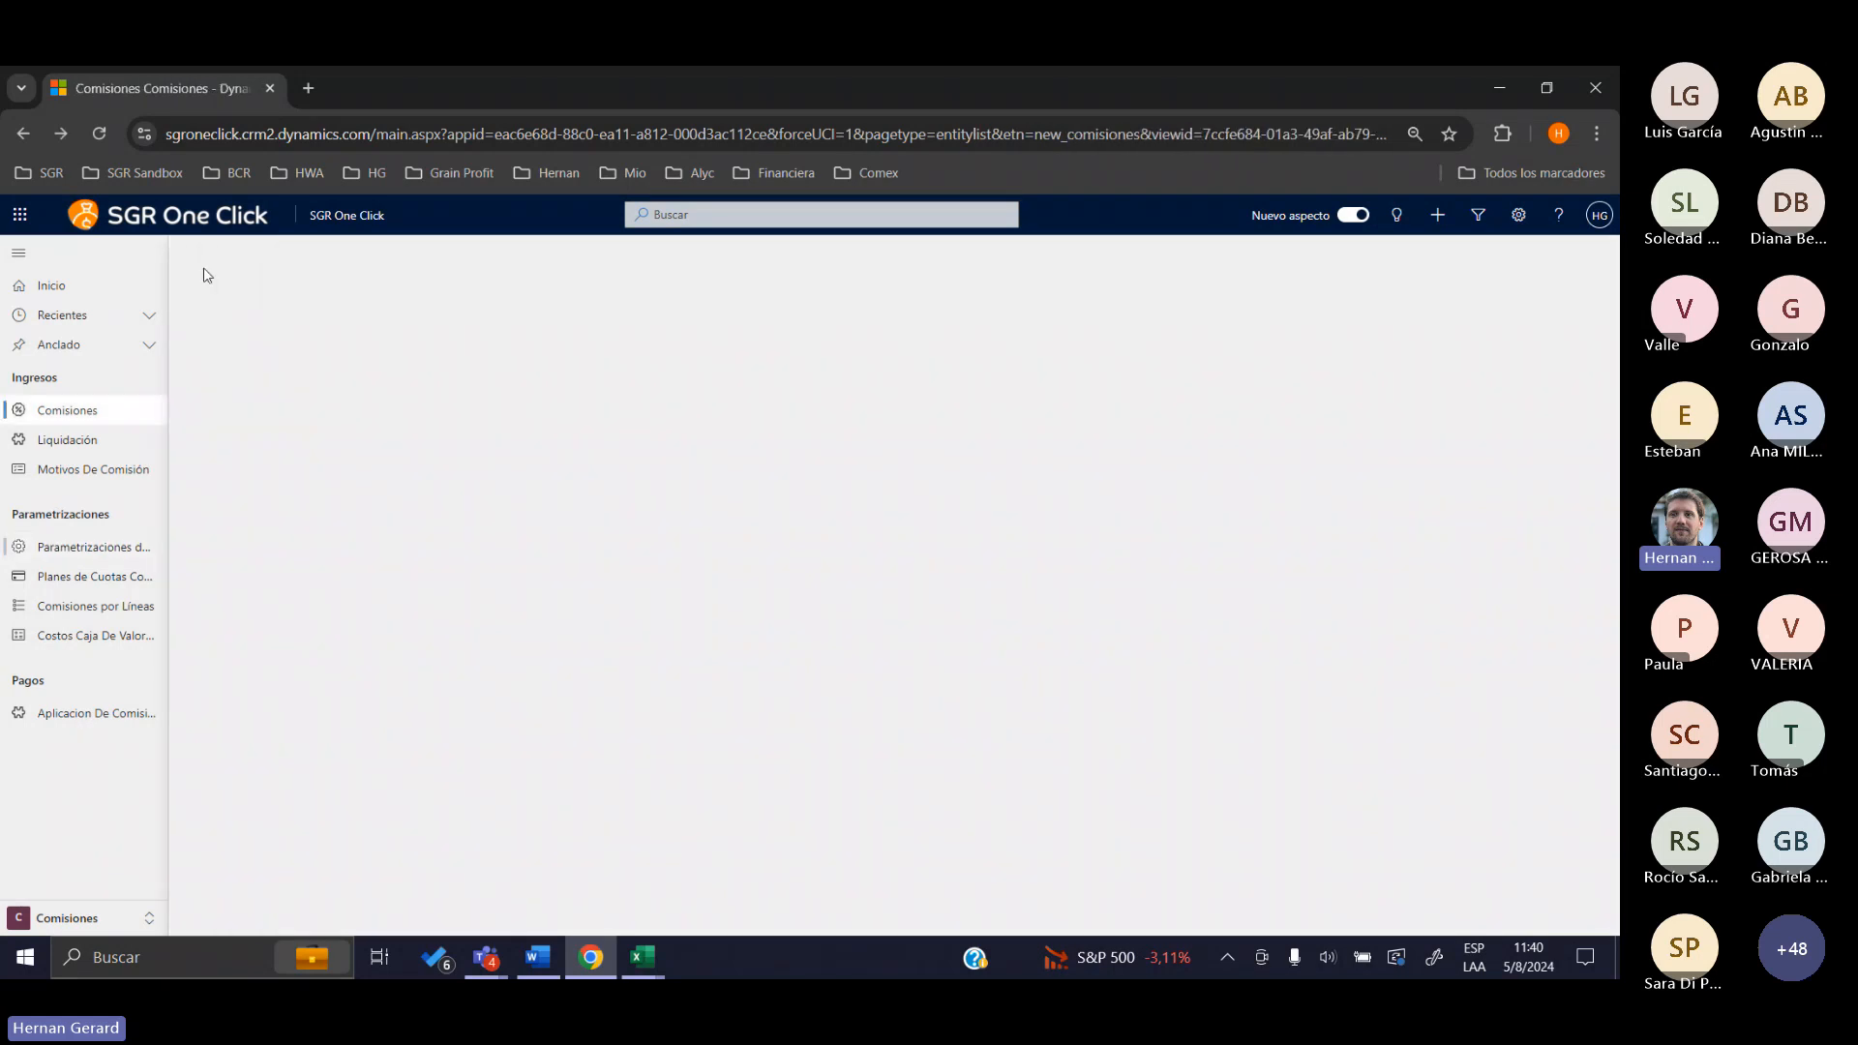
{"action": "left_click", "coordinate": [205, 273]}
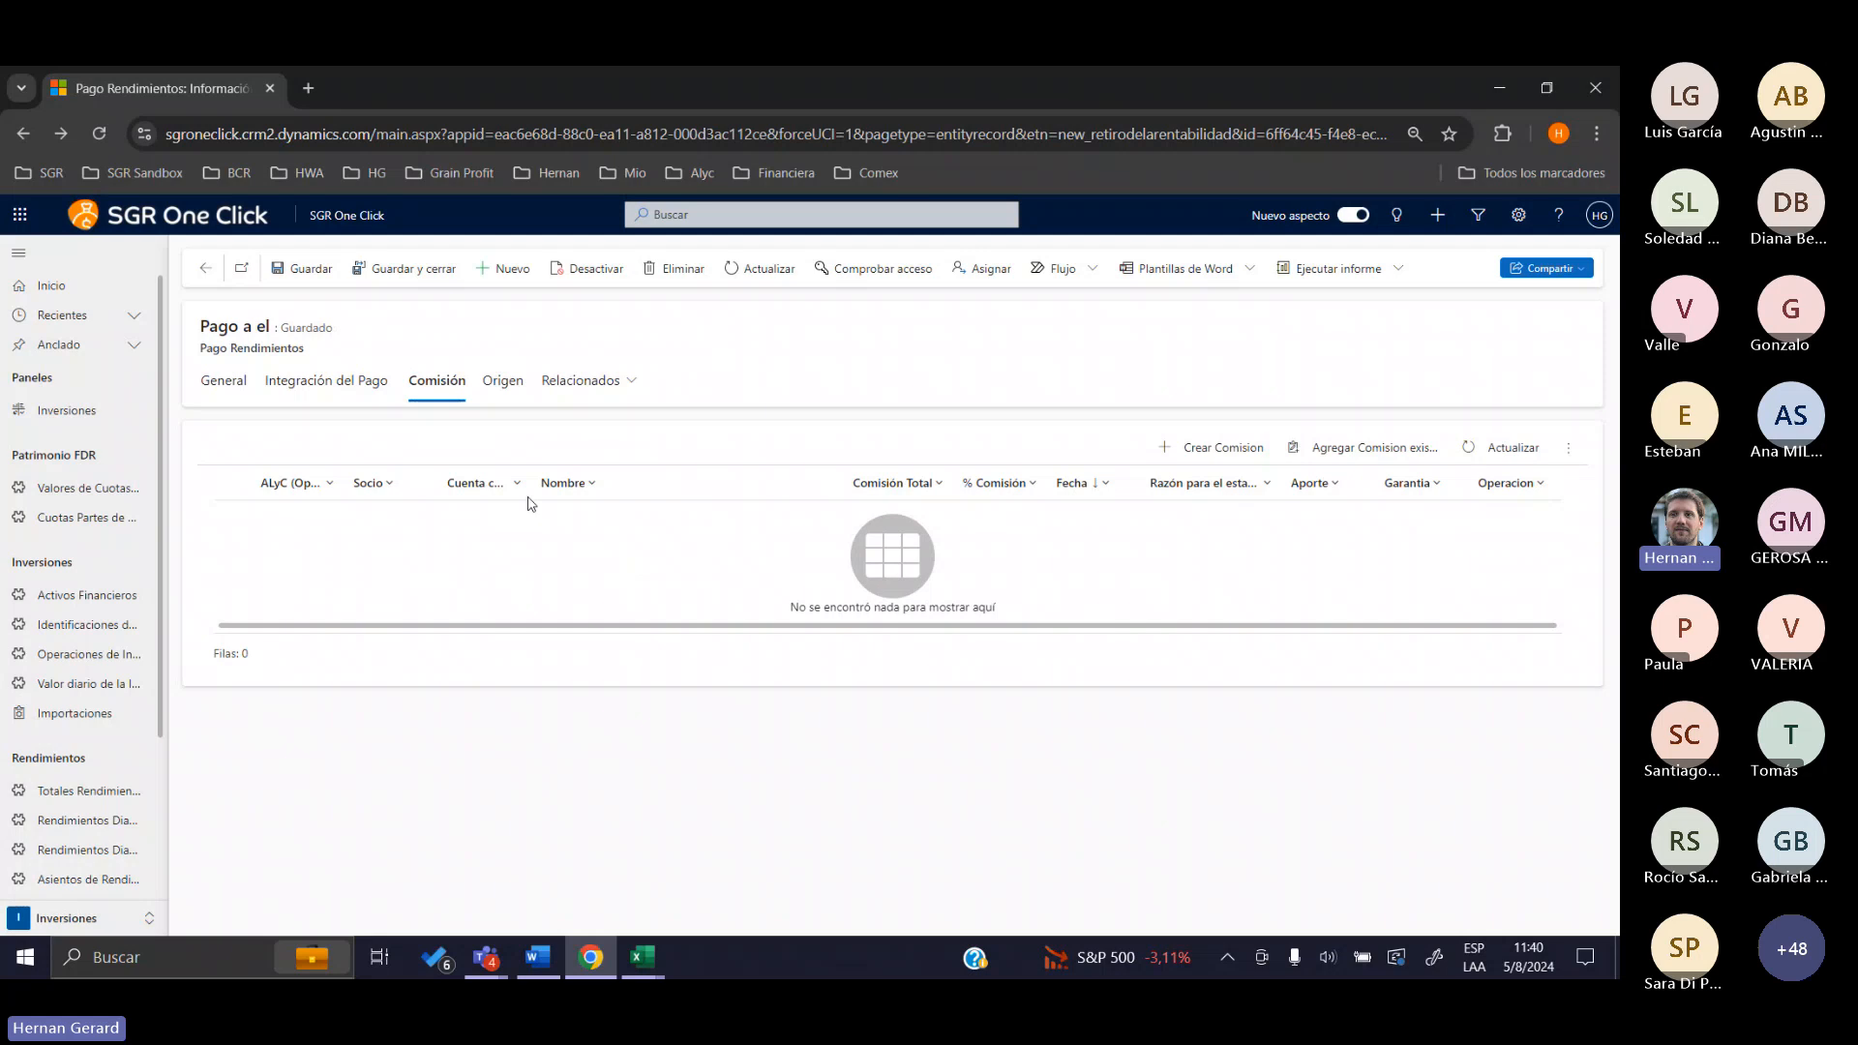
Set Total a Pagar to 100 in the return payment's general data
{"action": "left_click", "coordinate": [222, 380]}
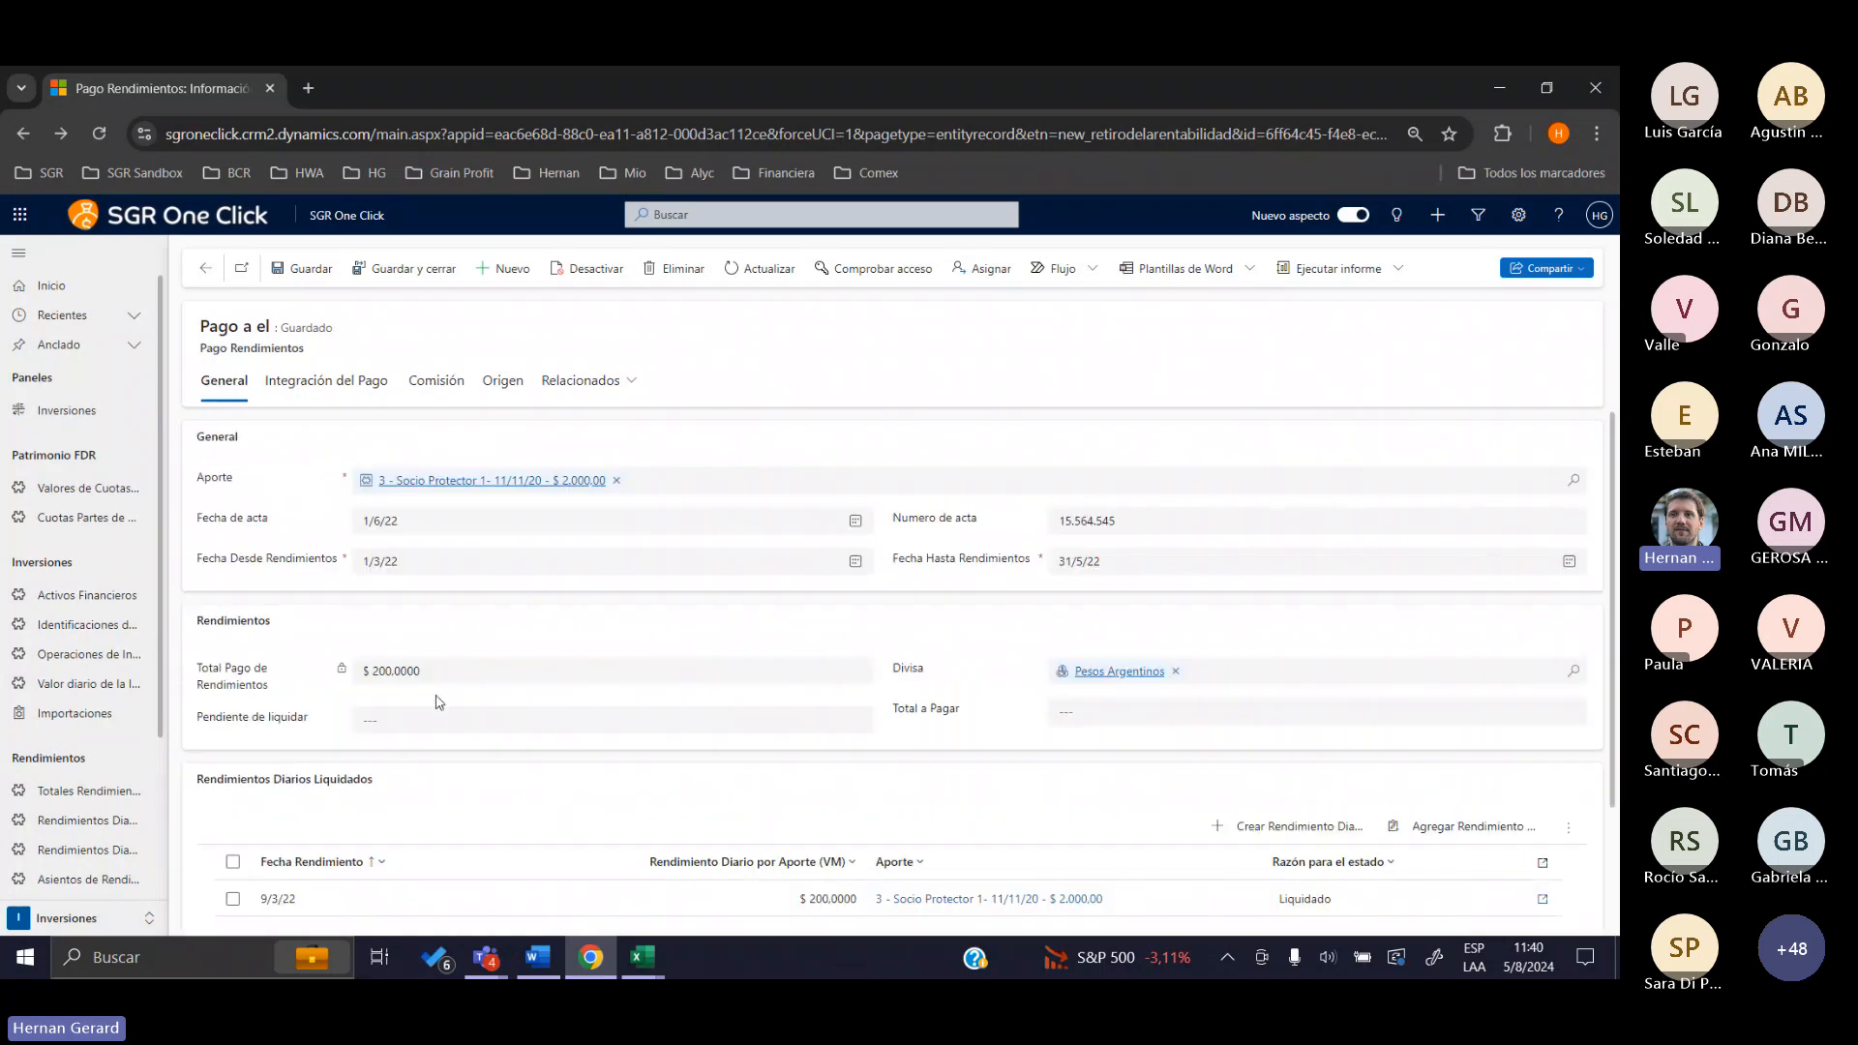
{"action": "left_click_drag", "start_coordinate": [425, 676], "coordinate": [362, 683]}
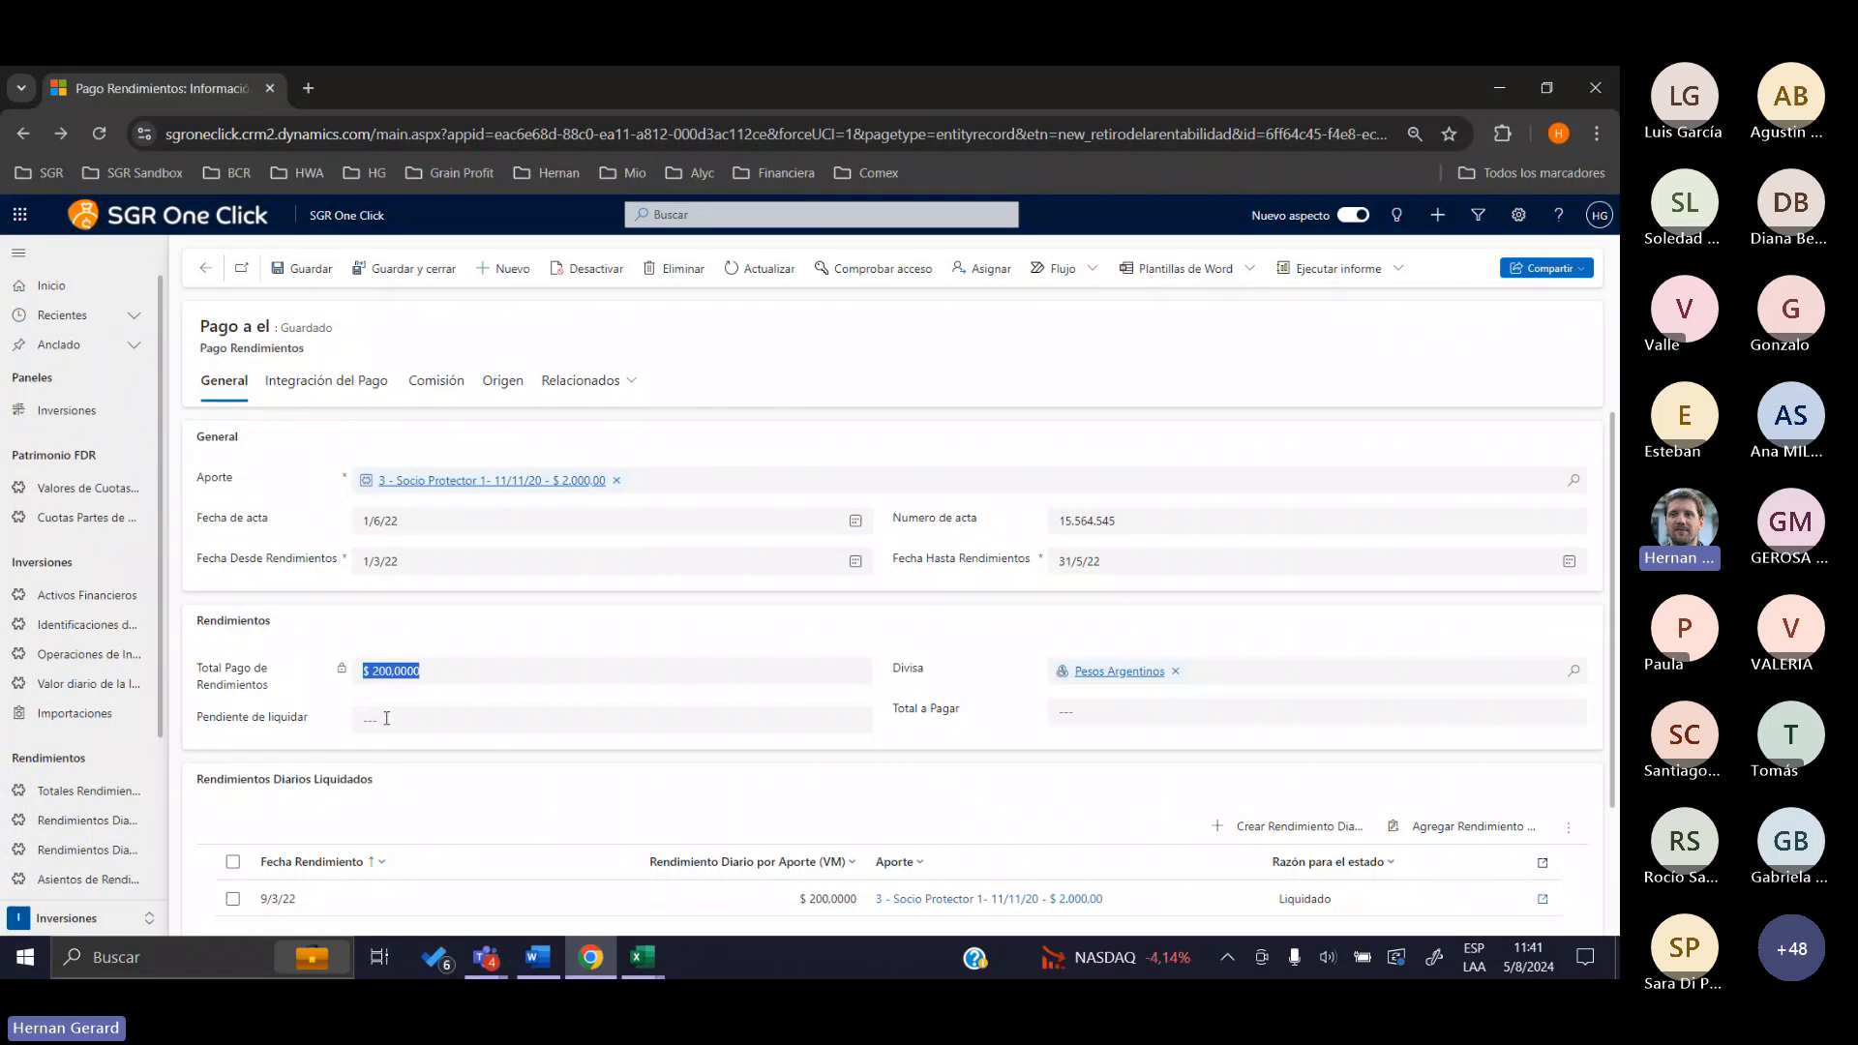
{"action": "left_click", "coordinate": [1159, 706]}
{"action": "type", "text": "100"}
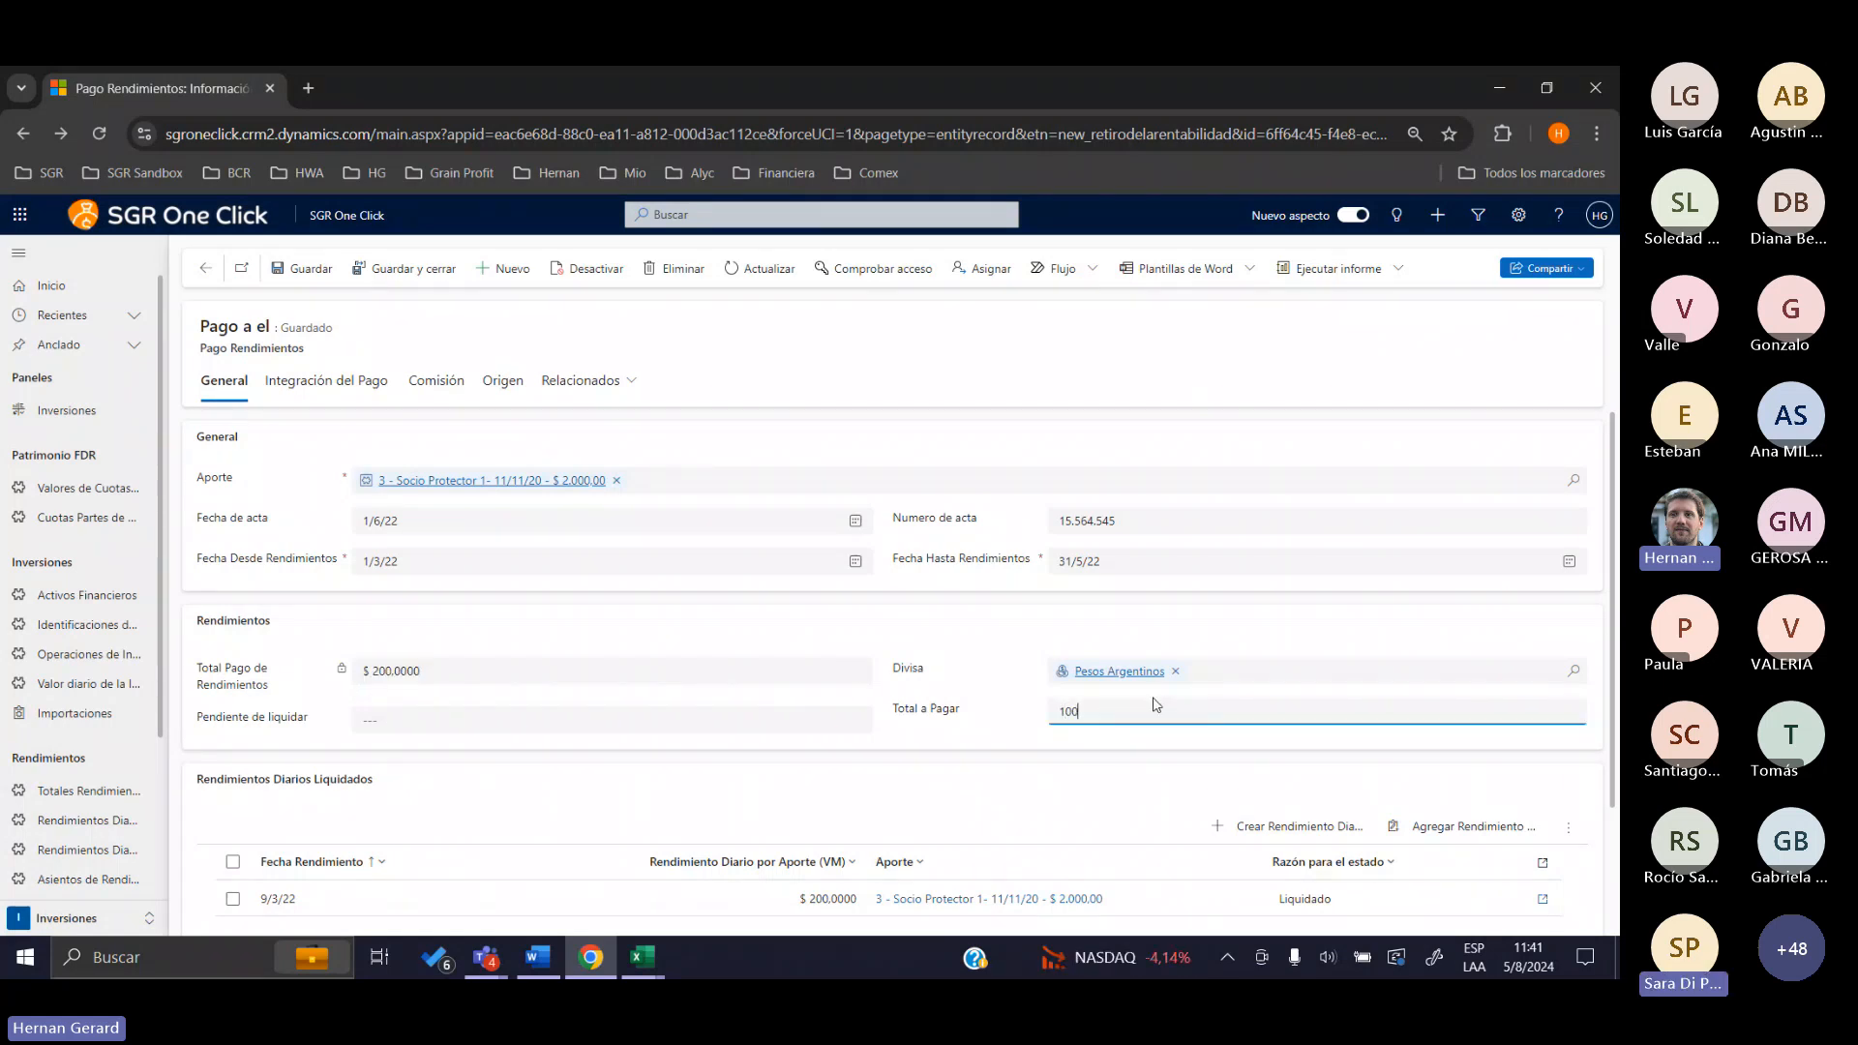
{"action": "left_click", "coordinate": [1077, 750]}
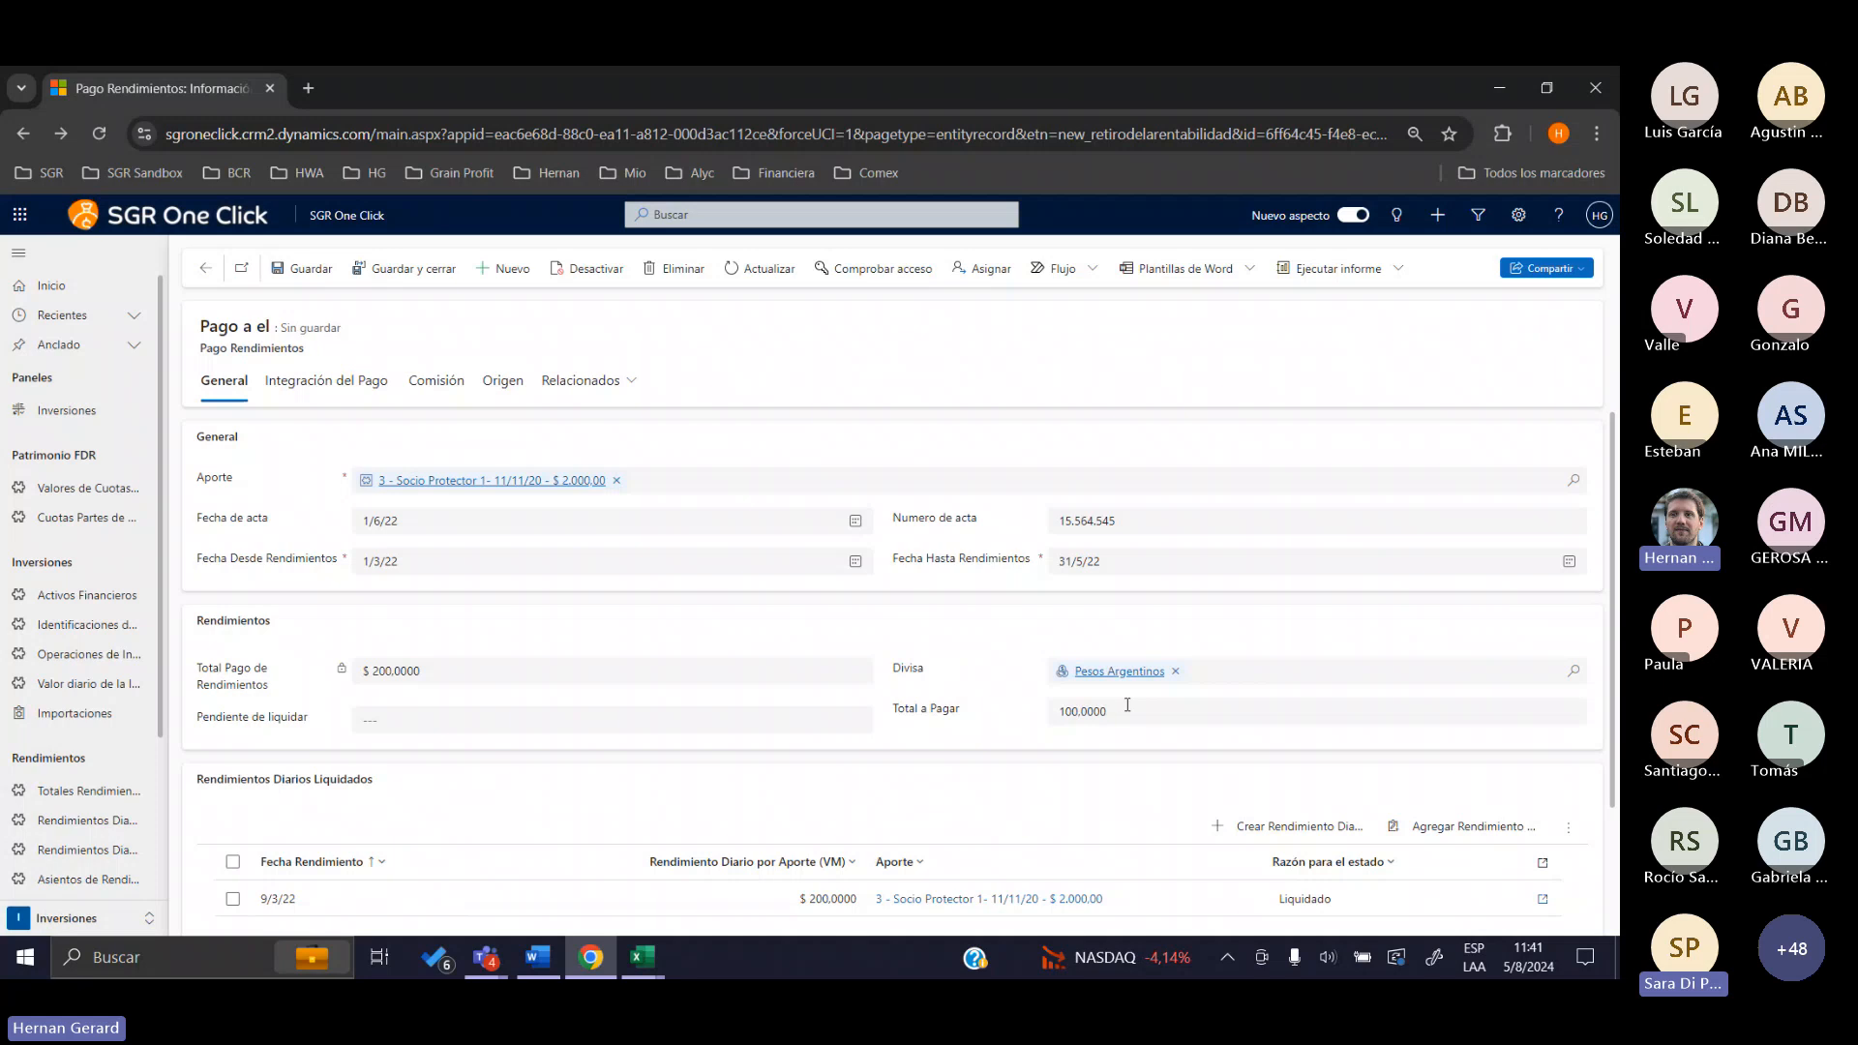
Open the payment's settled daily return of 9/3/22, discarding the unsaved changes, examine its payment and pending fields, and return to the payment
{"action": "double_click", "coordinate": [657, 905]}
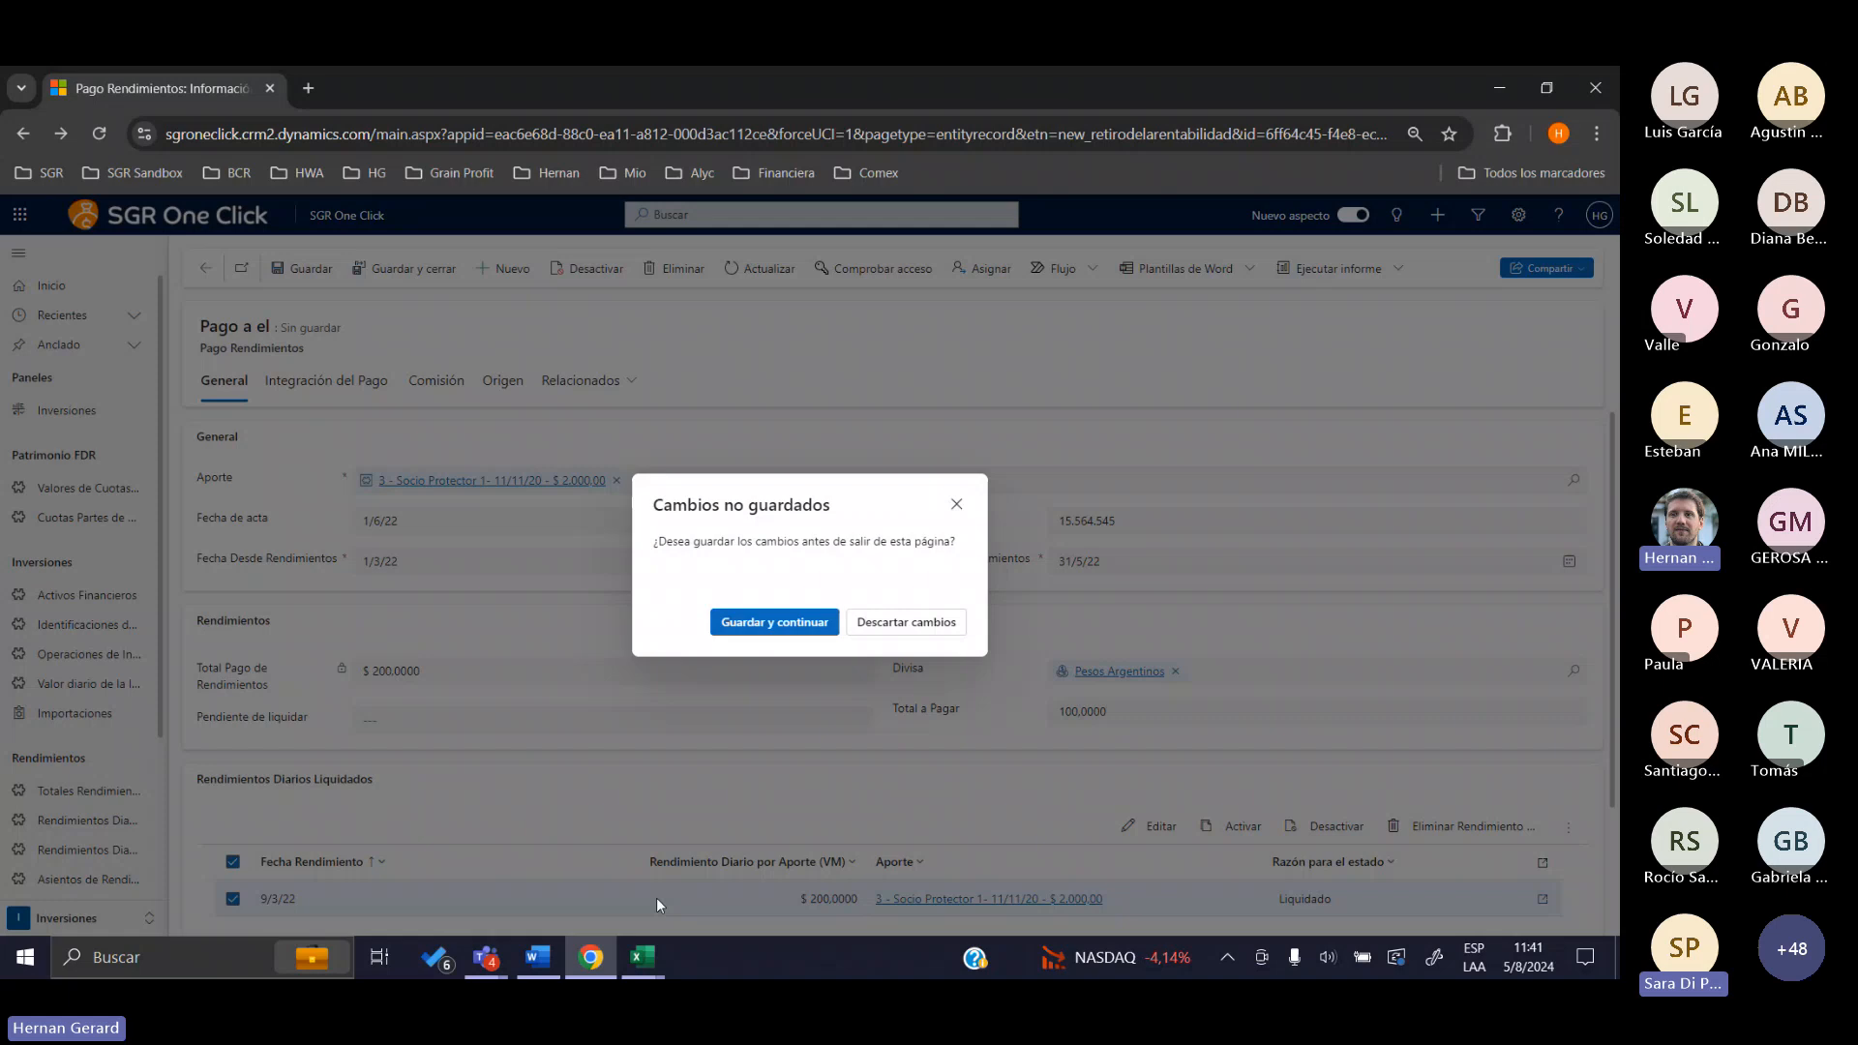
{"action": "left_click", "coordinate": [891, 622]}
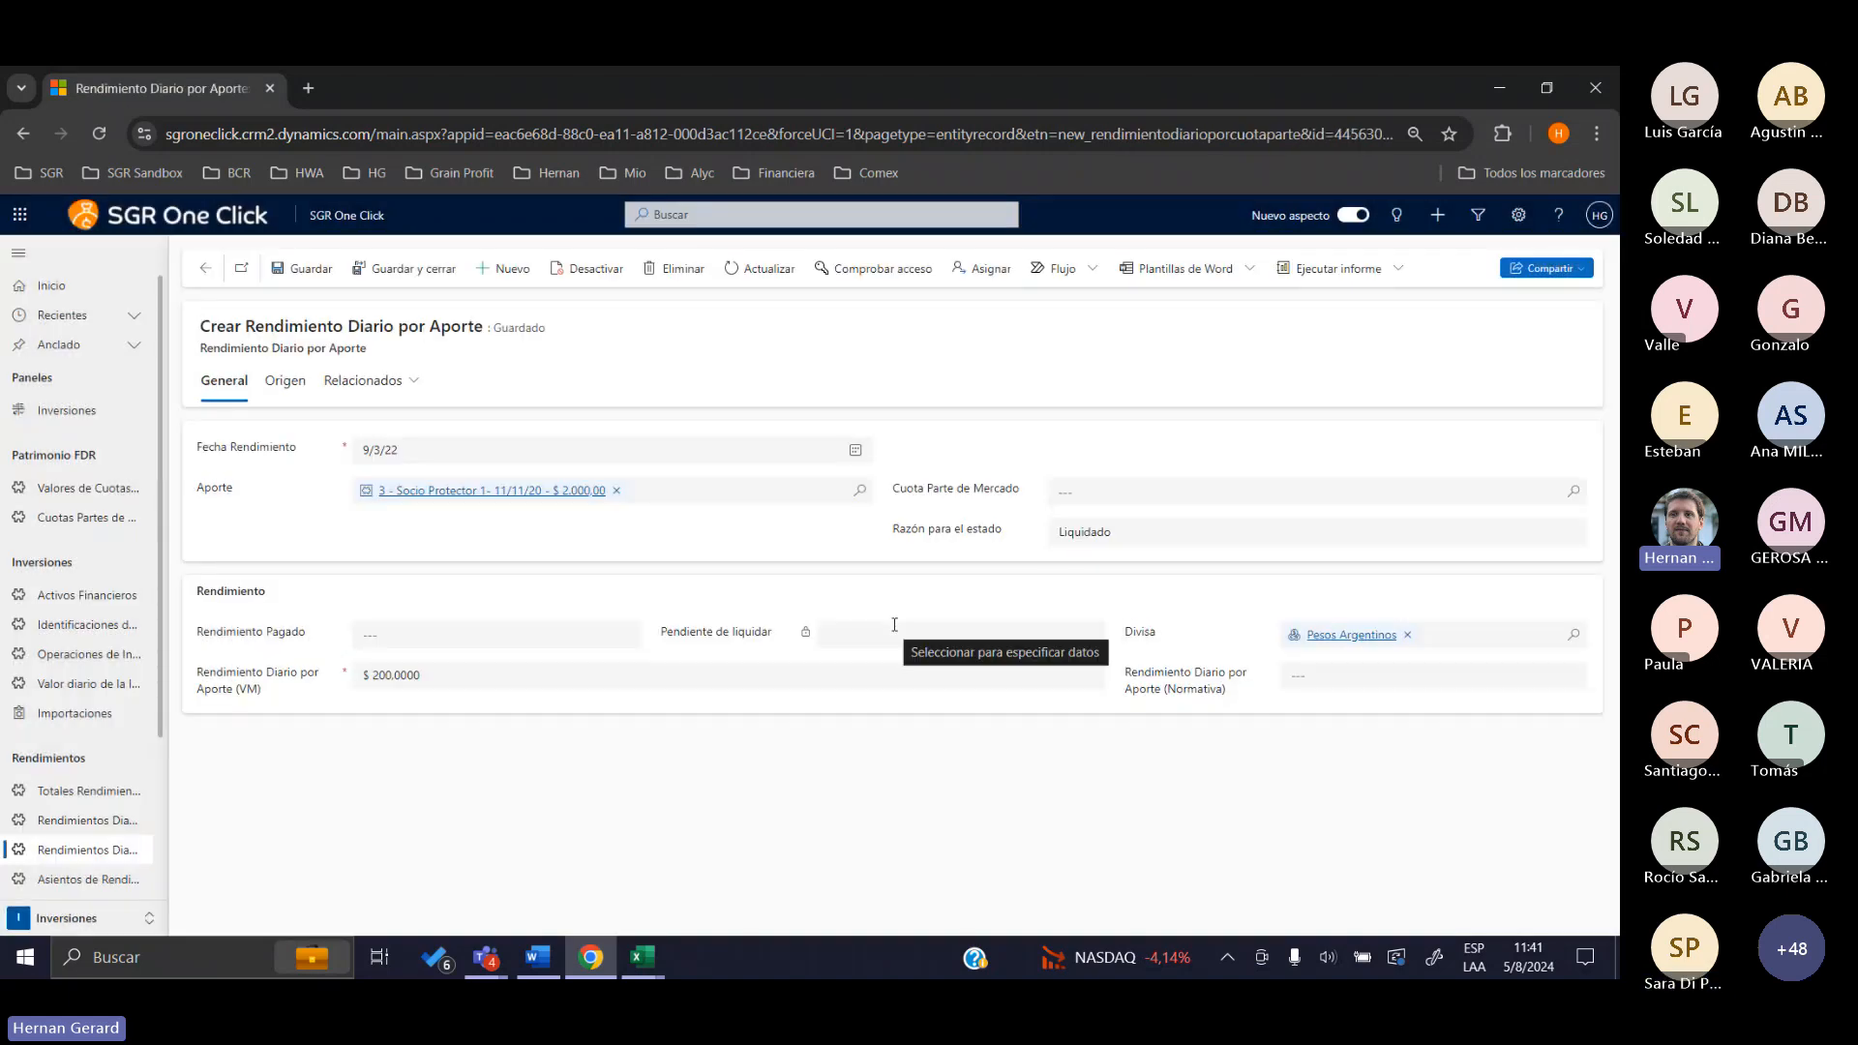
{"action": "left_click", "coordinate": [213, 272]}
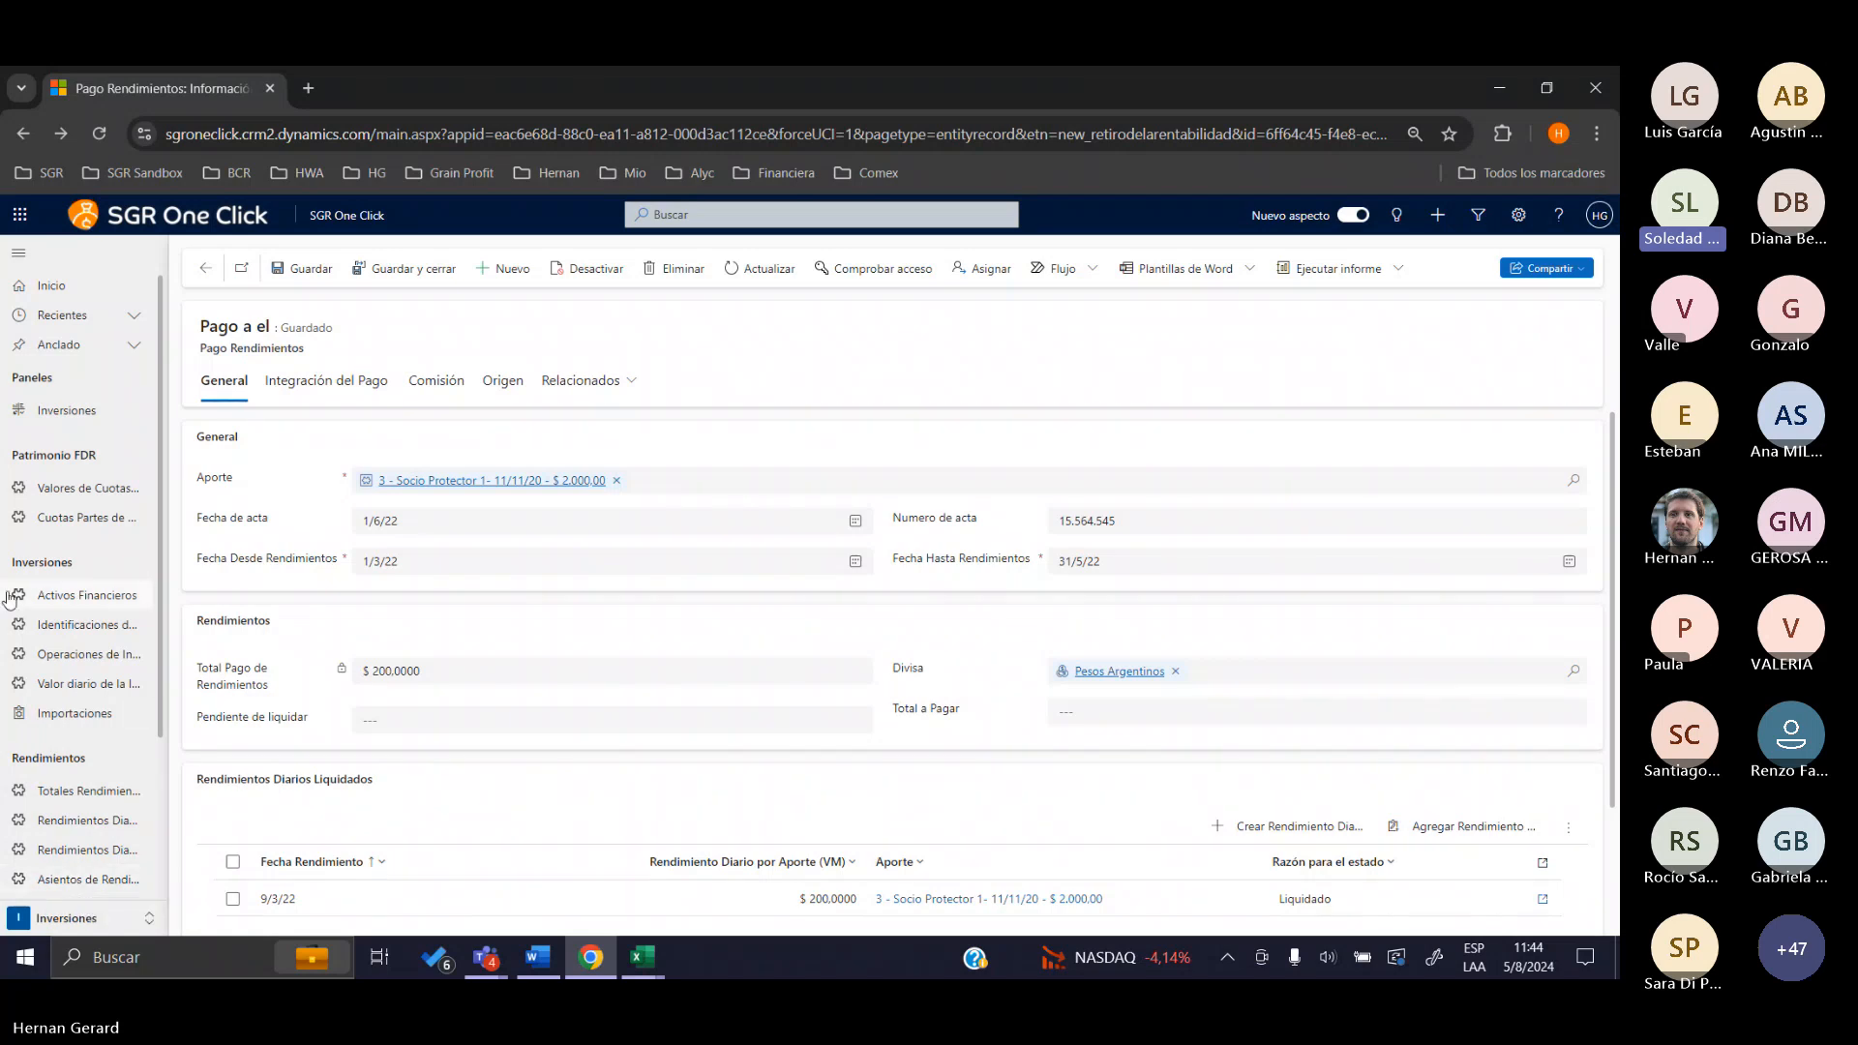
Open the PF EN DOLARES PRUEBA 2 asset identification and examine its Imputaciones Contables, starting with the Concepto field
{"action": "left_click", "coordinate": [63, 631]}
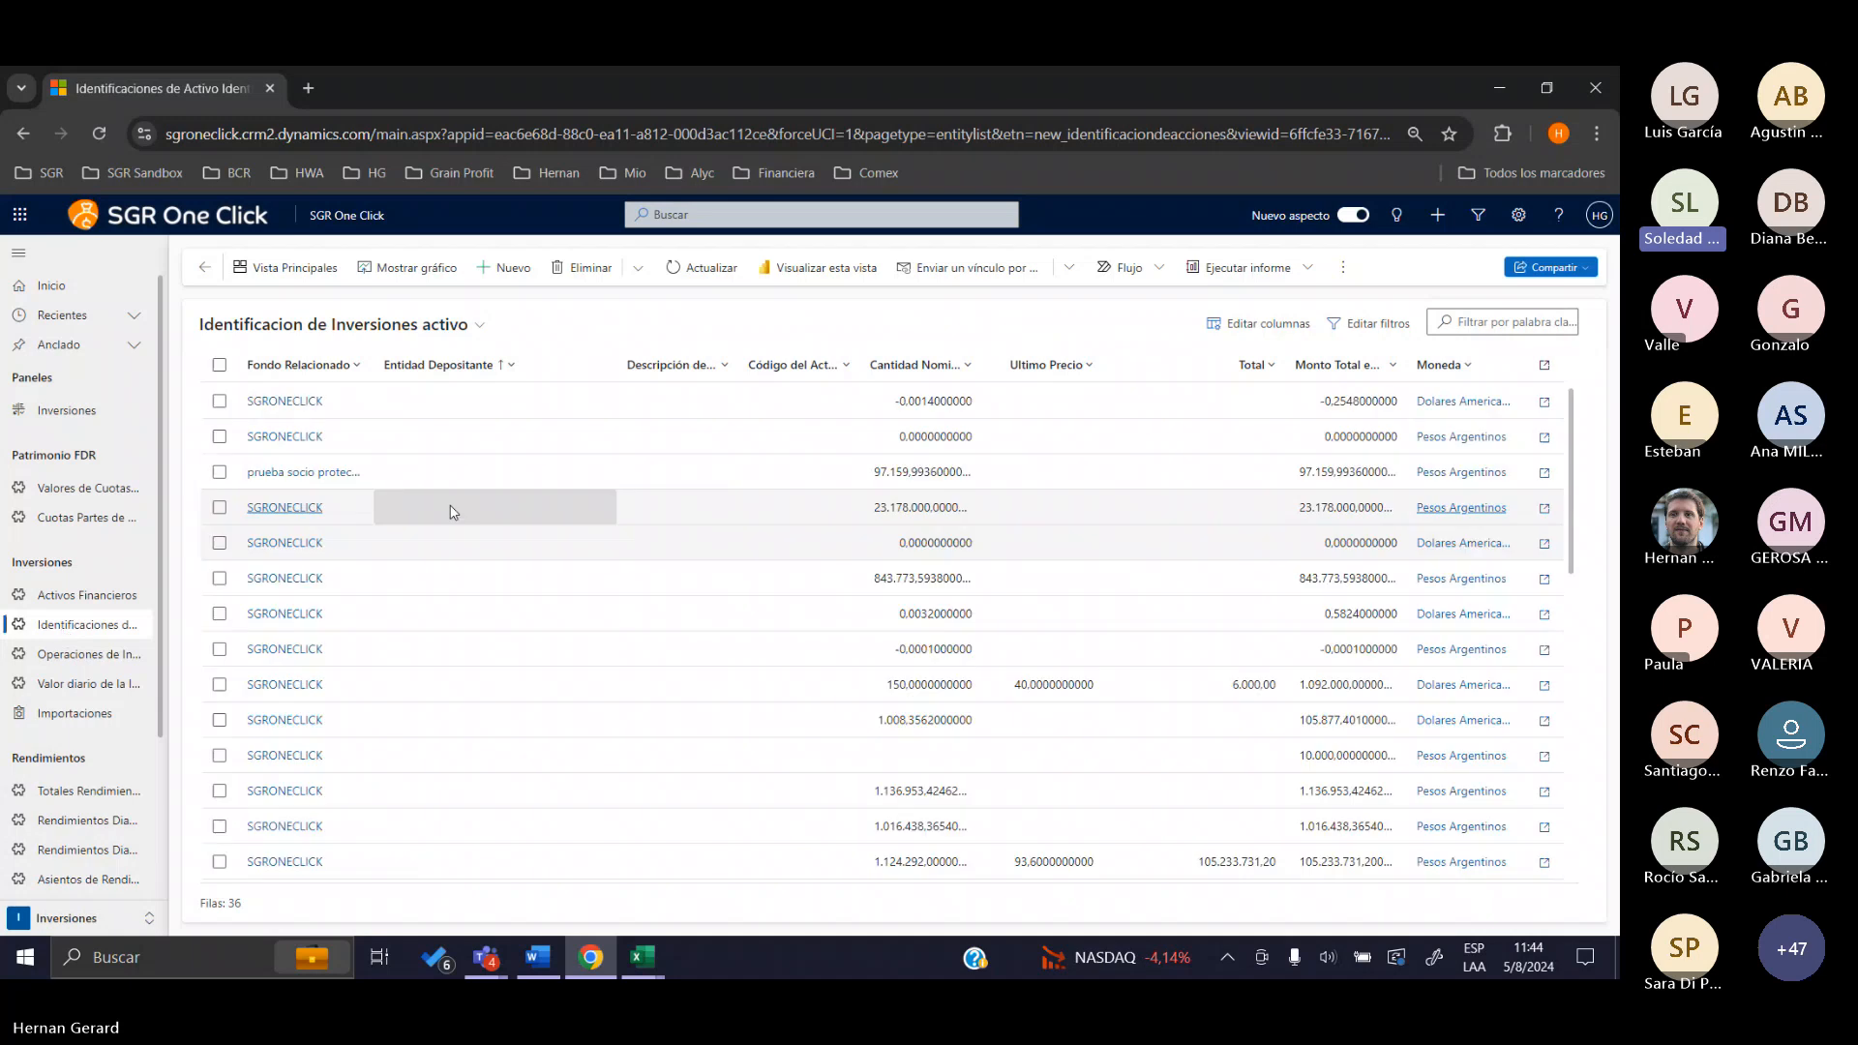
{"action": "double_click", "coordinate": [507, 405]}
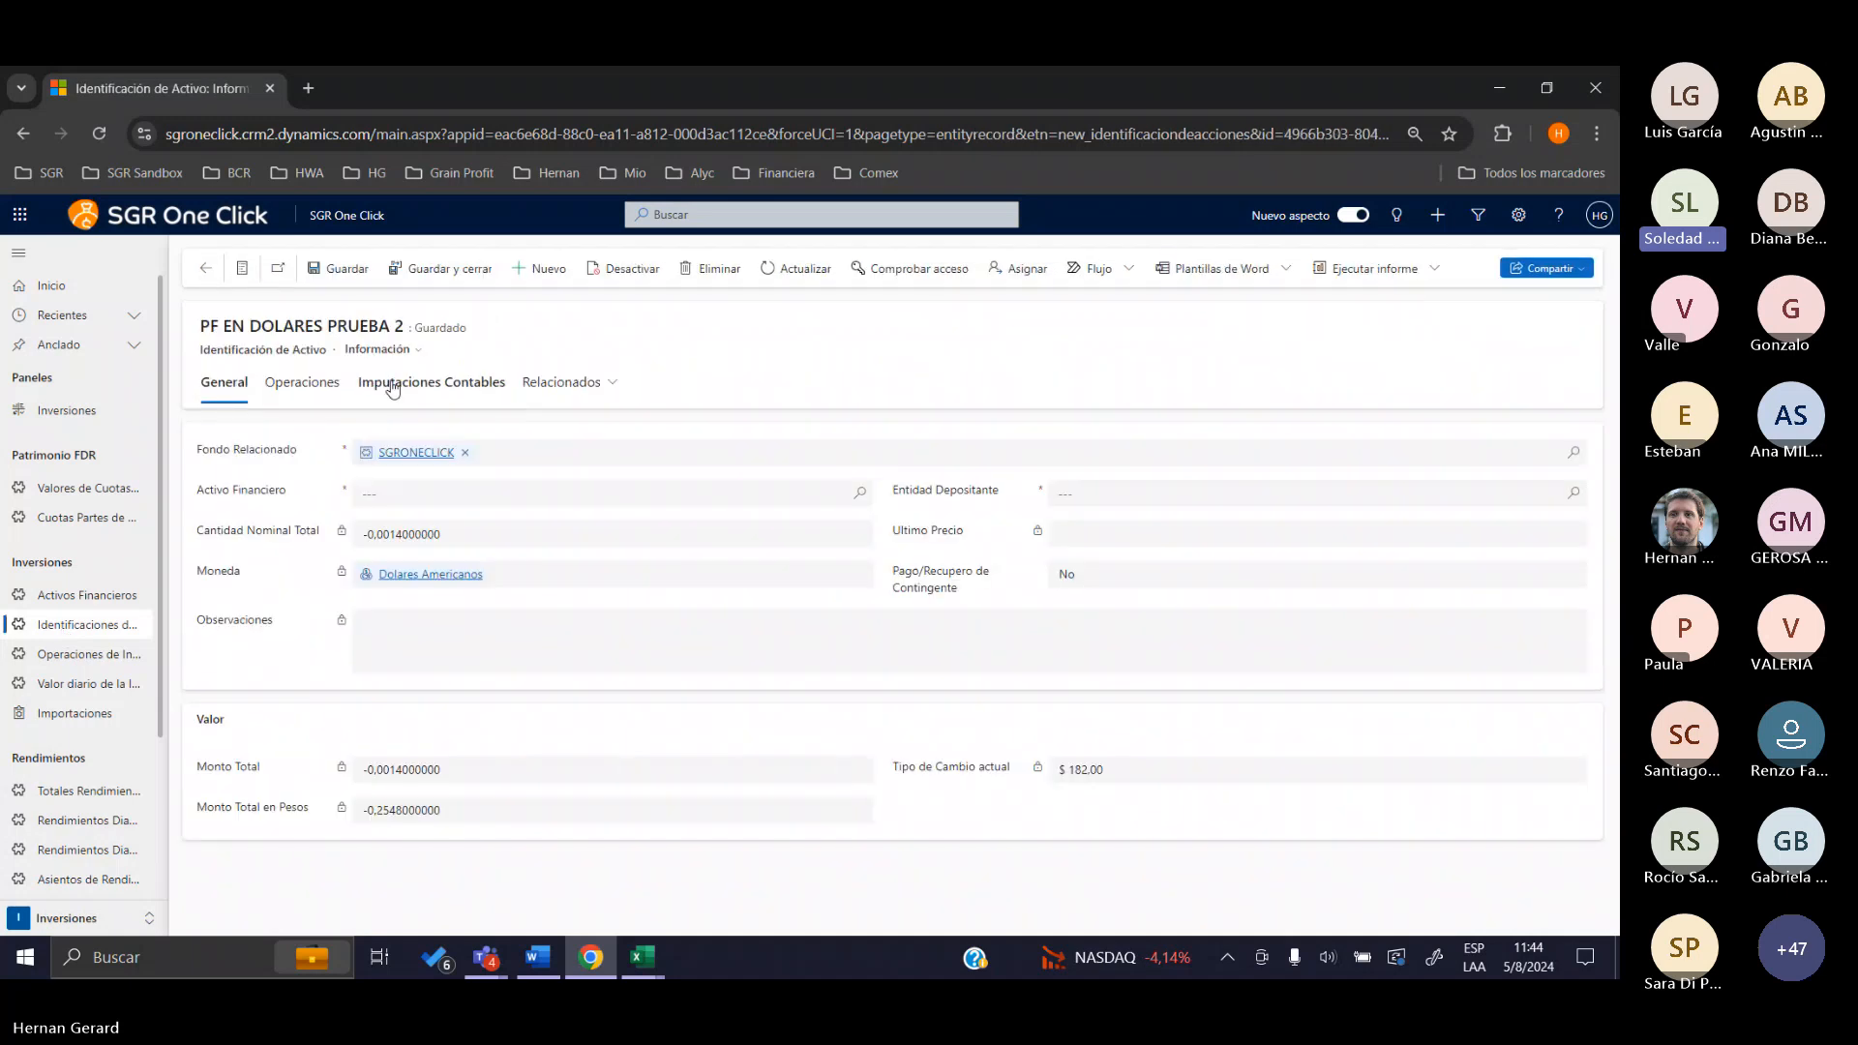
{"action": "left_click", "coordinate": [379, 385]}
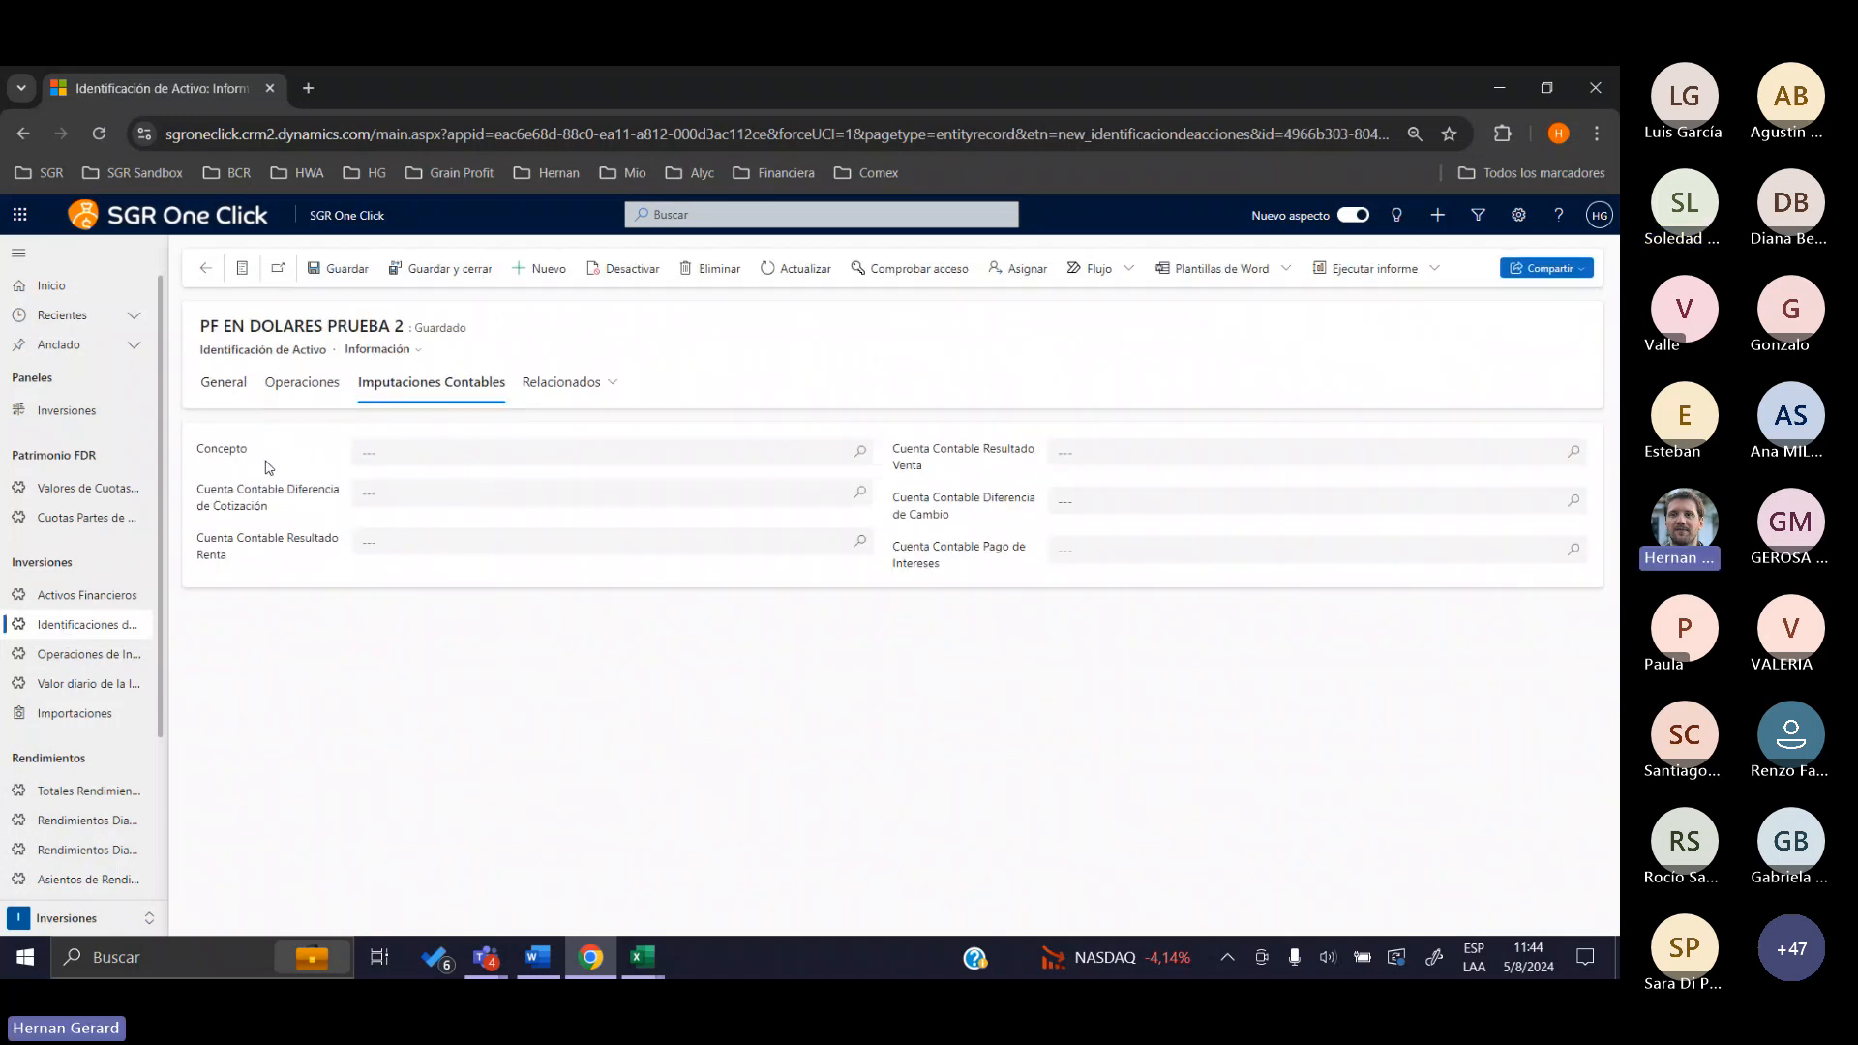
{"action": "left_click_drag", "start_coordinate": [262, 461], "coordinate": [197, 470]}
{"action": "scroll", "coordinate": [121, 682], "scroll_direction": "down", "scroll_amount": 1}
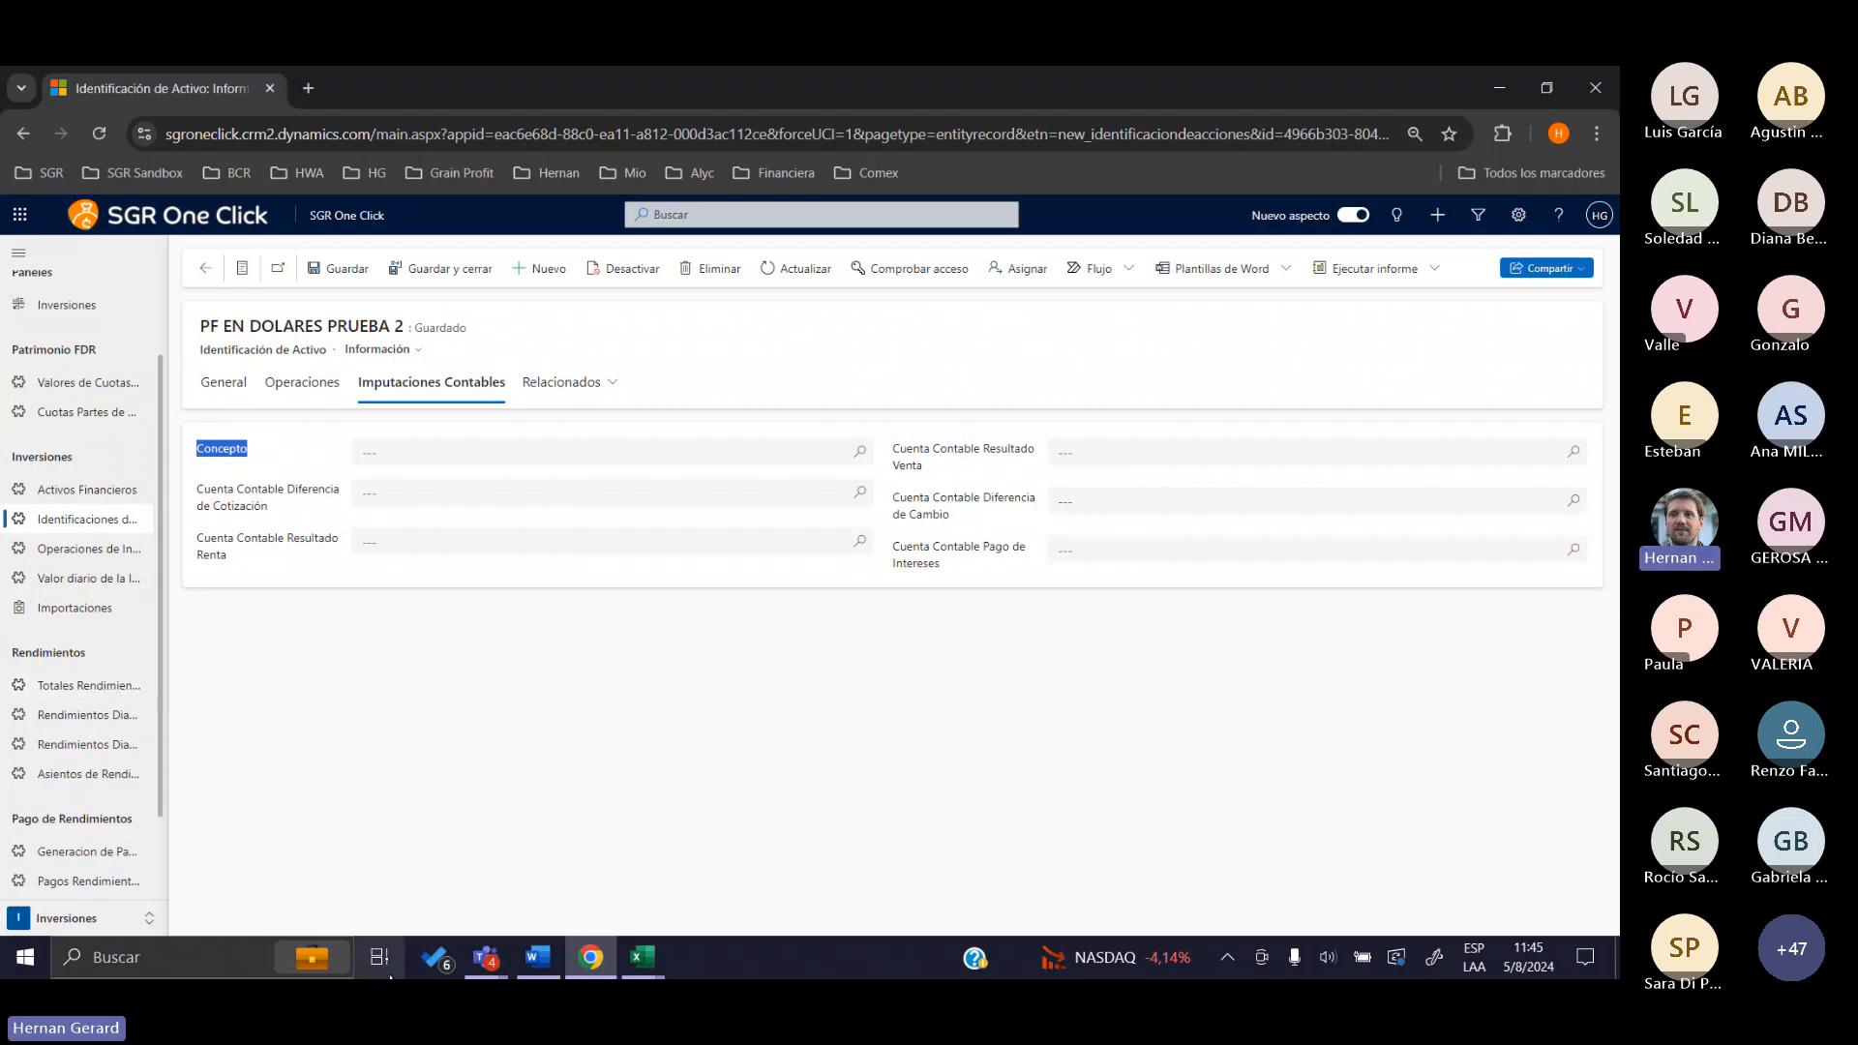
Switch to the Word training agenda, highlight Consultas generales under Día 3, and return to SGR One Click
{"action": "left_click", "coordinate": [538, 957]}
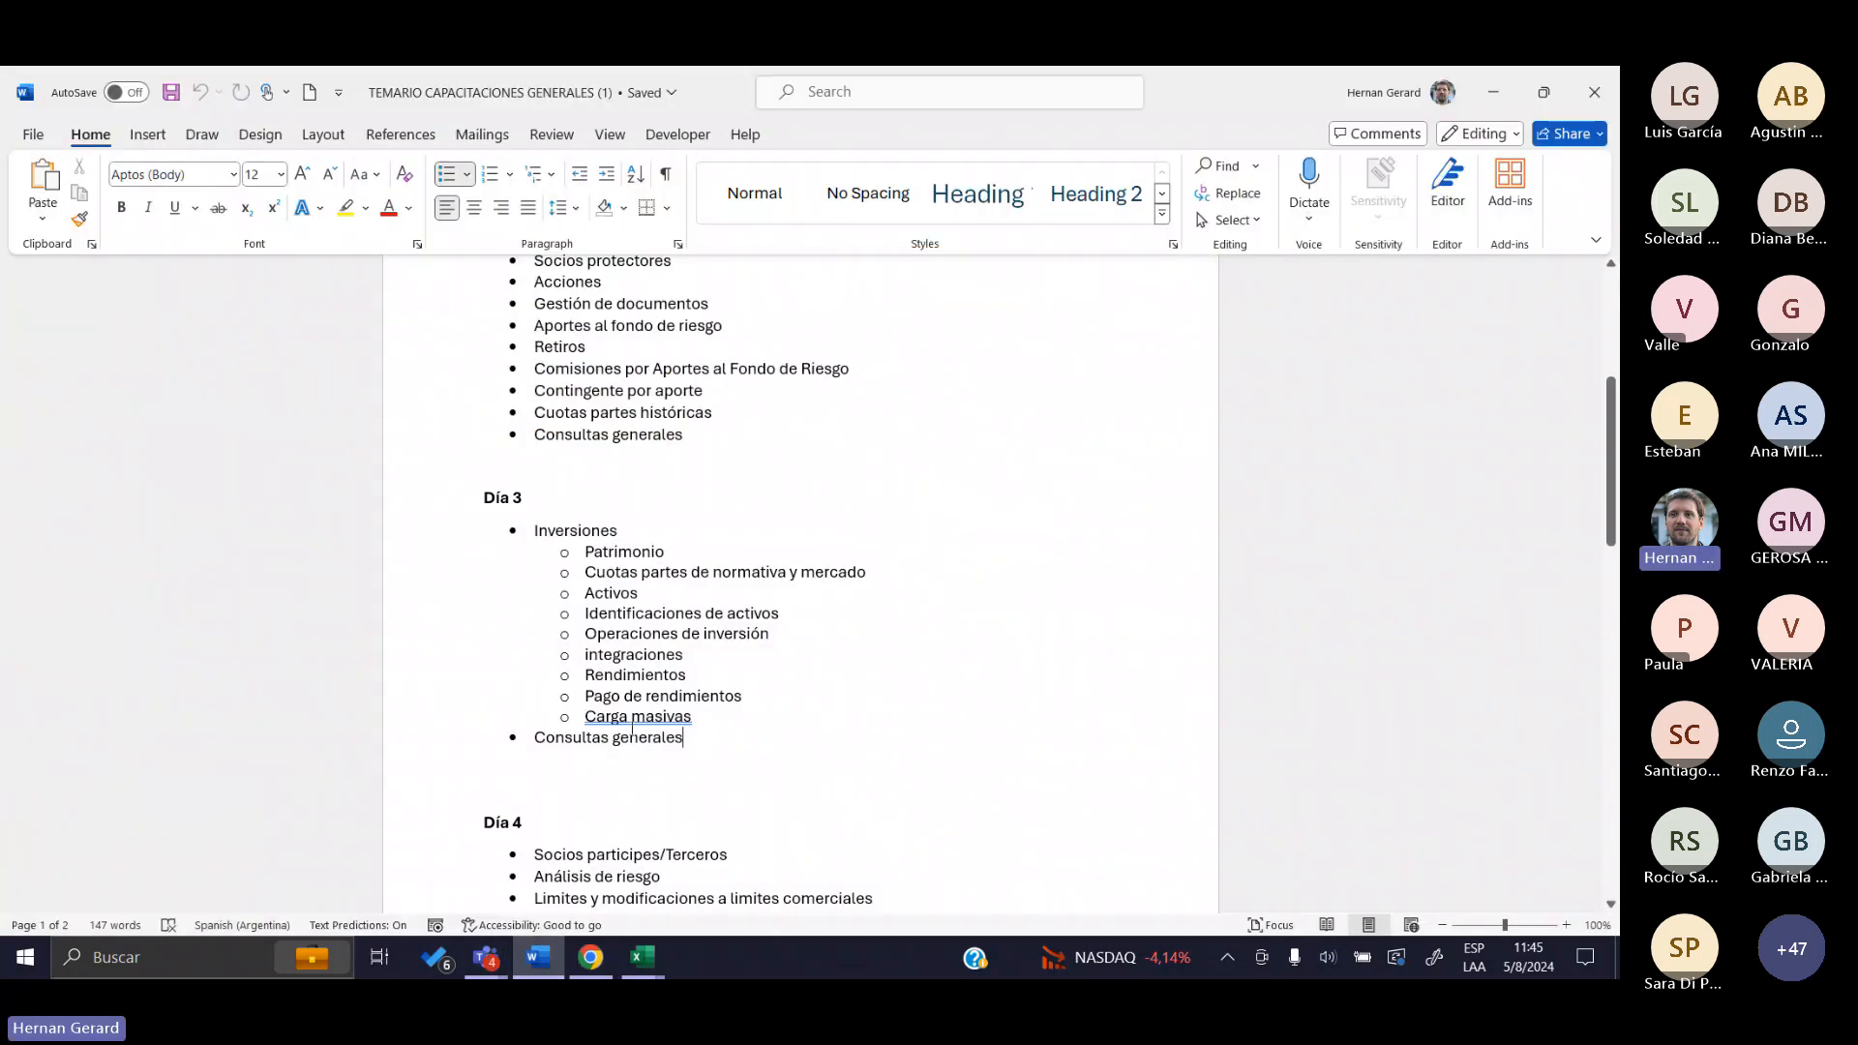
{"action": "left_click_drag", "start_coordinate": [687, 738], "coordinate": [509, 726]}
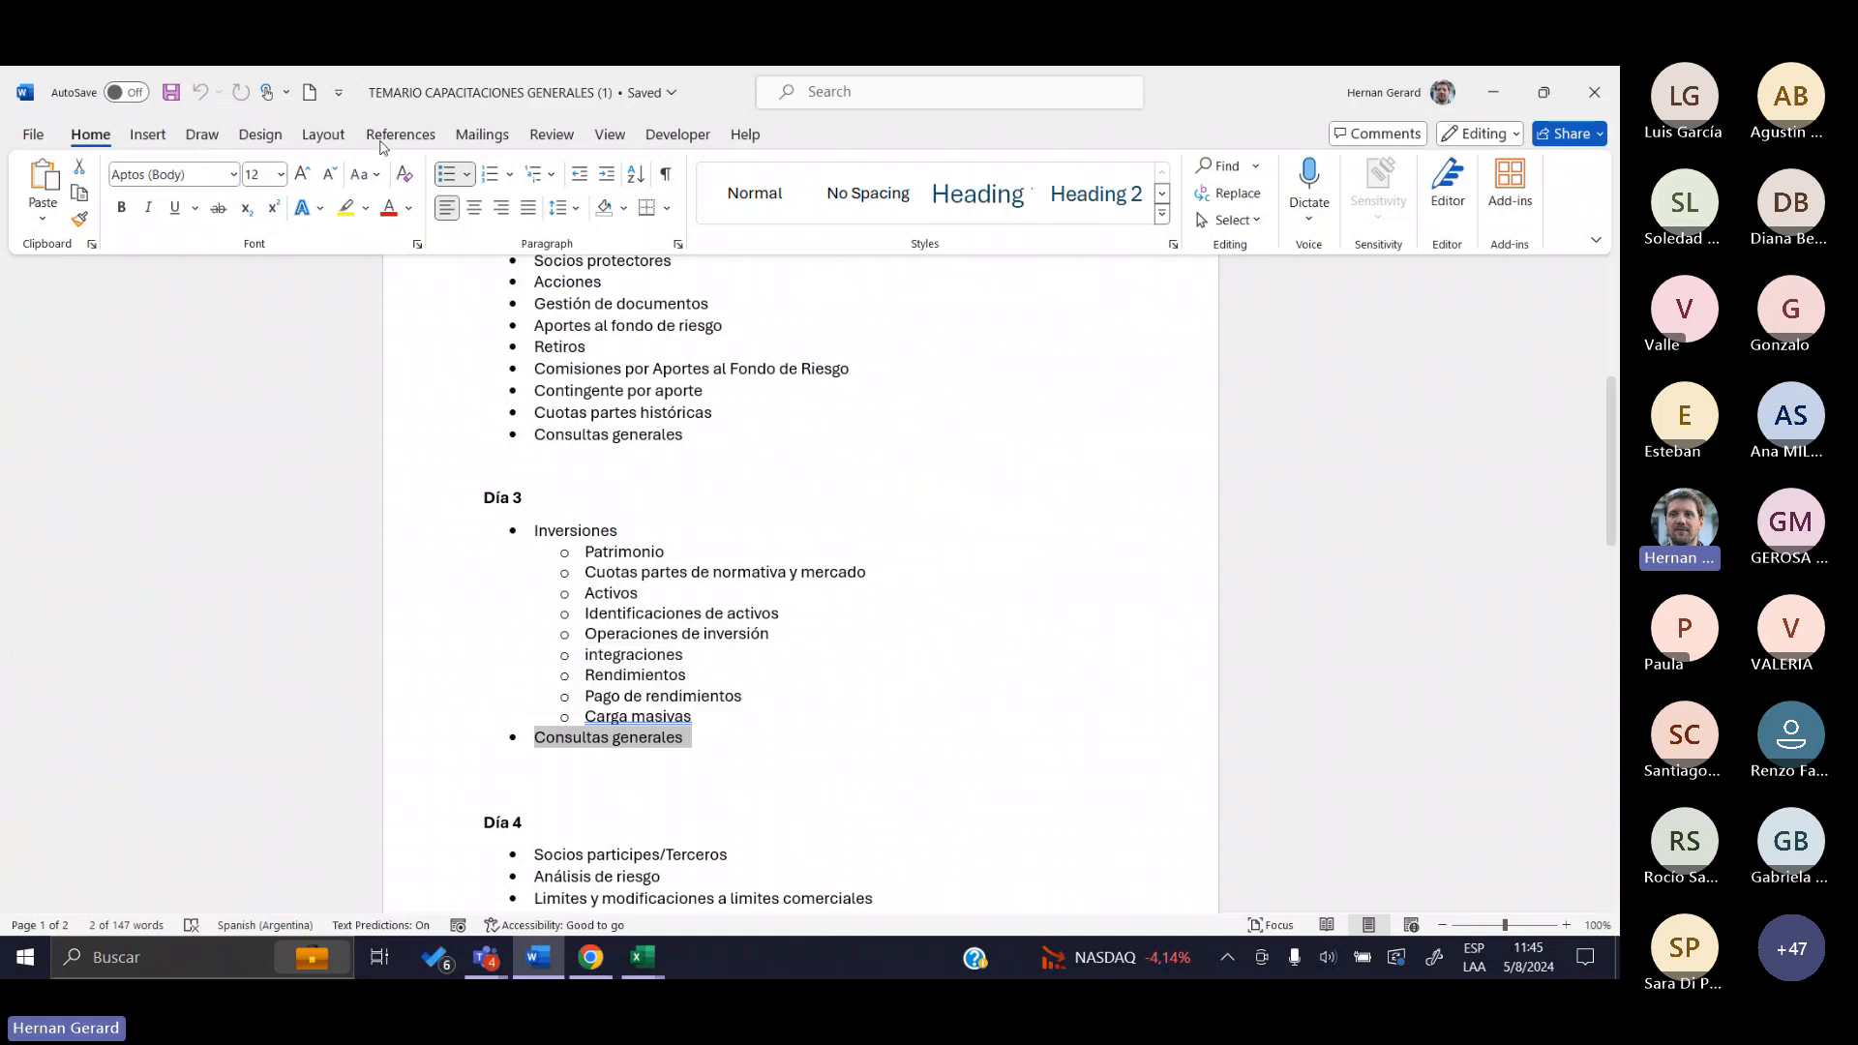
{"action": "left_click", "coordinate": [1497, 92]}
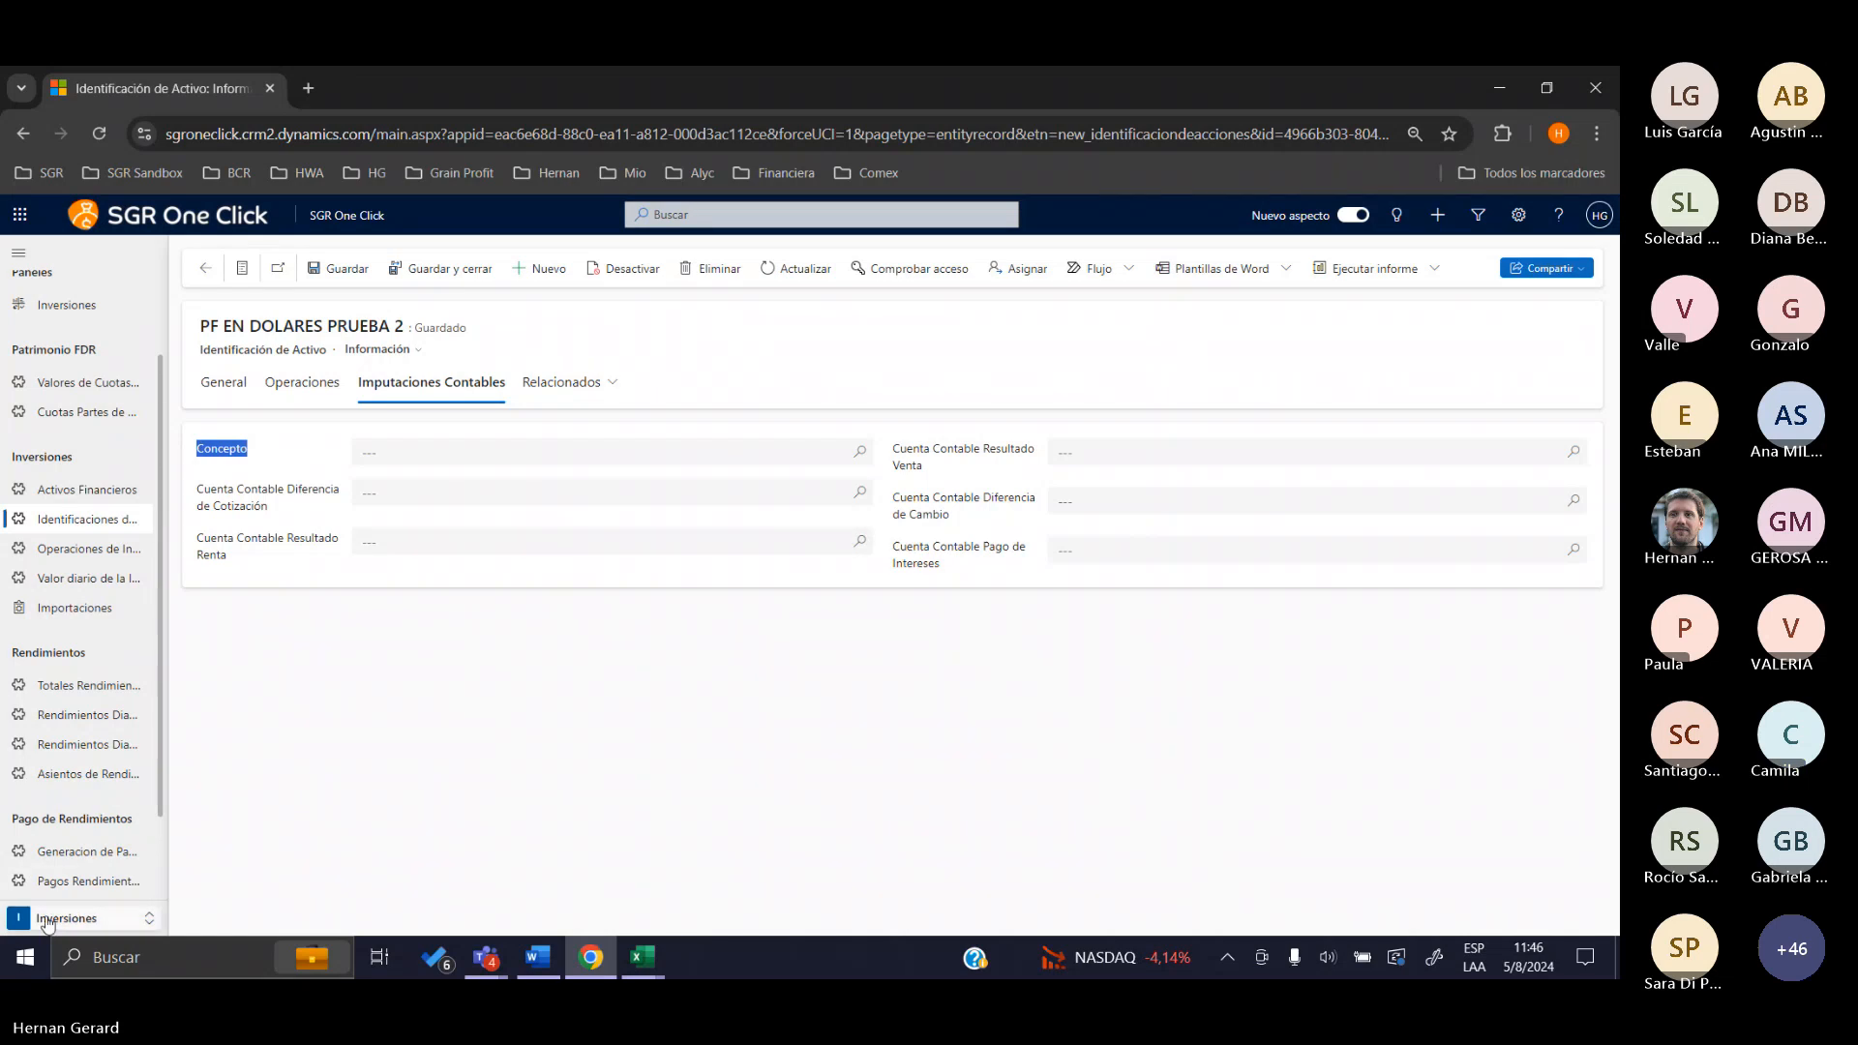
Open contribution 26 in the Fondo de Riesgo area, examine its Integración Del Aporte, and return to the contributions list
{"action": "left_click", "coordinate": [87, 918]}
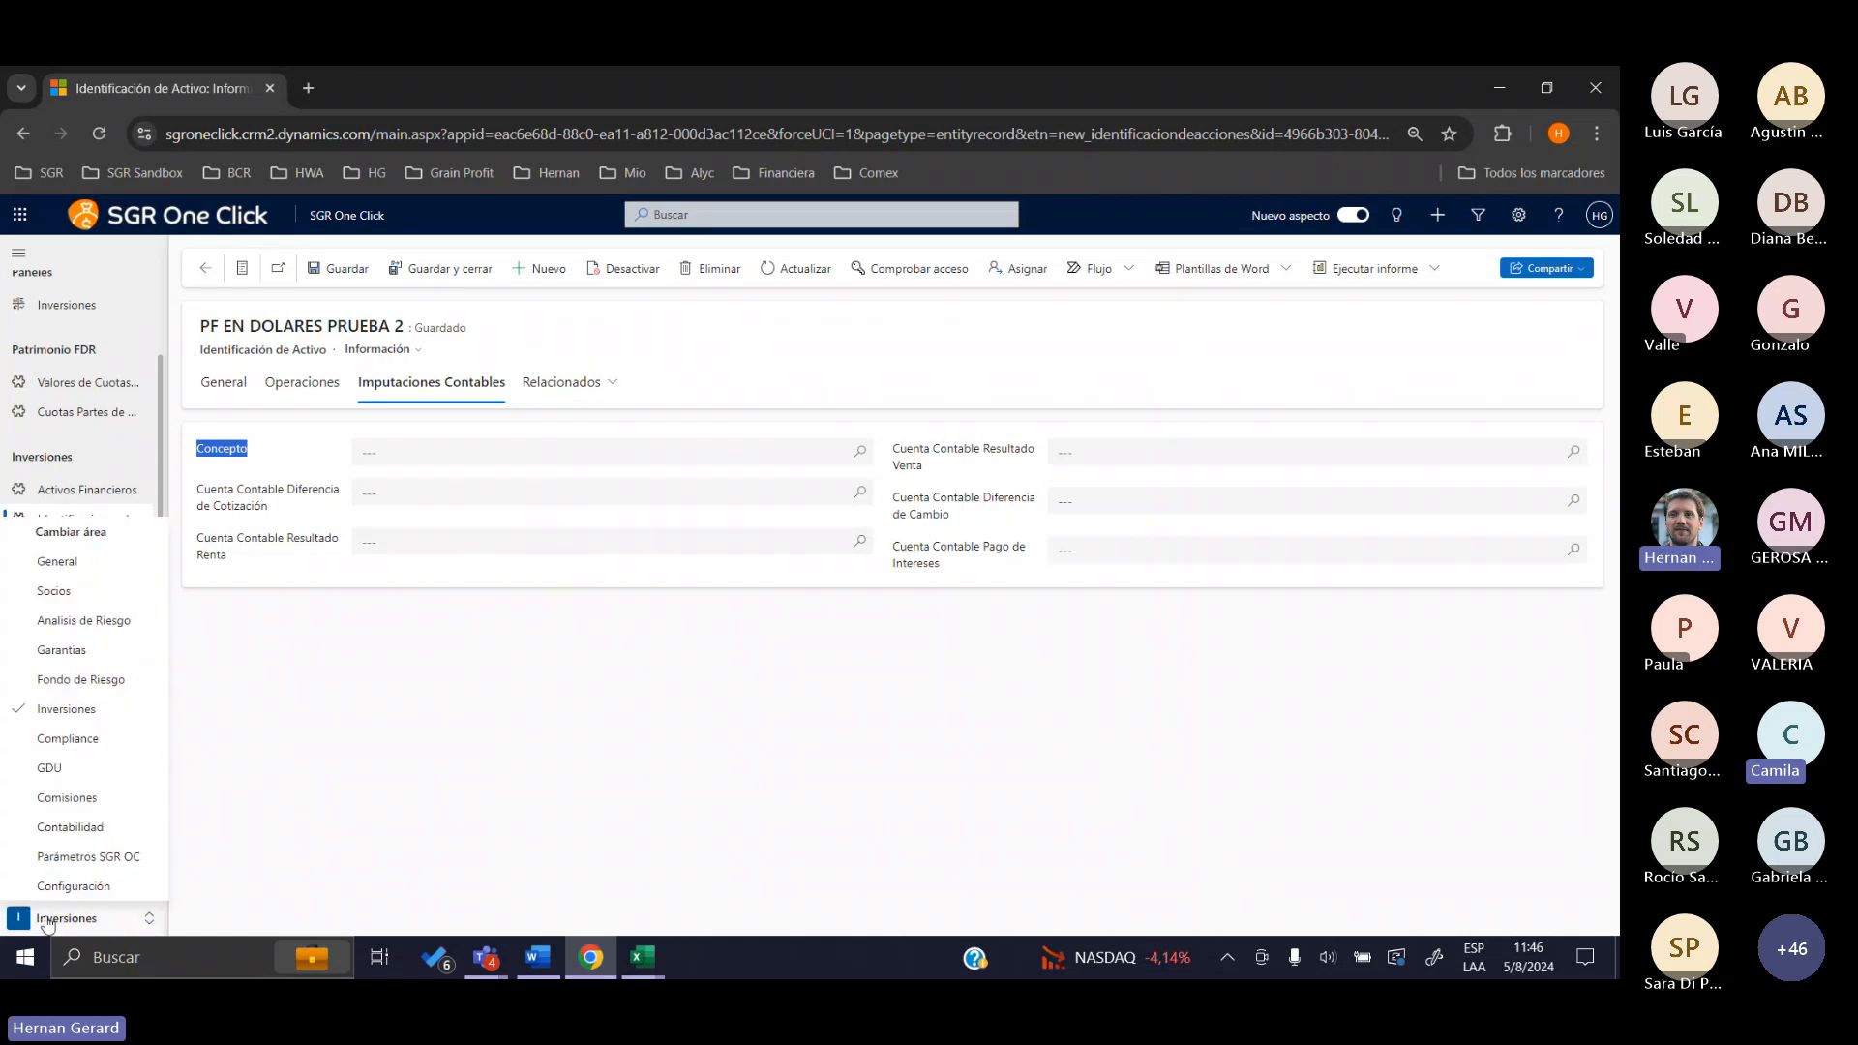
{"action": "left_click", "coordinate": [89, 681]}
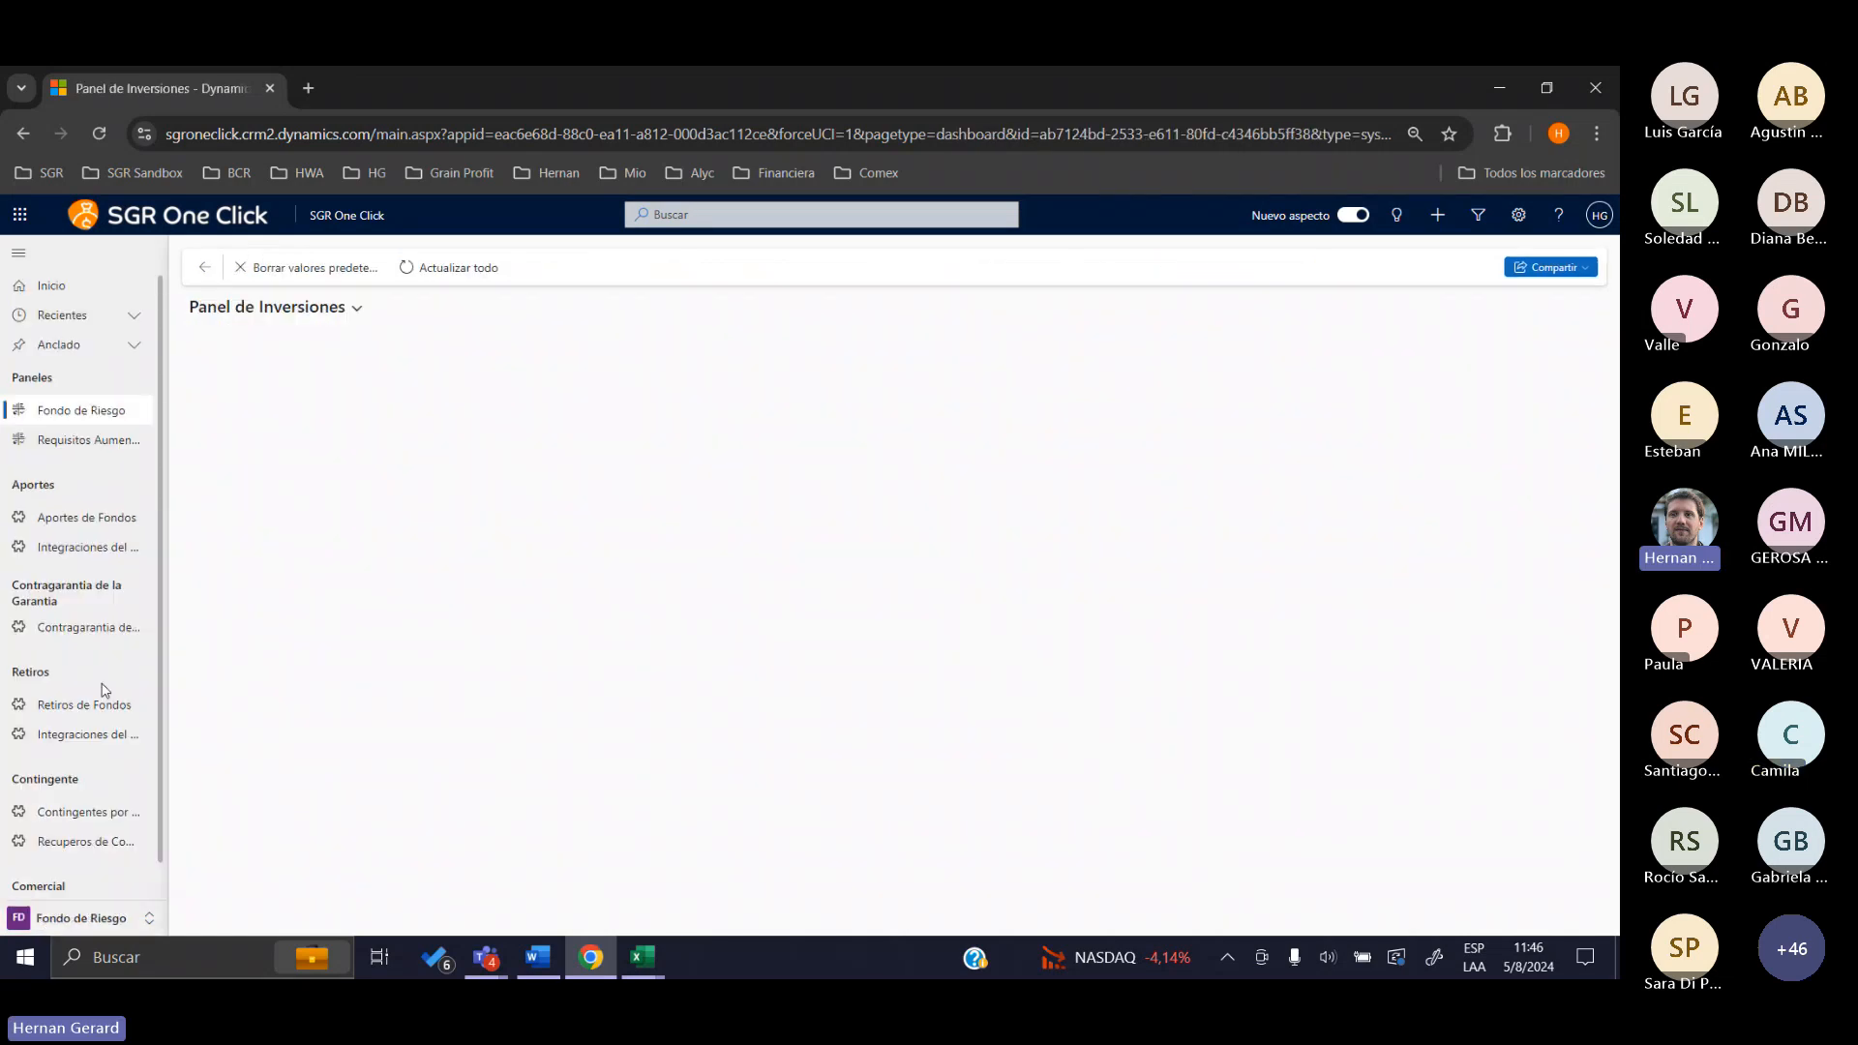
{"action": "left_click", "coordinate": [108, 524]}
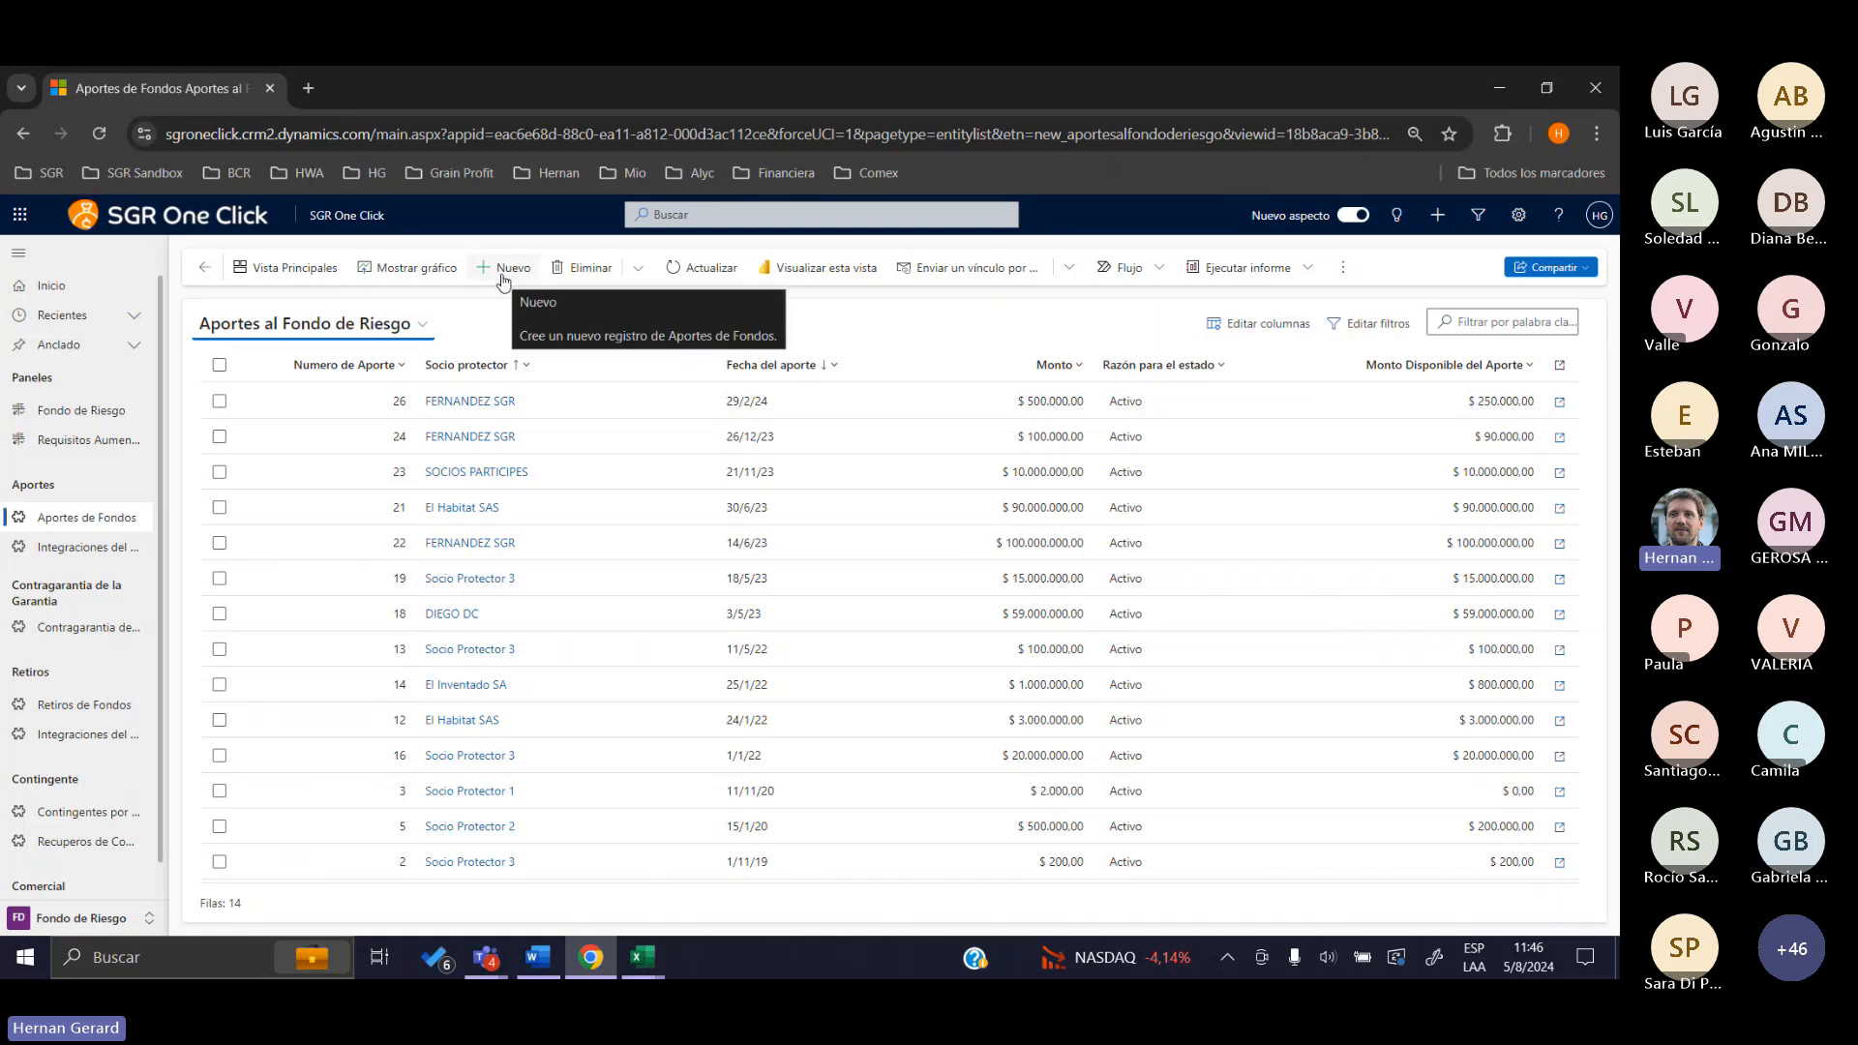
{"action": "double_click", "coordinate": [641, 403]}
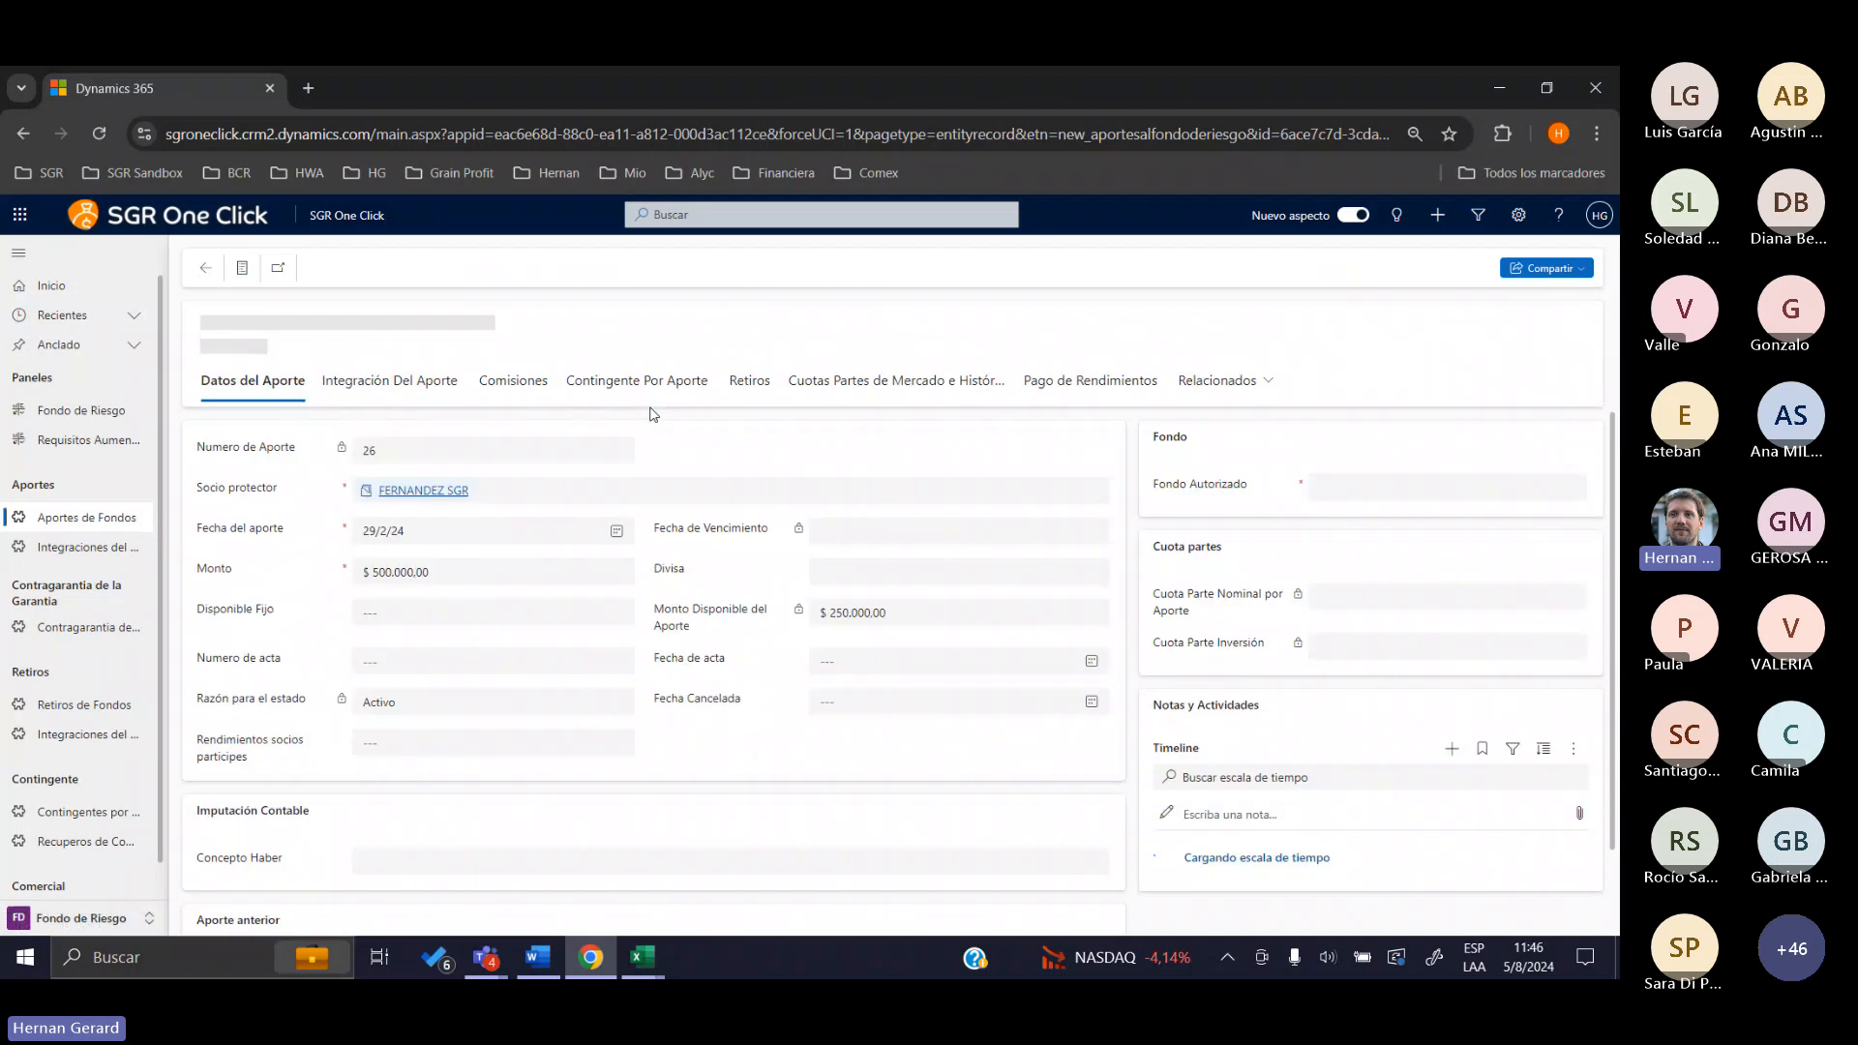
{"action": "left_click", "coordinate": [391, 380]}
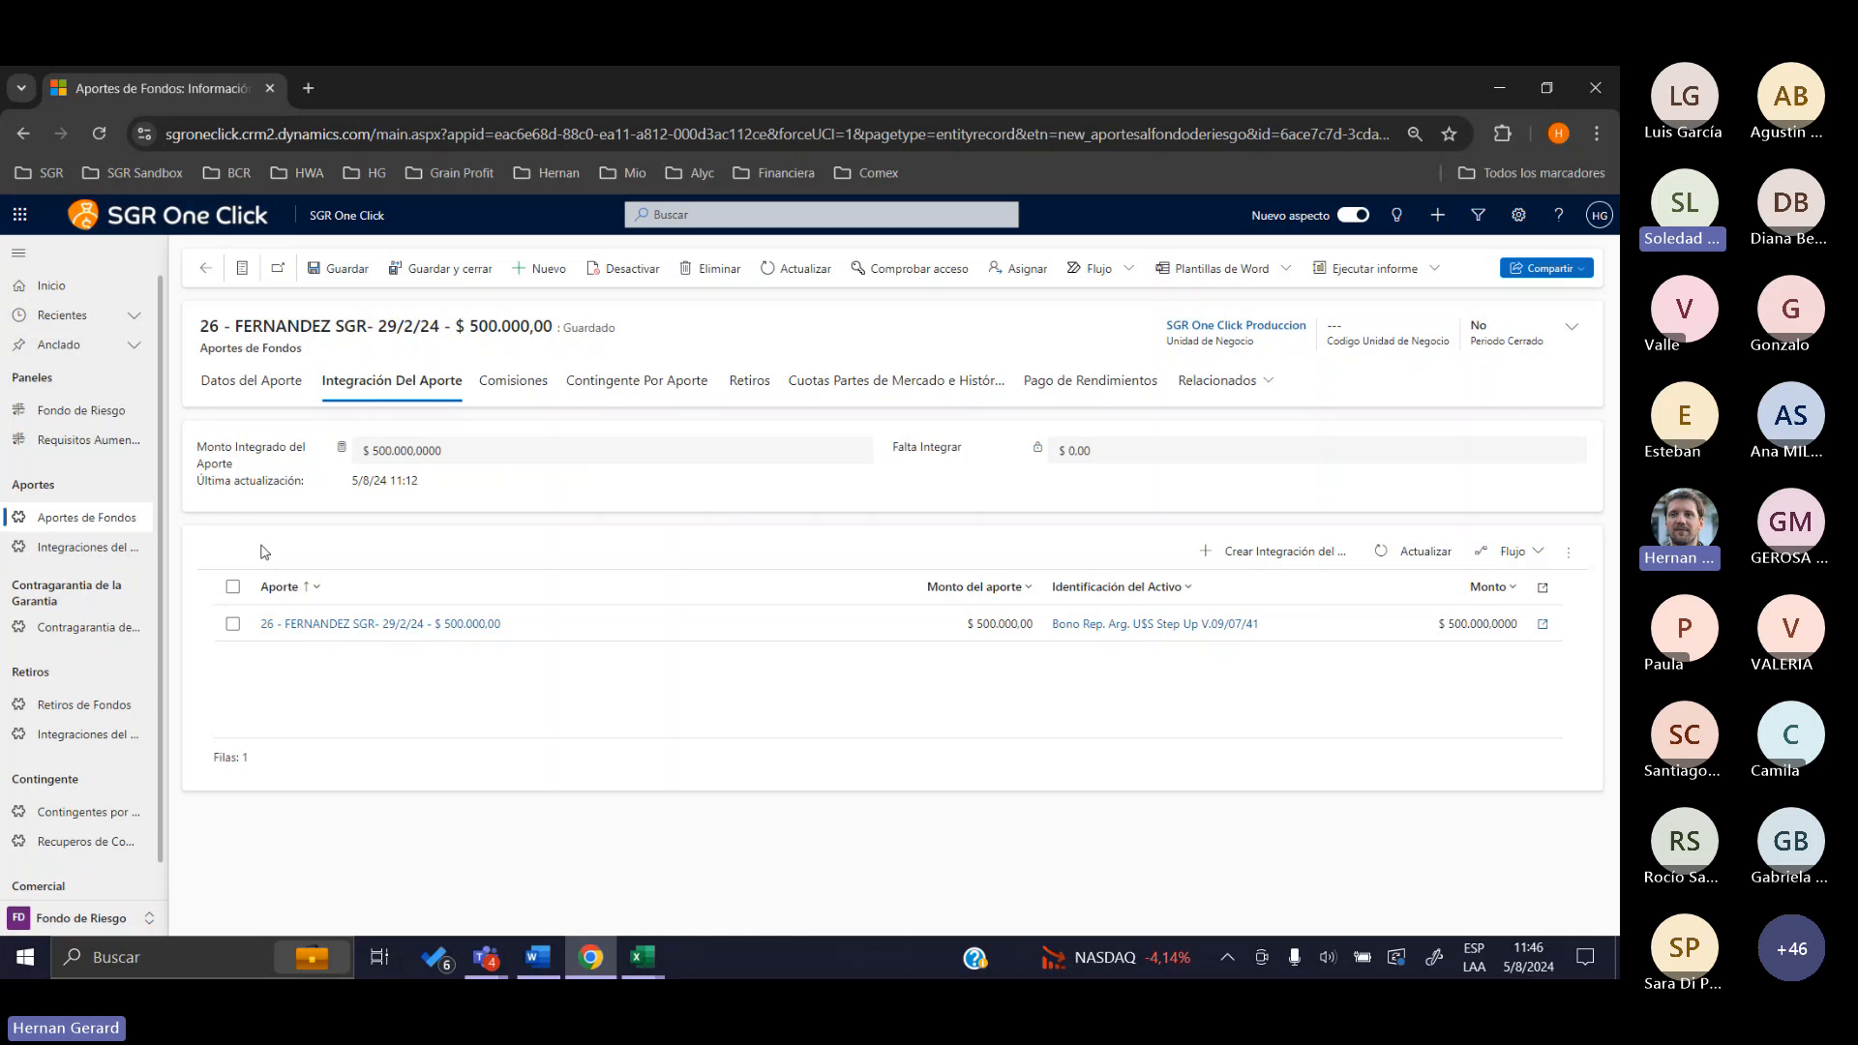
{"action": "left_click", "coordinate": [201, 271]}
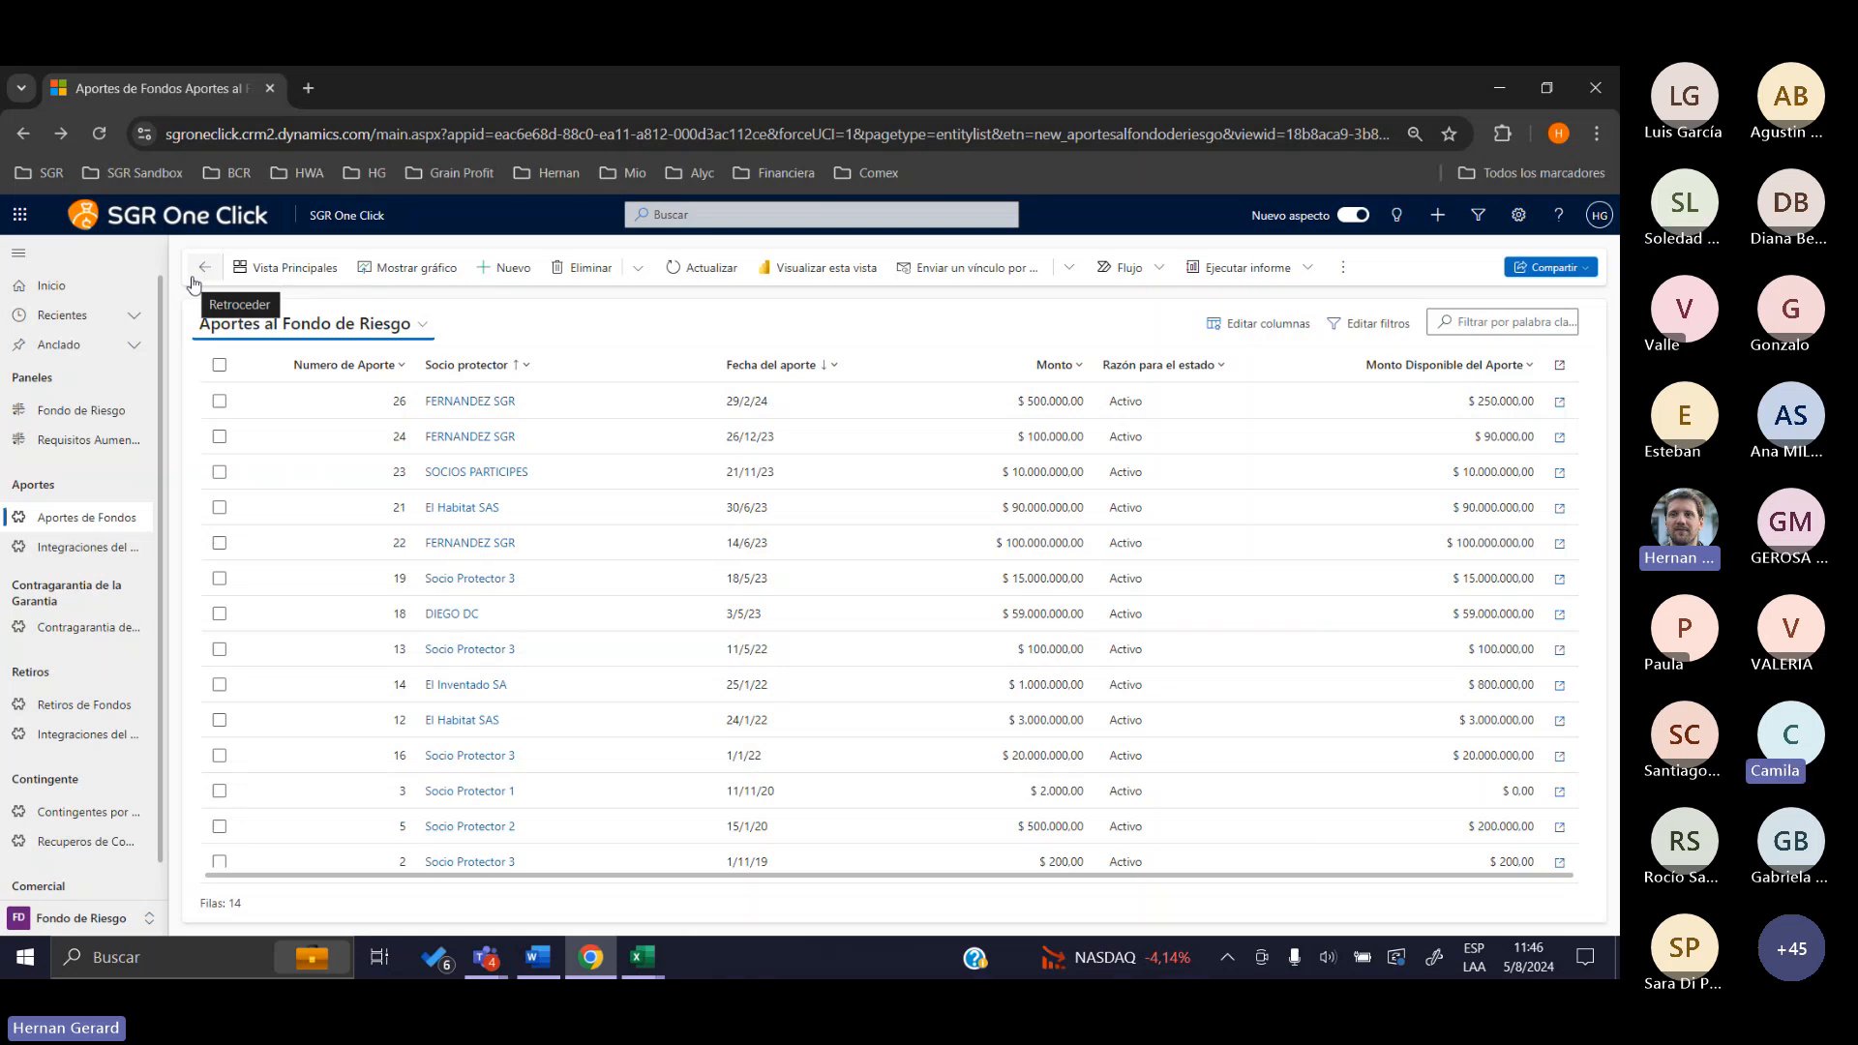
Go back to the Inversiones area and open the Socio Protector 1 return payment dated 10/6/22 at its settled daily returns
{"action": "left_click", "coordinate": [50, 925]}
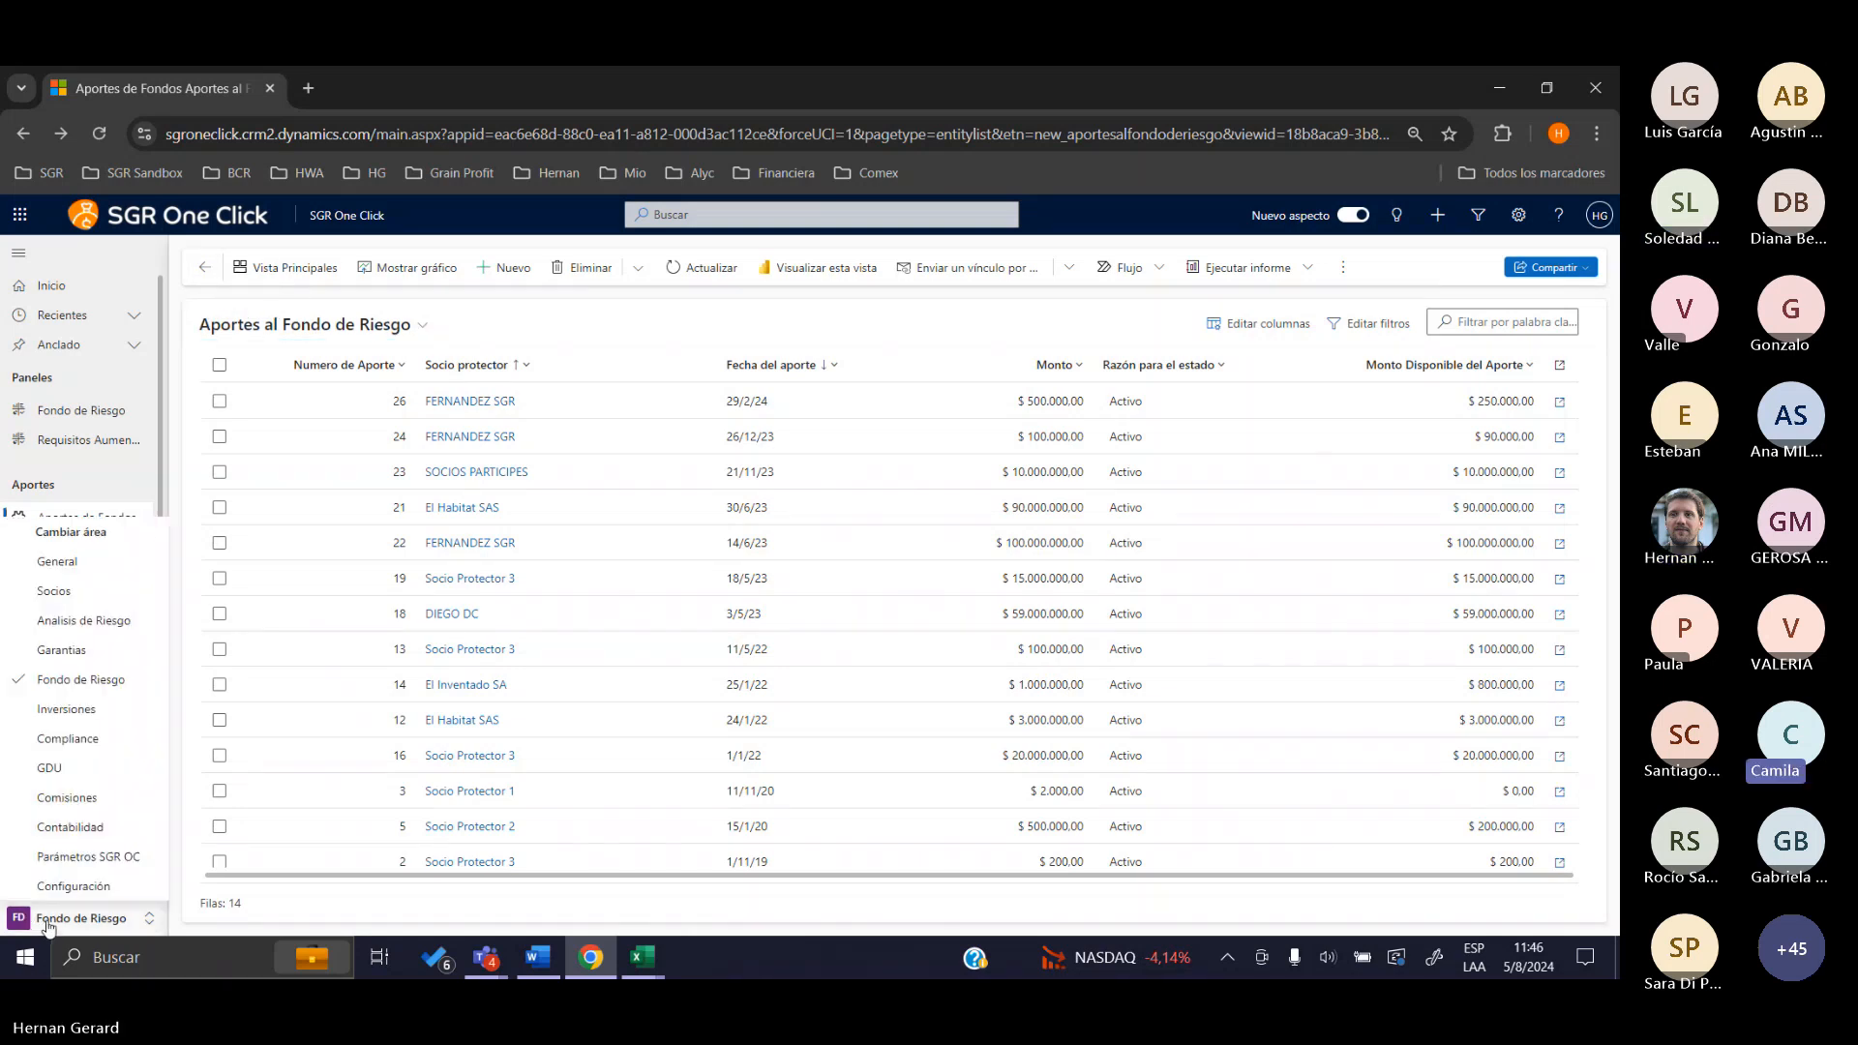
{"action": "left_click", "coordinate": [111, 710]}
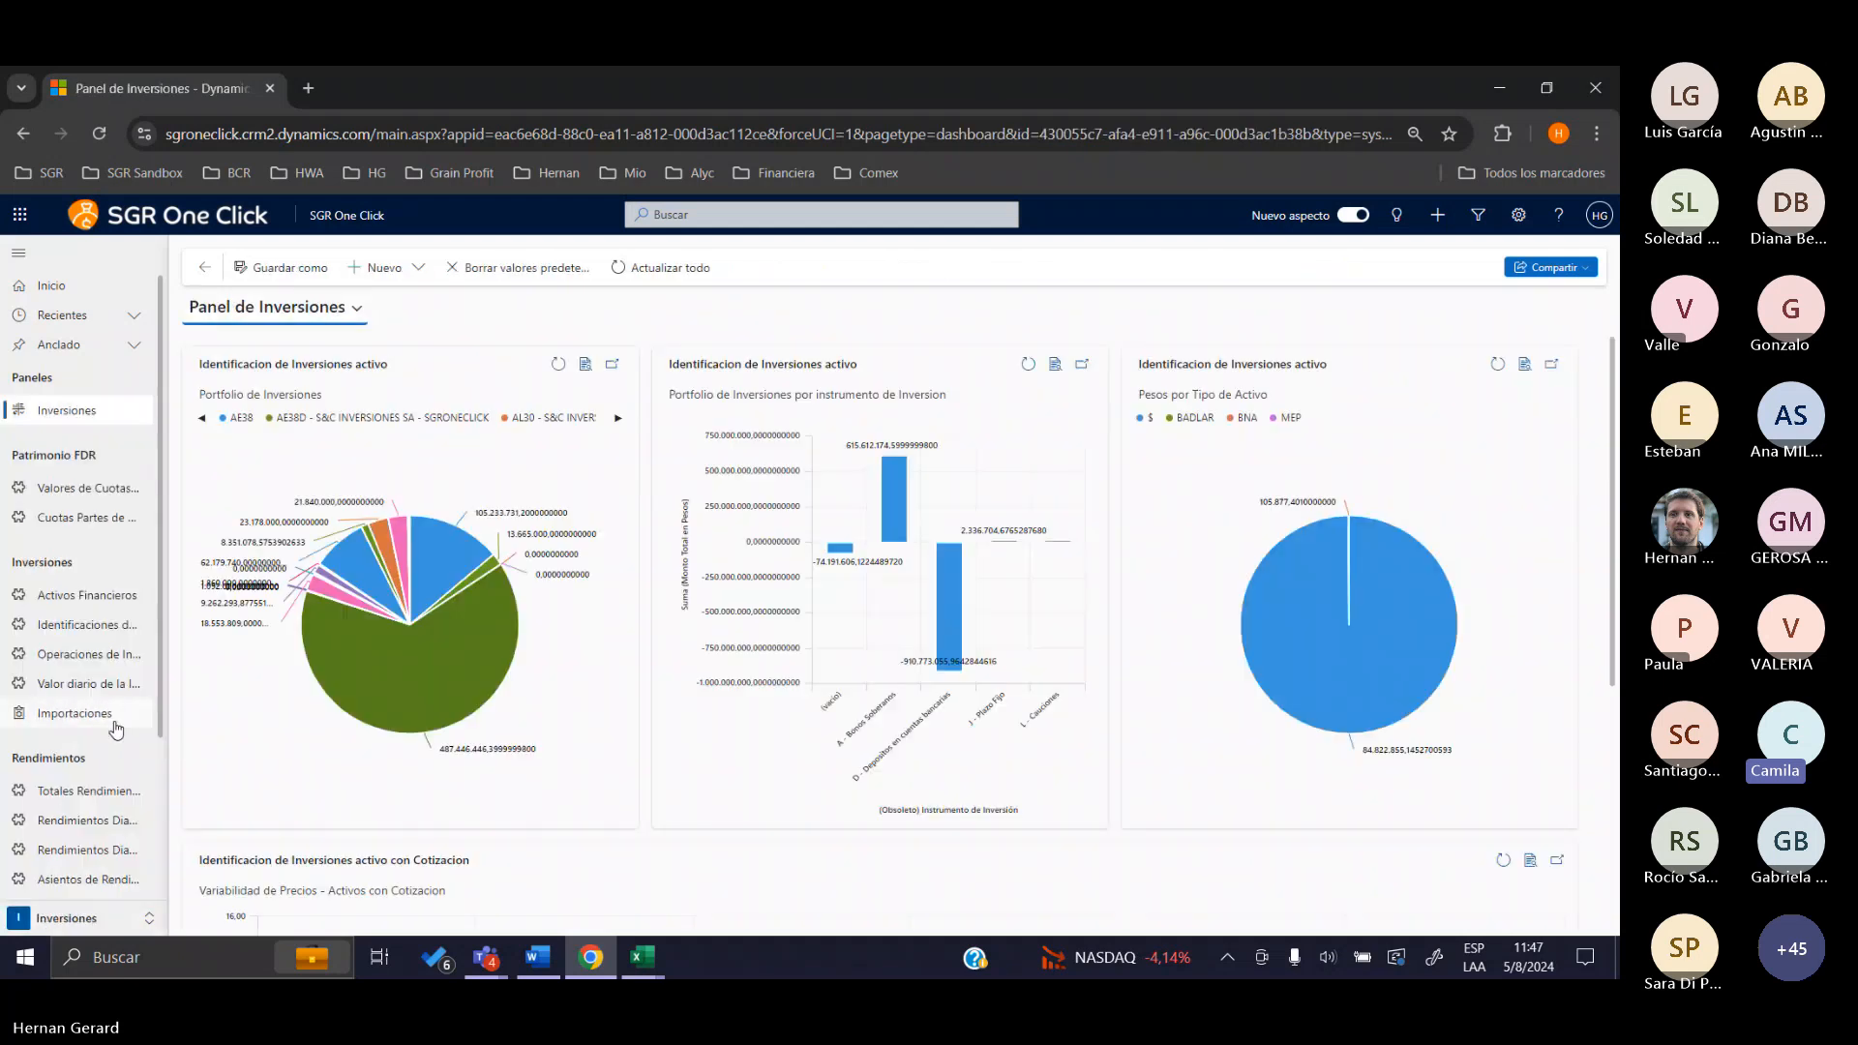
{"action": "scroll", "coordinate": [126, 677], "scroll_direction": "down", "scroll_amount": 2}
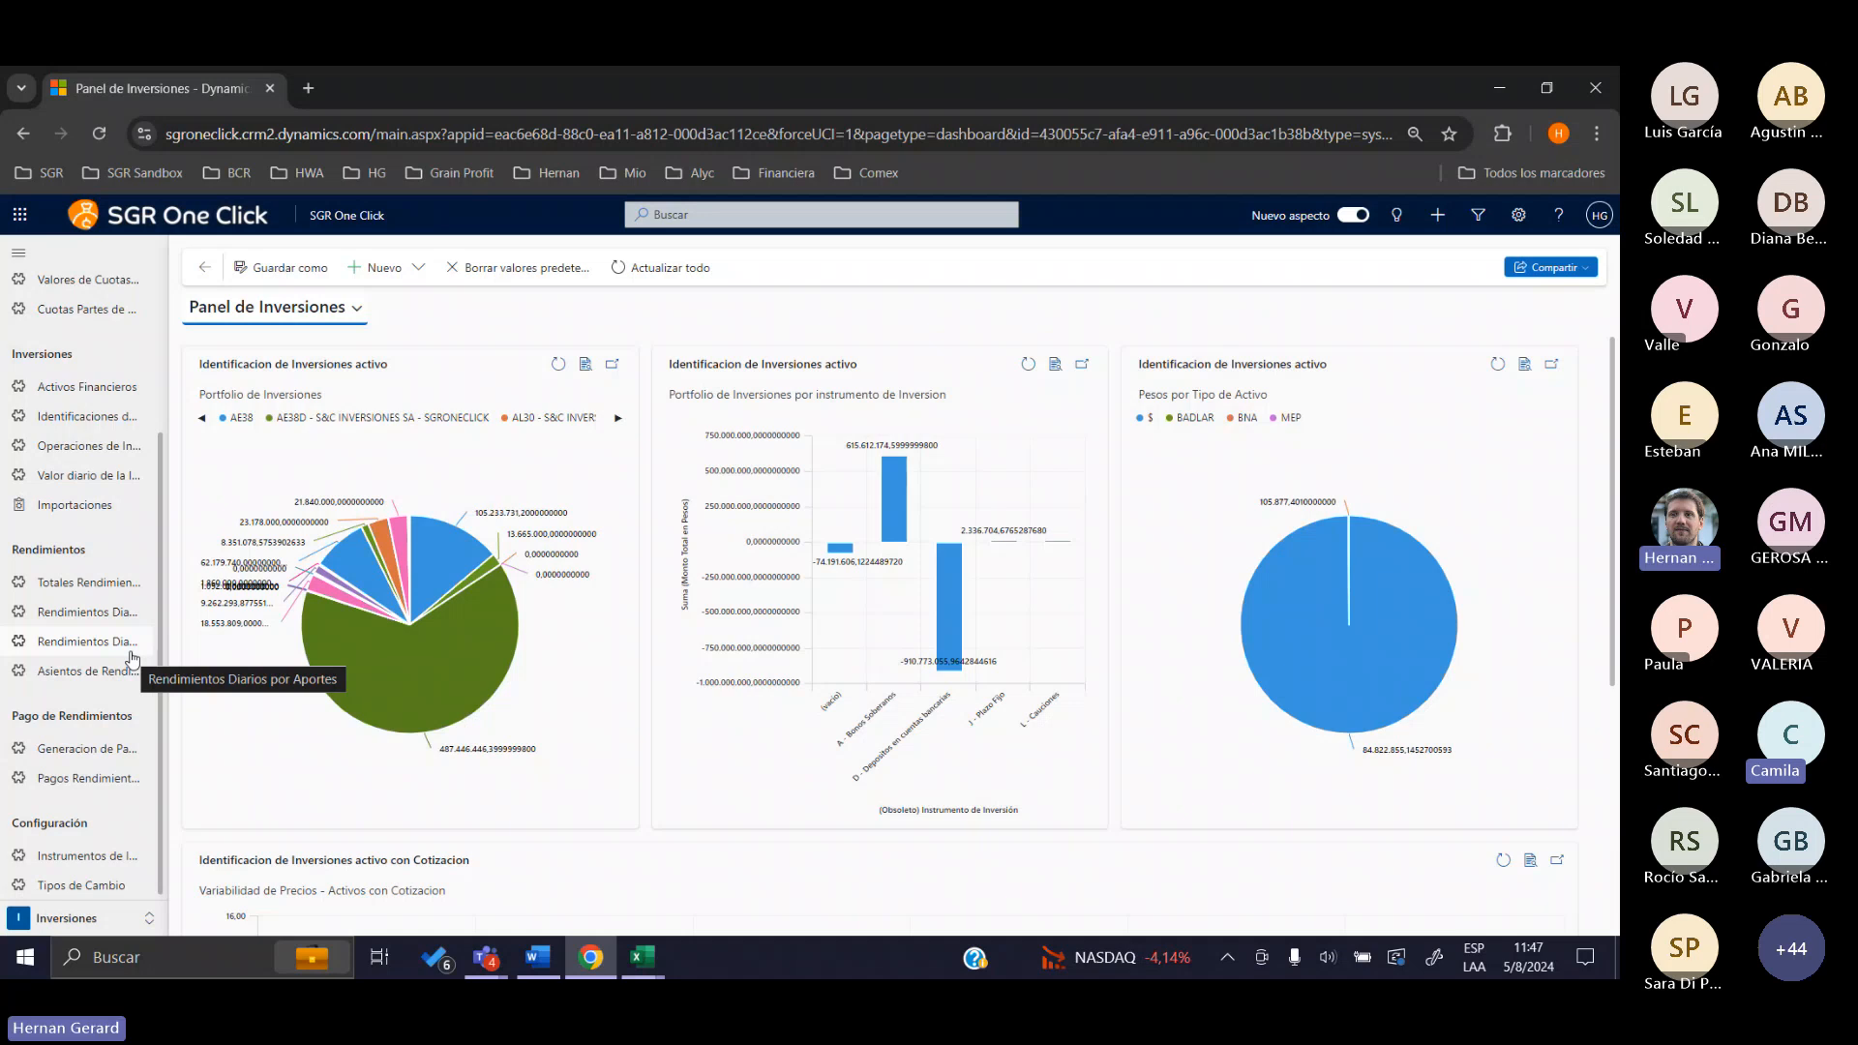
{"action": "scroll", "coordinate": [88, 658], "scroll_direction": "up", "scroll_amount": 3}
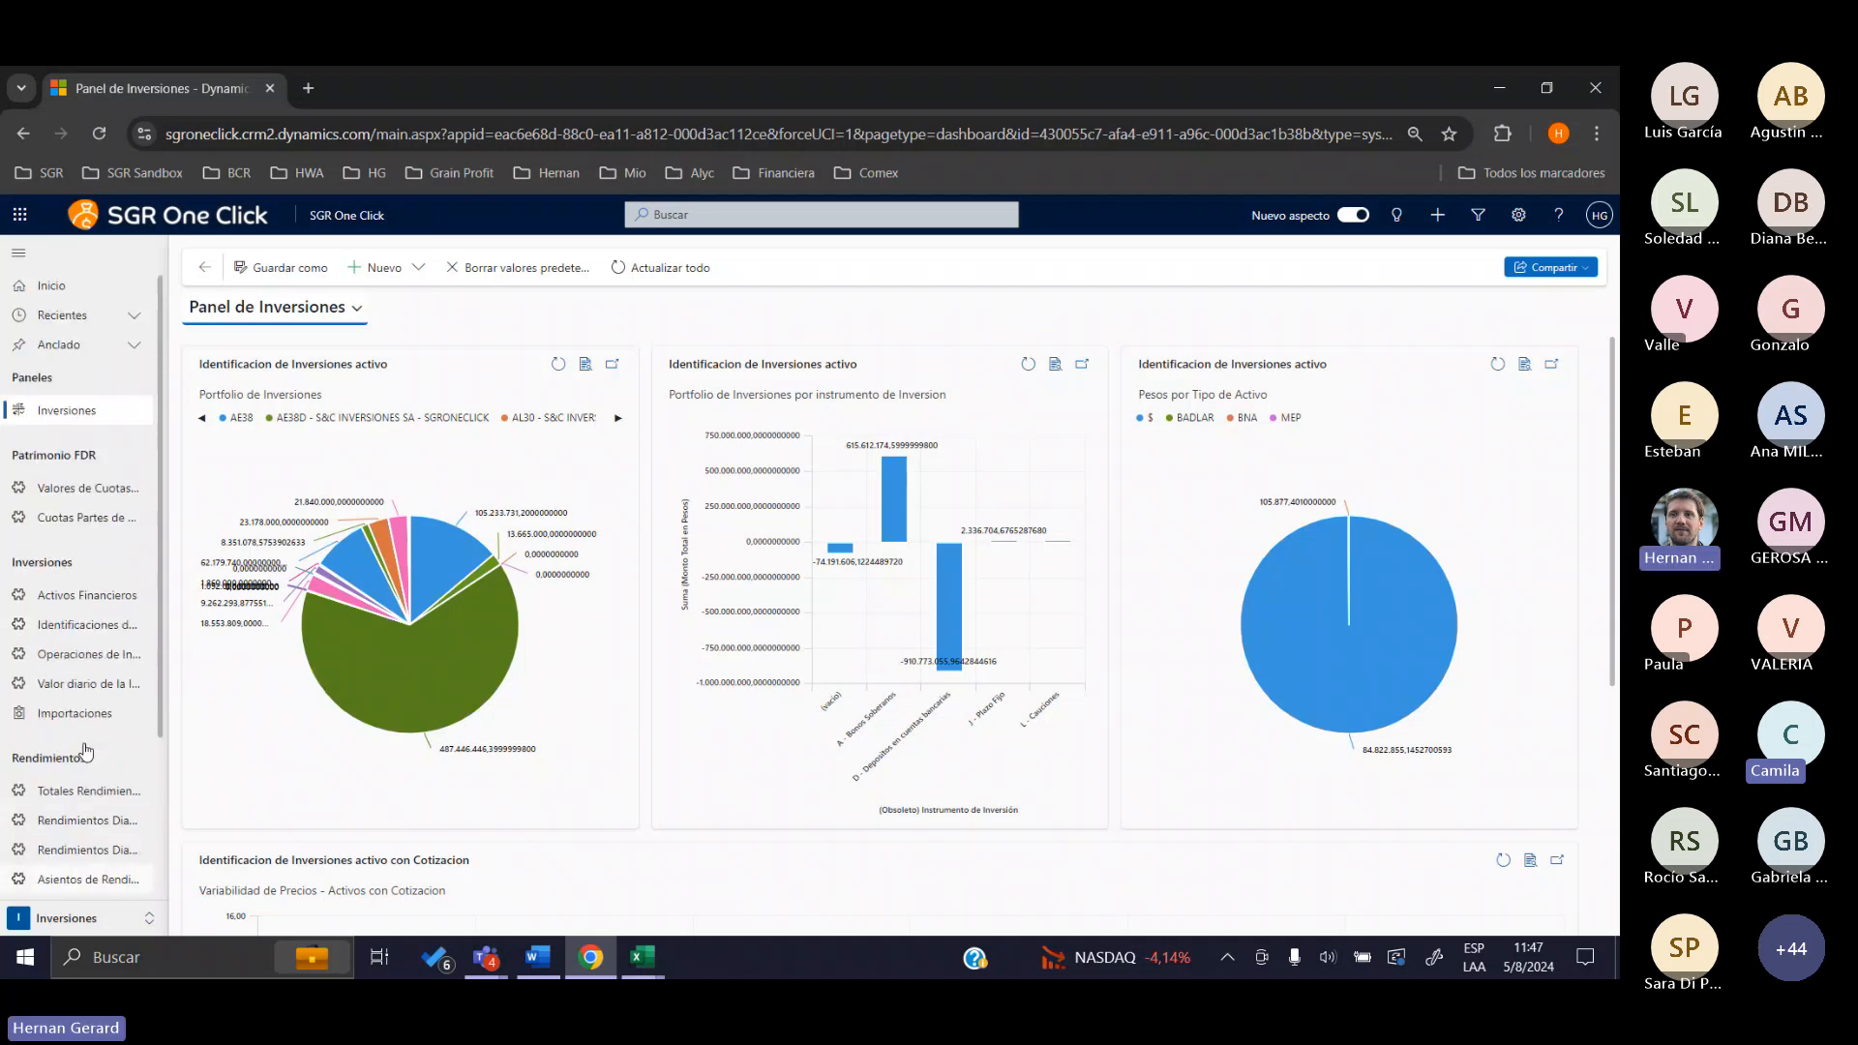
{"action": "scroll", "coordinate": [87, 658], "scroll_direction": "down", "scroll_amount": 2}
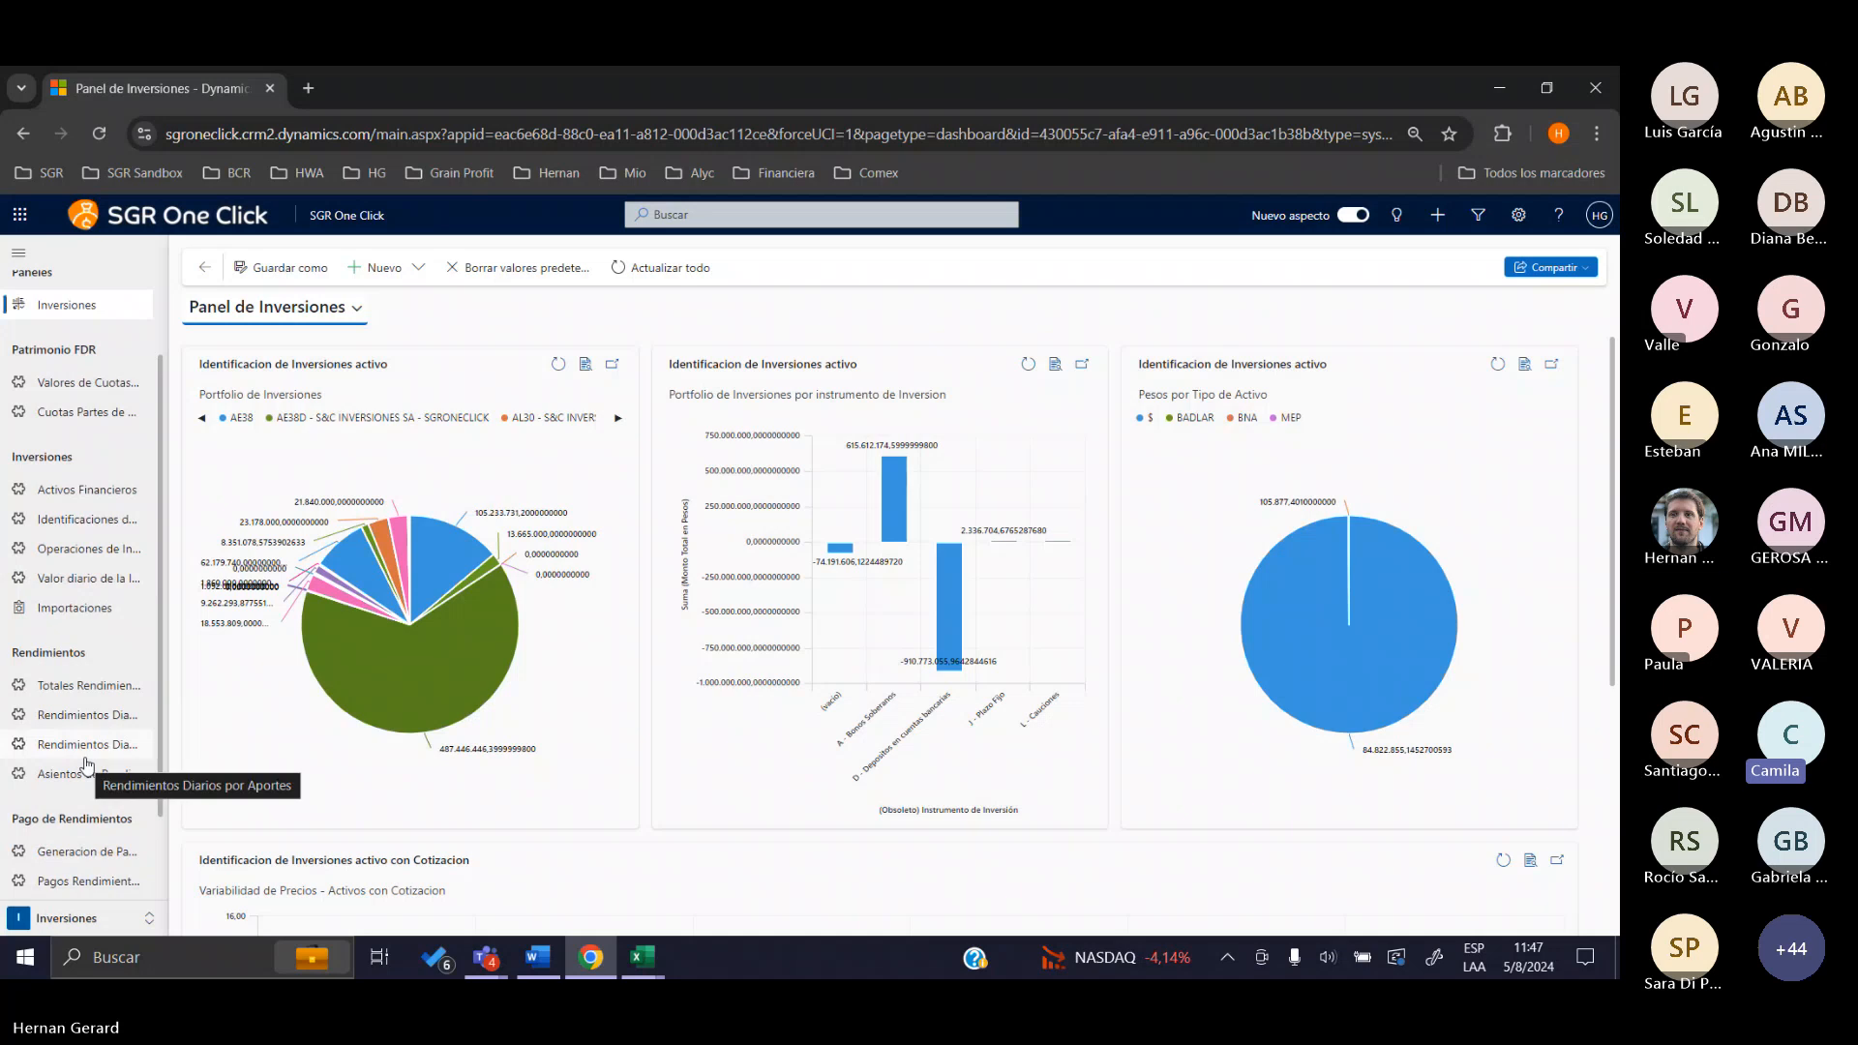
{"action": "scroll", "coordinate": [87, 765], "scroll_direction": "down", "scroll_amount": 2}
{"action": "left_click", "coordinate": [110, 780]}
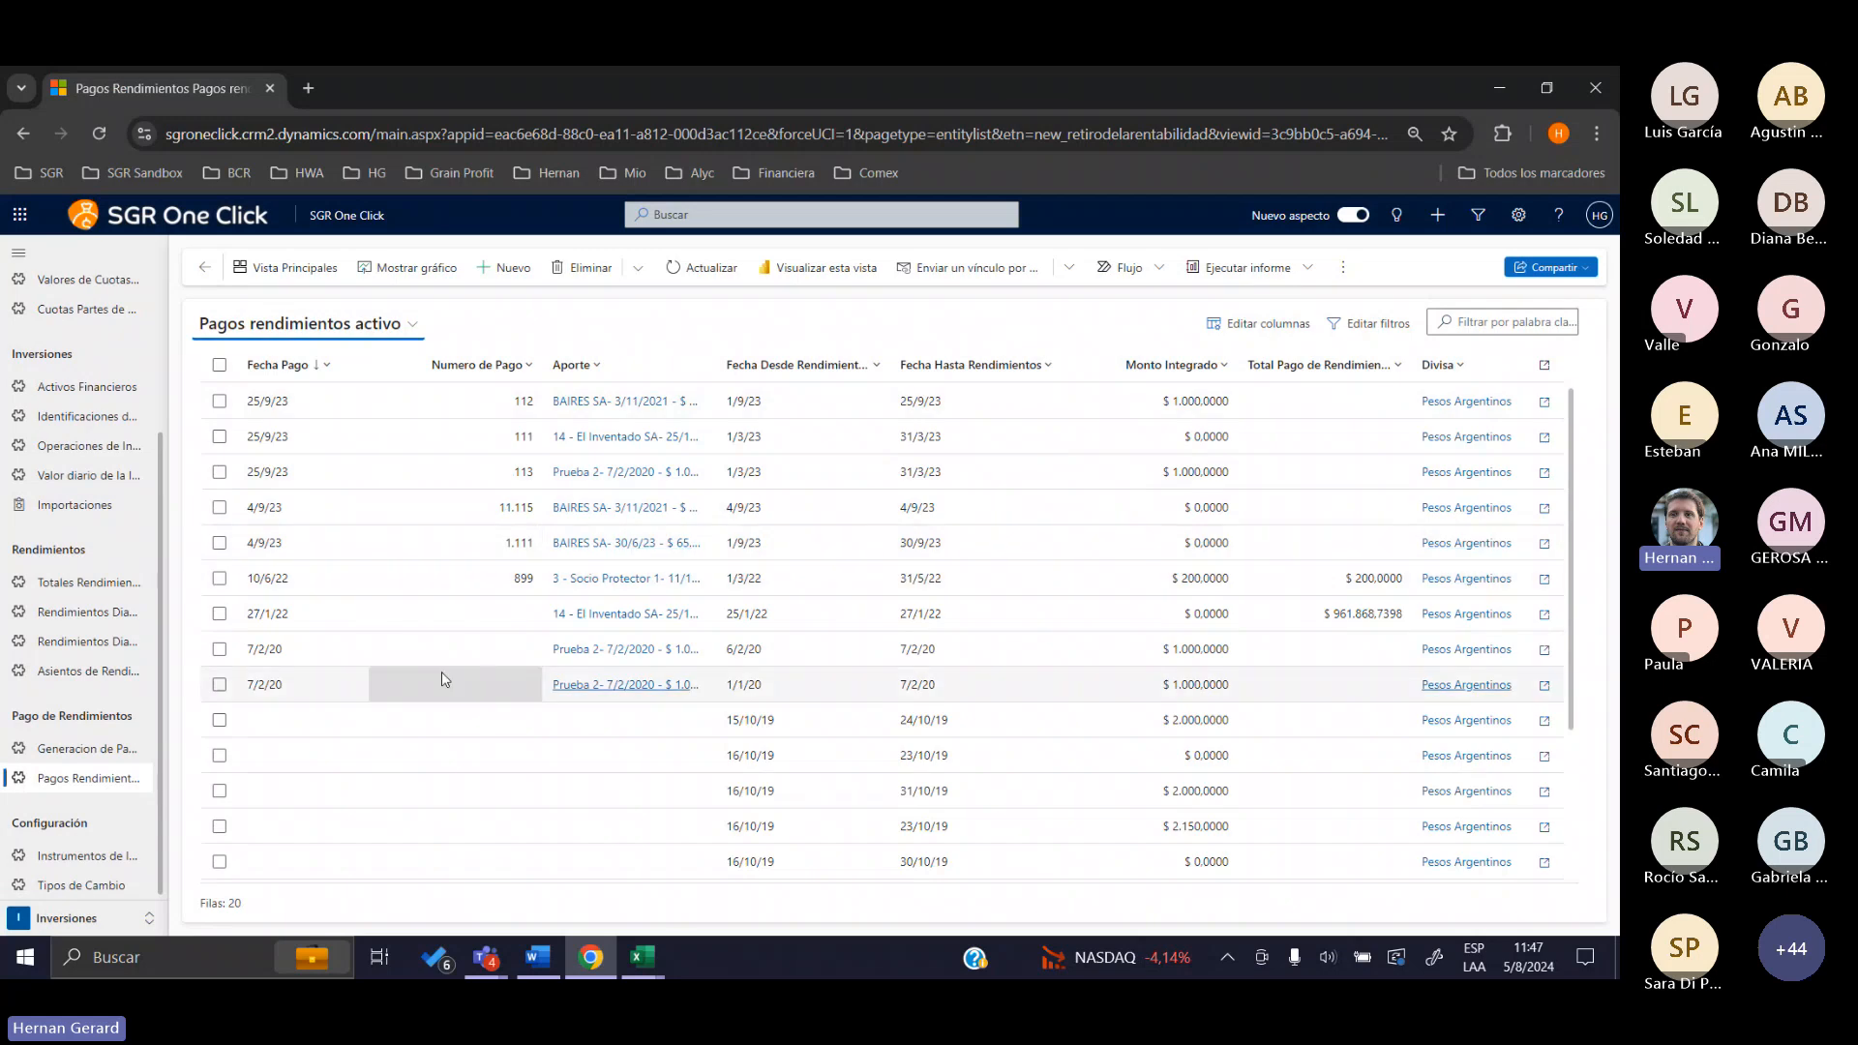
{"action": "double_click", "coordinate": [493, 574]}
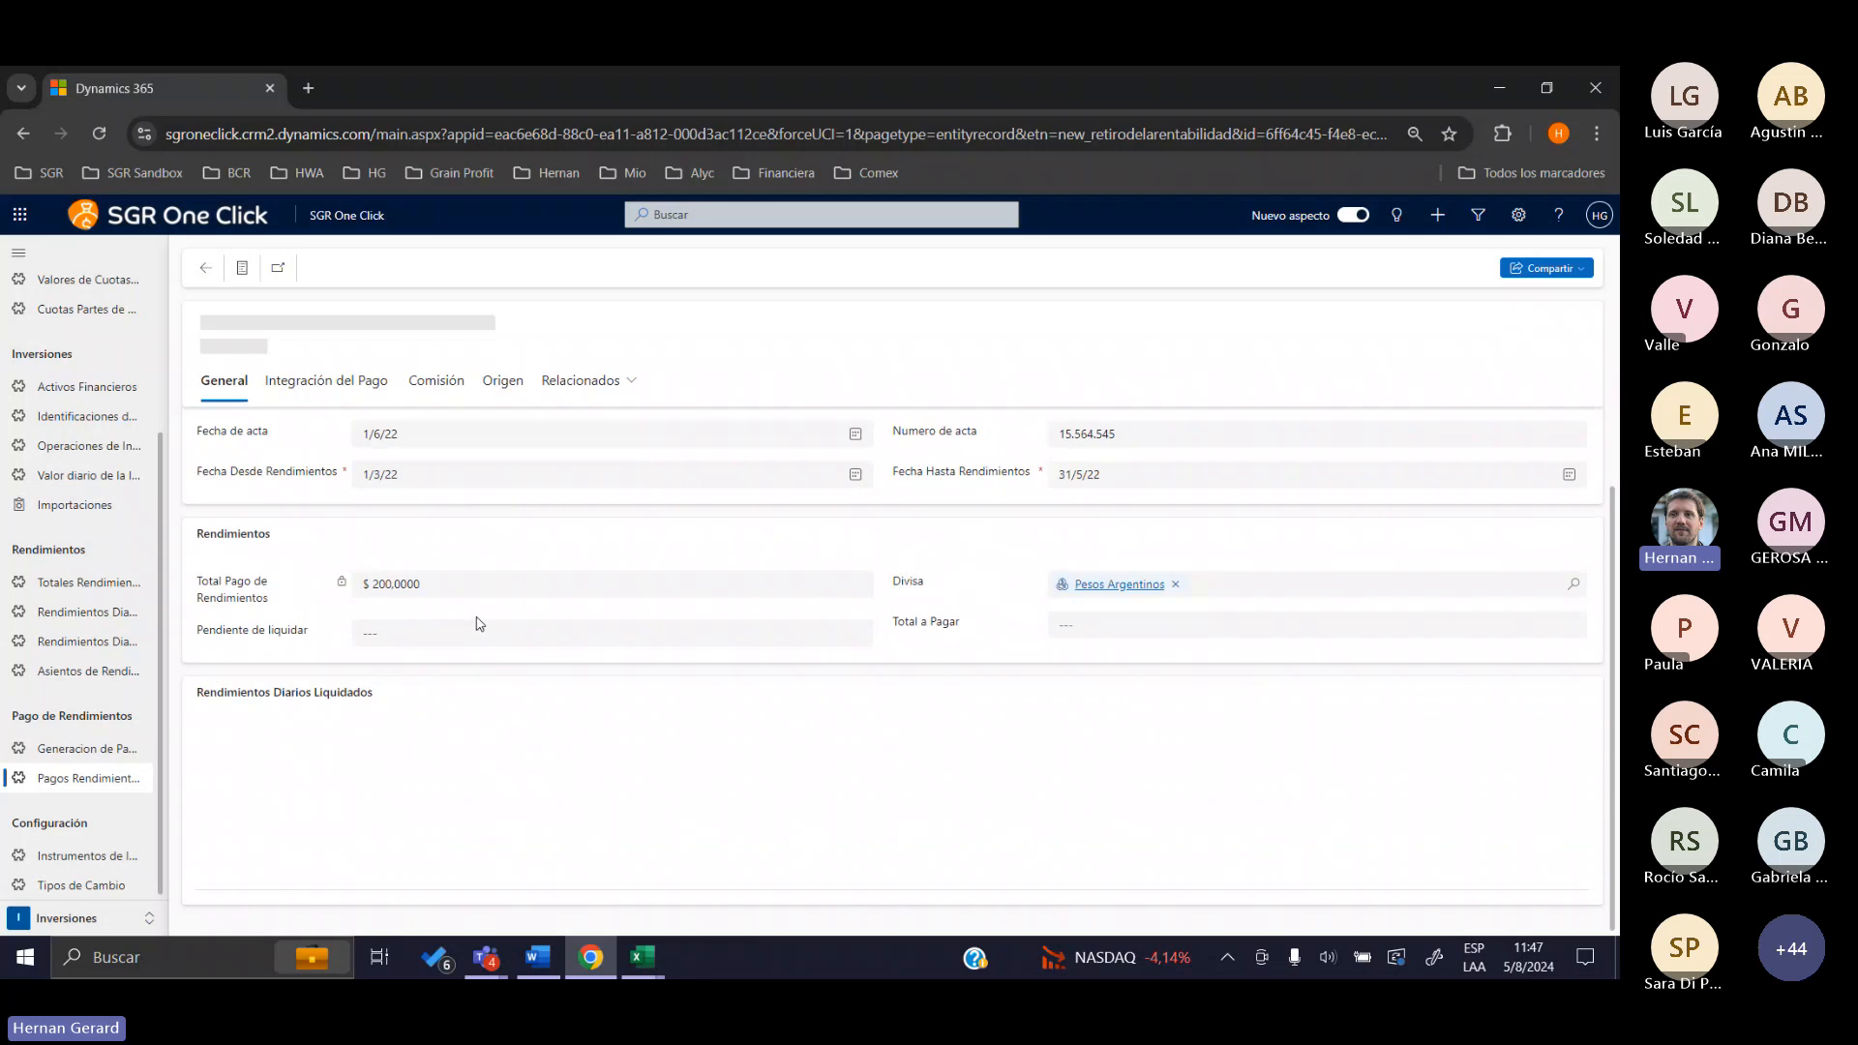
{"action": "scroll", "coordinate": [455, 724], "scroll_direction": "down", "scroll_amount": 2}
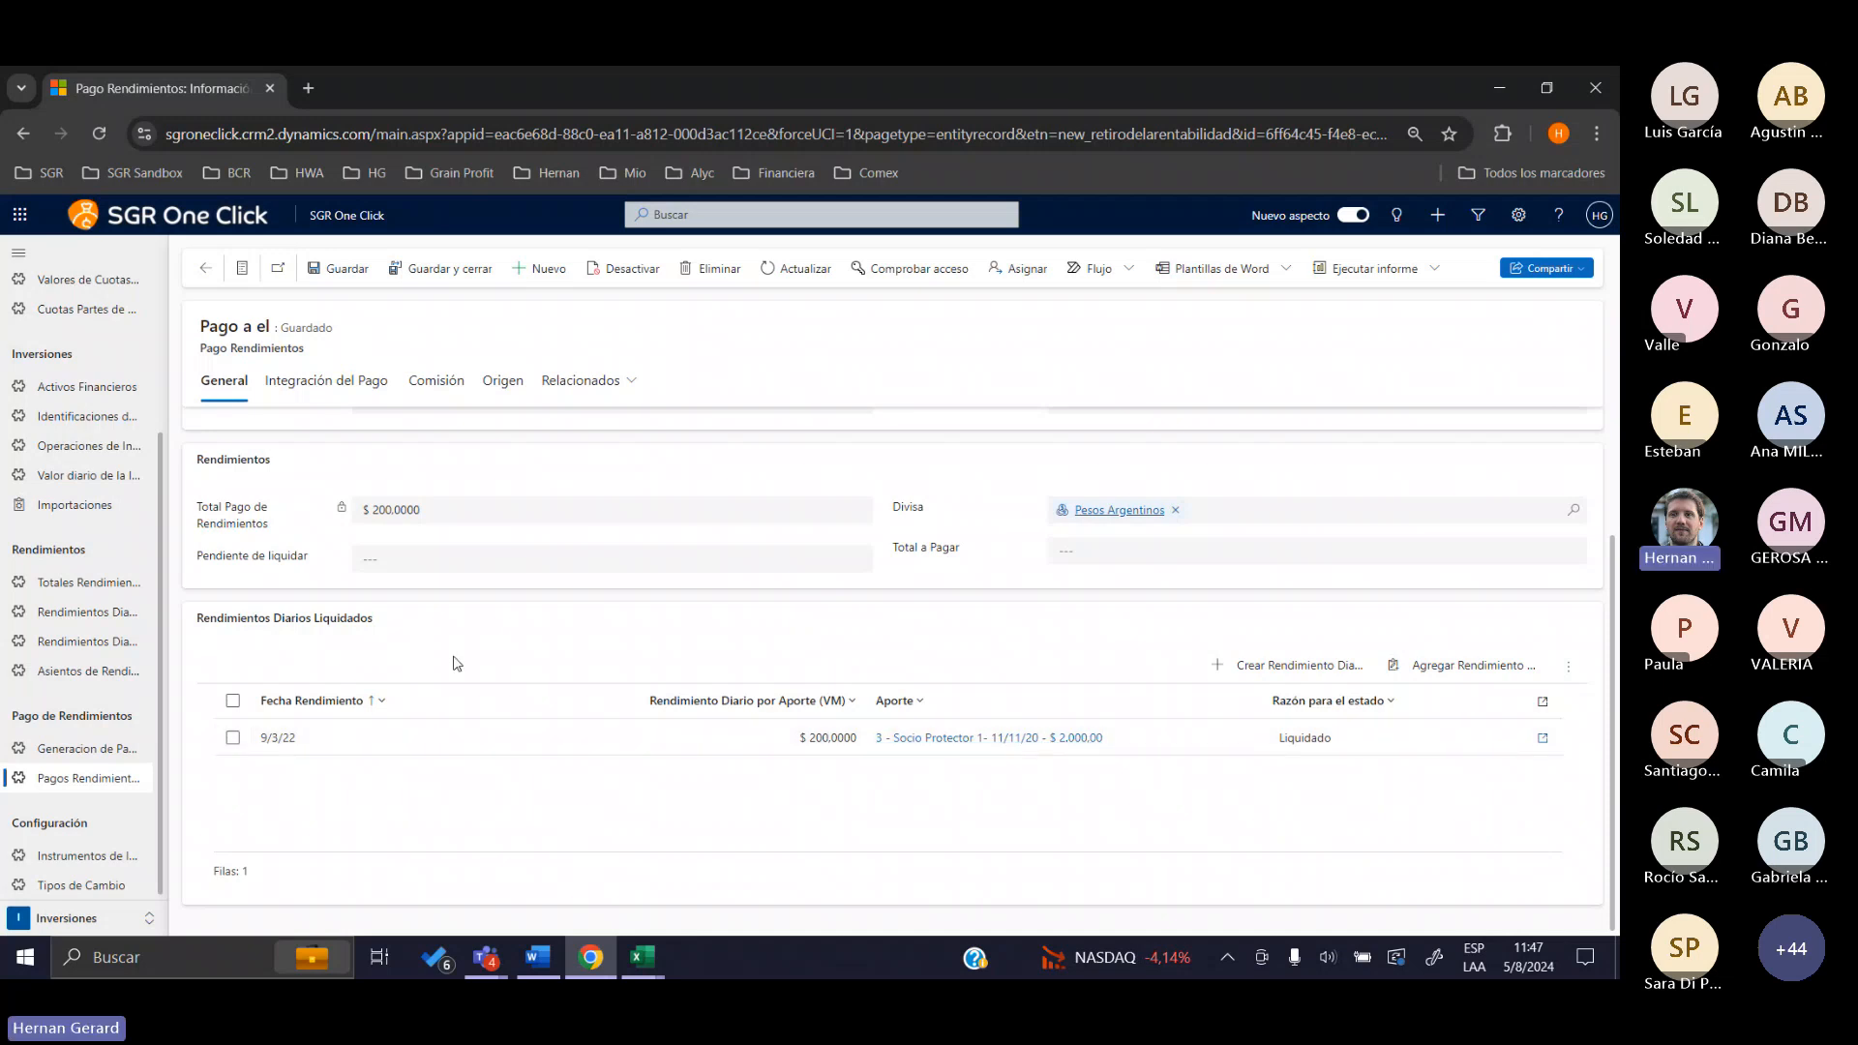
Point out the Rendimientos Diarios Liquidados section of the payment by highlighting its heading
{"action": "triple_click", "coordinate": [375, 618]}
{"action": "left_click", "coordinate": [238, 617]}
{"action": "mouse_move", "coordinate": [200, 617]}
{"action": "left_mouse_down"}
{"action": "mouse_move", "coordinate": [438, 629]}
{"action": "mouse_move", "coordinate": [207, 612]}
{"action": "left_mouse_up"}
{"action": "left_click", "coordinate": [237, 624]}
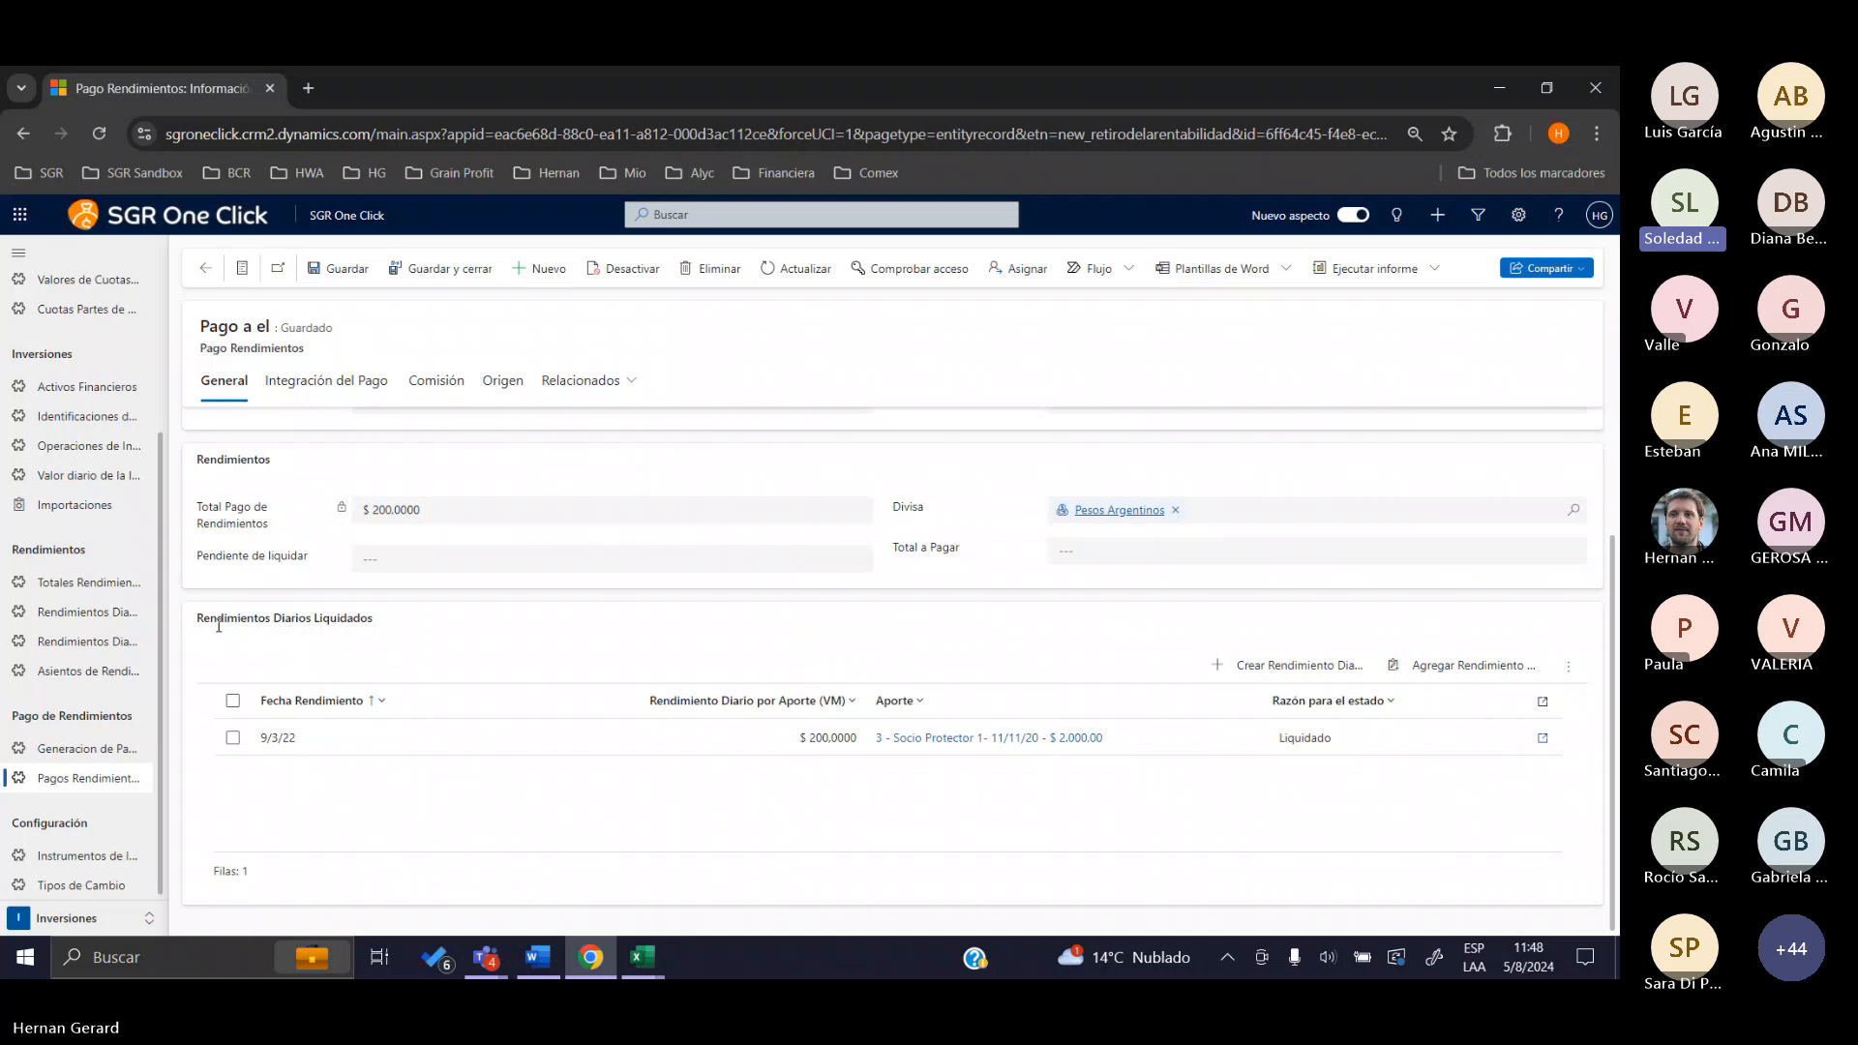
{"action": "left_click_drag", "start_coordinate": [198, 615], "coordinate": [375, 618]}
{"action": "left_click", "coordinate": [376, 618]}
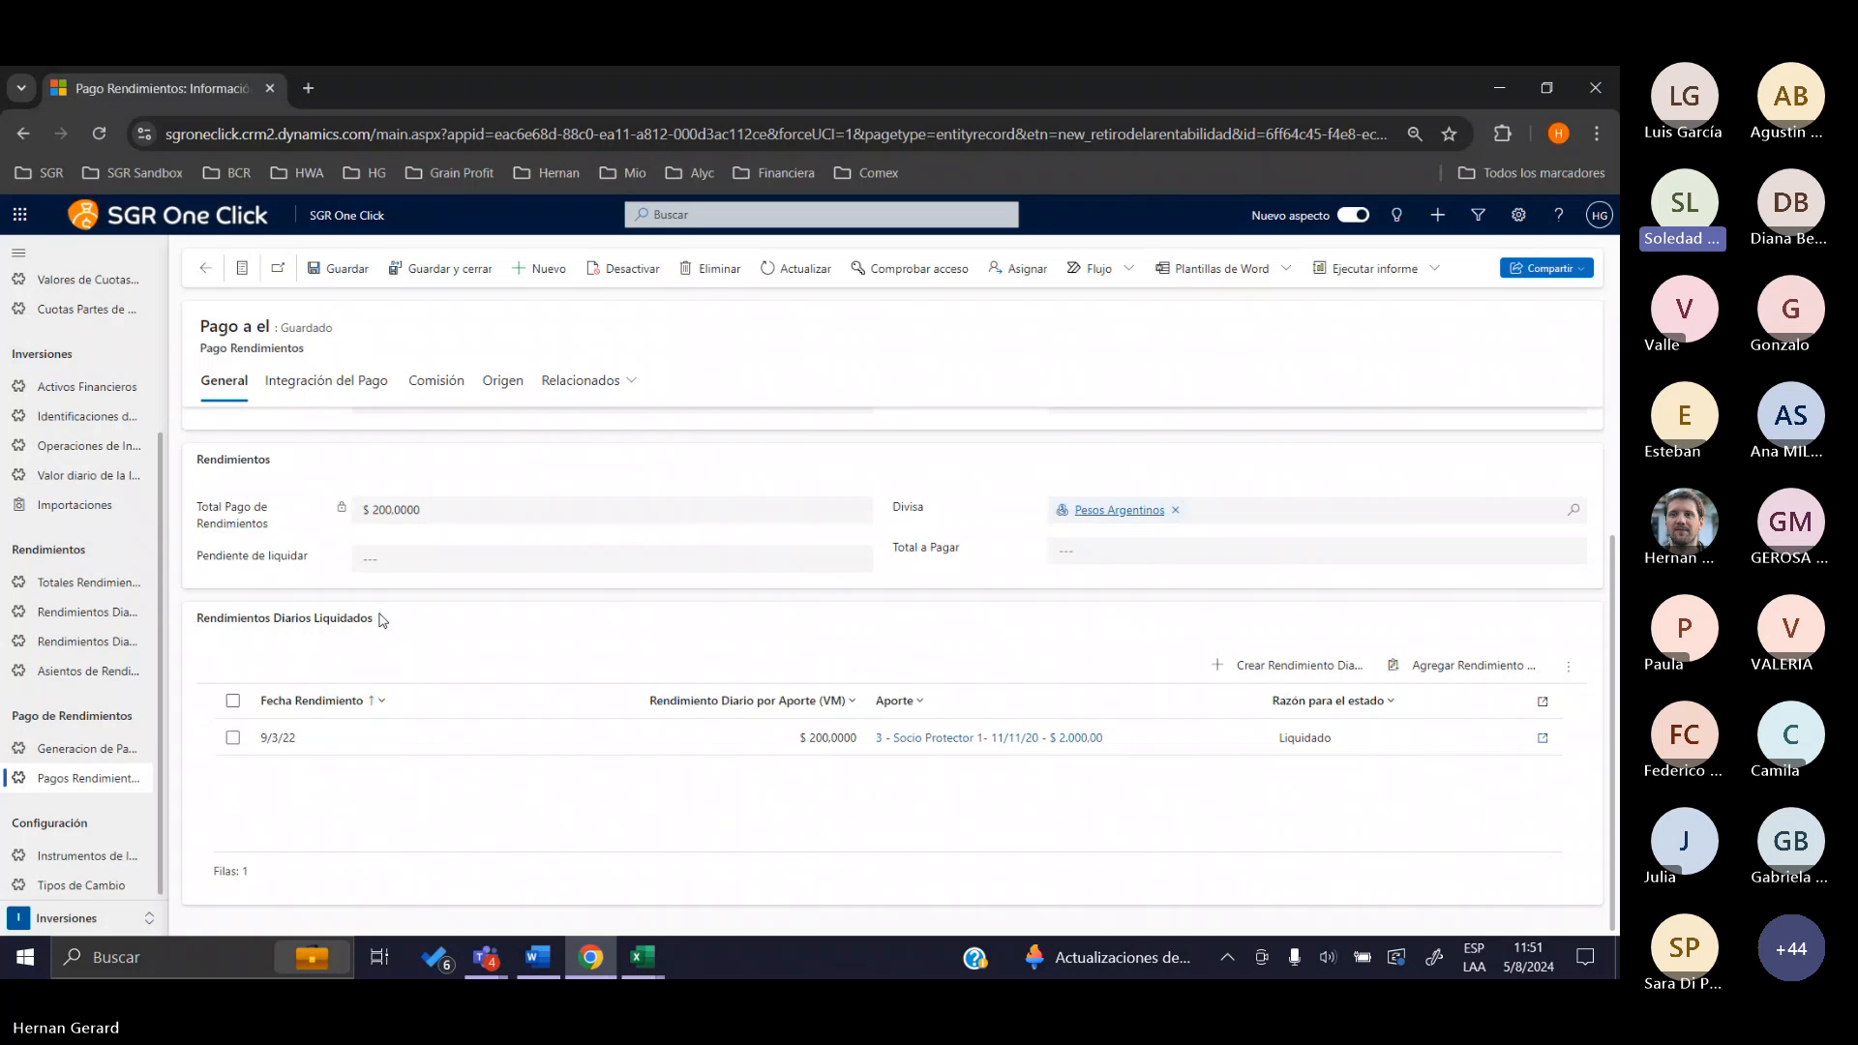
Switch to the Word agenda, insert blank lines before Día 4 so its section starts on the next page, and return to SGR One Click
{"action": "left_click", "coordinate": [548, 962]}
{"action": "scroll", "coordinate": [607, 576], "scroll_direction": "down", "scroll_amount": 5}
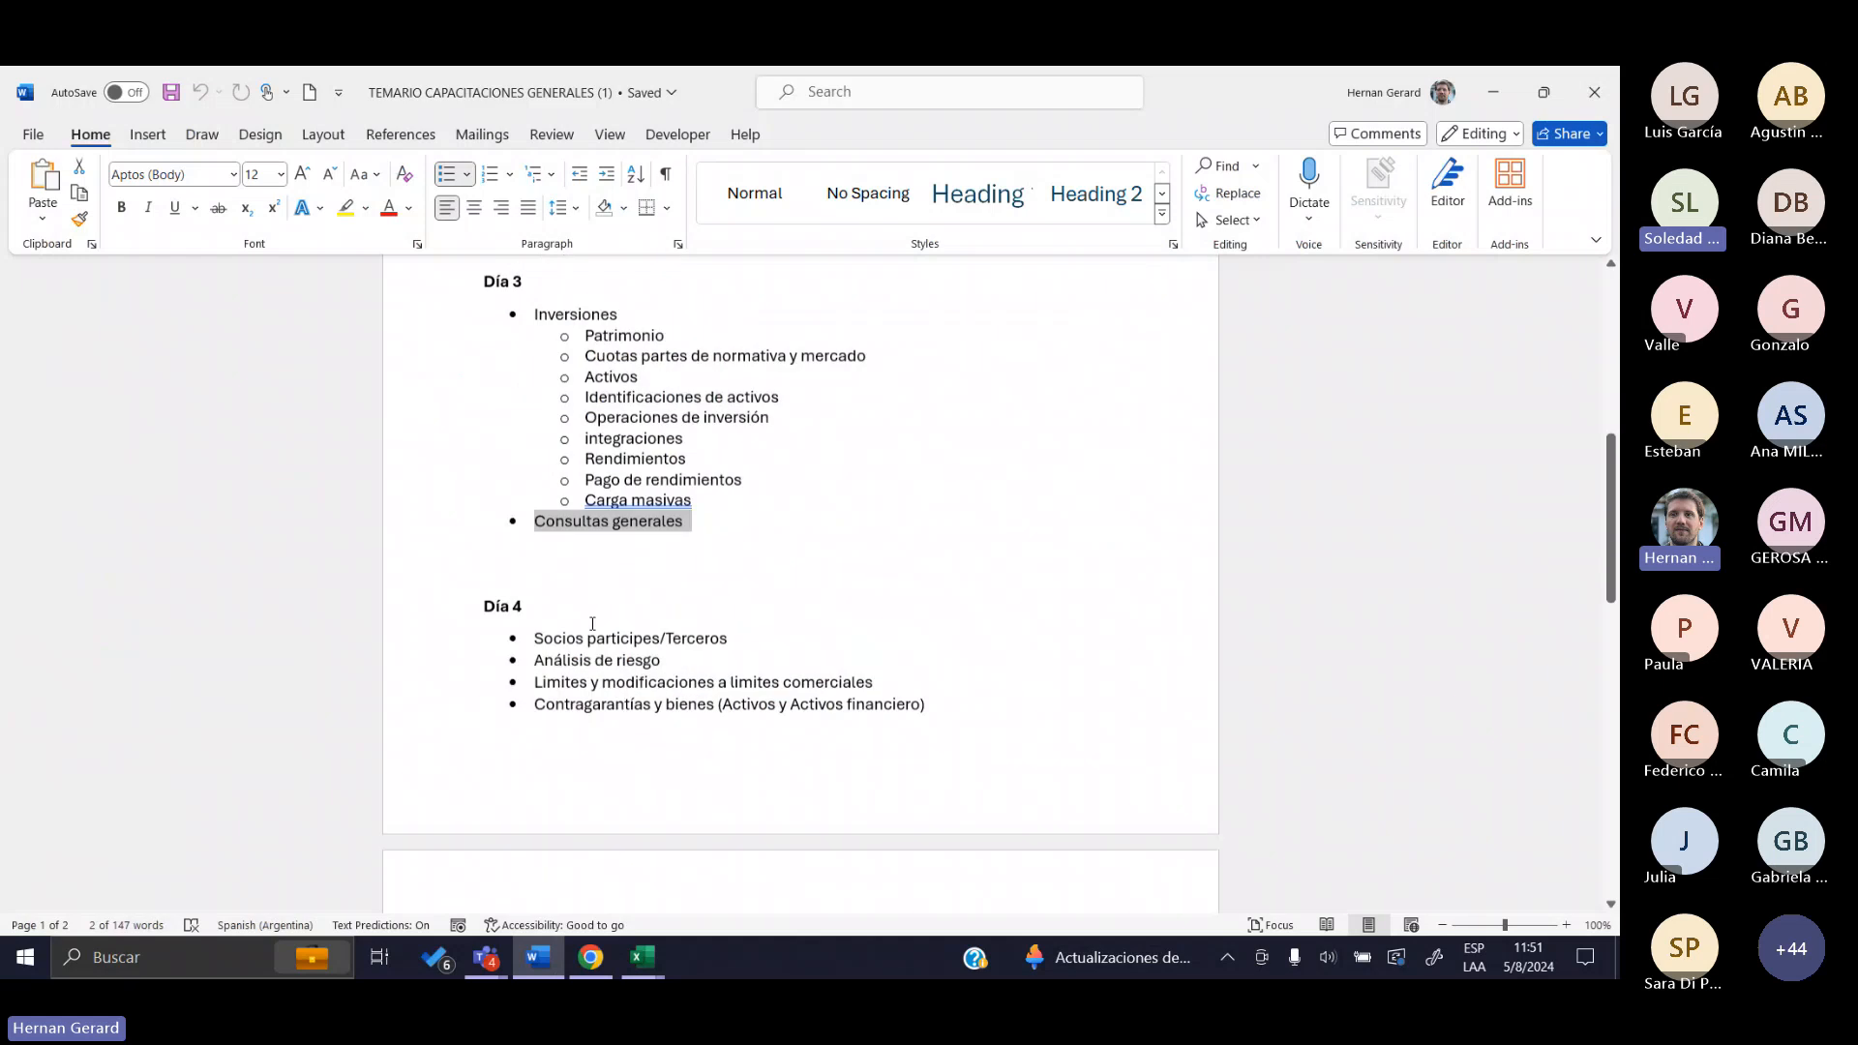
{"action": "scroll", "coordinate": [607, 576], "scroll_direction": "down", "scroll_amount": 2}
{"action": "left_click", "coordinate": [484, 417]}
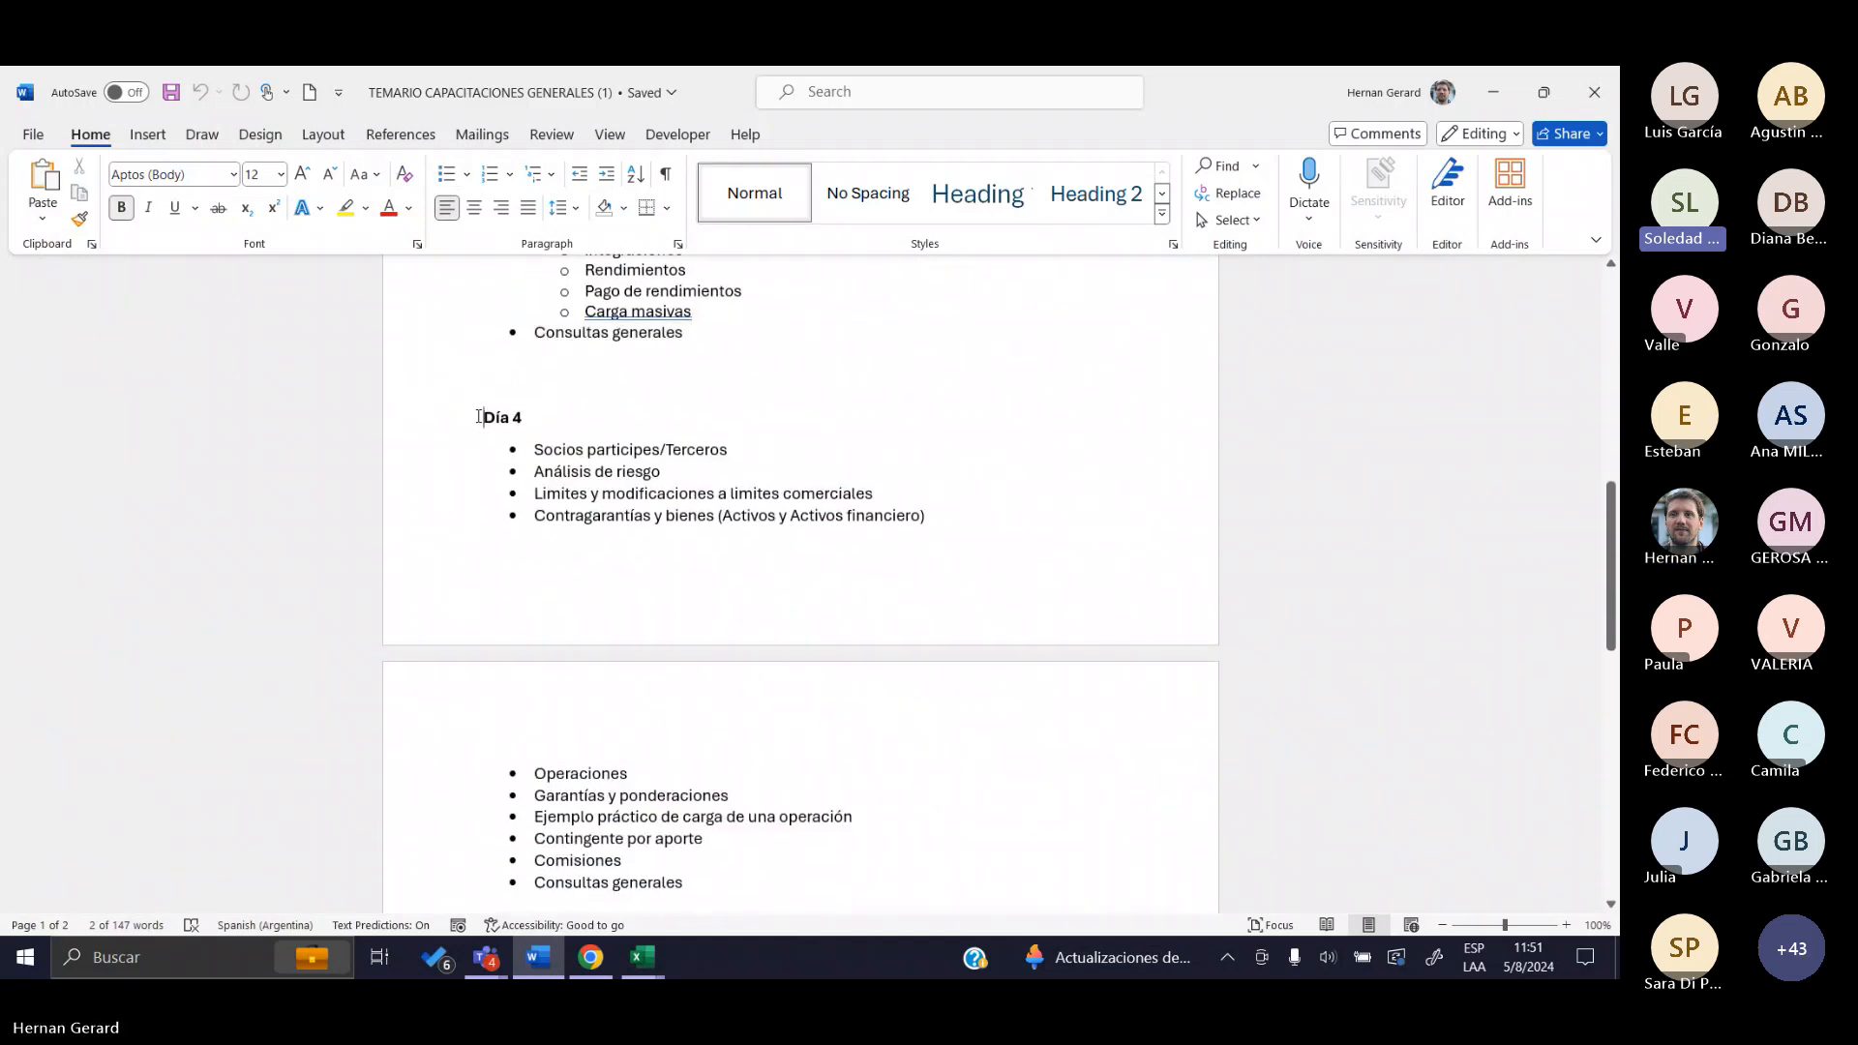
{"action": "key", "text": "Return"}
{"action": "key", "text": "Return"}
{"action": "key", "text": "Return"}
{"action": "key", "text": "Return"}
{"action": "key", "text": "Return"}
{"action": "key", "text": "Return"}
{"action": "key", "text": "Return"}
{"action": "key", "text": "Return"}
{"action": "scroll", "coordinate": [510, 589], "scroll_direction": "down", "scroll_amount": 6}
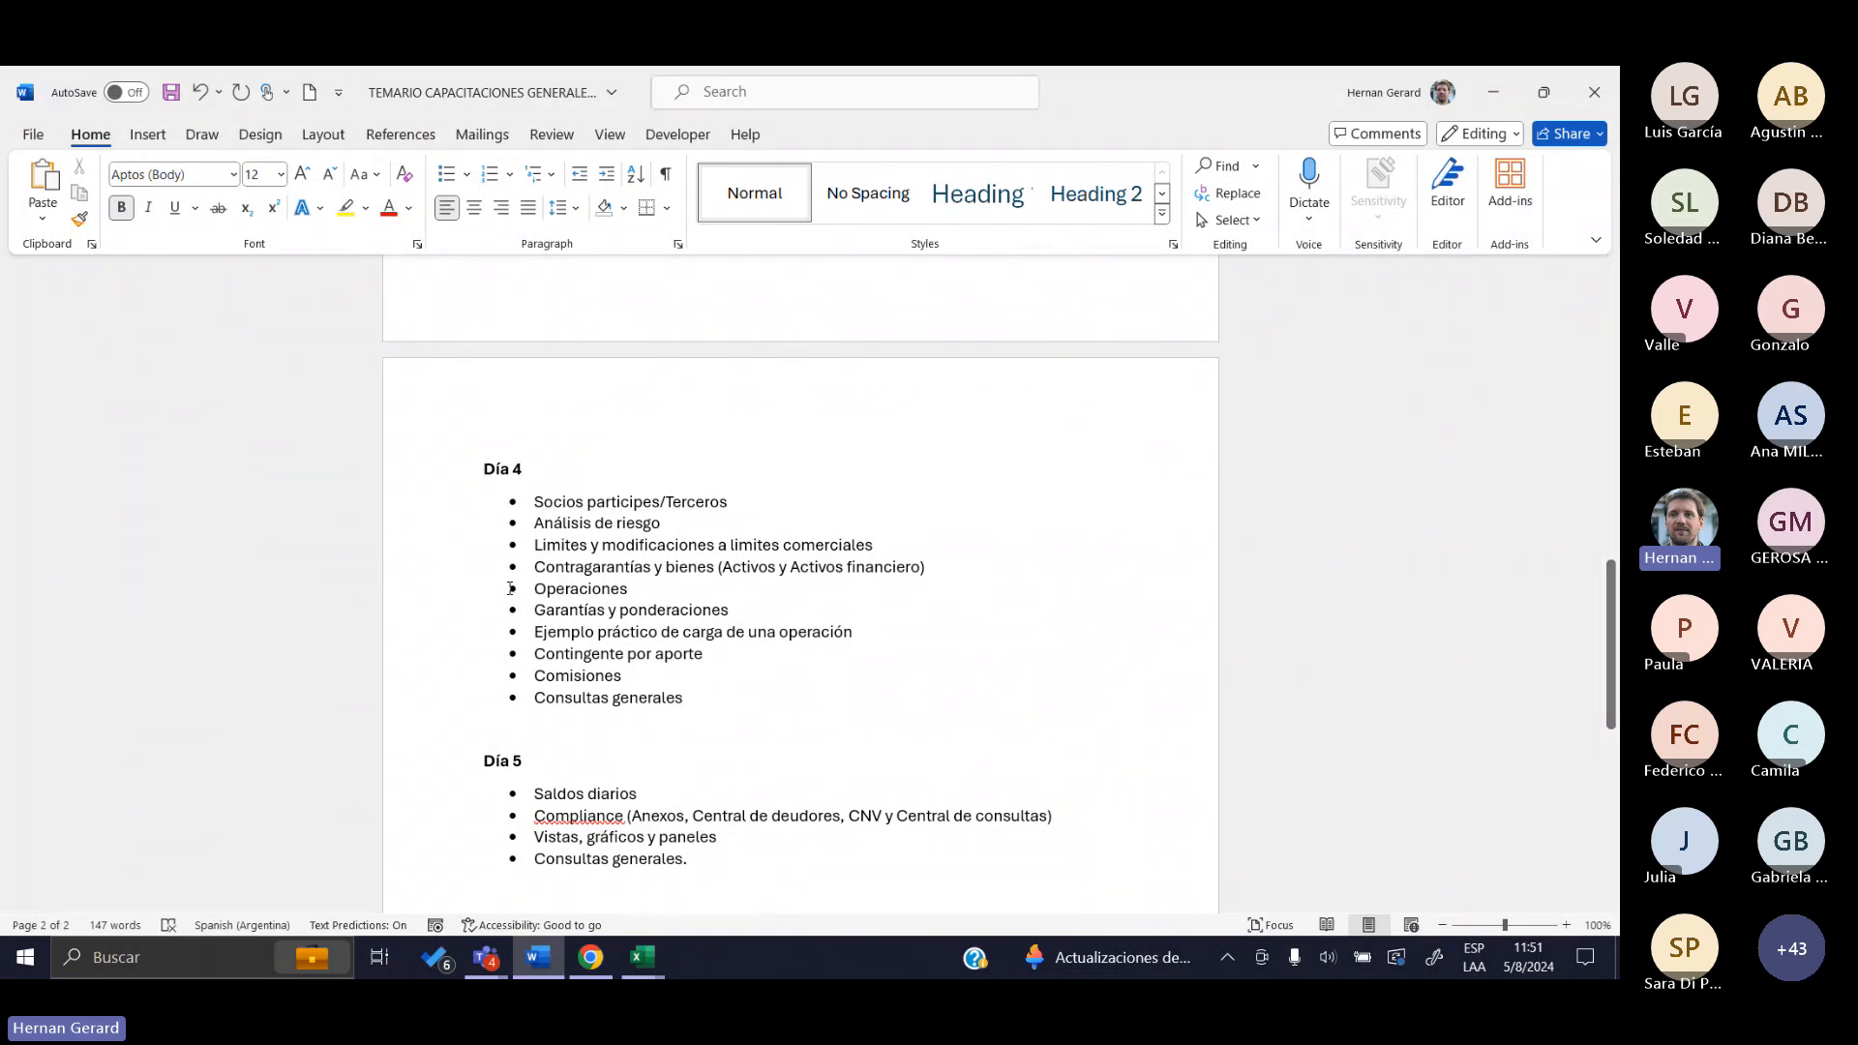
{"action": "key", "text": "alt+Tab"}
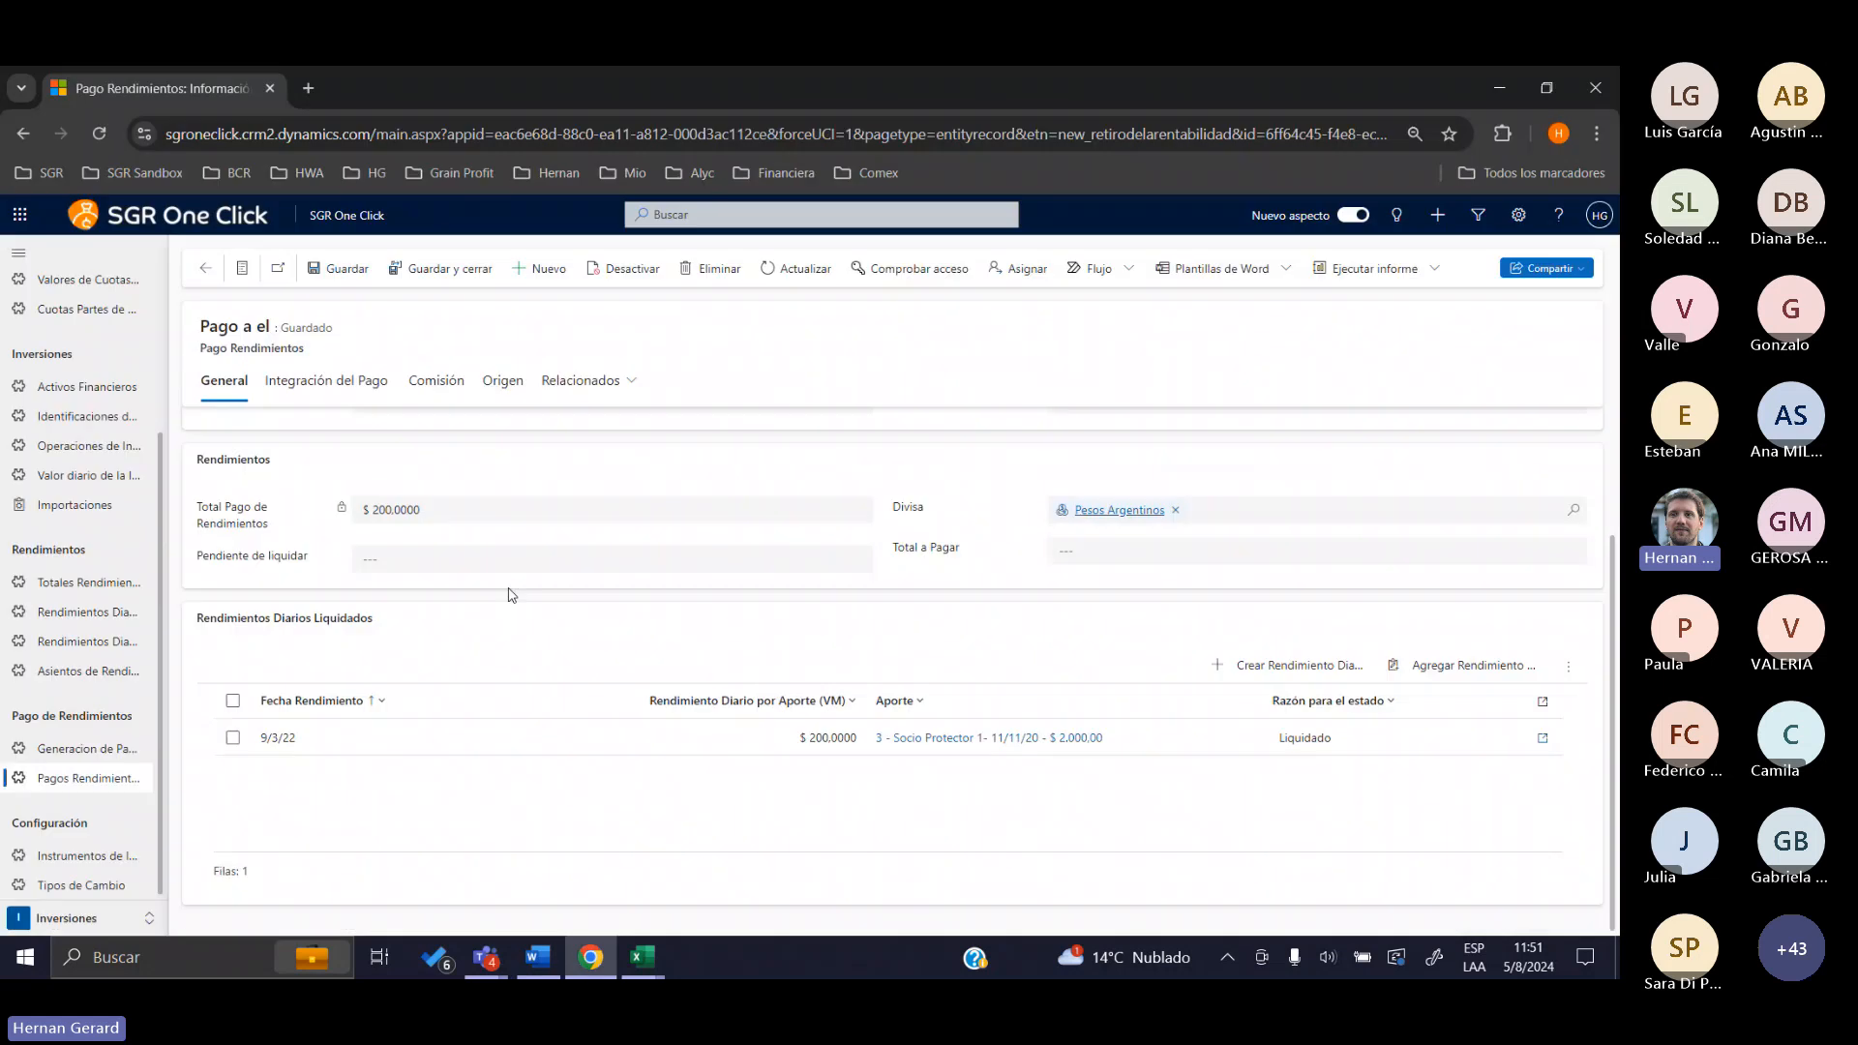